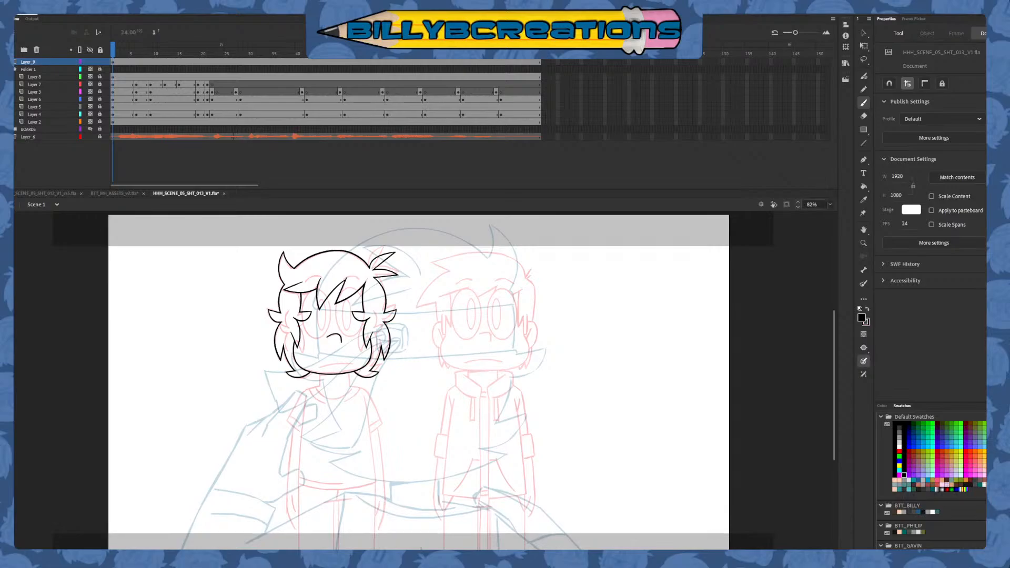
key("ctrl+=")
key("ctrl+=")
left_click_drag(337, 326, 450, 396)
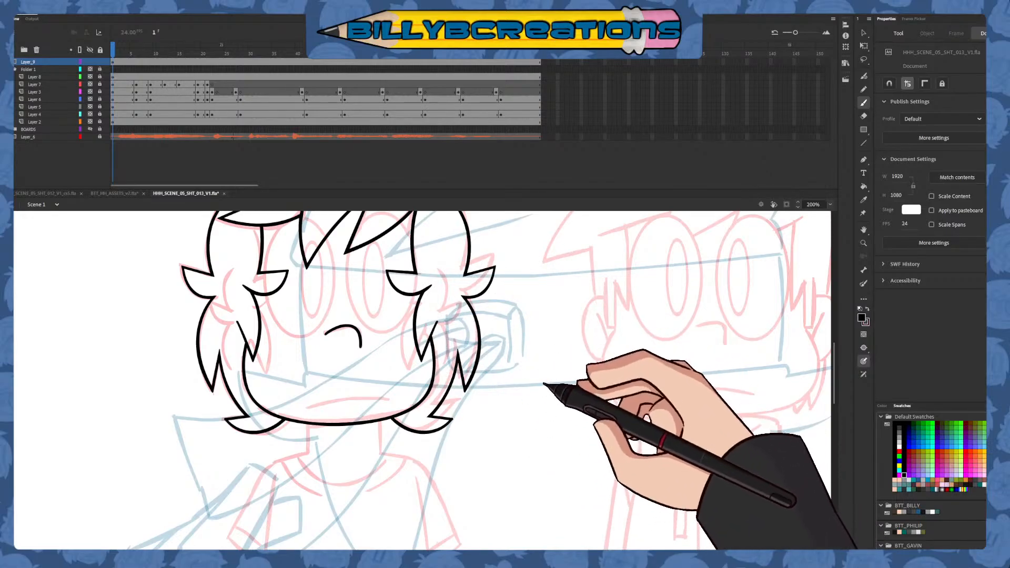
mouse_move(536, 444)
left_mouse_down()
mouse_move(578, 428)
mouse_move(601, 468)
left_mouse_up()
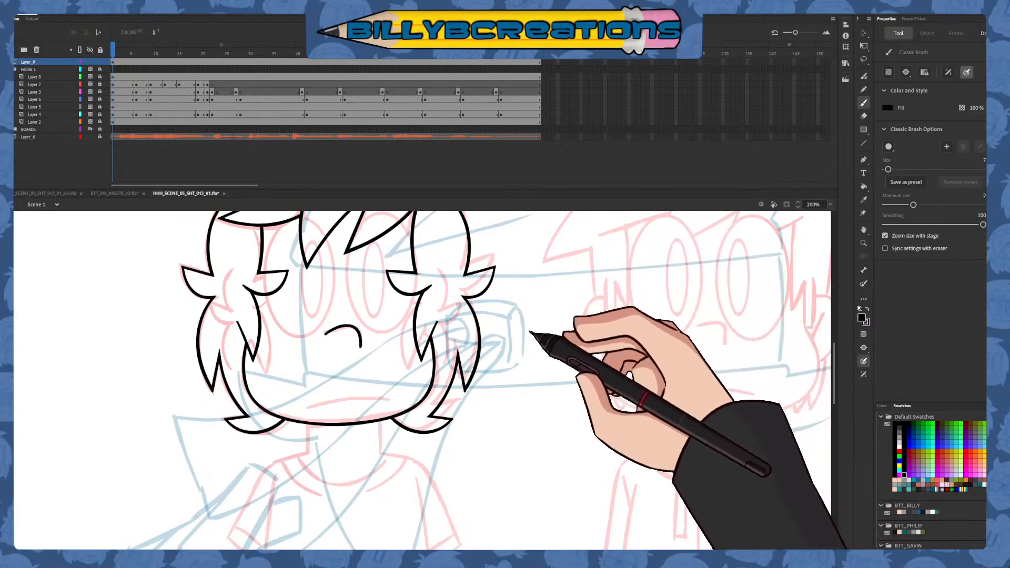
left_click_drag(533, 343, 527, 430)
key("ctrl+z")
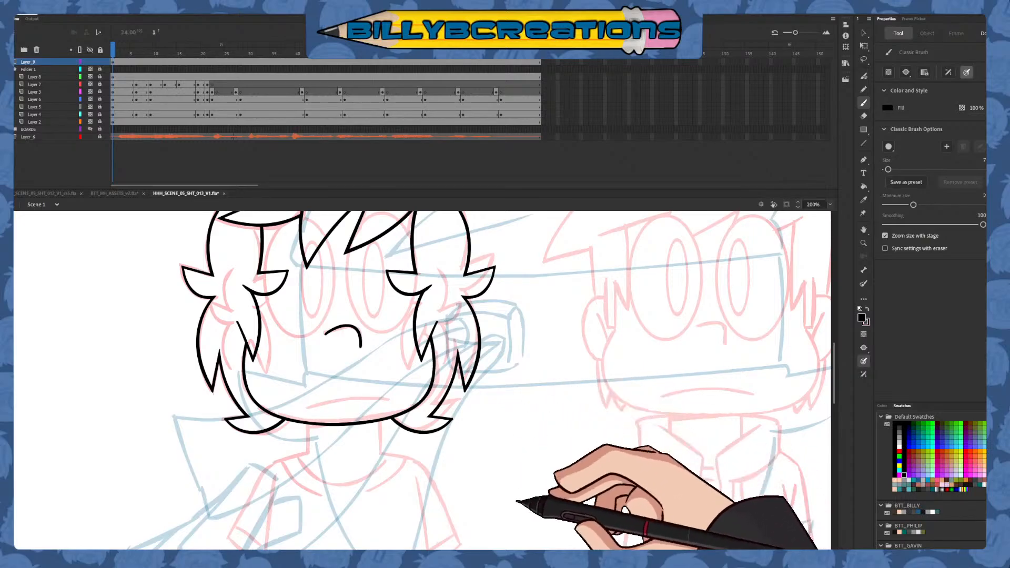
left_click_drag(496, 551, 487, 552)
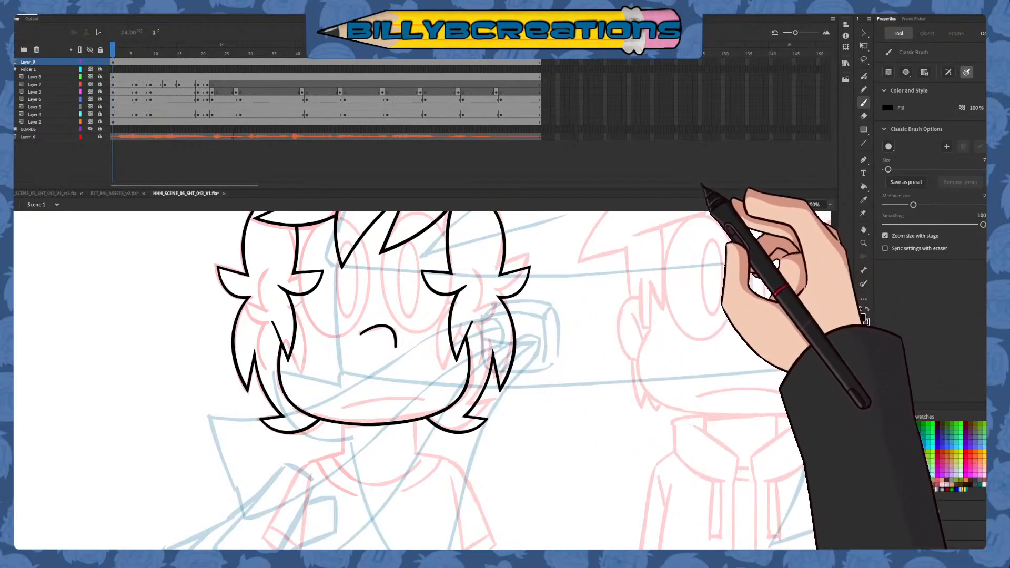
left_click_drag(572, 311, 670, 359)
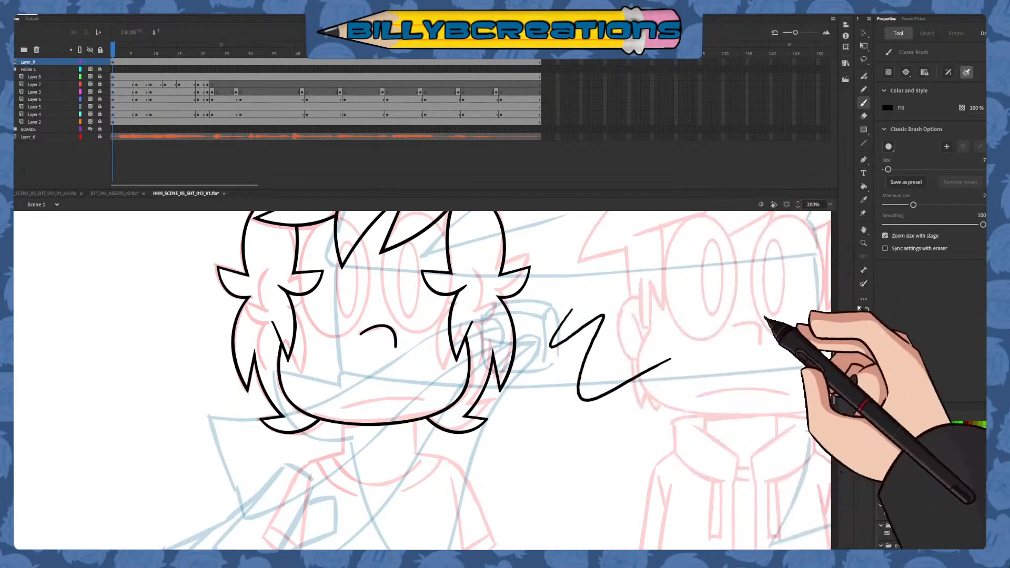
key("ctrl+z")
mouse_move(834, 359)
left_mouse_down()
mouse_move(835, 345)
mouse_move(834, 406)
mouse_move(822, 421)
mouse_move(831, 356)
left_mouse_up()
Select the inked head artwork on the top timeline layer and convert it into a graphic symbol
left_click(251, 53)
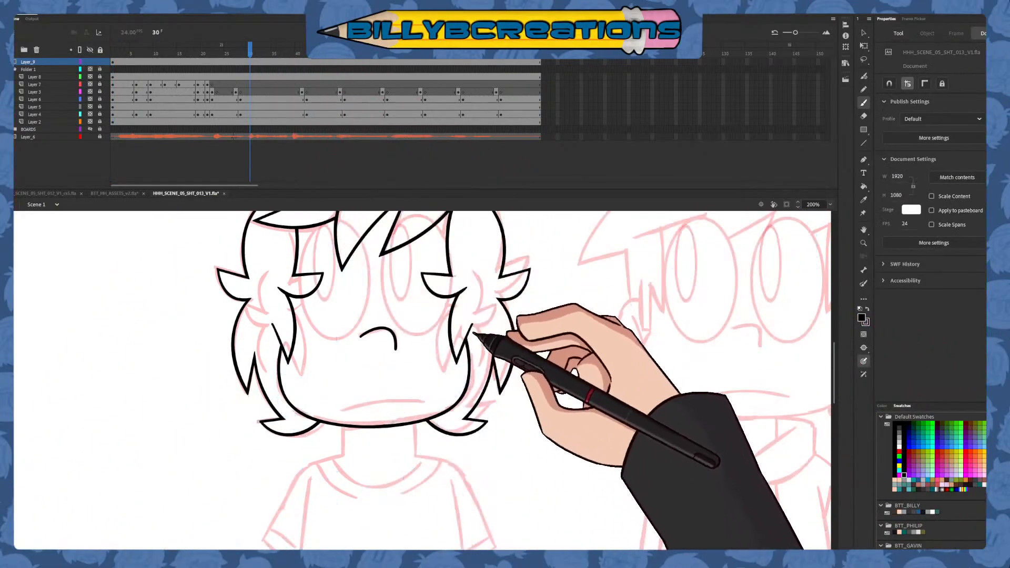
left_click_drag(547, 444, 586, 391)
left_click(255, 67)
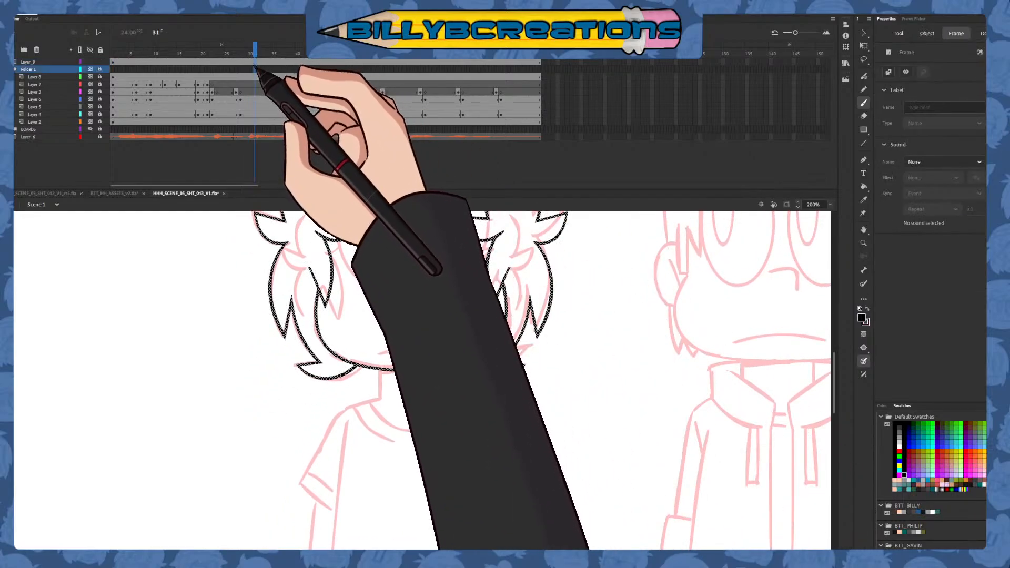
left_click(251, 62)
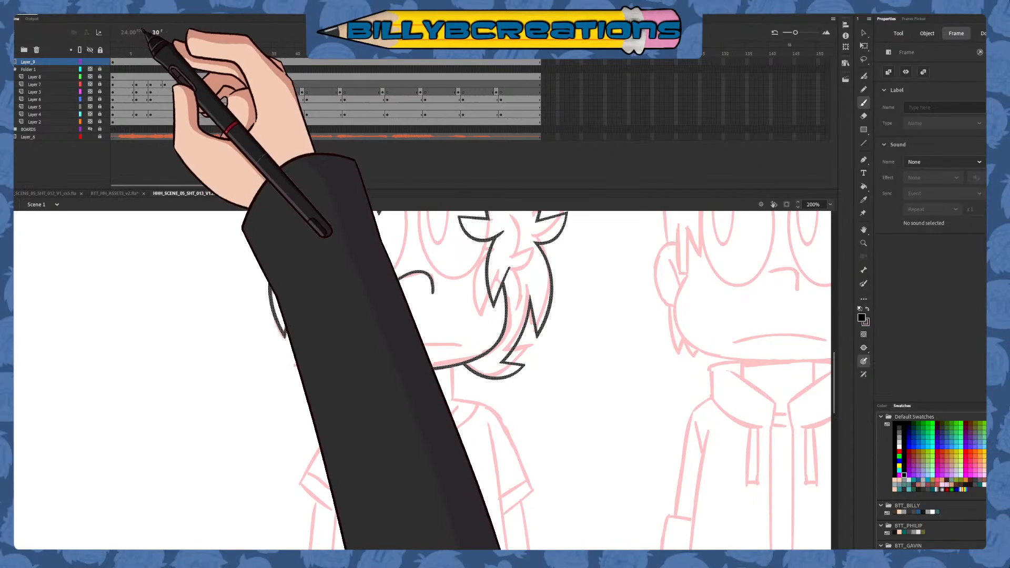
key("F8")
Open the new head symbol for editing and add an empty layer above its locked artwork layer
left_click(863, 32)
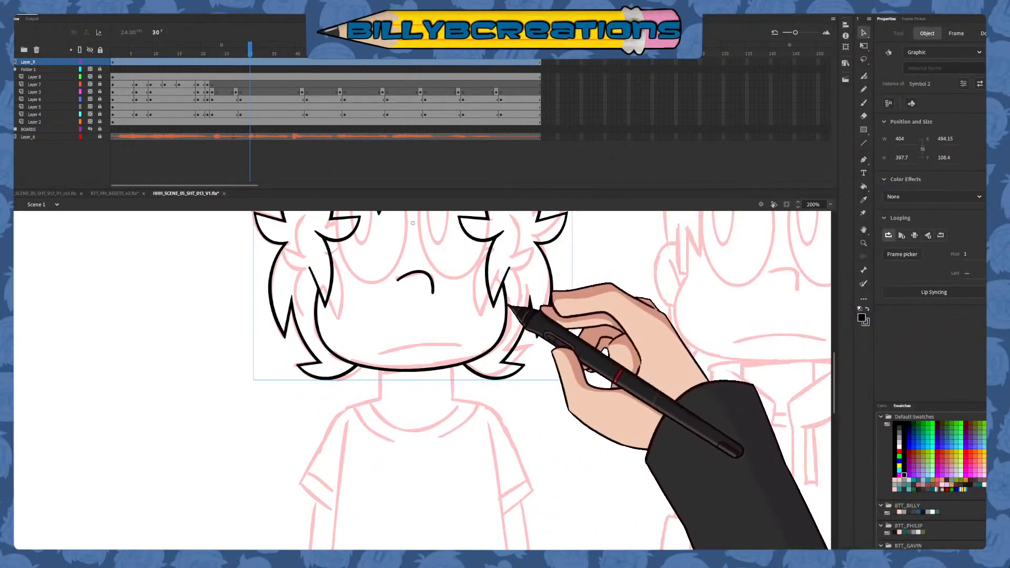
double_click(508, 305)
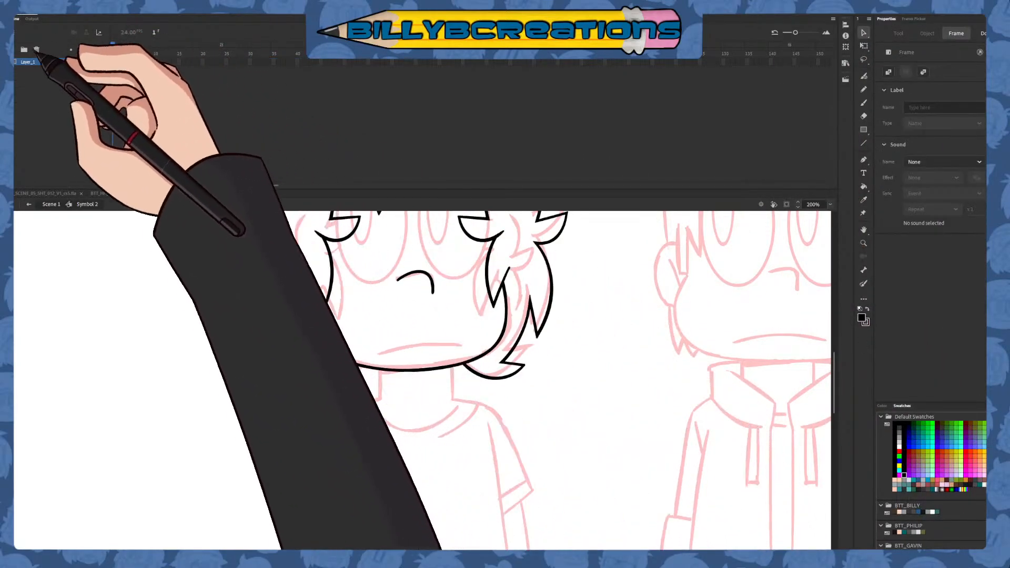
left_click(12, 49)
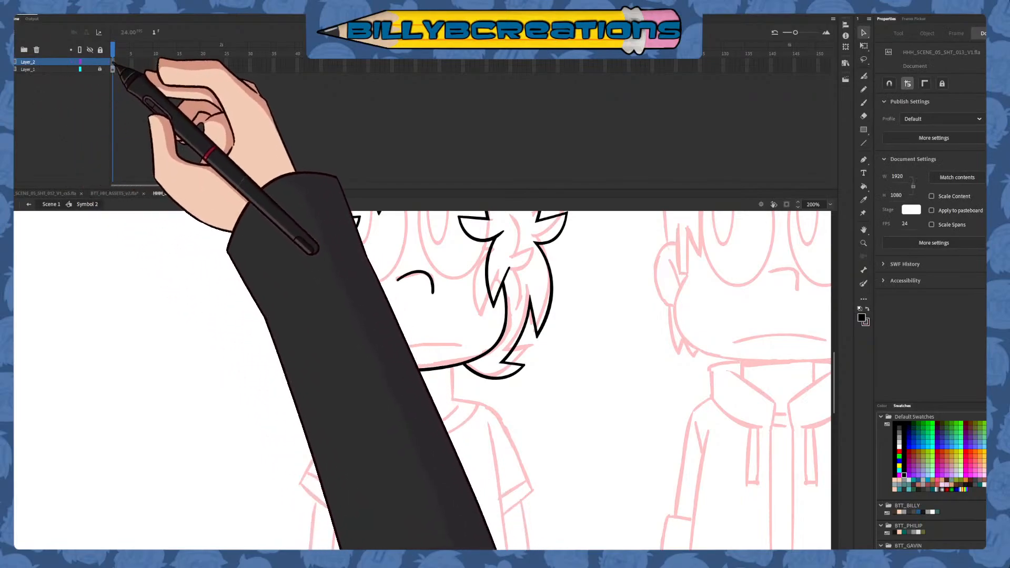
Ink the neck with the Classic Brush as two vertical lines joined by a line across the top, overlapping the chin
left_click(863, 102)
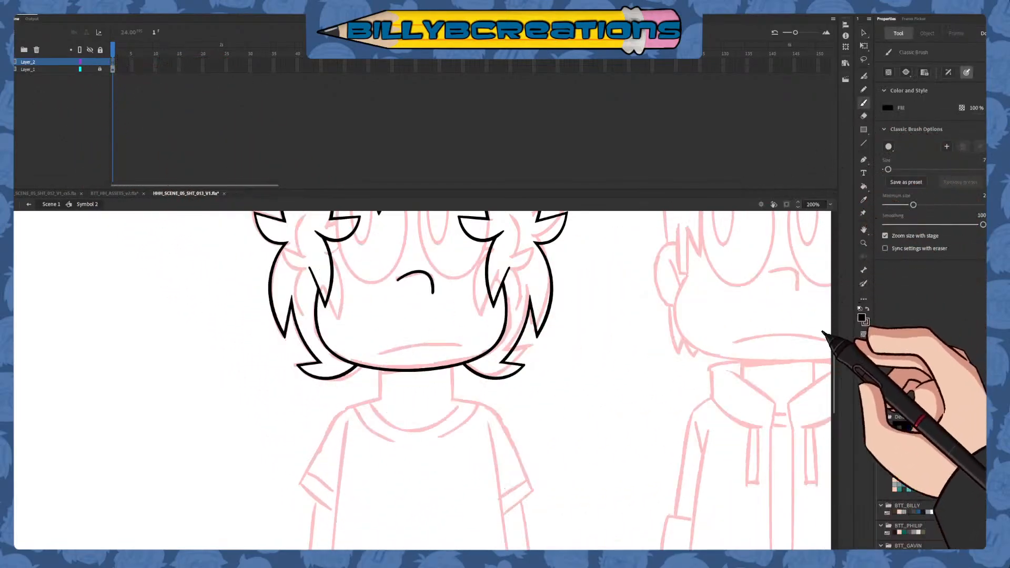
left_click_drag(380, 343, 379, 423)
key("ctrl+z")
key("ctrl+z")
left_click_drag(380, 344, 379, 436)
key("ctrl+z")
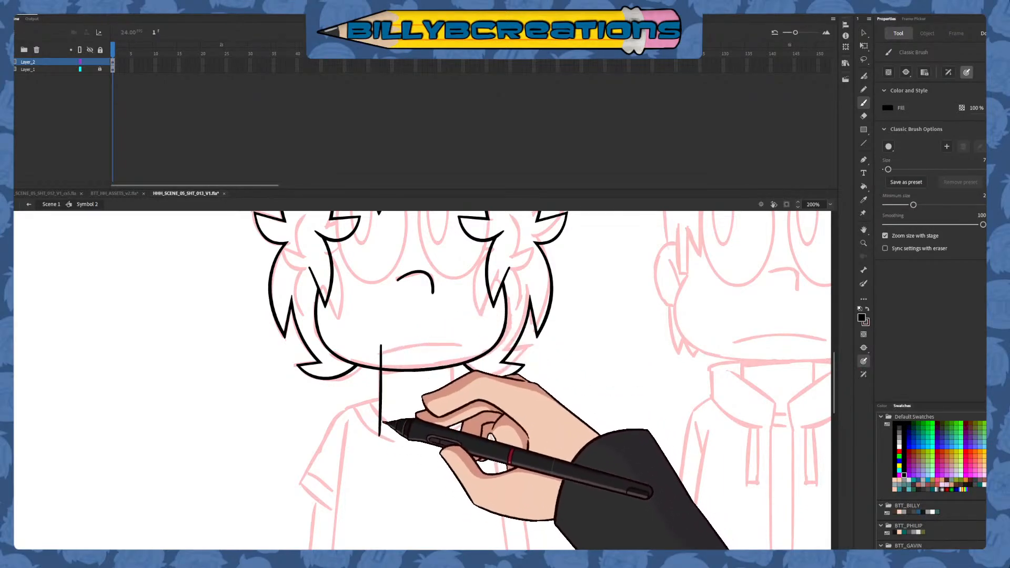
left_click_drag(451, 348, 453, 434)
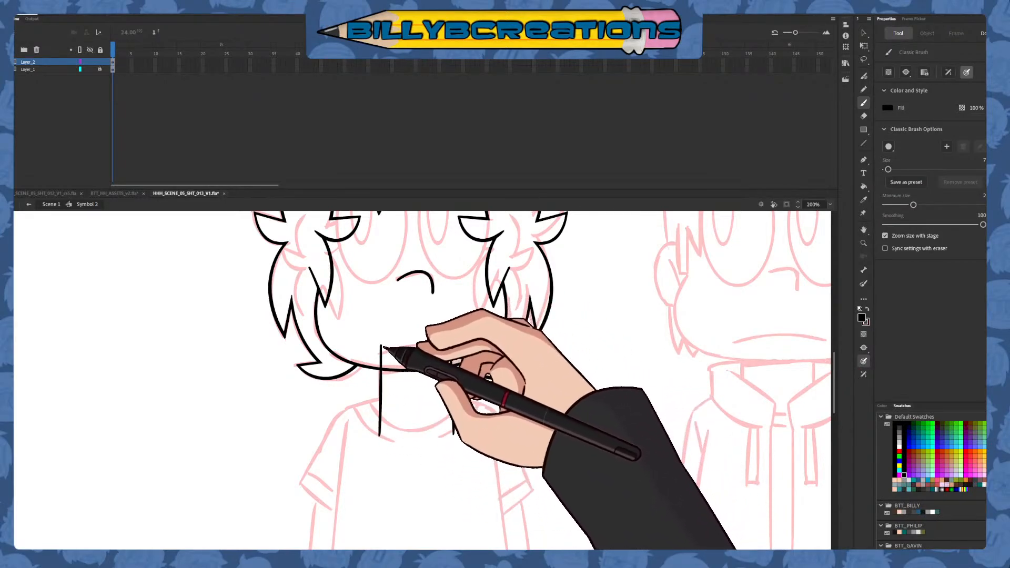
mouse_move(382, 347)
left_mouse_down()
mouse_move(467, 348)
mouse_move(380, 347)
left_mouse_up()
key("ctrl+z")
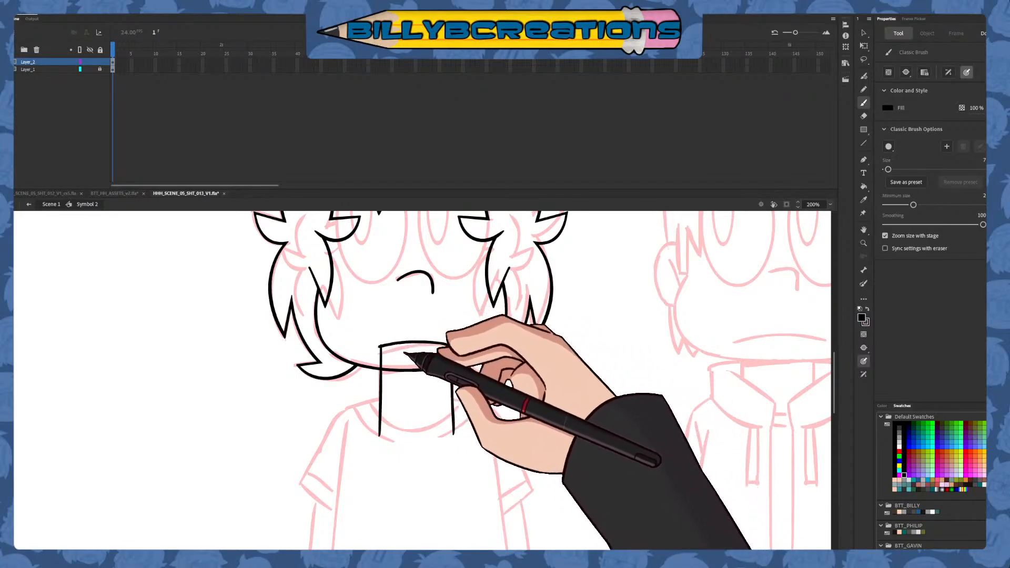
Cut both neck lines at shoulder height and delete the ends that extend below into the shirt
key("e")
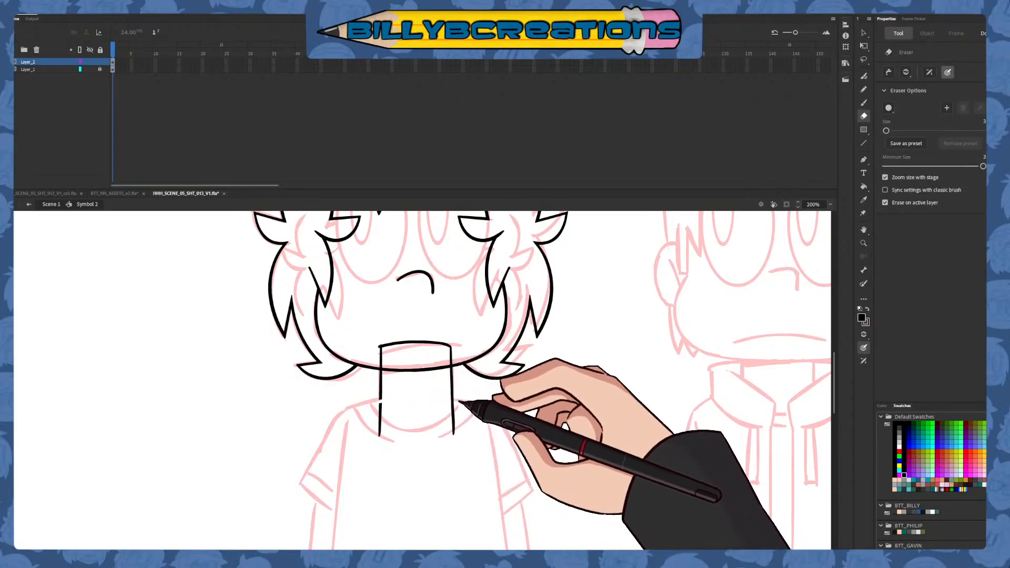
key("v")
left_click(453, 413)
left_click(380, 413, "shift")
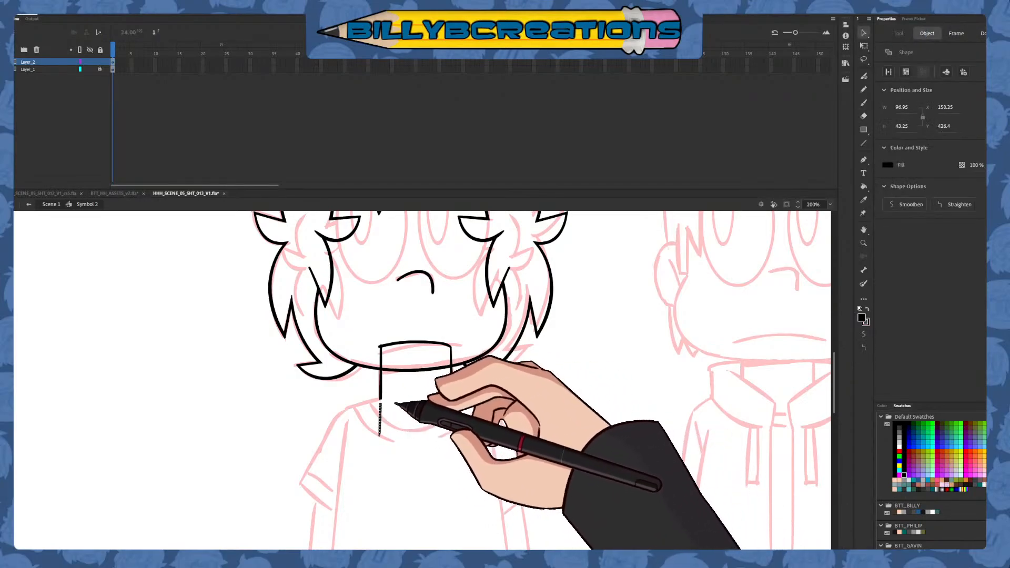
key("Delete")
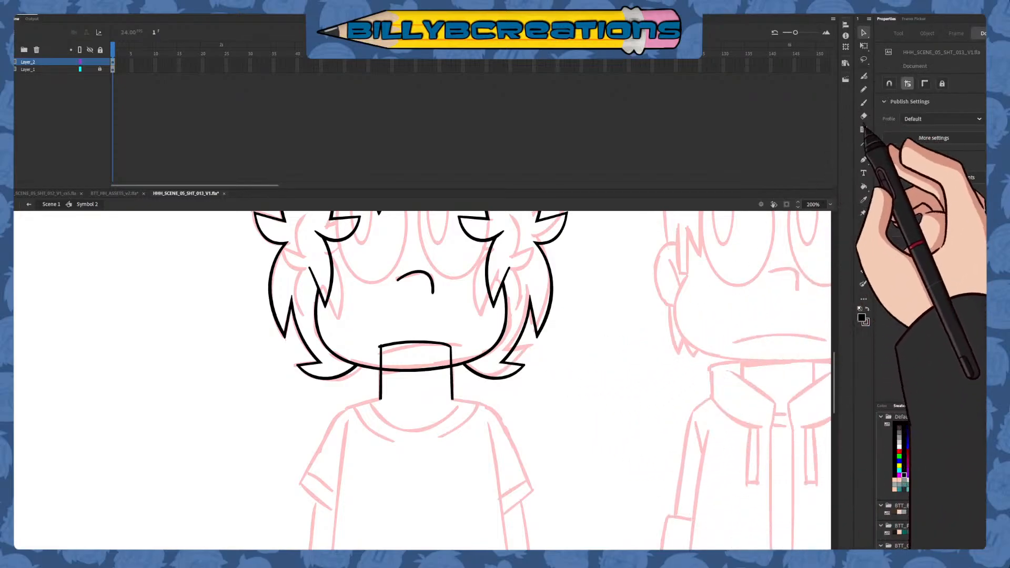
Ink a curved shoulder line from the left base of the neck down past the sleeve cuff, redrawing it until it follows the sketch
left_click(863, 103)
scroll(588, 271, "down", 4)
mouse_move(563, 353)
left_mouse_down()
mouse_move(598, 286)
mouse_move(610, 462)
mouse_move(620, 395)
left_mouse_up()
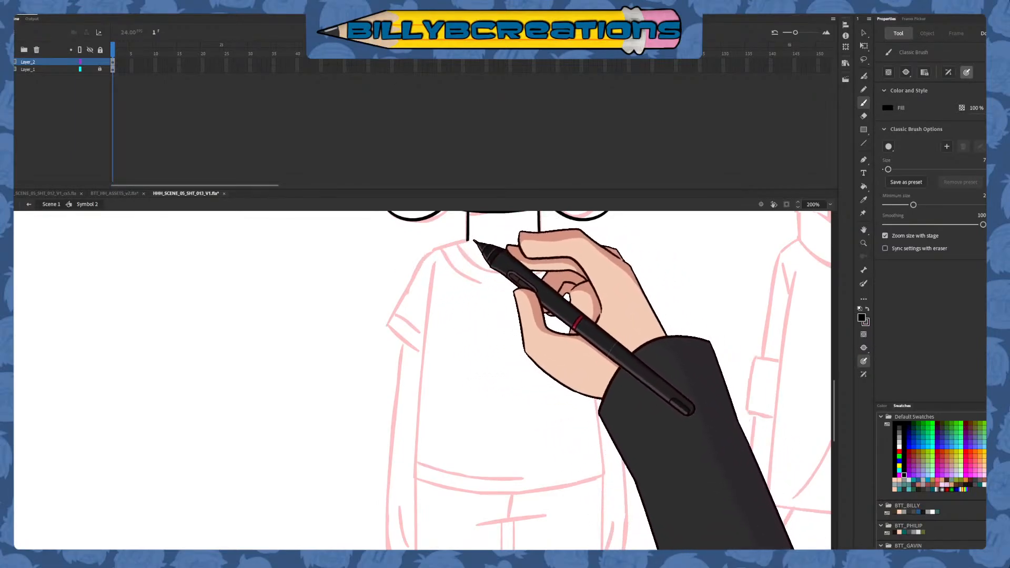
mouse_move(436, 249)
left_mouse_down()
mouse_move(401, 295)
mouse_move(363, 406)
left_mouse_up()
key("ctrl+z")
left_click_drag(565, 342, 575, 364)
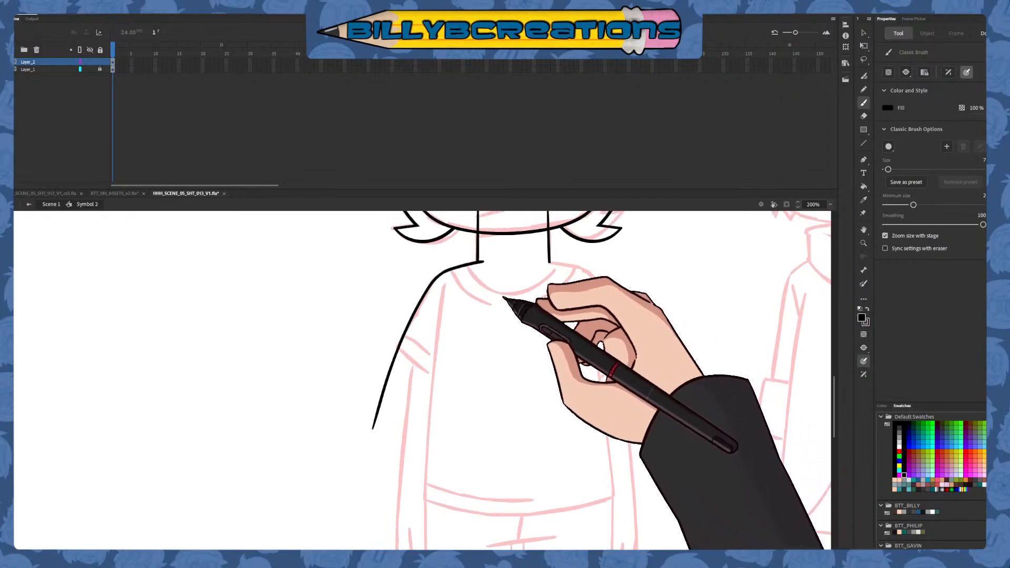
left_click_drag(427, 285, 383, 381)
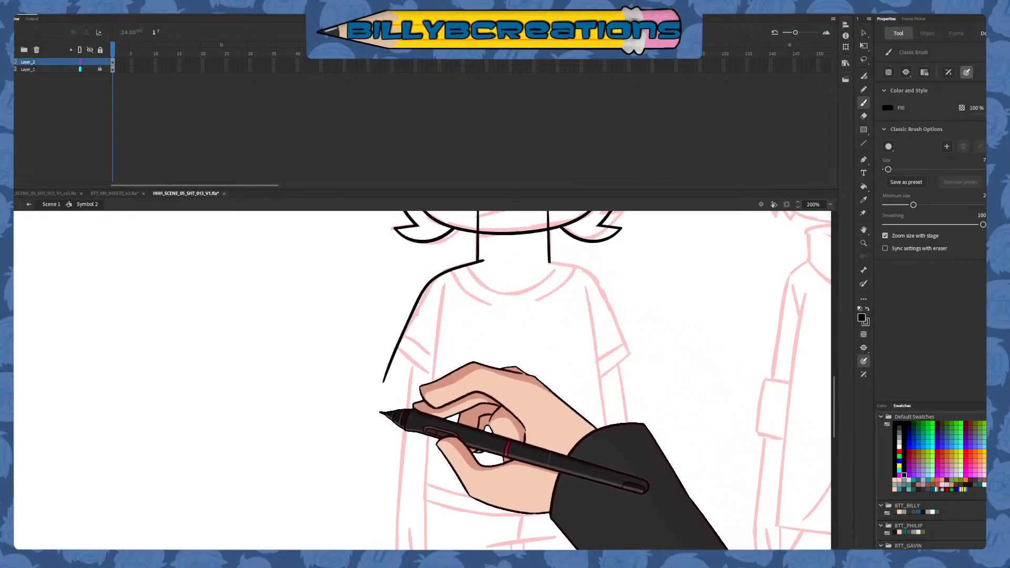
mouse_move(603, 341)
left_mouse_down()
mouse_move(526, 475)
mouse_move(545, 409)
mouse_move(535, 473)
mouse_move(694, 333)
mouse_move(625, 420)
left_mouse_up()
key("ctrl+z")
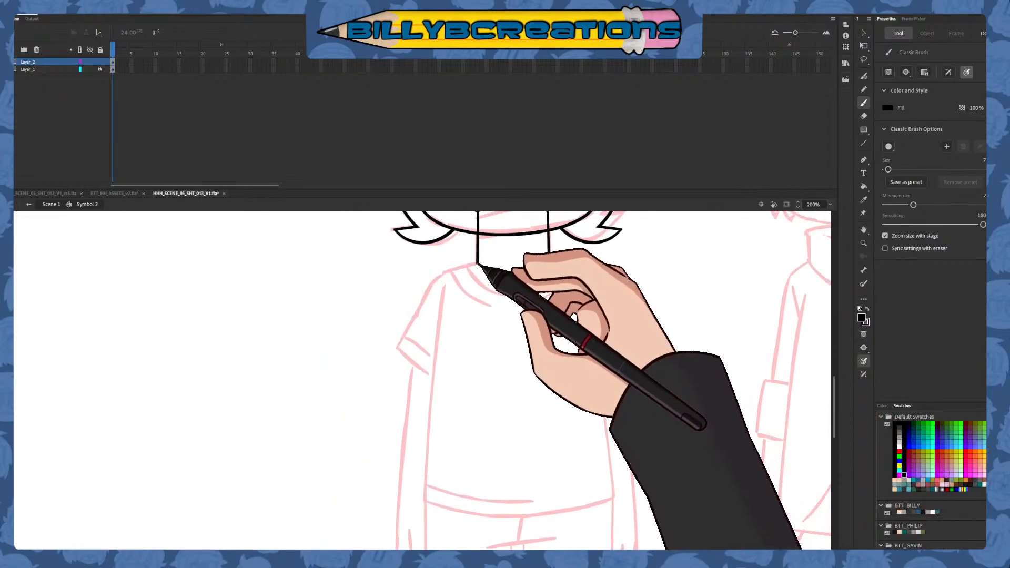
mouse_move(481, 263)
left_mouse_down()
mouse_move(421, 300)
mouse_move(387, 380)
left_mouse_up()
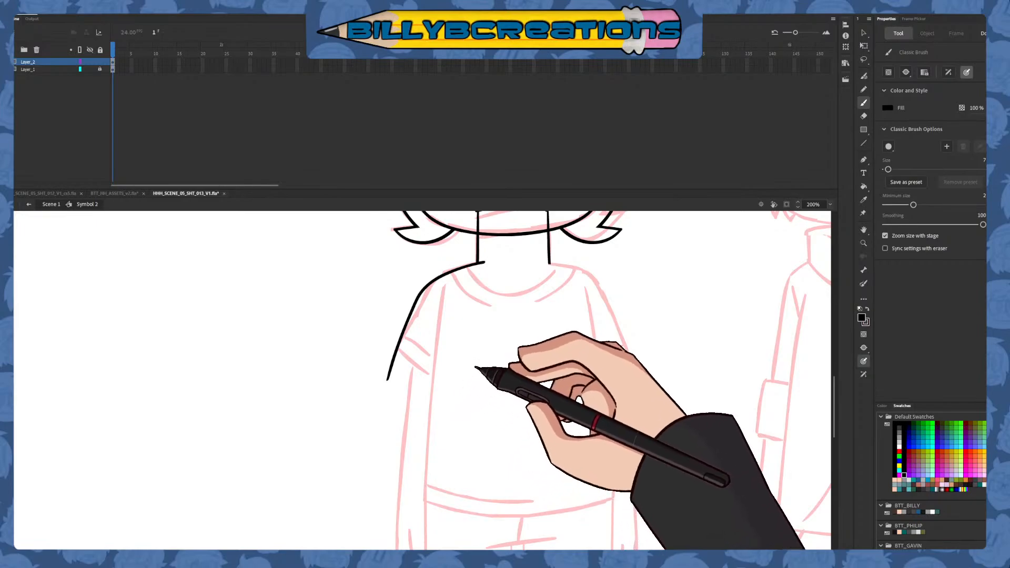
key("ctrl+z")
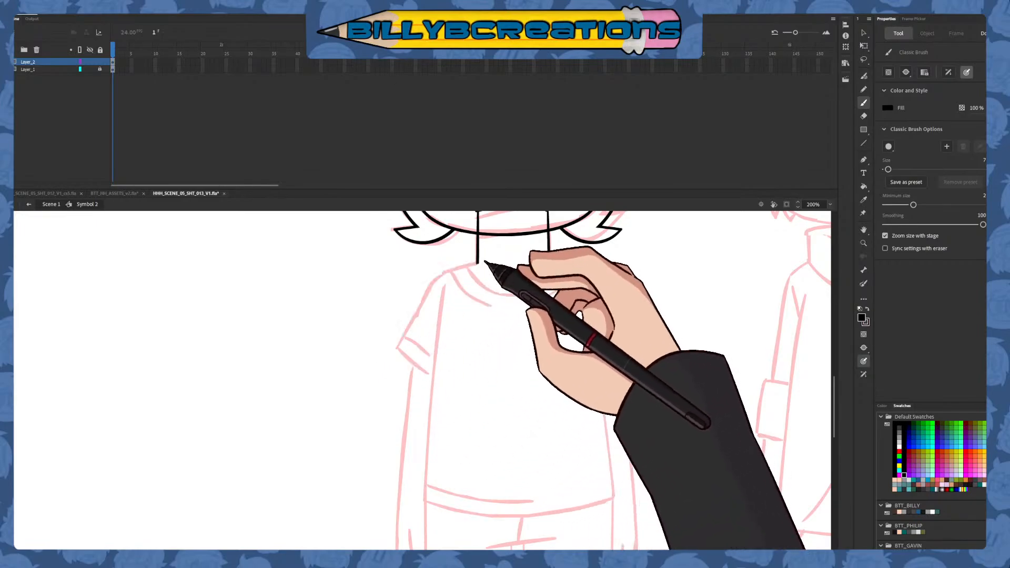
mouse_move(483, 262)
left_mouse_down()
mouse_move(428, 292)
mouse_move(376, 397)
left_mouse_up()
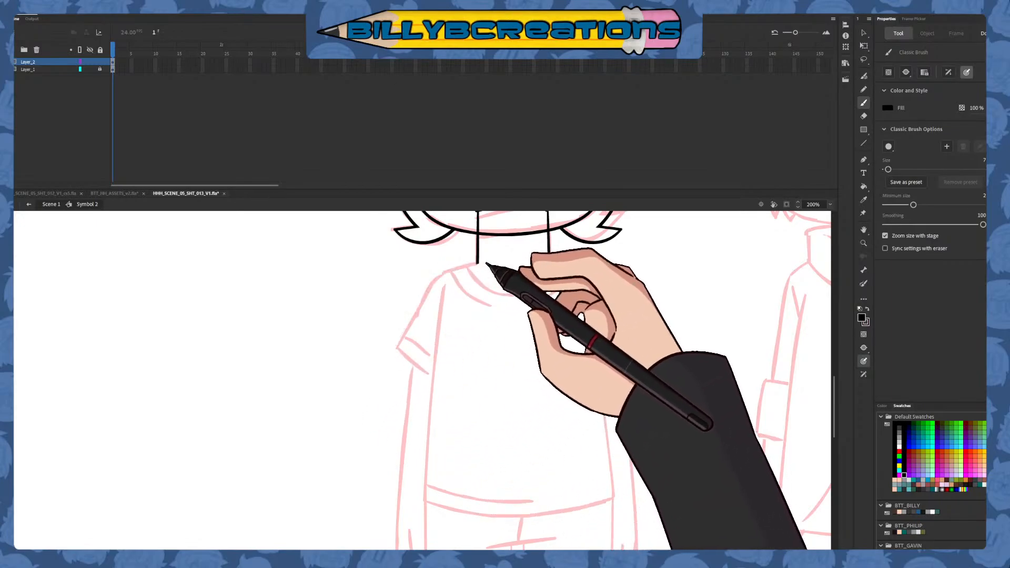
mouse_move(446, 271)
left_mouse_down()
mouse_move(419, 297)
mouse_move(371, 395)
left_mouse_up()
key("v")
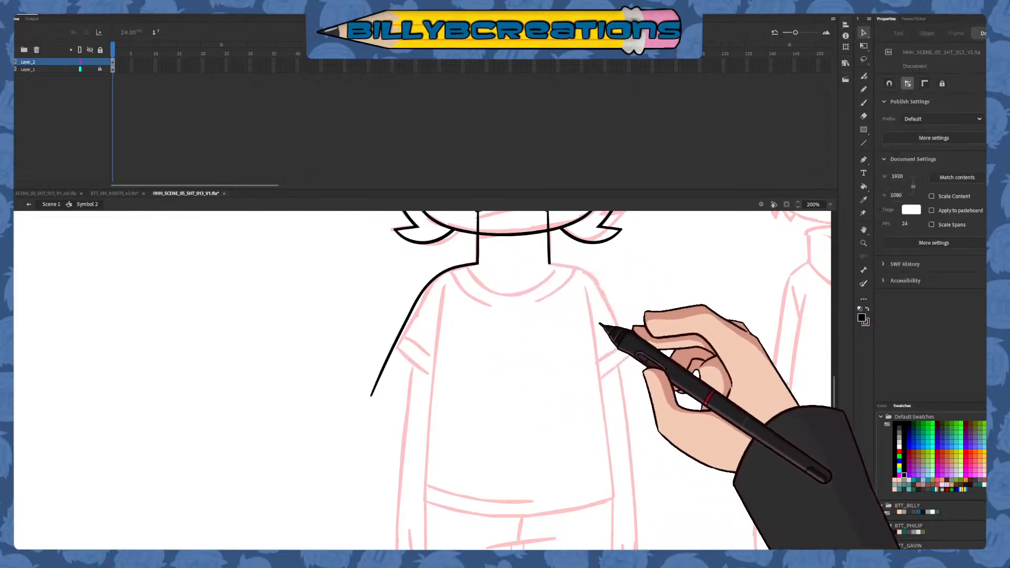
Ink the left side of the shirt as one long stroke from the armpit down past the hem
left_click(863, 103)
mouse_move(600, 430)
left_mouse_down()
mouse_move(590, 331)
mouse_move(527, 399)
left_mouse_up()
left_click_drag(372, 260, 352, 510)
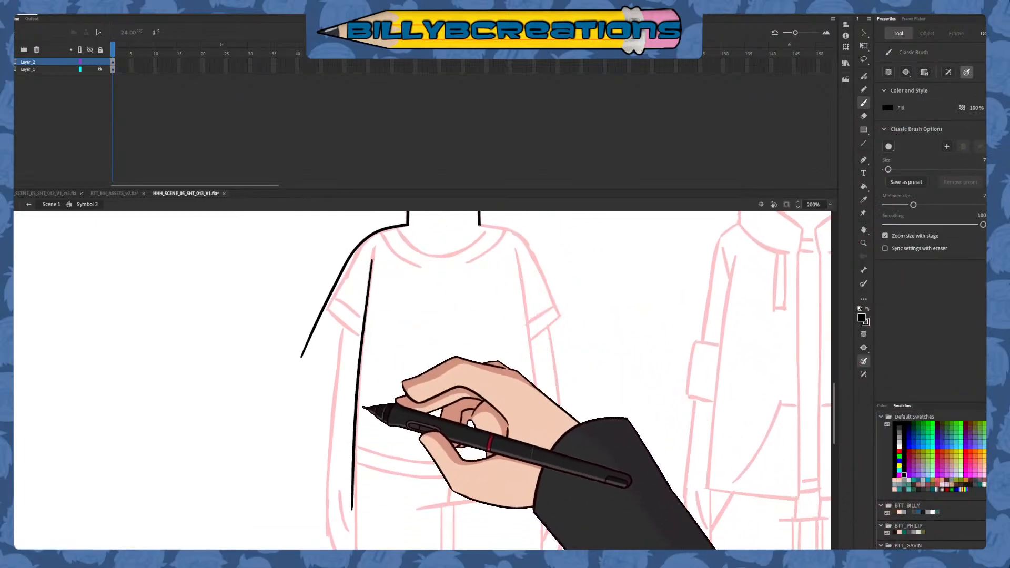
mouse_move(399, 433)
left_mouse_down()
mouse_move(405, 334)
mouse_move(403, 397)
left_mouse_up()
key("ctrl+z")
left_click_drag(377, 217, 357, 510)
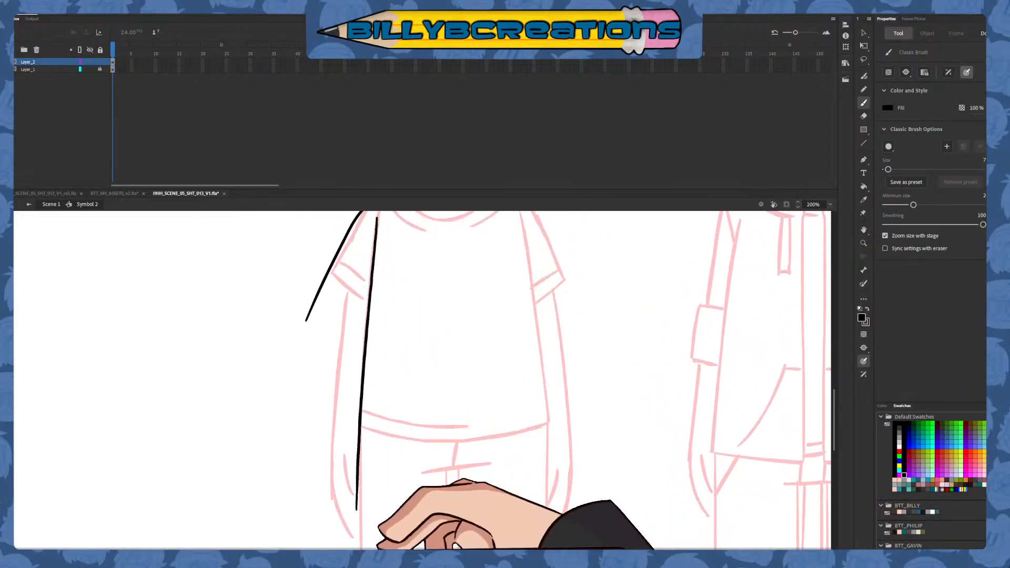
Place a horizontally flipped copy of the shirt's side line along the opposite side of the torso
left_click_drag(539, 379, 463, 409)
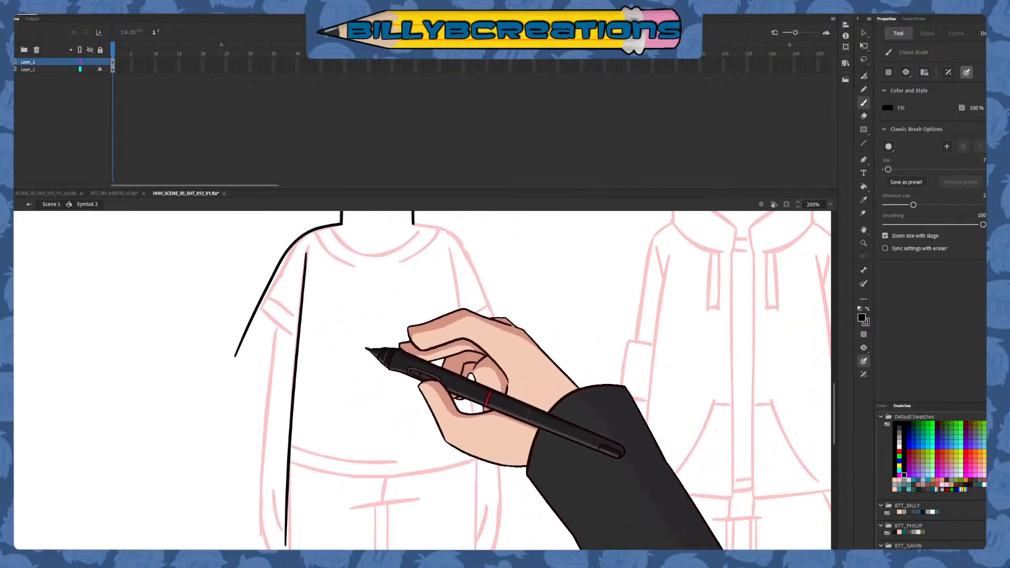
key("v")
left_click(297, 372)
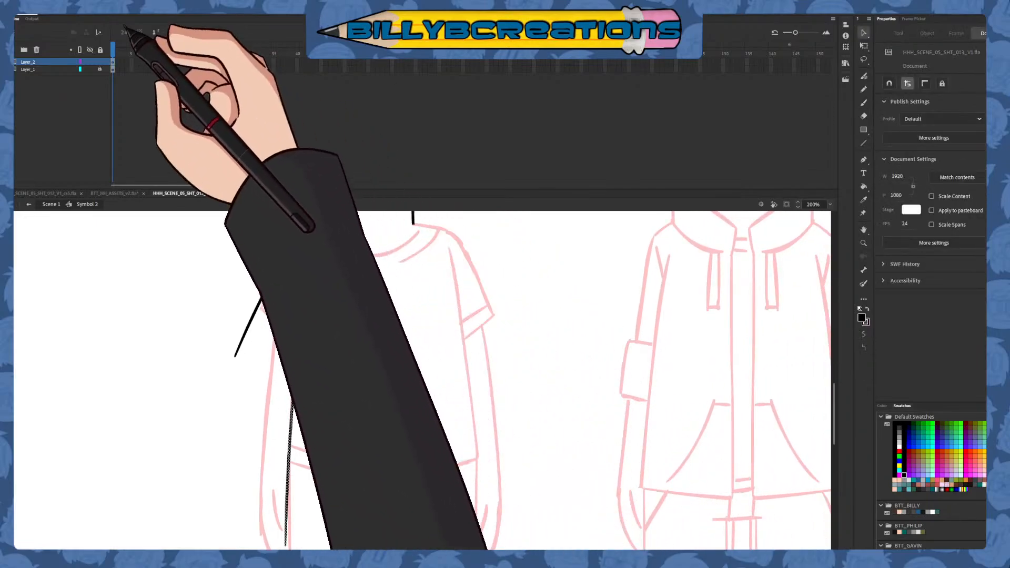
left_click(121, 14)
left_click(272, 198)
left_click_drag(302, 385, 471, 403)
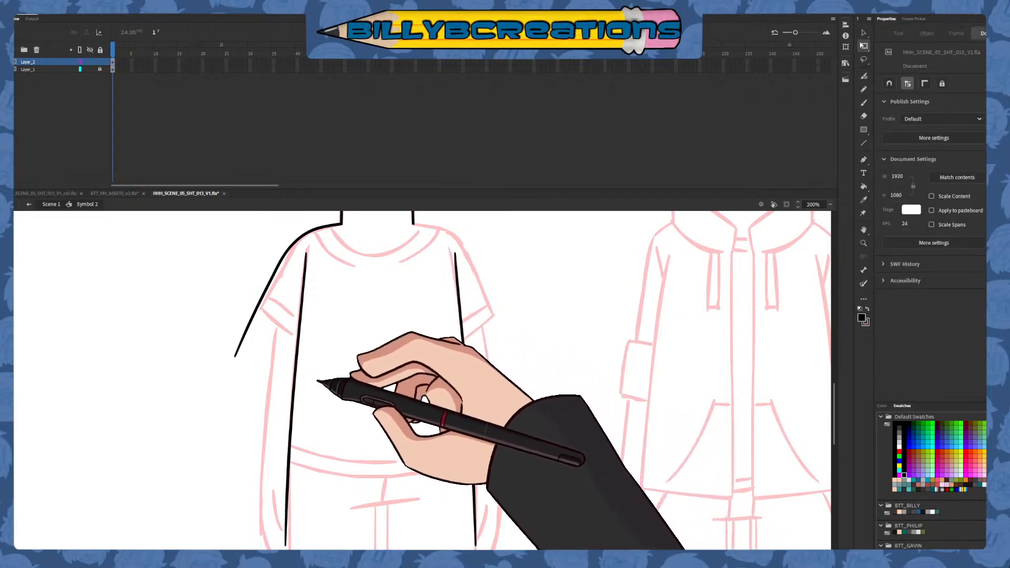
Select both shirt side lines with Free Transform and move their transform point to the top centre
left_click(295, 399)
left_click_drag(380, 399, 380, 252)
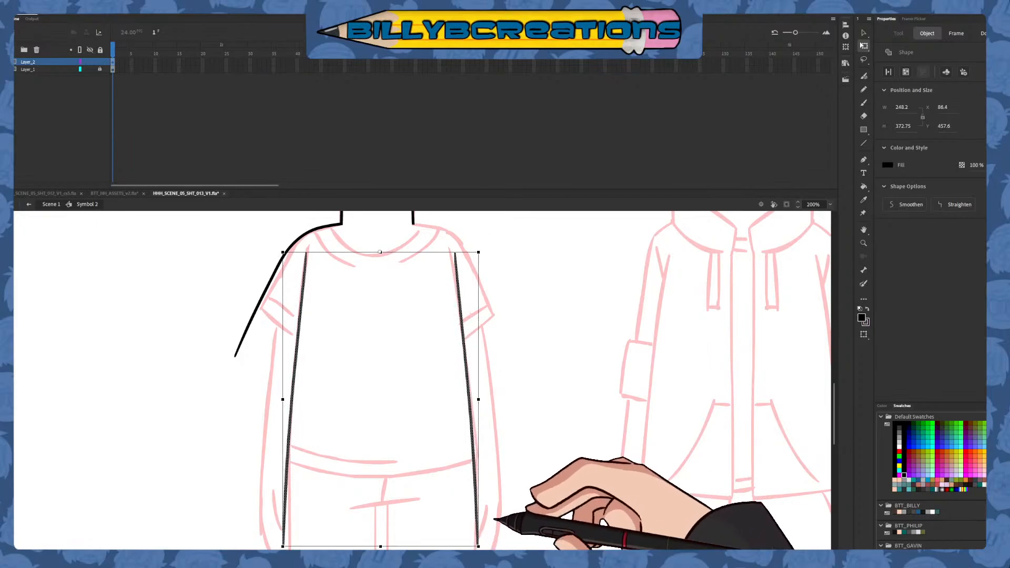
left_click(505, 423)
Ink the shirt's curved hem across both side lines, redrawing the stroke until it follows the sketch
left_click_drag(516, 354, 511, 305)
mouse_move(261, 378)
left_mouse_down()
mouse_move(444, 412)
mouse_move(505, 391)
left_mouse_up()
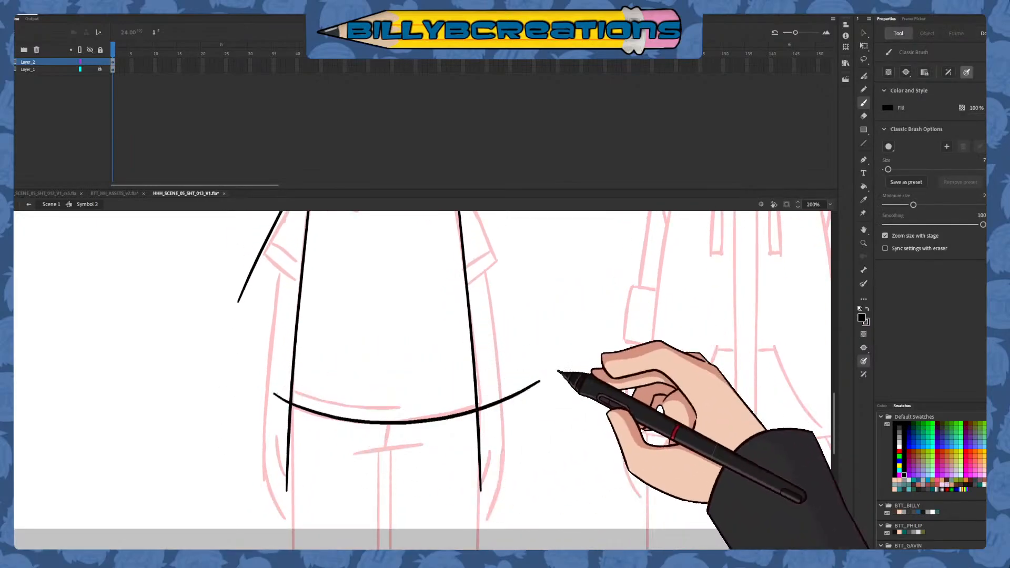
key("ctrl+z")
mouse_move(268, 392)
left_mouse_down()
mouse_move(469, 412)
mouse_move(518, 379)
mouse_move(502, 412)
left_mouse_up()
key("ctrl+z")
Delete the excess line ends that extend past the hem's right corner
key("v")
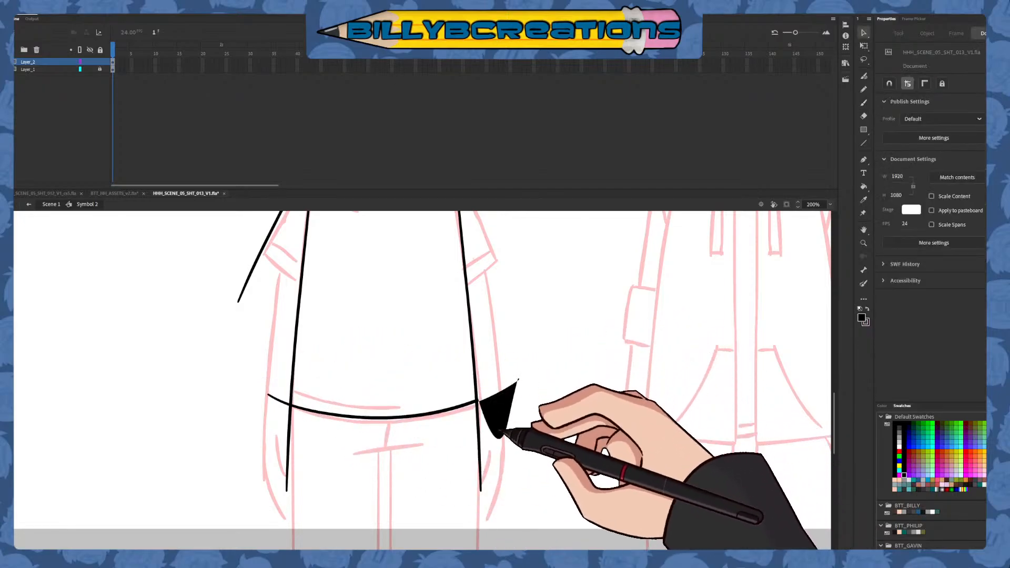
left_click(501, 403)
key("Delete")
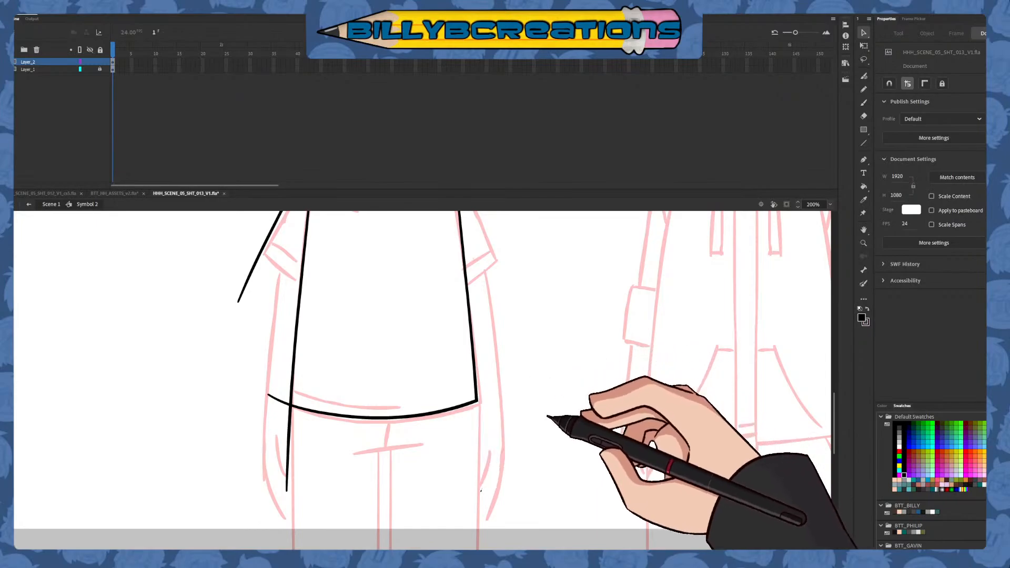
Delete the excess line ends that extend past the hem's left corner
left_click_drag(289, 424, 241, 404)
left_click(263, 425)
key("Delete")
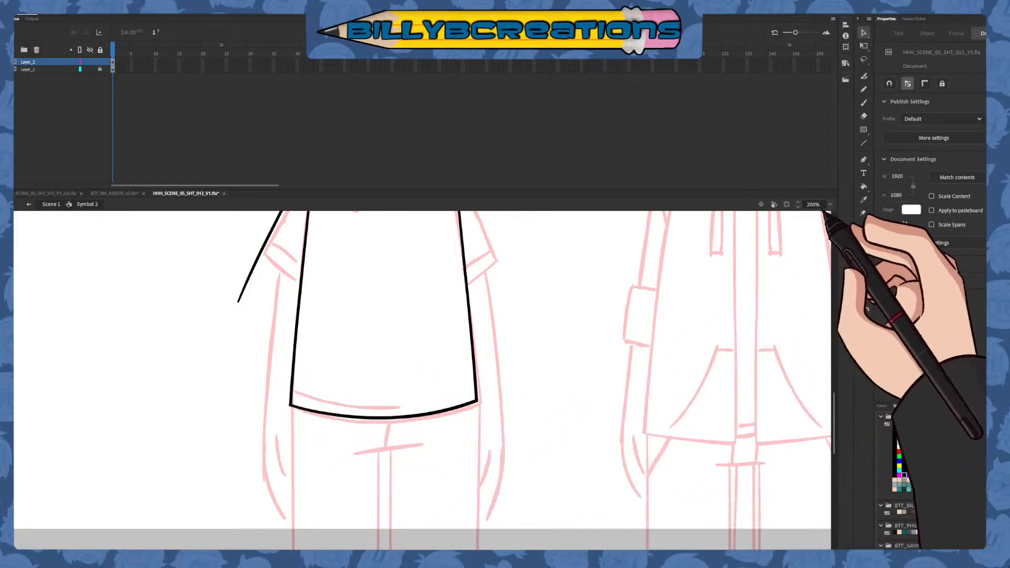
Draw the left sleeve's lower edge in blue up to the shirt's side and delete the line ends that overshoot it
left_click(864, 103)
left_click_drag(605, 388, 603, 497)
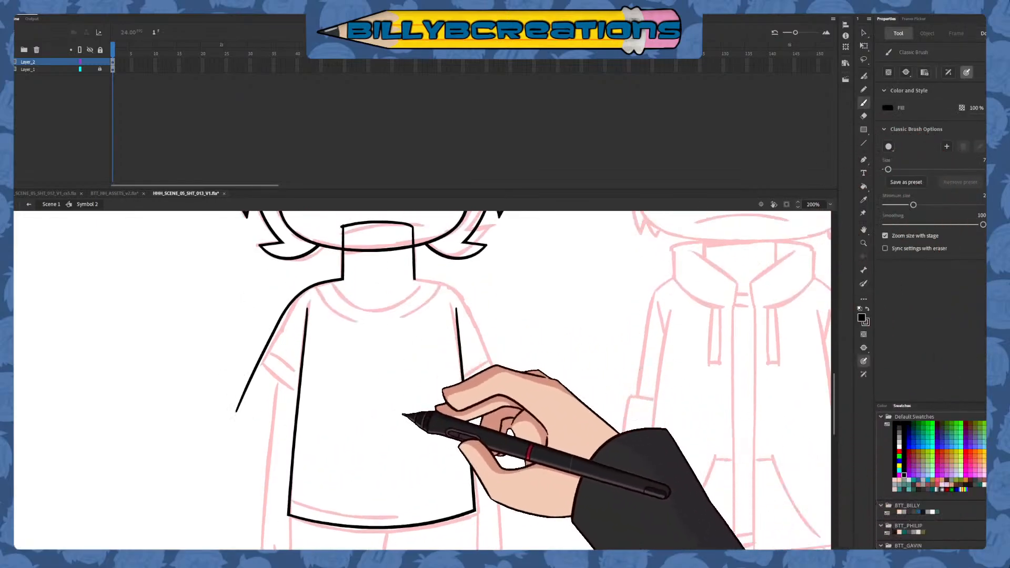
left_click(909, 447)
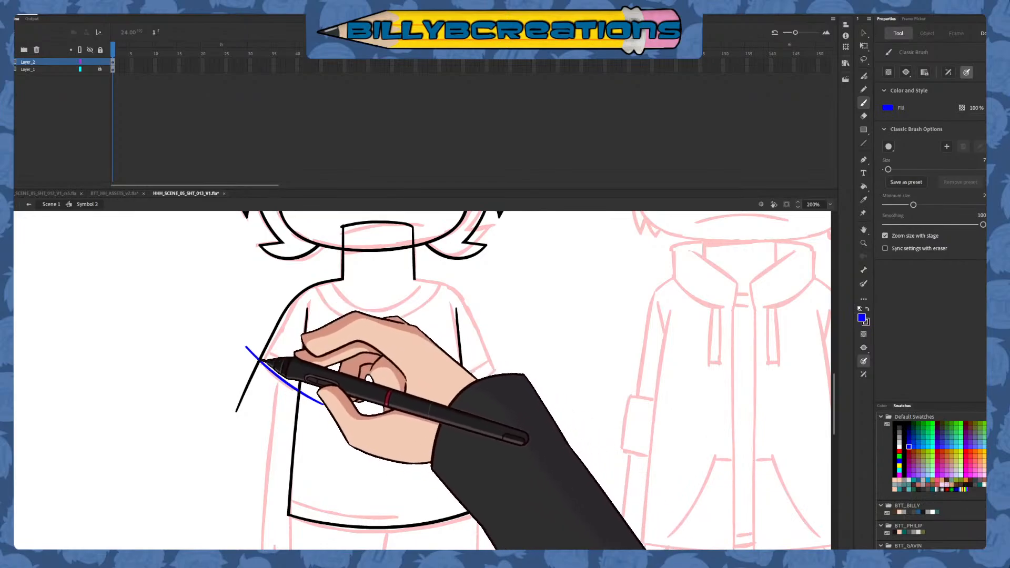
key("v")
left_click(253, 353)
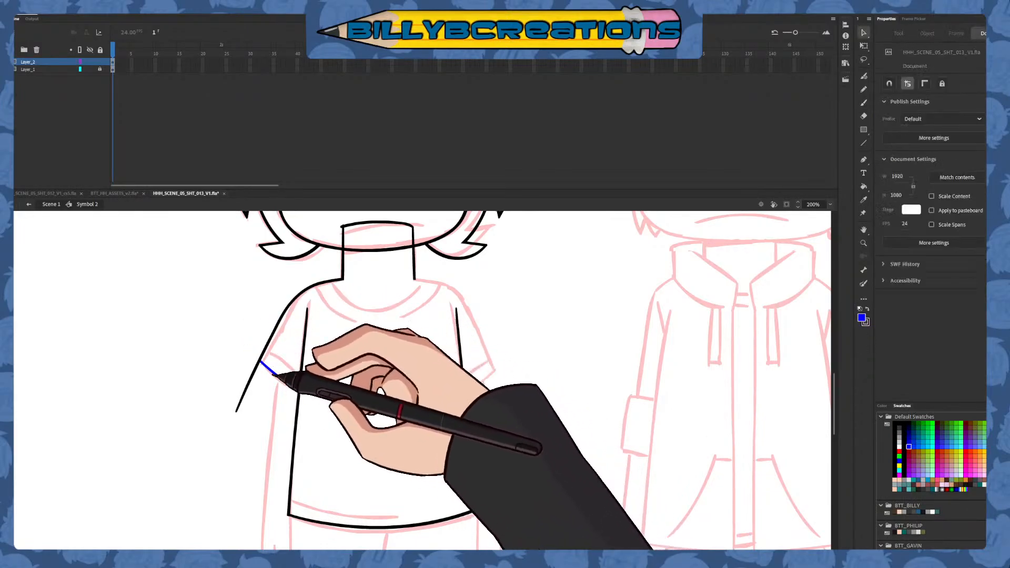
left_click_drag(242, 358, 199, 293)
key("ctrl+z")
left_click(236, 410)
key("Delete")
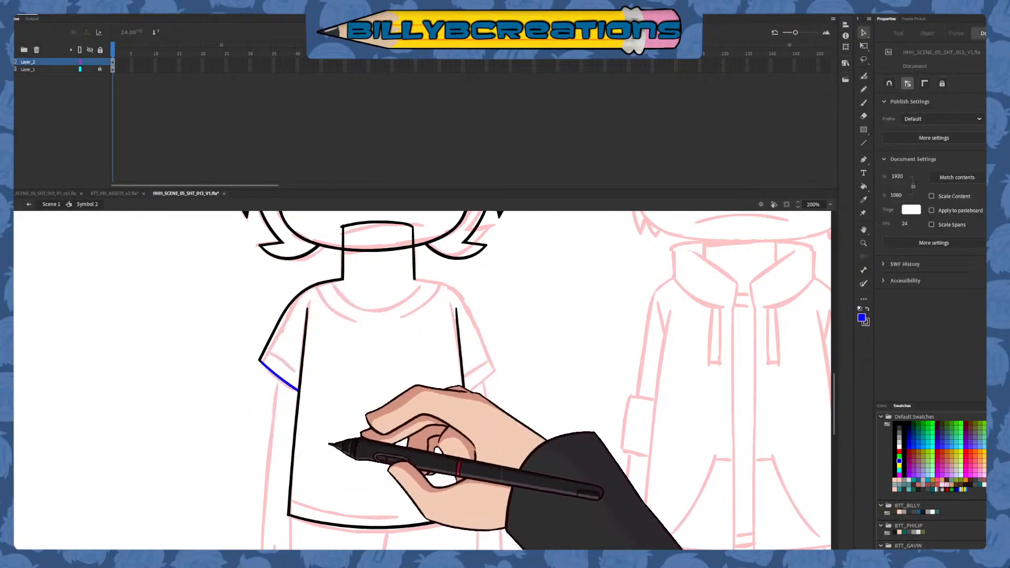
Draw the left sleeve's cuff line in dark red above the blue edge and delete its overshooting ends
left_click(863, 102)
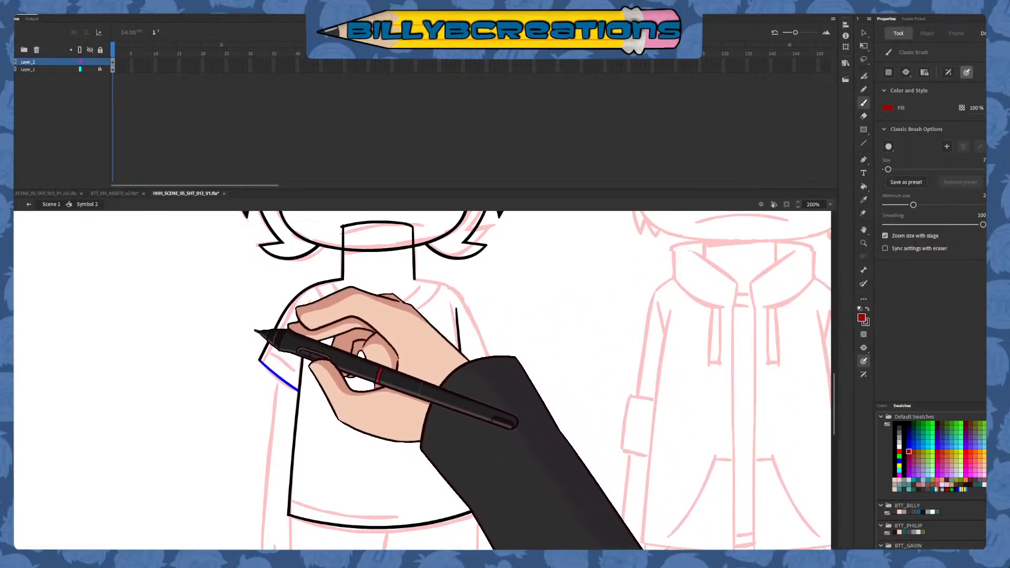
key("v")
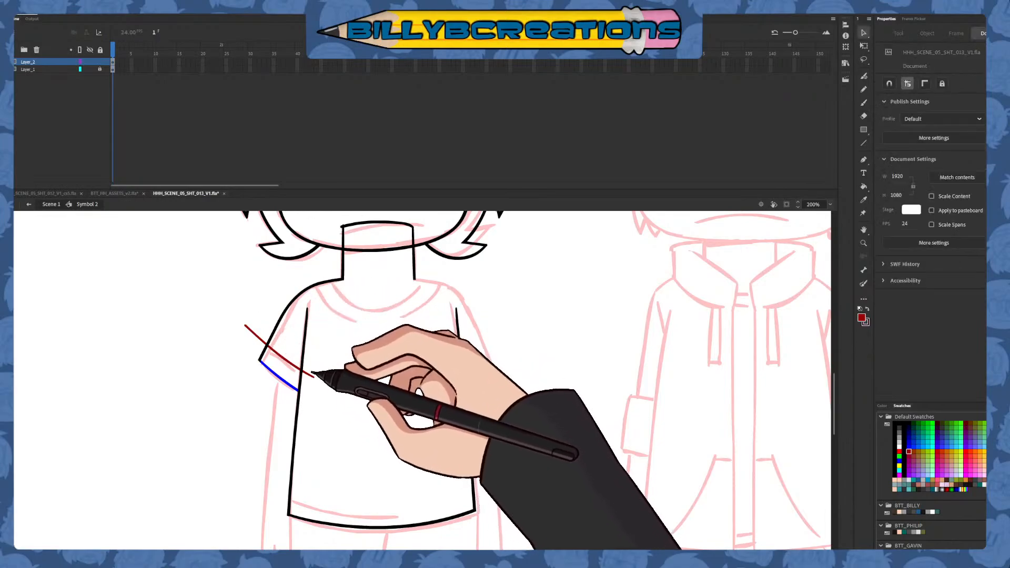
left_click(257, 332, "shift")
key("Delete")
Recolour the left sleeve's blue and dark red lines black
left_click_drag(234, 415, 326, 312)
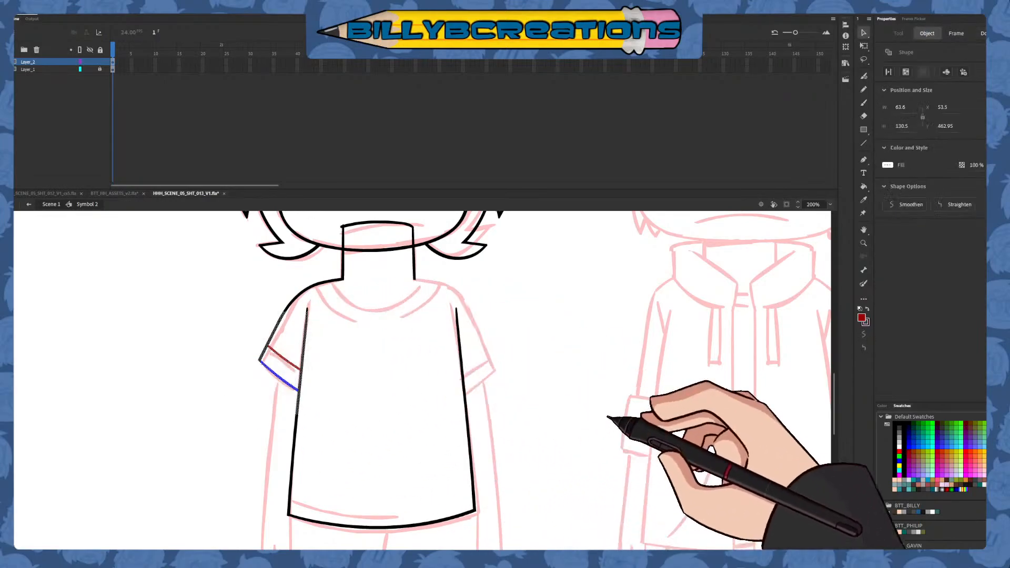
left_click(895, 424)
left_click(738, 462)
Draw a curved blue band line across the shirt just above the hem, redrawing it until it parallels the hem
mouse_move(643, 374)
left_mouse_down()
mouse_move(642, 467)
mouse_move(645, 382)
mouse_move(684, 390)
mouse_move(681, 345)
mouse_move(650, 358)
mouse_move(658, 273)
left_mouse_up()
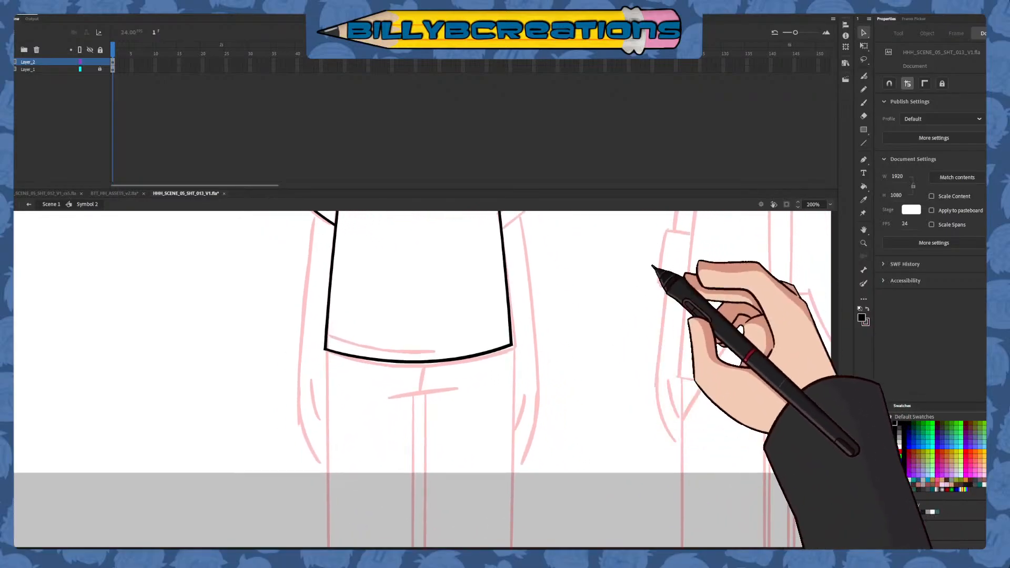
left_click(863, 103)
left_click(909, 447)
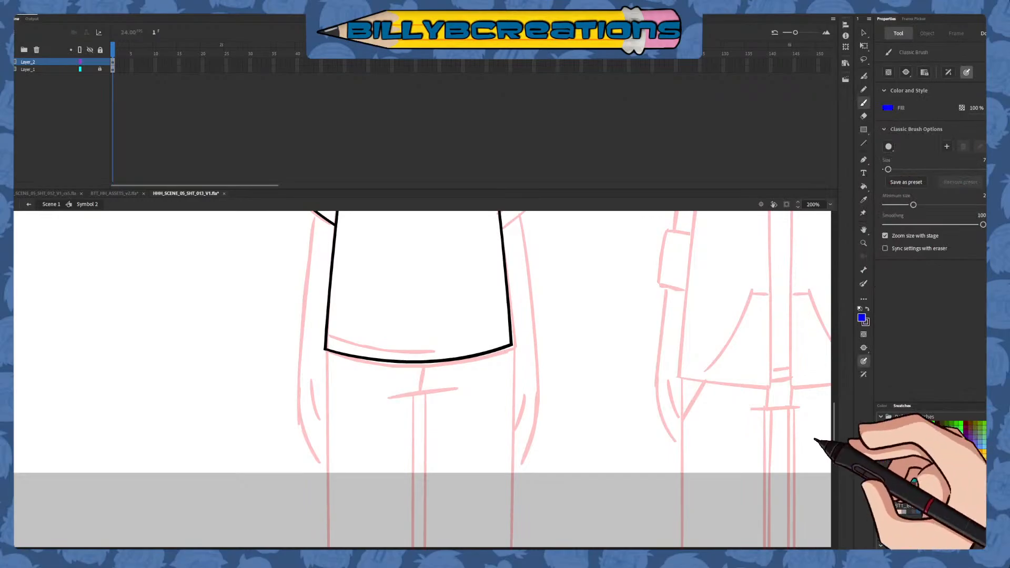
mouse_move(617, 417)
left_mouse_down()
mouse_move(577, 368)
mouse_move(575, 410)
left_mouse_up()
left_click_drag(259, 311, 395, 345)
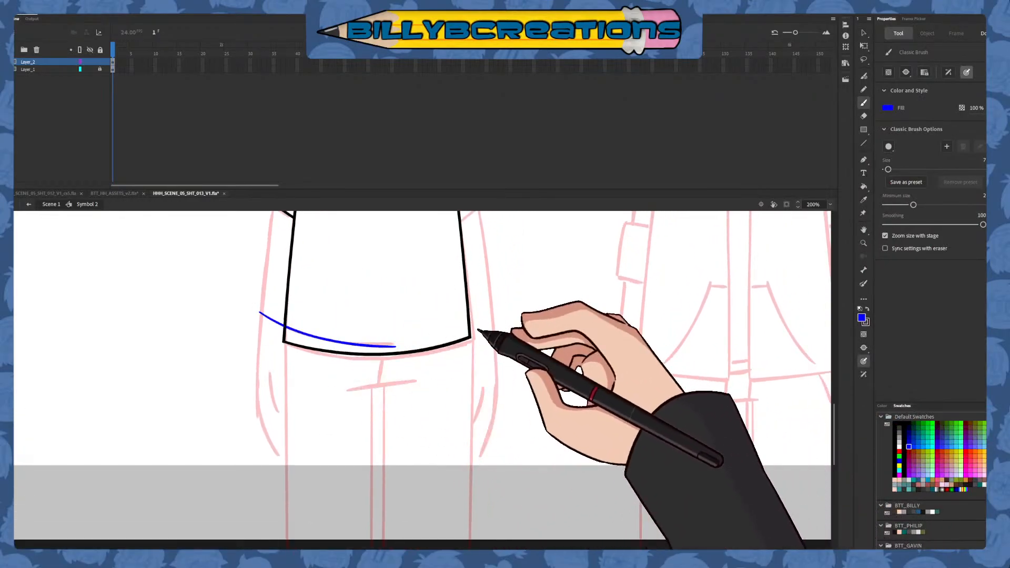
key("ctrl+z")
left_click_drag(288, 330, 438, 336)
key("ctrl+z")
mouse_move(263, 313)
left_mouse_down()
mouse_move(449, 325)
mouse_move(487, 315)
left_mouse_up()
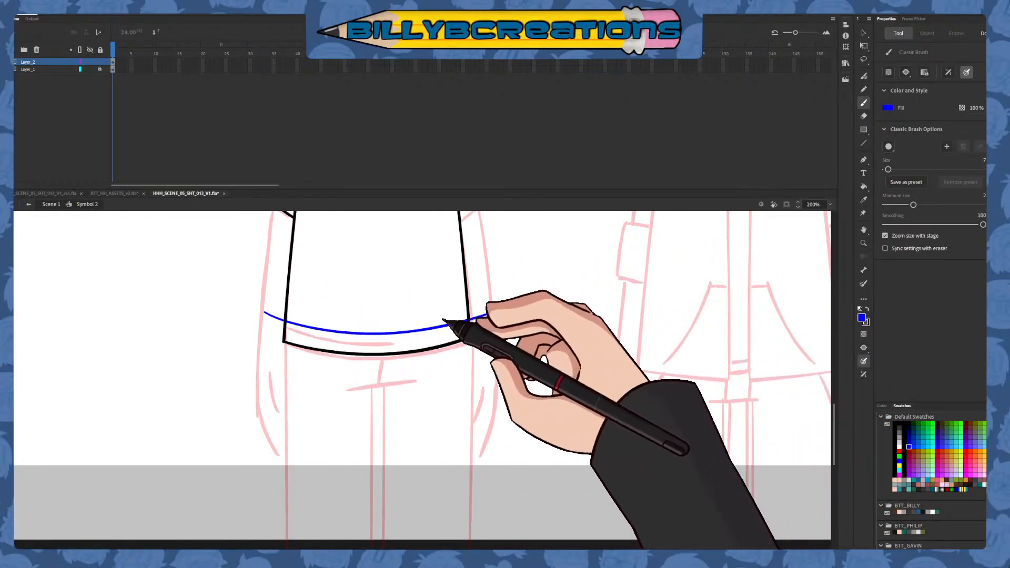
mouse_move(389, 321)
left_mouse_down()
mouse_move(379, 334)
mouse_move(476, 324)
left_mouse_up()
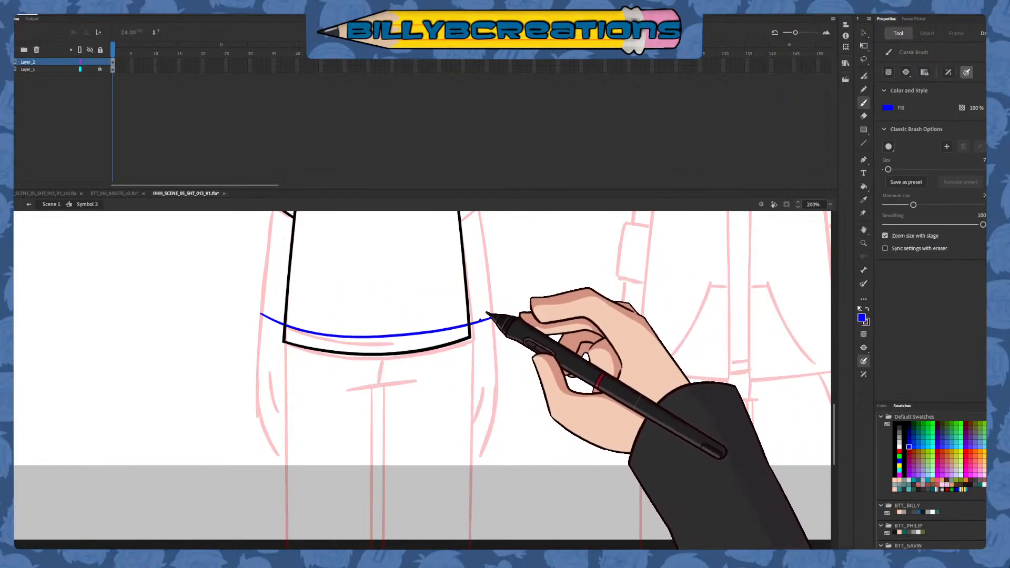
Delete the band line's ends outside the shirt's sides and recolour the remaining line black
key("v")
left_click(295, 328)
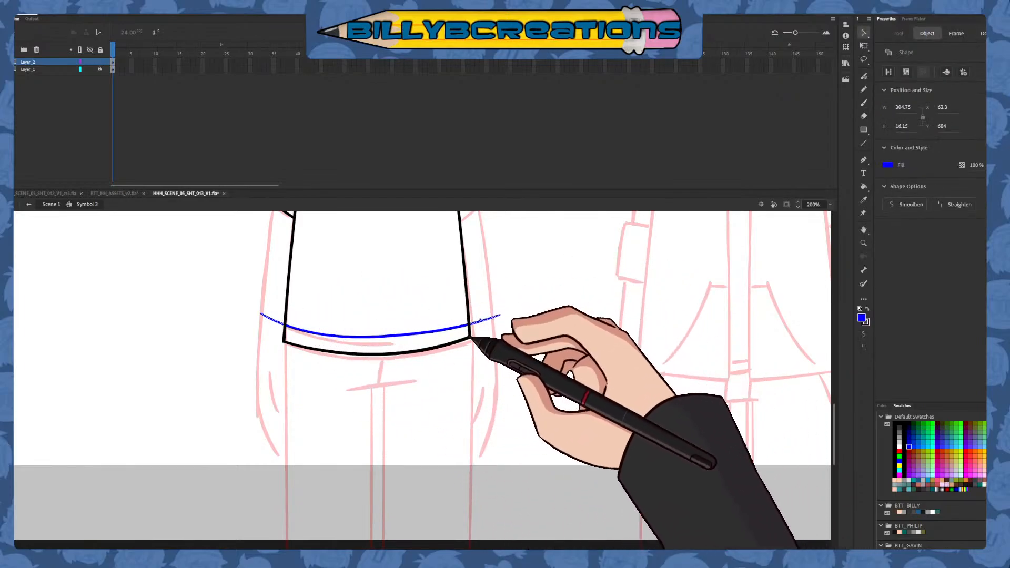
left_click_drag(259, 383, 532, 305)
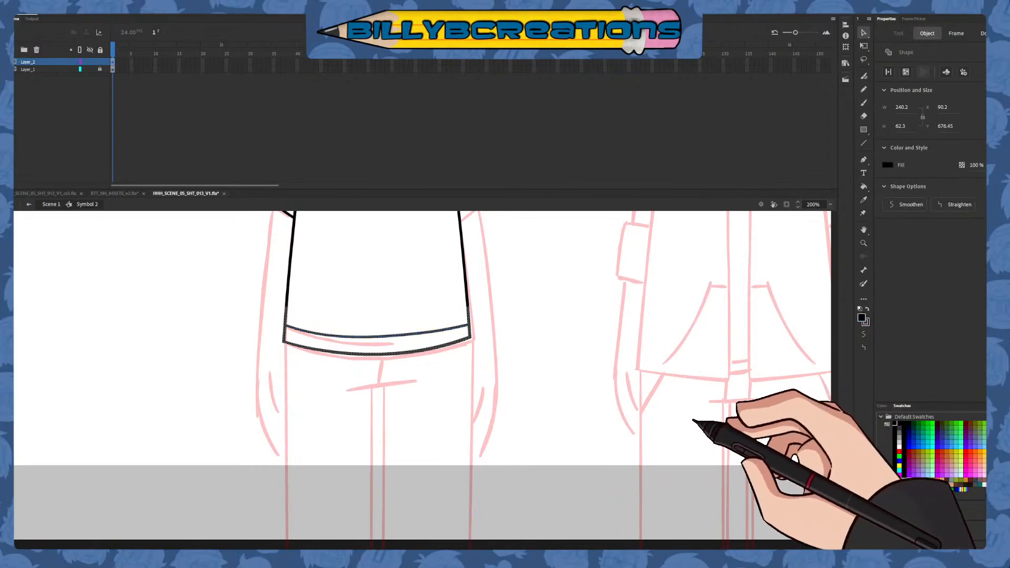
left_click(683, 405)
Draw the short blue crotch line below the shirt hem, following the sketch
mouse_move(669, 263)
left_mouse_down()
mouse_move(651, 455)
mouse_move(659, 363)
mouse_move(685, 277)
left_mouse_up()
left_click(863, 103)
mouse_move(601, 374)
left_mouse_down()
mouse_move(595, 415)
mouse_move(615, 319)
left_mouse_up()
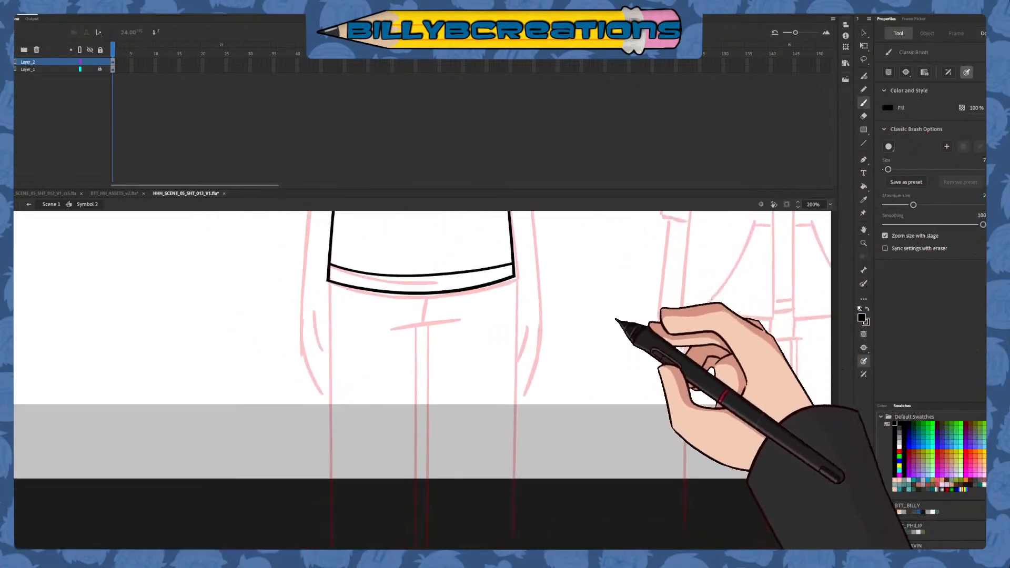
left_click(908, 446)
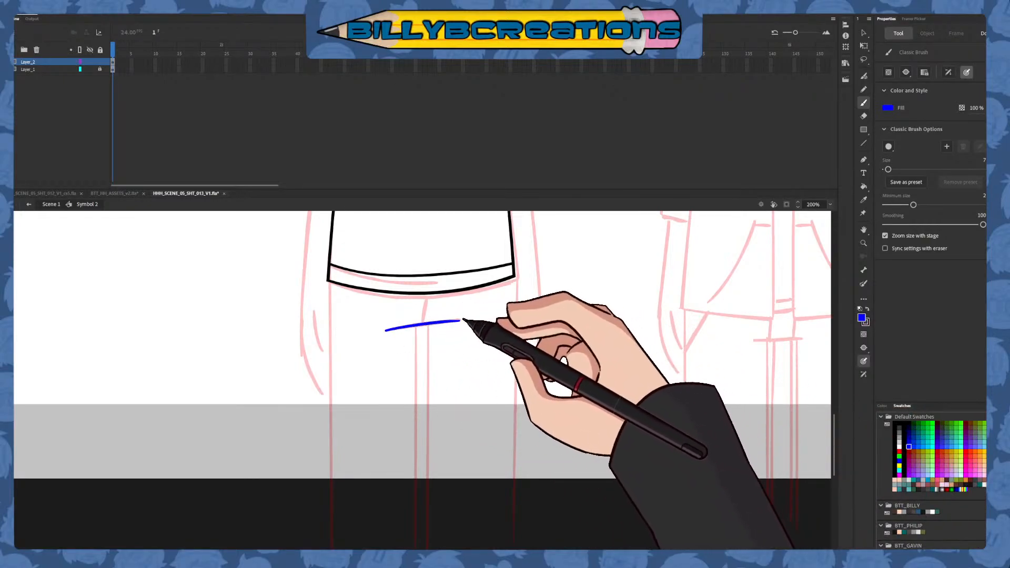
Draw the right leg's straight outer line in blue, redrawing until it follows the sketch, and delete the end overlapping the shirt
left_click_drag(483, 455, 479, 420)
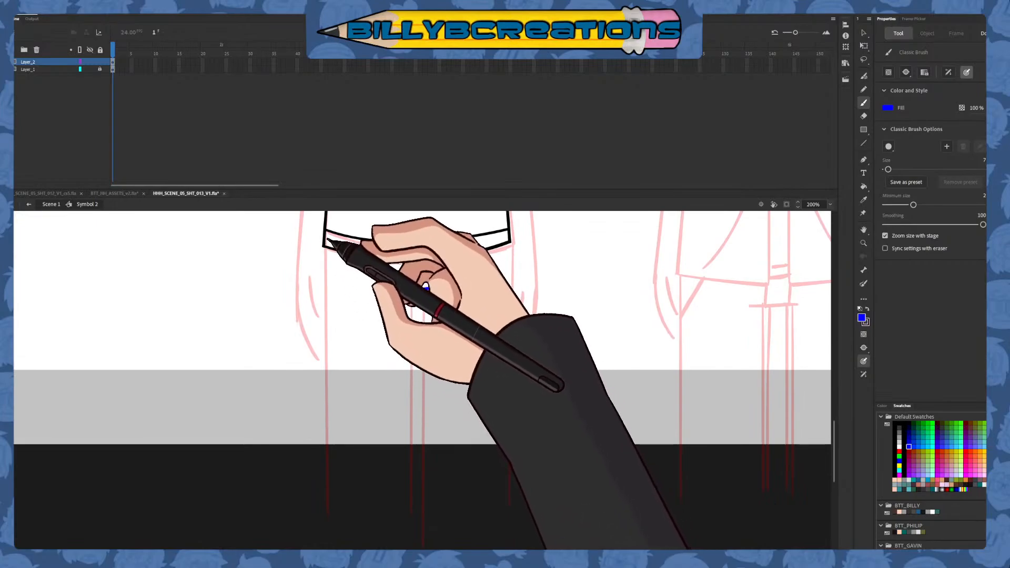
left_click_drag(327, 243, 327, 487)
left_click_drag(508, 243, 508, 487)
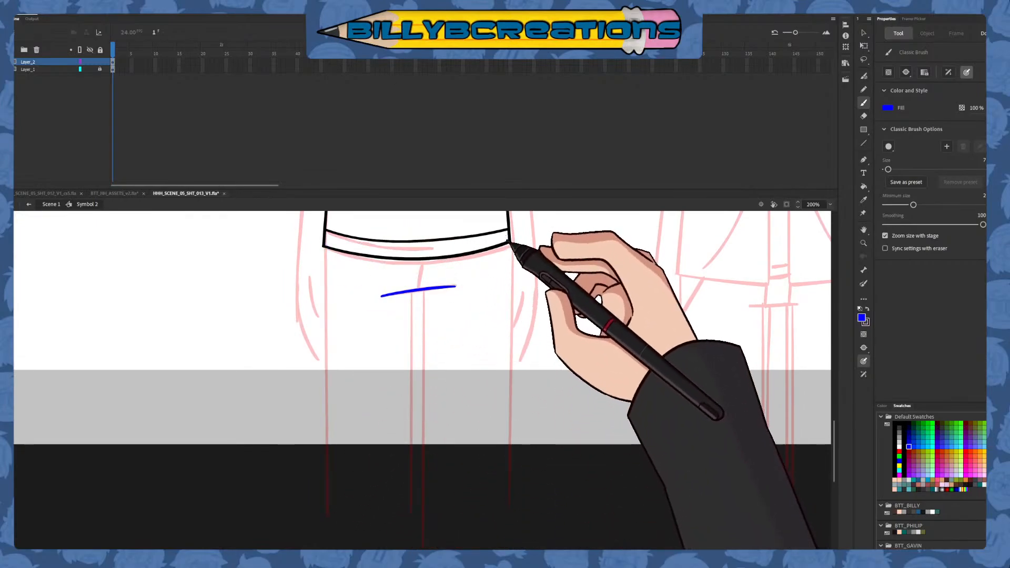
left_click_drag(508, 242, 512, 465)
left_click_drag(506, 237, 507, 486)
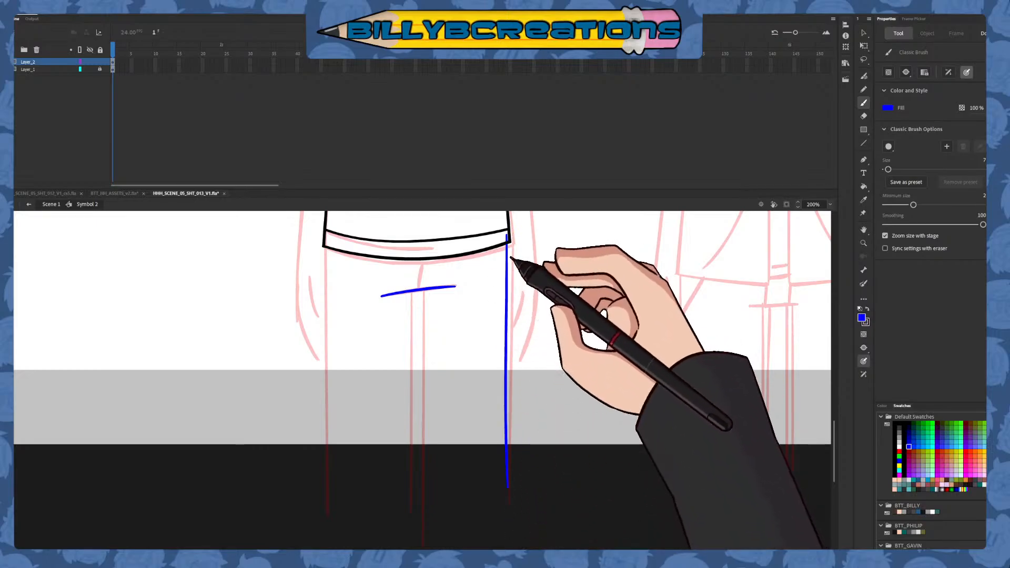
key("ctrl+z")
left_click_drag(507, 234, 514, 482)
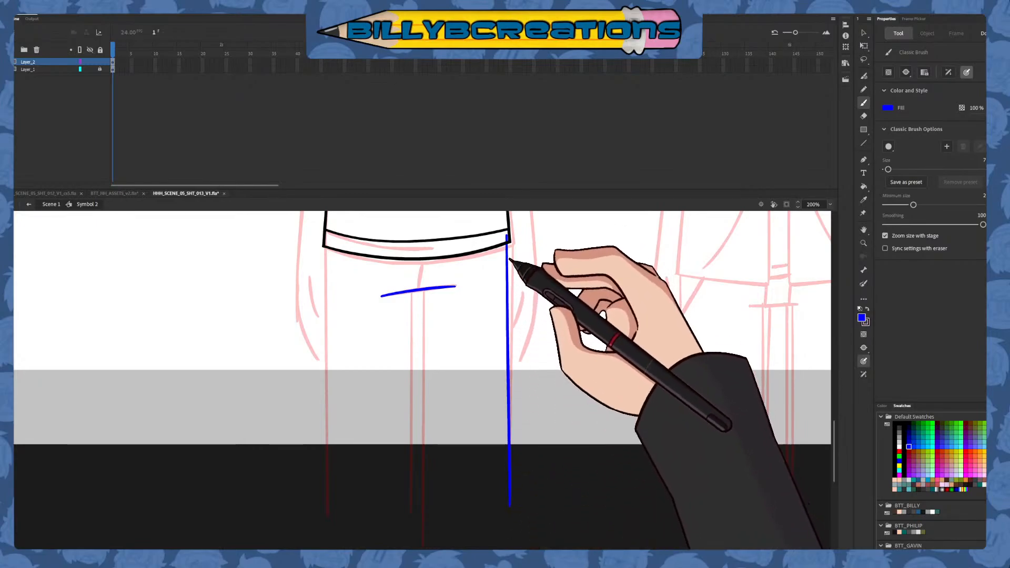
key("v")
left_click(507, 238)
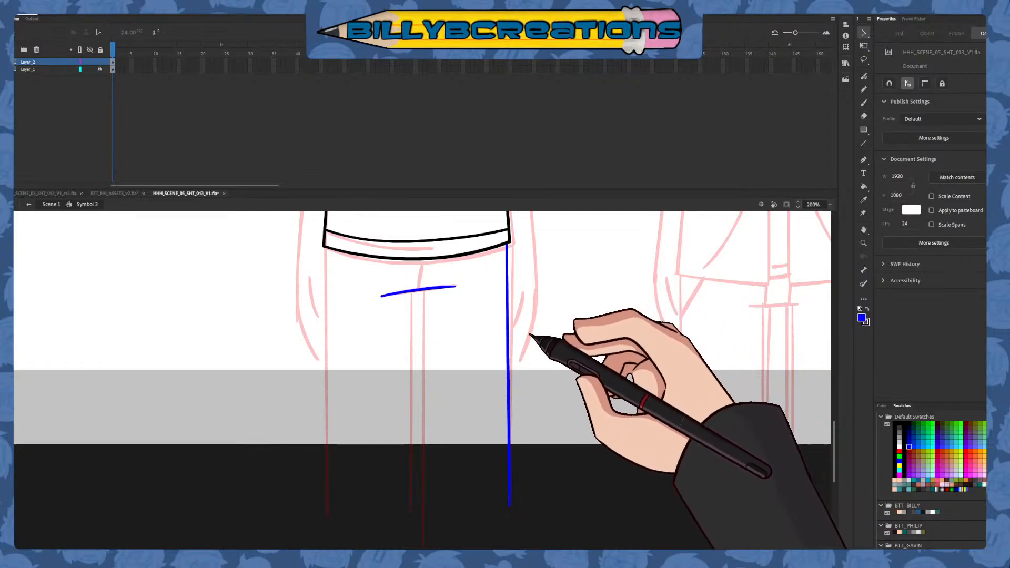
Draw the trousers' fly line in dark red between hem and crotch line and delete its overshooting ends
left_click(863, 103)
left_click(909, 452)
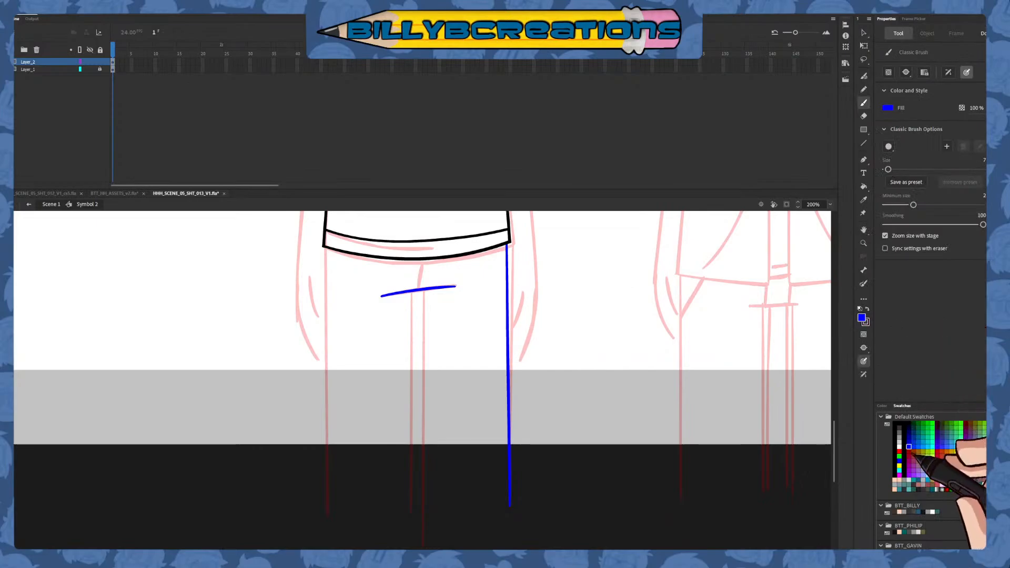
left_click_drag(411, 325, 420, 238)
key("v")
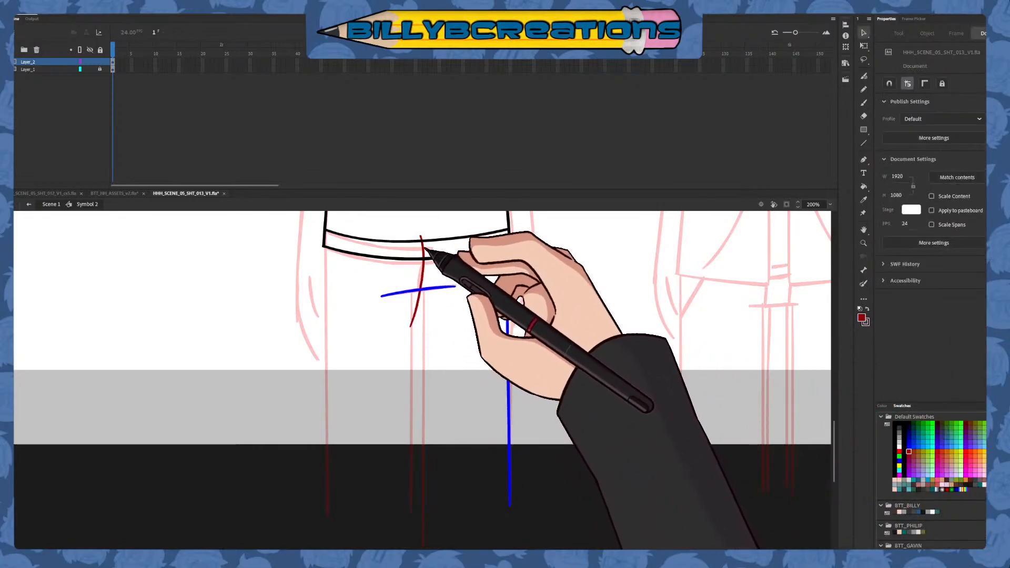
left_click(420, 299, "shift")
key("Delete")
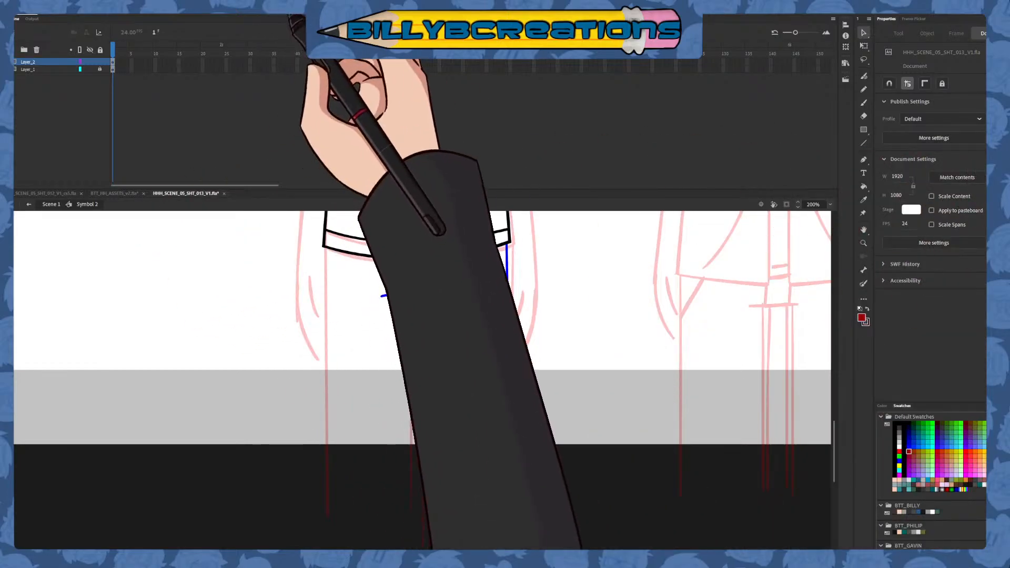
Place a horizontally flipped copy of the right leg's outer line along the left leg's outer side
left_click(863, 103)
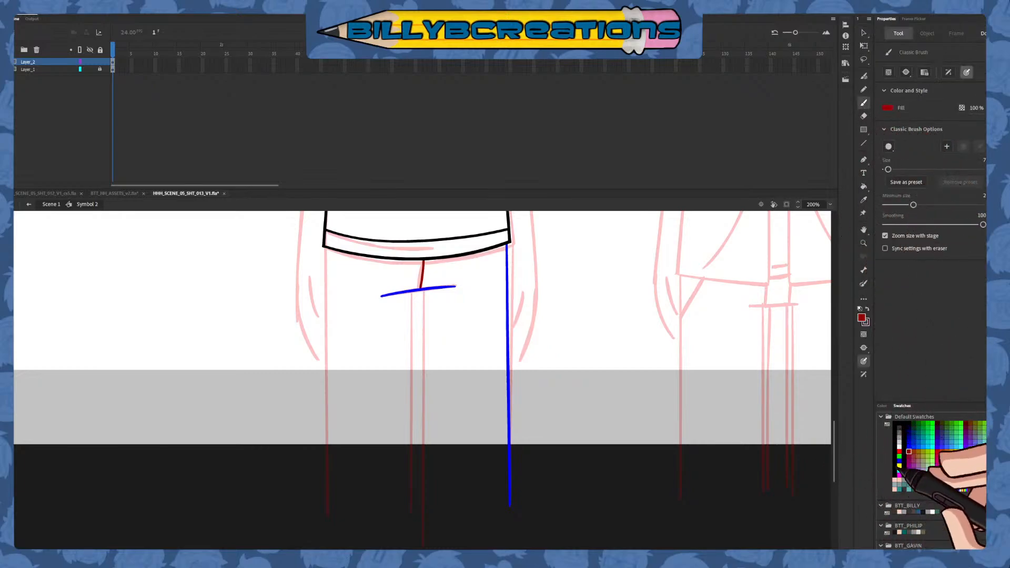
left_click(908, 447)
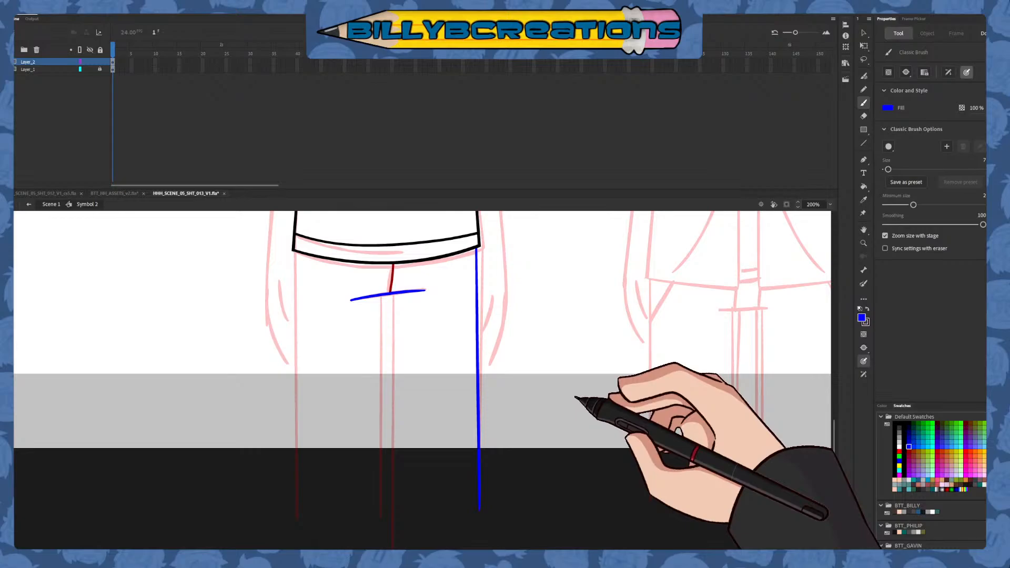
mouse_move(581, 395)
left_mouse_down()
mouse_move(710, 390)
mouse_move(661, 410)
mouse_move(587, 397)
left_mouse_up()
key("v")
left_click(492, 340)
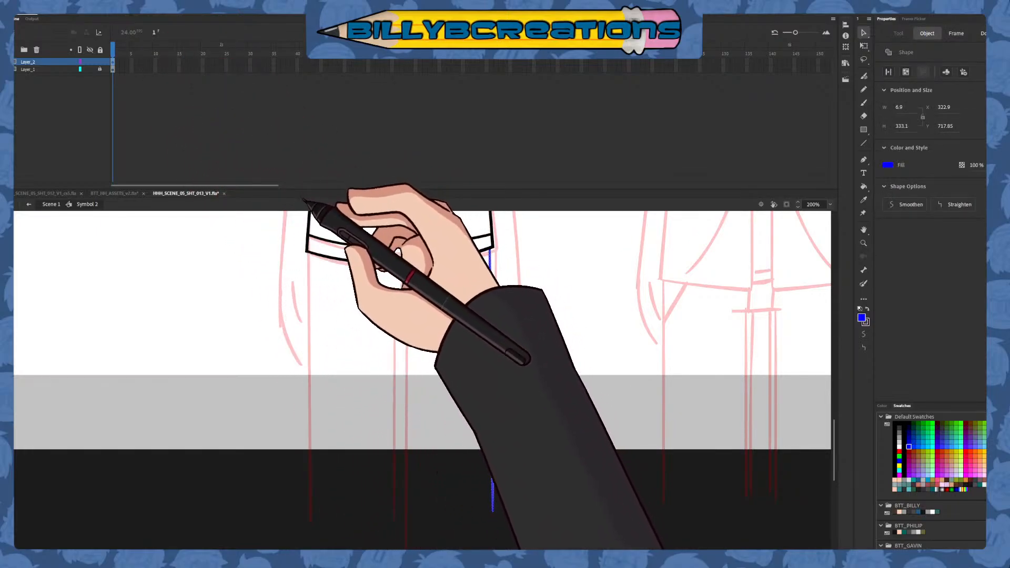
left_click_drag(494, 351, 309, 357)
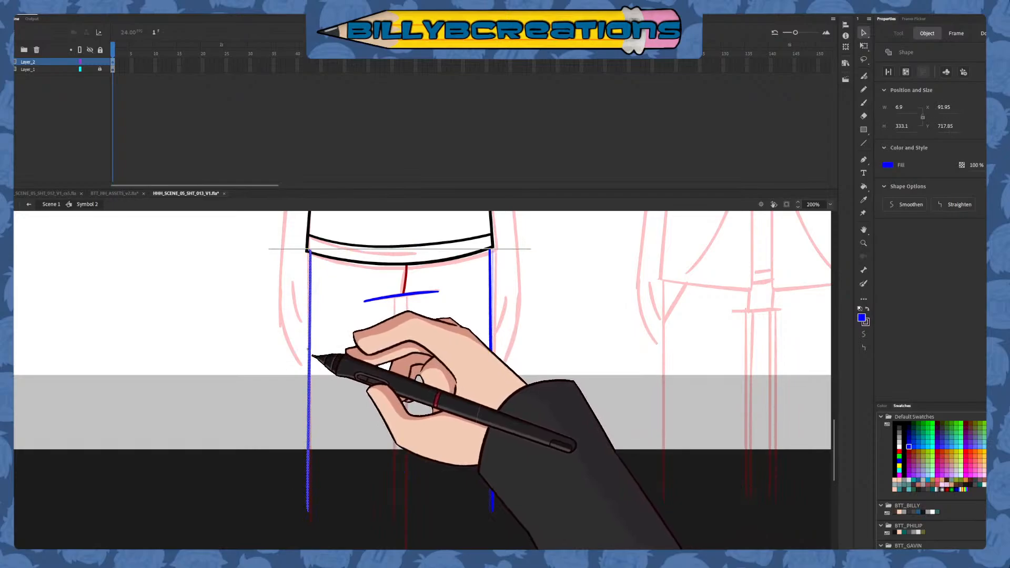
Nudge the copied leg line to fit under the hem's left corner and erase its overlapping tip
key("e")
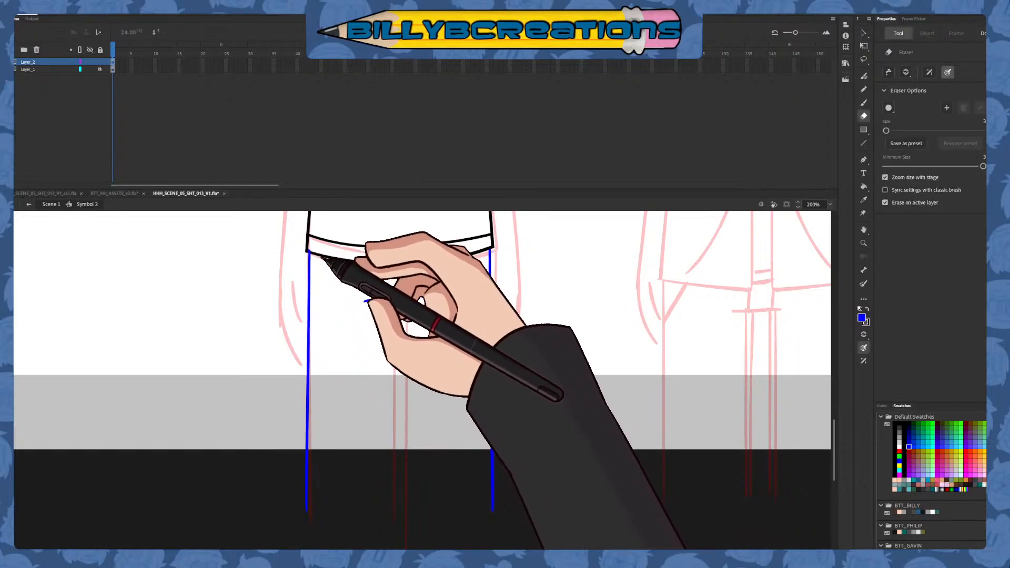
left_click(863, 32)
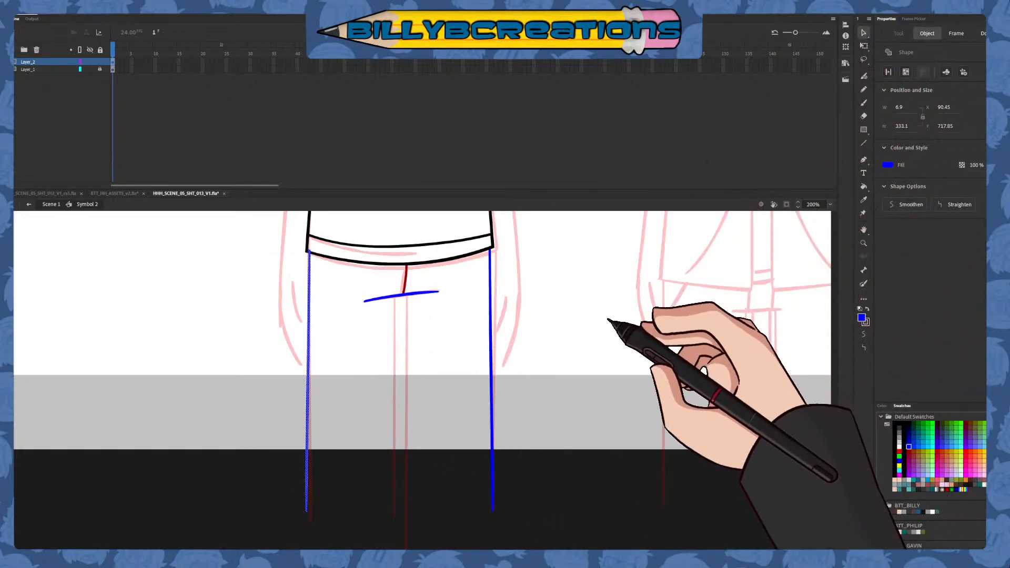
key("e")
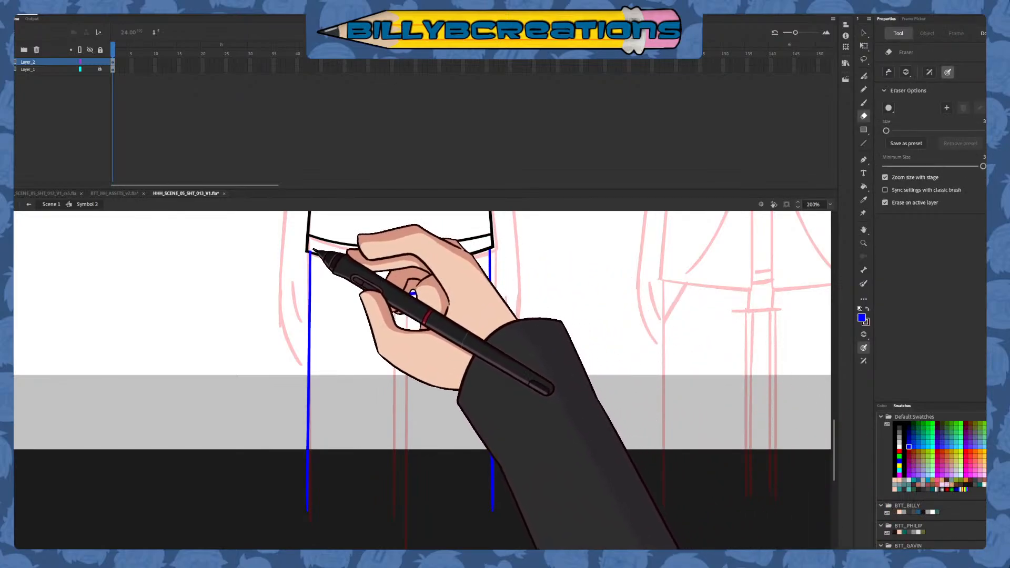
Draw a straight blue line across the bottom of both trouser legs and two vertical inner leg lines down from the crotch line
key("b")
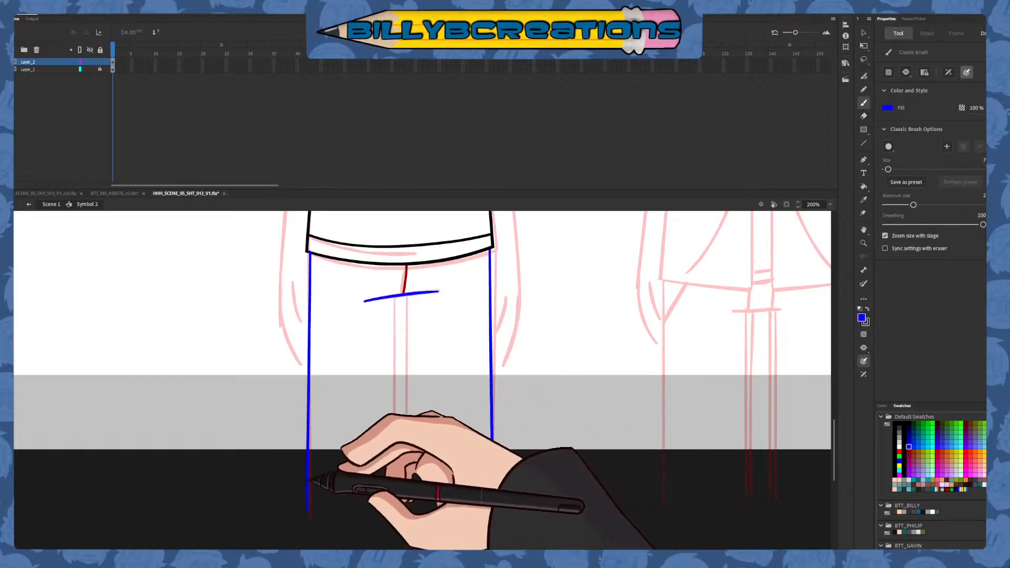
mouse_move(289, 487)
left_mouse_down()
mouse_move(541, 487)
mouse_move(615, 439)
left_mouse_up()
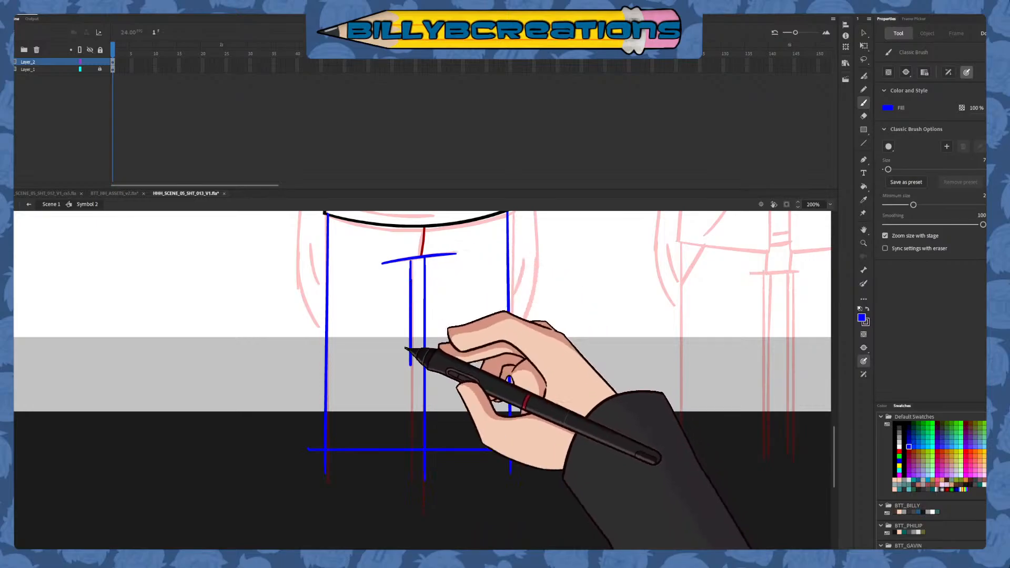
left_click_drag(411, 364, 411, 507)
mouse_move(541, 367)
left_mouse_down()
mouse_move(525, 408)
mouse_move(506, 401)
mouse_move(517, 411)
left_mouse_up()
left_click(863, 33)
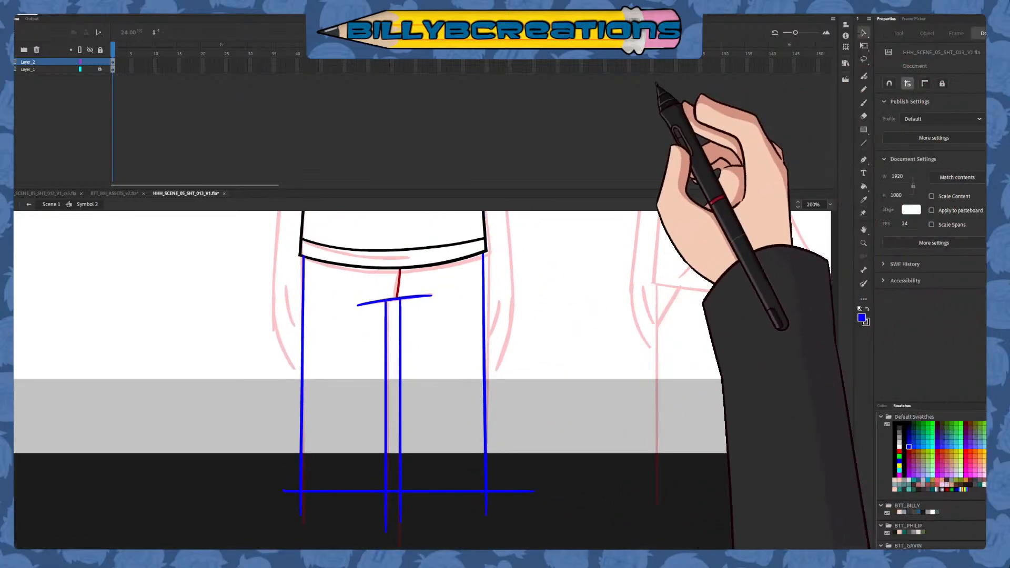
Recolour all the blue and dark red trouser lines on the drawing layer's frame black
left_click(112, 62)
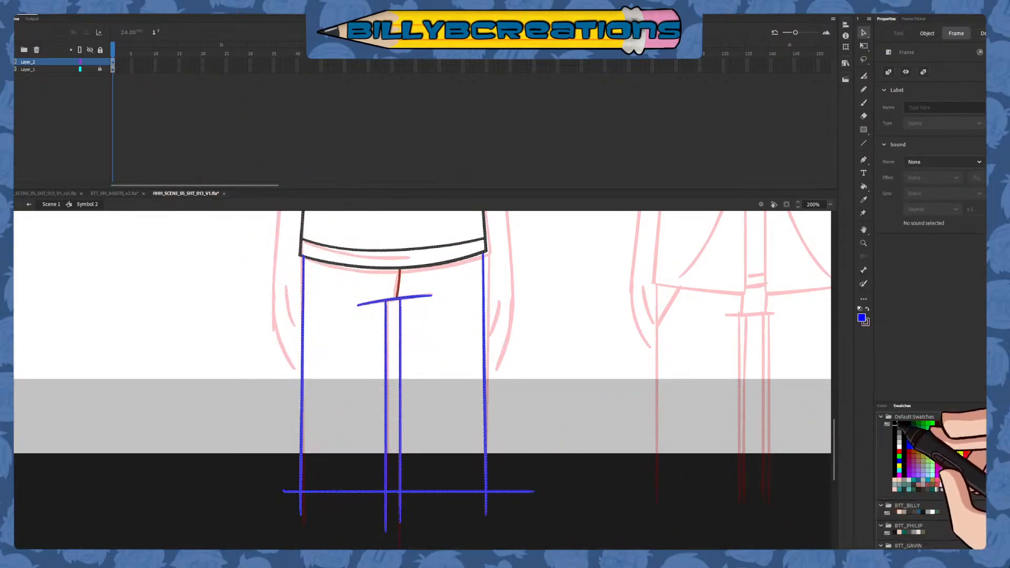
left_click(895, 424)
left_click(634, 373)
Try to place a horizontally flipped copy of the left sleeve and shoulder on the shirt's right side
mouse_move(594, 263)
left_mouse_down()
mouse_move(577, 516)
mouse_move(577, 401)
mouse_move(581, 446)
left_mouse_up()
left_click(863, 60)
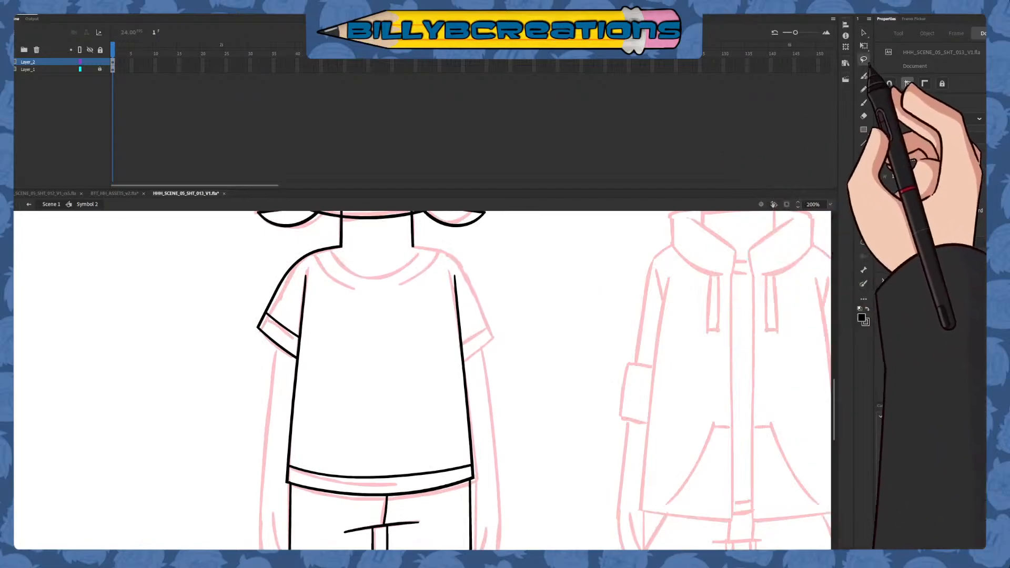
mouse_move(342, 245)
left_mouse_down()
mouse_move(258, 354)
mouse_move(274, 371)
mouse_move(338, 266)
mouse_move(387, 254)
left_mouse_up()
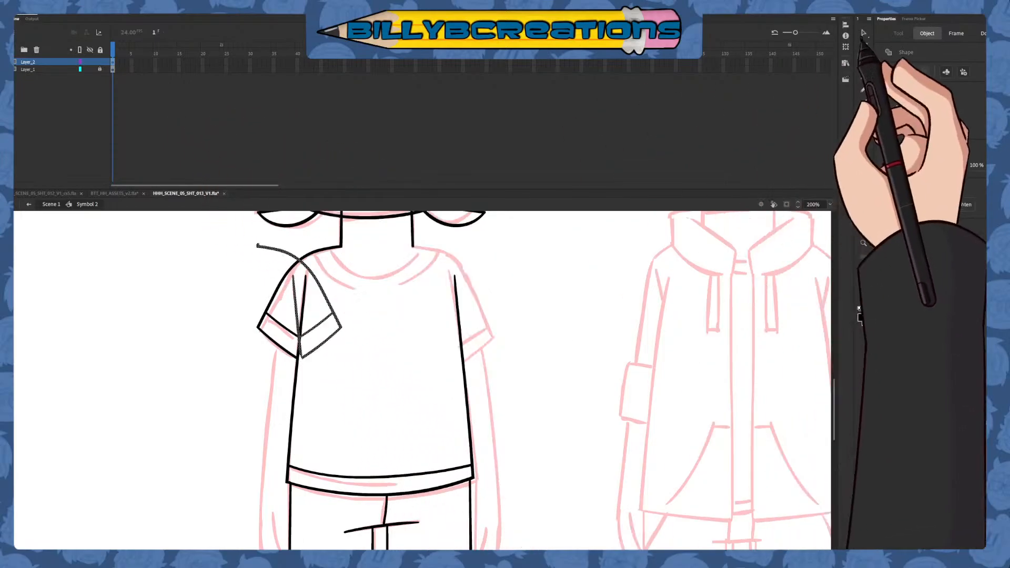
left_click(863, 32)
left_click_drag(356, 312, 495, 323)
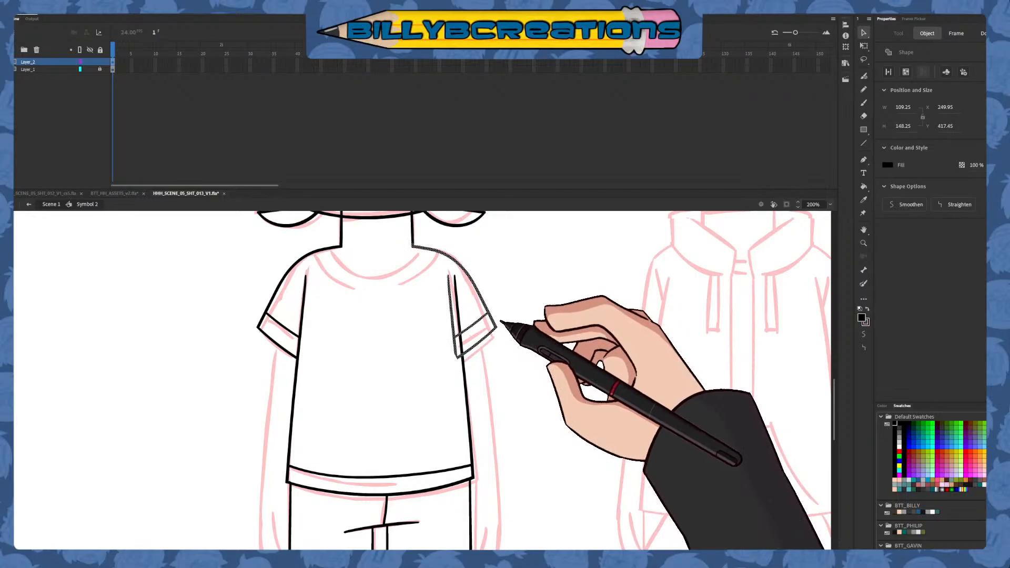
left_click(523, 329)
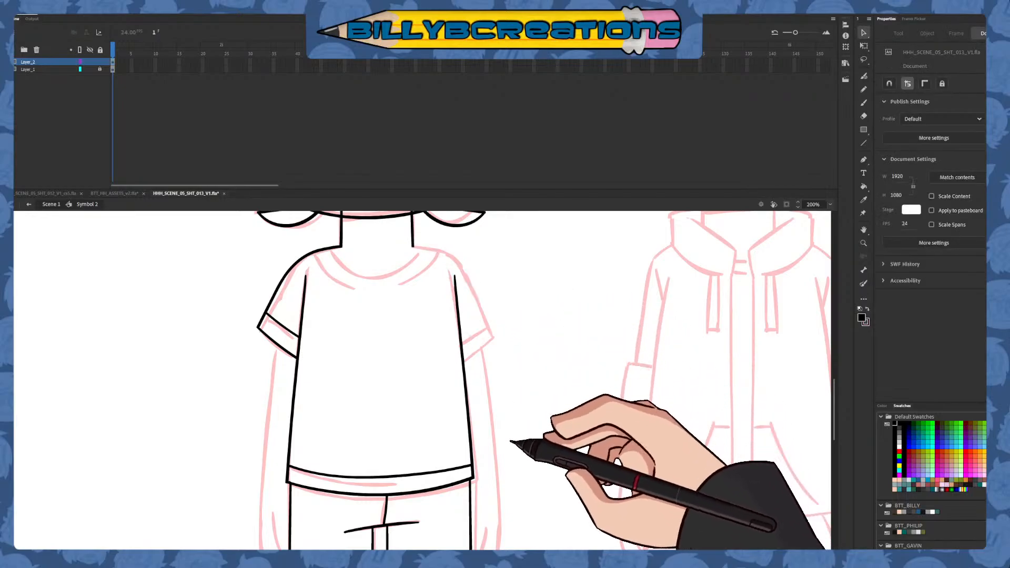
Draw the left arm's outer line in blue from the sleeve cuff down to the wrist and delete its end overlapping the cuff
left_click_drag(512, 462, 522, 379)
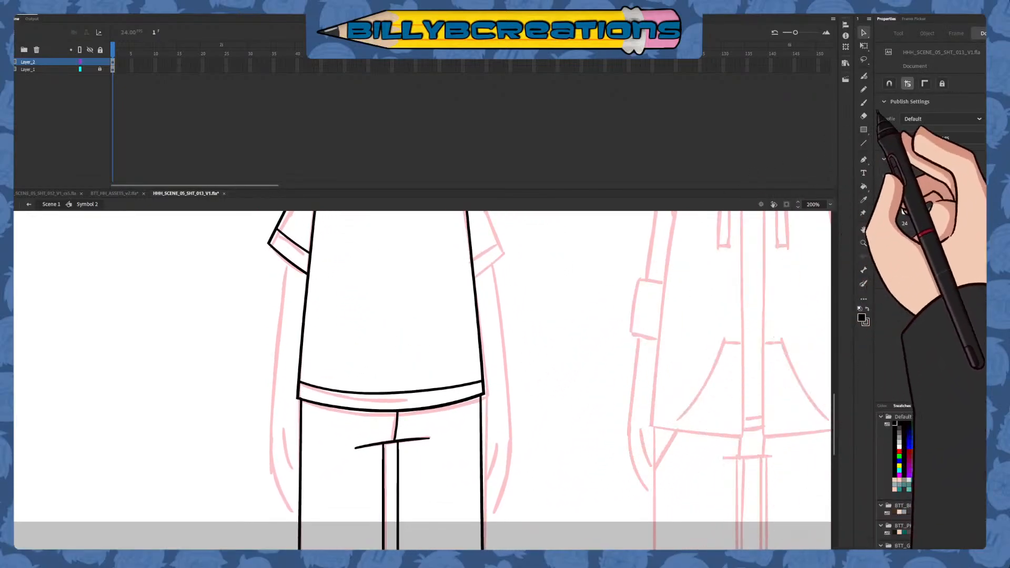
left_click(863, 102)
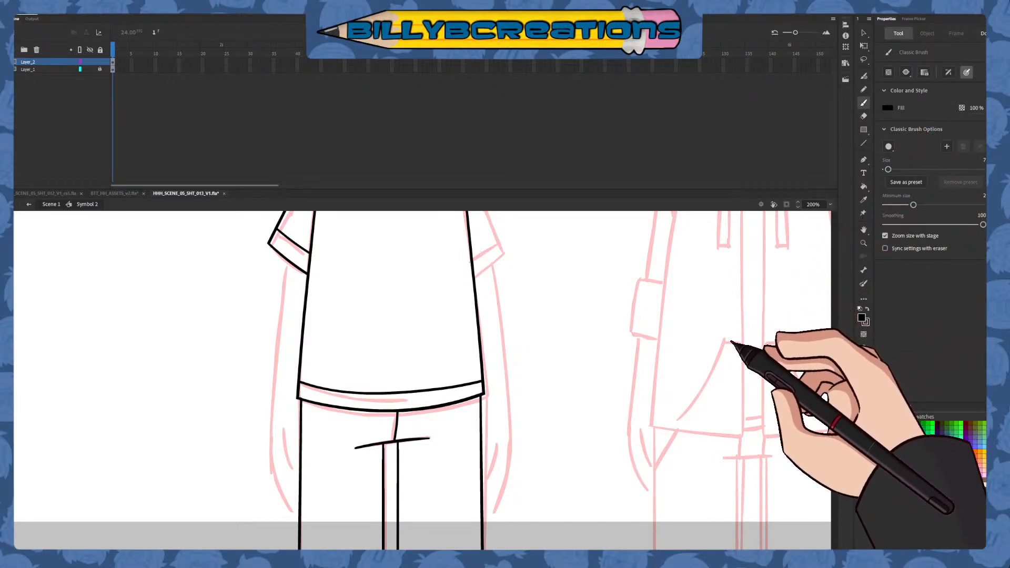
left_click(908, 447)
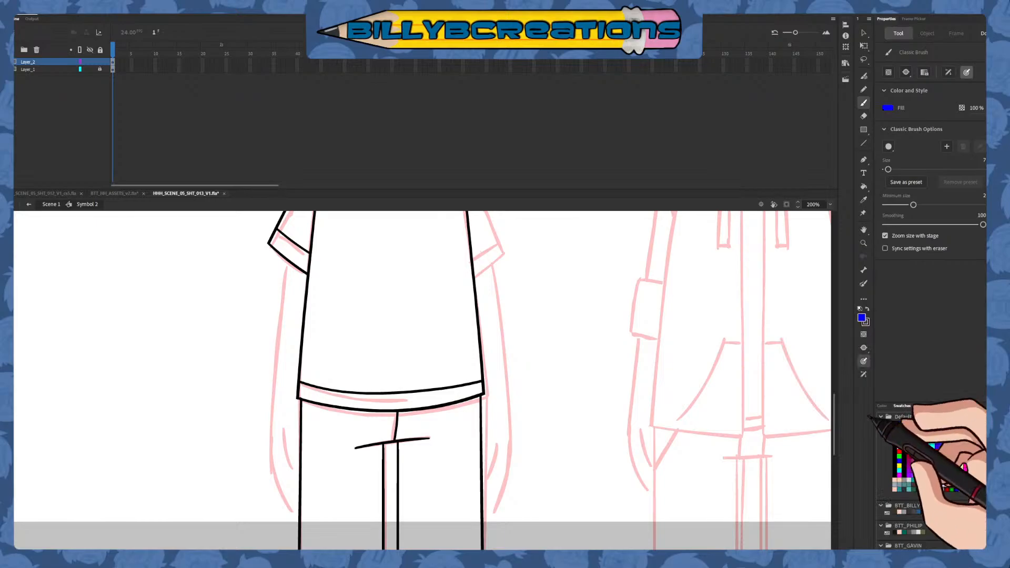
left_click_drag(287, 247, 266, 452)
key("ctrl+z")
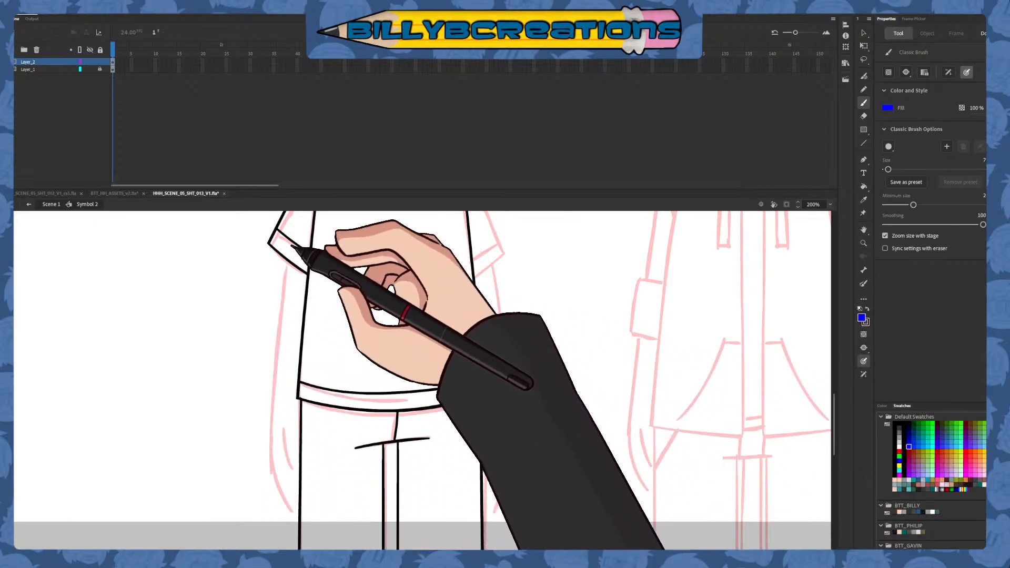
left_click_drag(289, 248, 265, 435)
key("ctrl+z")
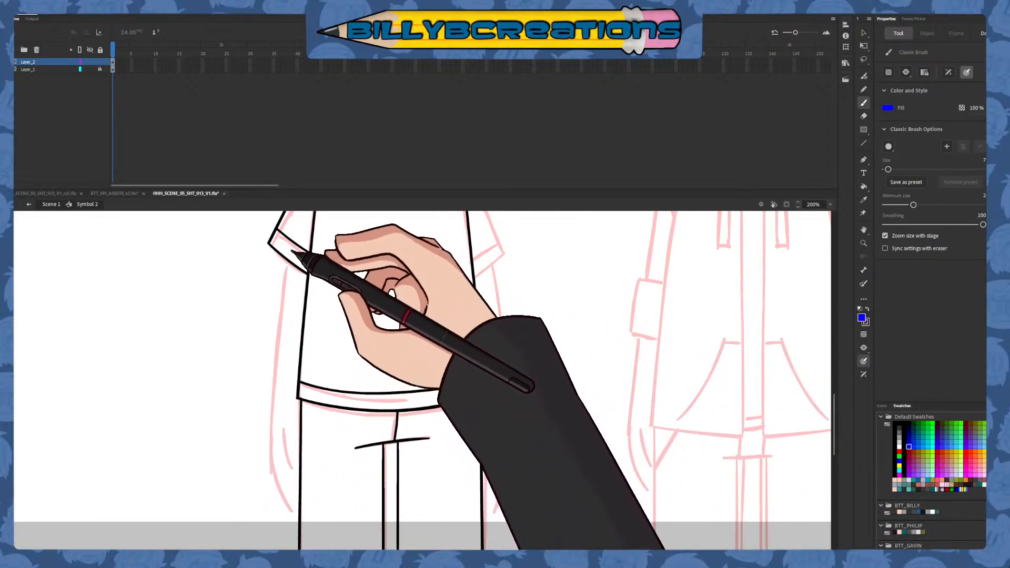
left_click_drag(290, 265, 280, 392)
key("ctrl+z")
left_click_drag(289, 249, 268, 461)
key("ctrl+z")
left_click_drag(289, 254, 279, 420)
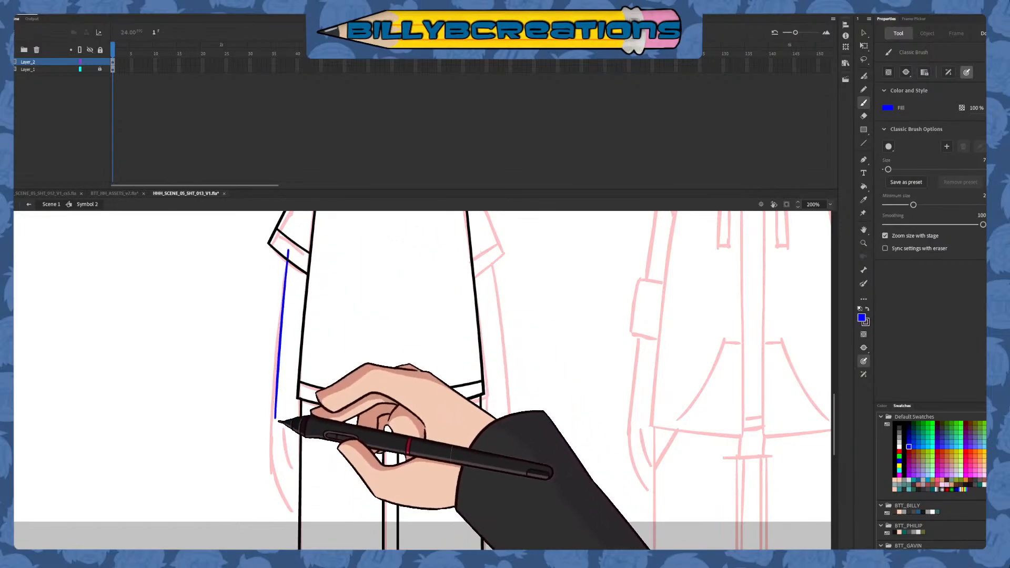
key("ctrl+z")
left_click_drag(288, 248, 269, 418)
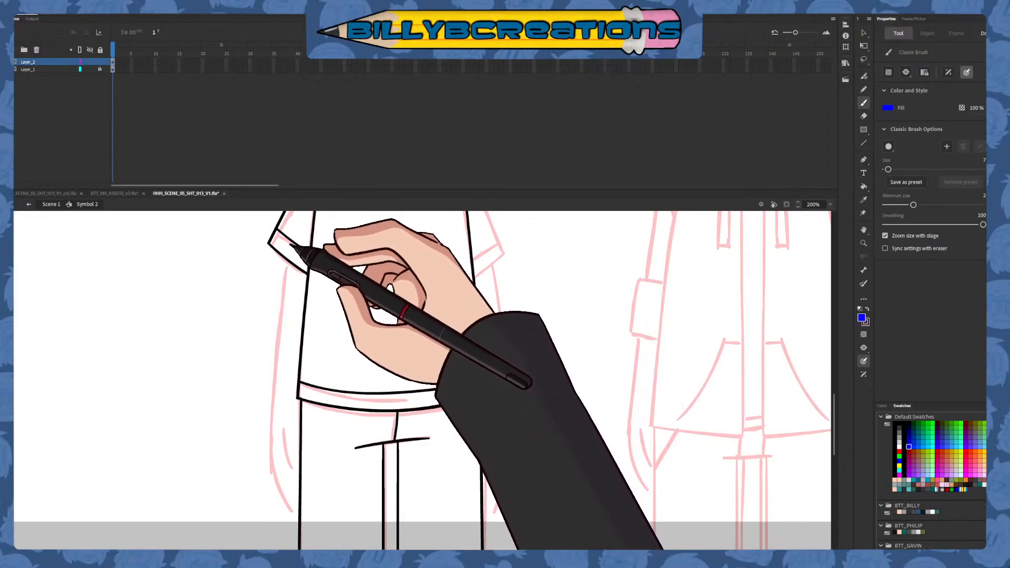
mouse_move(289, 247)
left_mouse_down()
mouse_move(276, 441)
mouse_move(281, 312)
left_mouse_up()
key("ctrl+z")
key("ctrl+z")
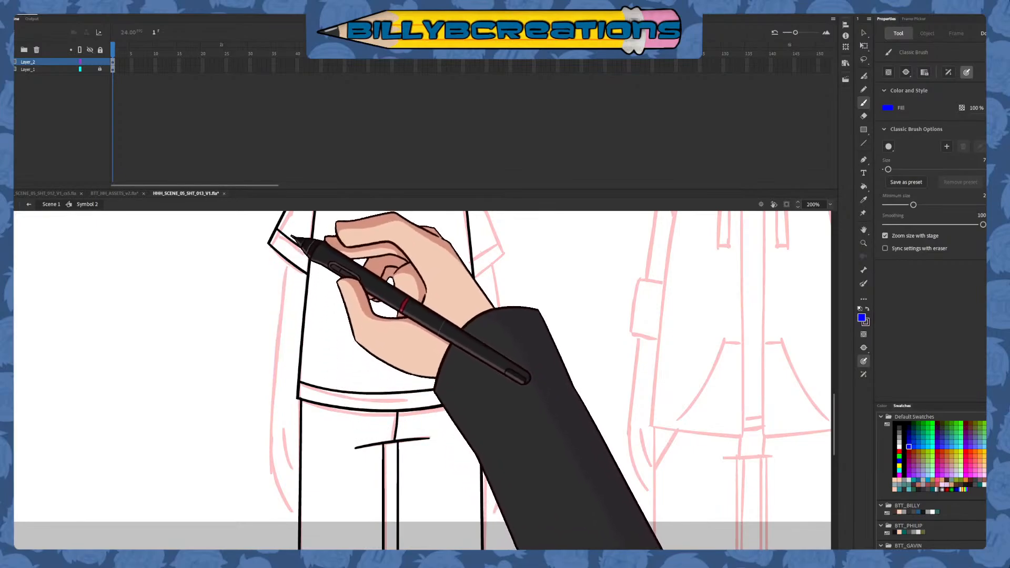
left_click_drag(290, 235, 274, 414)
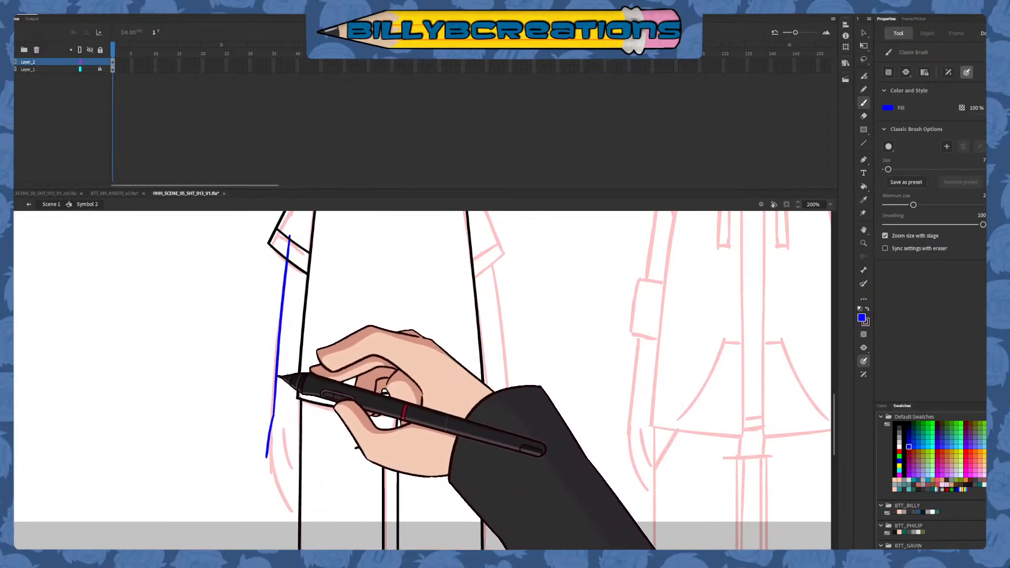
left_click_drag(290, 231, 276, 445)
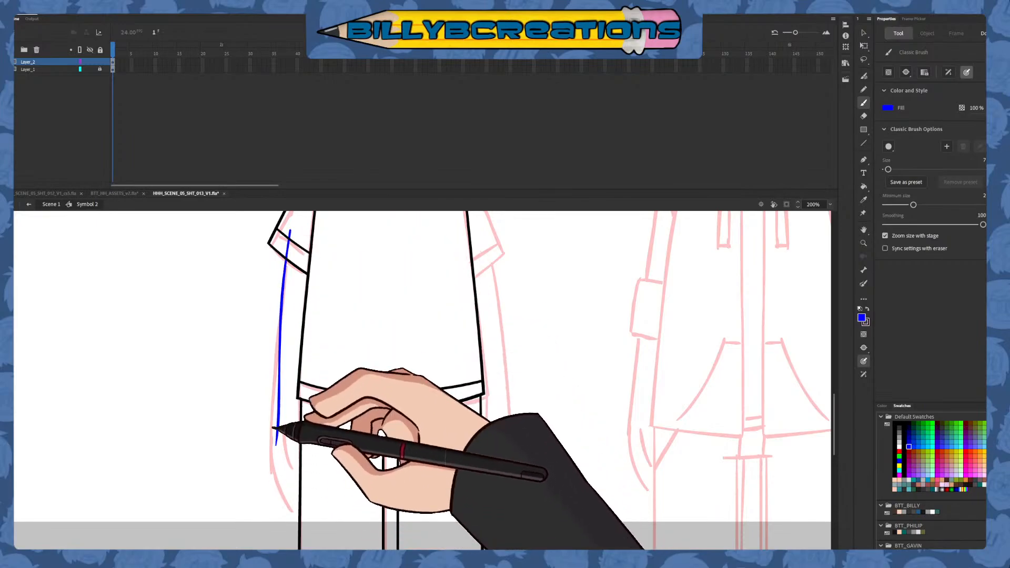
left_click_drag(291, 243, 274, 416)
key("ctrl+z")
left_click_drag(290, 243, 272, 435)
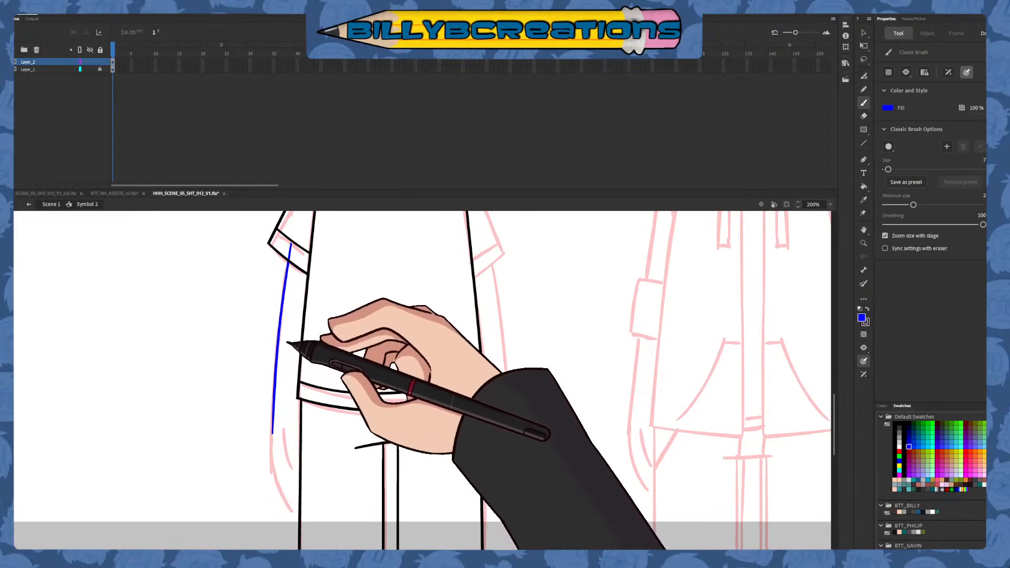
left_click_drag(289, 238, 272, 436)
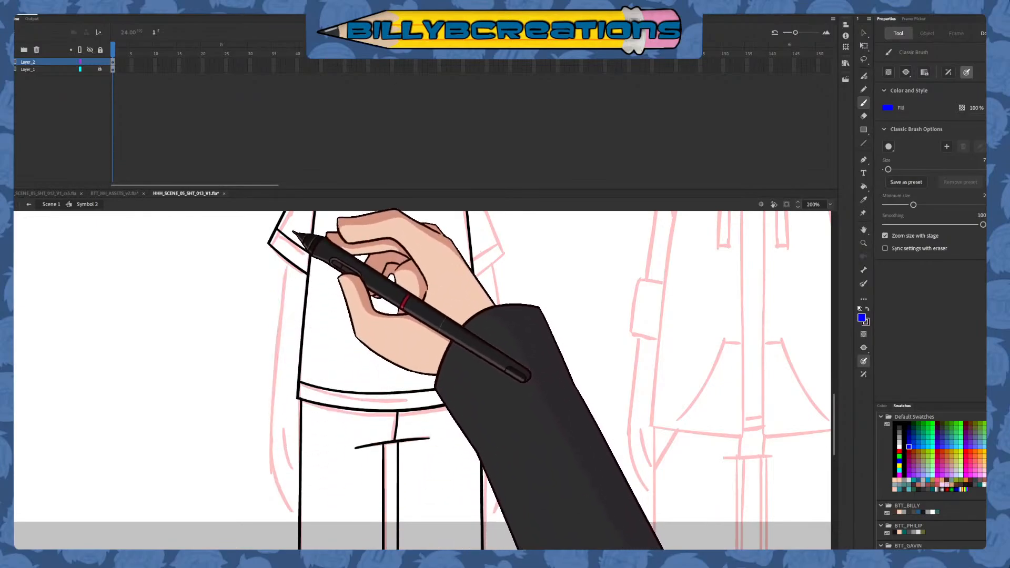
left_click_drag(291, 234, 270, 427)
key("ctrl+z")
mouse_move(291, 230)
left_mouse_down()
mouse_move(270, 438)
mouse_move(272, 410)
left_mouse_up()
key("ctrl+z")
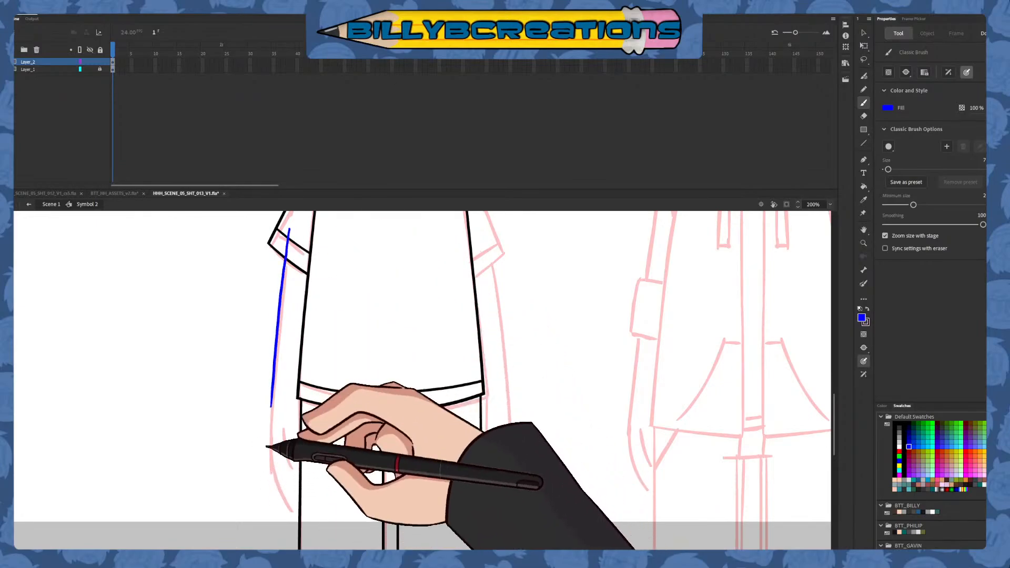
key("ctrl+z")
left_click_drag(289, 234, 280, 410)
key("ctrl+z")
left_click_drag(290, 237, 272, 415)
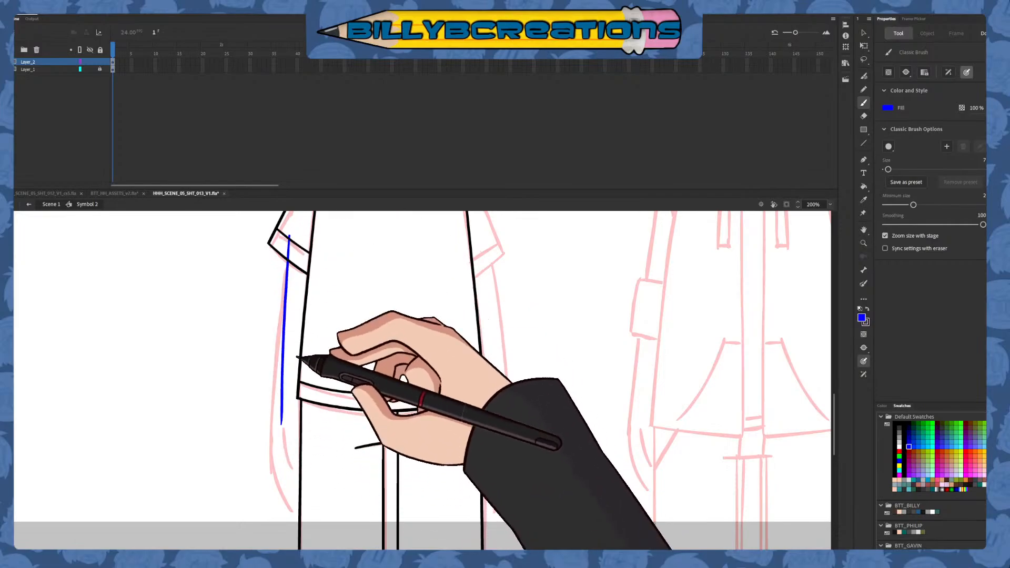
key("ctrl+z")
left_click_drag(288, 239, 272, 429)
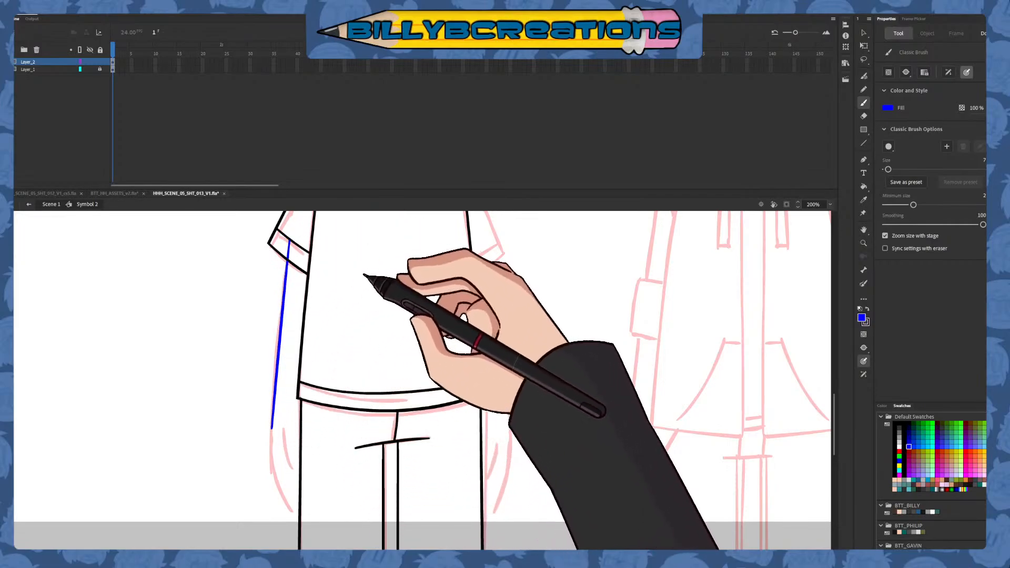
left_click_drag(431, 311, 414, 371)
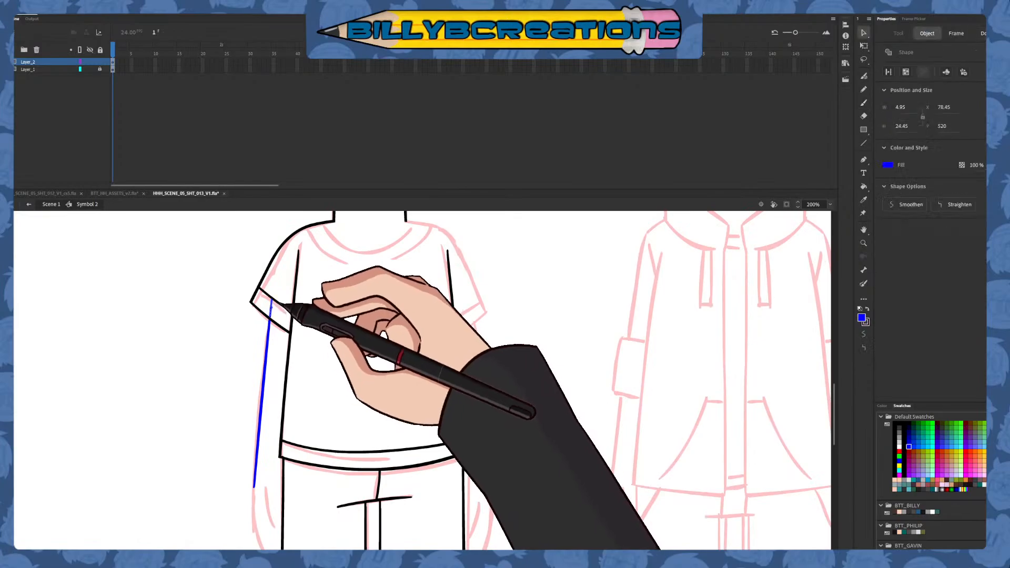
Draw the left hand's outer edge and a short inner thumb curve in blue, trimming their overshooting ends at the trouser line
left_click(862, 103)
left_click_drag(539, 398, 590, 275)
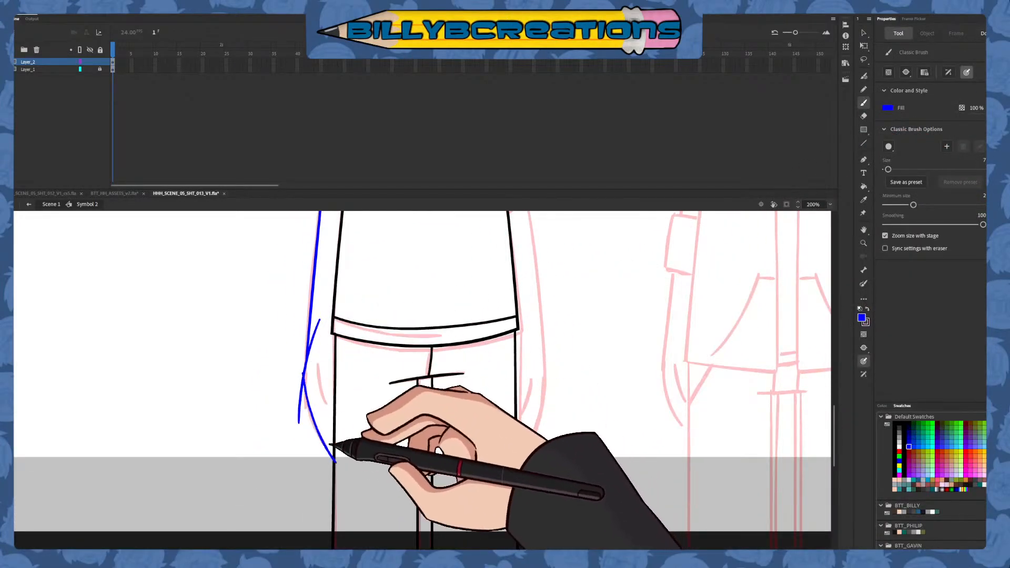
scroll(450, 379, "up", 3)
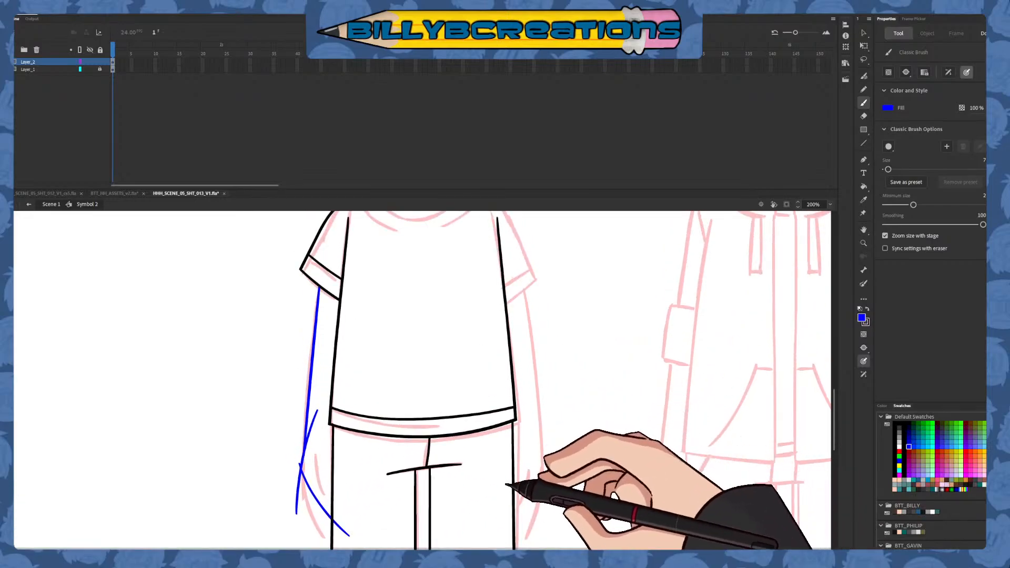
key("ctrl+z")
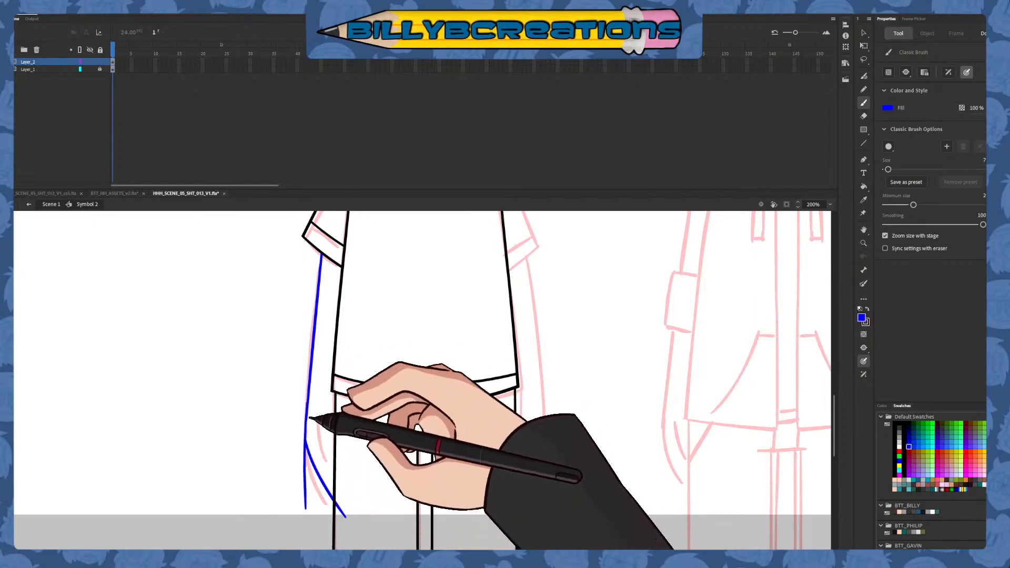
key("v")
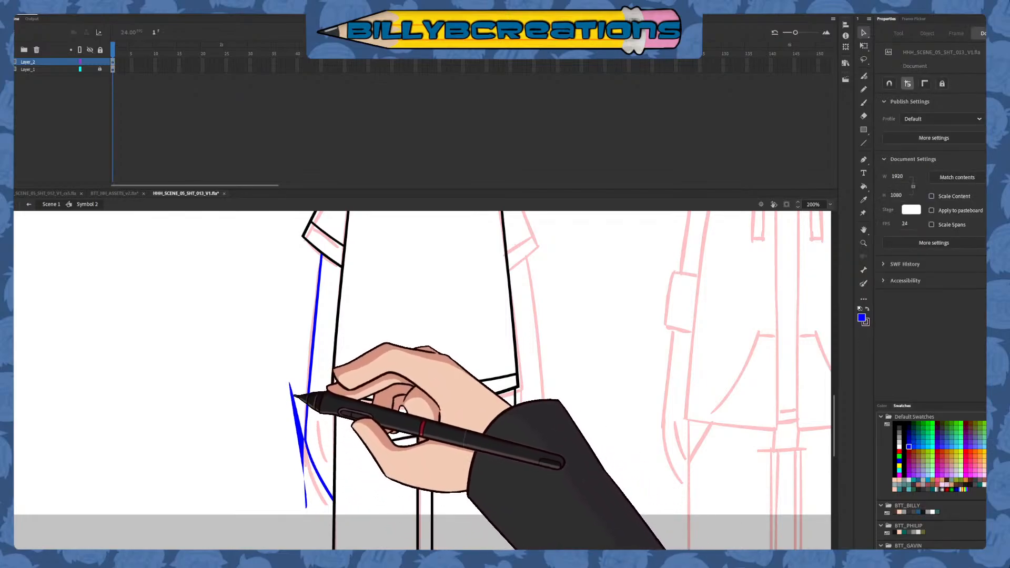
key("b")
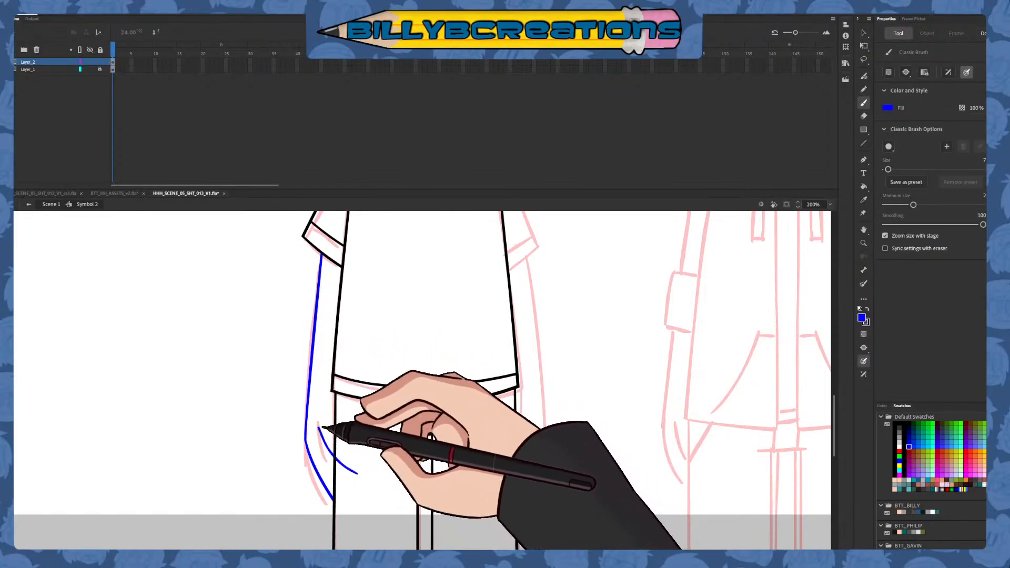
key("v")
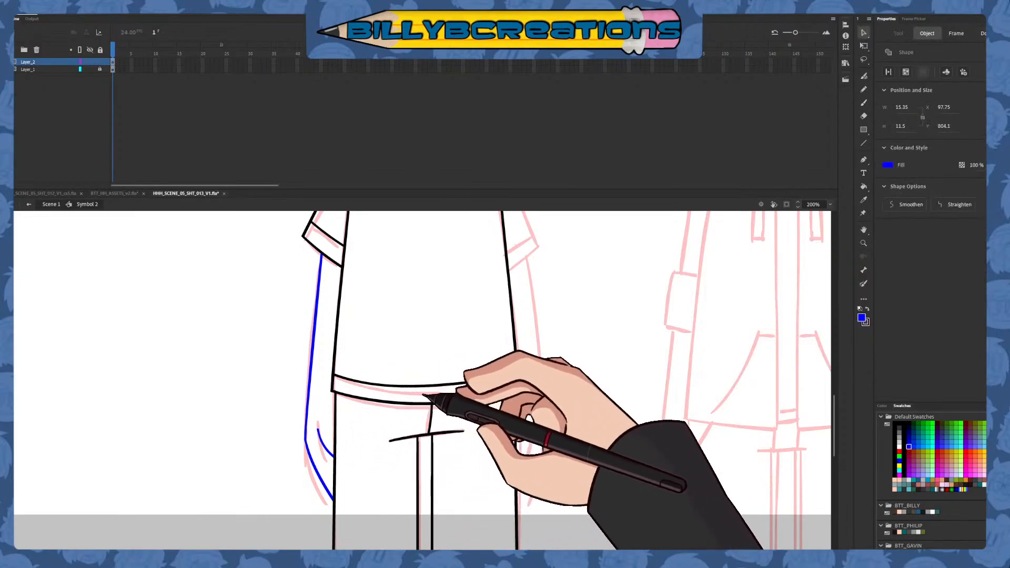
Redraw the left hand's lower edge as a shallower blue curve and delete the old segment and overshooting ends
left_click(863, 103)
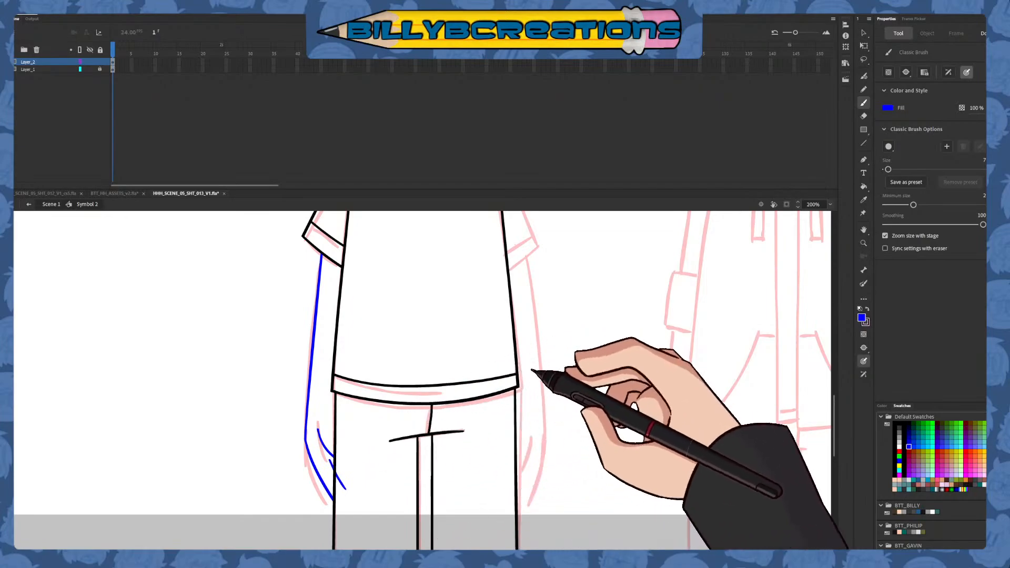
mouse_move(533, 398)
left_mouse_down()
mouse_move(530, 457)
mouse_move(519, 373)
mouse_move(525, 443)
left_mouse_up()
key("ctrl+z")
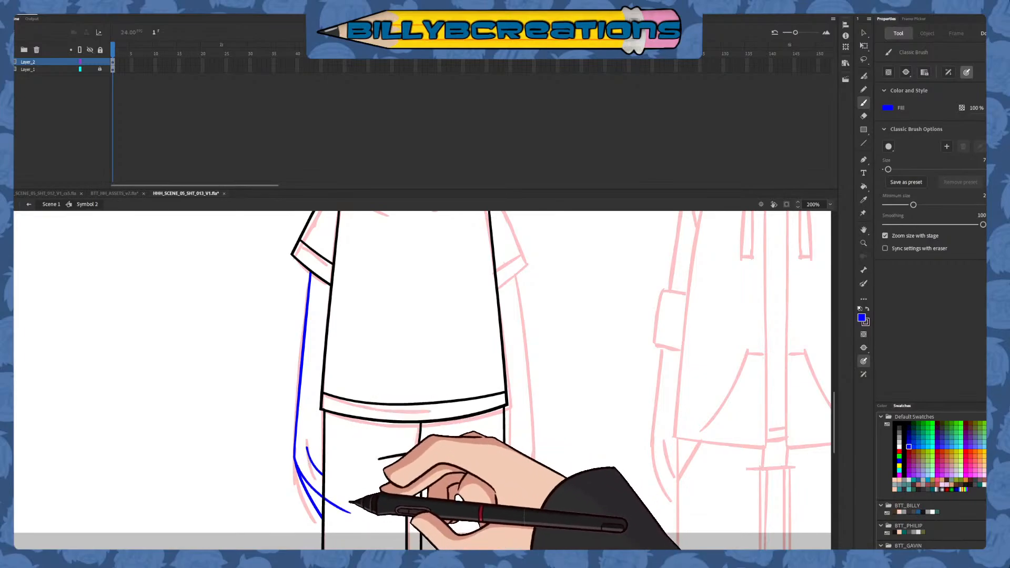
key("ctrl+z")
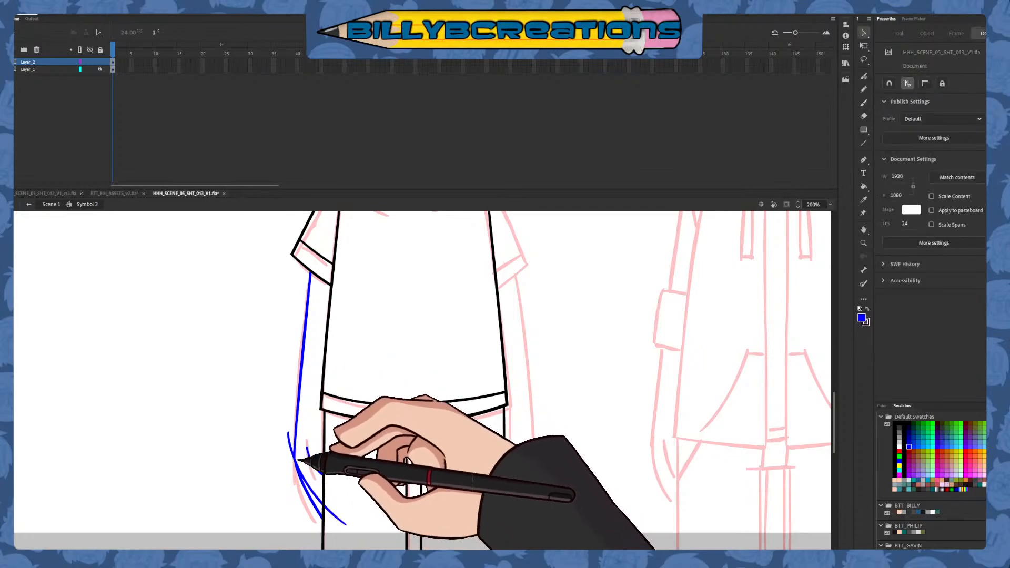
key("v")
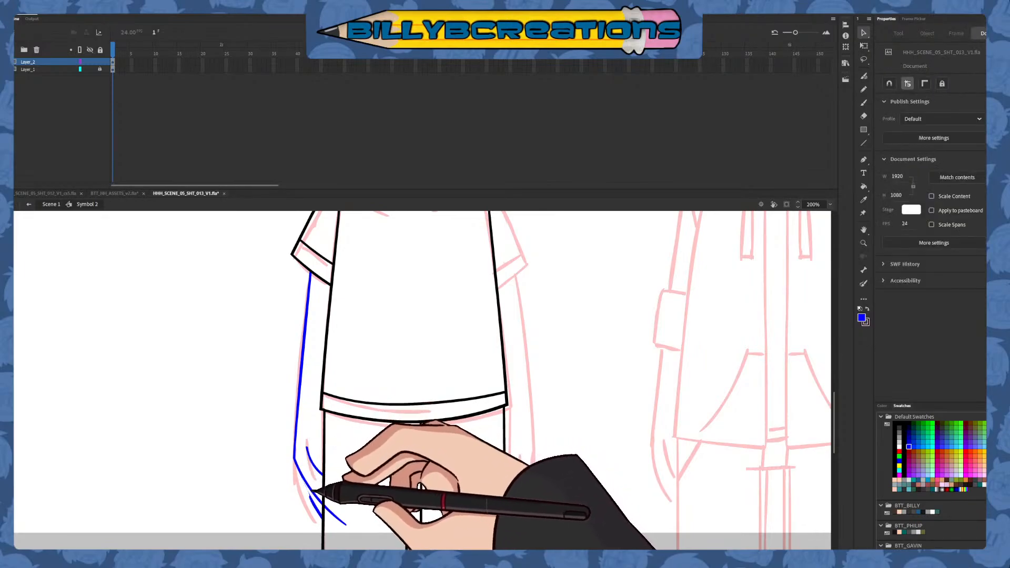
key("Delete")
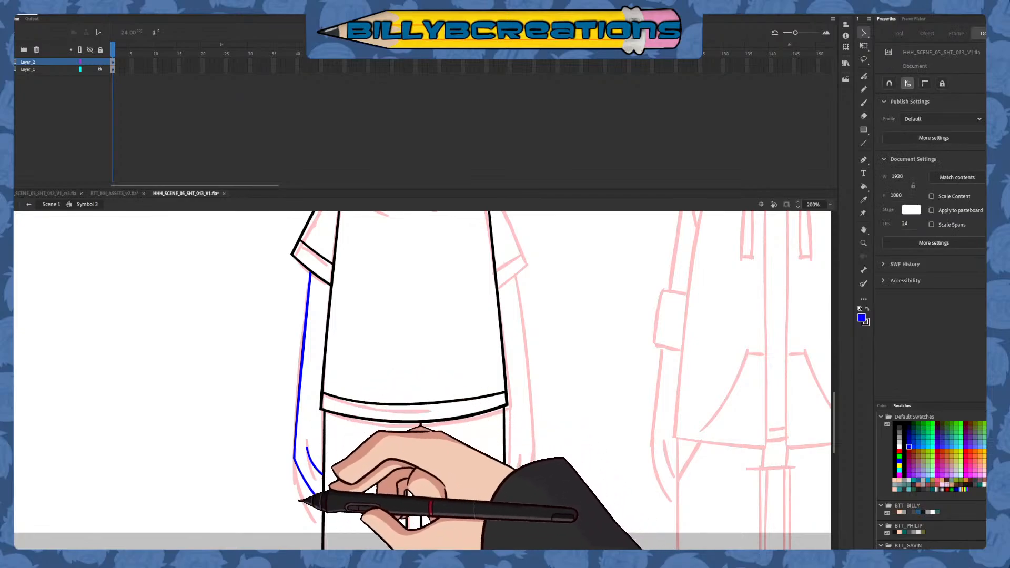
left_click_drag(312, 471, 313, 469)
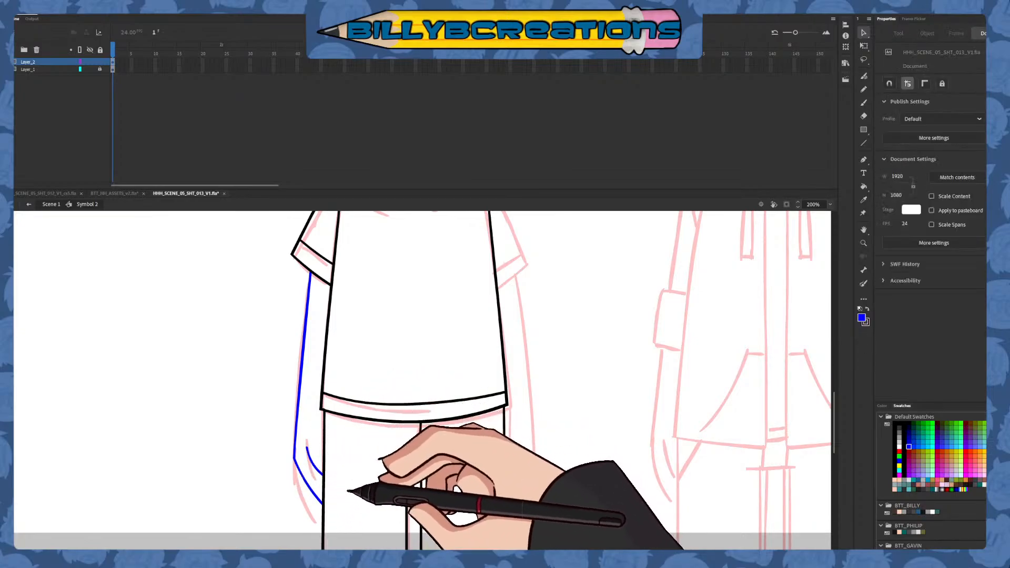
Select the blue arm and hand lines with the surrounding linework and recolour them black
left_click_drag(272, 542, 503, 240)
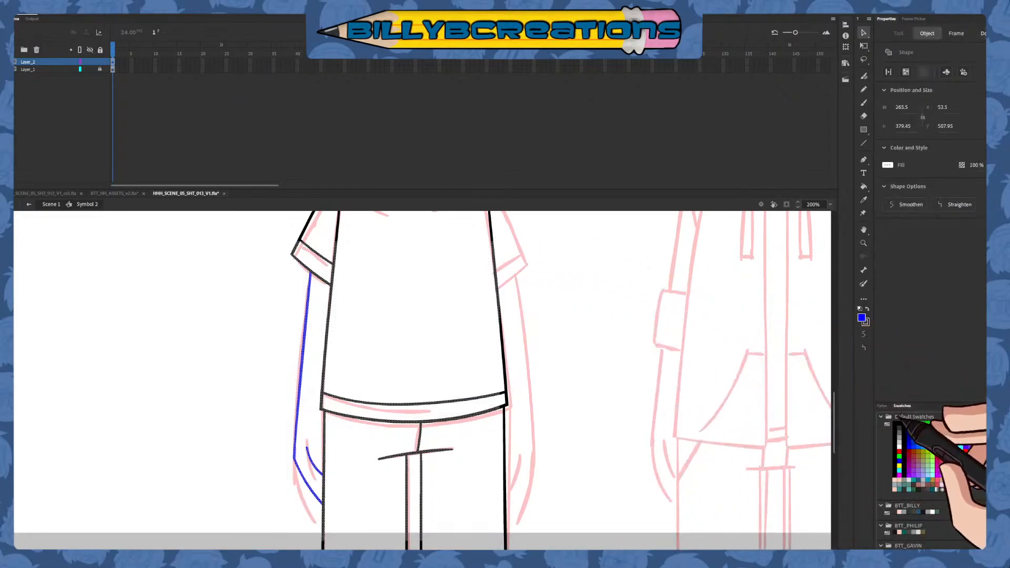
left_click(896, 423)
left_click(747, 463)
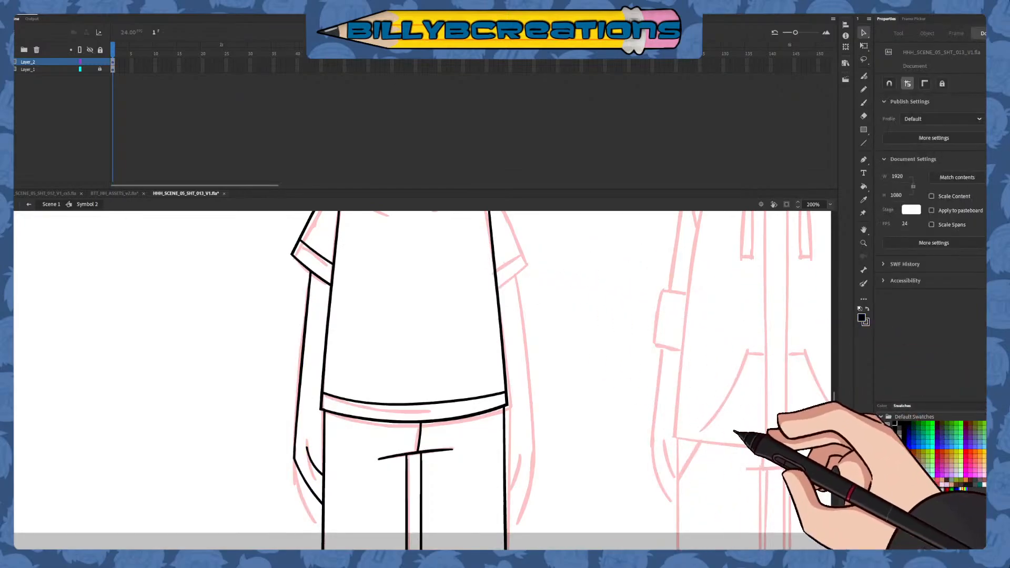
Copy the left sleeve, arm and hand linework, mirror it horizontally and align it with the opposite side of the shirt
left_click_drag(624, 397, 591, 496)
left_click_drag(582, 441, 601, 484)
mouse_move(612, 401)
left_mouse_down()
mouse_move(609, 475)
mouse_move(652, 275)
left_mouse_up()
left_click(864, 103)
mouse_move(691, 407)
left_mouse_down()
mouse_move(685, 440)
mouse_move(705, 414)
left_mouse_up()
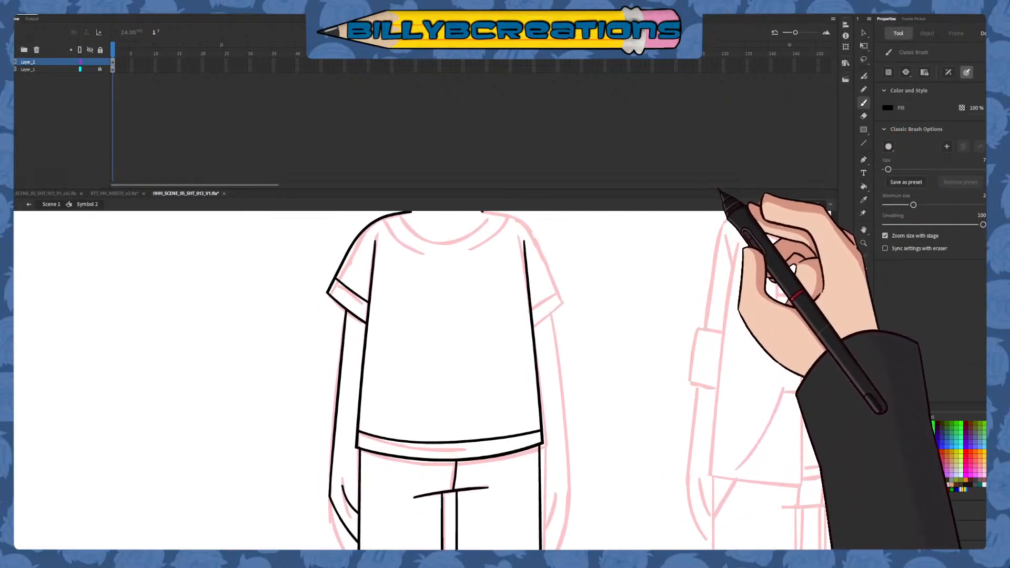
left_click_drag(718, 190, 723, 170)
left_click_drag(701, 334, 705, 365)
left_click_drag(728, 275, 745, 268)
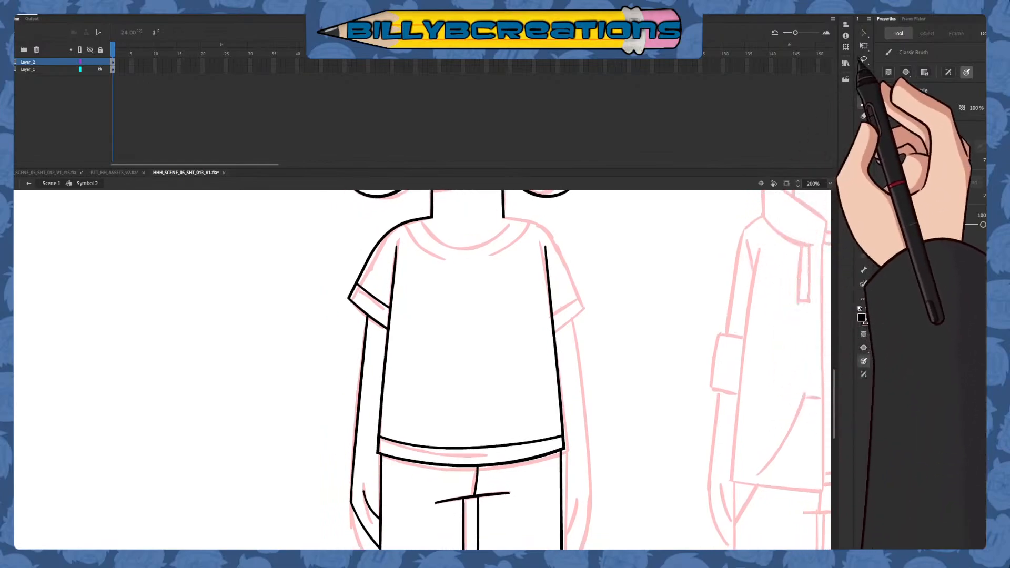
left_click(863, 60)
mouse_move(430, 214)
left_mouse_down()
mouse_move(326, 494)
mouse_move(370, 547)
mouse_move(380, 341)
mouse_move(399, 318)
mouse_move(389, 255)
mouse_move(455, 240)
left_mouse_up()
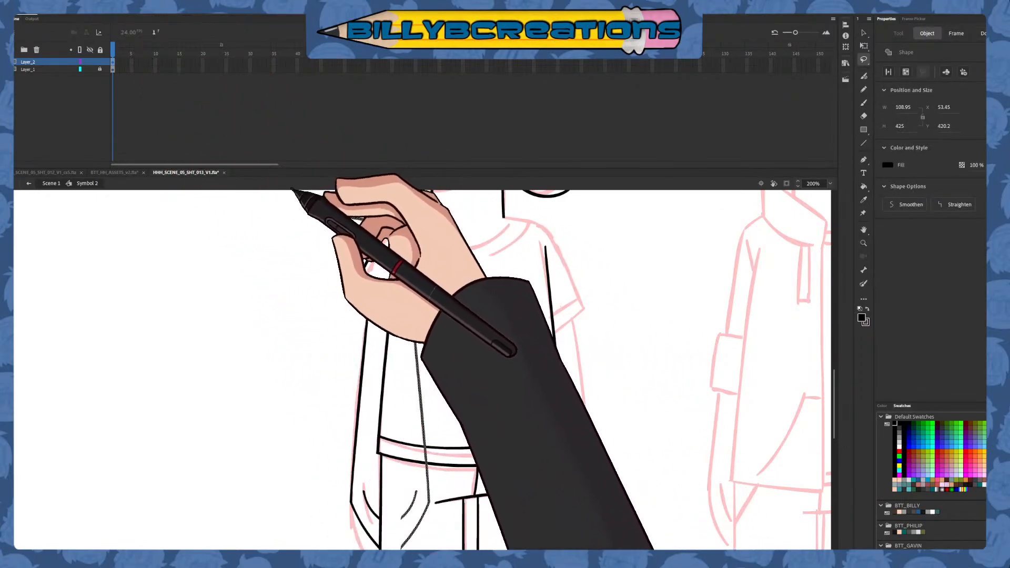
left_click(863, 33)
left_click_drag(420, 361, 580, 364)
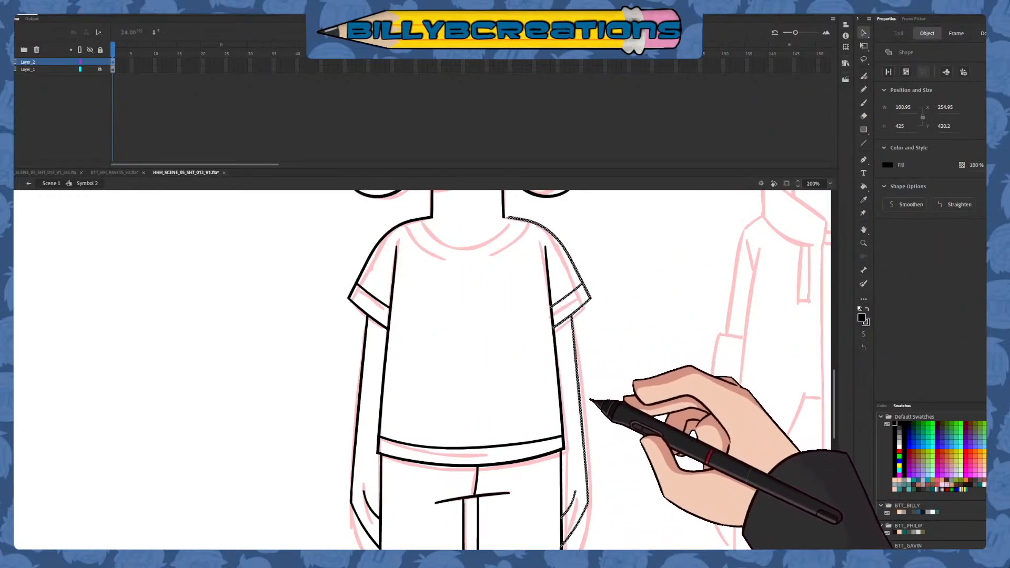
left_click(638, 415)
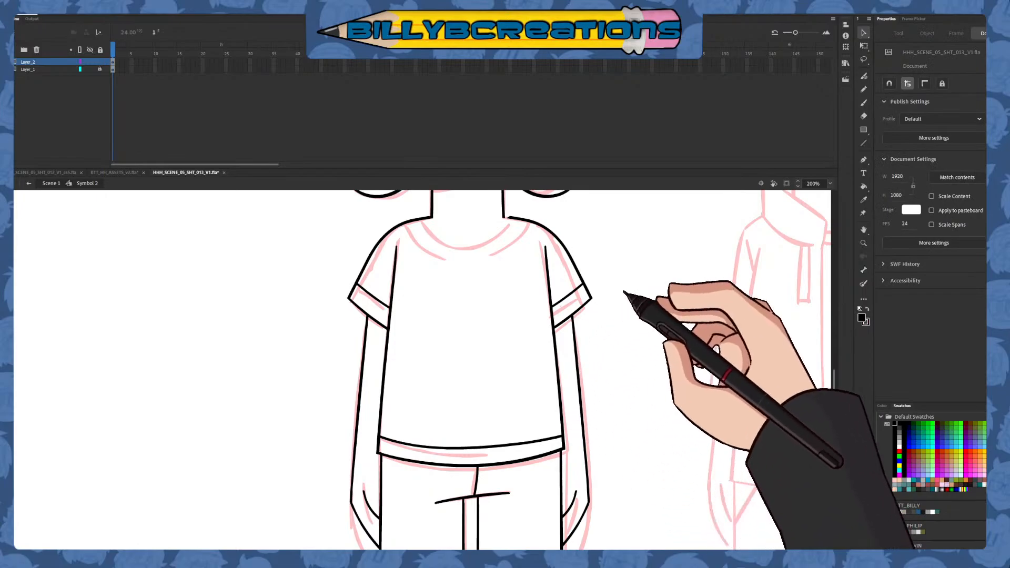
Join the mirrored shoulder line to the base of the neck with a short black brush stroke
left_click(863, 102)
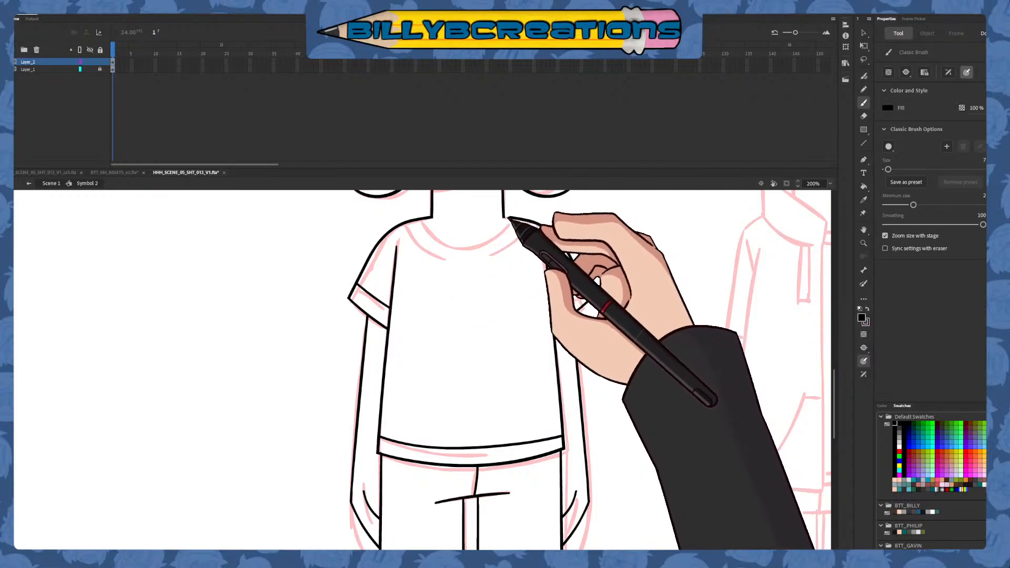
left_click_drag(506, 217, 520, 219)
left_click_drag(629, 311, 609, 388)
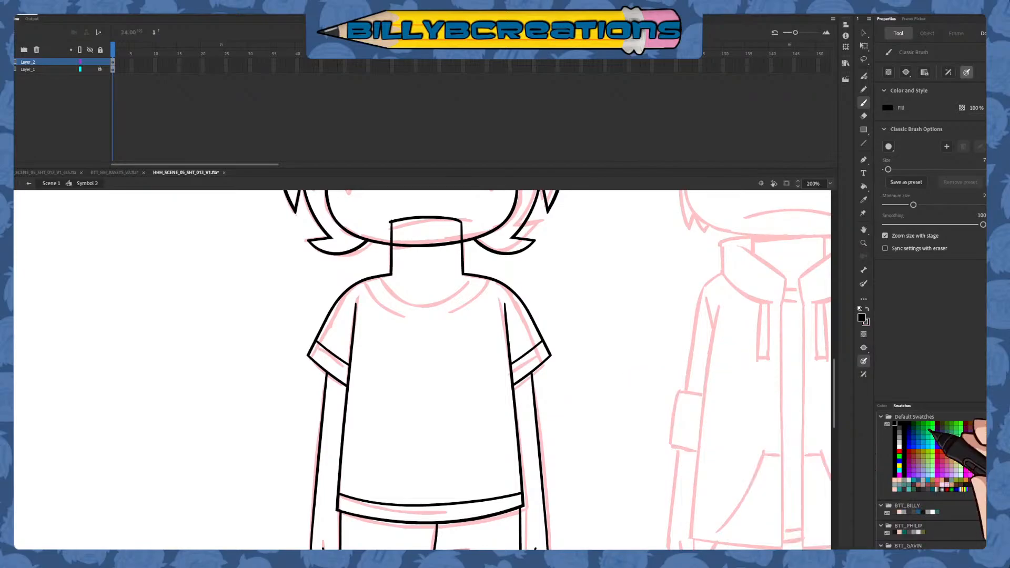
Draw the shirt's neckline as a blue curve below the neck and delete its ends overshooting the shoulder lines
left_click(908, 447)
left_click_drag(390, 273, 480, 271)
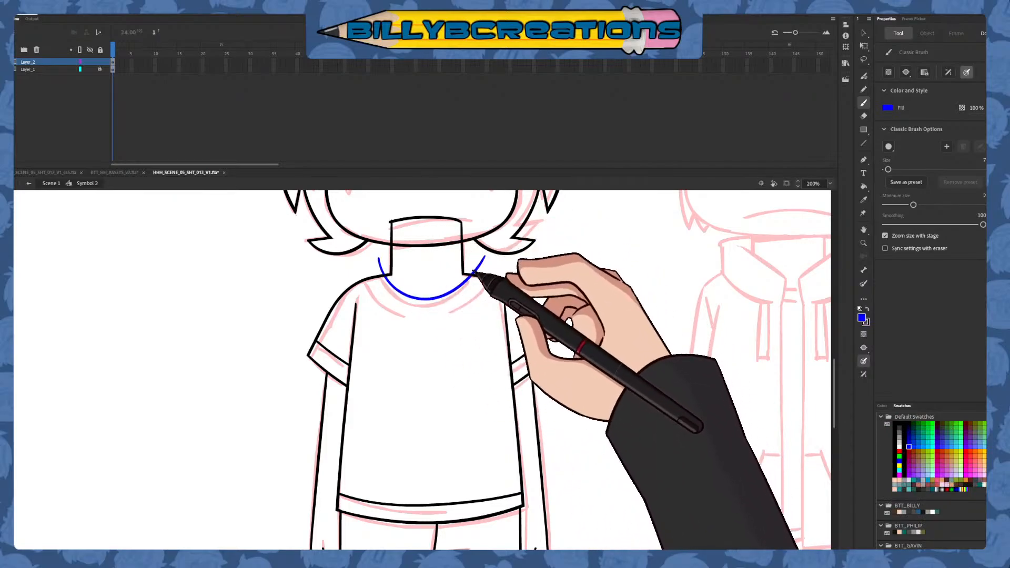
key("v")
left_click(476, 271)
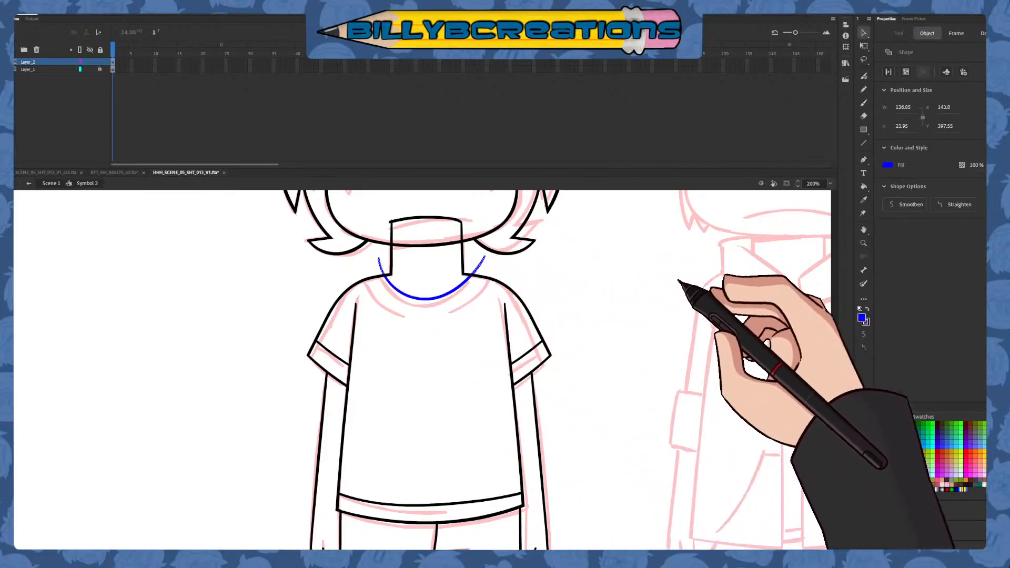
key("Delete")
left_click(863, 104)
left_click_drag(363, 271, 404, 315)
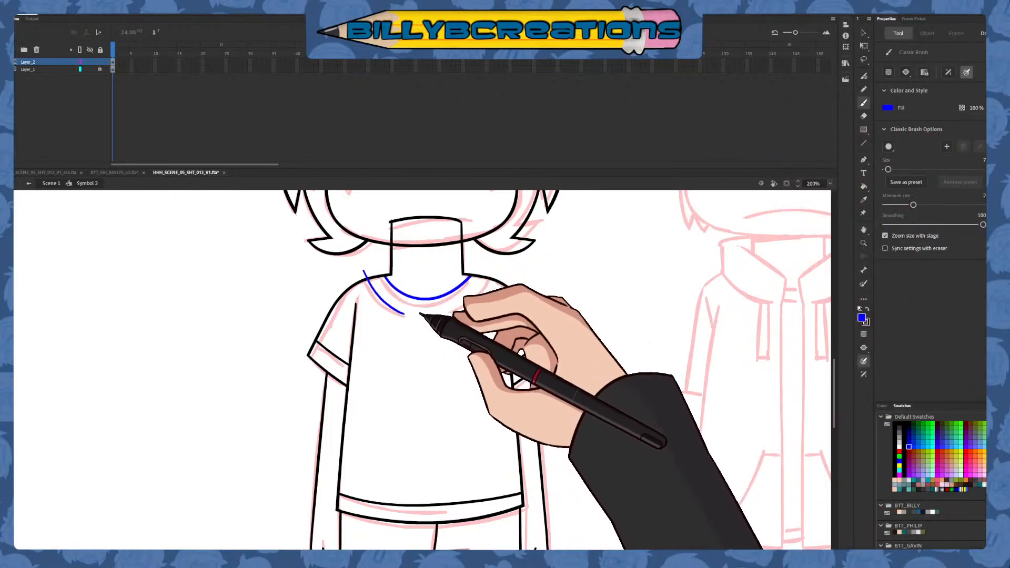
left_click_drag(361, 256, 420, 317)
key("ctrl+z")
key("ctrl+z")
key("ctrl+z")
left_click_drag(361, 265, 437, 315)
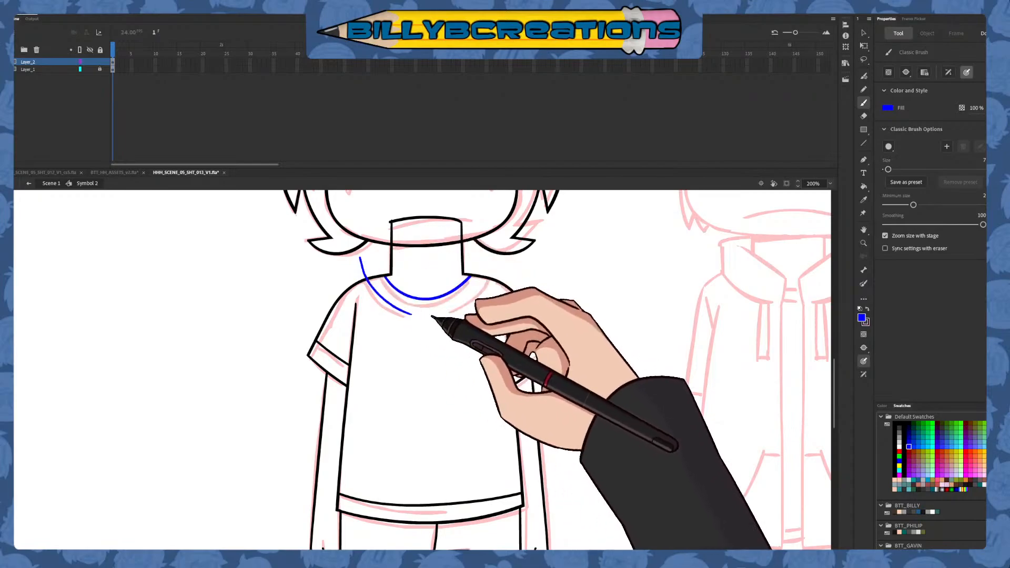
left_click_drag(366, 270, 408, 311)
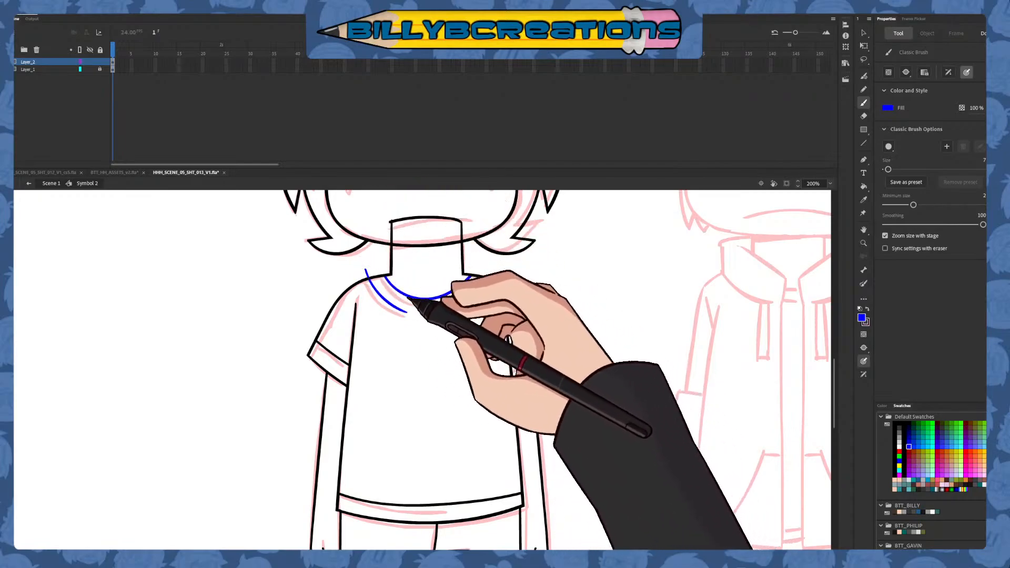
key("ctrl+z")
left_click_drag(366, 271, 420, 313)
key("ctrl+z")
Draw the outer collar seam as two separate blue curves below the neckline and delete their ends above the shoulders
mouse_move(367, 273)
left_mouse_down()
mouse_move(414, 316)
mouse_move(497, 266)
left_mouse_up()
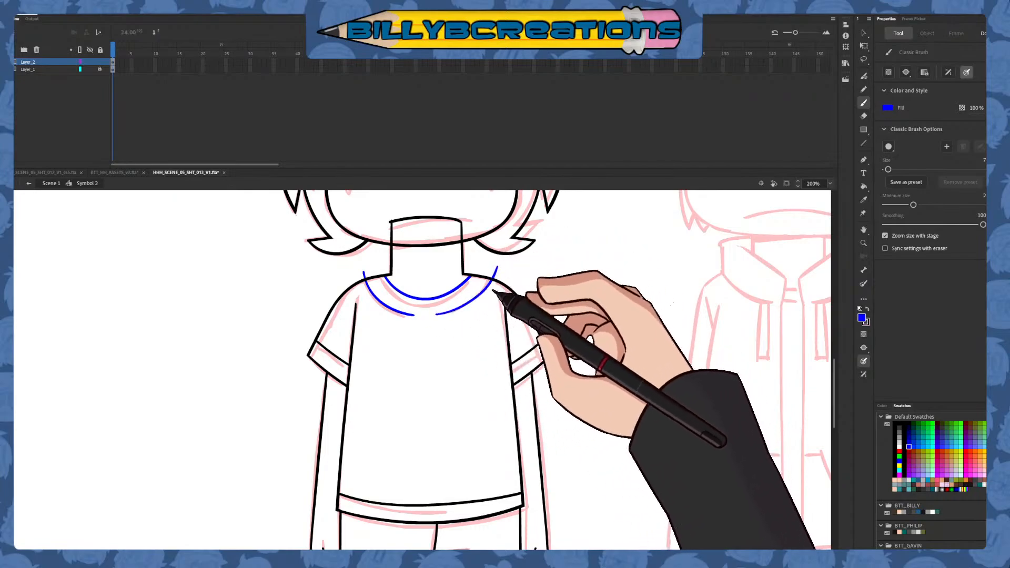
key("v")
left_click(495, 268)
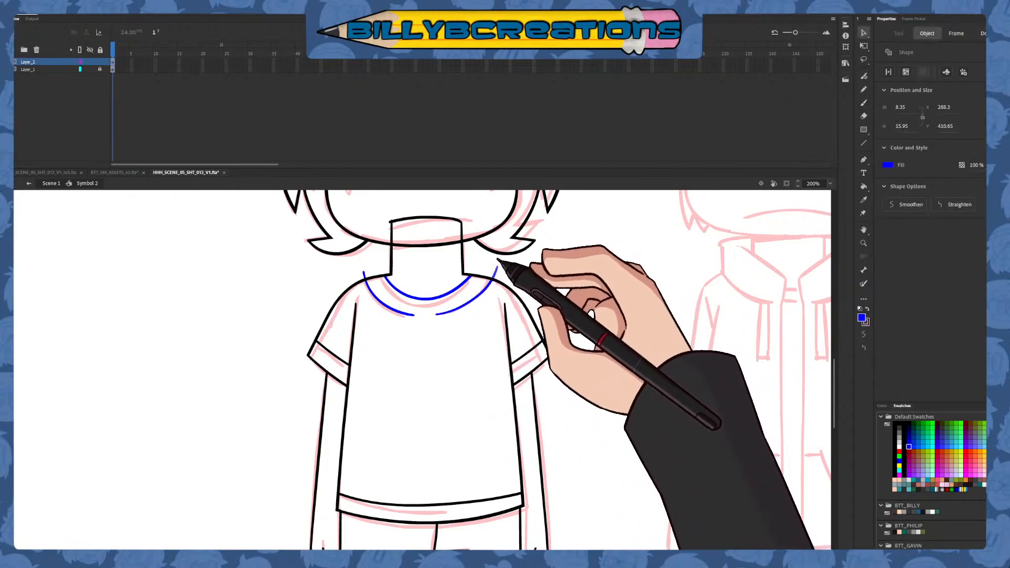
key("Delete")
Select the blue neckline and collar curves with the surrounding shirt linework and recolour them black
mouse_move(335, 214)
left_mouse_down()
mouse_move(496, 349)
mouse_move(552, 371)
left_mouse_up()
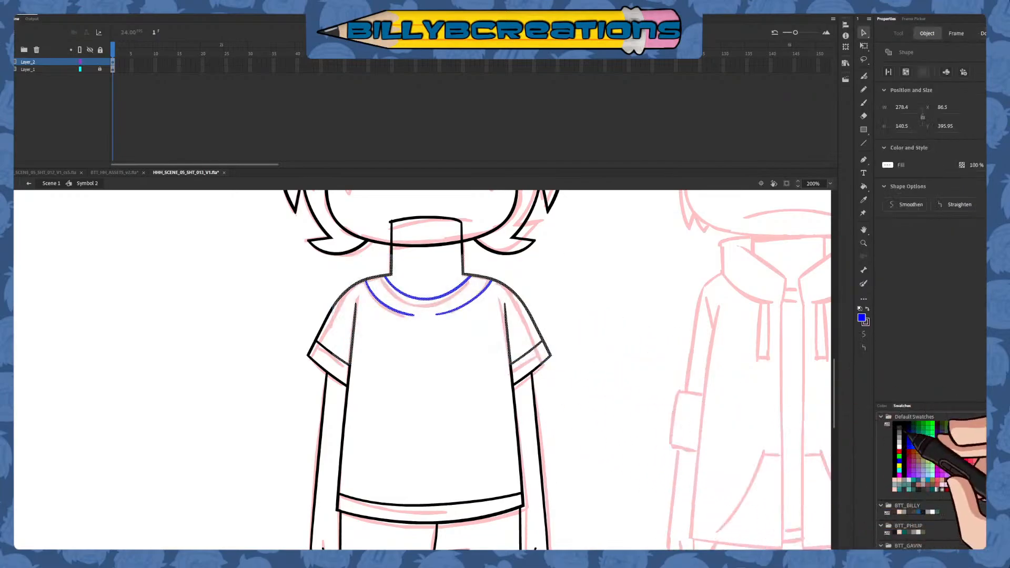
left_click(896, 424)
left_click(751, 435)
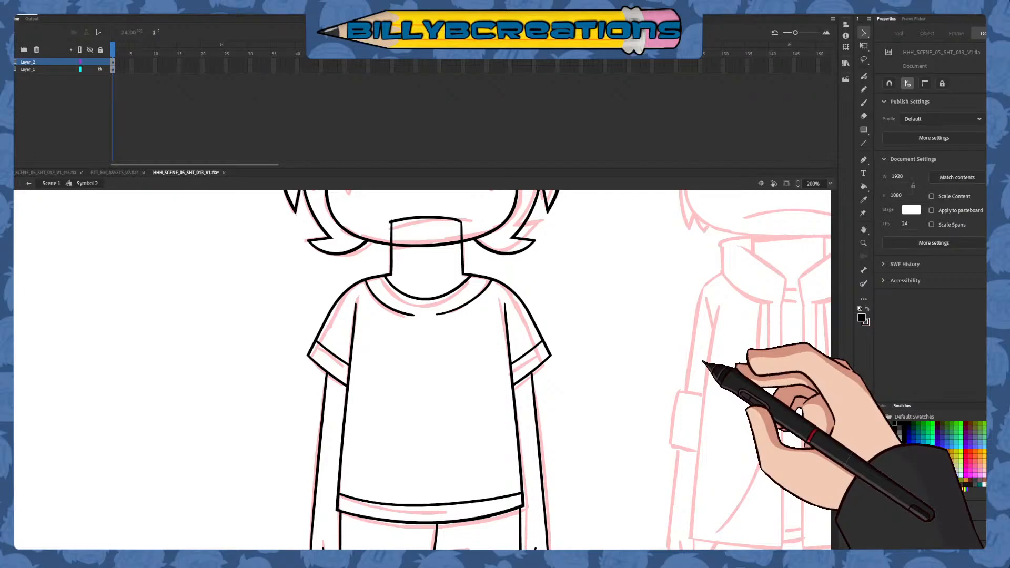
Examine the open assets document and the shot 012 scene's character artwork, and return to the shot 013 symbol
left_click_drag(629, 337, 601, 371)
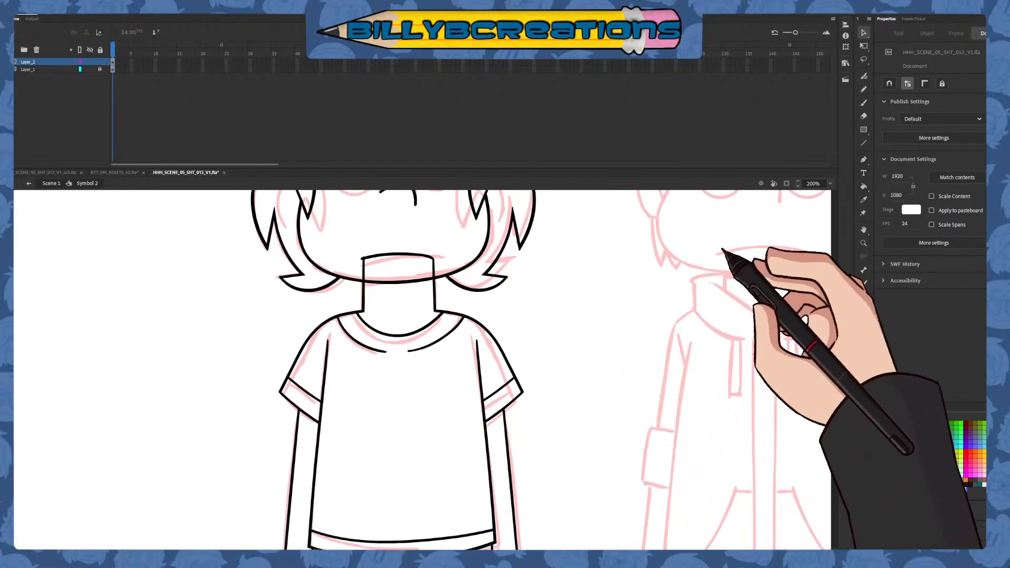
left_click(839, 195)
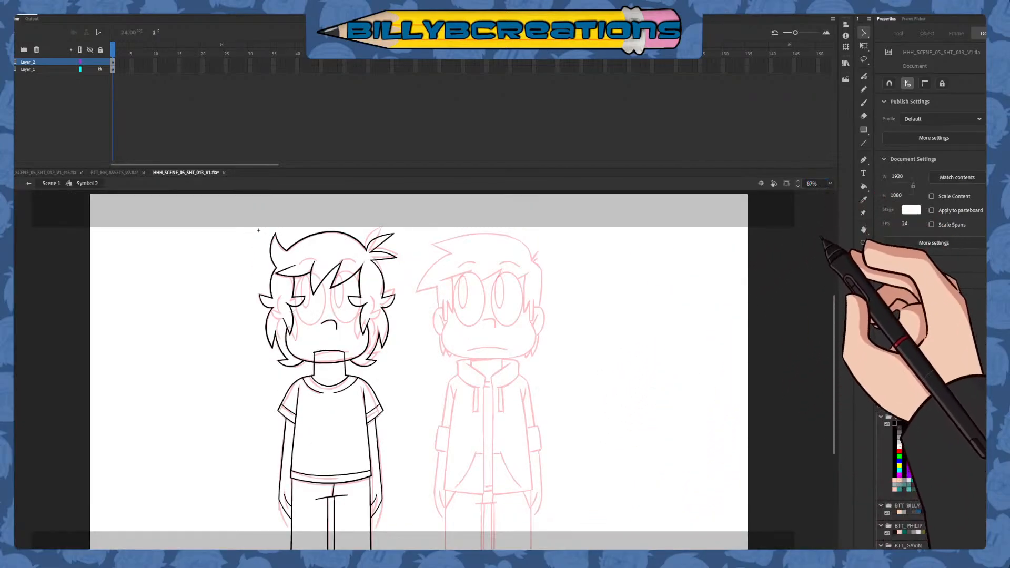
left_click(126, 173)
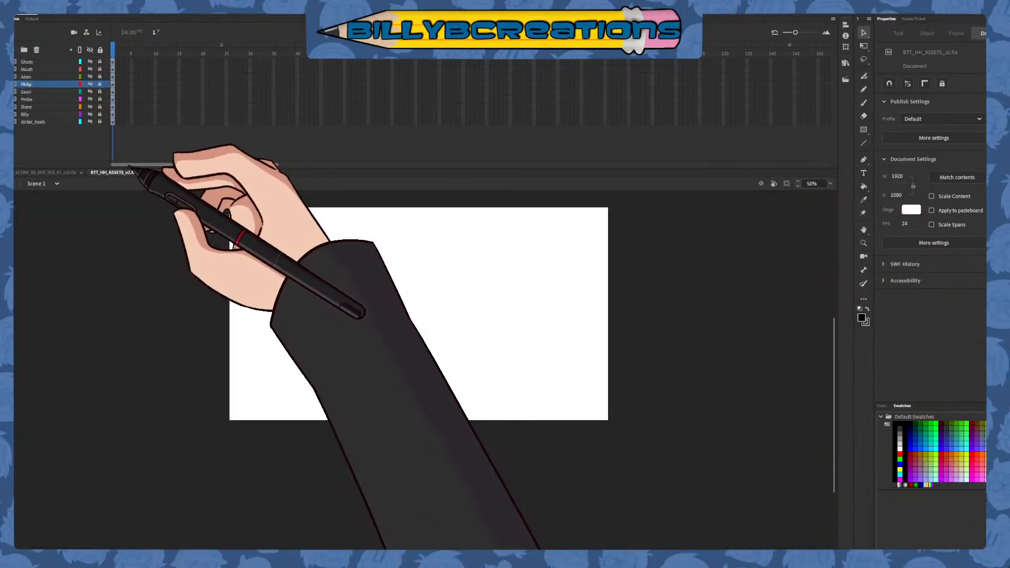
left_click(58, 173)
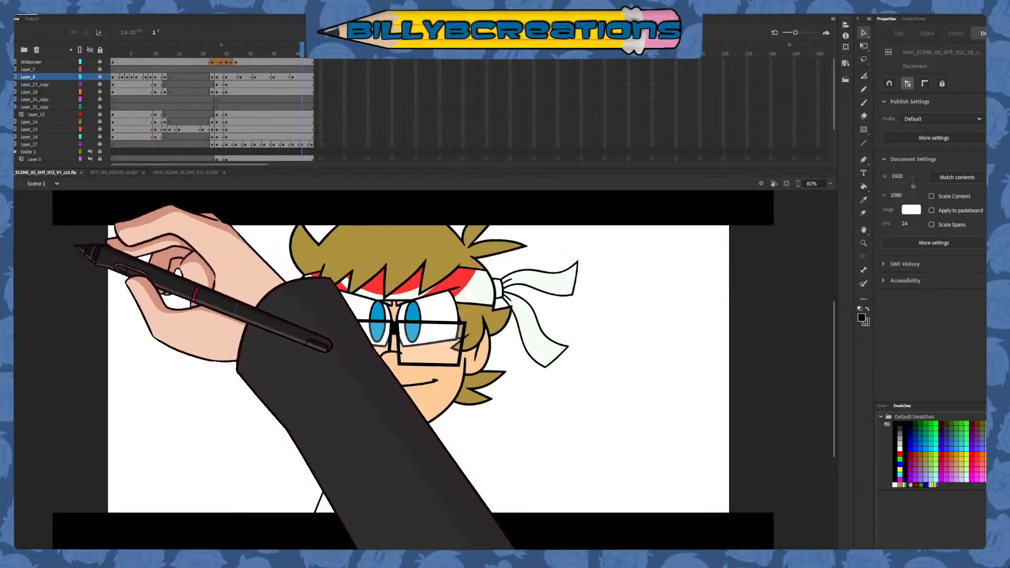
left_click(187, 173)
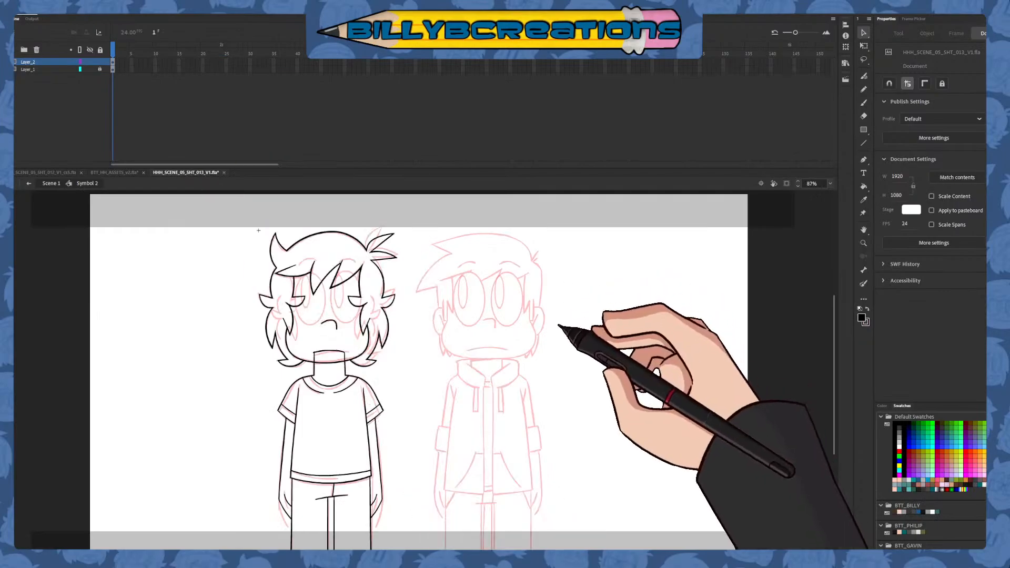
left_click(863, 103)
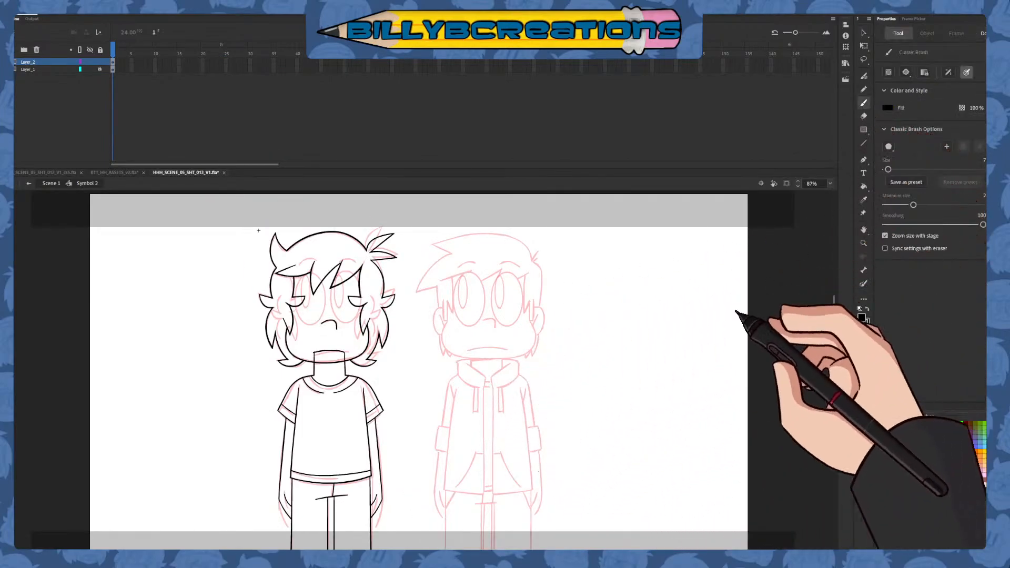
left_click(863, 33)
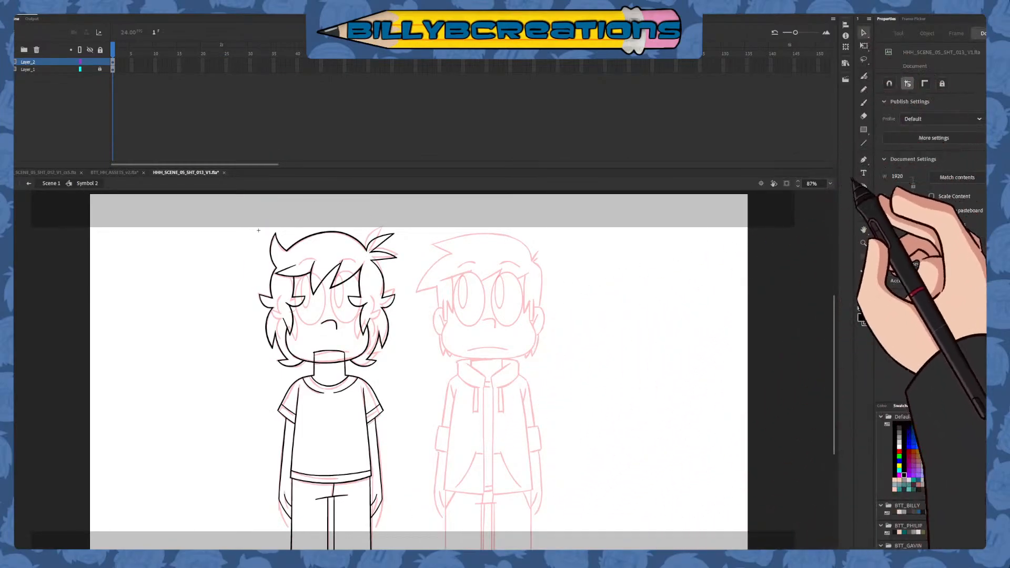
key("ctrl+1")
left_click_drag(517, 371, 590, 366)
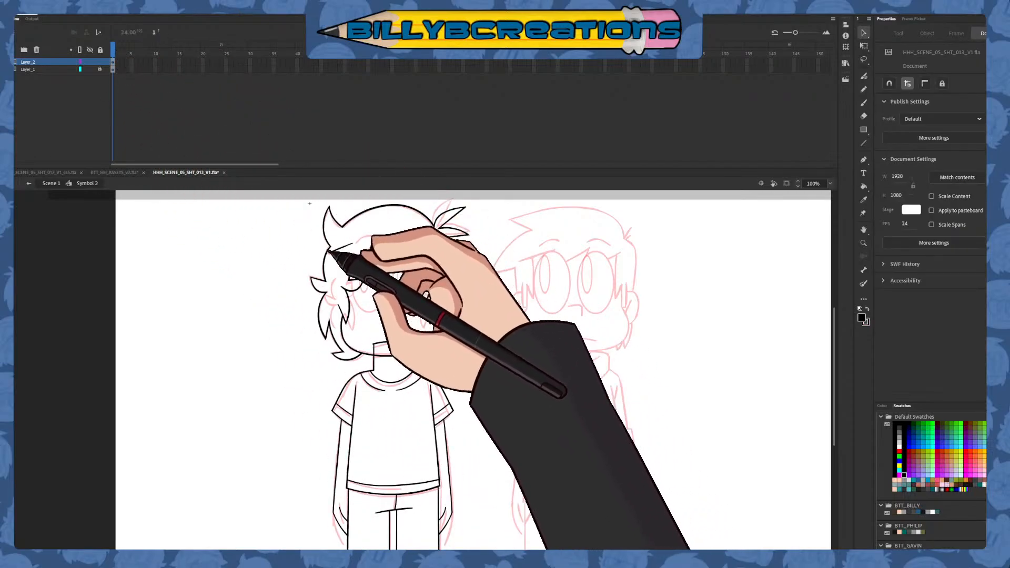
Select all of the first character's body linework on Layer_2 and thicken its lines slightly
left_click(113, 63)
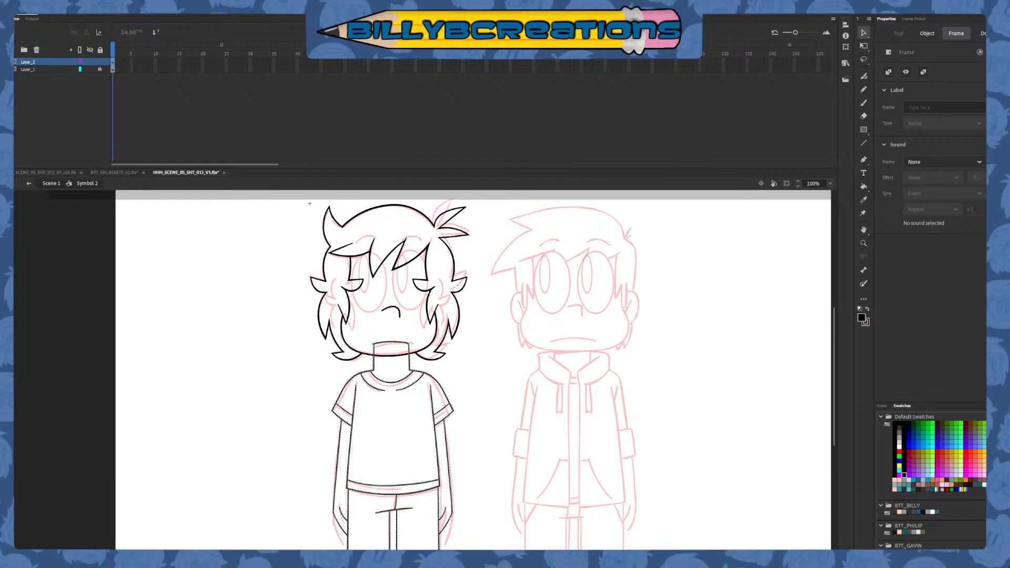
left_click(864, 103)
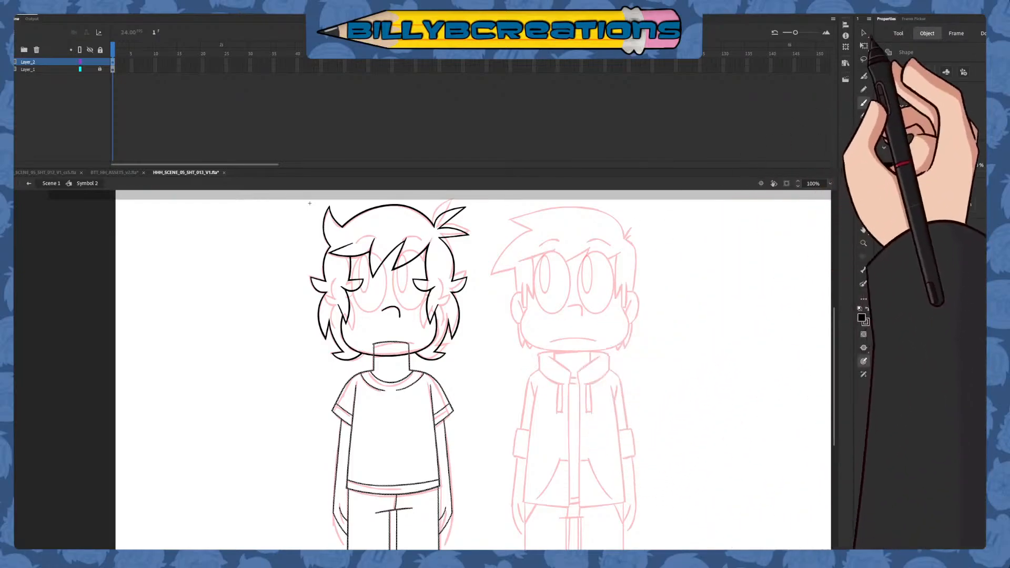
left_click(864, 32)
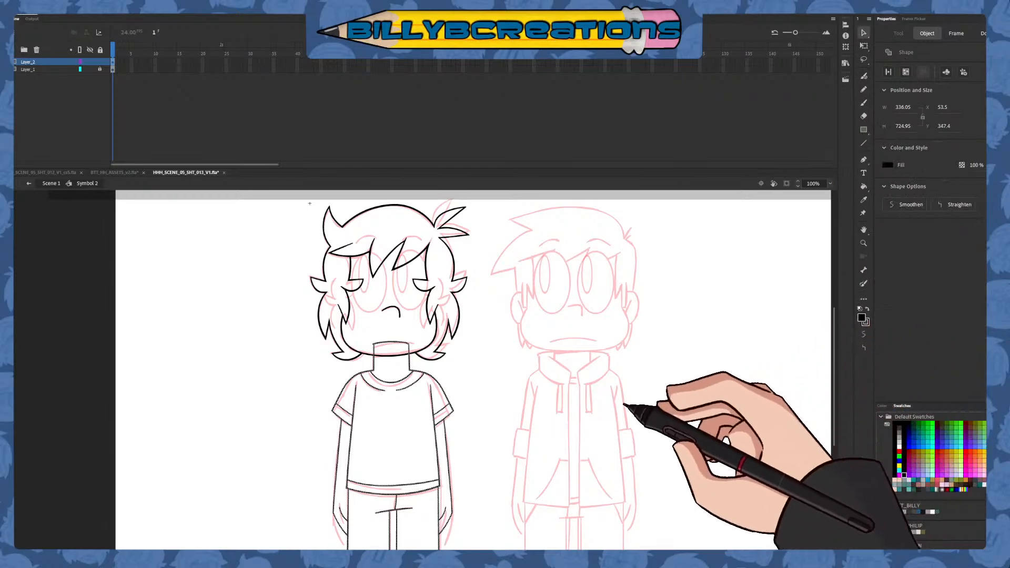
left_click_drag(636, 401, 598, 342)
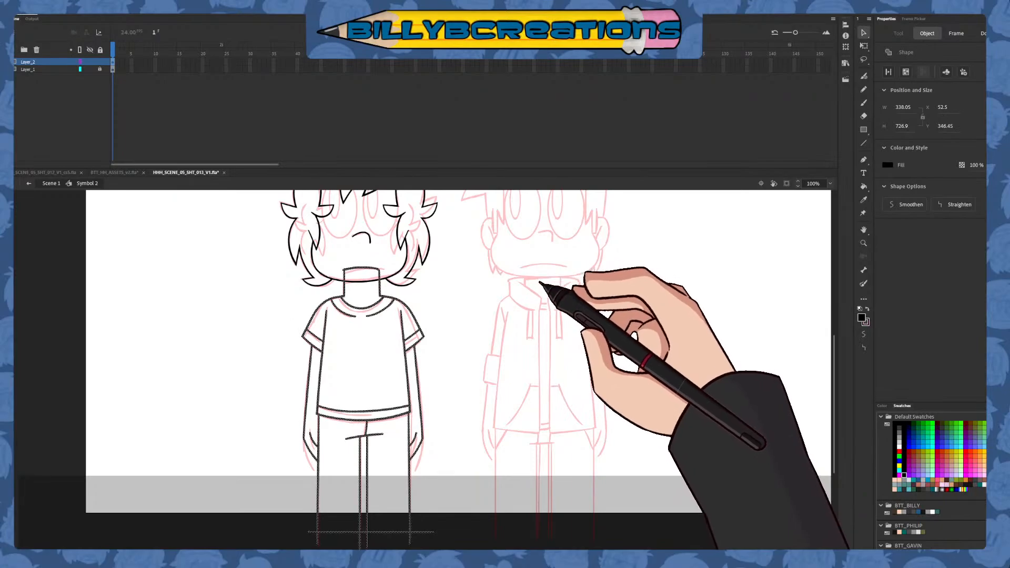
left_click(544, 287)
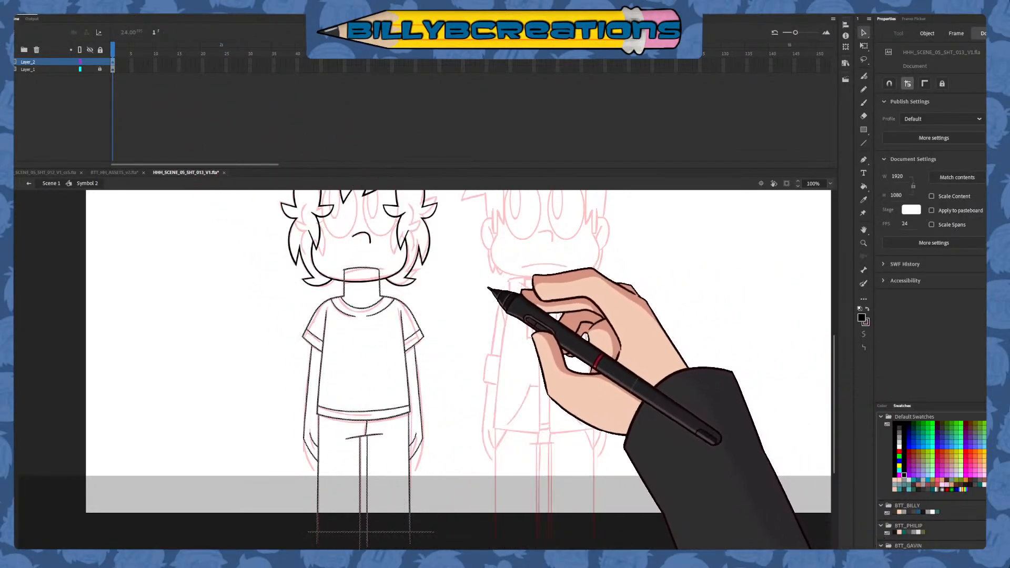
left_click(546, 307)
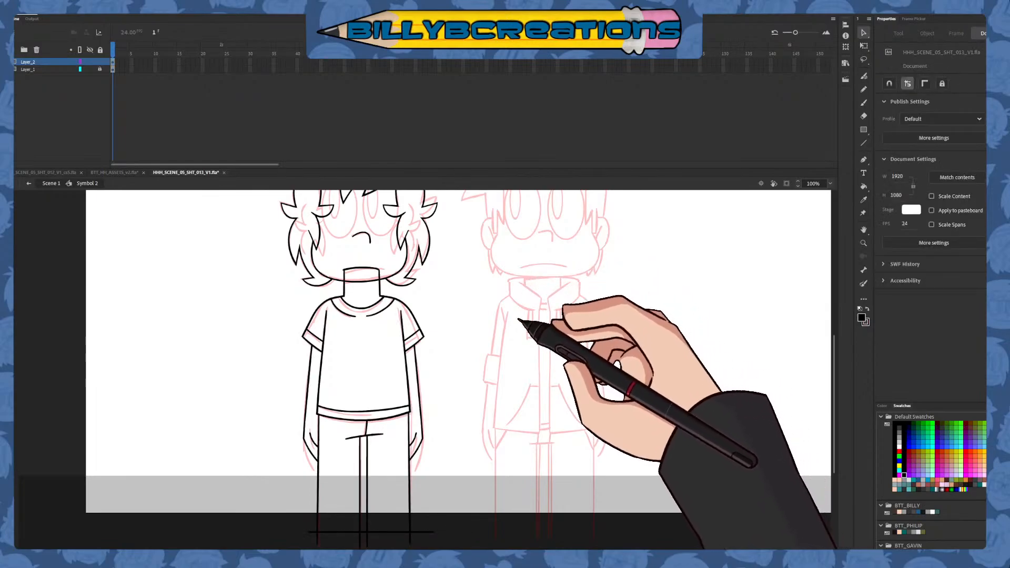
Lock Layer_2, unlock Layer_1 and select the head linework to inspect it, leaving nothing selected
left_click_drag(518, 324, 560, 360)
left_click(100, 62)
left_click(112, 70)
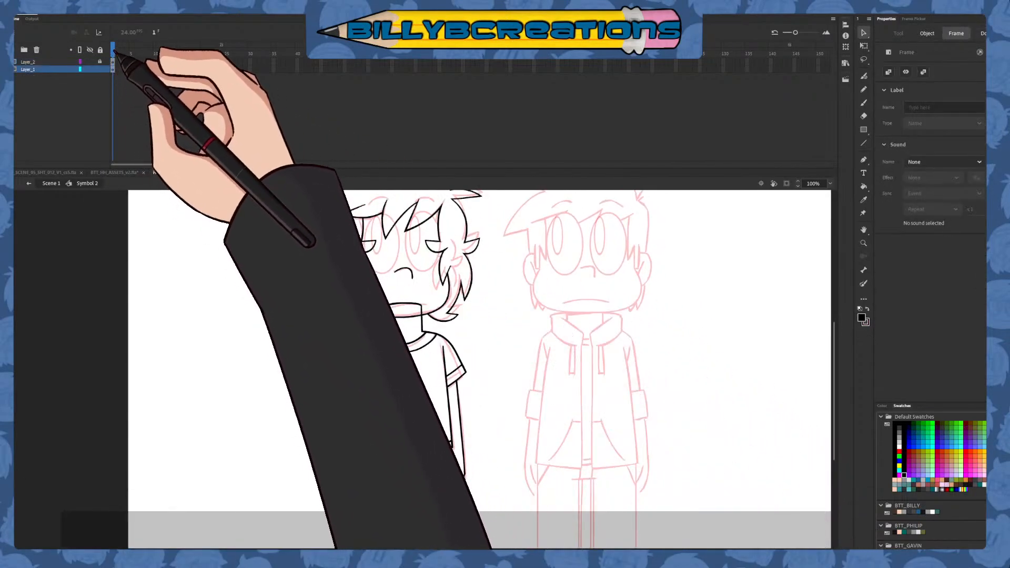
left_click(113, 48)
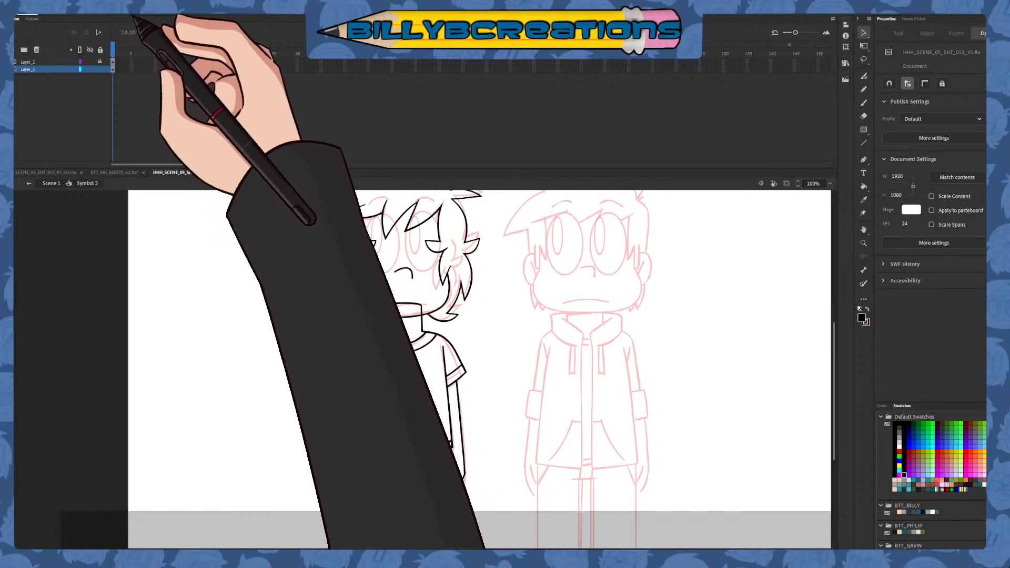
left_click_drag(519, 313, 527, 389)
left_click(363, 368)
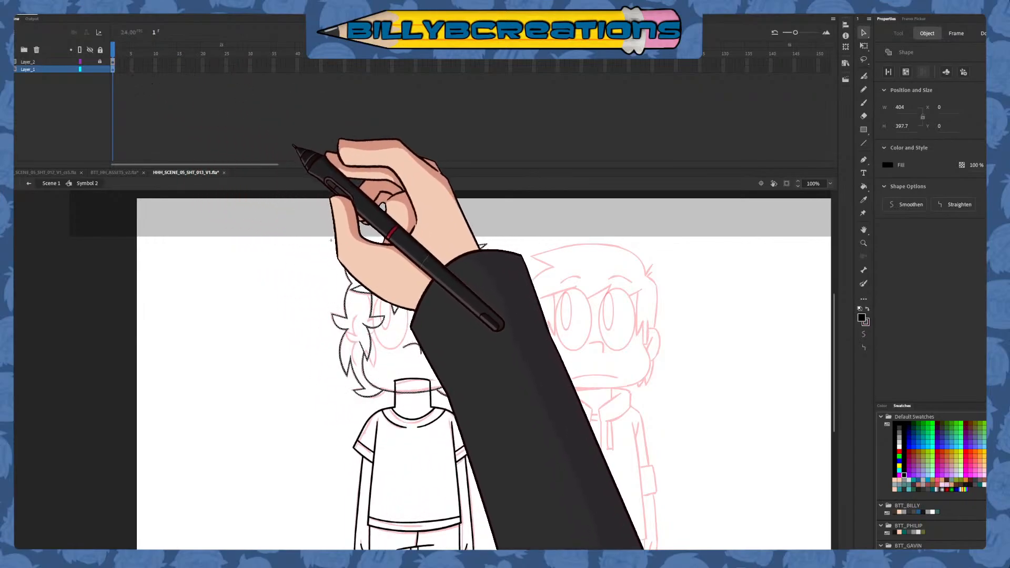
left_click(295, 146)
left_click(549, 290)
left_click(534, 325)
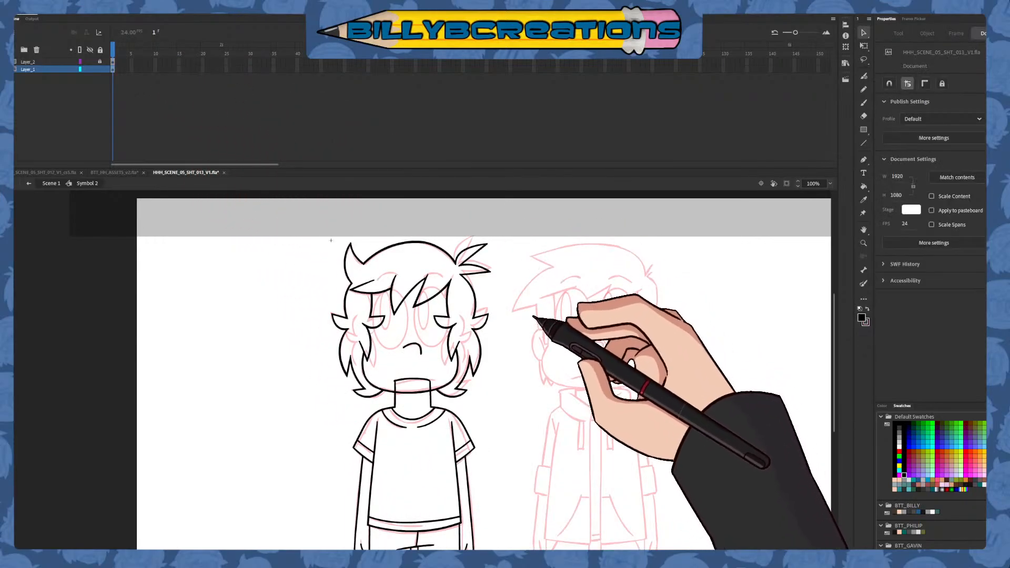
Lock Layer_1 again and unlock Layer_2
mouse_move(533, 332)
left_mouse_down()
mouse_move(520, 284)
mouse_move(547, 275)
mouse_move(543, 325)
left_mouse_up()
mouse_move(504, 196)
left_mouse_down()
mouse_move(315, 355)
mouse_move(369, 335)
mouse_move(503, 211)
left_mouse_up()
left_click(101, 69)
left_click(101, 62)
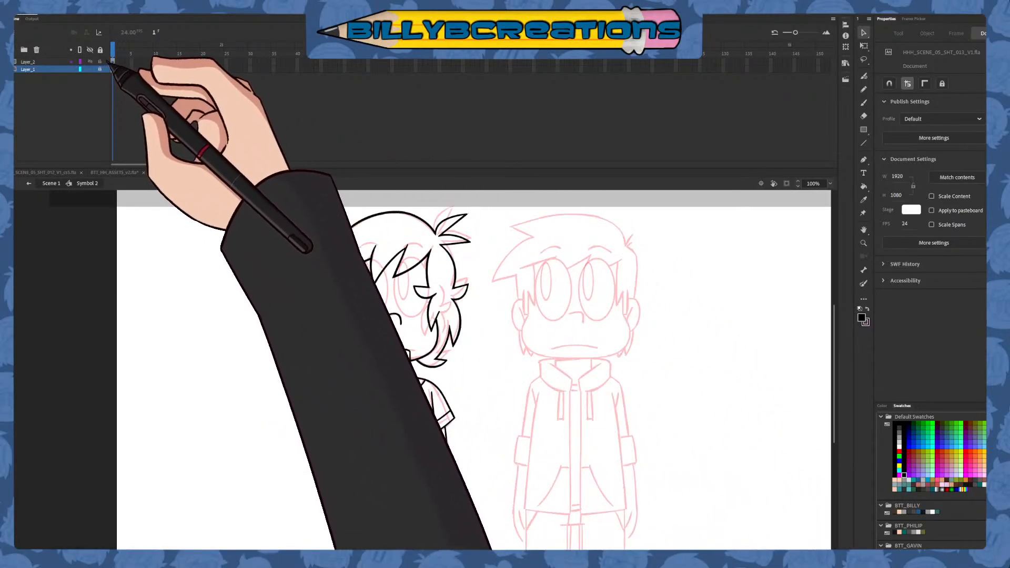
Move Layer_2 beneath Layer_1, and narrow the first character's head linework on Layer_1 very slightly
left_click_drag(59, 61, 58, 71)
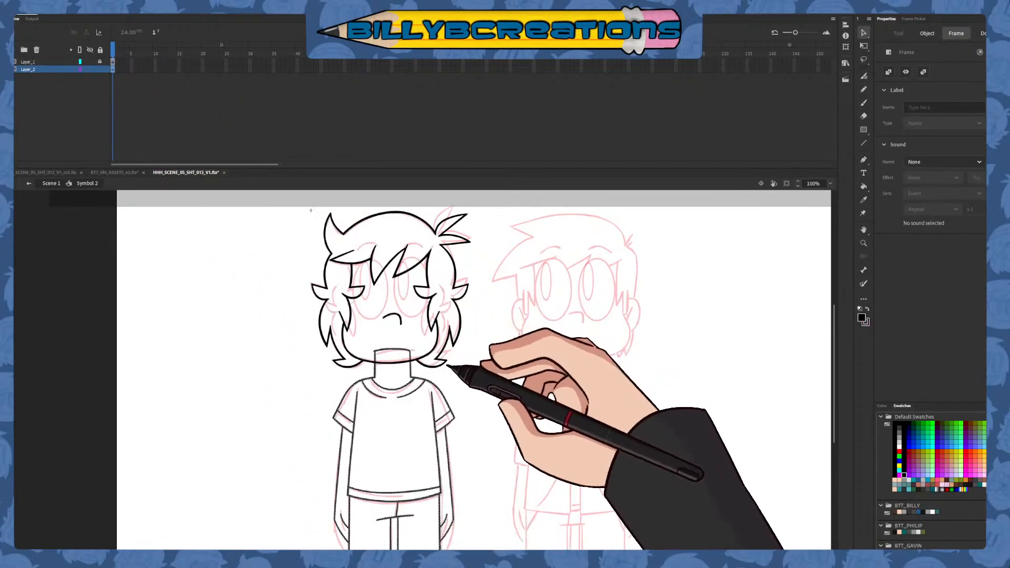
left_click(494, 361)
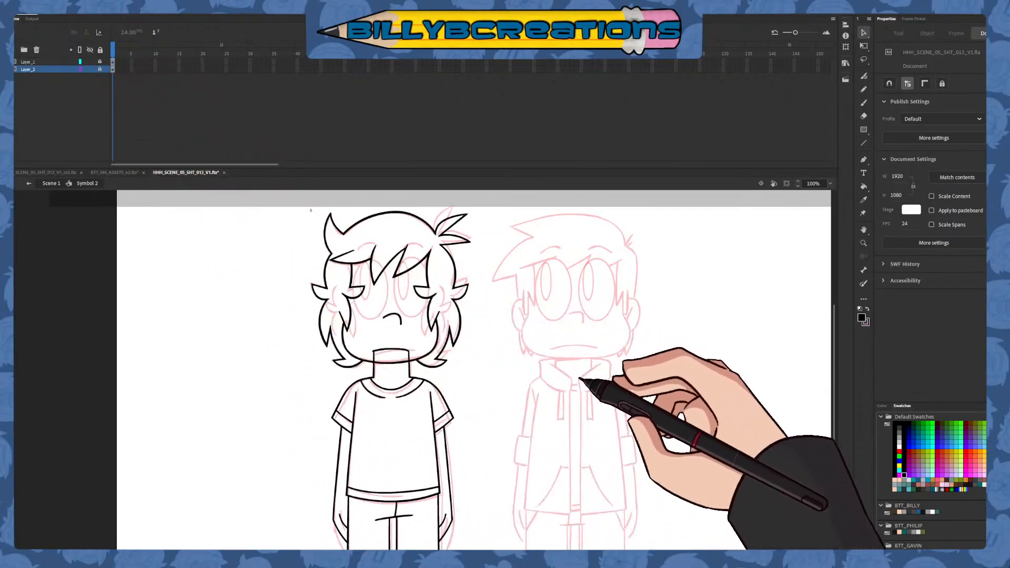
left_click(99, 62)
left_click(113, 62)
key("q")
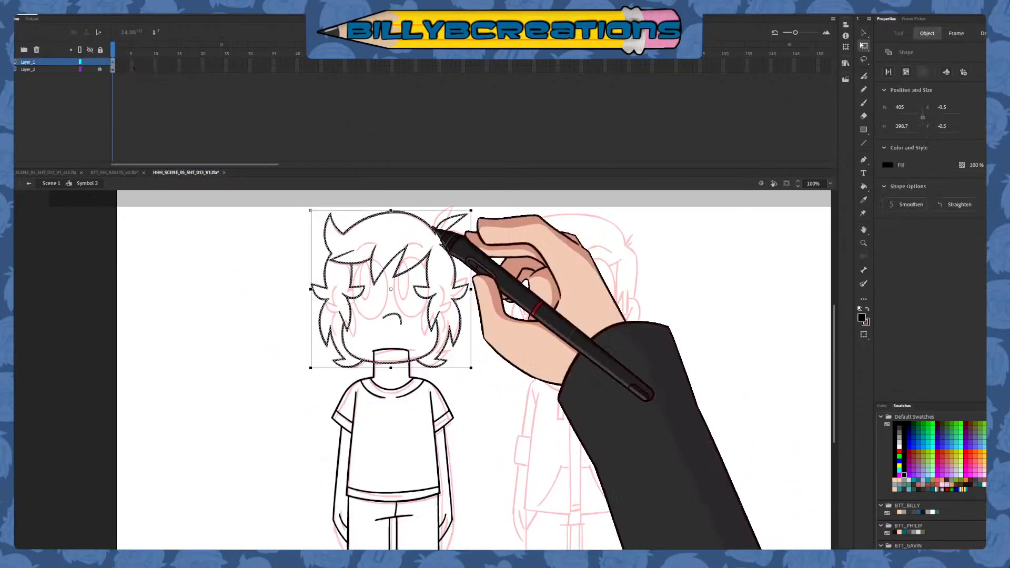
left_click_drag(471, 288, 469, 289)
left_click(510, 305)
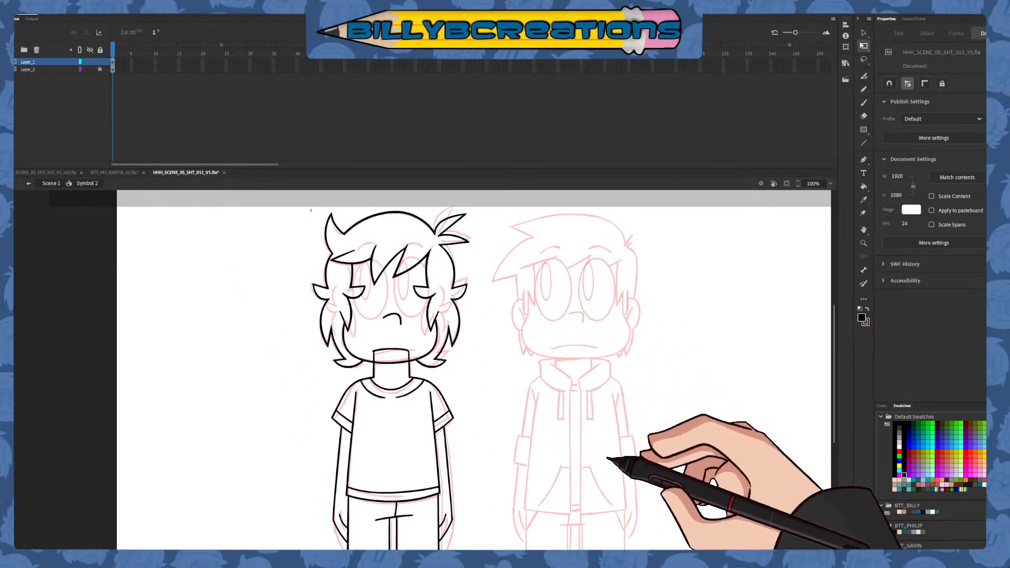
Lock Layer_1 and add a new layer above it
left_click_drag(633, 460, 566, 423)
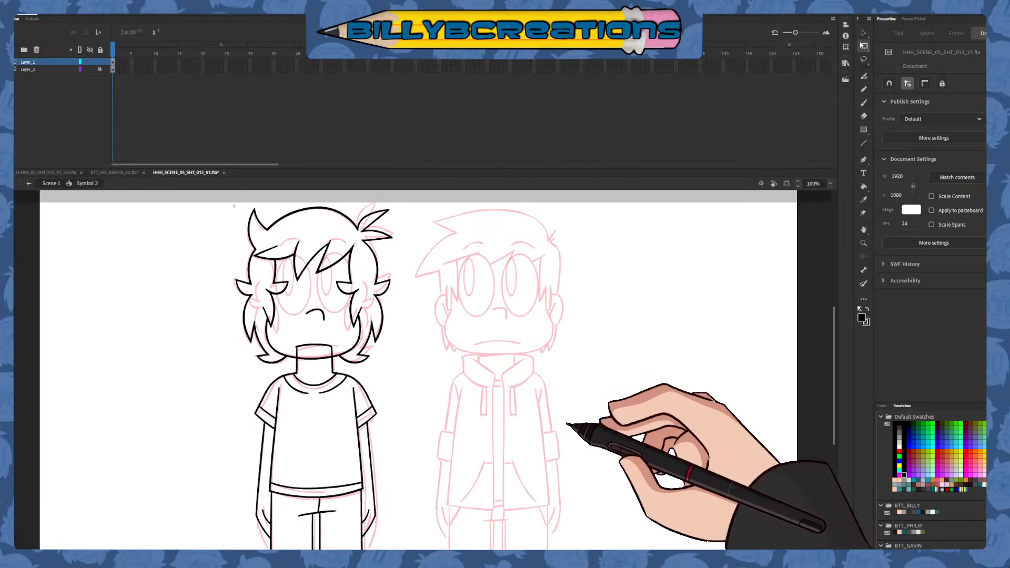
left_click(100, 62)
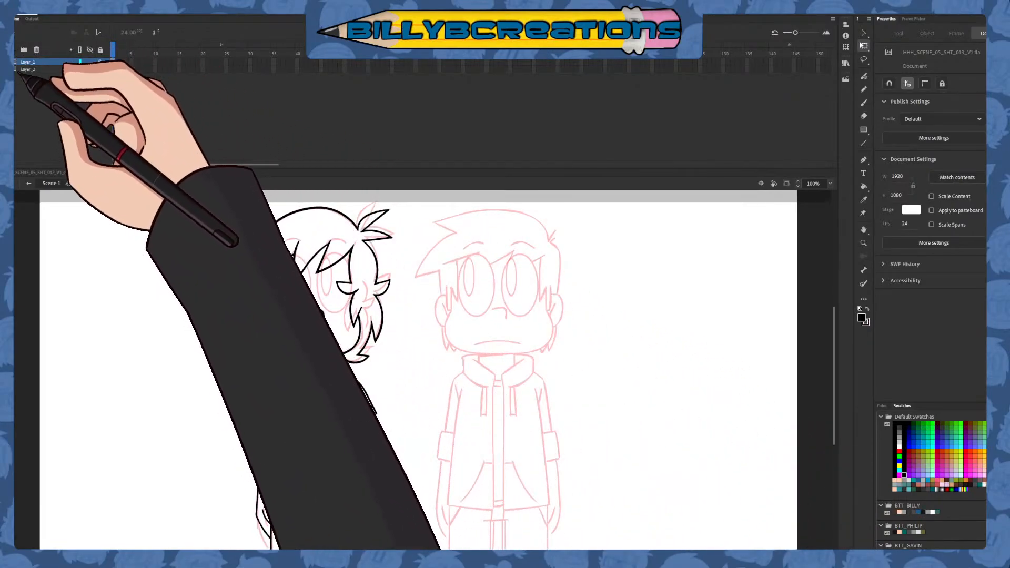
left_click(24, 49)
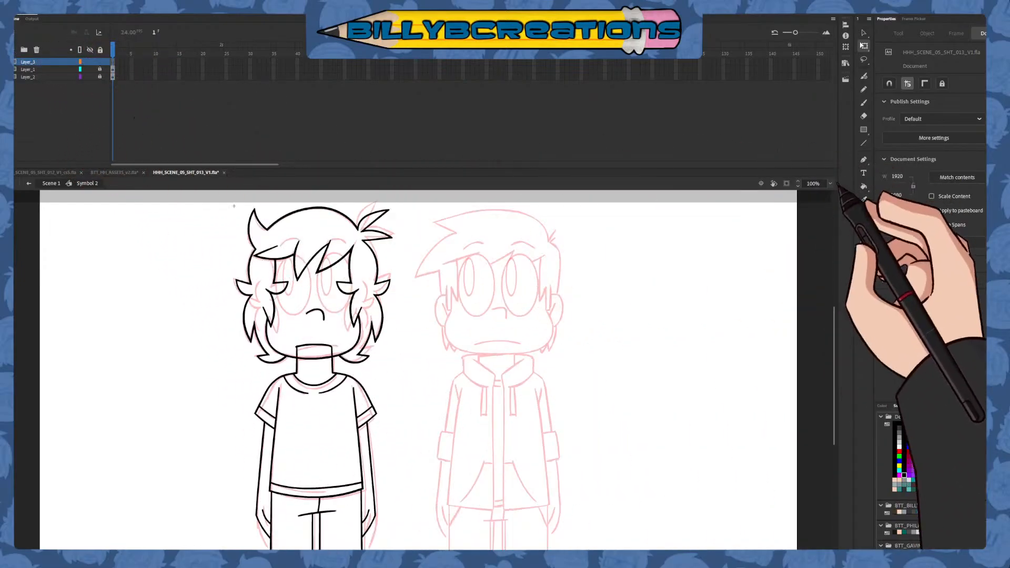
Ready the Classic Brush for the new layer and display the body linework on Layer_2 as outlines
key("ctrl+=")
left_click(863, 103)
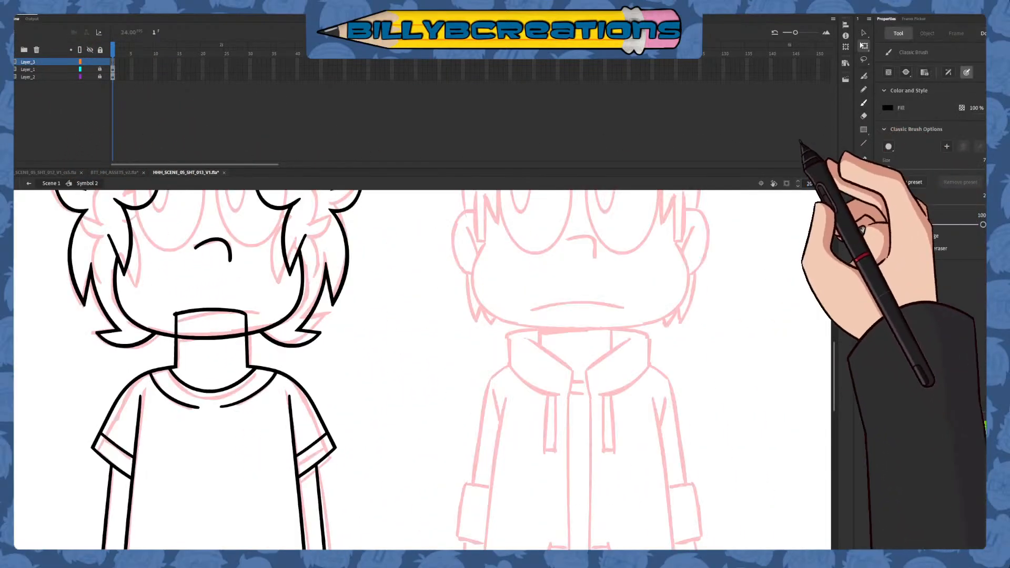
left_click_drag(523, 337, 744, 394)
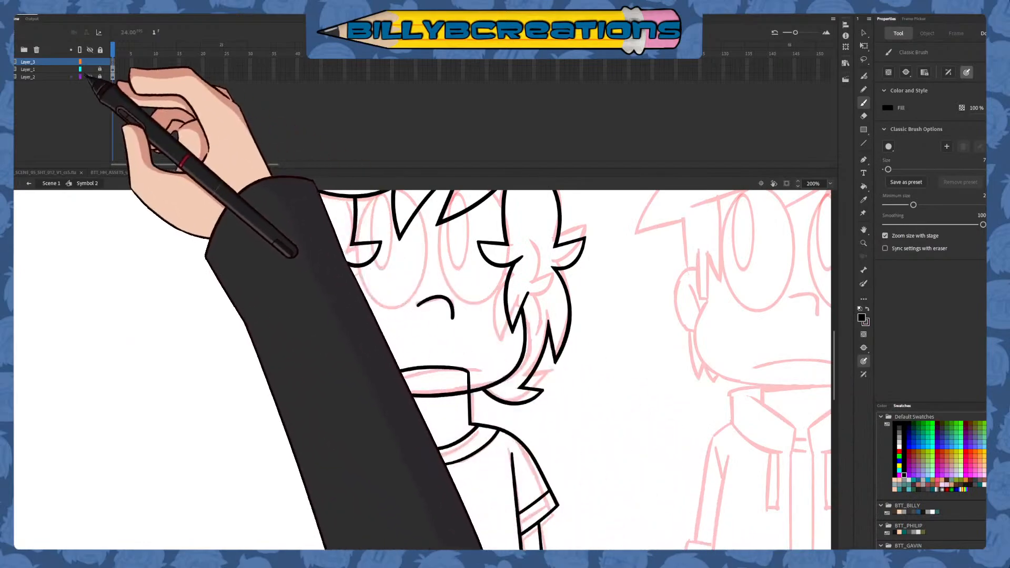
left_click(86, 77)
left_click(80, 77)
left_click(121, 62)
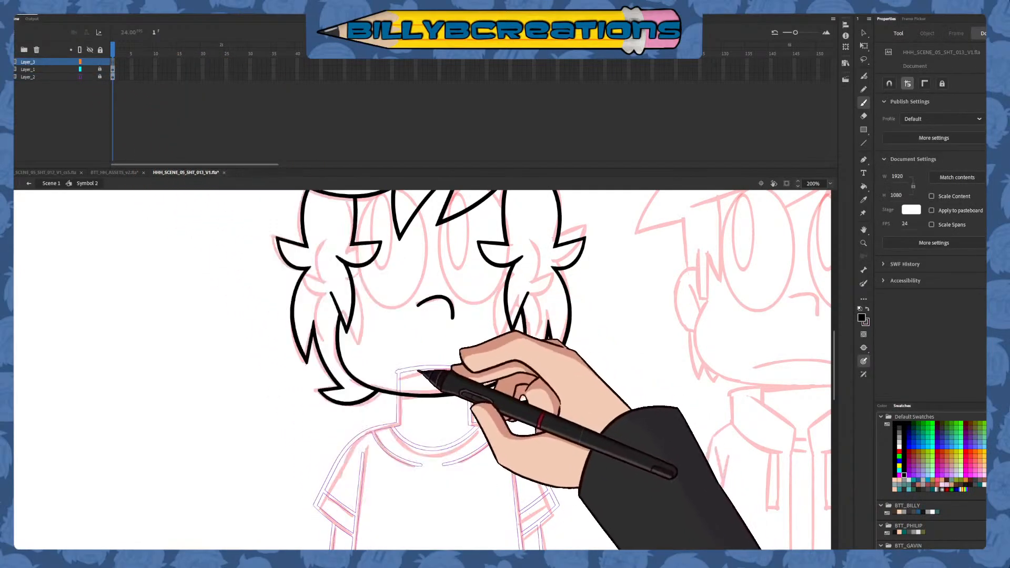
left_click_drag(394, 374, 478, 375)
key("ctrl+z")
key("ctrl+z")
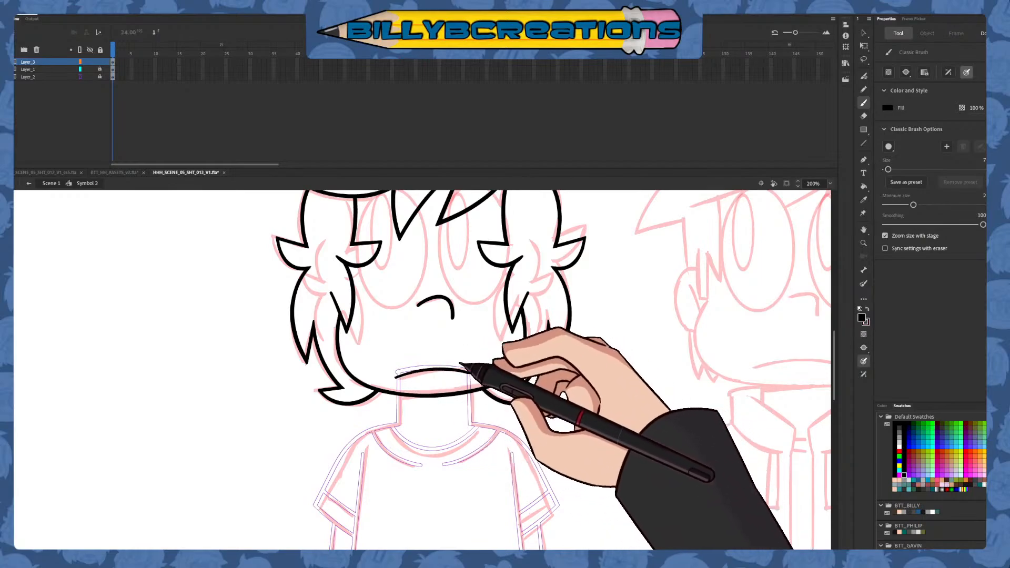
key("ctrl+z")
mouse_move(395, 378)
left_mouse_down()
mouse_move(481, 372)
mouse_move(498, 418)
left_mouse_up()
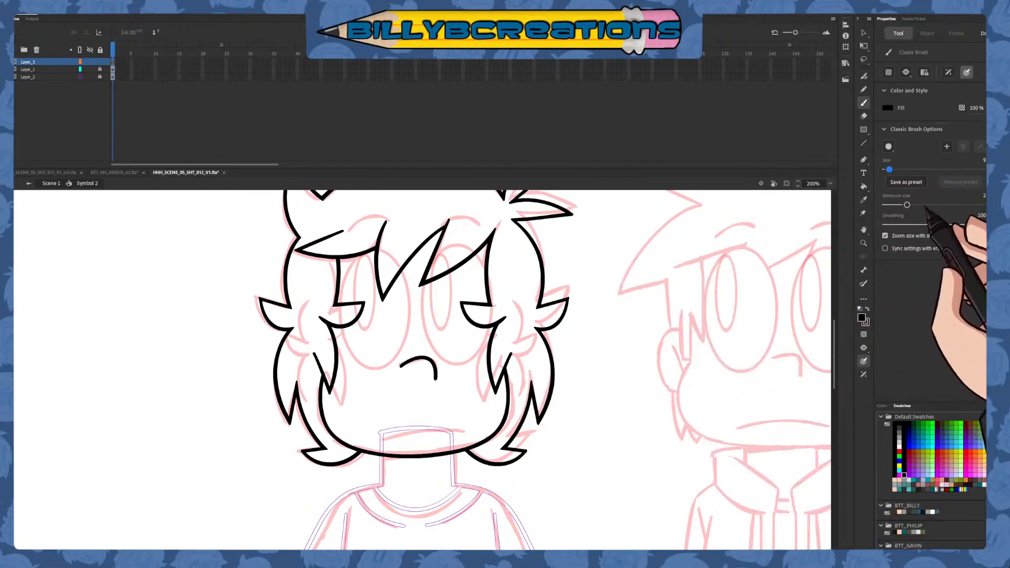
Raise the Classic Brush's minimum size and set its size to 8, trying it with a test stroke beside the head and undoing that
left_click(928, 205)
left_click(917, 205)
left_click_drag(278, 235, 286, 349)
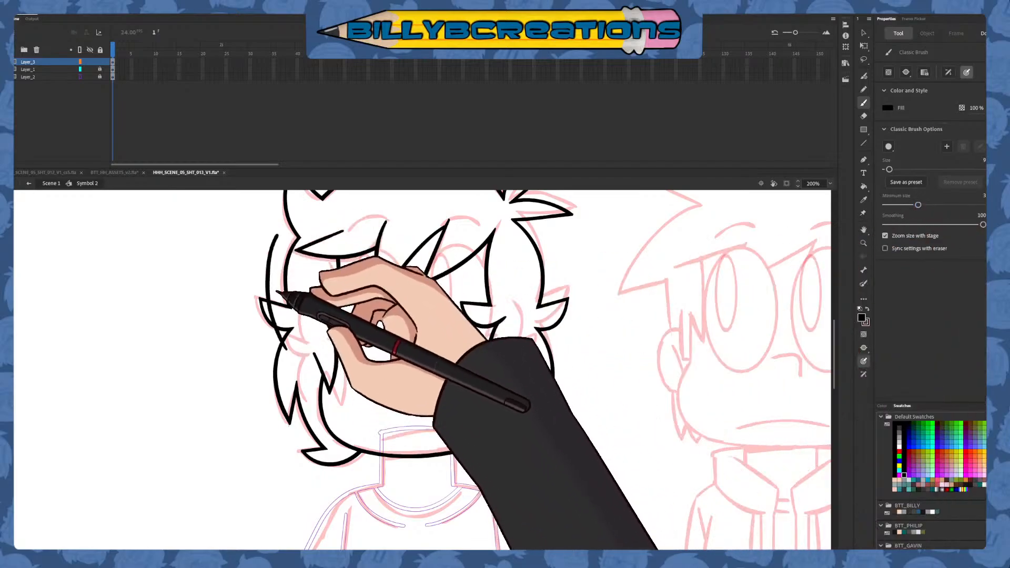
left_click(888, 169)
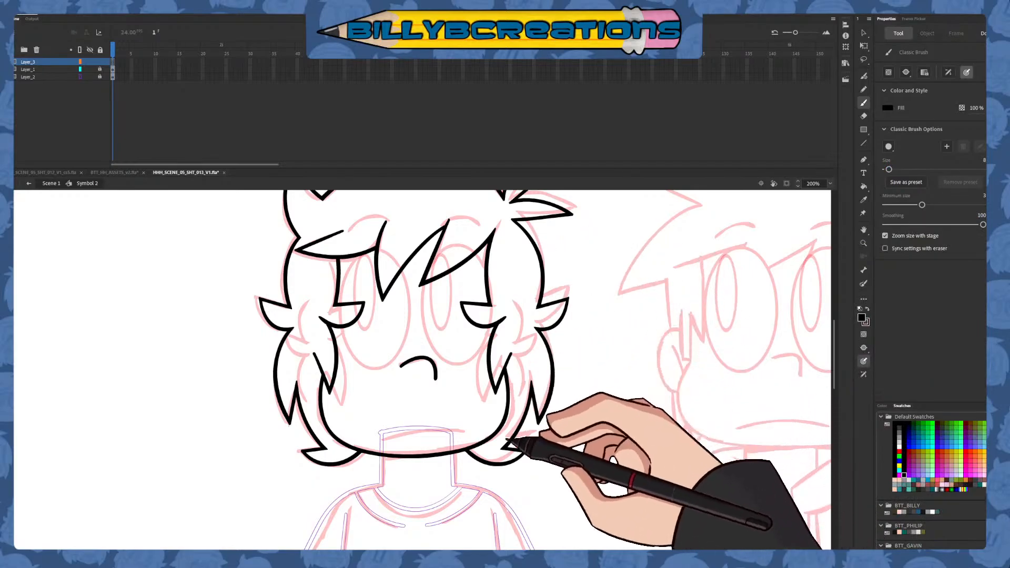
key("ctrl+z")
Brush a gently arched mouth line across the lower face on the new layer, undoing and redrawing it until the curve is clean
left_click_drag(377, 436, 456, 430)
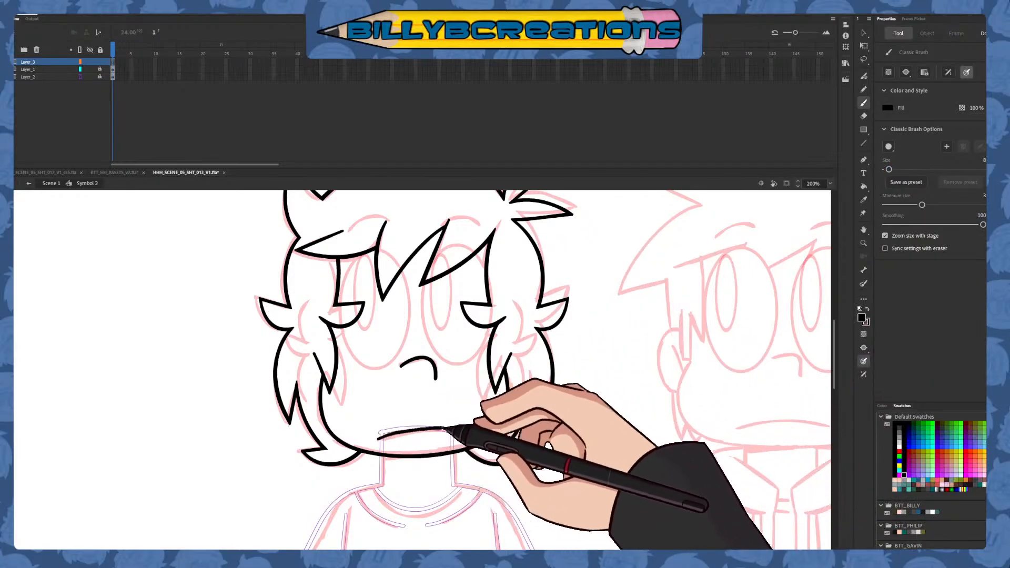
key("ctrl+z")
left_click_drag(379, 437, 457, 431)
key("ctrl+z")
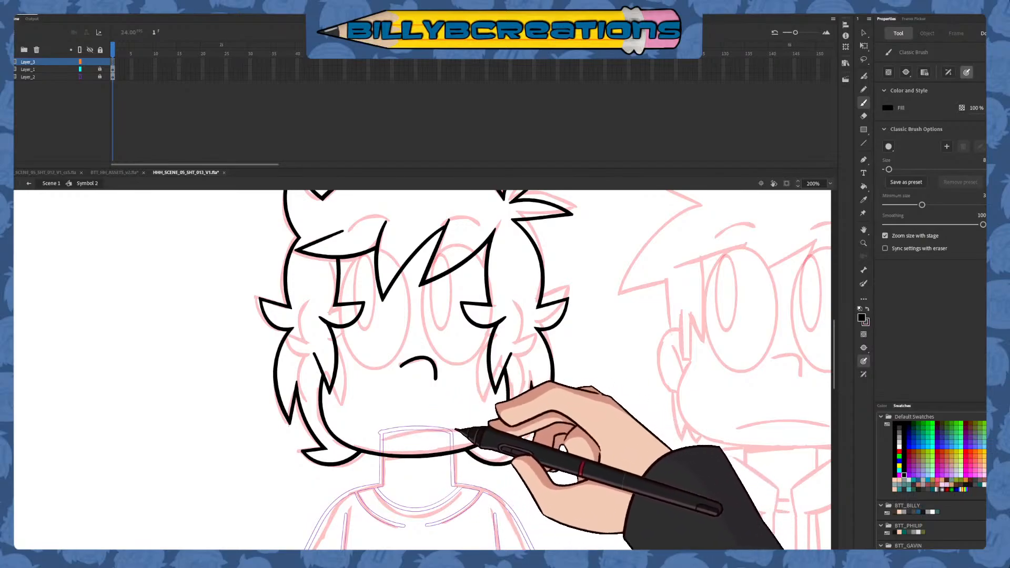
left_click_drag(384, 438, 463, 432)
key("ctrl+z")
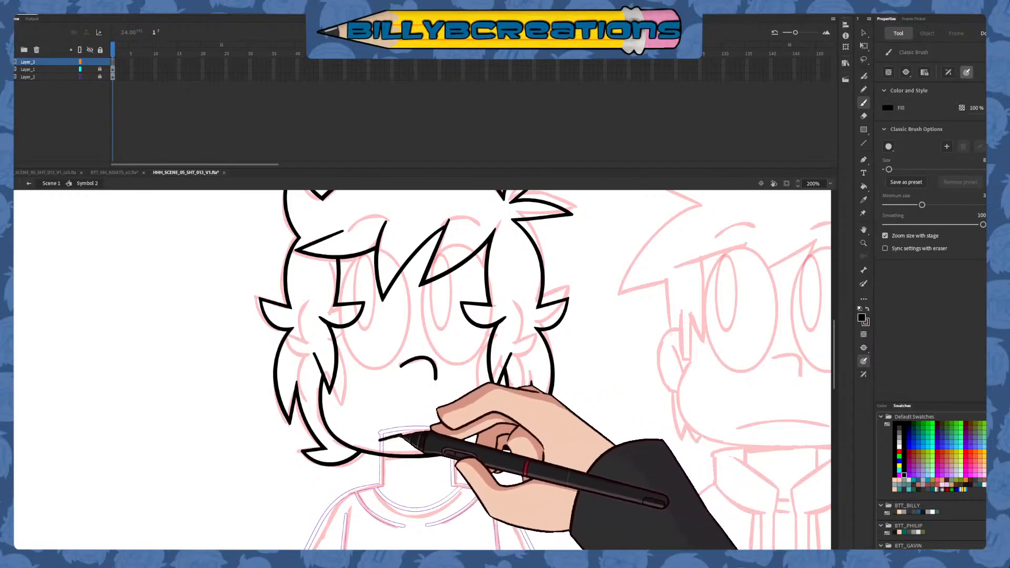
left_click_drag(380, 437, 469, 432)
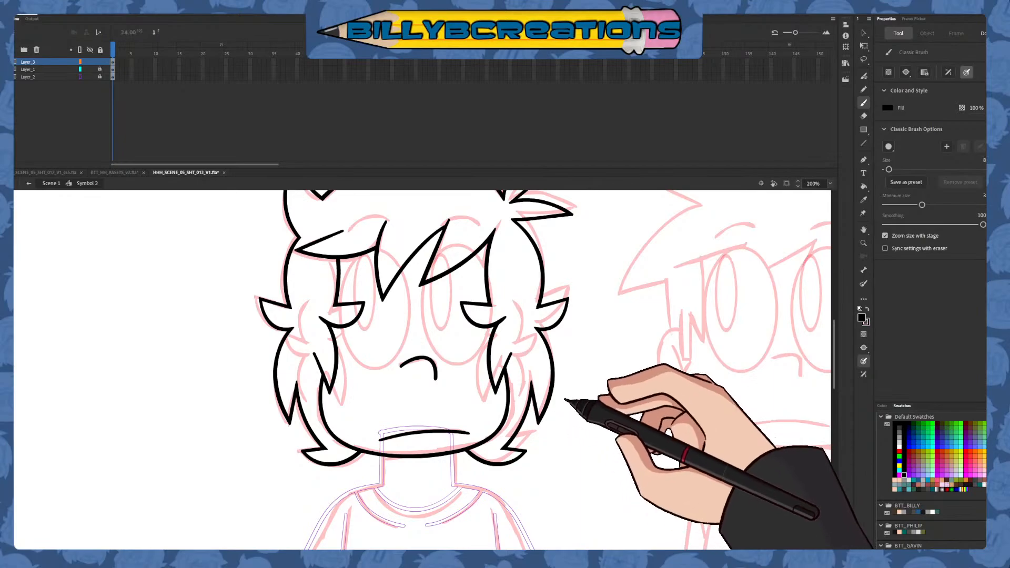
Return Layer_2 from outline view to normal display and unlock all layers
mouse_move(578, 429)
left_mouse_down()
mouse_move(578, 437)
mouse_move(584, 427)
left_mouse_up()
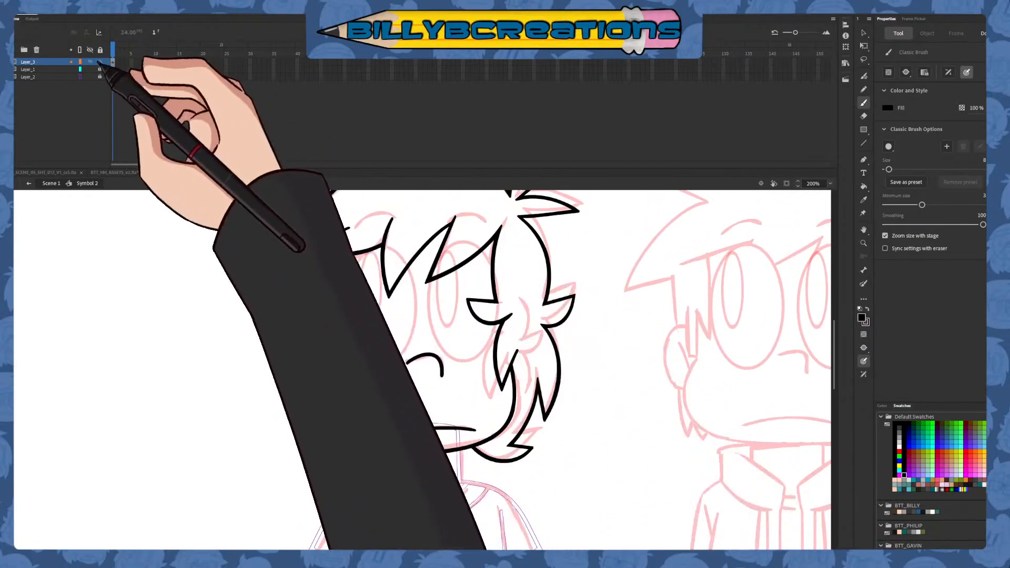
left_click(100, 62)
left_click(80, 76)
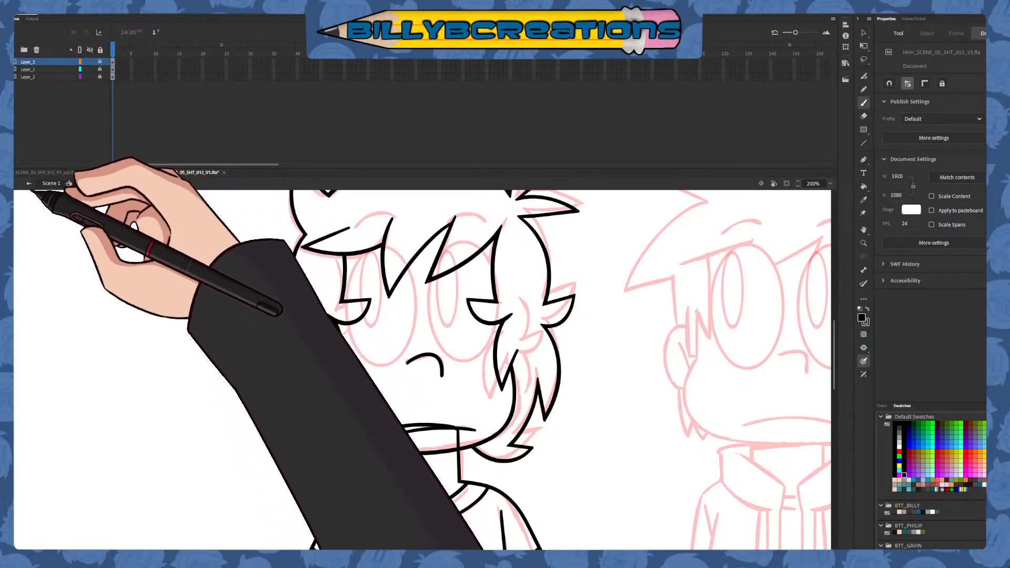
left_click(100, 50)
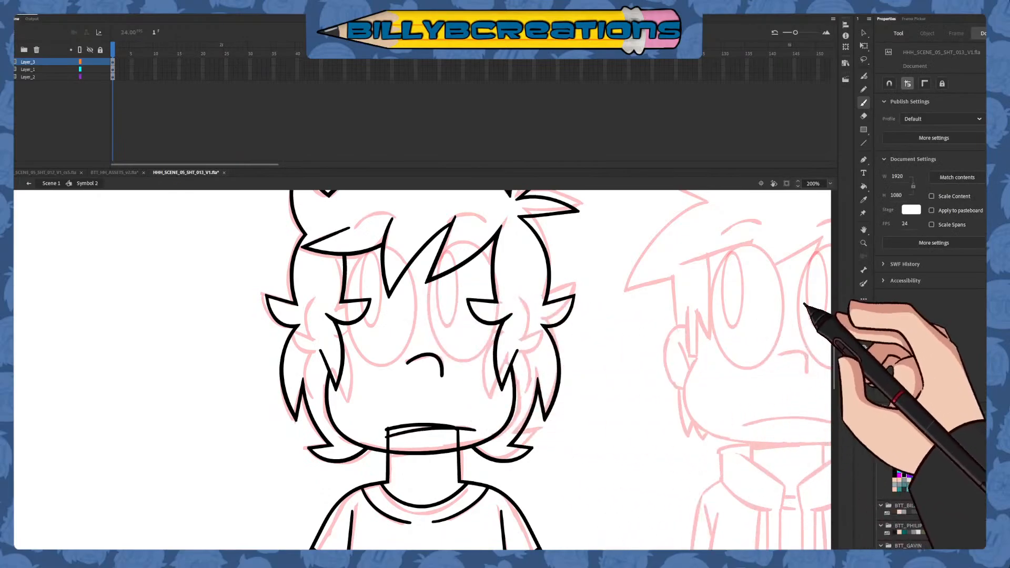
Fill the face with the peach skin swatch and all the hair with the dark hair swatch from the BTT_PHILIP palette
left_click(863, 187)
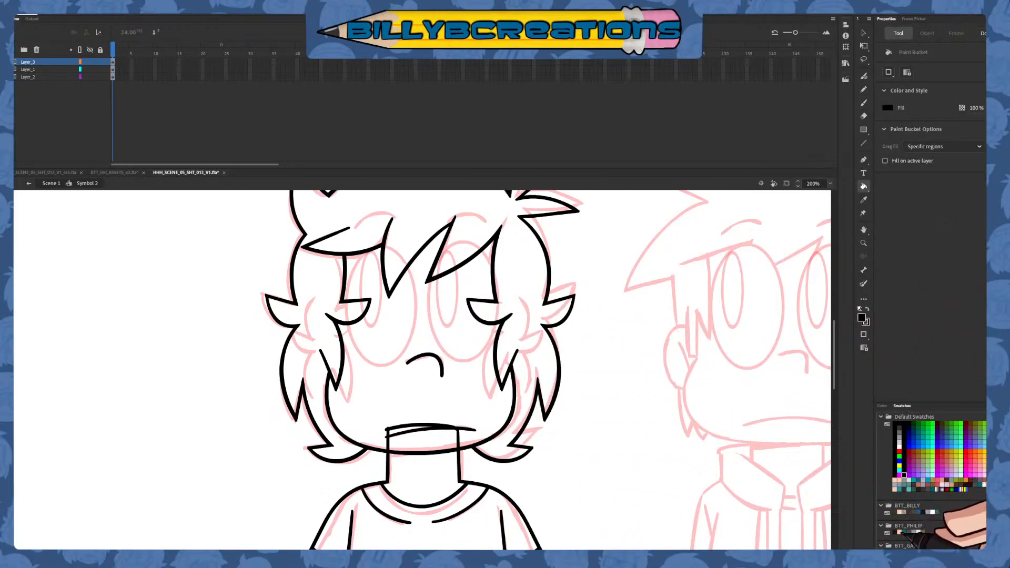
left_click(901, 532)
left_click(492, 399)
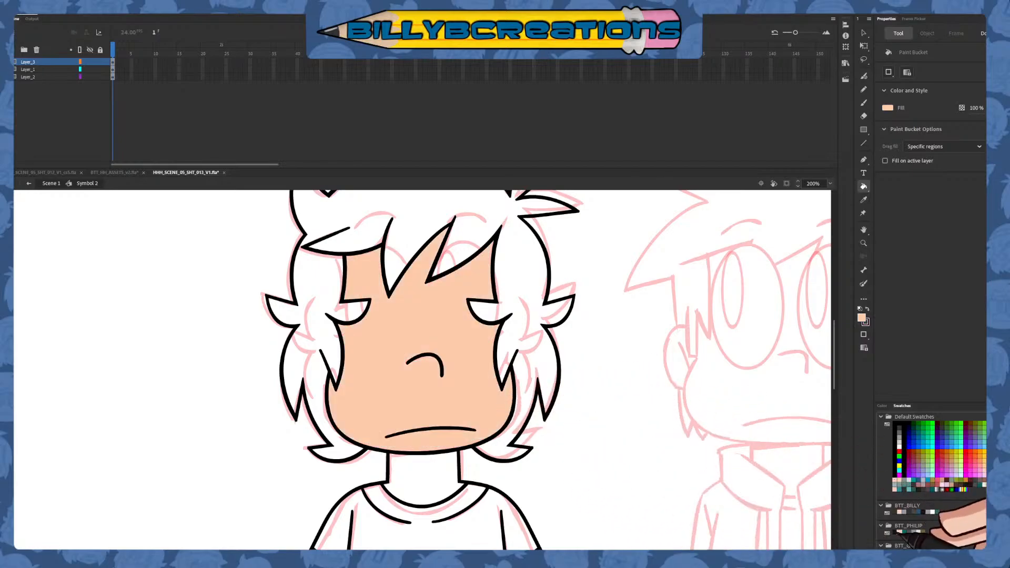
left_click(918, 532)
left_click(547, 333)
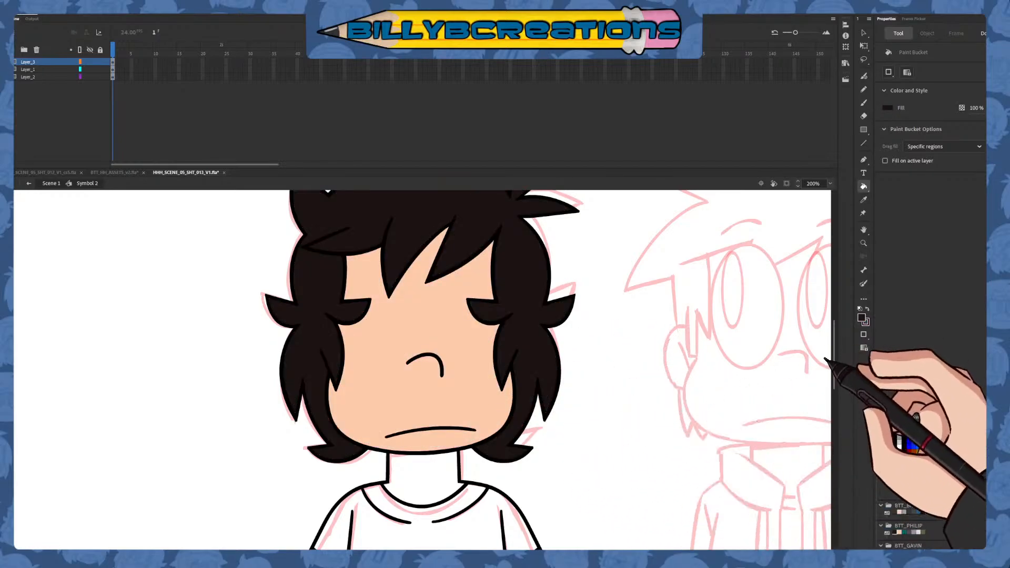
Draw a slanted line across the upper neck on Layer_2 and fill the wedge under the chin with black as a shadow
left_click_drag(834, 361, 834, 398)
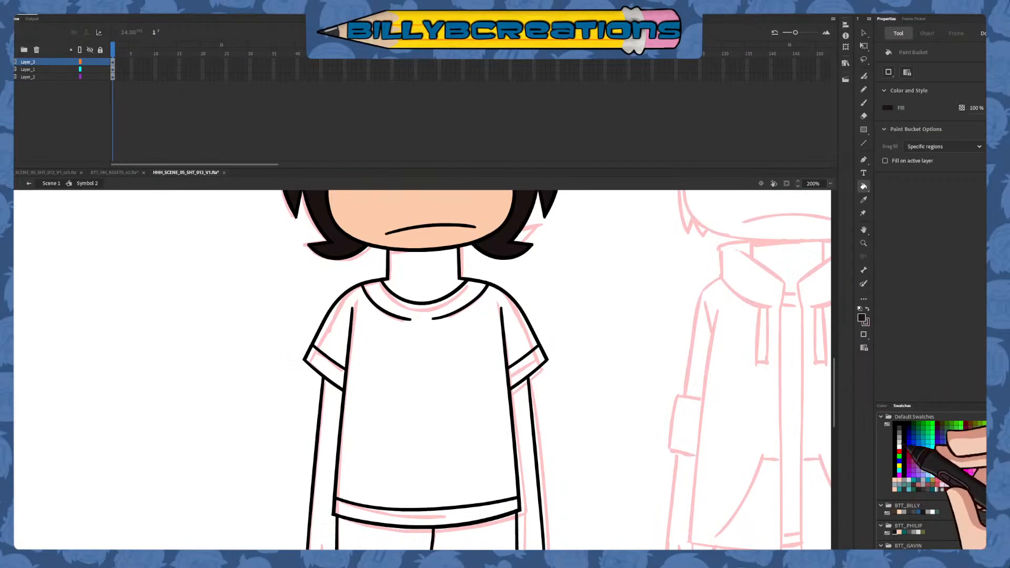
left_click(863, 142)
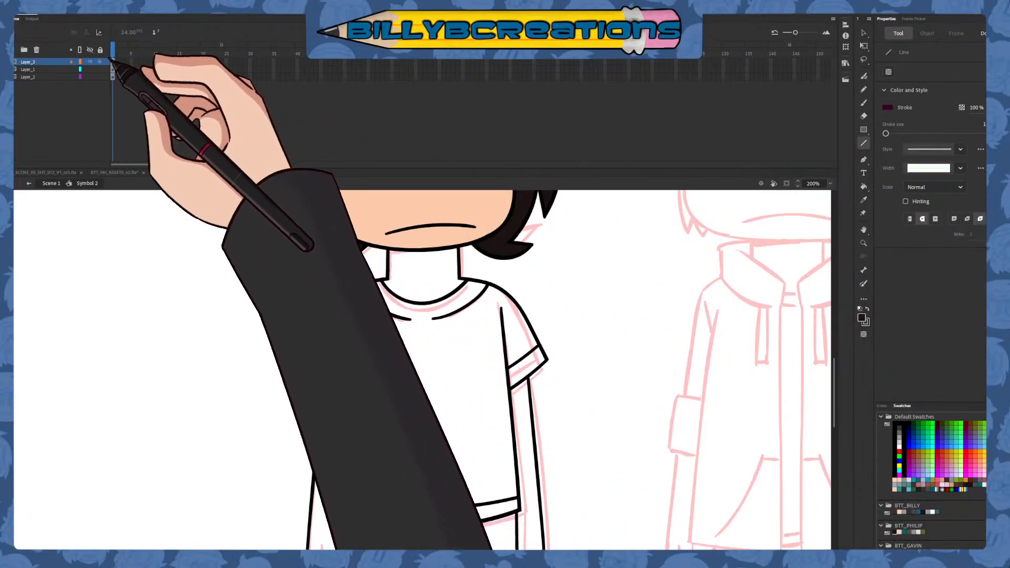
left_click(112, 77)
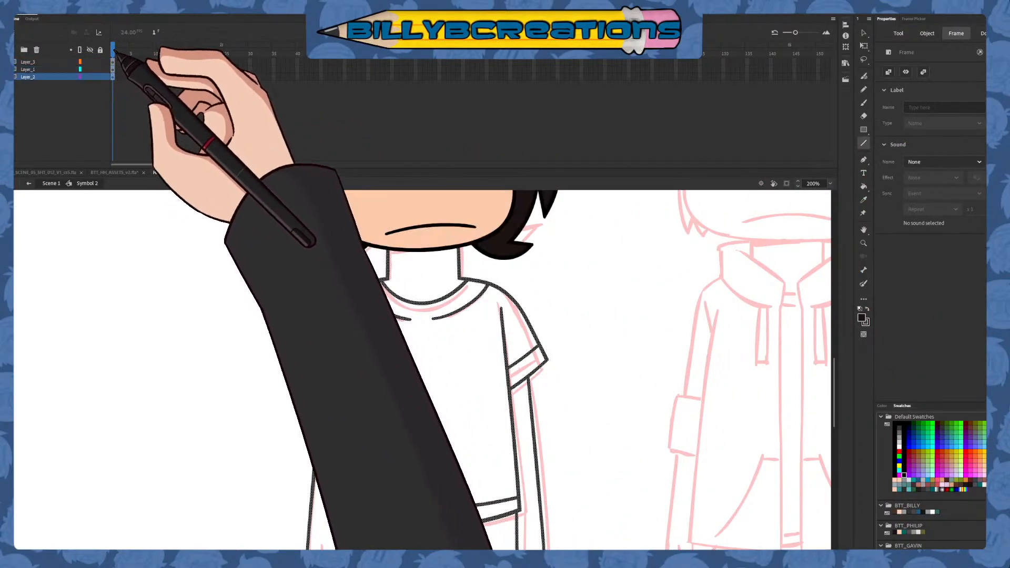
left_click_drag(433, 244, 475, 255)
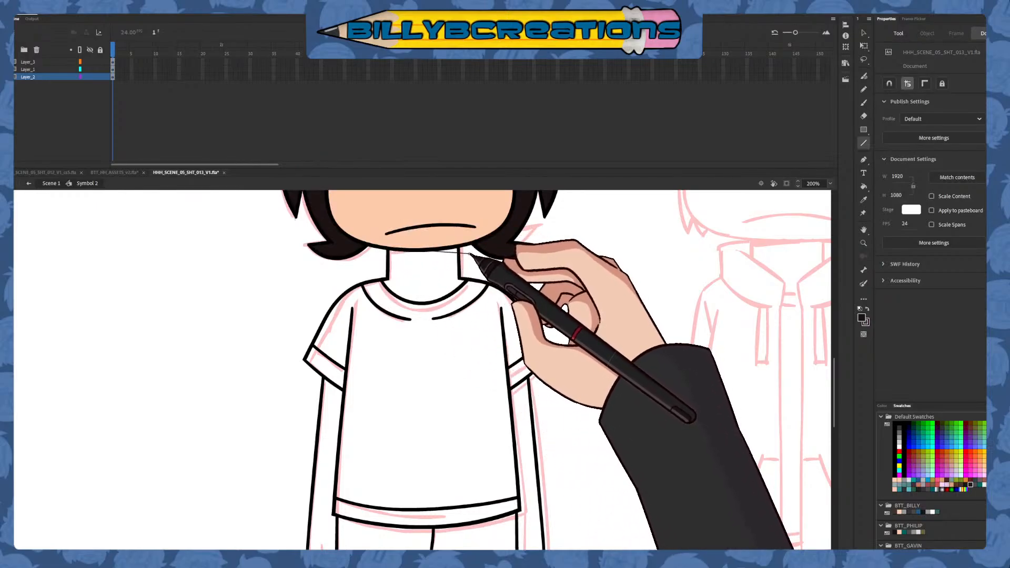
left_click(863, 186)
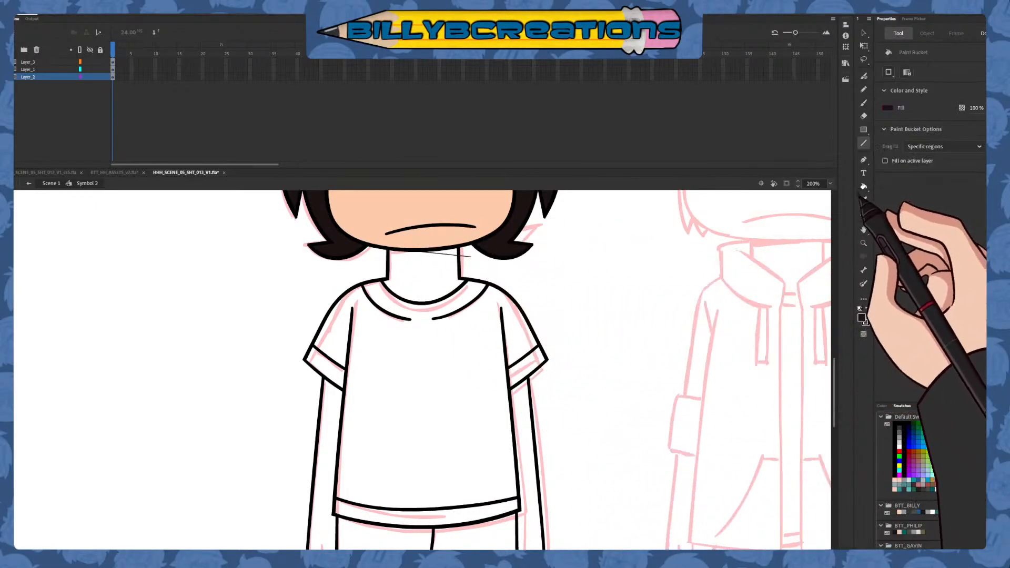
left_click(899, 424)
left_click(455, 251)
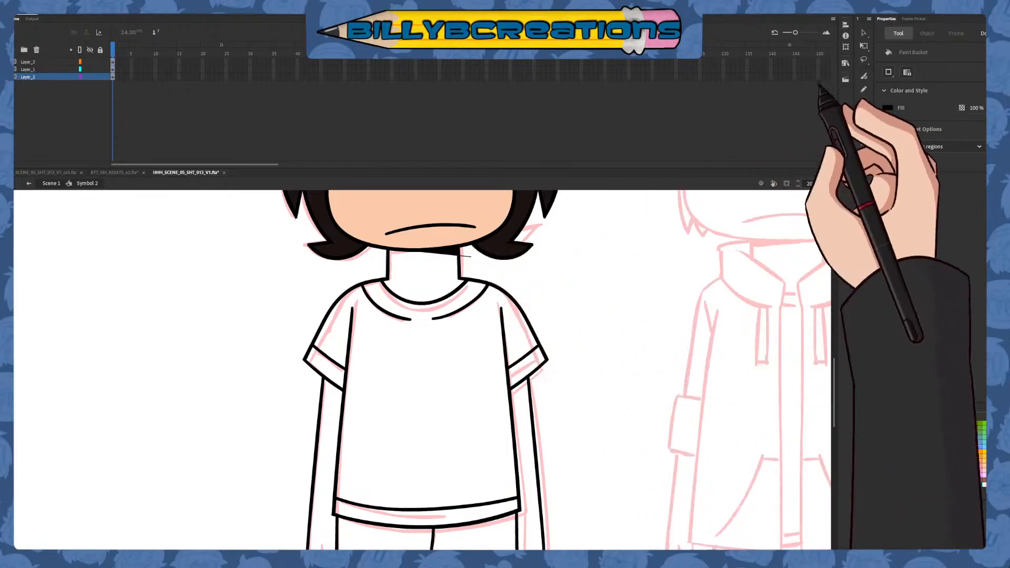
Remove the thin guide line from the neck shadow, keeping only the black fill
left_click(863, 33)
left_click_drag(358, 278, 581, 178)
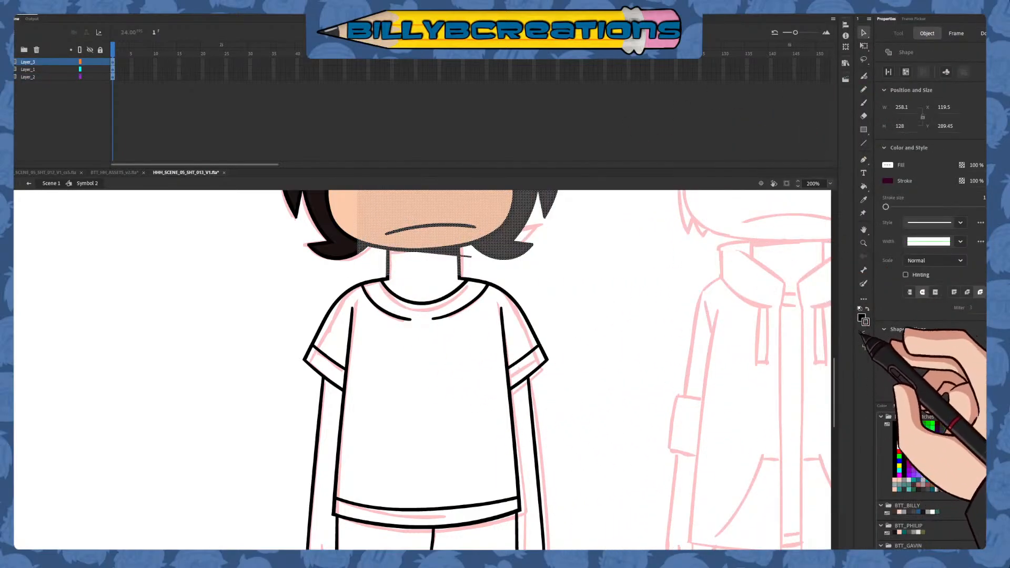
left_click(795, 375)
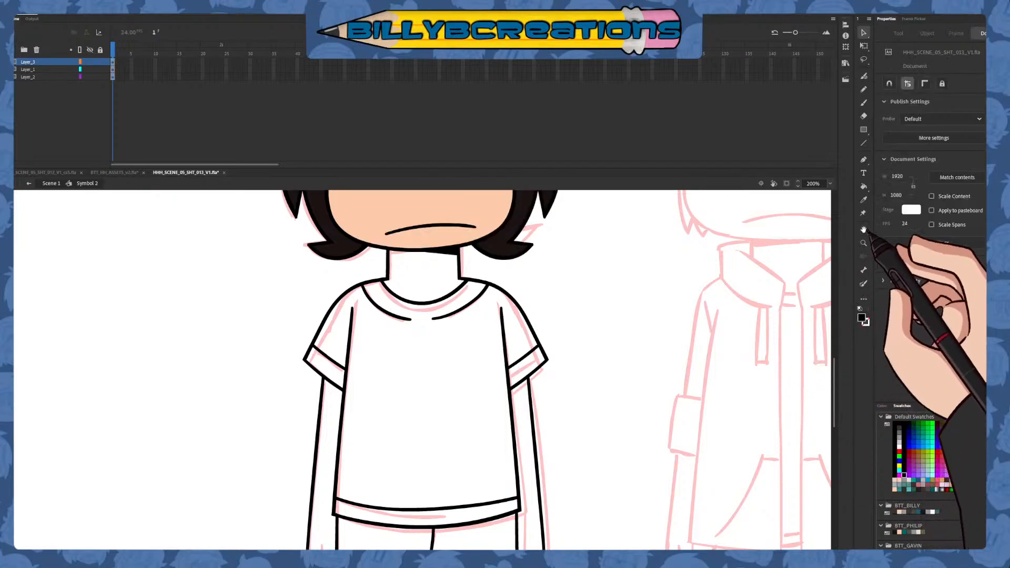
Fill the first character's neck and both arms with the peach skin color
left_click(863, 187)
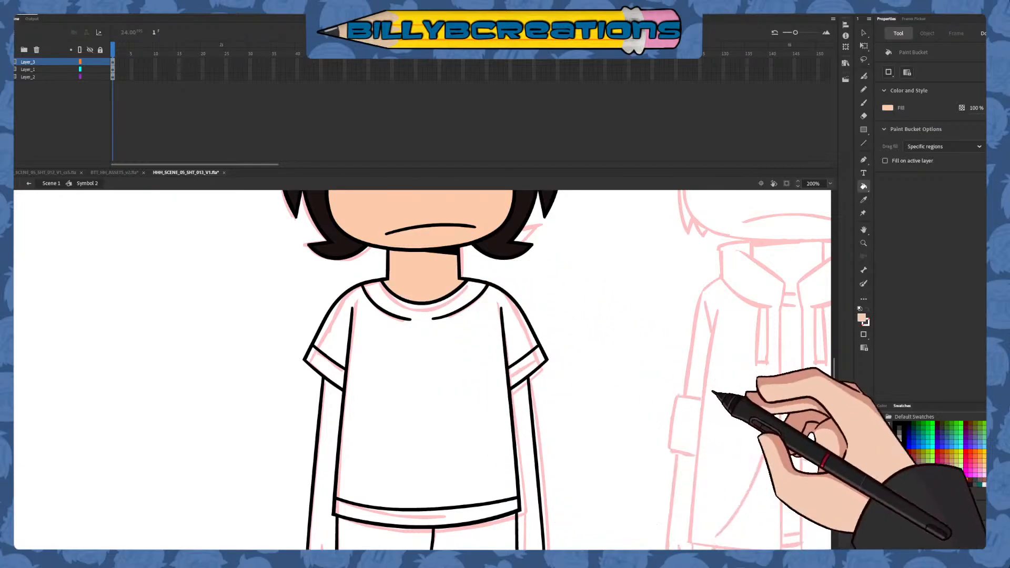
left_click(531, 458)
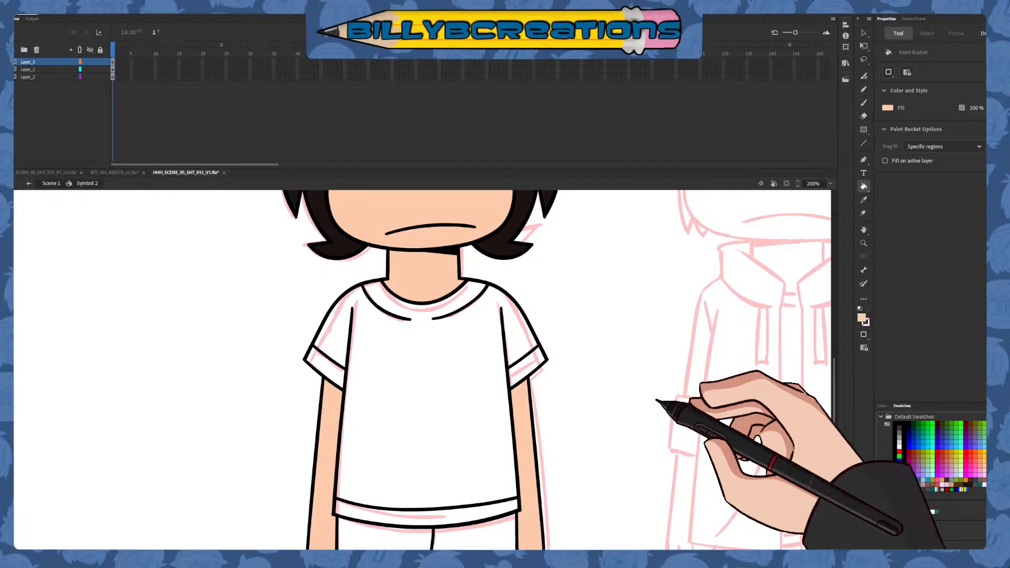
mouse_move(834, 380)
left_mouse_down()
mouse_move(834, 411)
mouse_move(833, 393)
left_mouse_up()
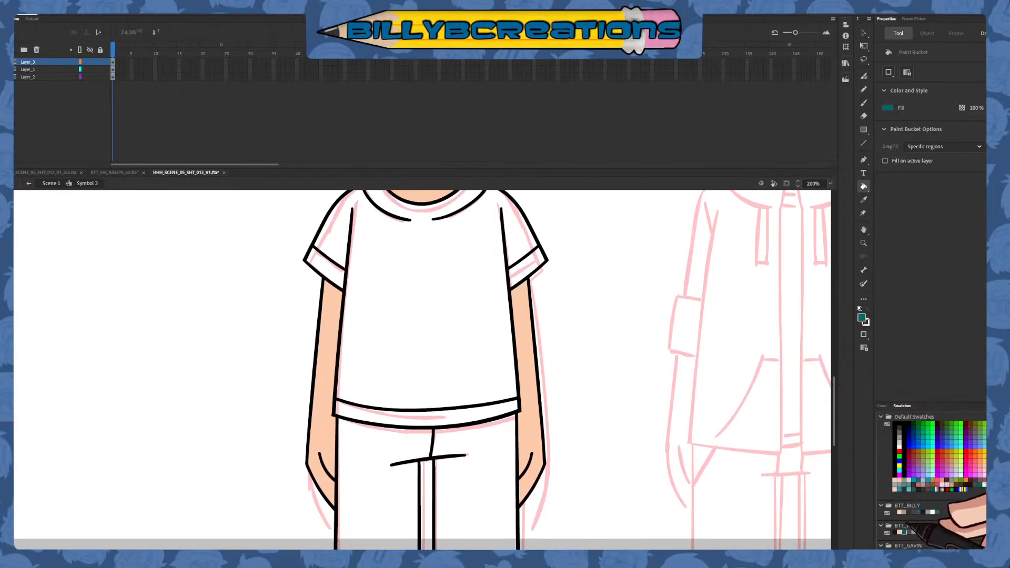
Fill the first character's shirt body, hem band, sleeves and sleeve cuffs with the teal color
left_click(489, 409)
left_click(491, 363)
left_click(526, 270)
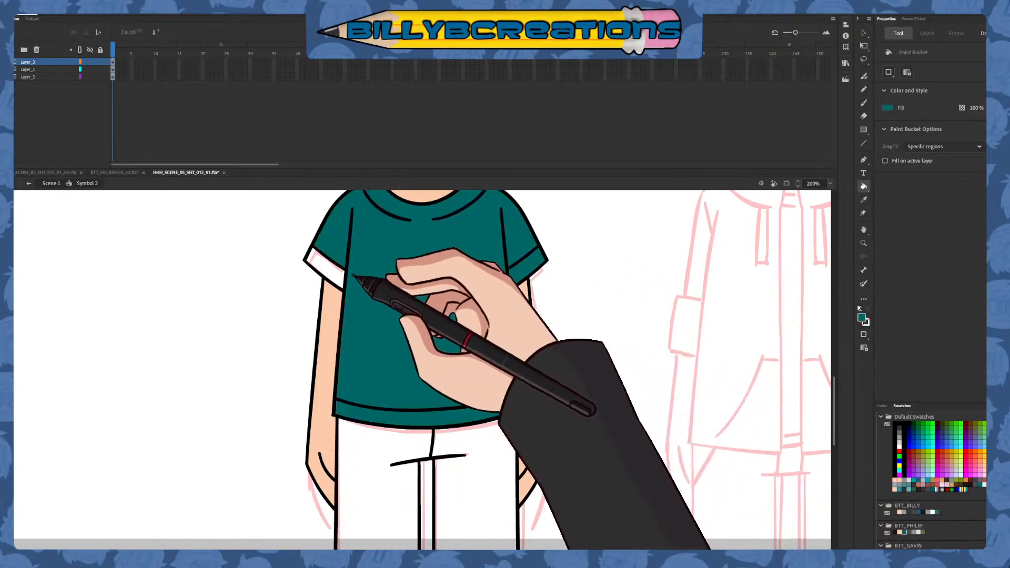
left_click(342, 274)
Fill both legs of the first character's trousers with the dark gray swatch from the BTT_PHILIP palette
left_click_drag(834, 396, 834, 388)
left_click_drag(835, 327, 836, 418)
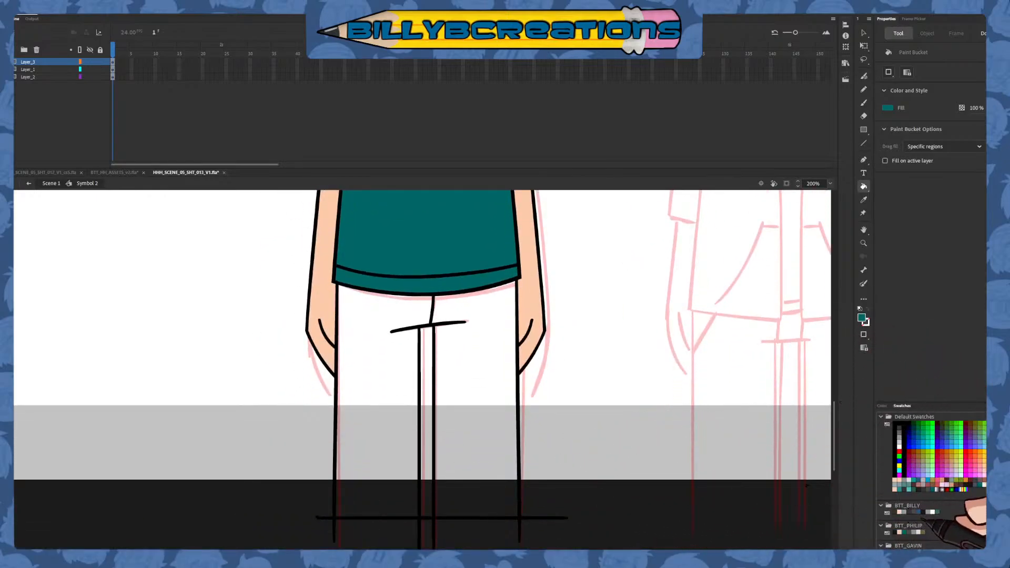
left_click(908, 532)
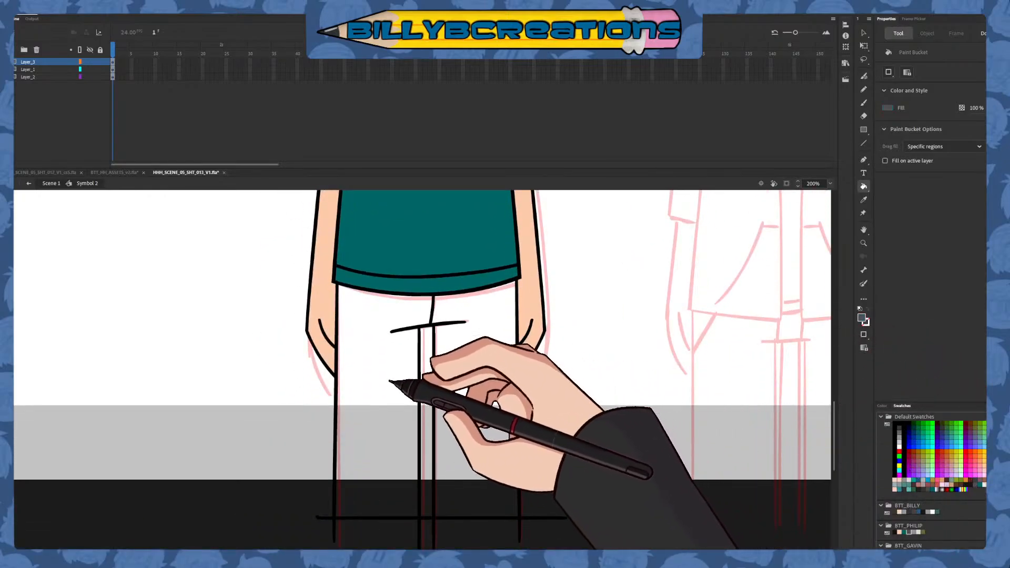
left_click_drag(388, 378, 490, 343)
key("ctrl+z")
mouse_move(405, 372)
left_mouse_down()
mouse_move(424, 331)
mouse_move(469, 396)
left_mouse_up()
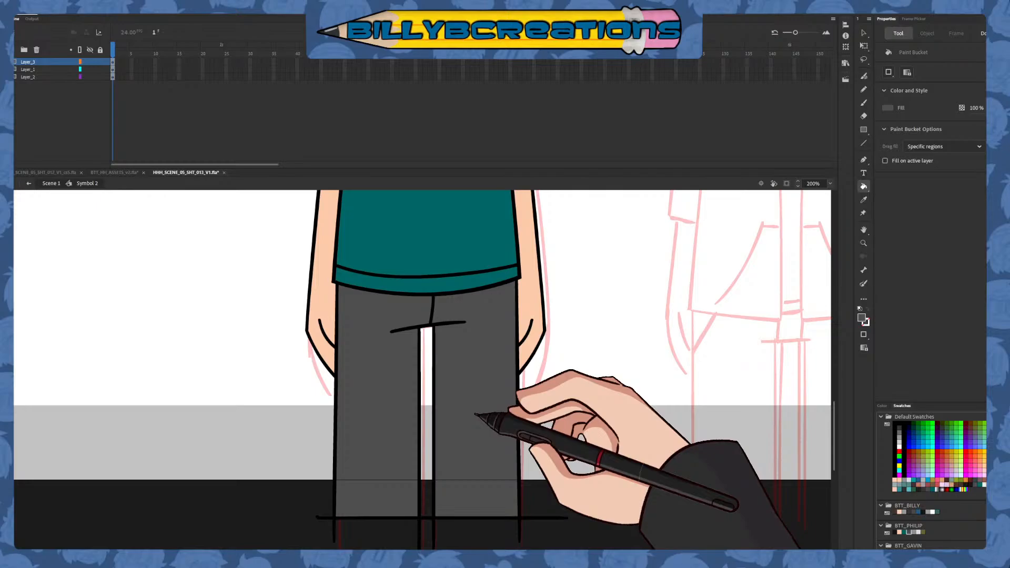
Leave Symbol 2 and return to Scene 1 with the whole stage in view
left_click(863, 33)
left_click(830, 183)
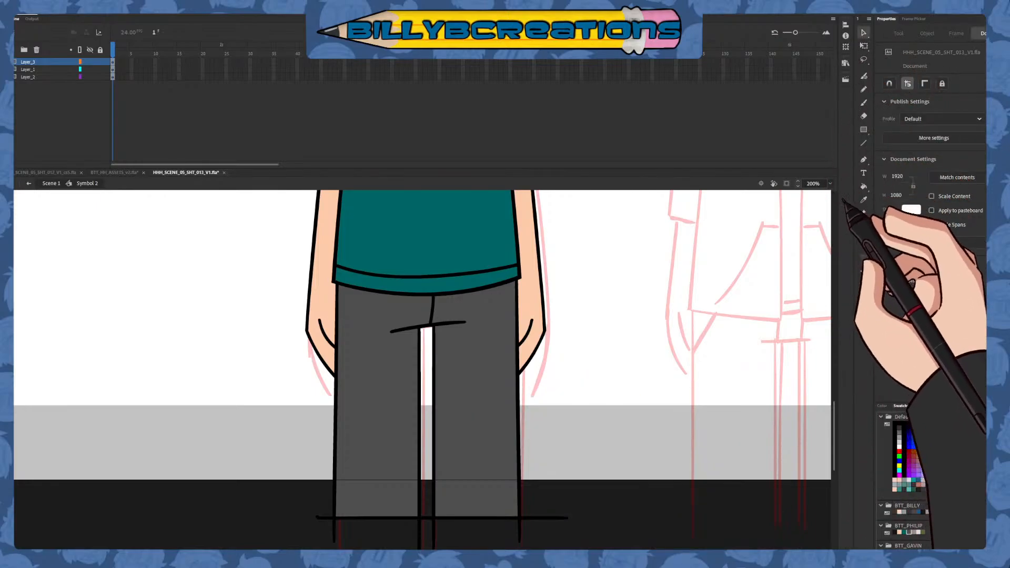
left_click(844, 203)
left_click(30, 183)
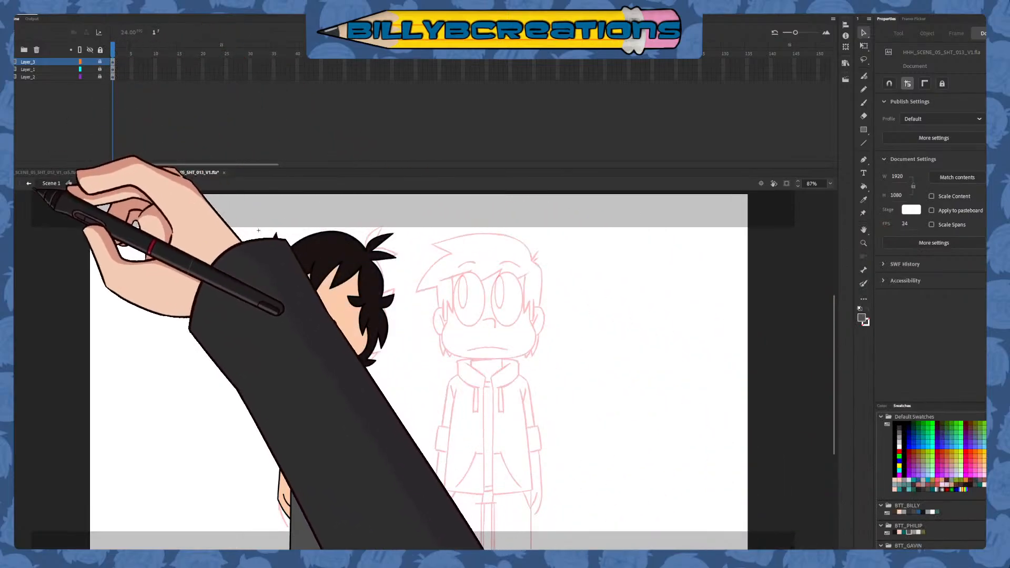
left_click(473, 353)
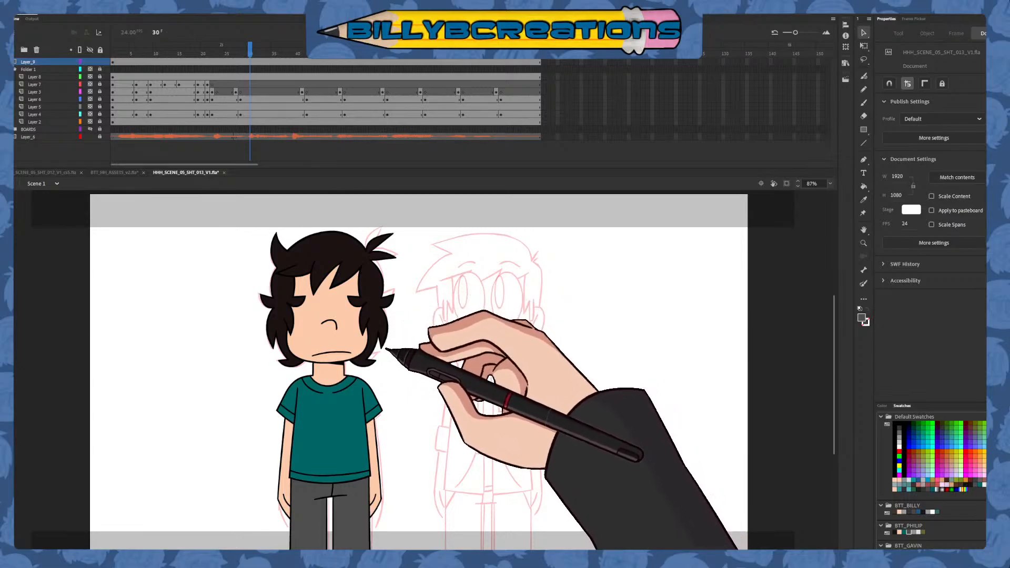
Check the character against the sketches along the timeline, and add a new layer directly below the locked Layer_9
left_click(113, 55)
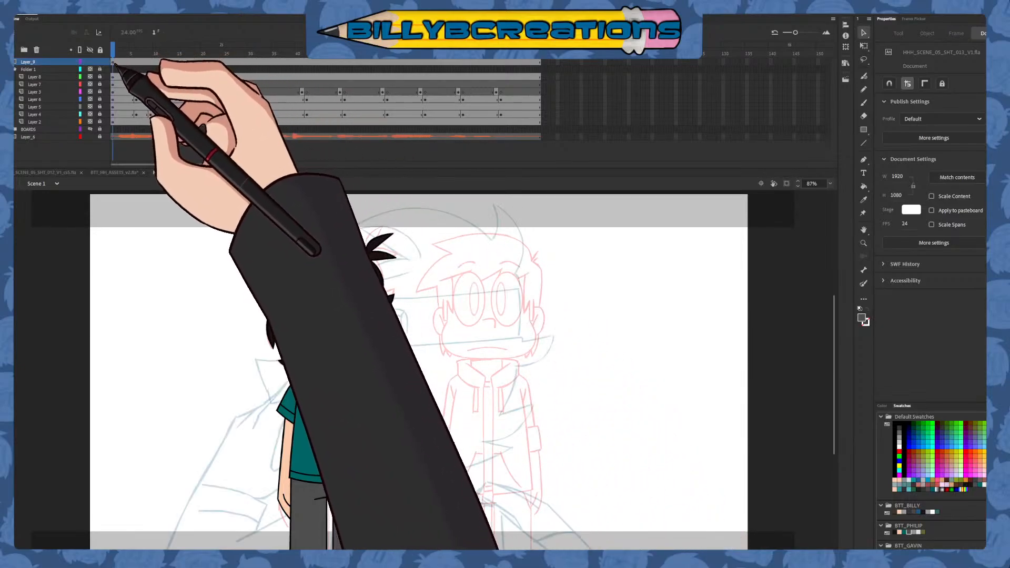
left_click_drag(114, 61, 329, 163)
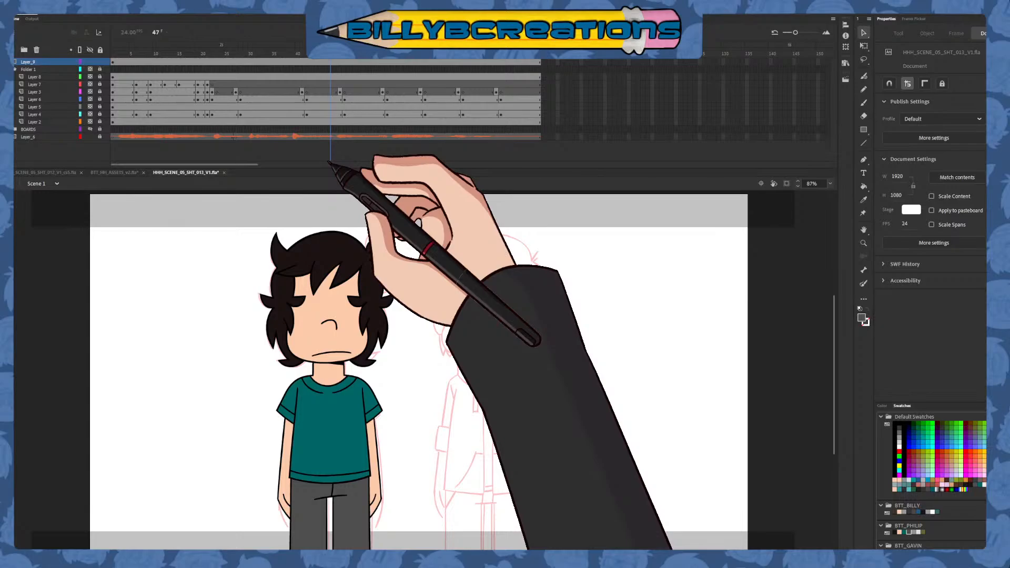
mouse_move(330, 163)
left_mouse_down()
mouse_move(279, 61)
mouse_move(131, 101)
mouse_move(169, 153)
mouse_move(496, 160)
left_mouse_up()
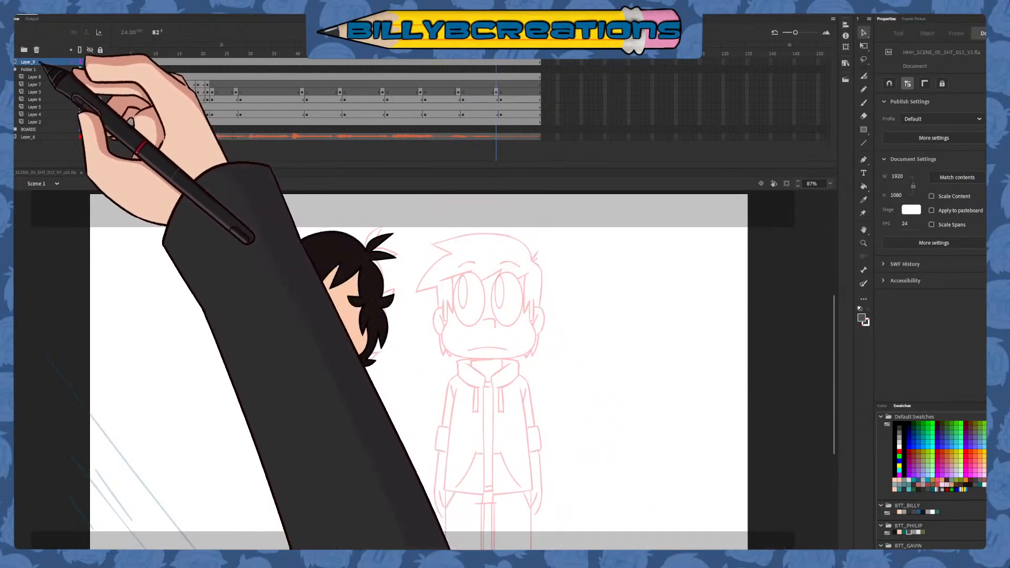
left_click(36, 62)
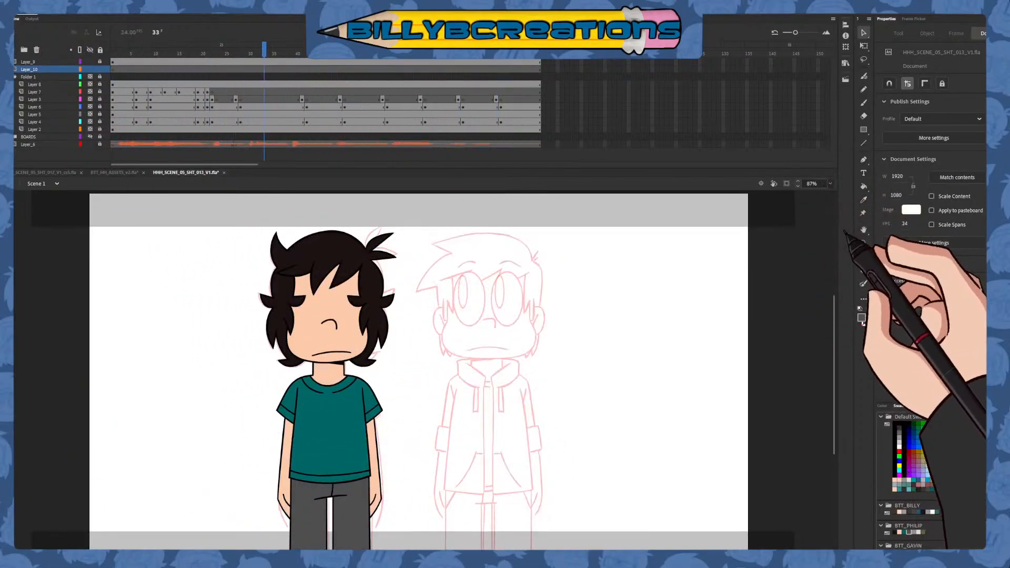
Set the Classic Brush fill to black for the second character's line art and undo the gray test stroke
key("ctrl+equal")
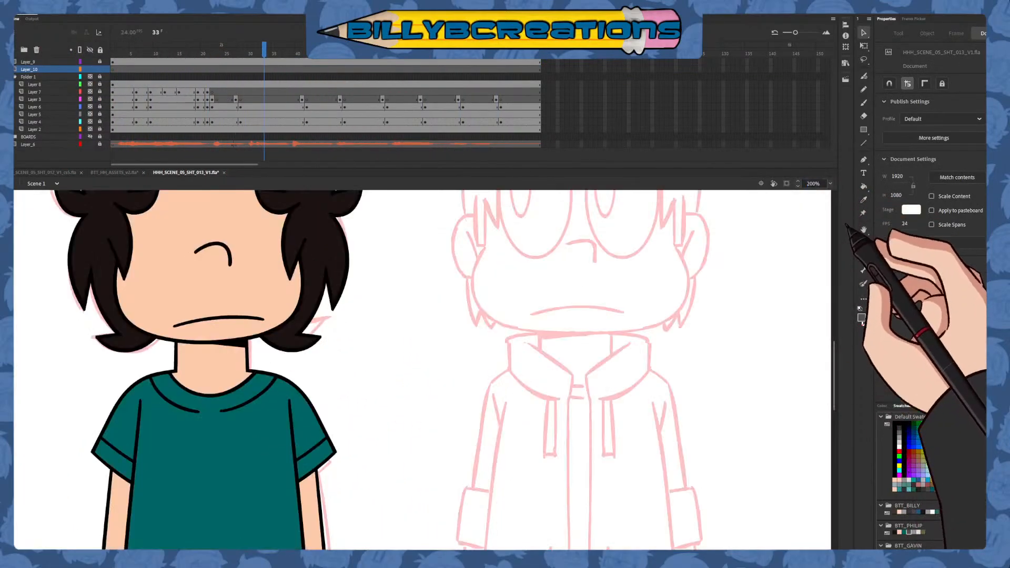
left_click(863, 104)
mouse_move(725, 304)
left_mouse_down()
mouse_move(654, 458)
mouse_move(657, 428)
left_mouse_up()
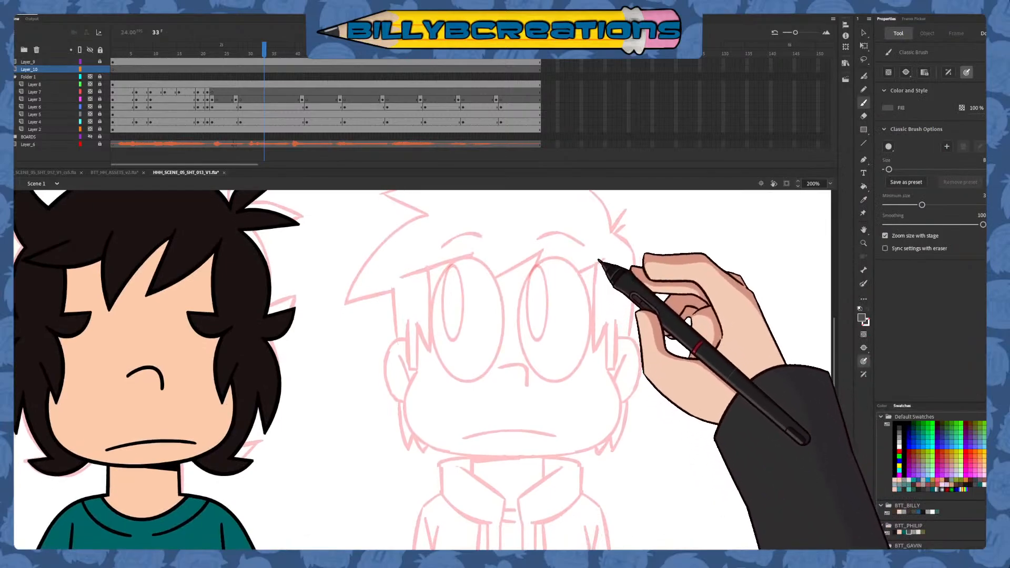
left_click_drag(604, 258, 480, 301)
left_click(899, 424)
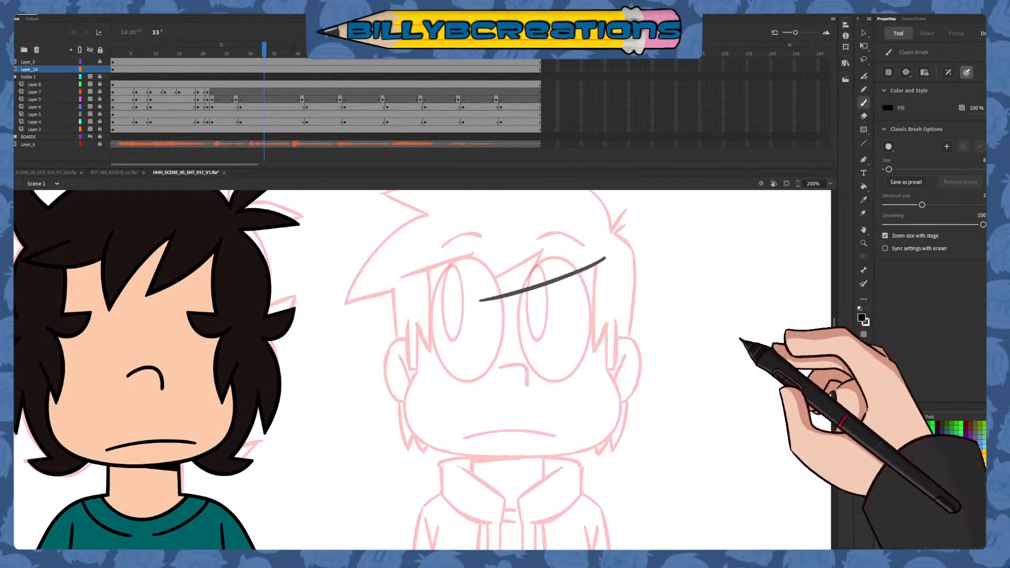
key("ctrl+z")
Draw the second character's zigzag fringe on Layer_10 with overlapping black brush strokes across the forehead, following the pink sketch
left_click_drag(604, 262, 460, 304)
key("ctrl+z")
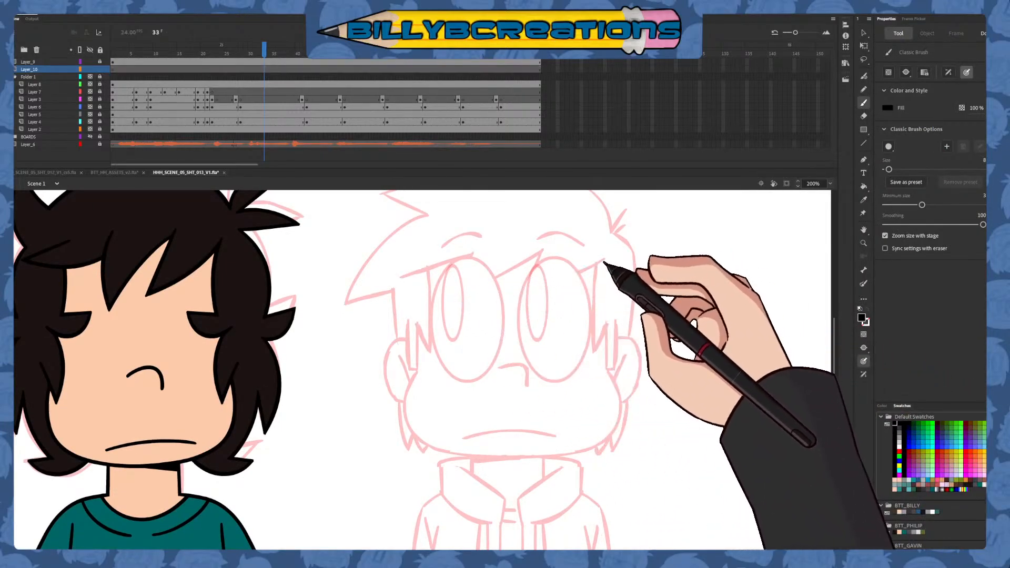
left_click_drag(604, 262, 460, 309)
left_click_drag(548, 241, 510, 337)
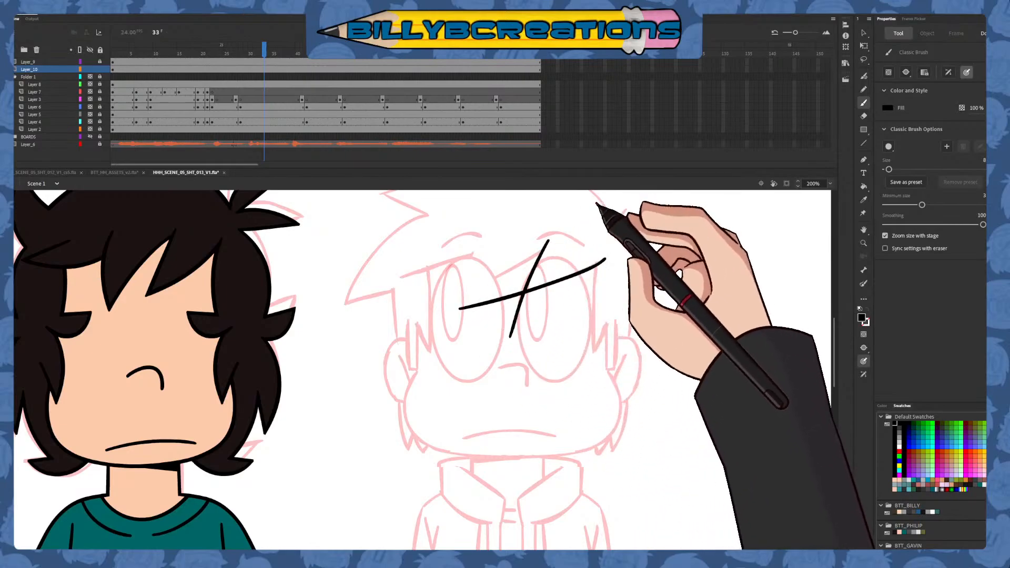
left_click_drag(549, 240, 429, 305)
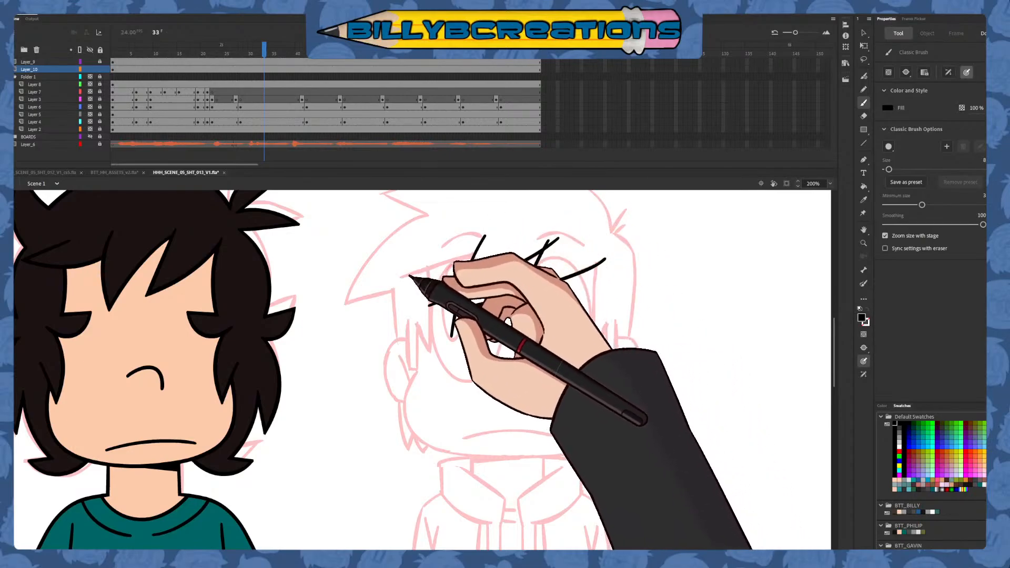
left_click_drag(405, 275, 529, 238)
key("ctrl+z")
left_click_drag(405, 275, 529, 238)
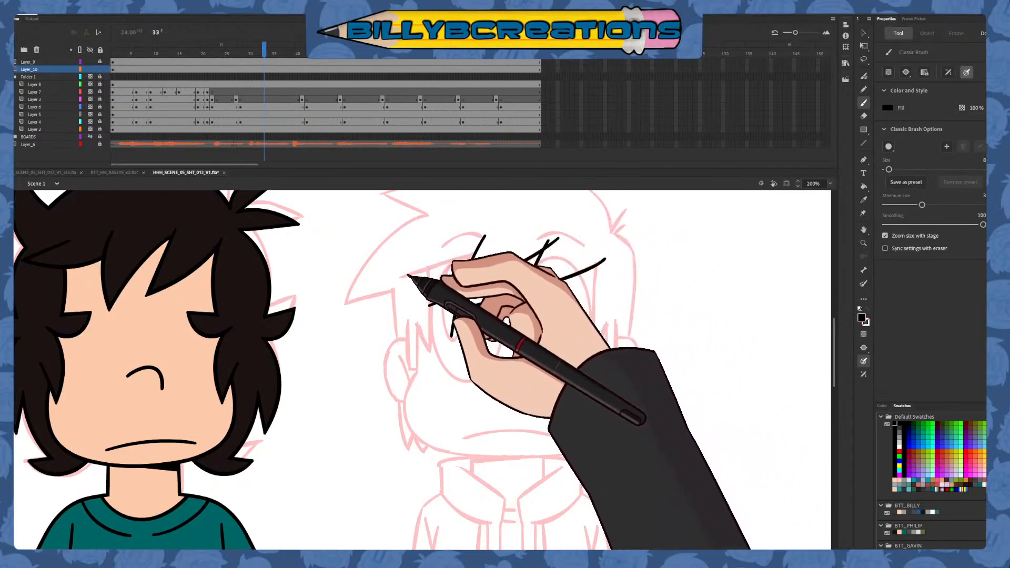
Delete the stroke ends that overshoot the first fringe spike, leaving a clean point over the character's left-hand eye
key("v")
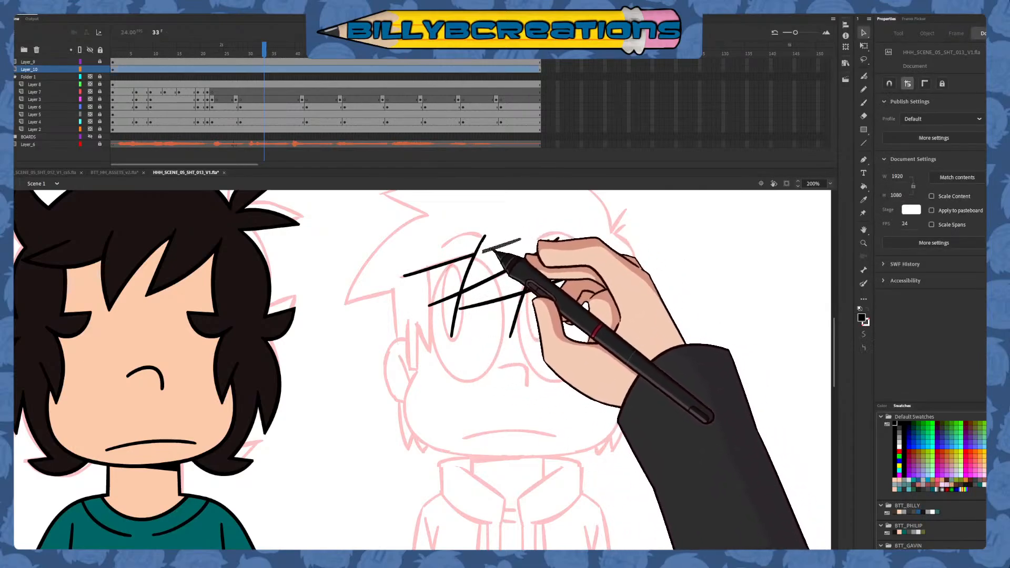
key("Delete")
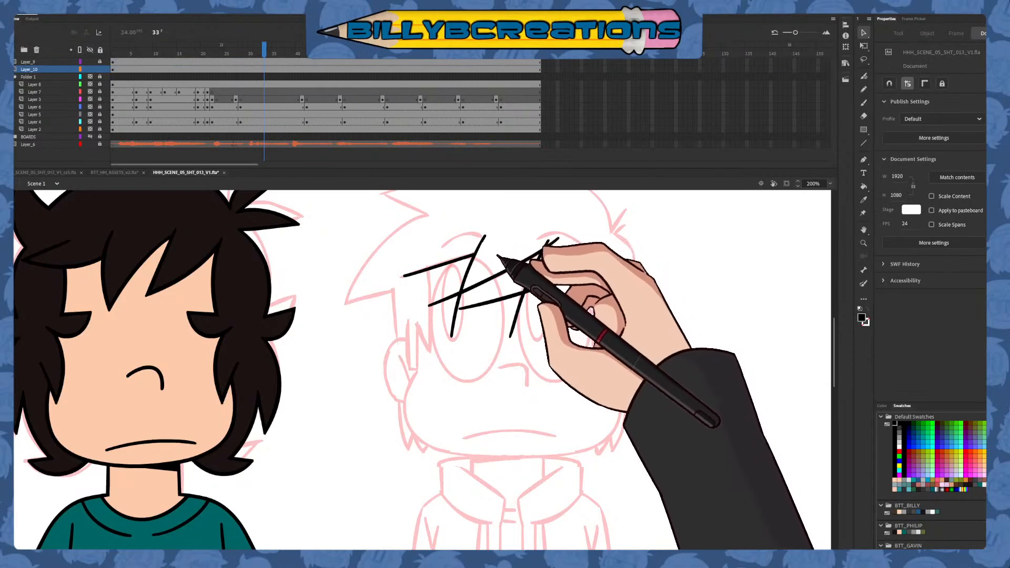
left_click(502, 245)
left_click(508, 261)
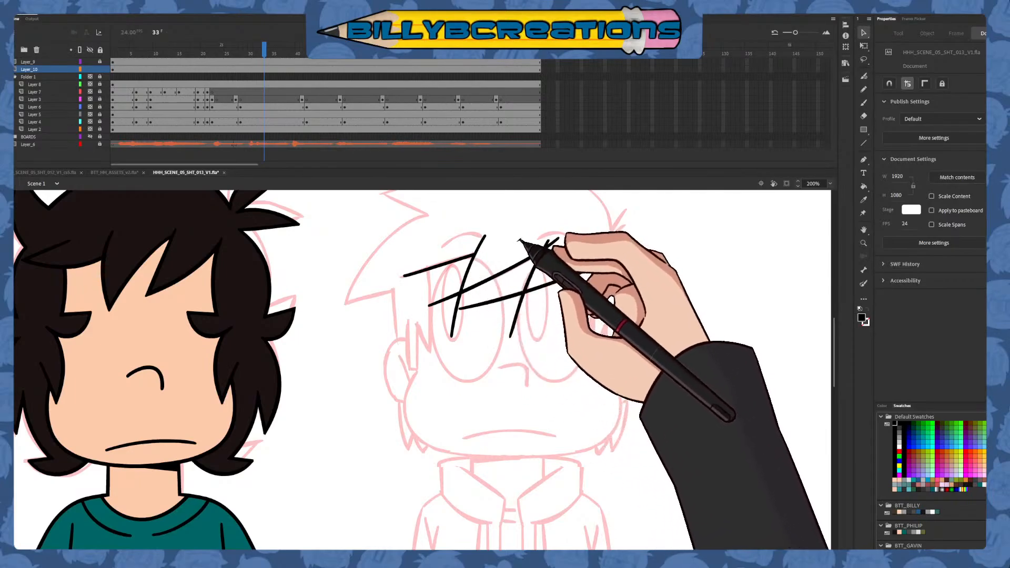
mouse_move(452, 296)
left_mouse_down()
mouse_move(450, 345)
mouse_move(392, 329)
left_mouse_up()
key("Delete")
key("Delete")
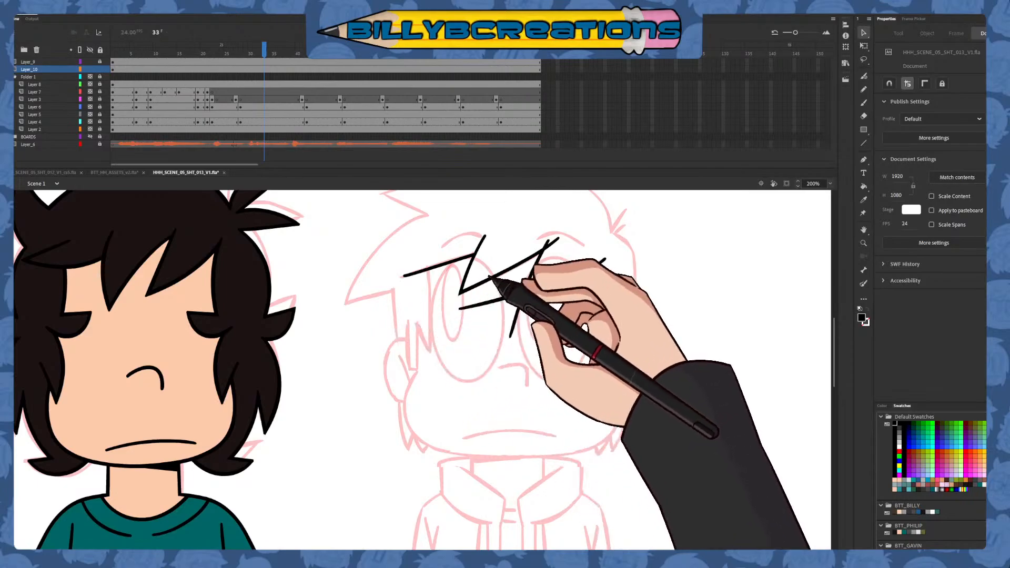
Remove the stroke ends that extend past the tip of the second fringe spike, undoing the accidental line distortion
left_click_drag(476, 332, 420, 366)
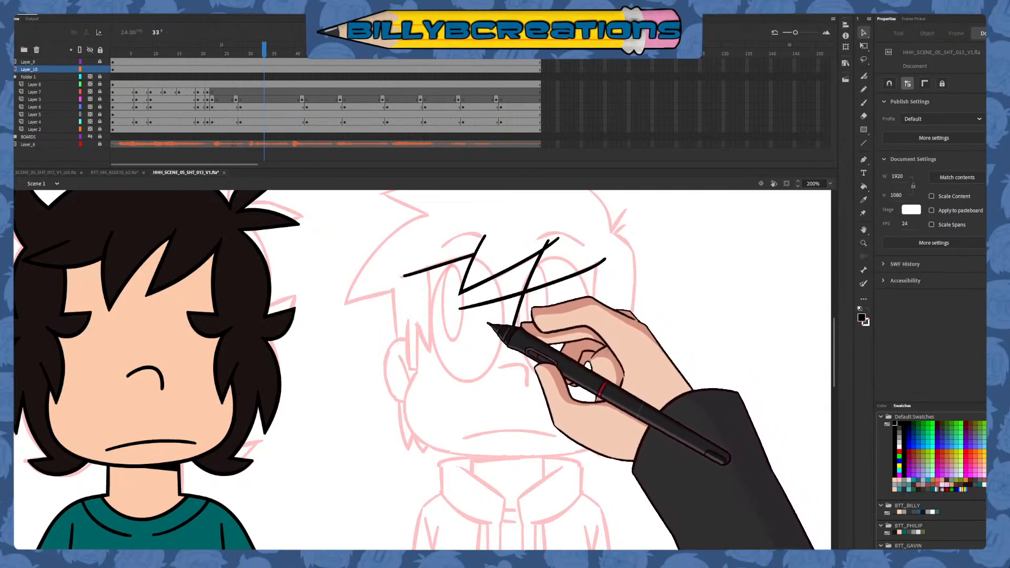
double_click(509, 298)
left_click_drag(509, 299, 499, 352)
key("ctrl+z")
left_click(521, 331)
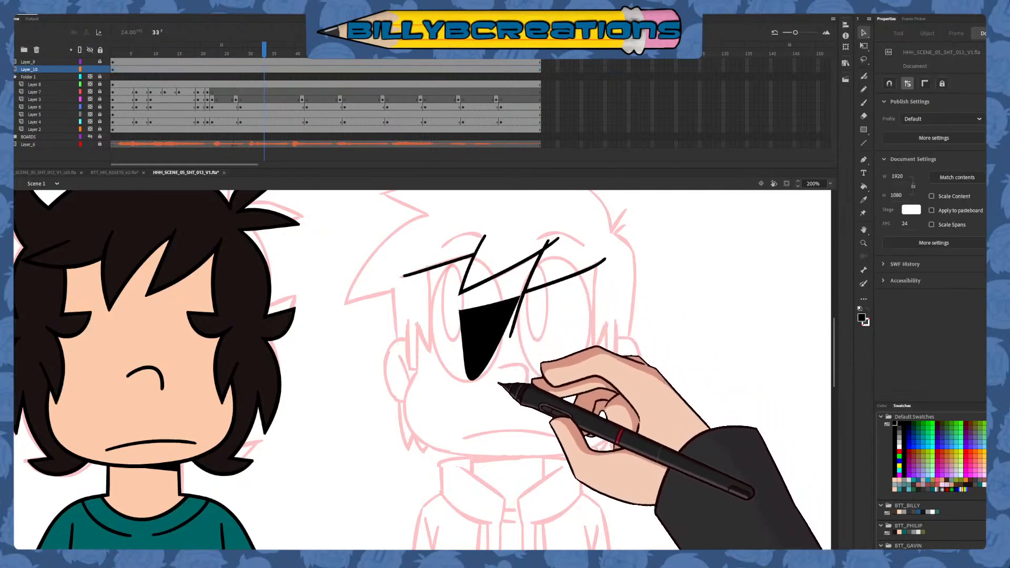
key("ctrl+z")
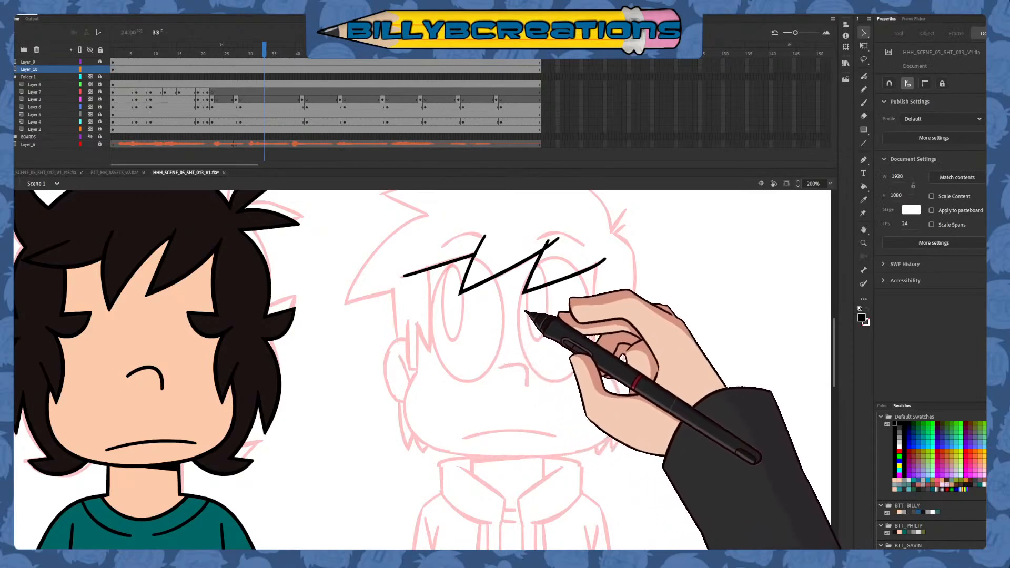
Tidy the fringe spike corners with the Eraser and delete the leftover stroke end above the second spike
key("e")
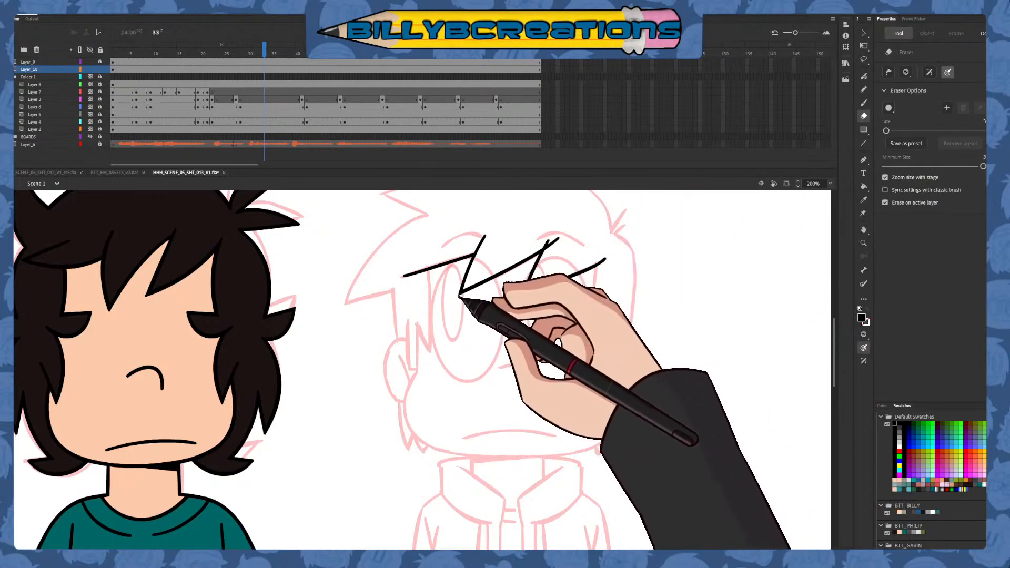
left_click(863, 33)
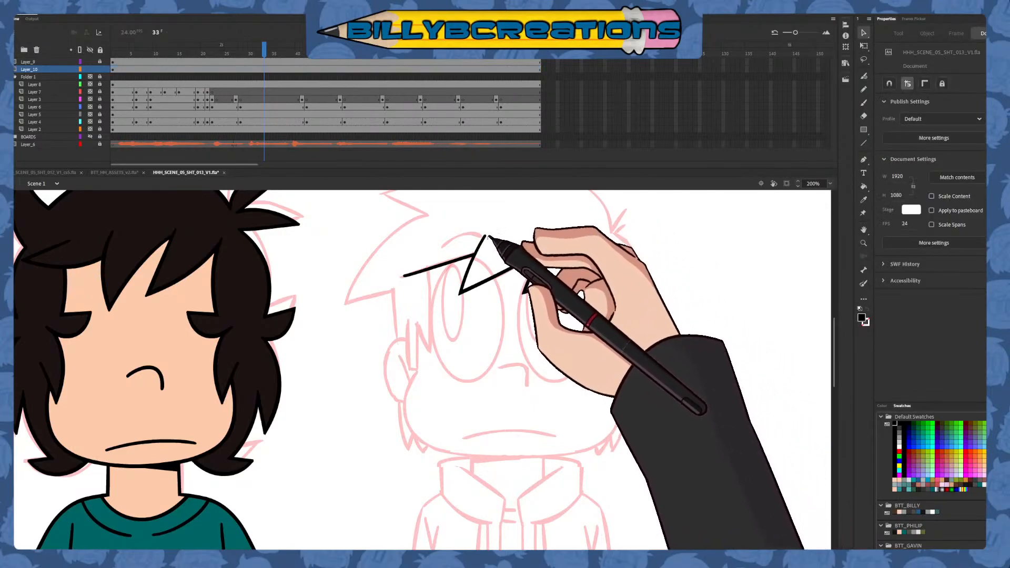
key("e")
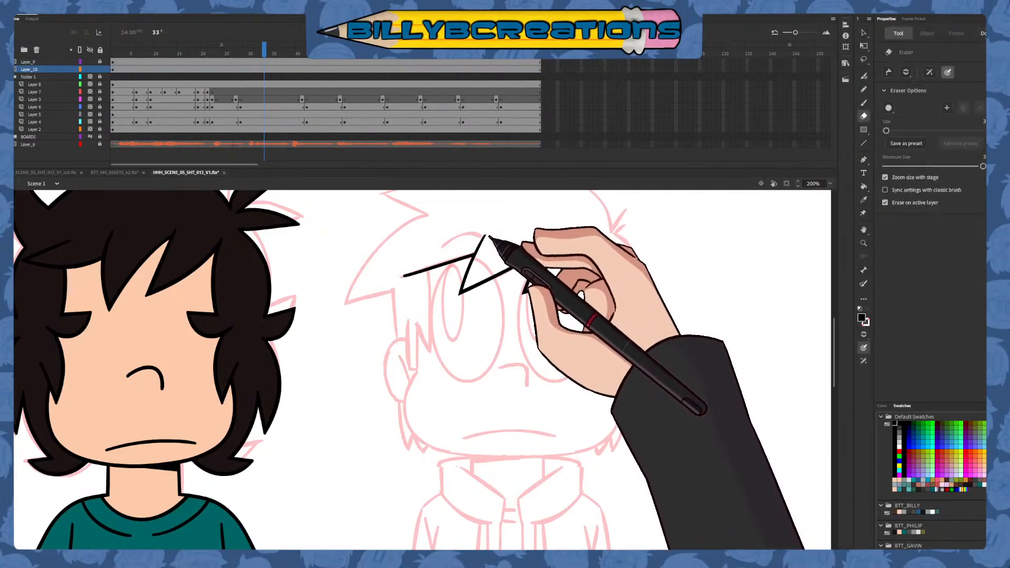
key("v")
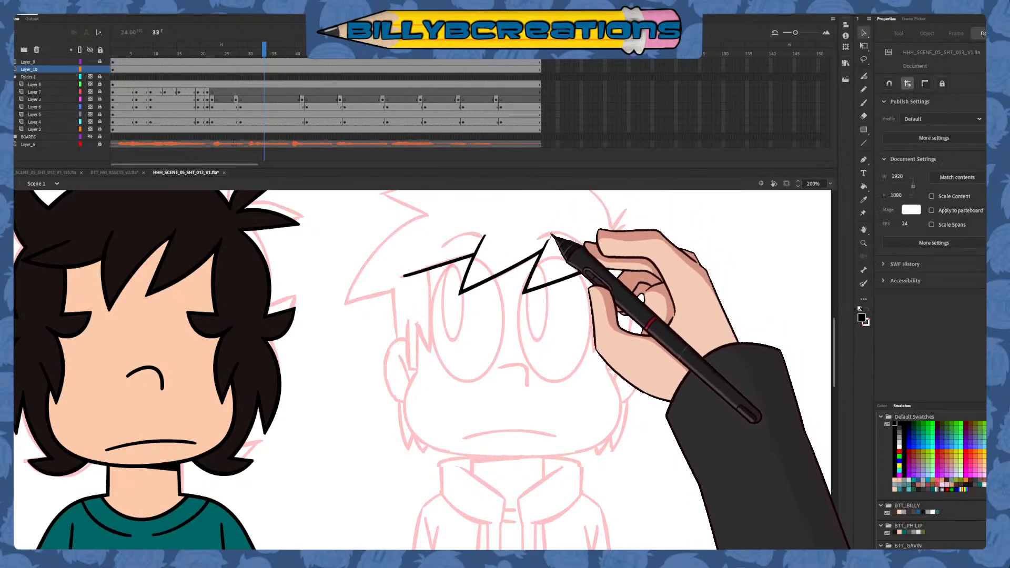
key("e")
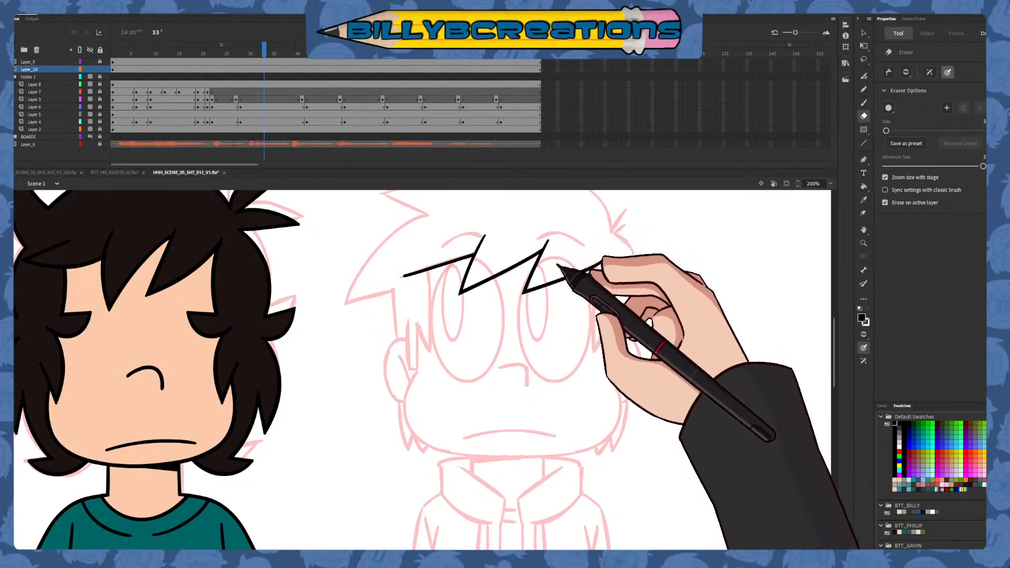
key("v")
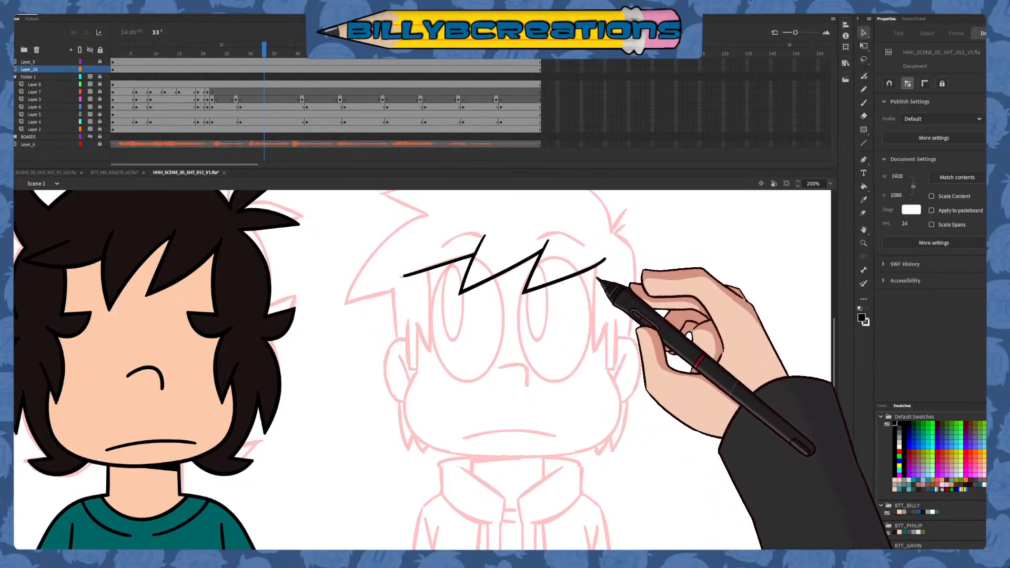
key("b")
mouse_move(663, 345)
left_mouse_down()
mouse_move(658, 319)
mouse_move(638, 320)
left_mouse_up()
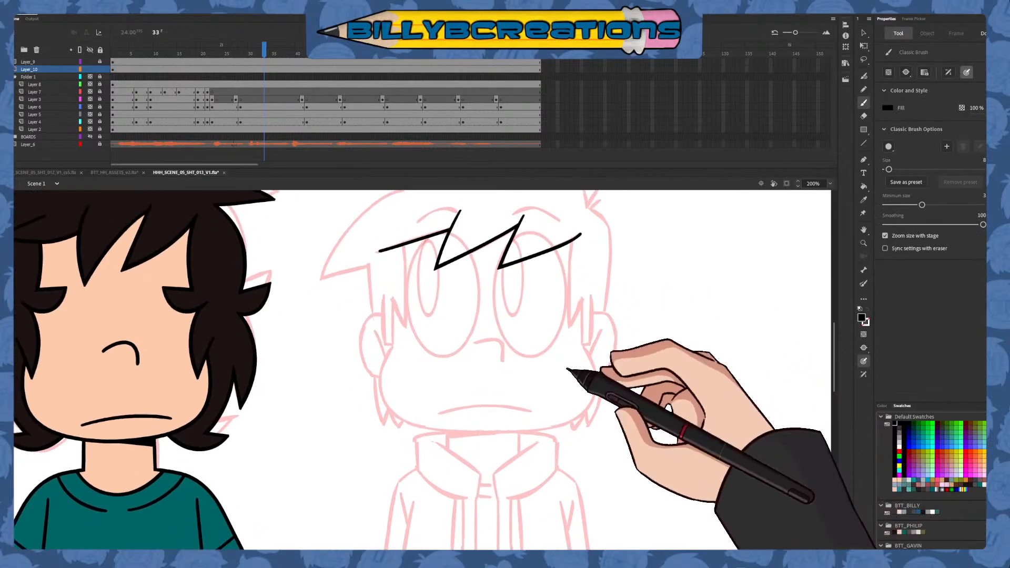
left_click_drag(592, 294, 569, 424)
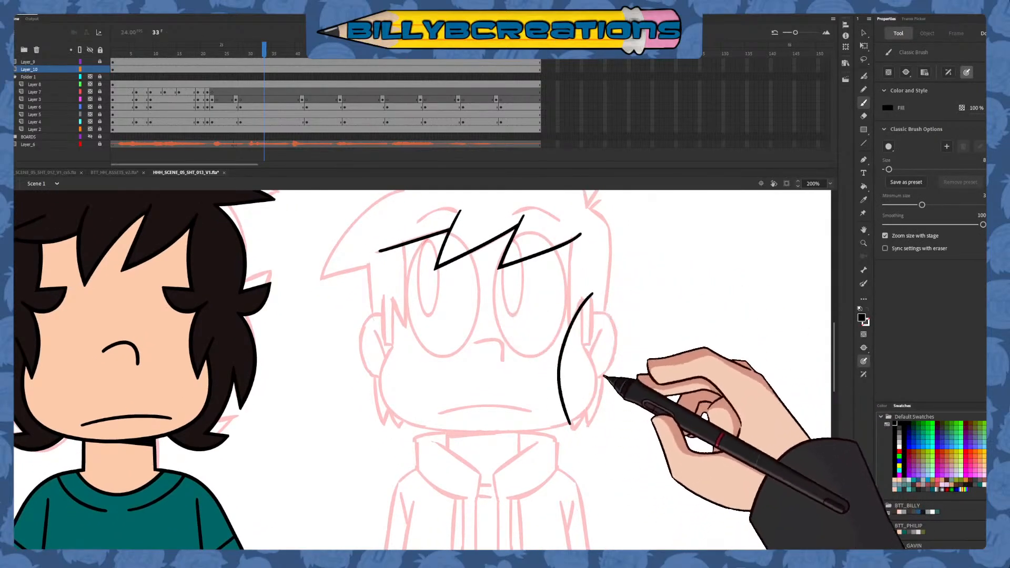
left_click_drag(597, 336, 667, 381)
key("ctrl+z")
key("ctrl+z")
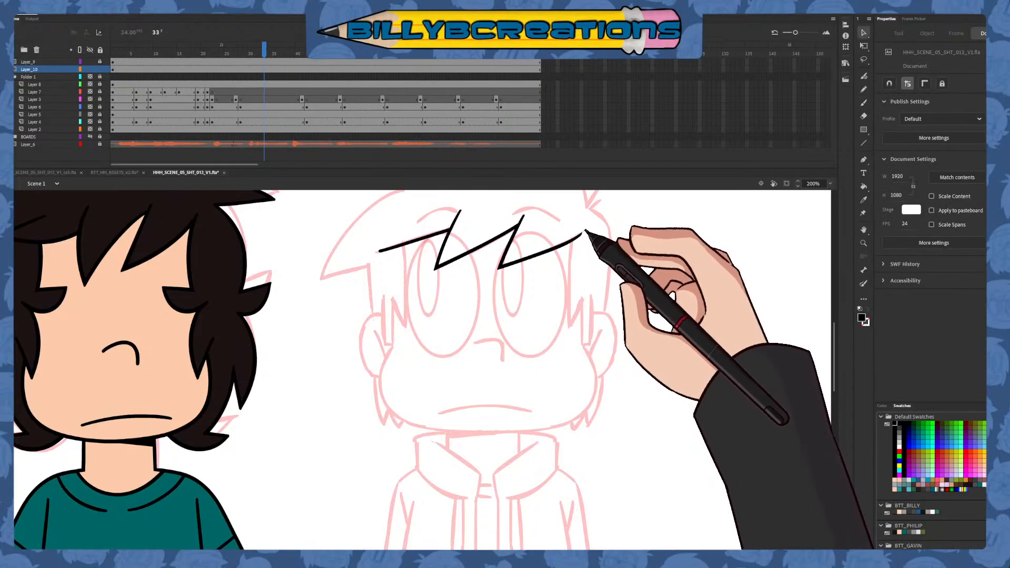
key("e")
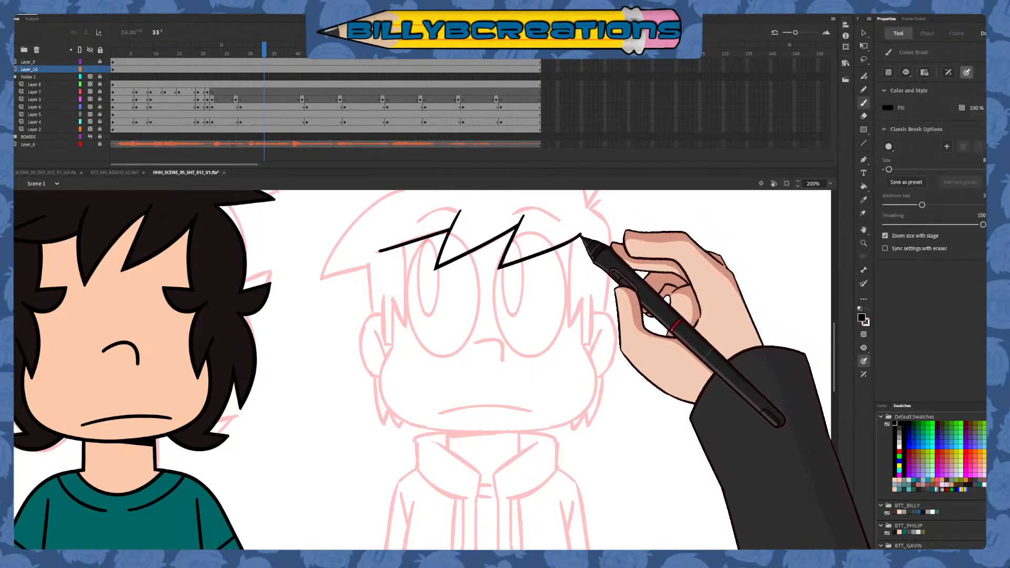
Touch up the two outer ends of the black fringe line on Layer_10 with the brush and eraser
key("v")
key("e")
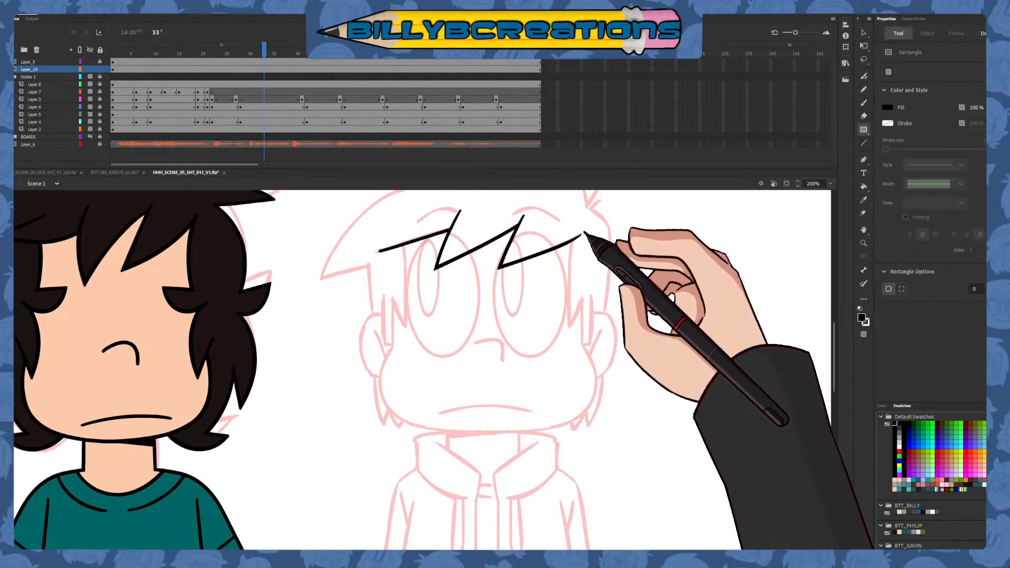
key("b")
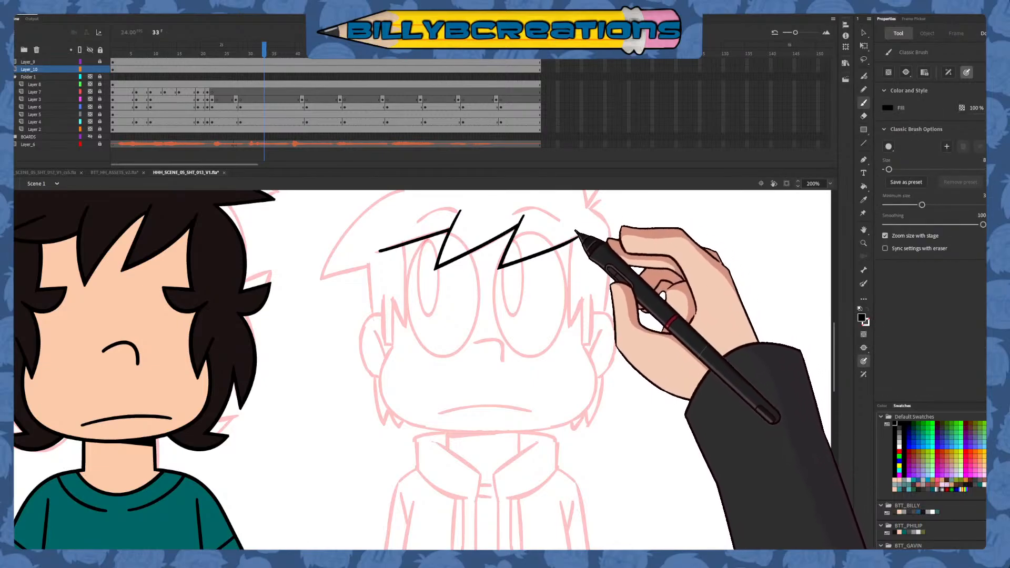
key("e")
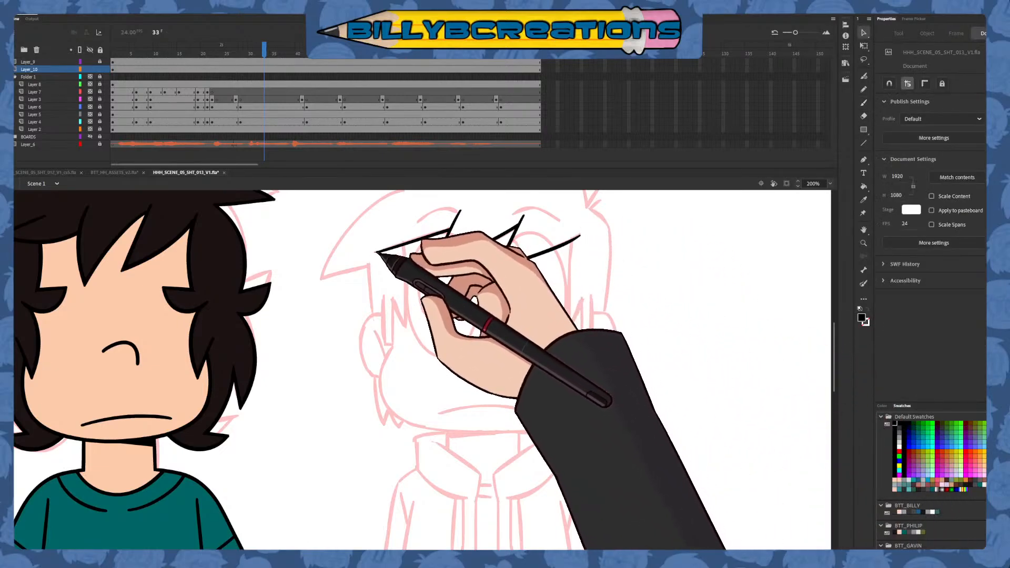
key("b")
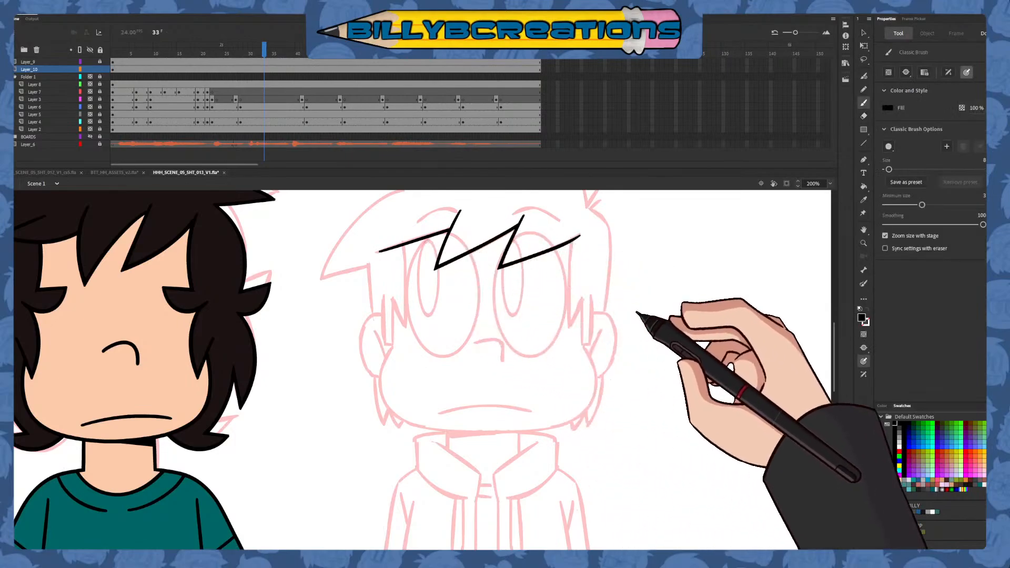
Set the brush fill to blue and draw the inner curve of the hair lock from the fringe's right end down past the eye
left_click(908, 447)
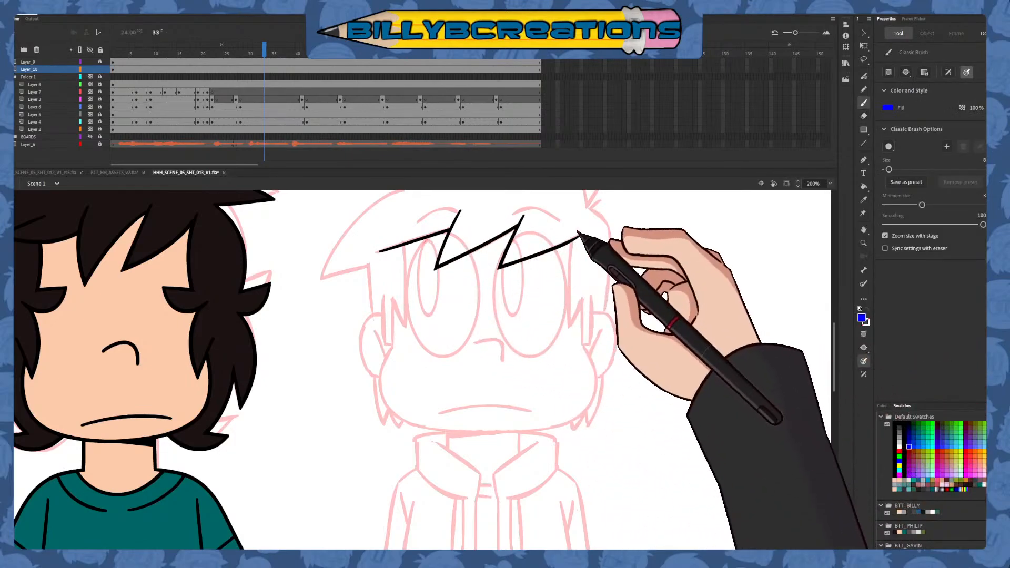
left_click_drag(581, 222, 571, 328)
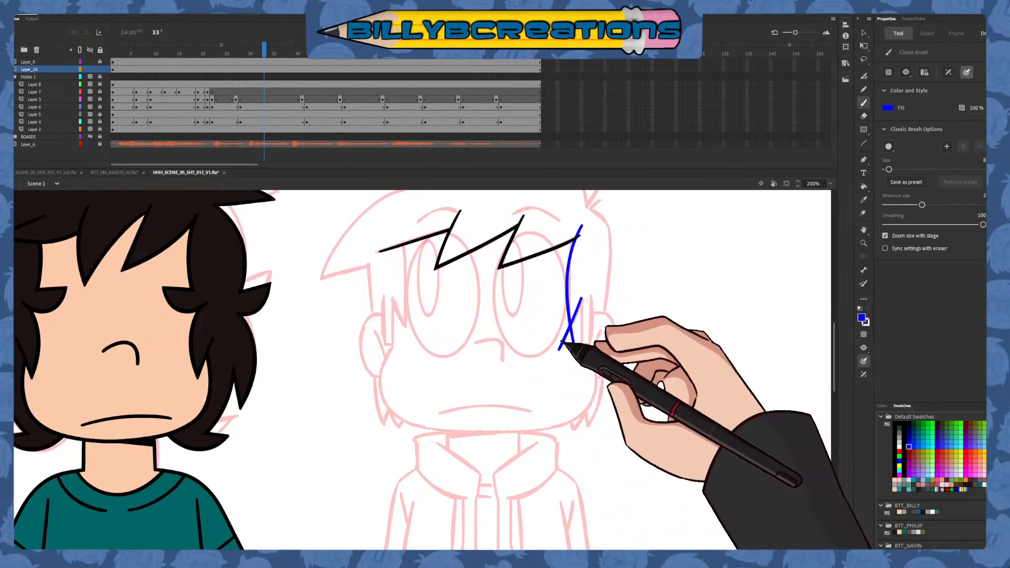
Try drawing the diagonal stroke crossing the blue lock's lower end, including with a lower minimum brush size
left_click_drag(584, 292, 553, 357)
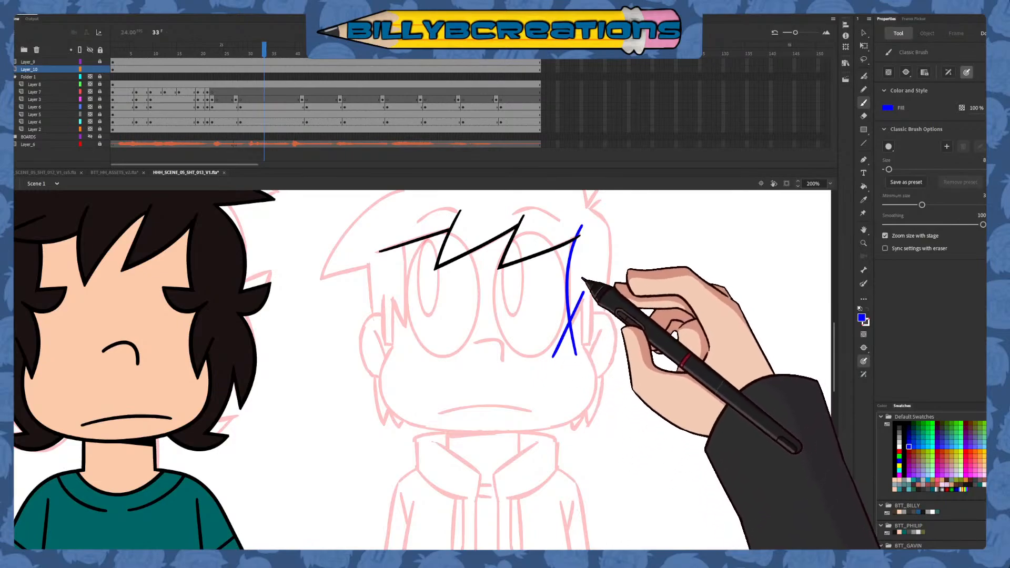
key("ctrl+z")
left_click_drag(921, 205, 910, 205)
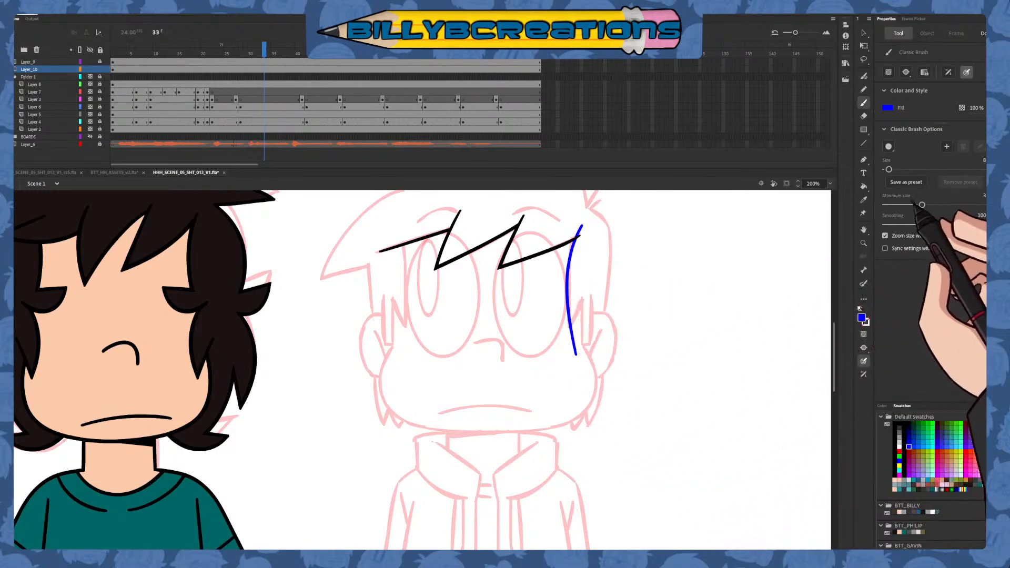
left_click_drag(582, 298, 549, 366)
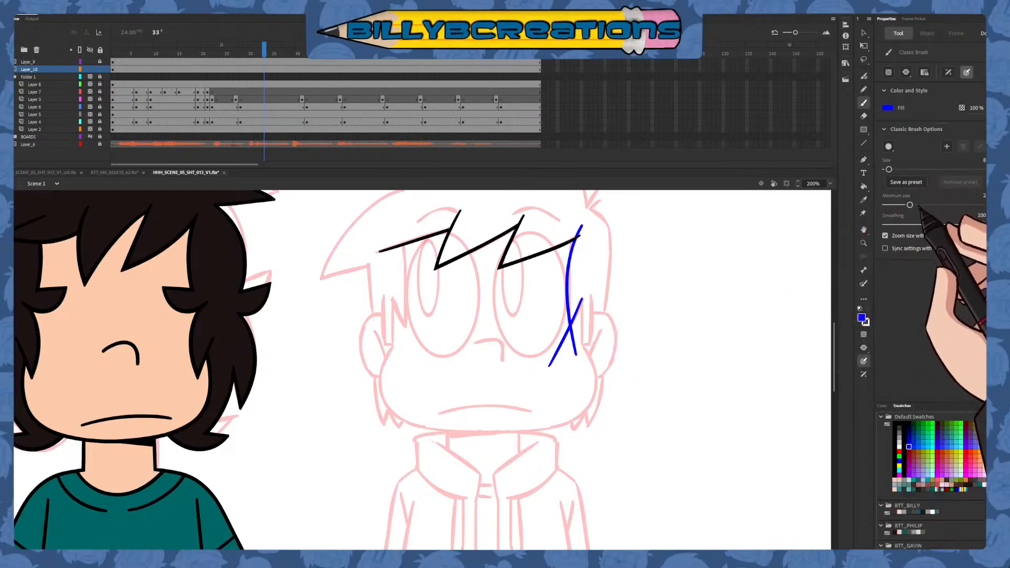
left_click_drag(909, 205, 921, 205)
key("ctrl+z")
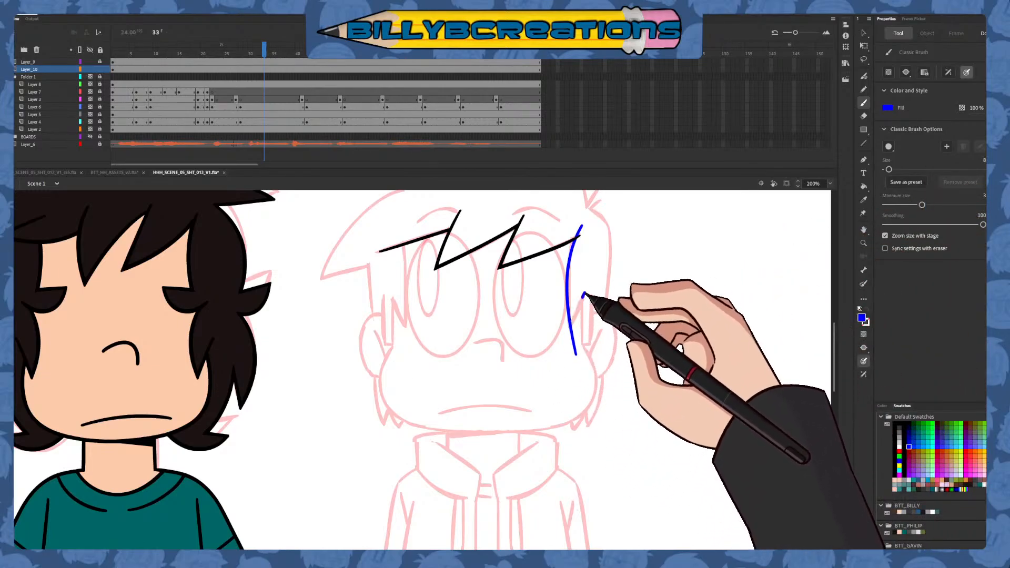
Draw the blue lock's diagonal return stroke and remove the ends overshooting its point and the fringe
key("n")
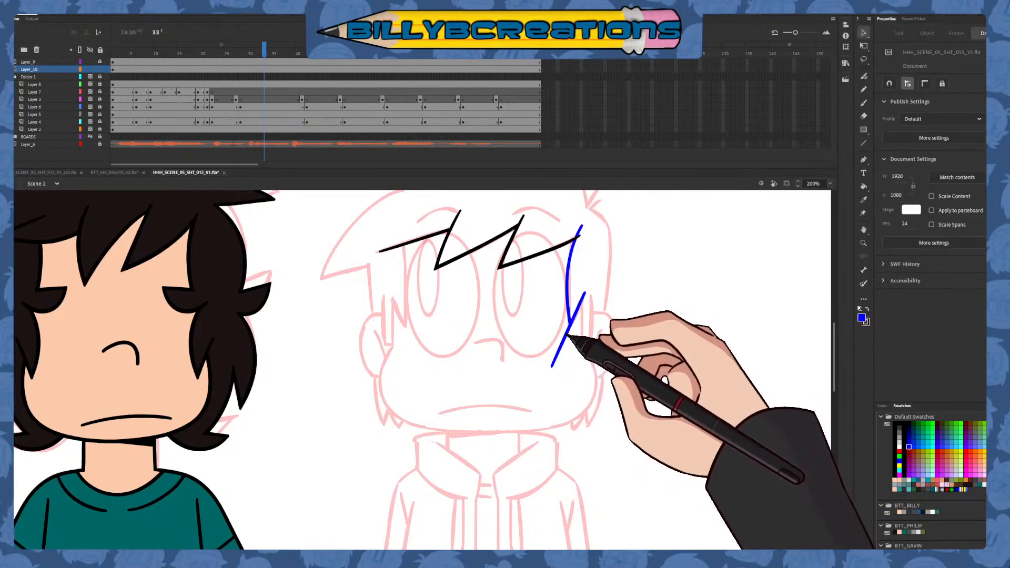
key("ctrl+z")
key("e")
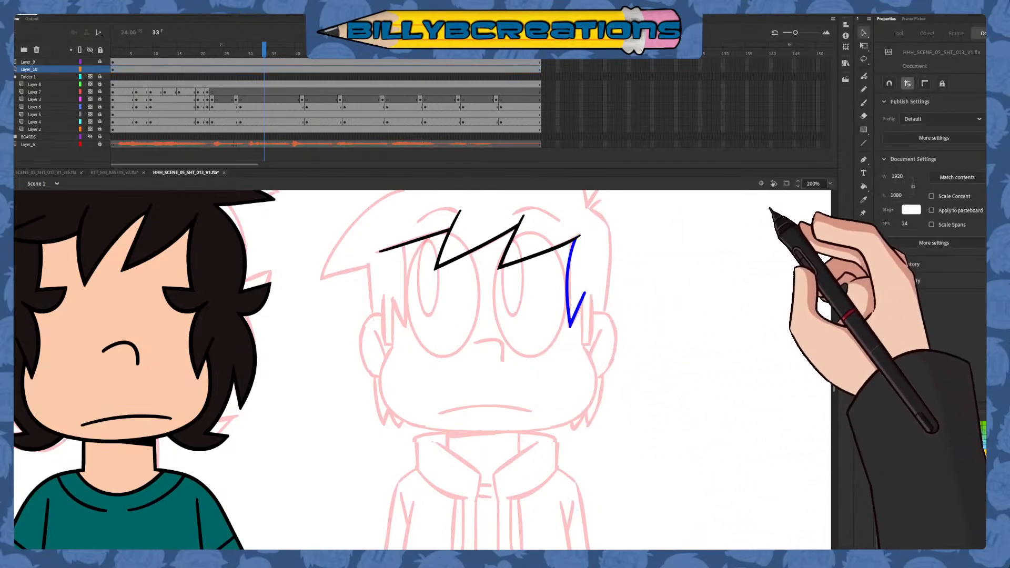
Draw the blue sideburn beside the lock with two vertical sides and a flat base, and delete the overshooting stroke ends
left_click(863, 103)
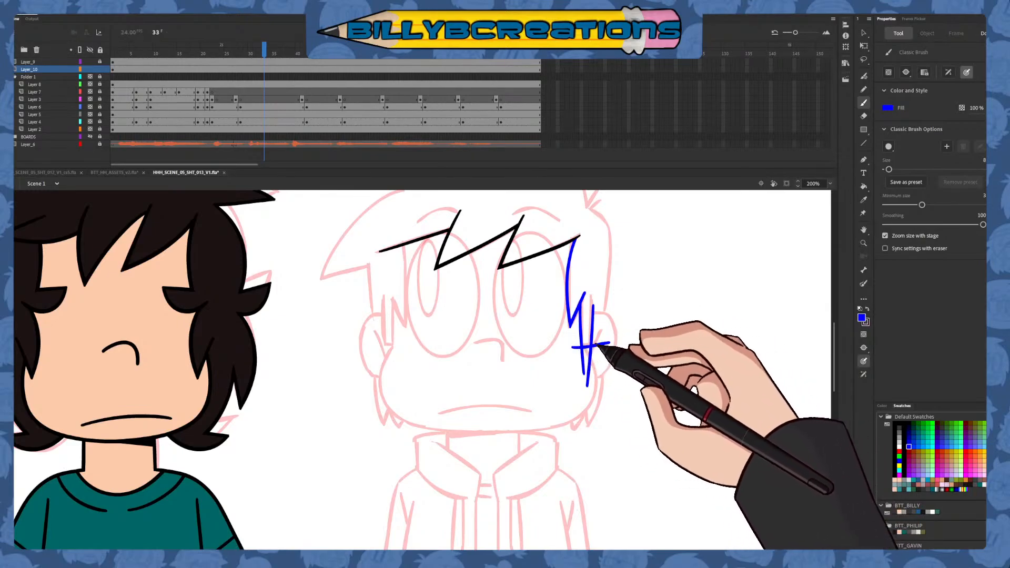
key("v")
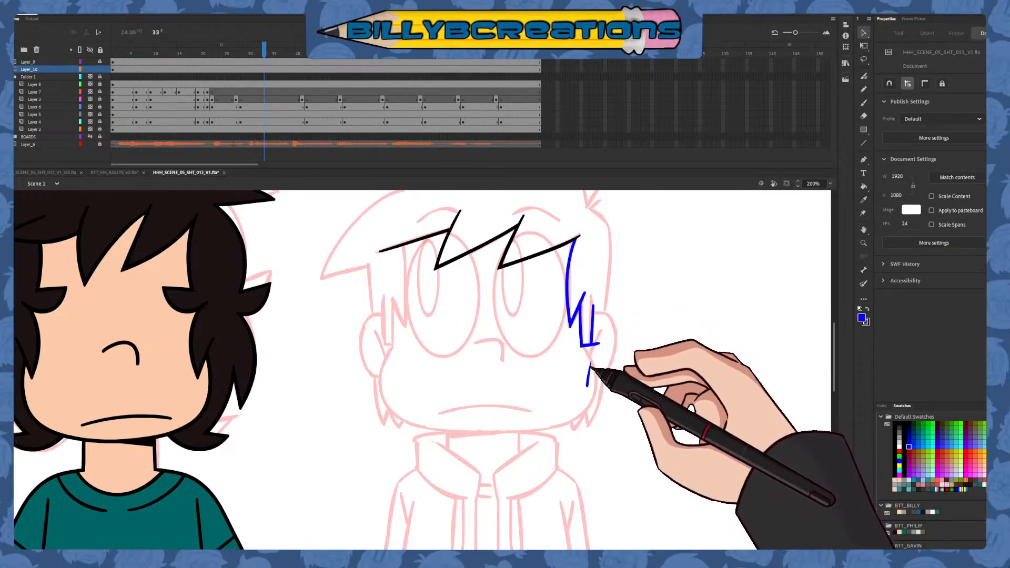
key("e")
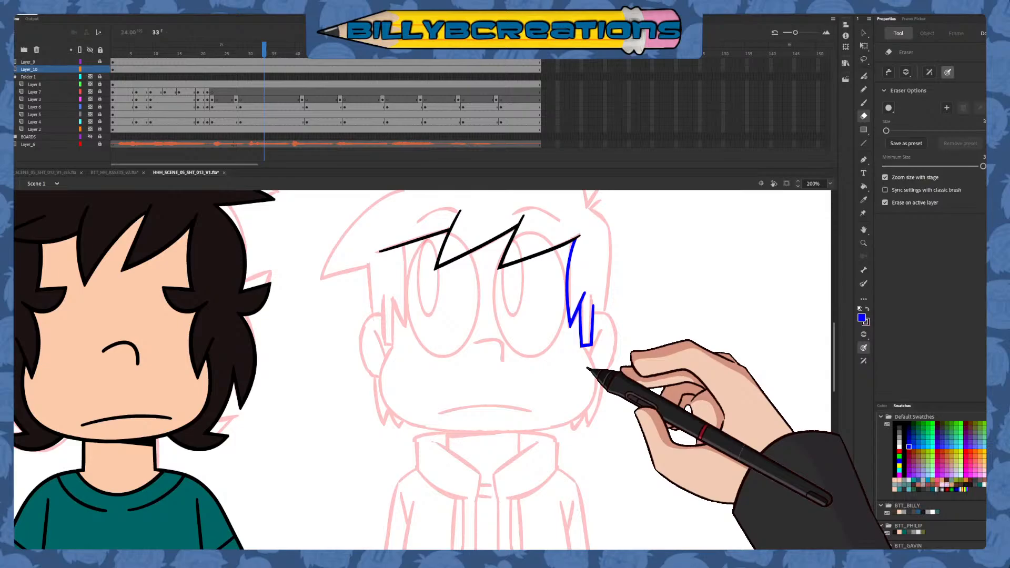
key("b")
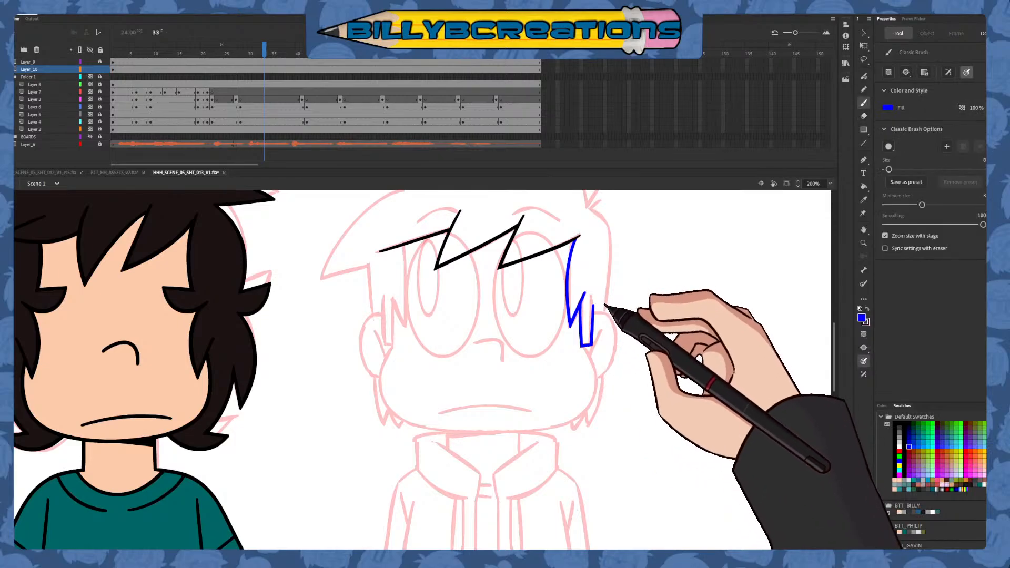
Duplicate the blue lock and sideburn, flip the copy horizontally, place it on the opposite side of the face, and clean up where it meets the fringe
left_click(863, 32)
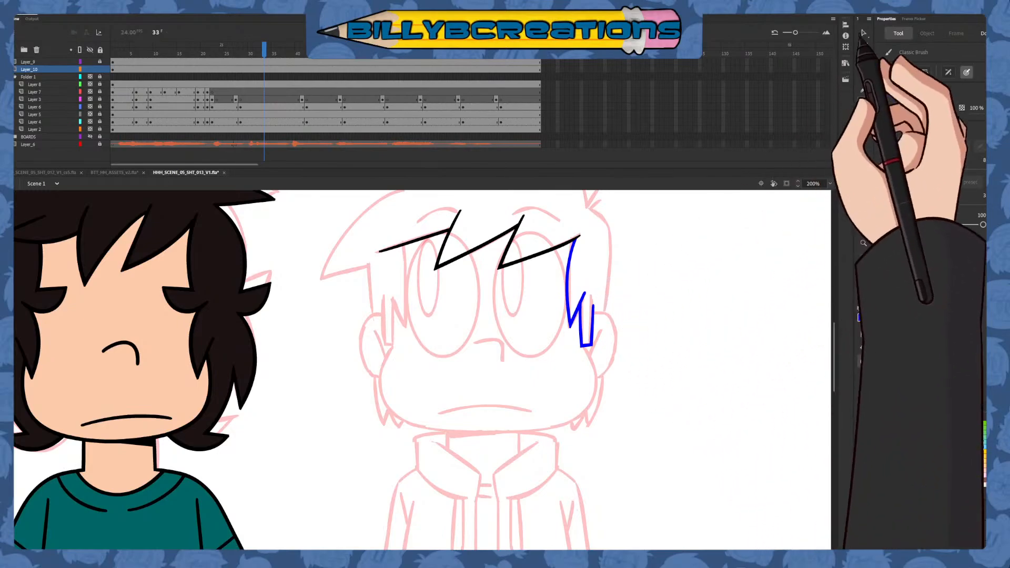
left_click(585, 297)
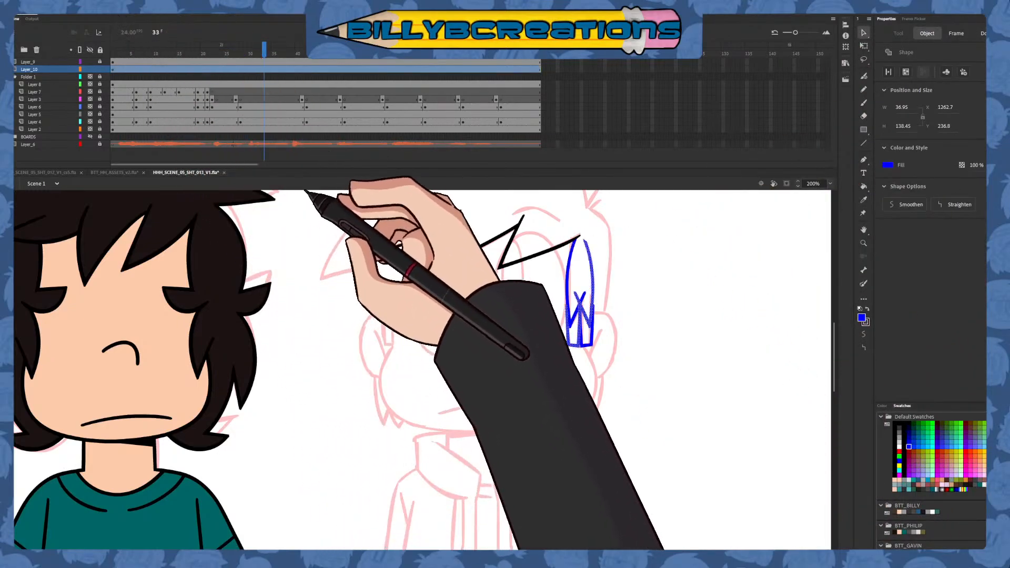
left_click_drag(582, 330, 398, 331)
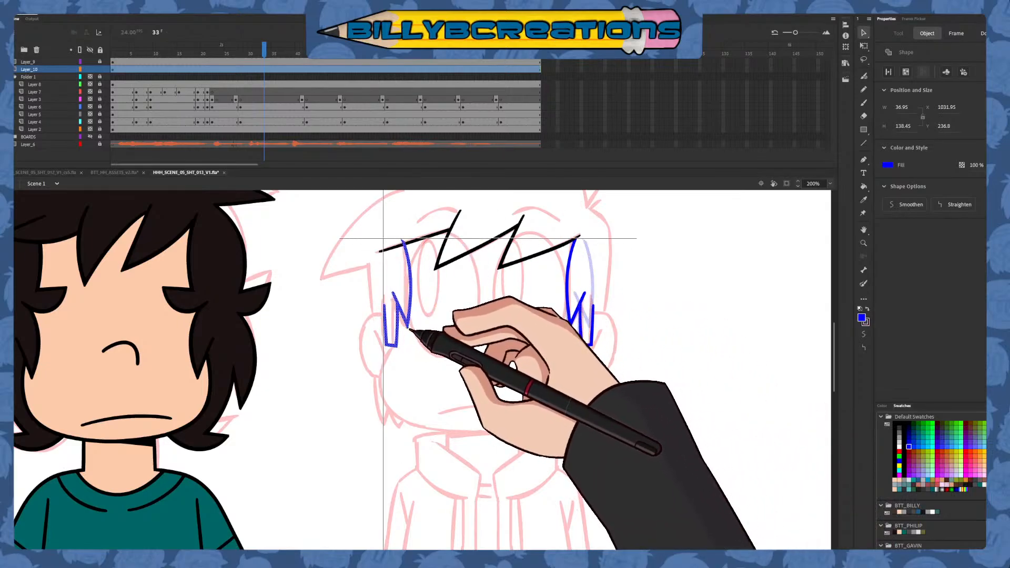
left_click(476, 436)
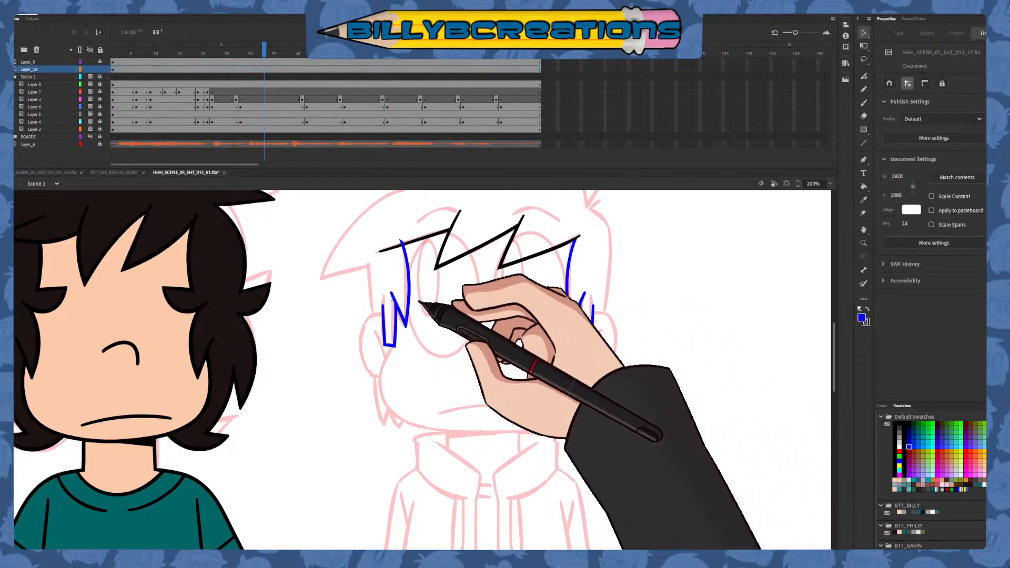
mouse_move(401, 242)
left_mouse_down()
mouse_move(378, 253)
mouse_move(405, 244)
left_mouse_up()
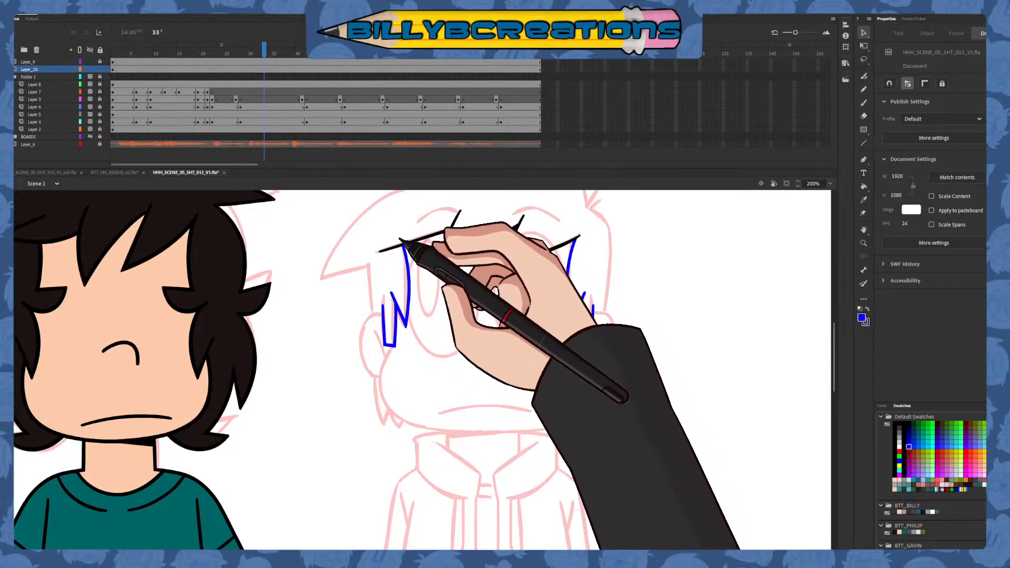
Recolor the fringe and both side locks black, then set the Classic Brush fill back to blue
double_click(402, 245)
left_click(895, 423)
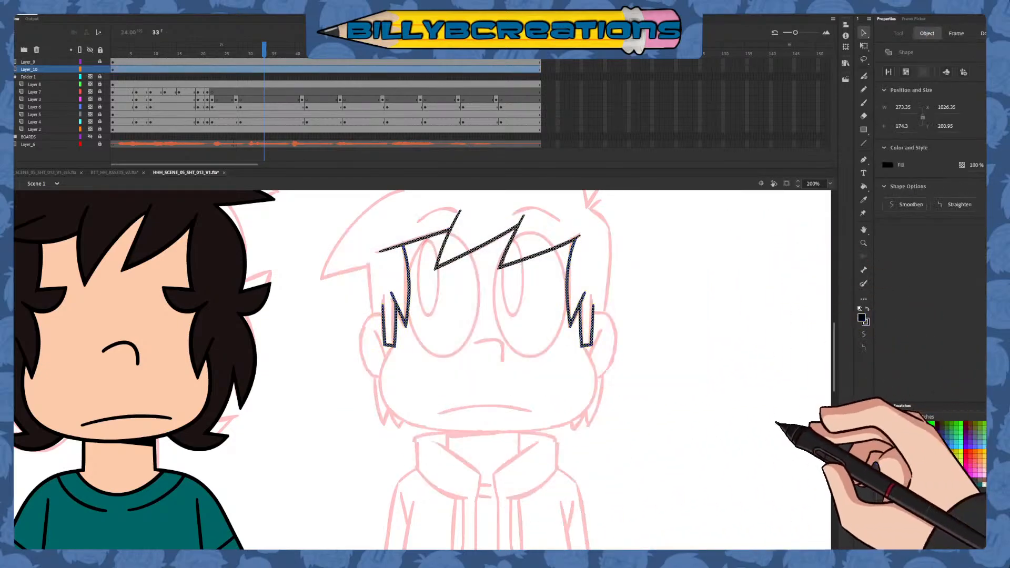
left_click(774, 424)
left_click(863, 102)
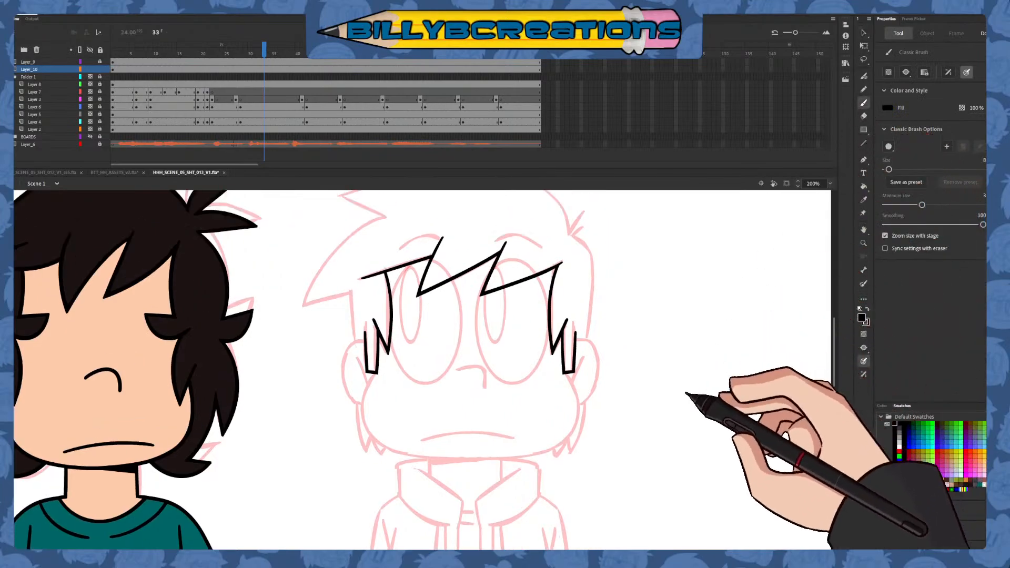
left_click(908, 446)
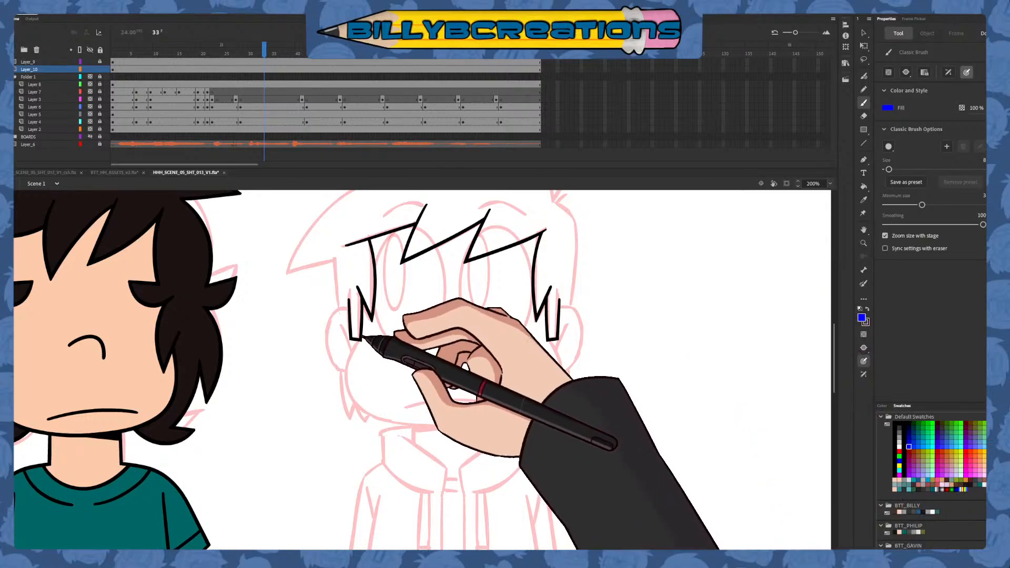
Try freehand blue jawline strokes from the left sideburn around the chin, following the pink sketch
mouse_move(359, 340)
left_mouse_down()
mouse_move(351, 369)
mouse_move(359, 401)
left_mouse_up()
key("ctrl+z")
mouse_move(359, 339)
left_mouse_down()
mouse_move(352, 359)
mouse_move(358, 405)
mouse_move(400, 427)
mouse_move(350, 379)
mouse_move(382, 414)
mouse_move(428, 426)
mouse_move(500, 425)
mouse_move(551, 399)
mouse_move(557, 339)
left_mouse_up()
key("ctrl+z")
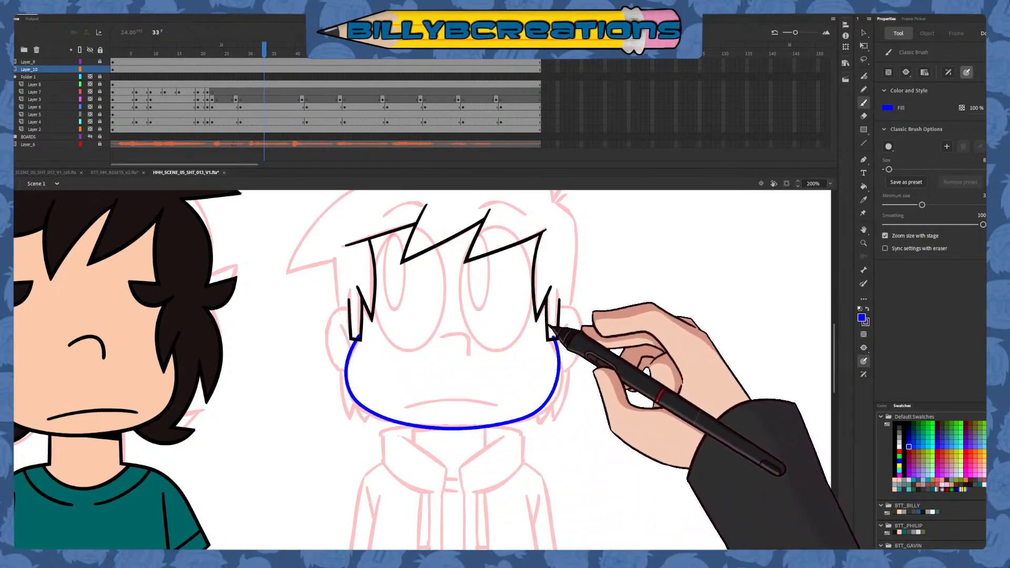
key("ctrl+z")
mouse_move(360, 338)
left_mouse_down()
mouse_move(348, 371)
mouse_move(358, 403)
mouse_move(425, 426)
mouse_move(485, 425)
mouse_move(546, 404)
mouse_move(560, 363)
mouse_move(550, 333)
left_mouse_up()
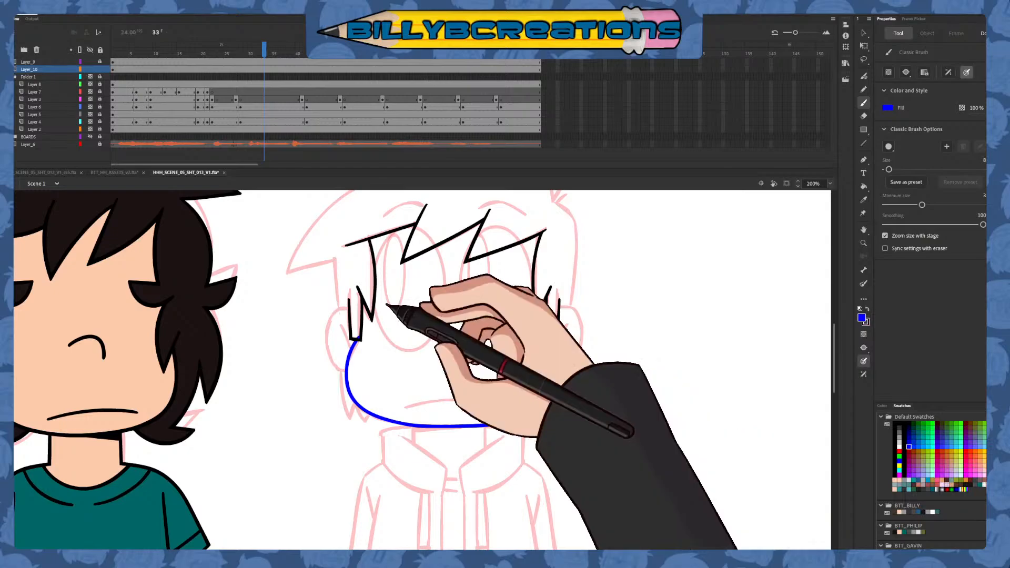
key("ctrl+z")
mouse_move(354, 338)
left_mouse_down()
mouse_move(350, 362)
mouse_move(361, 402)
mouse_move(397, 420)
mouse_move(466, 418)
left_mouse_up()
key("ctrl+z")
mouse_move(365, 334)
left_mouse_down()
mouse_move(356, 393)
mouse_move(382, 414)
mouse_move(503, 421)
left_mouse_up()
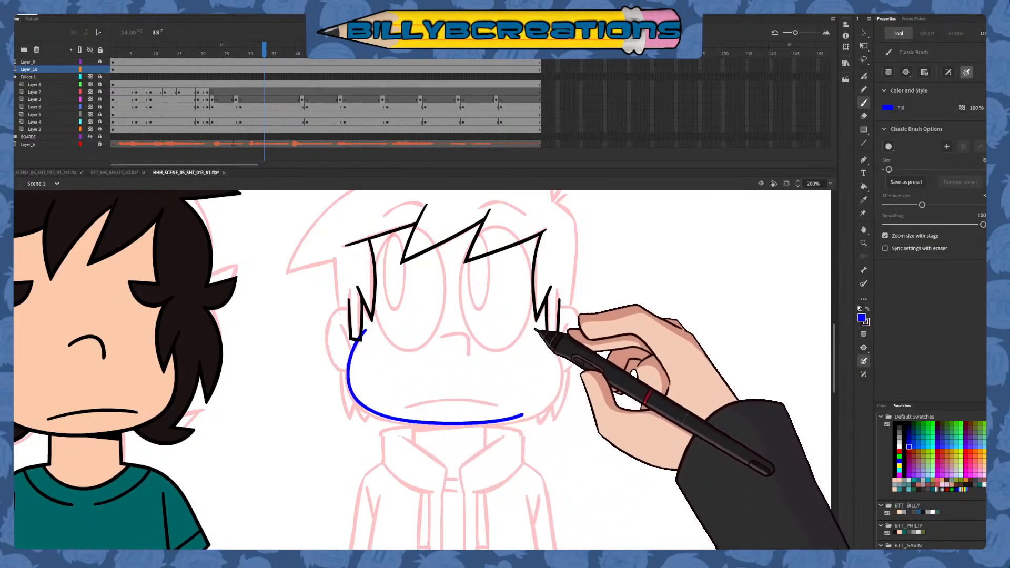
key("ctrl+z")
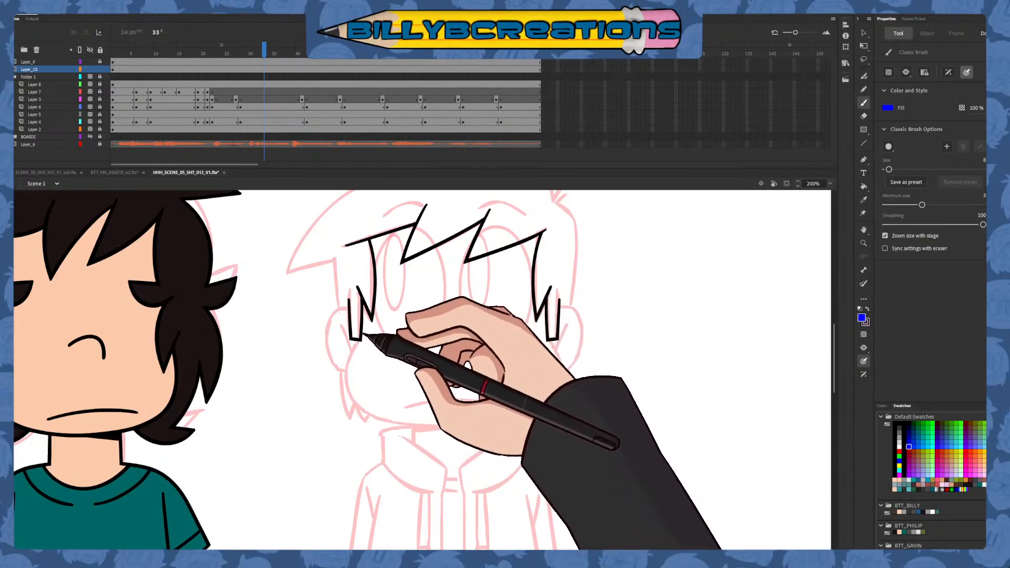
mouse_move(365, 333)
left_mouse_down()
mouse_move(352, 389)
mouse_move(364, 407)
left_mouse_up()
mouse_move(422, 423)
left_mouse_down()
mouse_move(536, 412)
mouse_move(563, 362)
mouse_move(554, 344)
left_mouse_up()
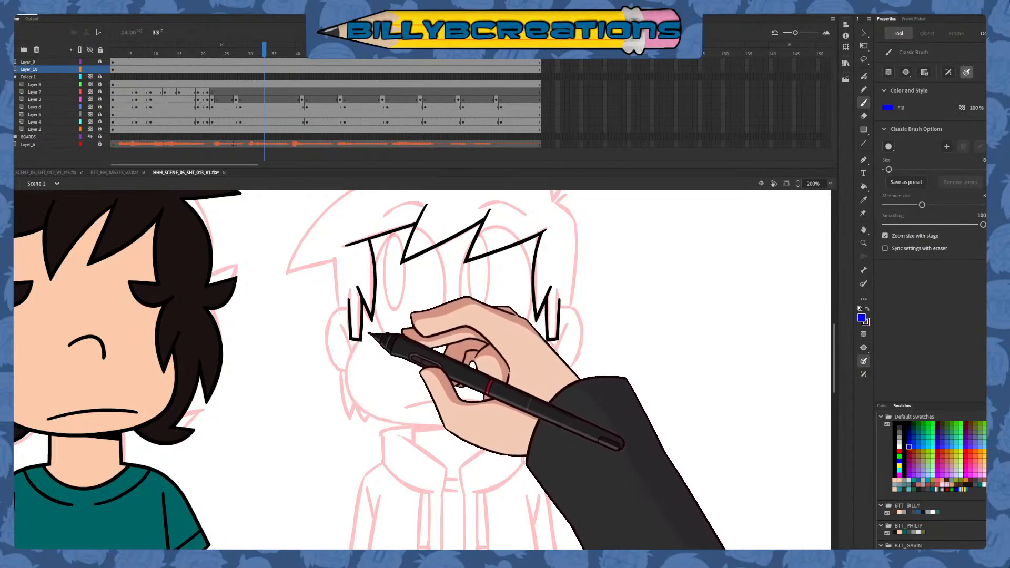
mouse_move(398, 421)
left_mouse_down()
mouse_move(479, 428)
mouse_move(540, 411)
mouse_move(558, 387)
mouse_move(549, 328)
left_mouse_up()
key("ctrl+z")
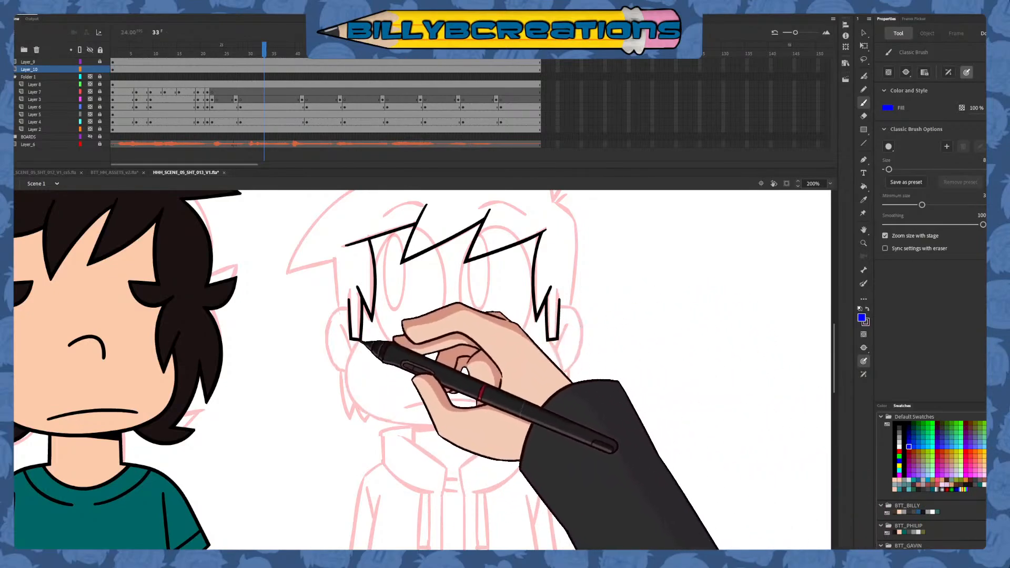
mouse_move(364, 330)
left_mouse_down()
mouse_move(353, 388)
mouse_move(375, 411)
mouse_move(481, 428)
left_mouse_up()
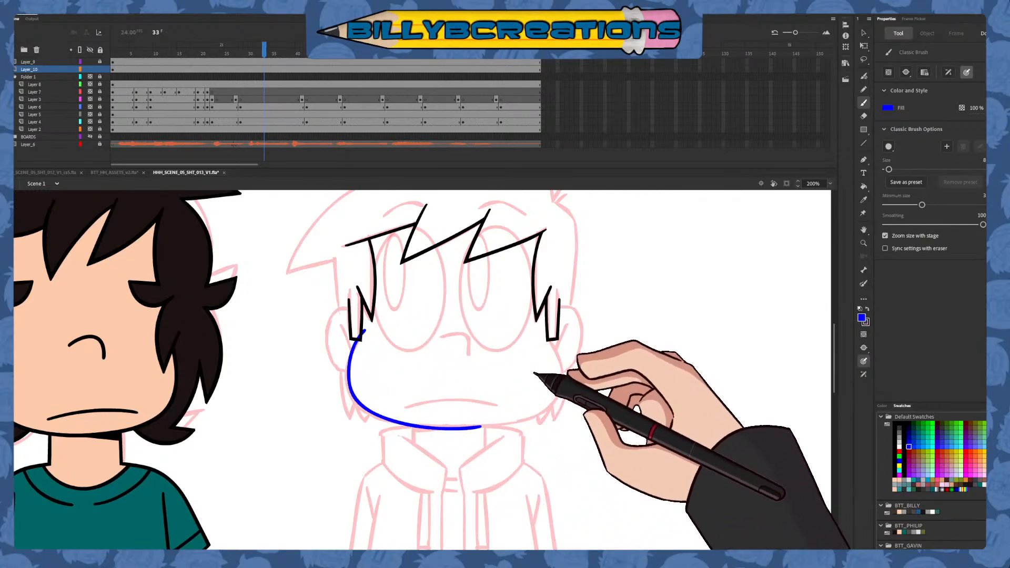
key("ctrl+z")
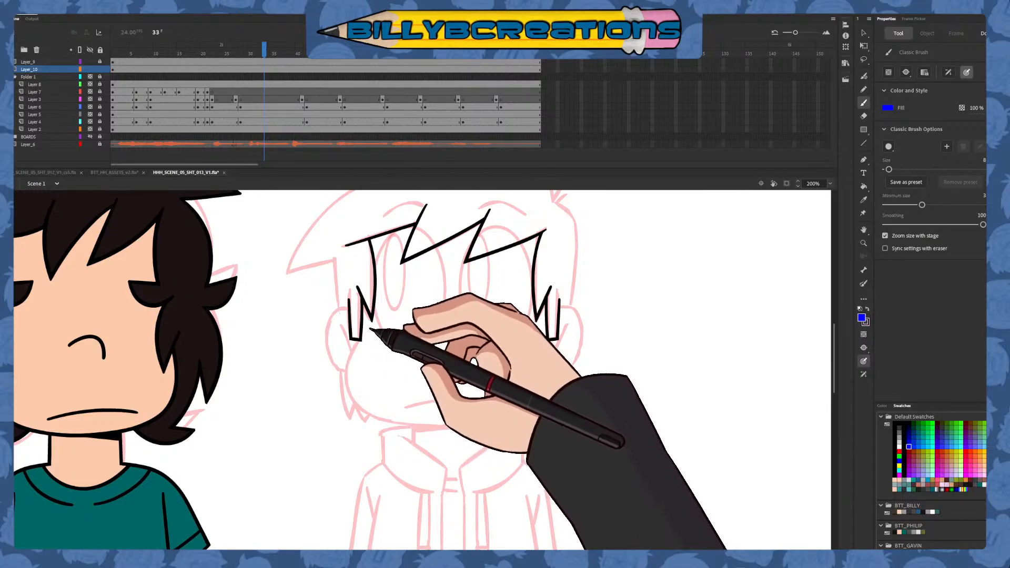
mouse_move(367, 332)
left_mouse_down()
mouse_move(351, 382)
mouse_move(360, 406)
left_mouse_up()
key("ctrl+z")
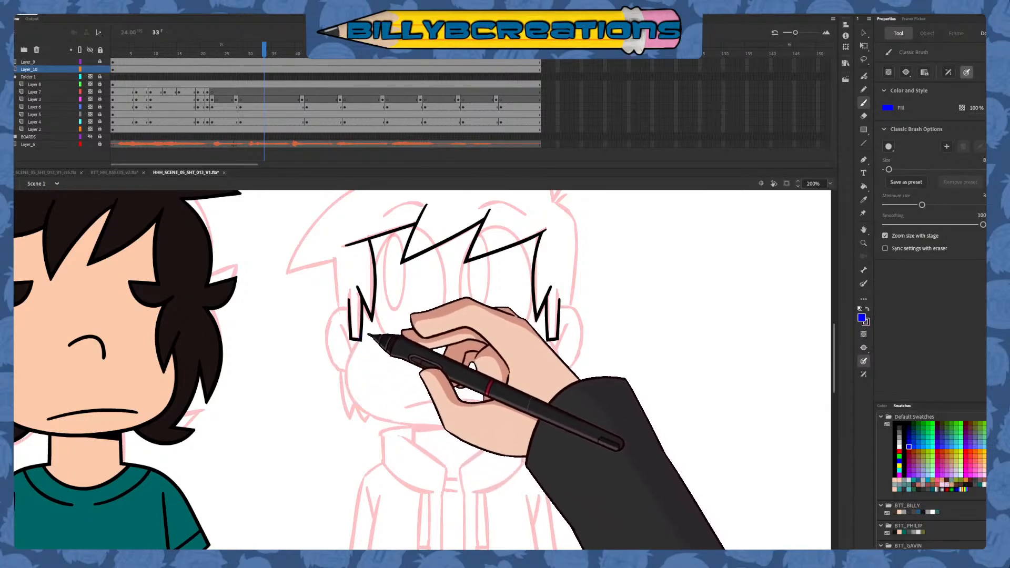
mouse_move(365, 333)
left_mouse_down()
mouse_move(348, 374)
mouse_move(360, 407)
mouse_move(444, 428)
left_mouse_up()
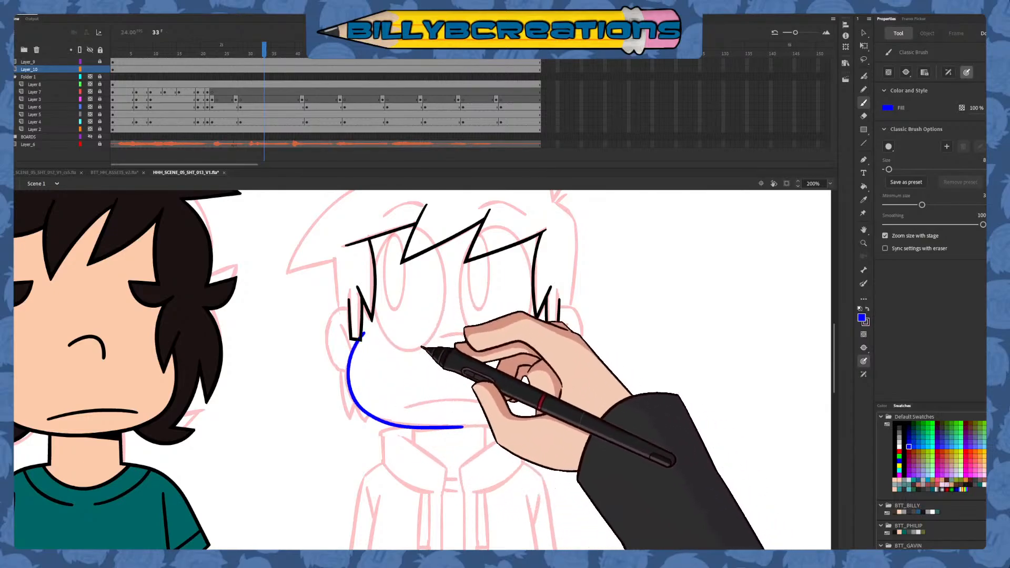
key("ctrl+z")
mouse_move(365, 332)
left_mouse_down()
mouse_move(348, 379)
mouse_move(383, 420)
mouse_move(481, 421)
mouse_move(550, 365)
left_mouse_up()
key("ctrl+z")
Draw the jawline as one smooth blue stroke from the left sideburn around the chin to the right sideburn
mouse_move(365, 333)
left_mouse_down()
mouse_move(371, 409)
mouse_move(413, 425)
mouse_move(499, 427)
mouse_move(535, 417)
mouse_move(553, 396)
mouse_move(547, 310)
left_mouse_up()
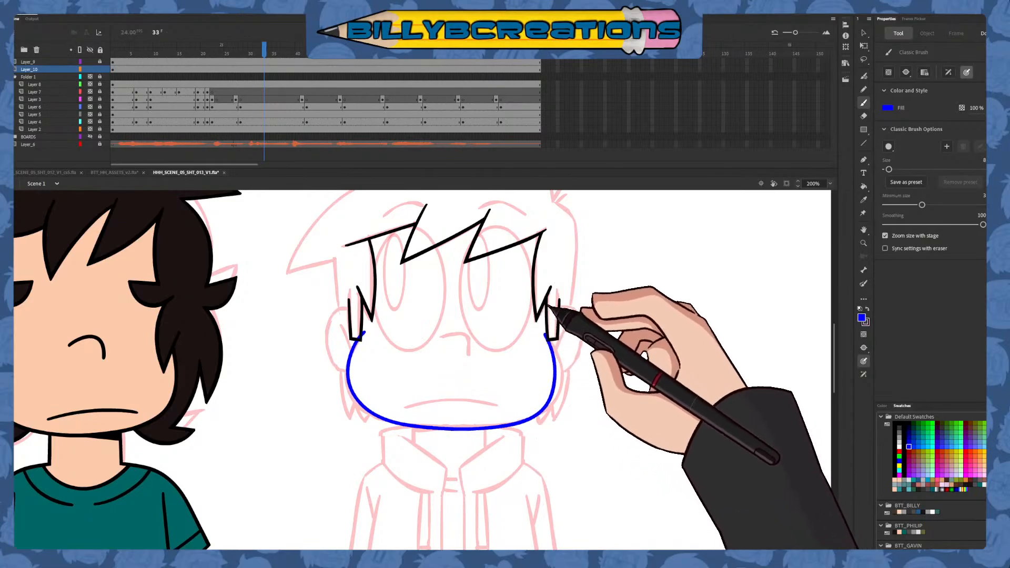
Undo the current jawline and try redrawing it in blue from the left sideburn around the chin to the right sideburn
key("ctrl+z")
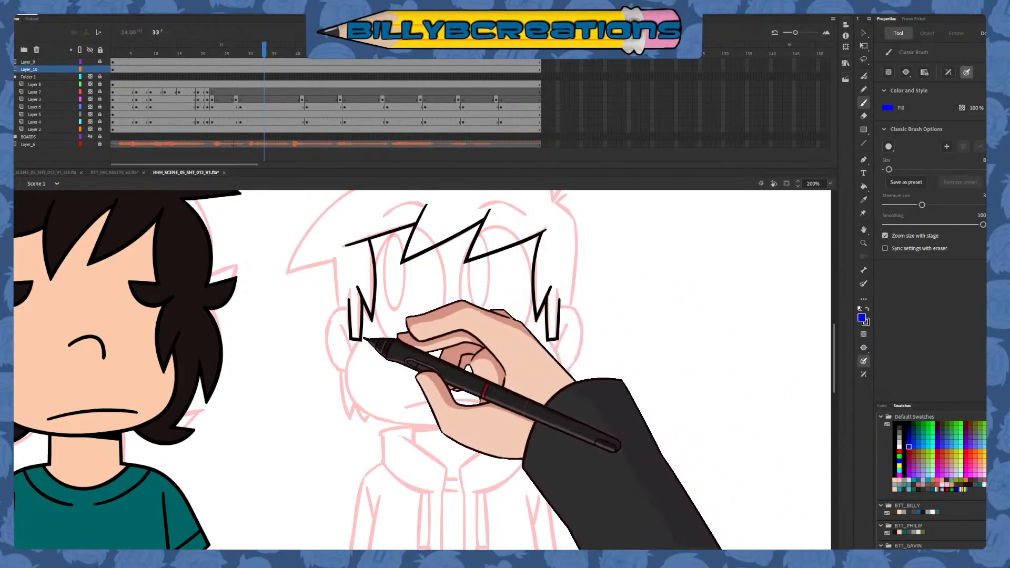
mouse_move(361, 336)
left_mouse_down()
mouse_move(359, 398)
mouse_move(398, 421)
mouse_move(490, 429)
mouse_move(552, 404)
mouse_move(565, 373)
mouse_move(550, 332)
left_mouse_up()
key("ctrl+z")
key("ctrl+z")
key("ctrl+z")
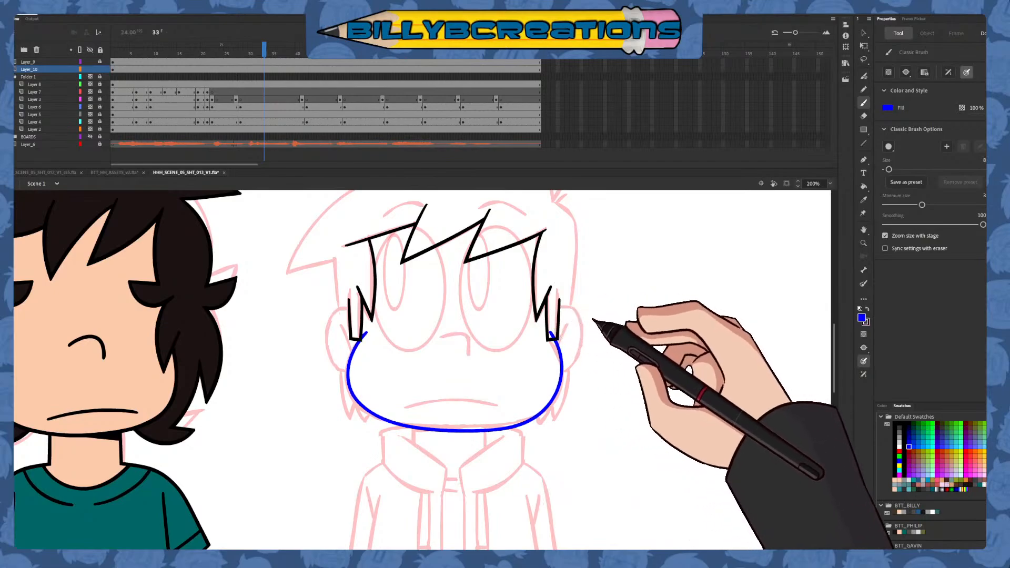
key("ctrl+z")
mouse_move(366, 330)
left_mouse_down()
mouse_move(354, 343)
mouse_move(363, 410)
left_mouse_up()
key("ctrl+z")
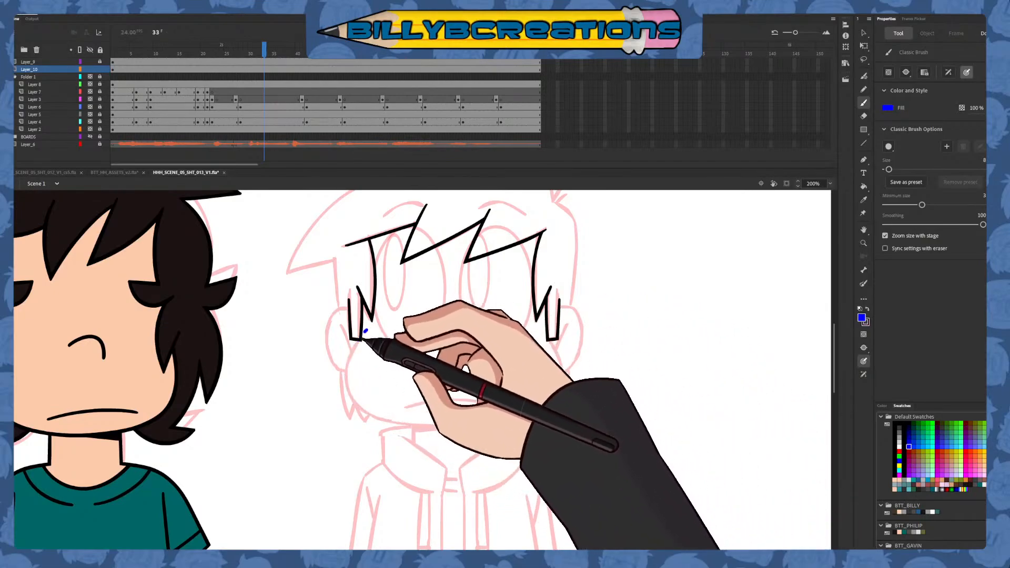
Try blue strokes for only the left half of the jawline, from the left sideburn to the middle of the chin
mouse_move(365, 330)
left_mouse_down()
mouse_move(359, 396)
mouse_move(455, 427)
left_mouse_up()
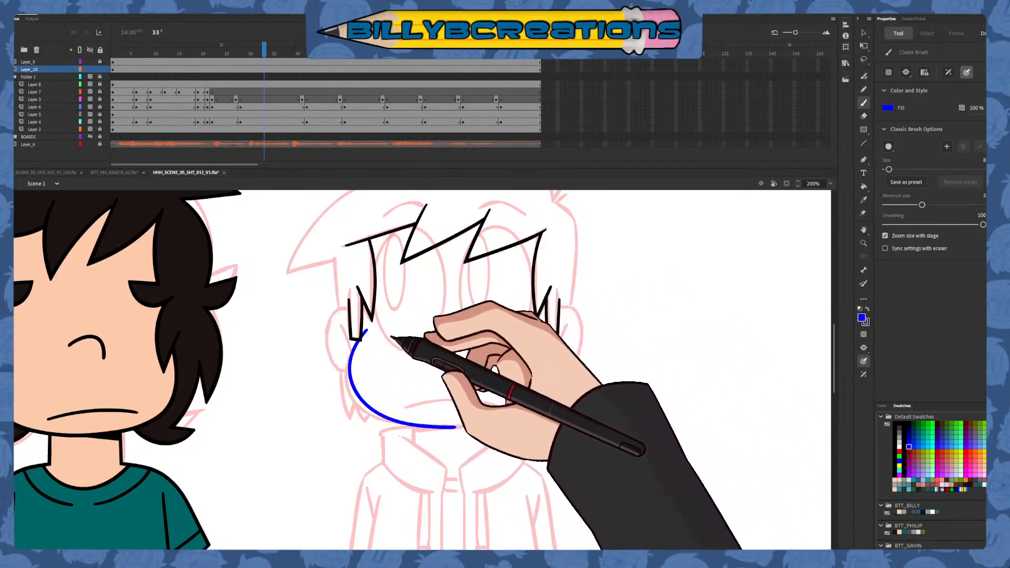
key("ctrl+z")
left_click_drag(366, 330, 450, 422)
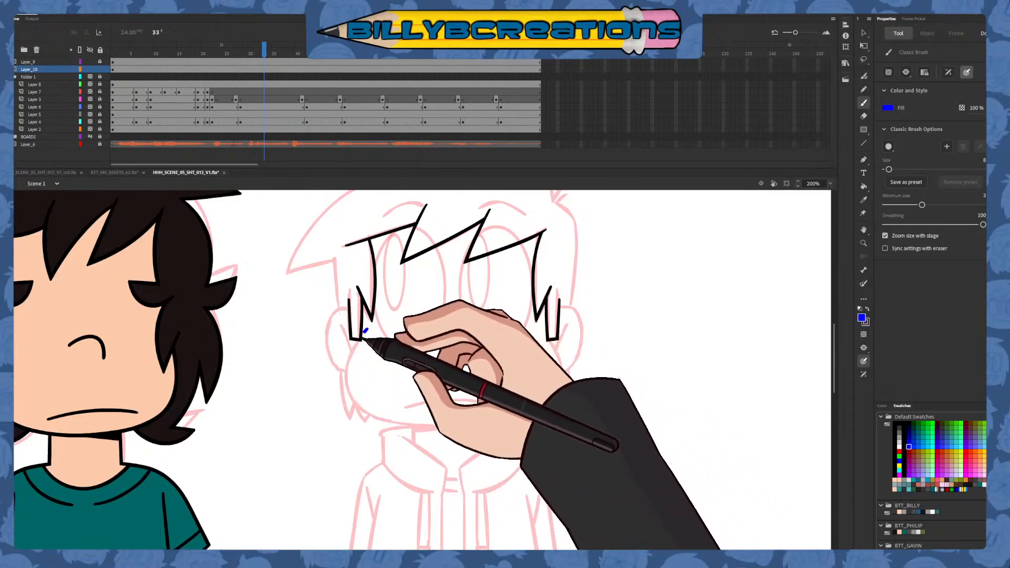
mouse_move(366, 330)
left_mouse_down()
mouse_move(377, 411)
mouse_move(472, 427)
left_mouse_up()
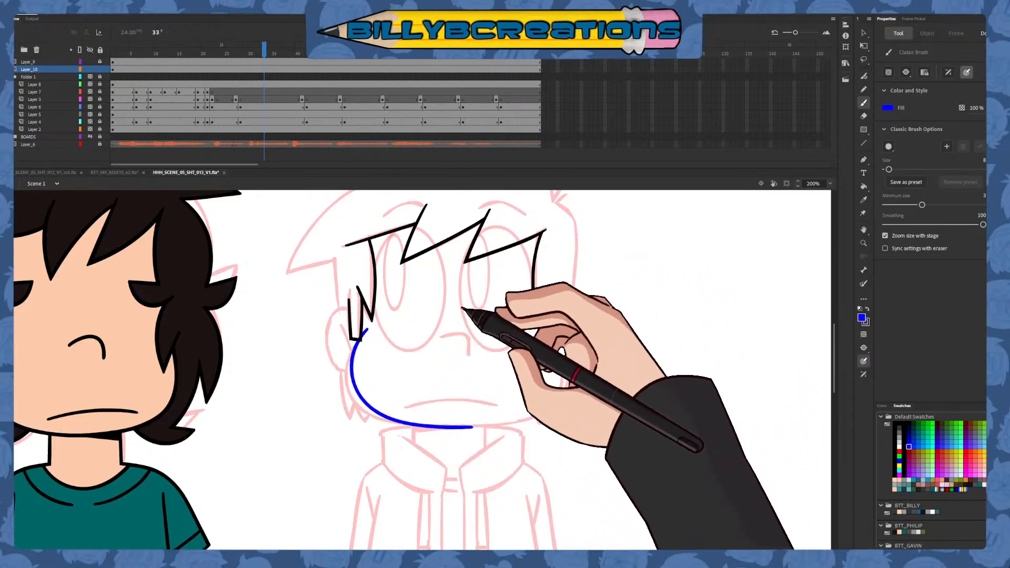
key("ctrl+z")
mouse_move(365, 330)
left_mouse_down()
mouse_move(351, 357)
mouse_move(364, 408)
mouse_move(429, 427)
left_mouse_up()
key("ctrl+z")
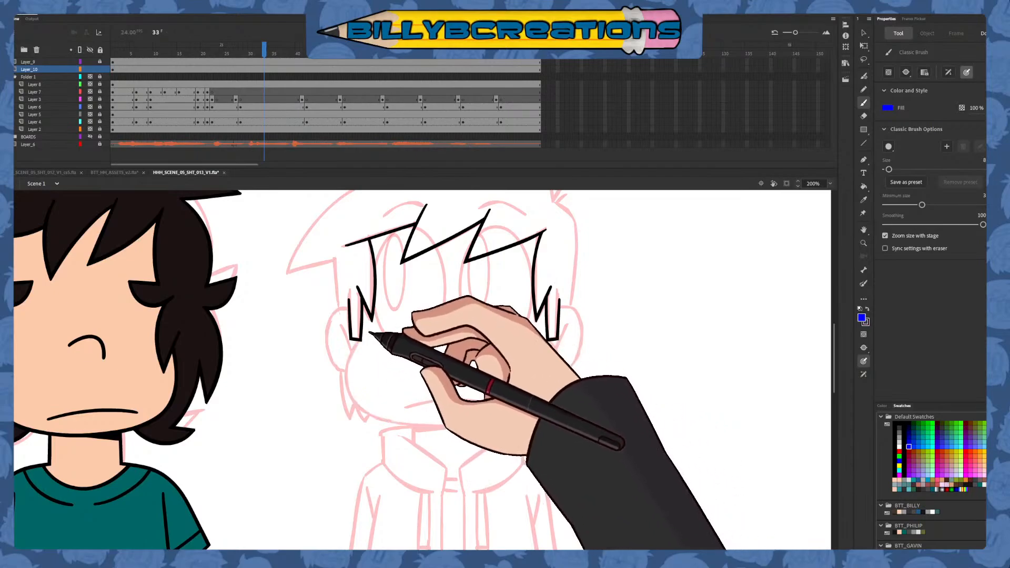
mouse_move(365, 331)
left_mouse_down()
mouse_move(350, 363)
mouse_move(358, 403)
left_mouse_up()
key("ctrl+z")
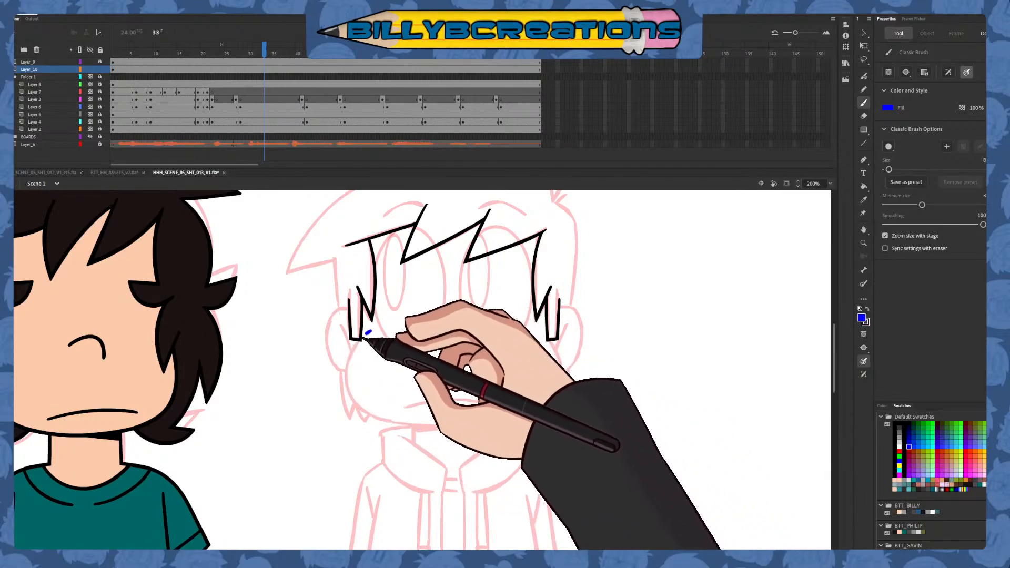
Draw the left half of the jawline in blue to mid-chin and remove the end that overshoots past the sideburn
mouse_move(368, 331)
left_mouse_down()
mouse_move(351, 392)
mouse_move(396, 425)
mouse_move(460, 426)
mouse_move(350, 362)
mouse_move(372, 413)
mouse_move(454, 428)
left_mouse_up()
key("ctrl+z")
key("v")
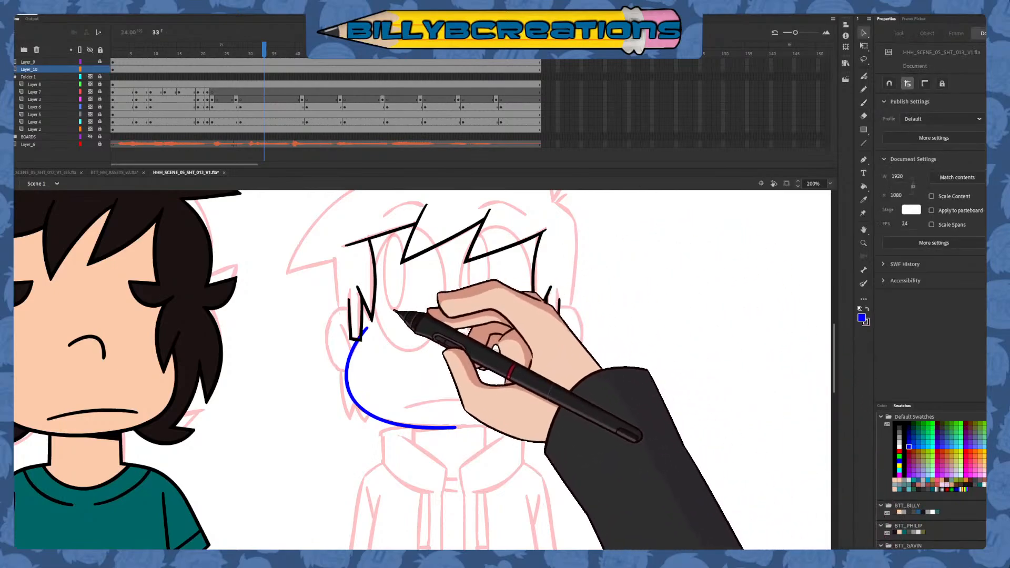
left_click(366, 330)
key("Delete")
Duplicate the half jawline, flip the copy horizontally, and place it under the right sideburn so both halves meet at the chin
left_click(351, 388)
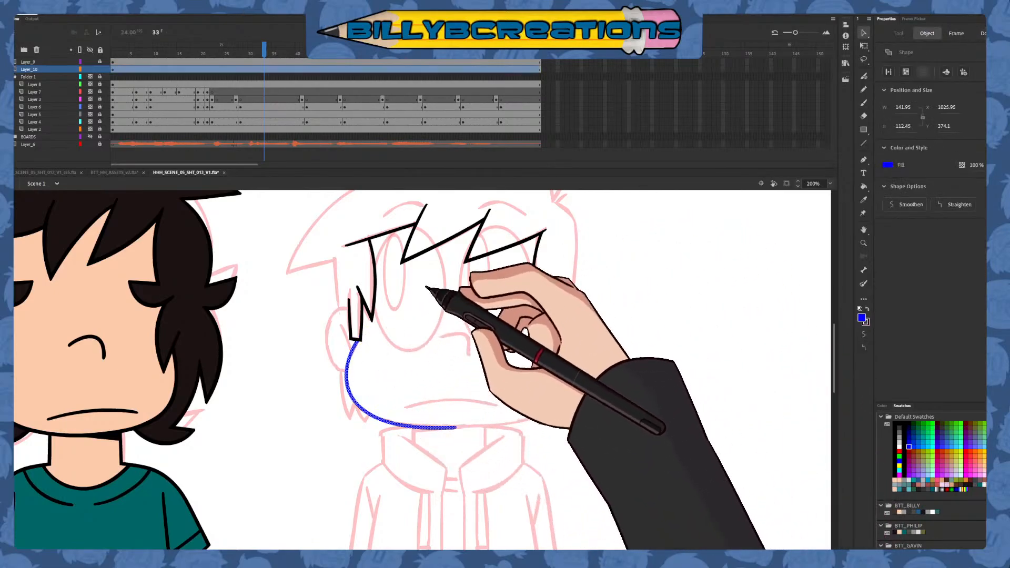
left_click(275, 196)
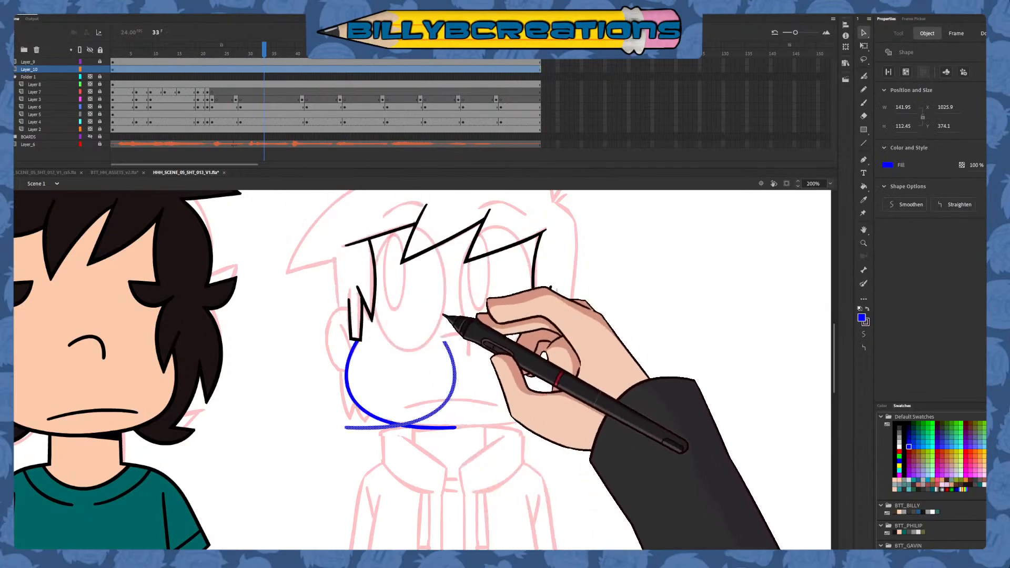
left_click_drag(454, 383, 559, 395)
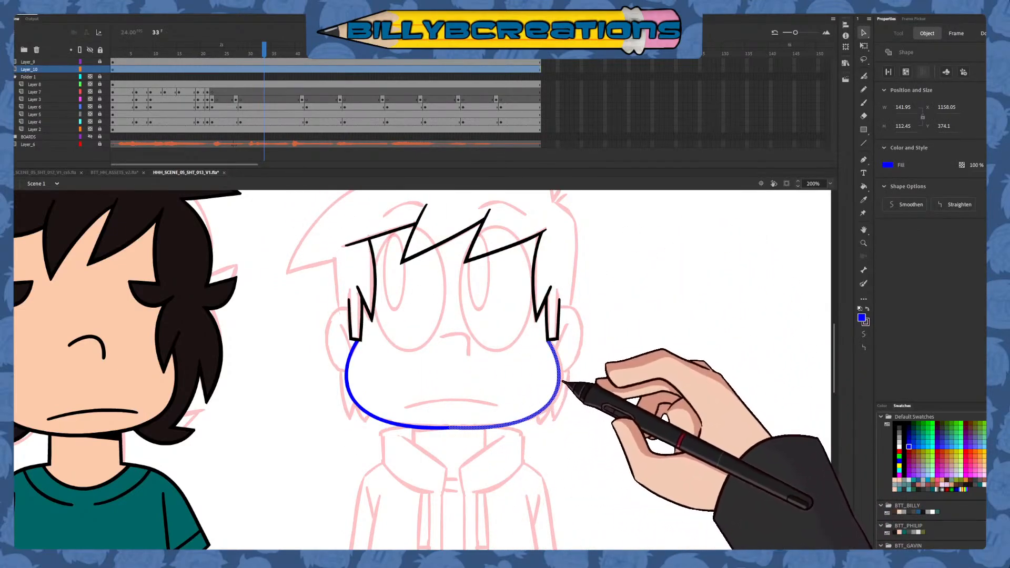
left_click_drag(563, 382, 563, 383)
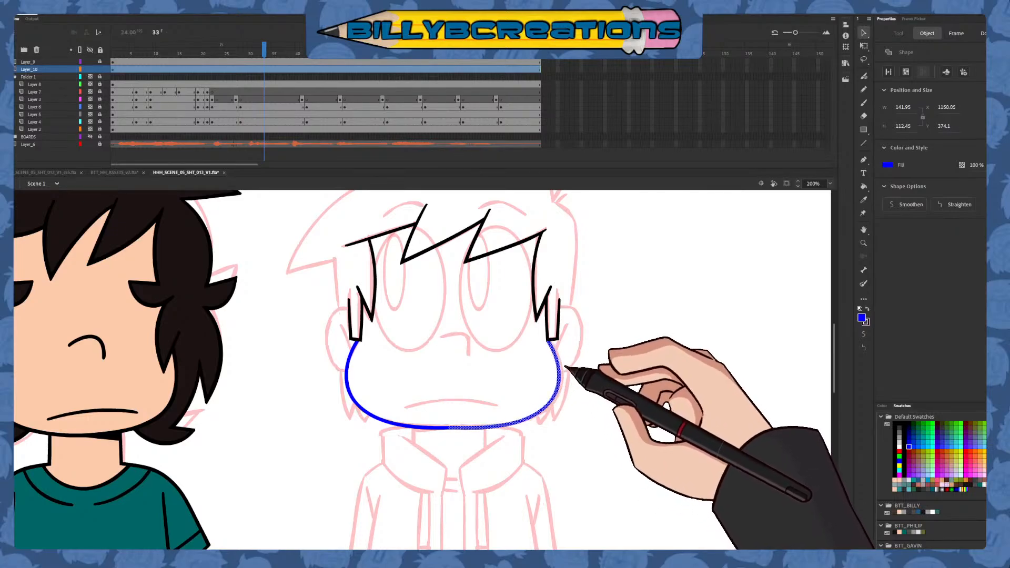
left_click_drag(559, 368, 559, 368)
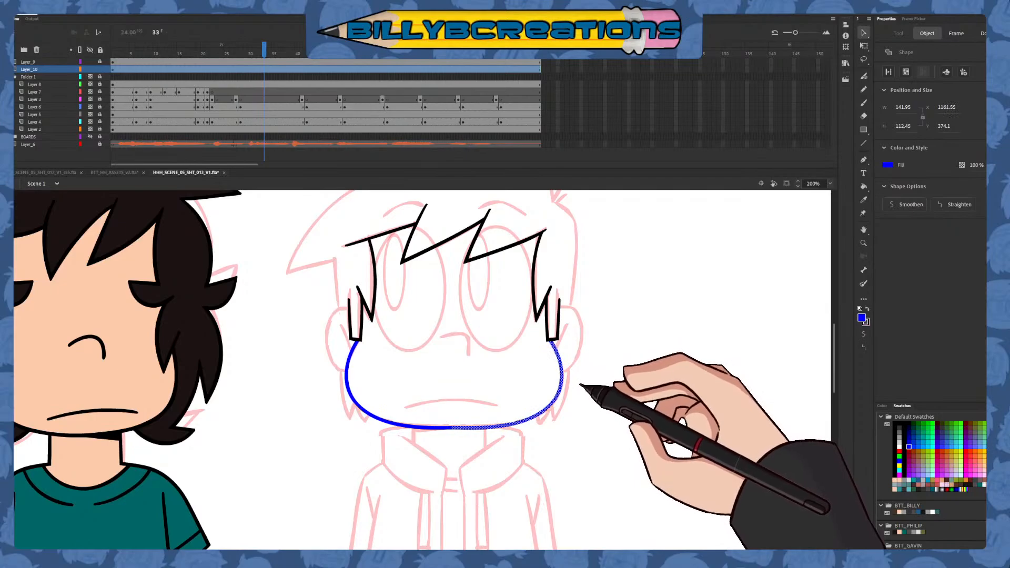
left_click(582, 393)
Try deleting the chin segment where the two jaw halves overlap
left_click_drag(391, 447, 500, 414)
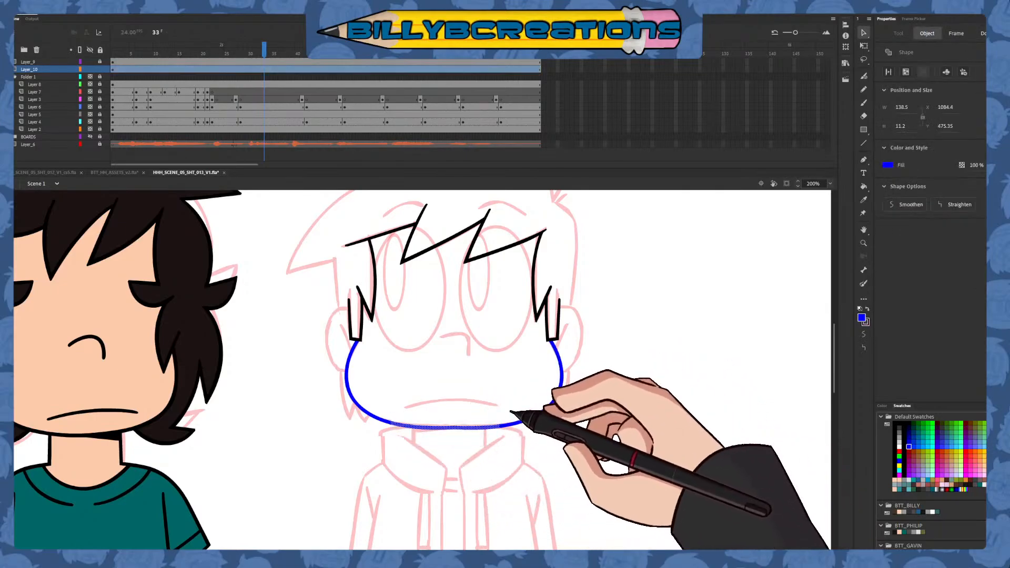
key("Delete")
key("ctrl+z")
Clean up the joint of the two jaw halves at mid-chin and smooth the chin segment
left_click_drag(431, 433, 489, 416)
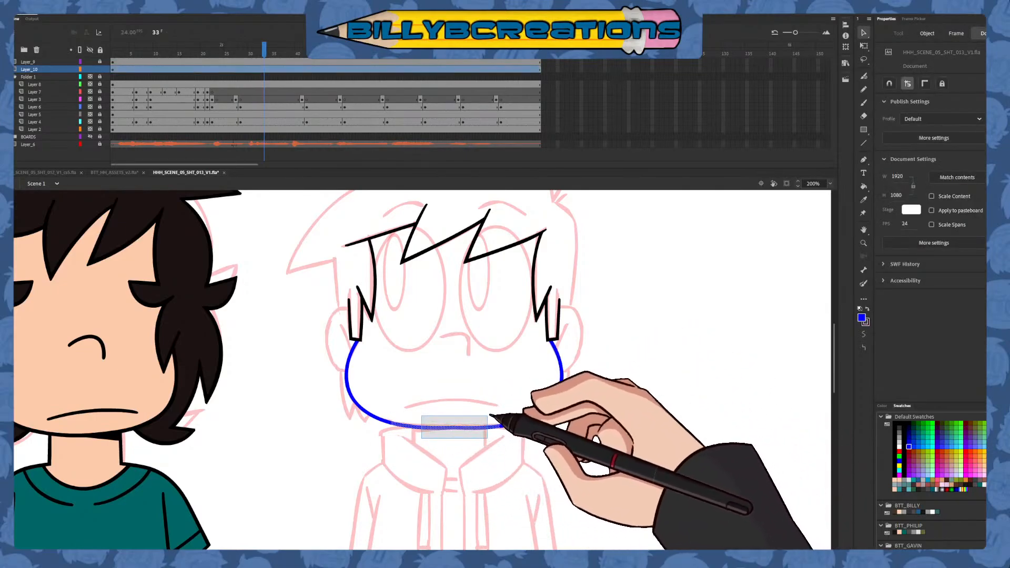
key("b")
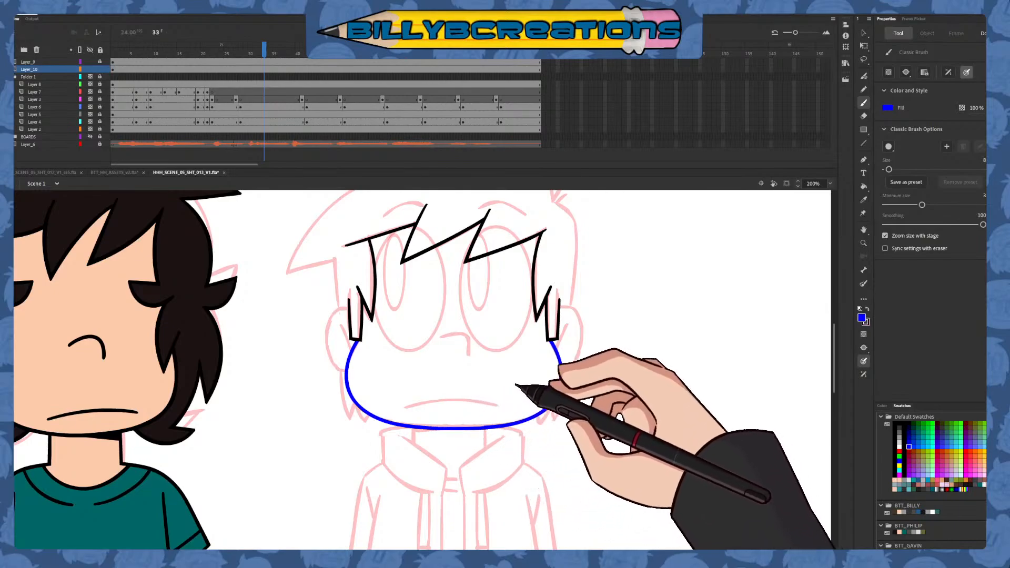
key("v")
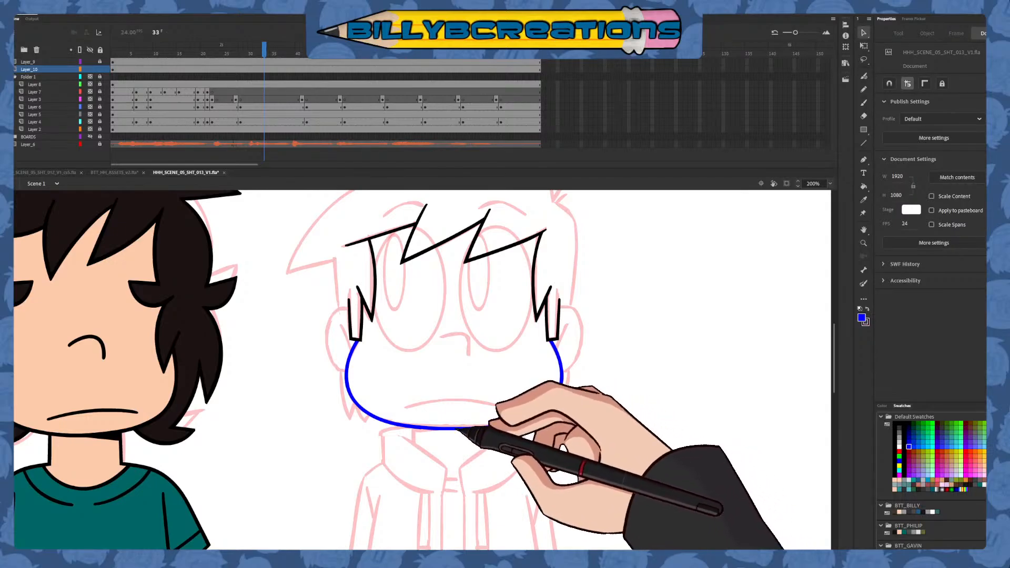
left_click(458, 428)
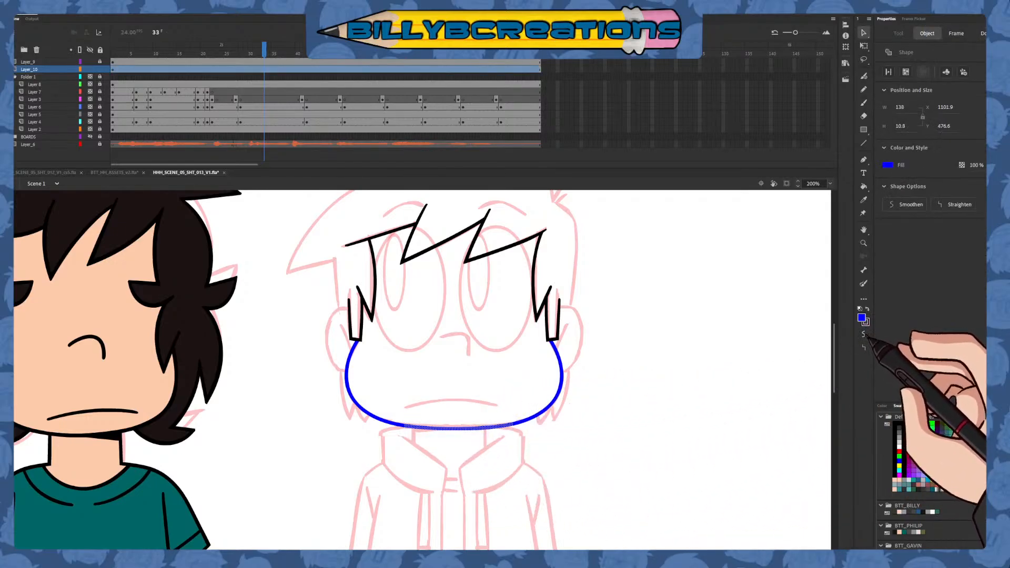
left_click(864, 335)
left_click(752, 416)
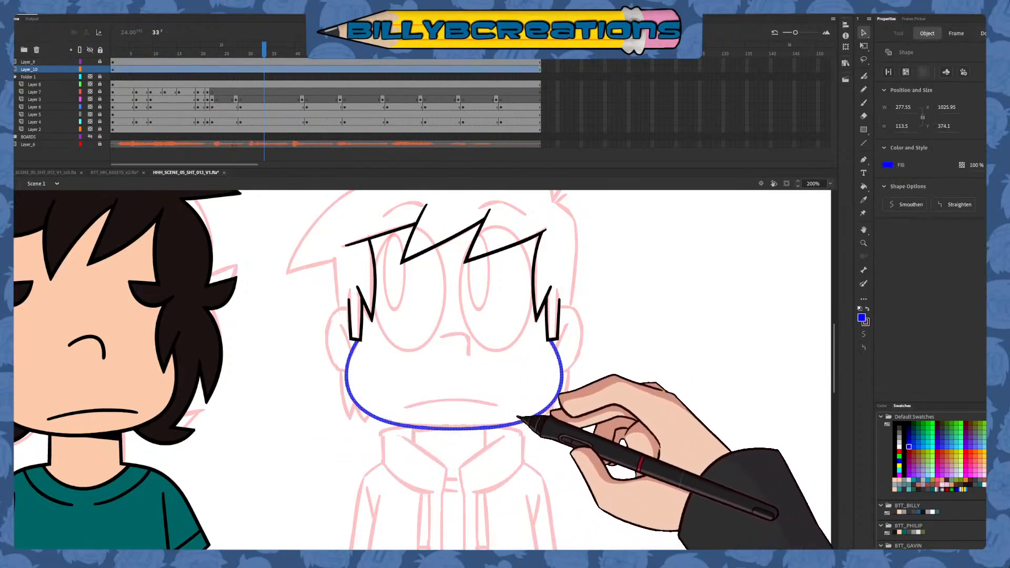
Free-transform the whole jawline to be slightly narrower and about 118 px tall, keeping its upper ends at the sideburns
left_click(567, 420)
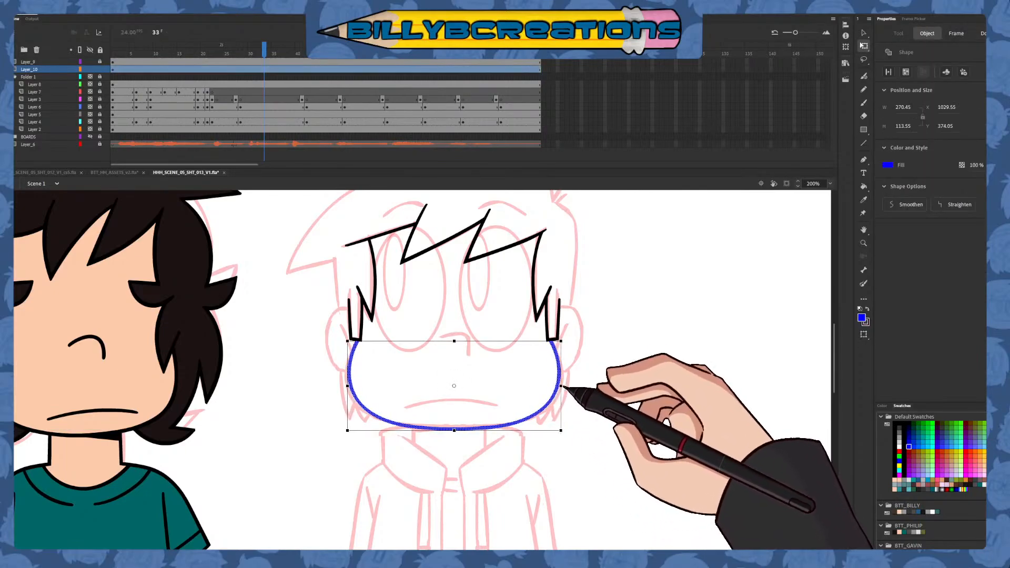
left_click(545, 403)
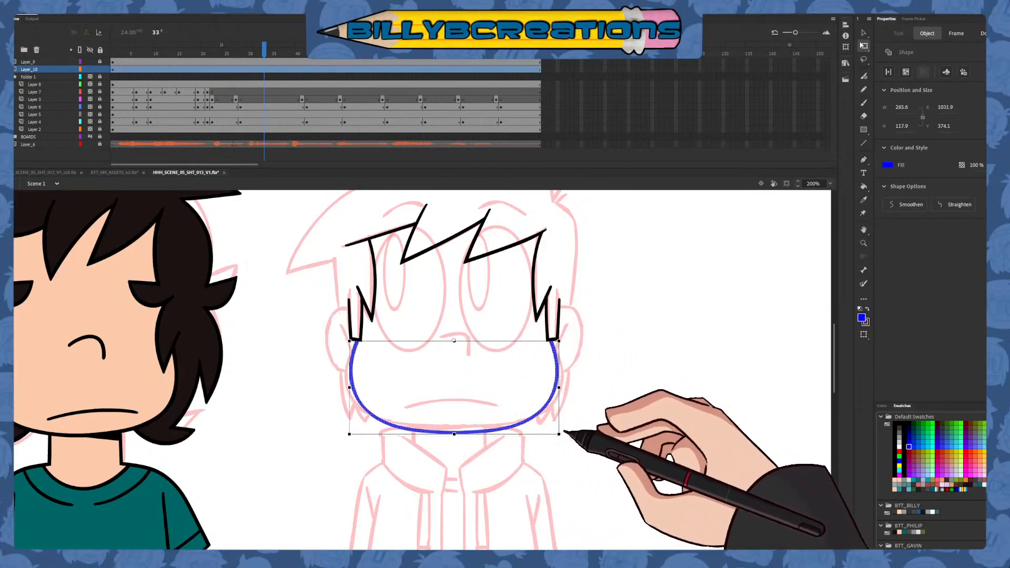
left_click(576, 429)
Recolor the jawline black, then set the Classic Brush fill back to blue
key("v")
left_click_drag(319, 457, 638, 297)
left_click(899, 425)
key("b")
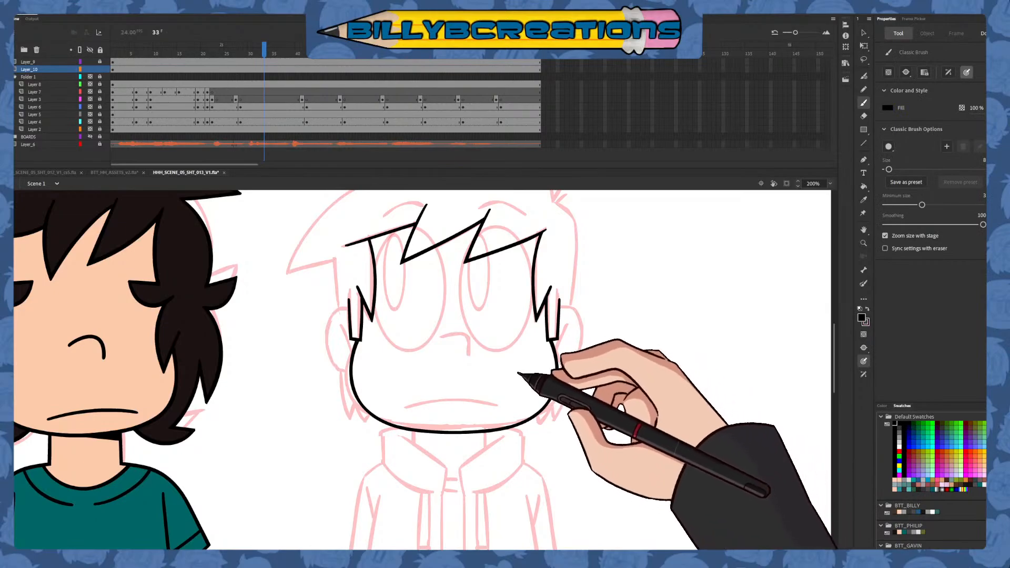
left_click(909, 446)
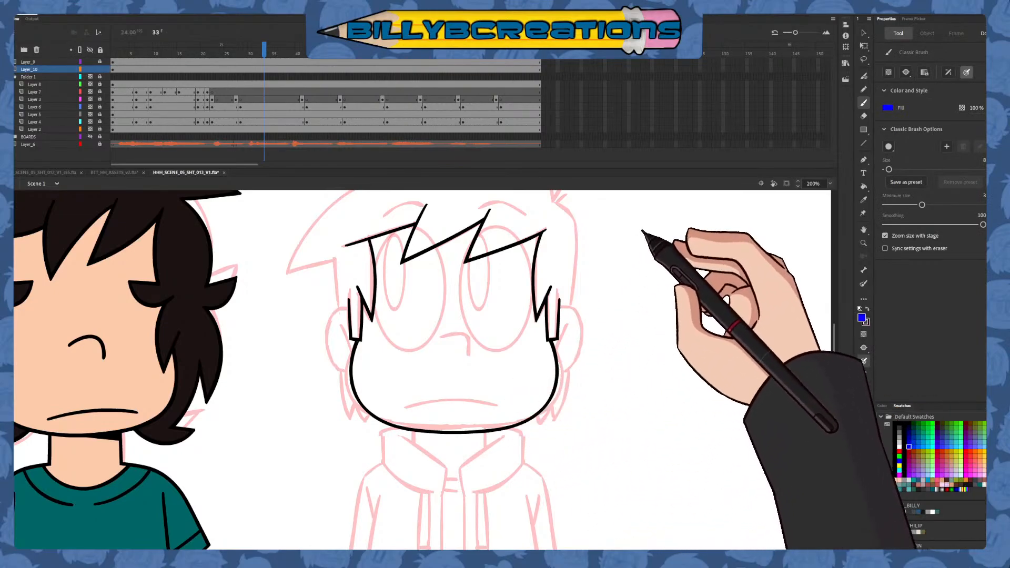
Try blue curved strokes for the right and left ears over the pink sketch
mouse_move(551, 308)
left_mouse_down()
mouse_move(584, 351)
mouse_move(545, 384)
mouse_move(573, 306)
mouse_move(575, 356)
left_mouse_up()
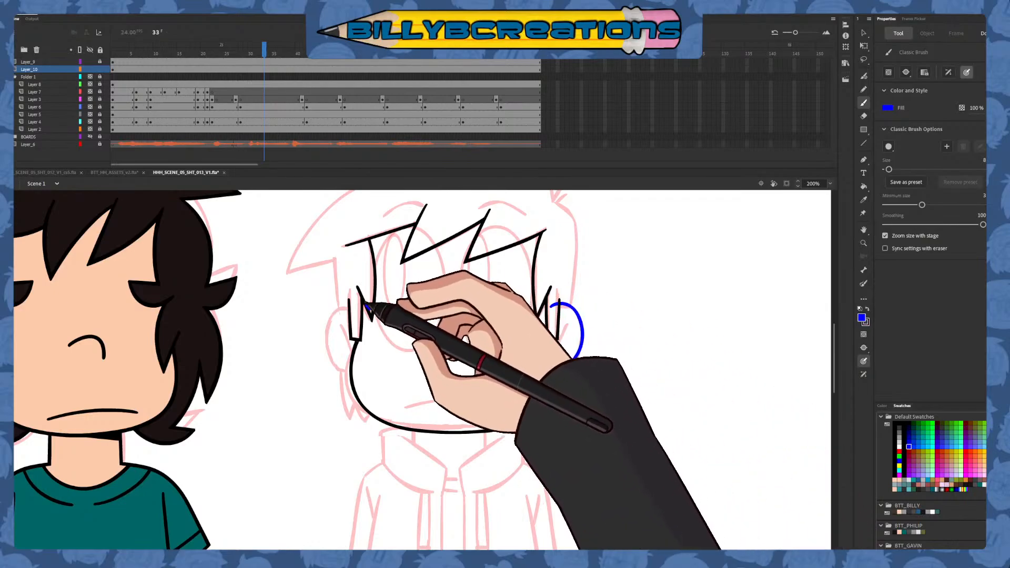
mouse_move(363, 304)
left_mouse_down()
mouse_move(328, 338)
mouse_move(367, 374)
left_mouse_up()
key("ctrl+z")
key("ctrl+z")
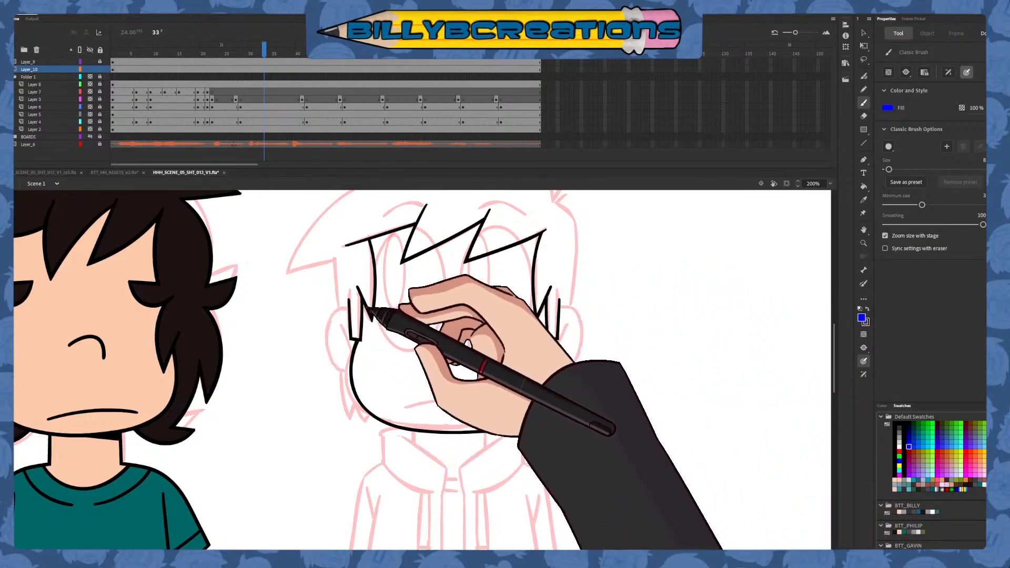
Draw both ears as blue curves from the sideburns down to the jaw, and trim the ends that cross into the face
mouse_move(367, 306)
left_mouse_down()
mouse_move(336, 322)
mouse_move(358, 374)
left_mouse_up()
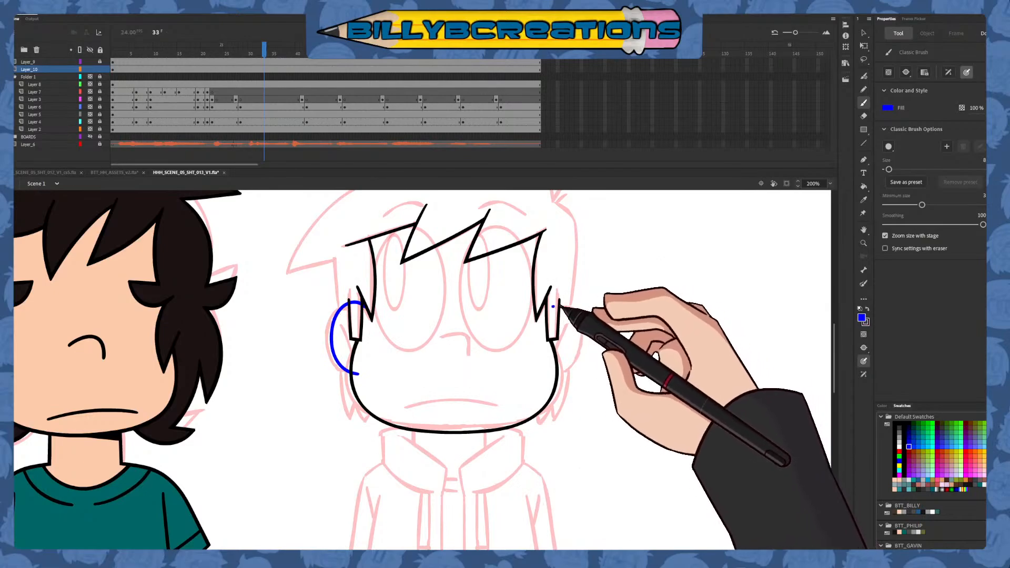
mouse_move(553, 306)
left_mouse_down()
mouse_move(575, 354)
mouse_move(559, 373)
left_mouse_up()
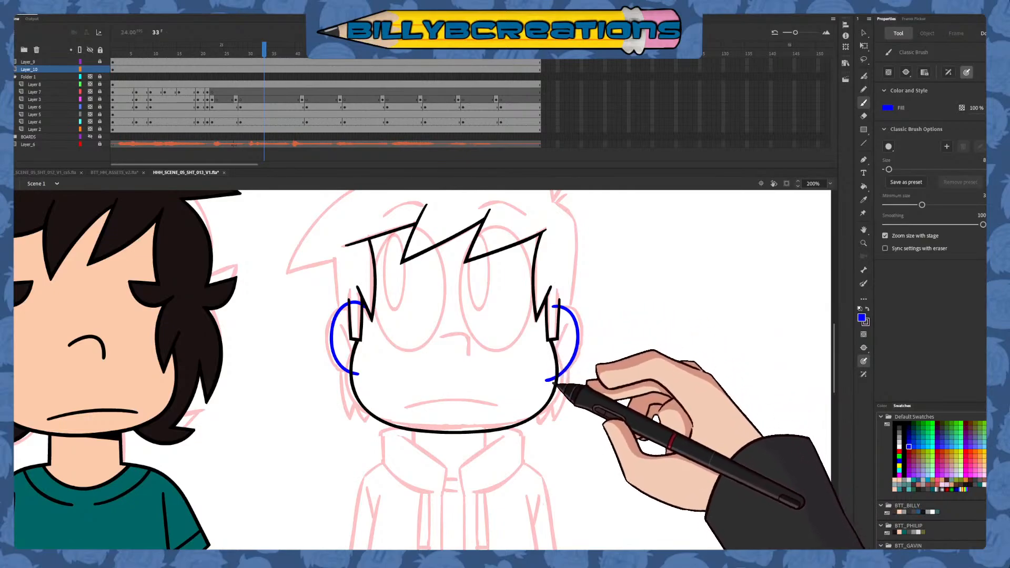
key("v")
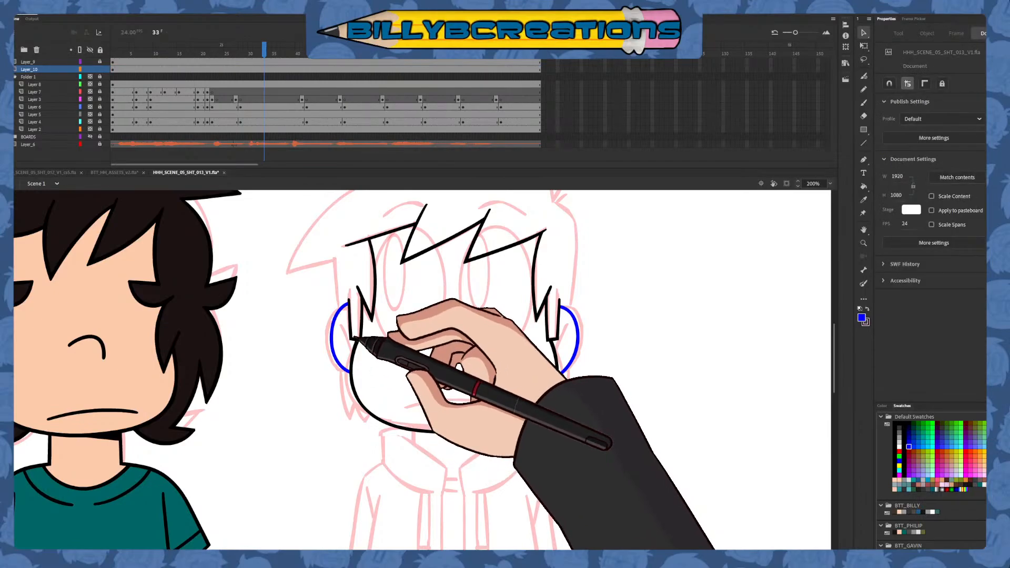
Recolor both ear outlines black and return to the Classic Brush
left_click_drag(604, 284, 310, 410)
left_click(894, 424)
left_click(728, 466)
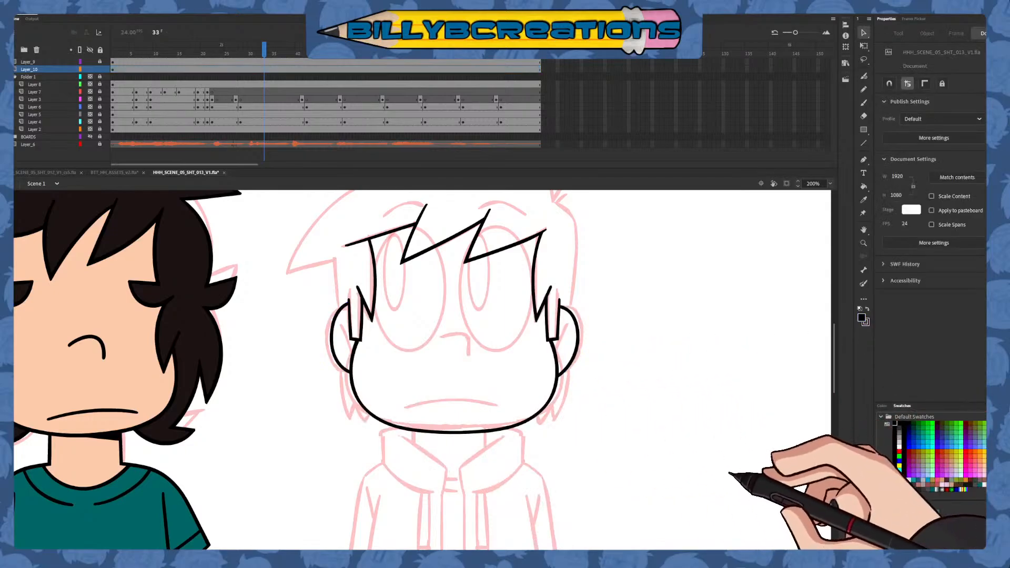
left_click(863, 103)
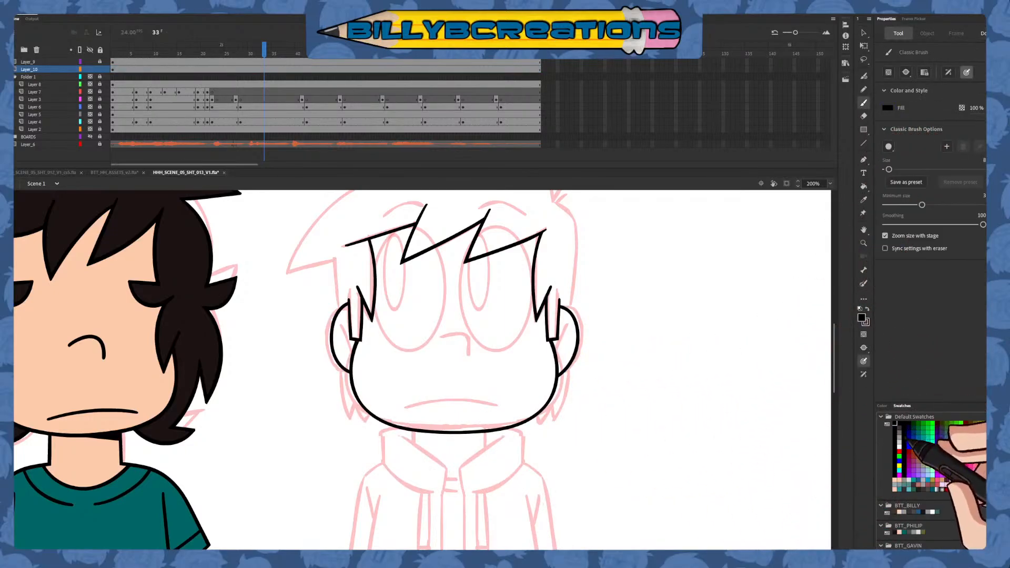
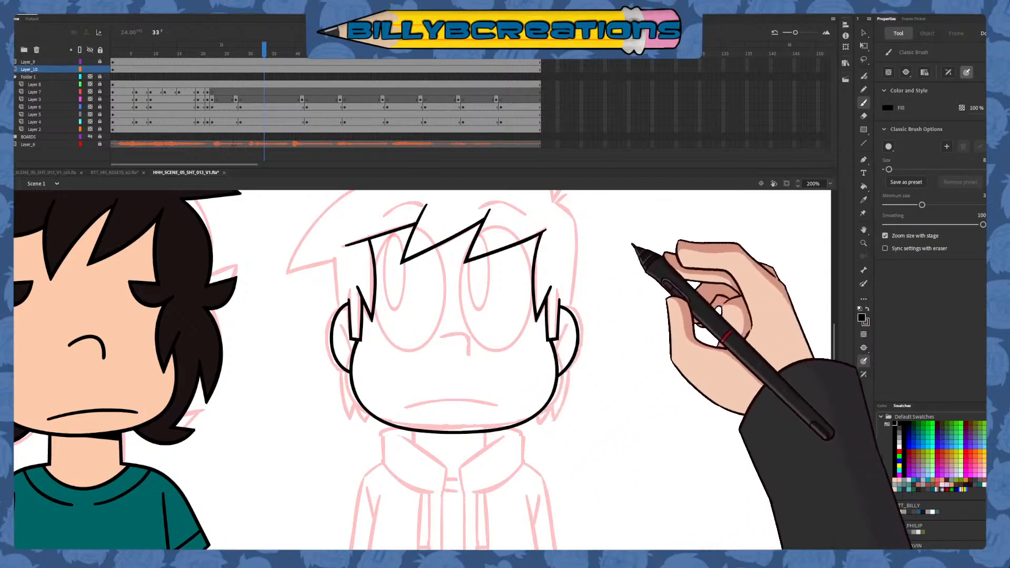
Ink the nose as a single black hooked curve over the pink sketch
mouse_move(446, 336)
left_mouse_down()
mouse_move(469, 359)
mouse_move(467, 336)
mouse_move(470, 354)
left_mouse_up()
key("ctrl+z")
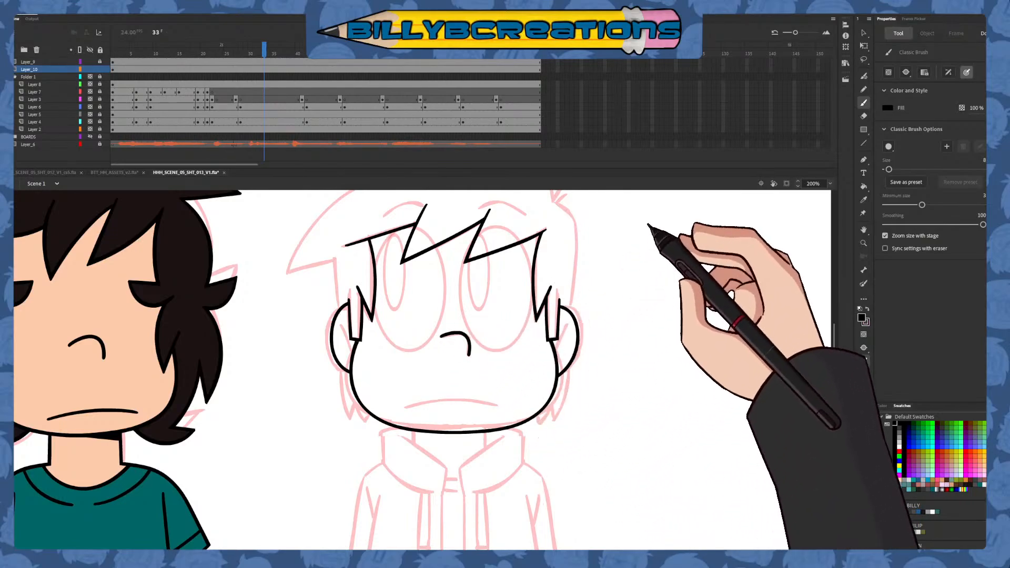
Set the Classic Brush fill to blue and draw the right side of the hair and the long arc over the crown
mouse_move(559, 305)
left_mouse_down()
mouse_move(557, 375)
mouse_move(492, 440)
mouse_move(472, 445)
left_mouse_up()
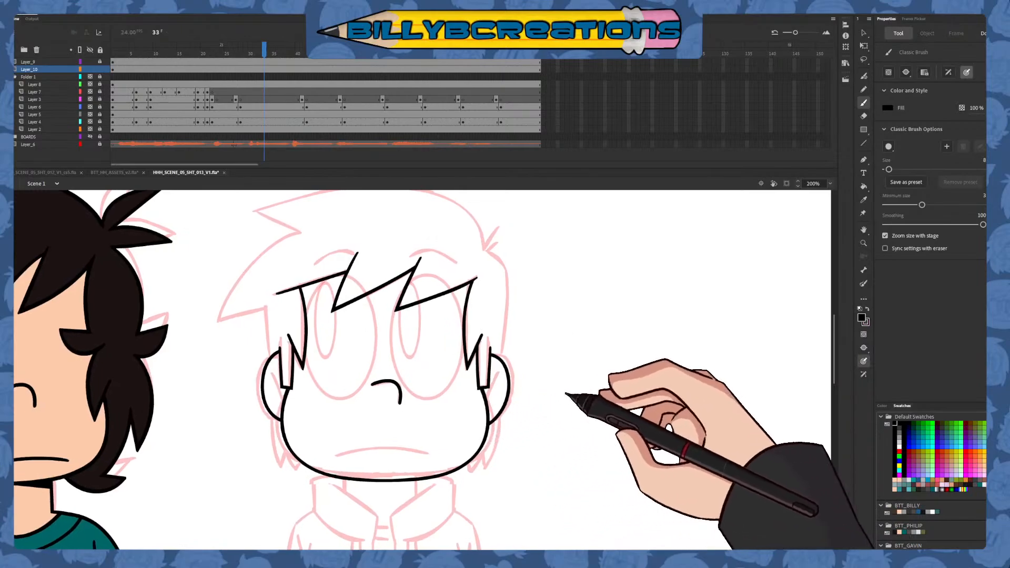
left_click(908, 446)
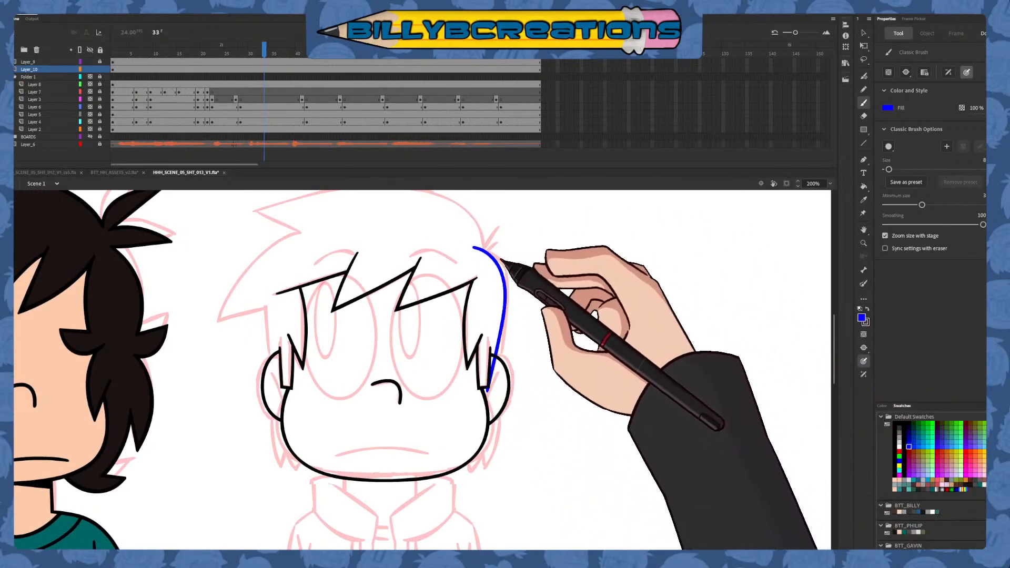
left_click_drag(516, 262, 533, 288)
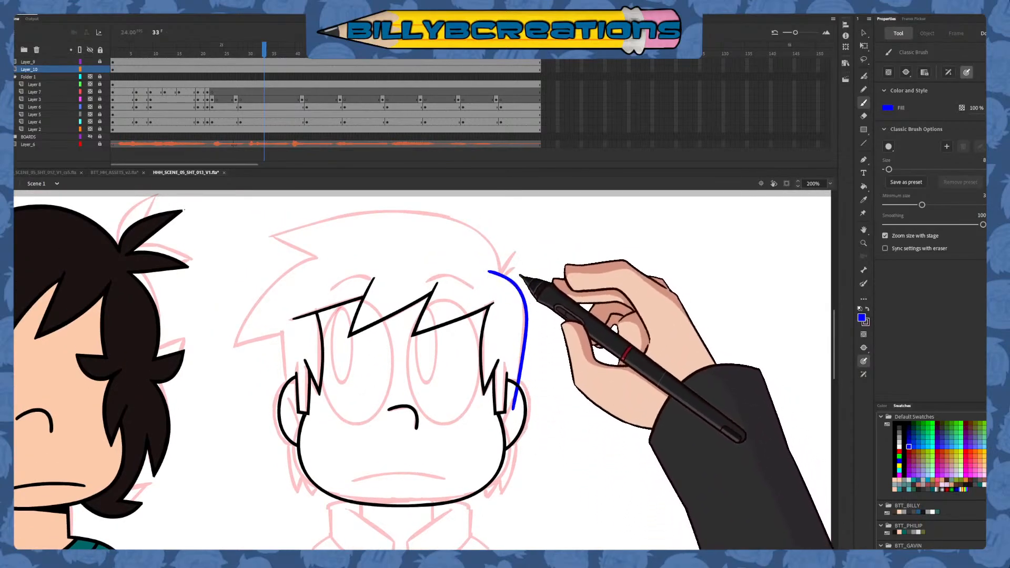
mouse_move(501, 259)
left_mouse_down()
mouse_move(459, 220)
mouse_move(372, 217)
mouse_move(275, 238)
left_mouse_up()
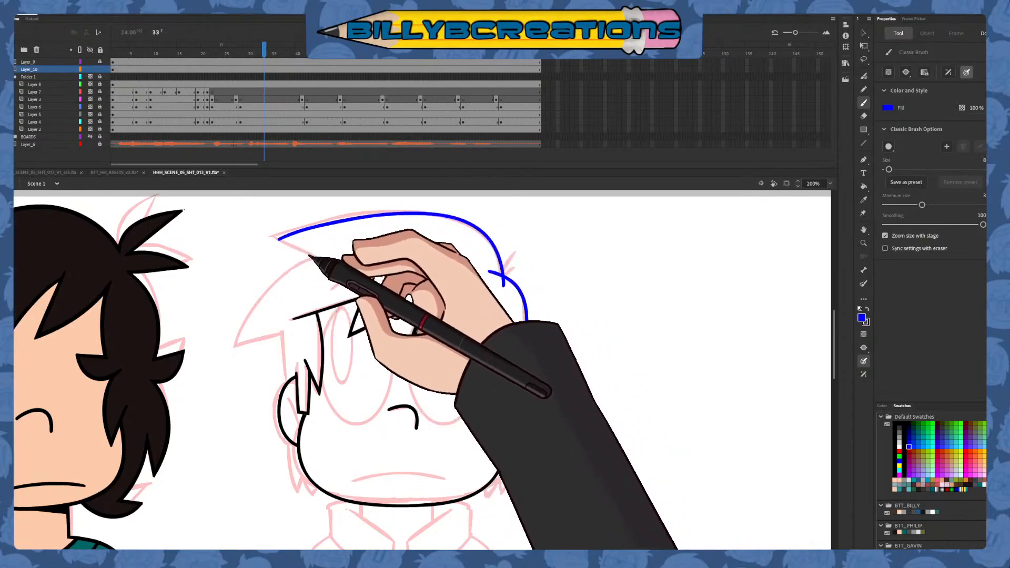
key("ctrl+z")
mouse_move(501, 264)
left_mouse_down()
mouse_move(460, 220)
mouse_move(363, 212)
mouse_move(254, 248)
left_mouse_up()
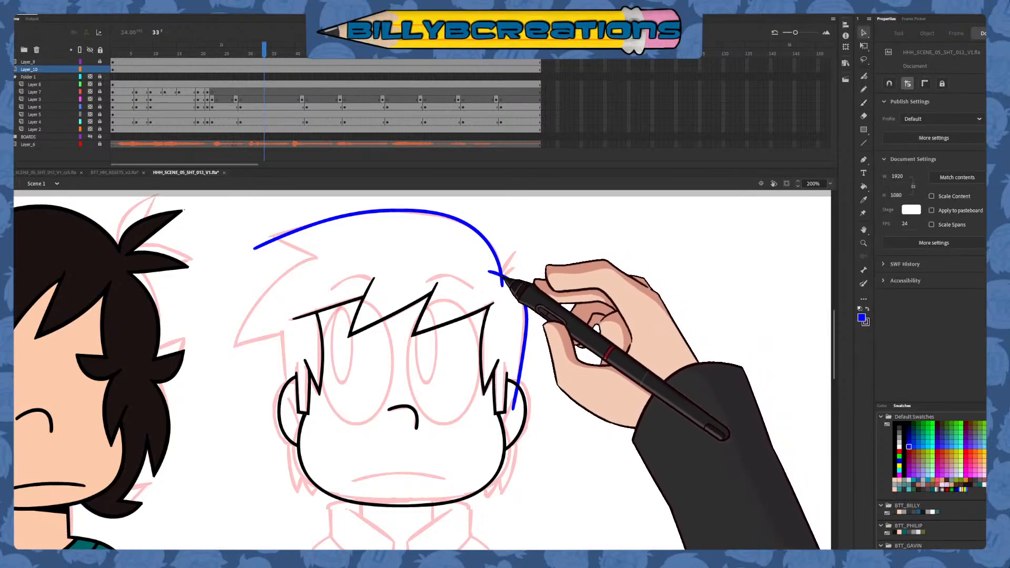
Trim the crossing line ends where the crown arc meets the right side of the hair, and return to the Classic Brush
left_click(504, 274)
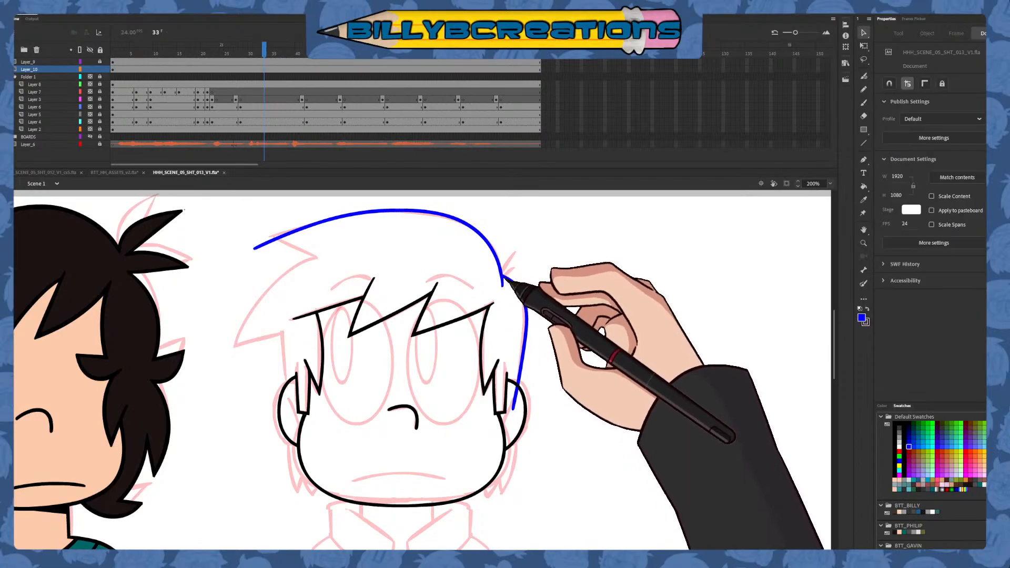
left_click_drag(501, 286, 524, 297)
left_click(863, 102)
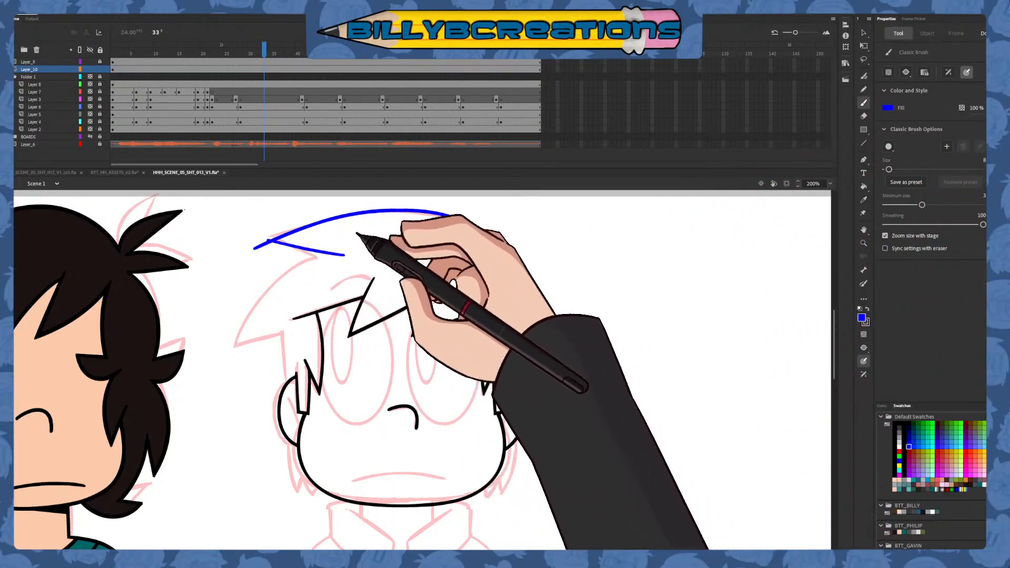
Draw the lower edge of the upper front hair spike in blue, and trim the ends that cross at its tip
left_click_drag(255, 236, 324, 256)
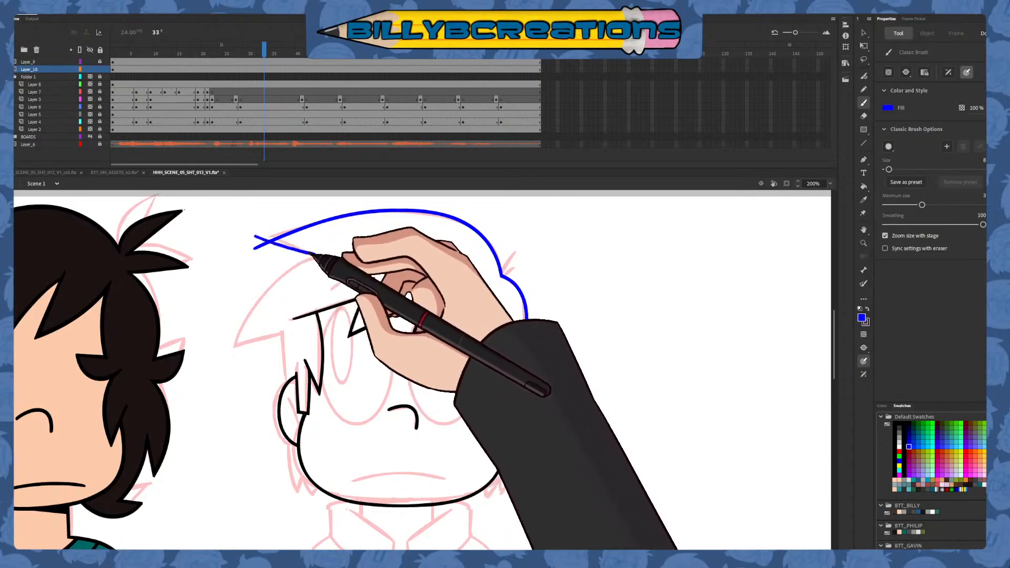
key("ctrl+z")
left_click_drag(260, 236, 327, 258)
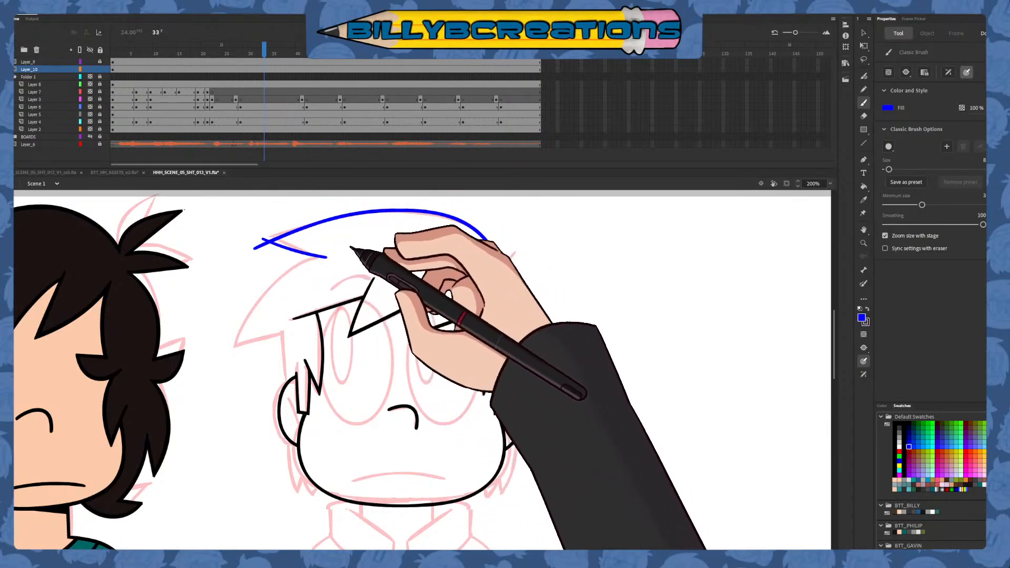
key("ctrl+z")
left_click_drag(261, 244, 338, 255)
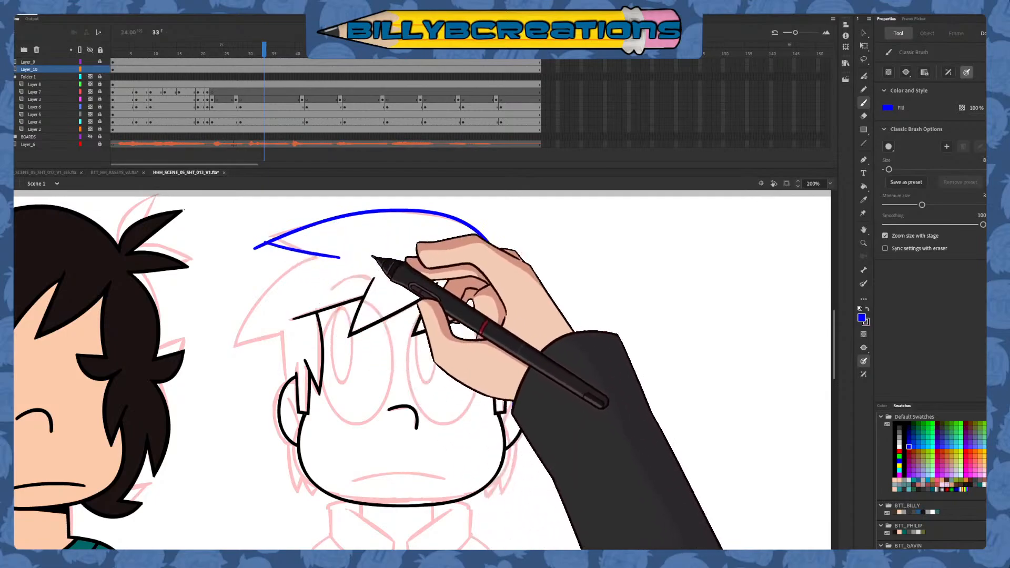
key("v")
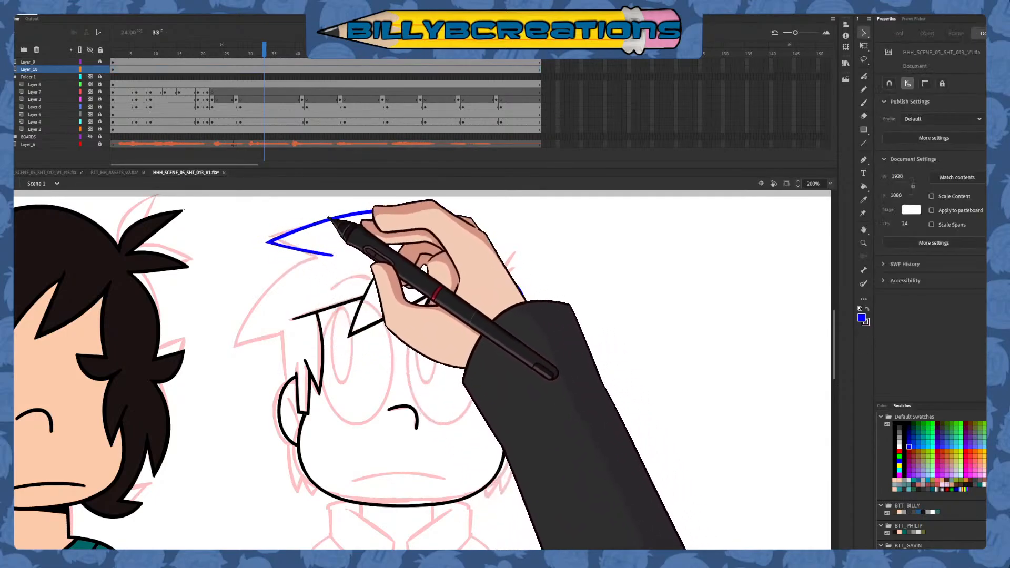
key("e")
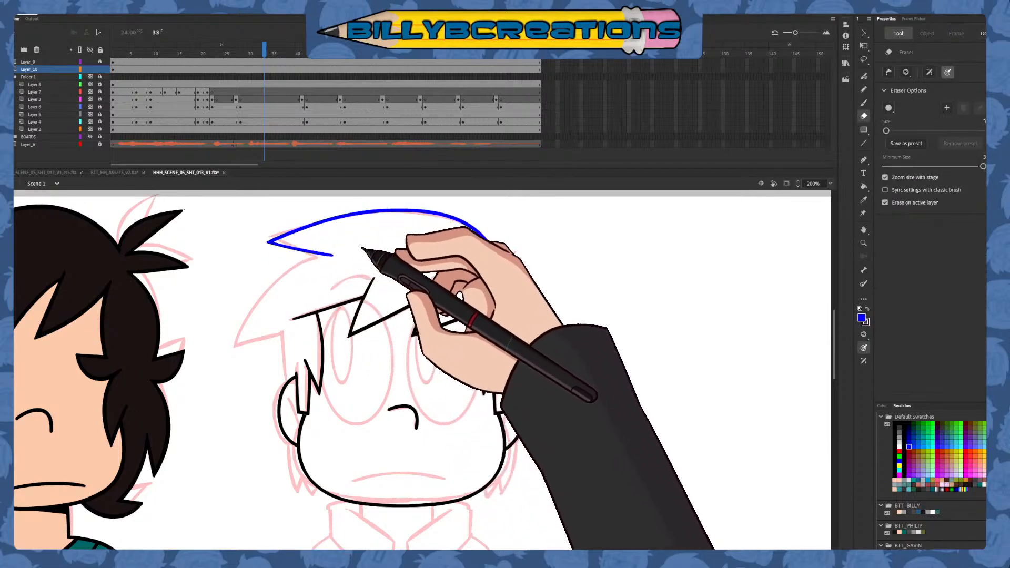
key("b")
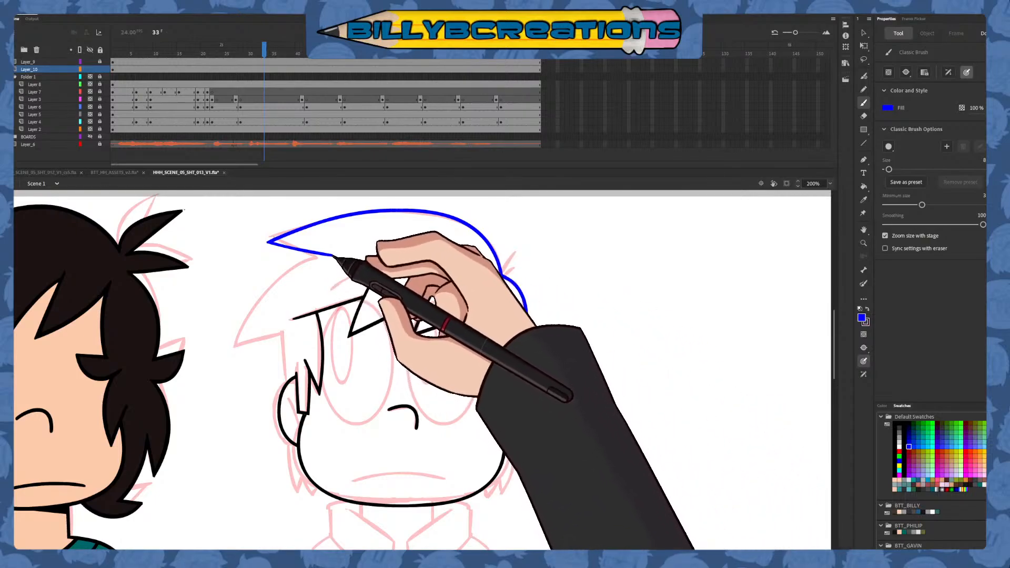
Try long blue curves for the outer edge of the lower hair spike on the left side of the head
left_click_drag(334, 255, 230, 402)
mouse_move(379, 363)
left_mouse_down()
mouse_move(506, 294)
mouse_move(456, 358)
left_mouse_up()
key("ctrl+z")
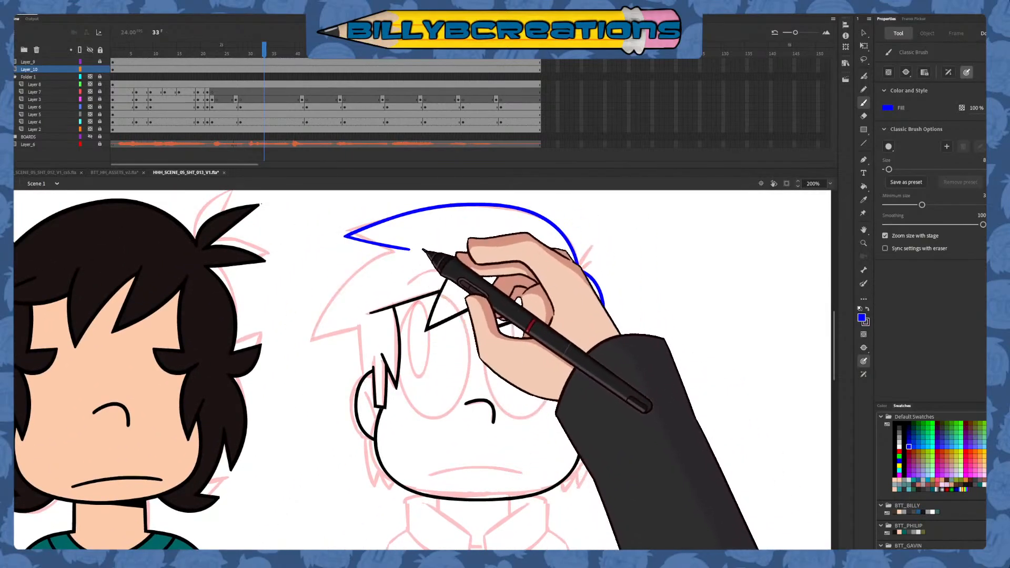
left_click_drag(420, 247, 318, 409)
key("ctrl+z")
left_click_drag(424, 248, 309, 406)
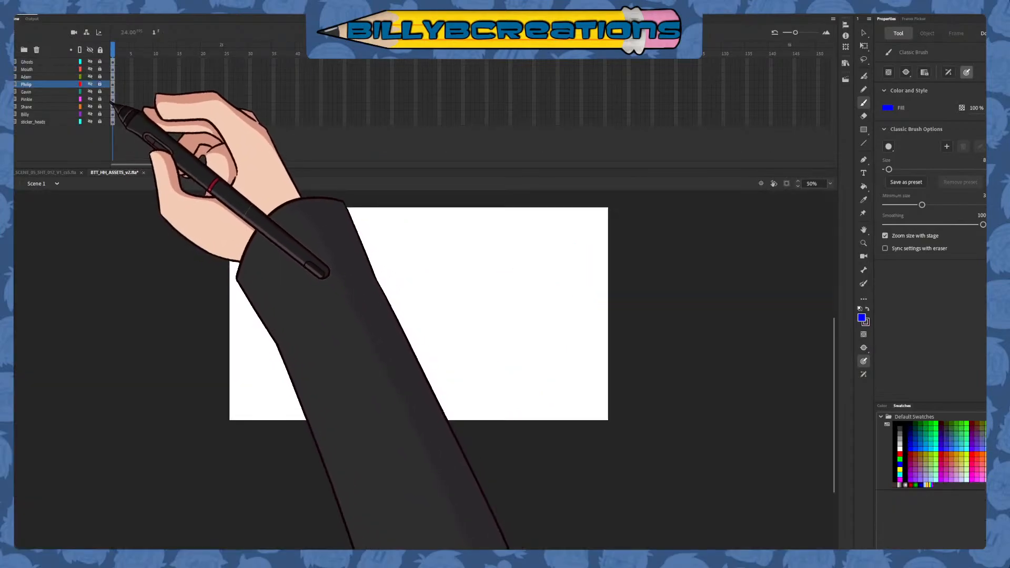
Check the head reference in BTT_HH_ASSETS_v2.fla, draw the lower left hair spike's outer curve in blue, and trim its overlapping upper end
left_click(90, 77)
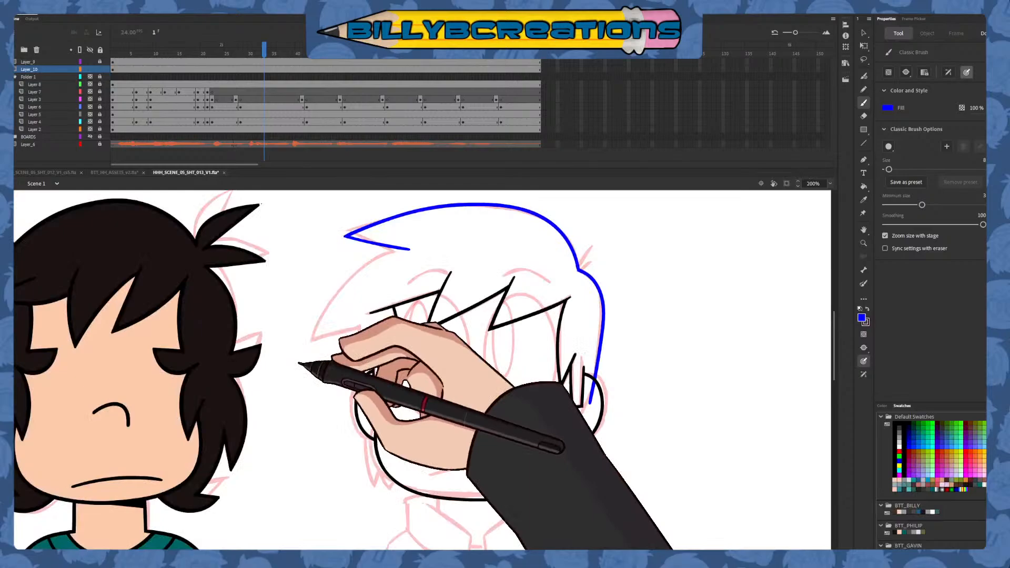
left_click_drag(419, 247, 303, 373)
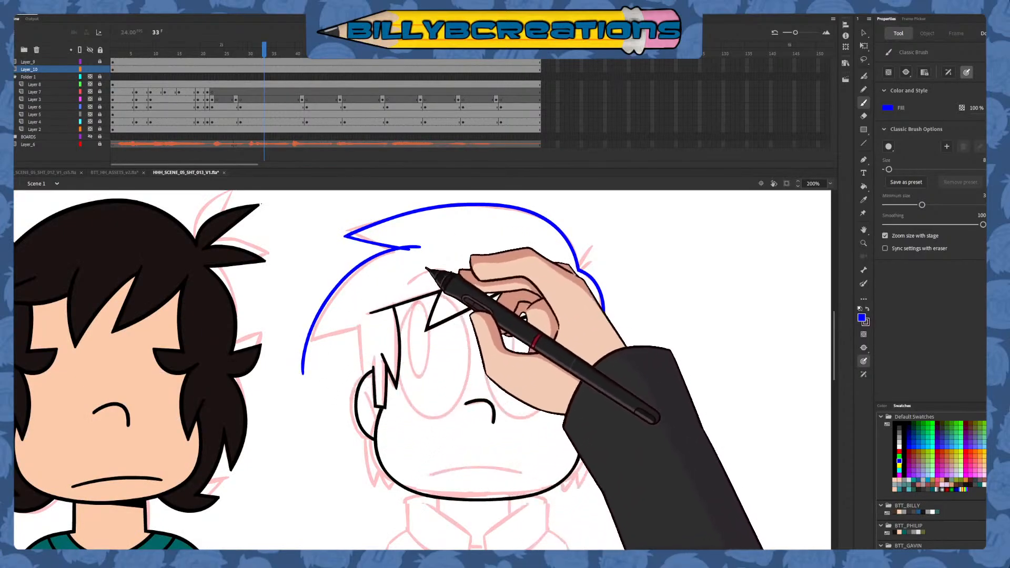
key("v")
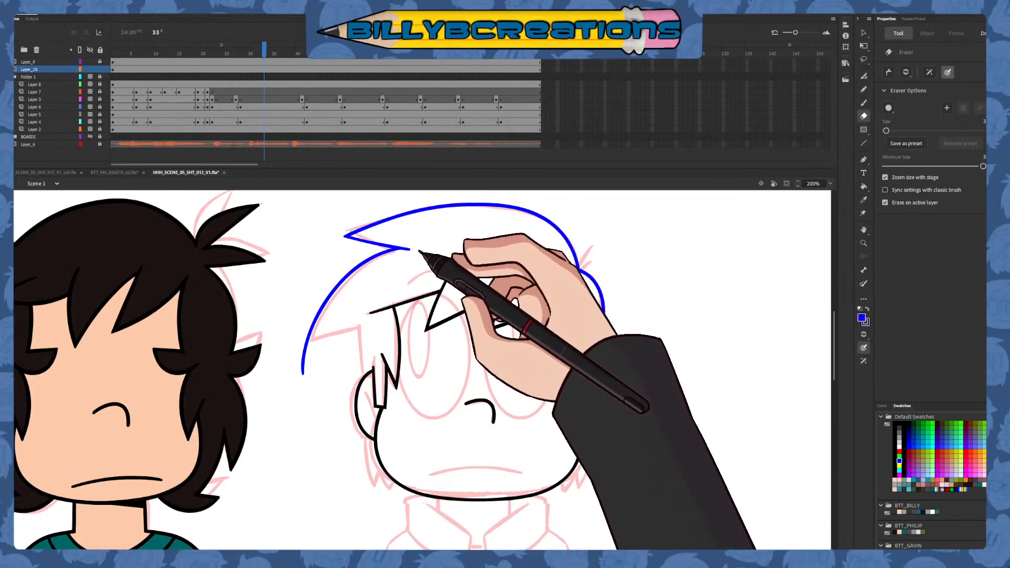
key("b")
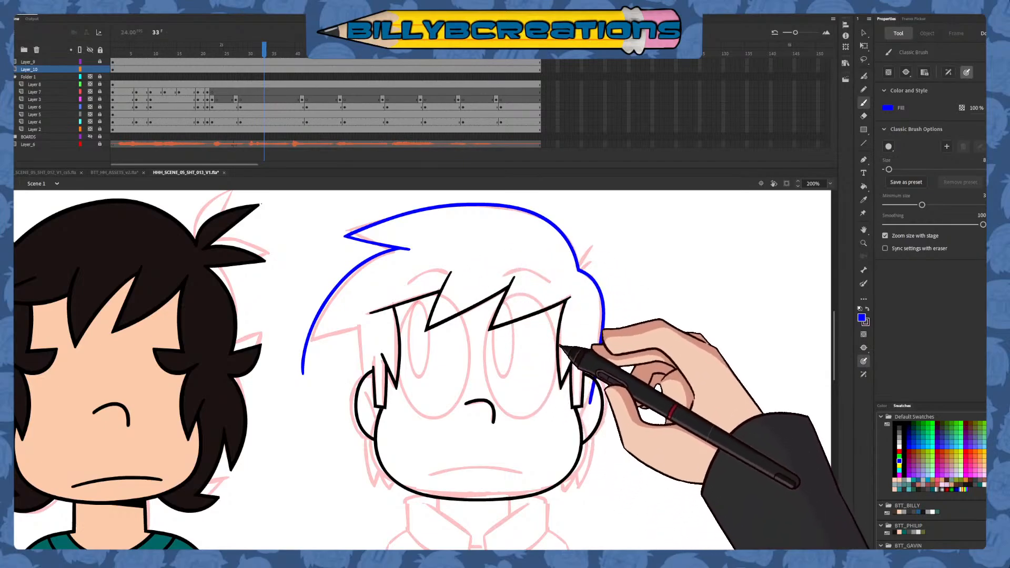
Draw the underside of the lower left hair spike and the side hair edge down to the left ear in blue
key("ctrl+z")
mouse_move(296, 341)
left_mouse_down()
mouse_move(372, 322)
mouse_move(366, 388)
left_mouse_up()
left_click_drag(522, 462, 462, 458)
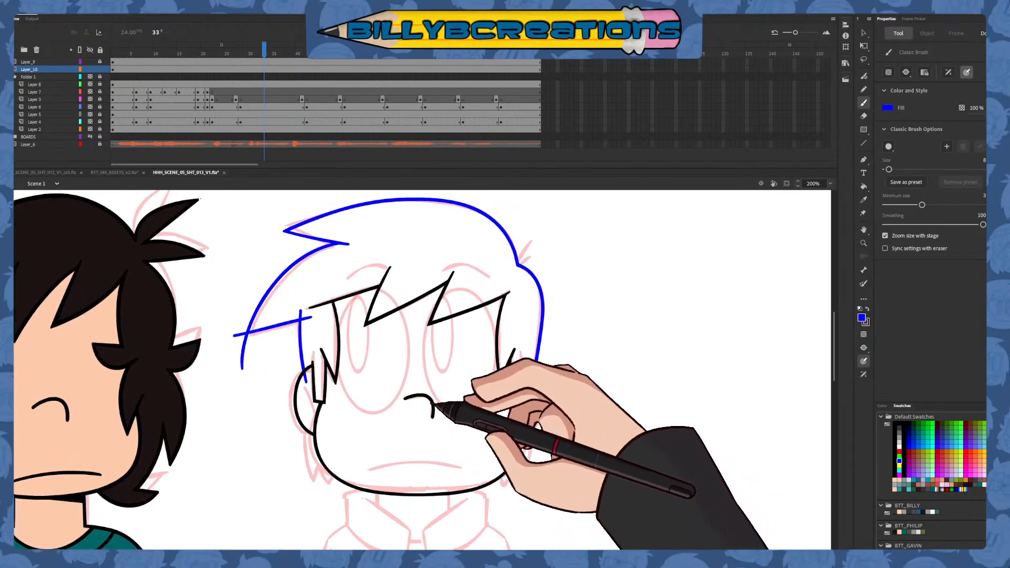
Trim the overshooting ends at the lower left hair spike and along the left hair edge, and return to the Classic Brush
key("v")
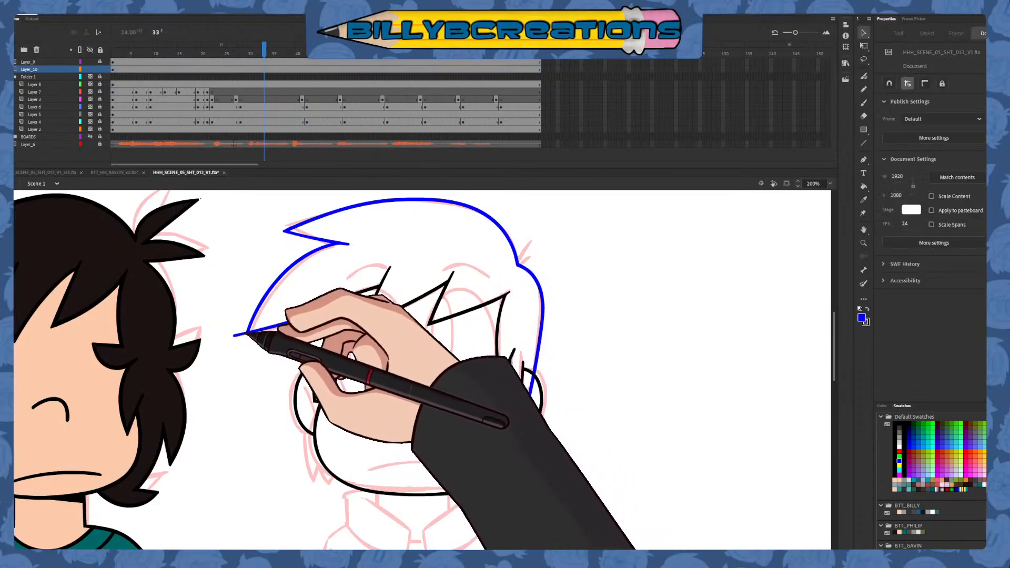
mouse_move(242, 334)
left_mouse_down()
mouse_move(240, 356)
mouse_move(236, 347)
left_mouse_up()
key("ctrl+z")
key("Delete")
key("e")
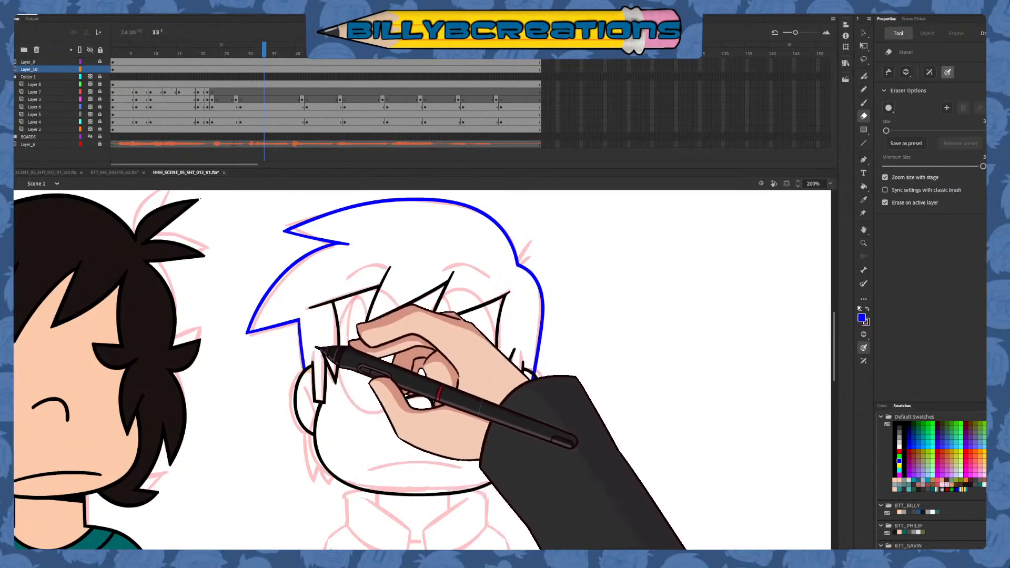
key("b")
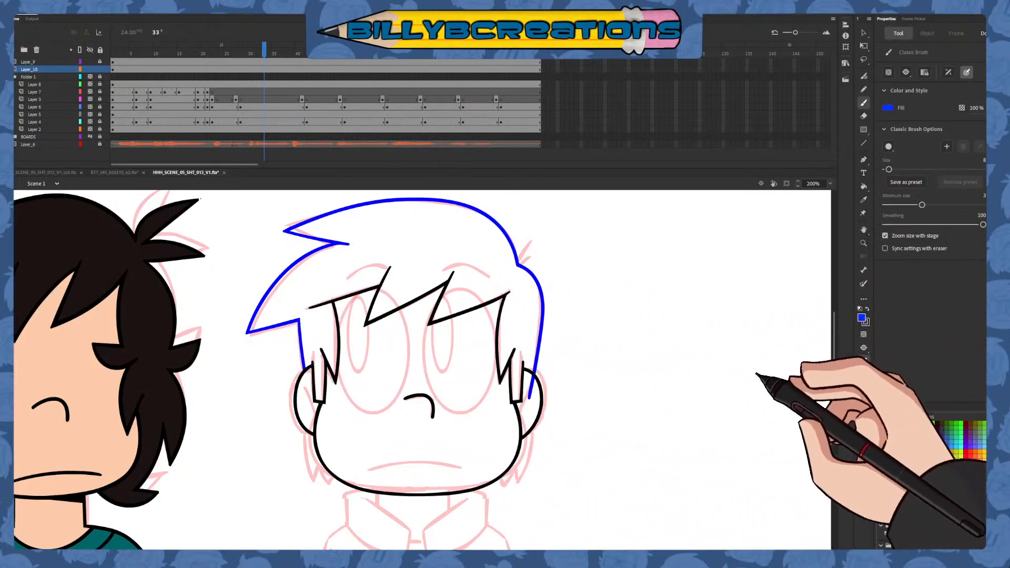
Draw two short dark red stray hairs at the notch on the right of the crown, and delete the part inside the hair
left_click(908, 452)
left_click_drag(528, 241, 512, 276)
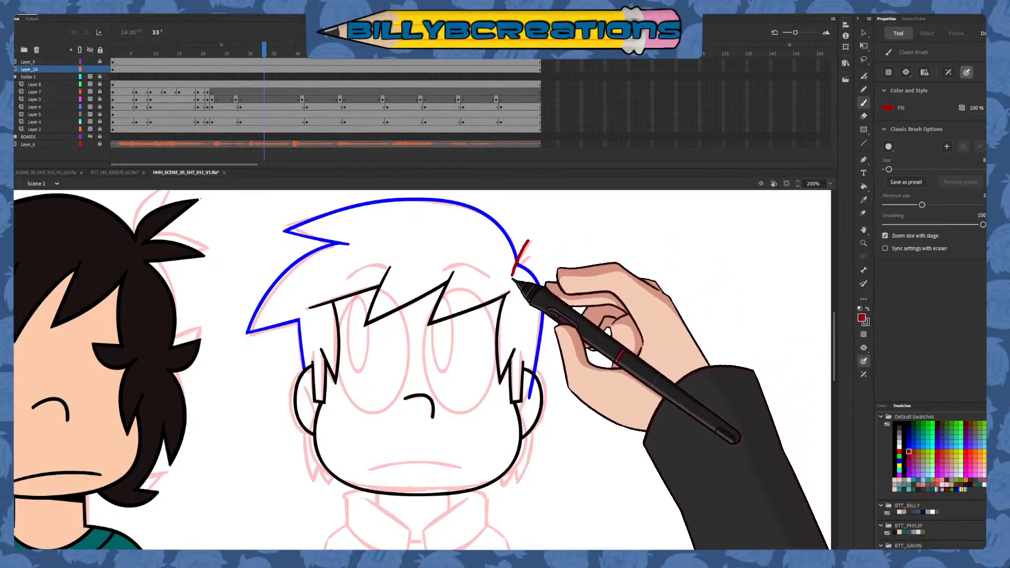
key("ctrl+z")
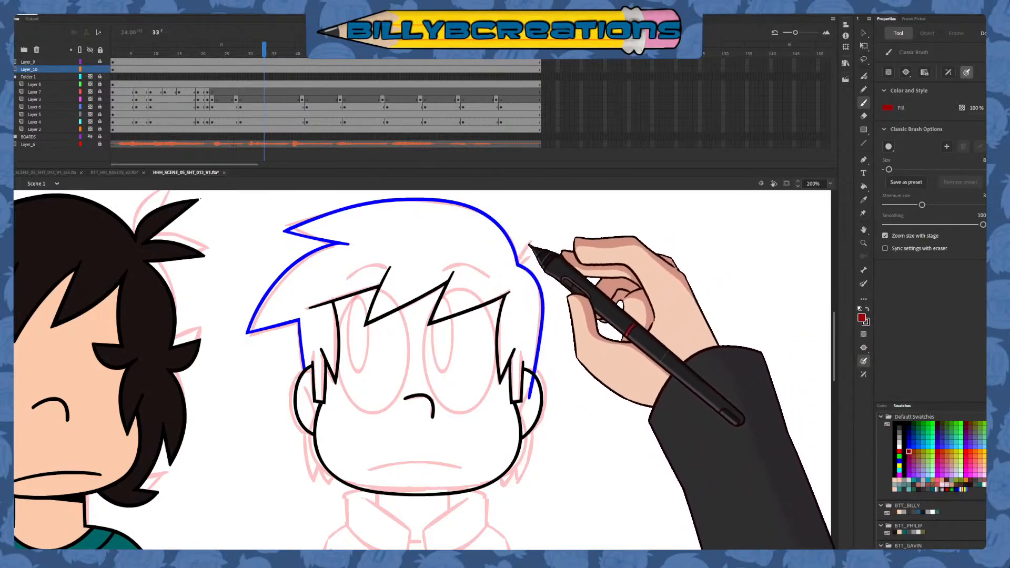
mouse_move(528, 243)
left_mouse_down()
mouse_move(508, 293)
mouse_move(531, 244)
mouse_move(520, 266)
left_mouse_up()
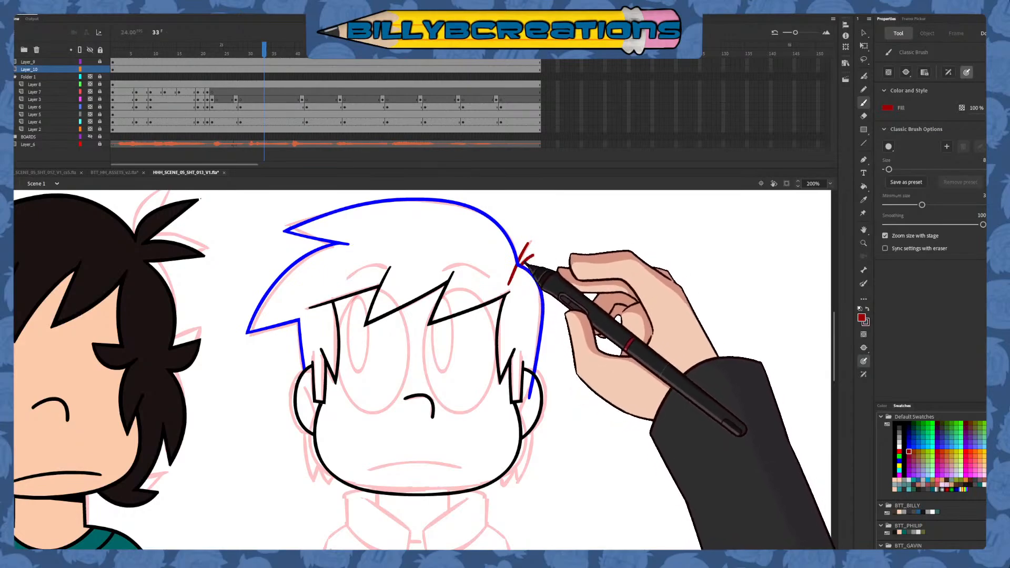
key("v")
left_click(515, 275)
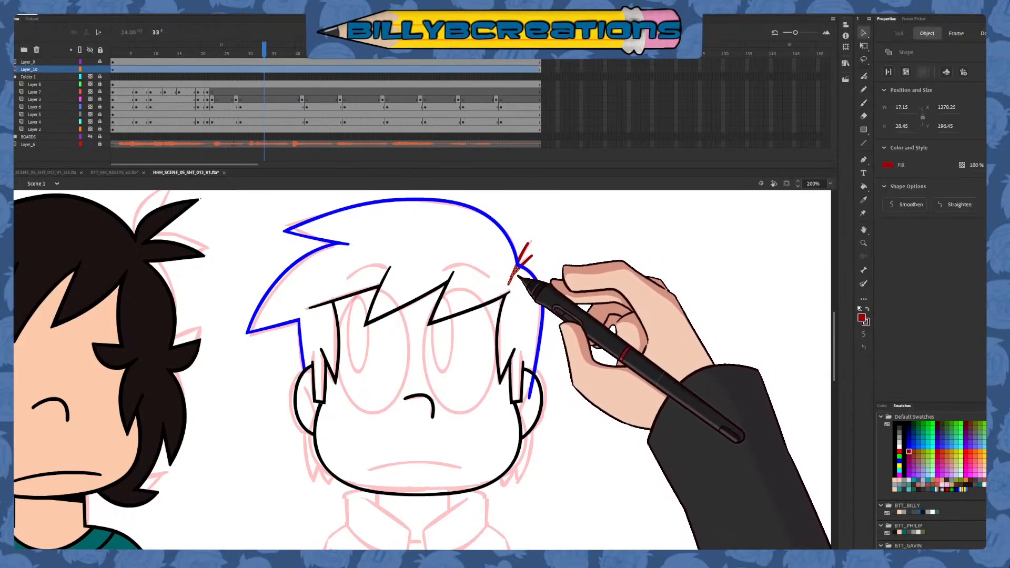
key("Delete")
Select the whole head's line art and recolor the blue and dark red hair lines black
left_click_drag(565, 270, 548, 291)
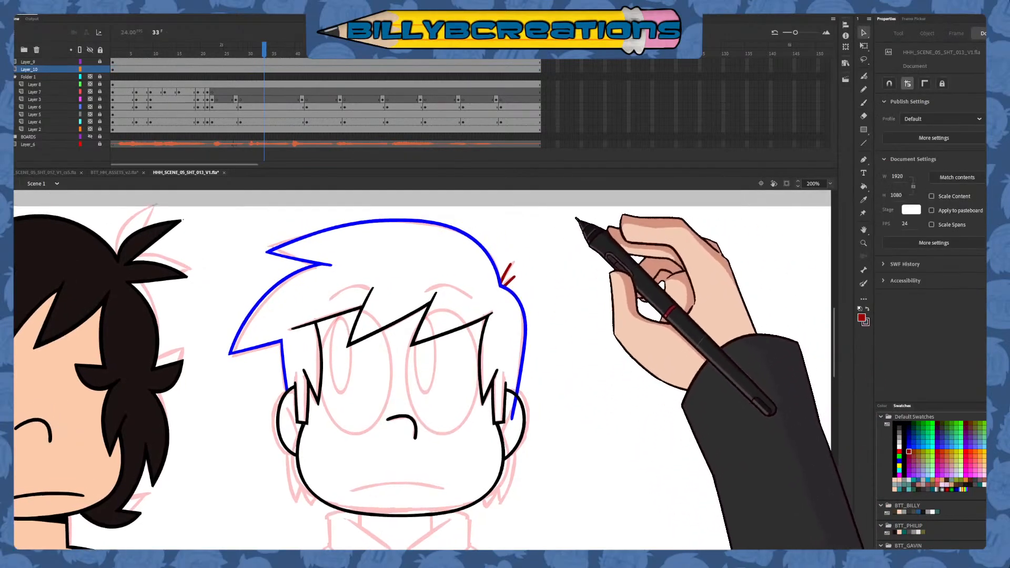
mouse_move(577, 217)
left_mouse_down()
mouse_move(265, 488)
mouse_move(547, 235)
mouse_move(342, 385)
mouse_move(259, 480)
mouse_move(218, 488)
left_mouse_up()
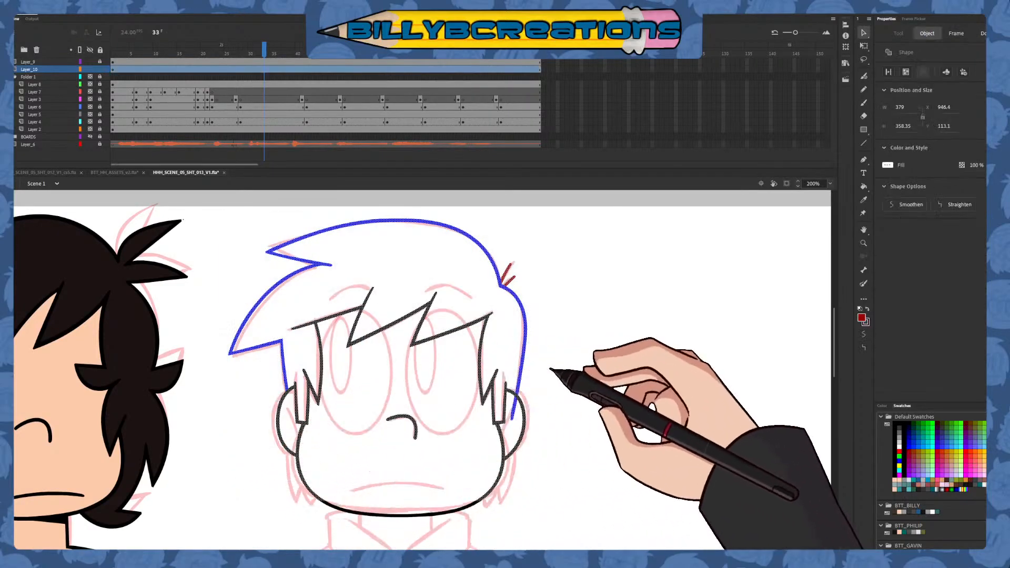
mouse_move(559, 207)
left_mouse_down()
mouse_move(559, 219)
mouse_move(220, 487)
left_mouse_up()
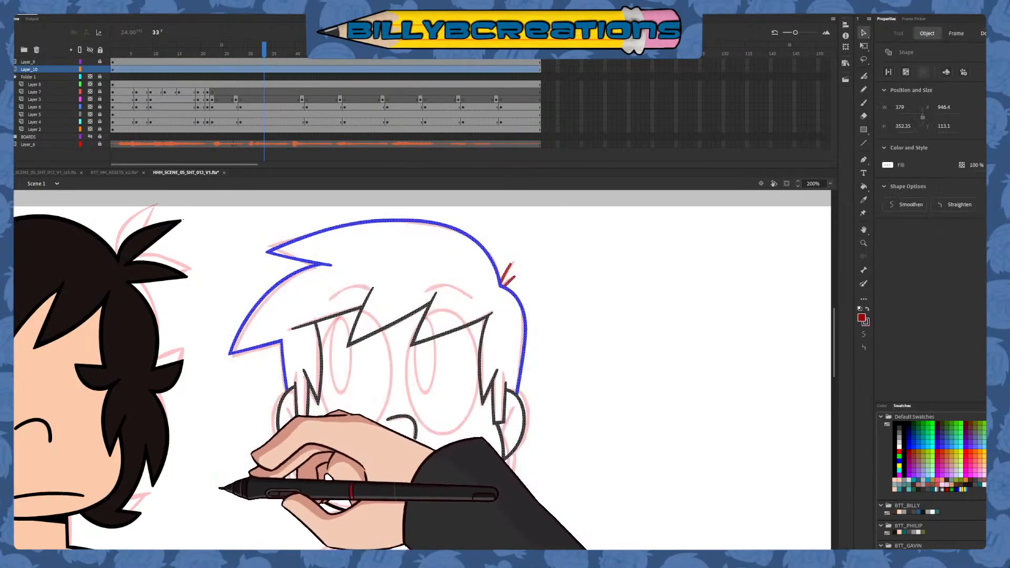
left_click(899, 424)
left_click(771, 474)
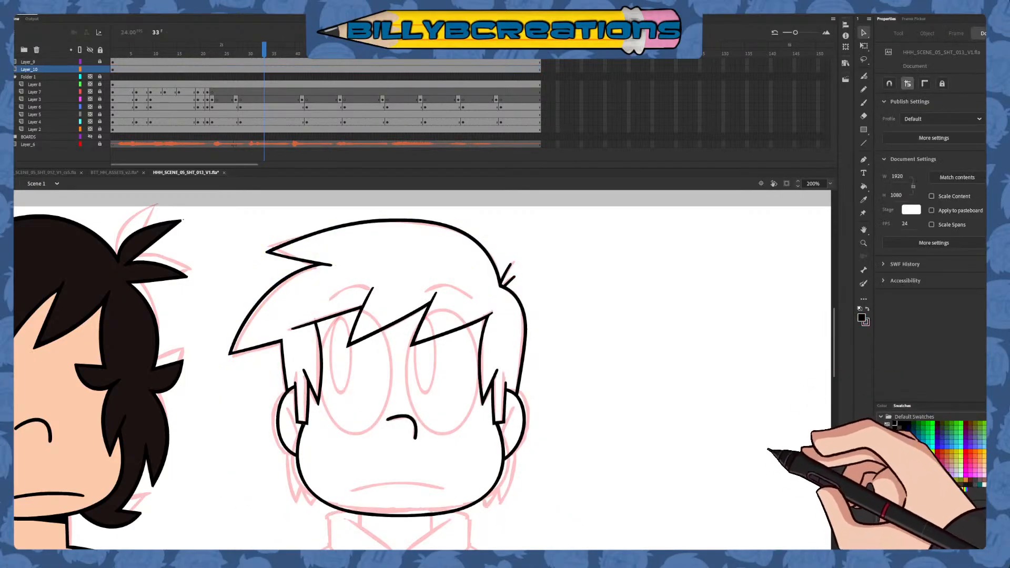
Draw a short diagonal blue inner-ear line in each ear with the Classic Brush
mouse_move(748, 478)
left_mouse_down()
mouse_move(771, 405)
mouse_move(733, 409)
left_mouse_up()
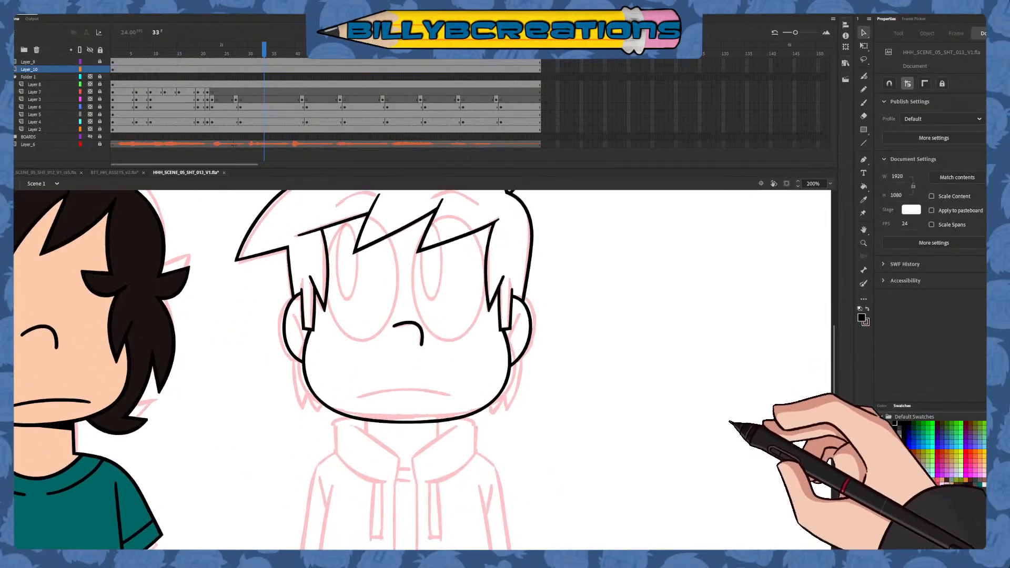
left_click(863, 102)
left_click(908, 447)
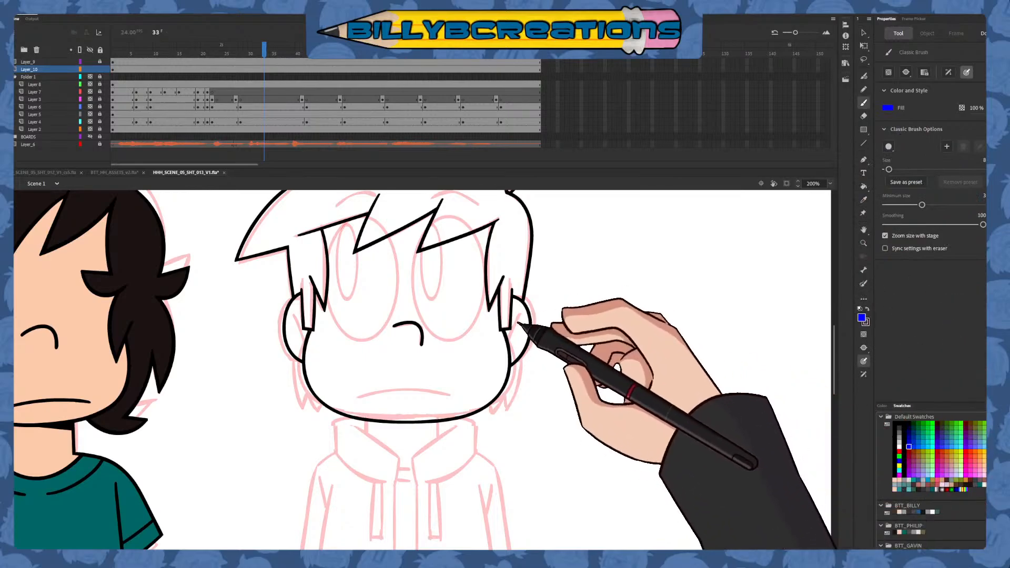
left_click_drag(519, 316, 506, 361)
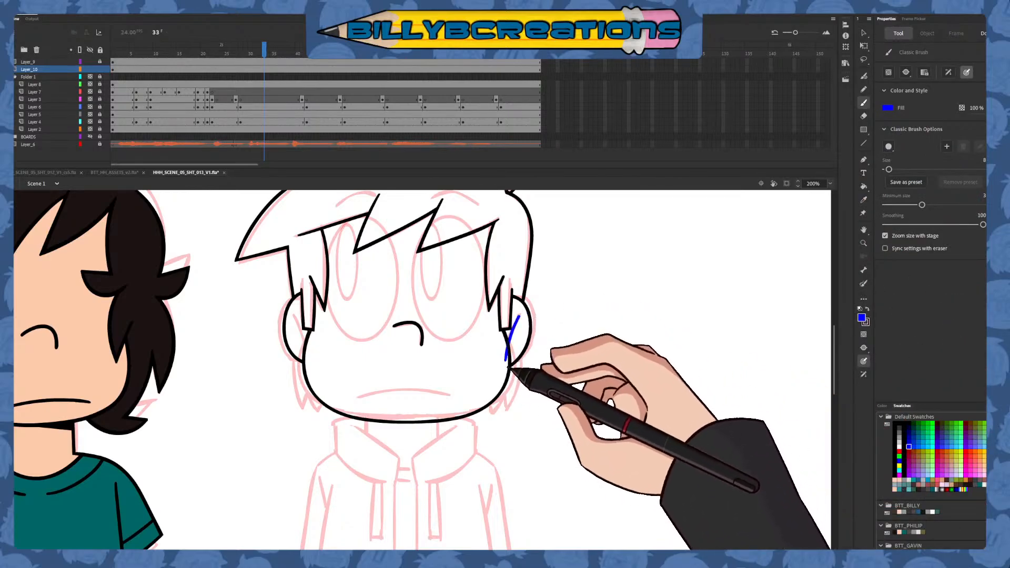
left_click_drag(292, 314, 309, 353)
Trim the ends of the blue inner-ear lines that overshoot into the face
key("v")
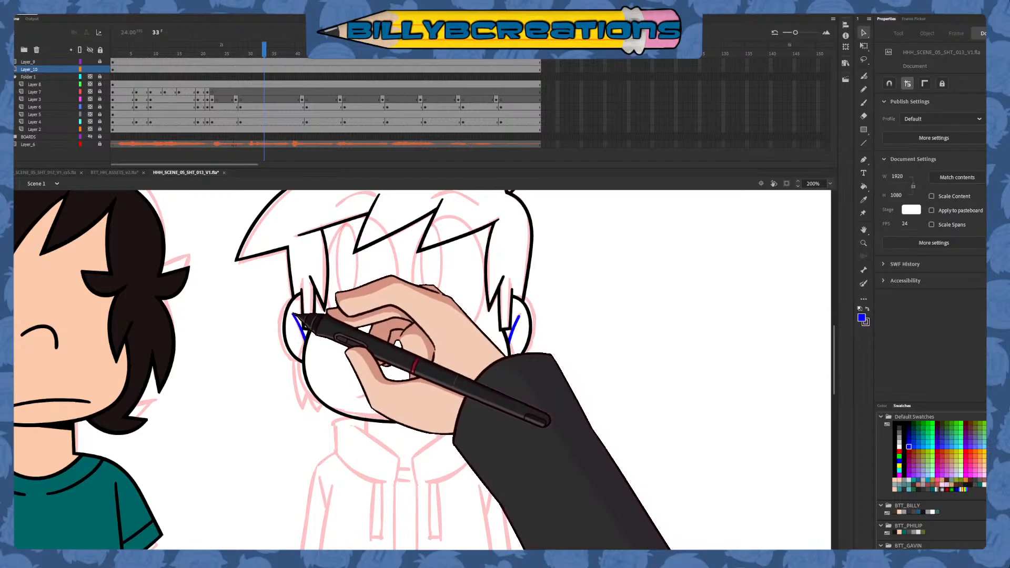
key("e")
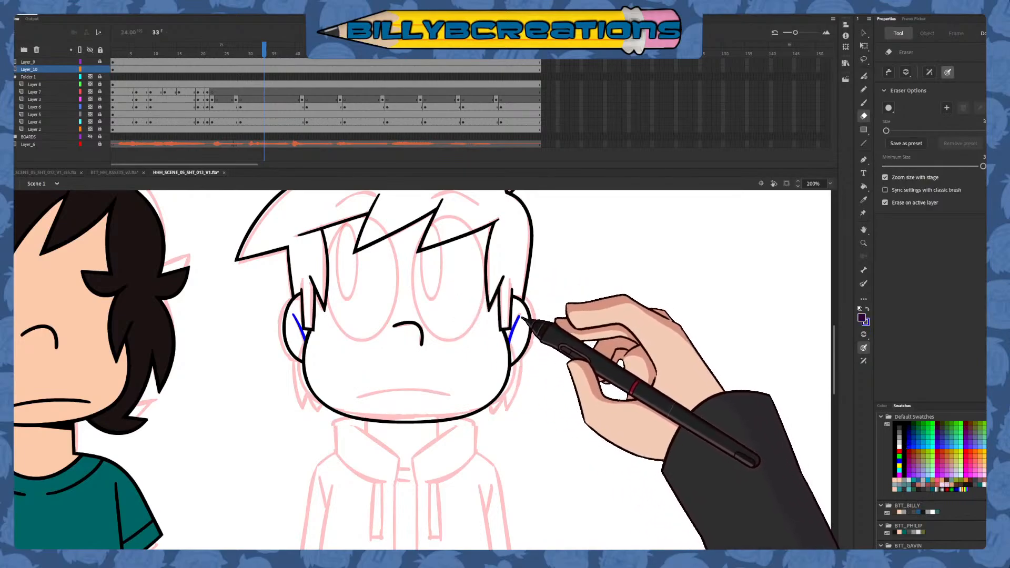
key("v")
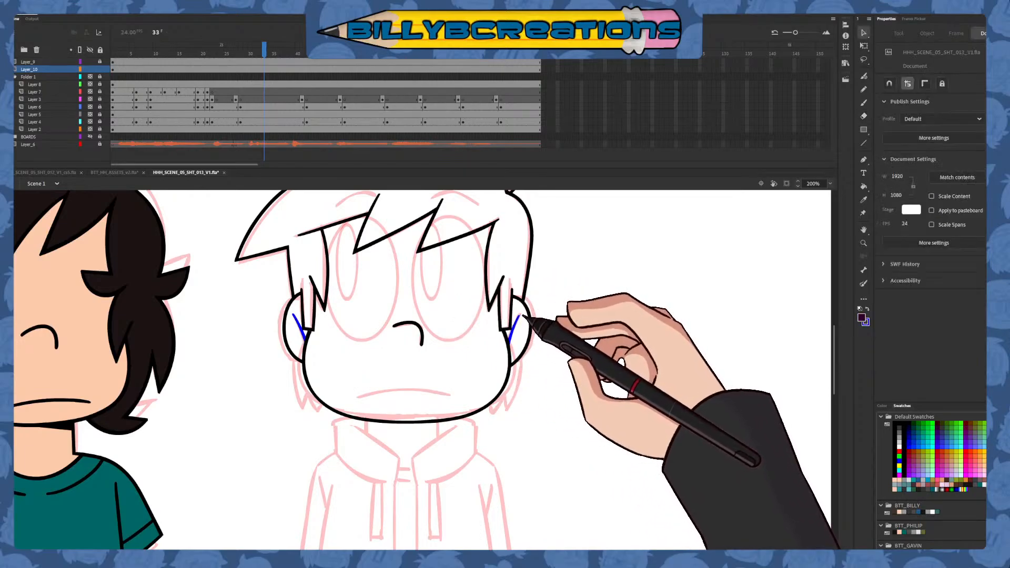
mouse_move(257, 417)
left_mouse_down()
mouse_move(284, 434)
mouse_move(267, 433)
left_mouse_up()
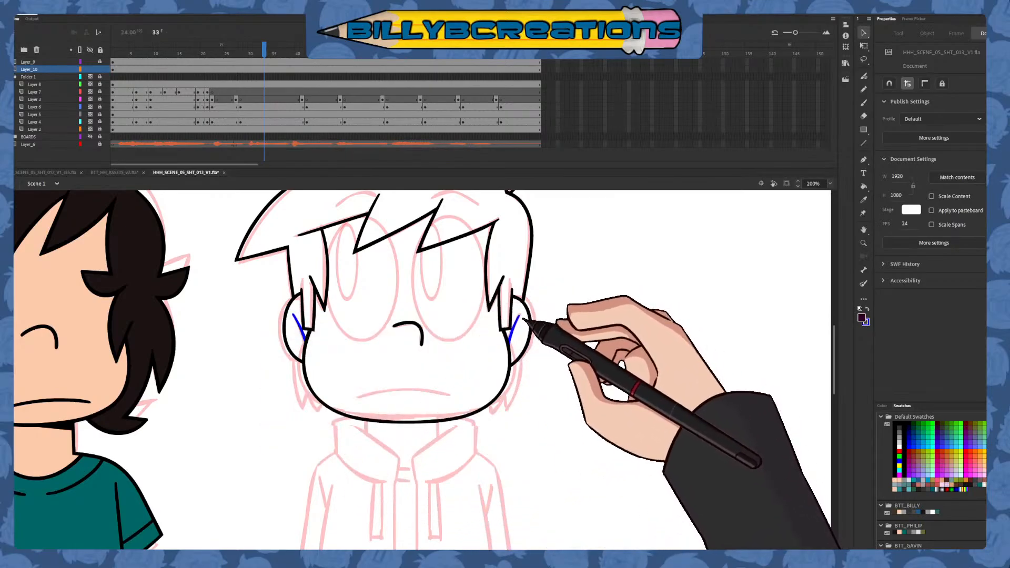
key("w")
key("e")
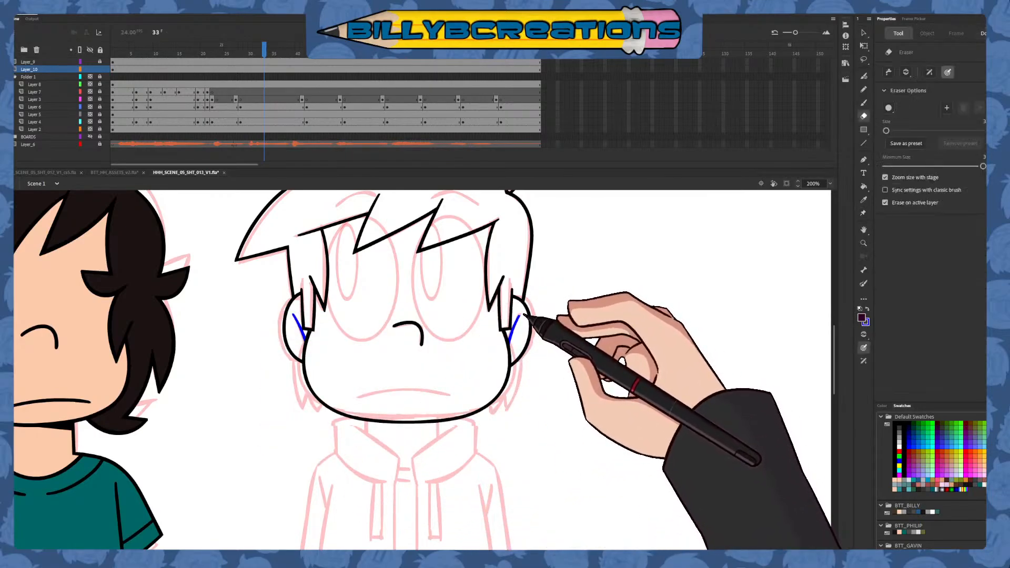
key("v")
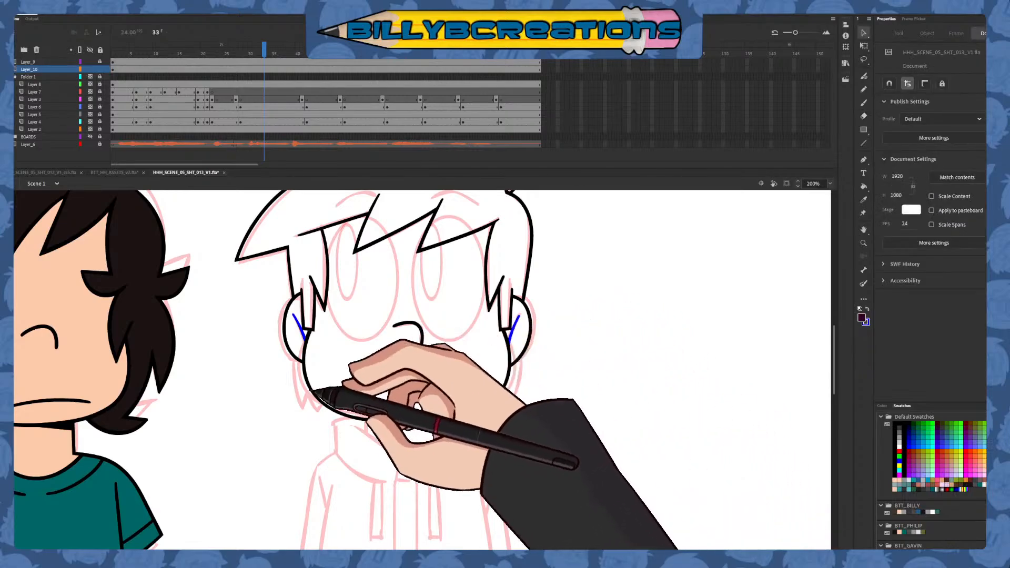
Recolor the blue inner-ear lines in both ears black, including the remaining tip in the right ear
left_click_drag(271, 395, 512, 279)
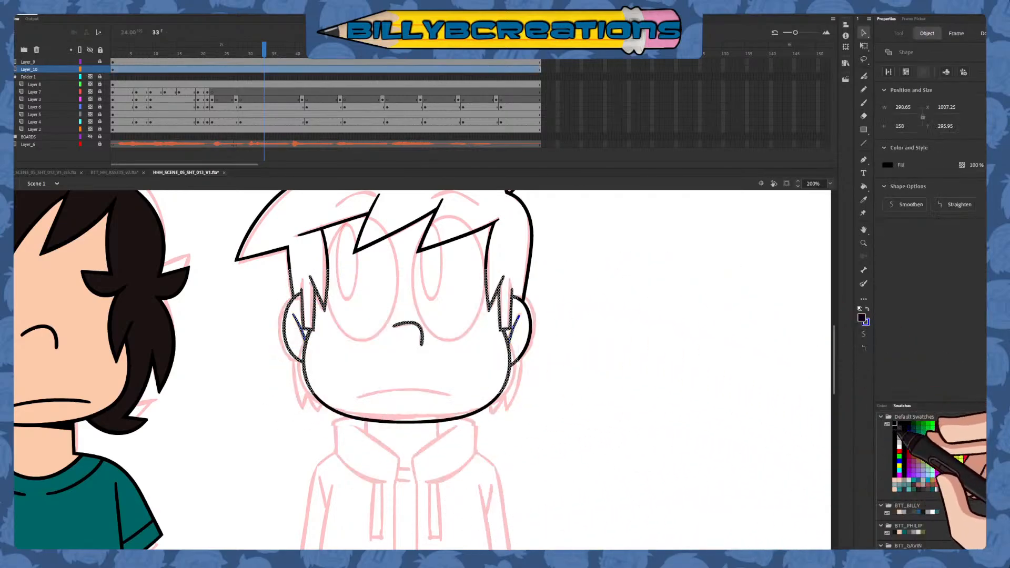
left_click(730, 476)
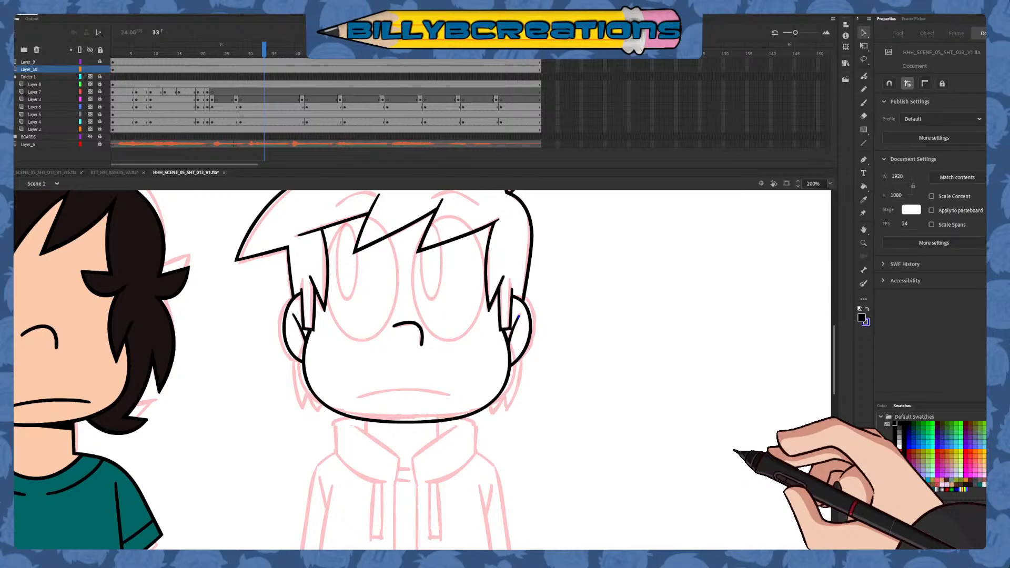
left_click(518, 318)
left_click(897, 424)
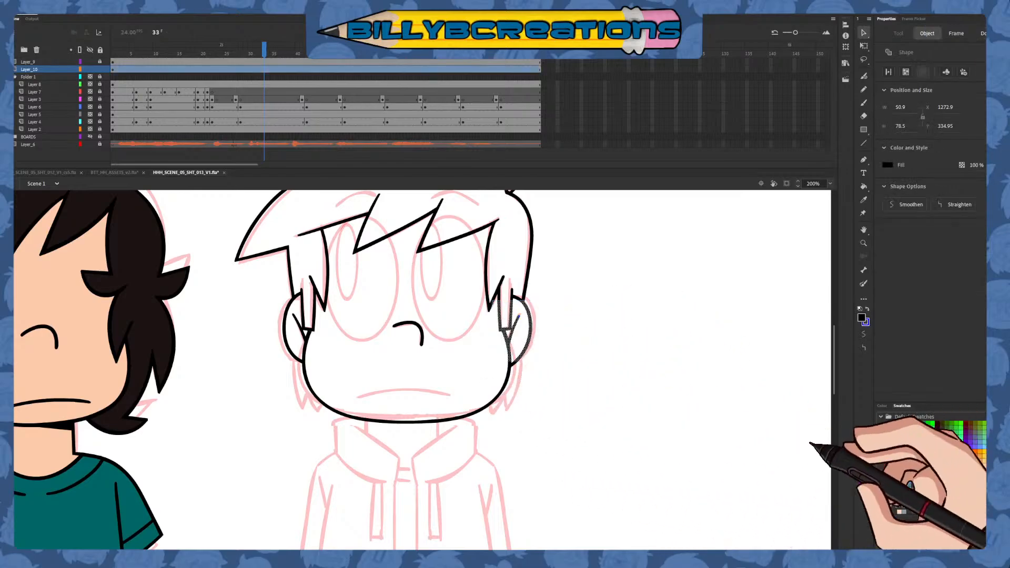
left_click(760, 462)
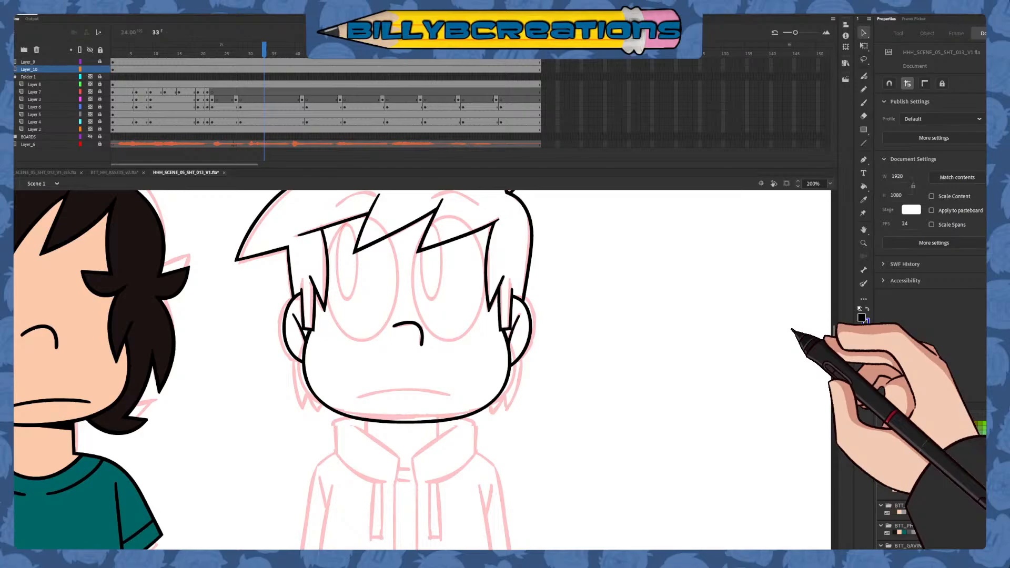
Draw the back hair below the right ear in dark red, curving down beside the jaw into two pointed tips
left_click(863, 103)
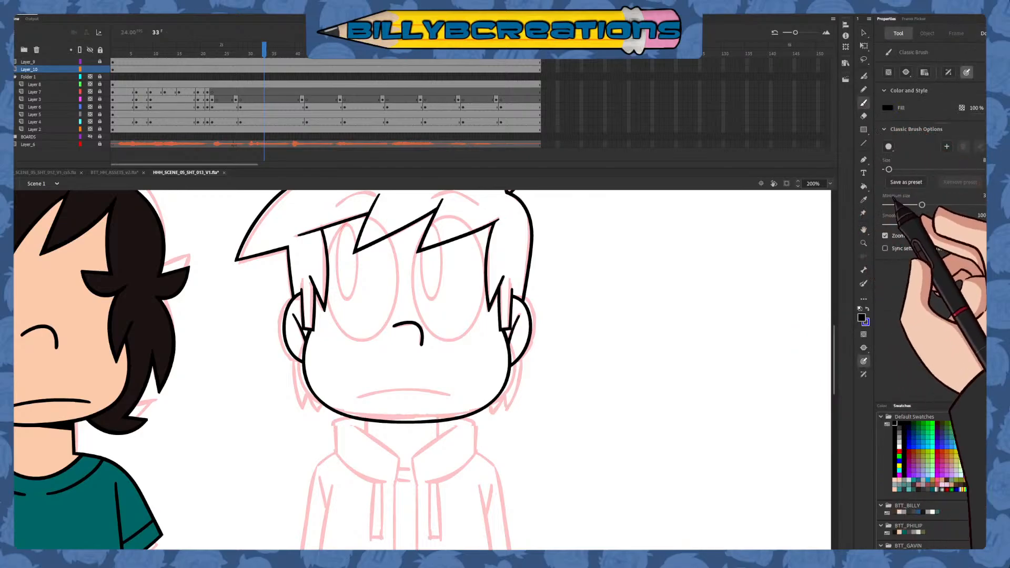
left_click(908, 452)
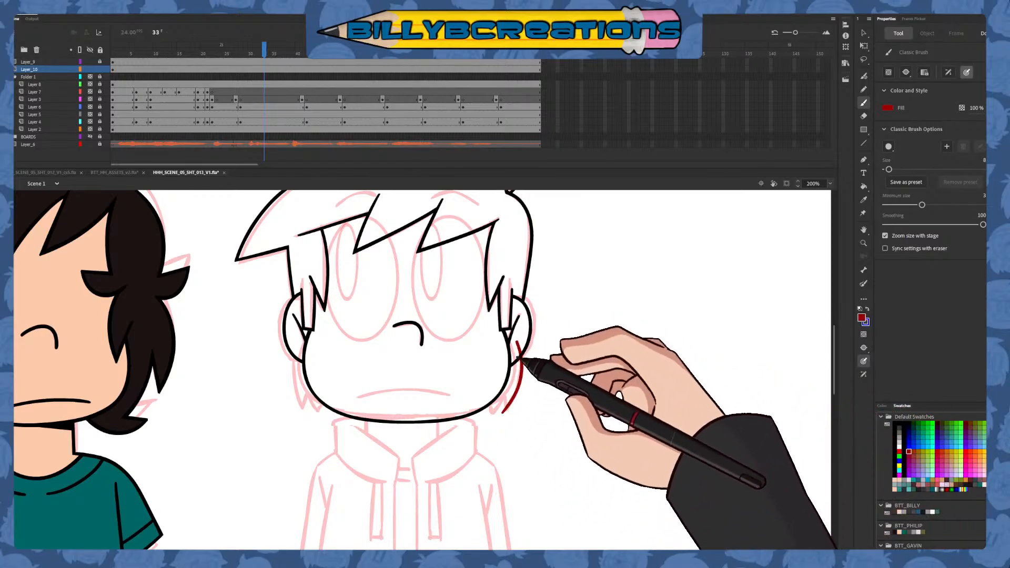
left_click_drag(518, 333, 490, 427)
key("ctrl+z")
key("ctrl+z")
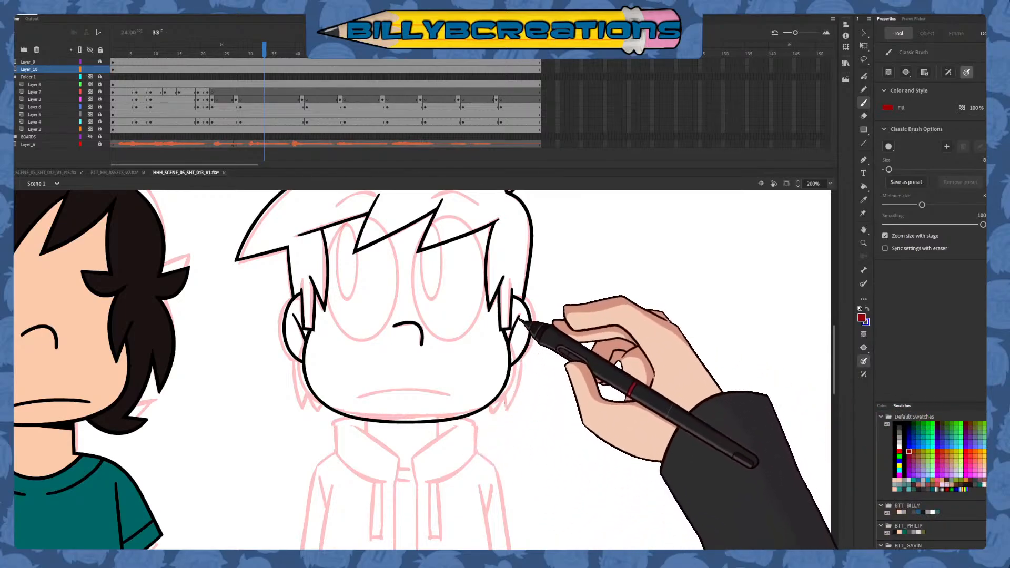
mouse_move(518, 325)
left_mouse_down()
mouse_move(514, 392)
mouse_move(494, 422)
left_mouse_up()
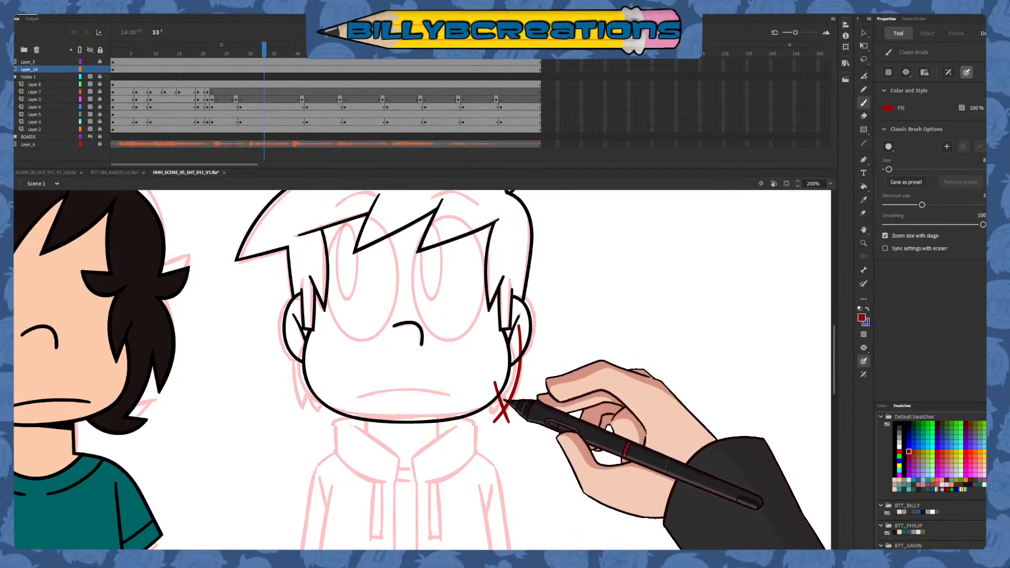
key("ctrl+z")
left_click_drag(493, 376, 509, 422)
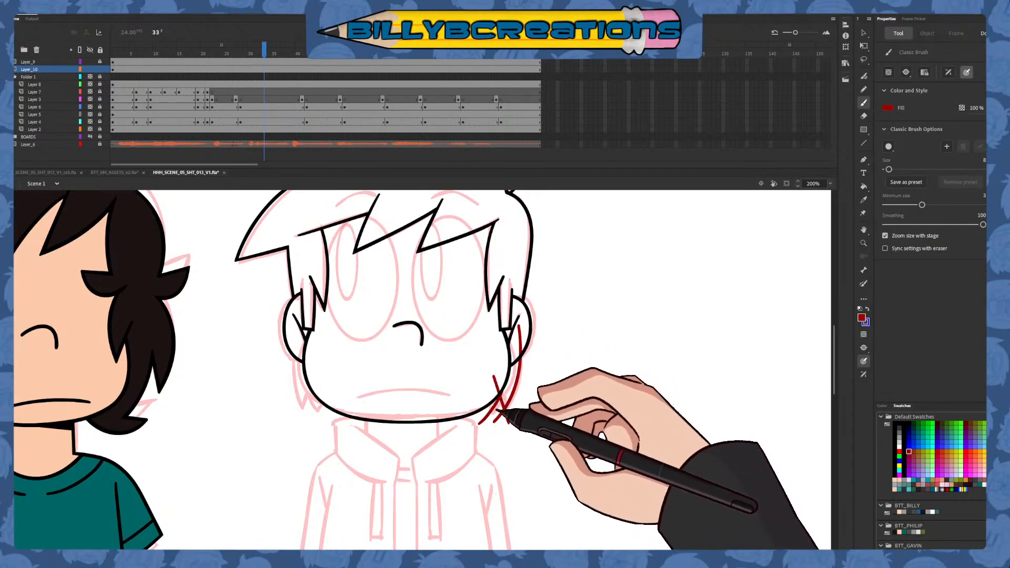
Delete the overshooting ends of the dark red hair at its pointed tips and inside the right ear
key("v")
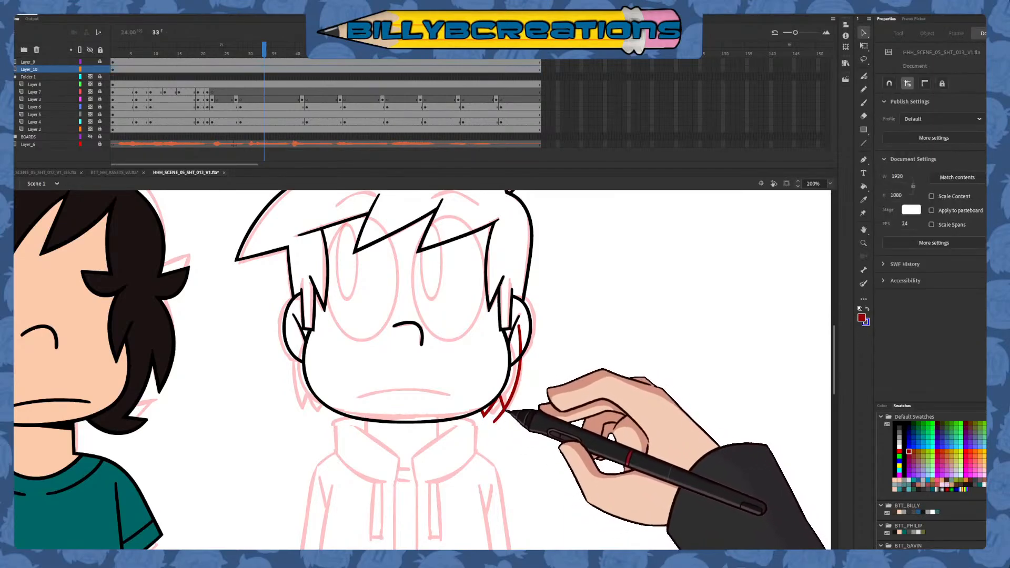
left_click(498, 420)
key("Delete")
left_click(520, 343)
key("Delete")
key("e")
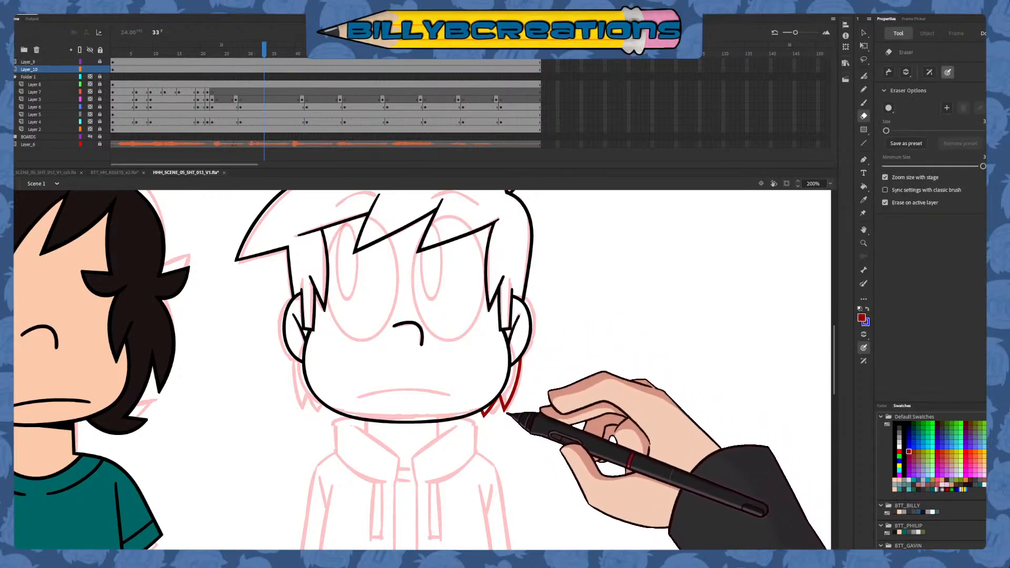
key("b")
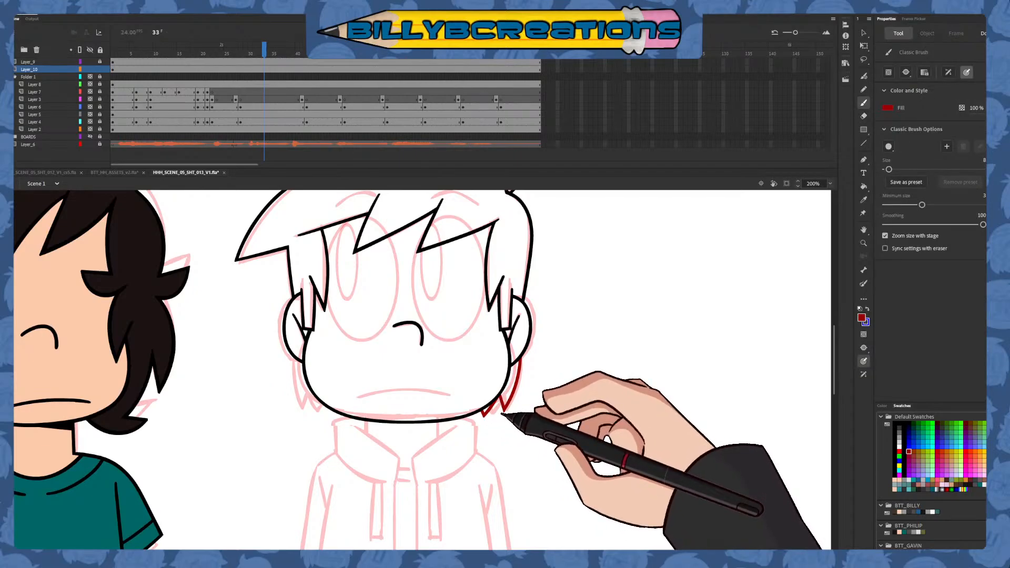
Duplicate the dark red back hair, flip the copy horizontally and place it below the left ear beside the jaw
left_click(863, 33)
left_click(499, 407)
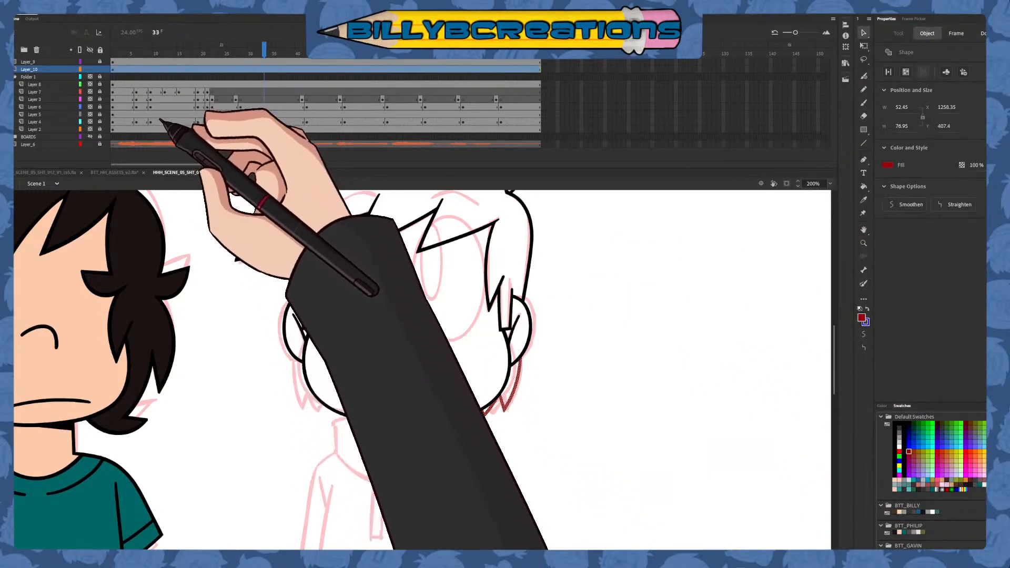
mouse_move(513, 408)
left_mouse_down()
mouse_move(388, 428)
mouse_move(333, 423)
left_mouse_up()
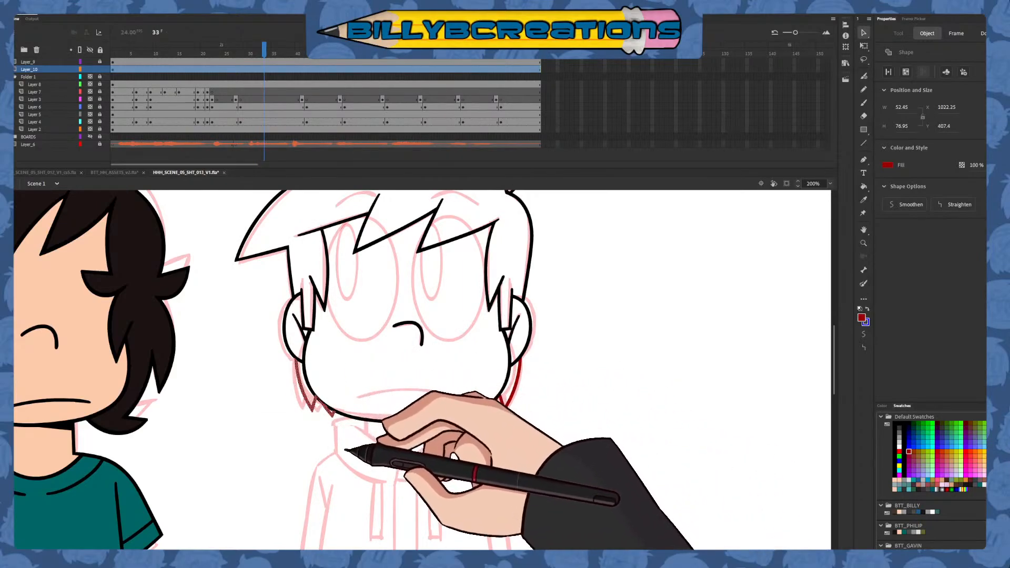
left_click(347, 464)
Select the lower head line art and recolor the dark red back hair on both sides black
left_click_drag(268, 449, 523, 326)
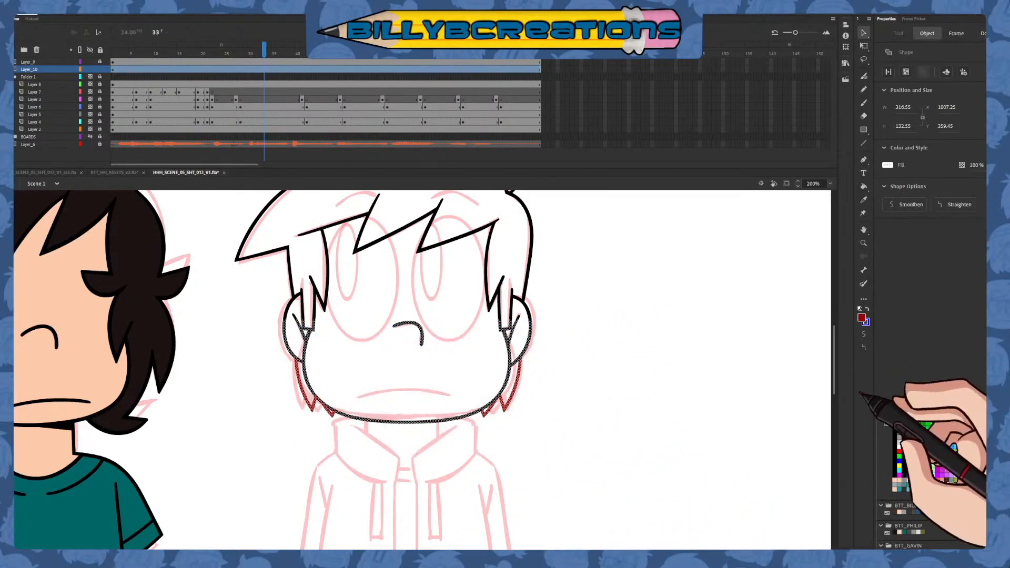
left_click(895, 425)
left_click(749, 458)
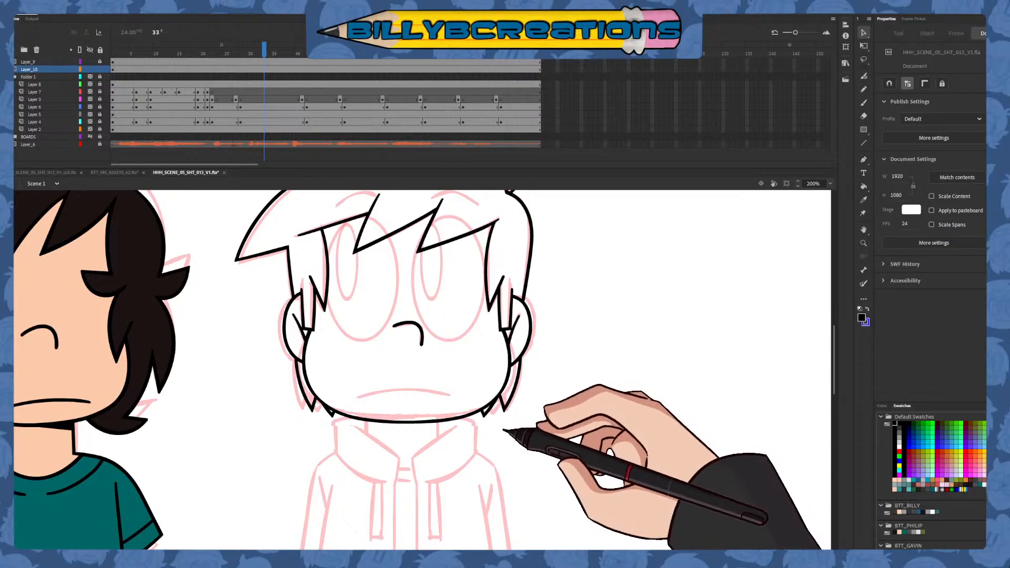
Draw the mouth in blue as one slightly arched stroke over the sketched mouth, redoing the stroke to refine its curve
left_click(863, 102)
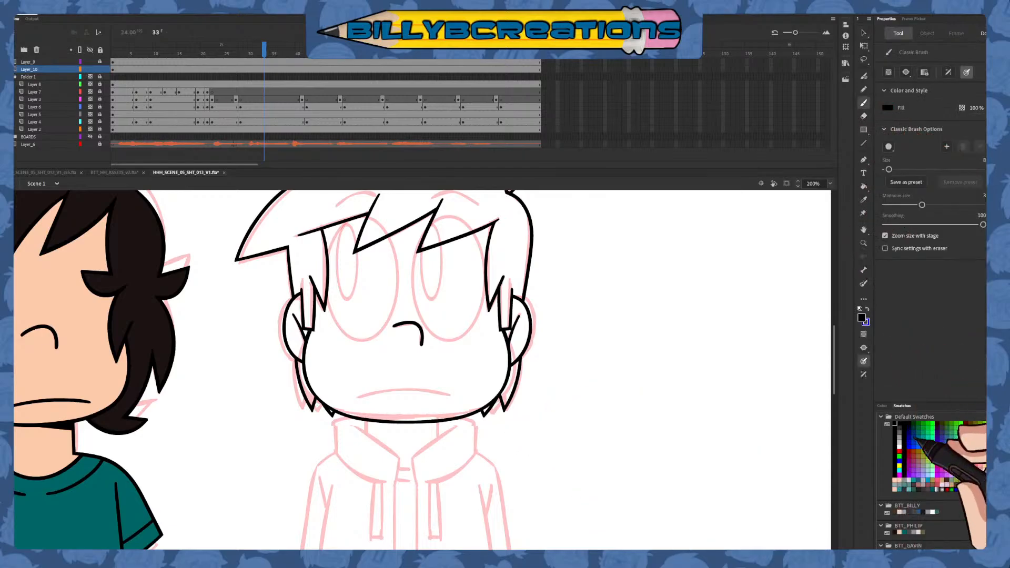
left_click(909, 446)
left_click_drag(534, 461, 575, 469)
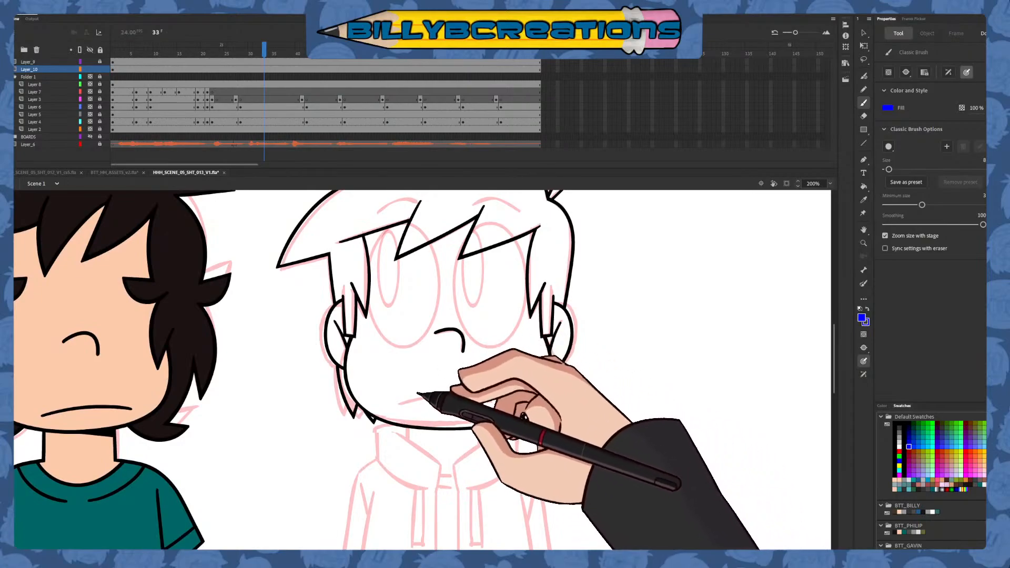
left_click_drag(397, 404, 491, 403)
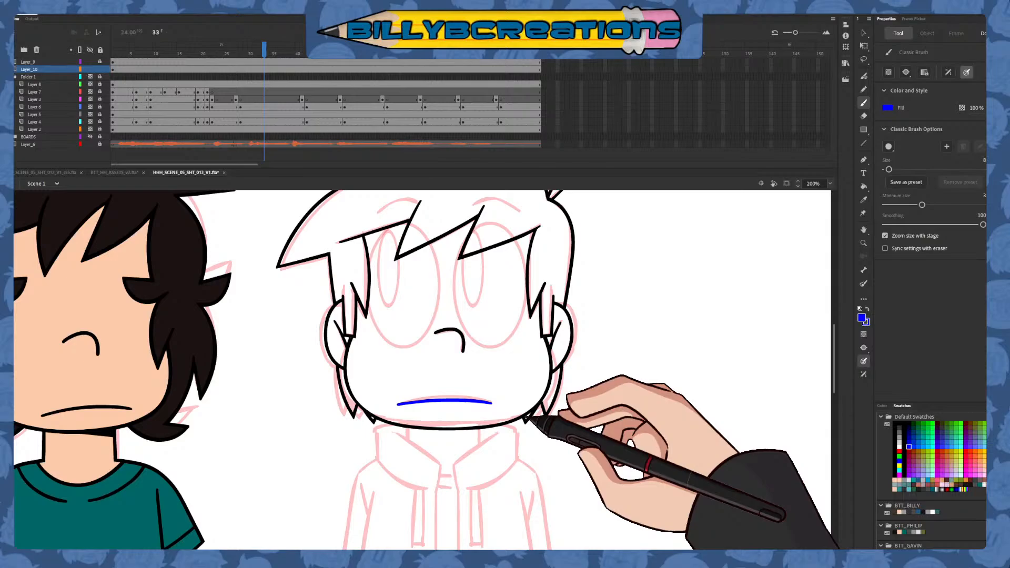
left_click_drag(440, 388, 456, 386)
key("ctrl+z")
key("ctrl+z")
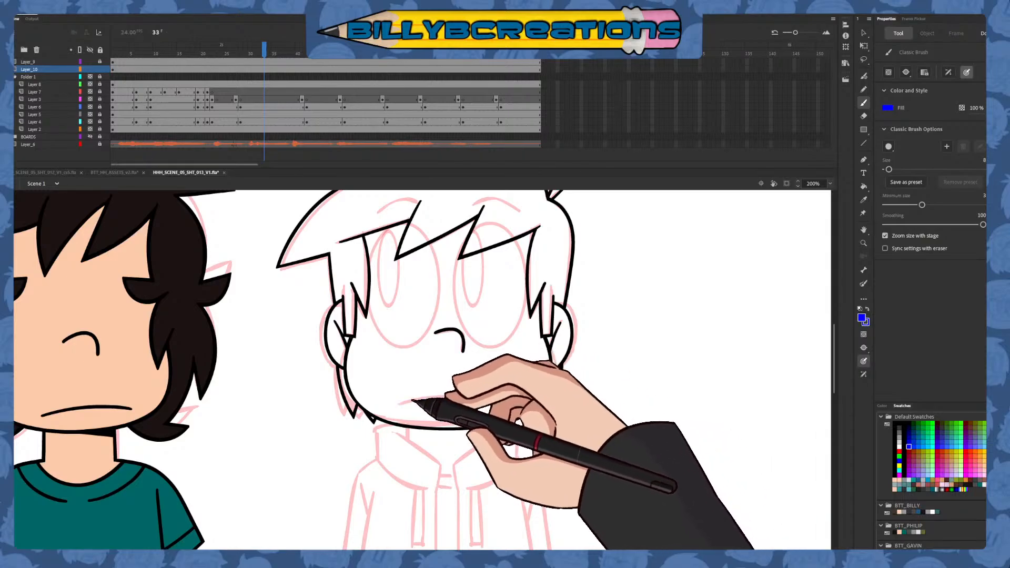
left_click_drag(401, 403, 490, 404)
key("ctrl+z")
left_click_drag(401, 403, 495, 404)
key("ctrl+z")
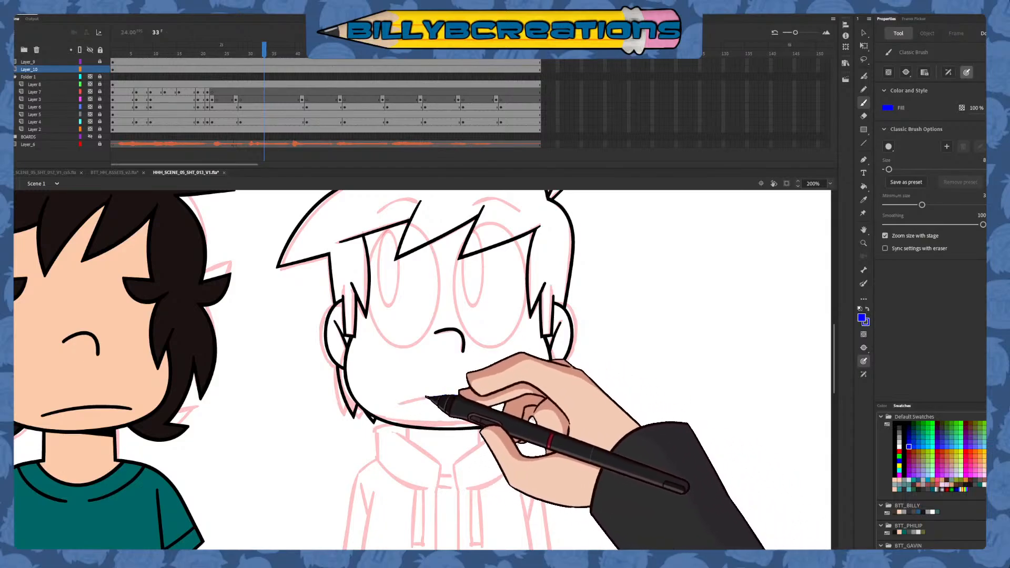
mouse_move(402, 404)
left_mouse_down()
mouse_move(485, 400)
mouse_move(436, 397)
mouse_move(474, 393)
left_mouse_up()
key("ctrl+z")
key("ctrl+z")
key("ctrl+z")
key("ctrl+z")
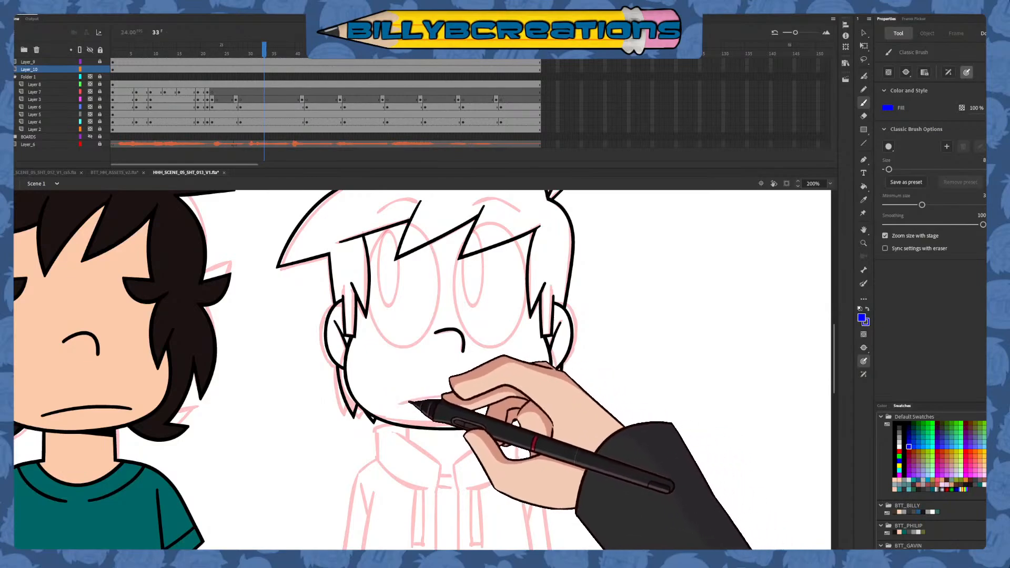
mouse_move(398, 404)
left_mouse_down()
mouse_move(462, 396)
mouse_move(529, 405)
left_mouse_up()
key("ctrl+z")
left_click_drag(403, 404, 501, 401)
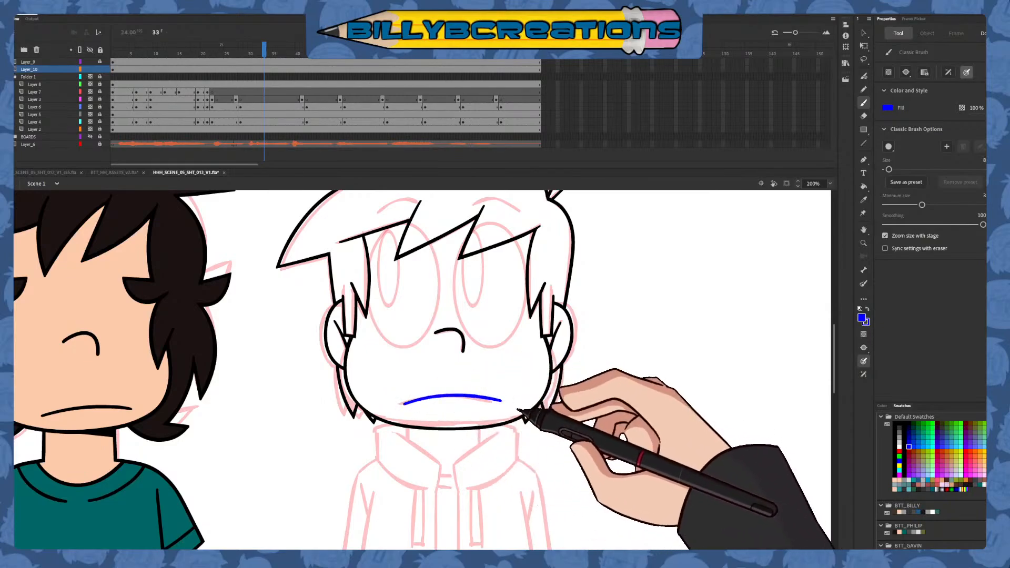
key("ctrl+z")
left_click_drag(401, 403, 493, 401)
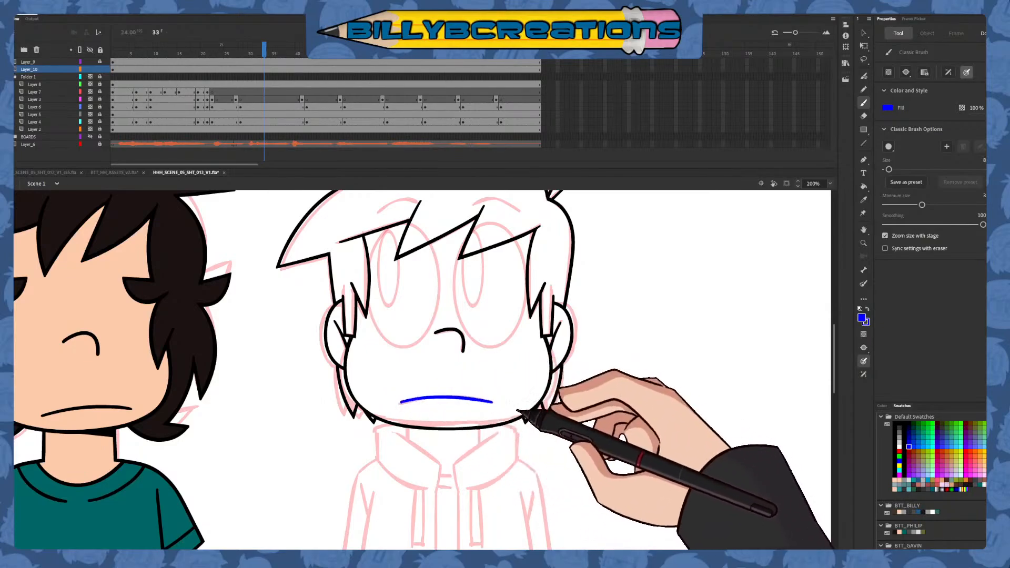
left_click_drag(400, 404, 499, 403)
left_click_drag(402, 403, 487, 399)
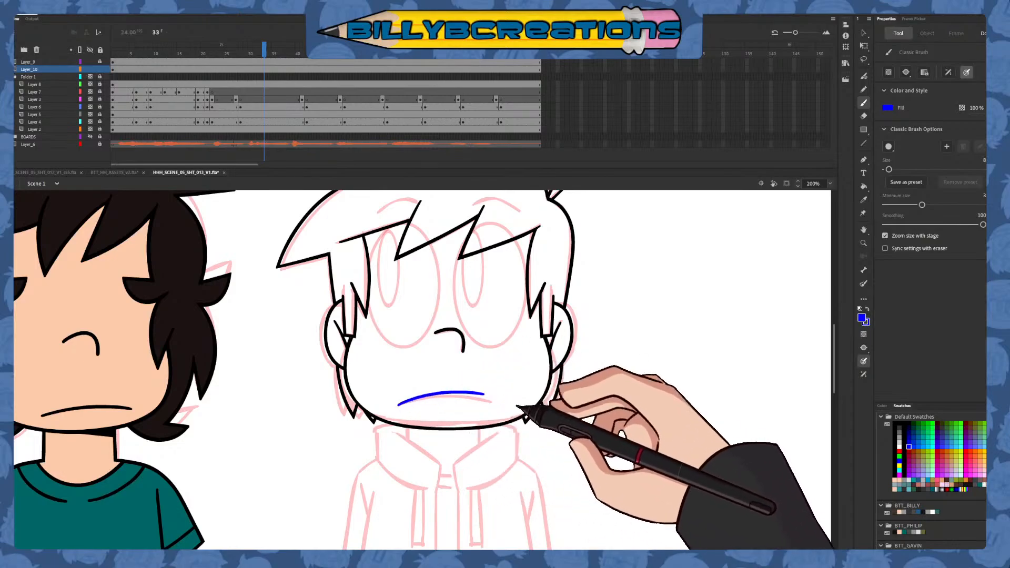
key("ctrl+z")
left_click_drag(401, 404, 490, 398)
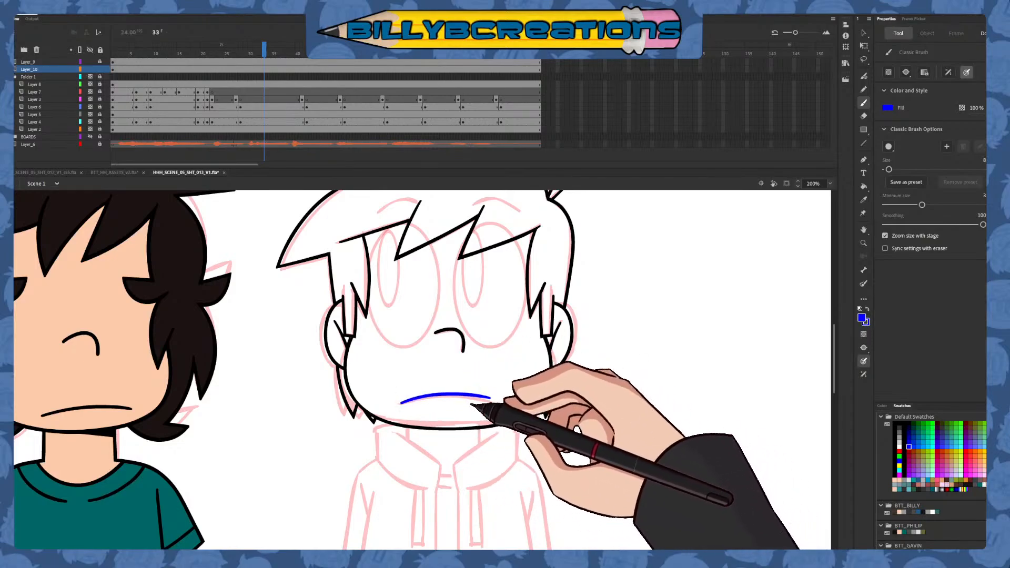
Redraw the blue mouth stroke over the sketched mouth until it forms a wider, evenly arched curve
key("ctrl+z")
left_click_drag(404, 403, 493, 401)
key("ctrl+z")
left_click_drag(400, 404, 495, 404)
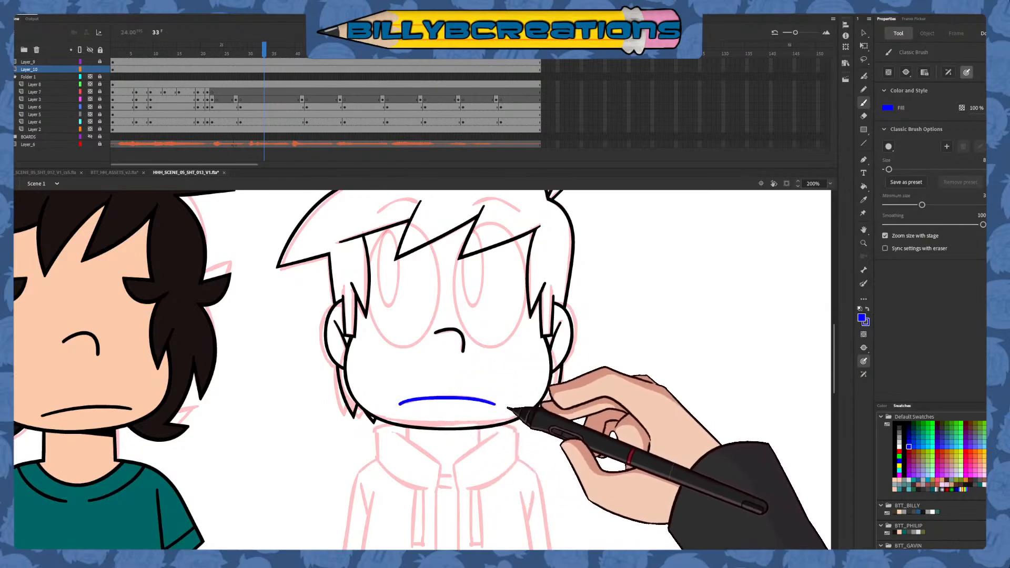
key("ctrl+z")
left_click_drag(404, 403, 499, 401)
key("ctrl+z")
left_click_drag(398, 403, 498, 402)
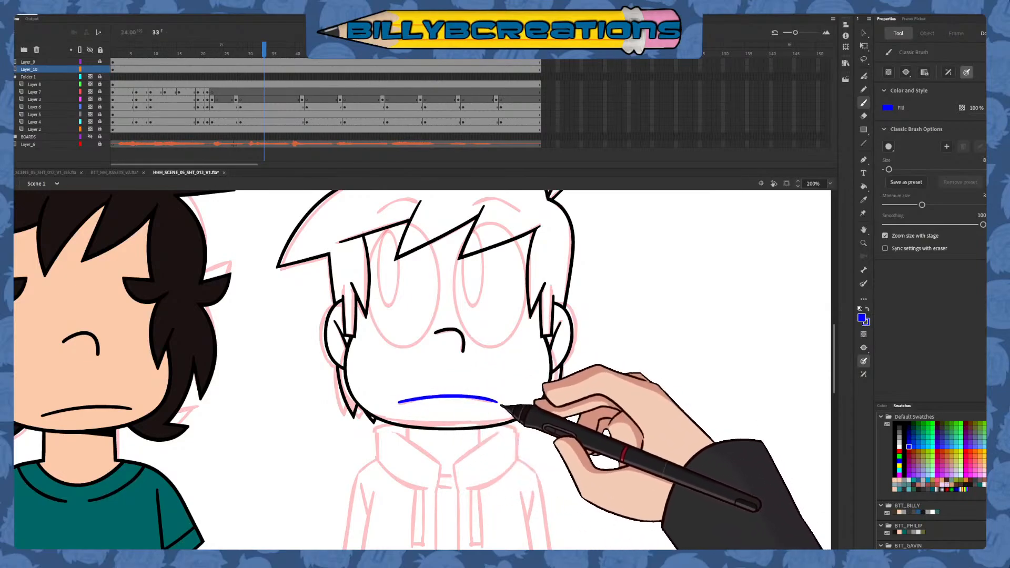
Narrow the blue mouth stroke slightly to a width of 124.1 and recolor it black
key("v")
left_click(495, 402)
key("q")
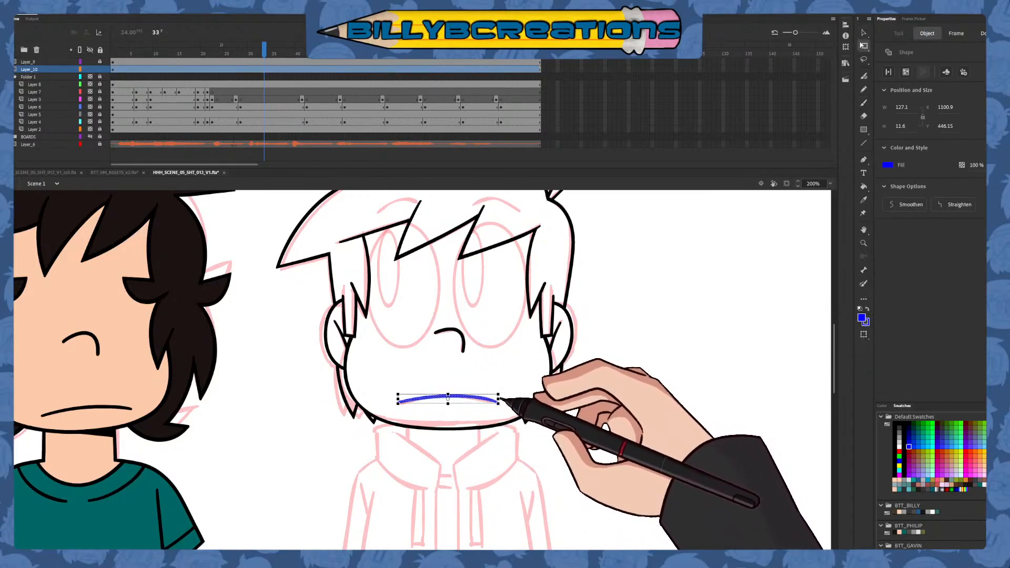
left_click_drag(496, 399, 498, 399)
key("v")
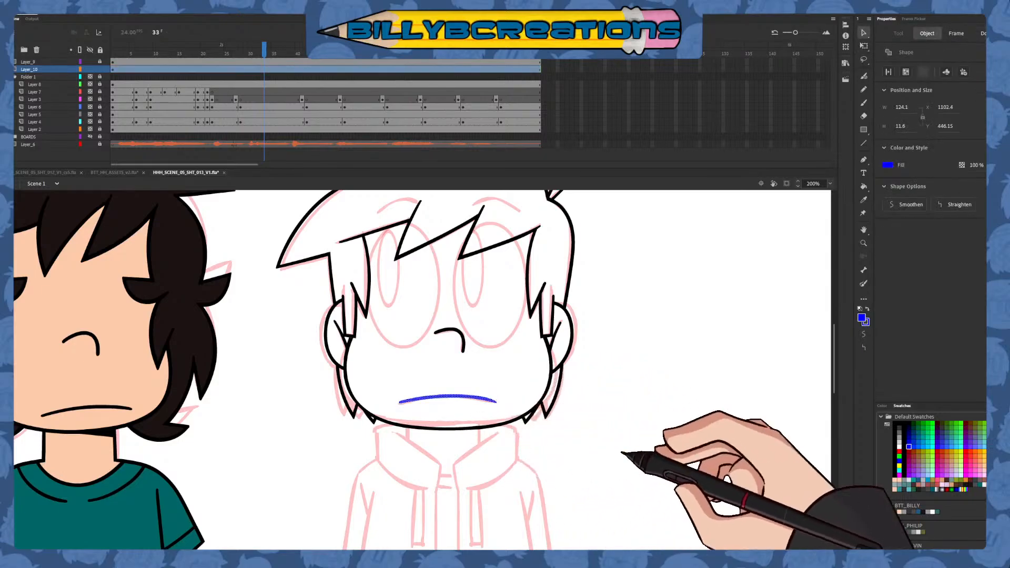
left_click(778, 468)
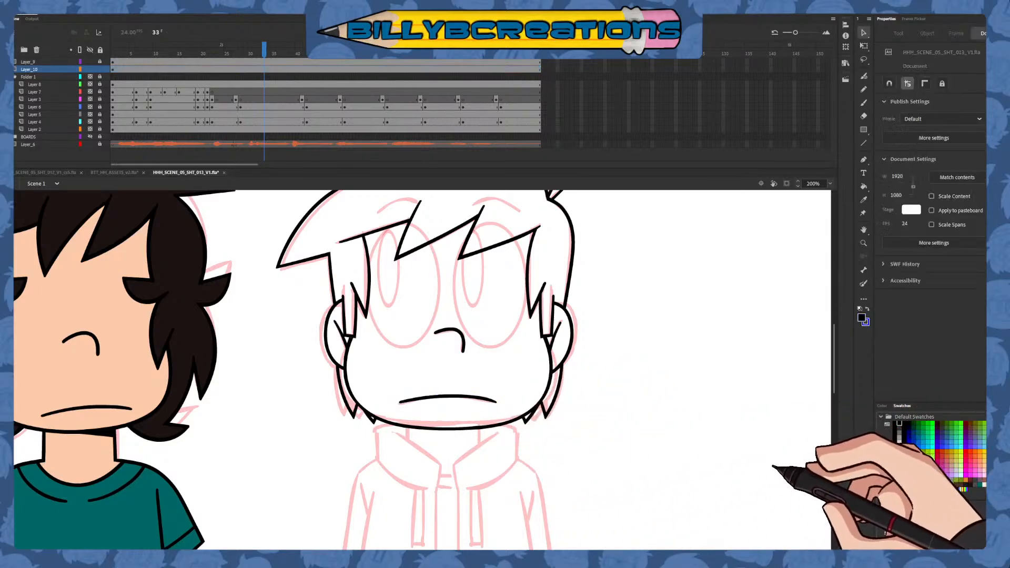
Select all the head line art on Layer_10 and convert it into a graphic symbol
left_click(864, 102)
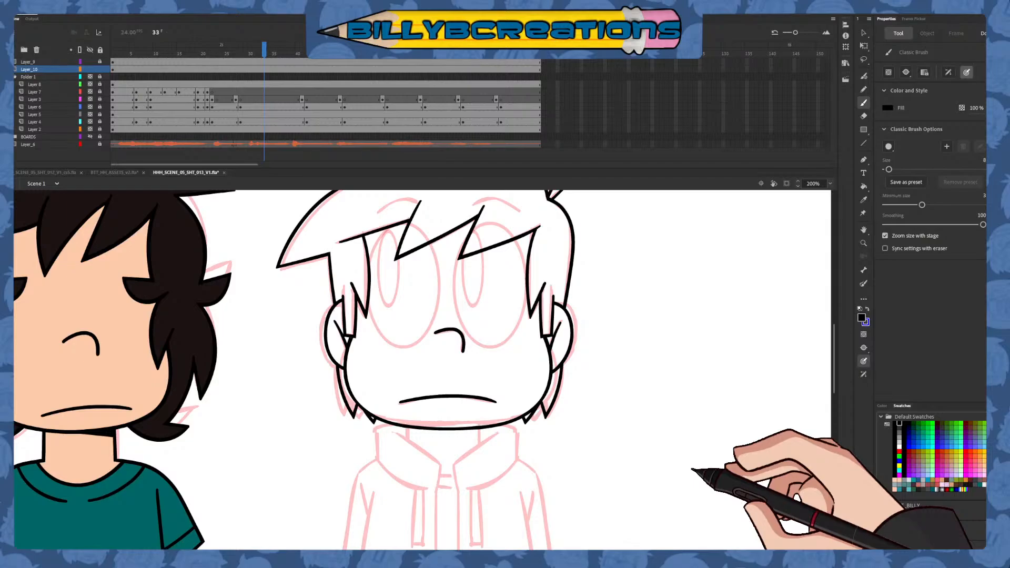
left_click_drag(835, 390, 836, 403)
left_click(266, 68)
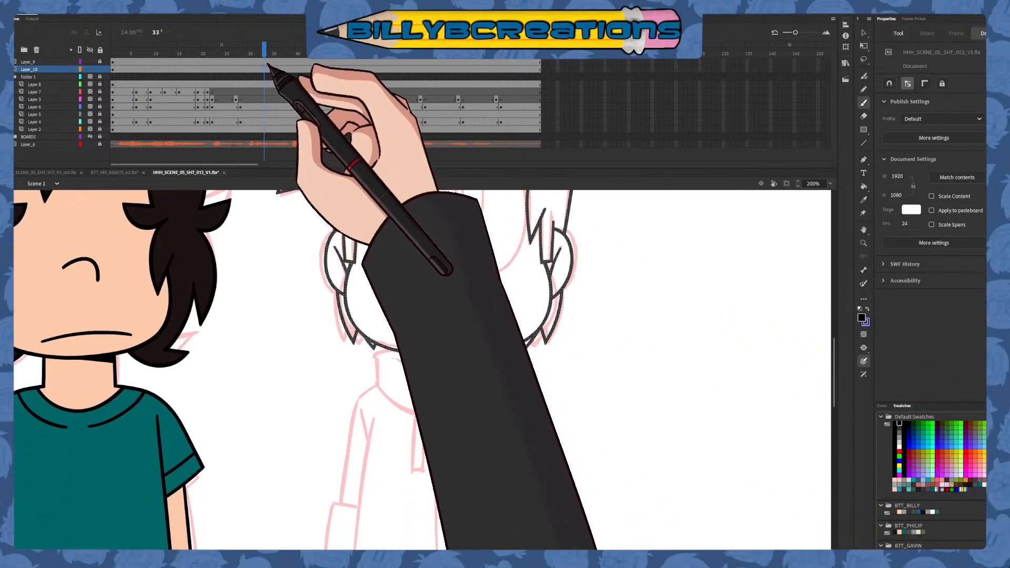
left_click(419, 350)
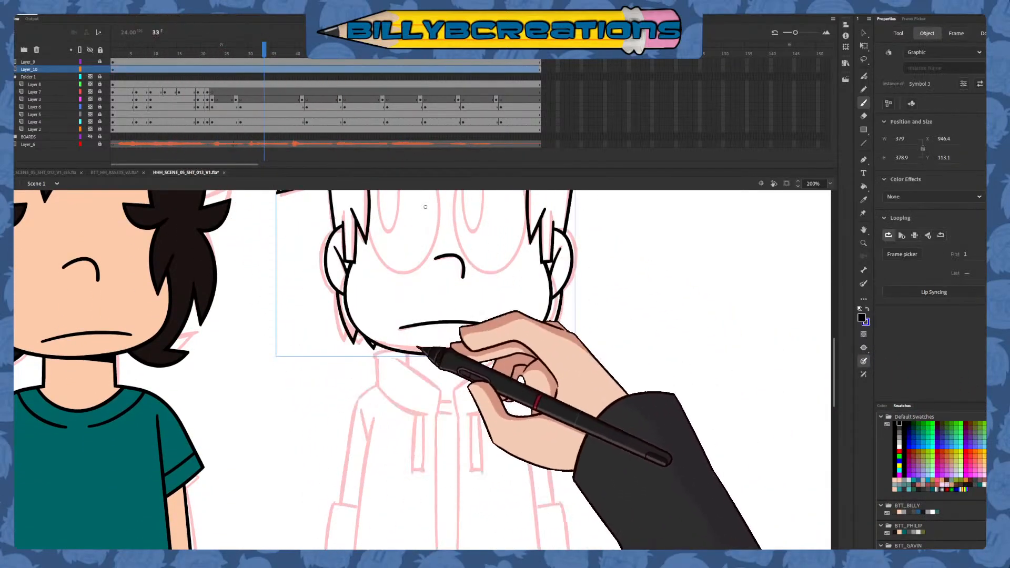
Open the head symbol for editing and add a new layer beneath the head line art, locking the head's layer
left_click(863, 33)
double_click(546, 327)
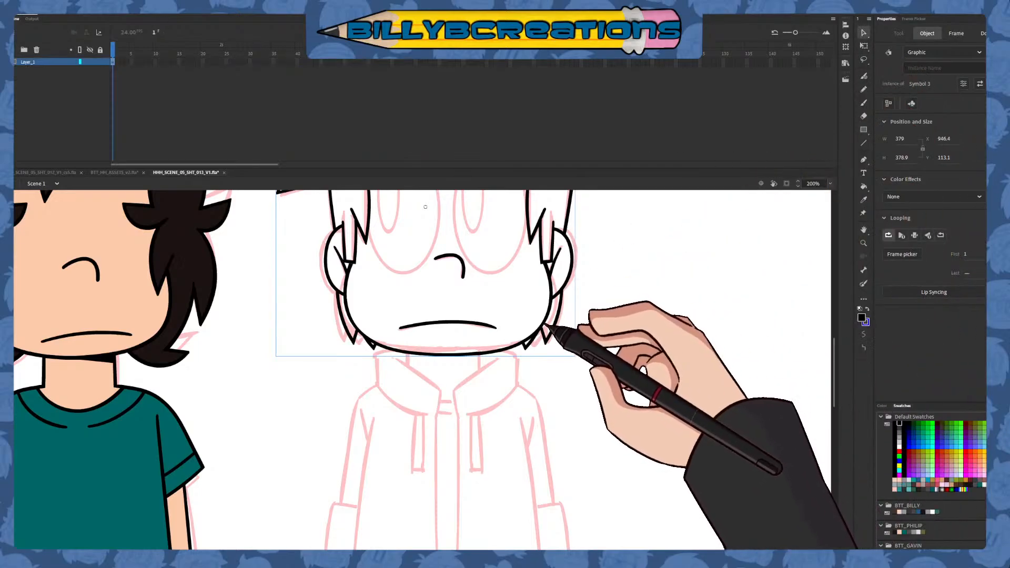
left_click(568, 337)
left_click(14, 49)
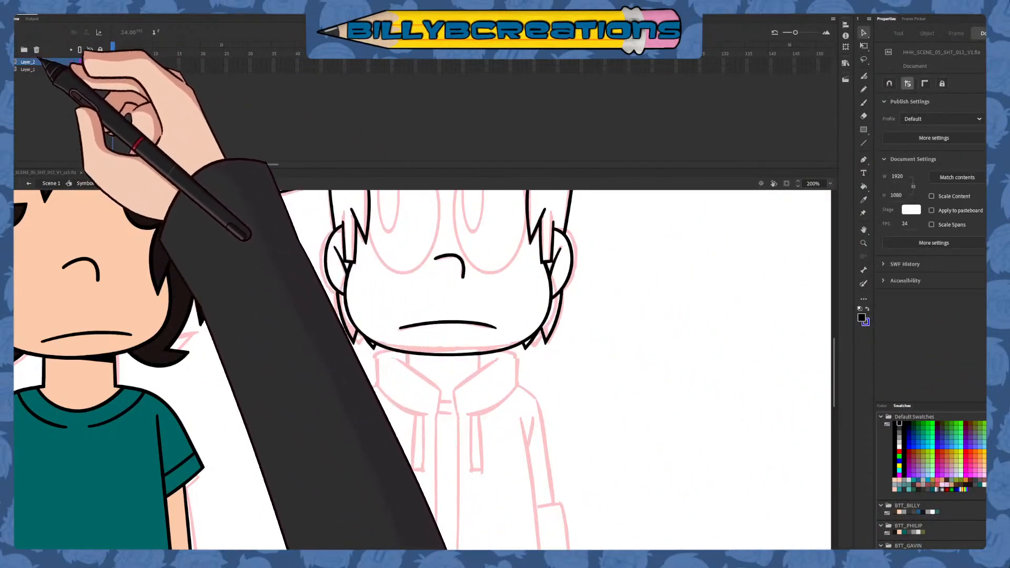
left_click_drag(42, 61, 48, 71)
Draw the hoodie collar's left inner edge and the front opening edge below it in blue, removing the overshooting ends where they cross
left_click(863, 102)
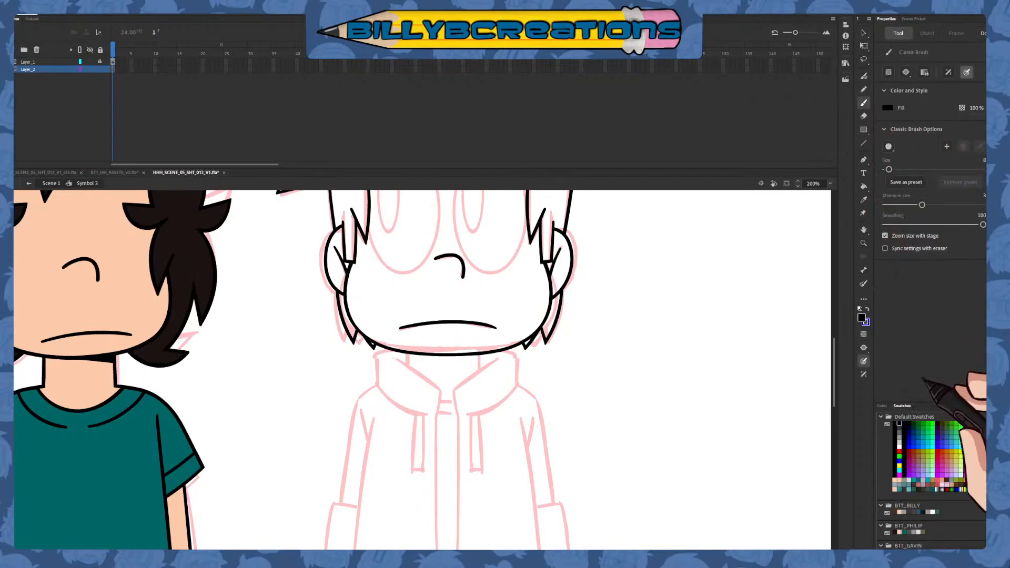
left_click(908, 446)
left_click_drag(392, 357, 465, 406)
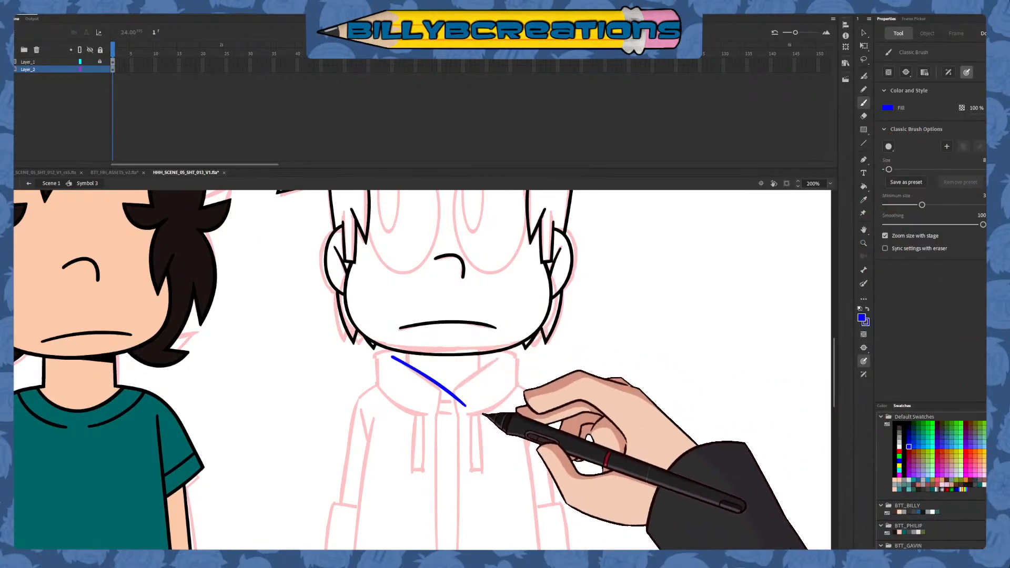
key("ctrl+z")
left_click_drag(398, 361, 463, 418)
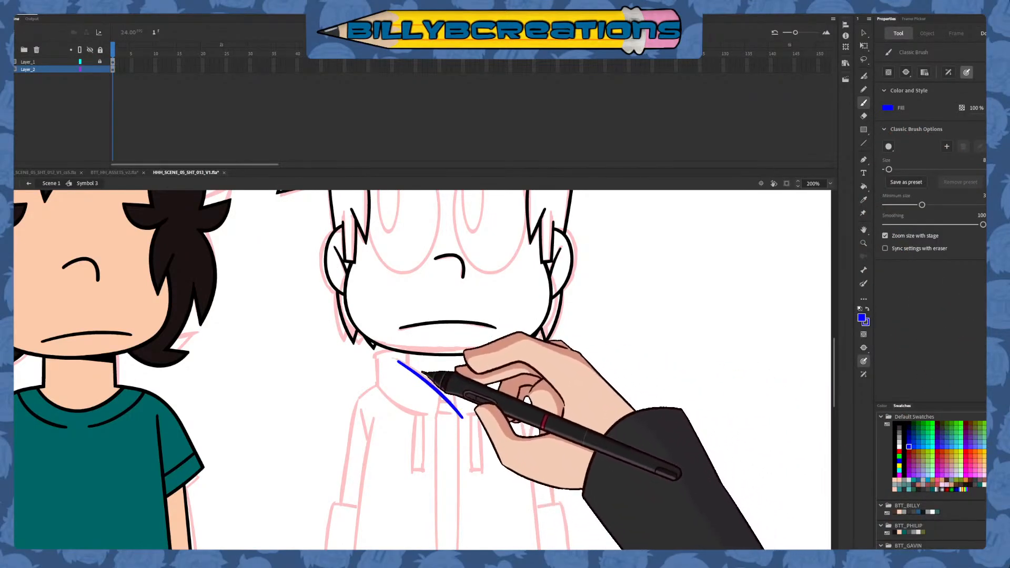
key("ctrl+z")
left_click_drag(395, 359, 459, 417)
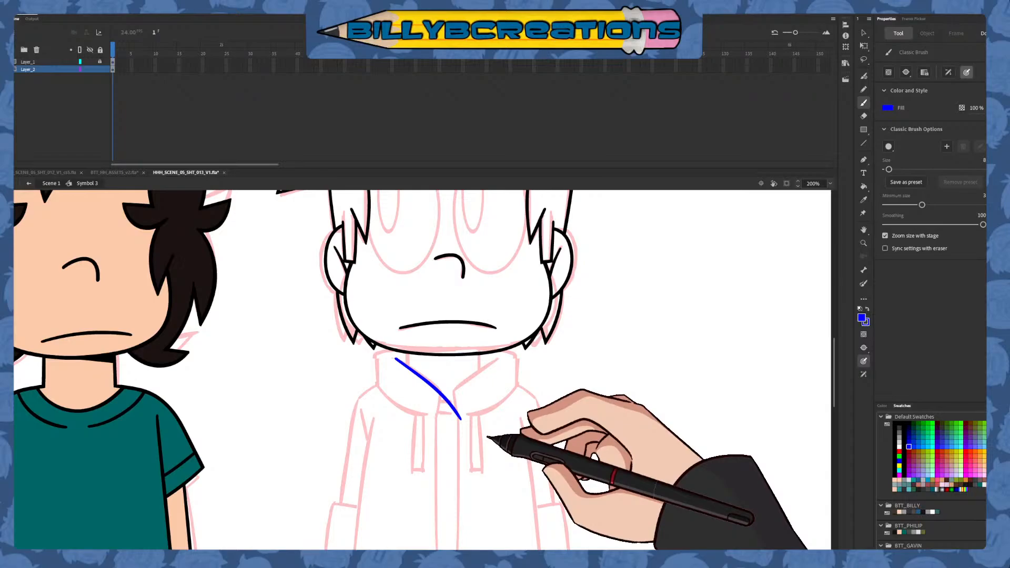
key("ctrl+z")
mouse_move(398, 360)
left_mouse_down()
mouse_move(449, 396)
mouse_move(461, 418)
left_mouse_up()
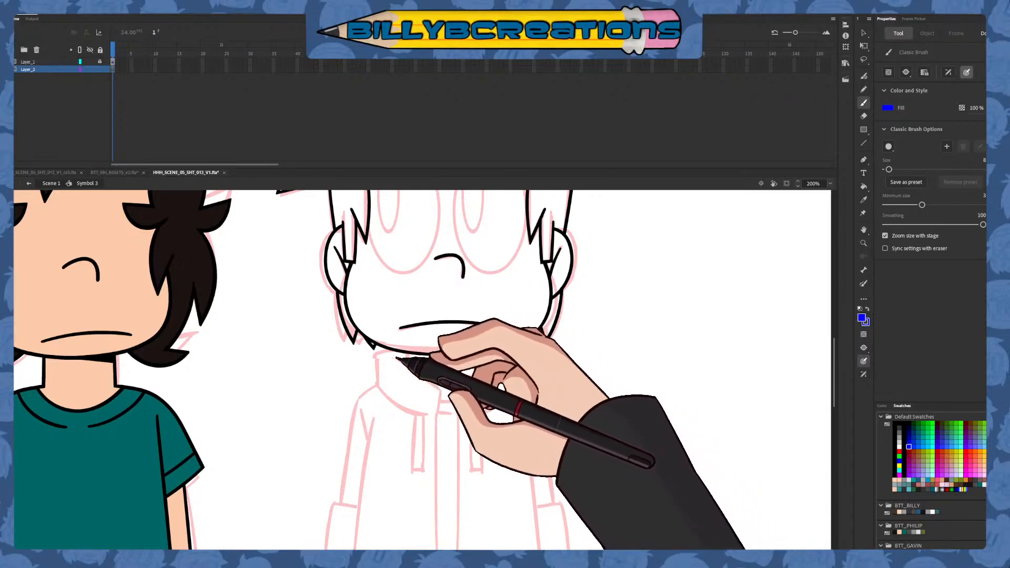
left_click_drag(396, 357, 470, 435)
key("ctrl+z")
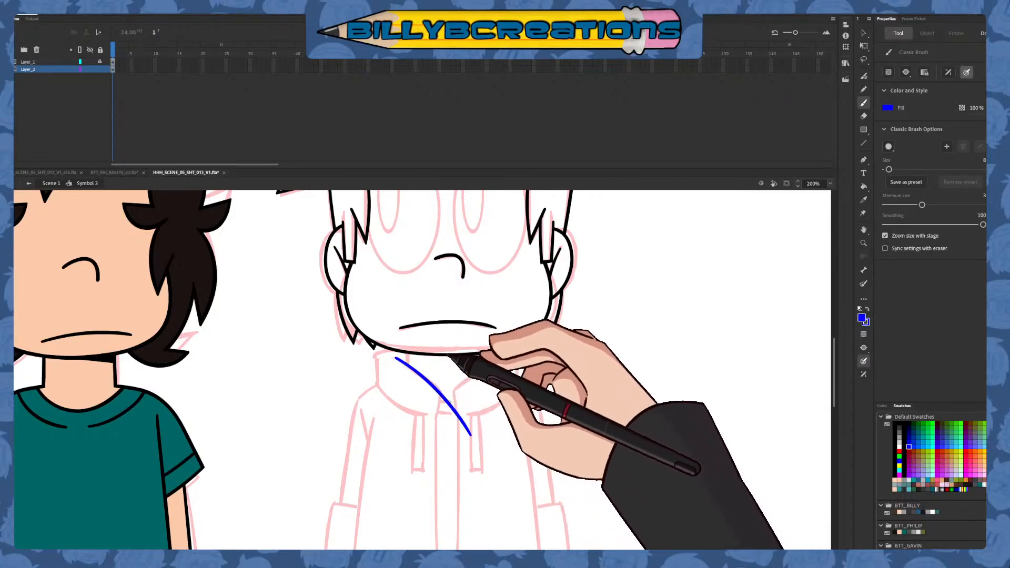
left_click_drag(440, 380, 427, 447)
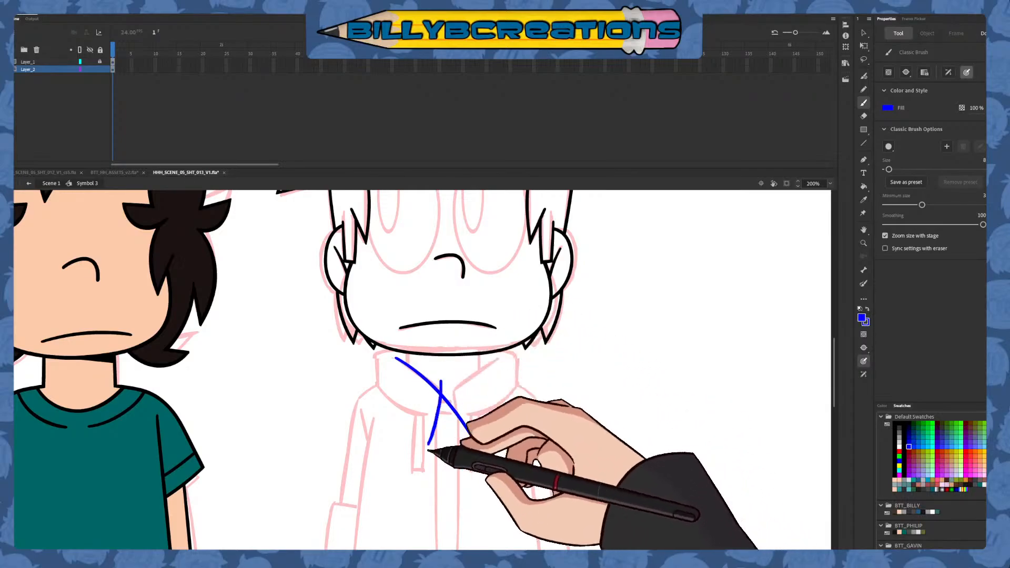
key("v")
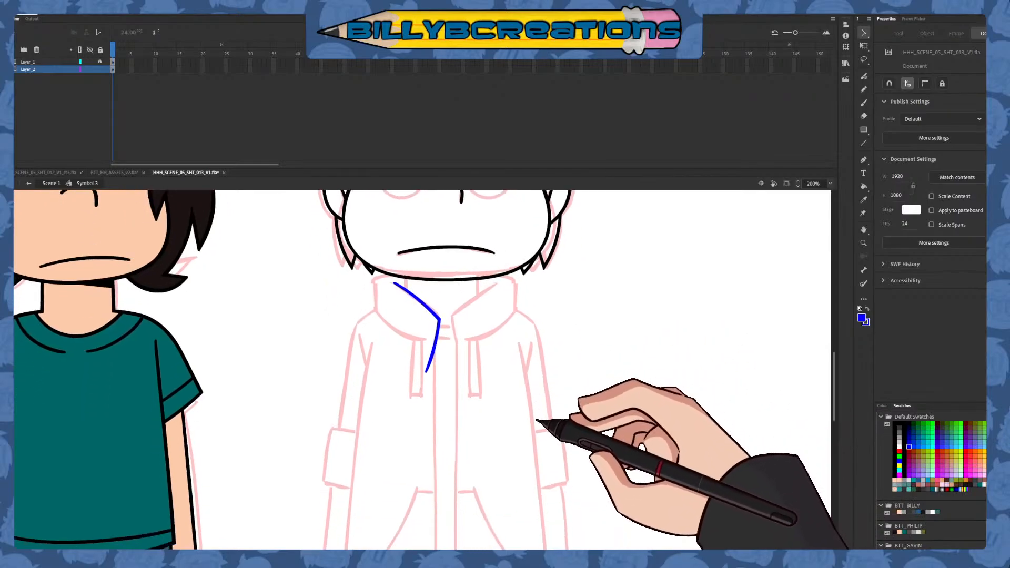
Draw the left side of the neck as a straight dark red vertical line and delete its part below the collar edge
left_click(863, 103)
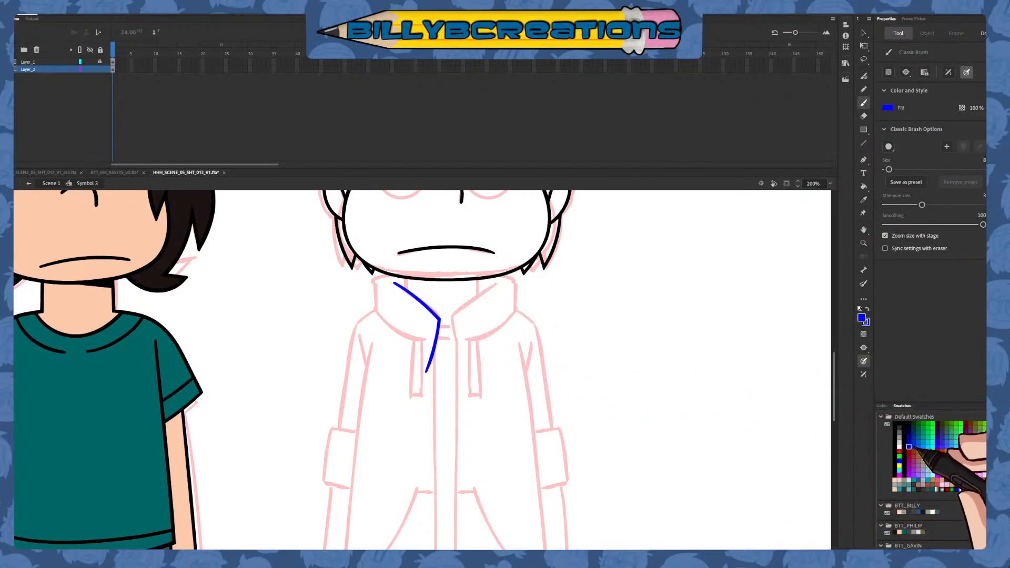
left_click(908, 451)
left_click_drag(406, 262, 406, 308)
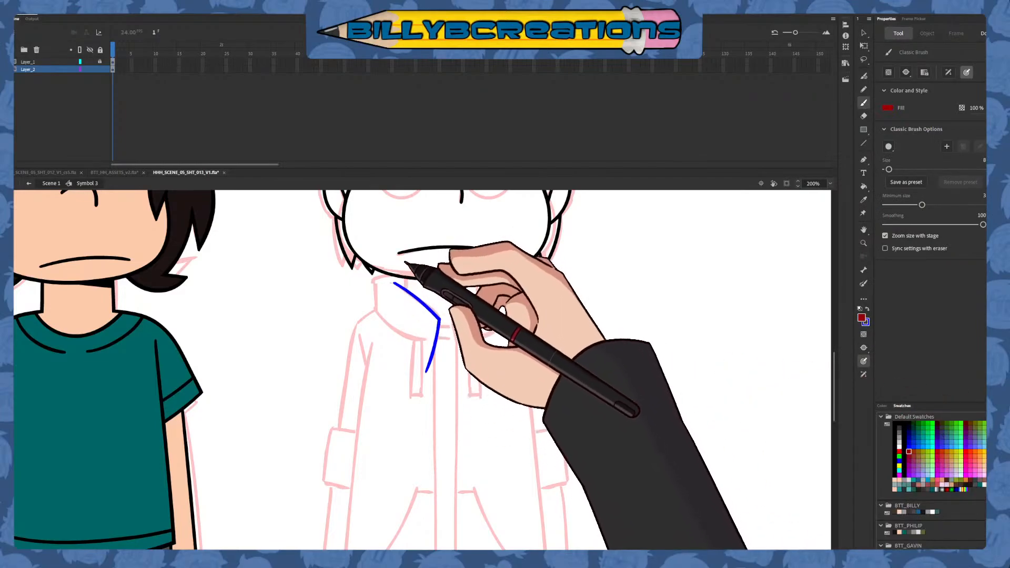
left_click_drag(406, 241, 406, 318)
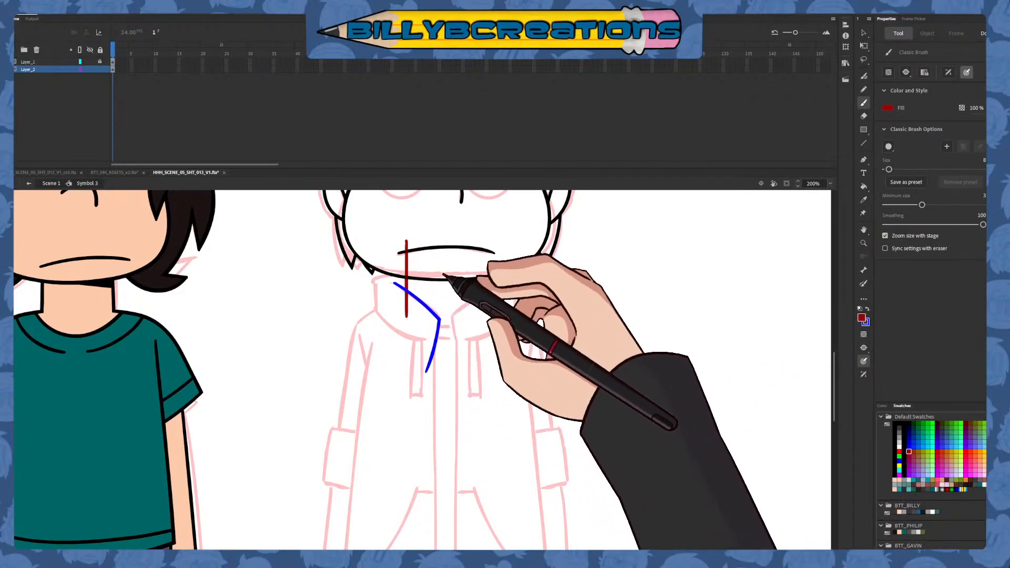
key("v")
left_click(407, 301)
key("Delete")
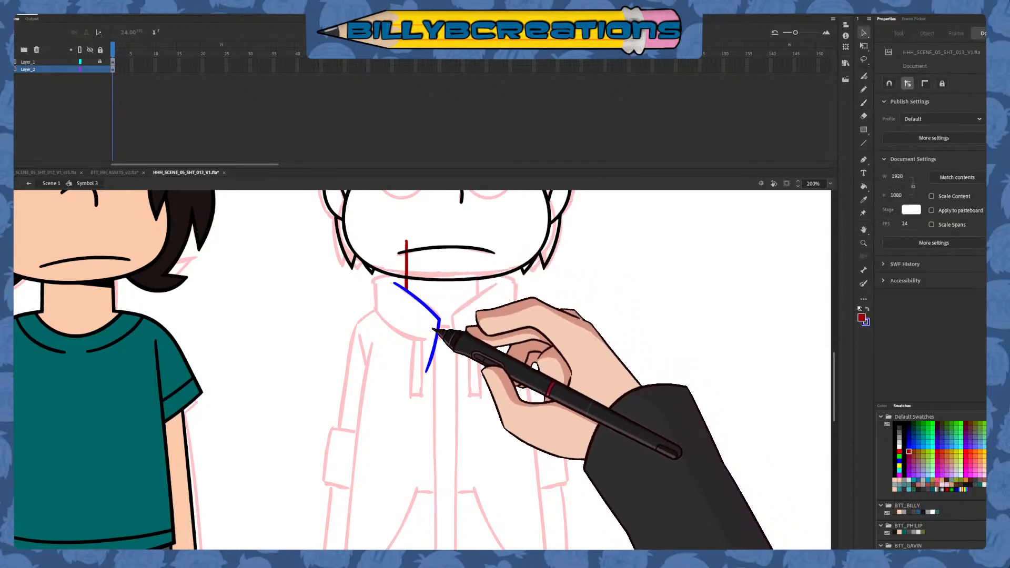
Place a horizontally mirrored copy of the collar and neck lines on the right side and recolor both sides black
left_click_drag(338, 417, 481, 221)
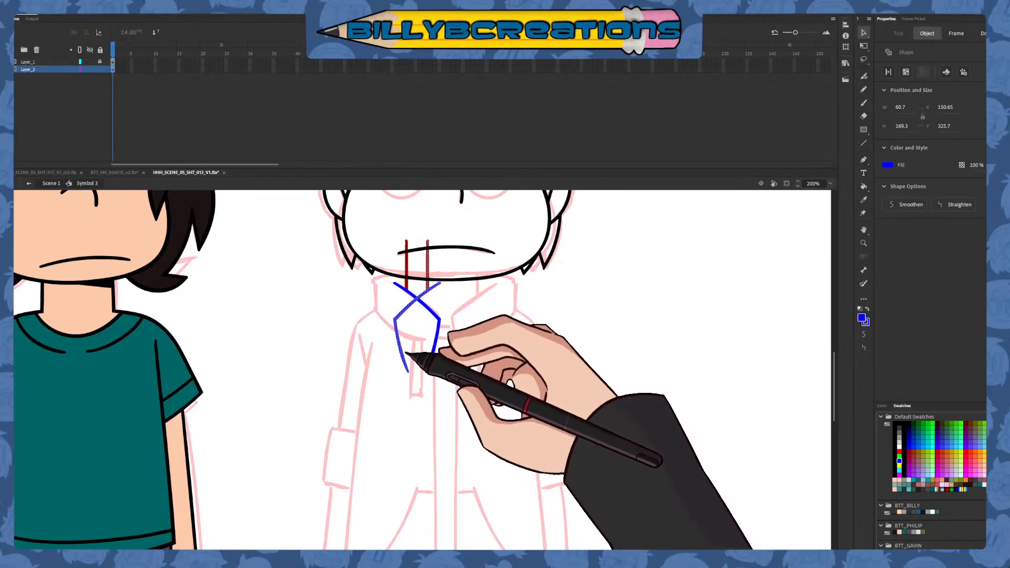
left_click_drag(406, 352, 473, 345)
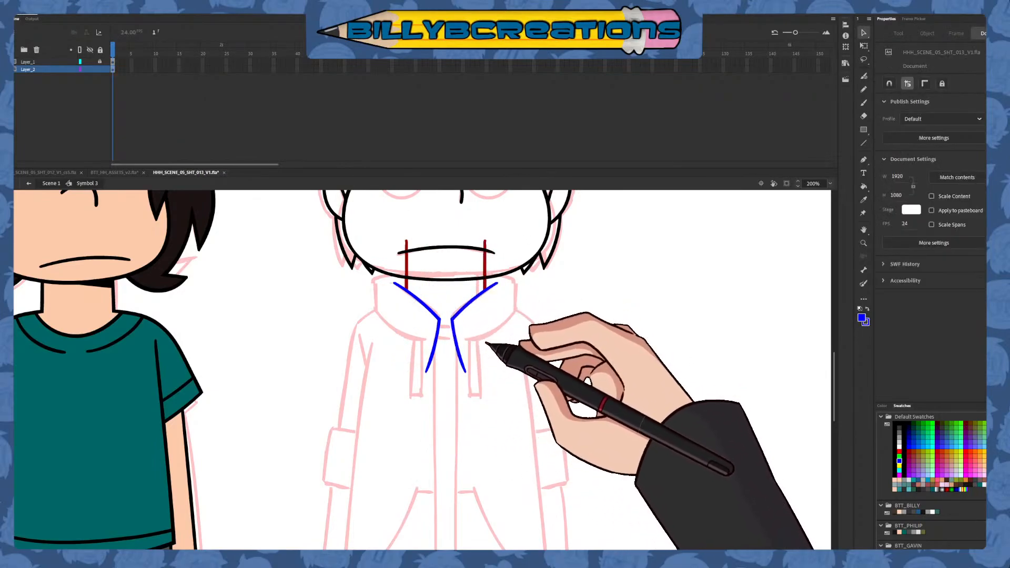
left_click_drag(526, 218, 358, 418)
left_click(895, 424)
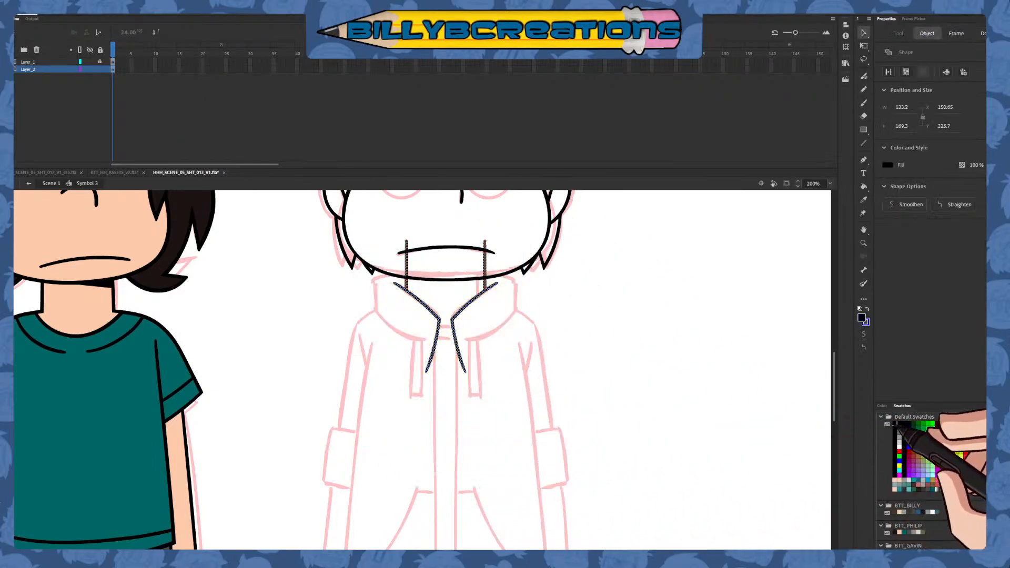
left_click(722, 452)
Close the top of the neck with a slightly arched black stroke joining the two vertical neck lines
key("b")
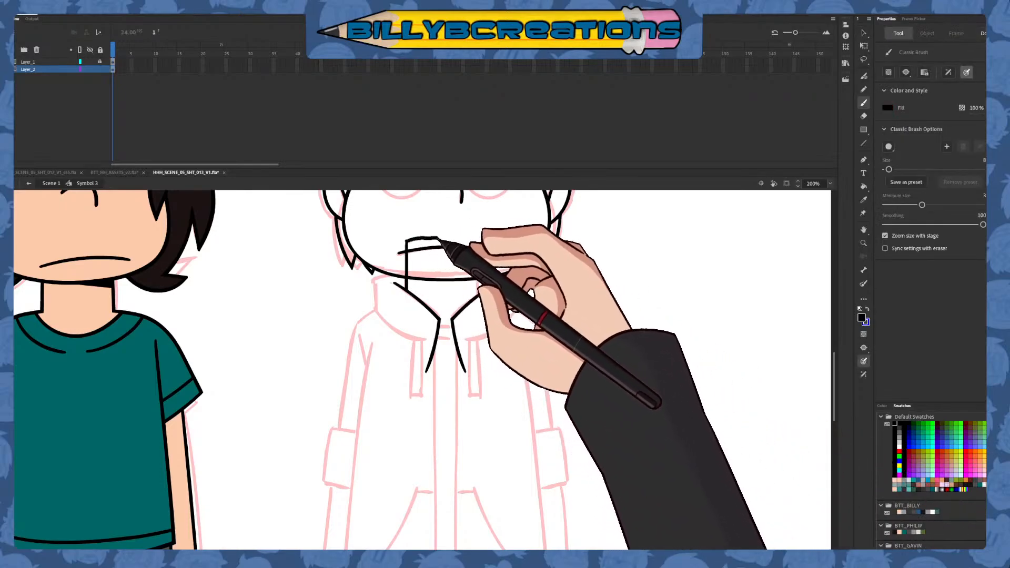
key("ctrl+z")
left_click_drag(456, 240, 485, 241)
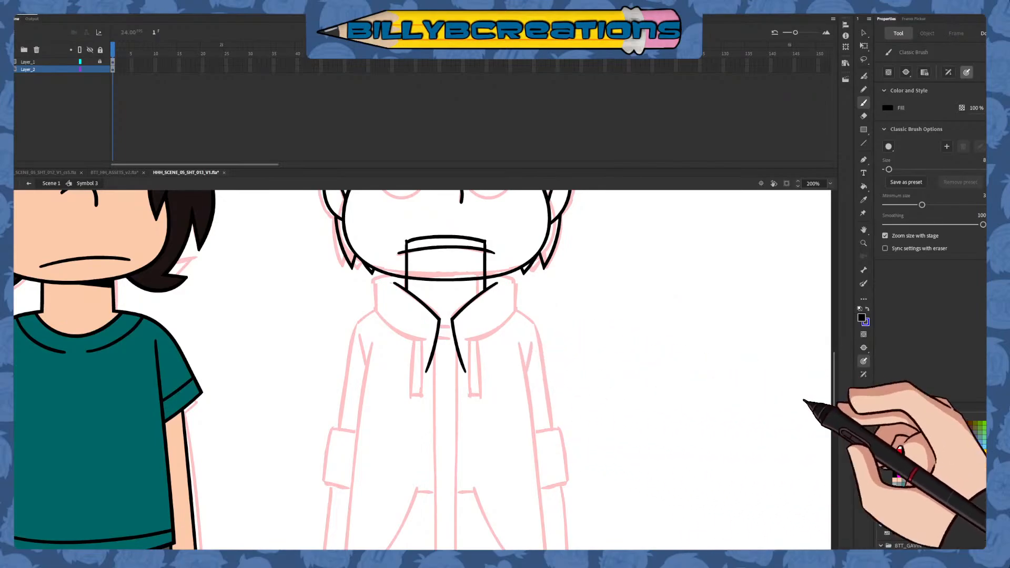
Draw the collar's lower right outer edge as a blue curve, and try a collar top line behind the jaw, undoing that line
left_click(908, 447)
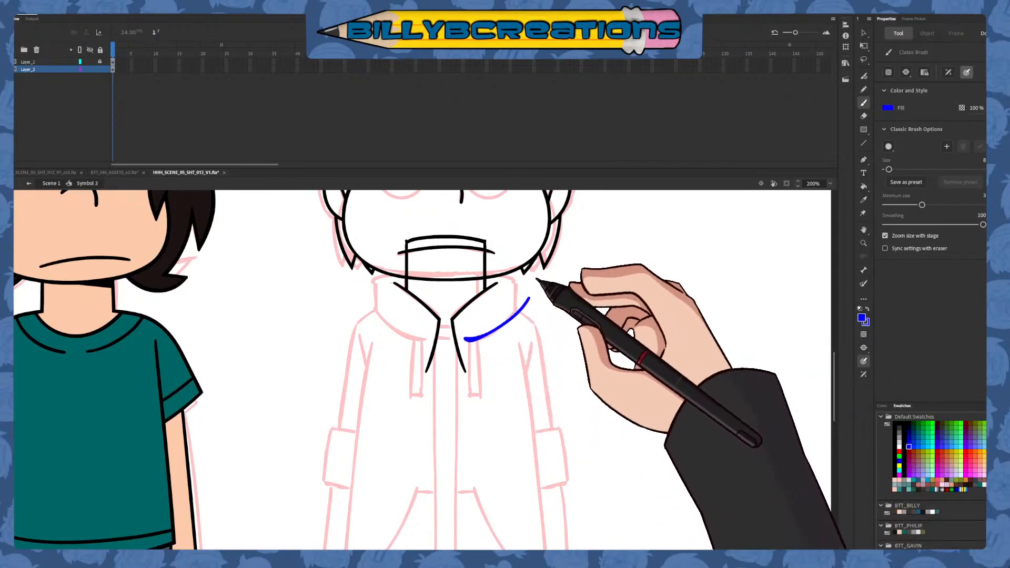
left_click_drag(467, 340, 534, 293)
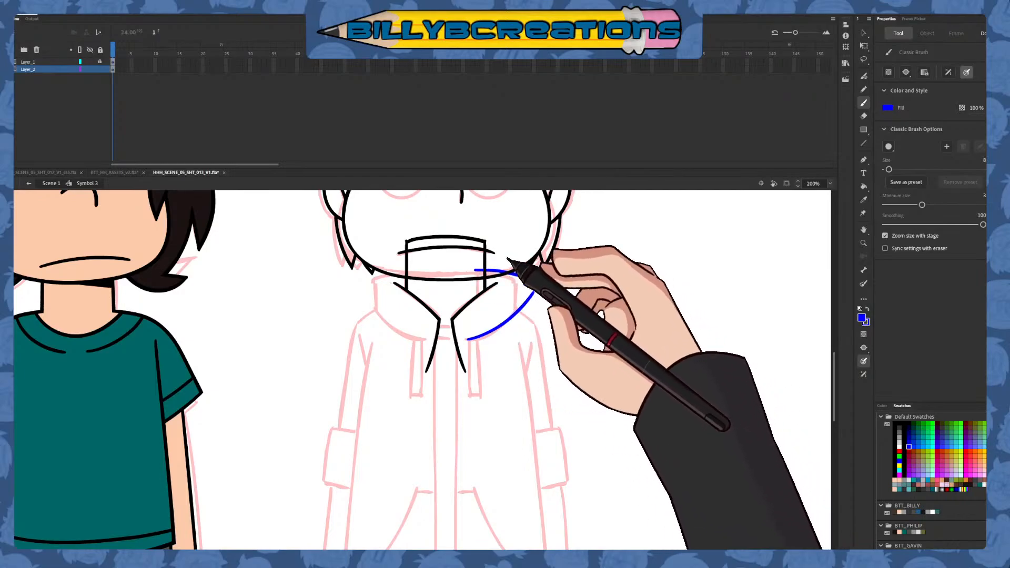
mouse_move(475, 270)
left_mouse_down()
mouse_move(518, 272)
mouse_move(348, 285)
left_mouse_up()
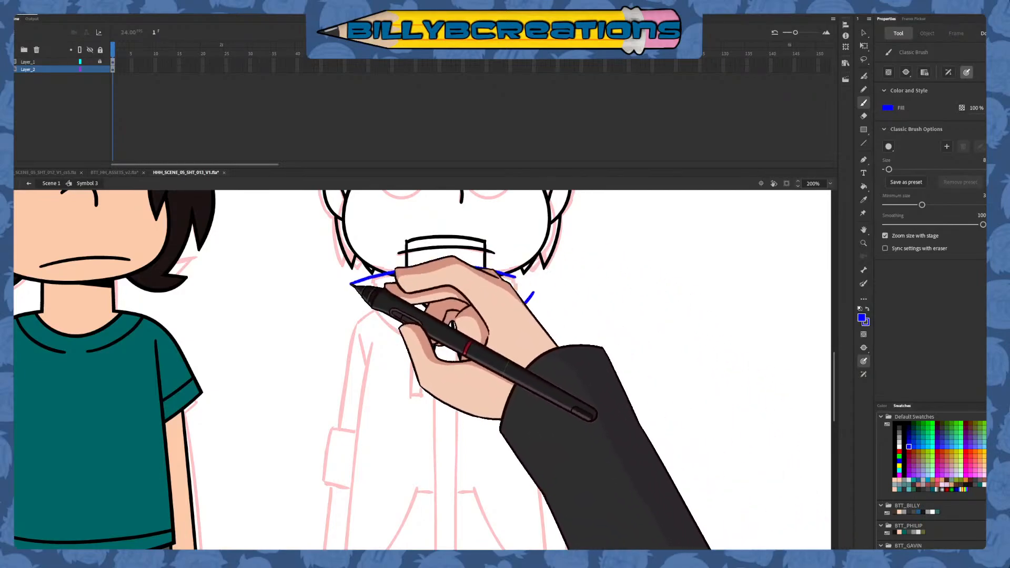
key("ctrl+z")
key("v")
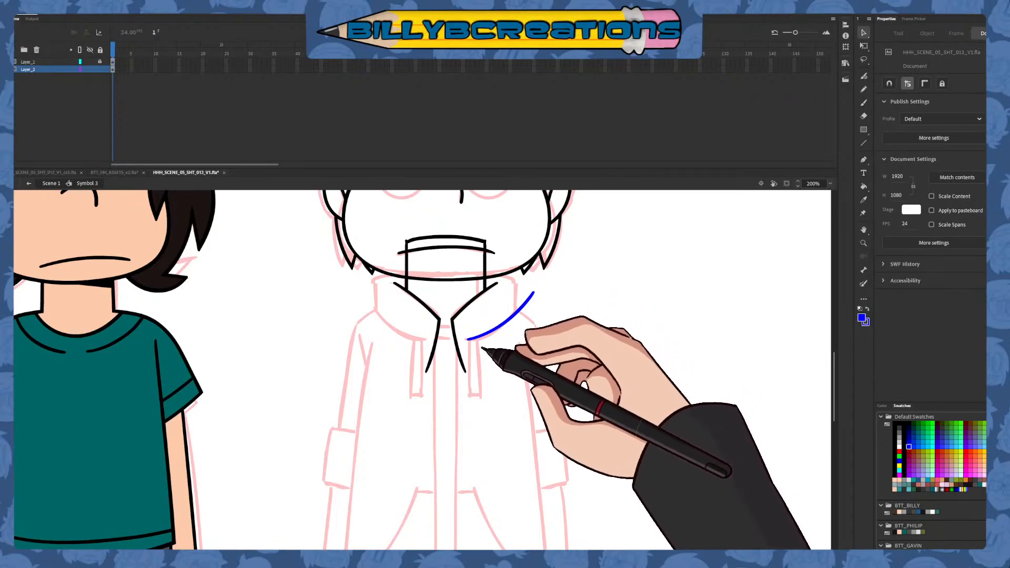
Erase across the two front opening lines below the collar and remove their lower ends on both sides
key("e")
left_click_drag(462, 358, 457, 352)
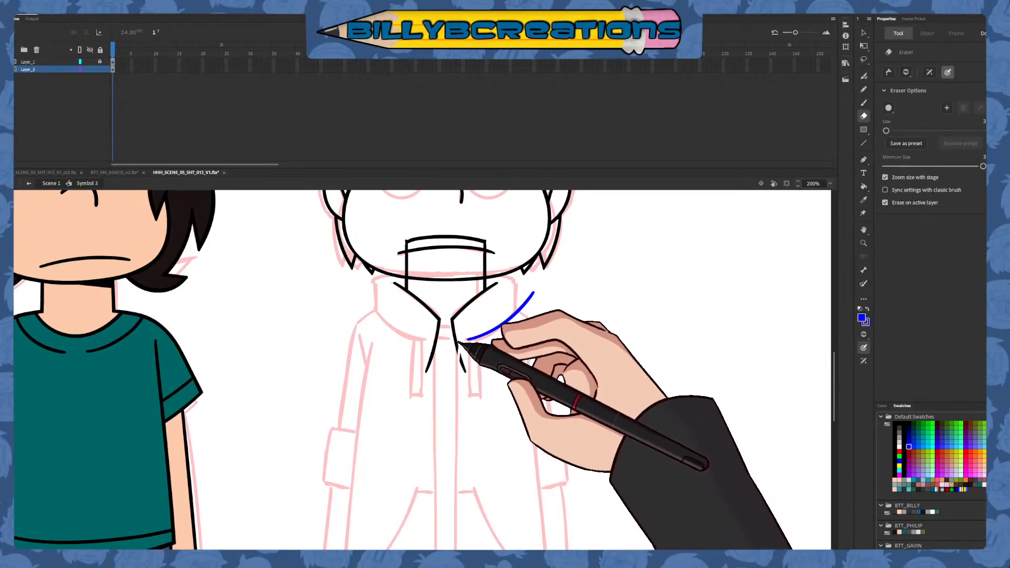
key("v")
left_click(462, 361)
key("Delete")
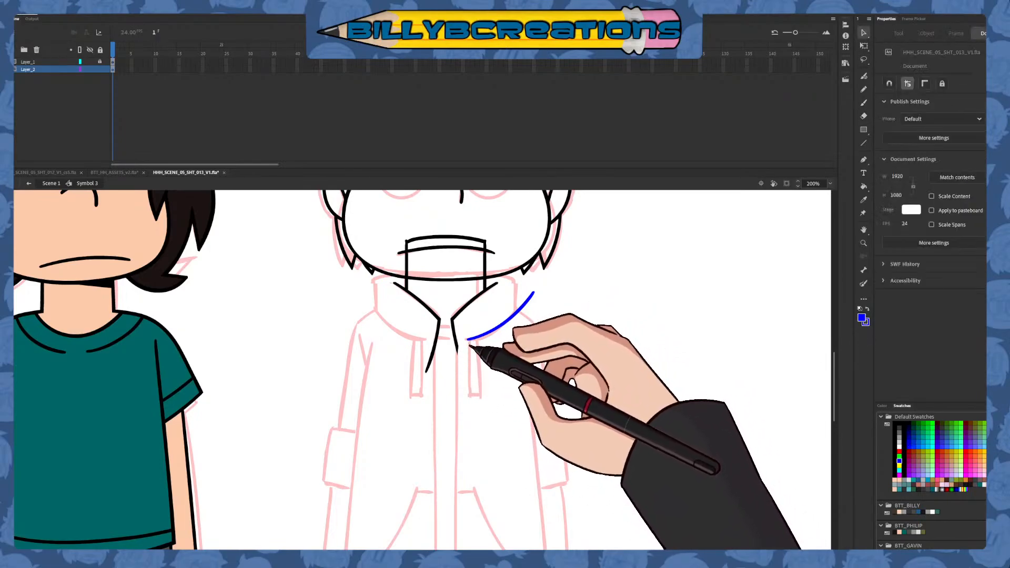
key("e")
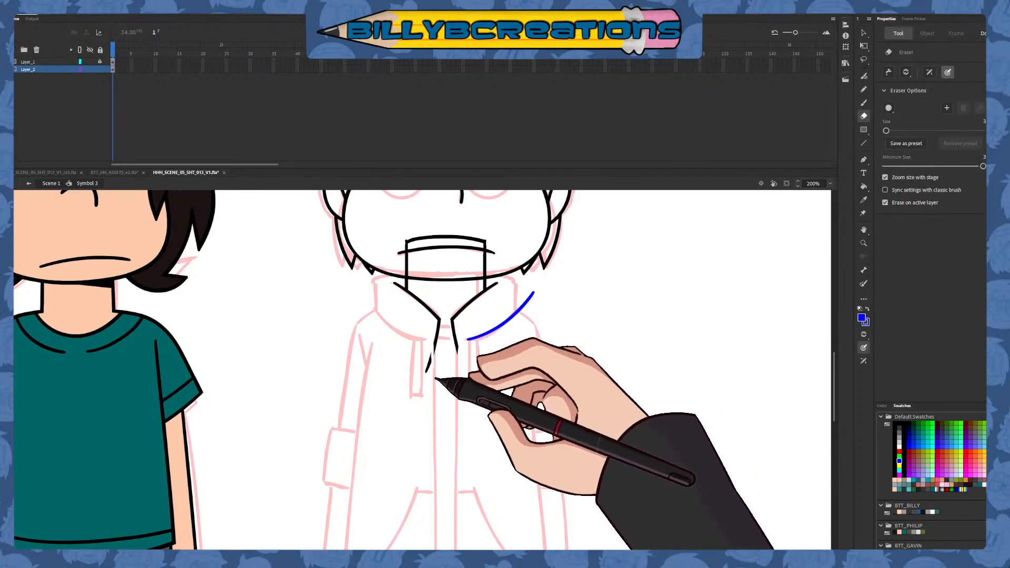
left_click_drag(432, 344, 426, 376)
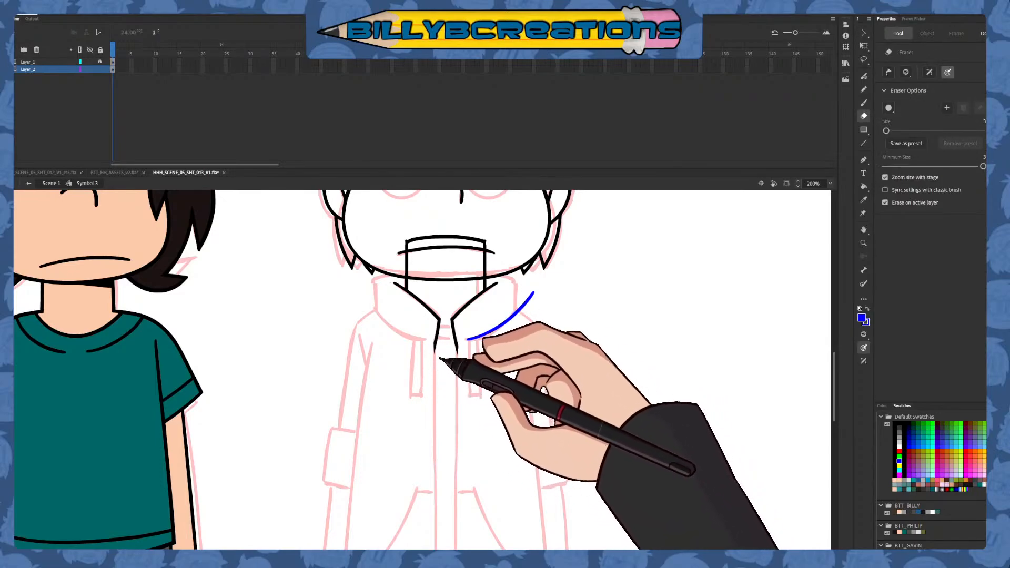
Draw the hoodie's left front opening line as one long black stroke from the collar down past the hem, retrying until it runs straight
key("b")
scroll(473, 378, "down", 5)
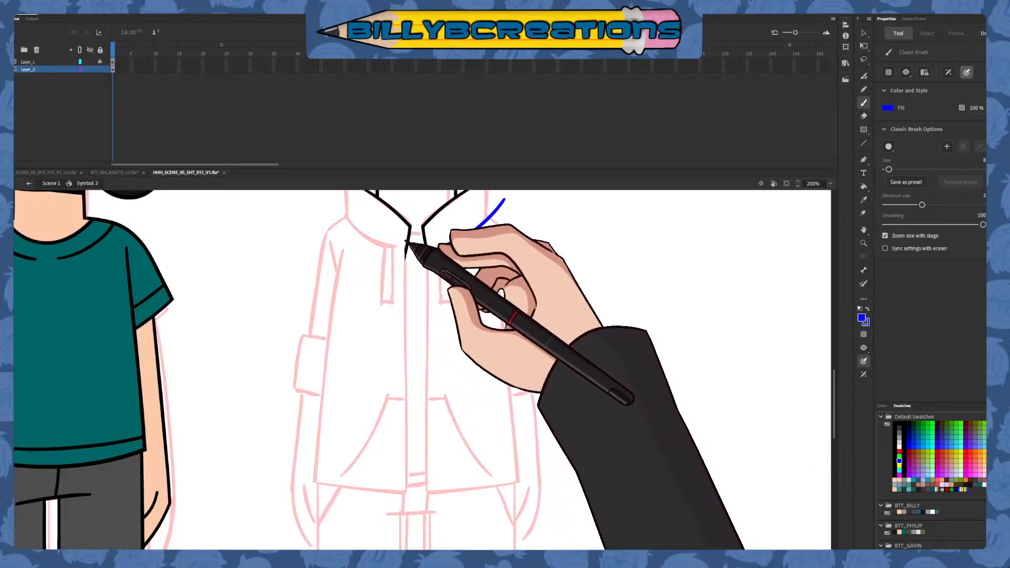
left_click_drag(405, 244, 406, 389)
left_click(895, 423)
key("ctrl+z")
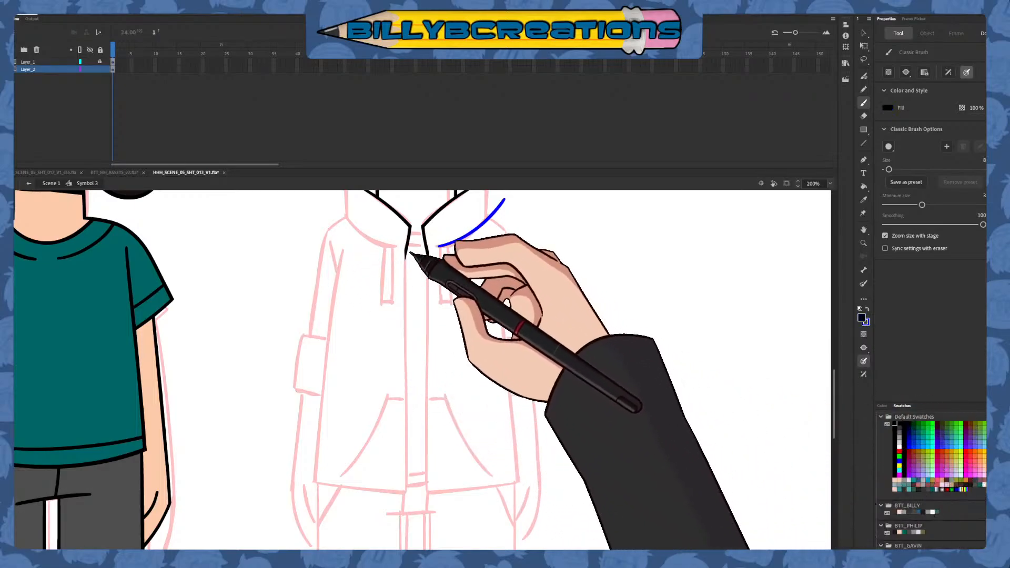
left_click_drag(405, 241, 402, 476)
key("ctrl+z")
left_click_drag(405, 241, 406, 522)
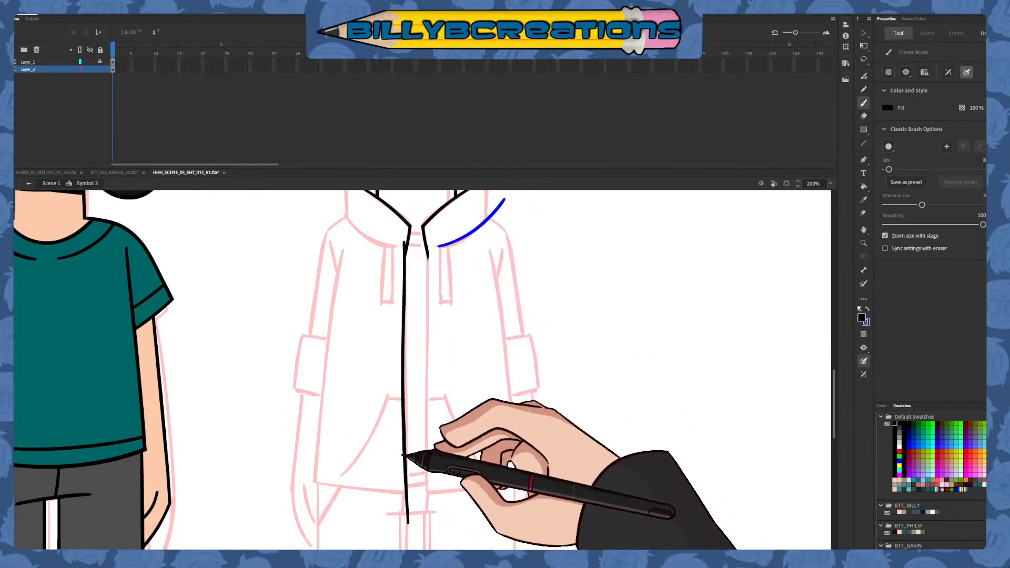
key("ctrl+z")
left_click_drag(405, 243, 406, 528)
key("ctrl+z")
left_click_drag(405, 242, 406, 537)
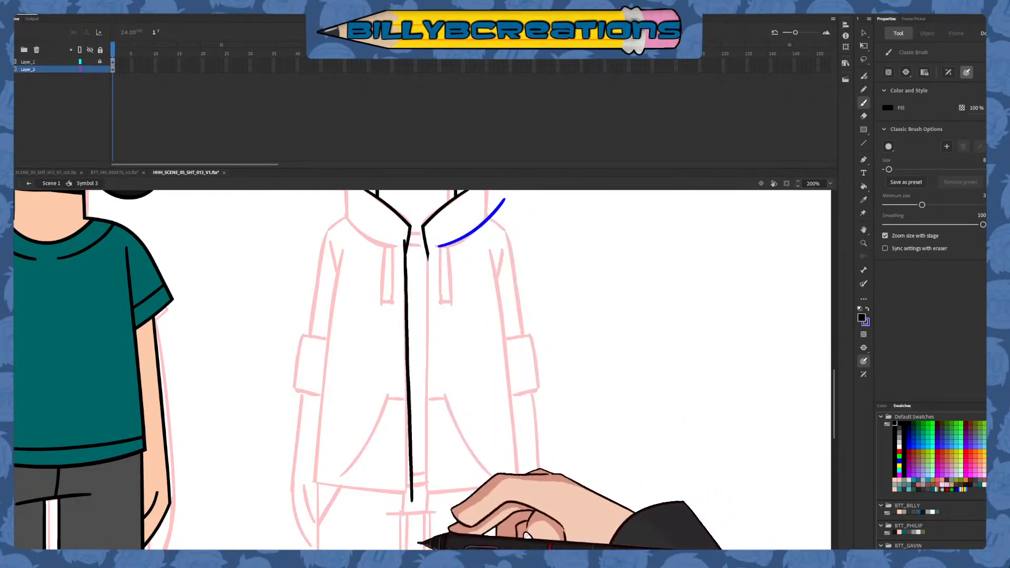
key("ctrl+z")
left_click_drag(406, 242, 412, 523)
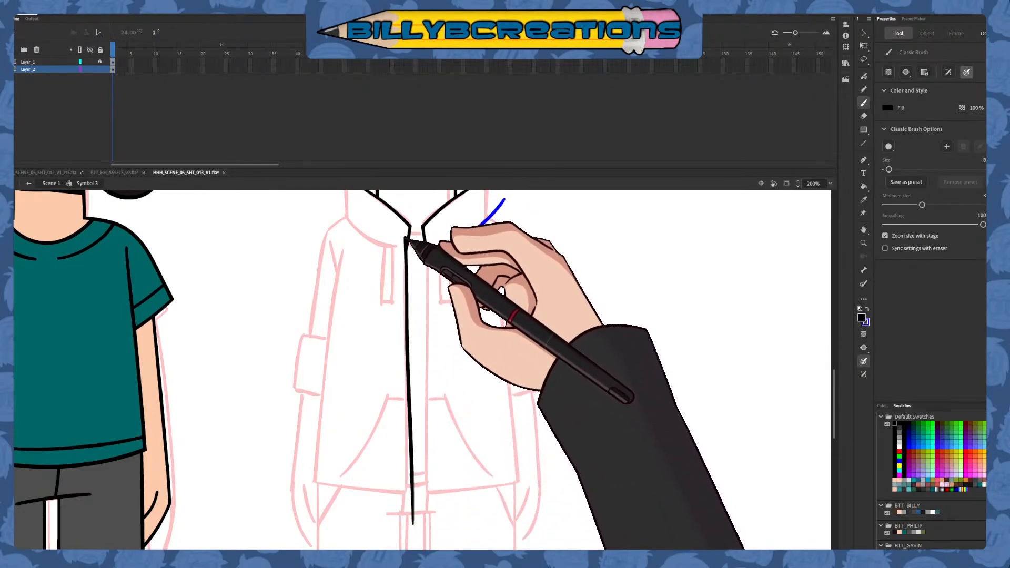
left_click_drag(405, 350, 414, 531)
left_click_drag(406, 242, 413, 468)
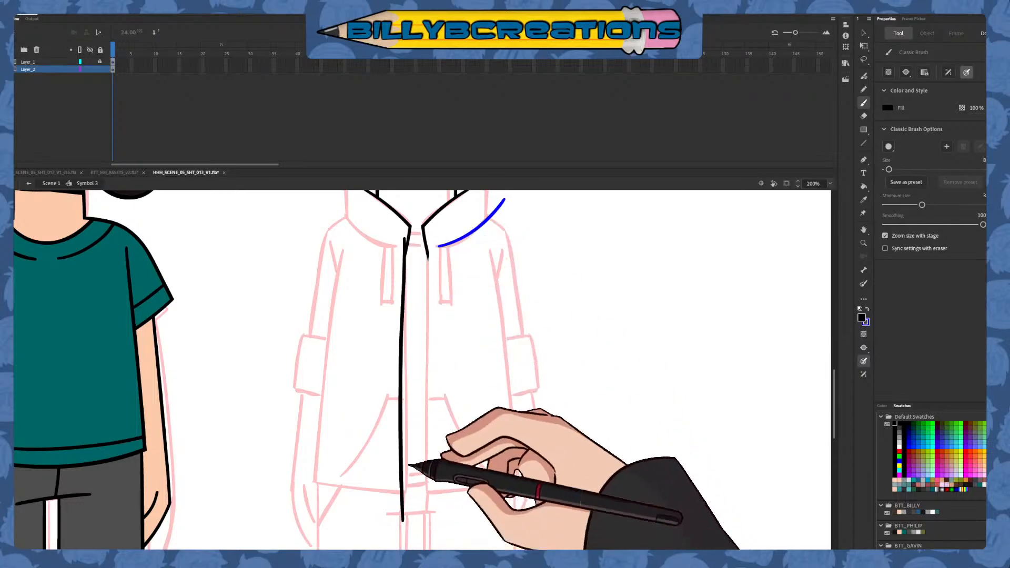
key("ctrl+z")
left_click_drag(406, 241, 413, 521)
key("v")
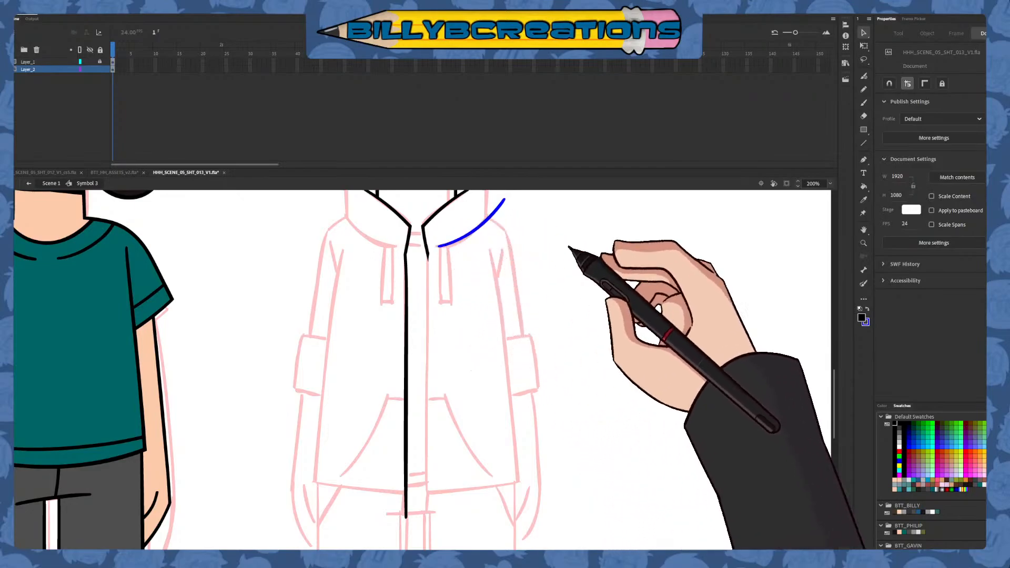
Draw the matching right front opening line in black from the collar past the hem and clean up its junction with the collar line
left_click(863, 102)
left_click_drag(423, 232, 428, 259)
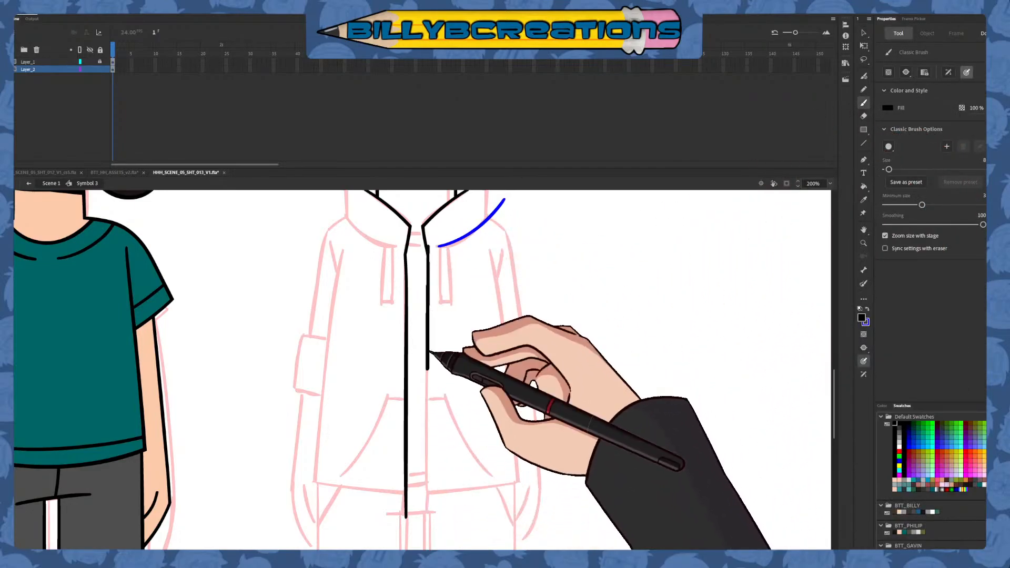
left_click_drag(428, 351, 429, 500)
left_click_drag(430, 245, 430, 524)
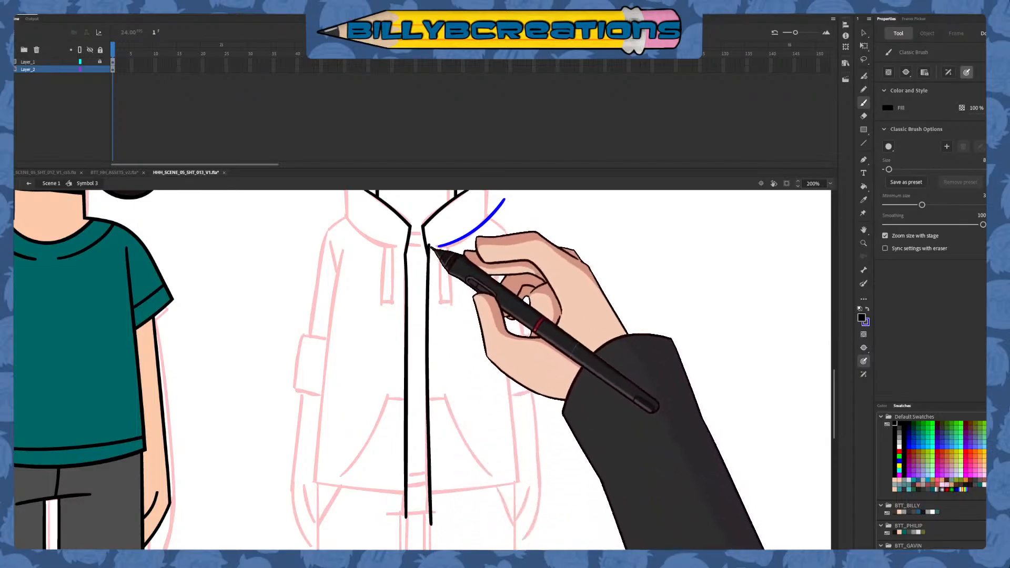
left_click_drag(430, 274, 431, 511)
left_click_drag(431, 241, 426, 503)
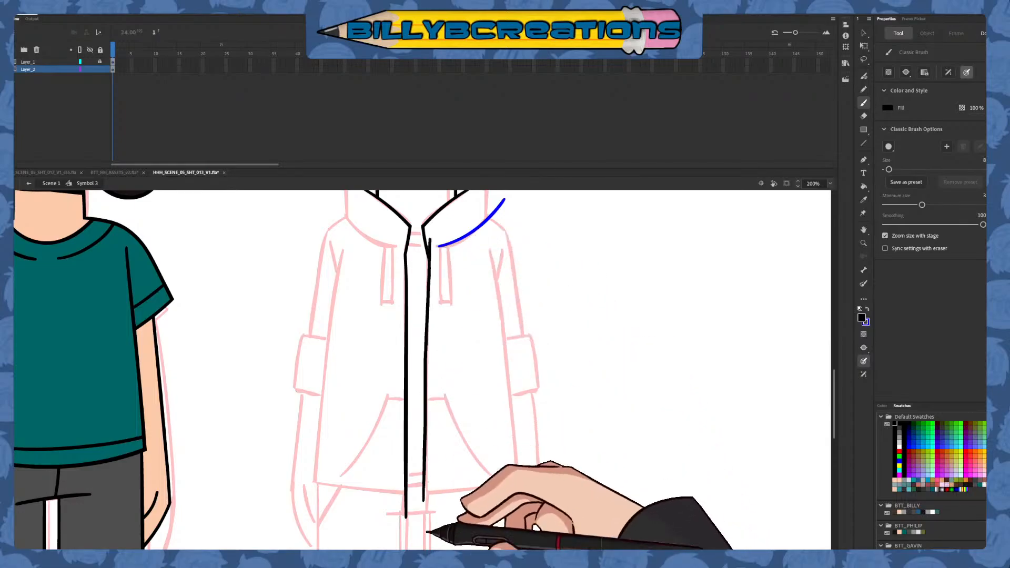
key("ctrl+z")
left_click_drag(429, 242, 430, 505)
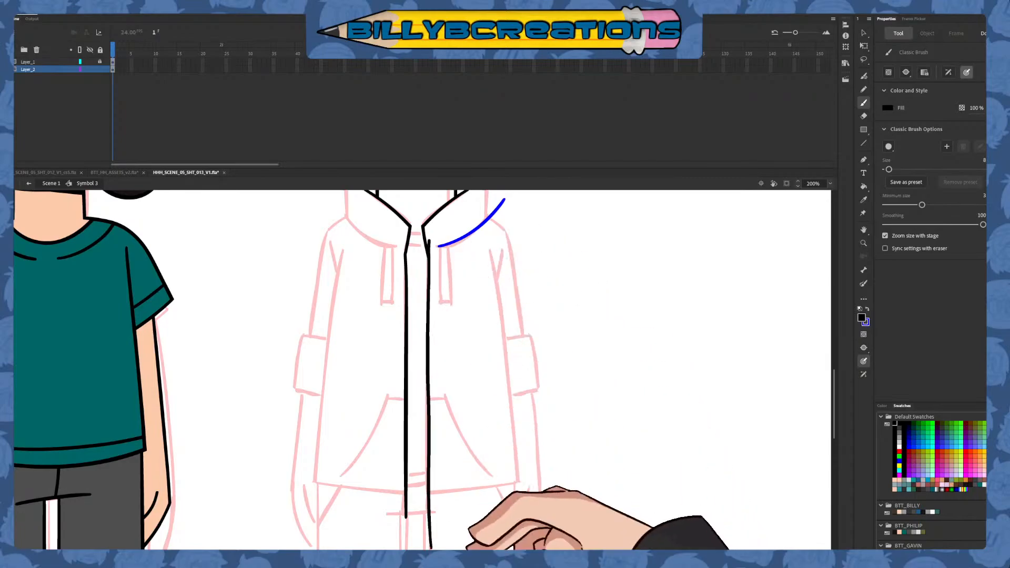
key("ctrl+z")
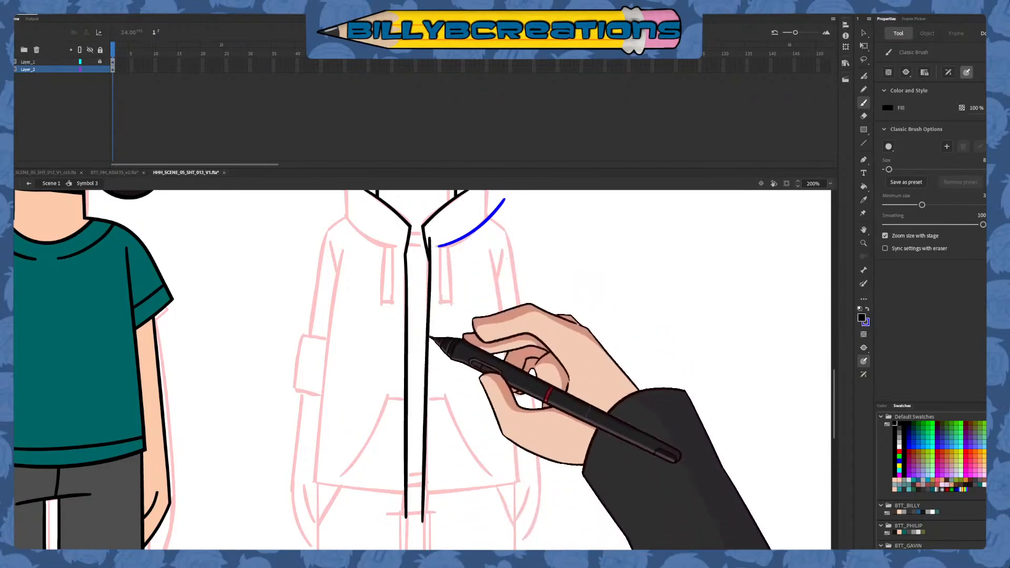
left_click_drag(434, 246, 425, 510)
key("ctrl+z")
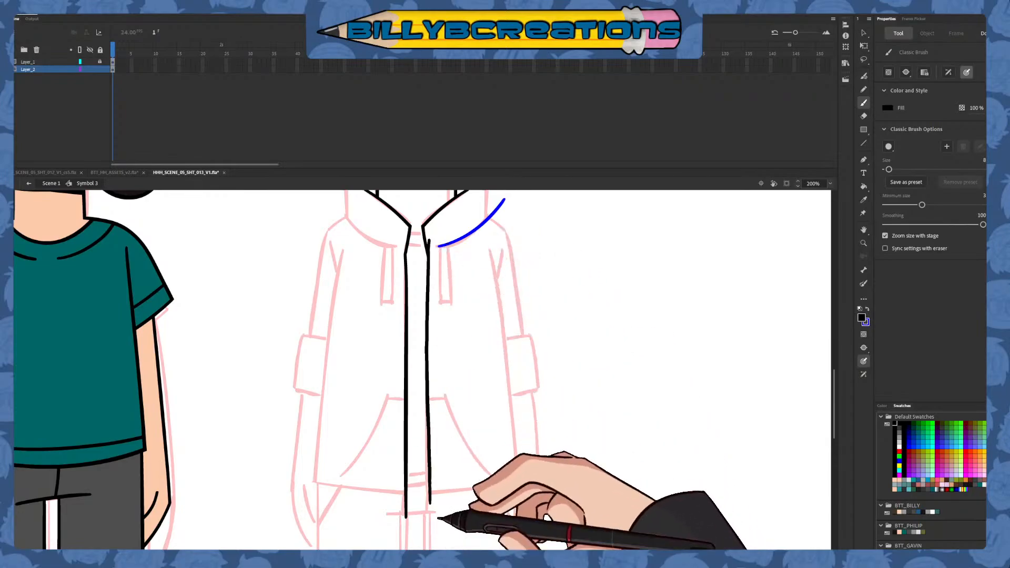
key("ctrl+z")
left_click_drag(430, 245, 427, 513)
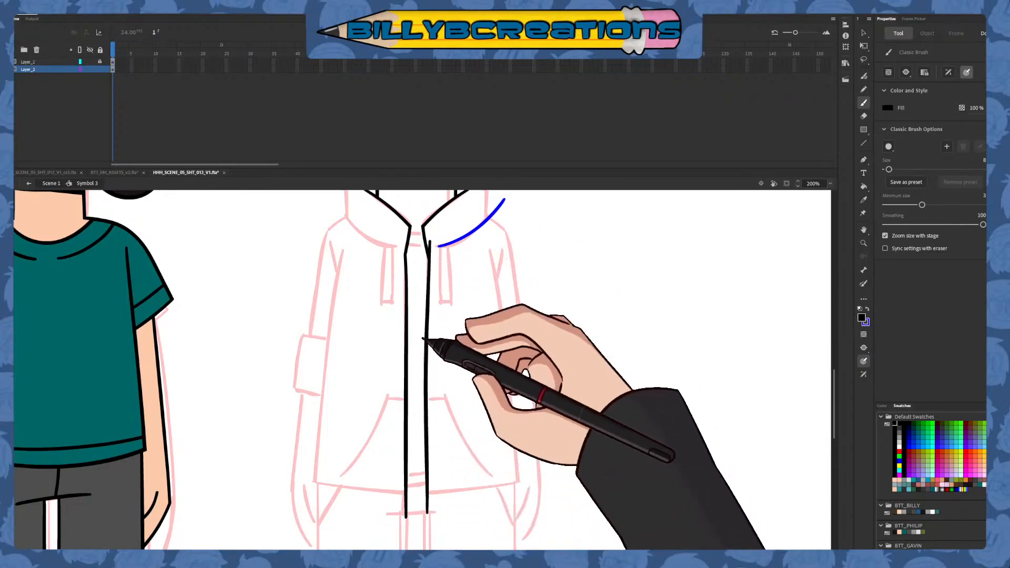
key("ctrl+z")
left_click_drag(431, 242, 426, 496)
key("v")
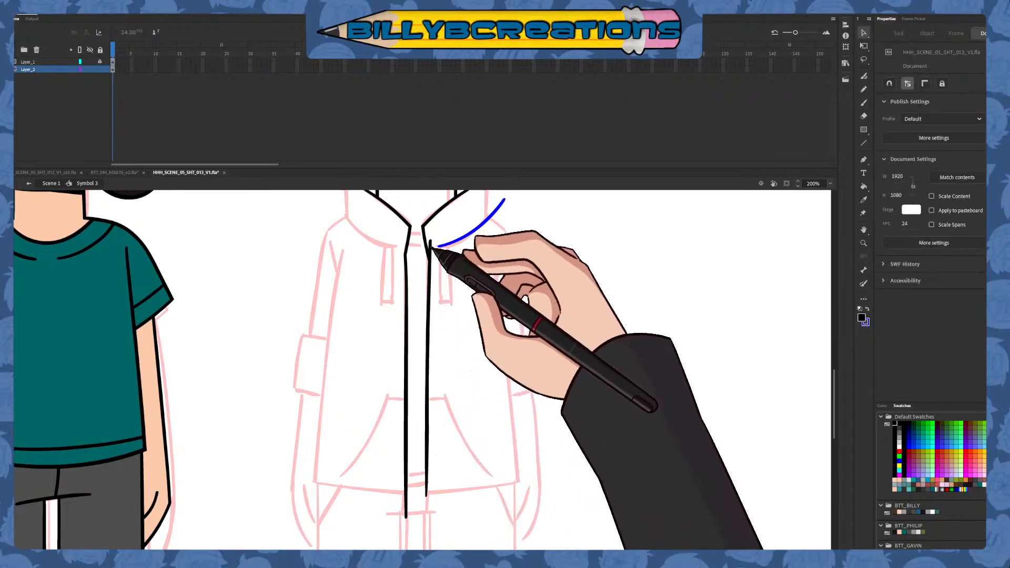
left_click_drag(431, 250, 434, 268)
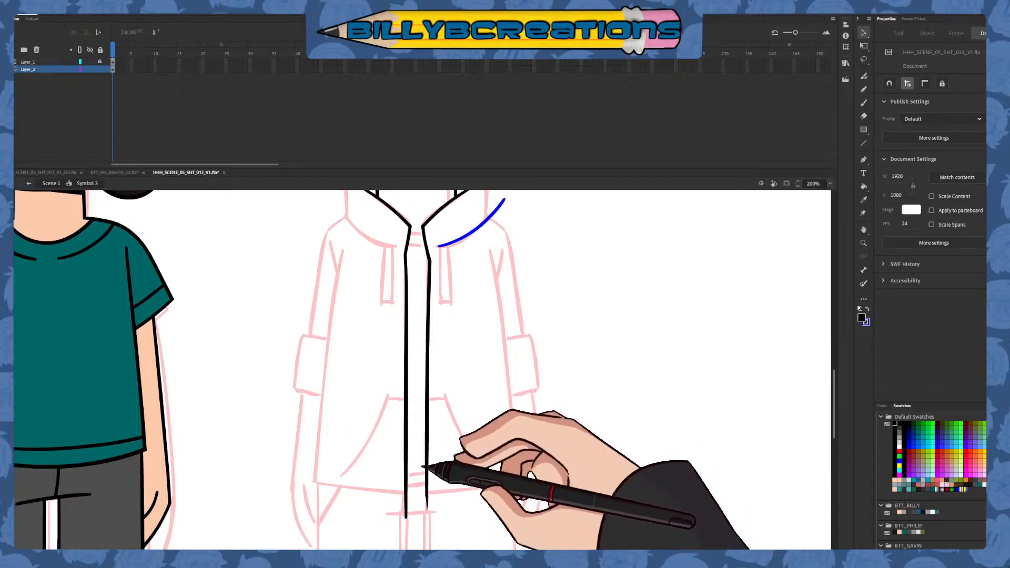
Draw the hoodie torso's left side as a black line from the armpit down past the hem, redoing the stroke until it is smooth
key("b")
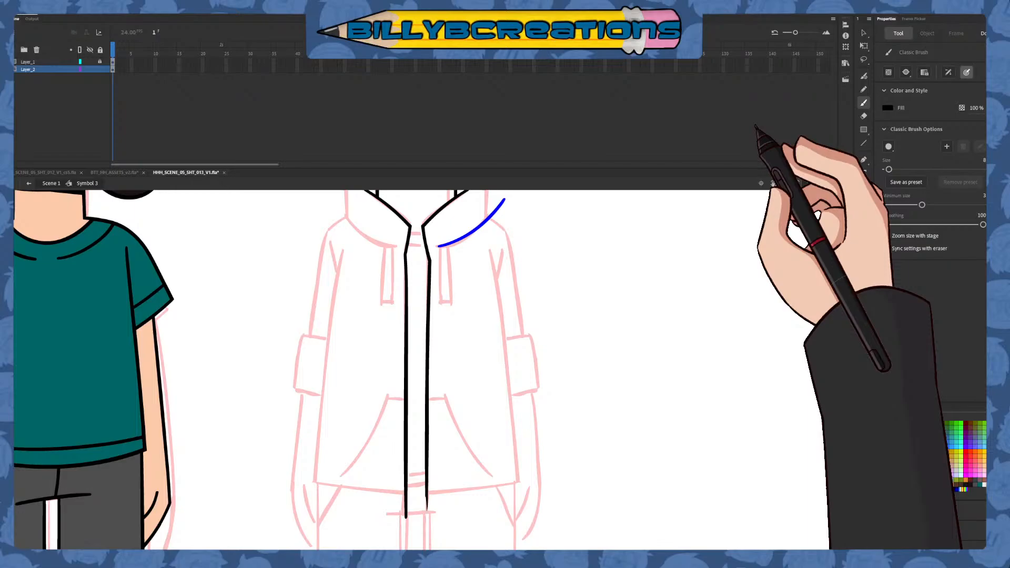
left_click_drag(501, 424, 464, 410)
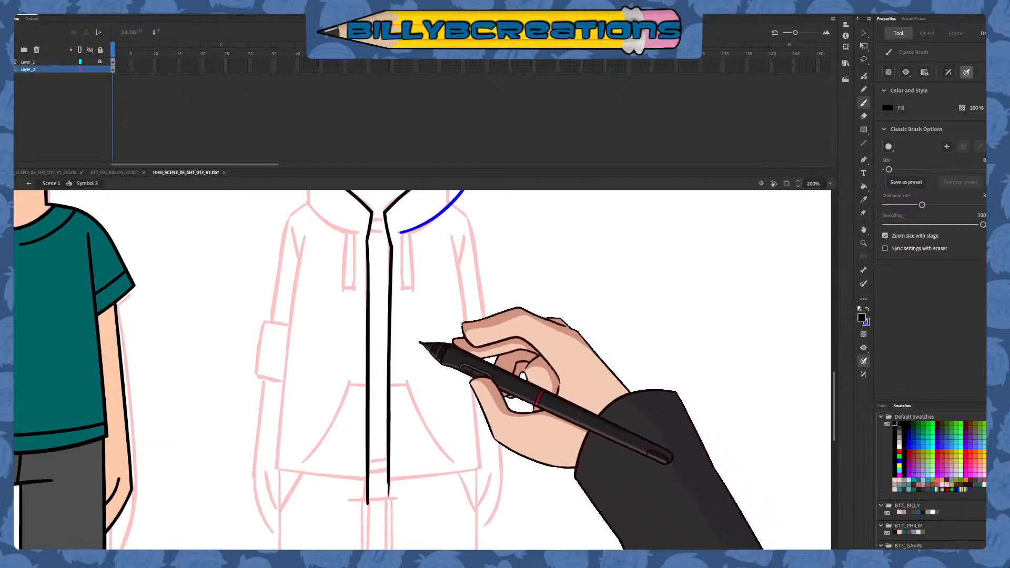
left_click_drag(304, 234, 280, 522)
key("ctrl+z")
left_click_drag(303, 233, 281, 524)
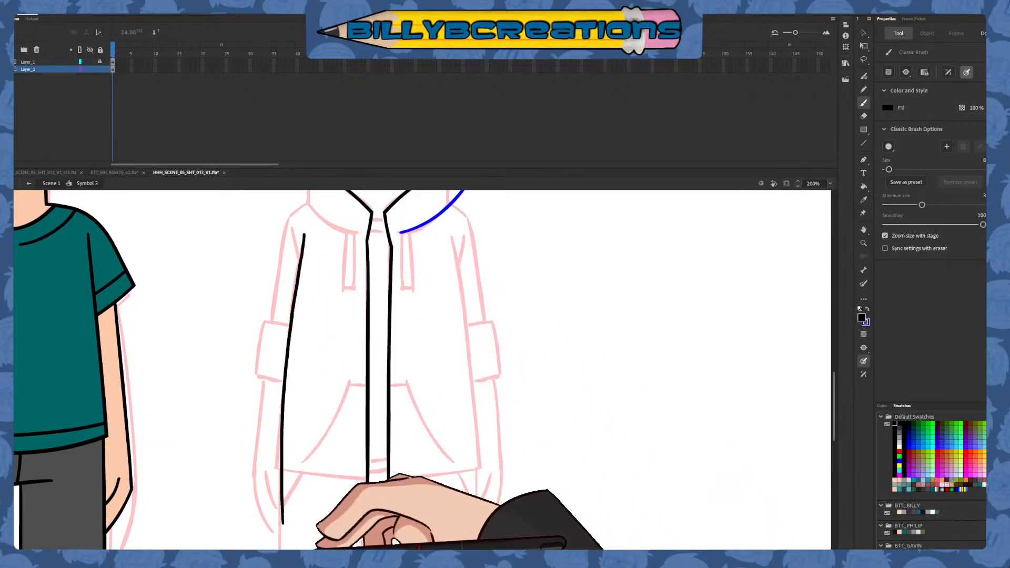
key("ctrl+z")
left_click_drag(305, 234, 280, 488)
key("ctrl+z")
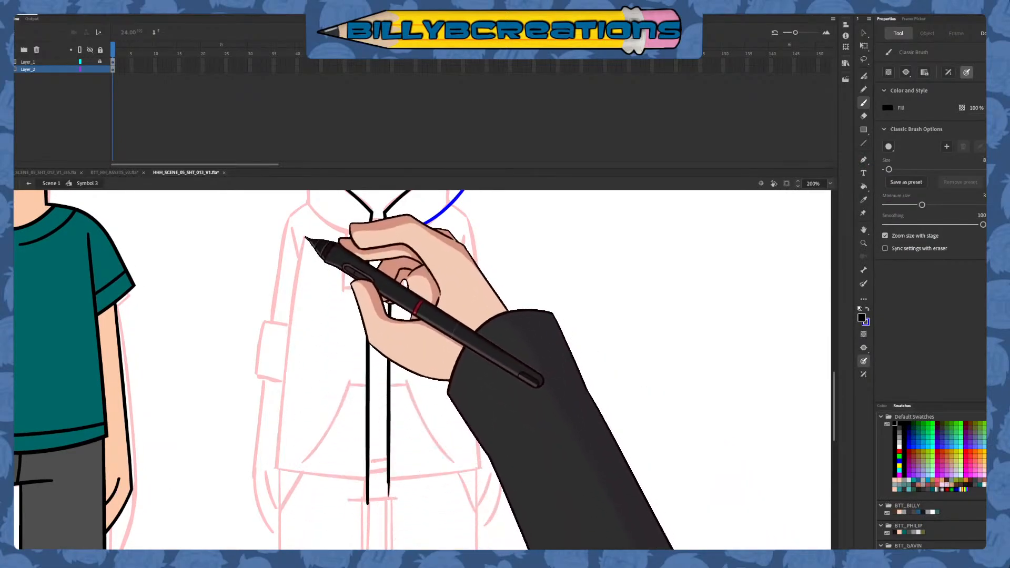
left_click_drag(304, 250, 274, 502)
key("ctrl+z")
left_click_drag(305, 244, 279, 495)
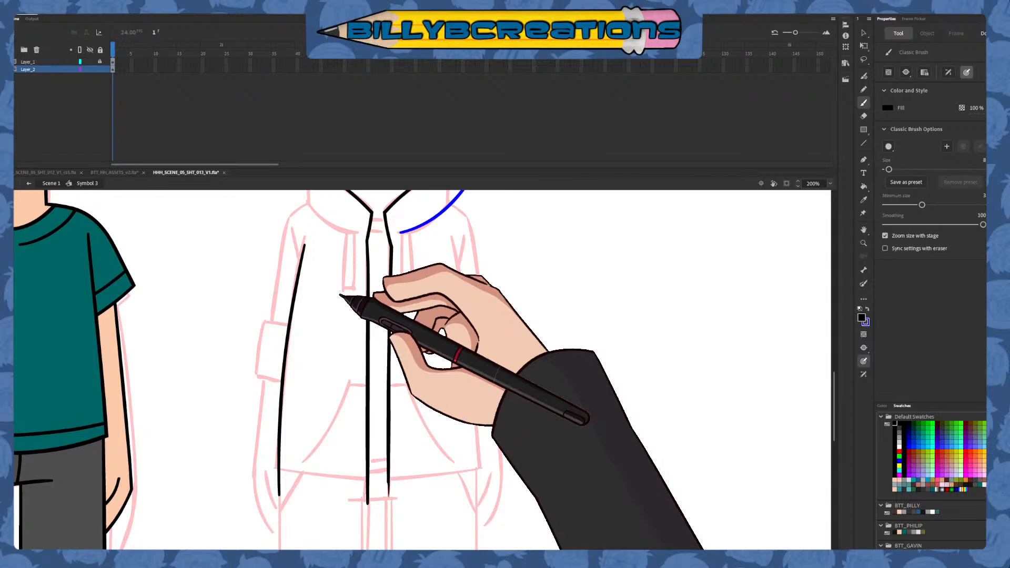
left_click_drag(335, 390, 347, 379)
key("ctrl+z")
key("ctrl+z")
left_click_drag(303, 248, 284, 500)
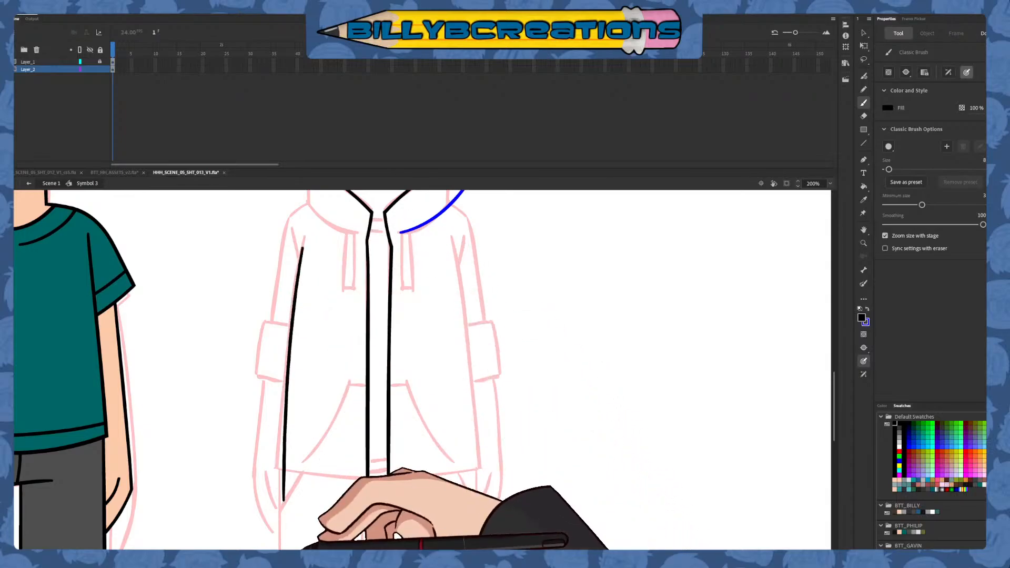
key("ctrl+z")
left_click_drag(304, 242, 283, 497)
key("ctrl+z")
left_click_drag(304, 242, 280, 522)
key("ctrl+z")
mouse_move(302, 233)
left_mouse_down()
mouse_move(289, 370)
mouse_move(279, 499)
left_mouse_up()
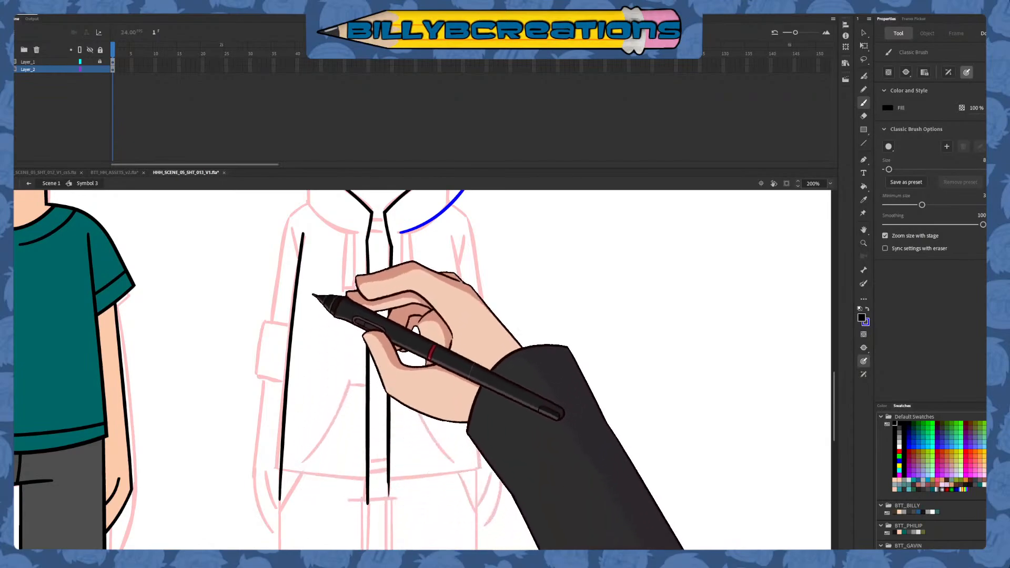
Skew the torso's left side line so its lower end flares slightly outward
key("q")
left_click(281, 492)
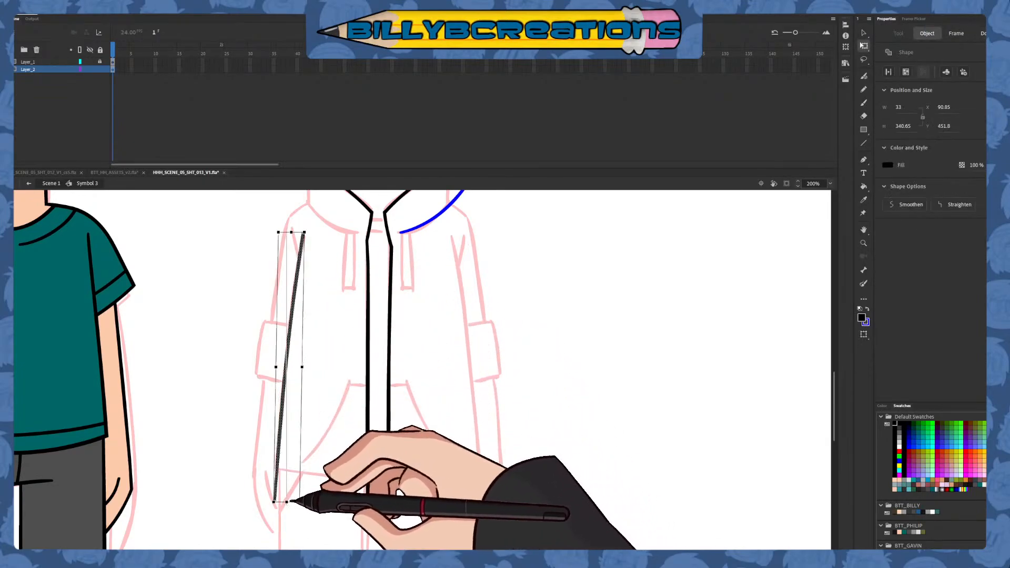
left_click_drag(289, 501, 287, 501)
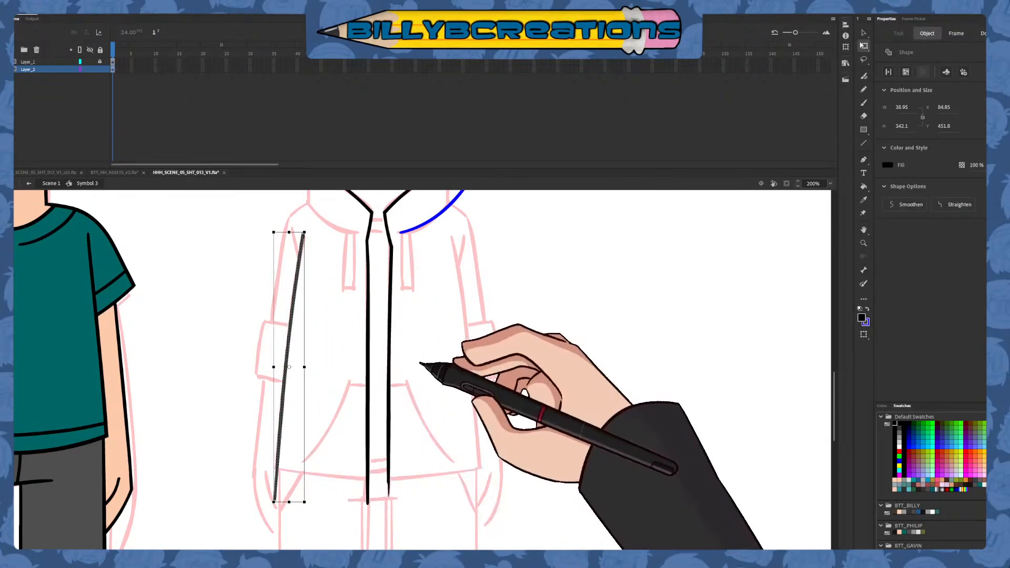
left_click(421, 365)
key("b")
key("v")
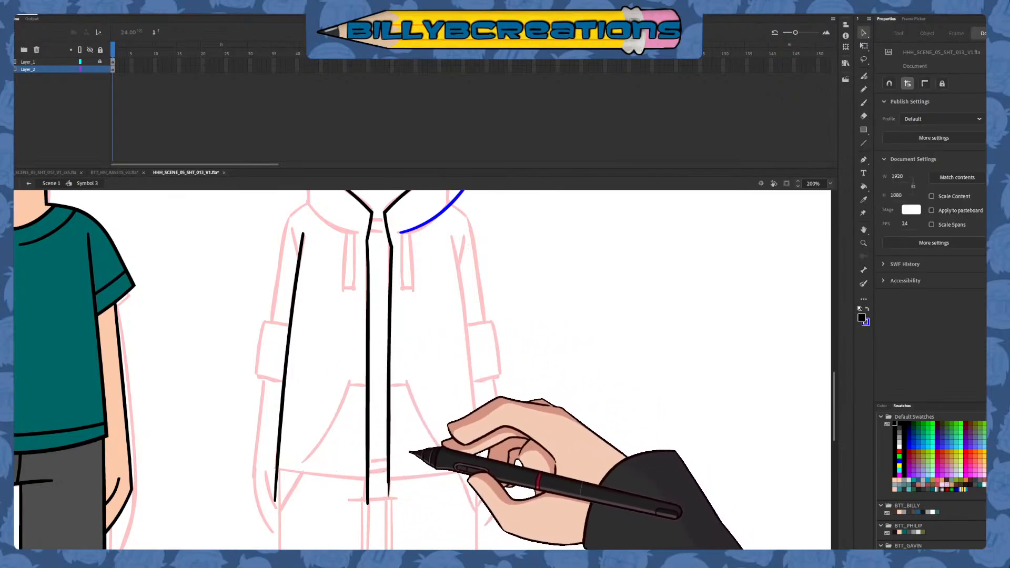
Draw the torso's right side as a black line from the armpit past the hem, flaring outward to mirror the left side
key("b")
left_click_drag(458, 247, 476, 481)
key("ctrl+z")
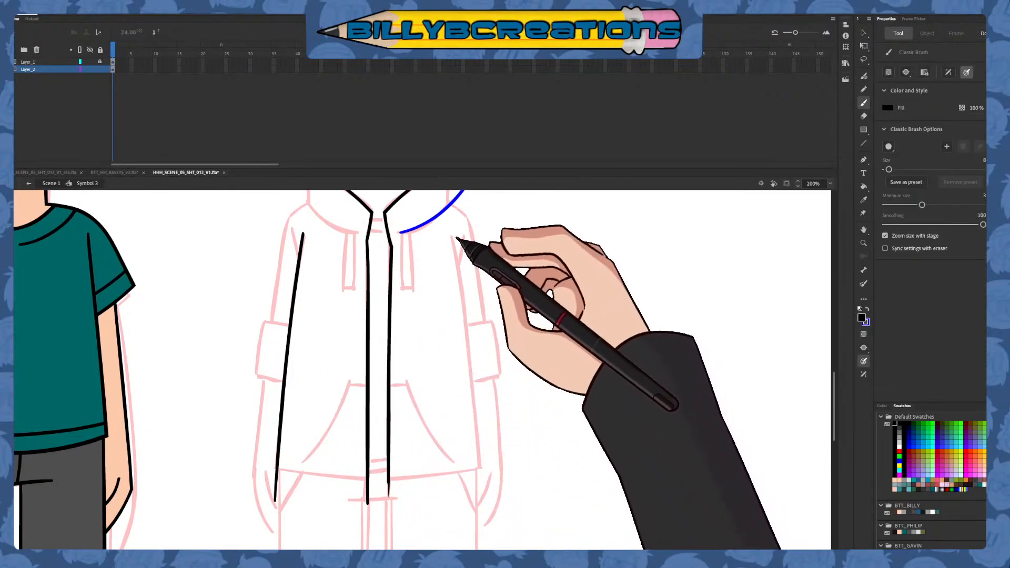
left_click_drag(456, 240, 480, 503)
key("ctrl+z")
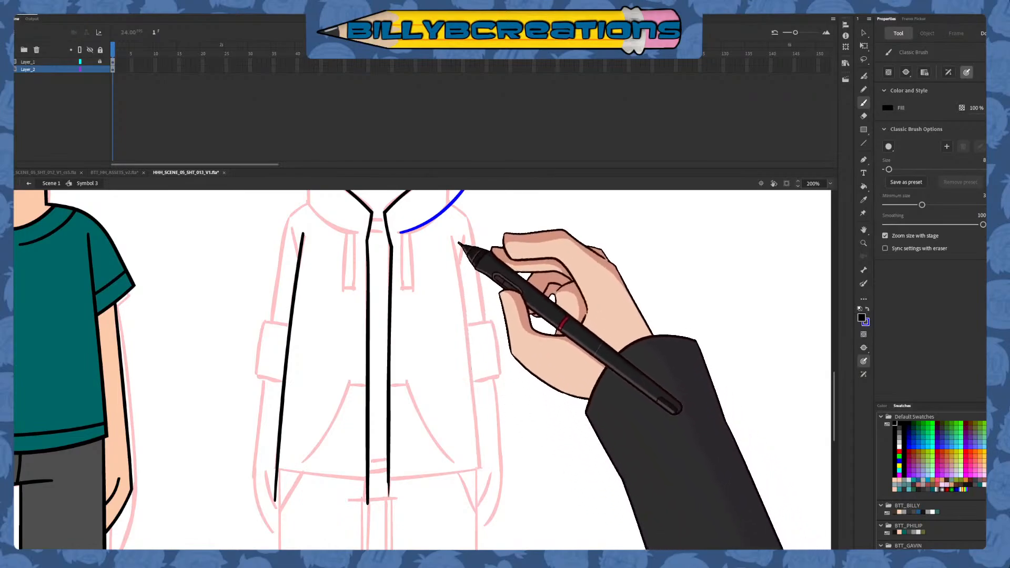
left_click_drag(457, 242, 479, 499)
key("ctrl+z")
left_click_drag(457, 245, 477, 495)
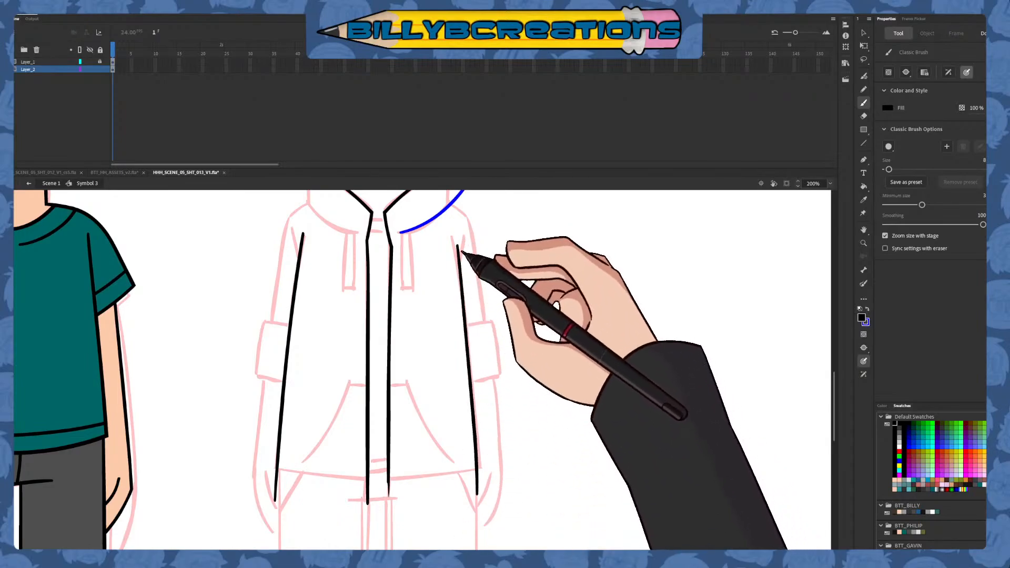
key("ctrl+z")
left_click_drag(458, 244, 478, 489)
key("ctrl+z")
left_click_drag(458, 245, 478, 499)
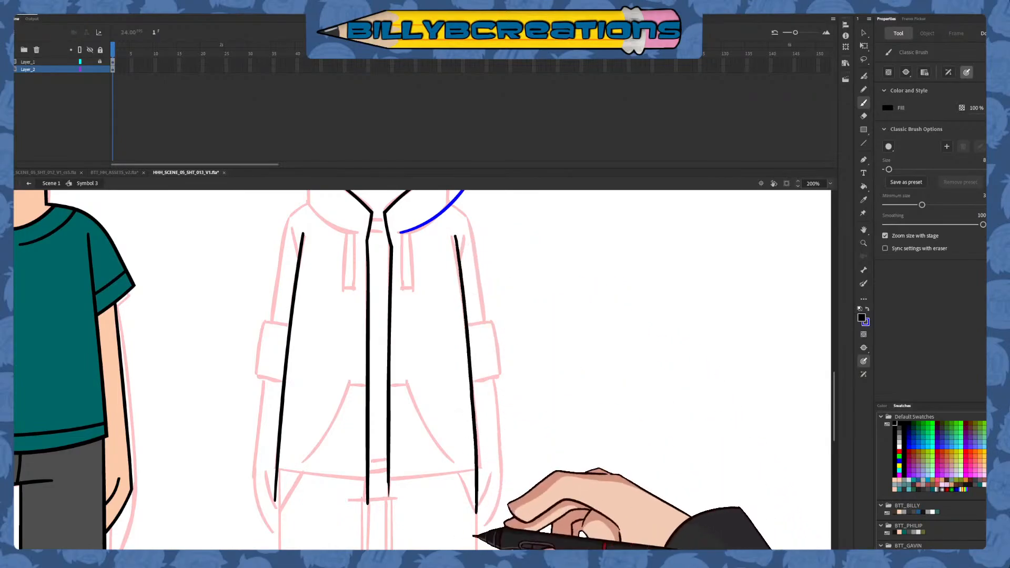
key("ctrl+z")
left_click_drag(456, 238, 483, 501)
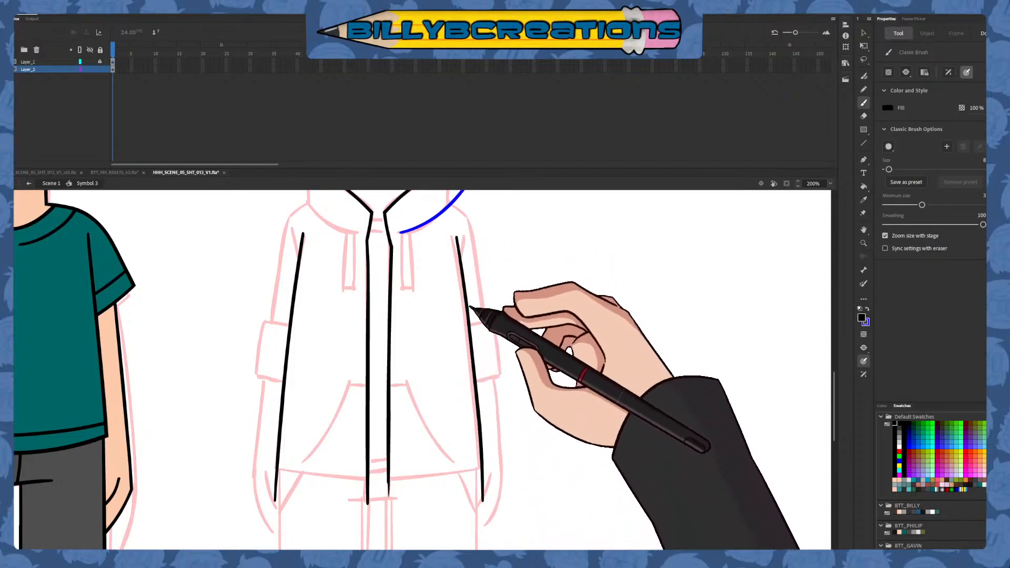
key("q")
left_click(480, 493)
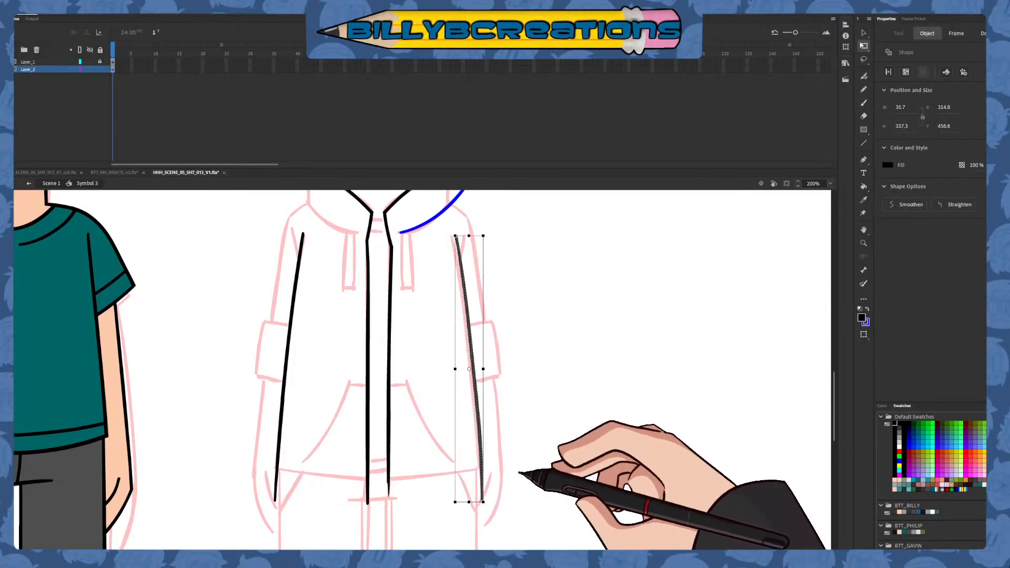
Draw the hoodie's bottom hem as a wide, downward-bowed blue curve extending beyond both torso side lines
key("b")
mouse_move(597, 485)
left_mouse_down()
mouse_move(542, 452)
mouse_move(542, 469)
left_mouse_up()
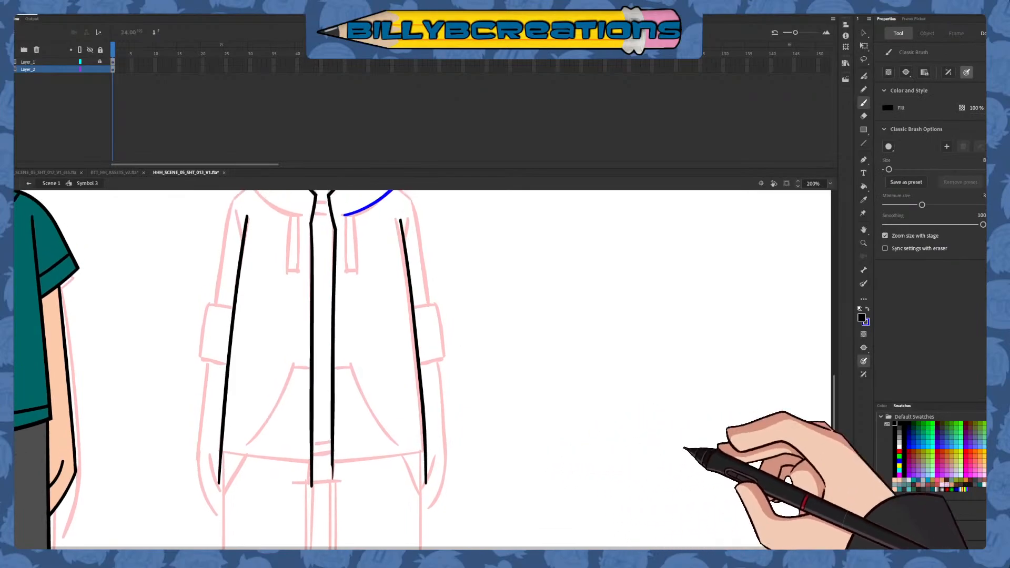
left_click(908, 447)
mouse_move(206, 441)
left_mouse_down()
mouse_move(290, 460)
mouse_move(332, 464)
left_mouse_up()
key("ctrl+z")
left_click_drag(206, 448, 467, 427)
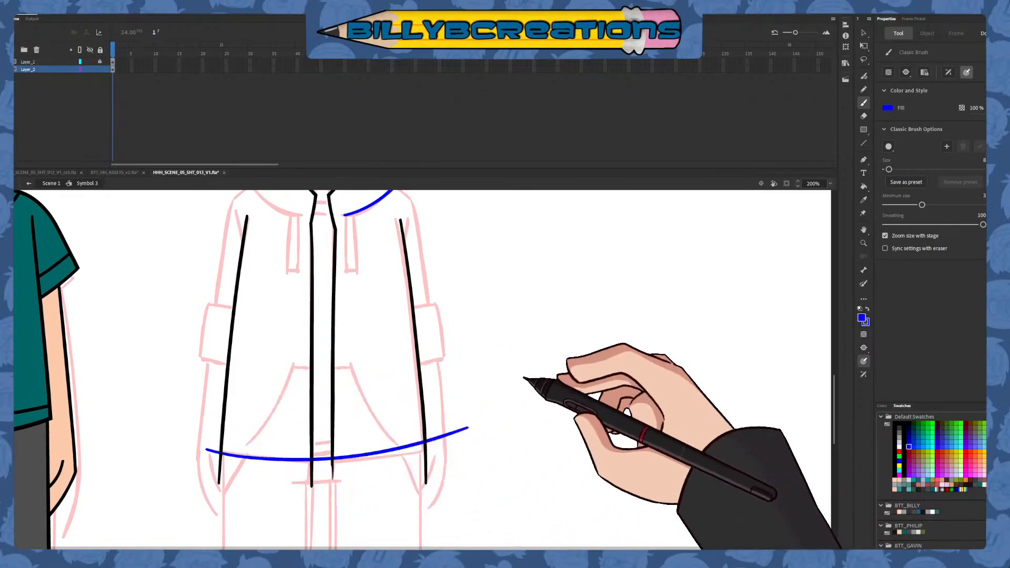
key("ctrl+z")
left_click_drag(216, 448, 457, 433)
key("ctrl+z")
left_click_drag(192, 434, 496, 421)
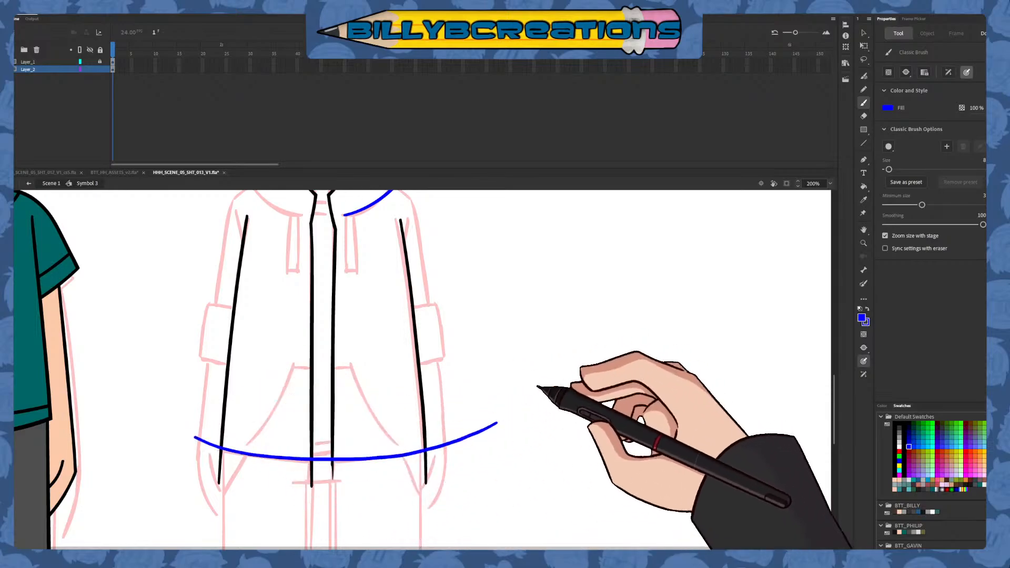
Redraw the hoodie's bottom hem as a smoother, shorter blue curve bowing downward and ending just past both torso side lines
key("ctrl+z")
left_click_drag(204, 441, 453, 434)
key("ctrl+z")
mouse_move(210, 445)
left_mouse_down()
mouse_move(462, 432)
mouse_move(253, 445)
mouse_move(394, 450)
mouse_move(451, 427)
left_mouse_up()
key("ctrl+z")
key("ctrl+z")
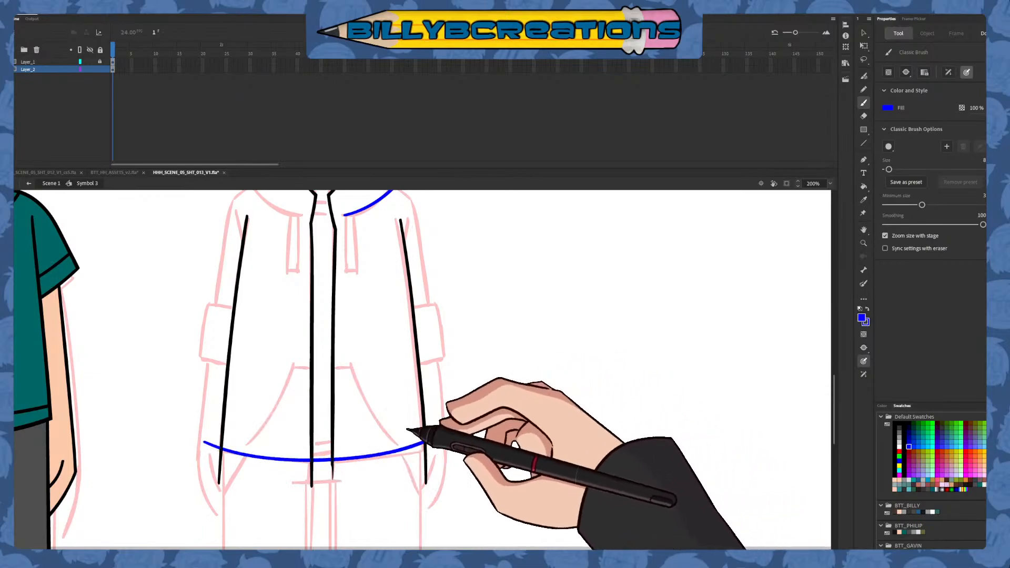
left_click_drag(369, 453, 425, 434)
left_click_drag(247, 447, 466, 434)
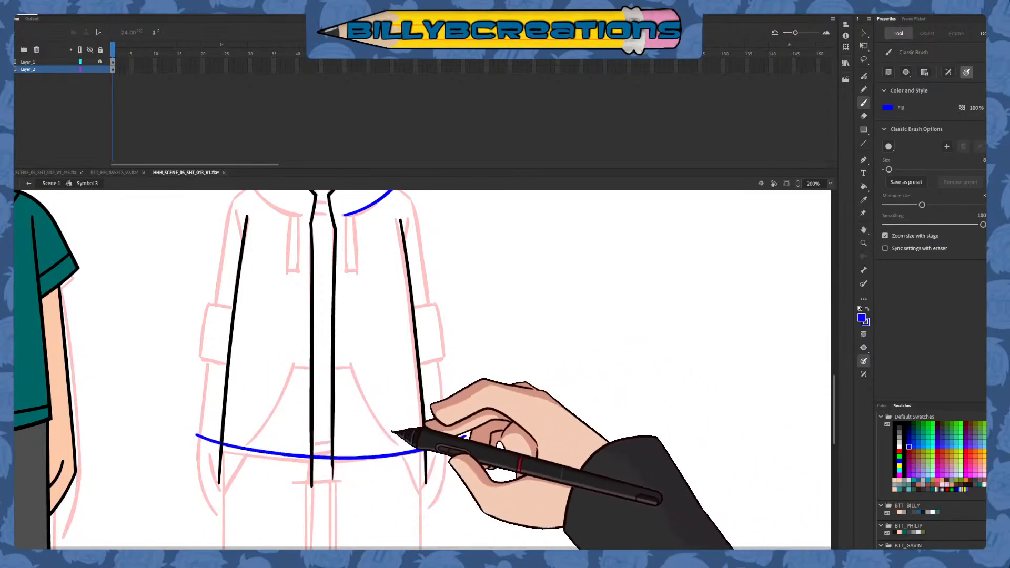
key("ctrl+z")
left_click_drag(203, 441, 463, 431)
Delete the hem and side line overshoots and the hem piece inside the front opening, and recolour the hem black
key("v")
left_click(445, 438)
left_click(212, 444, "shift")
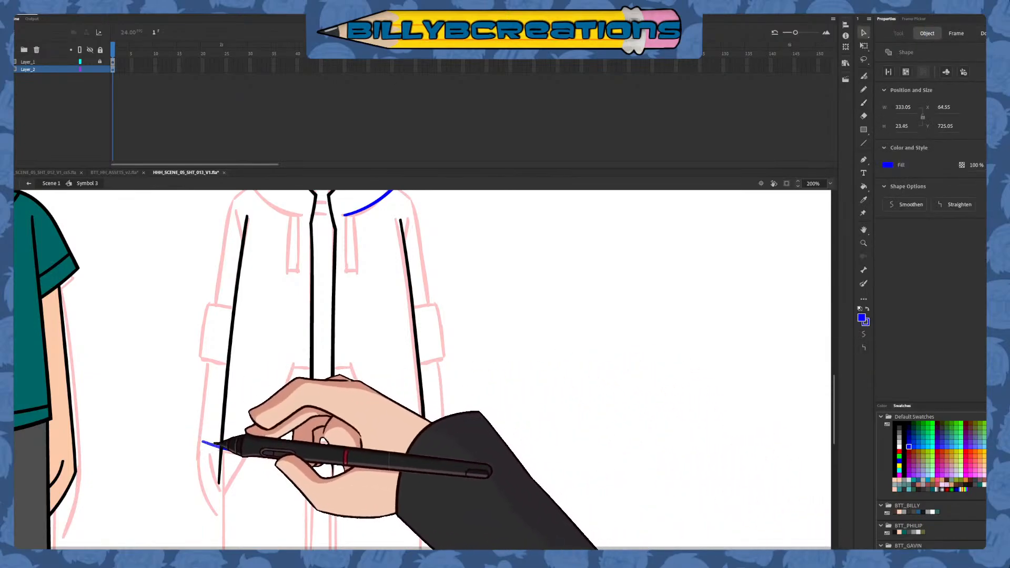
left_click(337, 463)
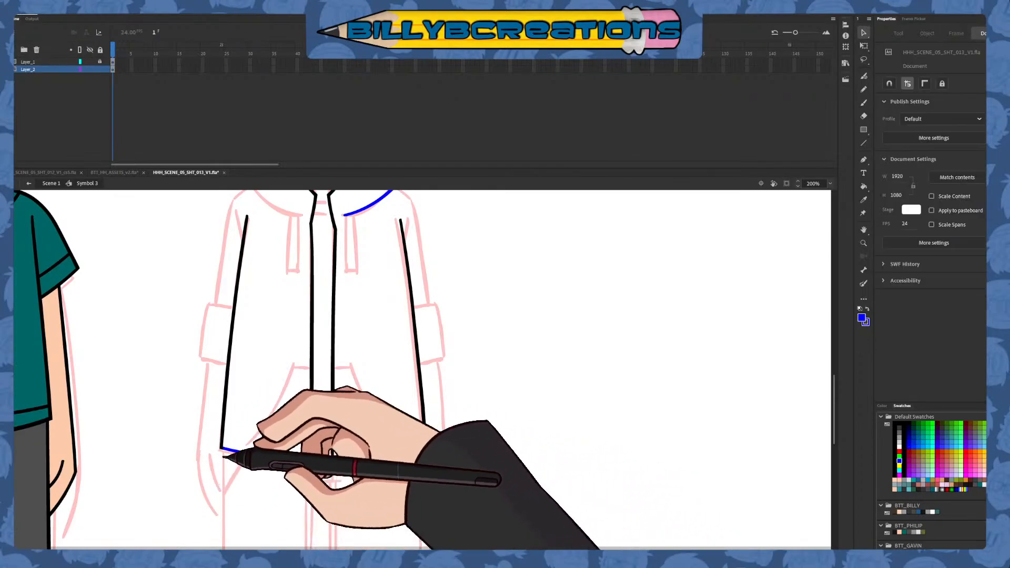
left_click_drag(192, 476, 437, 413)
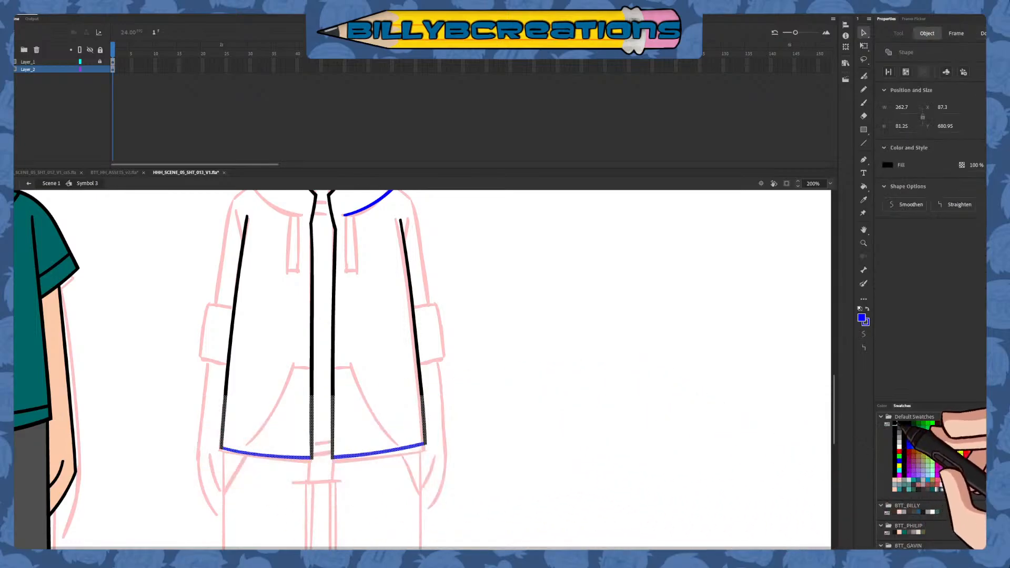
left_click(895, 424)
Draw the hoodie pockets in dark red: one shallow curve across the lower torso and two curved sides flaring down past the hem
left_click(863, 102)
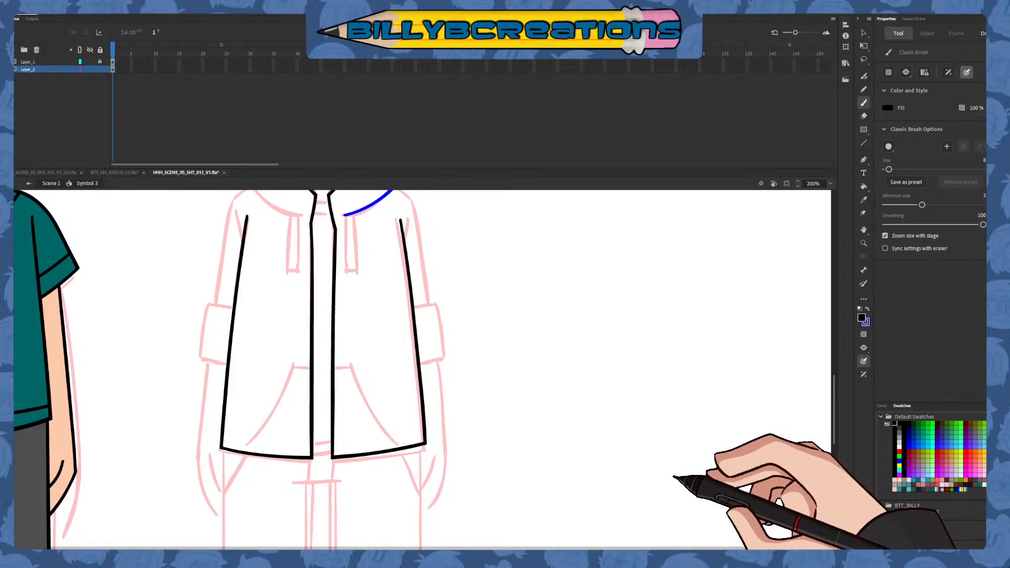
left_click(908, 451)
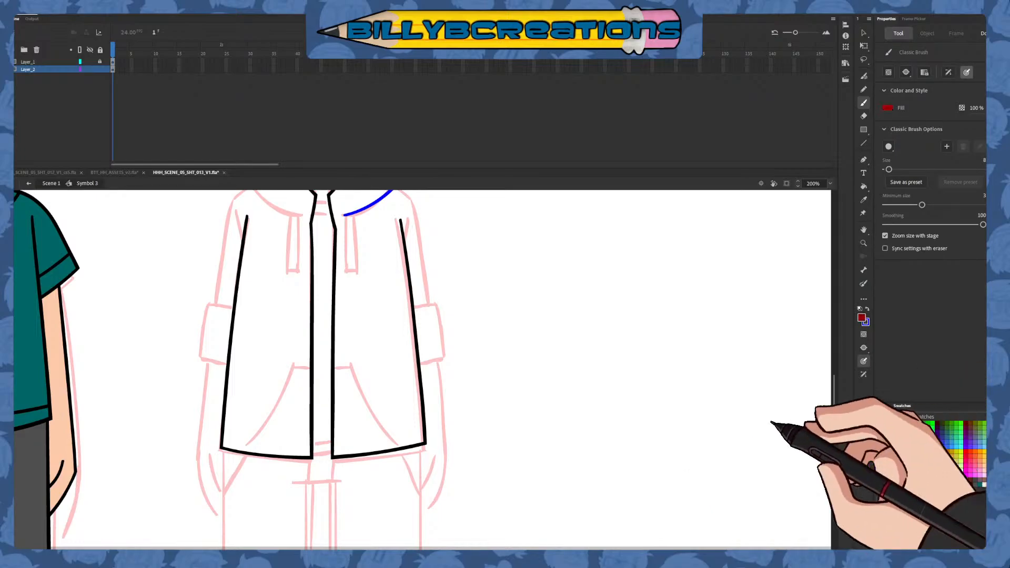
left_click_drag(295, 376, 437, 370)
key("ctrl+z")
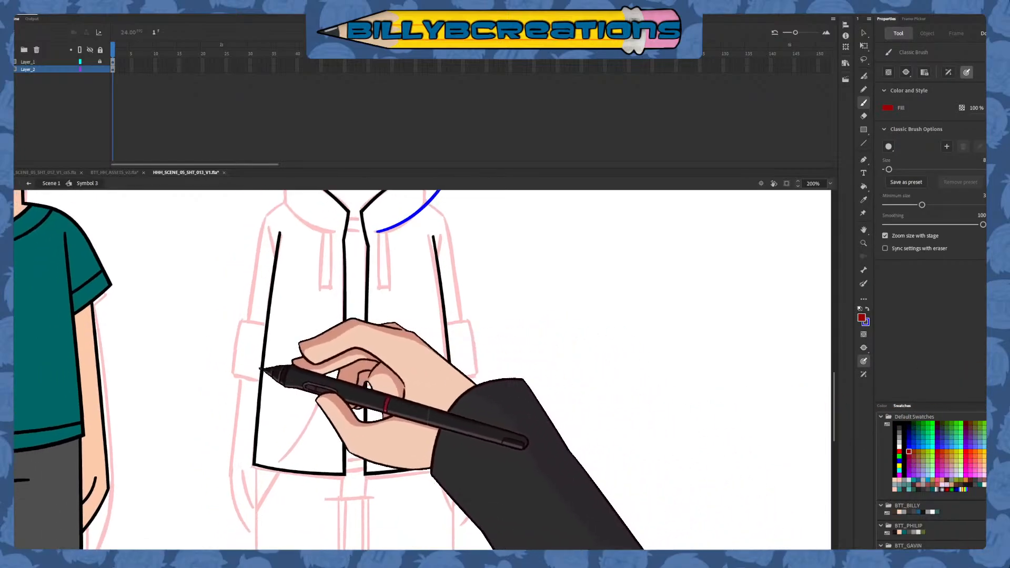
left_click_drag(262, 375, 468, 367)
key("ctrl+z")
left_click_drag(232, 372, 500, 364)
key("ctrl+z")
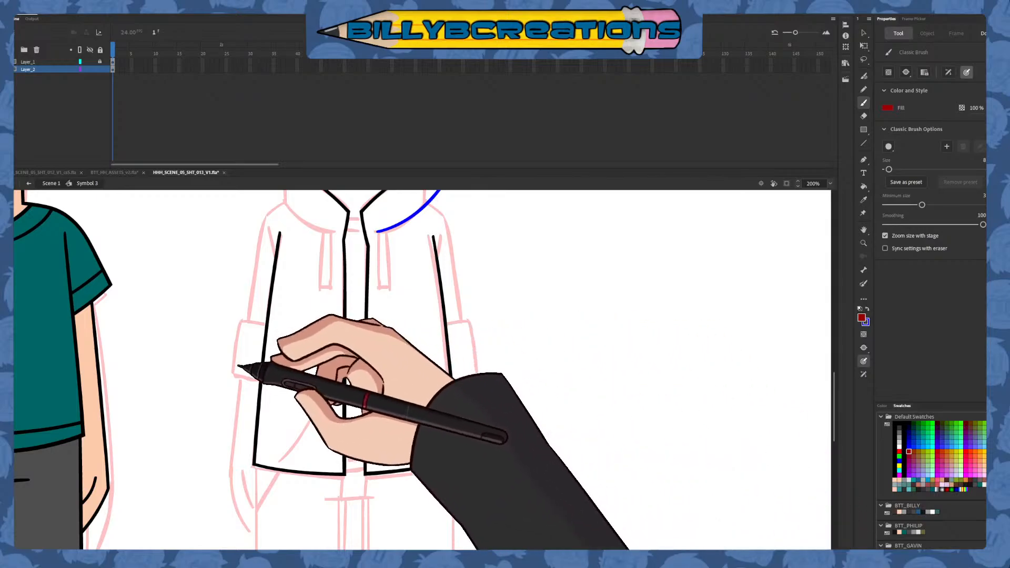
mouse_move(237, 372)
left_mouse_down()
mouse_move(428, 376)
mouse_move(490, 363)
left_mouse_up()
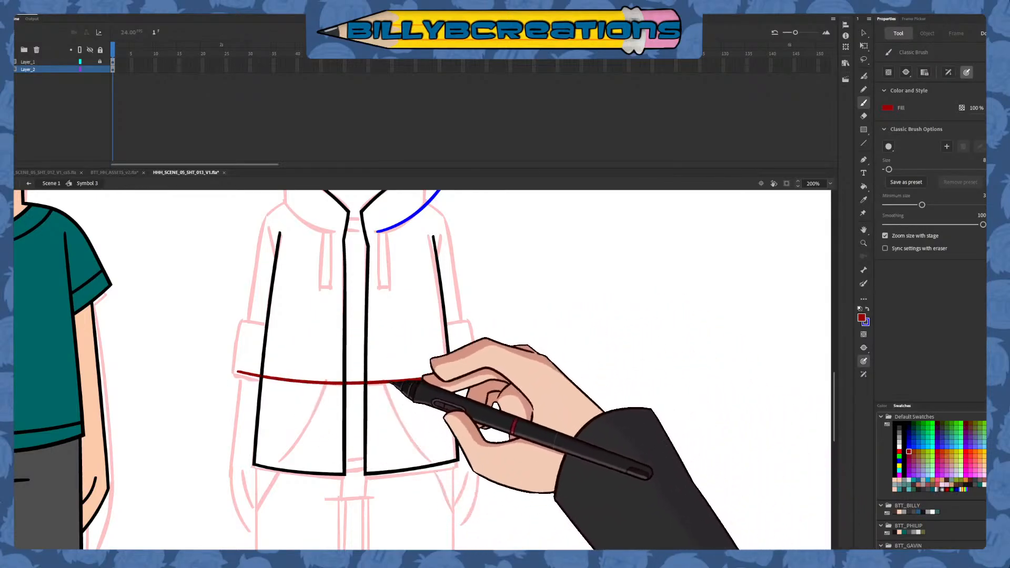
left_click_drag(407, 371, 438, 476)
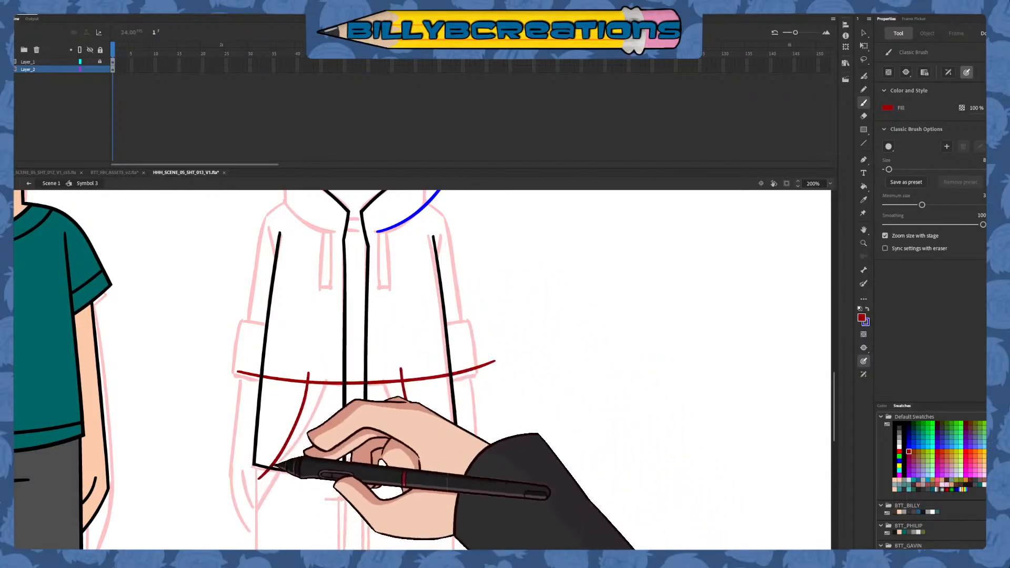
left_click_drag(307, 371, 255, 484)
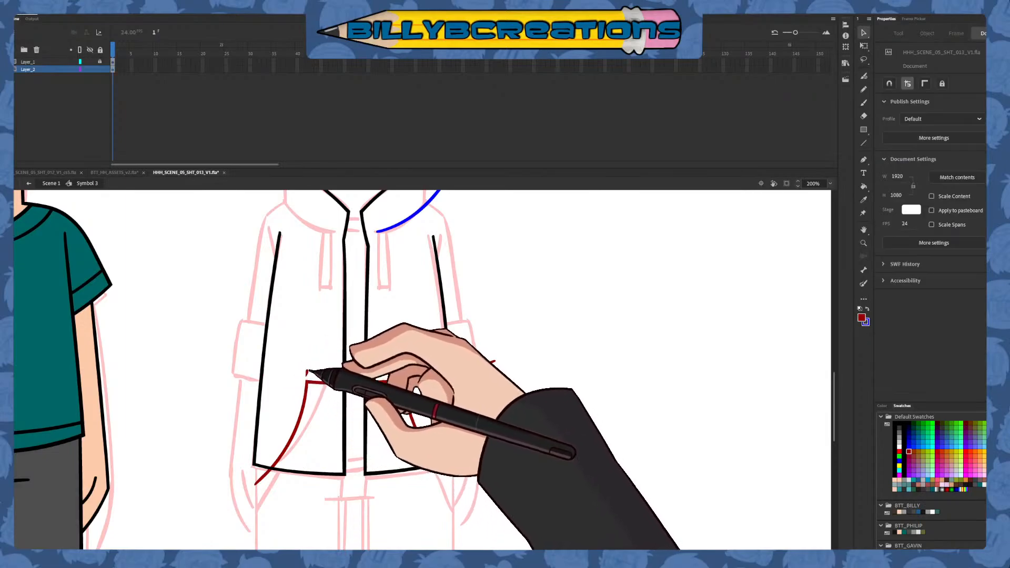
Delete the pocket lines' overshooting ends and the piece crossing the front opening, and recolour the pocket outlines black
key("Delete")
left_click(264, 475)
key("Delete")
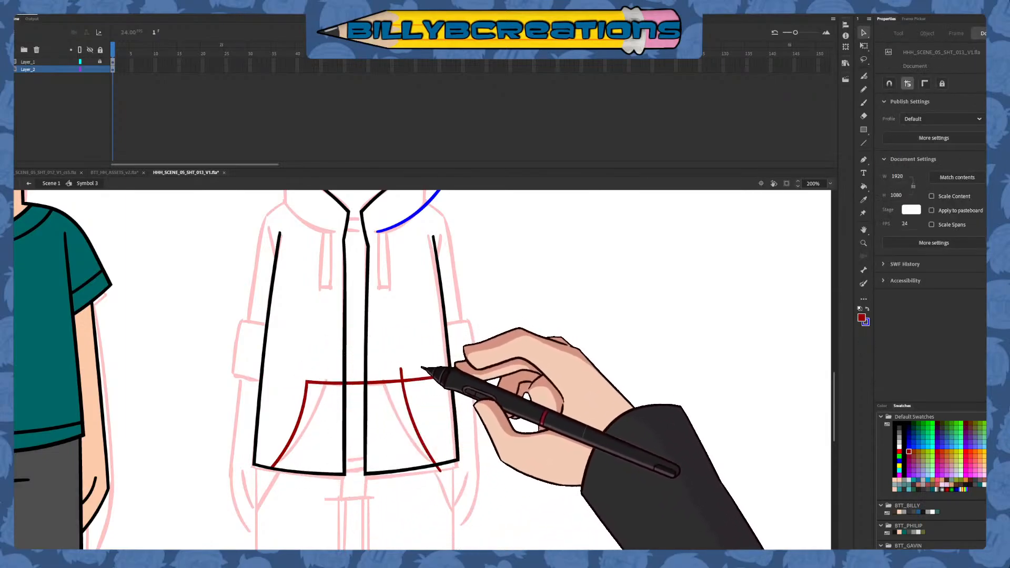
left_click(404, 374)
key("Delete")
left_click_drag(413, 377, 401, 350)
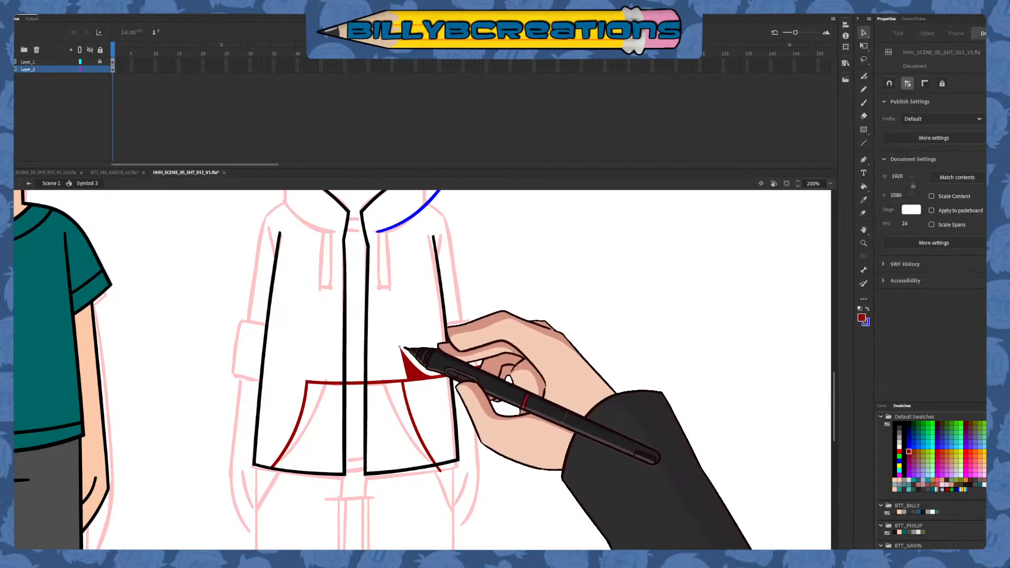
key("ctrl+z")
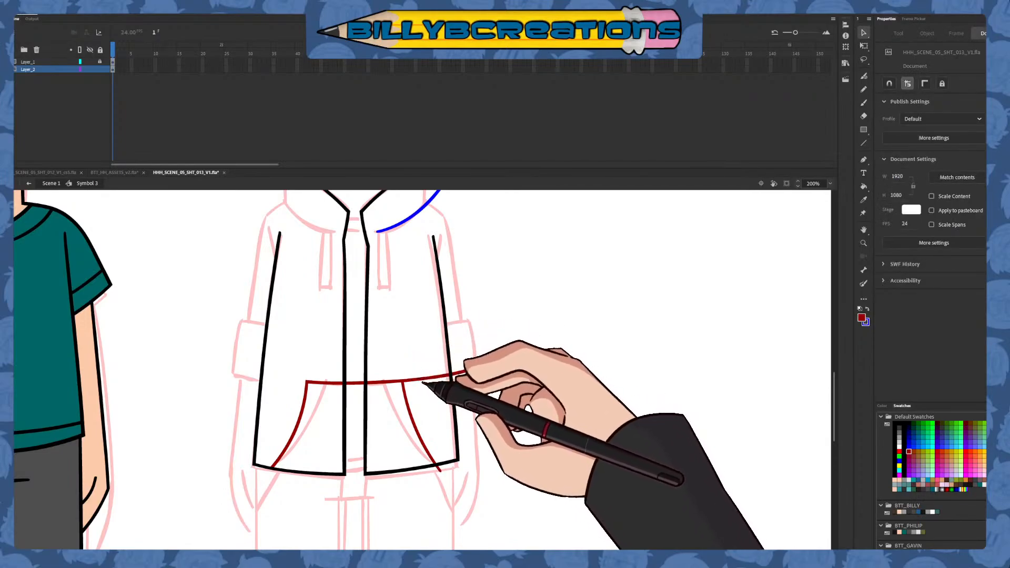
left_click_drag(417, 379, 401, 348)
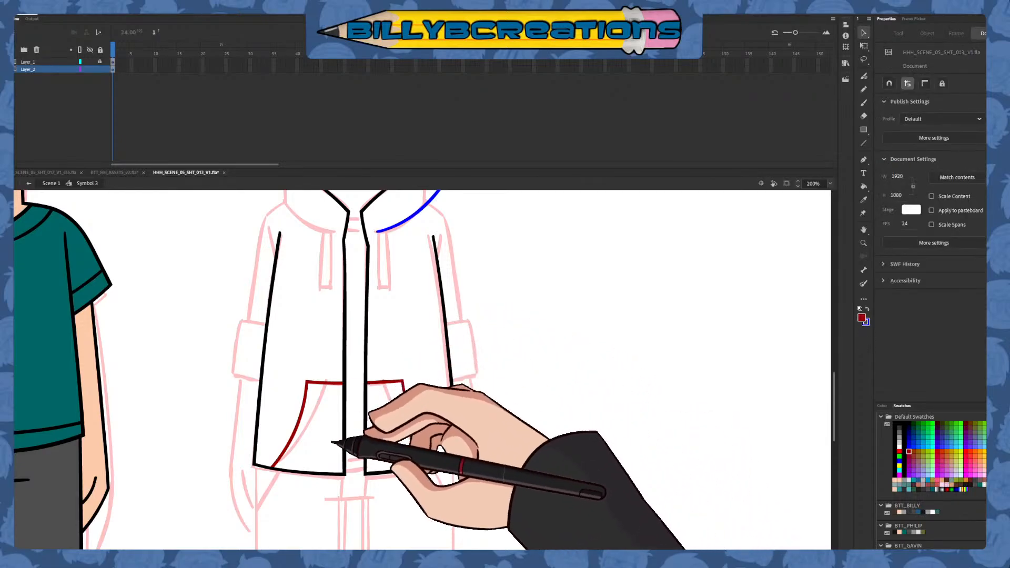
left_click_drag(225, 540, 530, 342)
left_click(895, 424)
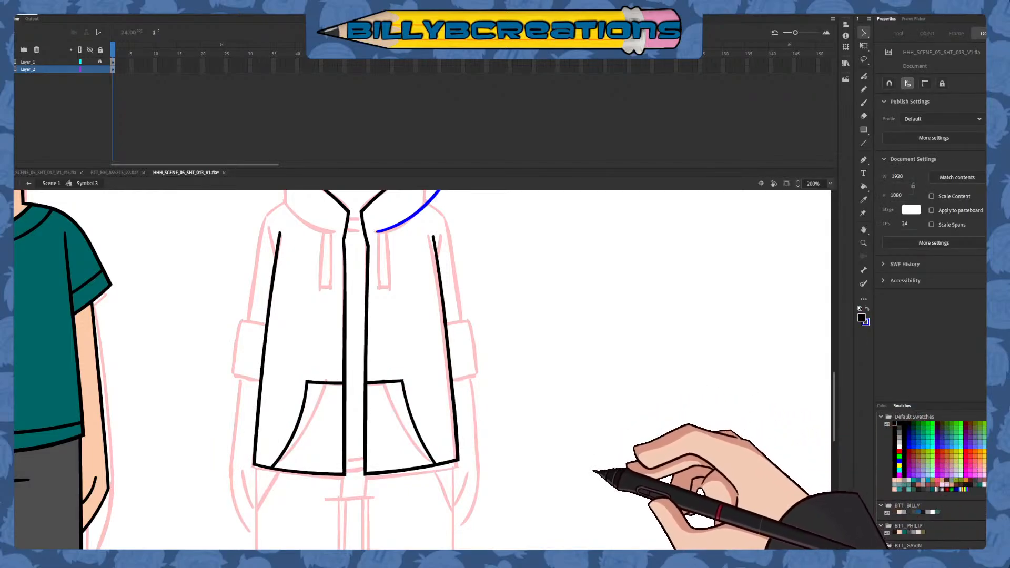
Draw the right drawstring in dark red as two near-vertical lines with a short closing line, starting above the blue collar curve
left_click(863, 103)
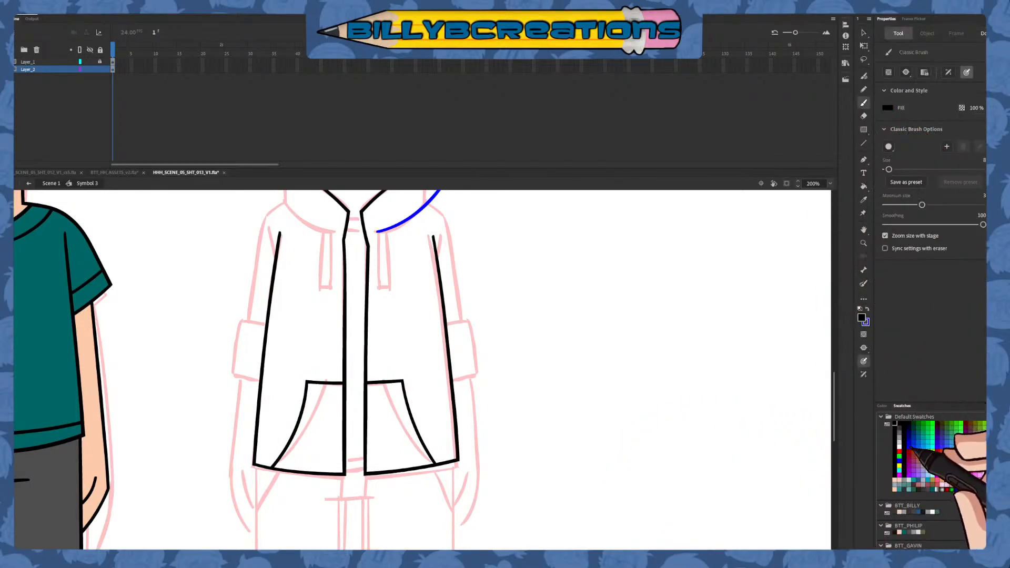
left_click_drag(421, 274, 448, 363)
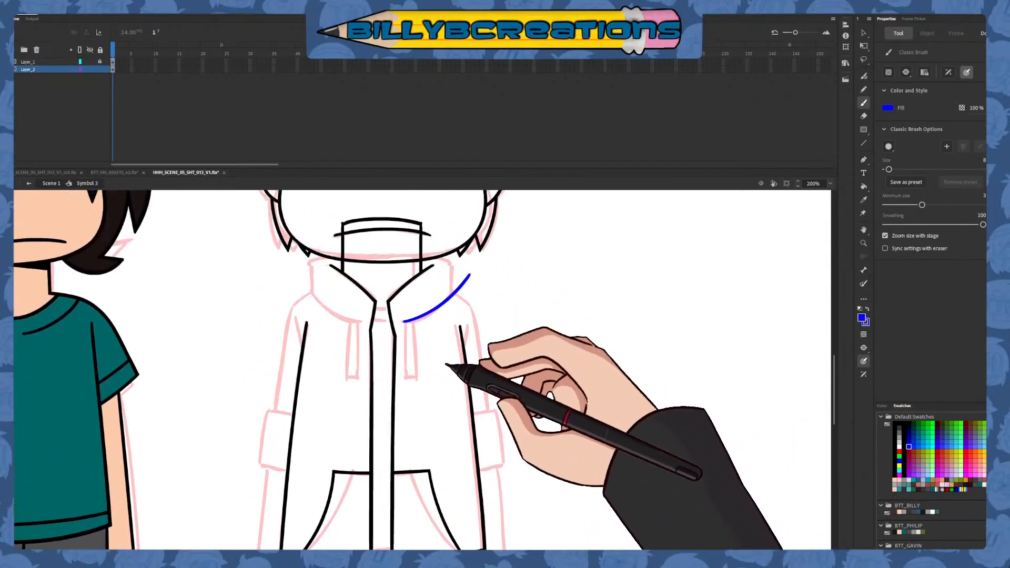
key("v")
left_click(452, 299)
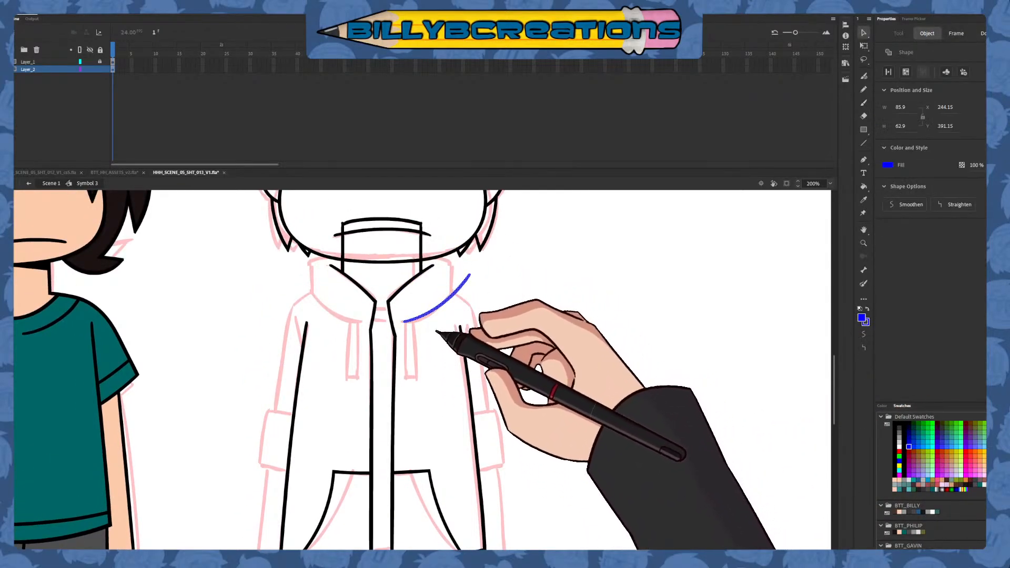
left_click(436, 331)
left_click(863, 103)
left_click(909, 451)
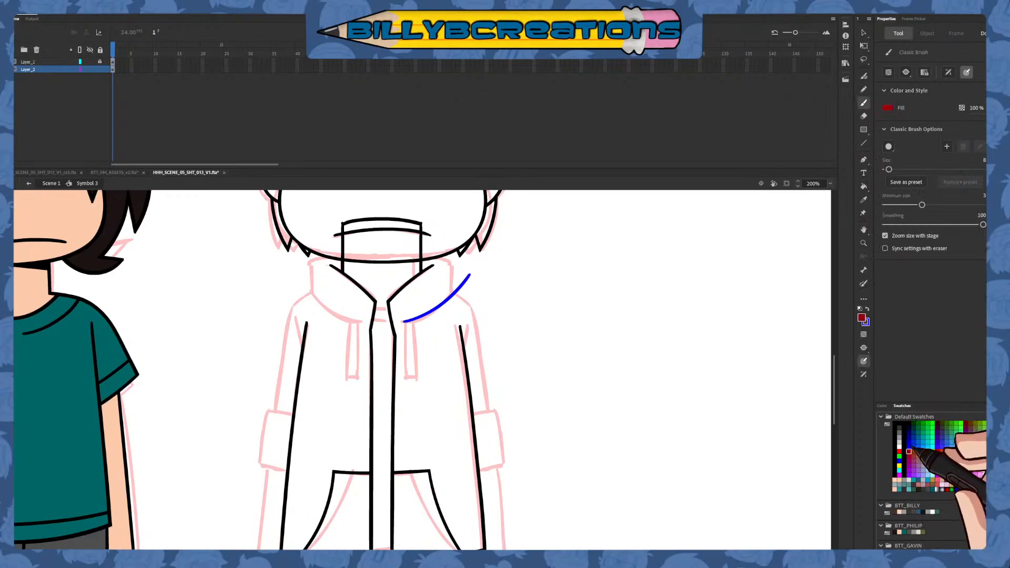
left_click_drag(406, 304, 405, 442)
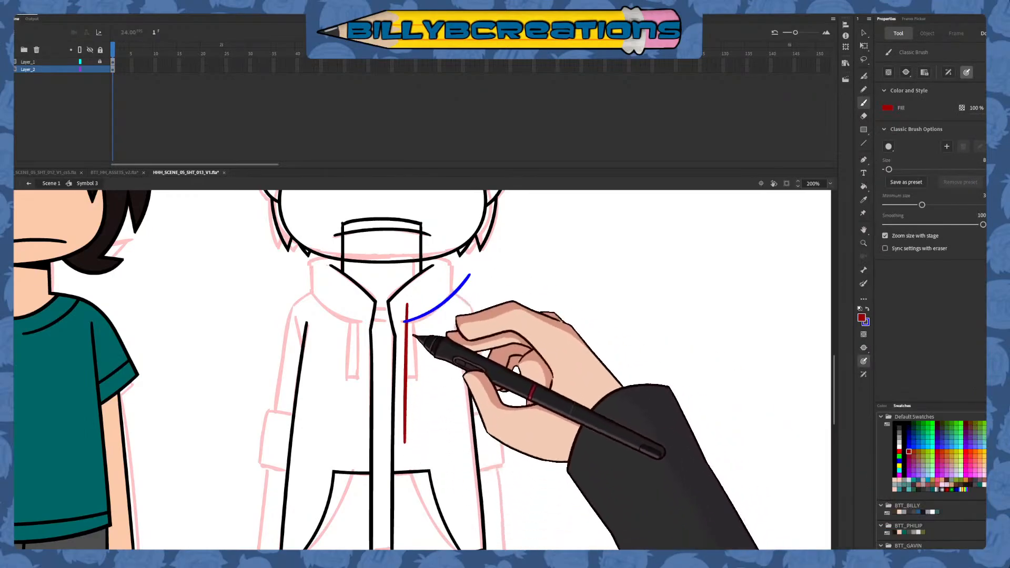
key("ctrl+z")
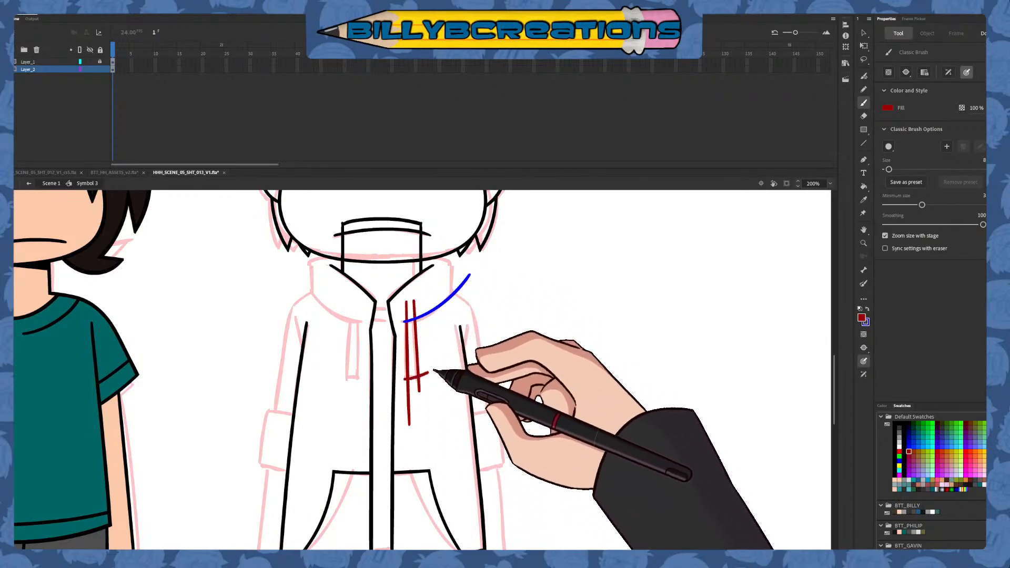
Trim the right drawstring by deleting the line ends above the collar curve and the leftover piece below its closing line
key("v")
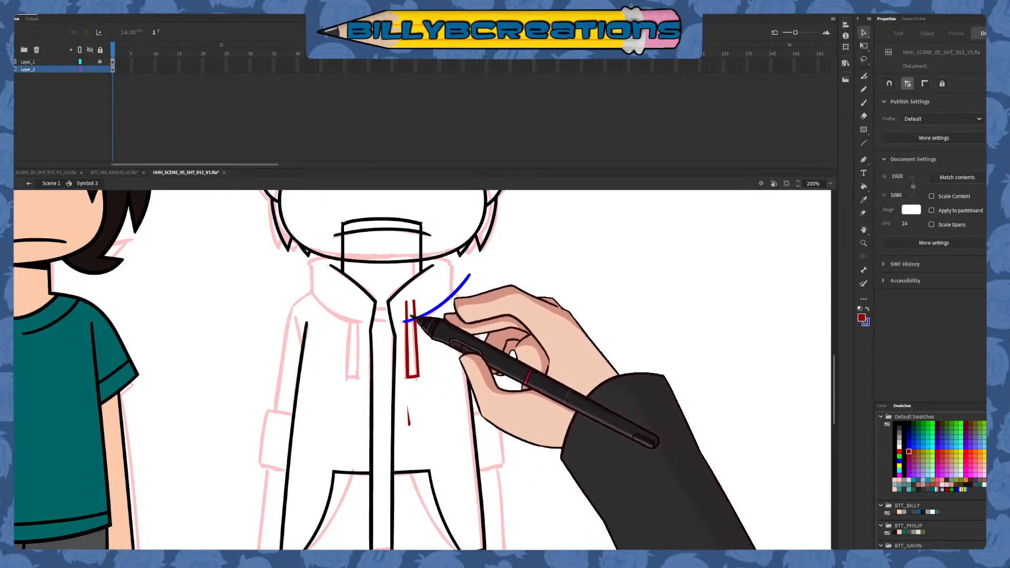
left_click(407, 311)
left_click(415, 311, "shift")
key("Delete")
left_click(408, 418)
key("Delete")
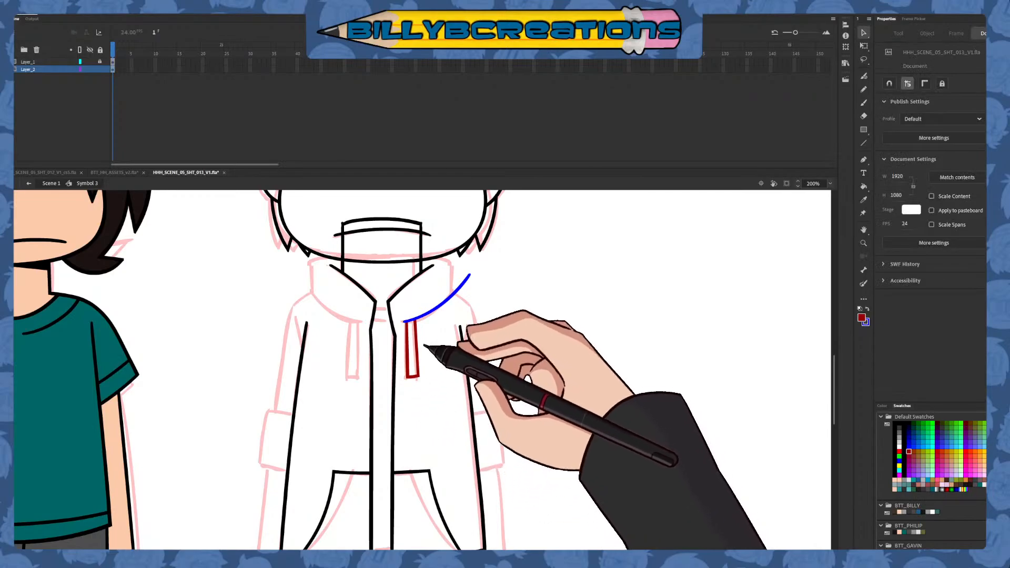
Place a horizontally flipped copy of the blue collar curve and dark red drawstring on the hoodie's left side
left_click(420, 341)
left_click(426, 316, "shift")
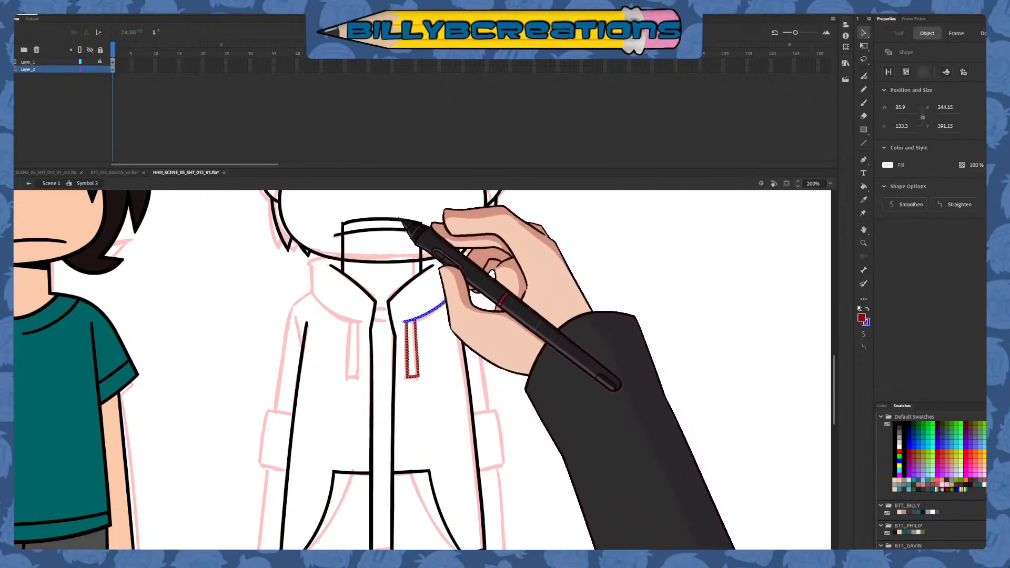
left_click(268, 186)
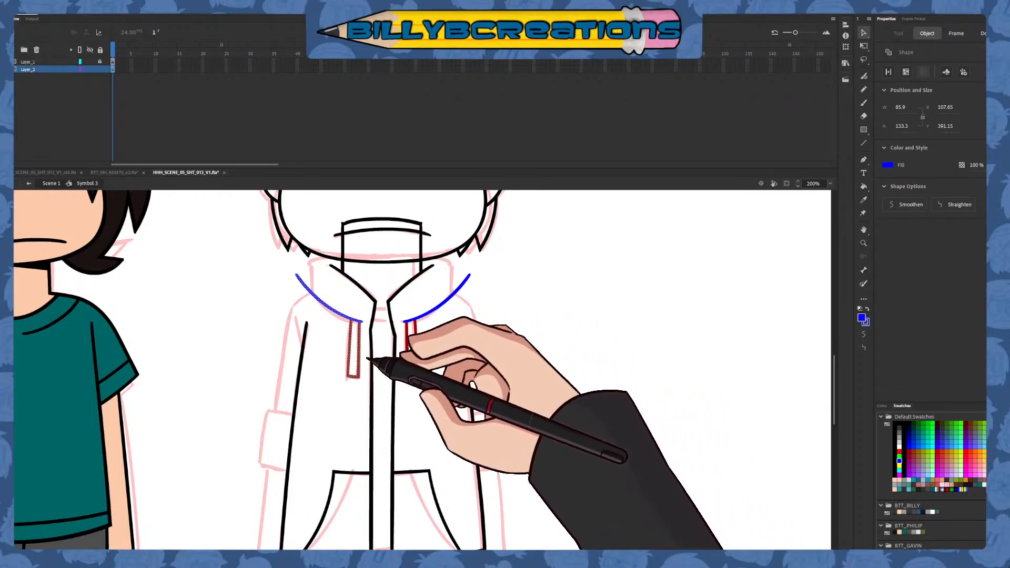
left_click(445, 338)
Draw the hood's two outer sides as near-vertical blue lines from the jaw down across the collar curves
key("b")
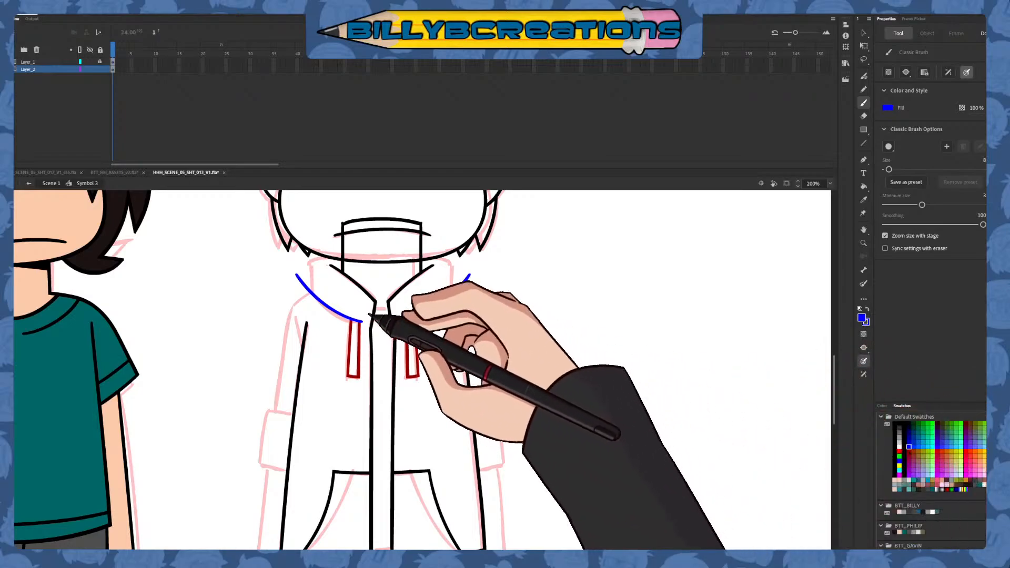
left_click_drag(313, 238, 313, 329)
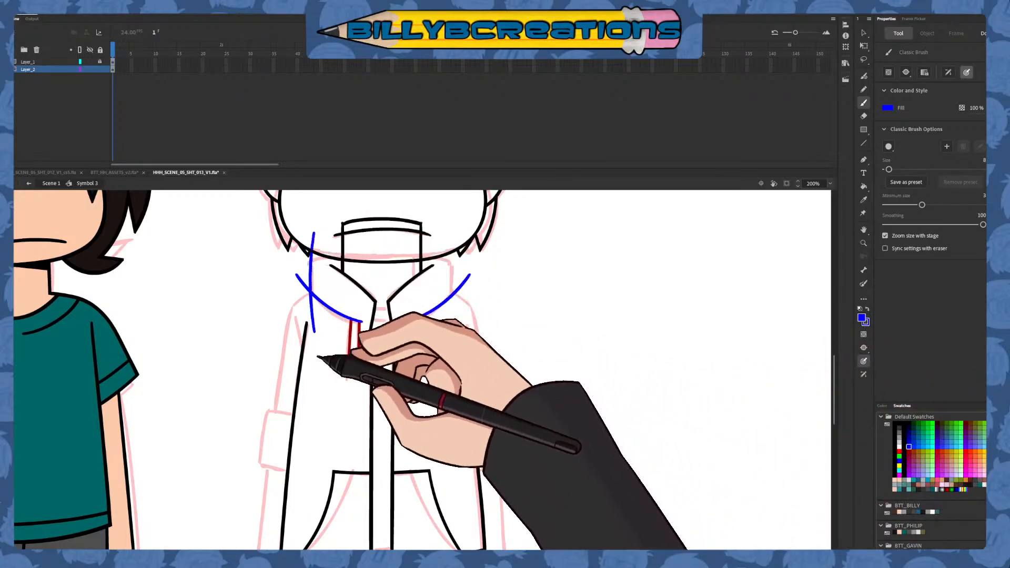
left_click_drag(453, 246, 450, 336)
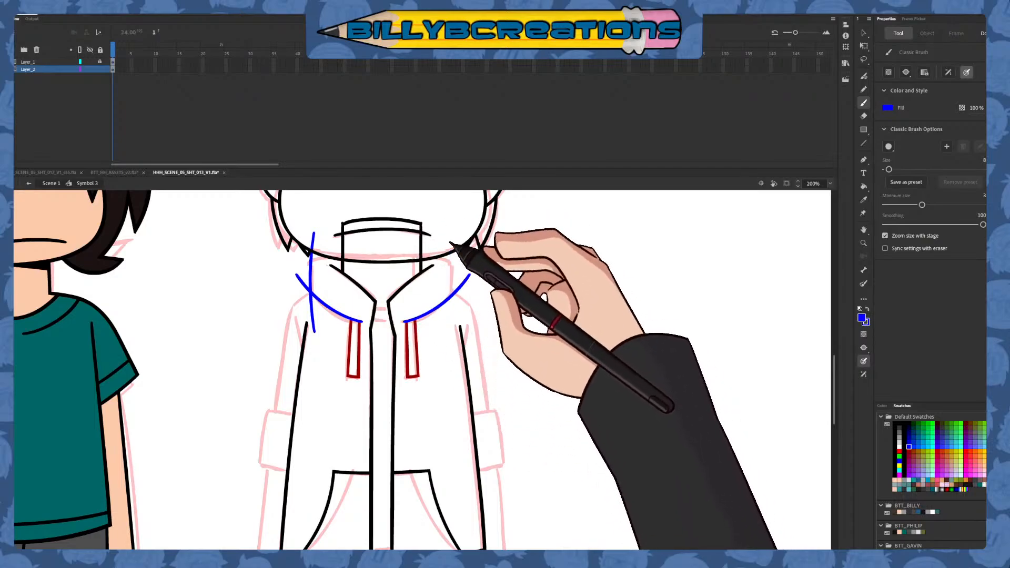
left_click_drag(451, 236, 447, 344)
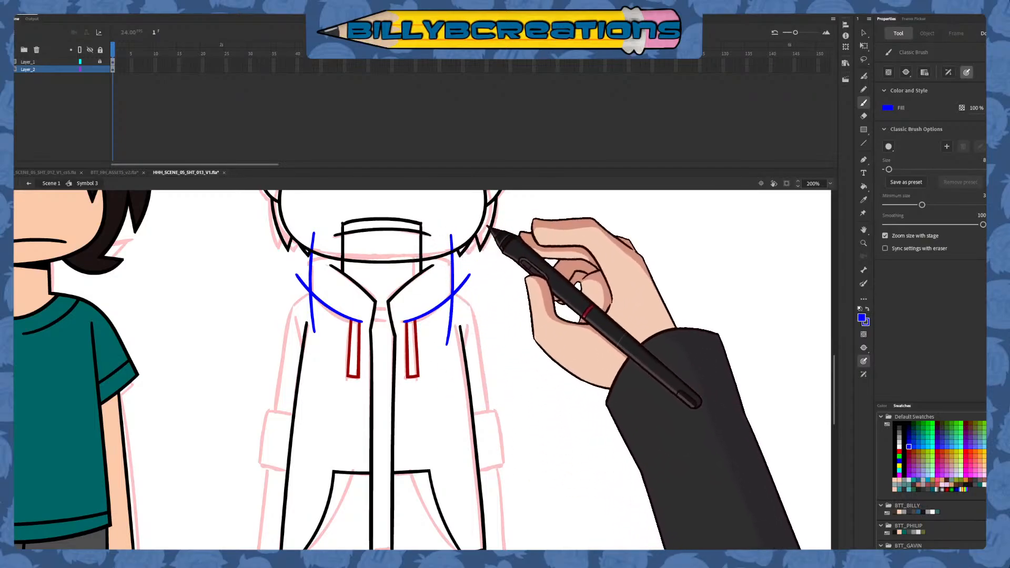
Draw the hood's top edge as a dark red, upward-arched curve behind the neck crossing both blue side lines, redoing it until smooth
left_click(909, 451)
left_click_drag(457, 259, 297, 259)
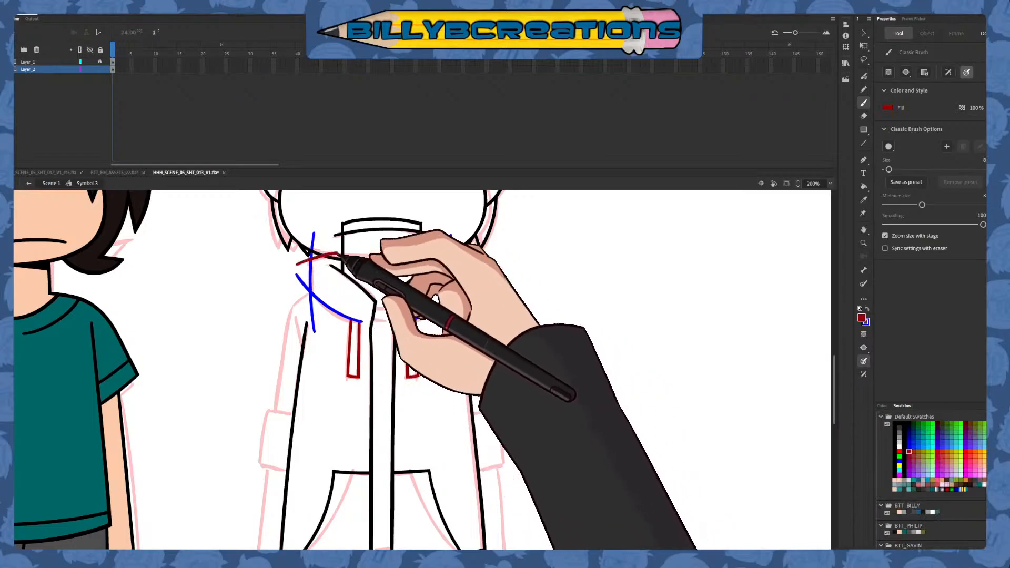
key("ctrl+z")
left_click_drag(445, 254, 324, 254)
key("ctrl+z")
left_click_drag(259, 270, 463, 253)
key("ctrl+z")
mouse_move(295, 266)
left_mouse_down()
mouse_move(342, 256)
mouse_move(484, 272)
left_mouse_up()
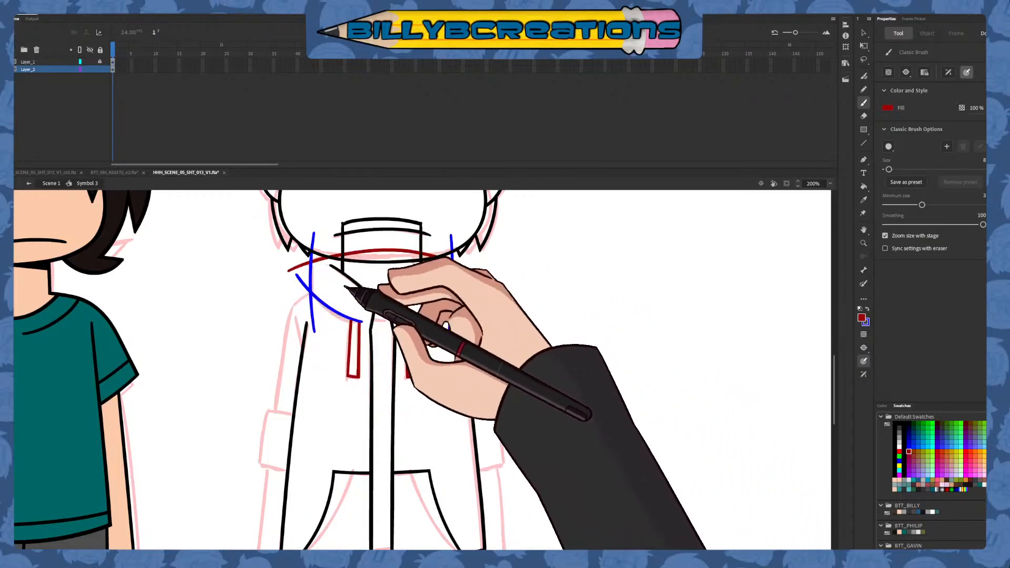
left_click_drag(293, 266, 427, 259)
key("ctrl+z")
left_click_drag(293, 266, 477, 272)
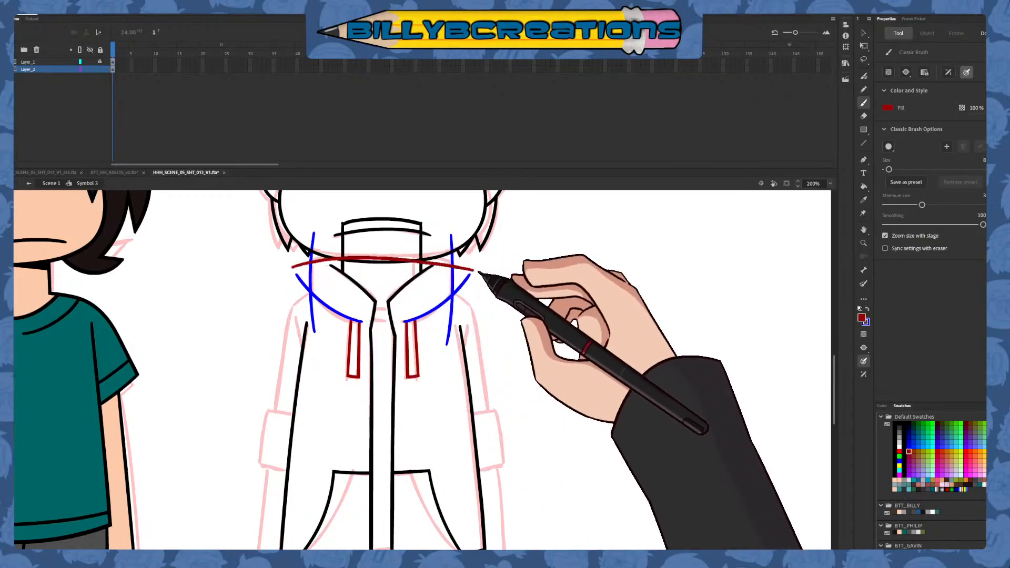
key("ctrl+z")
left_click_drag(297, 265, 469, 268)
key("ctrl+z")
left_click_drag(301, 264, 453, 259)
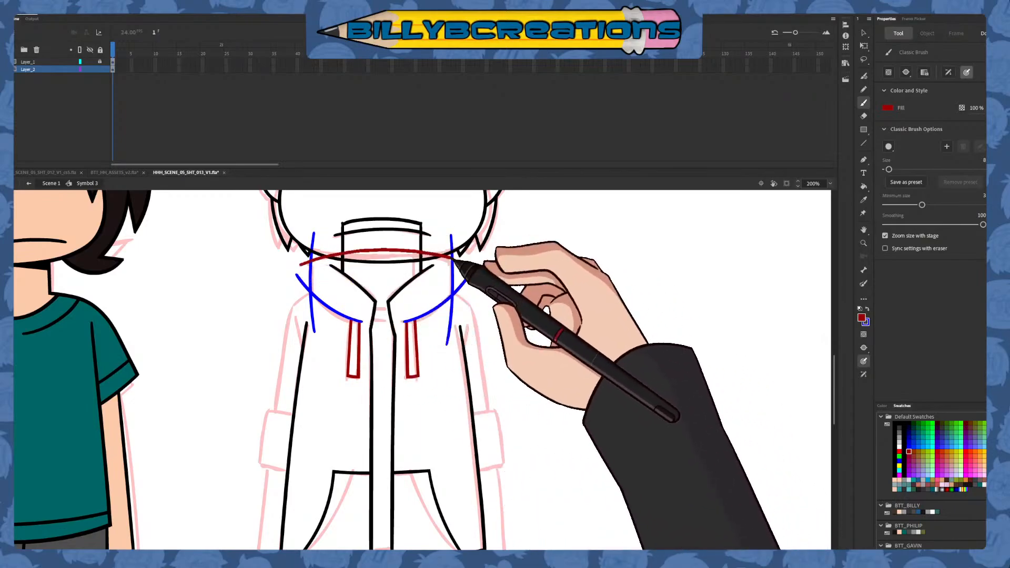
Delete the overshooting ends of the hood's dark red top edge and the left blue side line's piece above it
key("v")
left_click(463, 261)
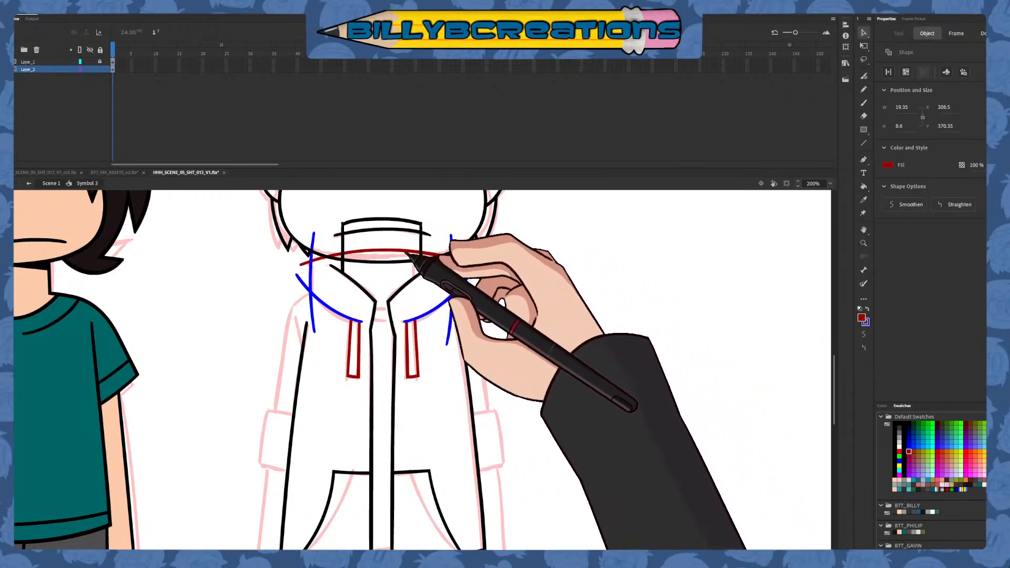
key("Delete")
left_click_drag(313, 246, 314, 311)
key("ctrl+z")
left_click(312, 243)
key("Delete")
left_click(314, 234)
key("Delete")
left_click(304, 262)
Delete the end of the left collar curve that sticks out beyond the hood's left side line
key("Delete")
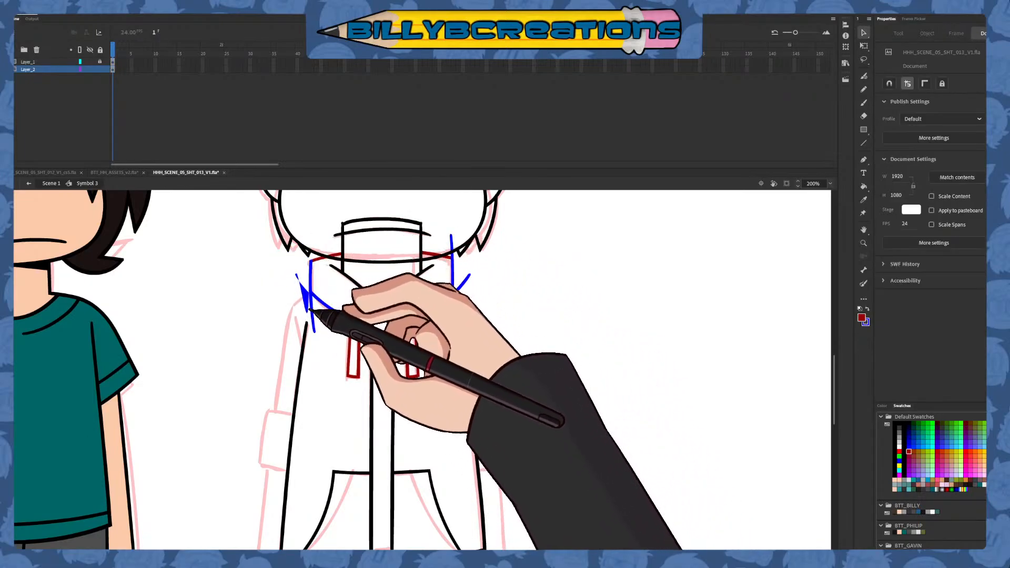
left_click(304, 287)
key("Delete")
left_click(298, 276)
Trim the hood's right side by deleting the side line's ends above the top edge and below the collar curve, plus the curve's outer end
key("Delete")
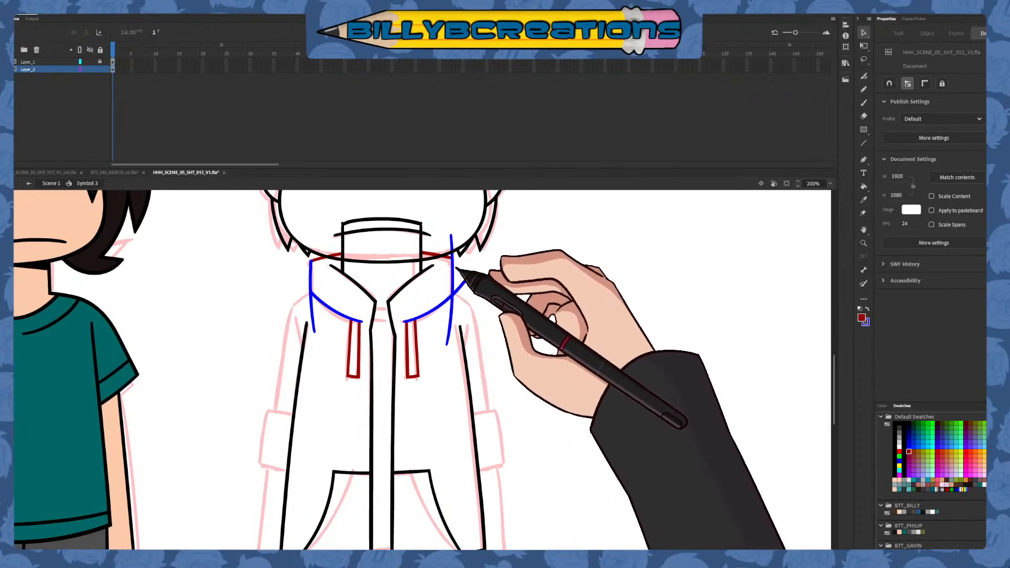
left_click_drag(454, 249, 485, 265)
left_click(466, 253)
key("Delete")
left_click_drag(462, 230, 448, 295)
left_click(459, 303)
key("Delete")
left_click(459, 306)
key("Delete")
Delete the lower end of the hood's left side line below the collar curve
key("Delete")
left_click_drag(315, 314, 272, 260)
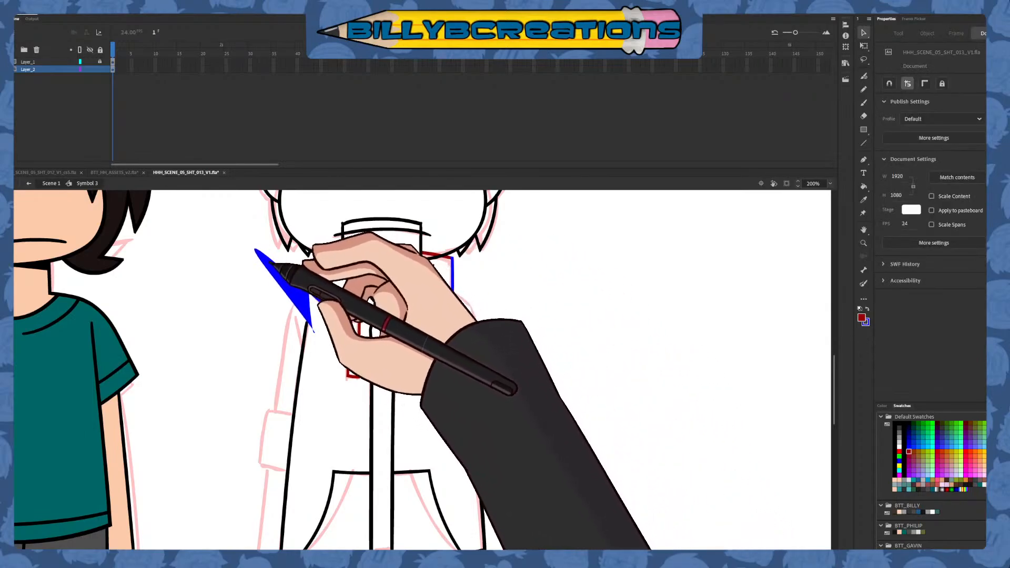
left_click(302, 300)
key("Delete")
left_click(315, 332)
key("Delete")
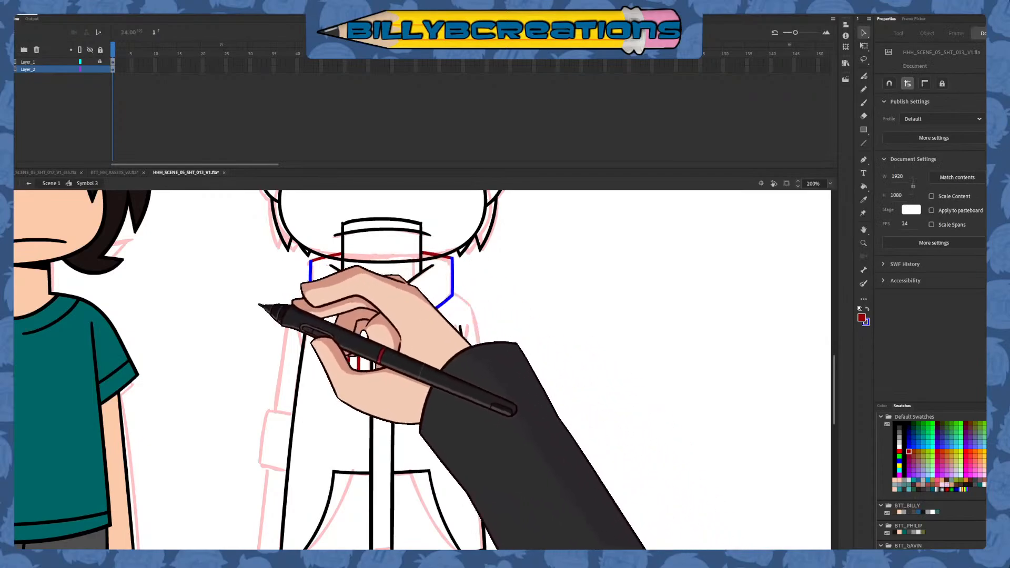
Recolour the hood, collar and drawstring lines black
left_click_drag(293, 225, 492, 439)
left_click(894, 424)
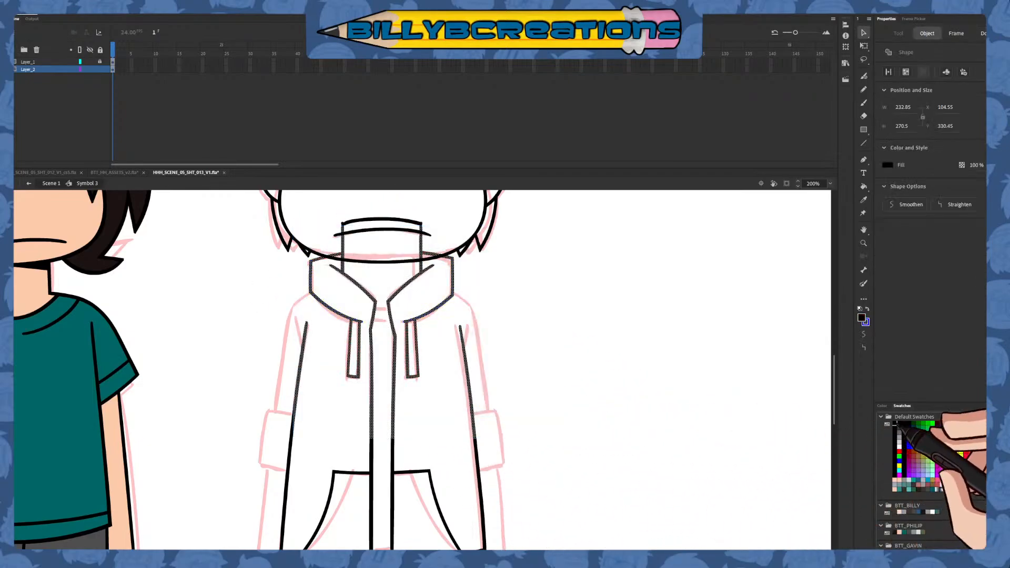
left_click(782, 478)
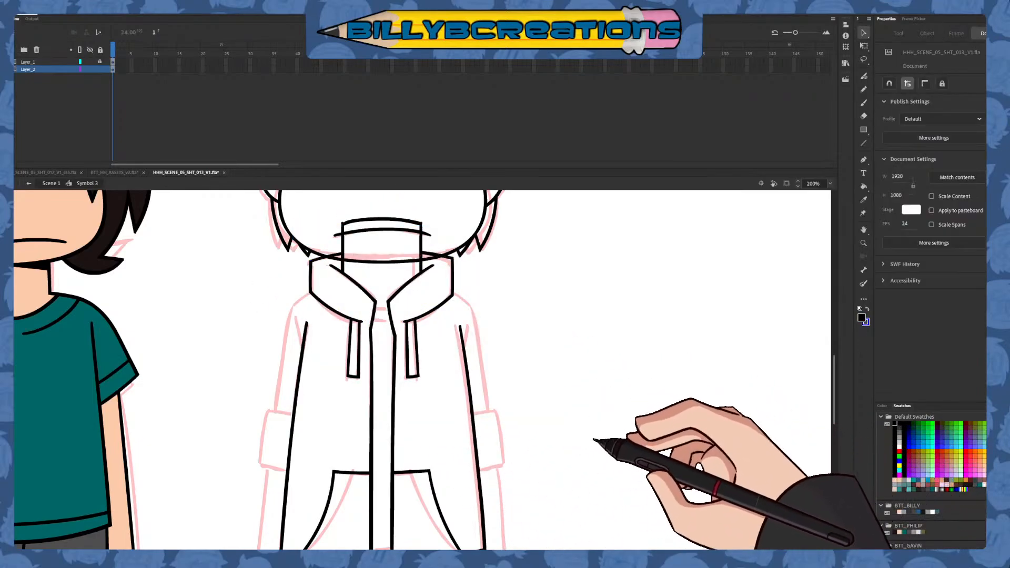
Draw a shallow blue curve across the collar's front opening, redoing it until it fits, and delete its ends outside the opening
left_click(863, 102)
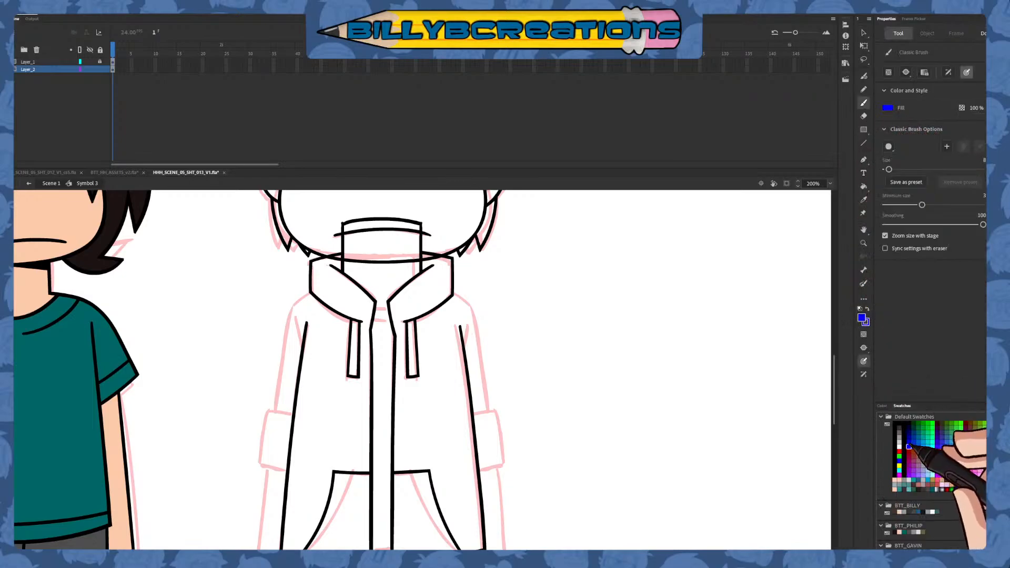
left_click_drag(345, 297, 426, 300)
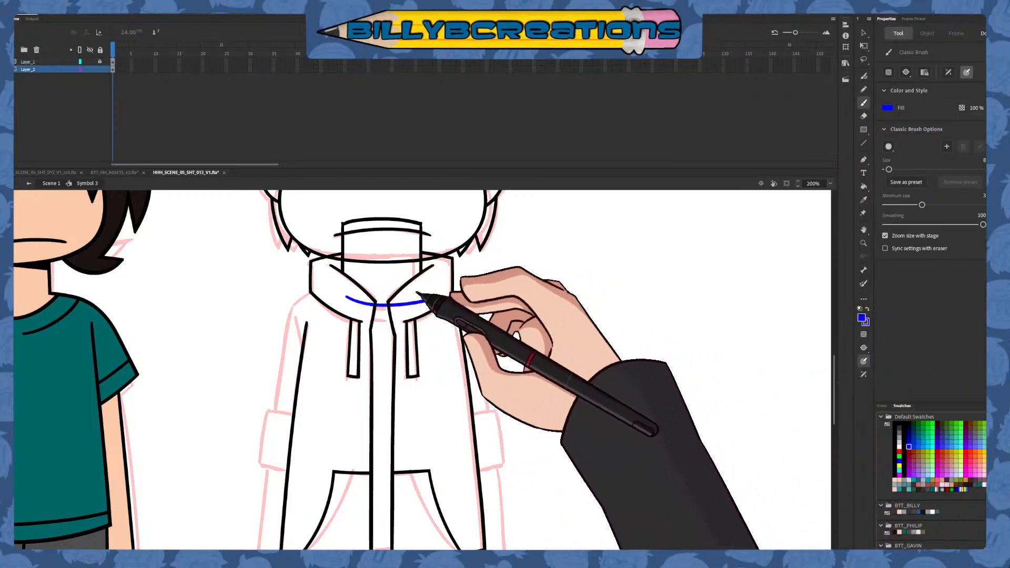
key("ctrl+z")
left_click_drag(346, 296, 434, 294)
key("ctrl+z")
left_click_drag(352, 300, 421, 297)
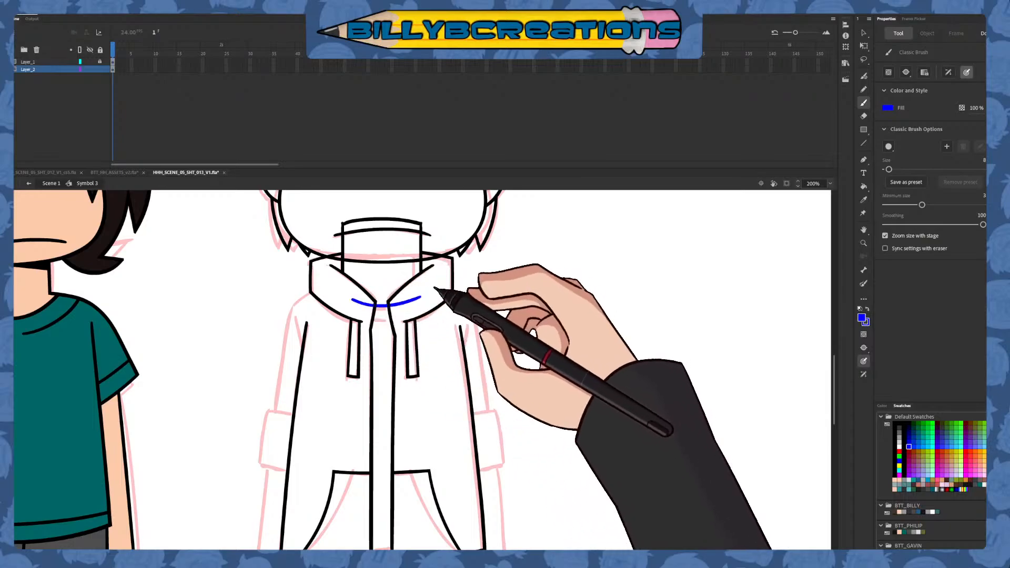
key("v")
left_click(394, 304)
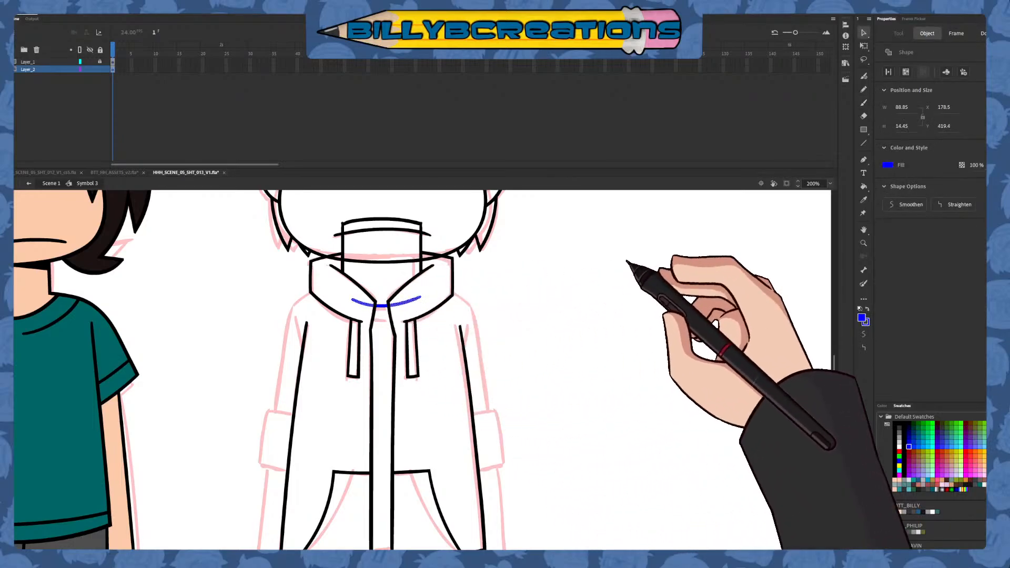
key("Delete")
Draw a second blue curve just below the first and trim it to the gap between the hoodie's front edges
left_click(863, 102)
left_click_drag(363, 315, 417, 315)
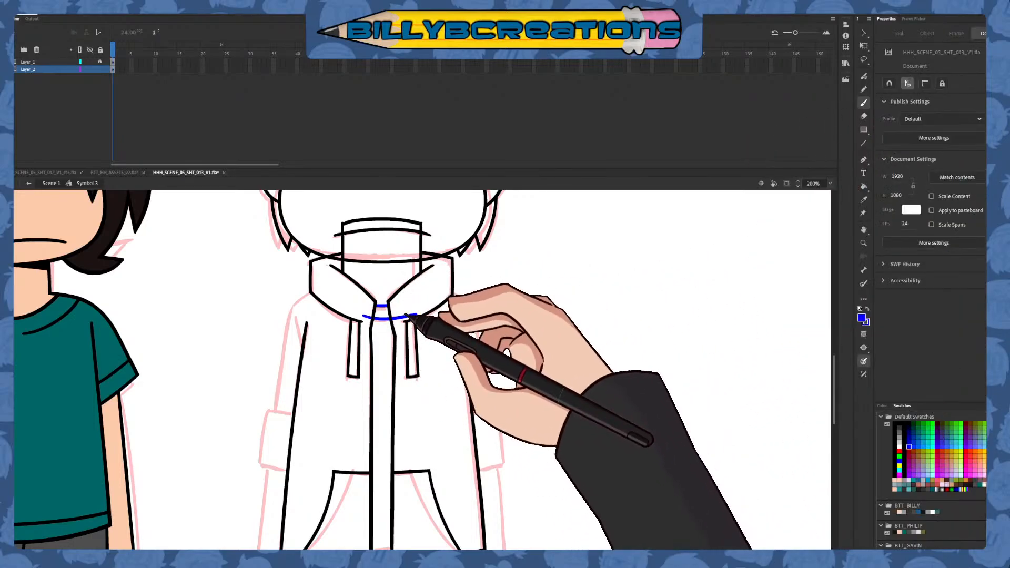
key("v")
left_click(403, 317)
key("Delete")
left_click_drag(490, 263, 330, 374)
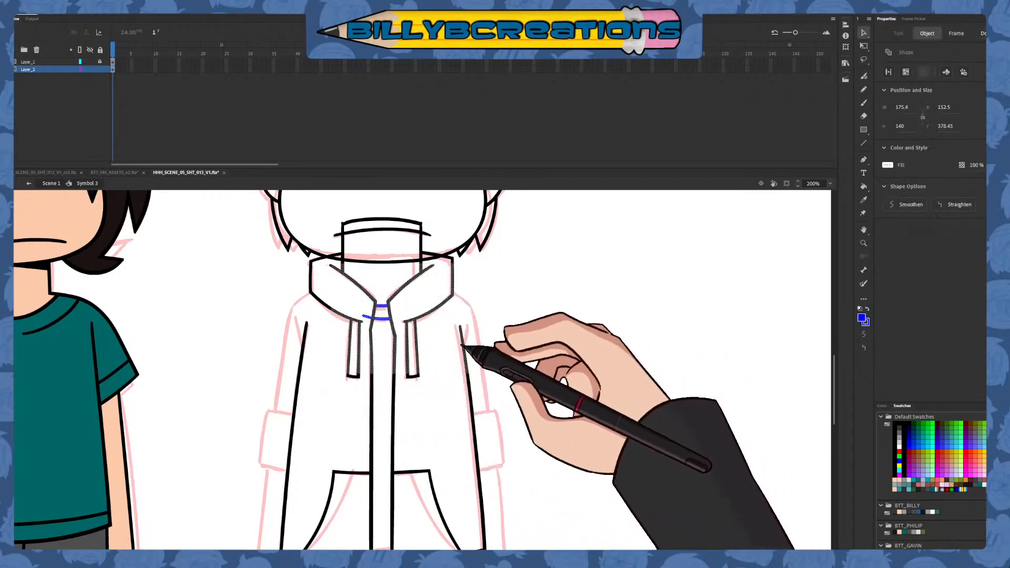
left_click(383, 317)
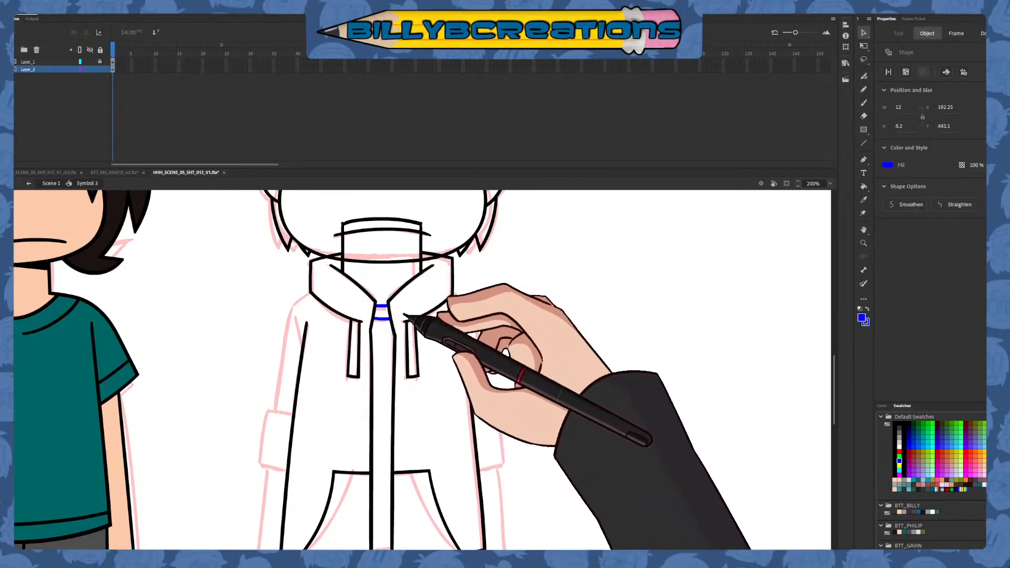
Recolour the two short curves at the collar opening black
left_click_drag(425, 272, 357, 348)
left_click(898, 423)
left_click(764, 437)
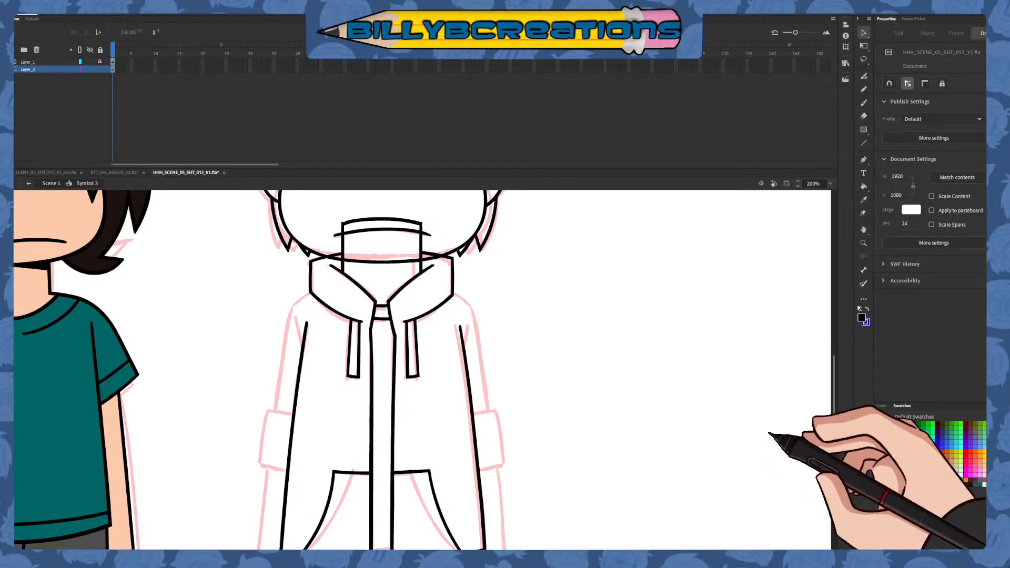
Compare the whole inked character with the character poses in the BTT_HH_ASSETS_v2 file, returning to HHH_SCENE_05_SHT_013_V1
left_click(830, 183)
left_click(839, 197)
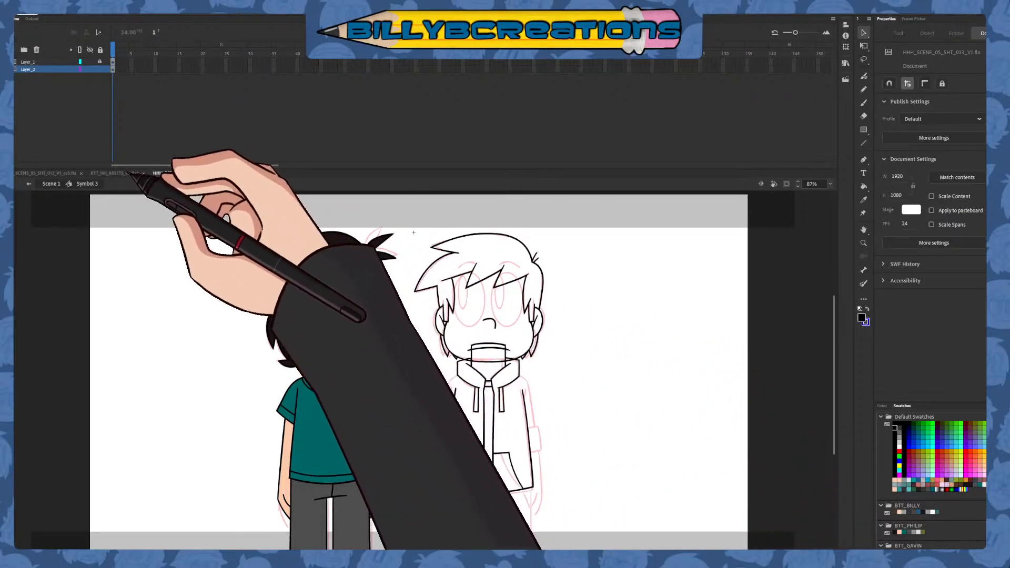
left_click(124, 173)
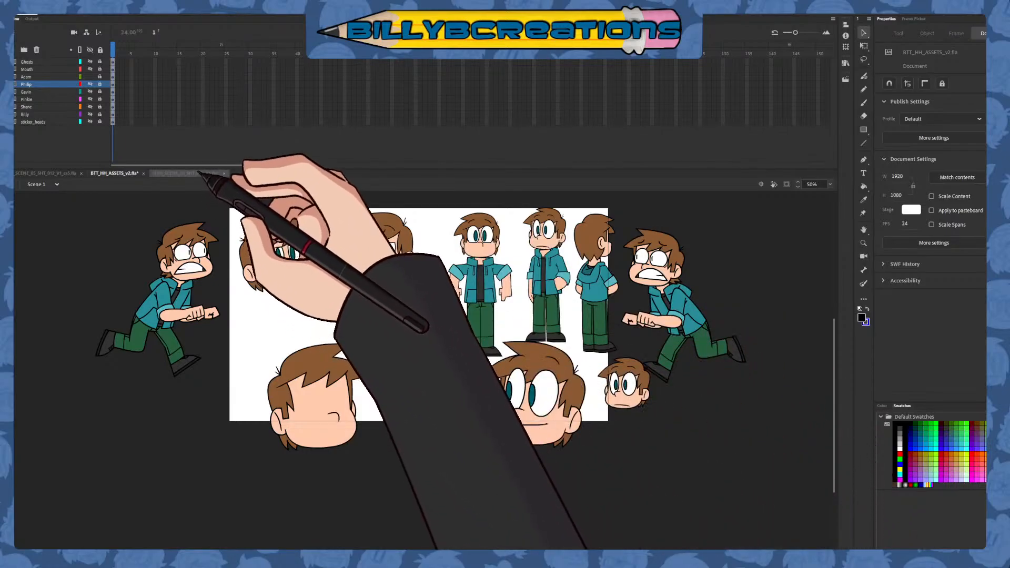
left_click(204, 174)
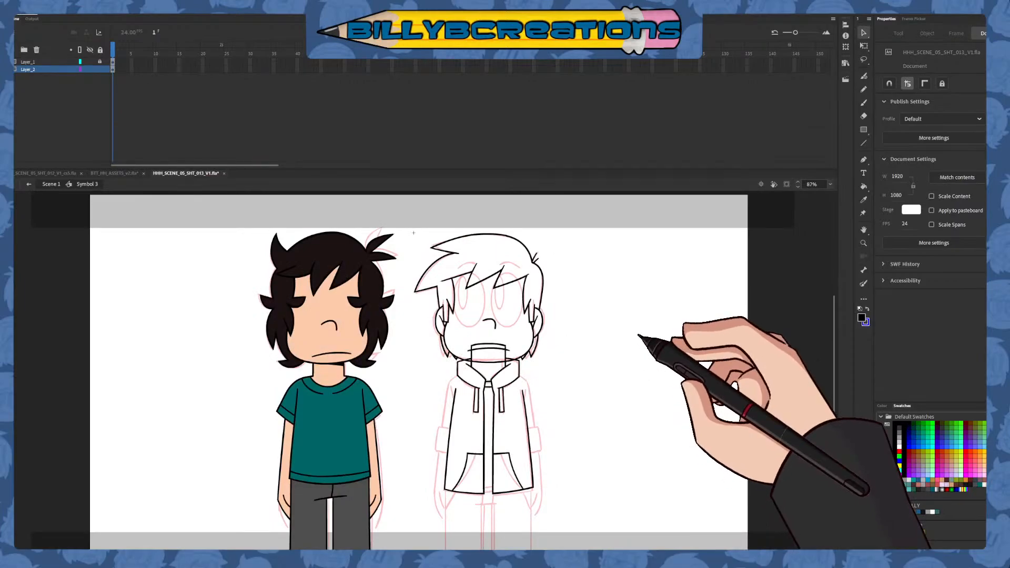
left_click(126, 174)
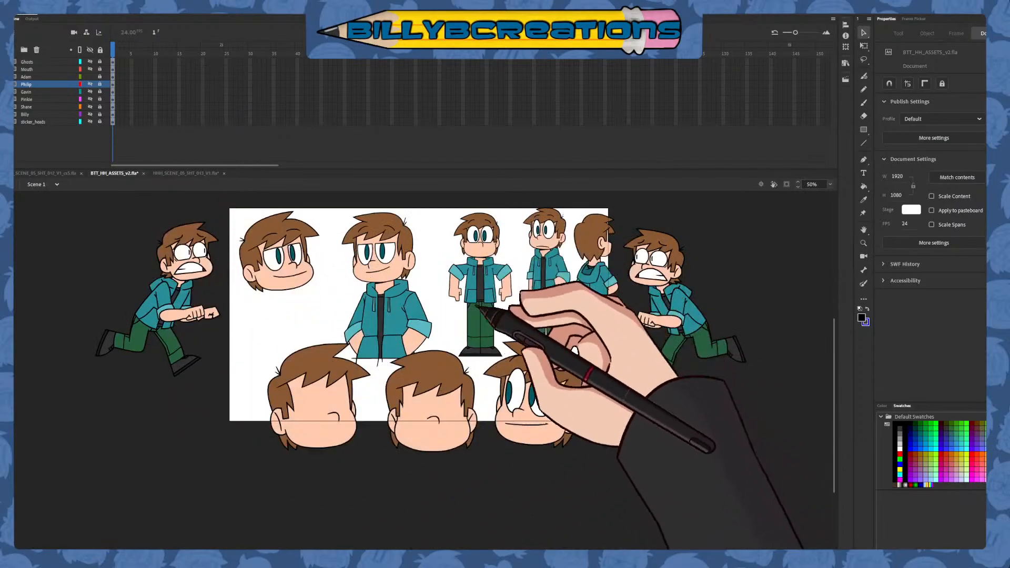
left_click(202, 174)
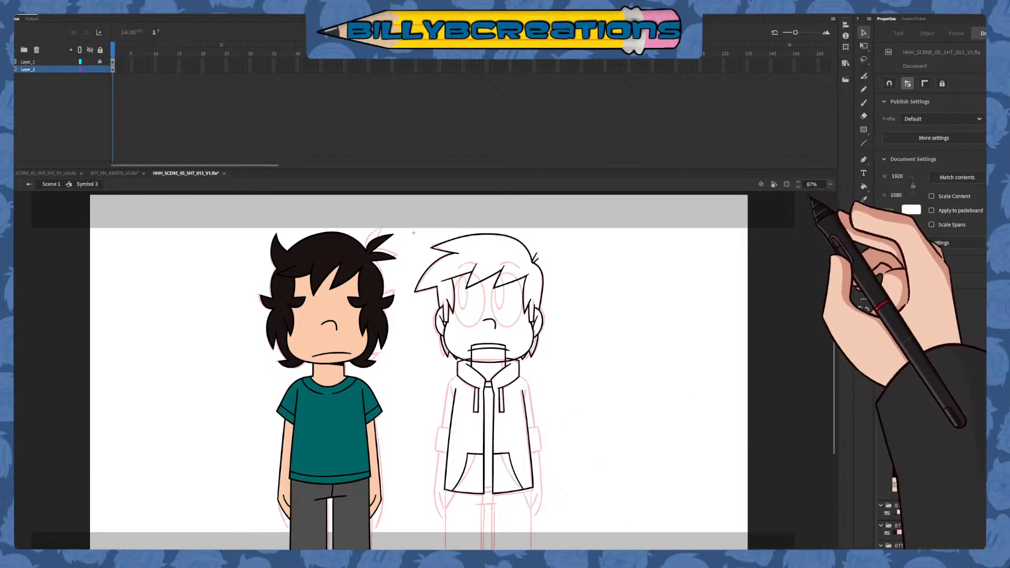
Draw the hoodie's left shoulder slope and outer sleeve line in blue from the hood down past the cuff's top, redoing strokes until they fit
key("ctrl+1")
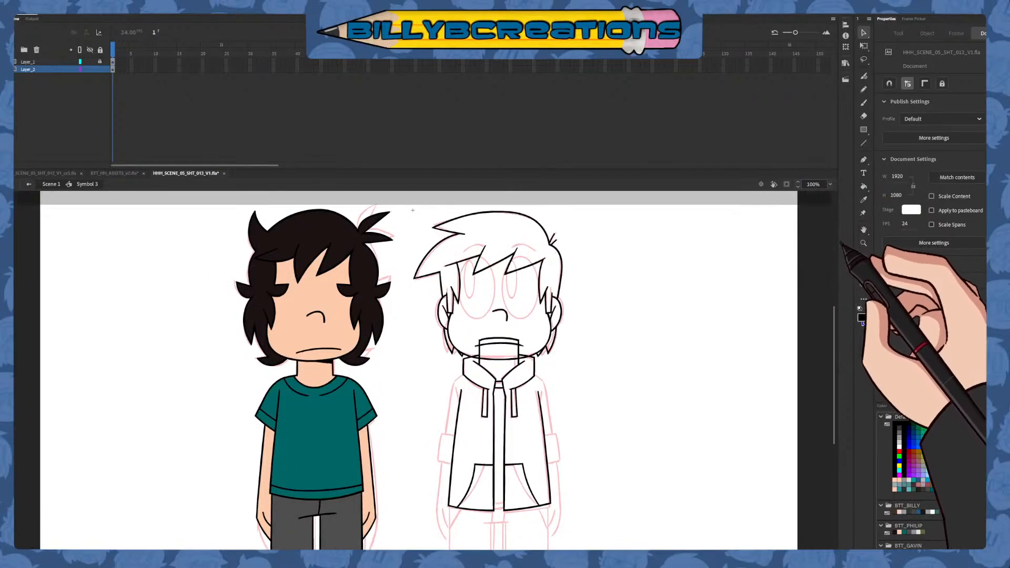
key("ctrl+equal")
left_click(863, 103)
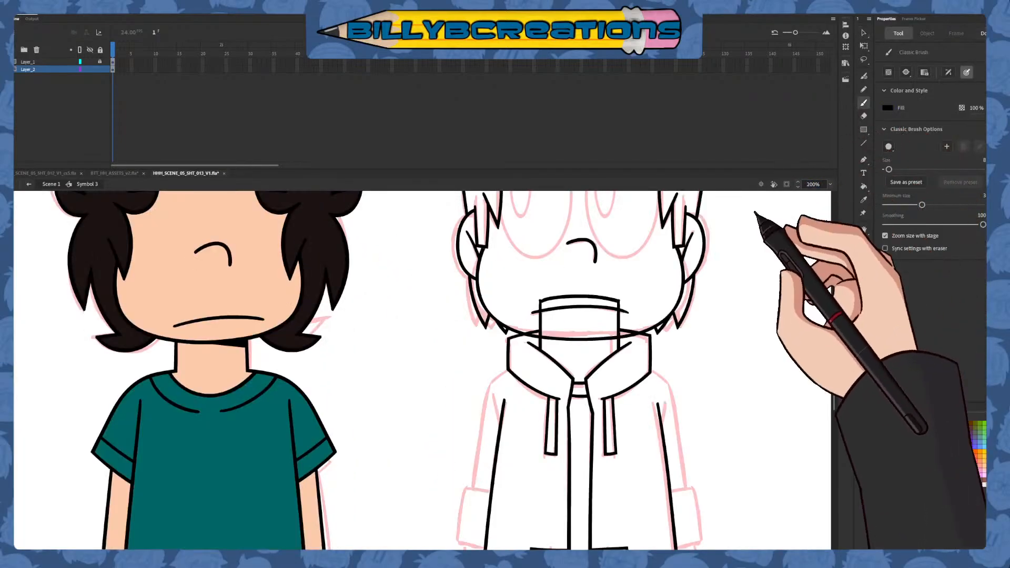
mouse_move(643, 432)
left_mouse_down()
mouse_move(538, 307)
mouse_move(469, 360)
left_mouse_up()
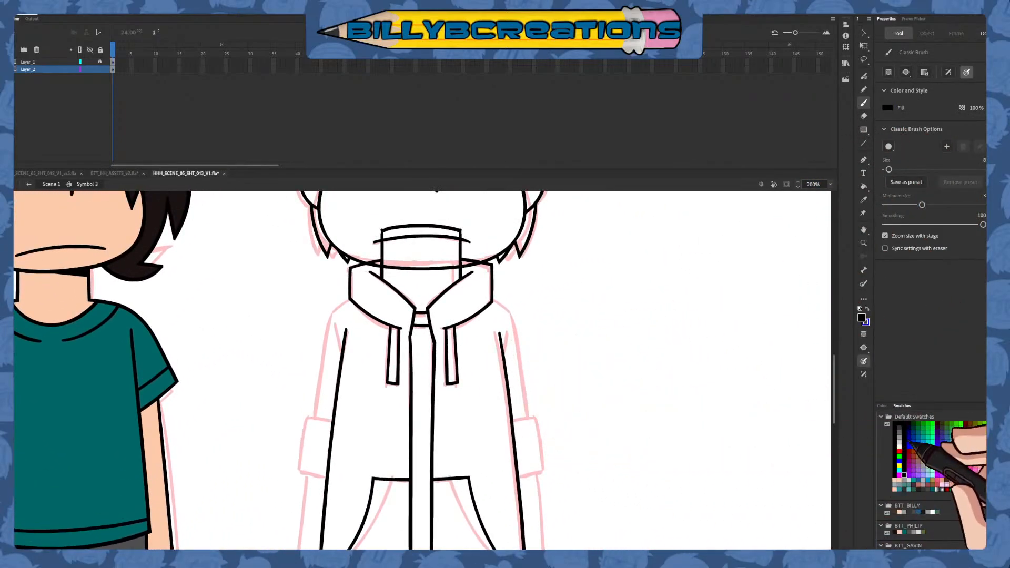
left_click(908, 441)
left_click(908, 446)
left_click_drag(575, 446, 603, 376)
left_click_drag(388, 224, 319, 274)
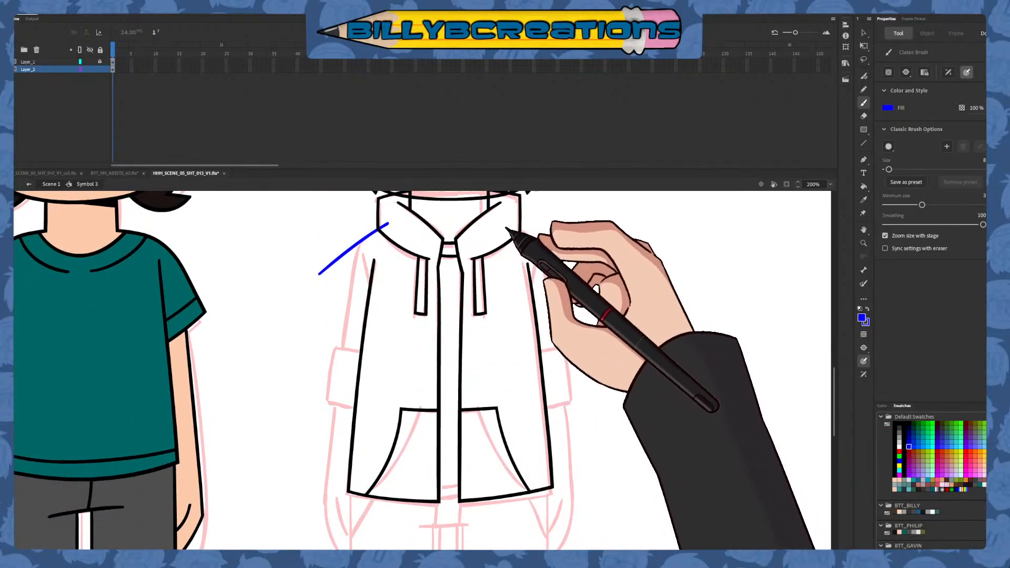
left_click_drag(503, 252, 529, 273)
key("ctrl+z")
key("ctrl+z")
left_click_drag(505, 230, 574, 260)
key("ctrl+z")
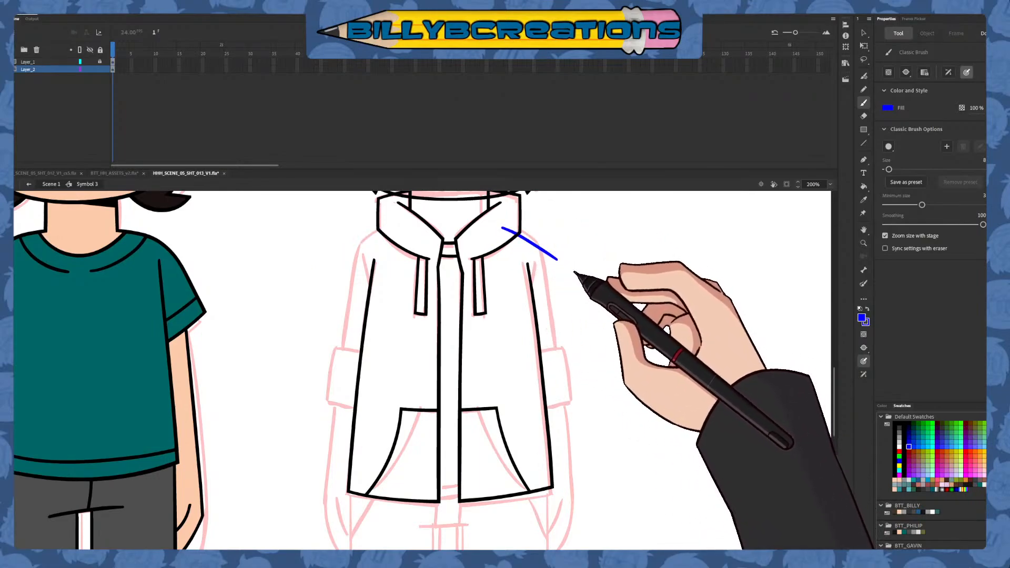
key("ctrl+z")
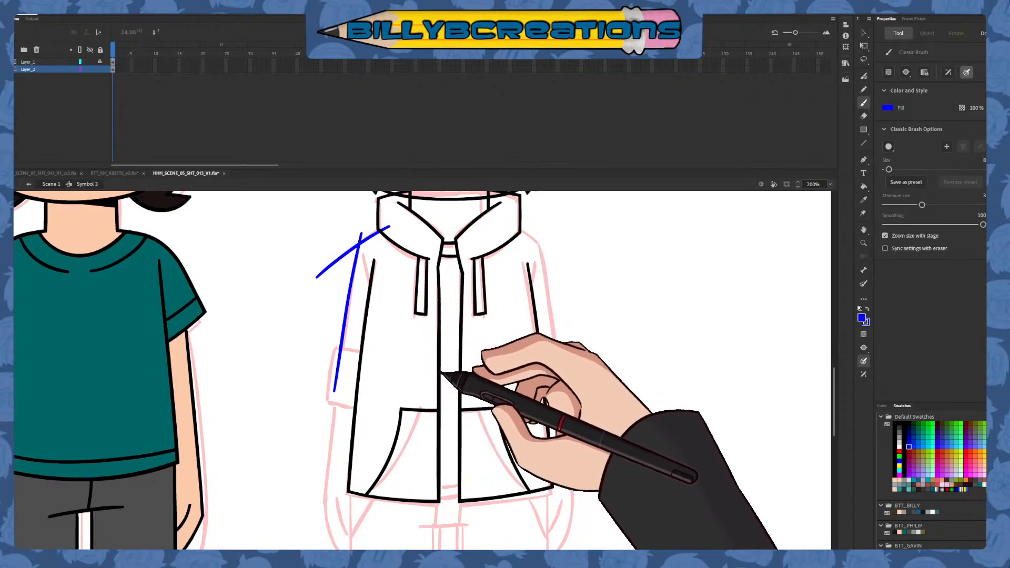
Trim the left shoulder by deleting the line ends beyond the shoulder corner and the piece inside the hood
key("v")
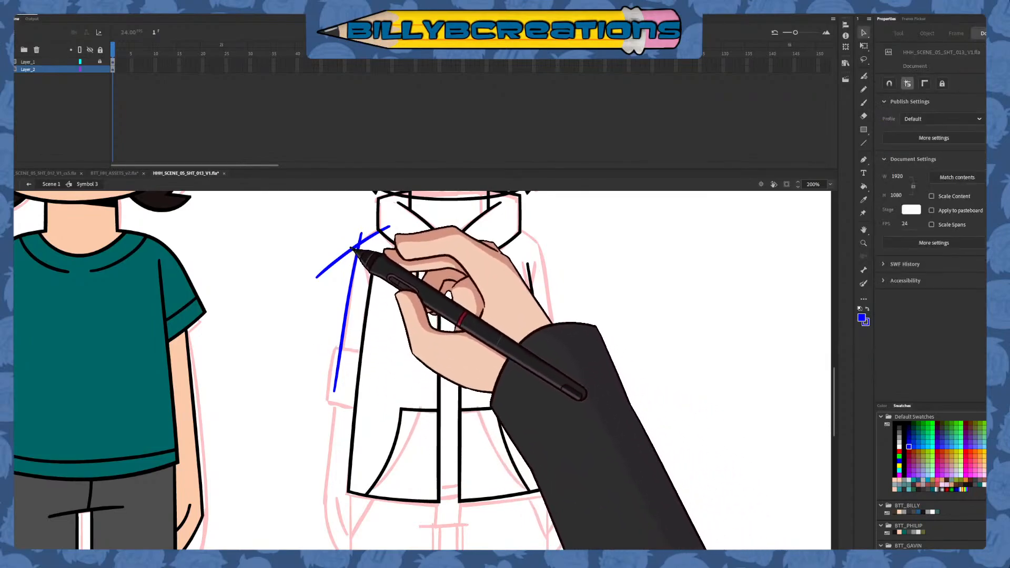
left_click(353, 251)
left_click(370, 257)
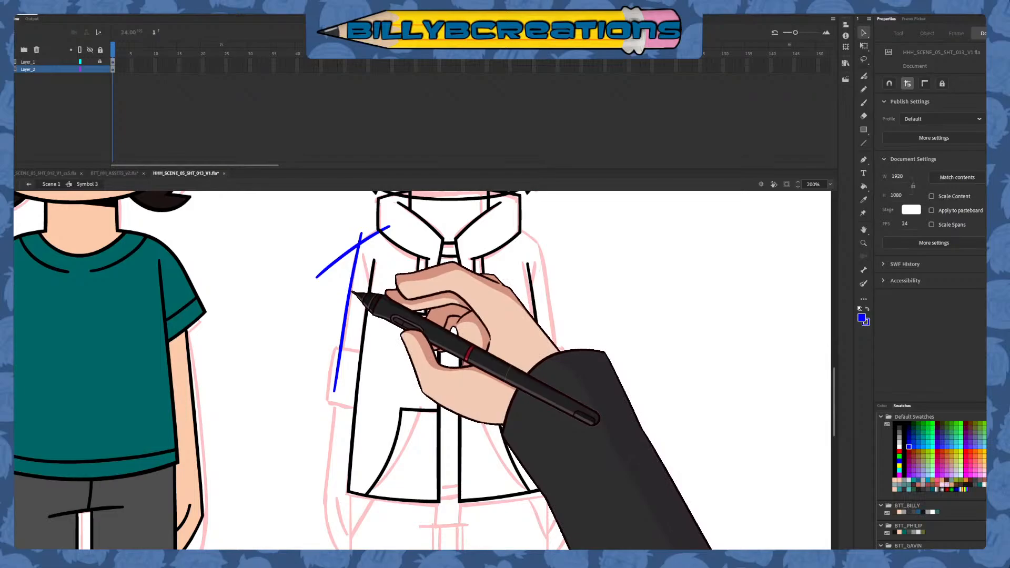
left_click_drag(348, 255, 359, 219)
left_click_drag(323, 269, 310, 285)
key("Delete")
left_click(360, 237)
key("Delete")
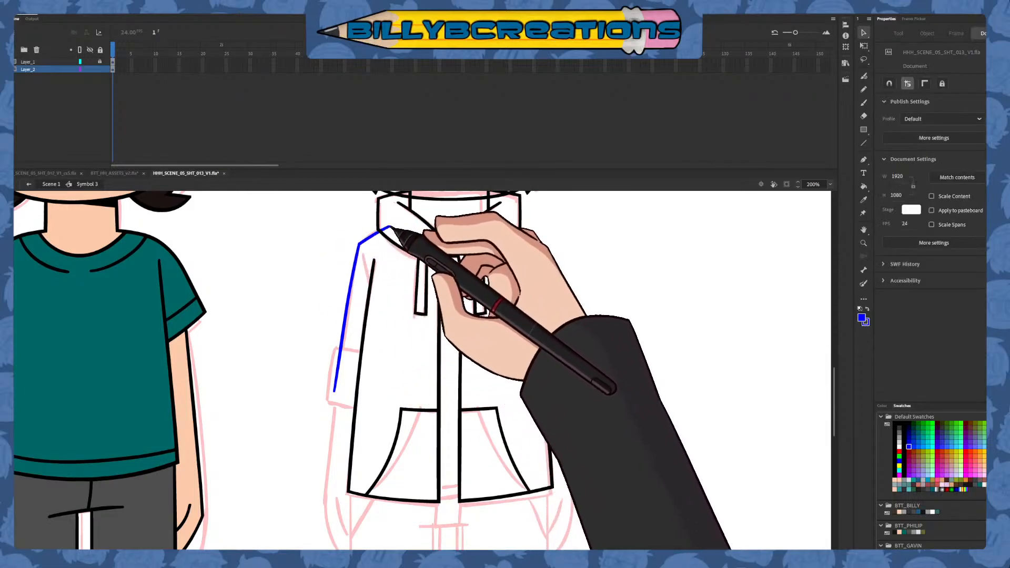
left_click(384, 228)
key("Delete")
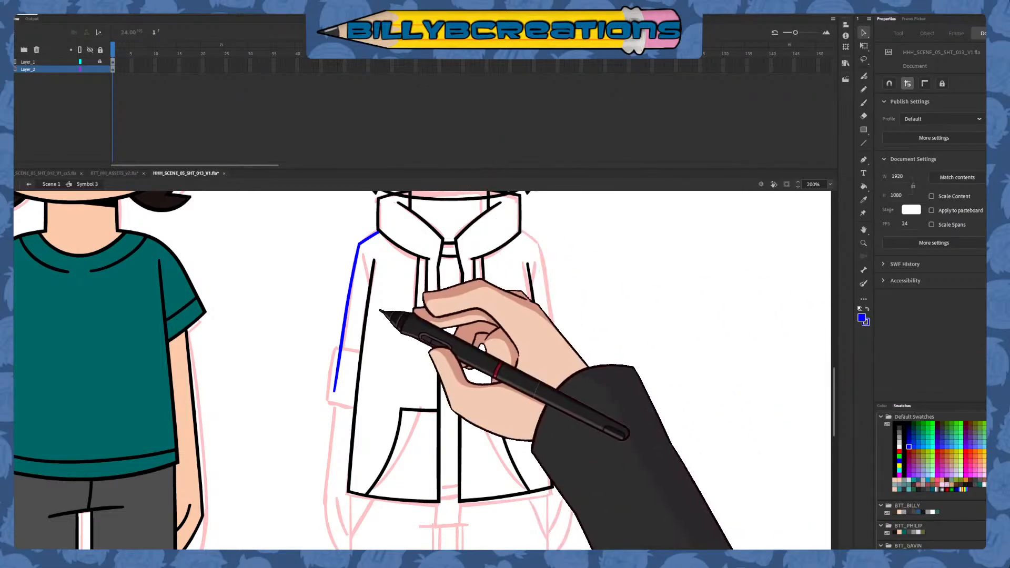
Cut the left sleeve line at the sketched cuff's top edge and delete the part below the cut
key("e")
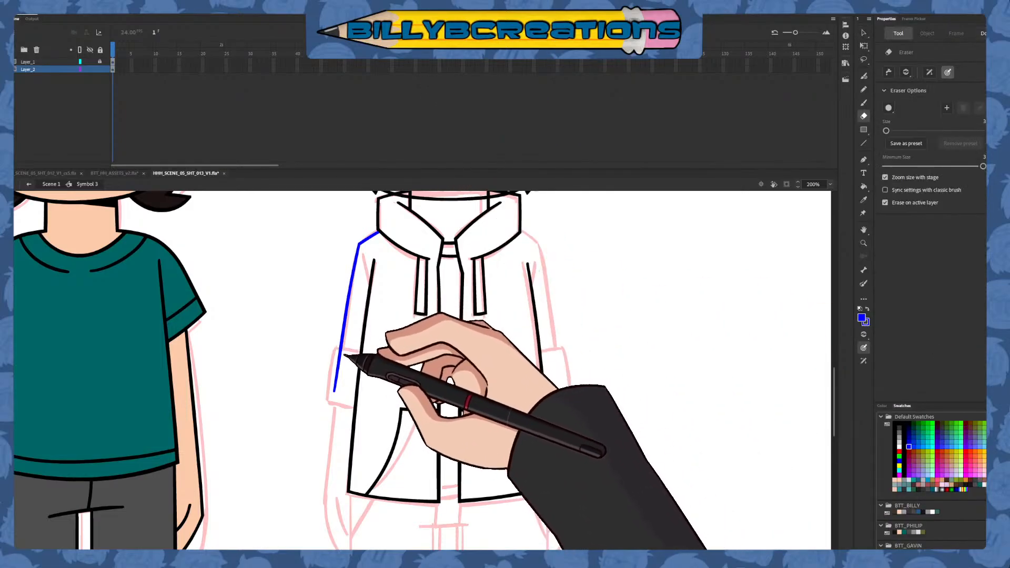
left_click_drag(336, 350, 346, 351)
key("v")
left_click(339, 360)
key("Delete")
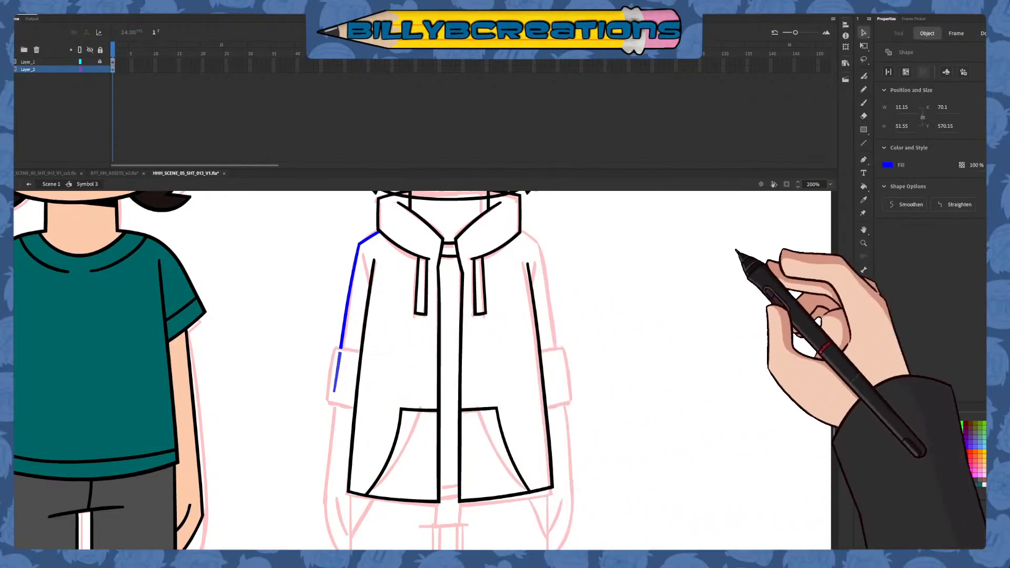
Draw the left sleeve cuff in dark red with a curved outer side and two slanted lines for its upper and lower edges
left_click(863, 102)
left_click(908, 452)
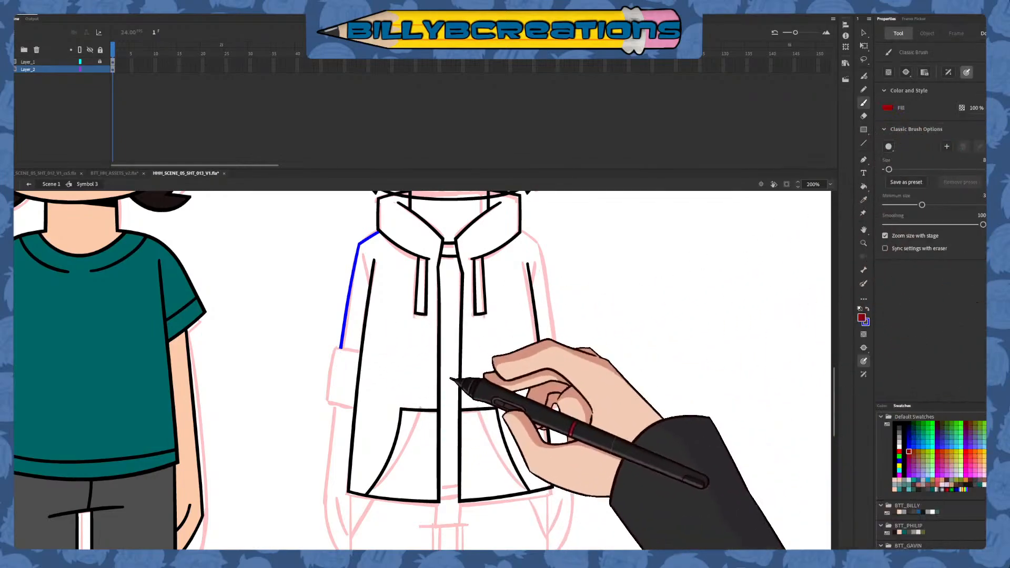
left_click_drag(337, 335, 326, 435)
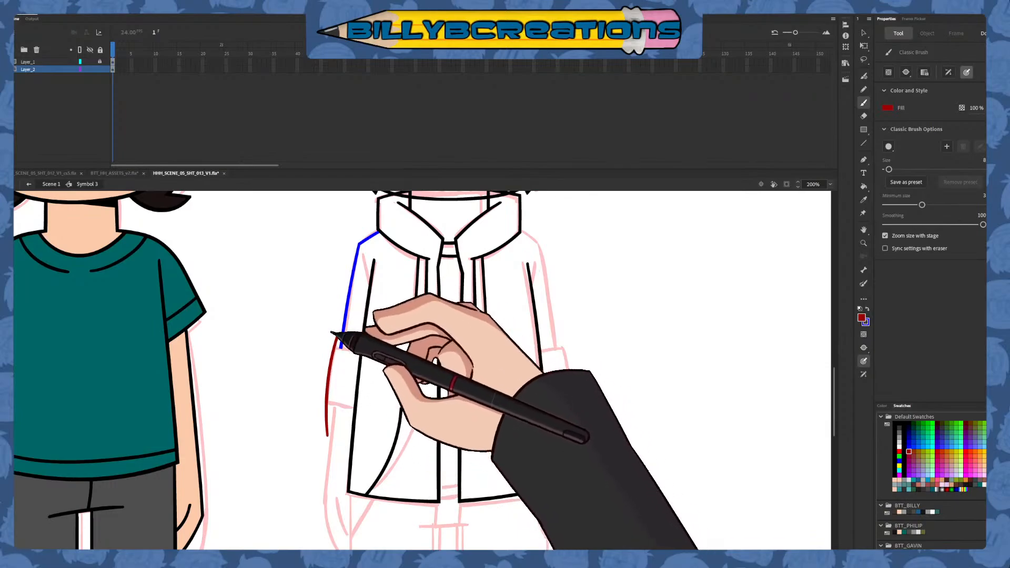
left_click_drag(321, 344, 363, 354)
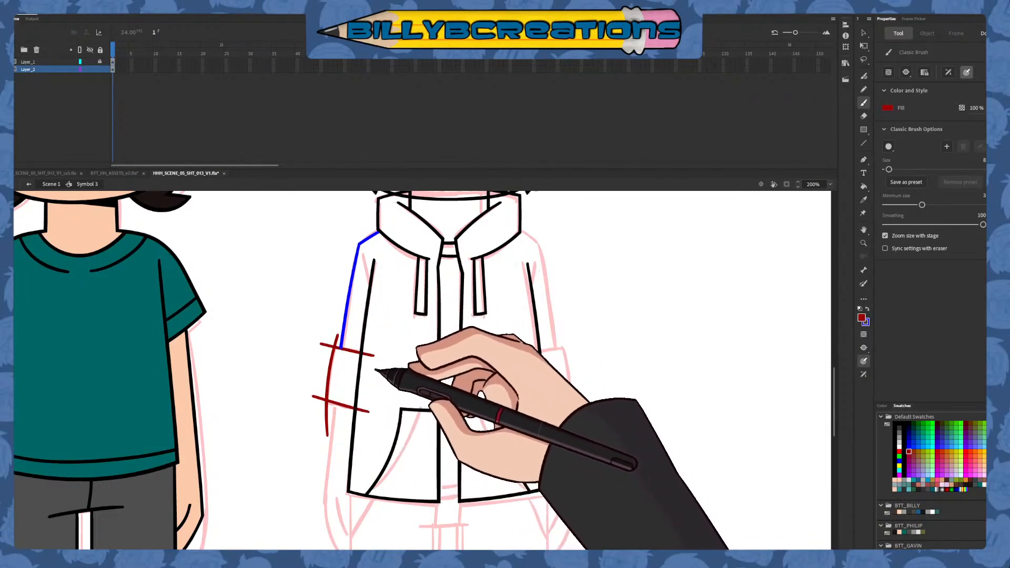
Trim the left cuff's dark red outline by deleting the line ends that overshoot its corners and the hoodie's side
key("v")
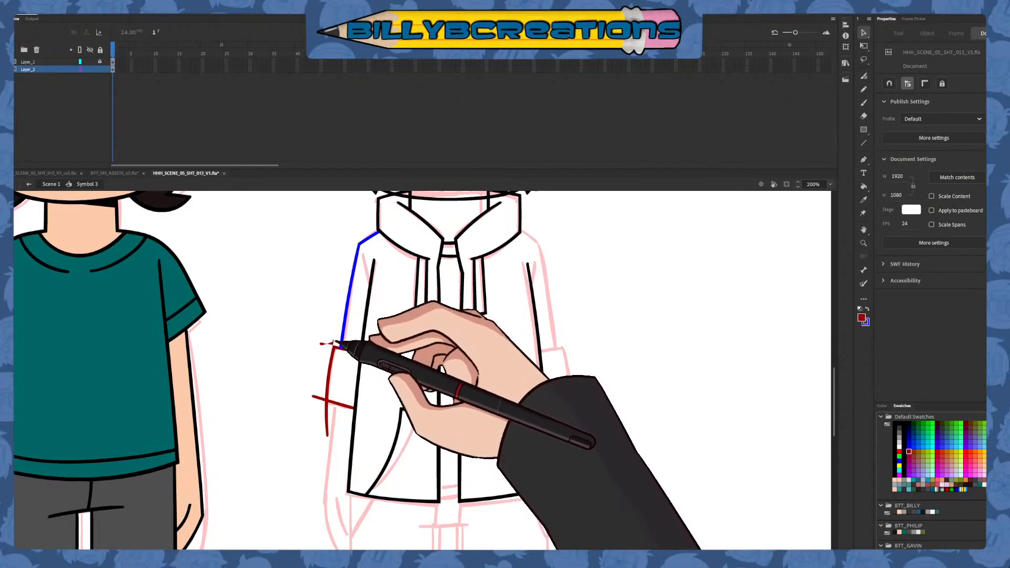
left_click(321, 401)
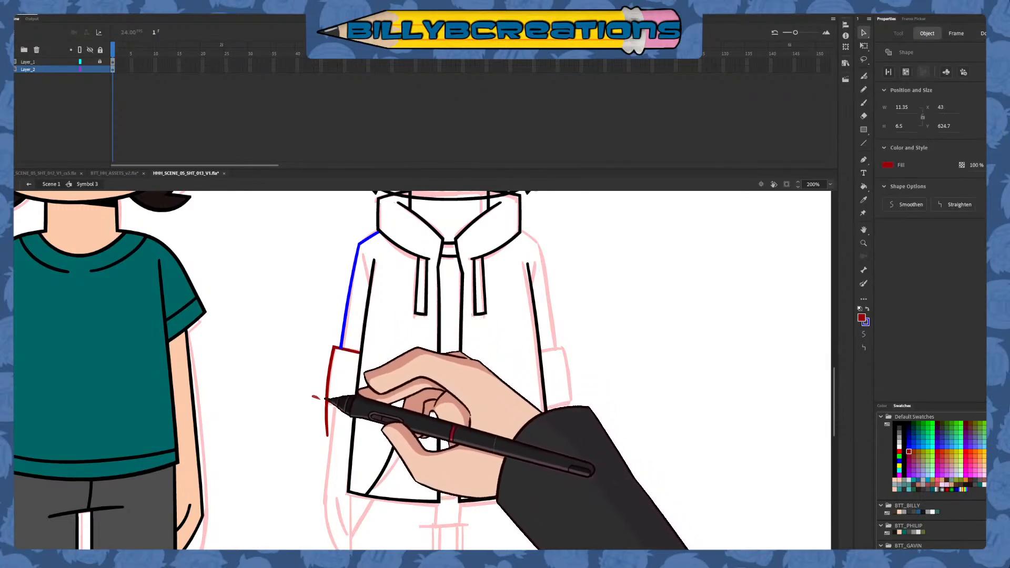
key("Delete")
left_click(327, 414)
key("Delete")
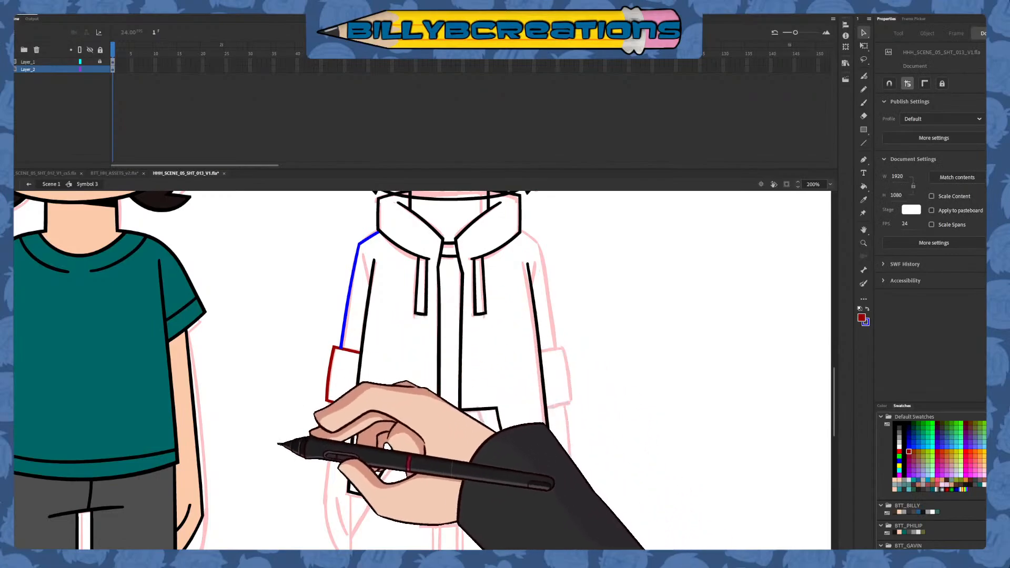
left_click(863, 59)
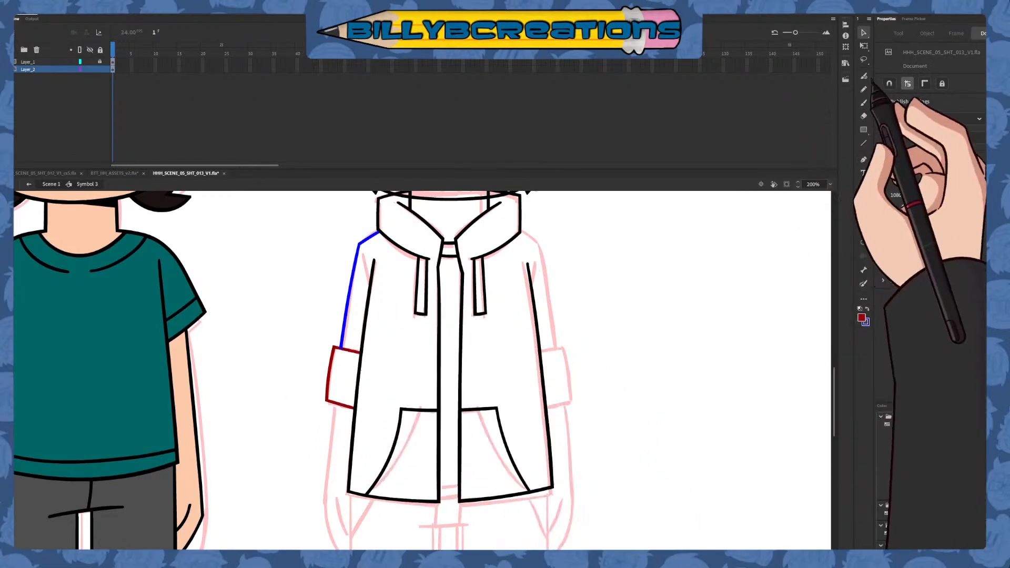
mouse_move(351, 247)
left_mouse_down()
mouse_move(338, 341)
mouse_move(361, 299)
left_mouse_up()
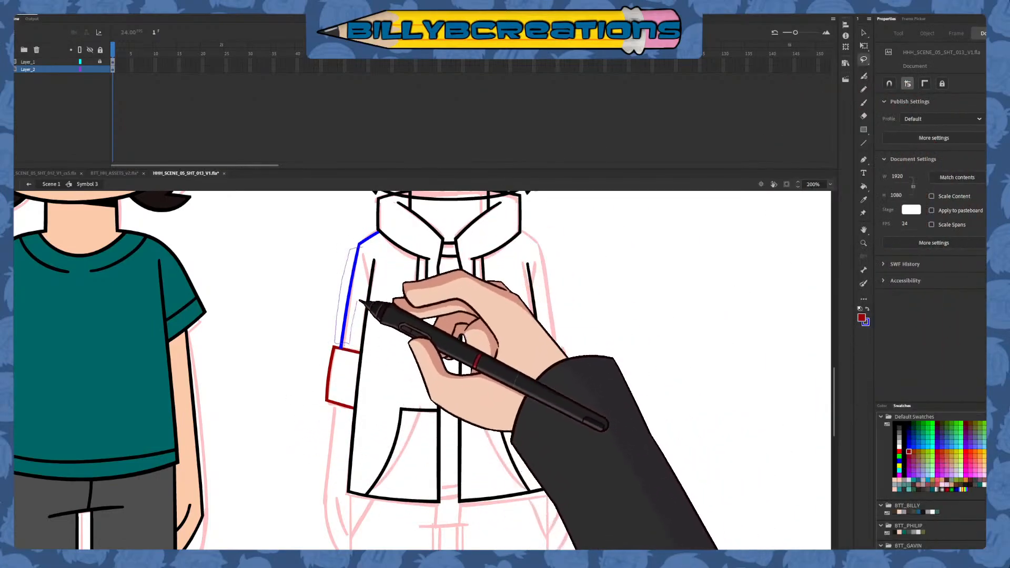
left_click(863, 33)
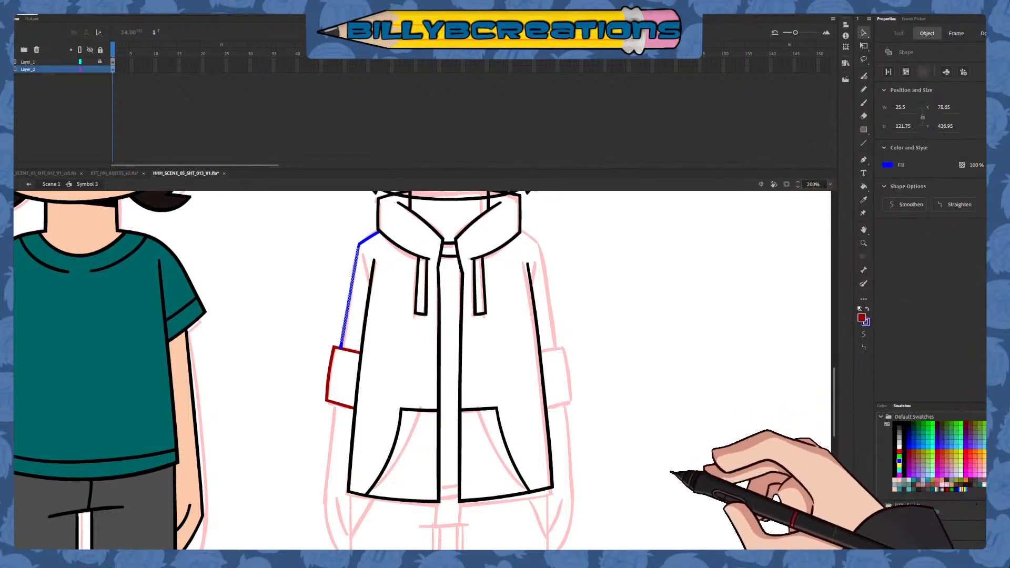
left_click(647, 458)
Recolour the left cuff's dark red outline blue to match the sleeve and shoulder line
left_click(339, 404)
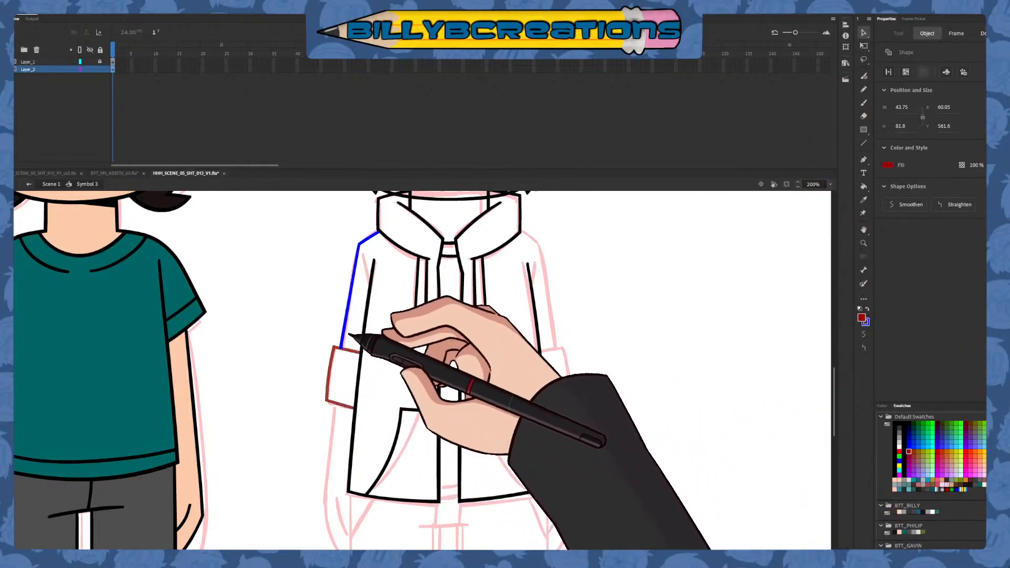
left_click(344, 334, "shift")
left_click(909, 446)
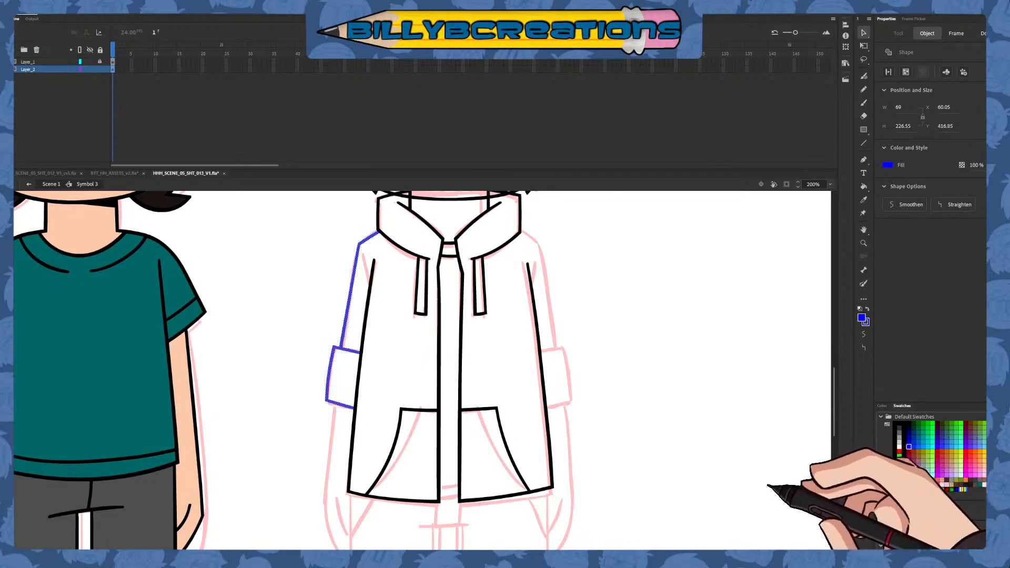
left_click(768, 442)
Draw the left forearm's outer line in dark red from inside the cuff down to the sketched hand, redoing the stroke
left_click(863, 102)
scroll(609, 350, "down", 5)
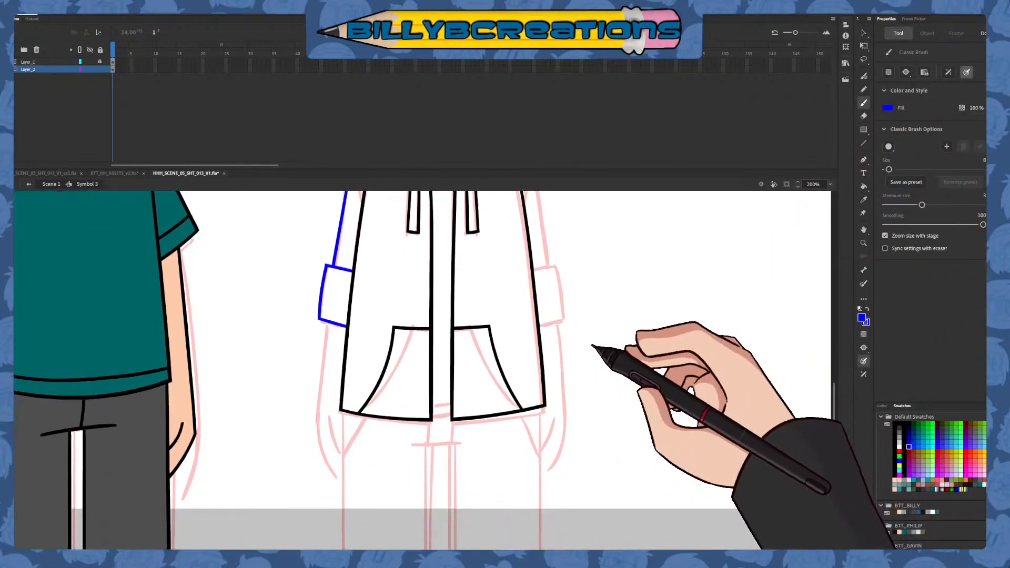
left_click(908, 451)
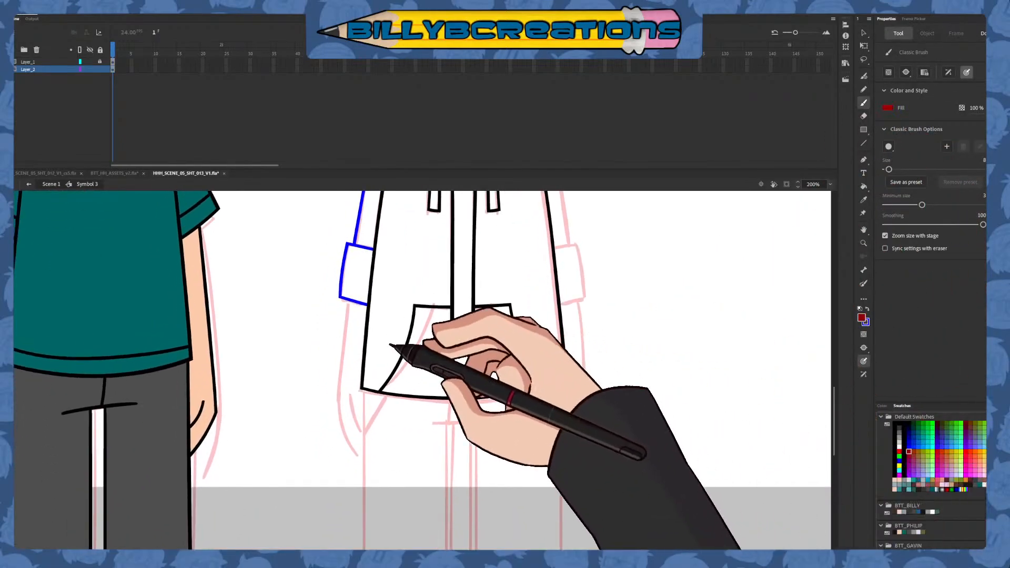
mouse_move(333, 452)
left_mouse_down()
mouse_move(354, 276)
mouse_move(343, 435)
left_mouse_up()
key("ctrl+z")
key("ctrl+z")
left_click_drag(353, 280, 340, 444)
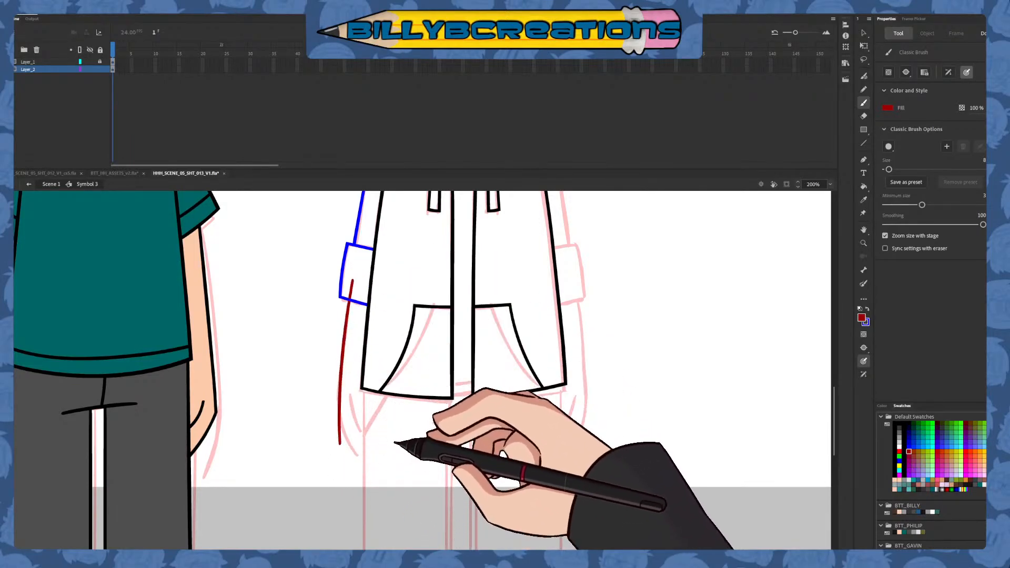
Draw two roughly parallel dark red shirt hem lines across the bottom of the hoodie's front opening, redoing strokes until they fit
left_click_drag(498, 465, 473, 391)
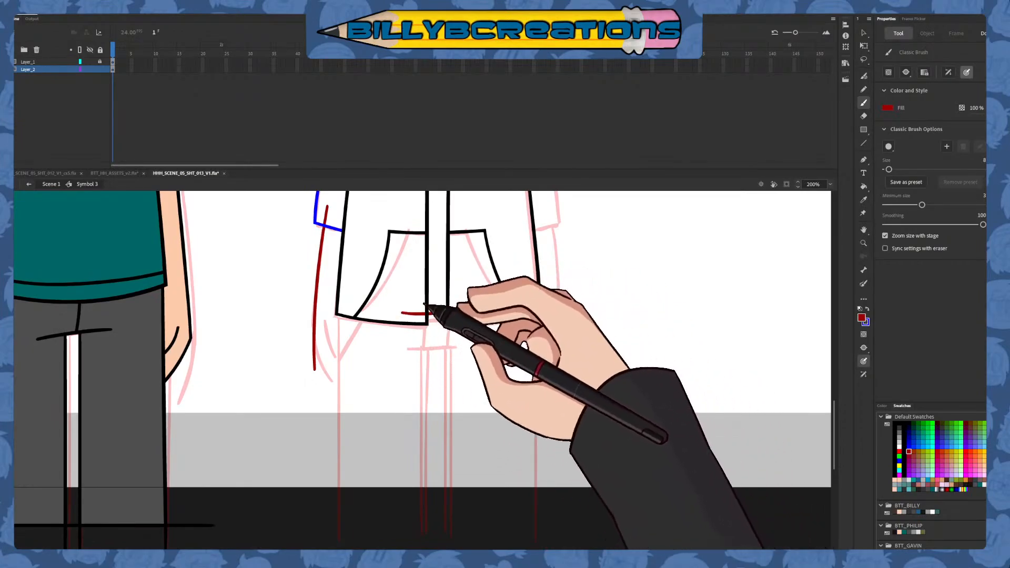
key("ctrl+z")
left_click_drag(407, 316, 484, 308)
key("ctrl+z")
key("ctrl+z")
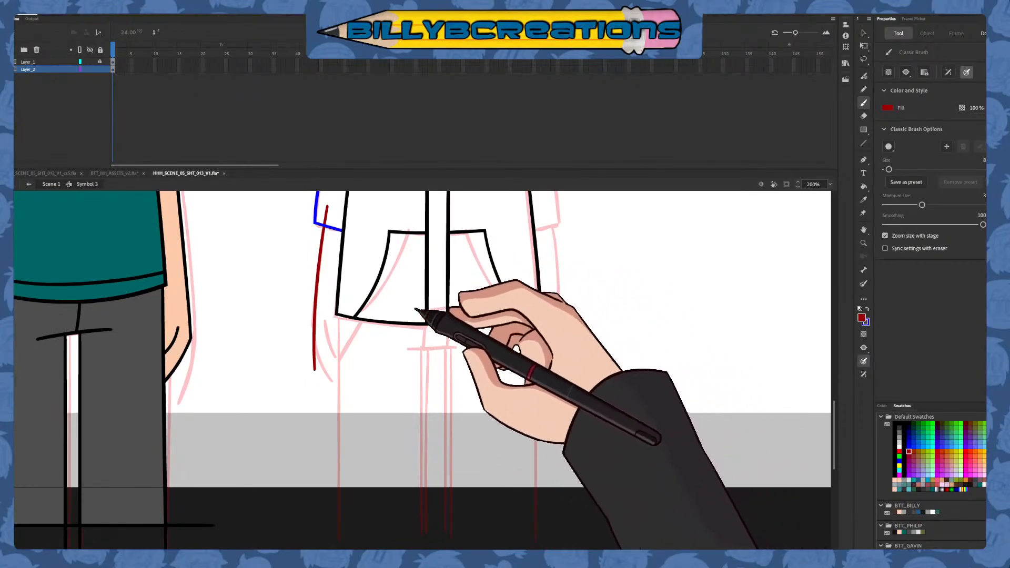
left_click_drag(399, 311, 483, 308)
key("ctrl+z")
left_click_drag(396, 311, 492, 303)
key("ctrl+z")
key("ctrl+z")
key("ctrl+z")
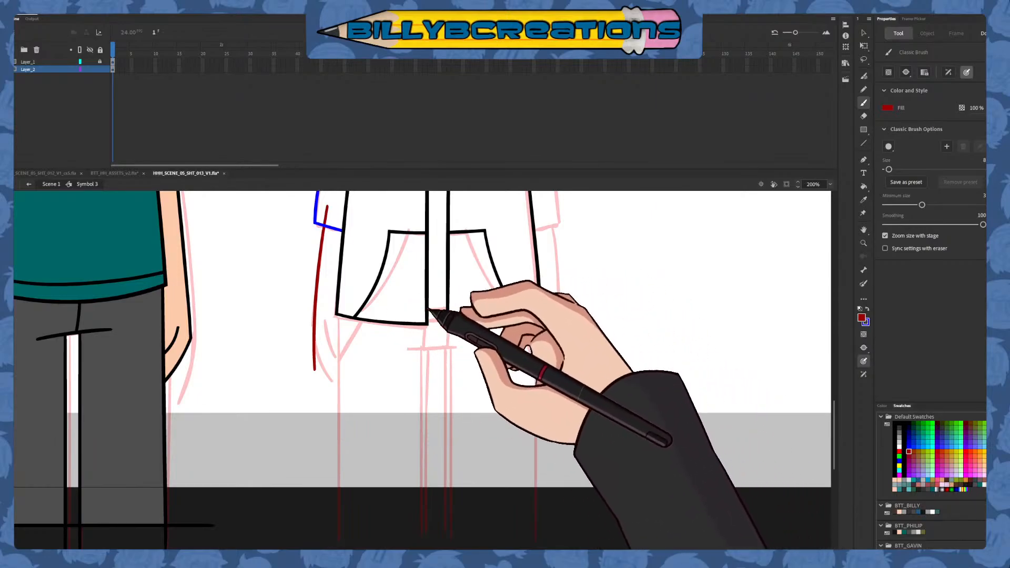
left_click_drag(392, 308, 487, 312)
key("ctrl+z")
key("ctrl+z")
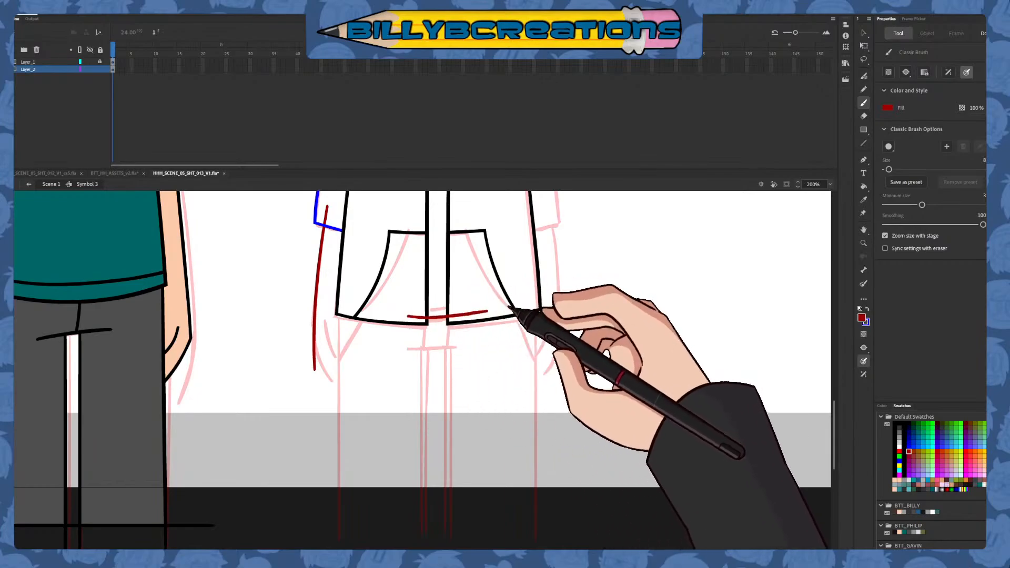
Delete the shirt hem line ends outside the hoodie opening and the part of the forearm line inside the cuff
key("v")
left_click(420, 303)
left_click(418, 317, "shift")
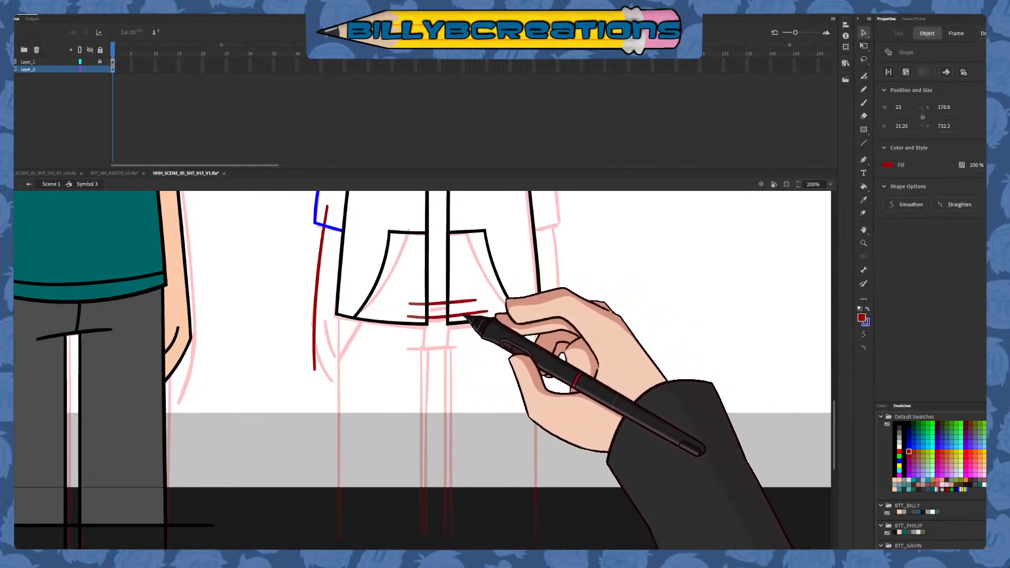
key("Delete")
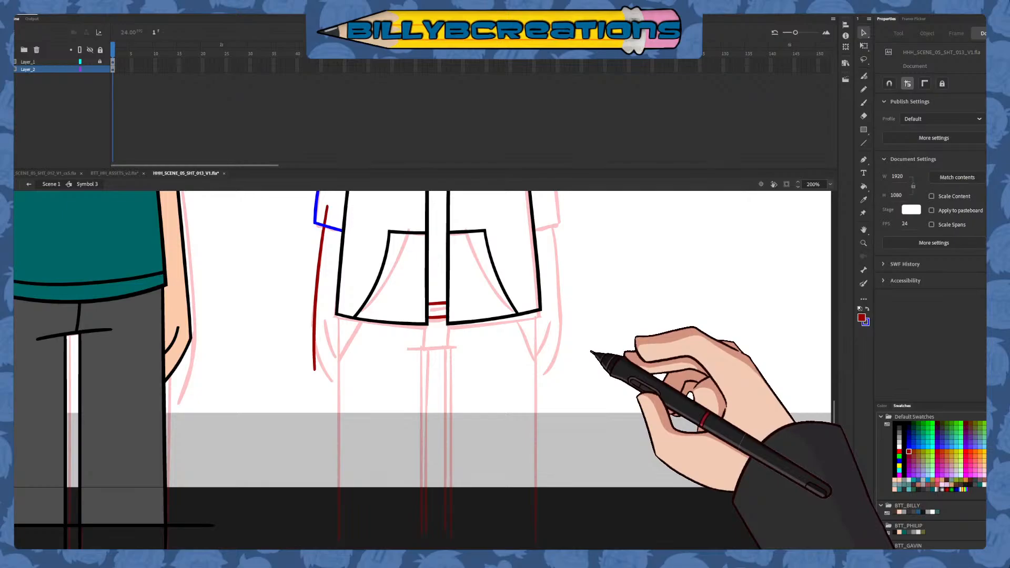
left_click(326, 215)
key("Delete")
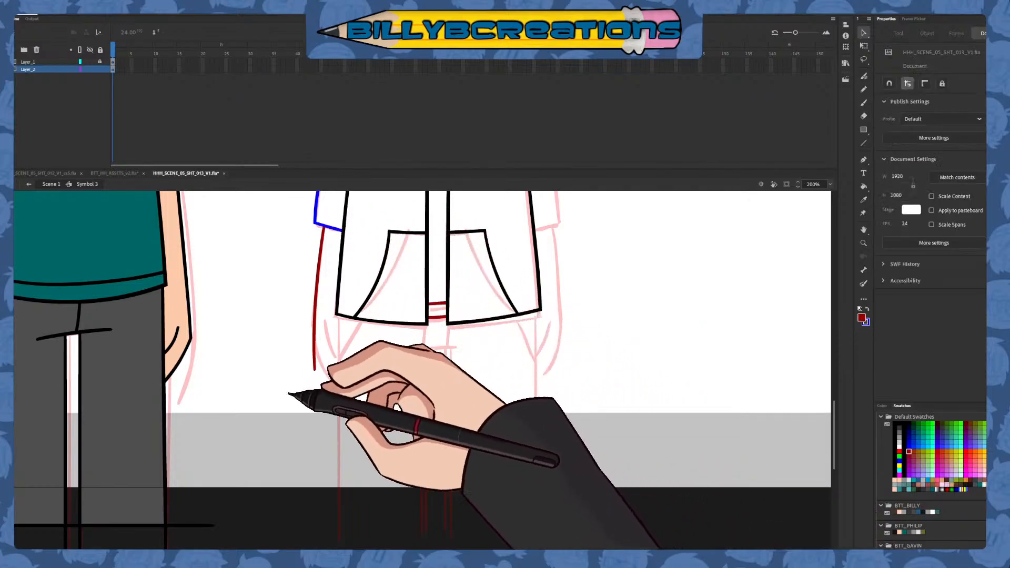
Select the coloured shoulder, sleeve, cuff, forearm and shirt hem lines together and recolour them black
scroll(291, 405, "up", 5)
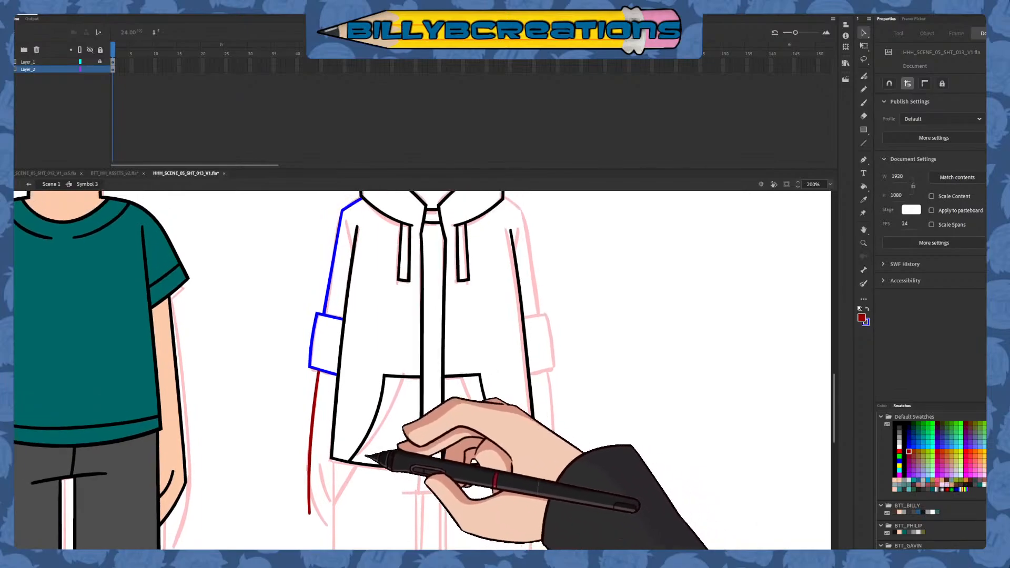
scroll(393, 338, "up", 1)
mouse_move(317, 204)
left_mouse_down()
mouse_move(361, 270)
mouse_move(467, 536)
left_mouse_up()
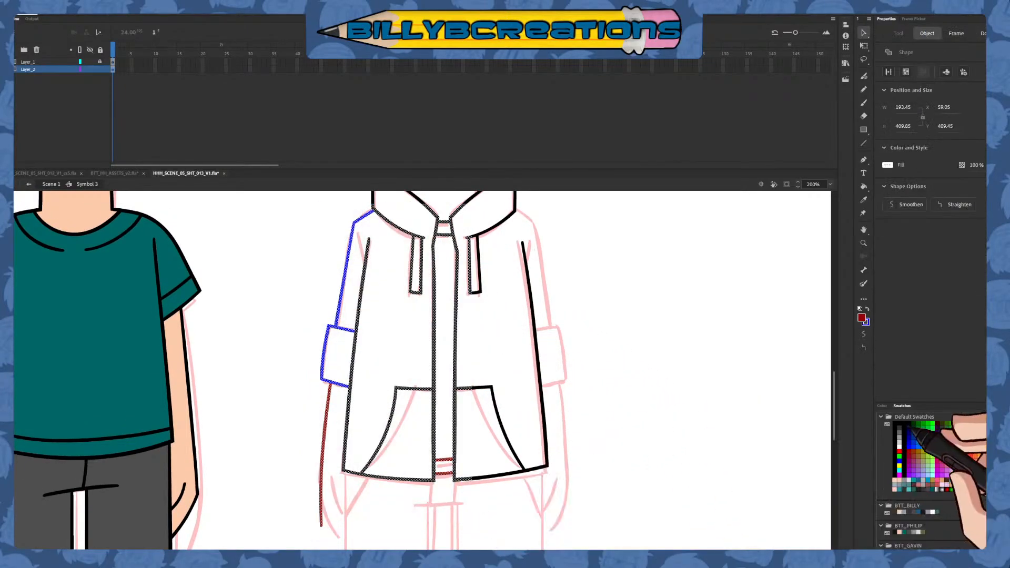
left_click(762, 485)
Draw a short, slightly curved blue crotch line across the sketch below the hoodie's front opening
scroll(638, 482, "down", 5)
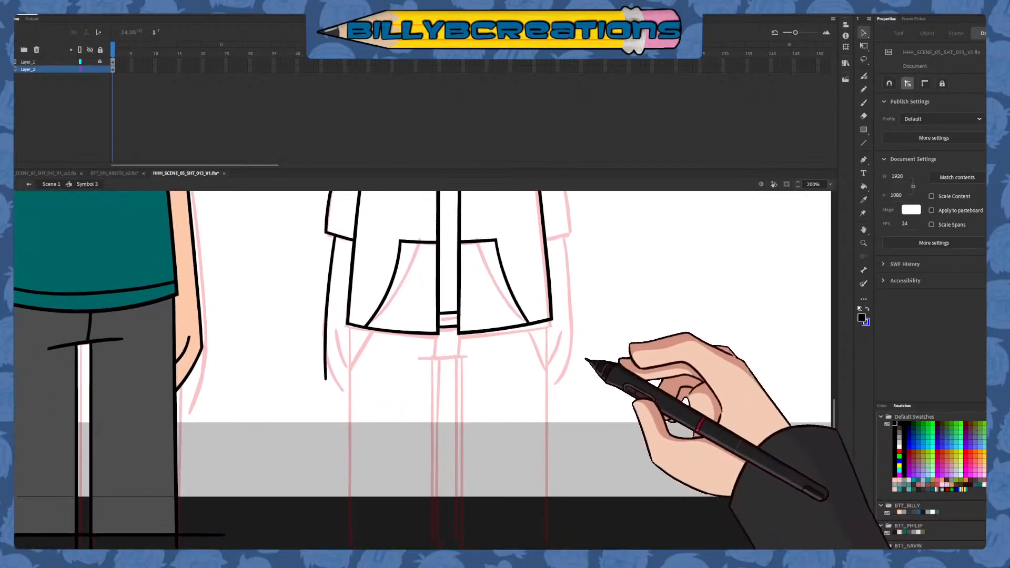
left_click(863, 103)
left_click(908, 447)
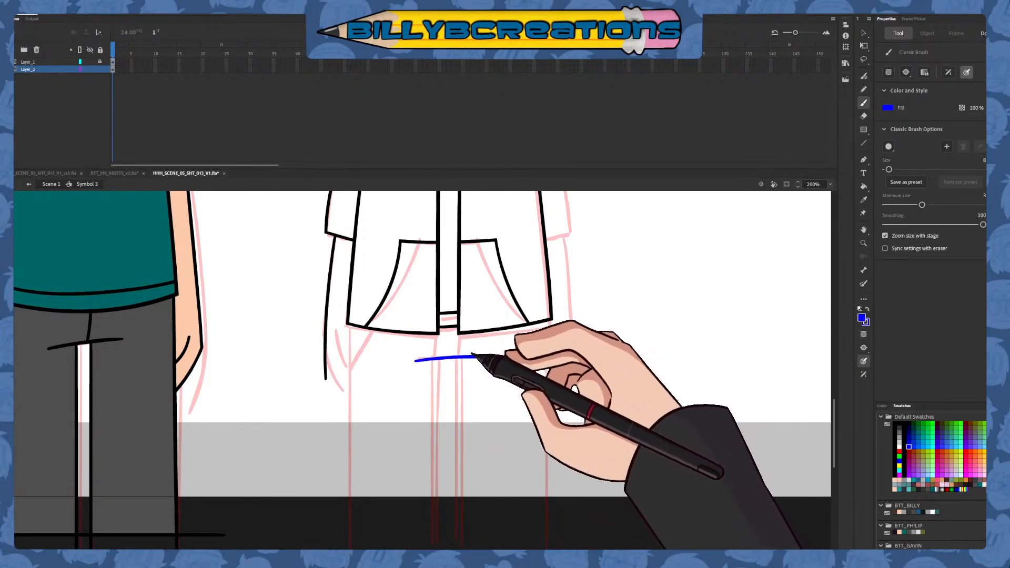
Draw two short dark red fly lines between the hoodie hem and the blue line, and trim their overshooting ends
left_click(908, 452)
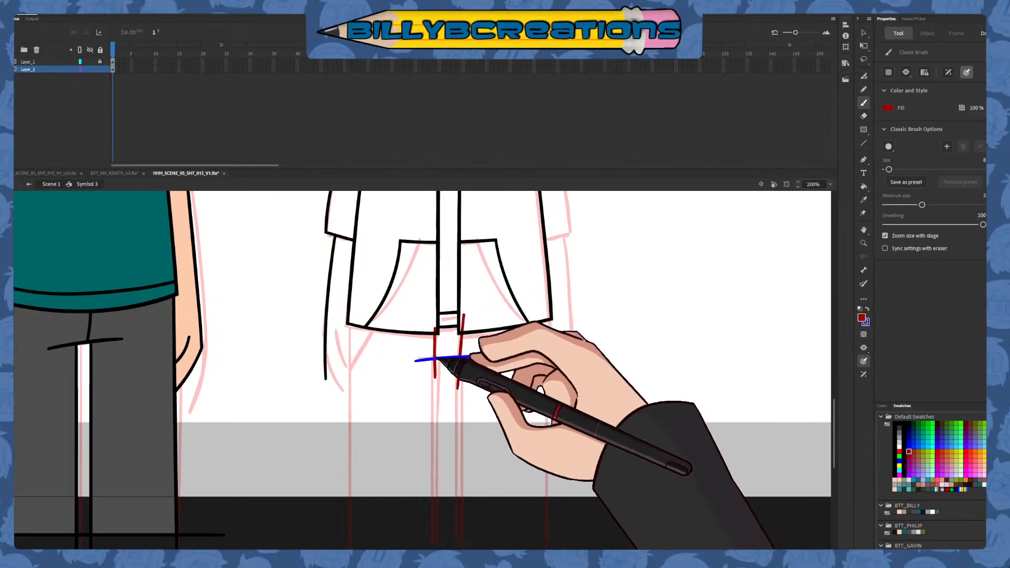
key("v")
left_click(435, 332)
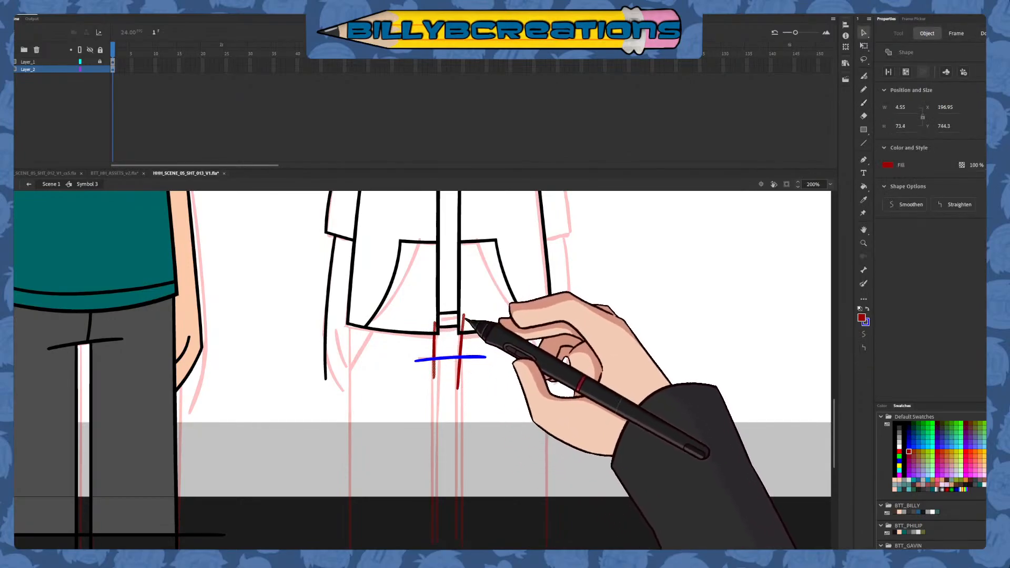
Draw the trouser legs in dark red with two straight outer lines from the hoodie hem and four inner lines below the blue line
left_click(863, 103)
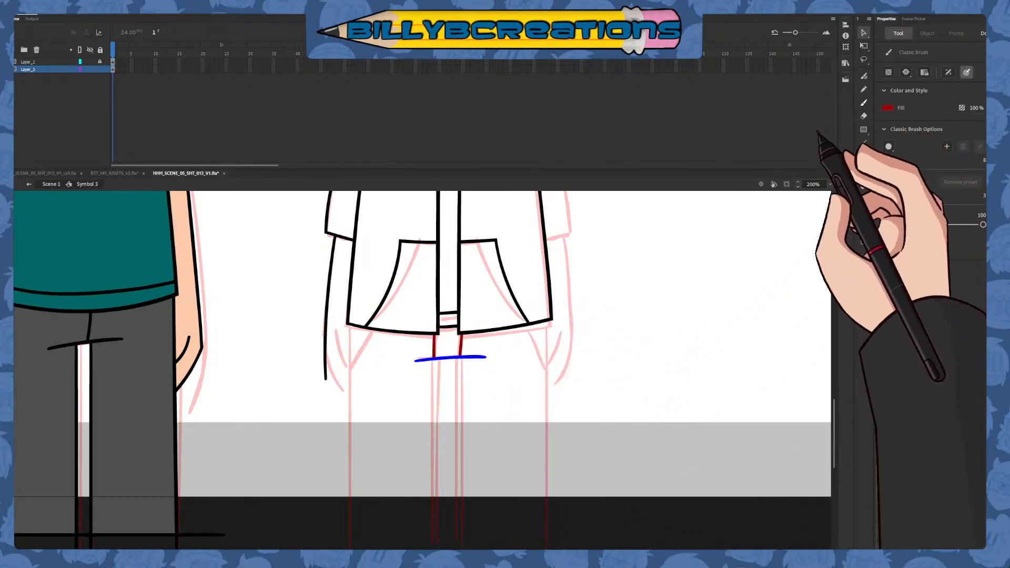
left_click_drag(548, 304, 548, 549)
left_click_drag(353, 303, 352, 549)
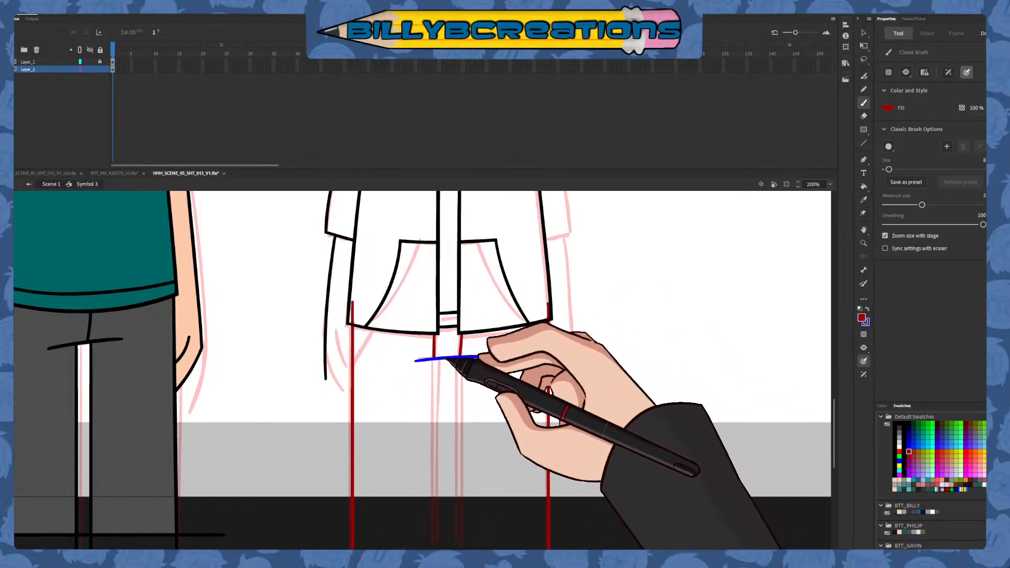
left_click_drag(444, 362, 443, 531)
mouse_move(441, 360)
left_mouse_down()
mouse_move(441, 532)
mouse_move(456, 511)
mouse_move(456, 530)
left_mouse_up()
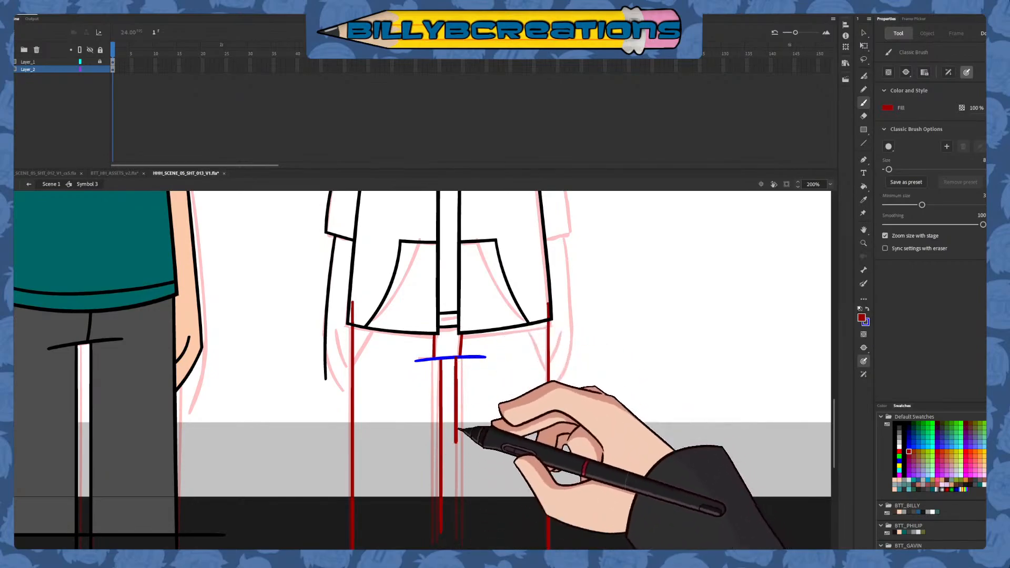
left_click_drag(431, 370, 431, 526)
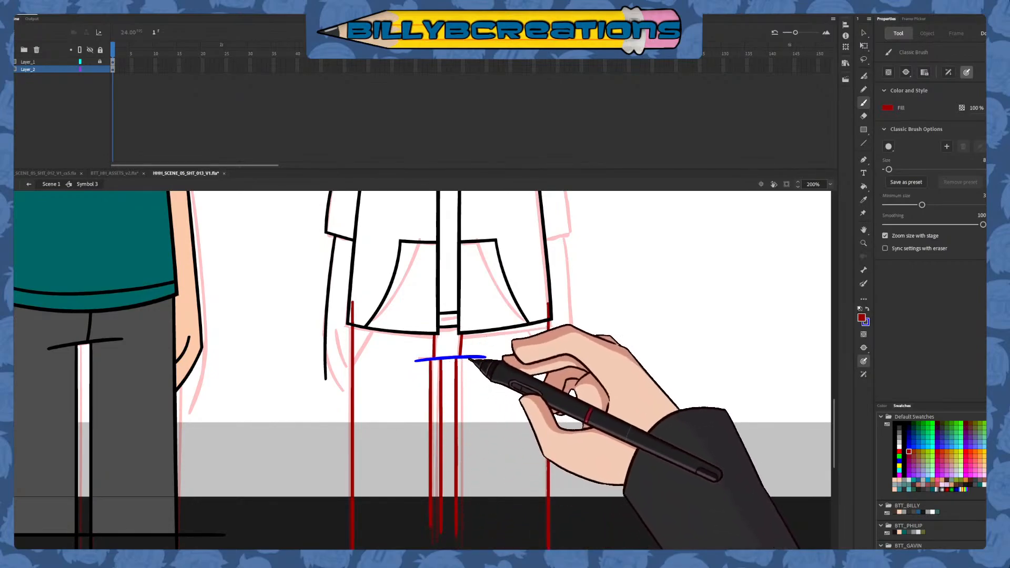
left_click_drag(468, 360, 468, 539)
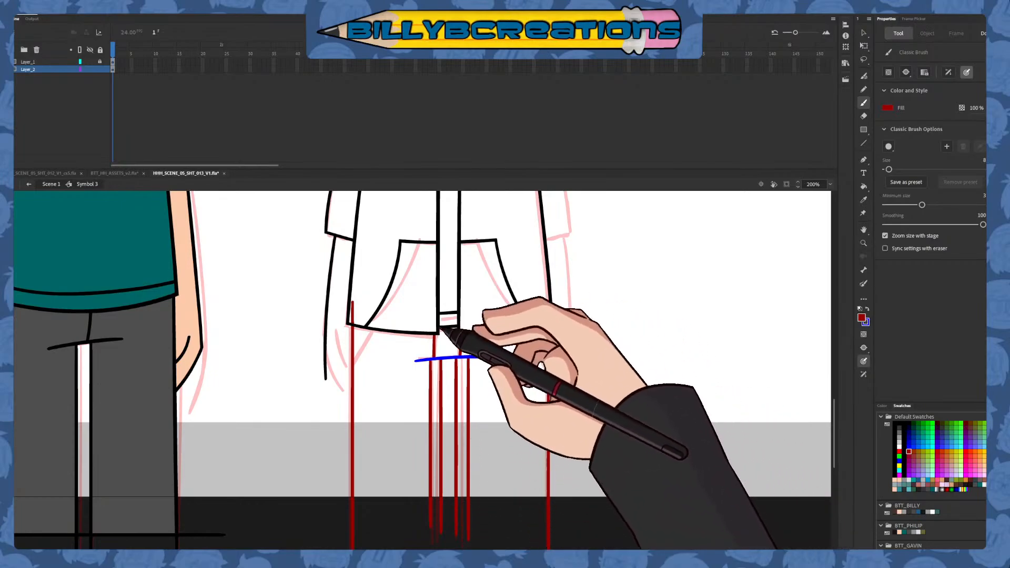
Delete the upper ends of both outer leg lines that extend into the hoodie
key("v")
left_click(352, 313)
left_click(548, 311, "shift")
key("Delete")
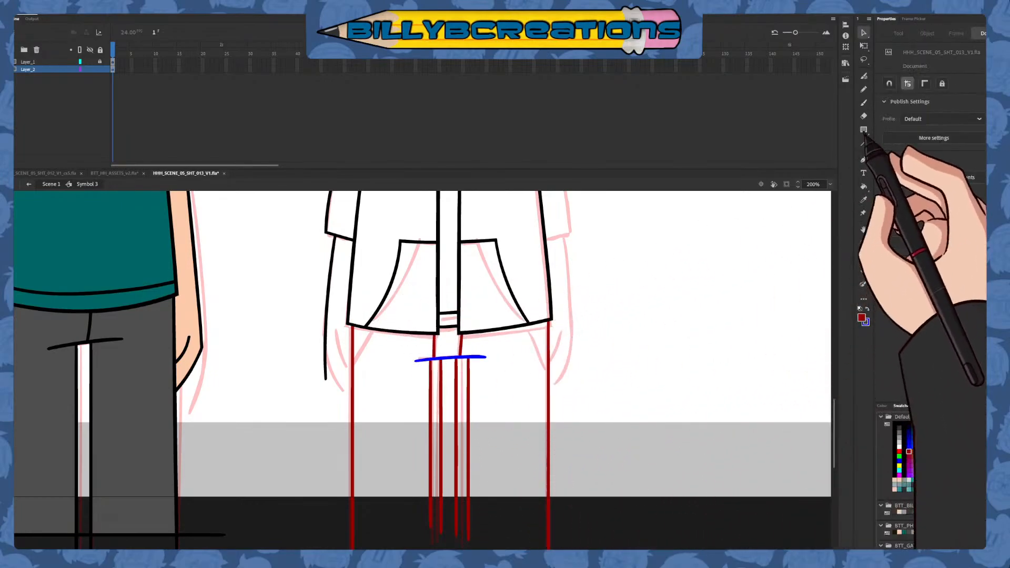
Draw the two slanted trouser pocket lines in darker blue from inside the hoodie hem to the outer leg lines, redoing the left one
left_click(864, 103)
left_click(914, 442)
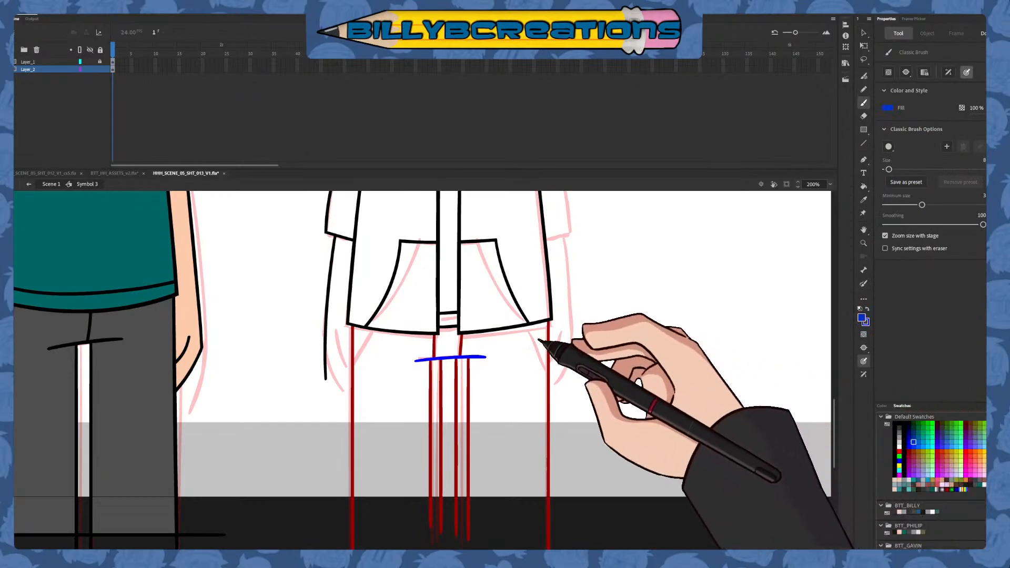
left_click_drag(521, 296, 530, 327)
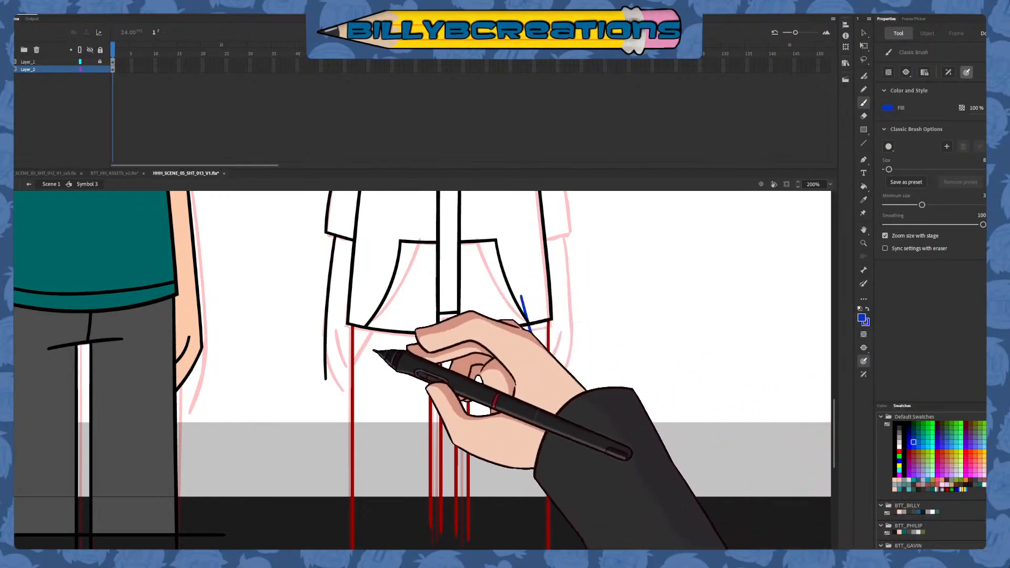
left_click_drag(381, 303, 341, 386)
key("ctrl+z")
left_click_drag(380, 303, 341, 391)
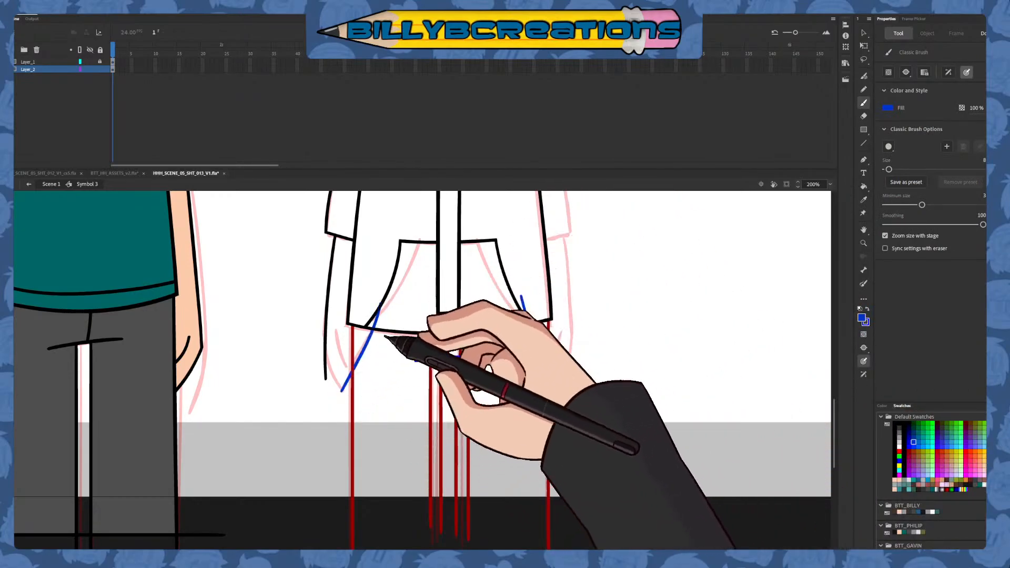
key("ctrl+z")
left_click_drag(378, 305, 339, 408)
Delete the overshooting ends of both blue pocket lines above the hoodie hem and beyond the outer leg lines
key("v")
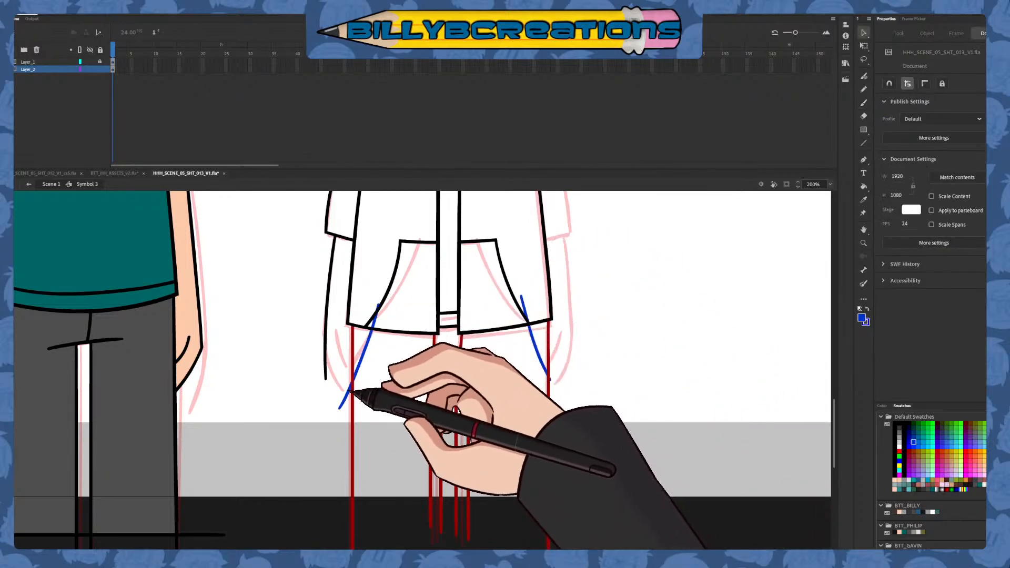
left_click(348, 394)
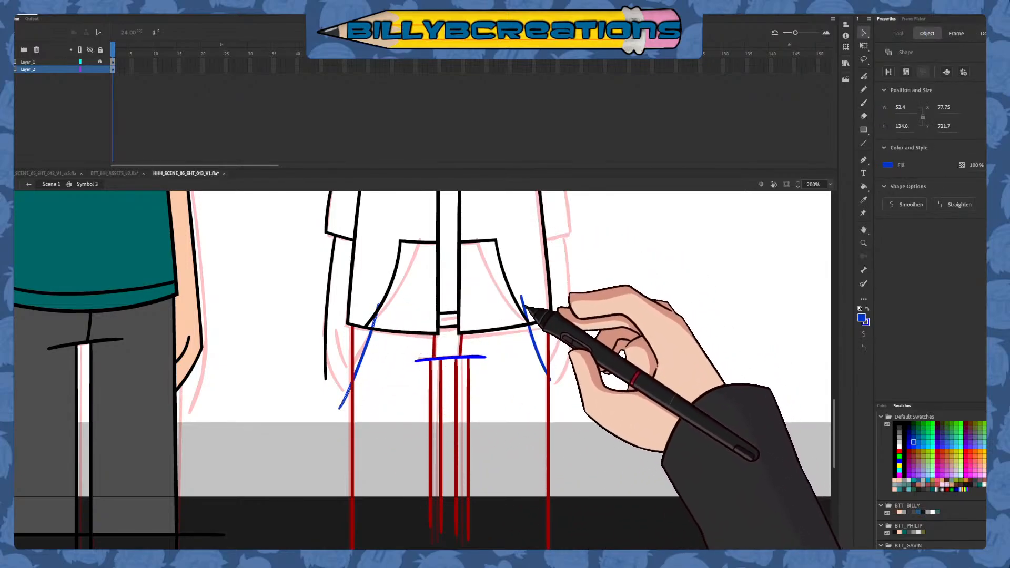
left_click(525, 309, "shift")
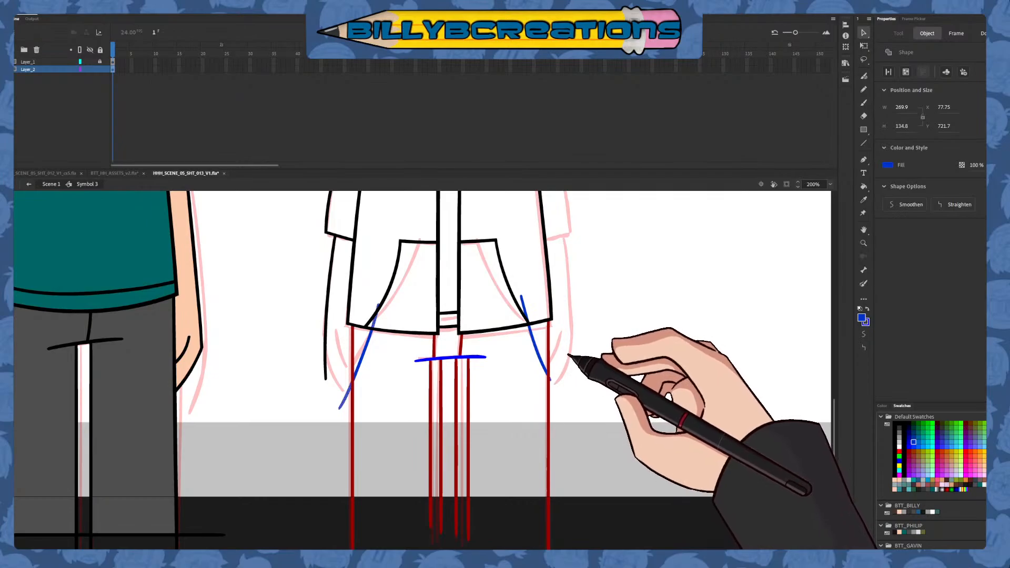
left_click(575, 355)
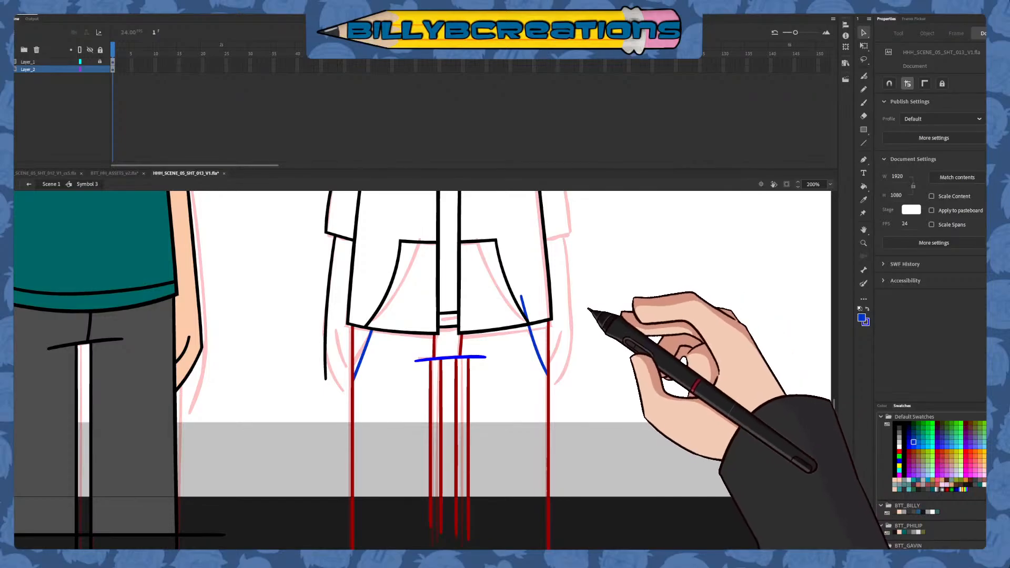
left_click(524, 307)
Recolour all the dark red and blue trouser lines, including the legs, fly and pockets, to black
scroll(568, 326, "down", 3)
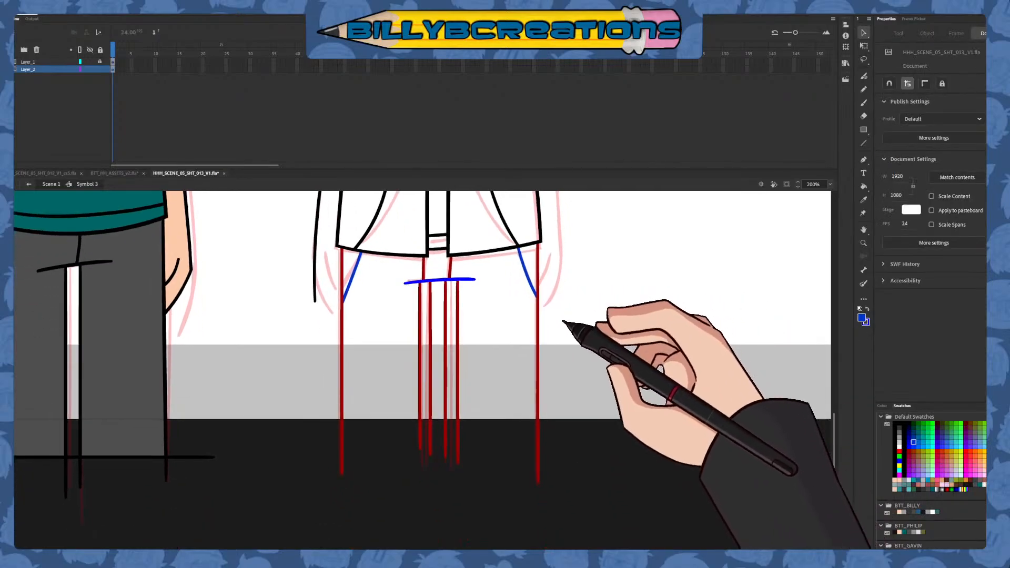
left_click_drag(311, 500, 618, 211)
left_click(899, 425)
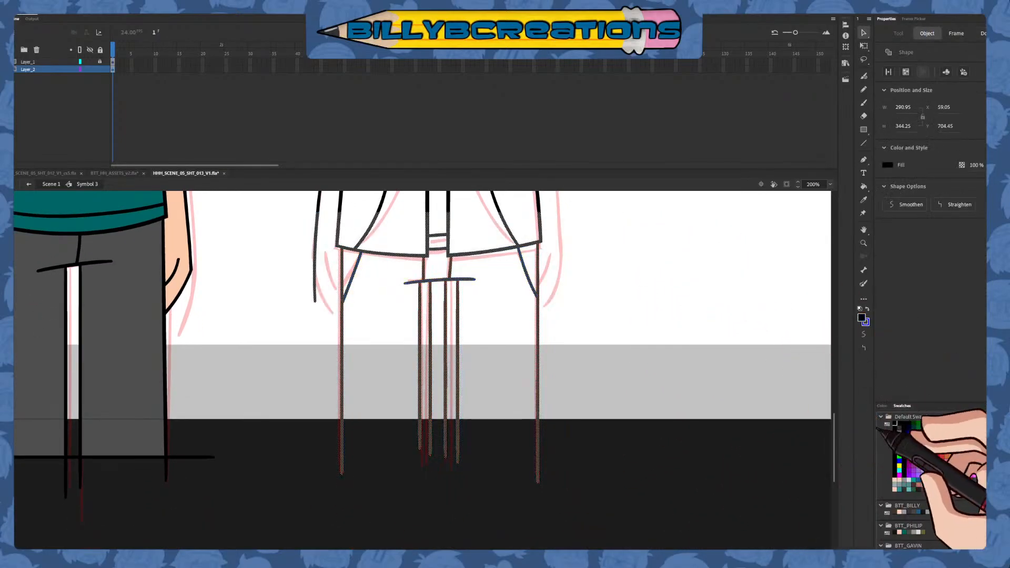
left_click(769, 479)
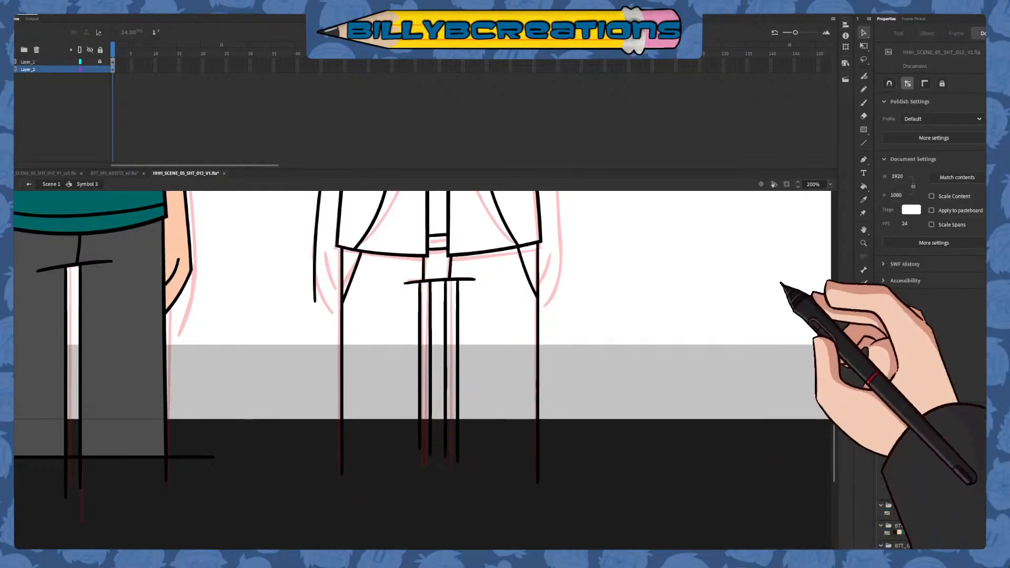
Draw a short blue inner line for the left hand, redoing it once, and trim its end past the outer leg line
left_click(864, 103)
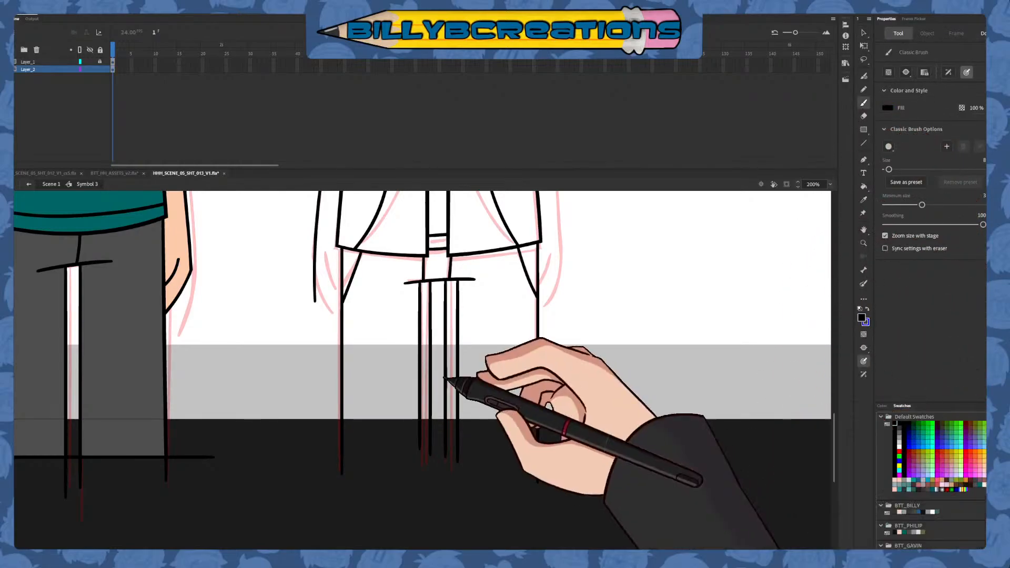
scroll(473, 431, "up", 3)
left_click(908, 446)
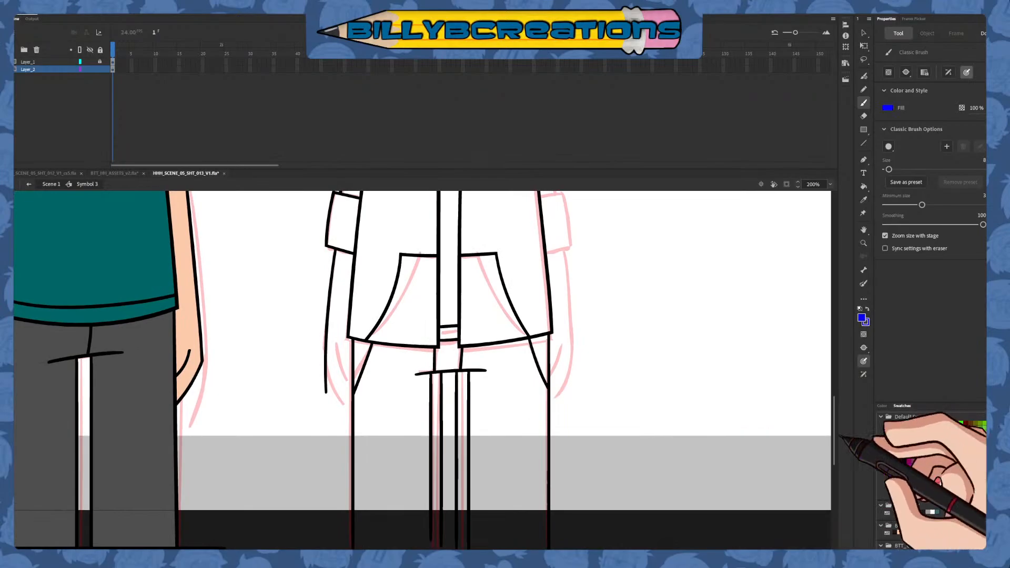
left_click_drag(337, 346, 358, 392)
key("ctrl+z")
left_click_drag(337, 354, 364, 395)
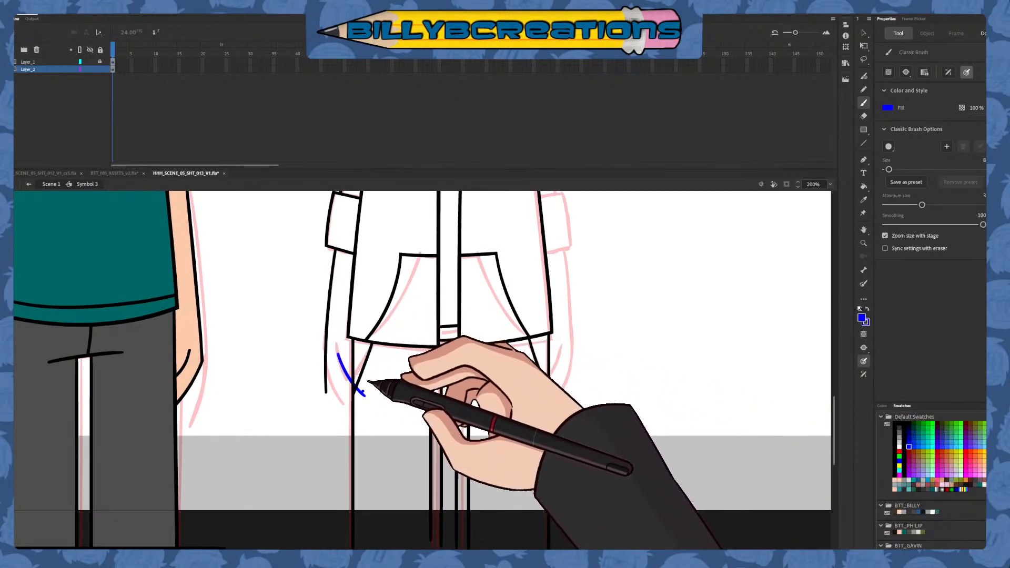
key("v")
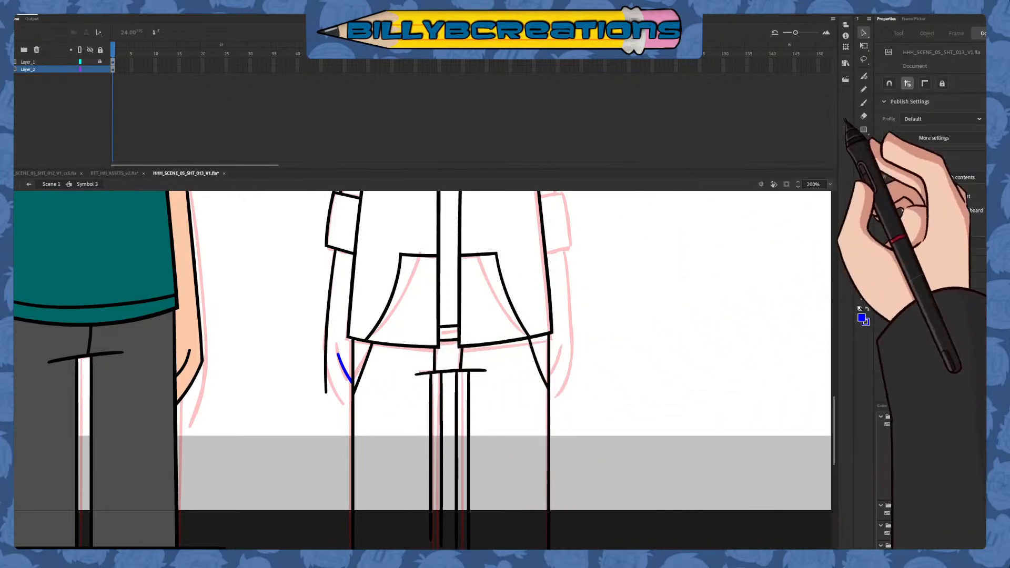
Draw the left hand's outer curve in blue and delete the overshooting ends where it crosses the forearm and leg lines
left_click(863, 103)
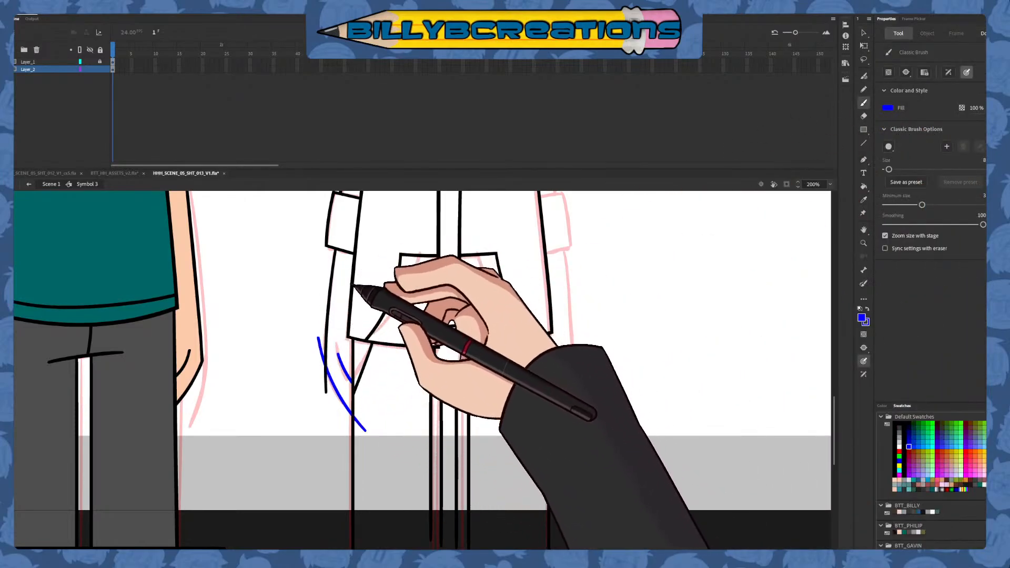
key("v")
key("ctrl+z")
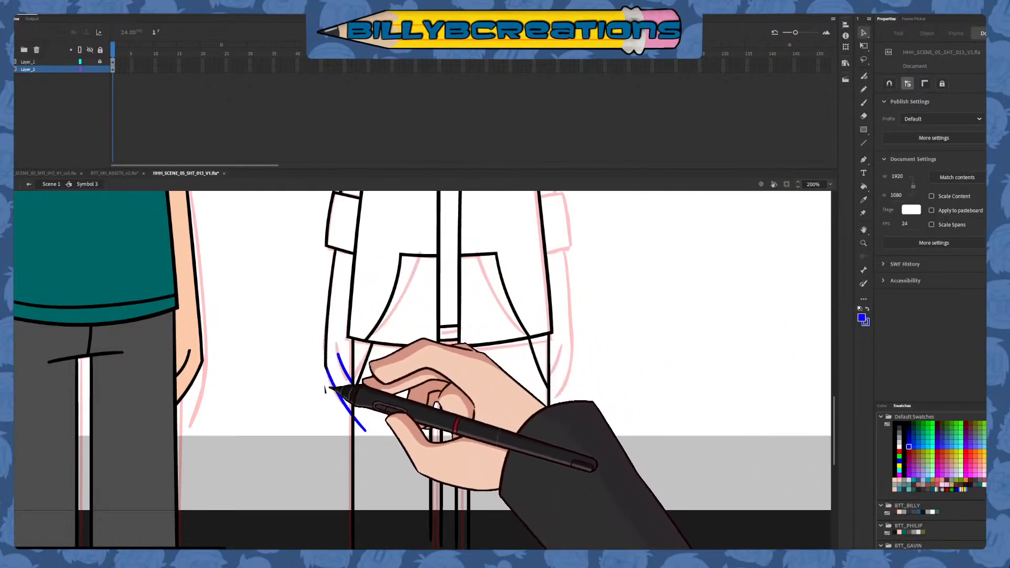
left_click(326, 389)
key("Delete")
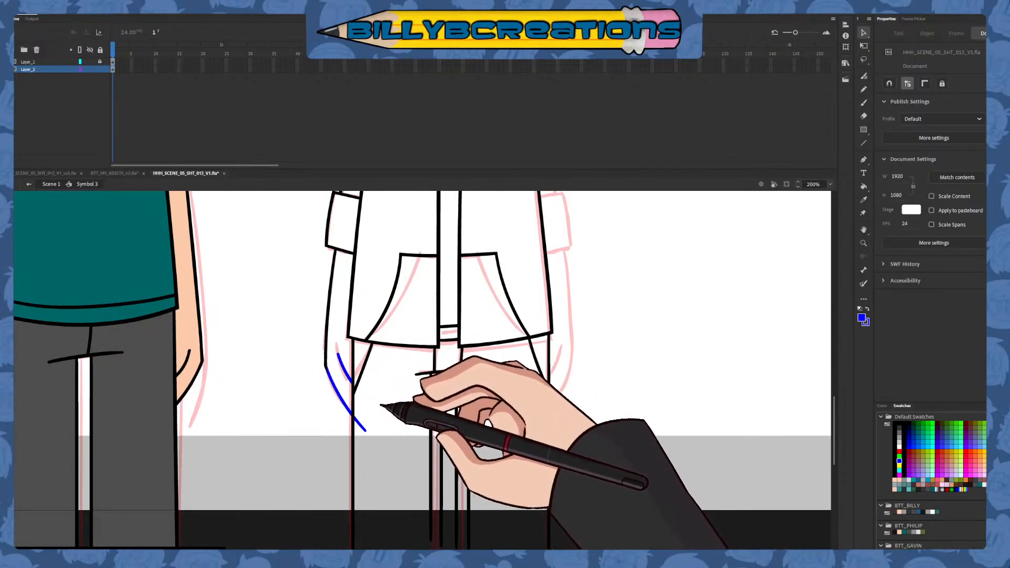
left_click(362, 427)
key("Delete")
Recolour the two blue lines of the left hand to black
left_click_drag(300, 449, 423, 300)
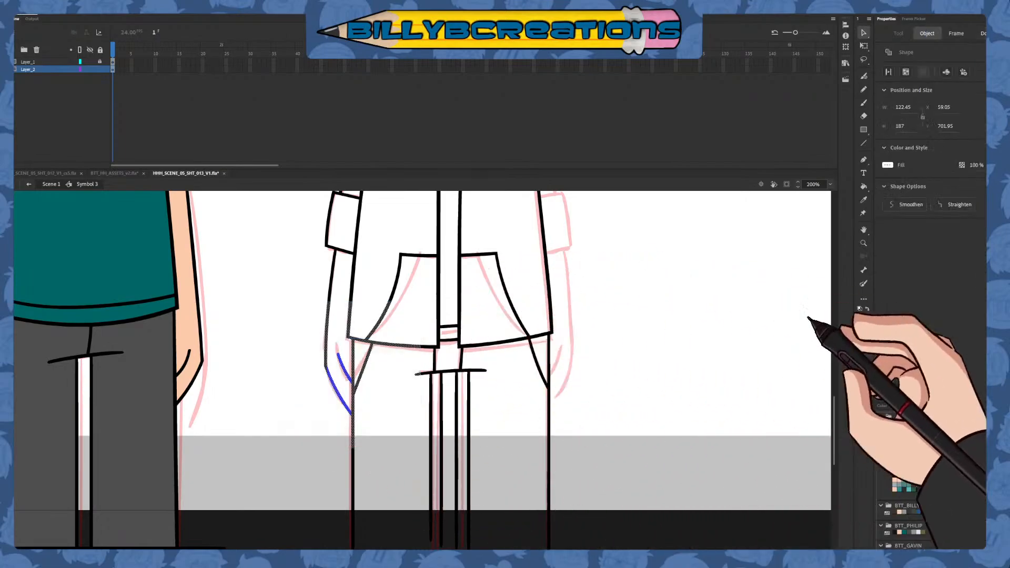
left_click(898, 423)
left_click(772, 470)
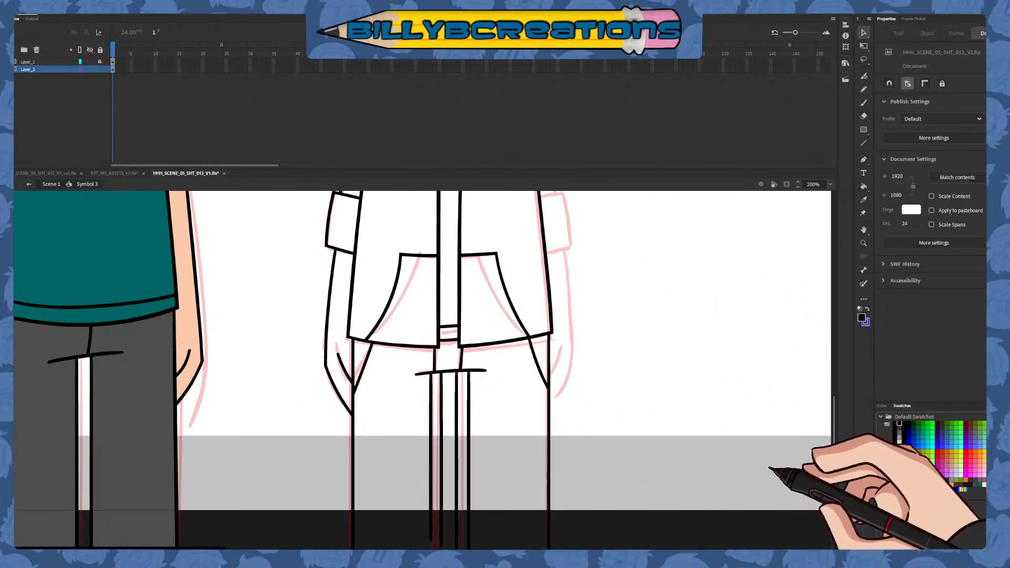
Lasso the left sleeve, forearm and hand, and place a horizontally flipped copy on the right side of the hoodie
left_click_drag(619, 310, 627, 439)
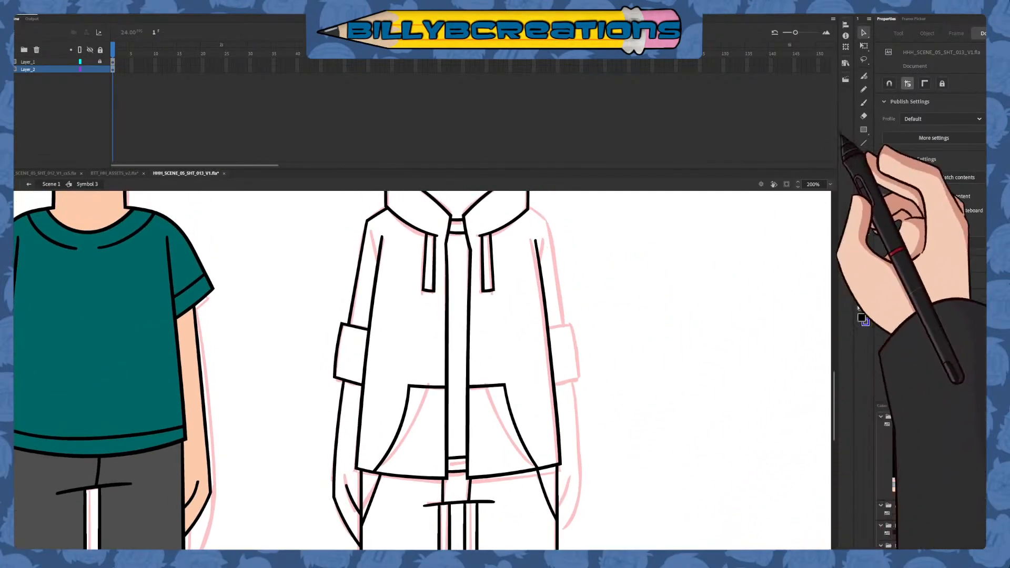
left_click(863, 59)
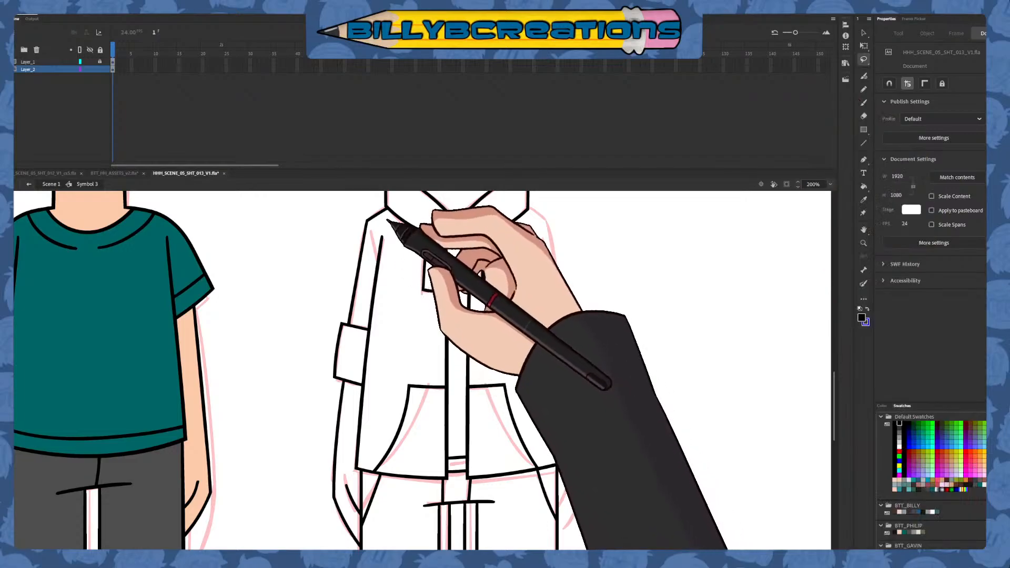
mouse_move(387, 217)
left_mouse_down()
mouse_move(335, 261)
mouse_move(329, 440)
mouse_move(388, 210)
mouse_move(361, 225)
mouse_move(334, 514)
mouse_move(363, 541)
mouse_move(352, 447)
mouse_move(390, 220)
left_mouse_up()
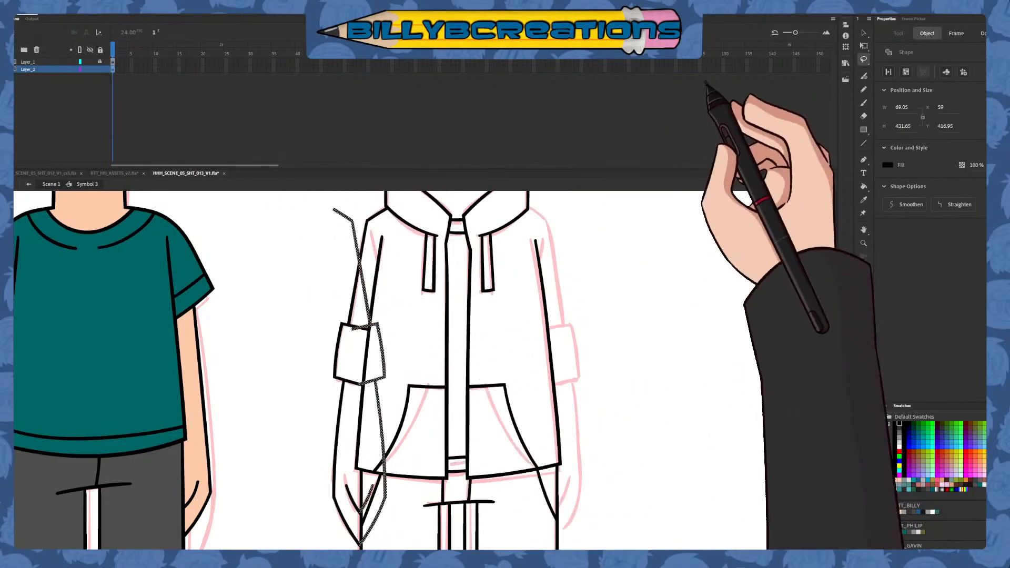
left_click(863, 32)
left_click_drag(385, 376, 585, 364)
left_click(601, 361)
Add short black armpit creases on both sleeves and draw a black horizontal hem line across the lower trouser legs
key("n")
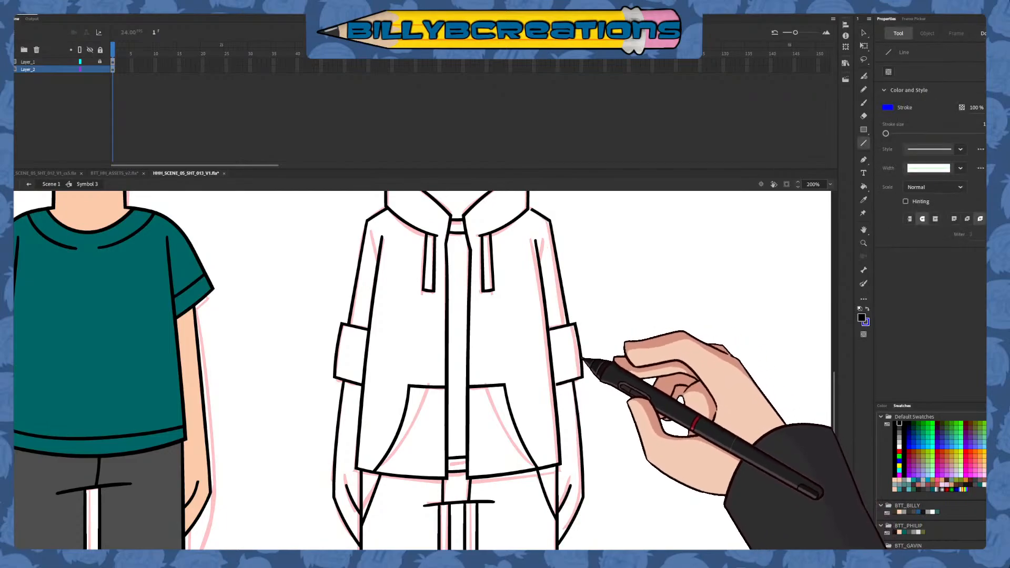
key("b")
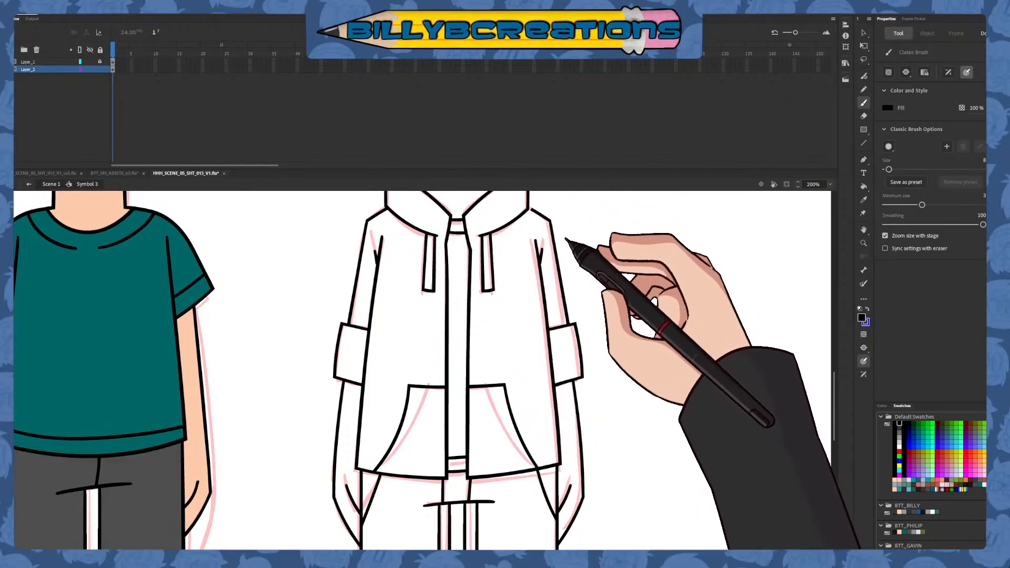
mouse_move(618, 295)
left_mouse_down()
mouse_move(575, 376)
mouse_move(563, 513)
mouse_move(553, 322)
left_mouse_up()
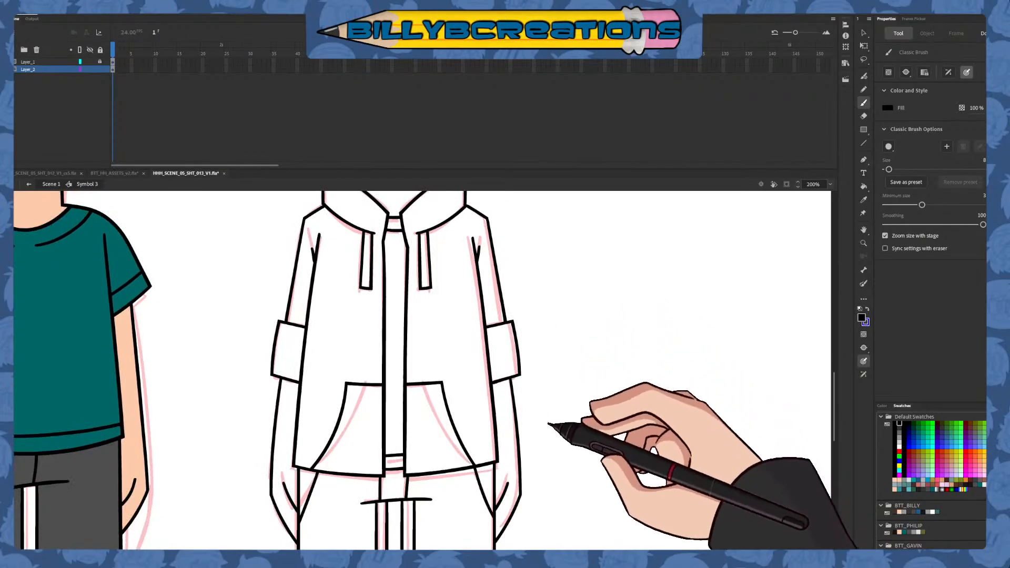
left_click_drag(548, 423, 597, 288)
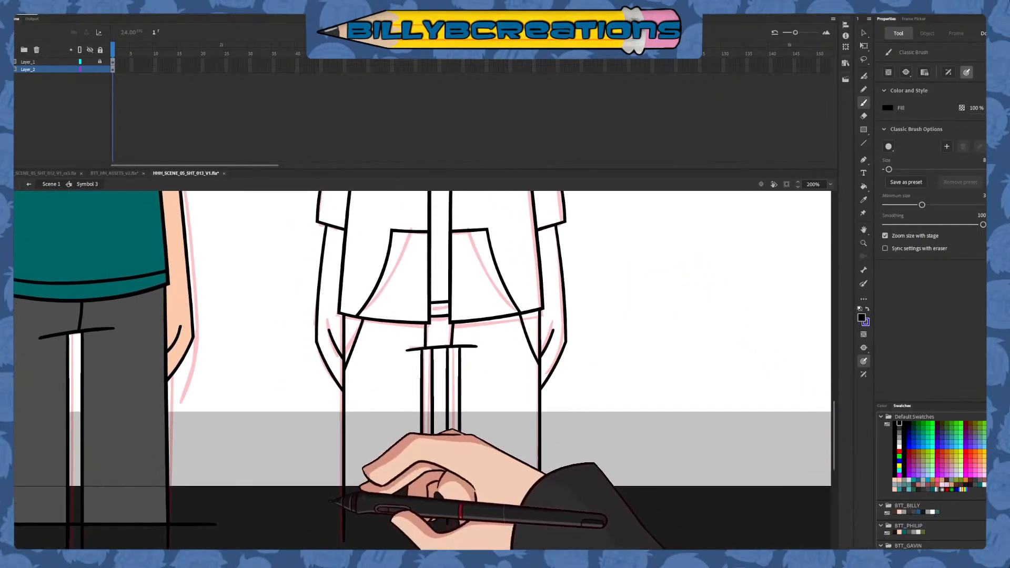
left_click_drag(330, 500, 559, 500)
Draw a thin straight line closing the gap beneath the chin at the neck's right side and fill the neck area black
left_click_drag(591, 351, 582, 478)
mouse_move(592, 281)
left_mouse_down()
mouse_move(583, 443)
mouse_move(582, 432)
left_mouse_up()
left_click(863, 143)
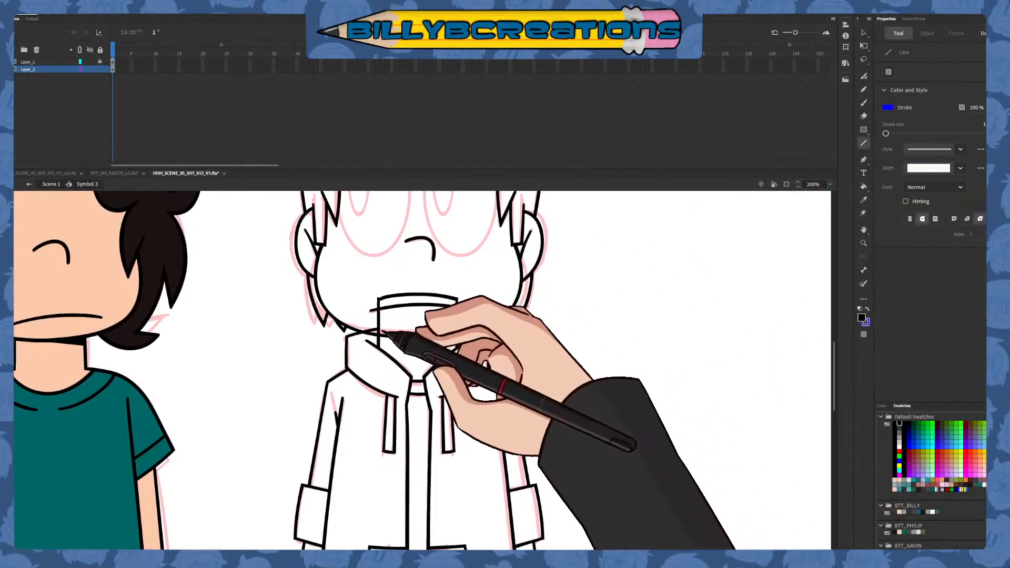
left_click_drag(413, 339, 465, 347)
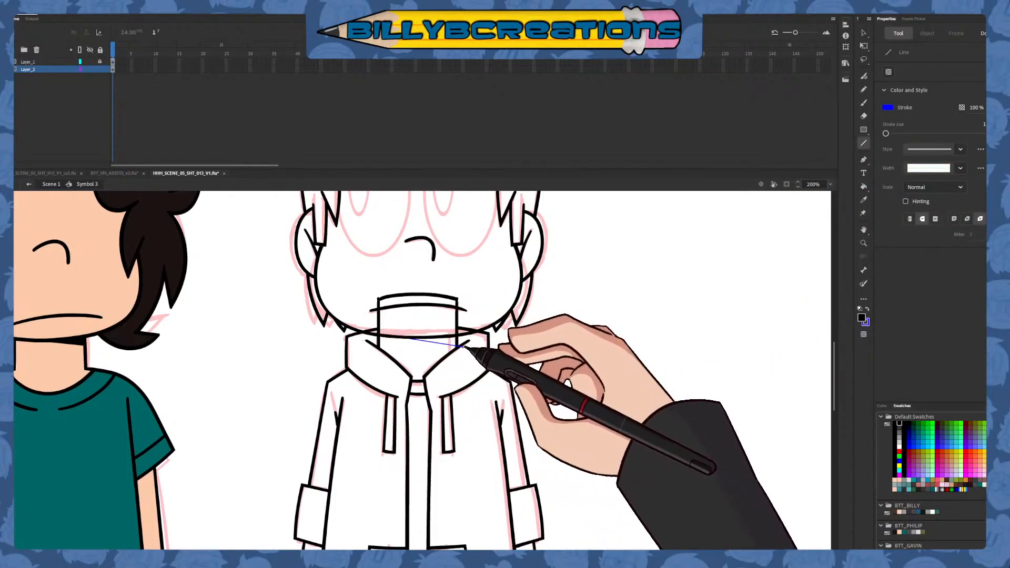
left_click(863, 186)
left_click(453, 316)
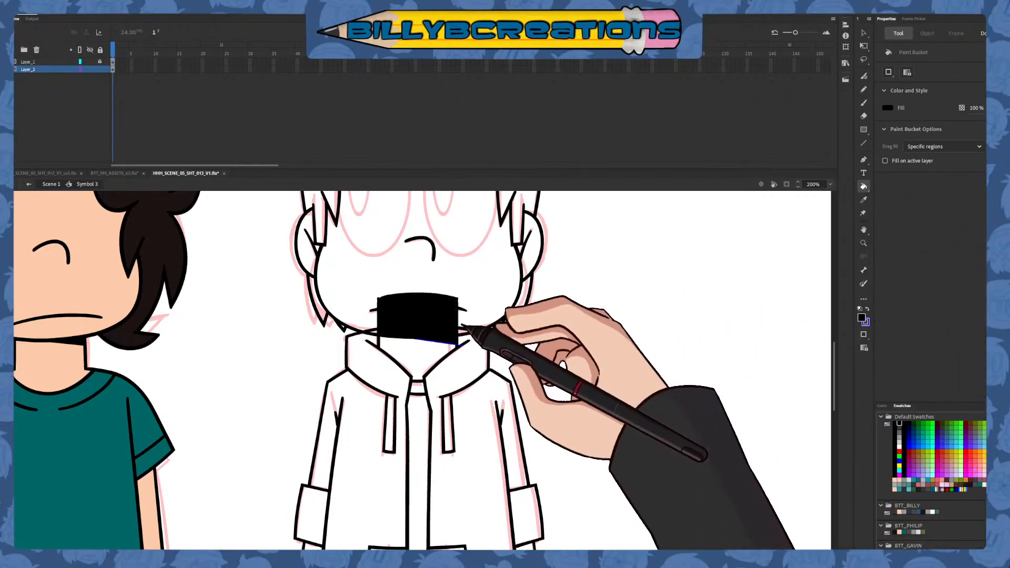
Select the neck and hood area and remove the blue stroke used to close the neck shadow
left_click(863, 33)
left_click_drag(601, 271, 314, 441)
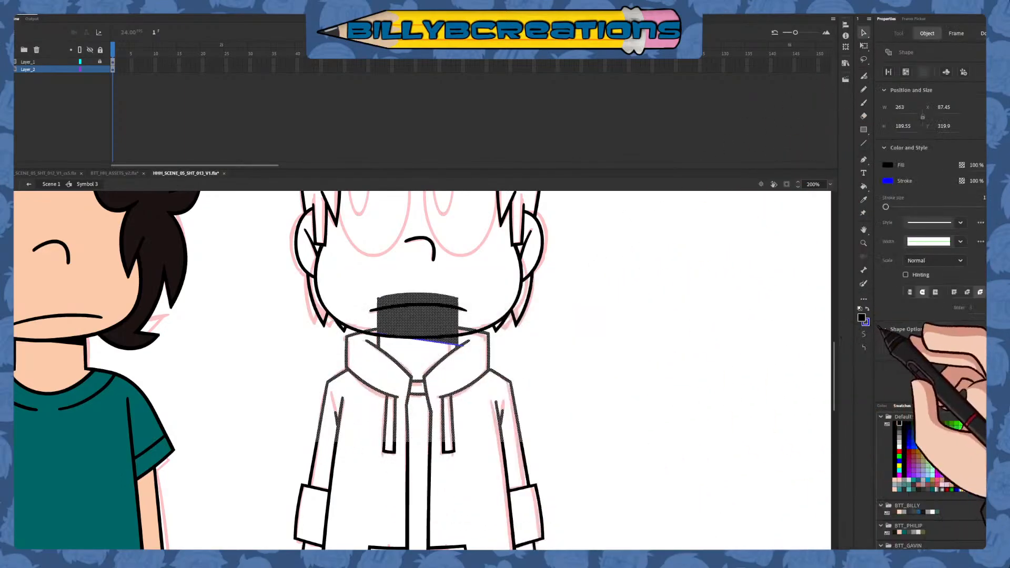
left_click(647, 428)
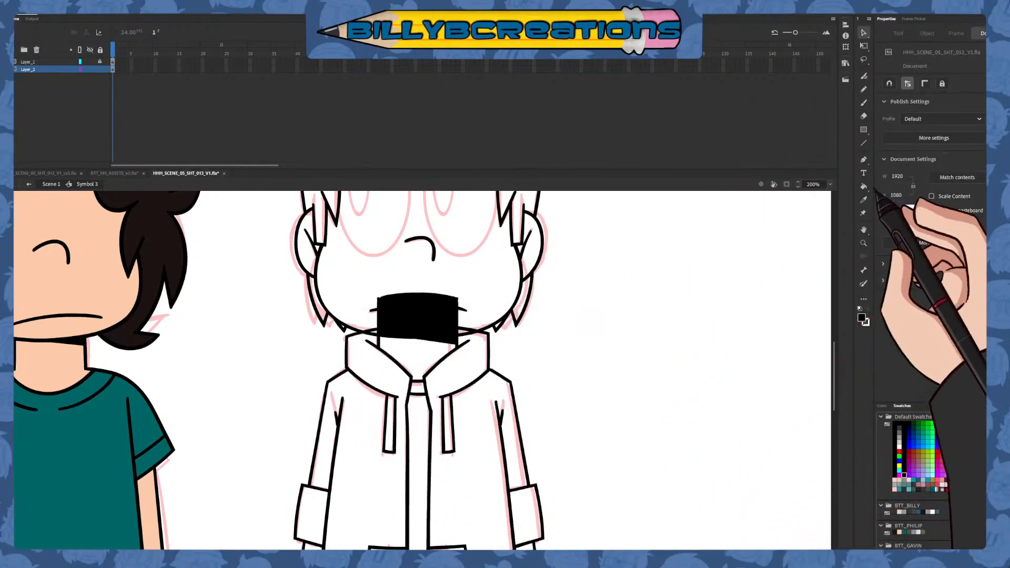
Choose the Paint Bucket for colouring the second character's hoodie and trousers
left_click(863, 187)
scroll(631, 339, "down", 5)
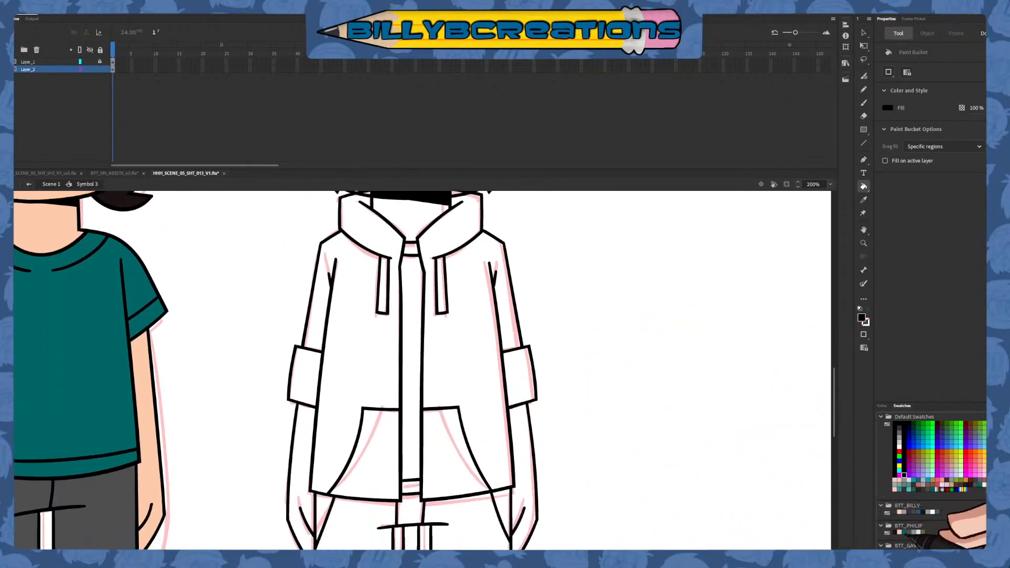
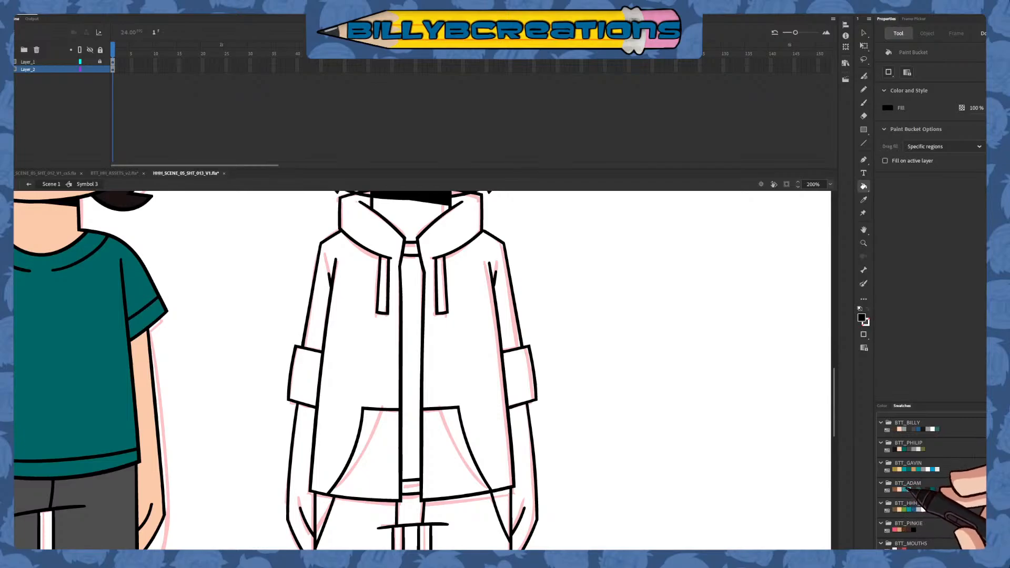
Fill the second character's hoodie body, sleeves, hood and front pockets with medium teal
left_click(470, 382)
left_click(455, 414)
left_click(378, 357)
left_click(376, 421)
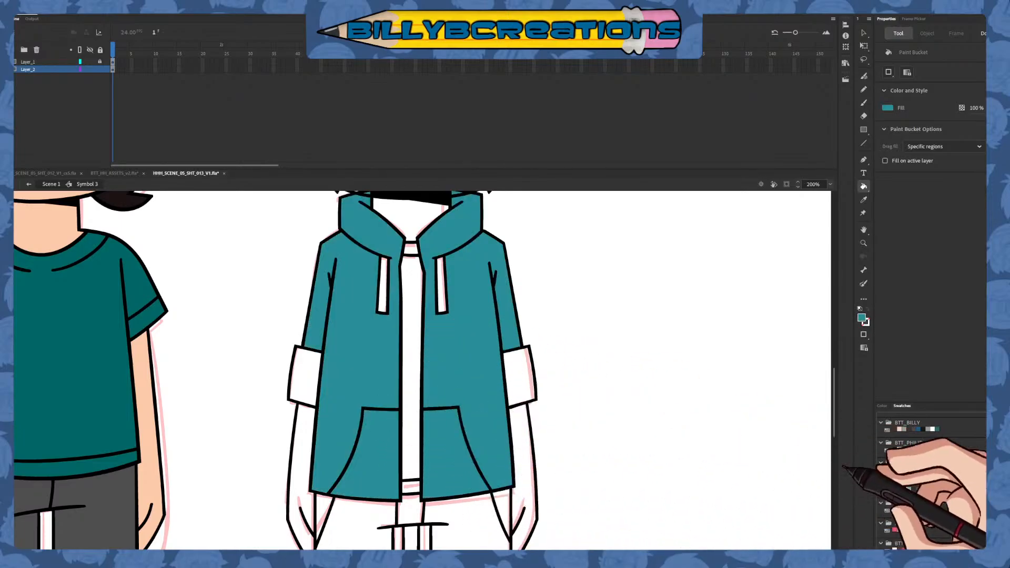
Fill both rolled sleeve cuffs and both drawstrings of the hoodie with the lighter teal from the BTT_ADAM swatches
left_click(909, 489)
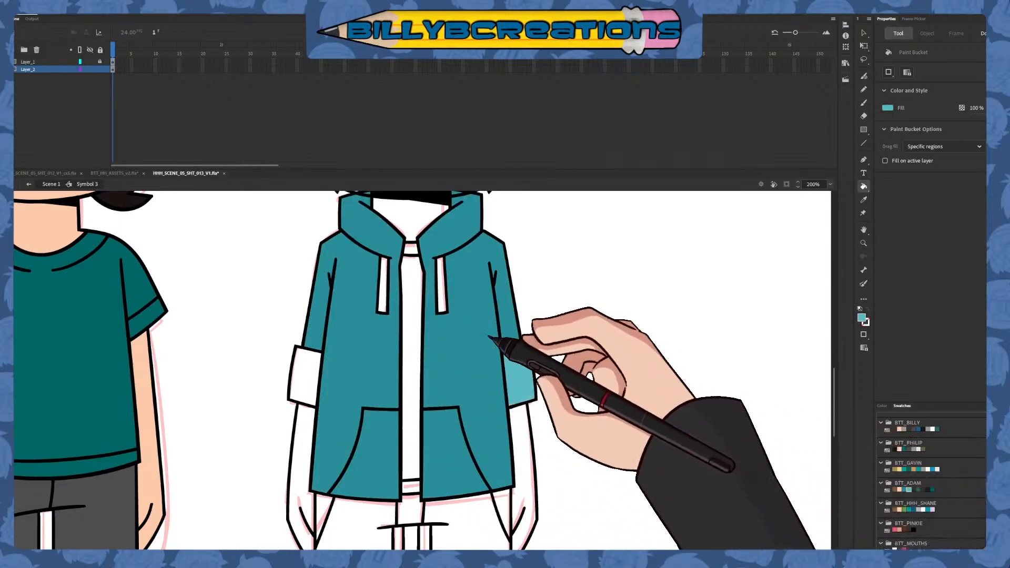
left_click(442, 287)
left_click(382, 284)
left_click(309, 366)
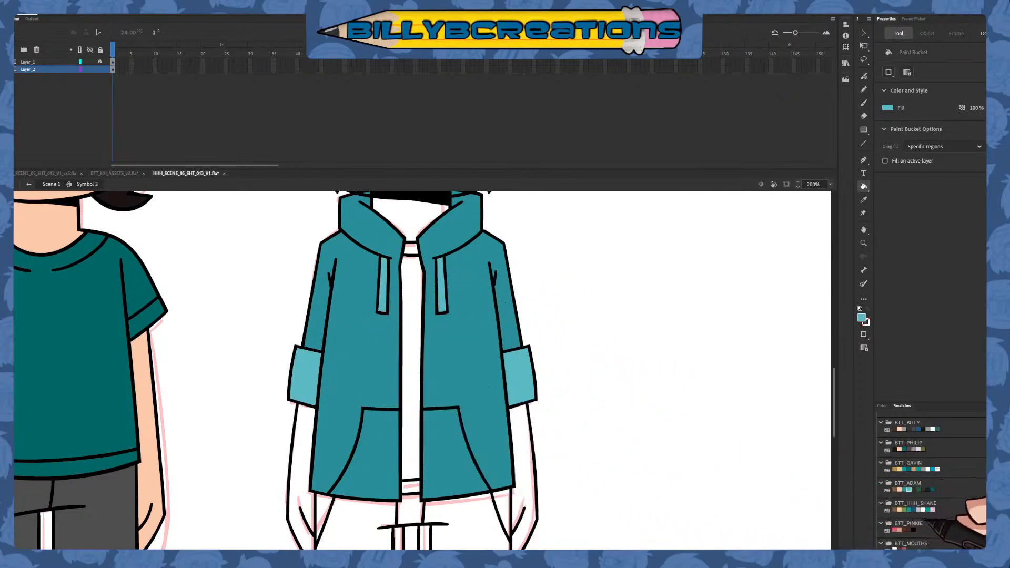
Fill the shirt inside the open hoodie dark grey and the neck, arms and hands with the peach skin tone
left_click(916, 488)
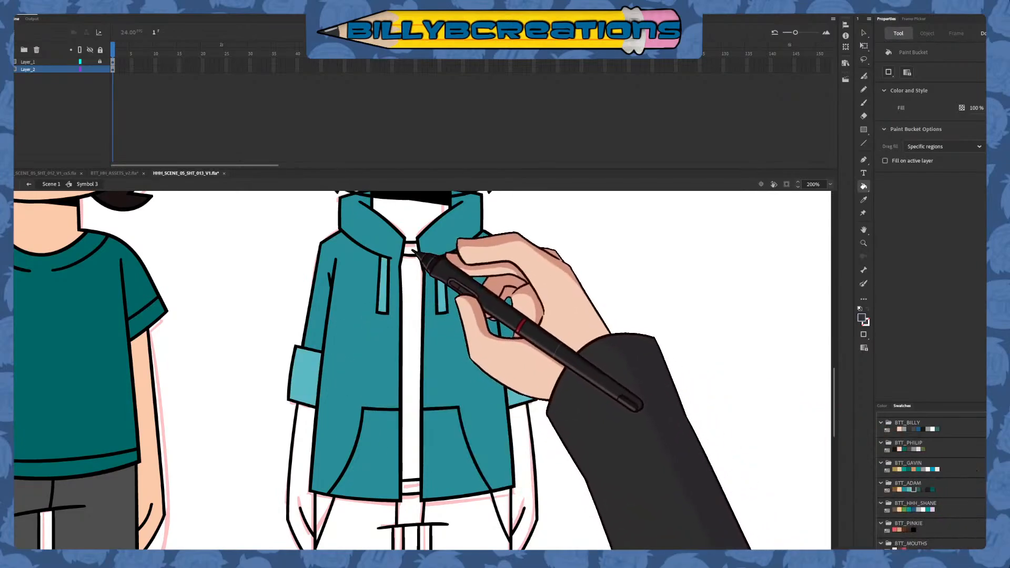
left_click(413, 273)
left_click(411, 487)
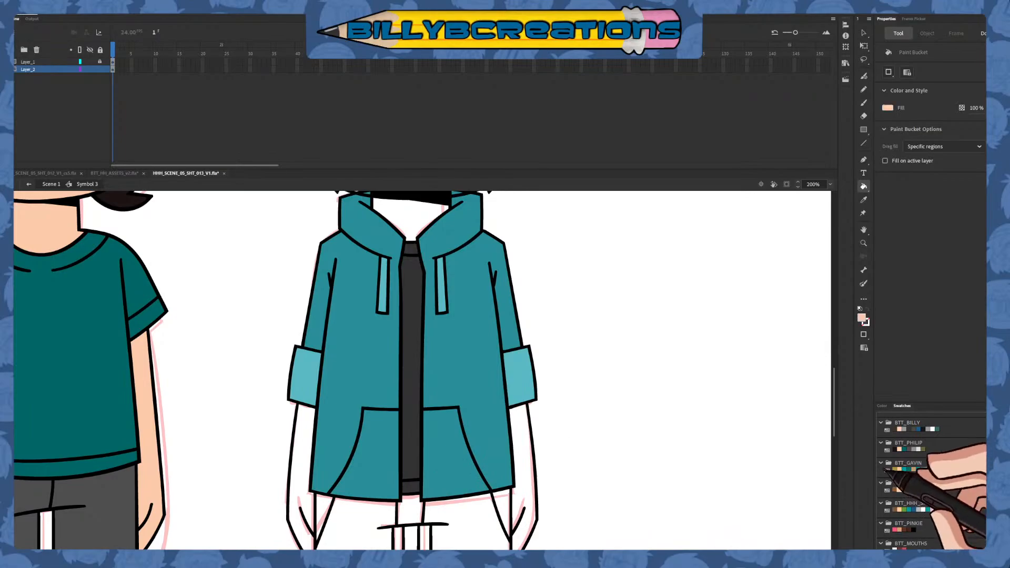
left_click(413, 216)
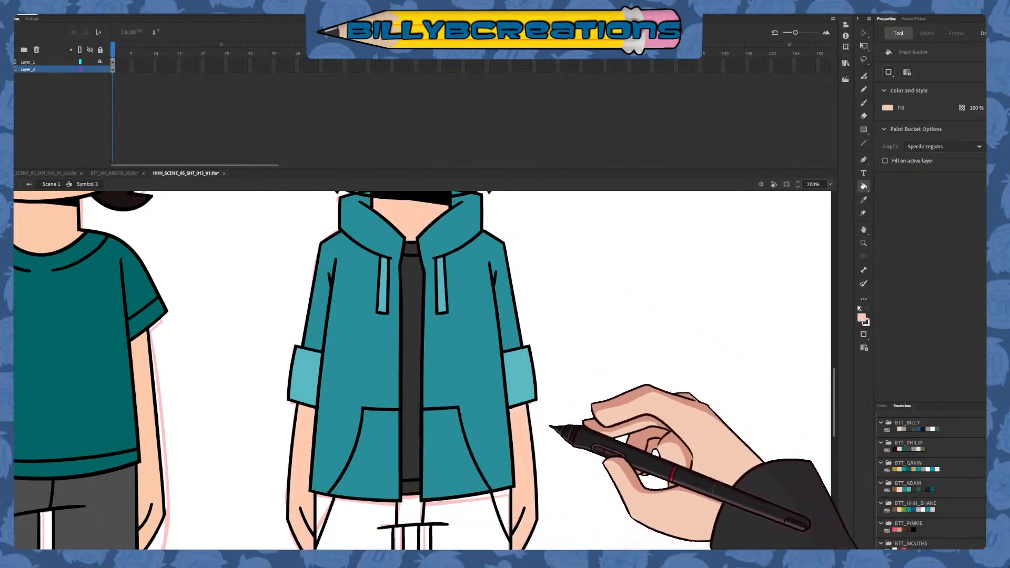
scroll(582, 410, "down", 5)
scroll(605, 406, "up", 6)
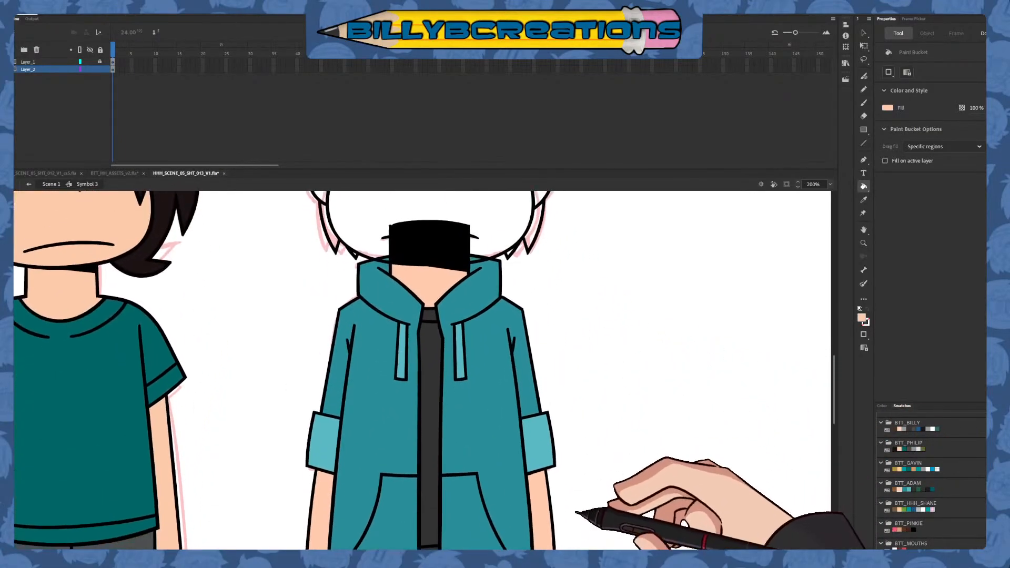
scroll(570, 500, "up", 3)
scroll(564, 469, "down", 5)
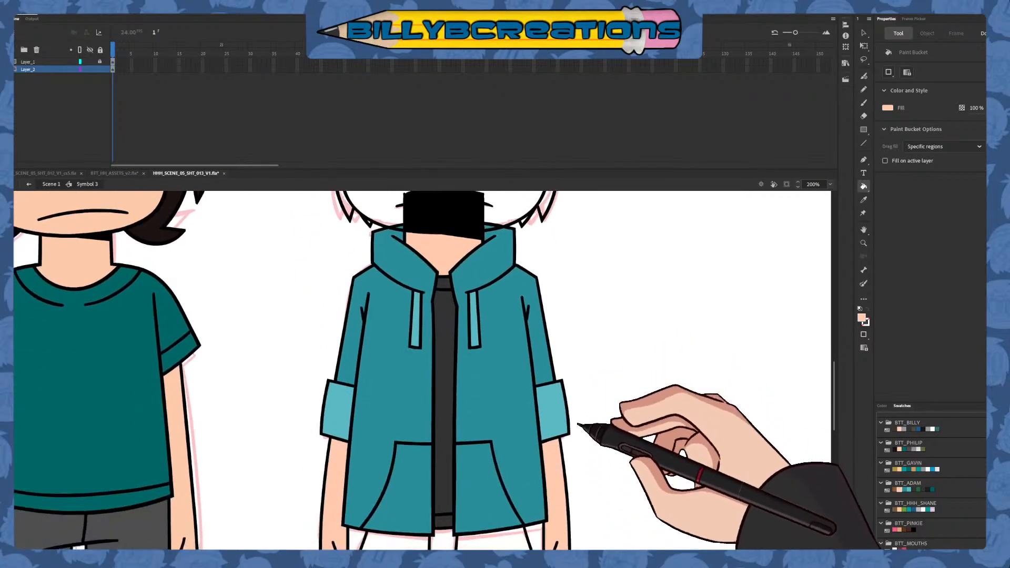
scroll(616, 405, "up", 2)
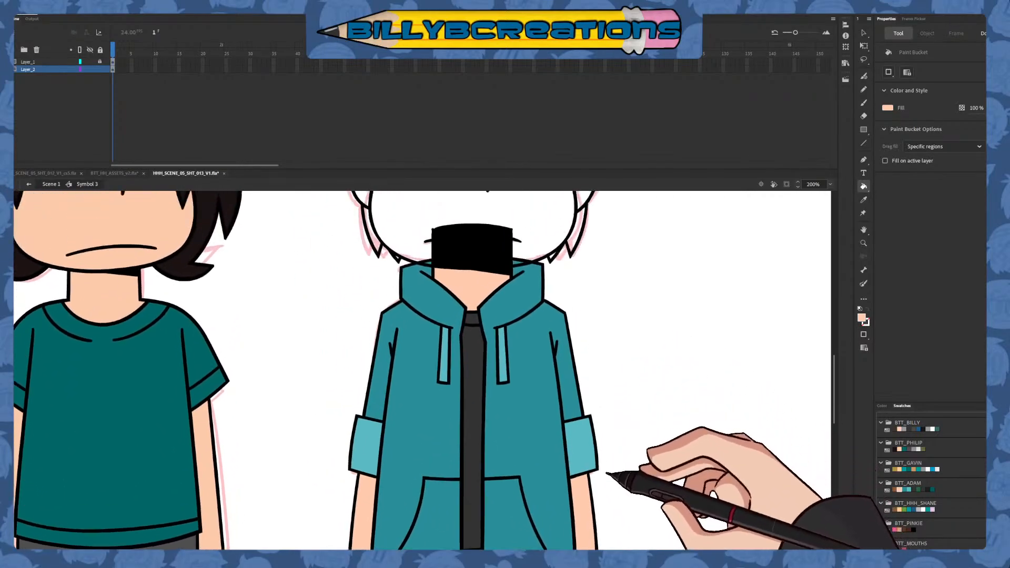
scroll(607, 463, "down", 4)
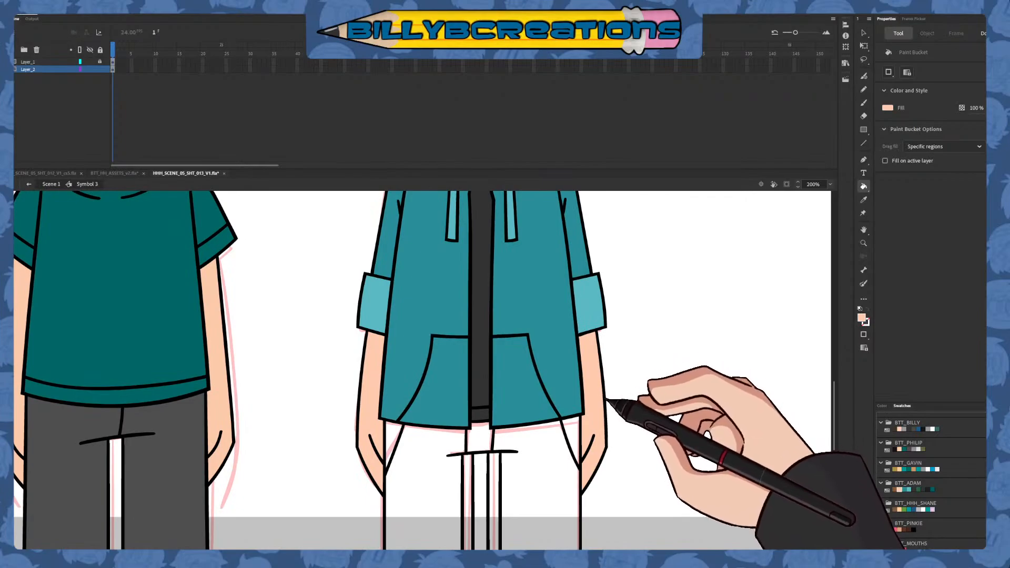
scroll(635, 424, "up", 2)
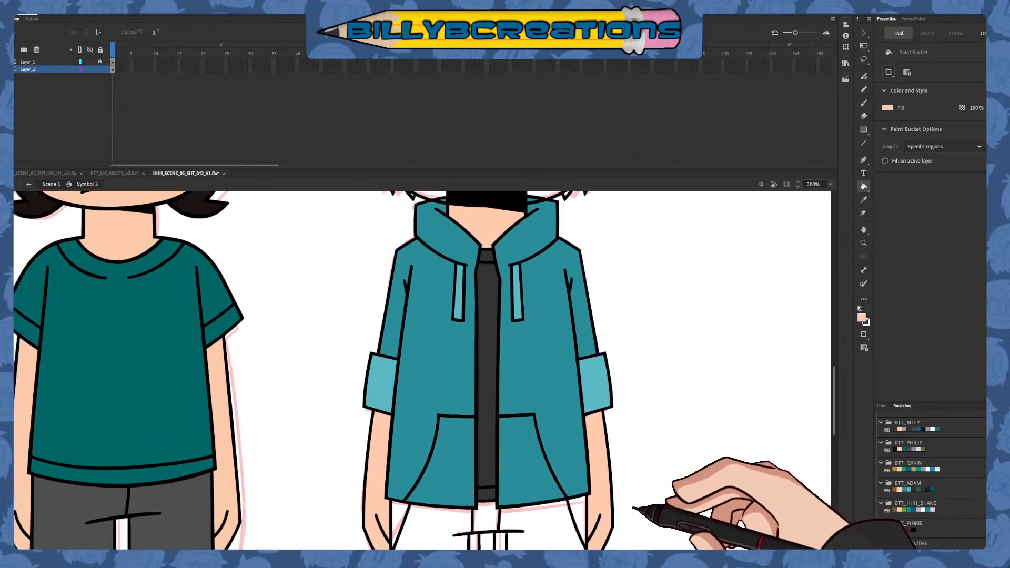
scroll(639, 431, "down", 3)
scroll(644, 443, "up", 2)
scroll(631, 431, "up", 1)
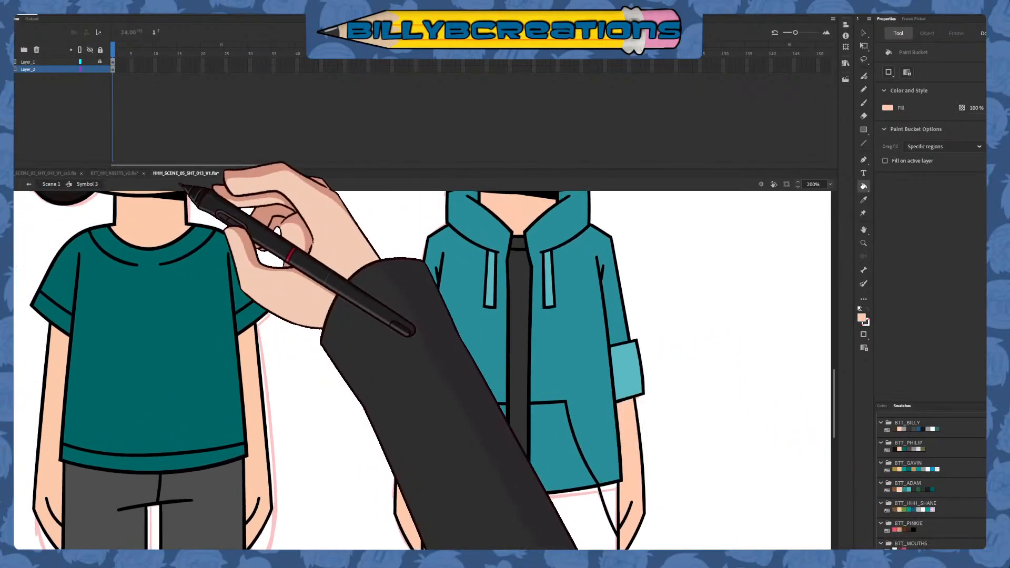
Fill the second character's trousers dark green and undo the mistaken green fill of the body outlines
mouse_move(586, 414)
left_mouse_down()
mouse_move(581, 468)
mouse_move(597, 421)
mouse_move(581, 426)
mouse_move(553, 506)
mouse_move(561, 422)
left_mouse_up()
mouse_move(556, 457)
left_mouse_down()
mouse_move(584, 386)
mouse_move(598, 413)
left_mouse_up()
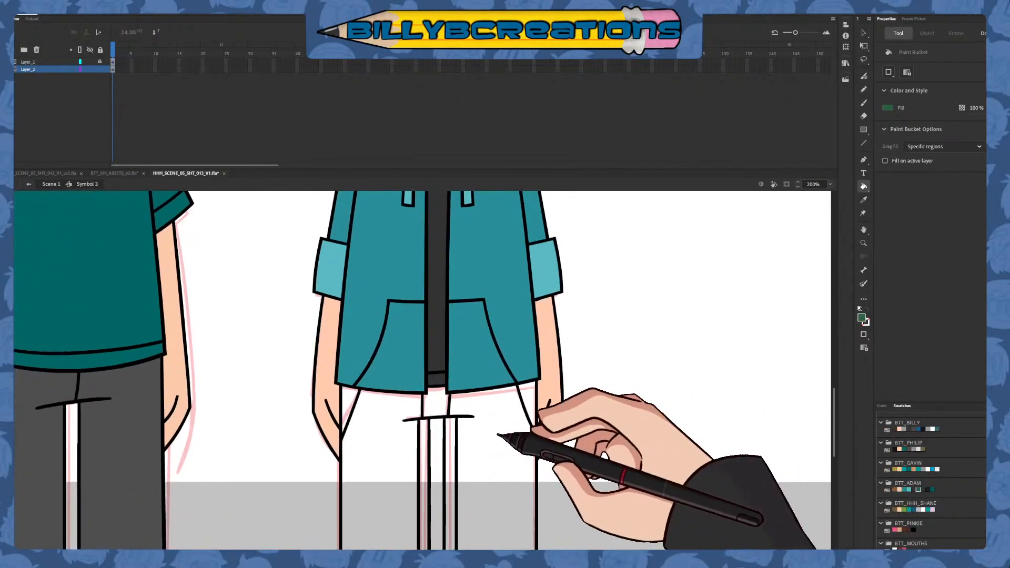
left_click(498, 434)
left_click(451, 451)
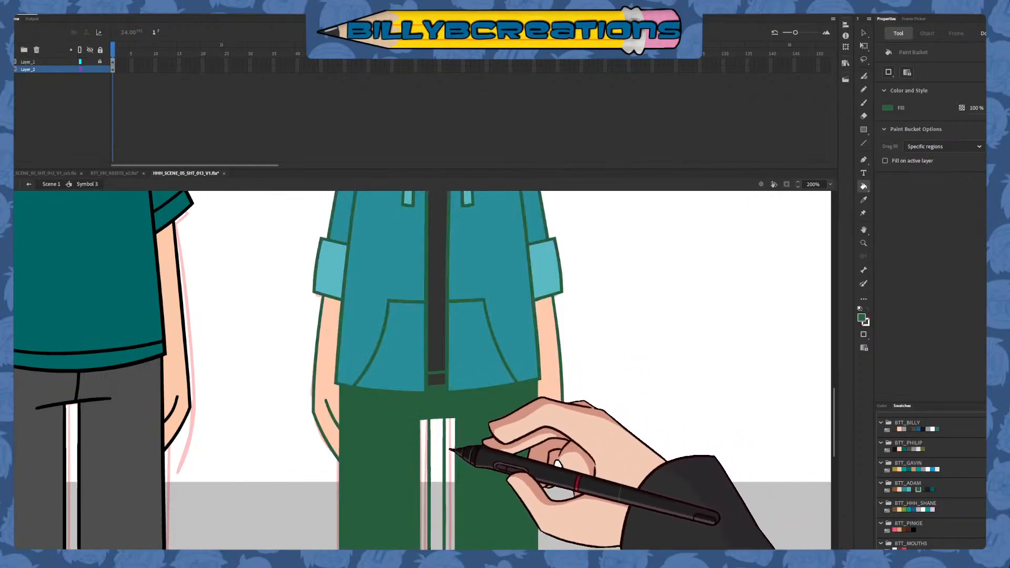
key("ctrl+z")
key("ctrl+y")
key("ctrl+z")
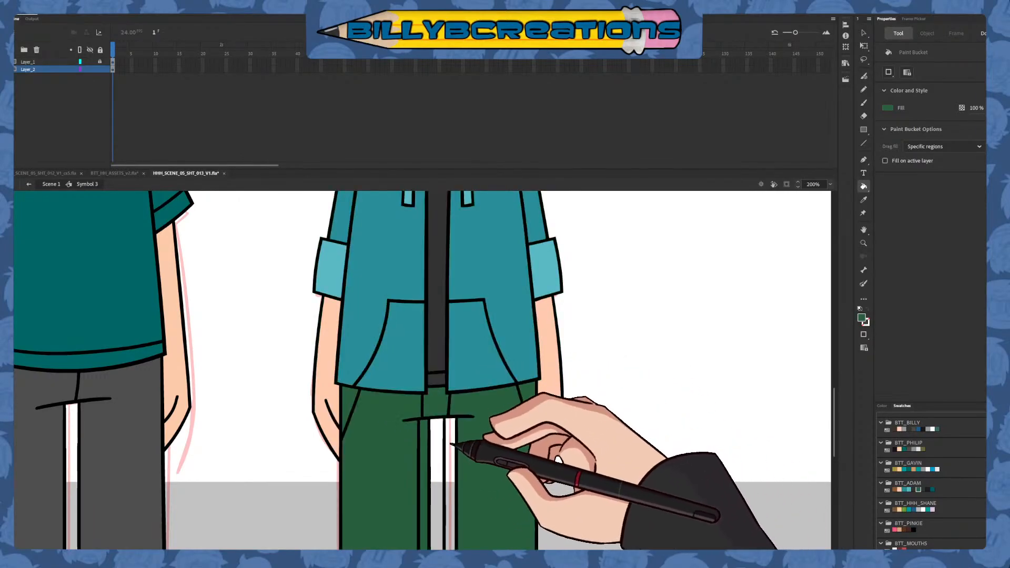
Lock Layer_2, unlock Layer_1 and fill the second character's face and both ears with the peach skin tone
mouse_move(497, 377)
left_mouse_down()
mouse_move(491, 464)
mouse_move(530, 401)
mouse_move(588, 377)
mouse_move(592, 432)
mouse_move(565, 389)
mouse_move(564, 423)
left_mouse_up()
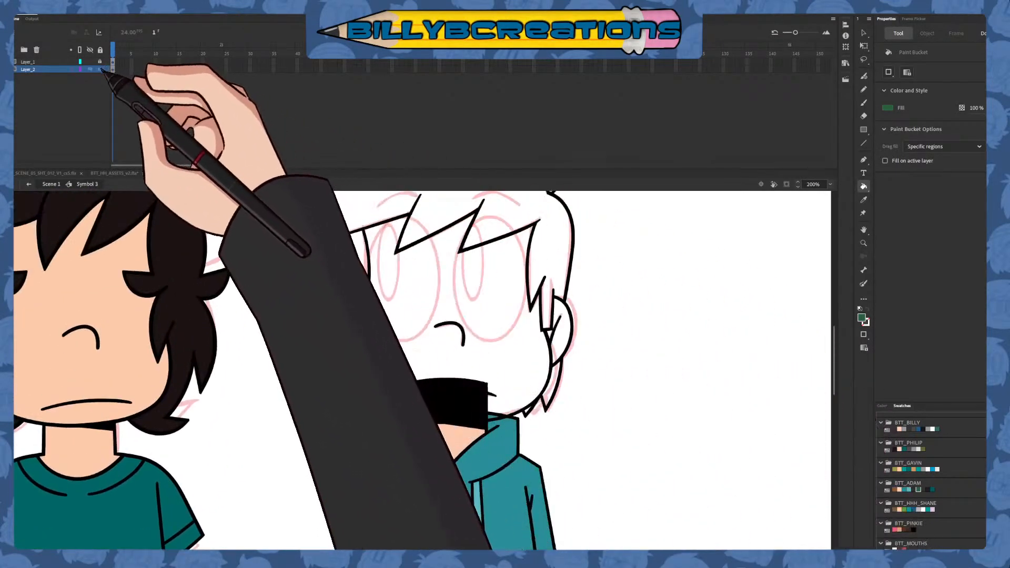
left_click(100, 69)
left_click(100, 62)
left_click(112, 63)
left_click_drag(685, 422, 686, 490)
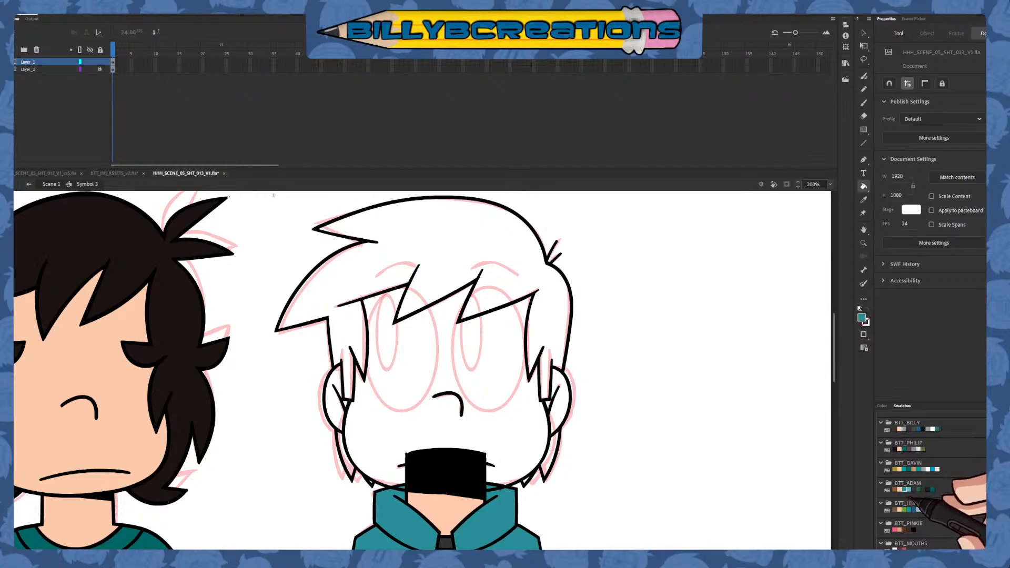
left_click(523, 410)
left_click(562, 407)
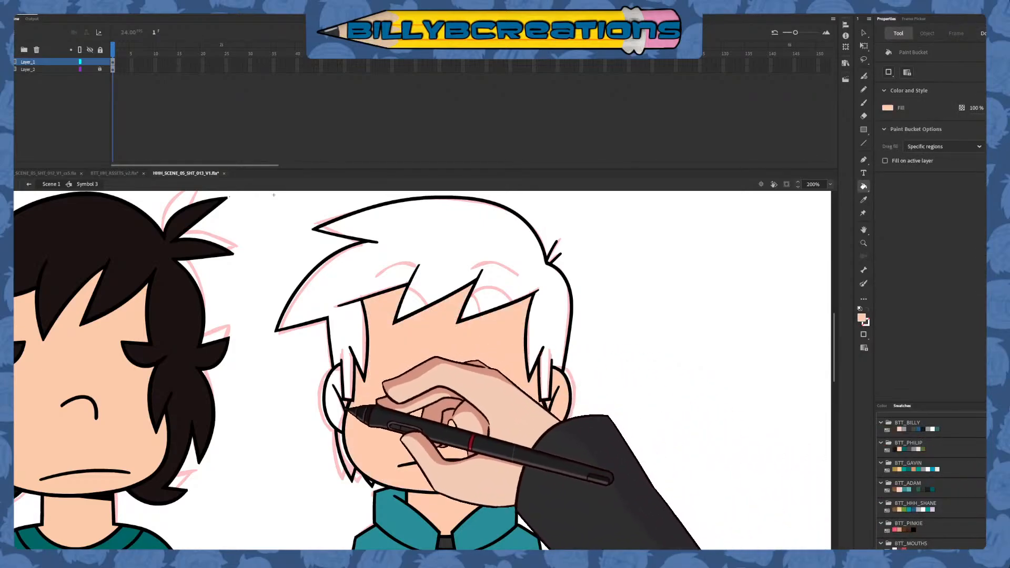
left_click(334, 402)
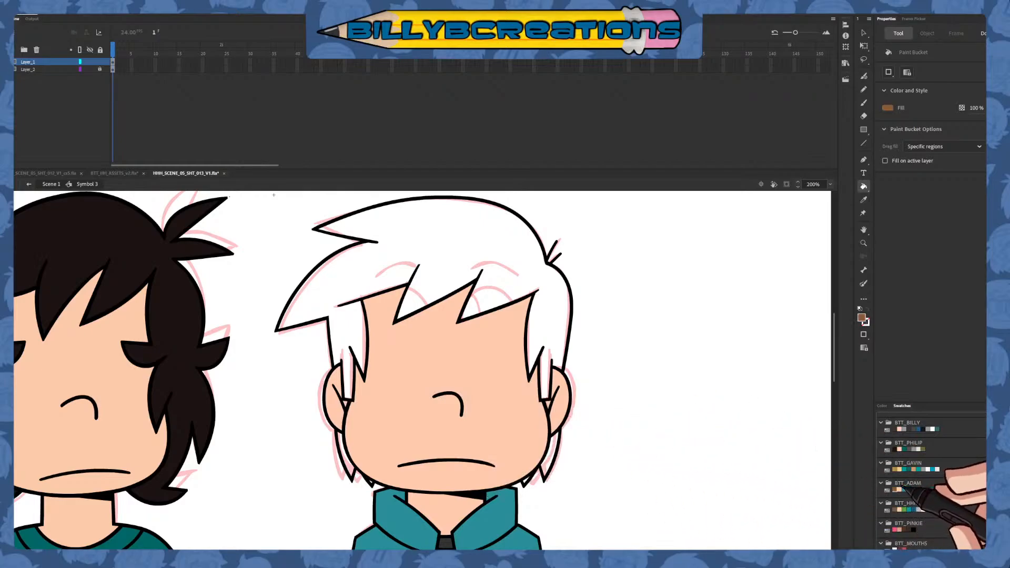
Fill the second character's hair brown, including the fringe, sideburns and the small tufts behind the ears and jaw
left_click(550, 352)
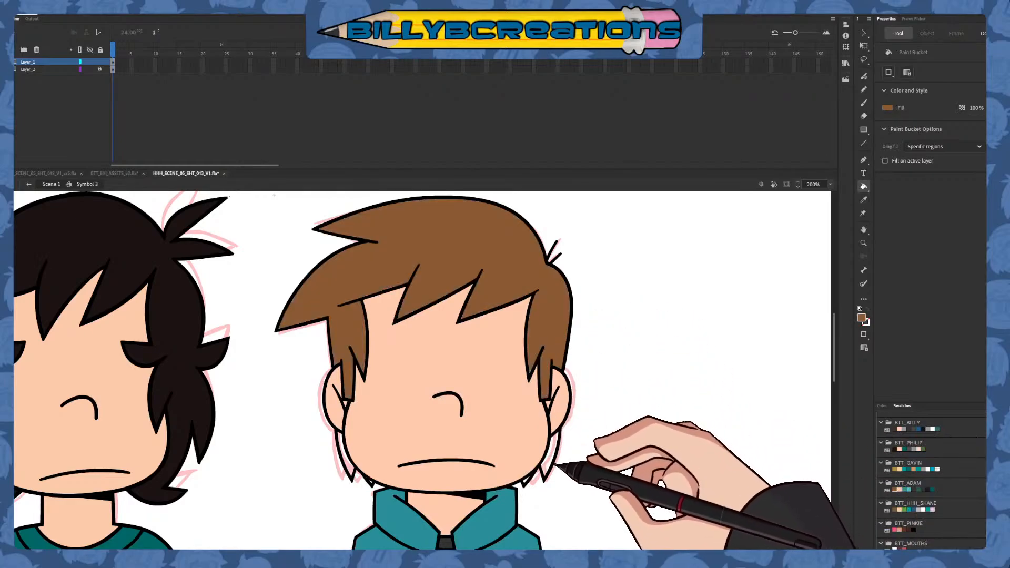
left_click(551, 464)
left_click(526, 481)
left_click(346, 465)
left_click(370, 482)
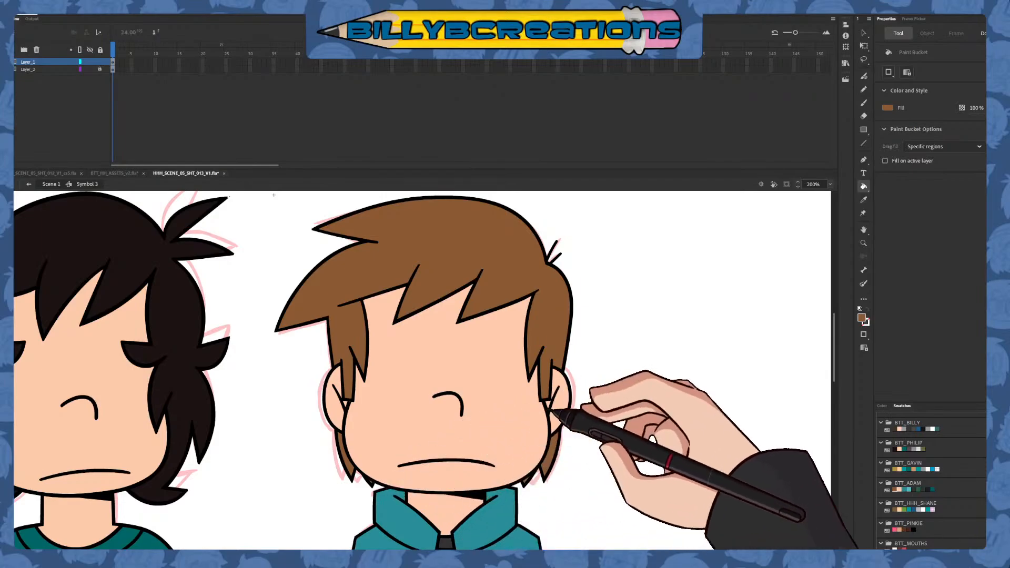
Select the second character's whole body on Layer_2 and shorten it slightly from the feet with Free Transform, to a height of 709.8
key("v")
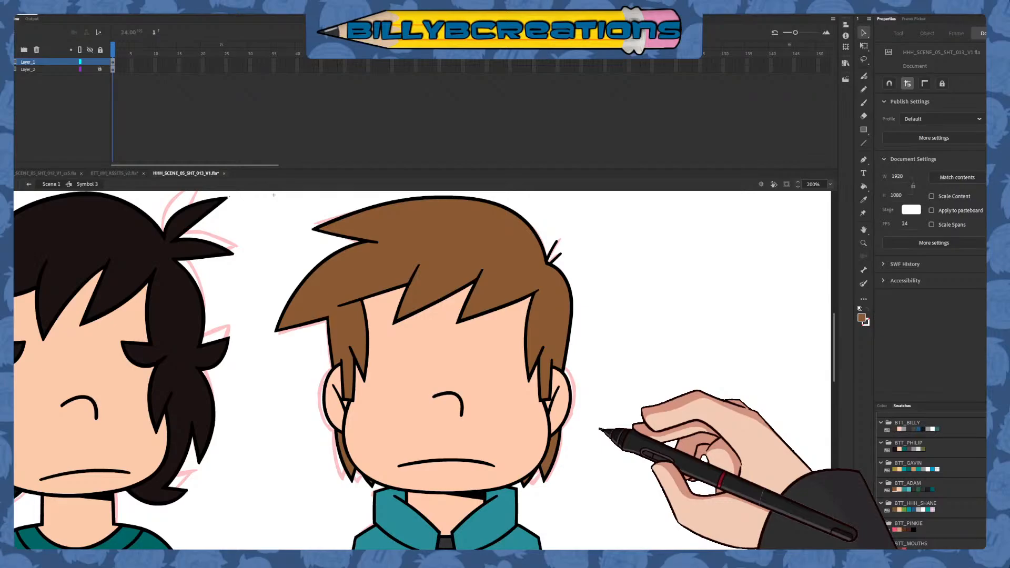
left_click(830, 185)
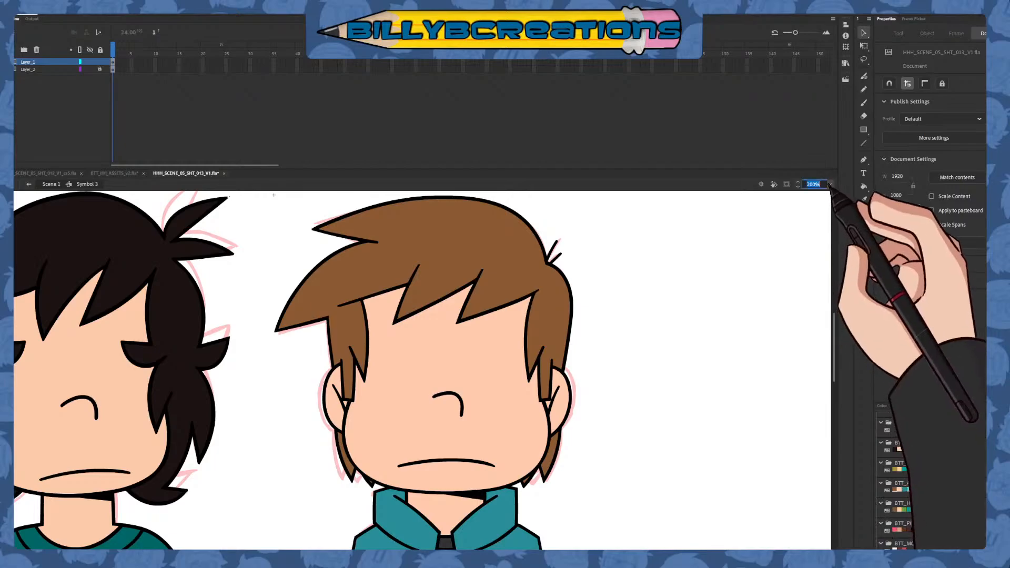
left_click(839, 239)
scroll(346, 287, "down", 5)
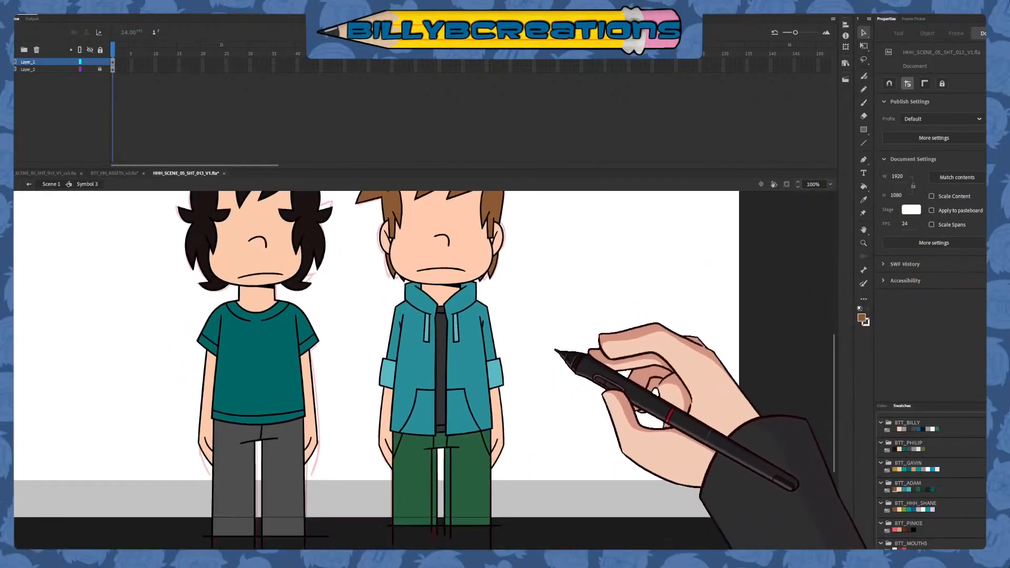
left_click(113, 62)
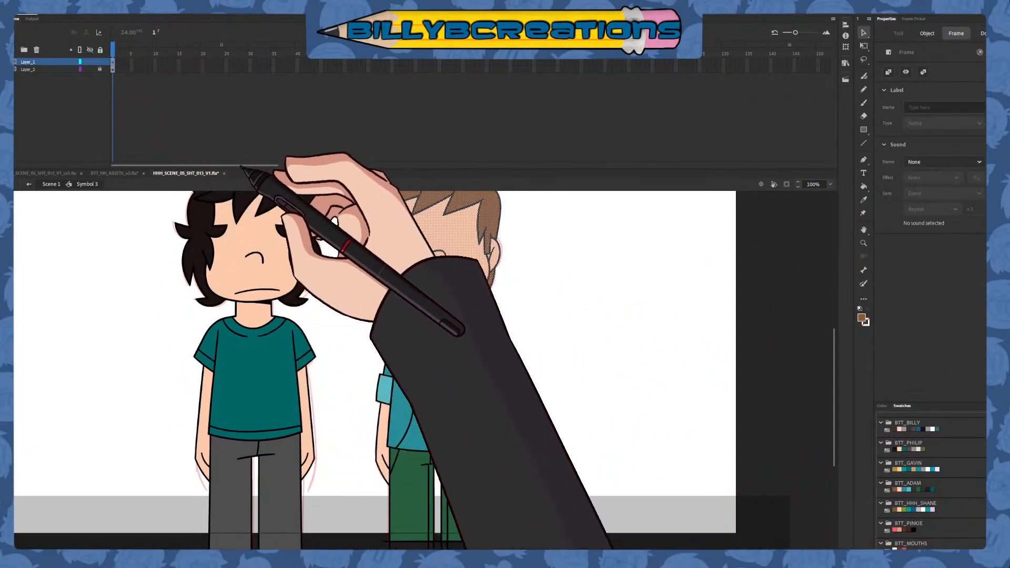
key("q")
left_click(113, 69)
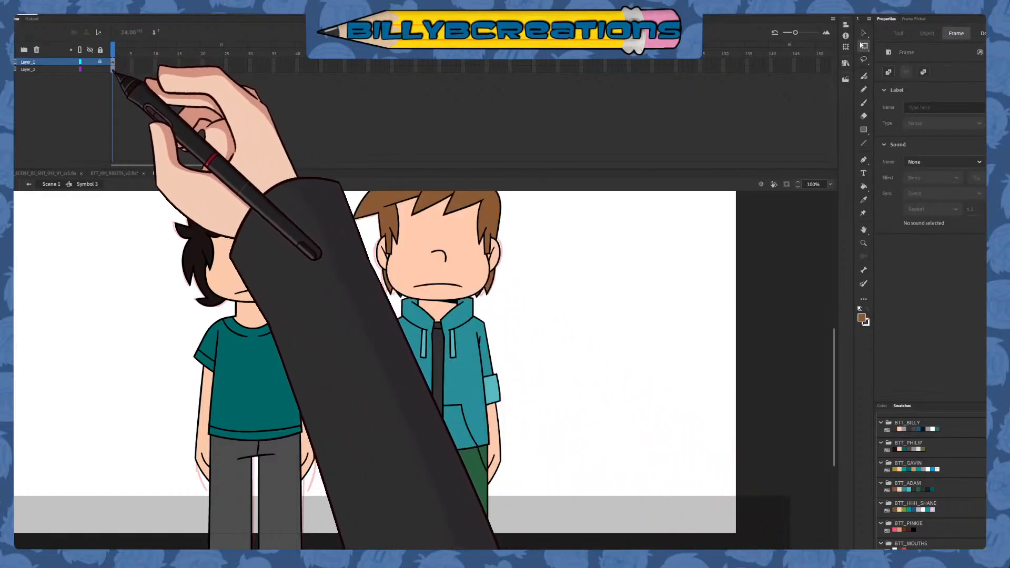
key("w")
left_click_drag(438, 420, 438, 277)
left_click_drag(452, 541, 445, 505)
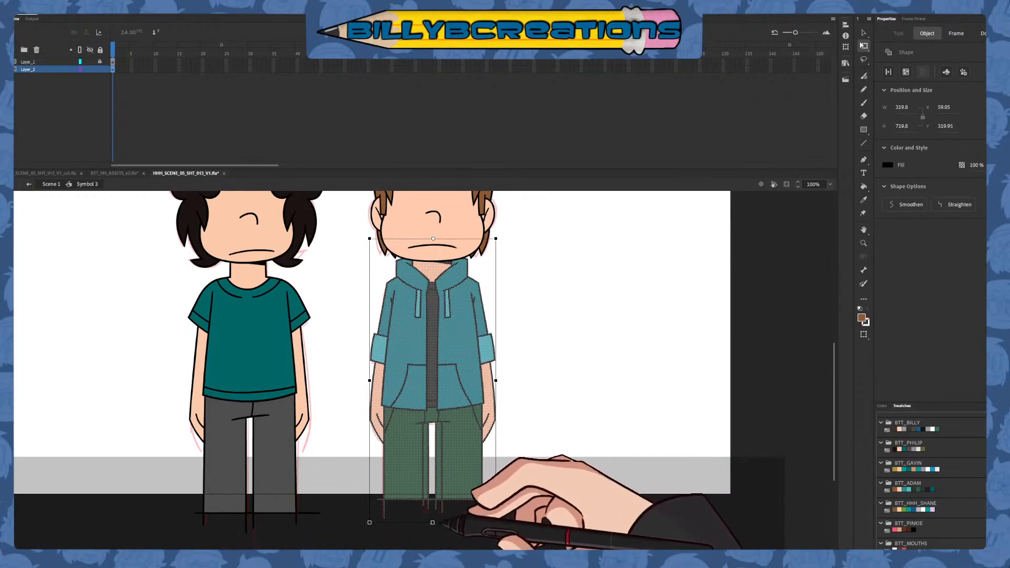
left_click(535, 433)
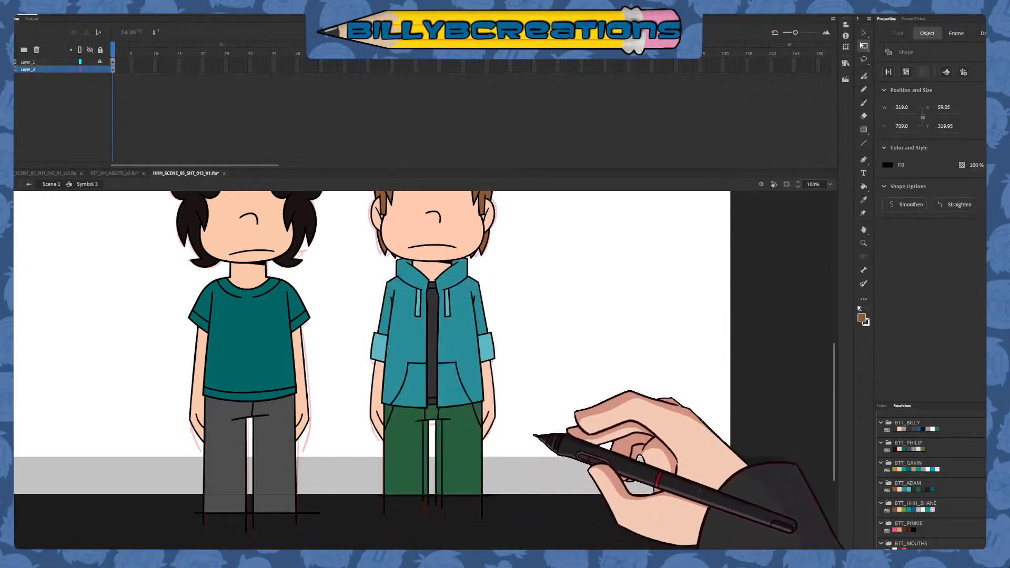
Lock the body layer, return to Scene 1 and add a new layer above Layer_10
left_click_drag(535, 433, 519, 491)
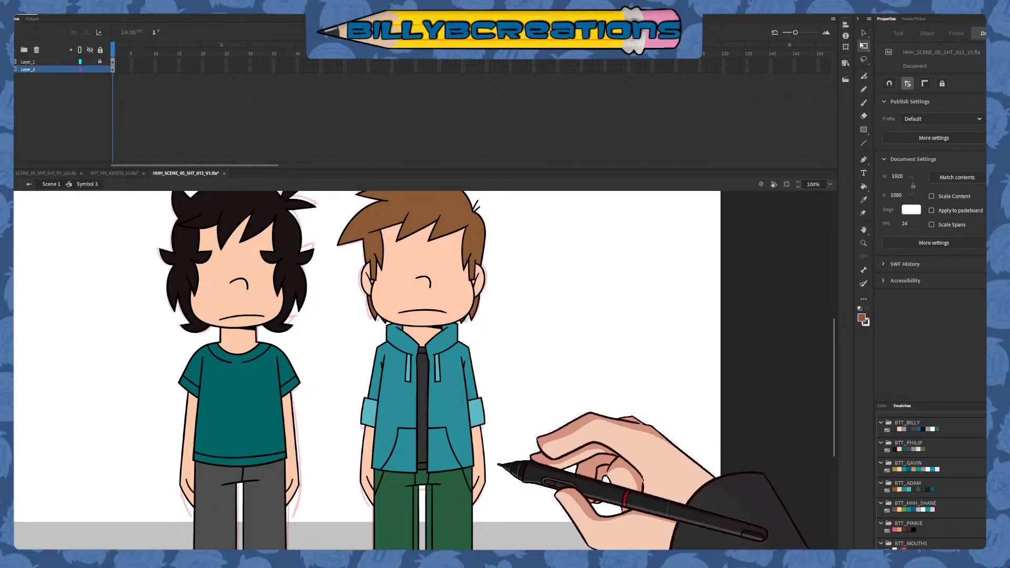
left_click_drag(495, 444, 579, 349)
mouse_move(538, 412)
left_mouse_down()
mouse_move(584, 365)
mouse_move(570, 428)
mouse_move(548, 442)
mouse_move(552, 463)
left_mouse_up()
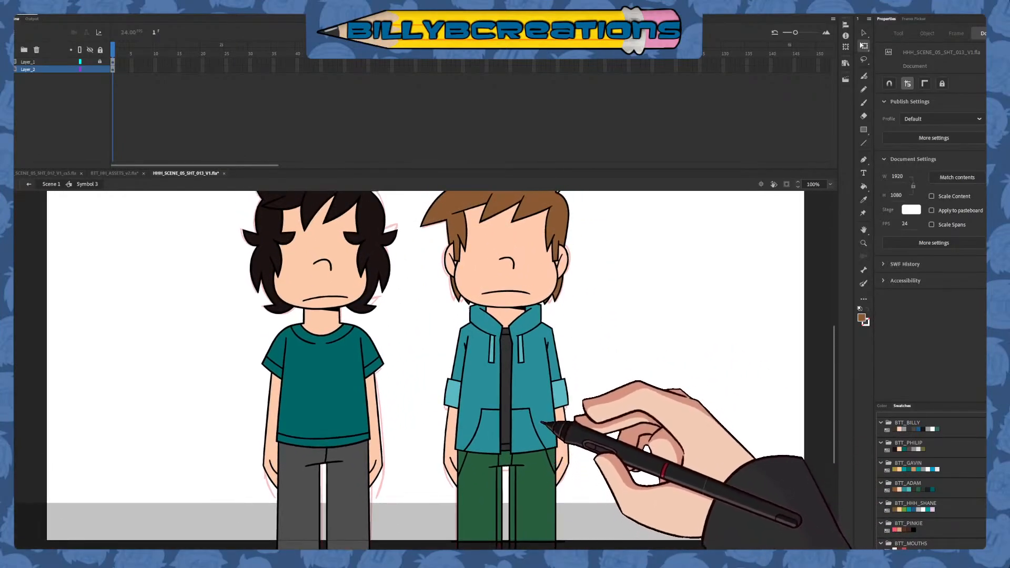
left_click_drag(536, 405, 514, 458)
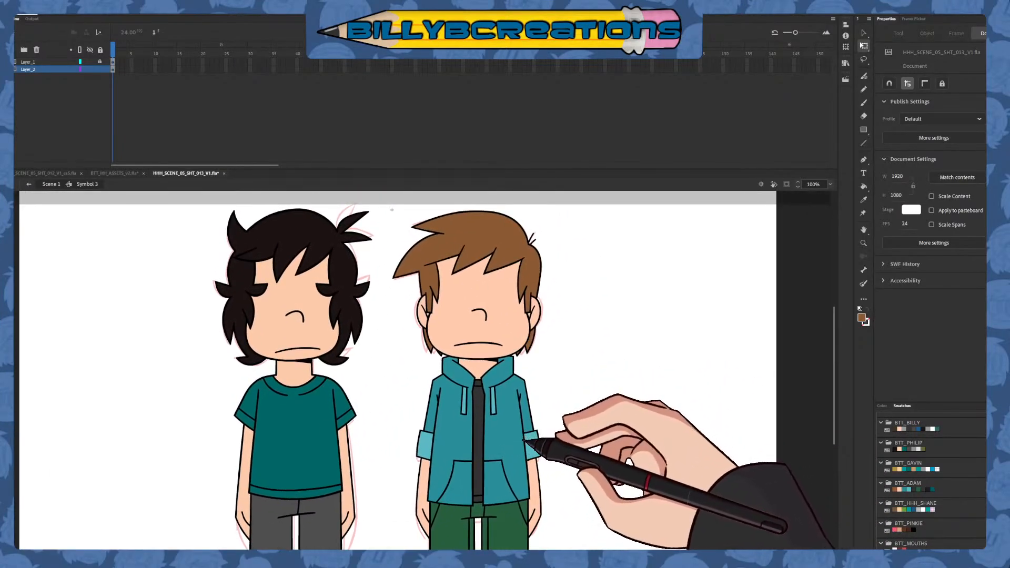
left_click(100, 69)
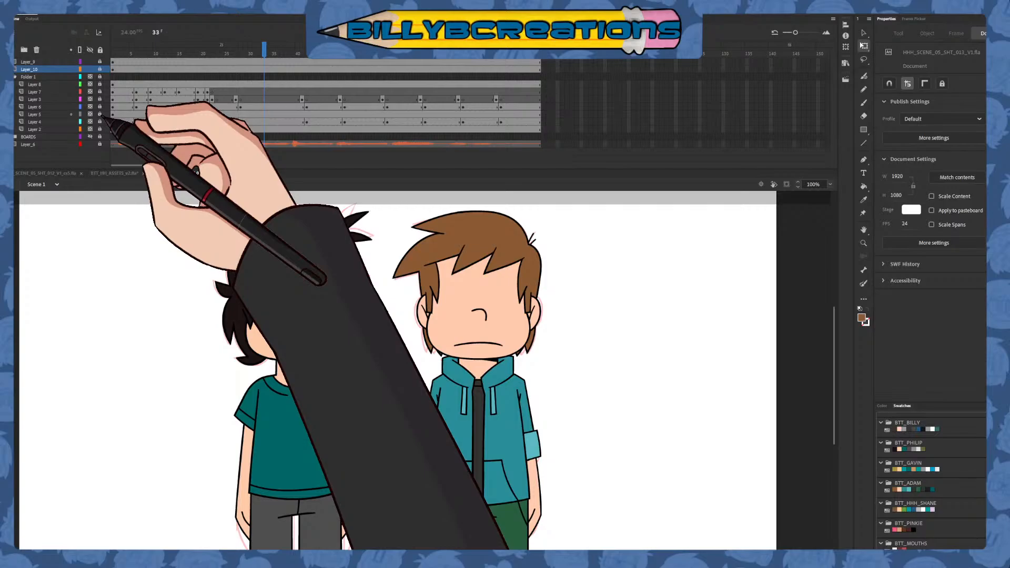
left_click(12, 50)
Draw a black freehand zigzag stroke in the empty area beside the hooded character with the Classic Brush
left_click(863, 103)
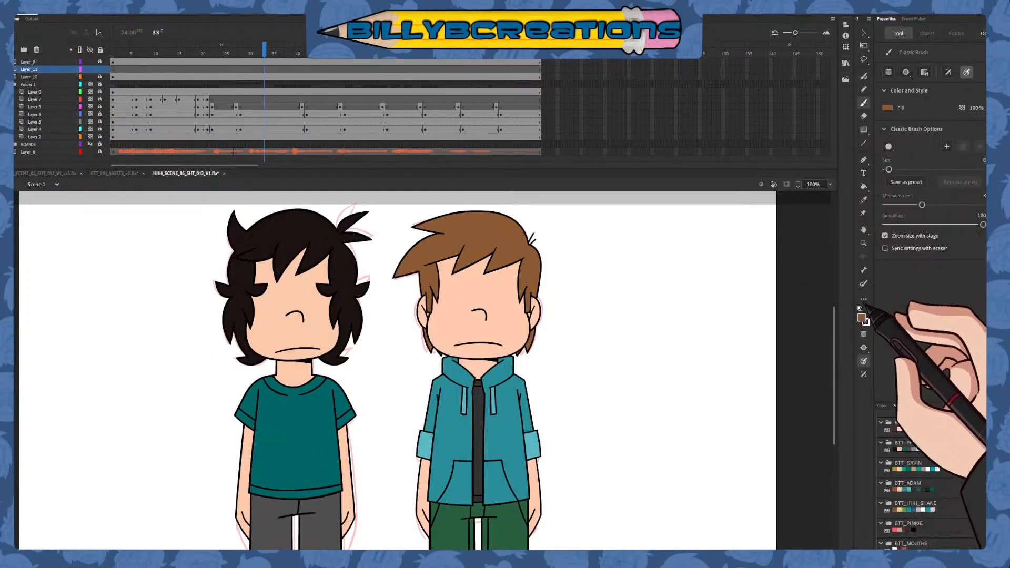
left_click(860, 318)
left_click(739, 349)
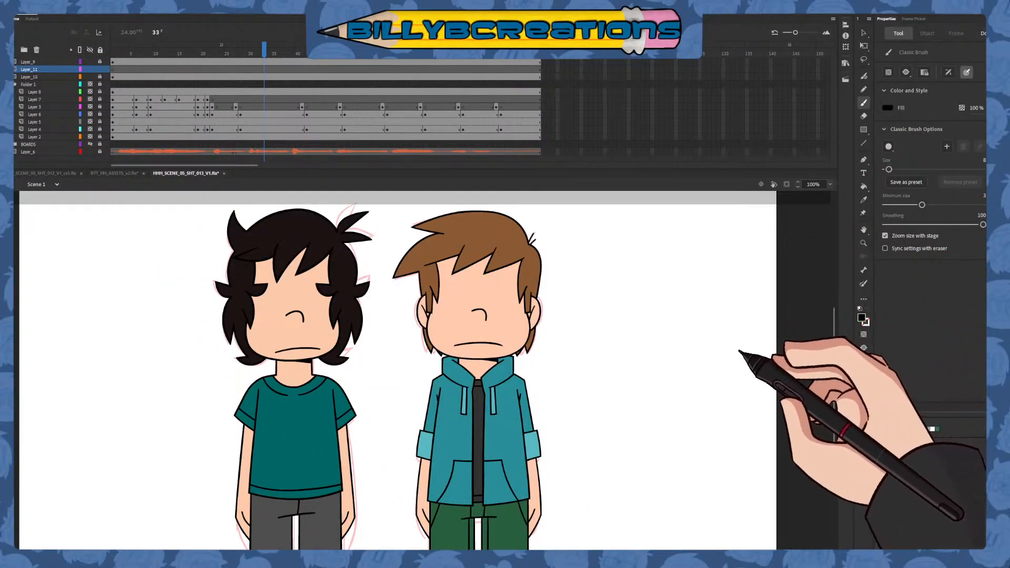
mouse_move(564, 295)
left_mouse_down()
mouse_move(557, 334)
mouse_move(578, 400)
left_mouse_up()
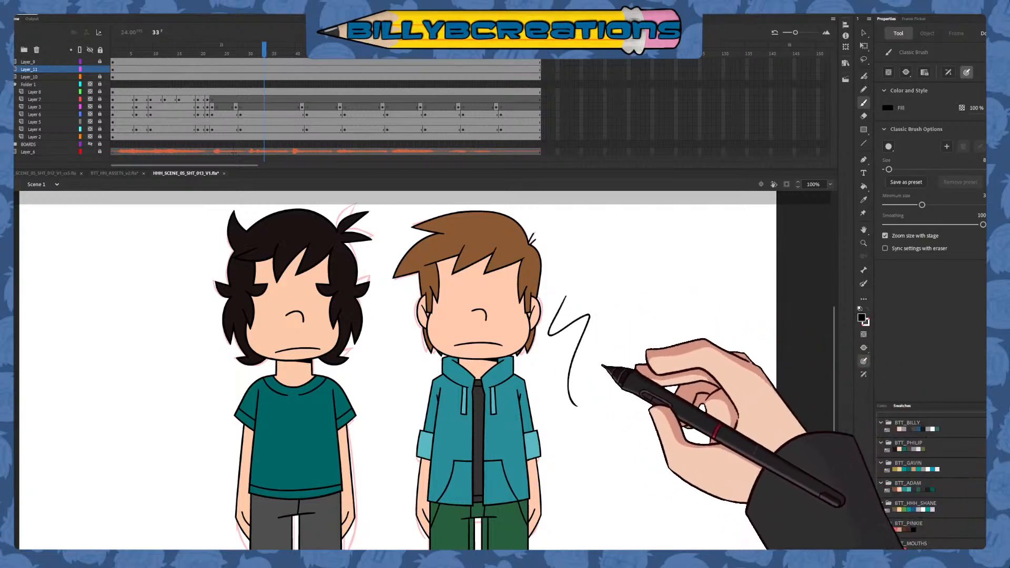
Undo the zigzag stroke, choose the Oval tool and display Layer_10 as outlines
key("ctrl+z")
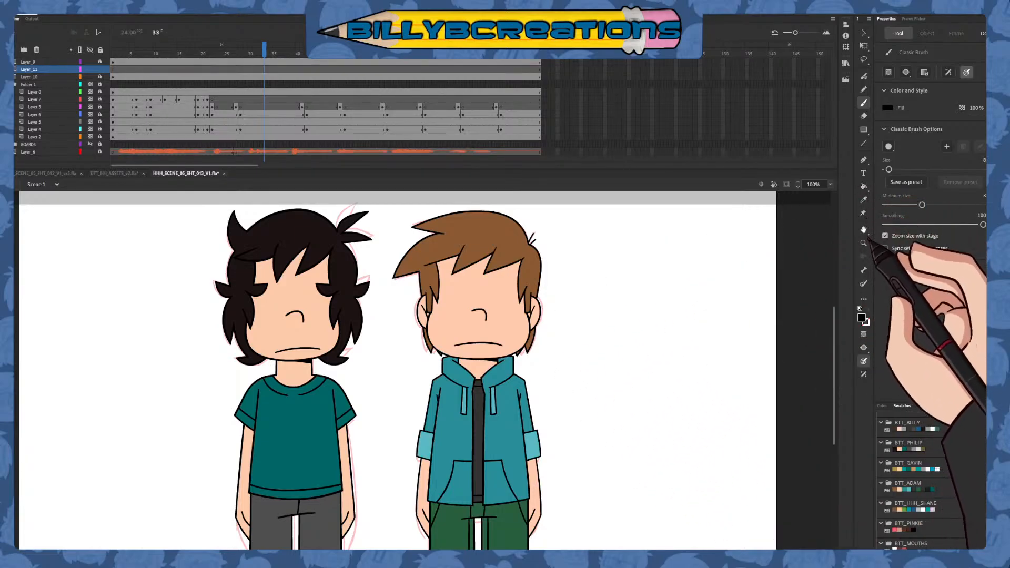
left_click(864, 129)
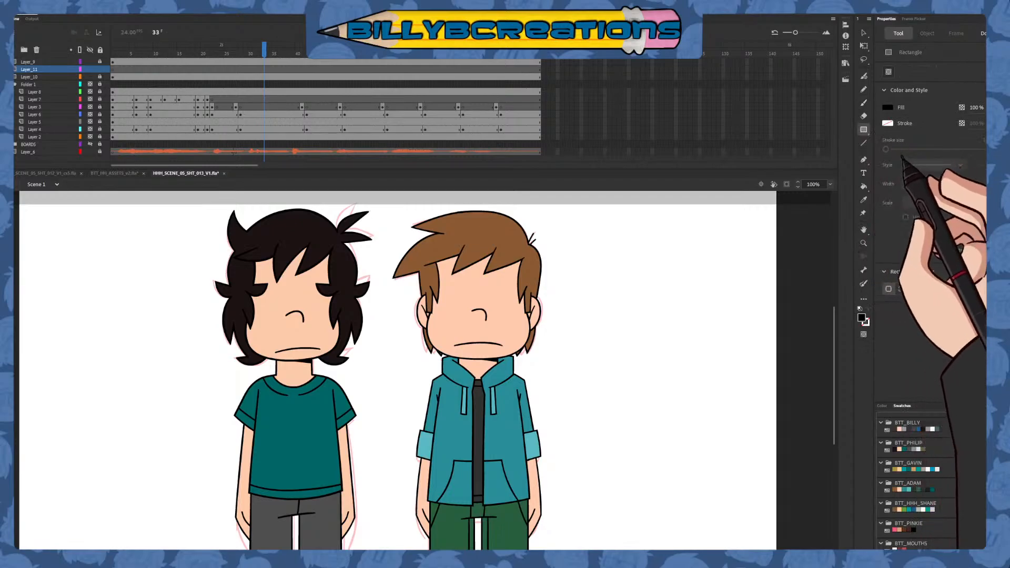
left_click(896, 154)
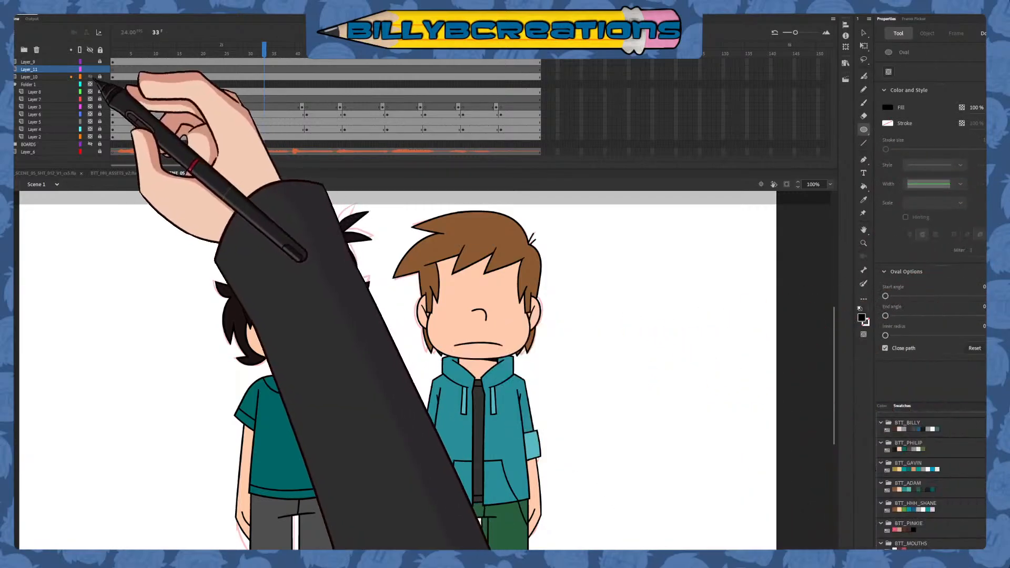
left_click(80, 77)
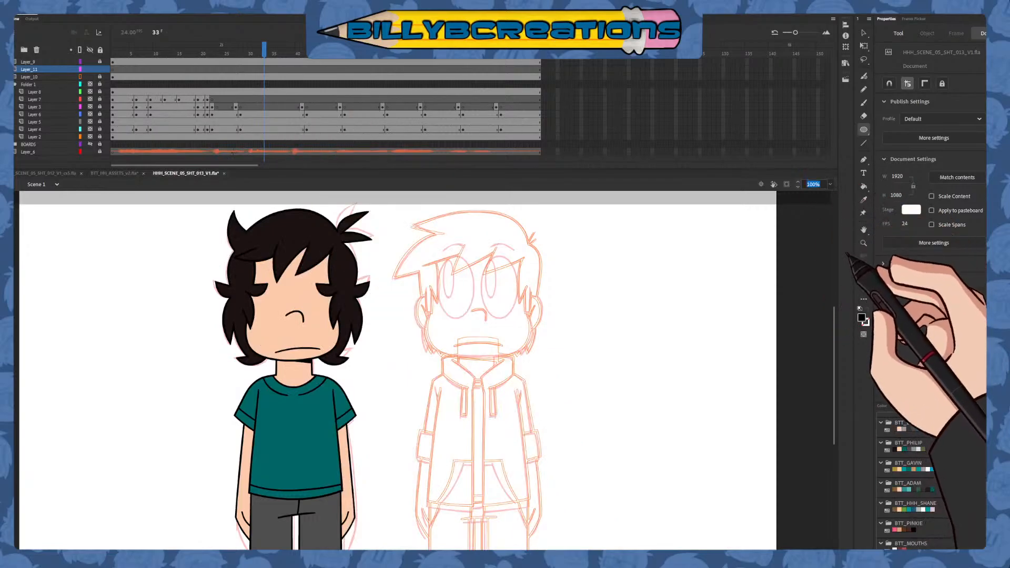
Draw an unfilled black oval outline, about 94.5 by 151.5, over the second character's right-hand sketched eye
key("ctrl+equal")
mouse_move(547, 371)
left_mouse_down()
mouse_move(548, 405)
mouse_move(468, 524)
left_mouse_up()
left_click_drag(474, 308, 540, 405)
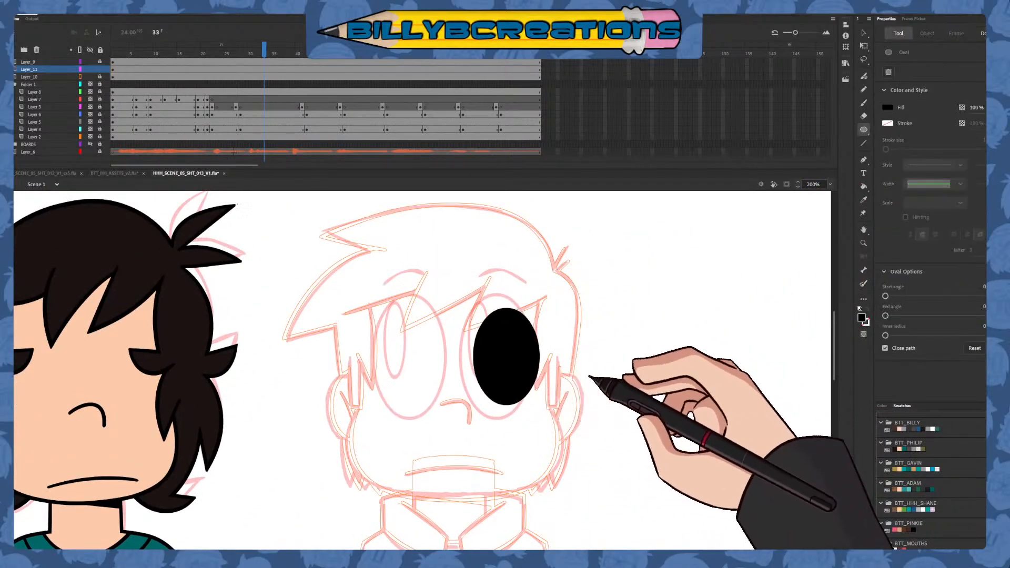
key("ctrl+z")
left_click(866, 310)
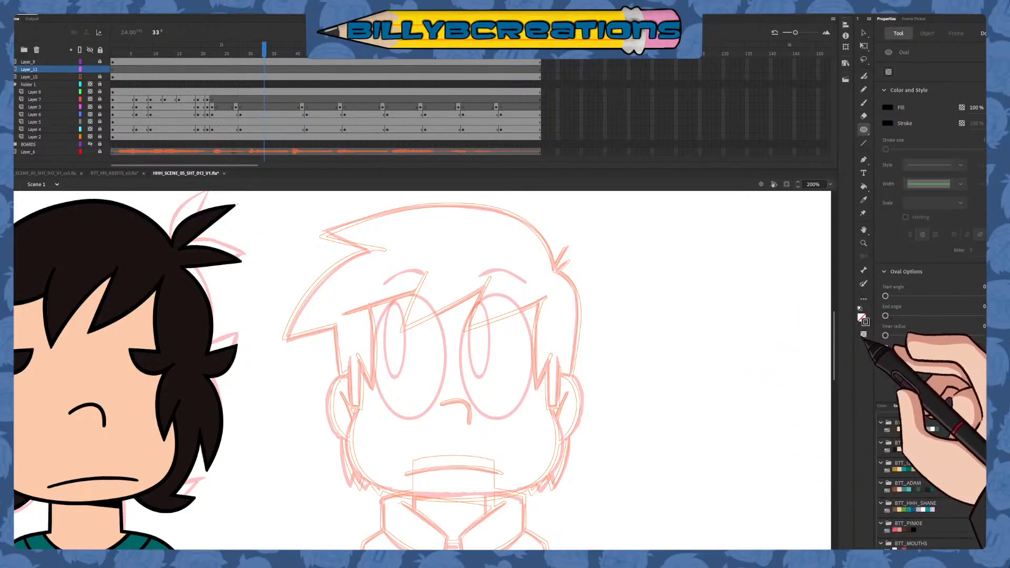
left_click(863, 142)
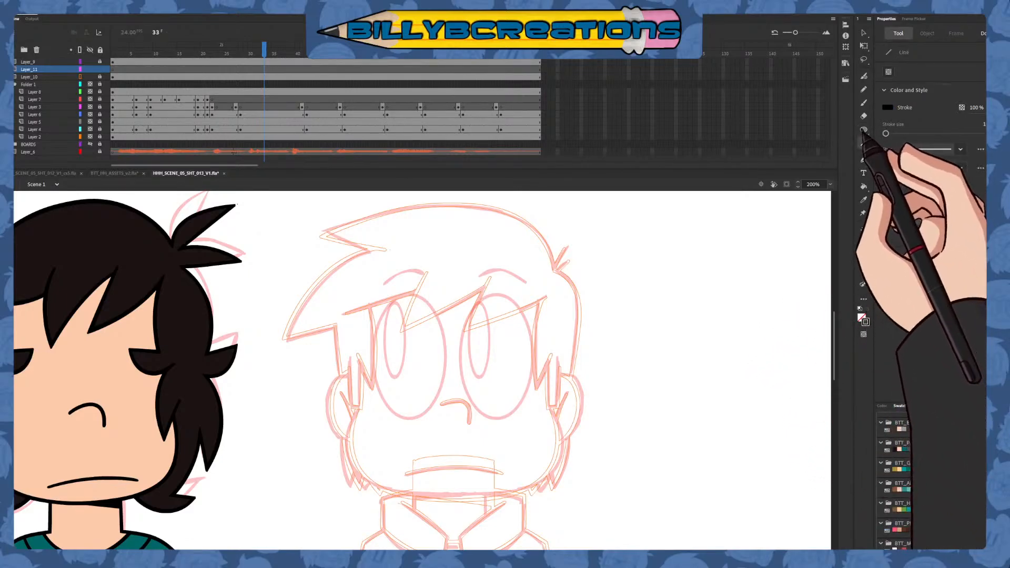
left_click(863, 130)
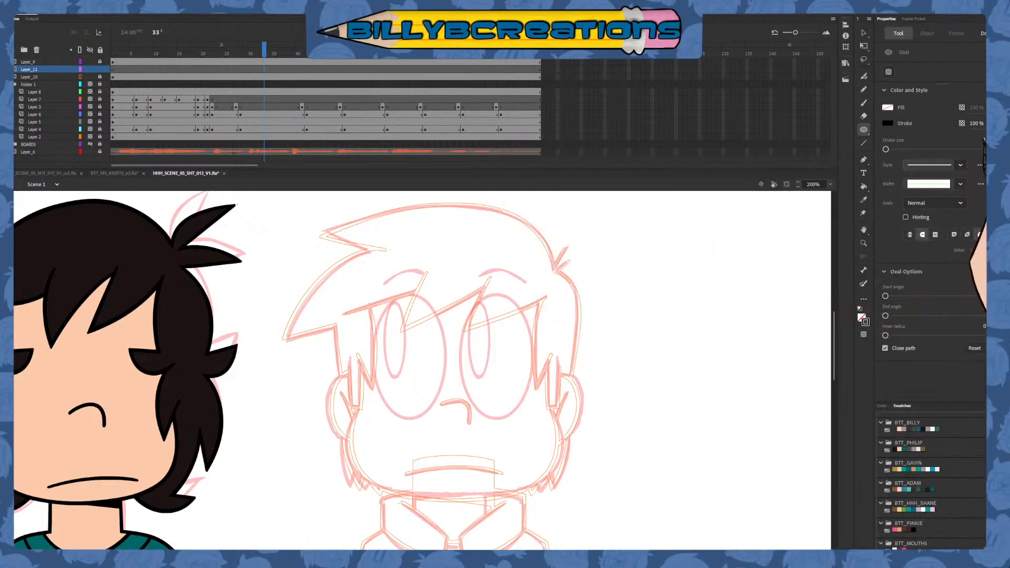
left_click_drag(458, 297, 532, 416)
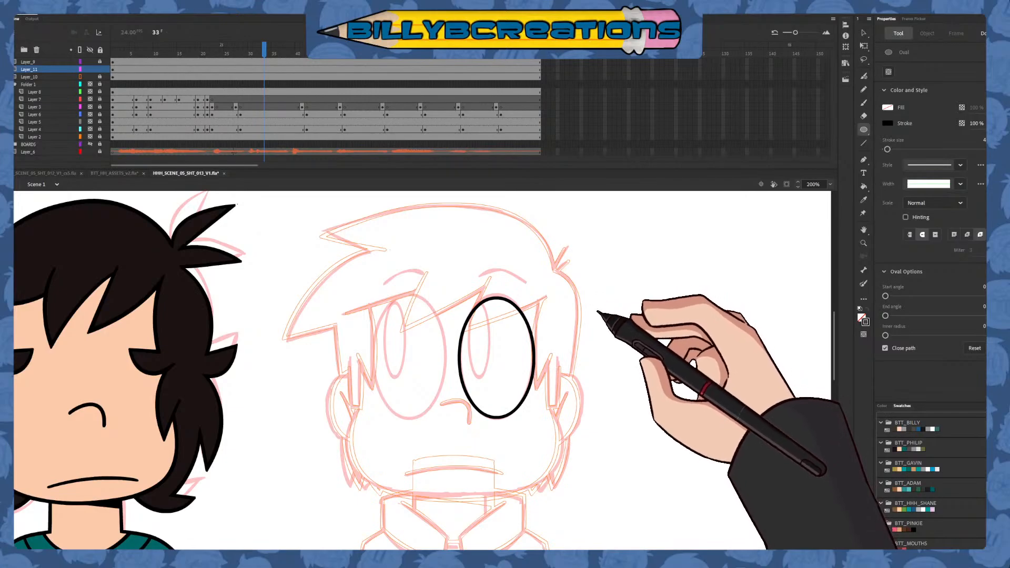
Enlarge the eye oval to about 97.1 by 155.7 with Free Transform and place a copy over the left-hand sketched eye
left_click(864, 46)
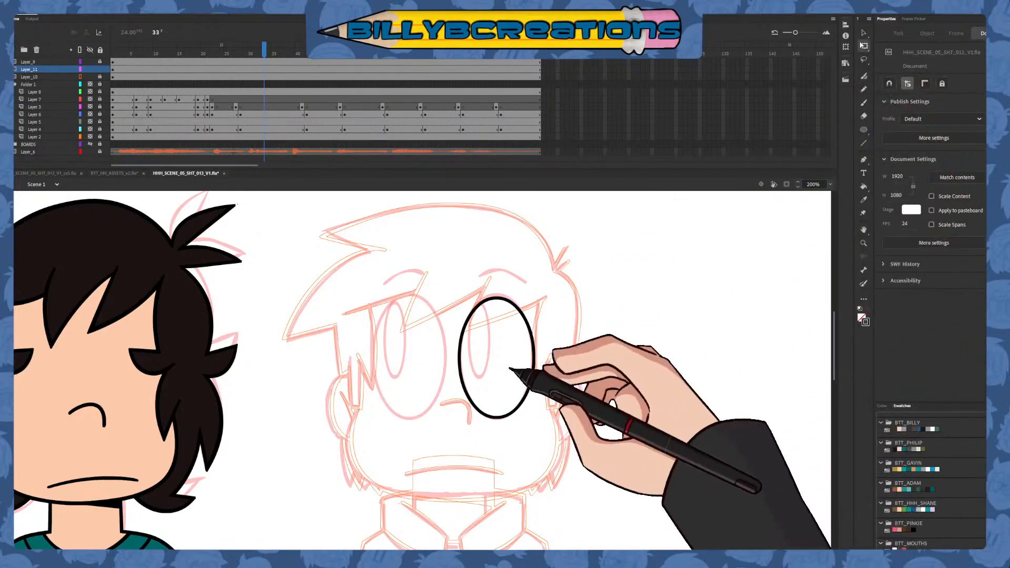
left_click(504, 406)
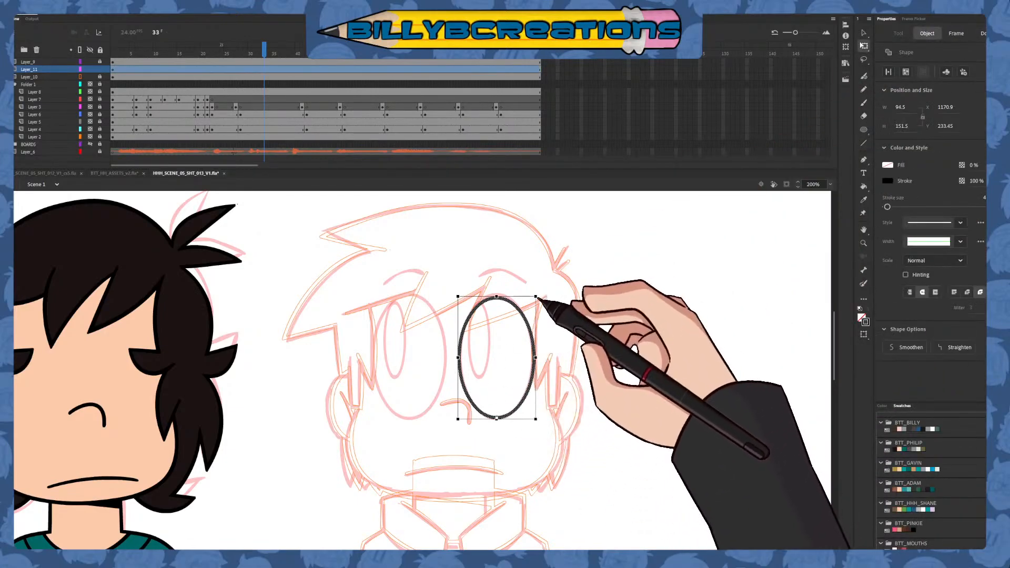
left_click(549, 337)
left_click(864, 32)
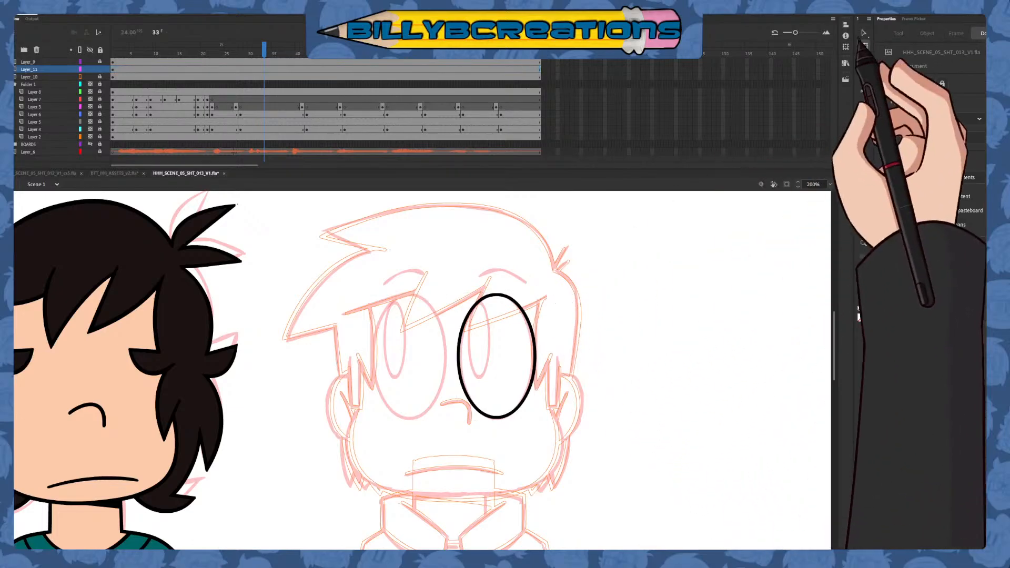
mouse_move(570, 281)
left_mouse_down()
mouse_move(465, 389)
mouse_move(423, 458)
left_mouse_up()
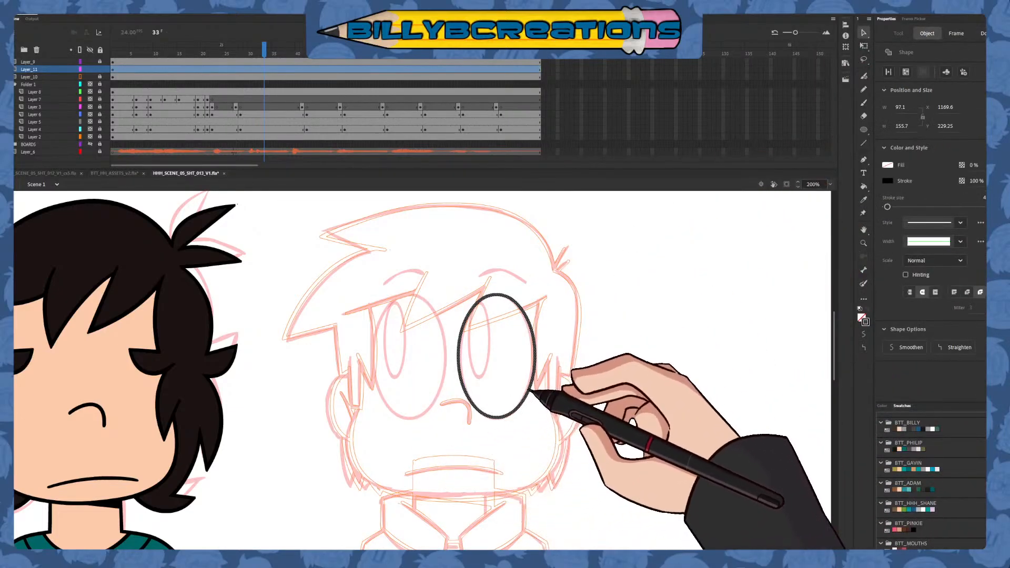
left_click_drag(463, 392, 439, 399)
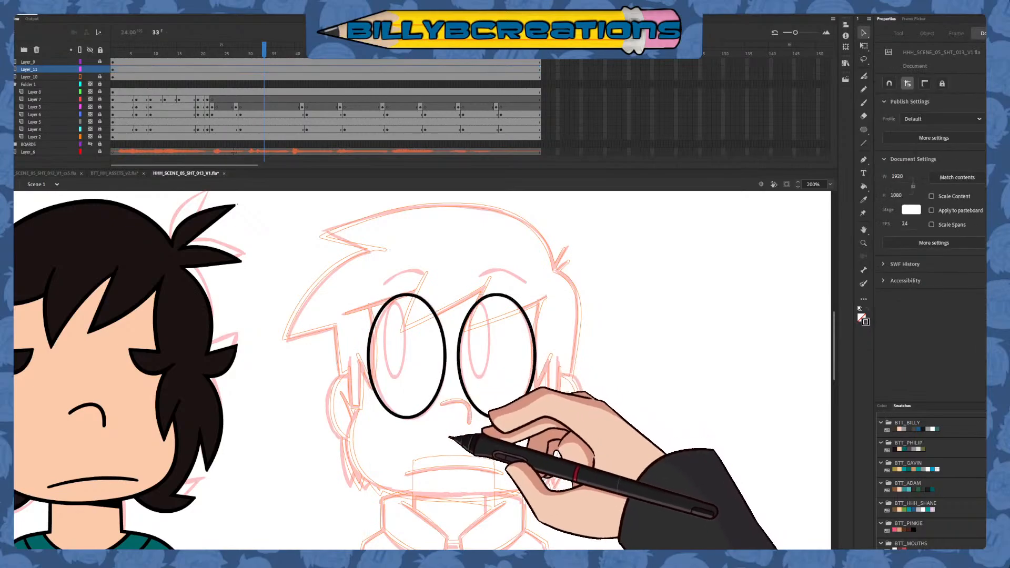
Widen both eye ovals slightly to about 100 with Free Transform and show Layer_10 in full colour
left_click_drag(579, 254, 368, 451)
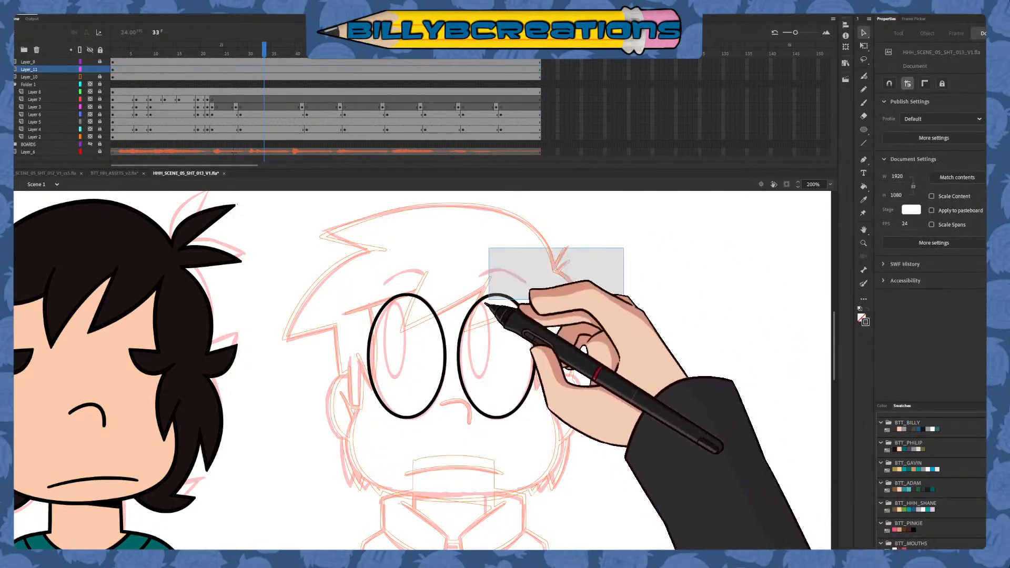
left_click_drag(488, 300, 458, 415)
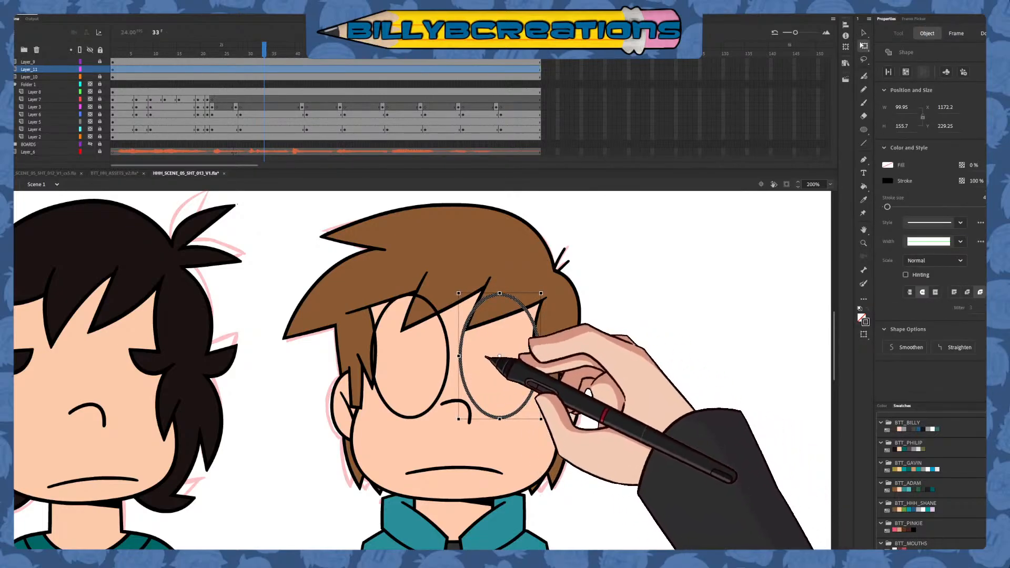
left_click(450, 370)
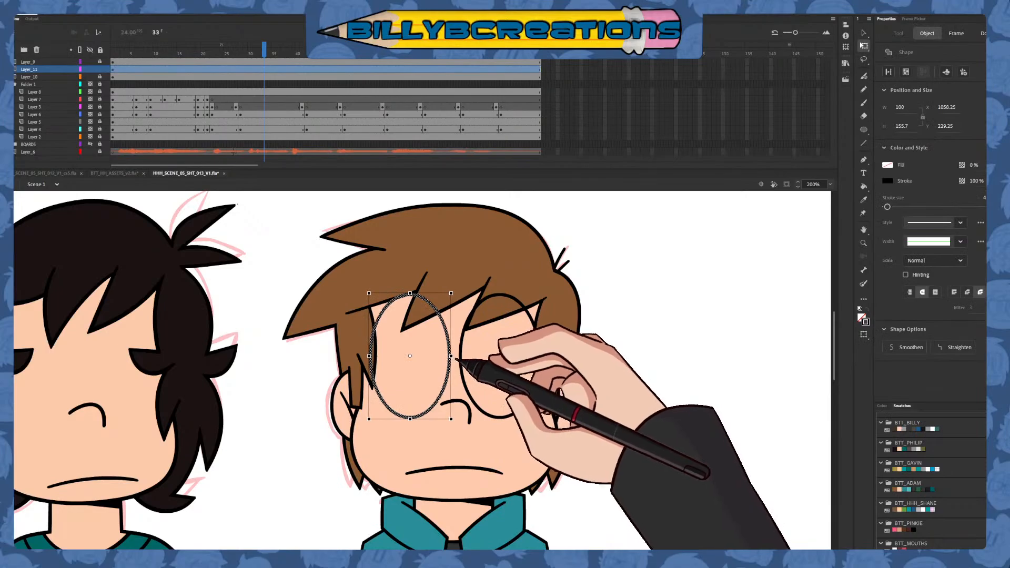
left_click(502, 367)
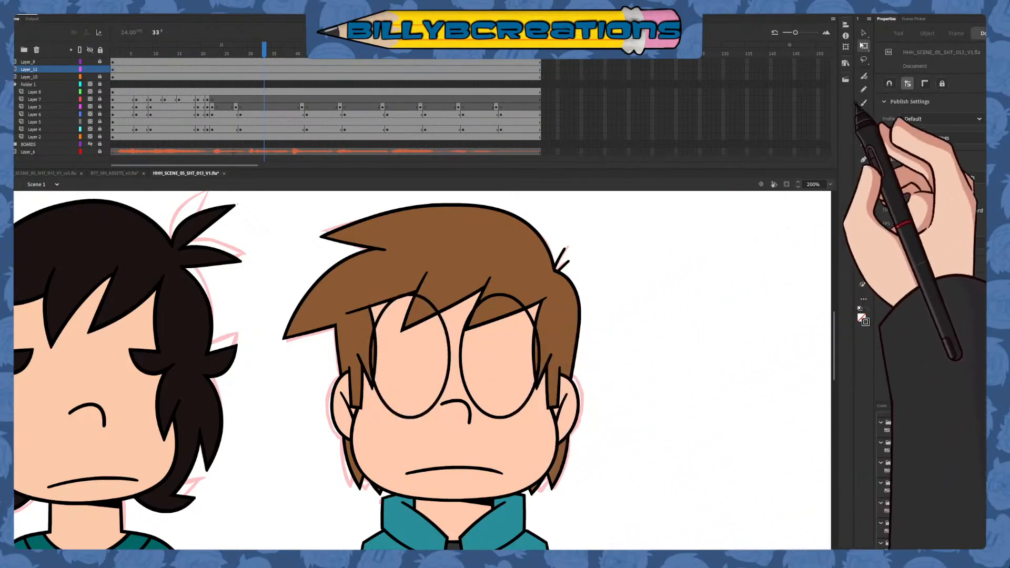
Draw a short curved black eyebrow above the left-hand eye with the Classic Brush
left_click(863, 103)
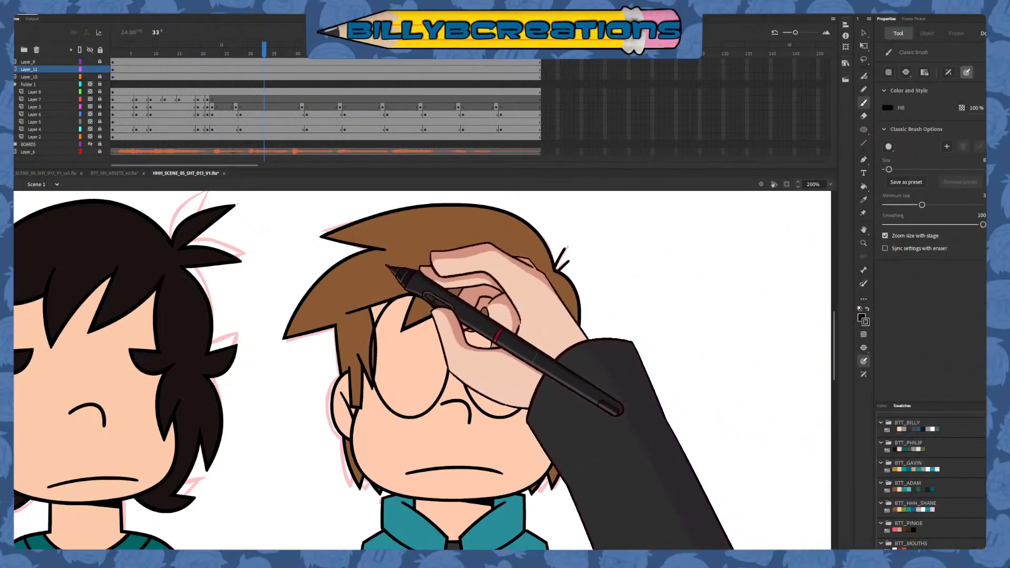
left_click_drag(378, 267, 439, 250)
key("ctrl+z")
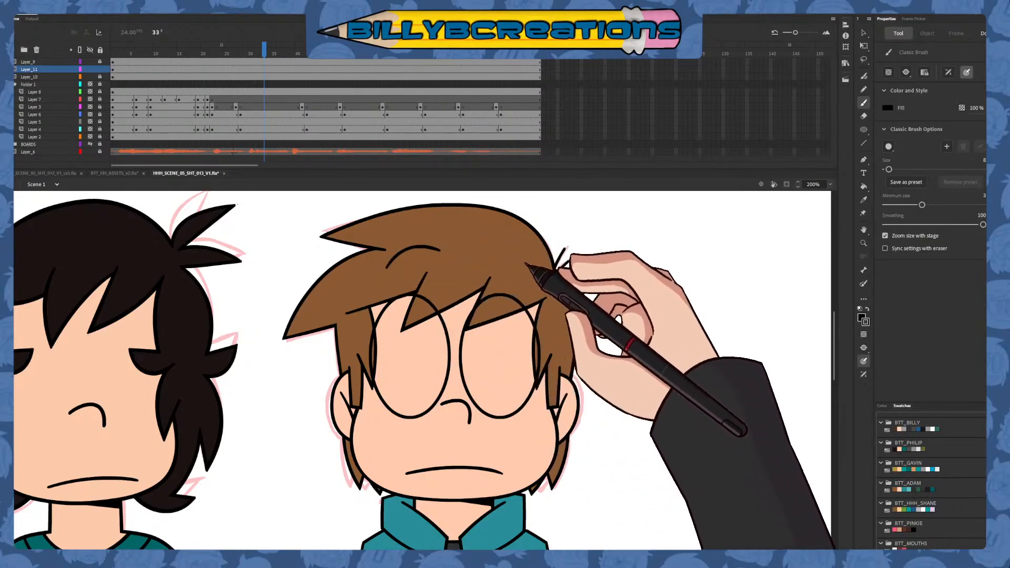
key("ctrl+z")
left_click_drag(379, 272, 427, 251)
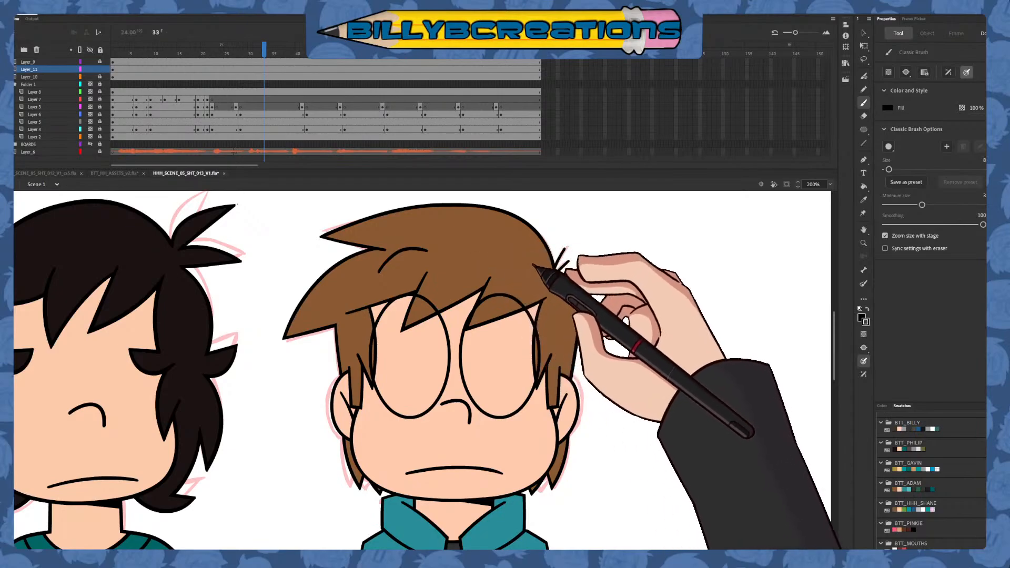
Place a mirrored copy of the eyebrow above the right-hand eye and nudge it slightly towards the face's centre
key("v")
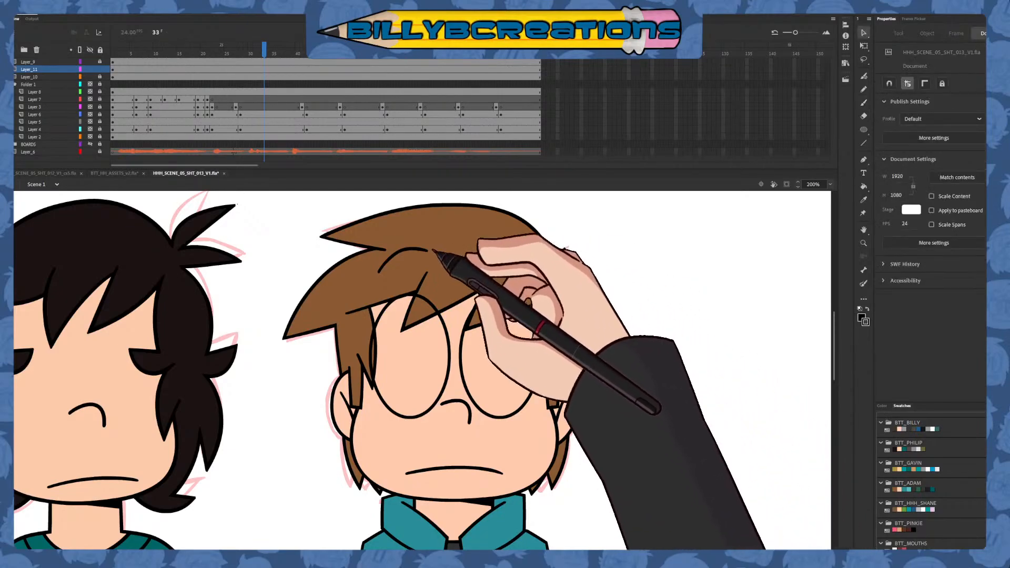
left_click(425, 251)
key("Delete")
left_click(519, 254)
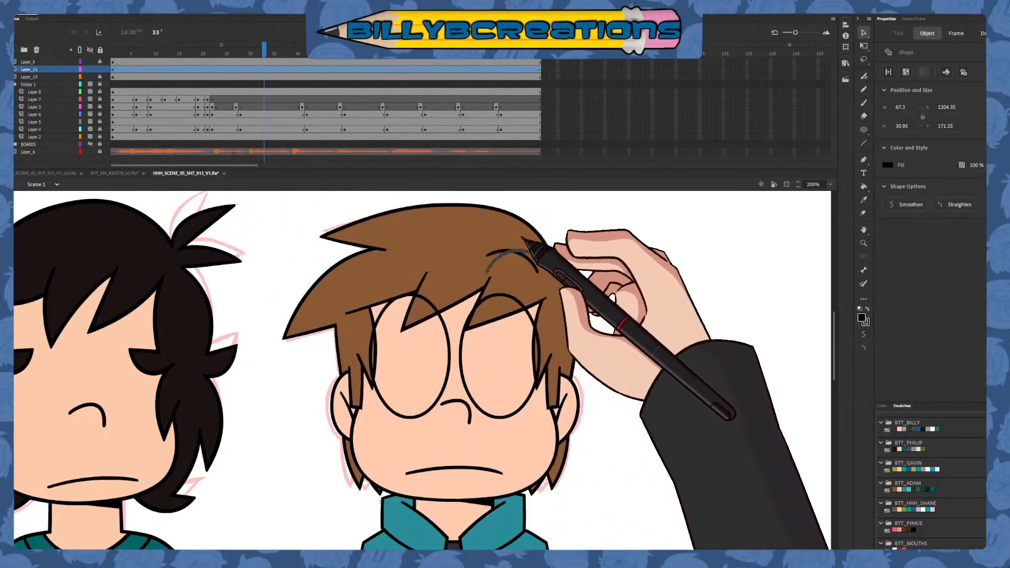
key("ctrl+z")
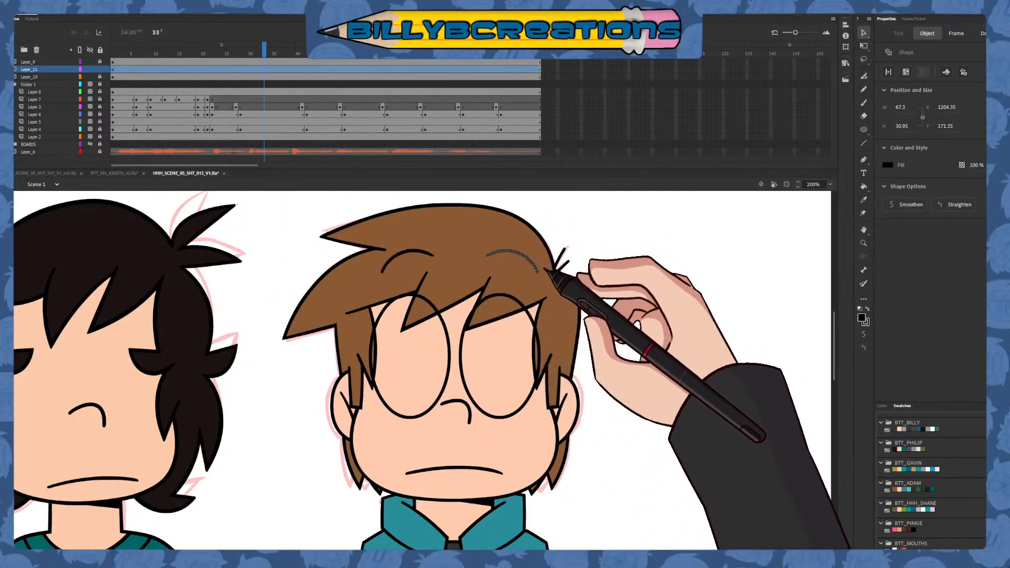
key("Left")
key("Left")
key("Left")
key("Left")
left_click(588, 279)
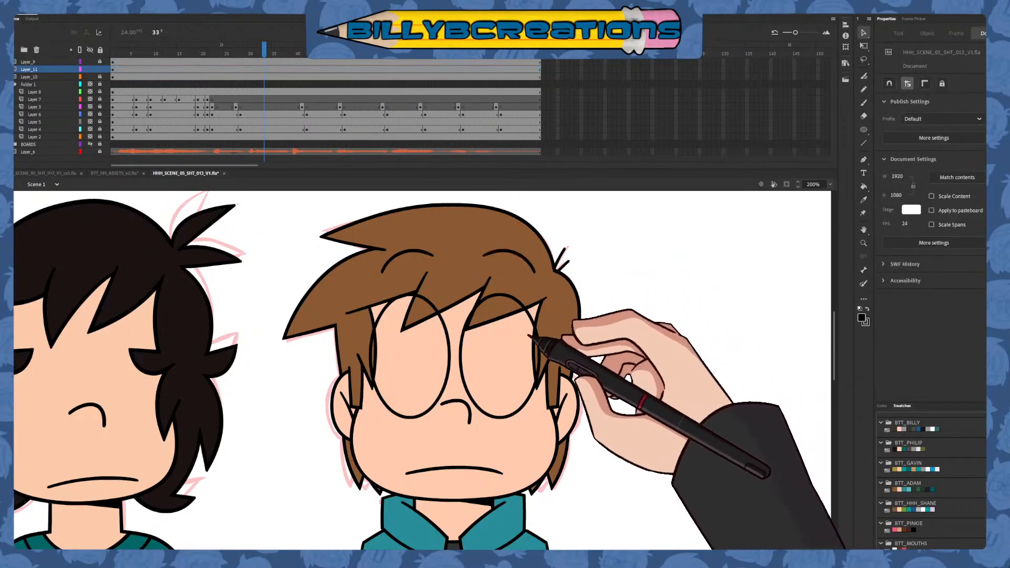
Fill both of the second character's eyes with white using the Paint Bucket
left_click(863, 186)
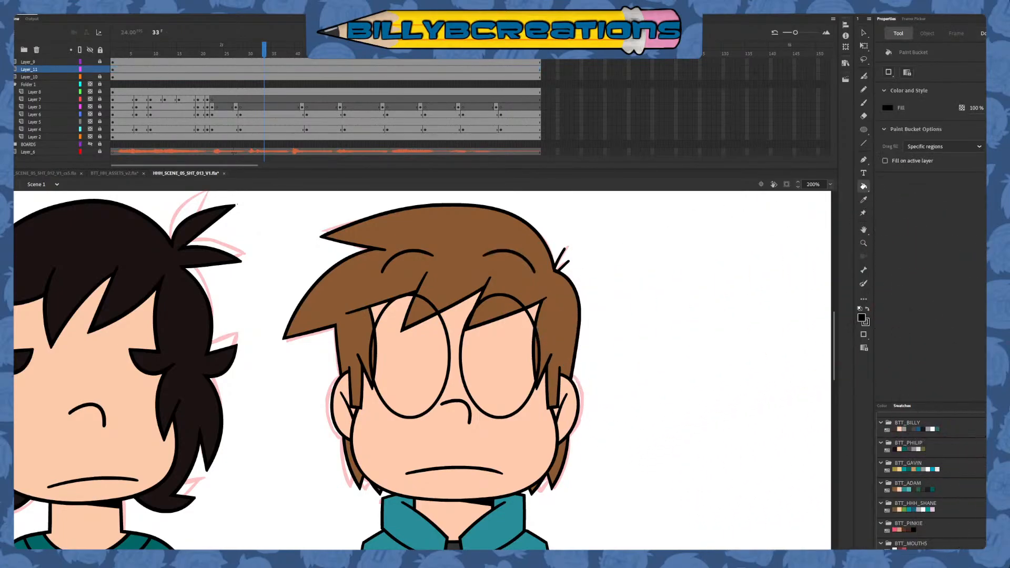
left_click(899, 446)
left_click(424, 391)
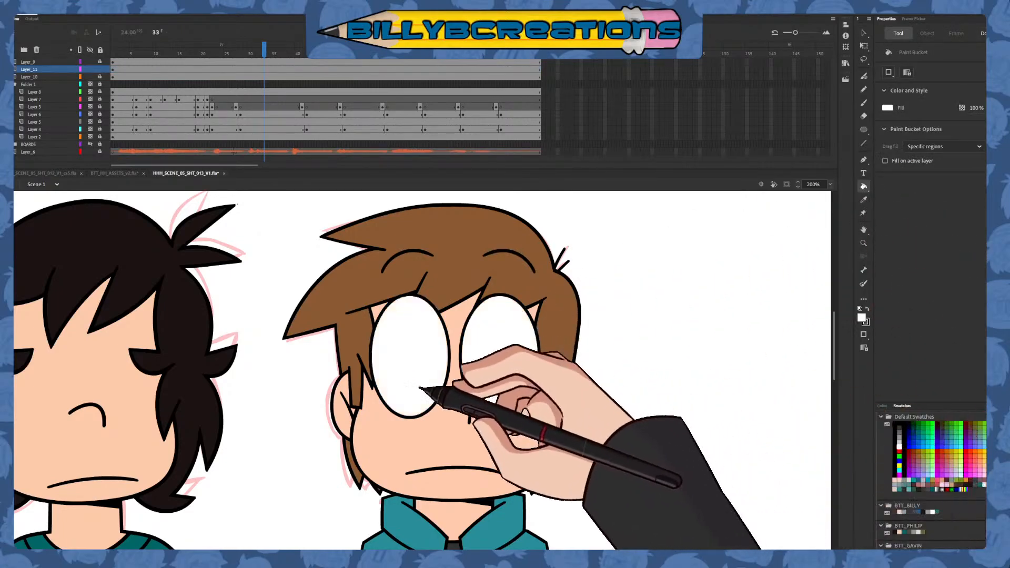
left_click(502, 363)
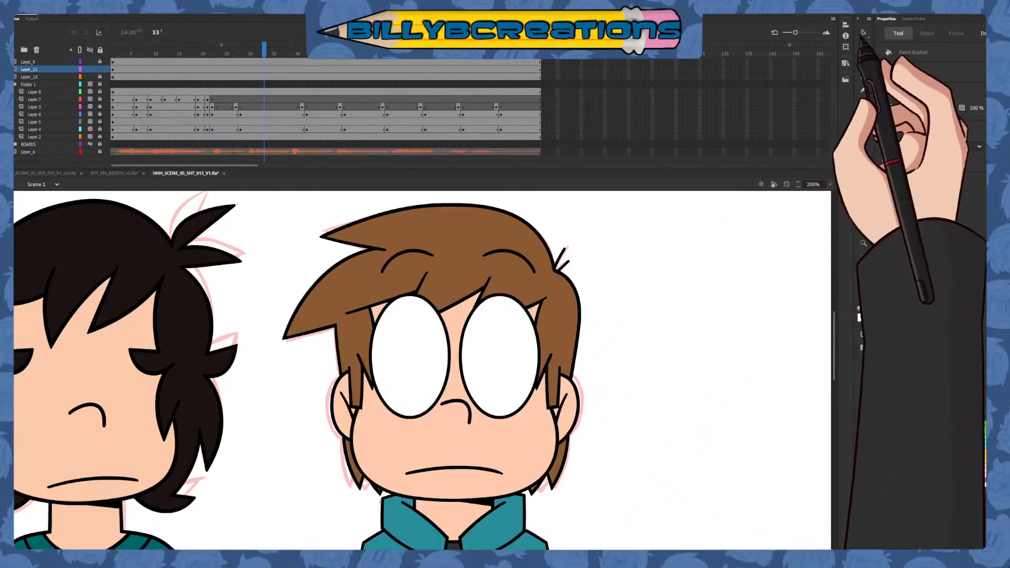
Go to frame 1, add a new layer above Layer_11, lock Layer_11 and display Layer_11 and Layer_10 as outlines
left_click(863, 32)
left_click(114, 54)
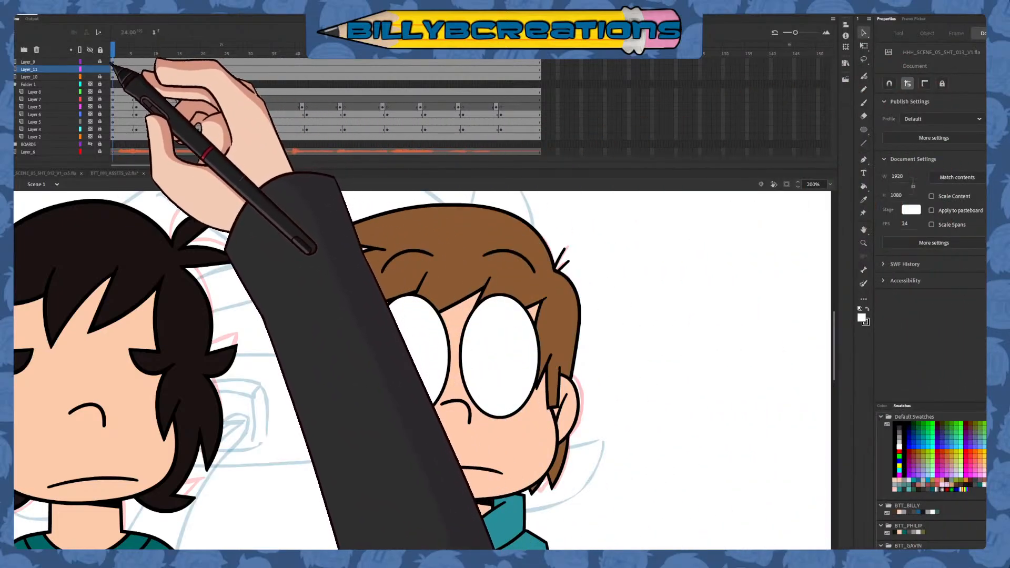
left_click(11, 49)
left_click(80, 77)
left_click(100, 77)
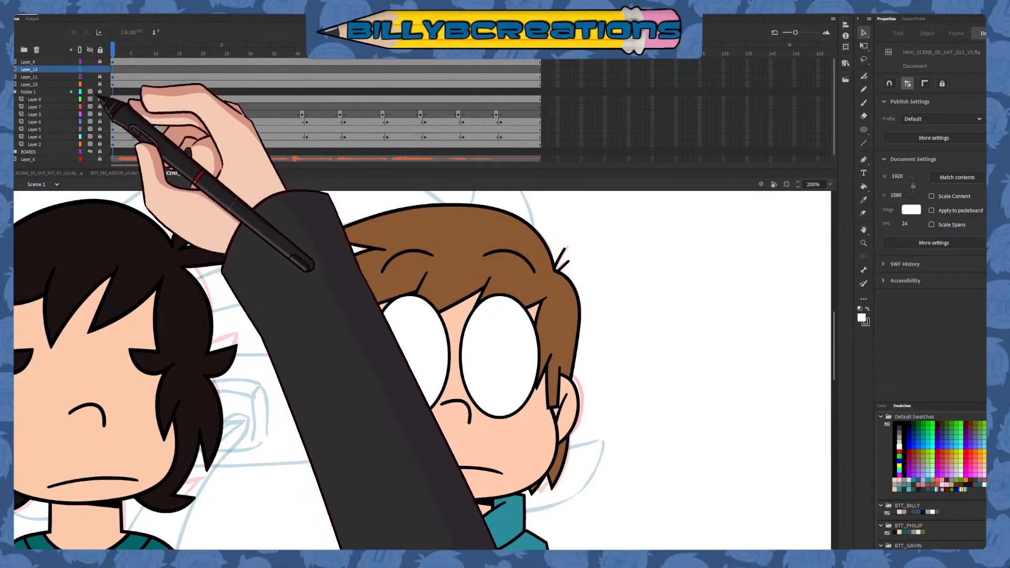
left_click(80, 84)
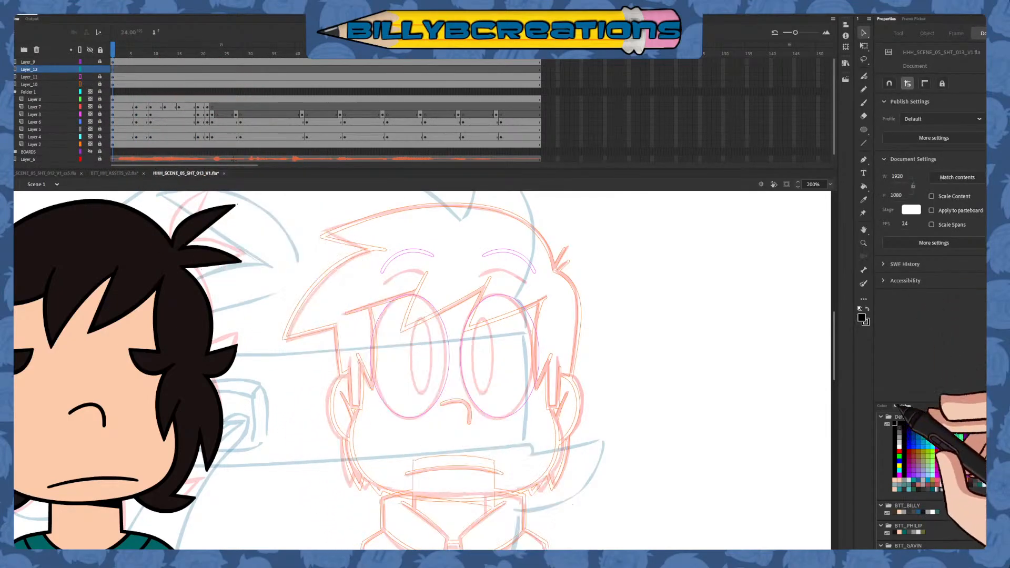
Draw an unfilled black pupil oval of about 22 by 90.5 in the right-hand eye and copy it into the left-hand eye
left_click(863, 129)
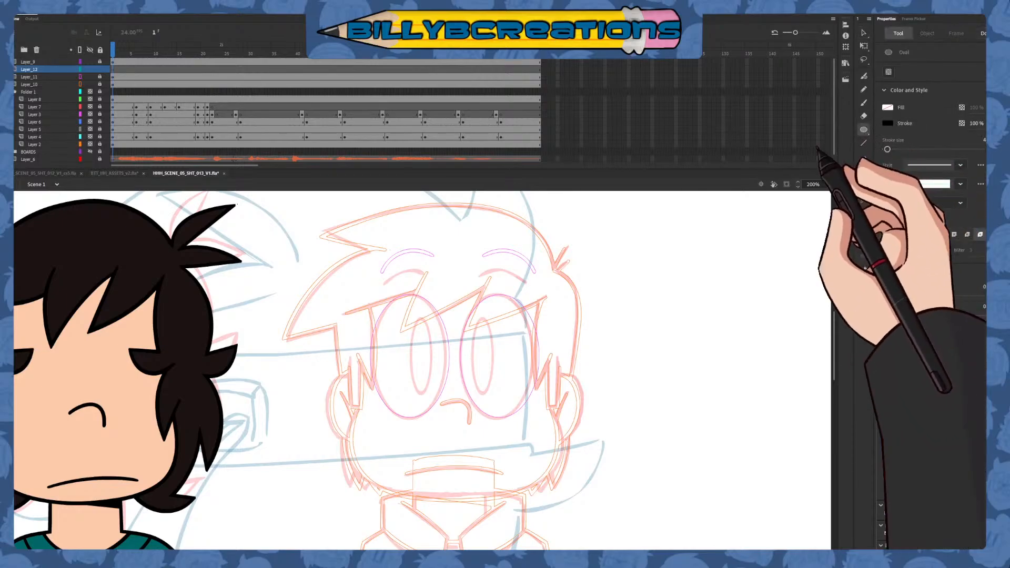
left_click_drag(474, 320, 493, 392)
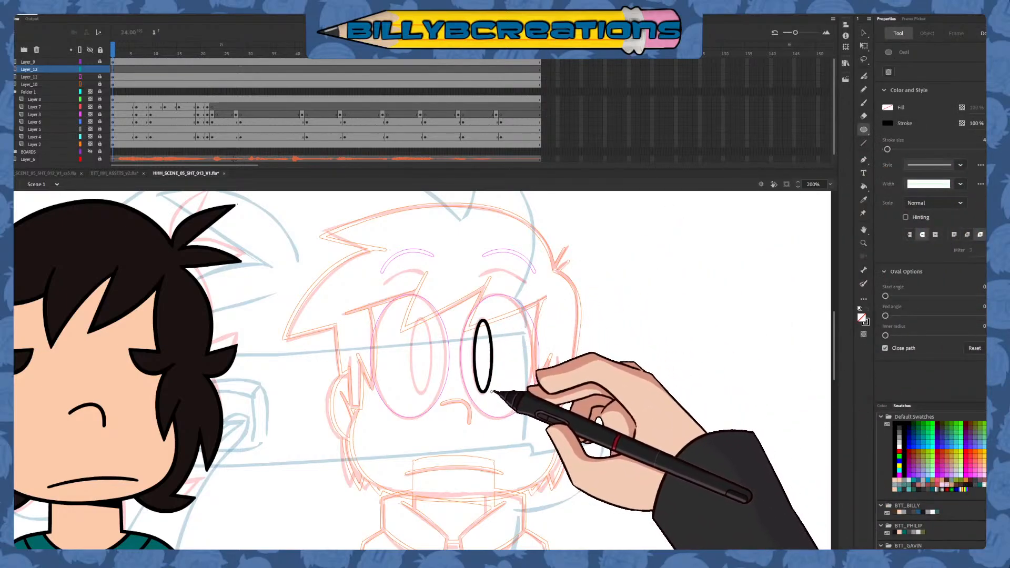
left_click(863, 33)
left_click(491, 343)
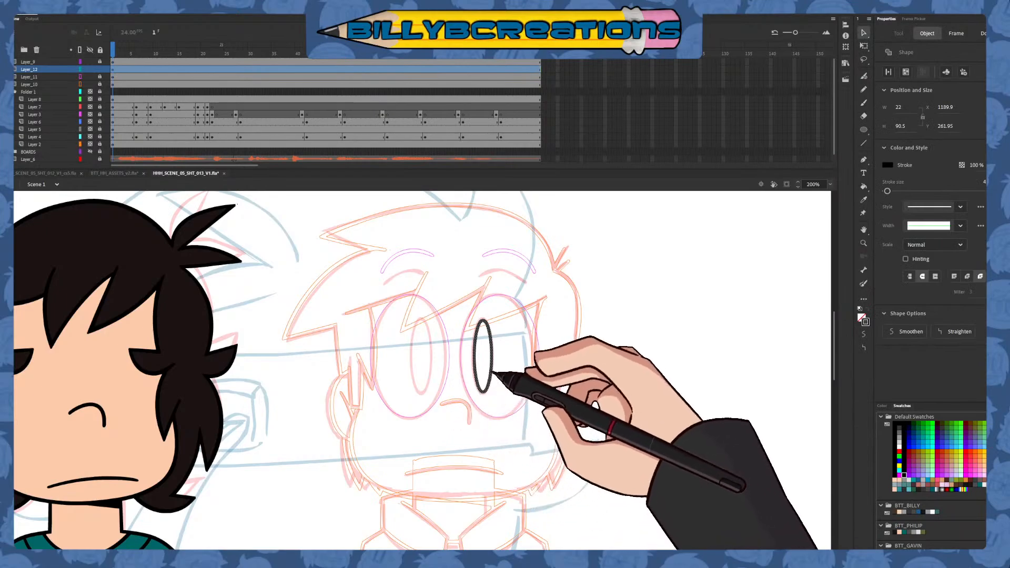
left_click_drag(489, 362, 431, 368)
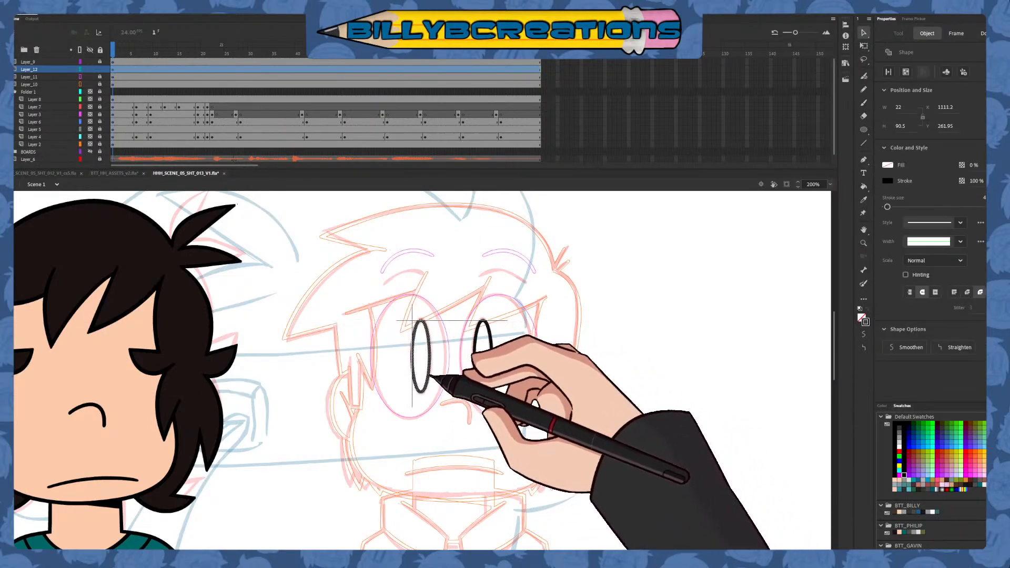
Fill both of the second character's pupils with dark teal using the Paint Bucket
left_click(564, 322)
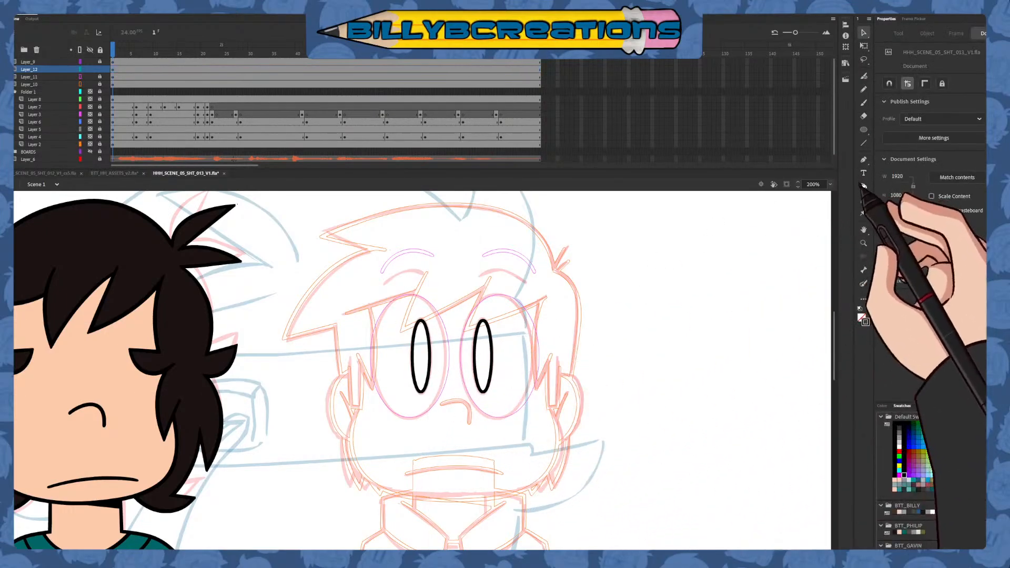
left_click(863, 186)
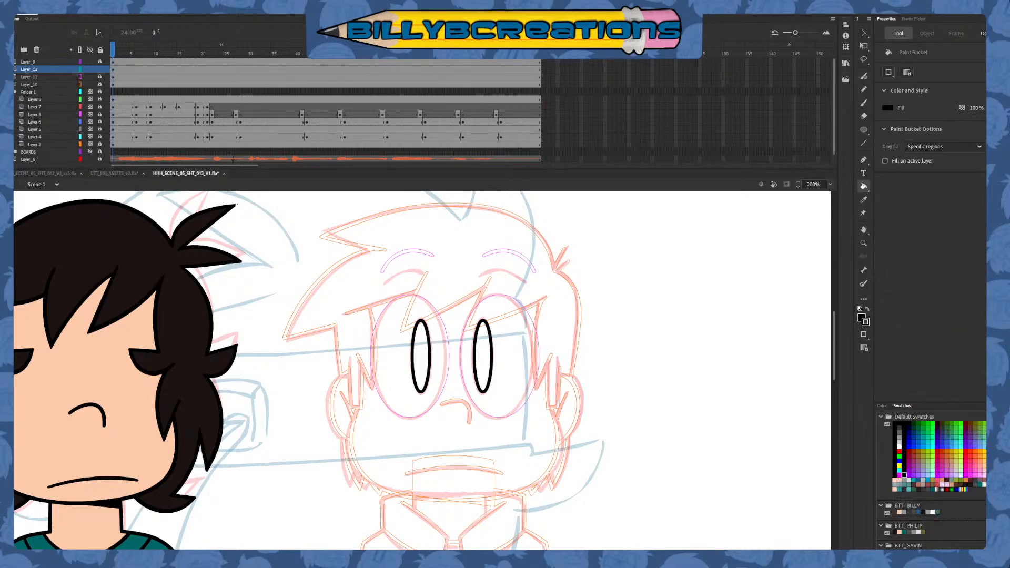
left_click(863, 33)
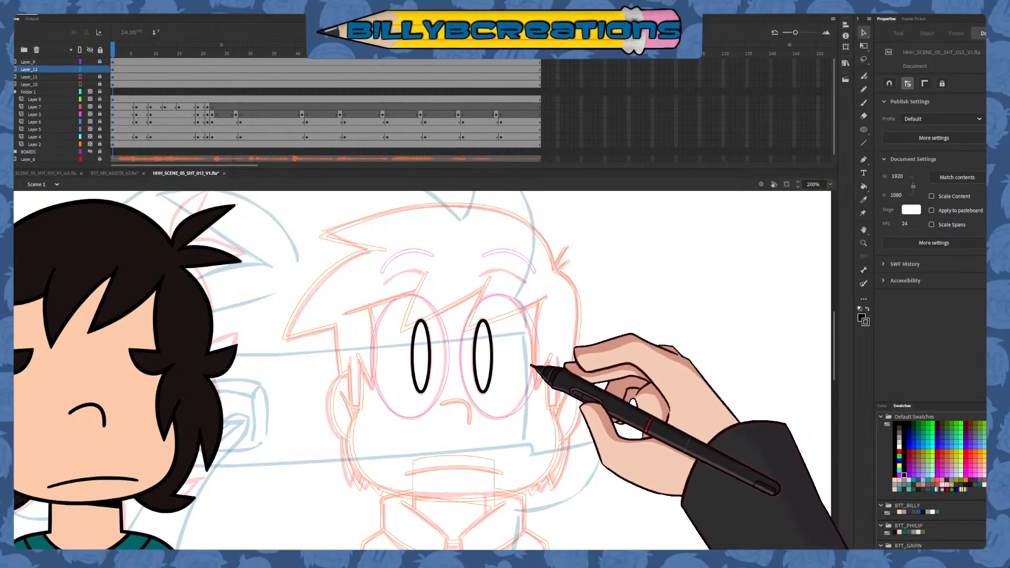
left_click(863, 186)
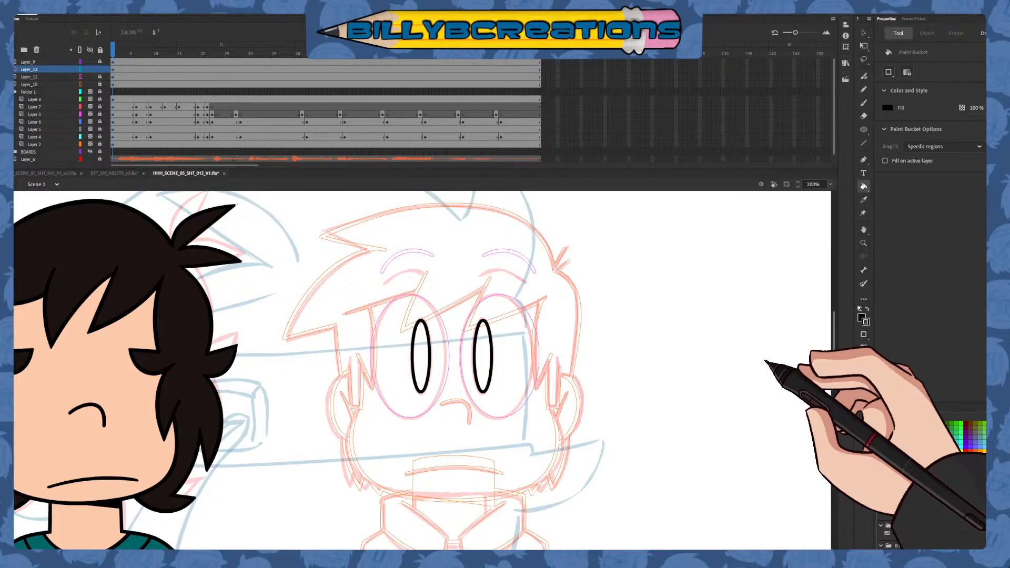
scroll(944, 406, "down", 3)
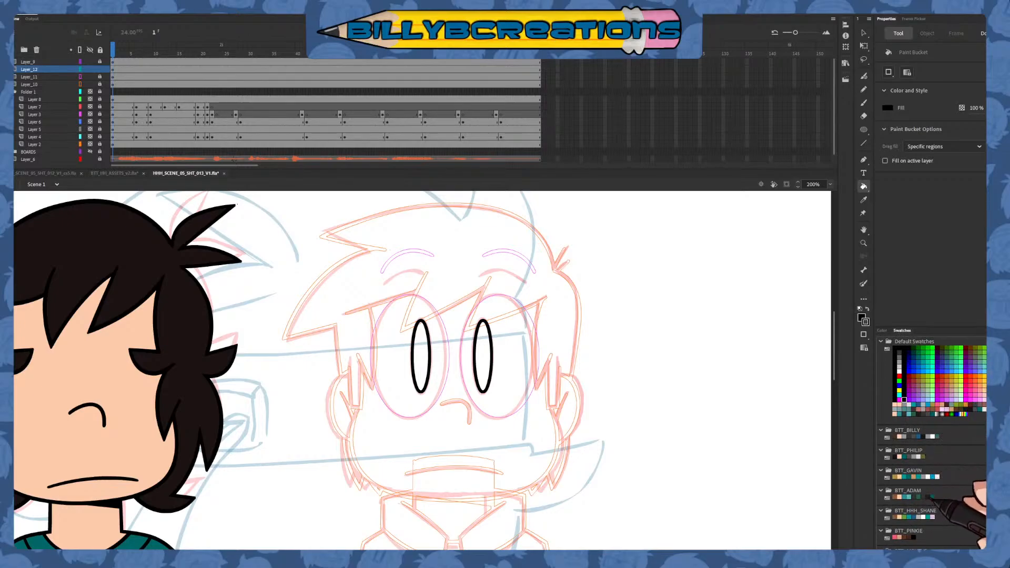
left_click(421, 358)
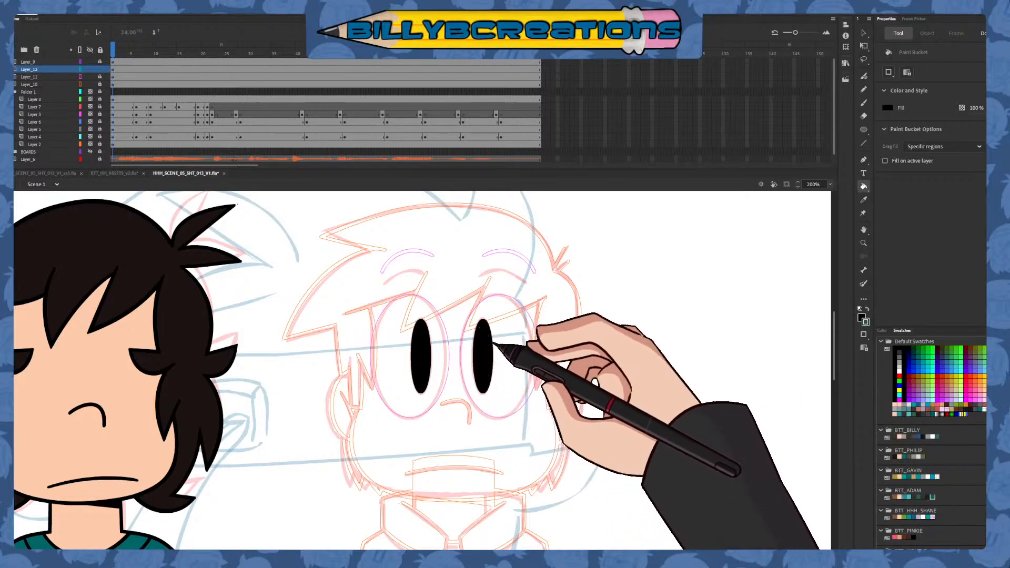
key("ctrl+z")
left_click(866, 309)
left_click(483, 356)
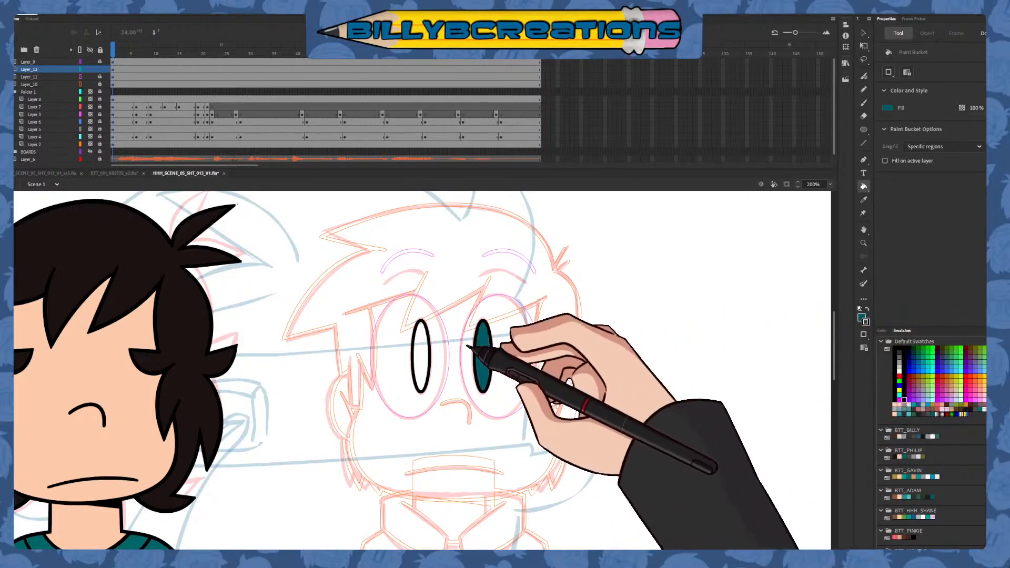
left_click(422, 355)
left_click(863, 33)
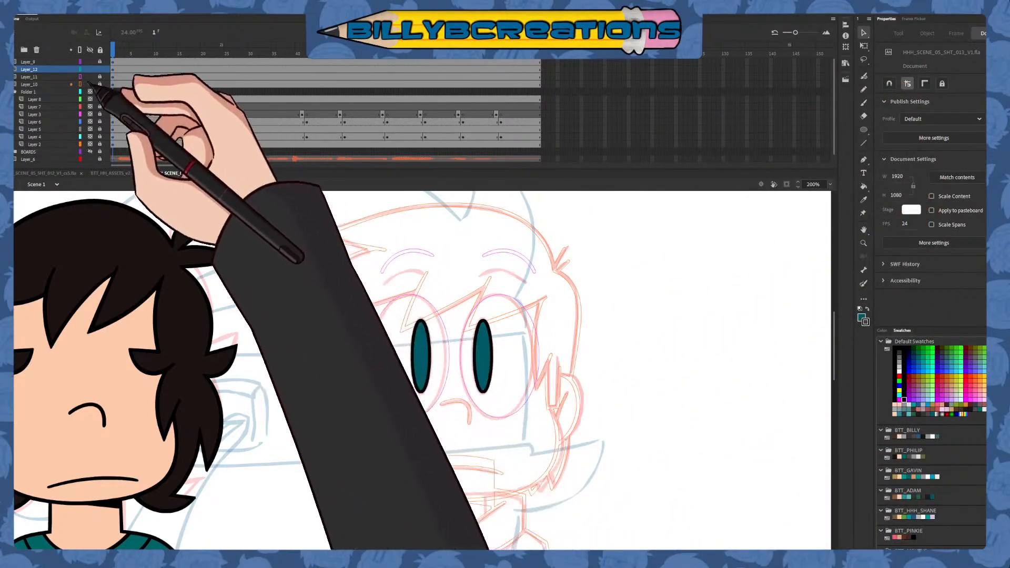
Display Layer_10 and Layer_11 in full colour again instead of as outlines
left_click(90, 84)
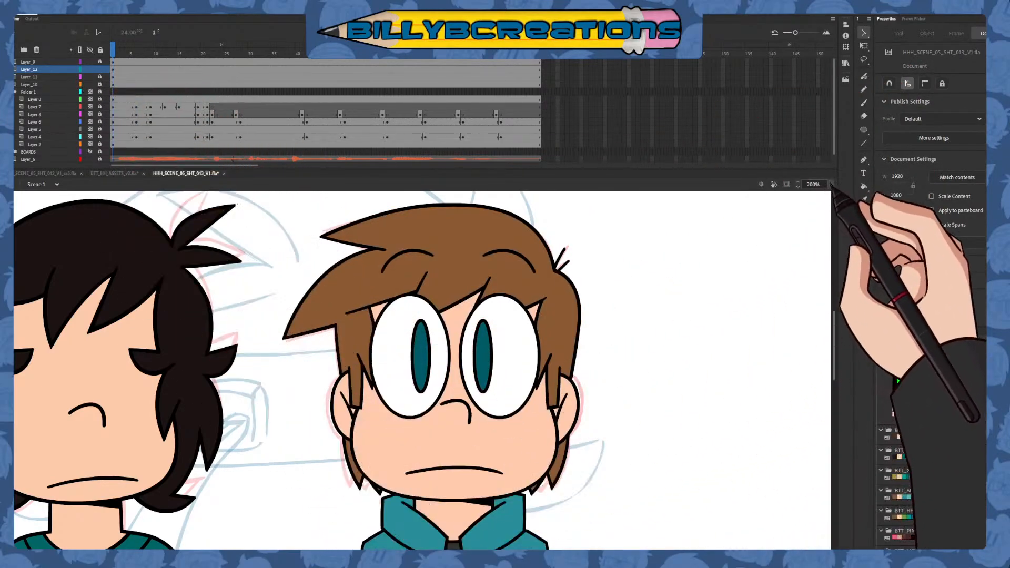
left_click(830, 184)
left_click(813, 197)
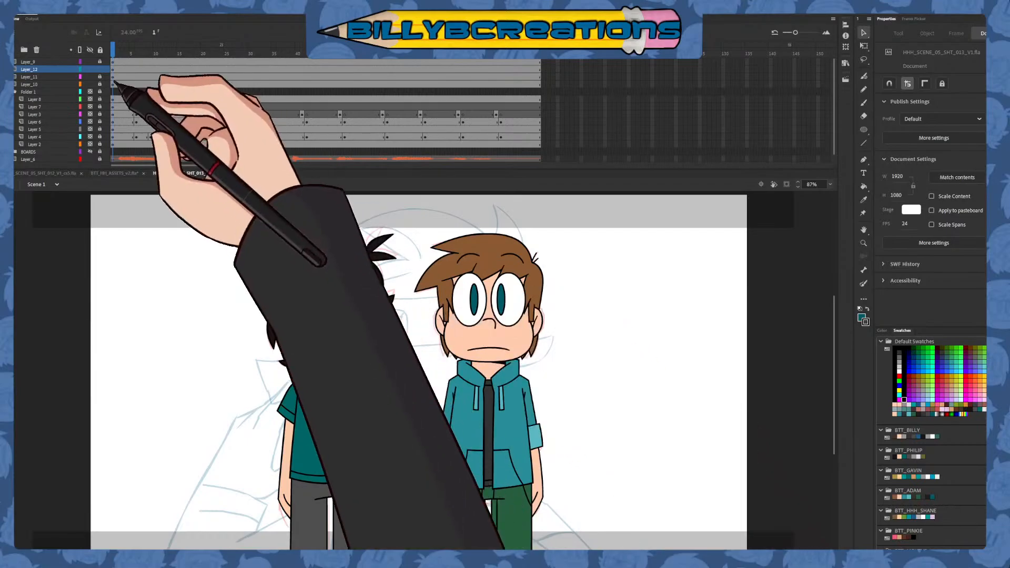
Hide the coloured character layers and scrub to frame 84 to examine the rough sketch animation underneath
left_click(91, 76)
left_click(91, 69)
left_click(91, 62)
left_click(112, 78)
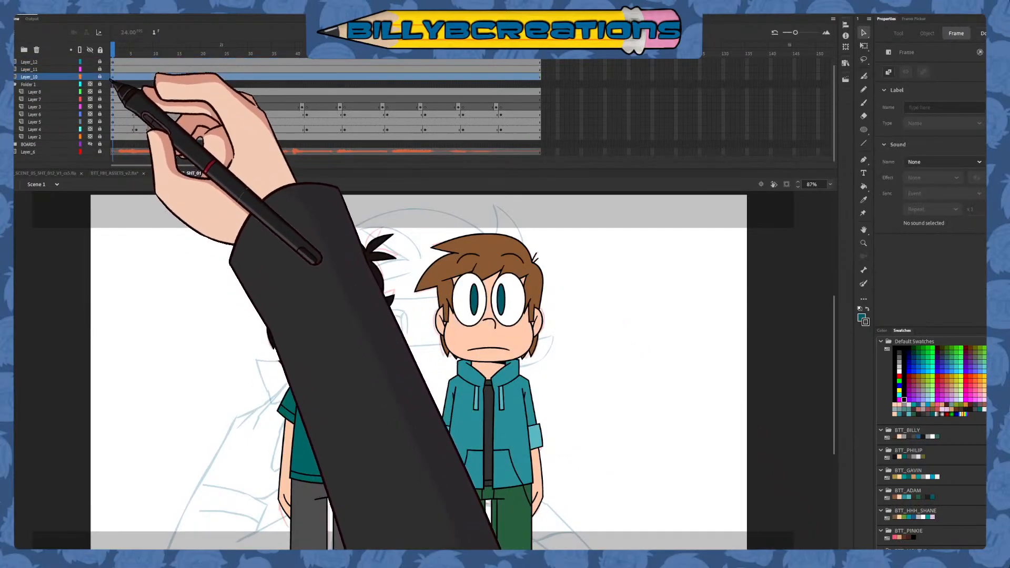
left_click(92, 77)
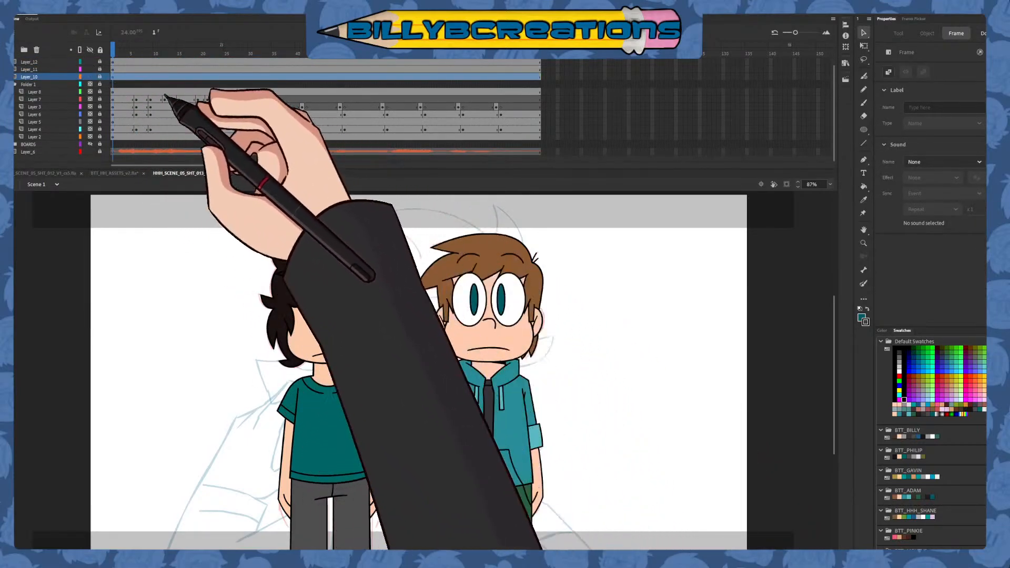
left_click(91, 70)
left_click(92, 62)
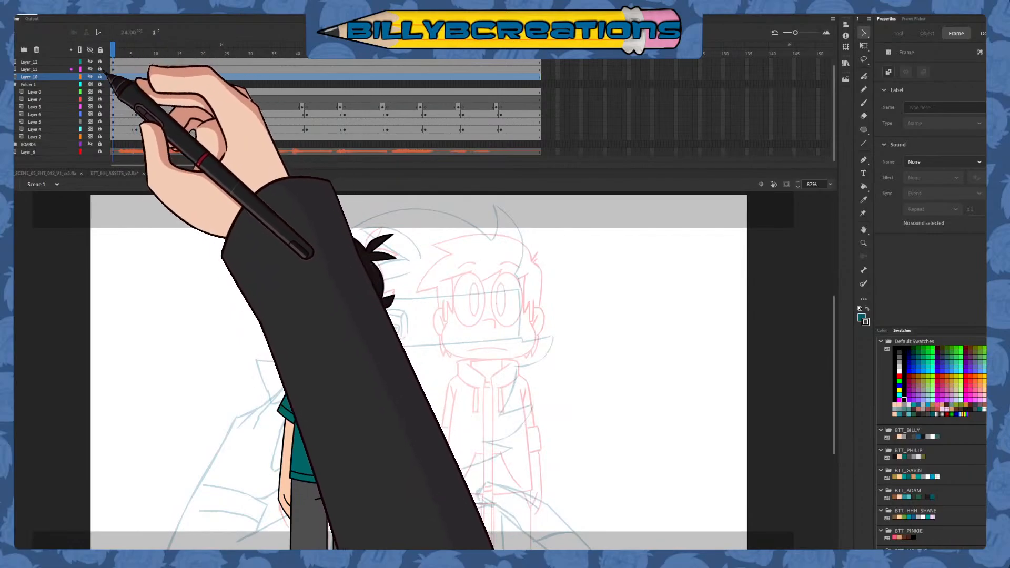
left_click_drag(834, 93, 835, 86)
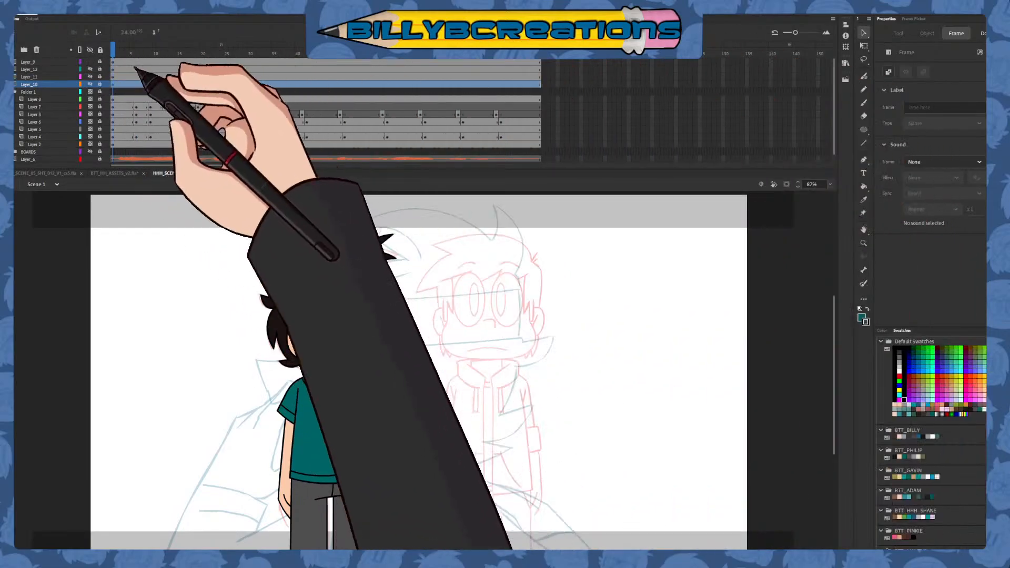
left_click(91, 62)
mouse_move(113, 48)
left_mouse_down()
mouse_move(164, 82)
mouse_move(304, 131)
mouse_move(534, 148)
mouse_move(250, 152)
mouse_move(140, 171)
mouse_move(203, 180)
mouse_move(505, 143)
left_mouse_up()
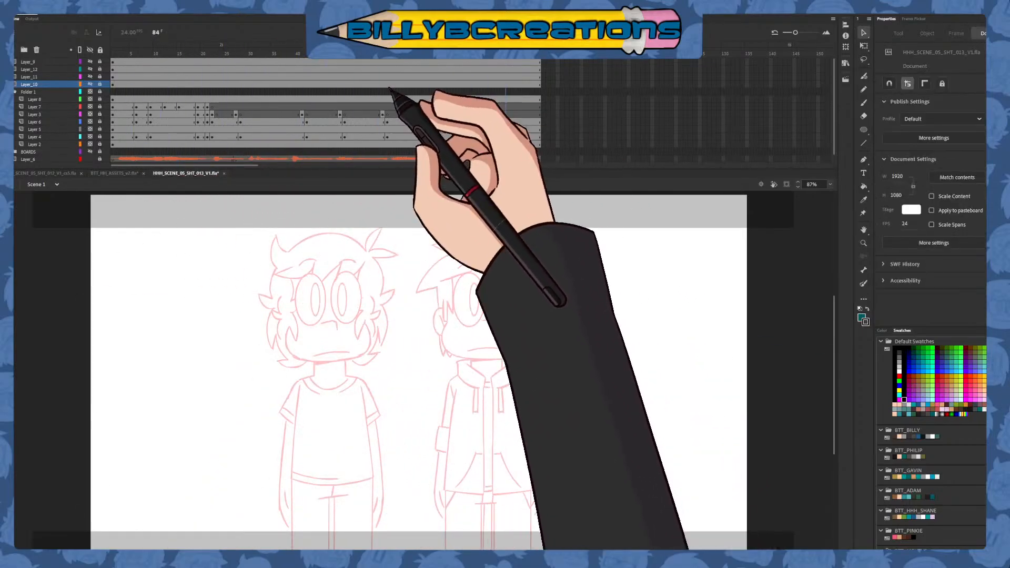
Unlock Layer_12, hide Layer_10, Layer_11 and Layer_12, and scrub to frame 21 to follow the sketched motion
left_click_drag(91, 84, 151, 169)
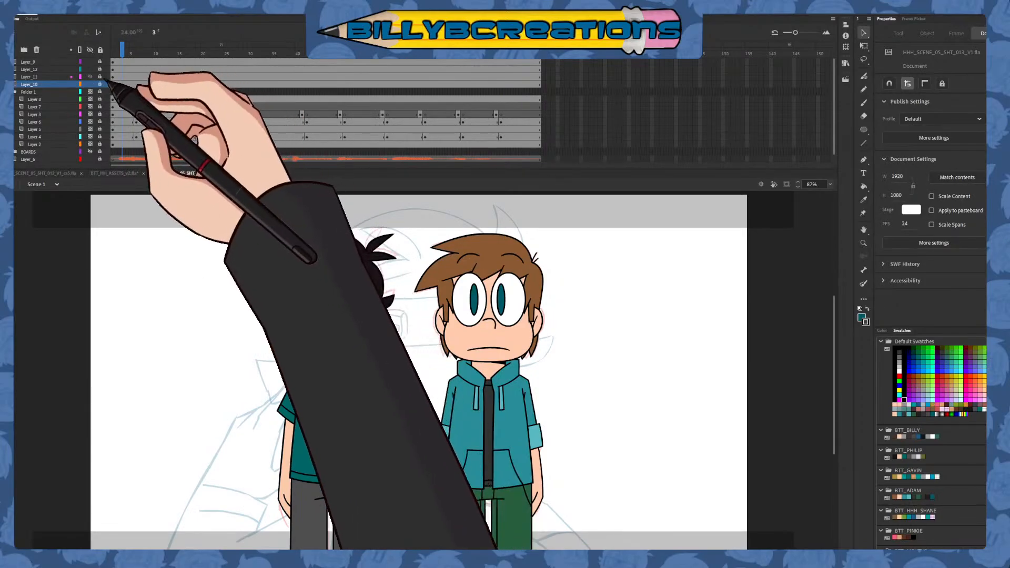
left_click(91, 76)
left_click(100, 70)
left_click(113, 69)
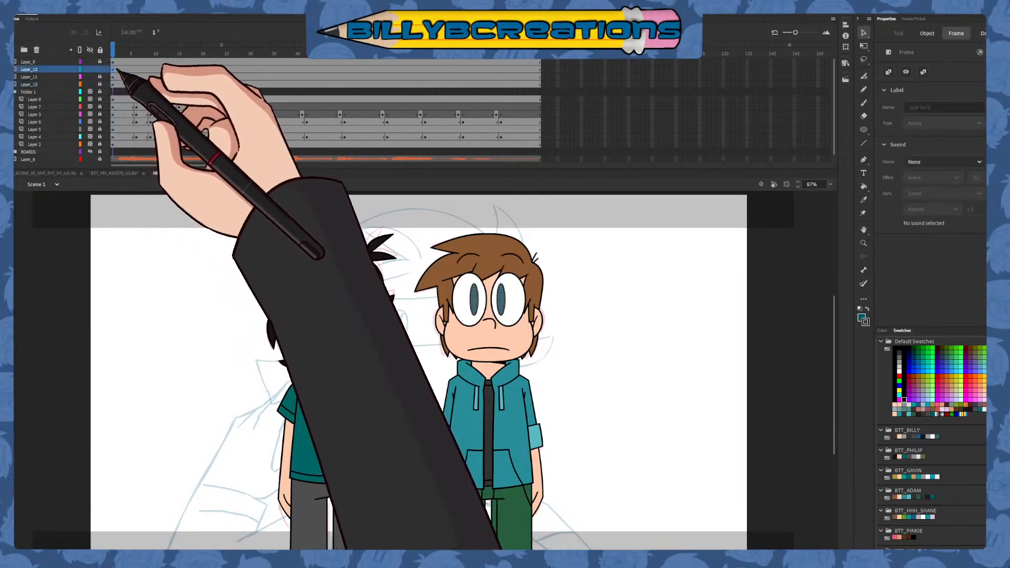
left_click_drag(134, 51, 207, 51)
left_click(90, 69)
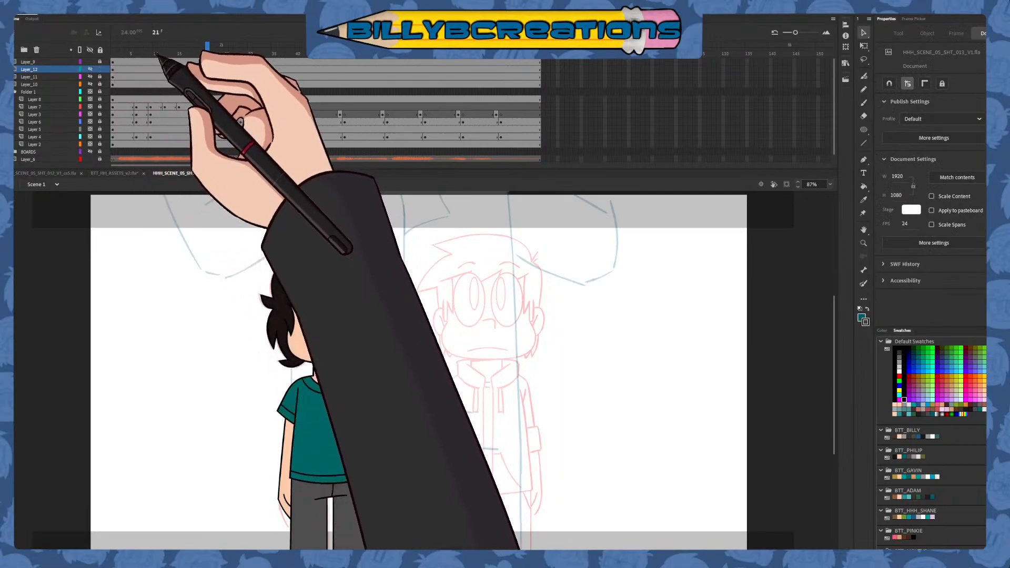
Show Layer_12, add a keyframe to it at frame 9 and nudge both pupils down to Y 267.7
mouse_move(151, 55)
left_mouse_down()
mouse_move(166, 89)
mouse_move(152, 87)
left_mouse_up()
left_click(151, 70)
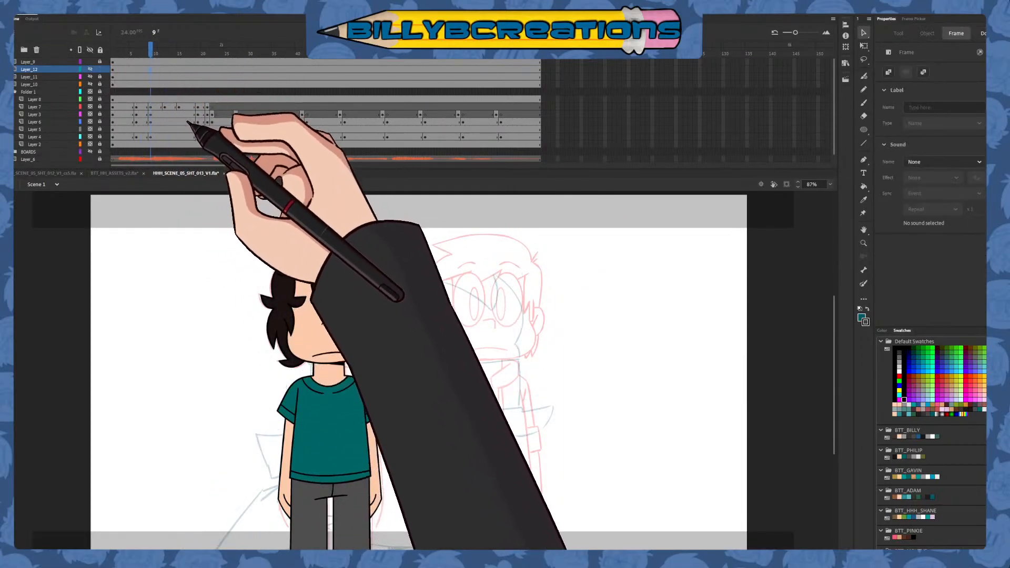
left_click(90, 69)
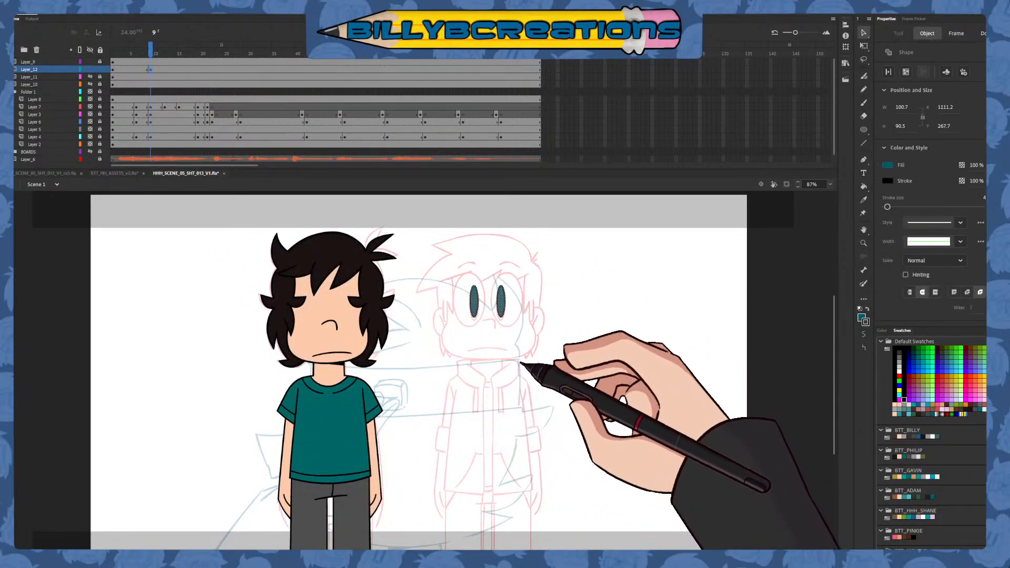
left_click(529, 375)
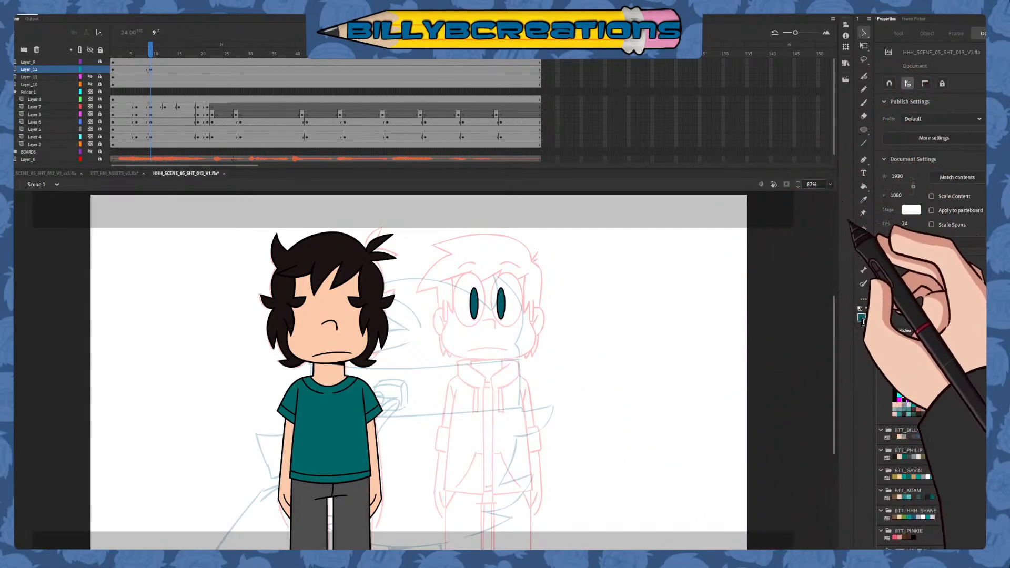
Add a keyframe to Layer_12 at frame 19, move both pupils slightly up, and check the change between frames 18 and 20
key("ctrl+equal")
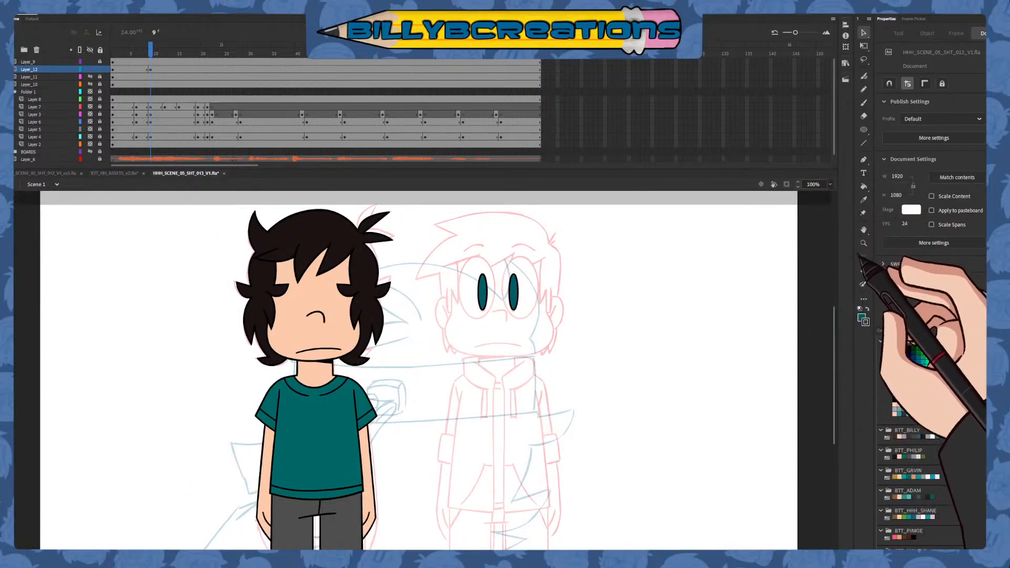
key("ctrl+equal")
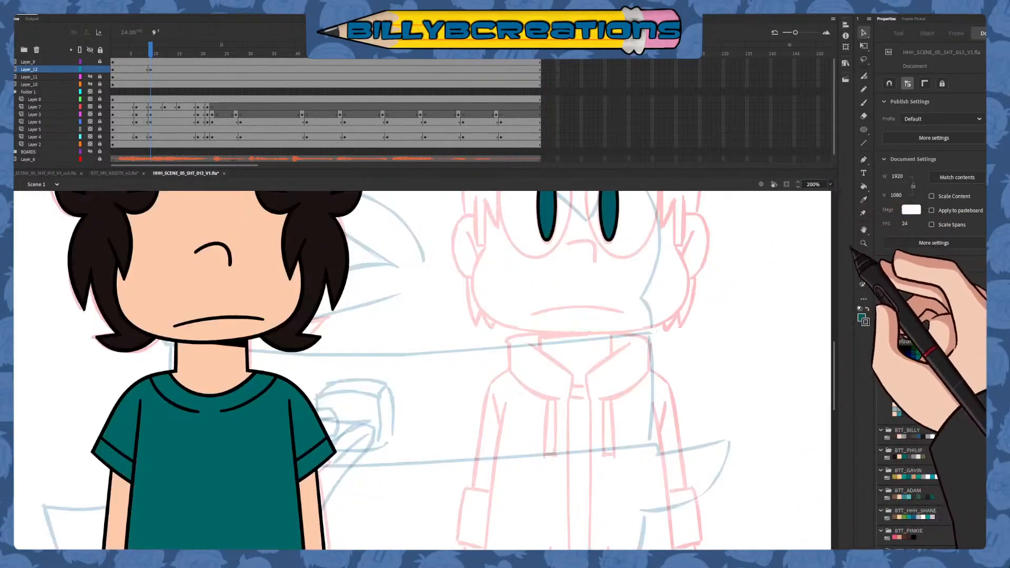
key("ctrl+minus")
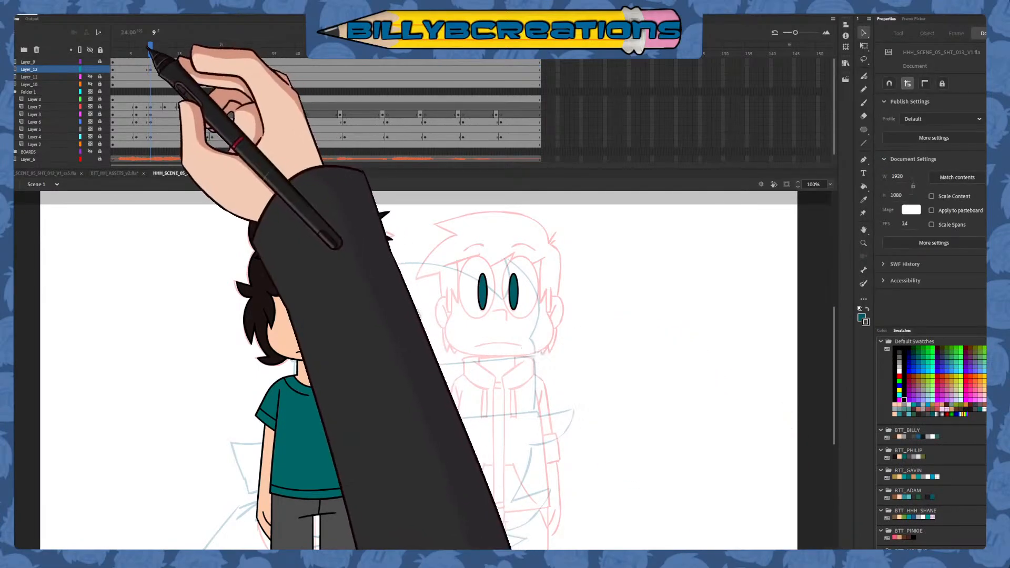
left_click_drag(567, 244, 441, 343)
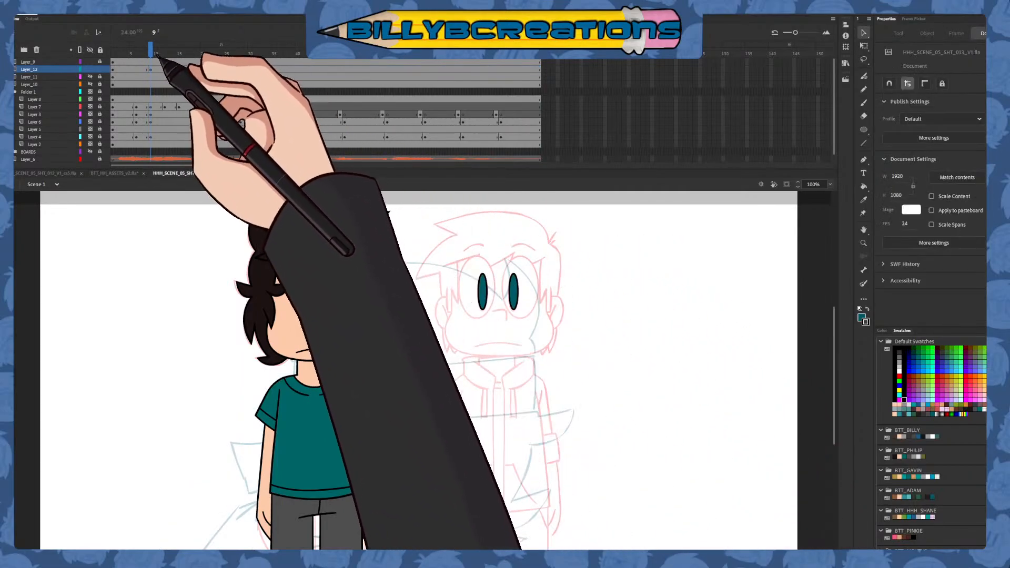
left_click_drag(159, 57, 155, 55)
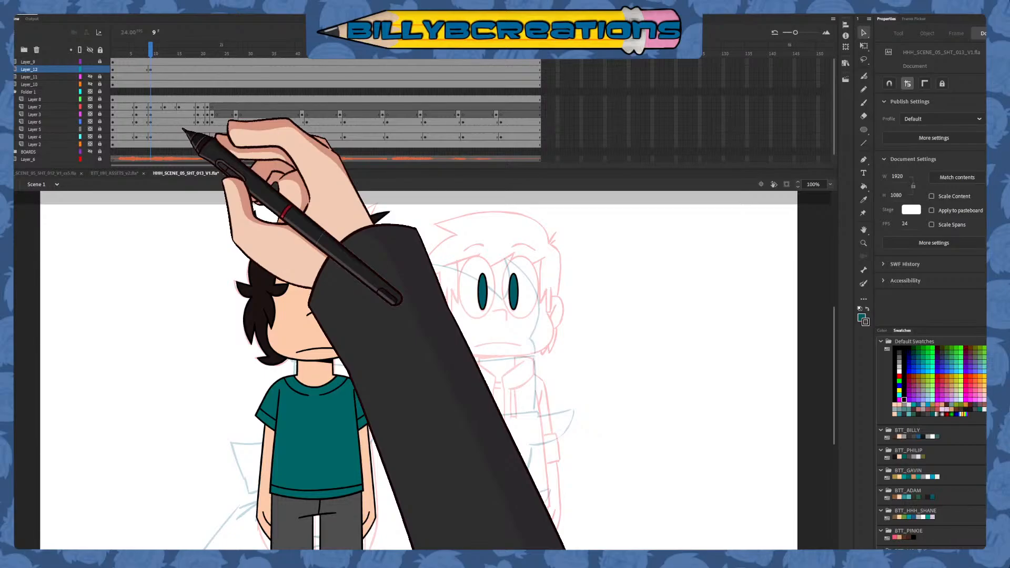
left_click_drag(150, 49, 200, 68)
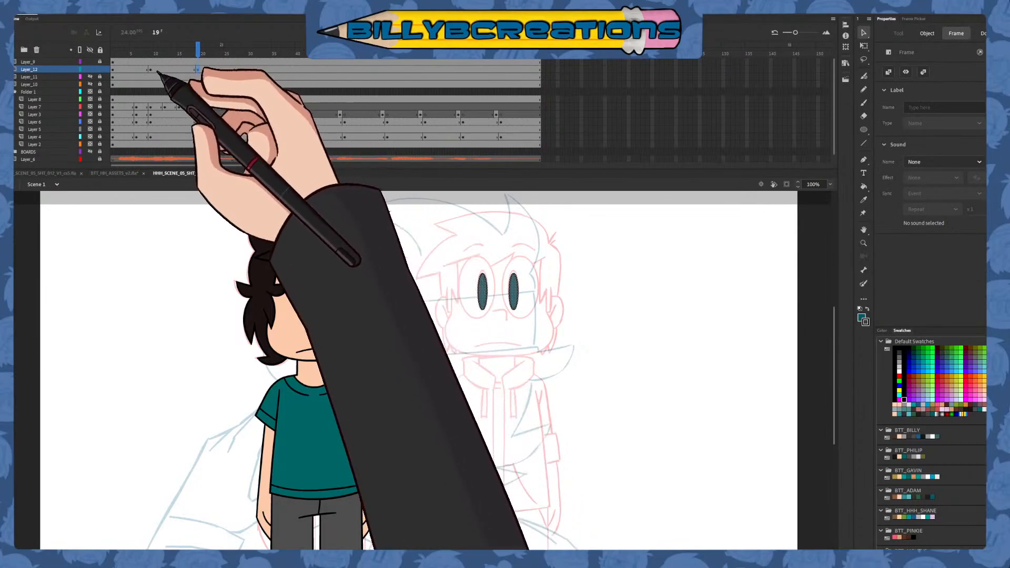
left_click(147, 69)
left_click_drag(199, 53, 198, 57)
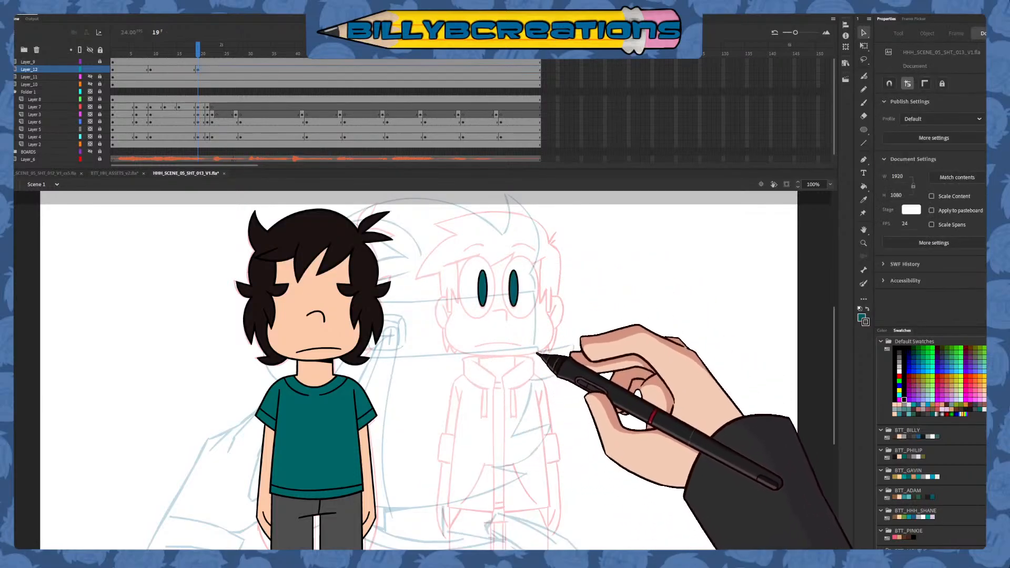
left_click(193, 50)
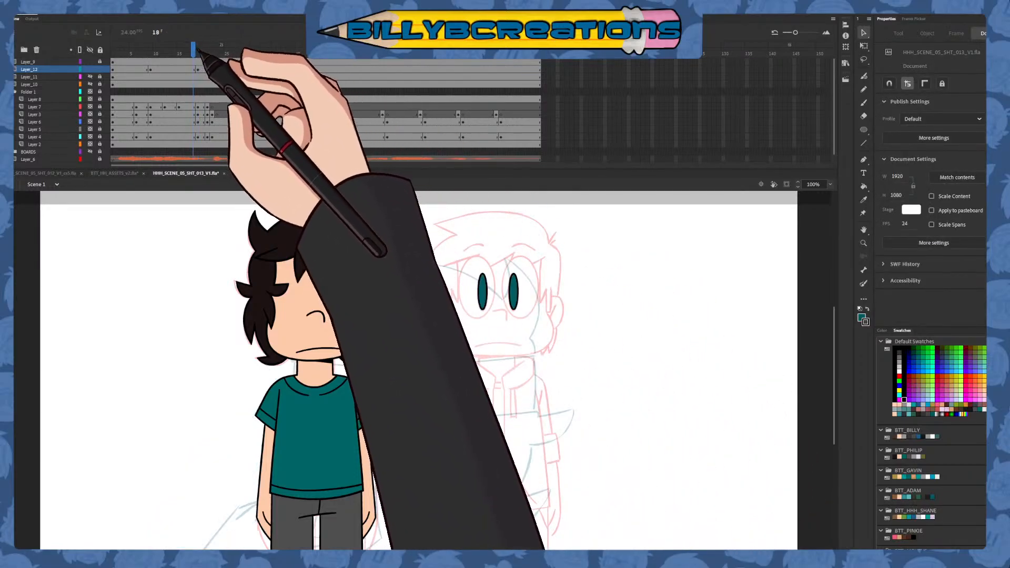
mouse_move(196, 50)
left_mouse_down()
mouse_move(211, 55)
mouse_move(203, 57)
left_mouse_up()
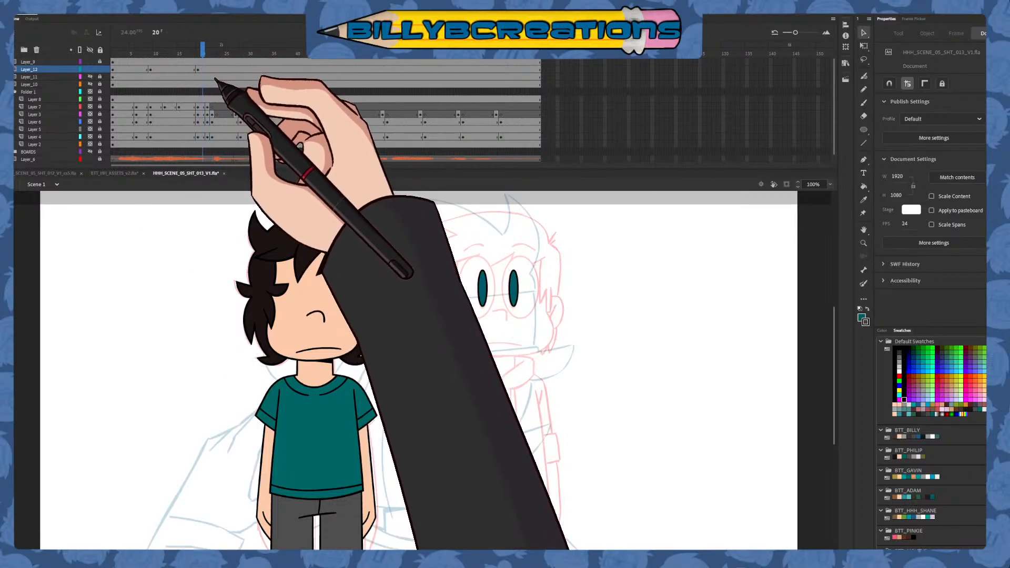
Add a keyframe to Layer_12 at frame 23, raise both pupils to Y 237.45, and go to frame 28
left_click(217, 60)
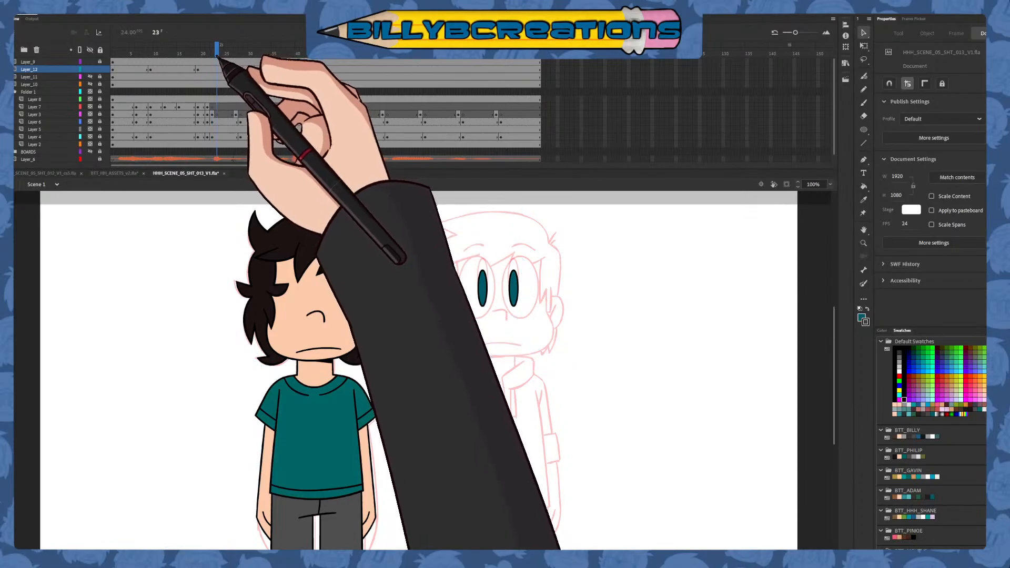
left_click(216, 68)
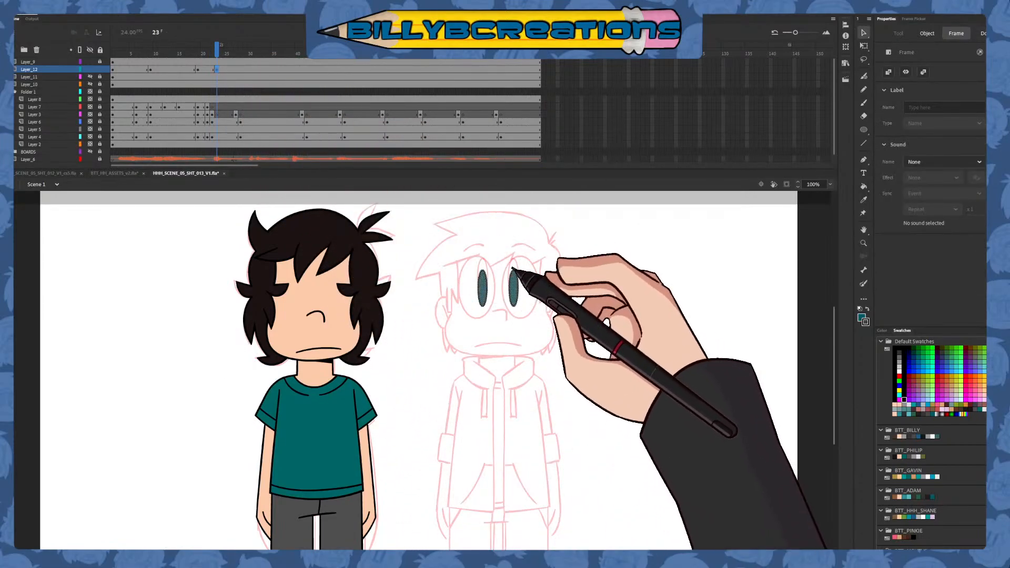
left_click_drag(516, 291, 516, 280)
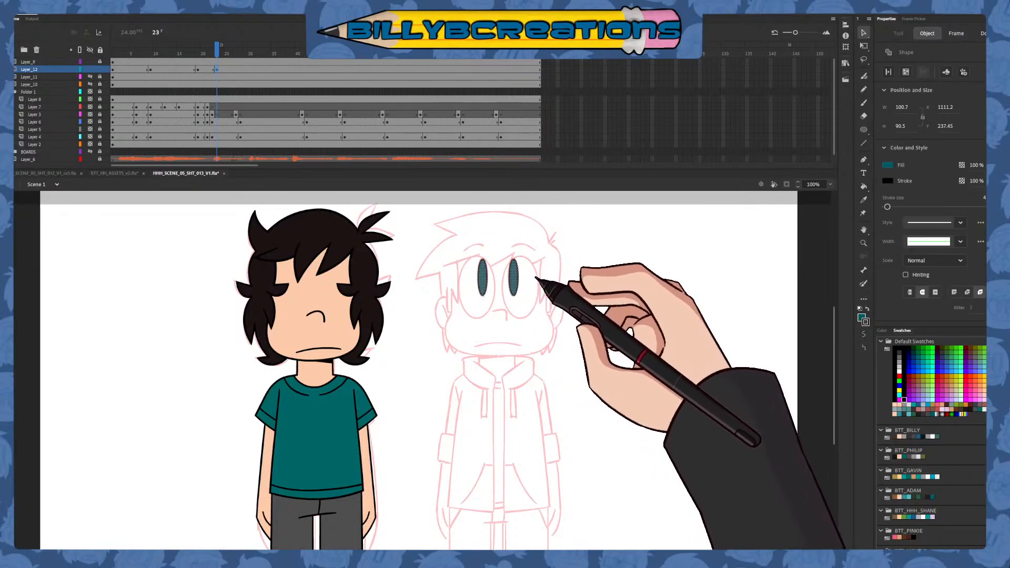
left_click(539, 327)
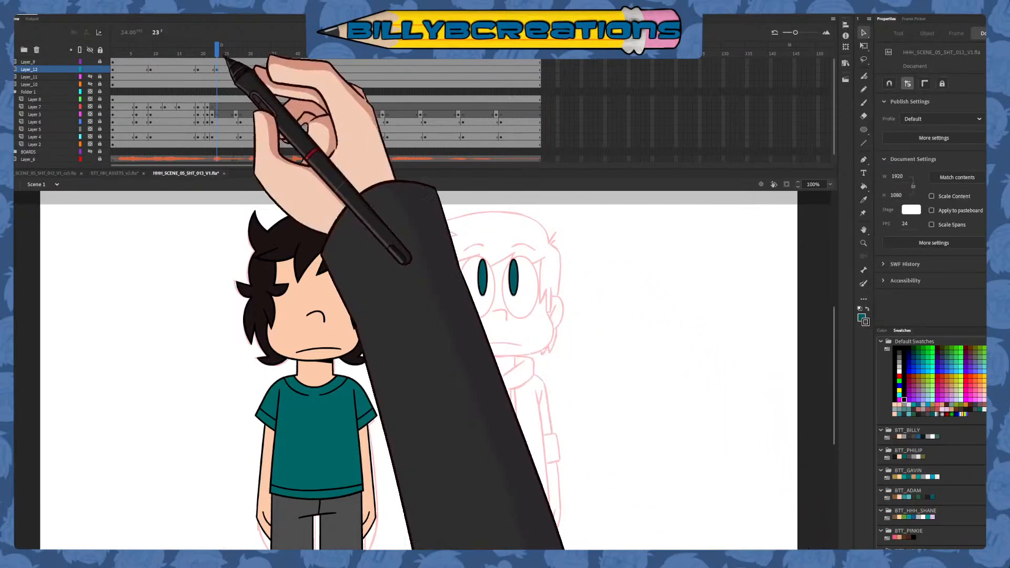
mouse_move(225, 53)
left_mouse_down()
mouse_move(204, 53)
mouse_move(254, 73)
mouse_move(241, 76)
left_mouse_up()
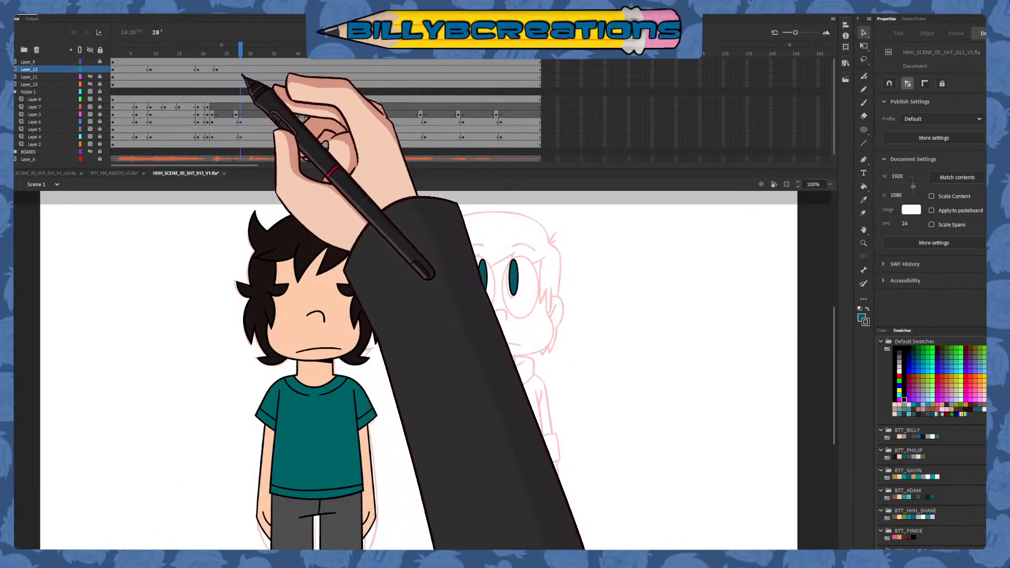
Add a keyframe to Layer_12 at frame 28 and shift both pupils left to match the sketched eyes, with the right-hand pupil at X 1185.5, Y 241.8
left_click(242, 69)
key("F6")
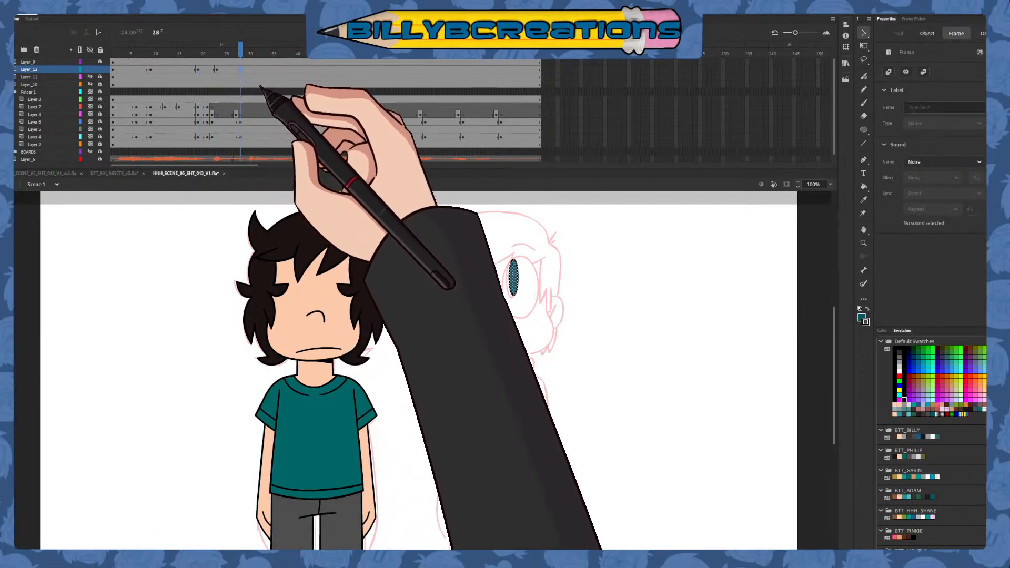
mouse_move(517, 280)
left_mouse_down()
mouse_move(503, 283)
mouse_move(517, 287)
left_mouse_up()
left_click(522, 278)
double_click(503, 287)
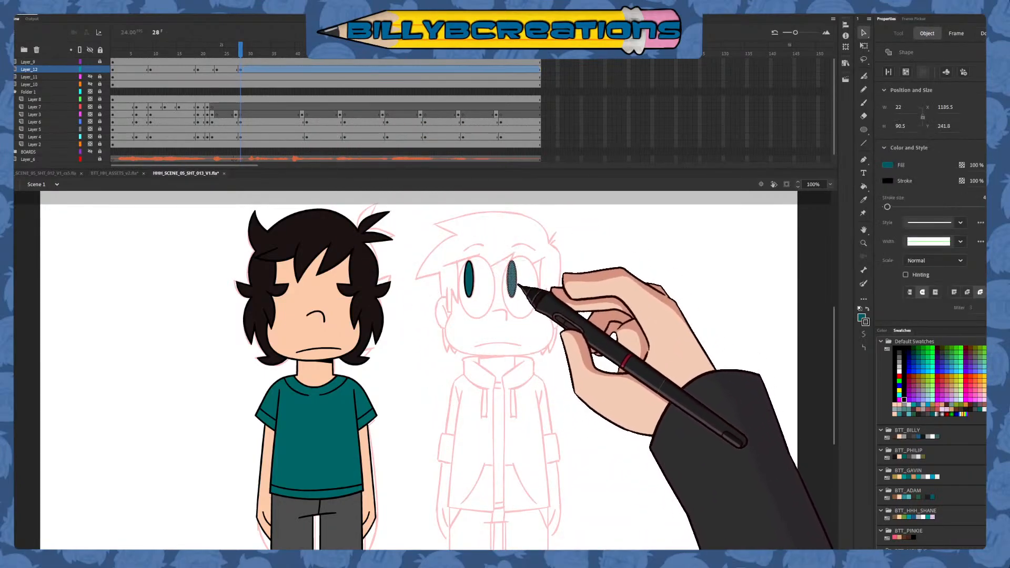
left_click(528, 339)
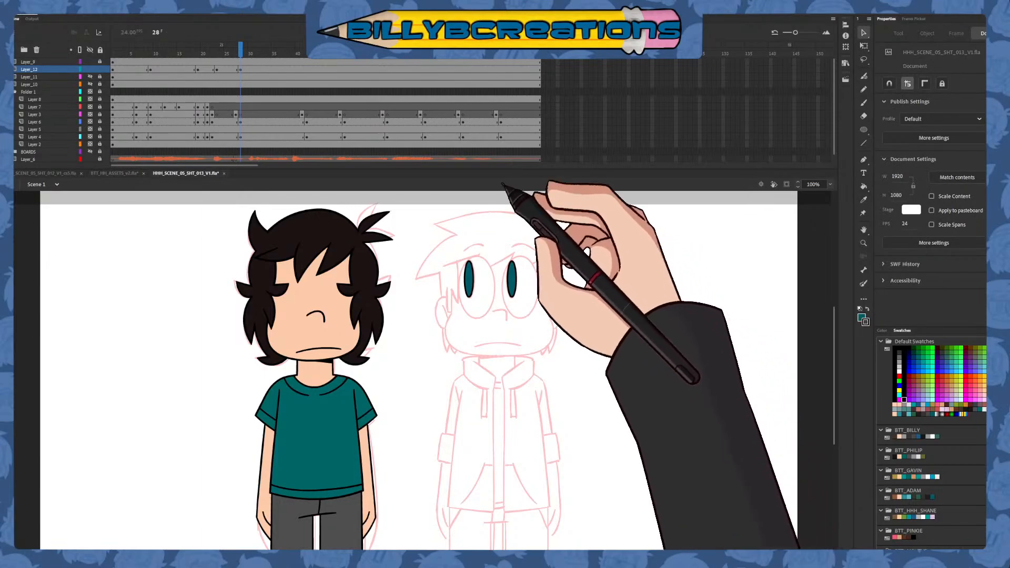
Add a keyframe to Layer_12 at frame 42 and move both pupils right and slightly down onto the sketched ones
left_click_drag(241, 51, 304, 86)
left_click(307, 70)
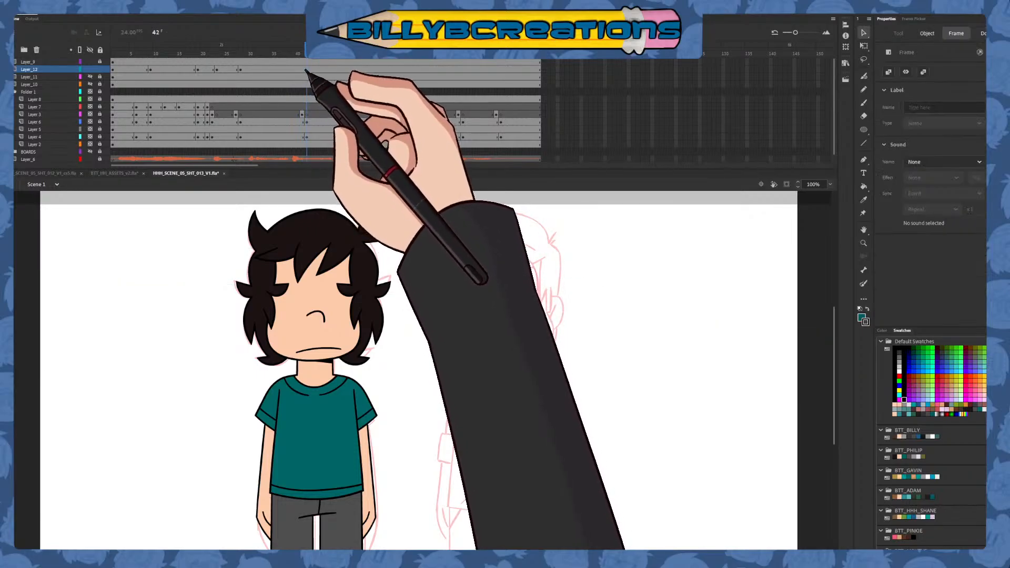
key("F6")
left_click(516, 282)
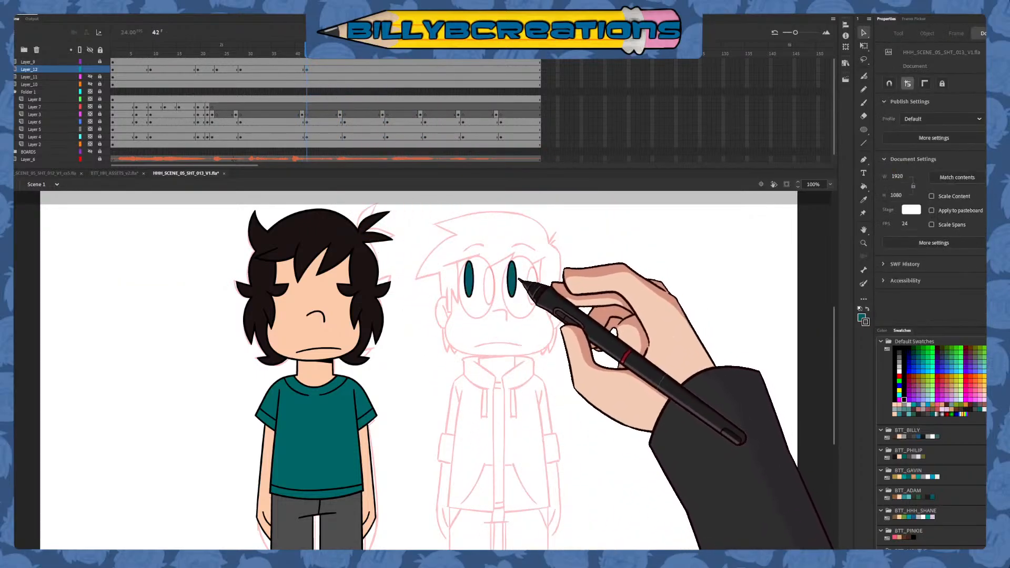
mouse_move(523, 284)
left_mouse_down()
mouse_move(538, 296)
mouse_move(514, 326)
left_mouse_up()
left_click(554, 302)
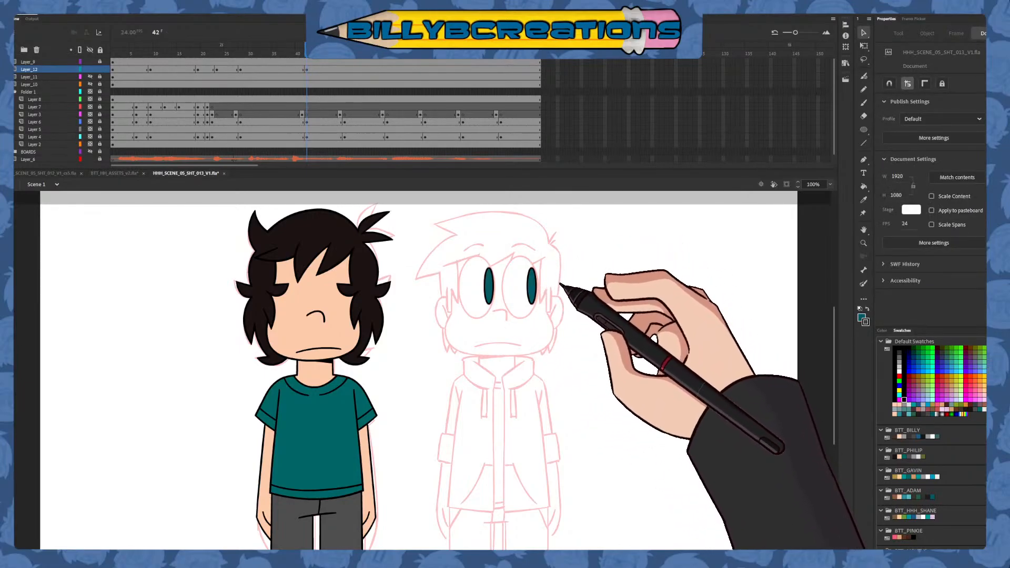
Add a keyframe to Layer_12 at frame 50 and move both pupils up and left to Y 239.35, adjusting the right-hand one separately
mouse_move(305, 49)
left_mouse_down()
mouse_move(353, 83)
mouse_move(350, 102)
mouse_move(346, 61)
left_mouse_up()
left_click(346, 69)
key("F6")
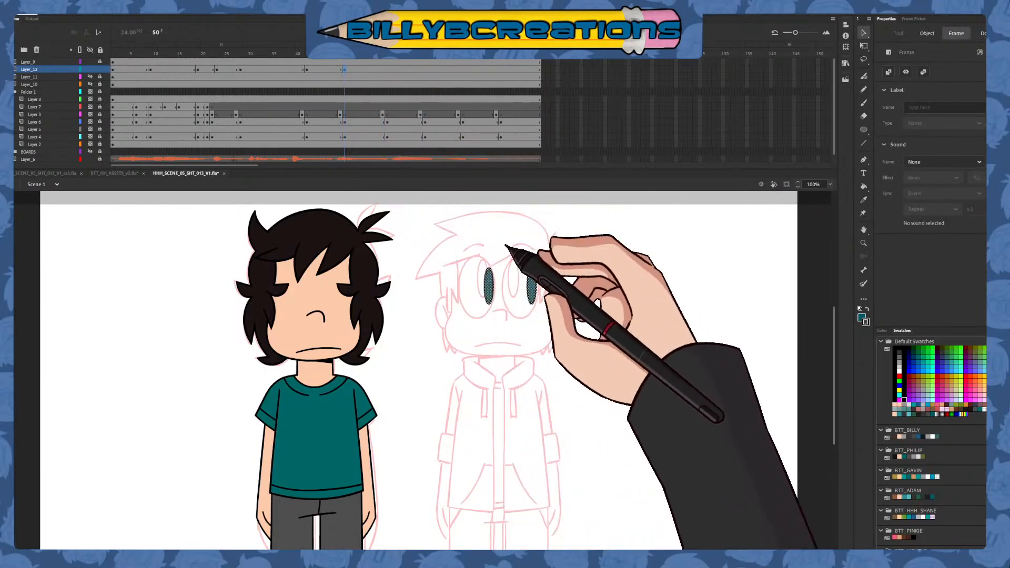
left_click_drag(536, 287, 530, 283)
left_click(526, 279)
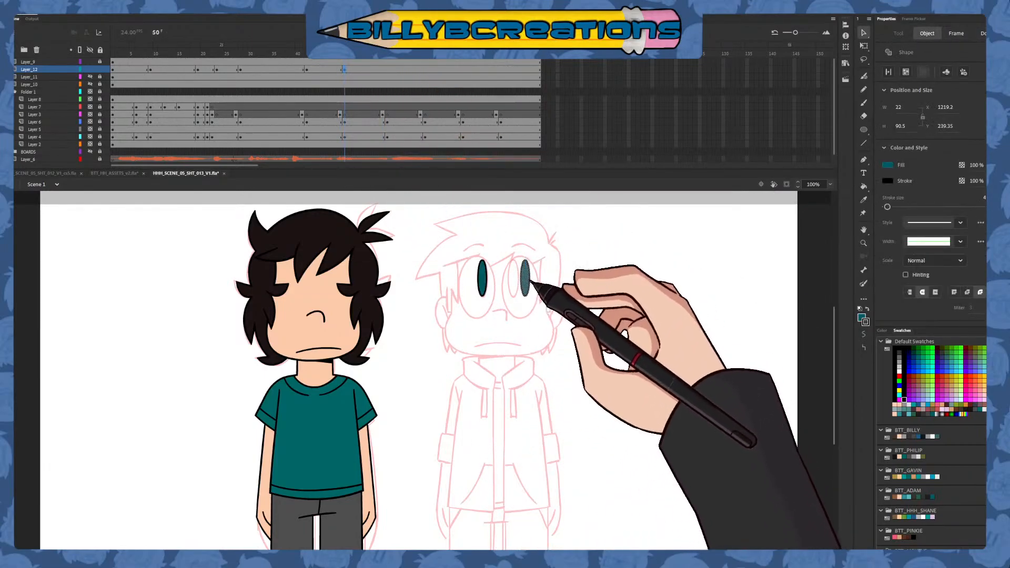
left_click(526, 361)
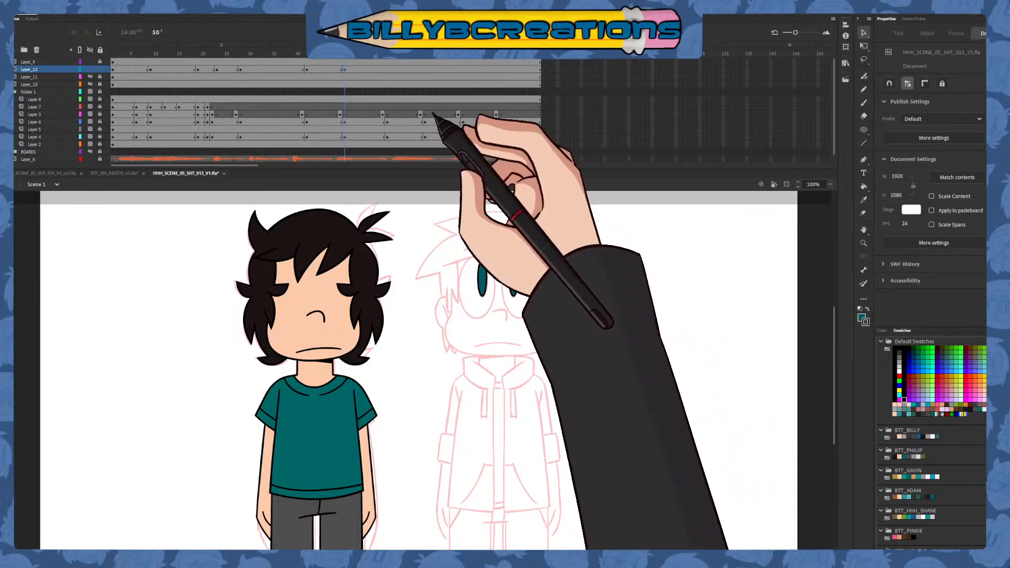
Add a keyframe to Layer_12 at frame 59 and lower both pupils to Y 285.5, placing the right-hand one at about X 1199
left_click(343, 61)
left_click_drag(343, 62, 382, 71)
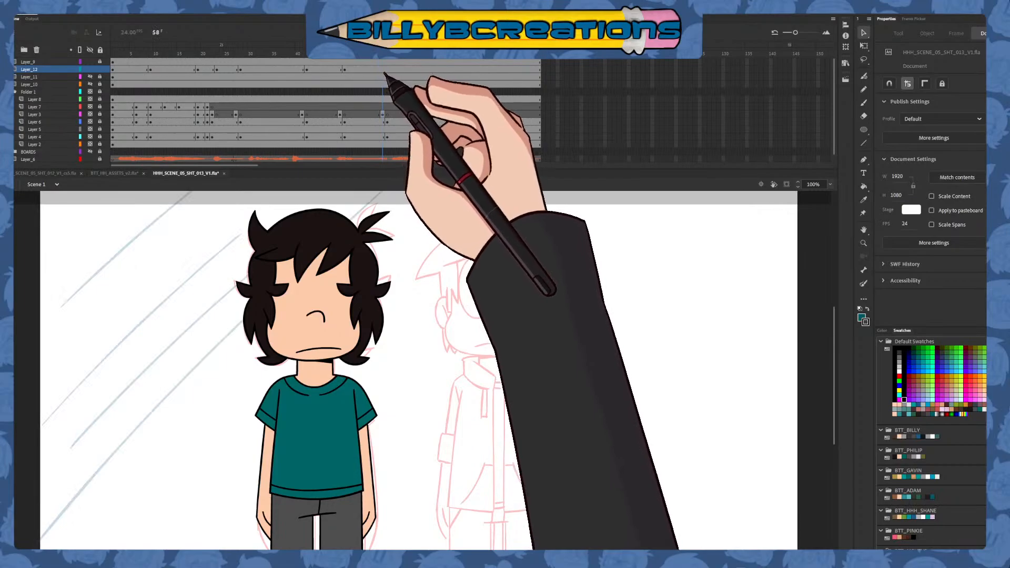
left_click(386, 69)
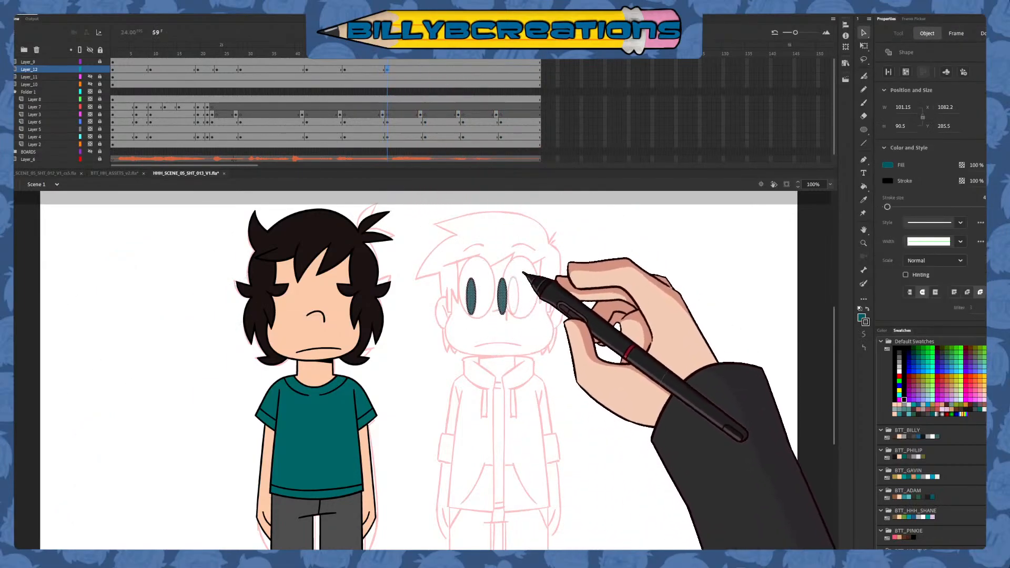
left_click_drag(505, 306, 521, 306)
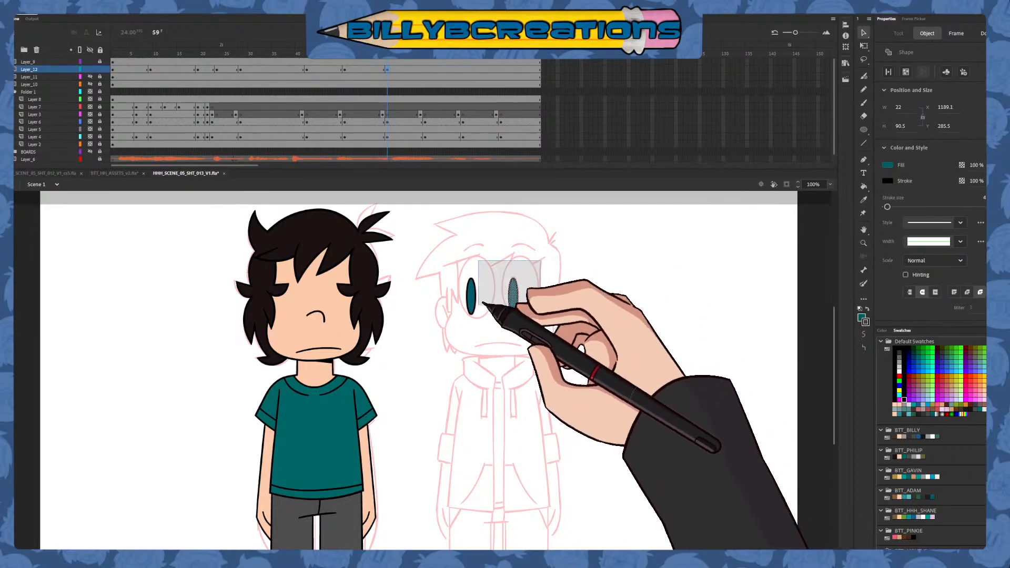
left_click(471, 295, "shift")
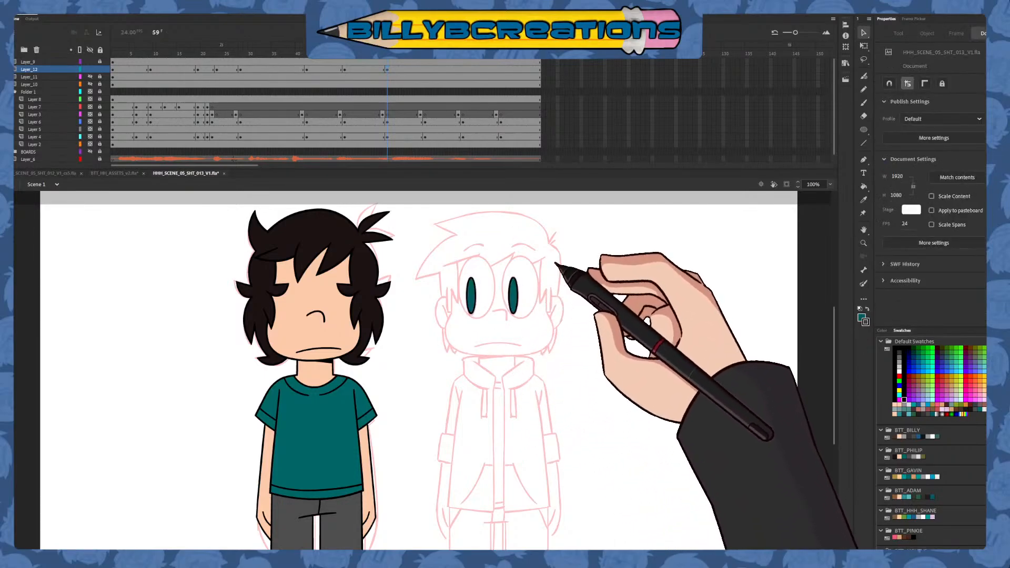
Add a keyframe to Layer_12 at frame 67 and move both pupils to the right at Y 257.5, following the sketch
left_click(398, 62)
left_click_drag(398, 61, 426, 60)
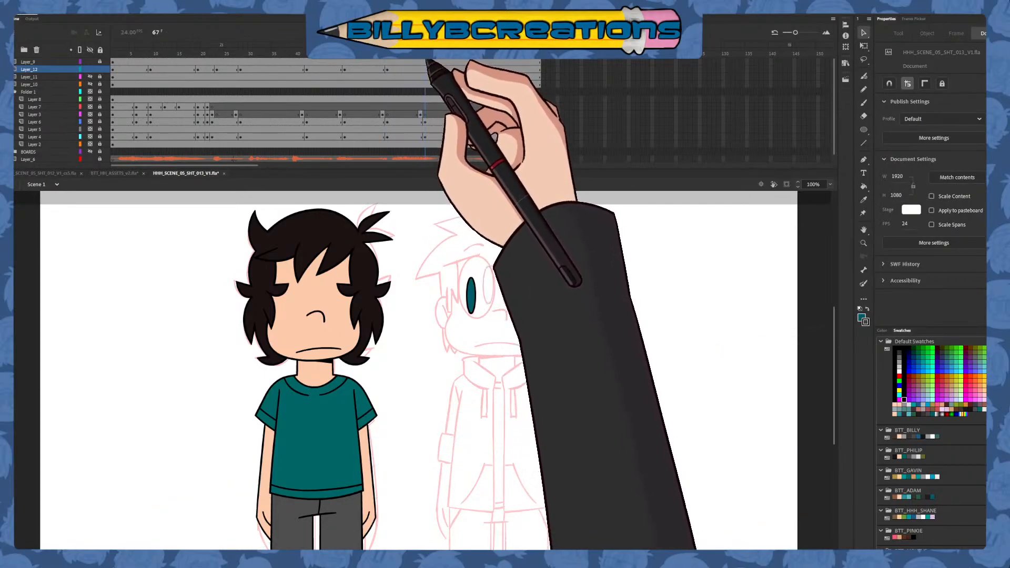
left_click(425, 69)
left_click_drag(518, 296, 534, 288)
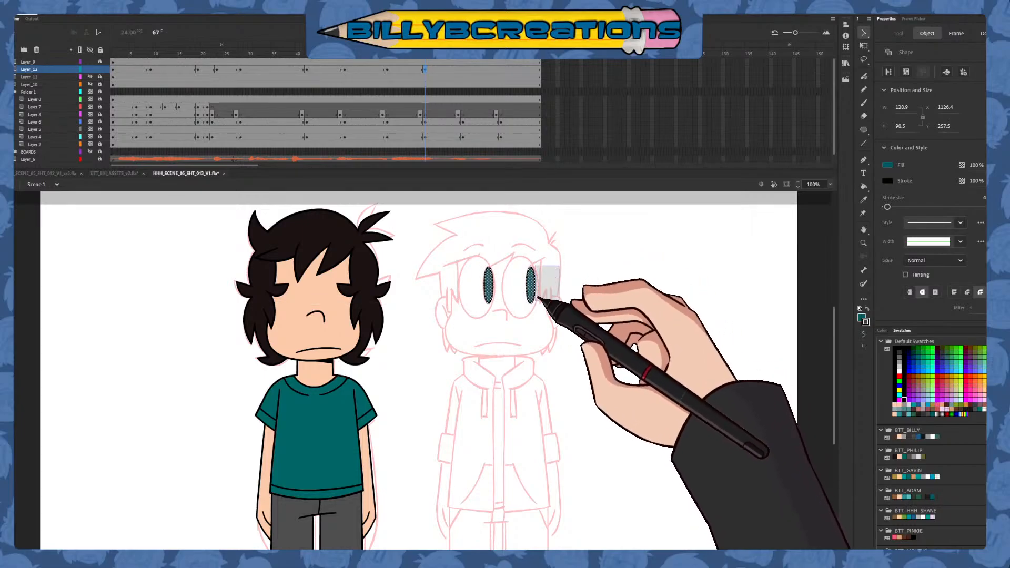
Add a keyframe to Layer_12 at frame 75, move both pupils left and slightly up, and compare the pose with frame 74
left_click(441, 62)
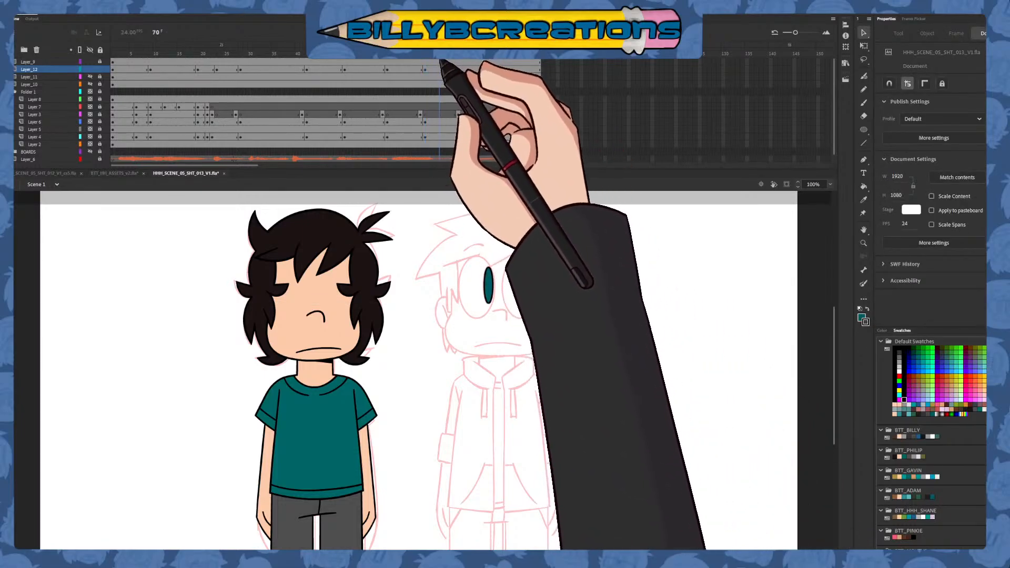
left_click(463, 71)
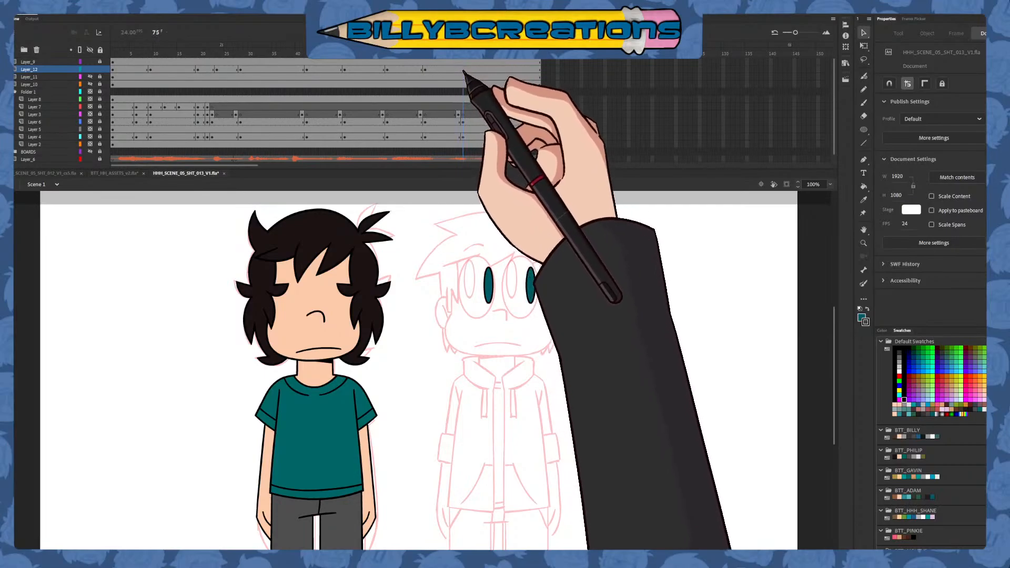
key("F6")
left_click_drag(536, 294, 518, 291)
left_click(577, 289)
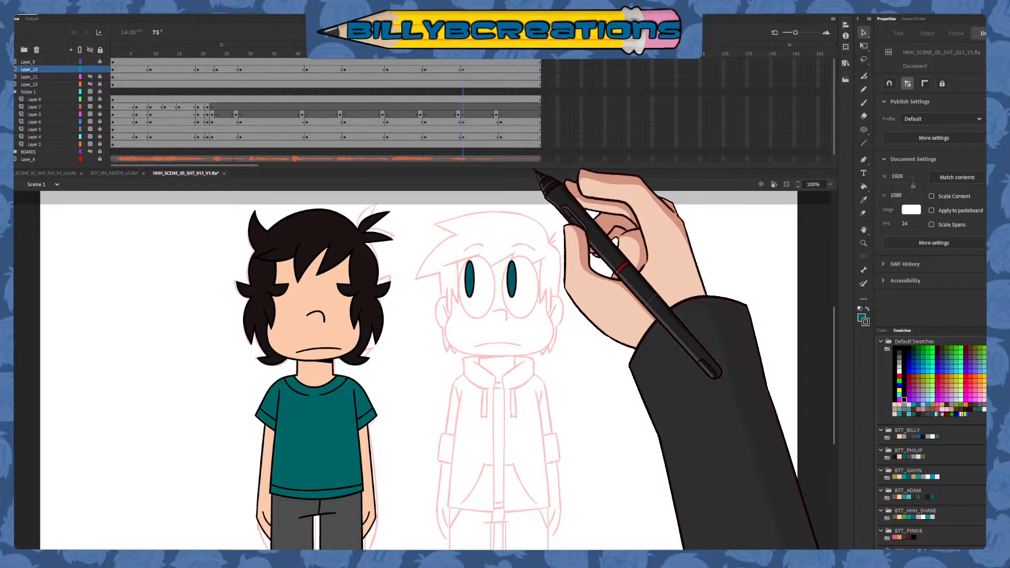
left_click(459, 54)
key("ctrl+a")
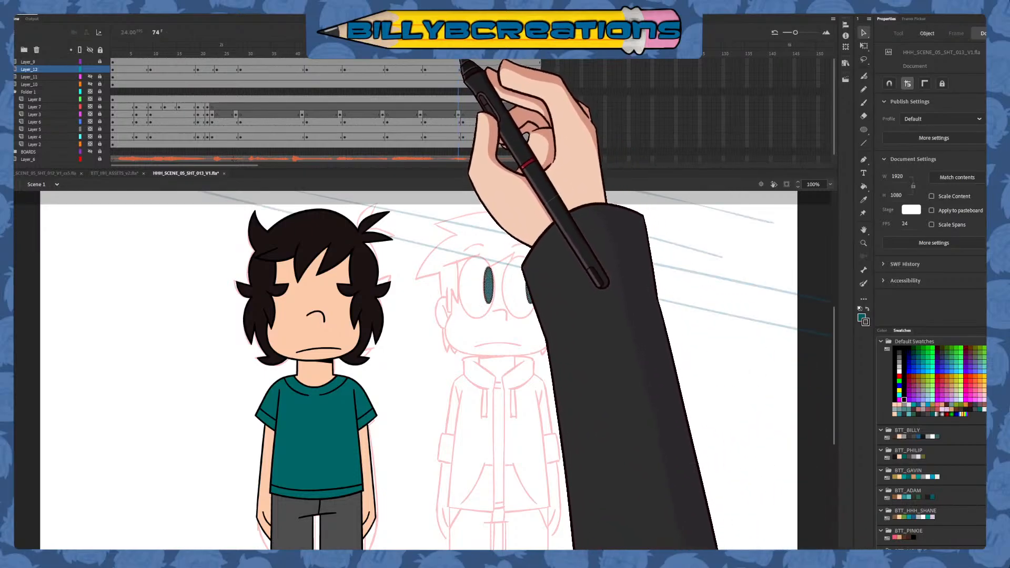
Insert a blank keyframe on Layer_12 at frame 83 and paste in place the centred pupils from an earlier keyframe
left_click_drag(464, 54, 507, 112)
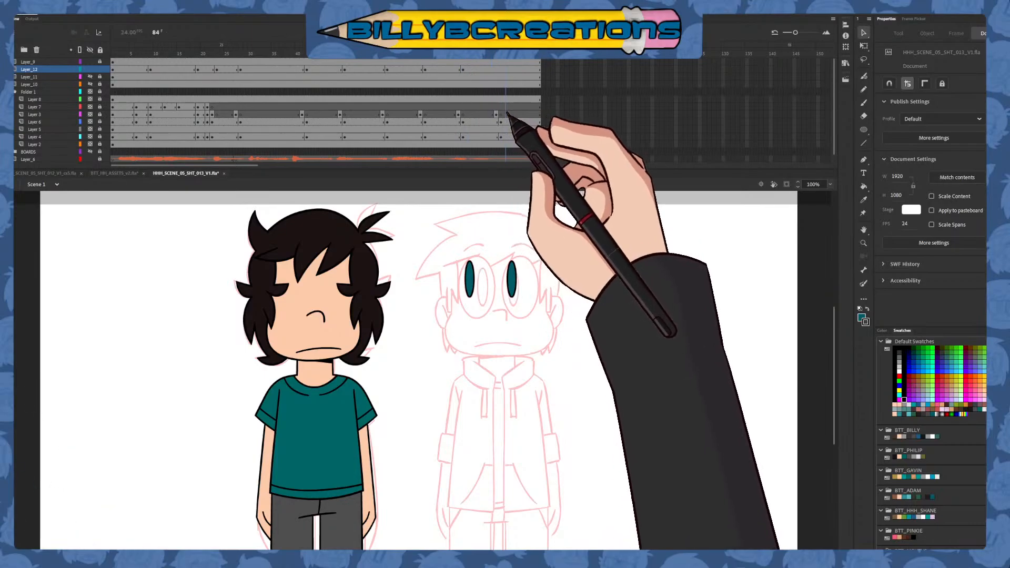
left_click(500, 69)
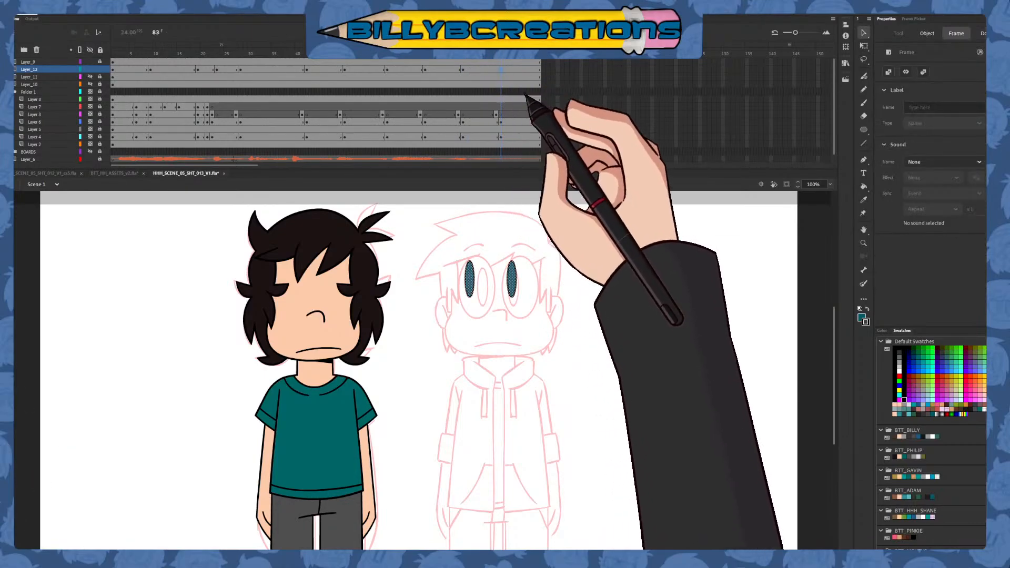
key("F7")
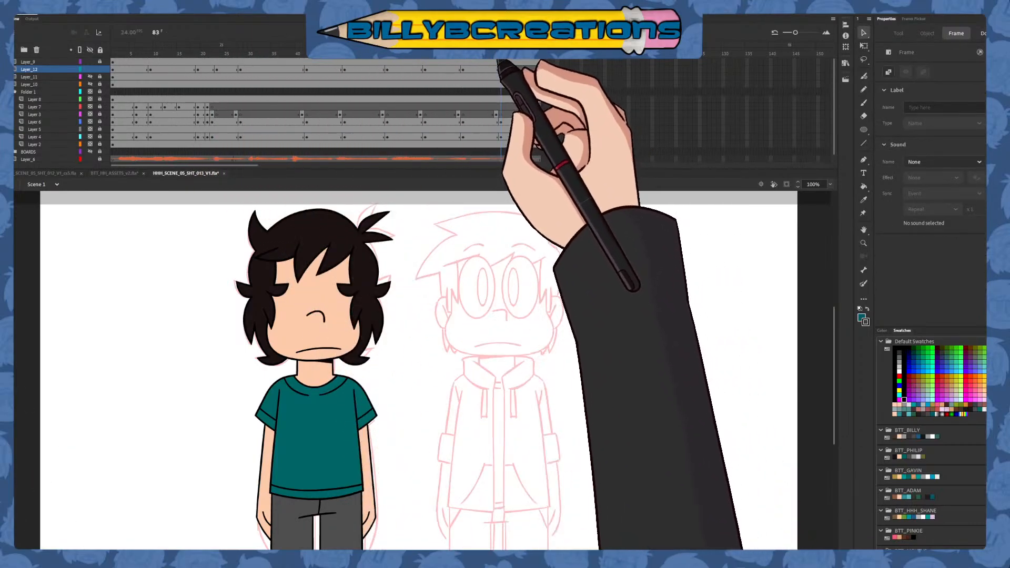
left_click(191, 48)
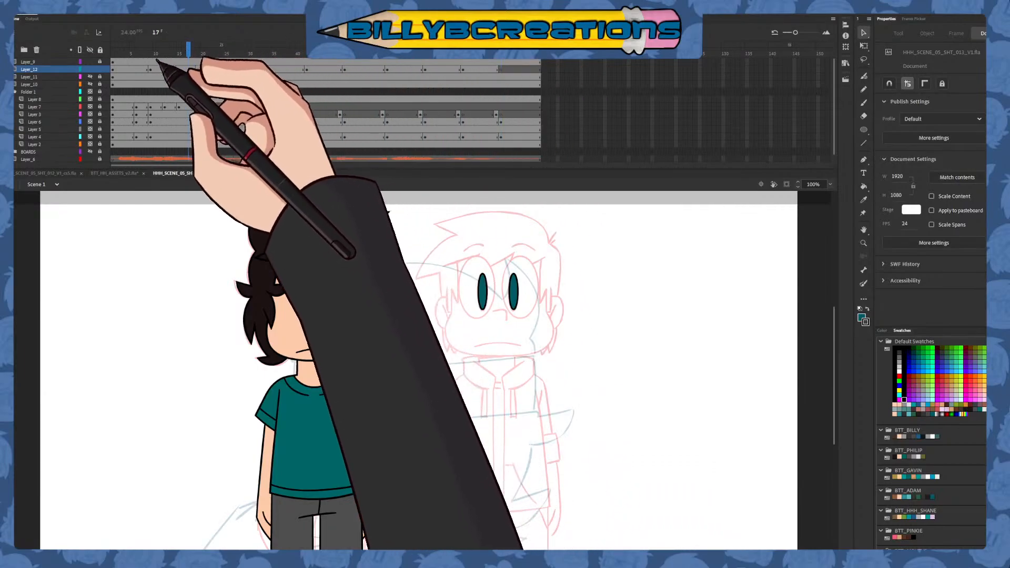
left_click(501, 69)
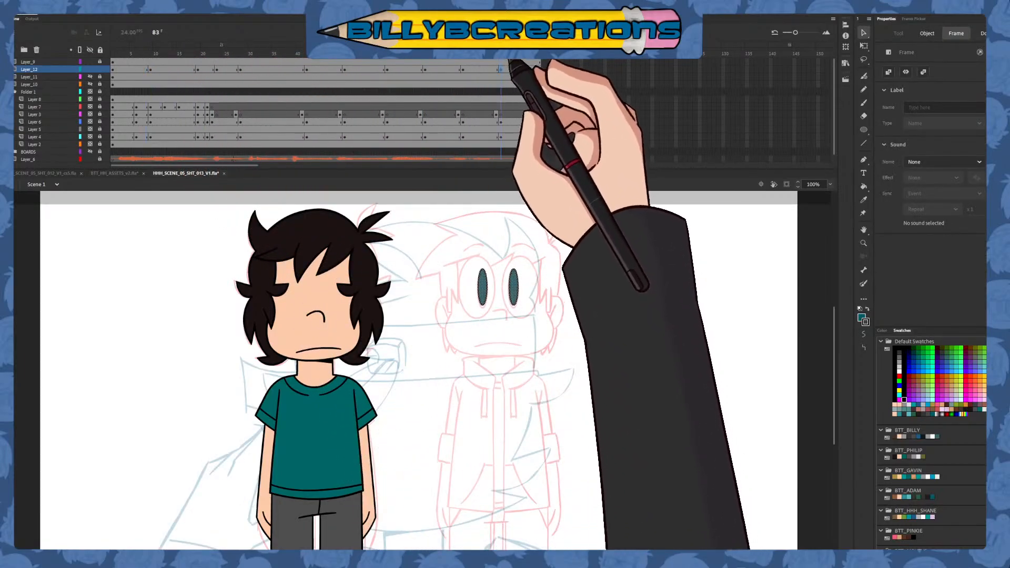
left_click(642, 287)
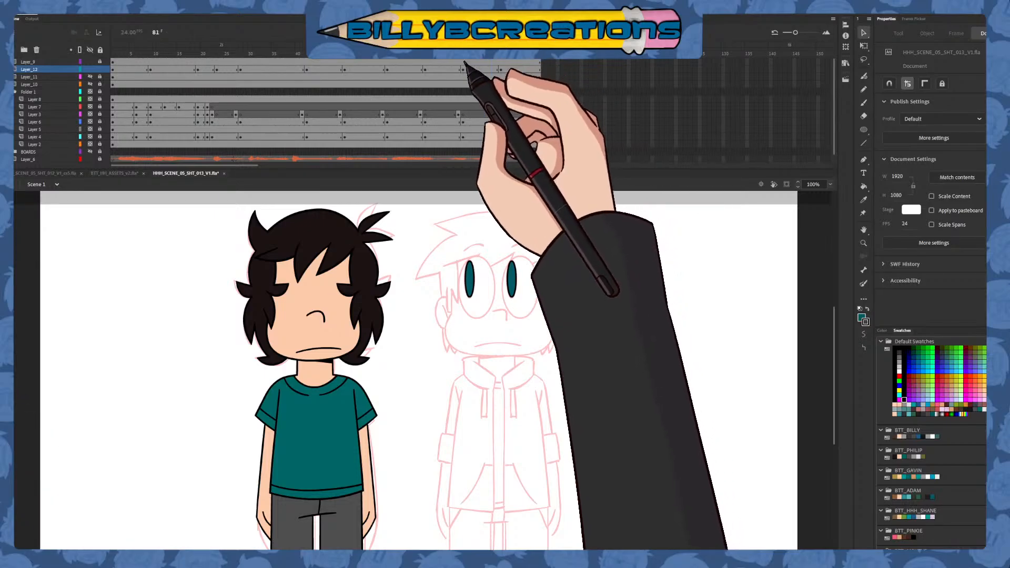
Create a shape tween on Layer_12 between the keyframes at frames 19 and 23, and scrub through it
left_click(188, 68)
mouse_move(189, 68)
left_mouse_down()
mouse_move(229, 93)
mouse_move(194, 75)
mouse_move(214, 86)
mouse_move(211, 72)
left_mouse_up()
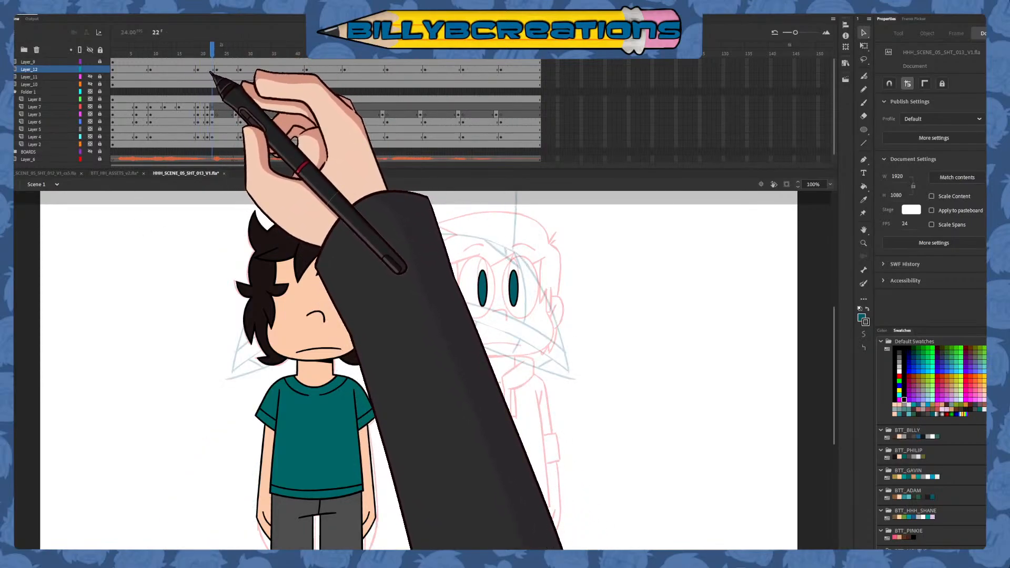
left_click(207, 69)
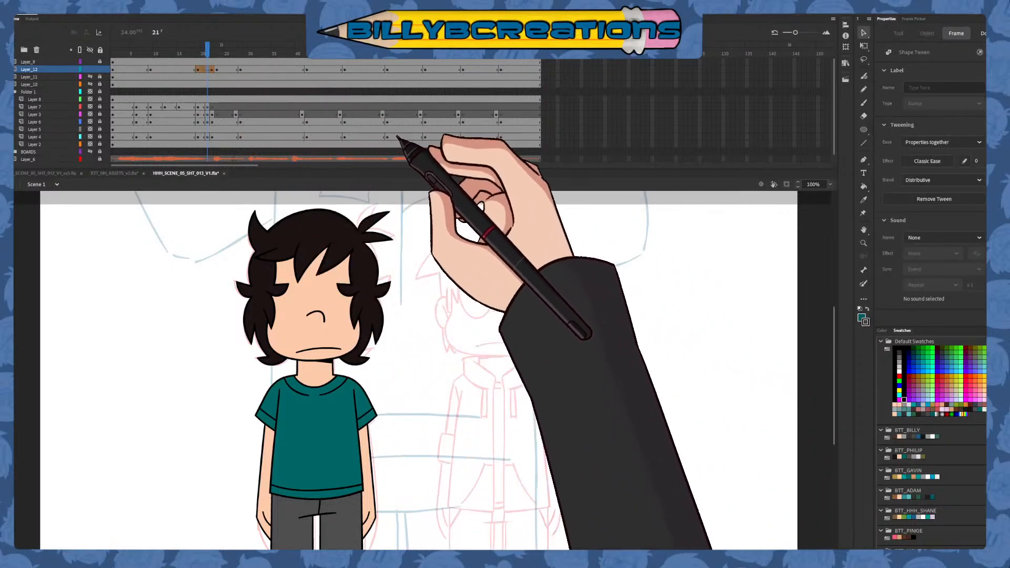
left_click_drag(208, 51, 217, 57)
left_click(208, 70)
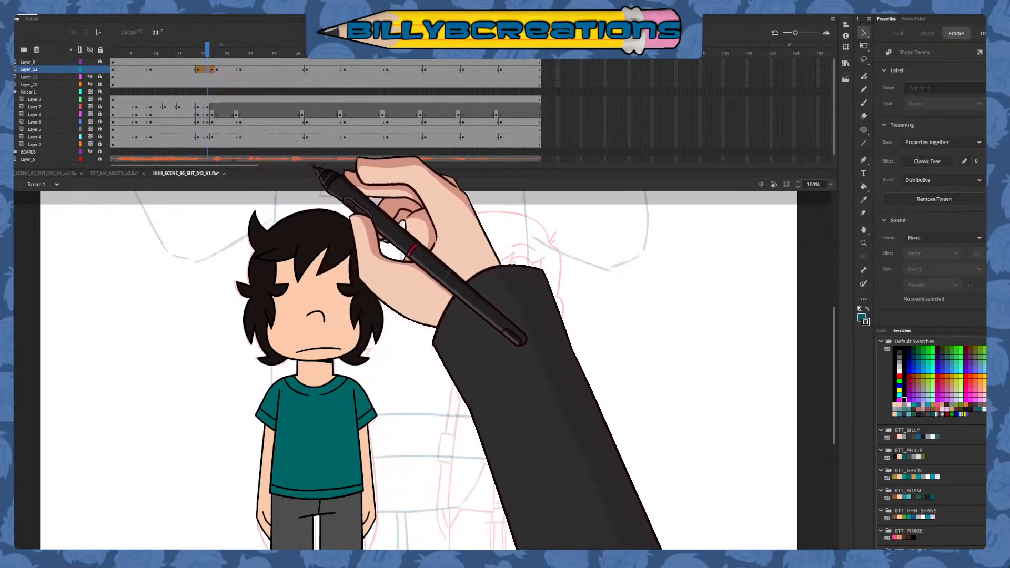
Set the easing effect of the Layer_12 shape tween to Quad Ease-In-Out
left_click(914, 20)
left_click(886, 19)
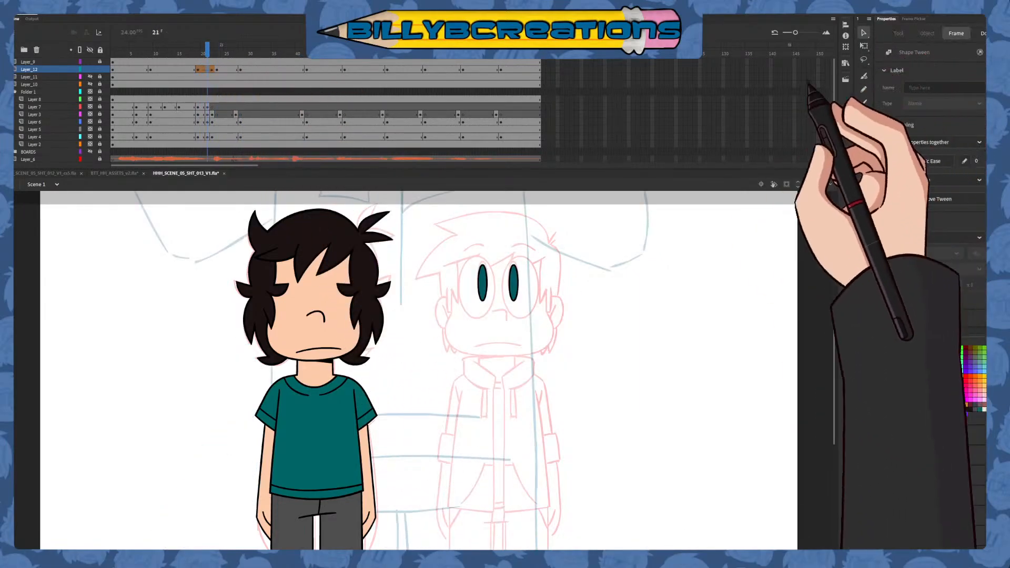
double_click(793, 187)
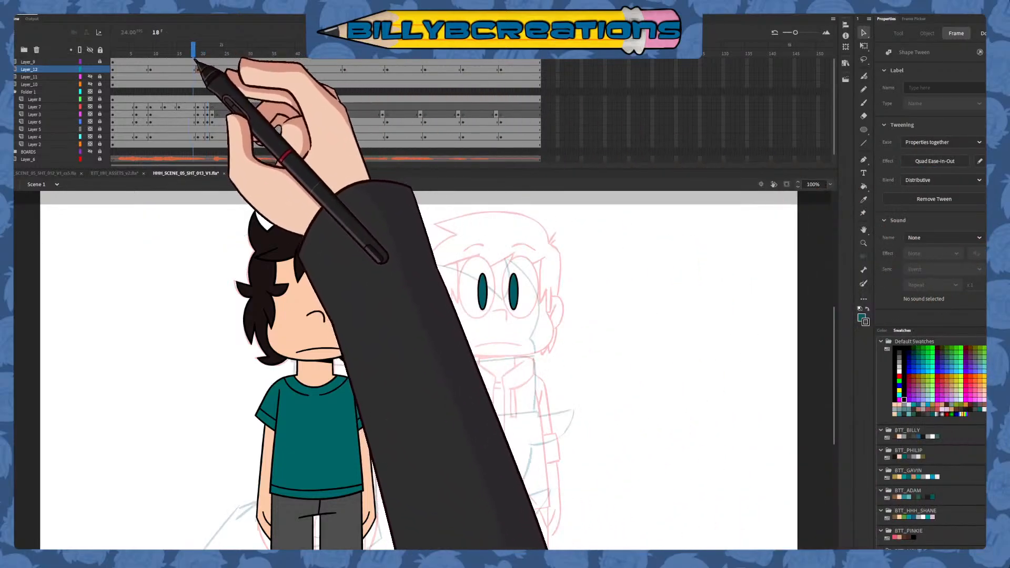
Add a keyframe to Layer_12 at frame 30, just after the pupils' move at frame 28
left_click(215, 77)
left_click(249, 84)
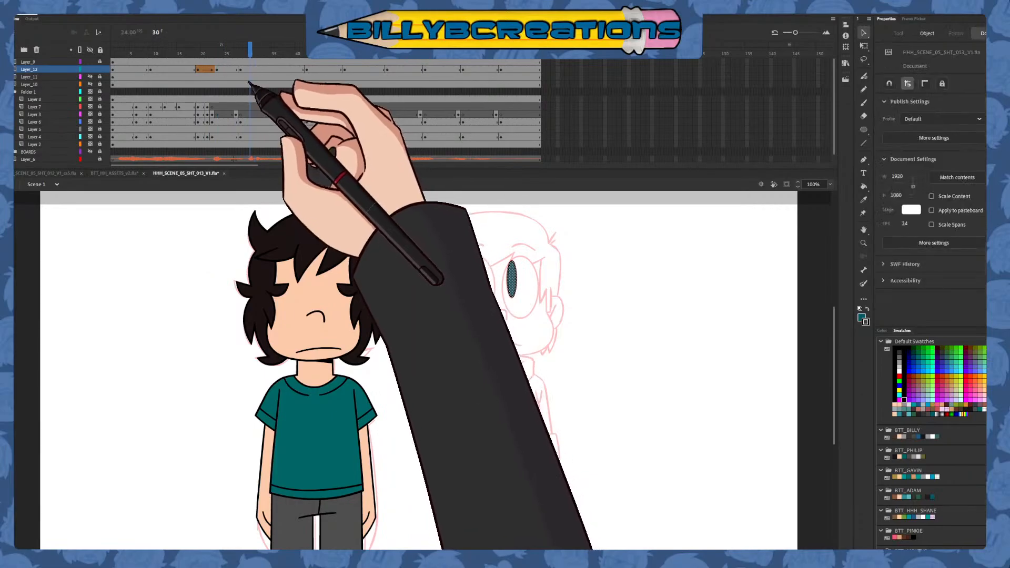
left_click(252, 69)
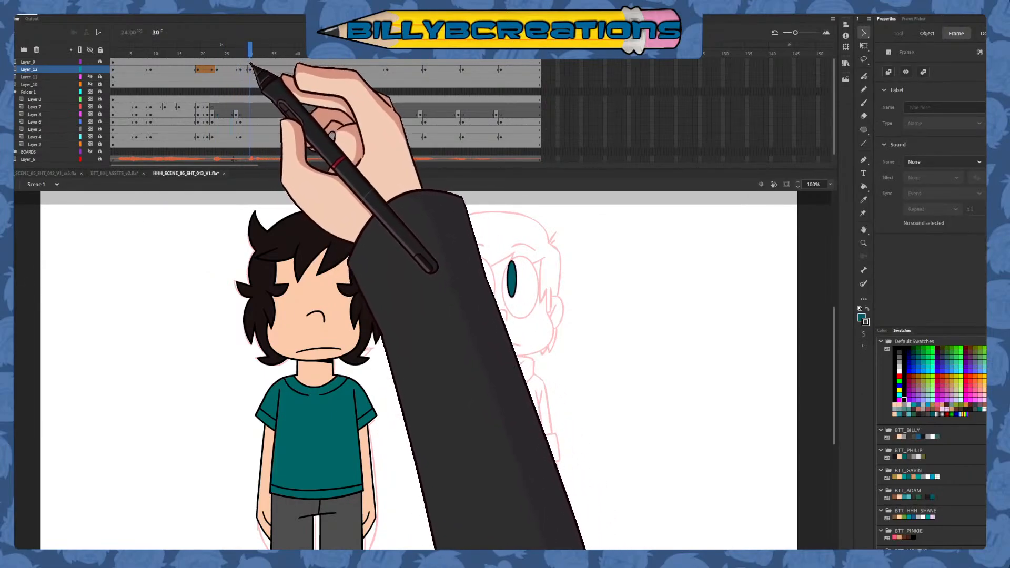
left_click(250, 57)
Add a keyframe to Layer_12 at frame 26 and select the layer's frame 27
left_click(236, 69)
left_click(231, 63)
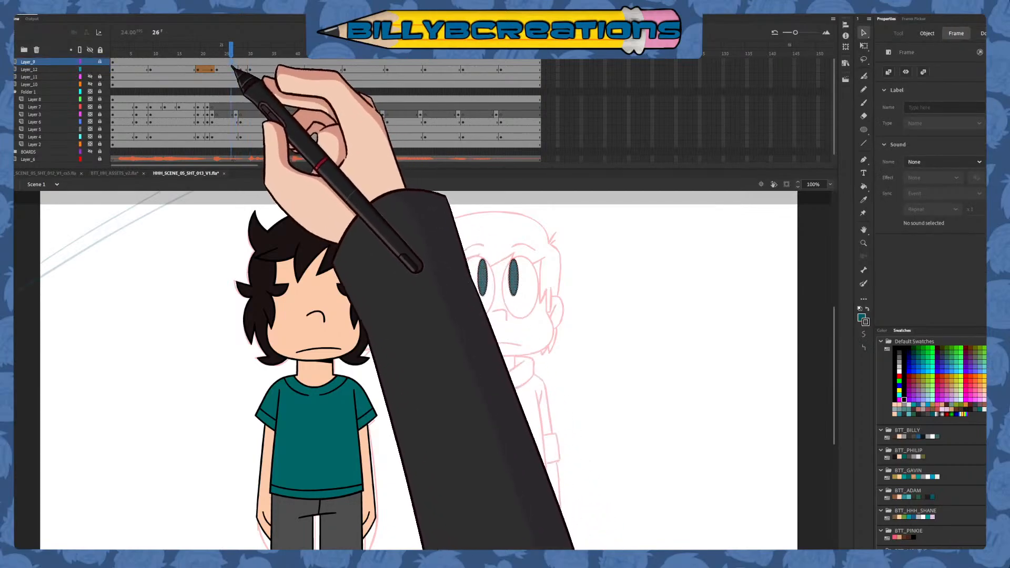
left_click(232, 57)
left_click(231, 70)
key("F6")
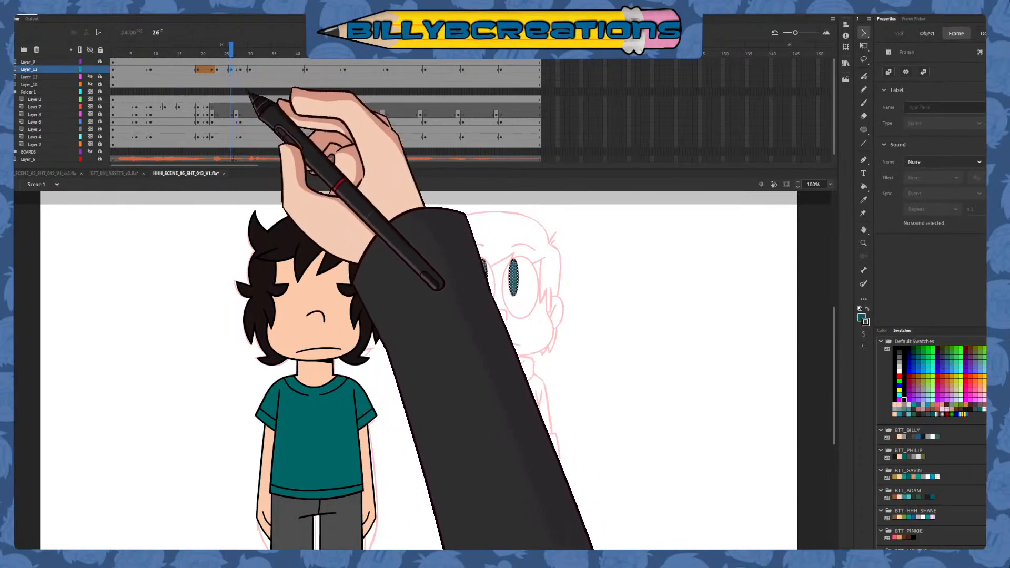
left_click(236, 69)
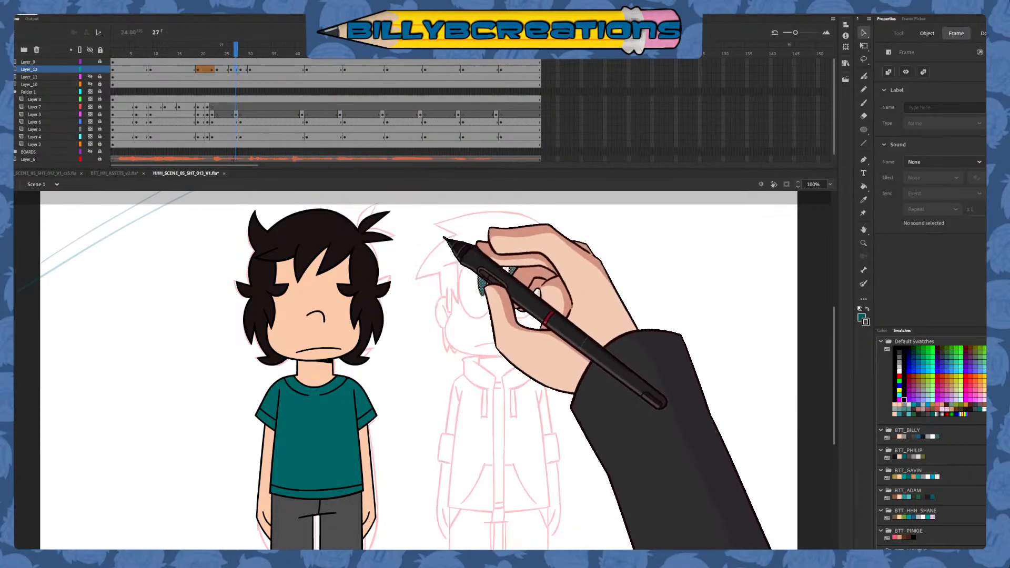
Create a shape tween on Layer_12 between the keyframes at frames 26 and 28, and play it back
right_click(236, 70)
left_click(279, 93)
left_click_drag(236, 55, 174, 54)
left_click(250, 69)
key("Return")
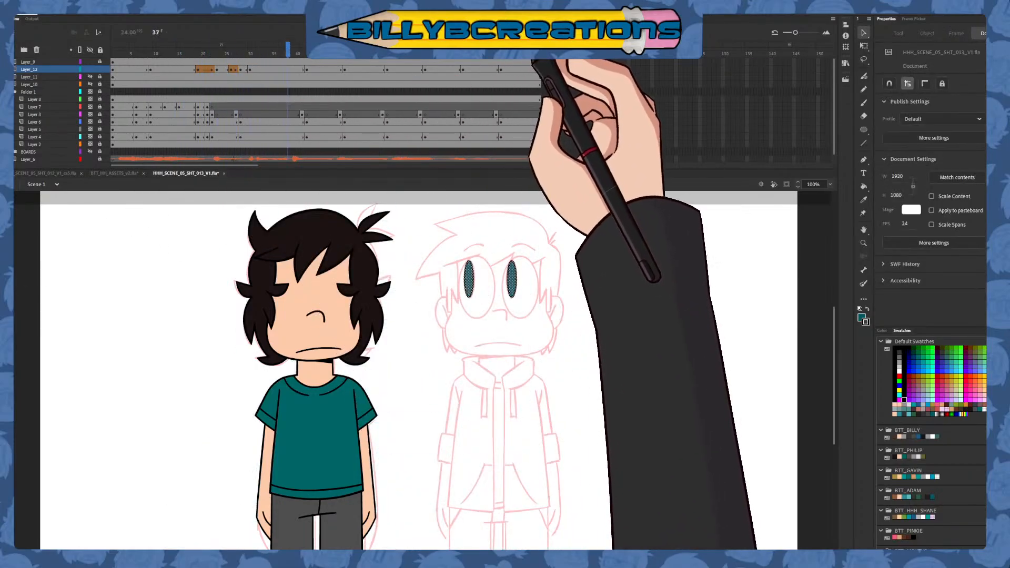
Add keyframes to Layer_12 at frames 44 and 40, and create a shape tween from frame 40 to the pupils' move at frame 42
left_click(316, 70)
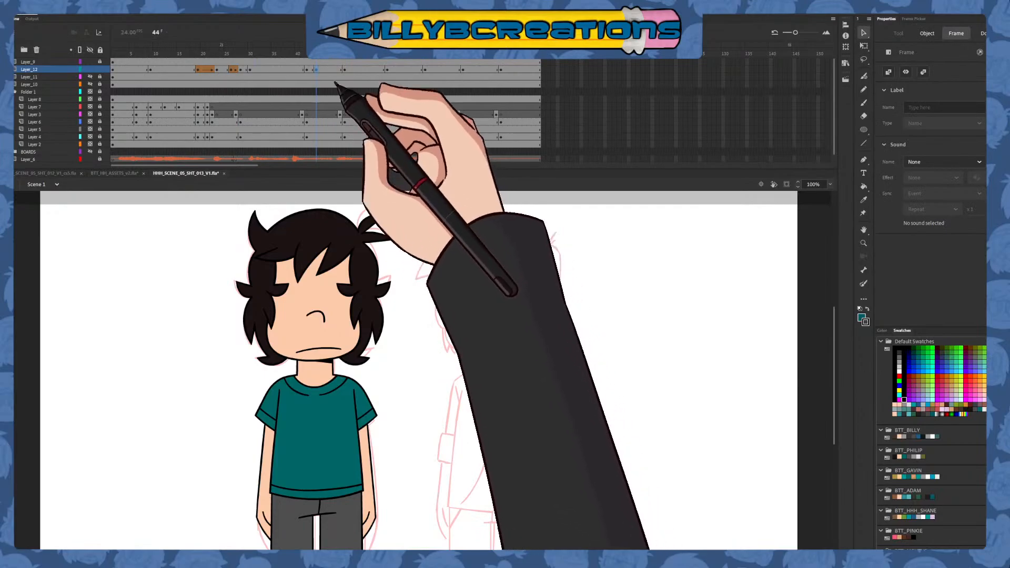
left_click(312, 69)
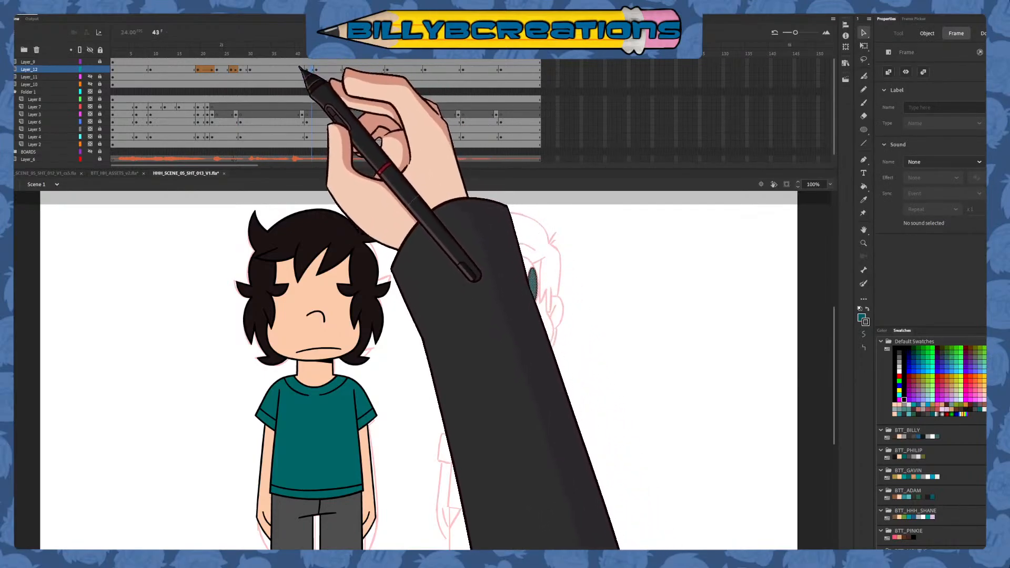
left_click(301, 70)
right_click(303, 67)
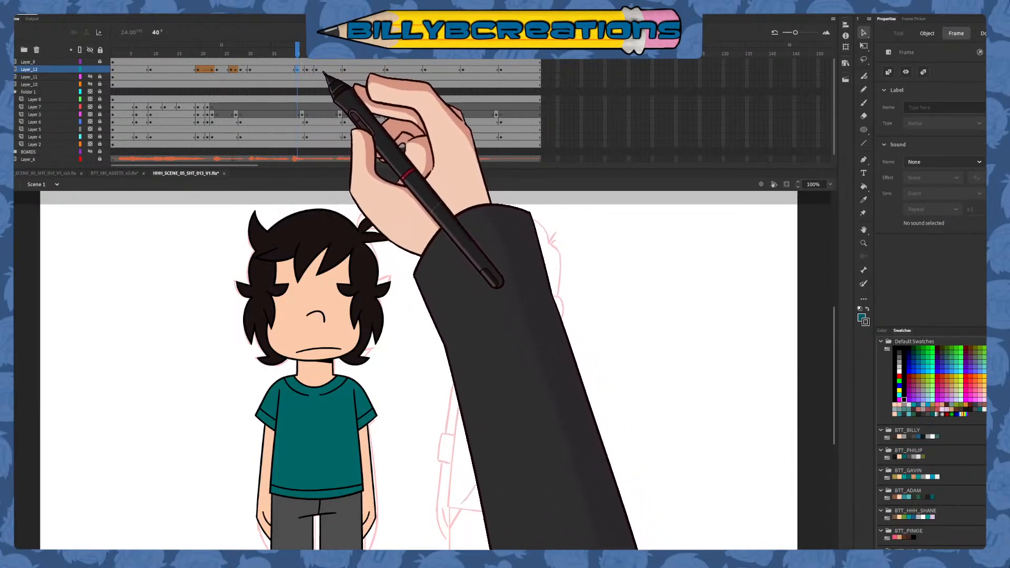
left_click(343, 101)
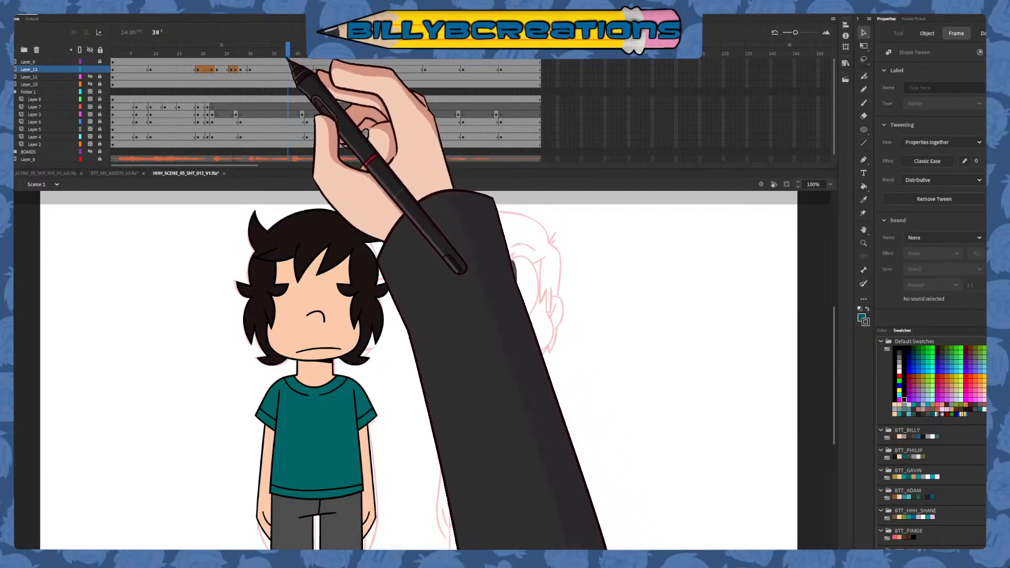
left_click(343, 92)
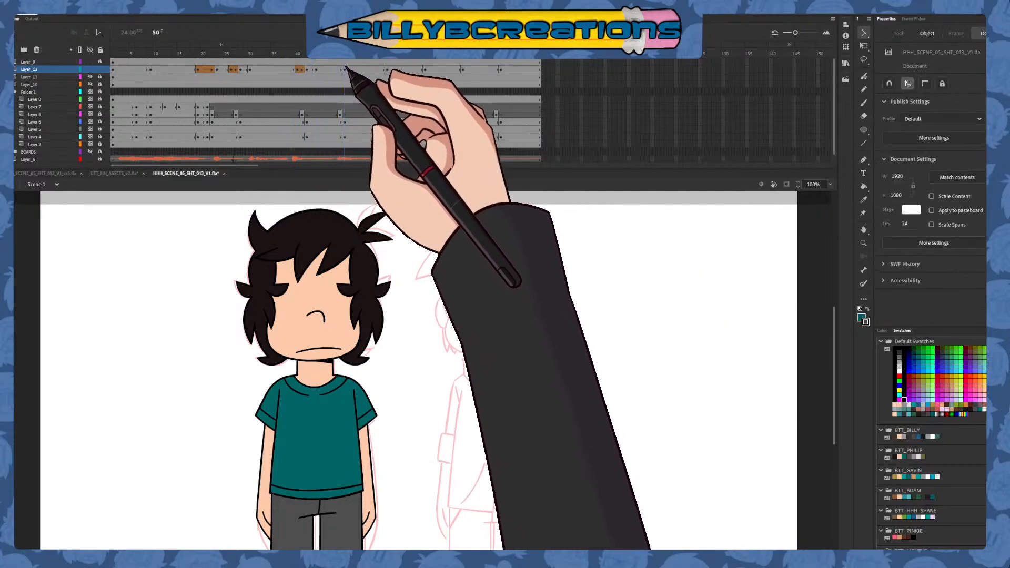
Add keyframes to Layer_12 at frames 52 and 48, and create a shape tween from frame 48 to the pupils' move at frame 50
left_click(354, 70)
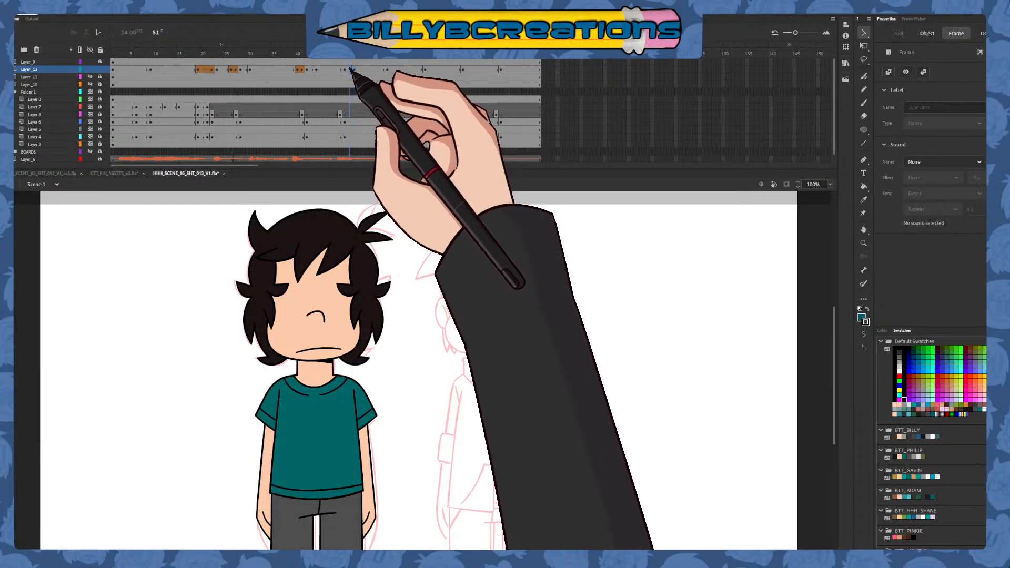
right_click(336, 70)
left_click(379, 136)
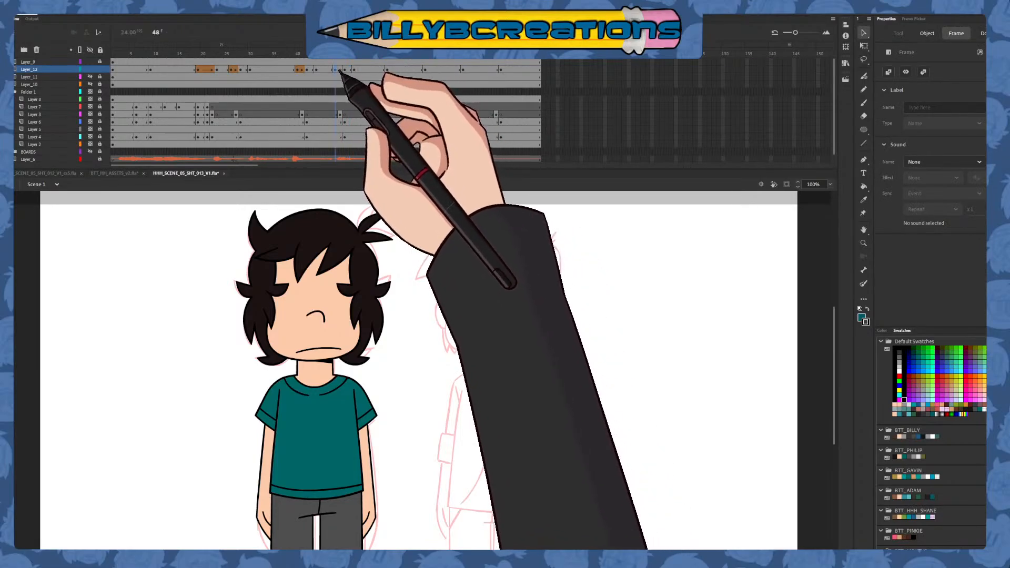
right_click(340, 70)
left_click(378, 100)
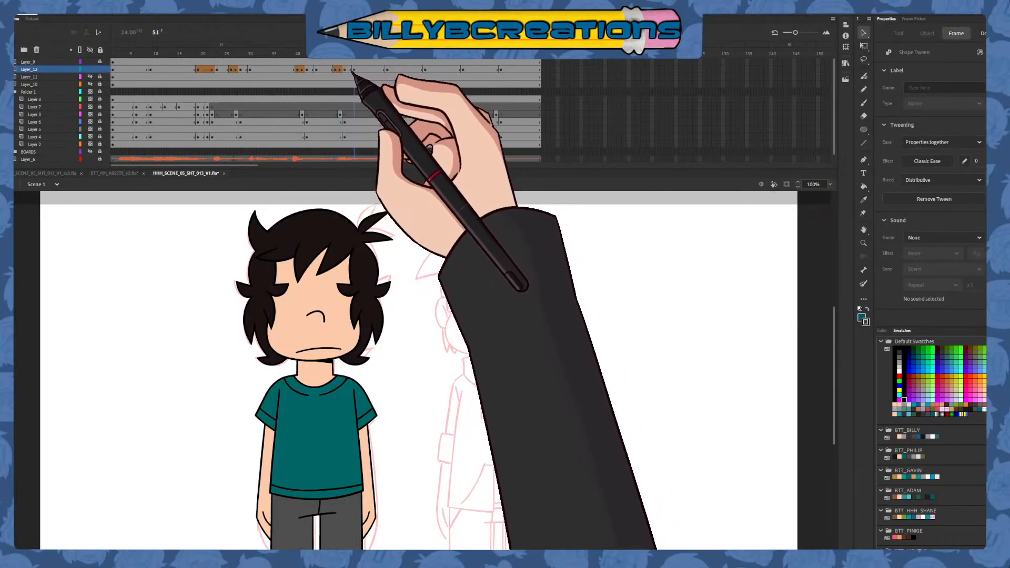
Scrub through the Layer_12 shape tween around frame 50 and inspect the pupil nearest the outer side of the face
left_click(383, 97)
left_click_drag(383, 97, 345, 54)
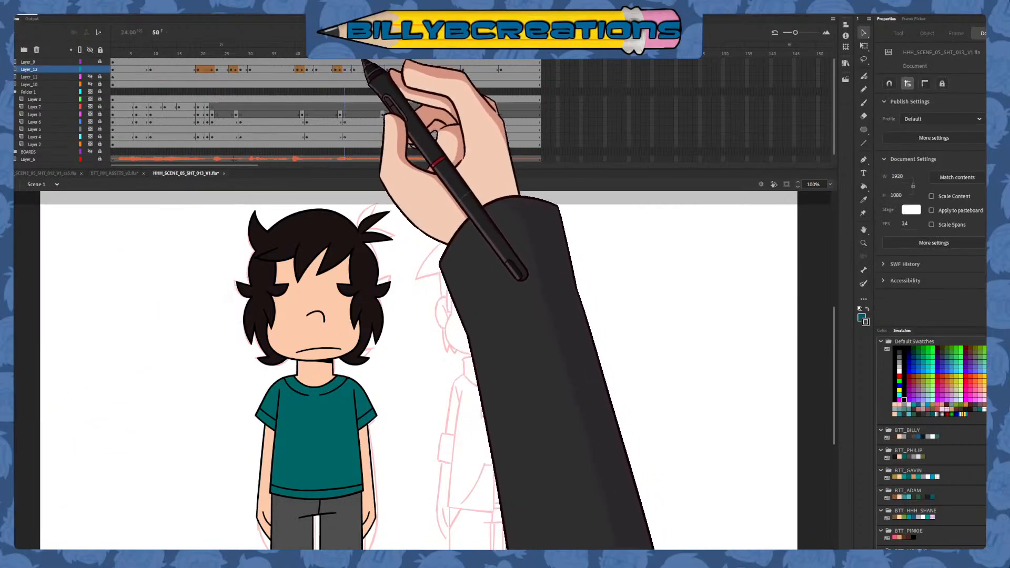
left_click_drag(552, 242, 506, 306)
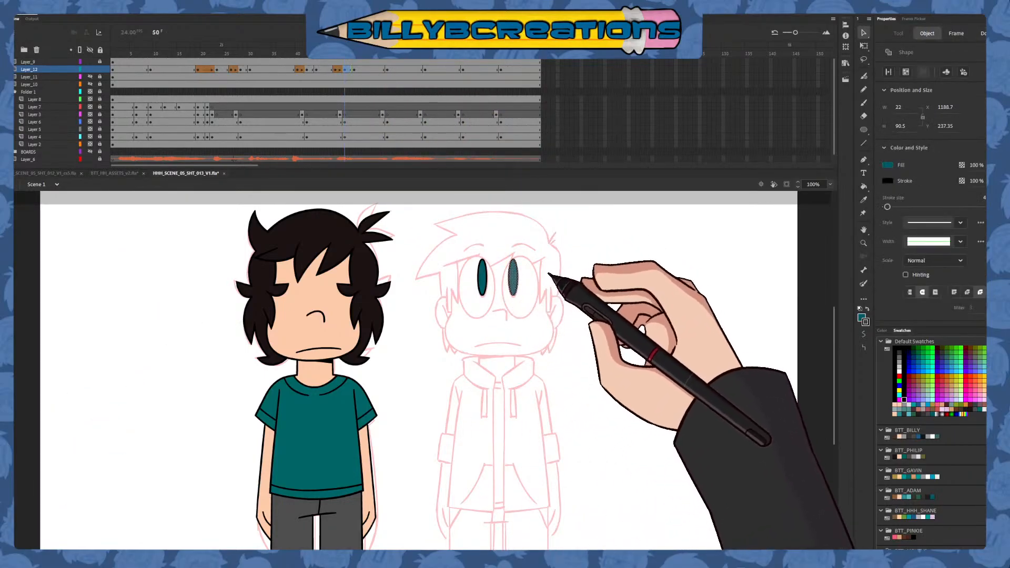
left_click(557, 221)
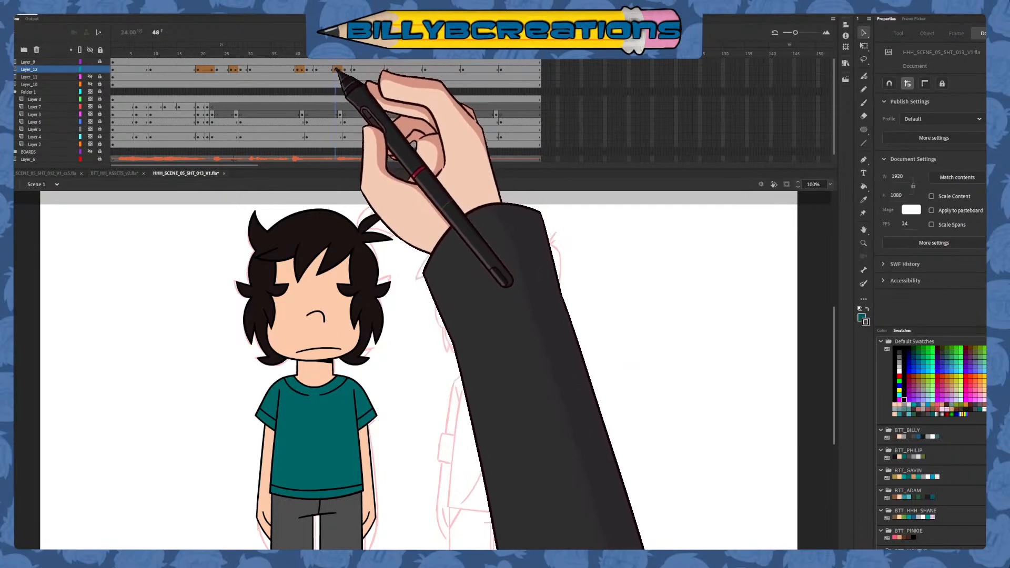
left_click_drag(336, 69, 365, 72)
Add keyframes to Layer_12 at frames 61 and 57, and create a shape tween from frame 57 to the pupils' move at frame 59
left_click(395, 69)
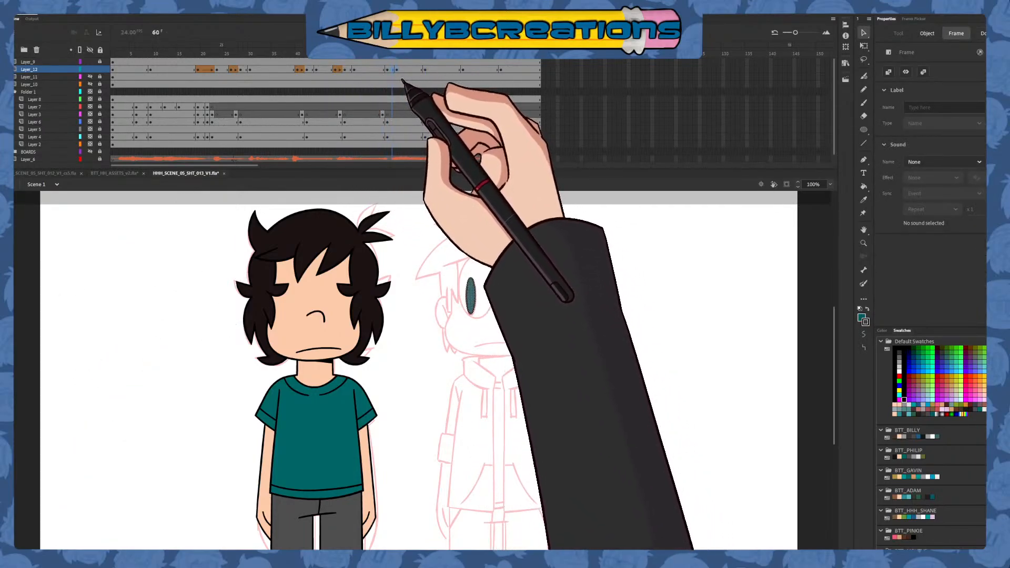
left_click(384, 70)
left_click(377, 70)
key("F6")
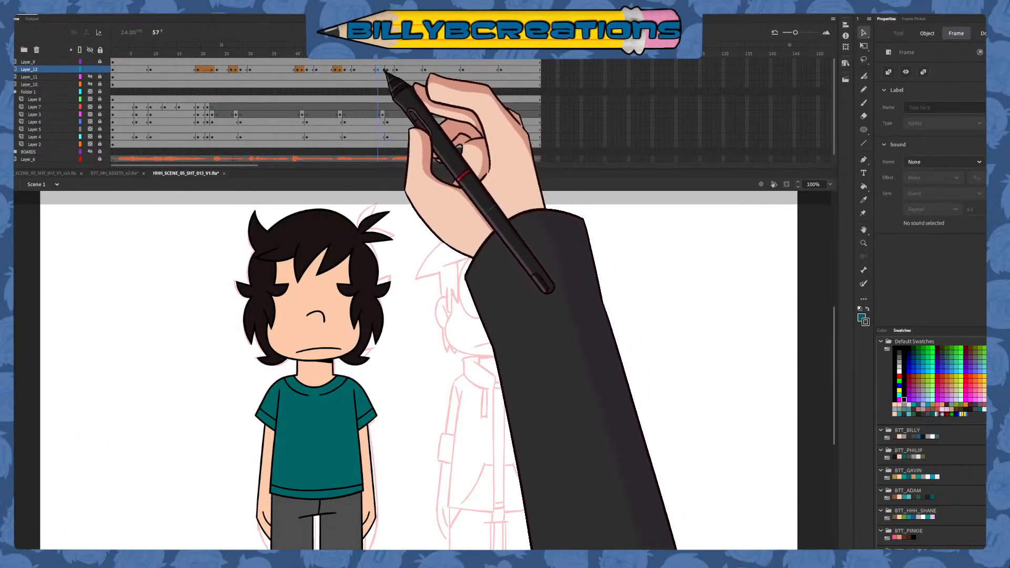
left_click(383, 70)
key("alt+i")
key("s")
left_click(374, 69)
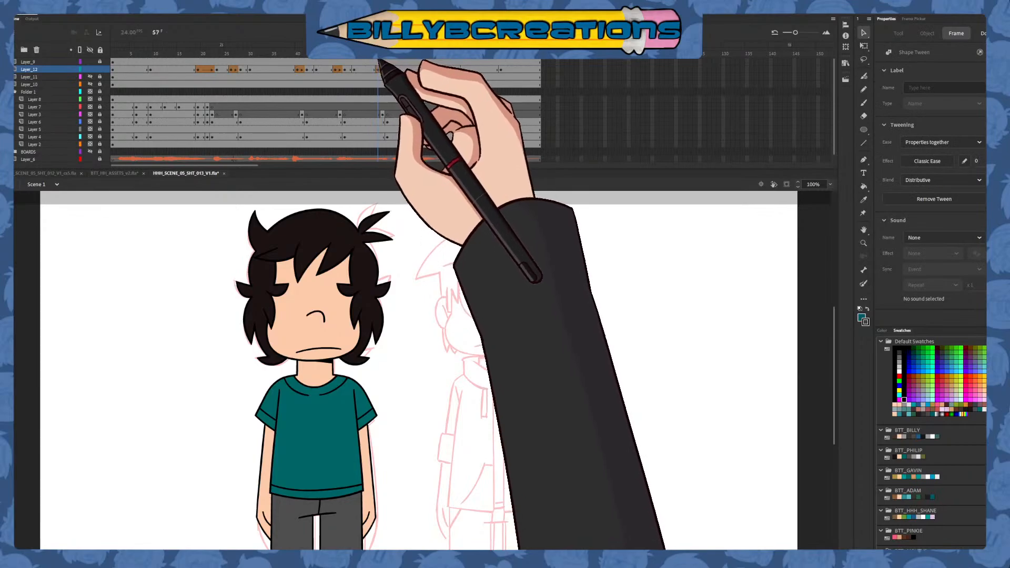
left_click_drag(379, 62, 391, 95)
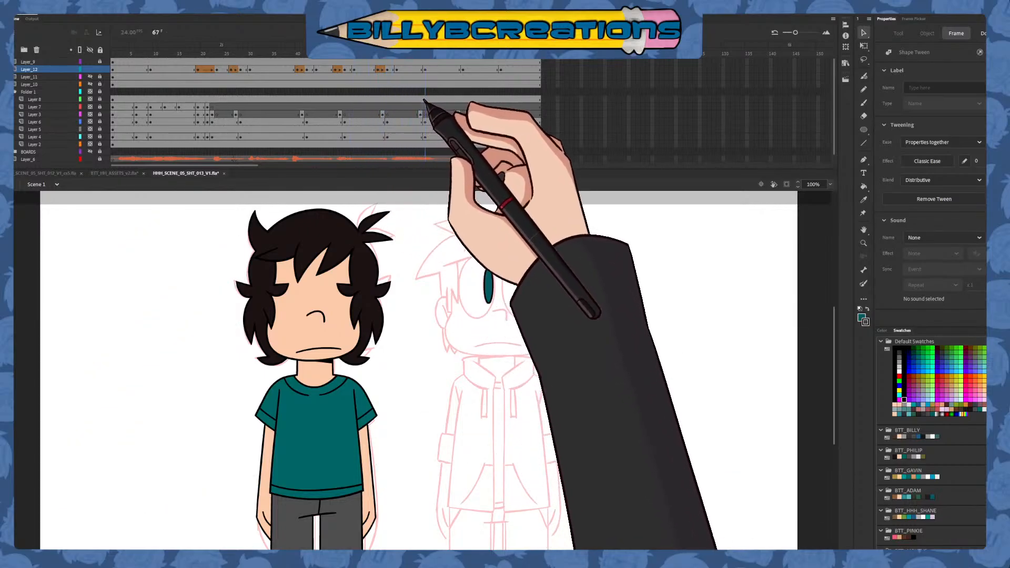
Add keyframes to Layer_12 at frames 69 and 65, and create a shape tween from frame 65 to the pupils' move at frame 67
left_click(434, 70)
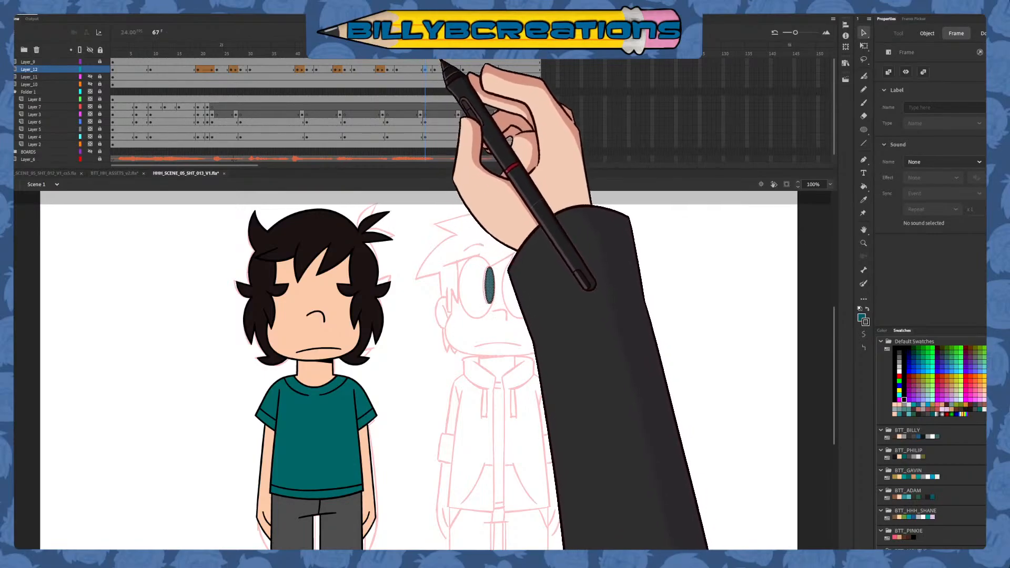
left_click_drag(444, 51, 417, 64)
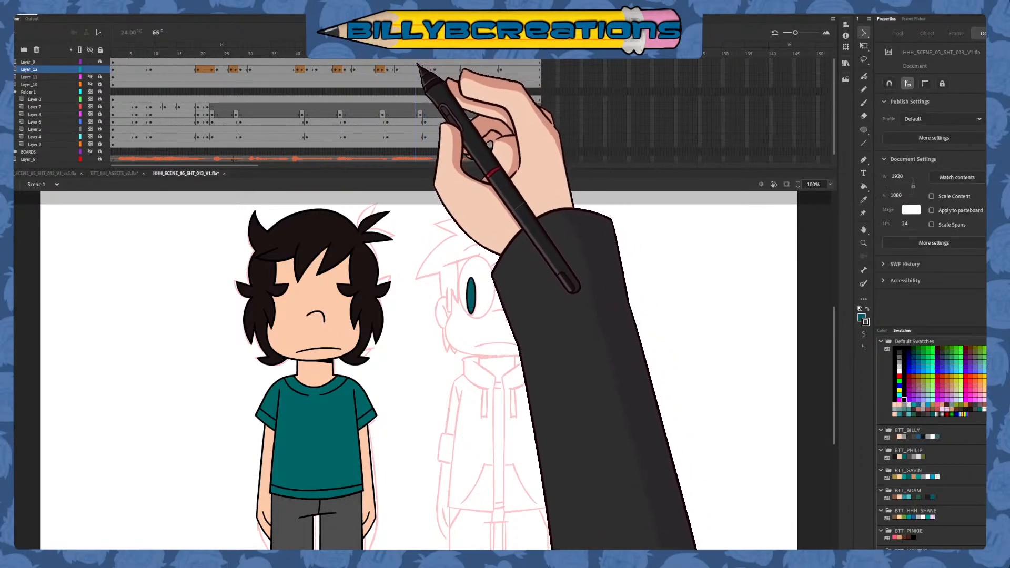
left_click(426, 69)
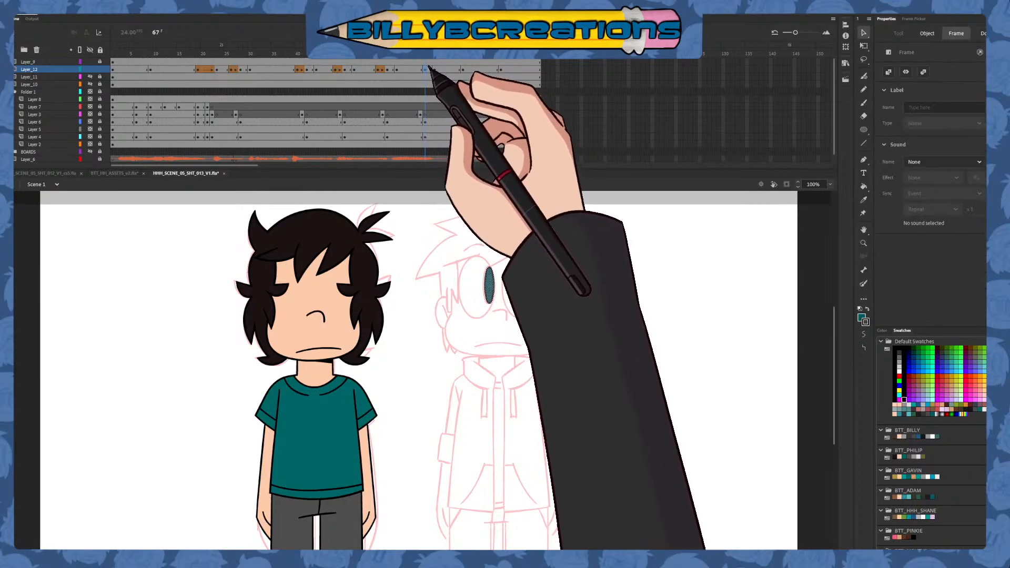
left_click_drag(444, 61, 420, 70)
left_click(417, 71)
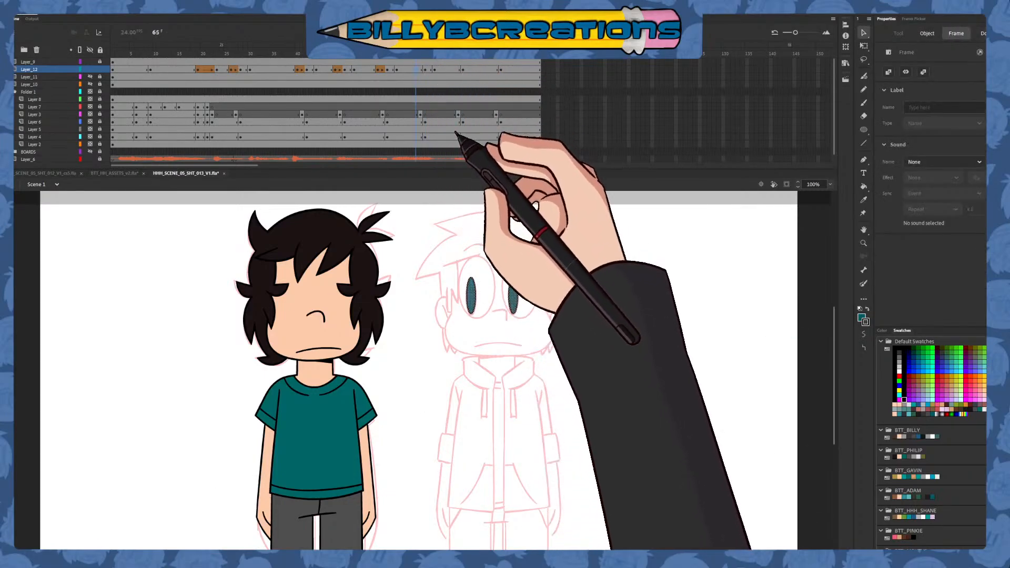
left_click(422, 69)
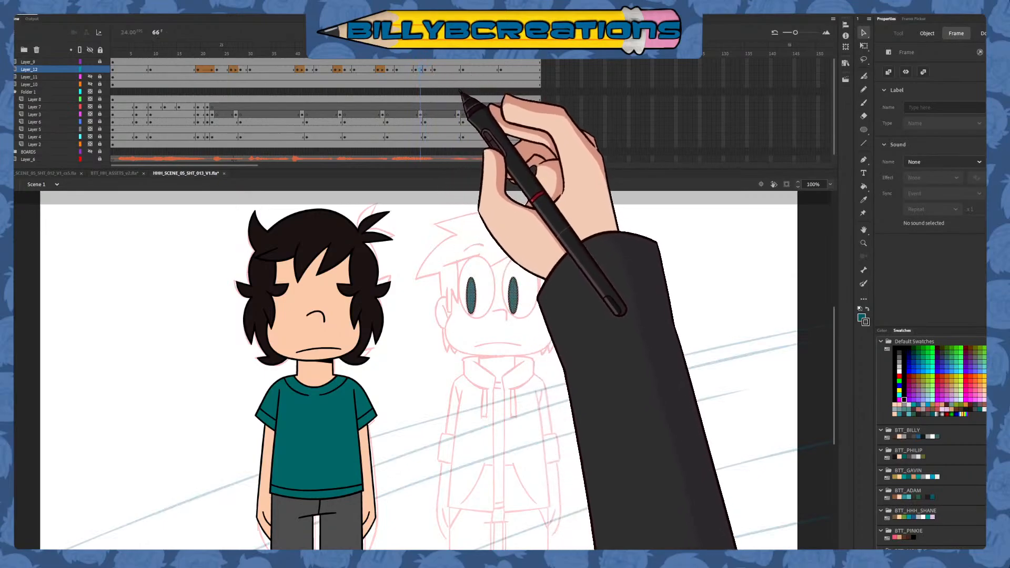
key("F3")
left_click_drag(427, 57, 466, 94)
Add keyframes to Layer_12 at frames 77 and 73, and create a shape tween from frame 73 to the pupils' move at frame 75
left_click(472, 70)
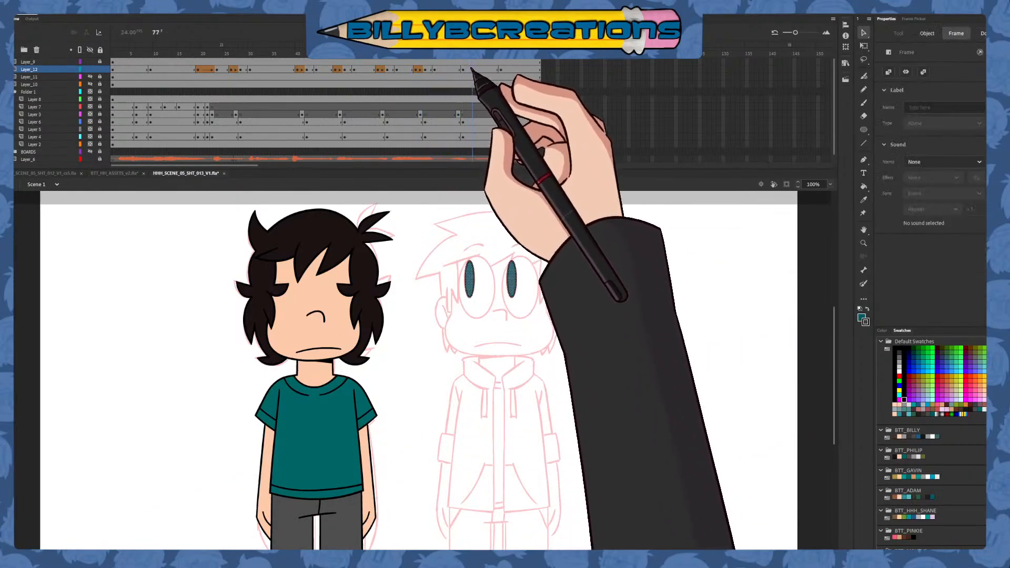
left_click(464, 69)
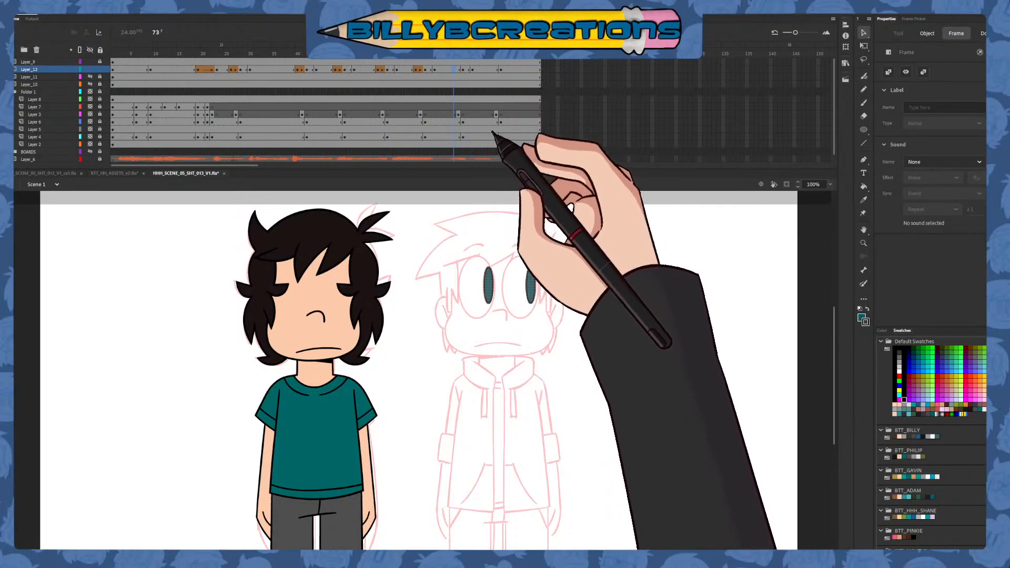
left_click(459, 70)
left_click(450, 70)
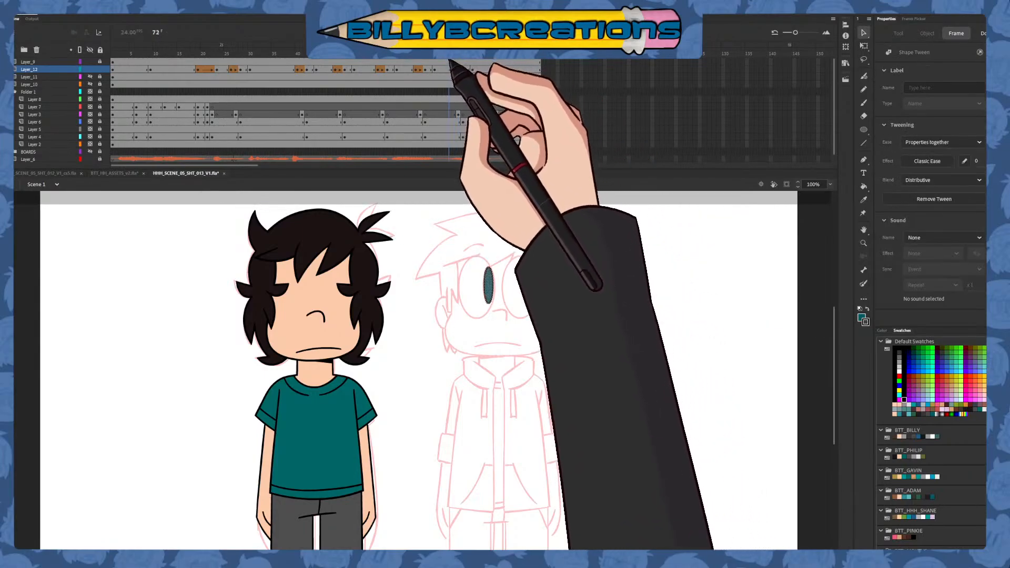
Add keyframes to Layer_12 at frames 85 and 81, and create a shape tween from frame 81 to the pupils' move at frame 83
left_click(509, 69)
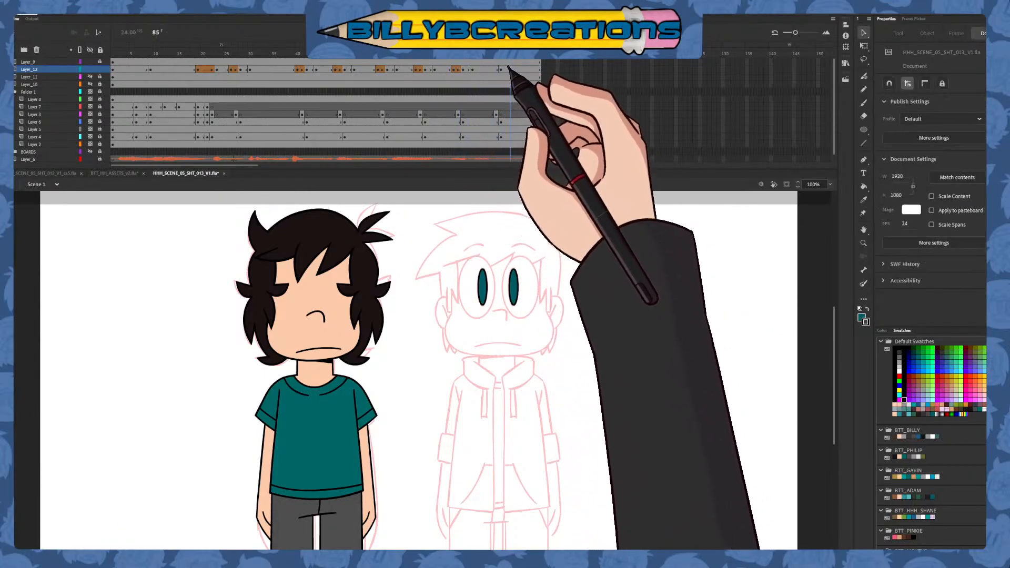
left_click(501, 69)
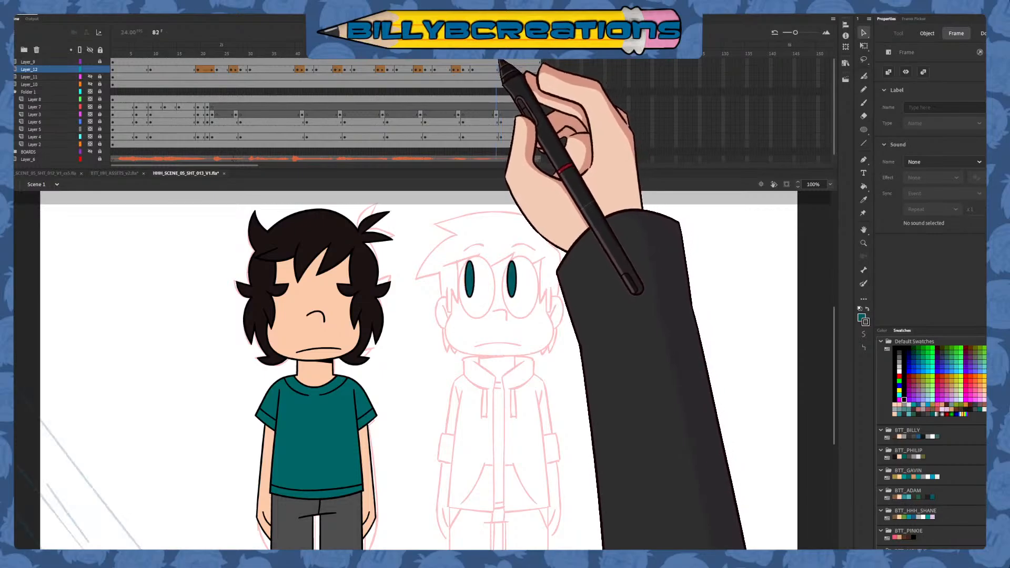
left_click(501, 59)
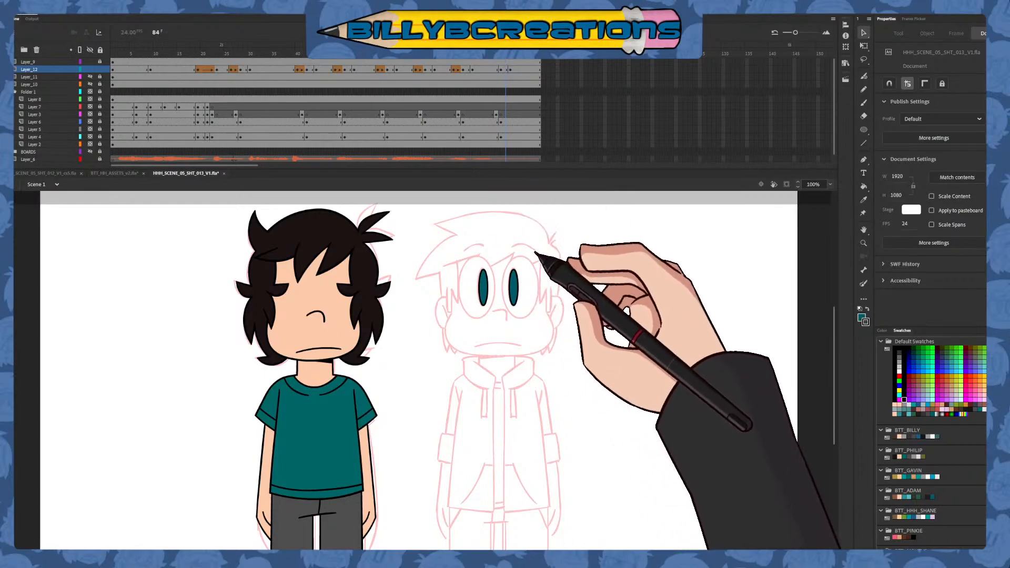
left_click(492, 69)
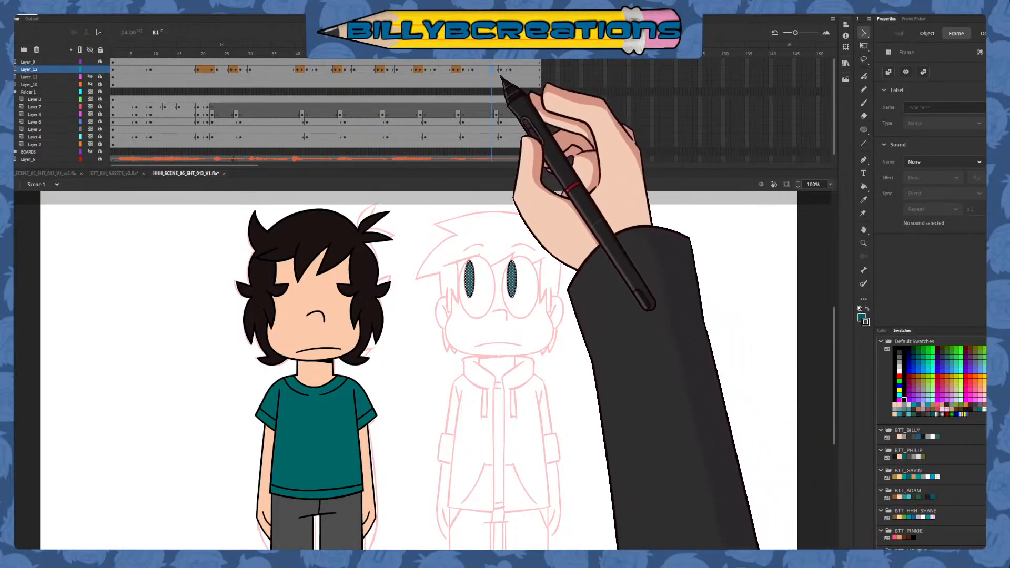
left_click(496, 69)
left_click(538, 93)
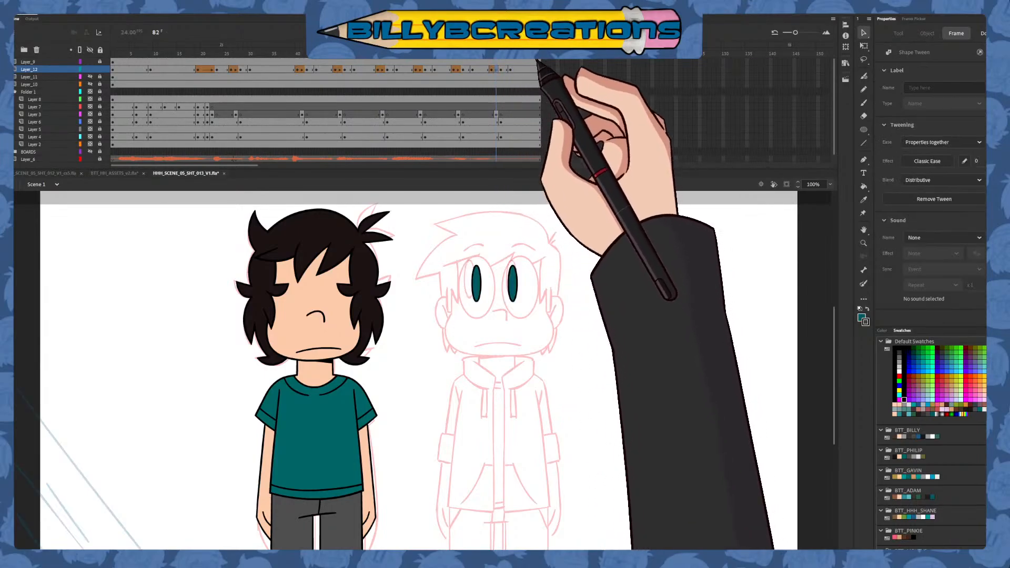
Lock Layer_12 and review the pupil animation on the coloured second character, toggling Layer_11's visibility to check its contents
left_click_drag(496, 55, 141, 88)
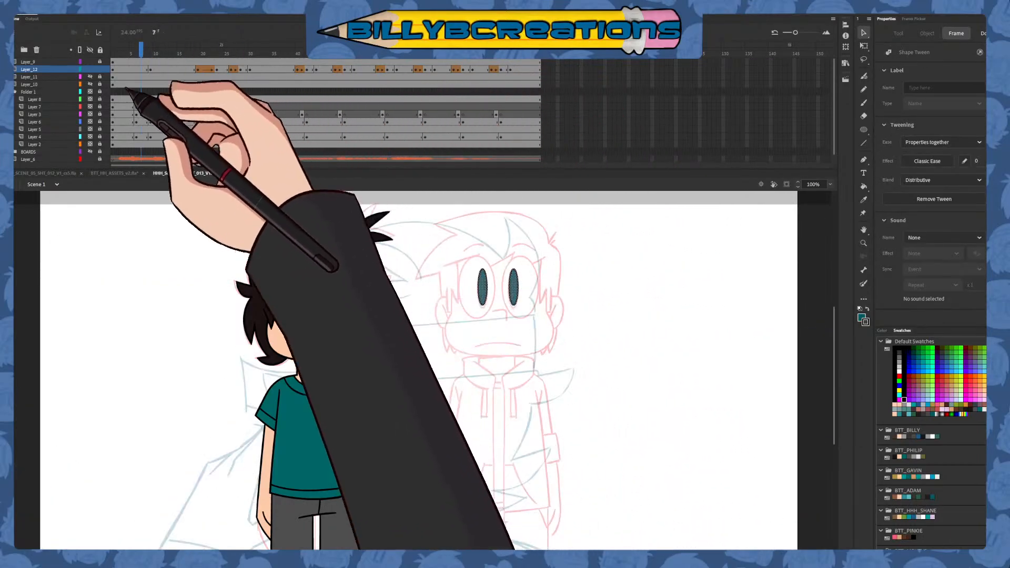
left_click(100, 69)
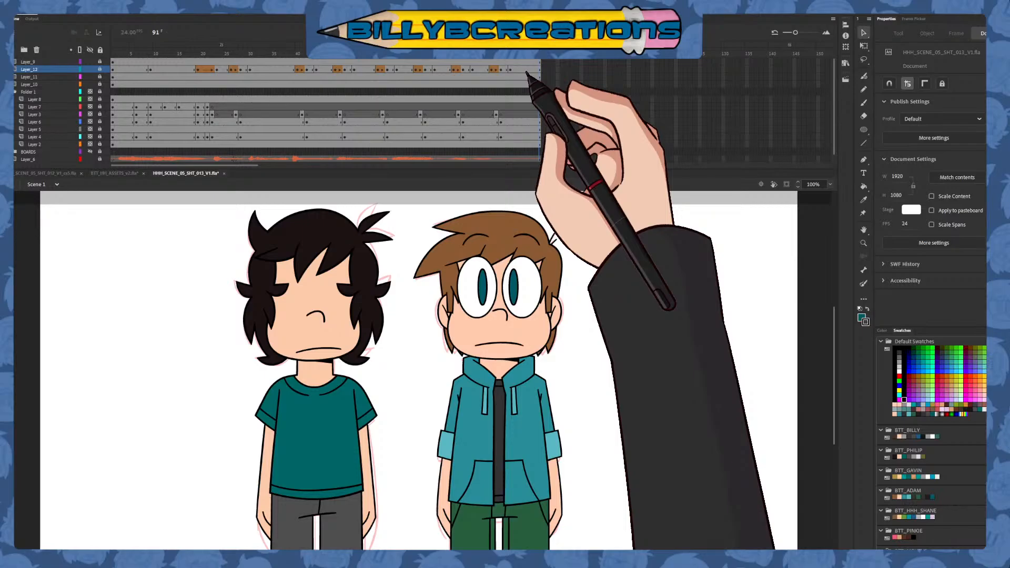
left_click(168, 99)
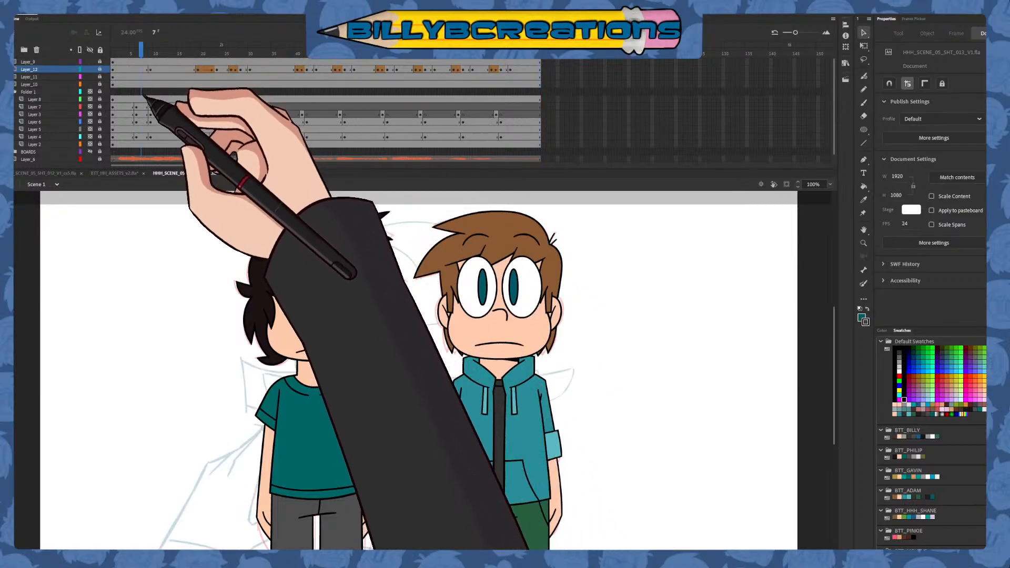
mouse_move(169, 94)
left_mouse_down()
mouse_move(108, 73)
mouse_move(142, 54)
mouse_move(136, 65)
mouse_move(177, 84)
left_mouse_up()
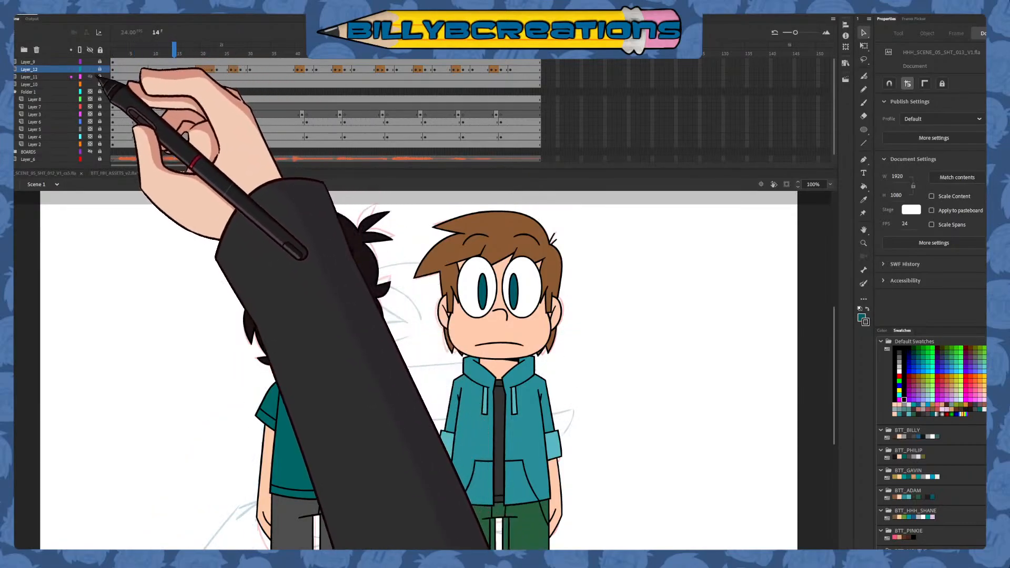
left_click(91, 77)
left_click(90, 77)
Create a layer folder above Layer_12 and name it adam
left_click(25, 50)
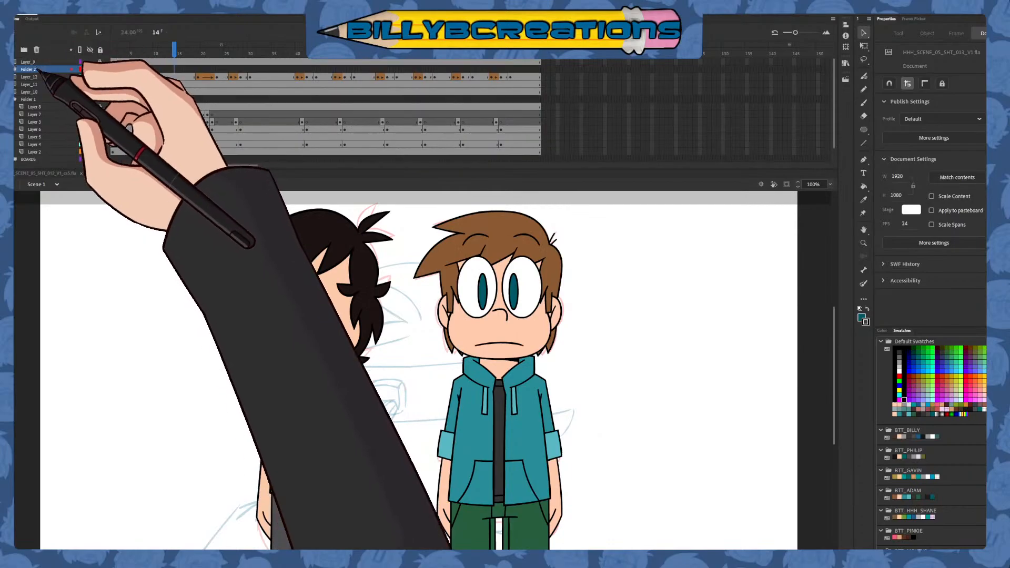
double_click(36, 69)
type("ada")
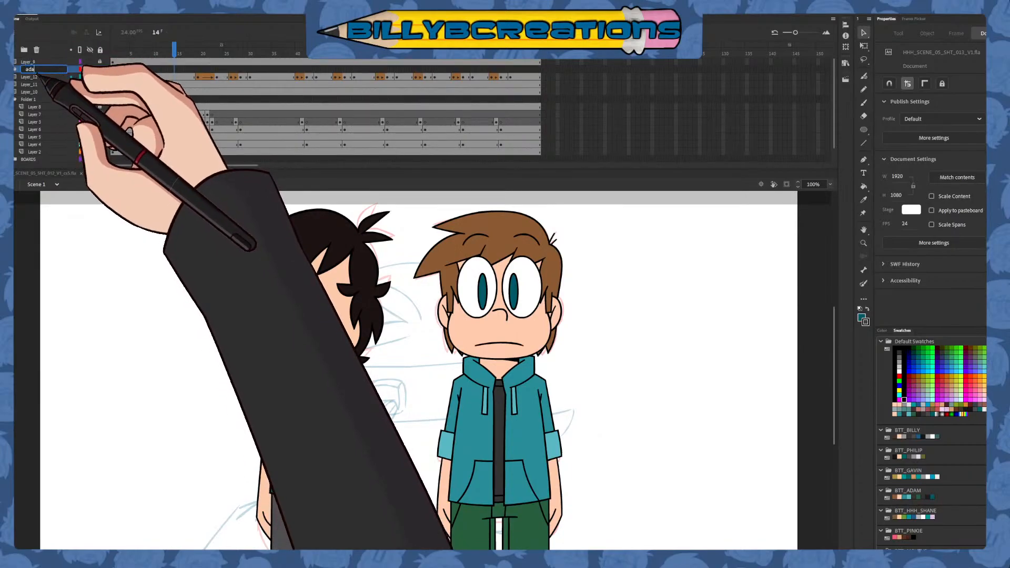
type("m")
left_click(45, 77)
left_click(44, 99, "shift")
left_click_drag(45, 90, 23, 102)
key("ctrl+z")
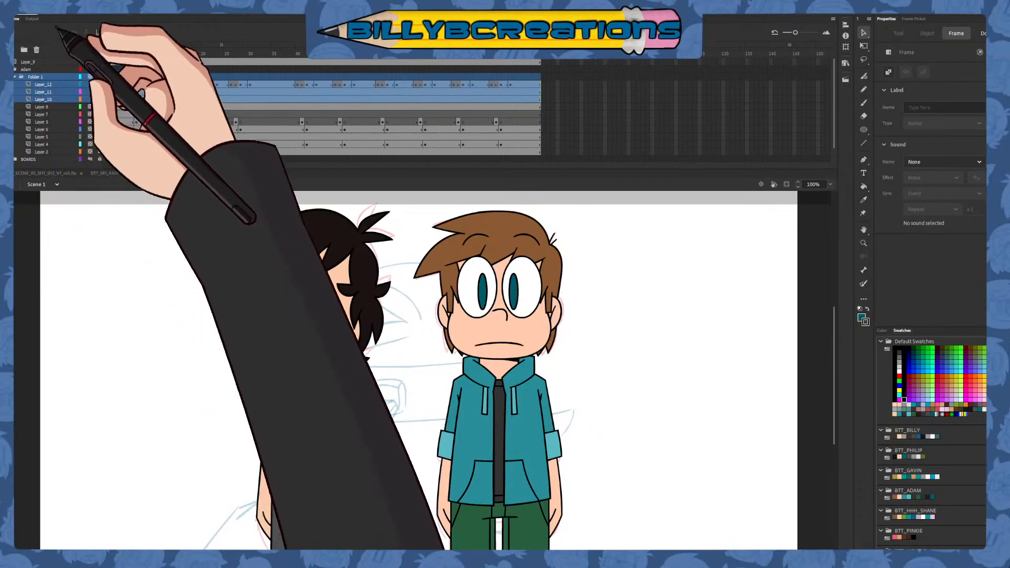
key("ctrl+z")
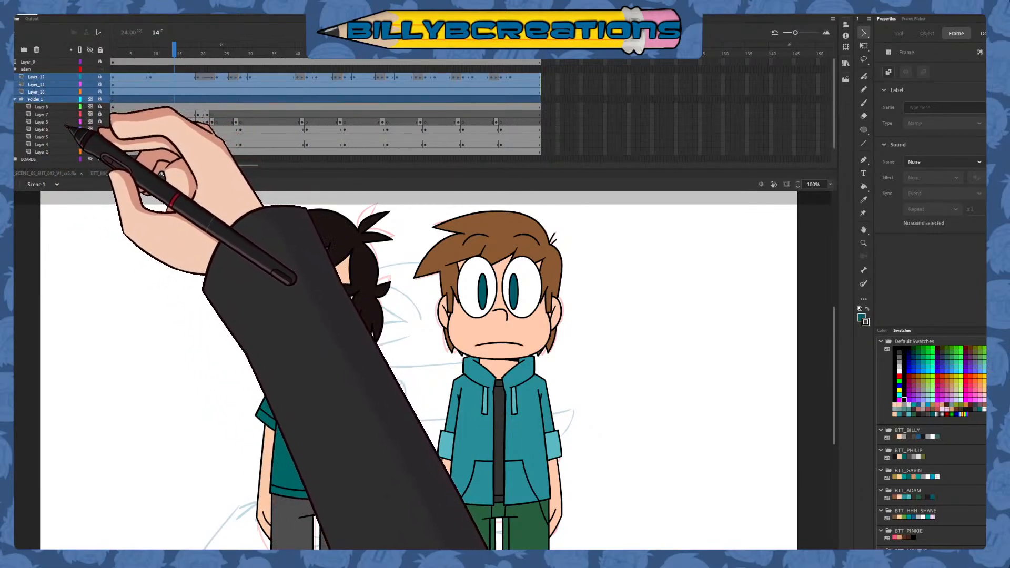
Move Layer_12, Layer_11 and Layer_10 into the adam folder and collapse the folder
left_click(33, 91)
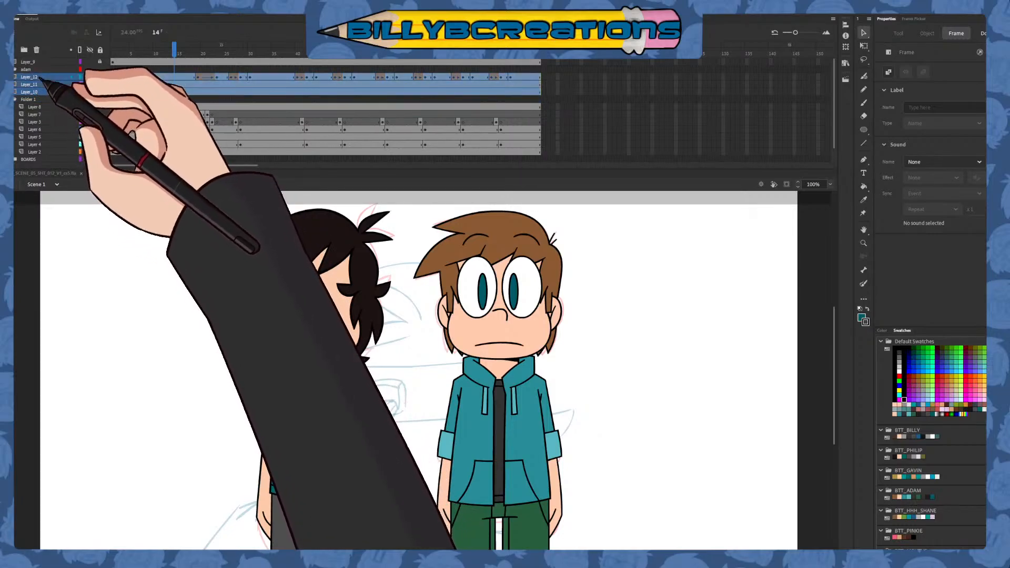
left_click_drag(40, 71, 49, 73)
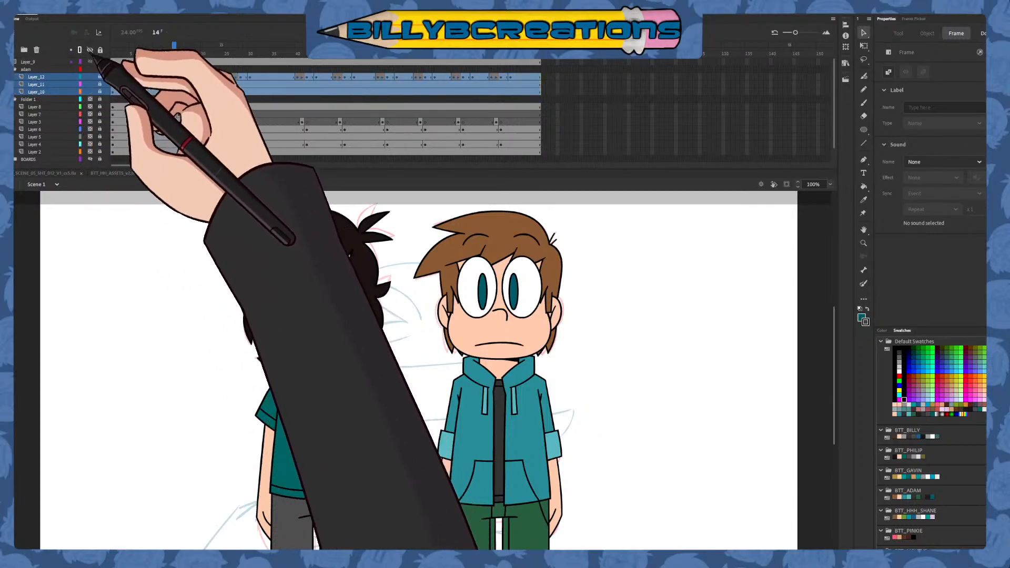
left_click(15, 70)
left_click_drag(135, 53, 539, 135)
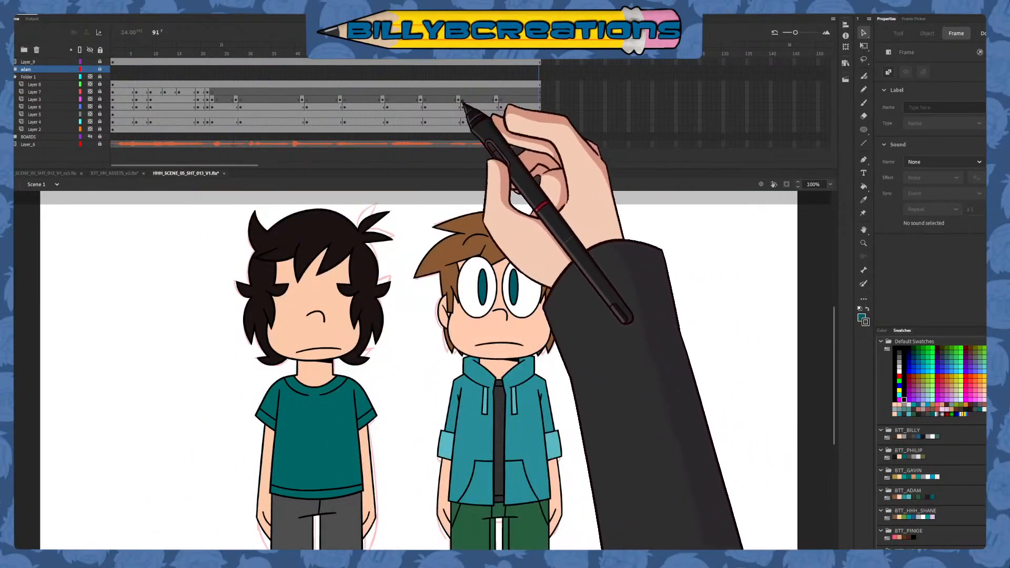
Copy all frames of Layer_12 and Layer_11 from the adam folder and paste them onto new layers above Layer_9
left_click(15, 70)
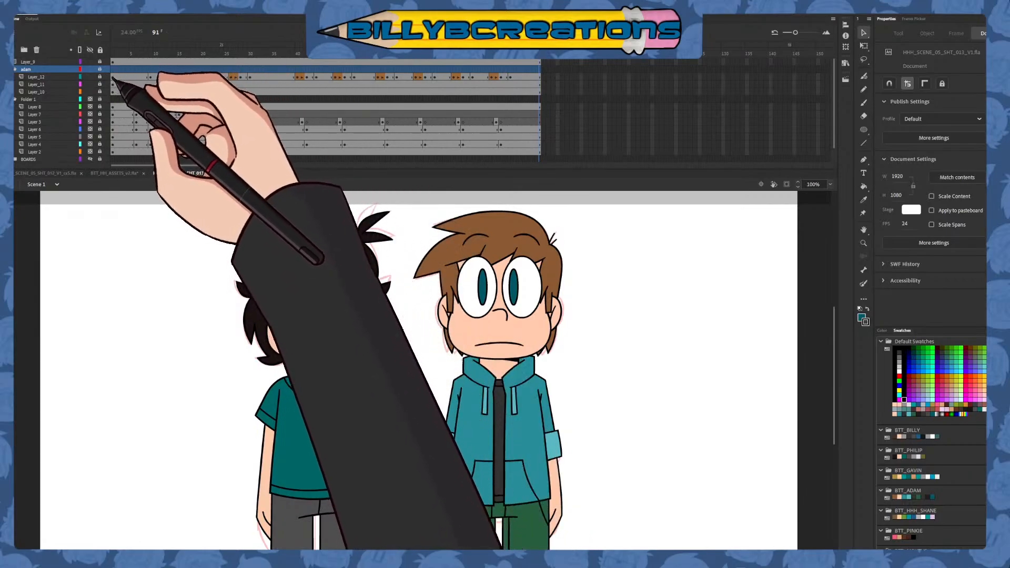
left_click_drag(113, 91, 539, 87)
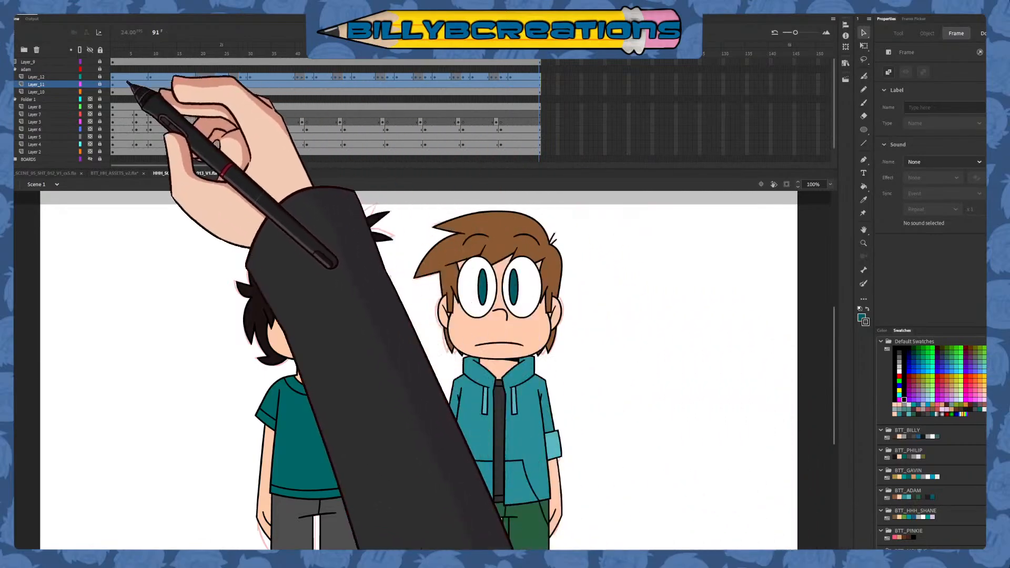
left_click(15, 69)
mouse_move(120, 53)
left_mouse_down()
mouse_move(139, 57)
mouse_move(87, 58)
mouse_move(536, 62)
left_mouse_up()
left_click(55, 62)
left_click(12, 49)
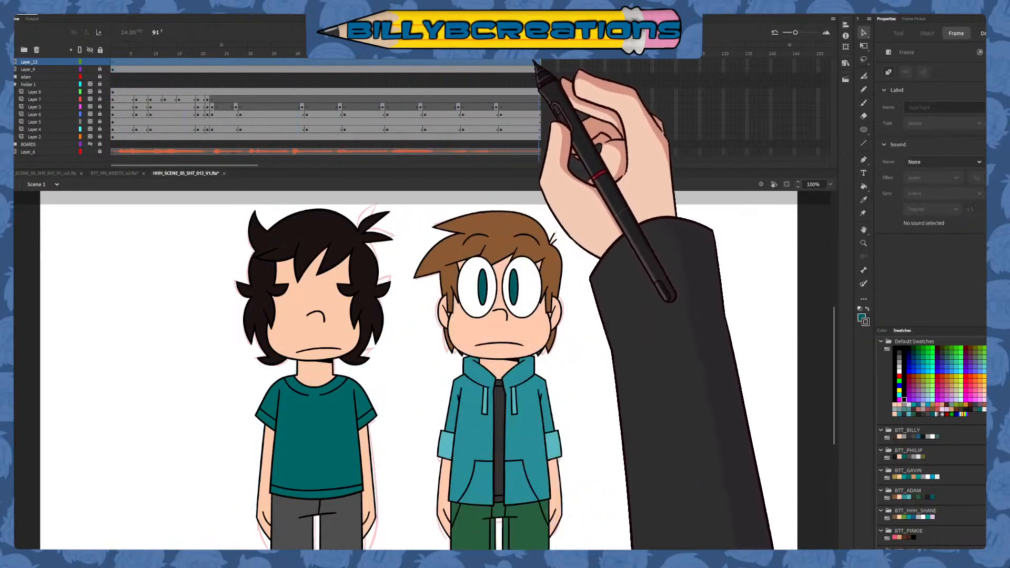
key("ctrl+alt+v")
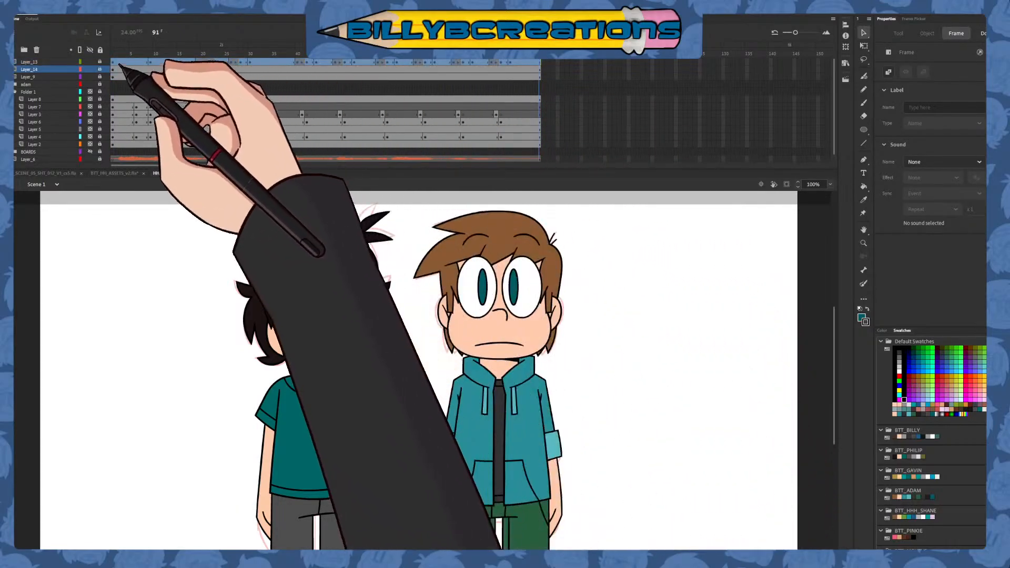
Unlock Layer_13 and Layer_14 and, editing multiple frames, move the copied eyes on every frame onto the black-haired character's face
left_click(100, 69)
left_click(99, 62)
left_click(113, 48)
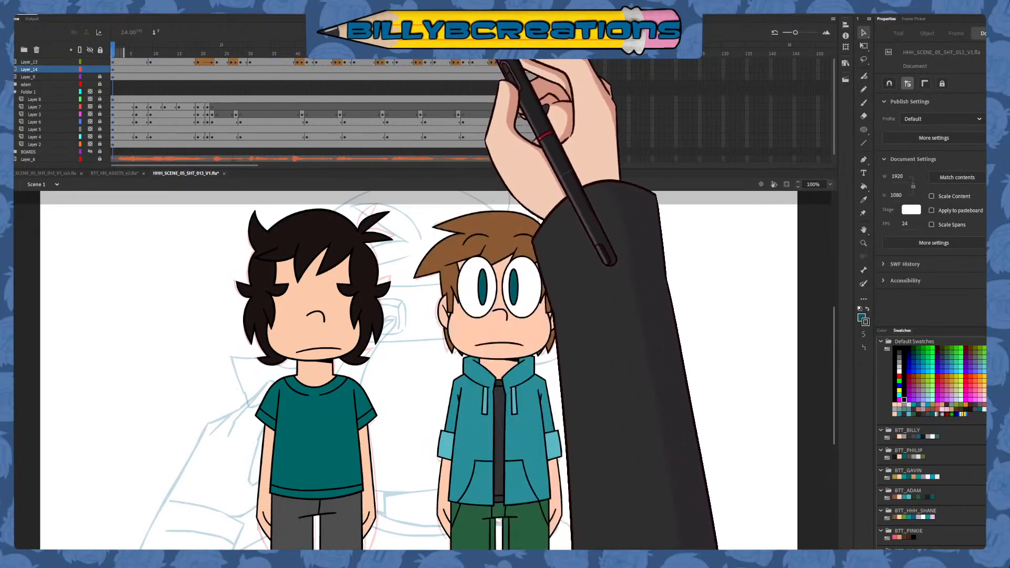
left_click_drag(613, 218, 363, 453)
left_click_drag(509, 309, 350, 319)
left_click(351, 334)
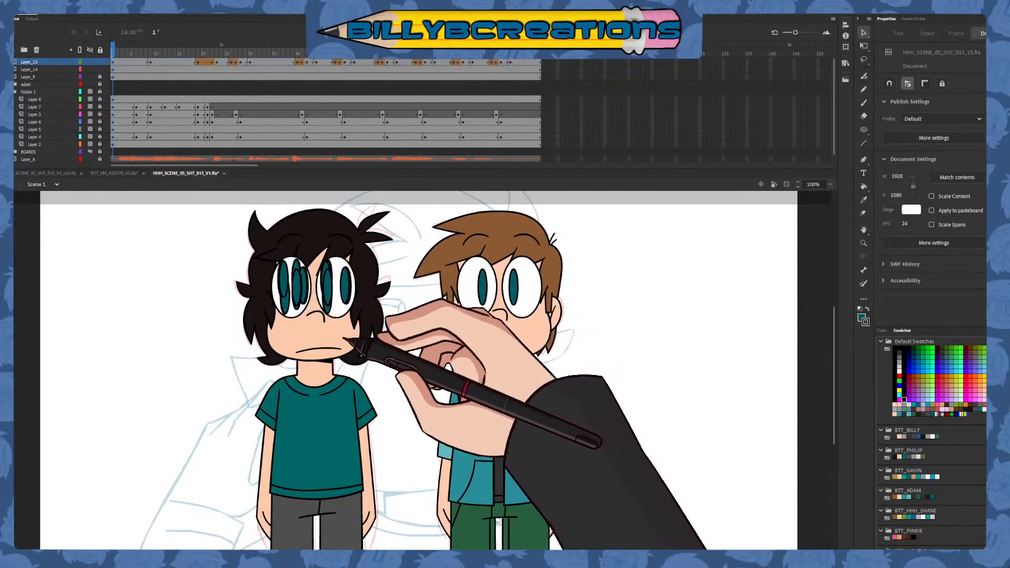
left_click(455, 34)
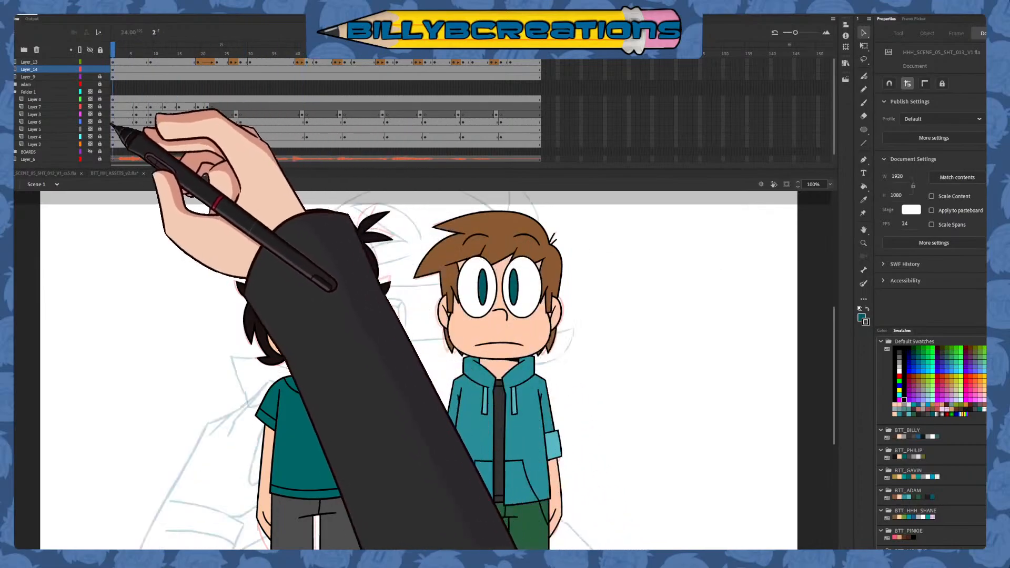
left_click(445, 33)
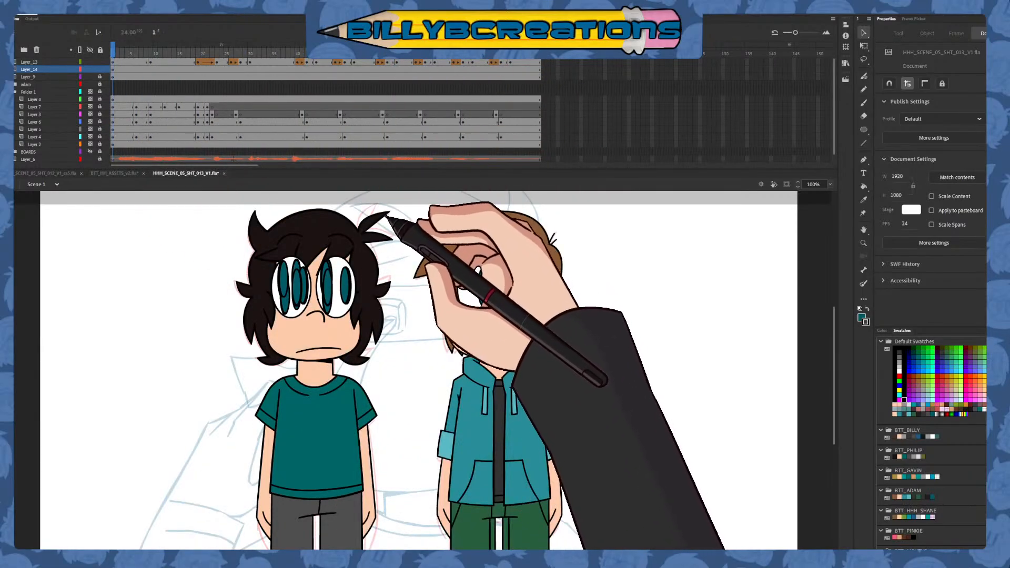
left_click_drag(383, 214, 212, 386)
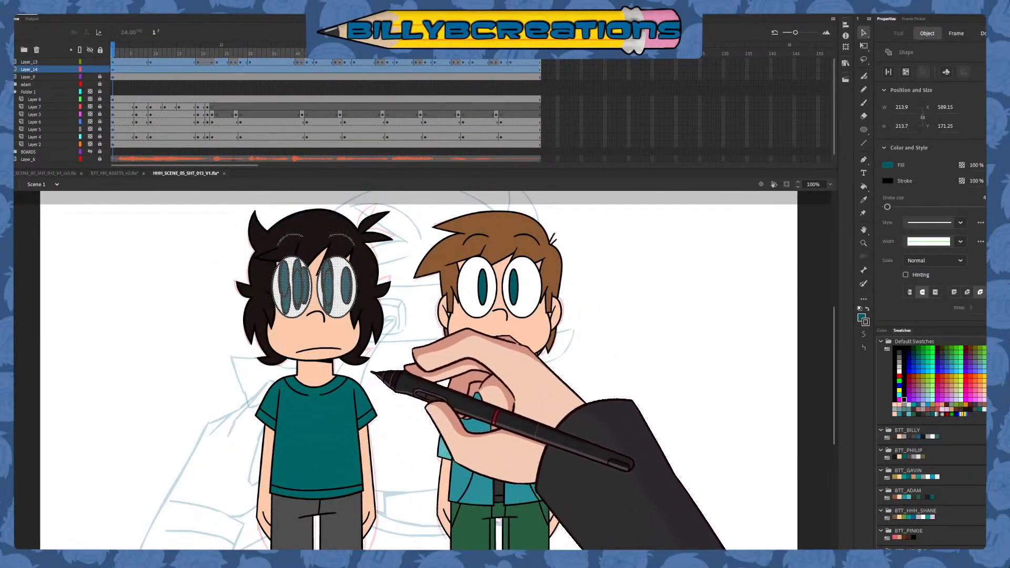
left_click(371, 372)
left_click(445, 34)
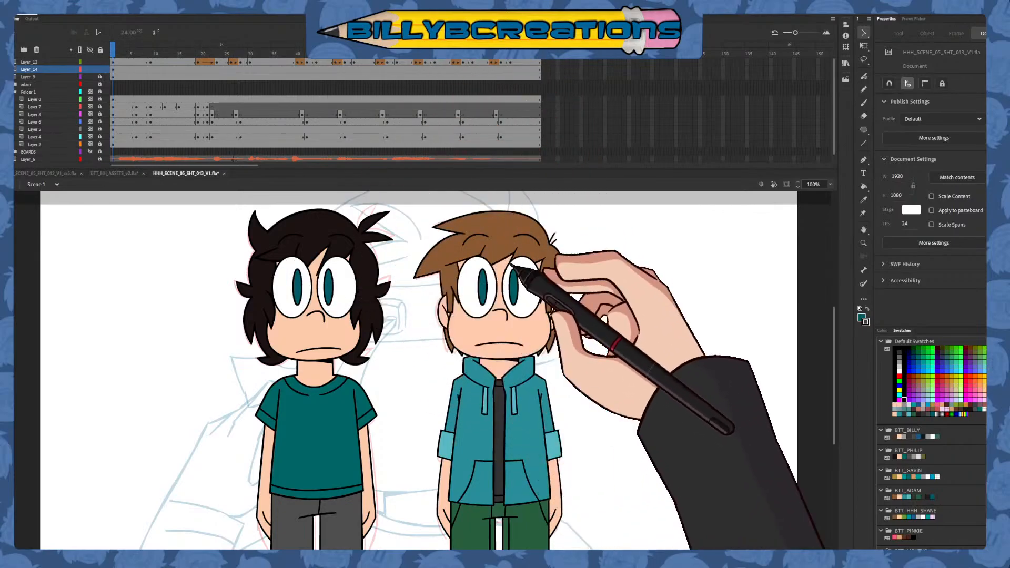
Recolour both pupils of the black-haired character olive green on Layer_13's first keyframe with the Paint Bucket
left_click(863, 187)
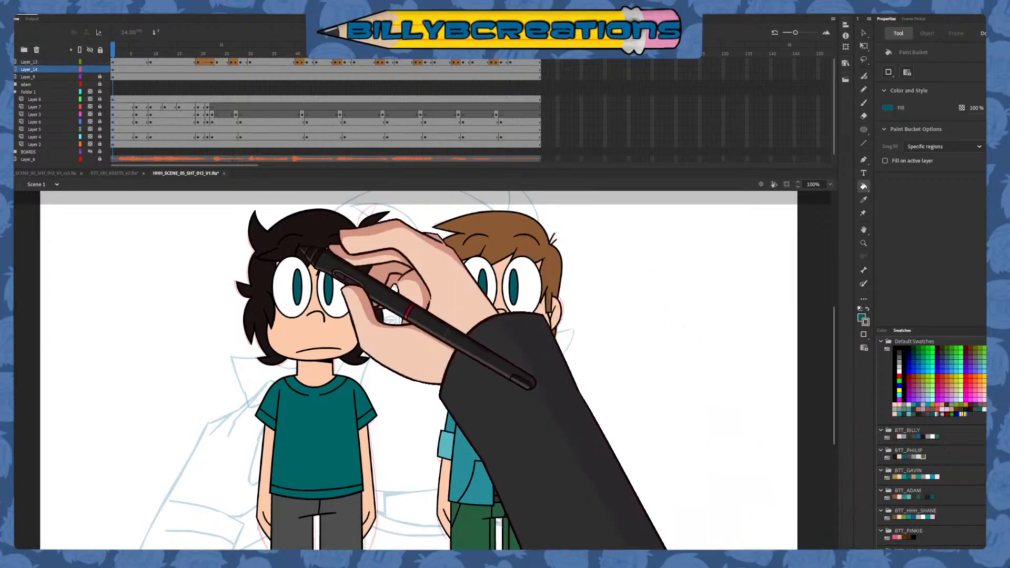
left_click(117, 62)
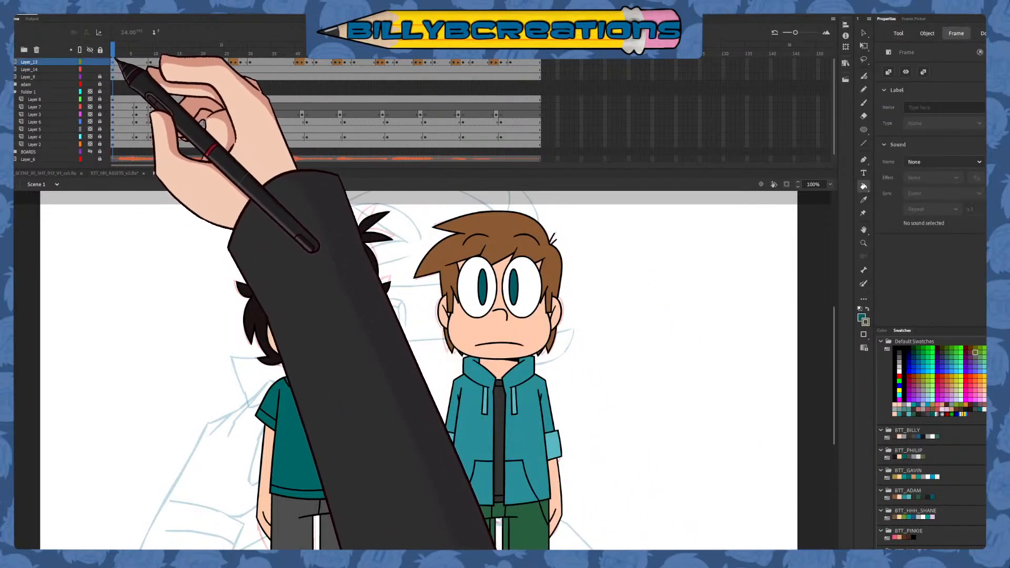
left_click(298, 289)
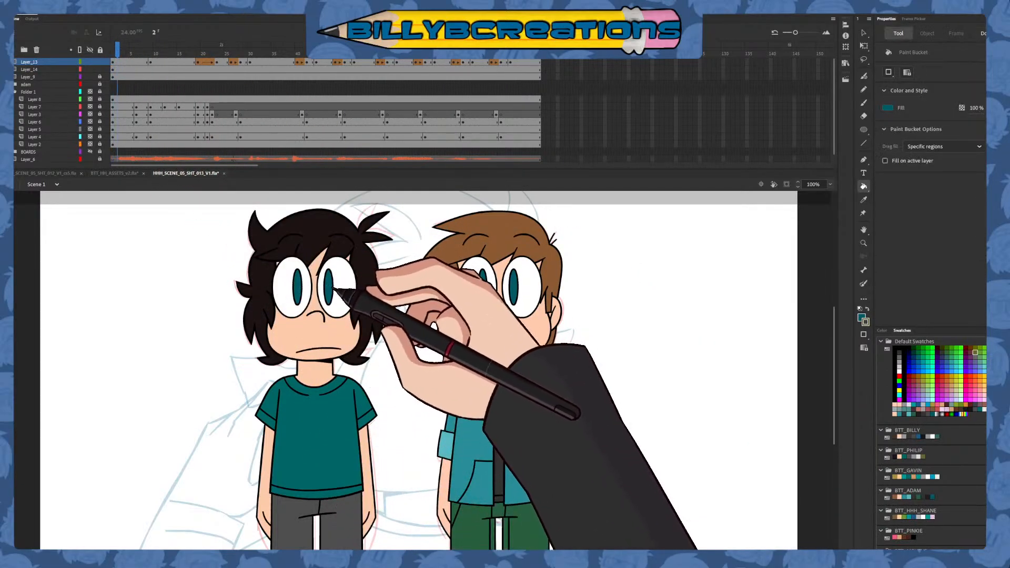
left_click(867, 309)
left_click(298, 288)
left_click(327, 289)
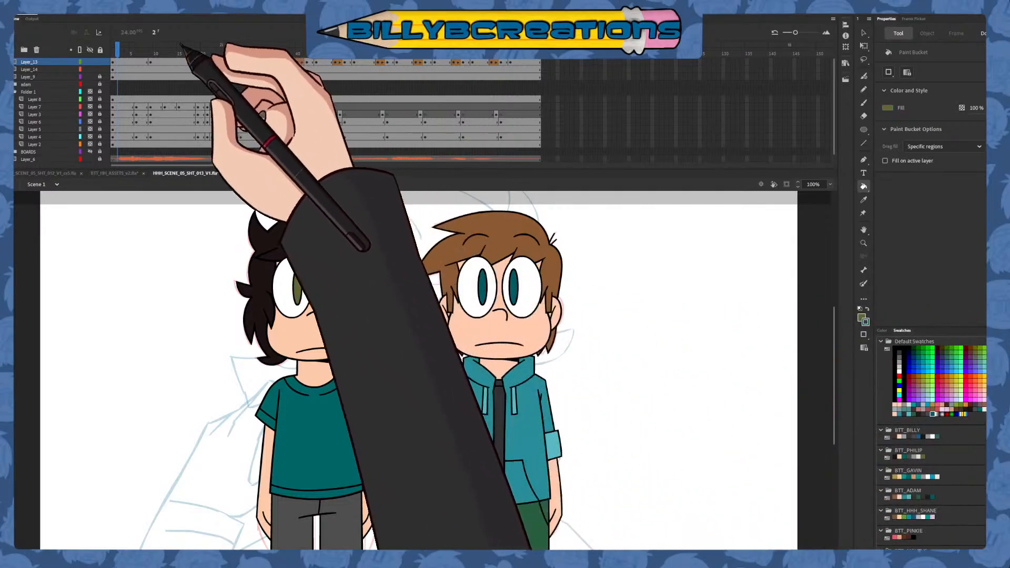
Fill the black-haired character's pupils olive green on Layer_13's keyframes from frame 10 through about frame 49
left_click_drag(145, 51, 156, 51)
left_click(298, 291)
left_click(328, 291)
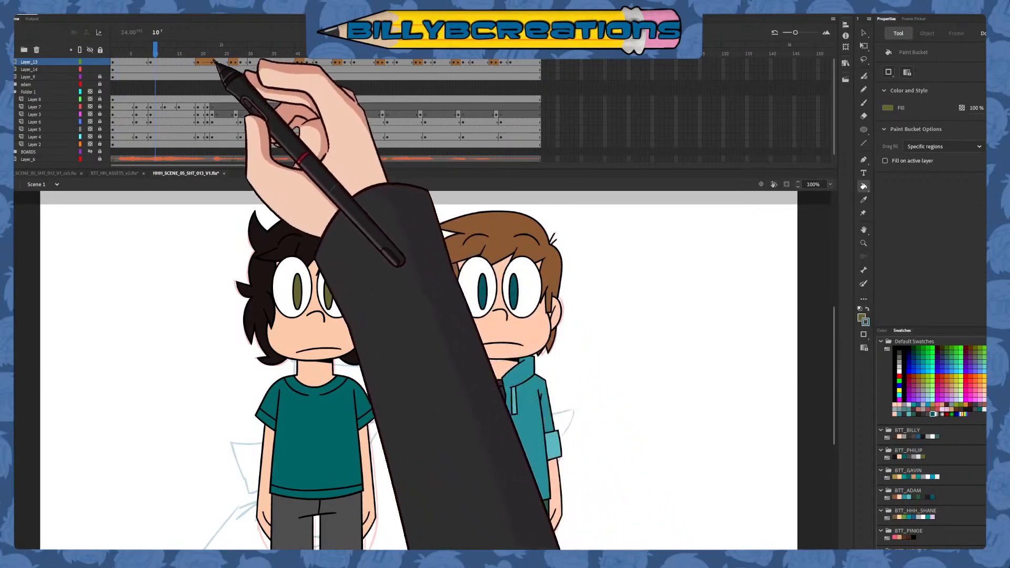
left_click(198, 52)
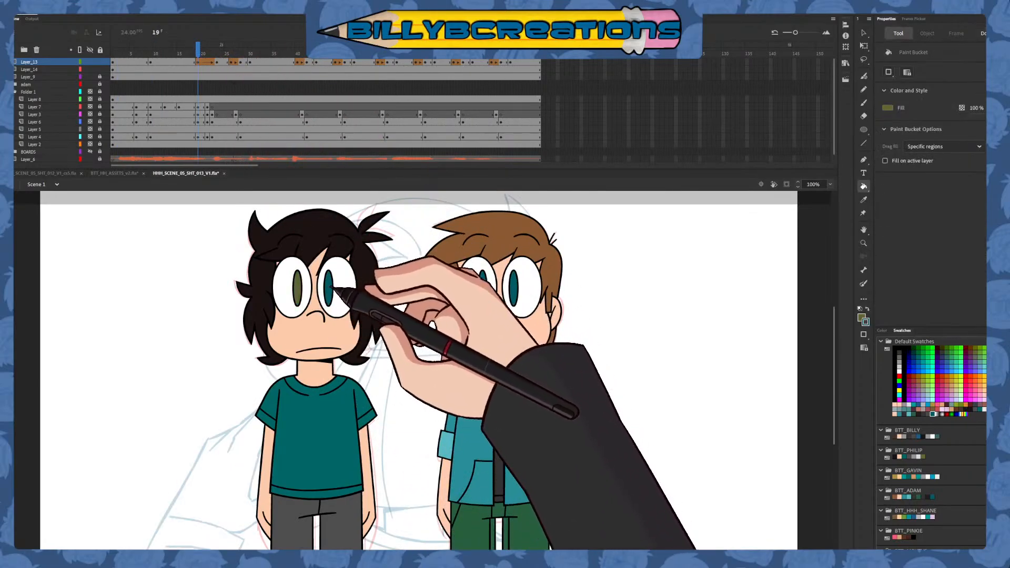
left_click(330, 287)
key("period")
key("period")
key("period")
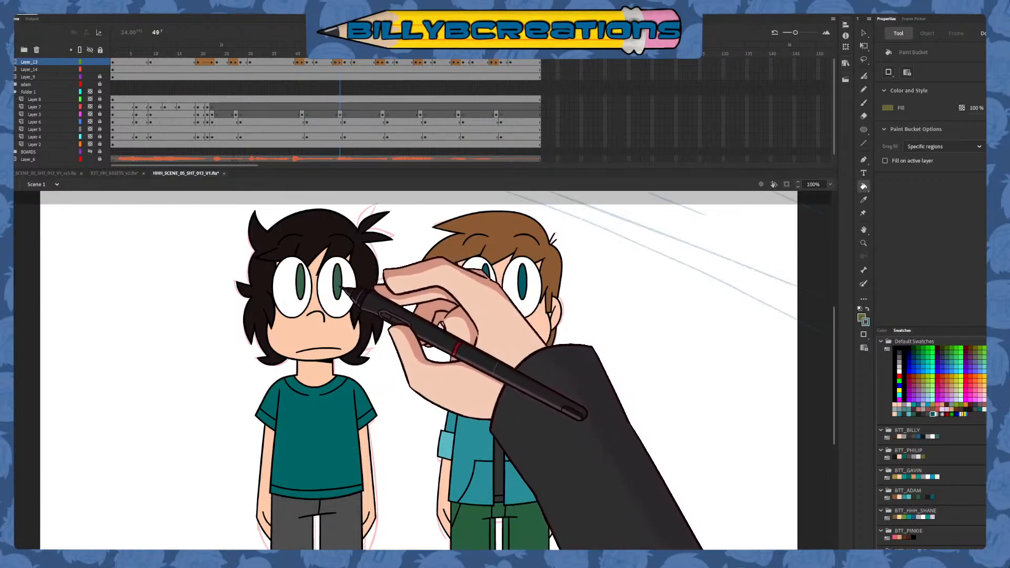
Fill the pupils olive green on Layer_13's remaining keyframes up to frame 85, and lock Layer_13 and Layer_14
left_click(345, 54)
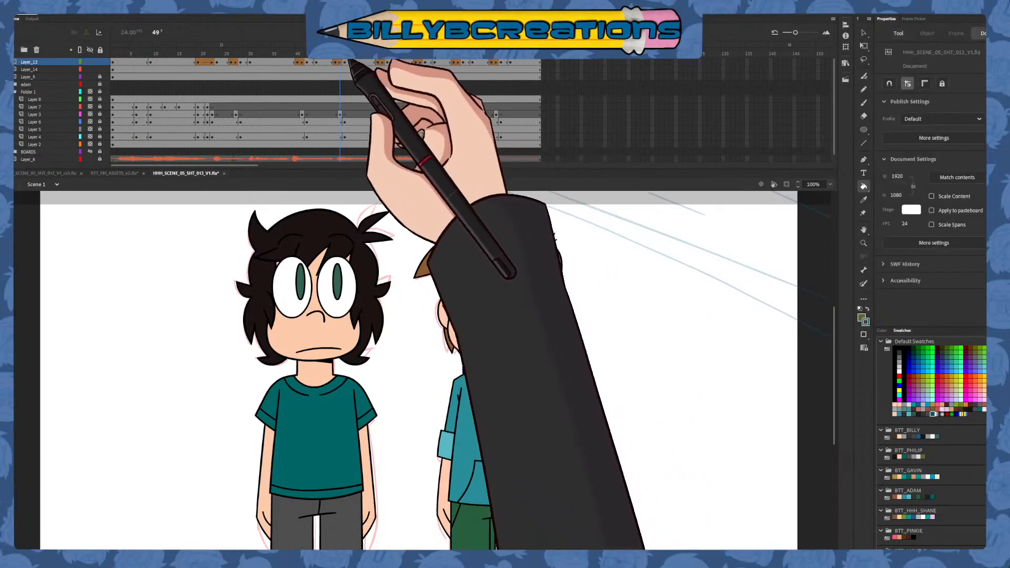
left_click_drag(342, 54, 345, 54)
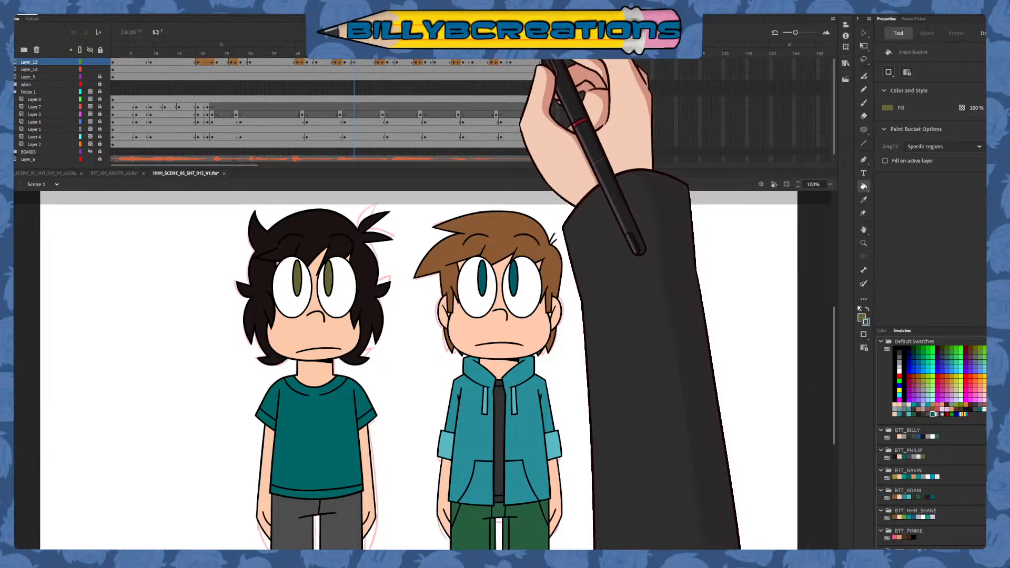
left_click(377, 54)
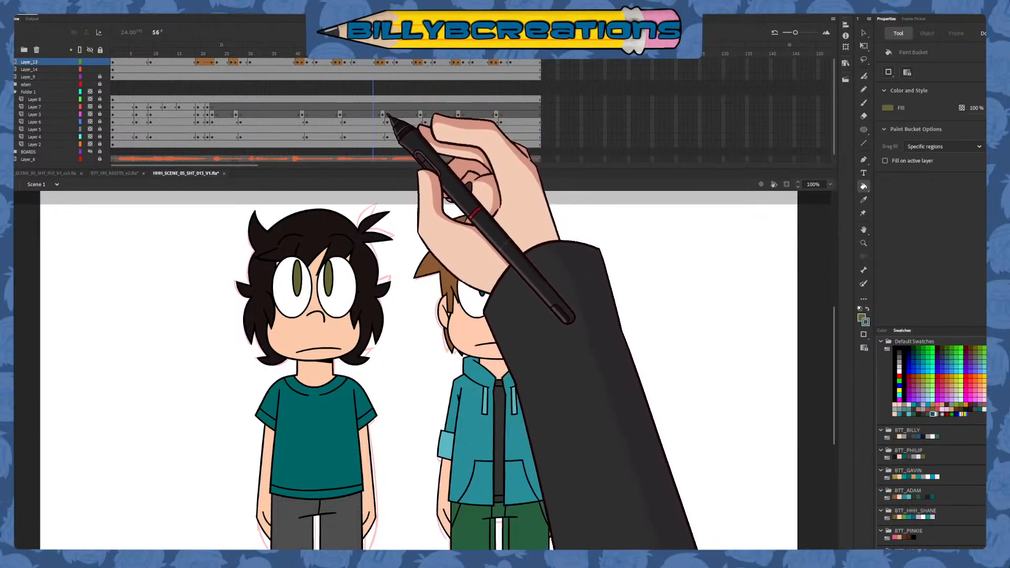
key("period")
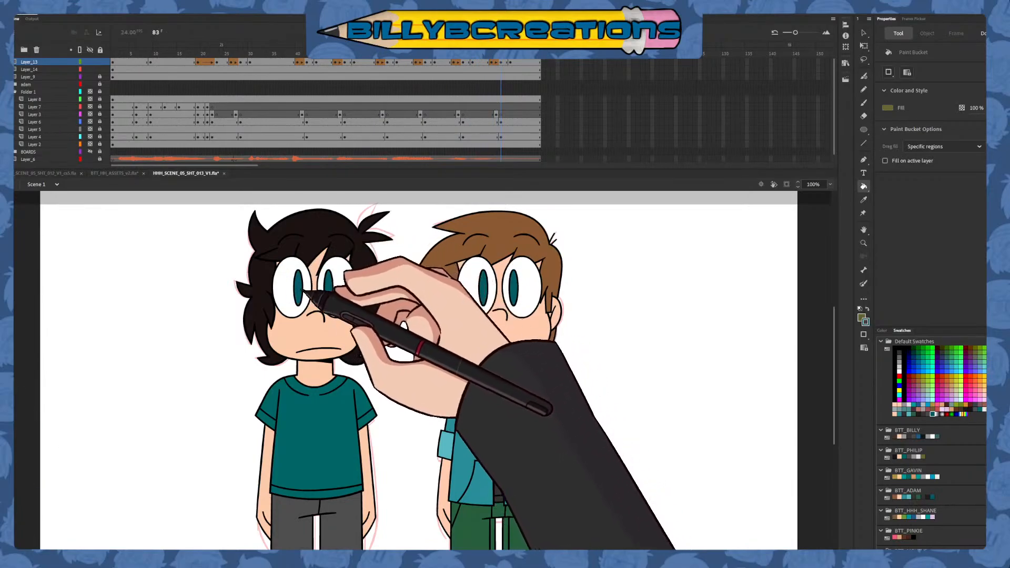
left_click(329, 288)
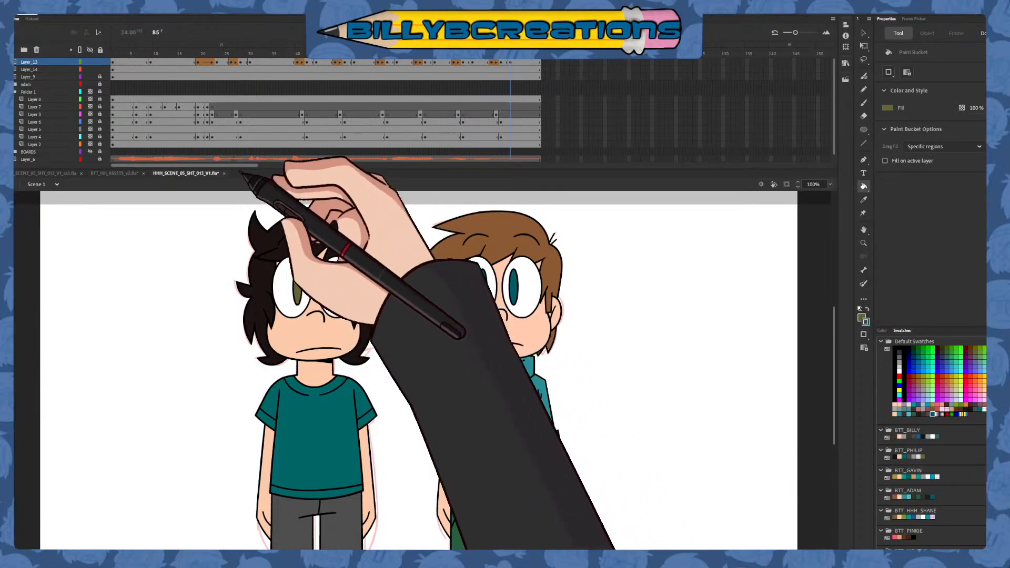
left_click(100, 62)
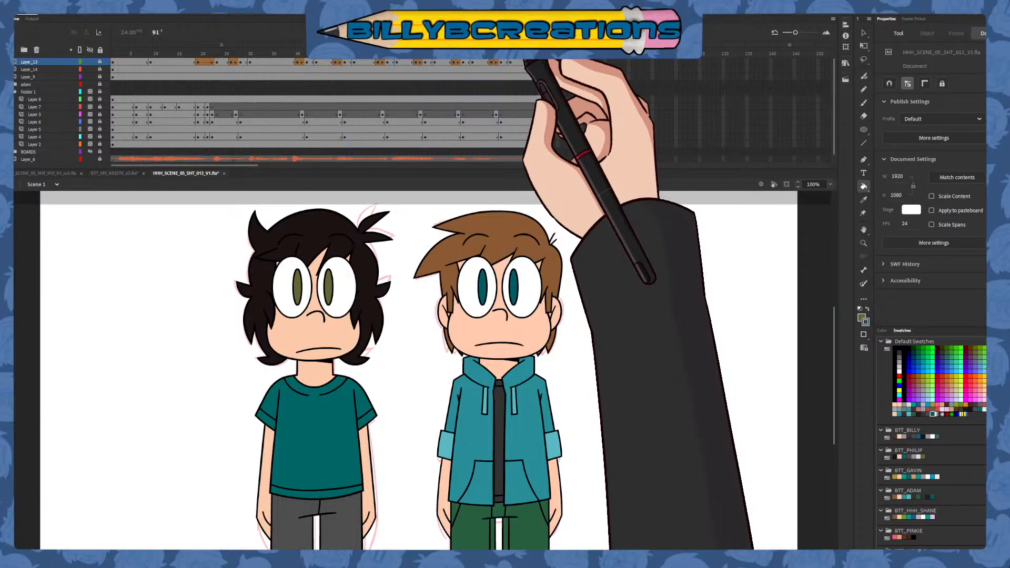
Create a folder named "philip", put Layer_13, Layer_14 and Layer_9 inside it, then lock and collapse it
left_click(863, 32)
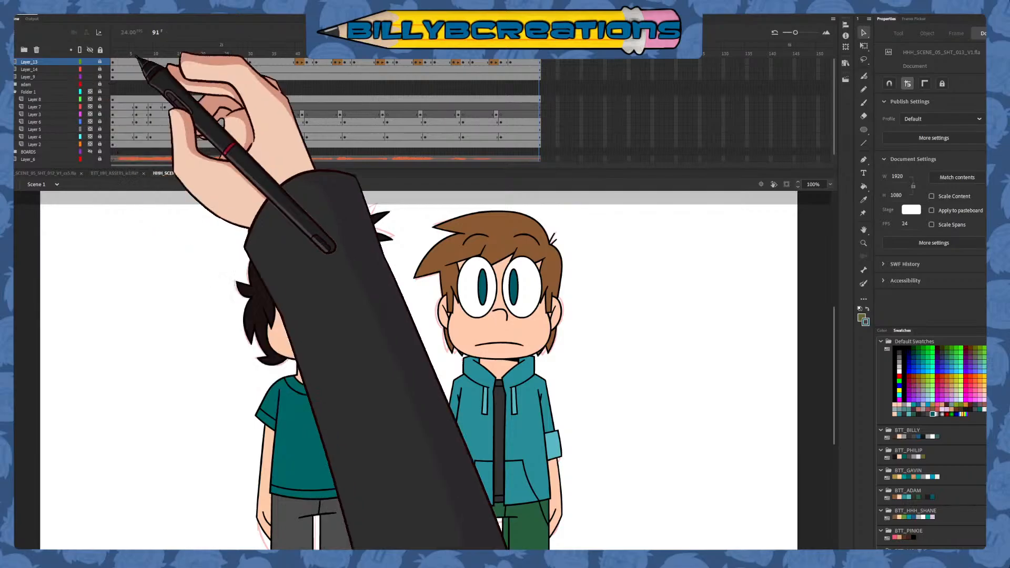
left_click_drag(139, 55, 279, 138)
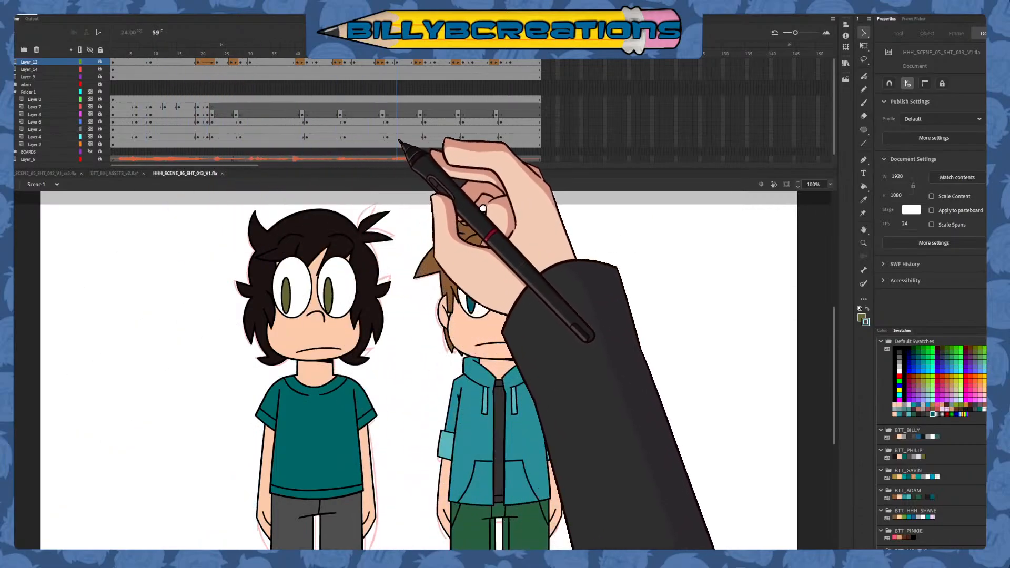
left_click(24, 50)
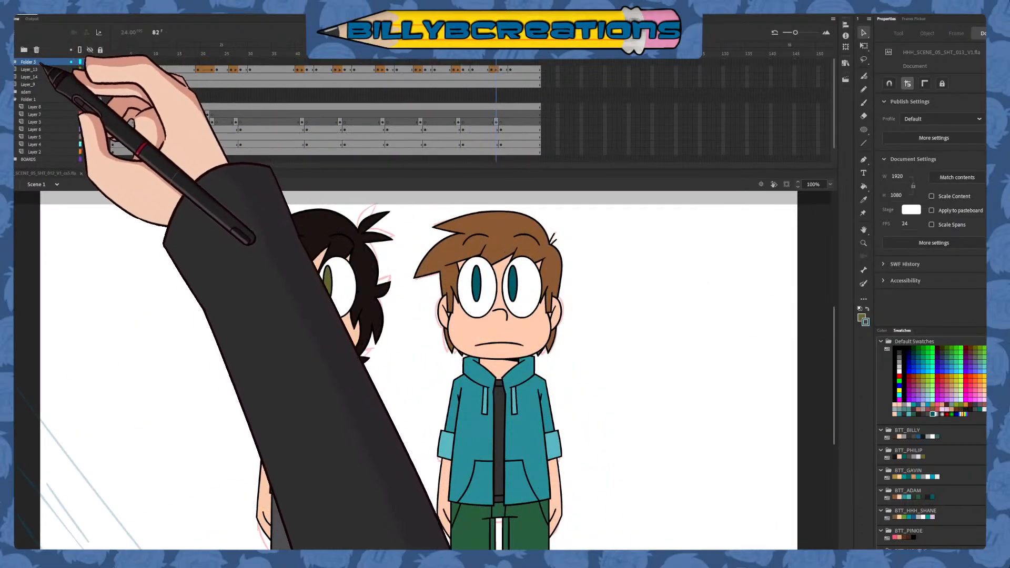
double_click(37, 62)
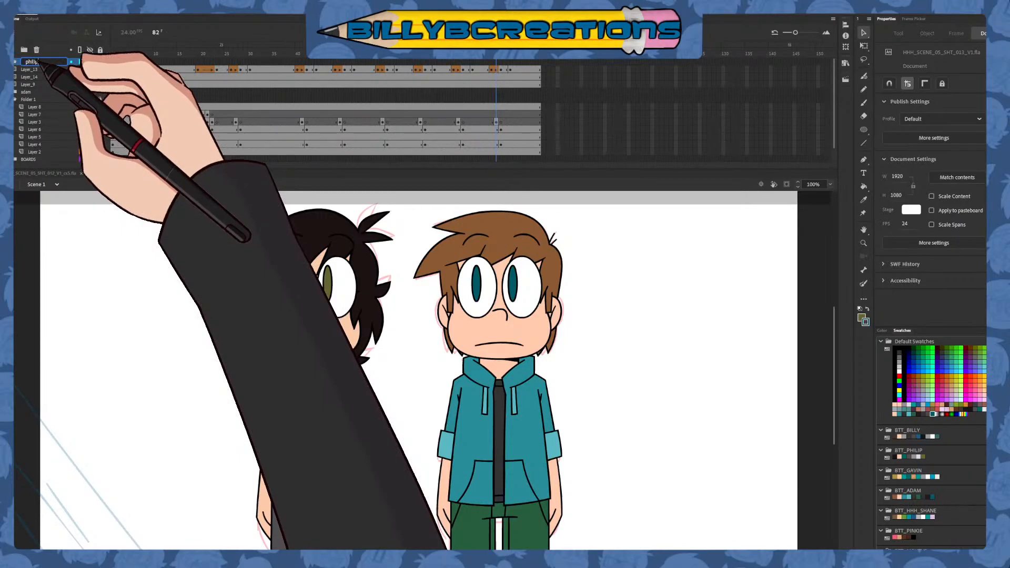
left_click(42, 69)
left_click(42, 85, "shift")
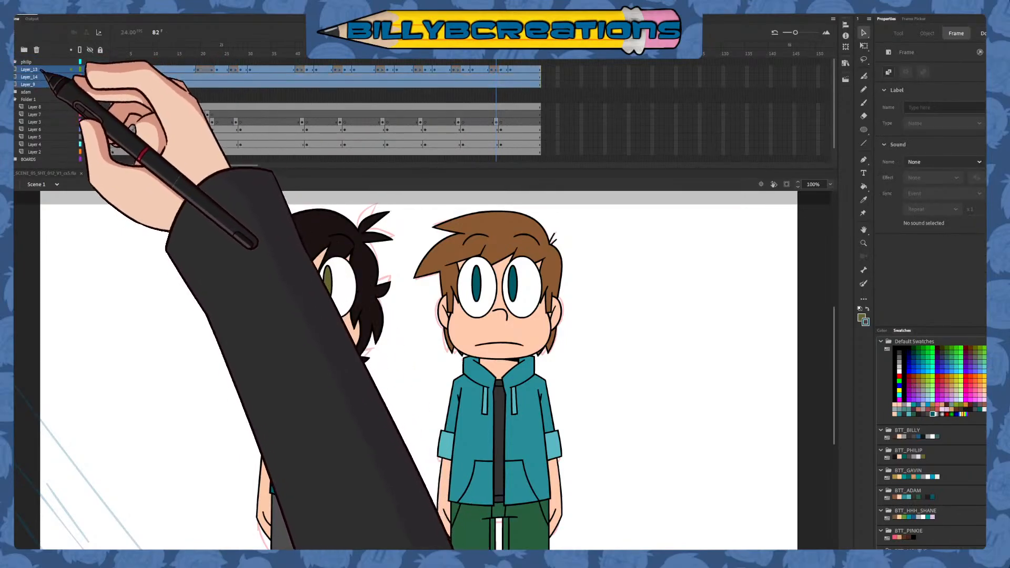
left_click_drag(42, 70, 43, 63)
left_click(100, 62)
left_click(16, 62)
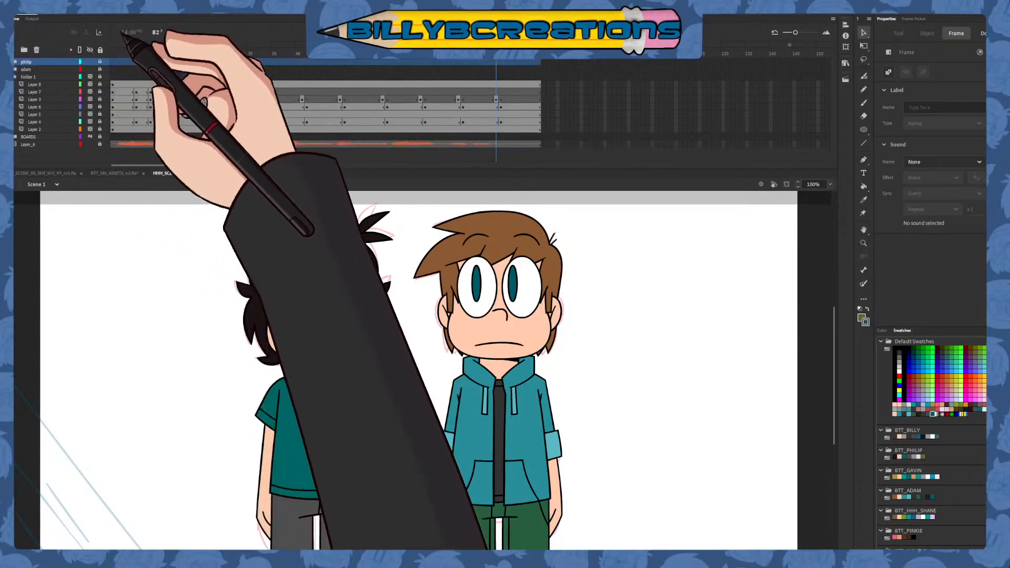
Add a new layer above the philip folder, go to frame 1 and hide the philip and adam folders
left_click(23, 50)
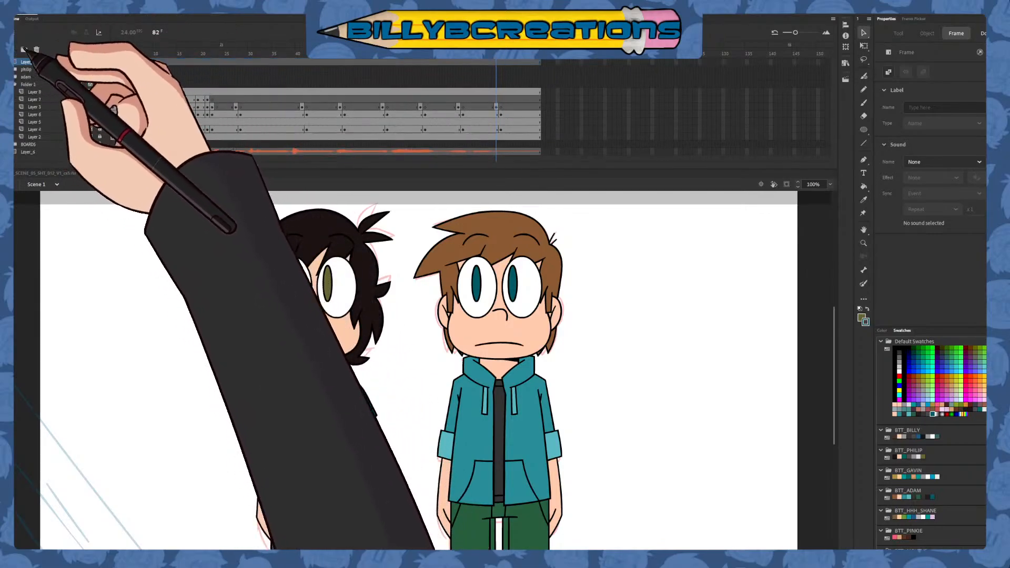
left_click_drag(202, 53, 111, 51)
left_click(90, 70)
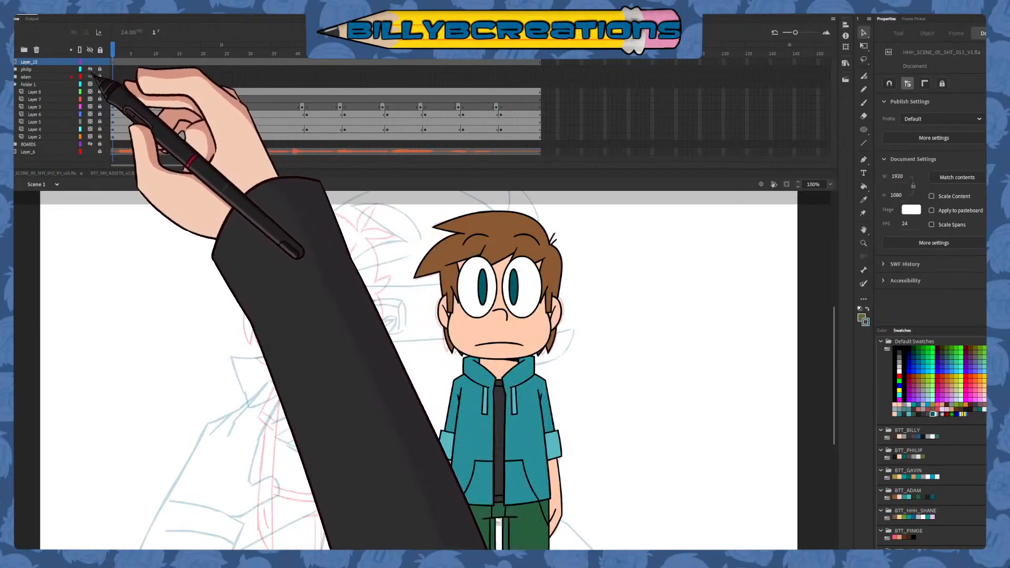
left_click(90, 76)
Set up the Classic Brush with a black fill and size 11, trying it with a test stroke that is undone
left_click(864, 102)
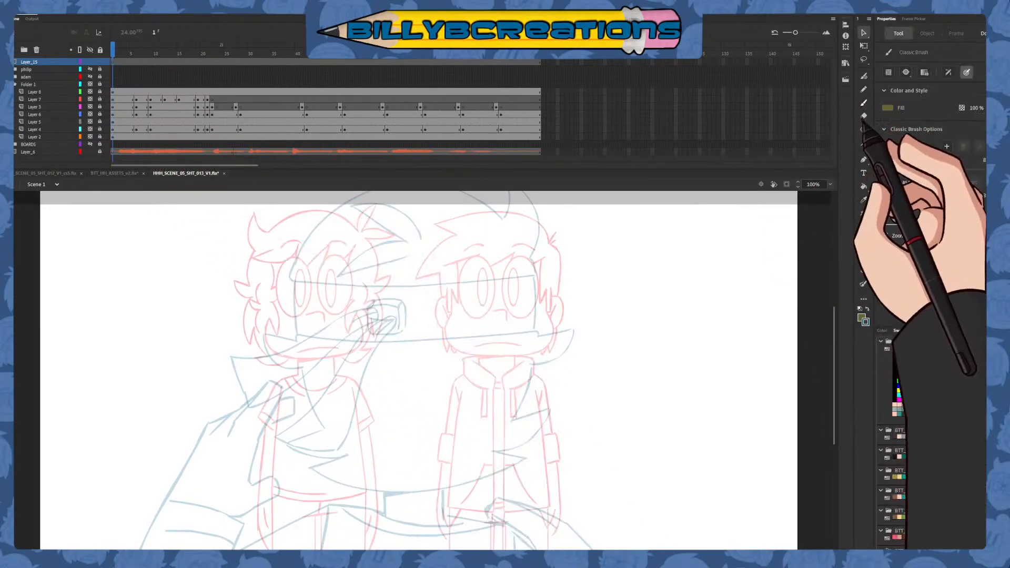
left_click(862, 318)
left_click(746, 338)
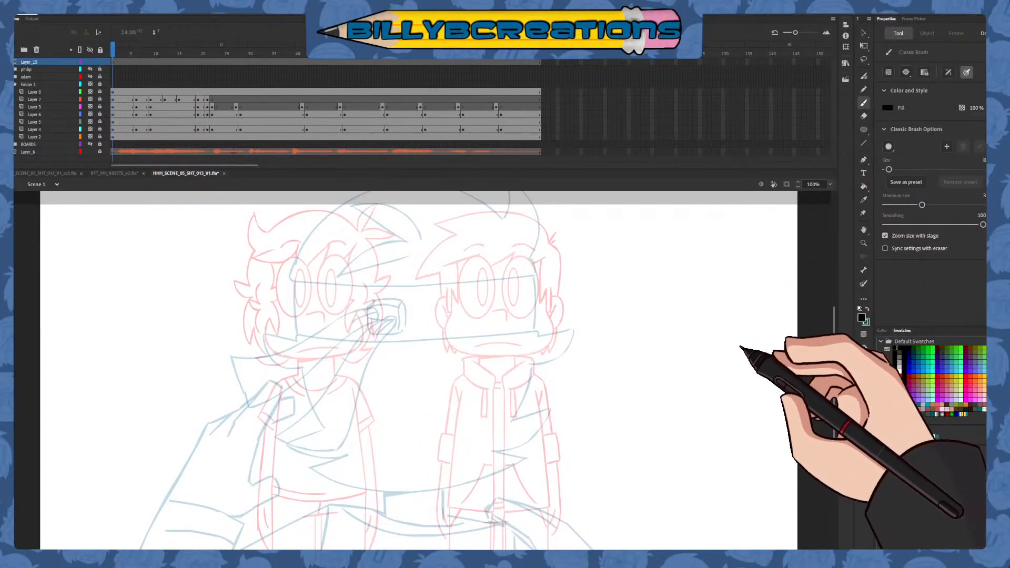
left_click(906, 184)
left_click_drag(889, 170, 890, 170)
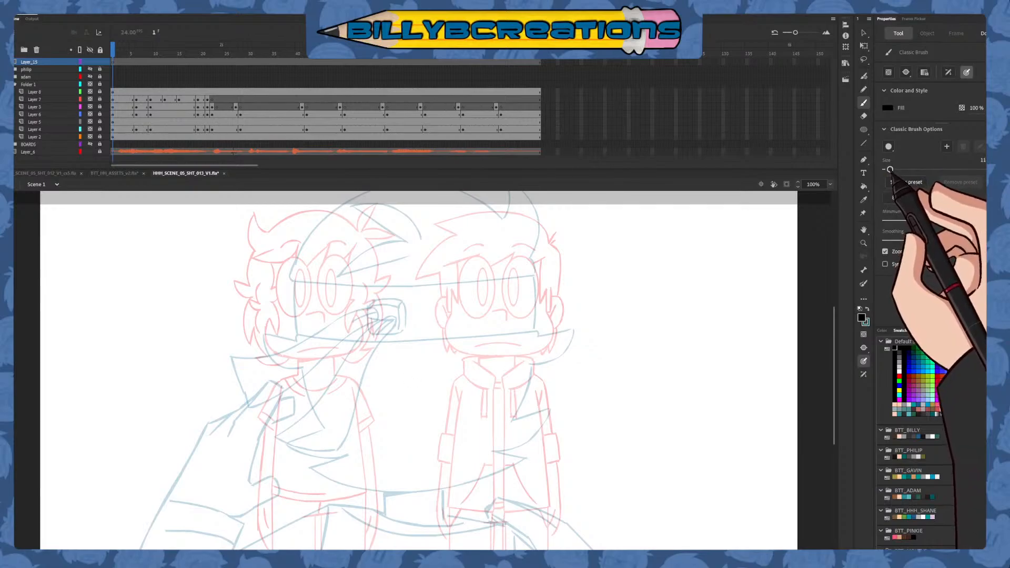
mouse_move(561, 264)
left_mouse_down()
mouse_move(534, 337)
mouse_move(576, 415)
left_mouse_up()
key("ctrl+z")
Hide Layer 2, Layer 4, Layer 5 and Layer 6 in Folder 1 to isolate the blue foreground sketch
mouse_move(590, 266)
left_mouse_down()
mouse_move(539, 333)
mouse_move(532, 291)
left_mouse_up()
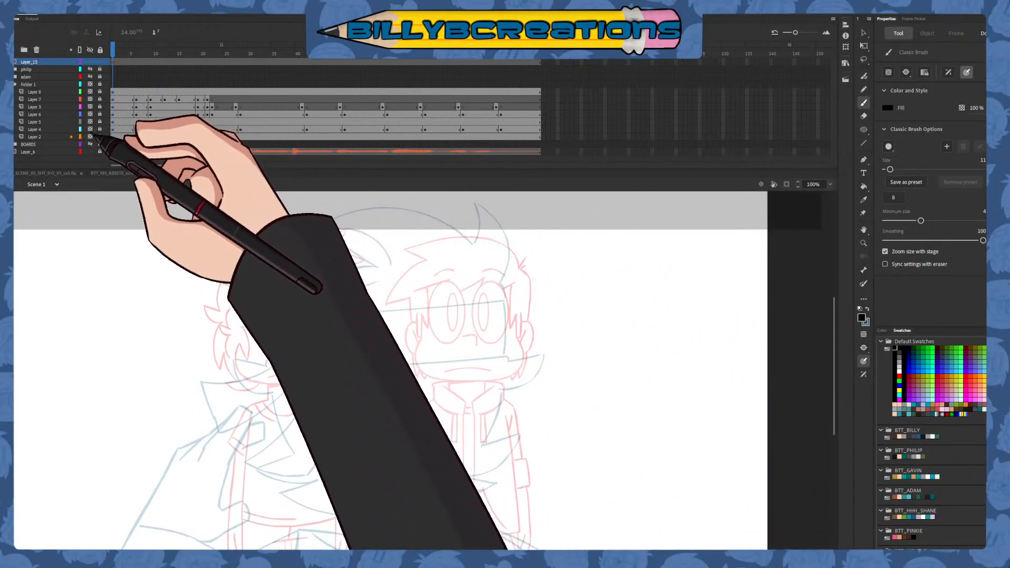
left_click(91, 137)
left_click(90, 129)
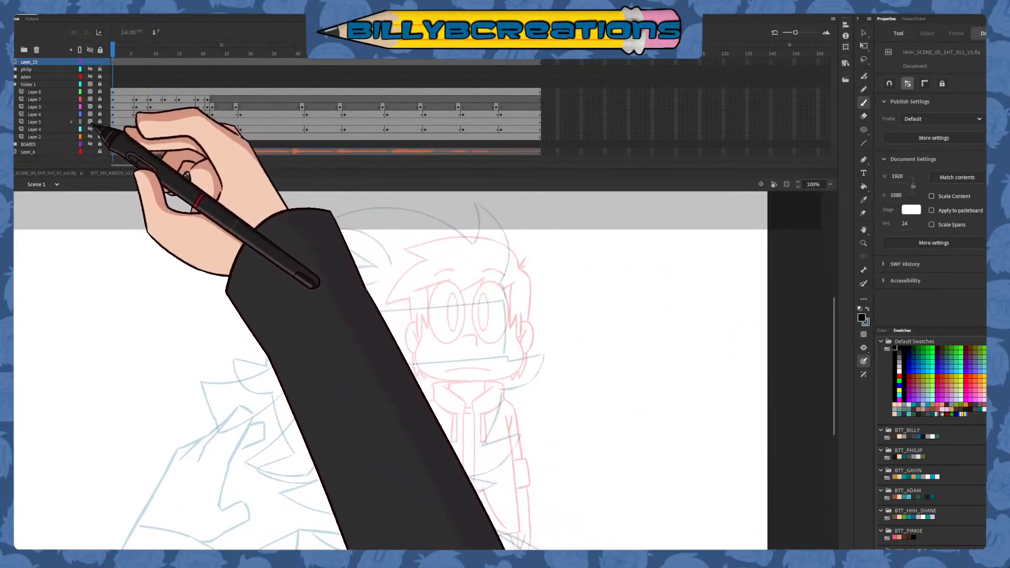
left_click(91, 122)
left_click(91, 115)
left_click_drag(457, 309, 495, 446)
key("ctrl+z")
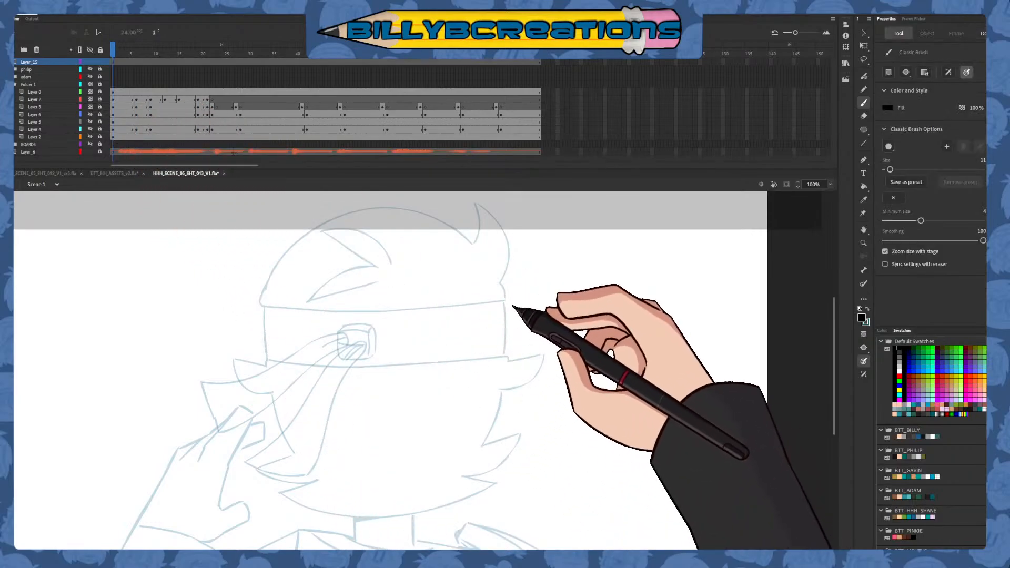
left_click_drag(495, 250, 500, 408)
key("ctrl+z")
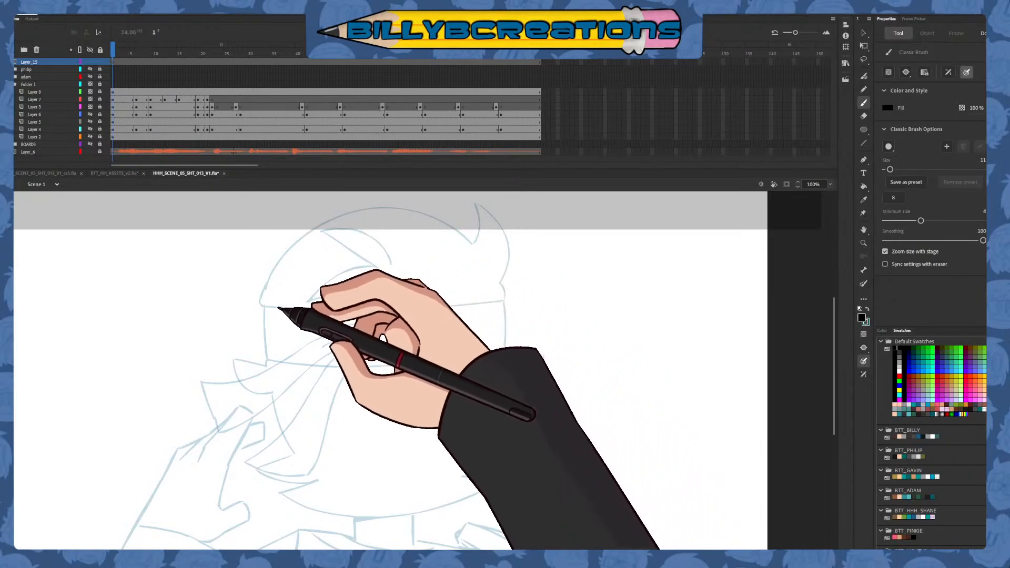
mouse_move(483, 251)
left_mouse_down()
mouse_move(374, 211)
mouse_move(286, 431)
left_mouse_up()
key("ctrl+z")
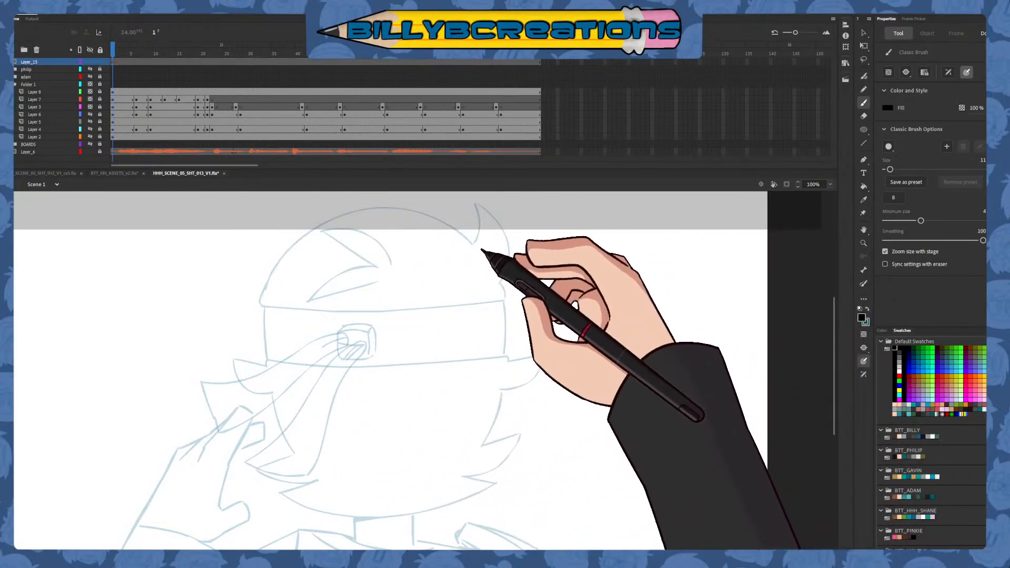
mouse_move(411, 200)
left_mouse_down()
mouse_move(280, 238)
mouse_move(293, 408)
left_mouse_up()
key("ctrl+z")
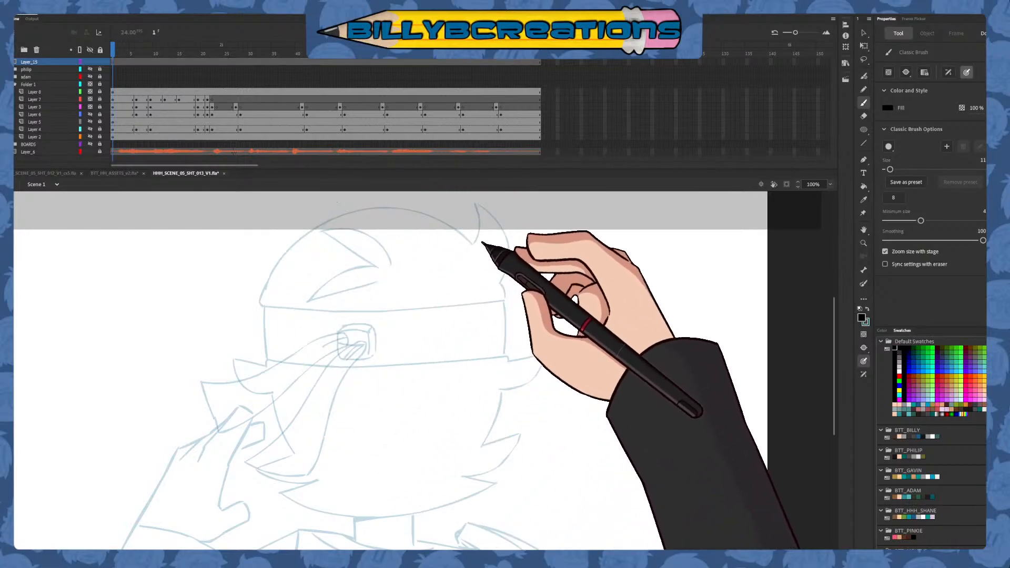
mouse_move(300, 457)
left_mouse_down()
mouse_move(269, 389)
mouse_move(272, 289)
mouse_move(339, 217)
mouse_move(404, 215)
mouse_move(477, 260)
left_mouse_up()
key("ctrl+z")
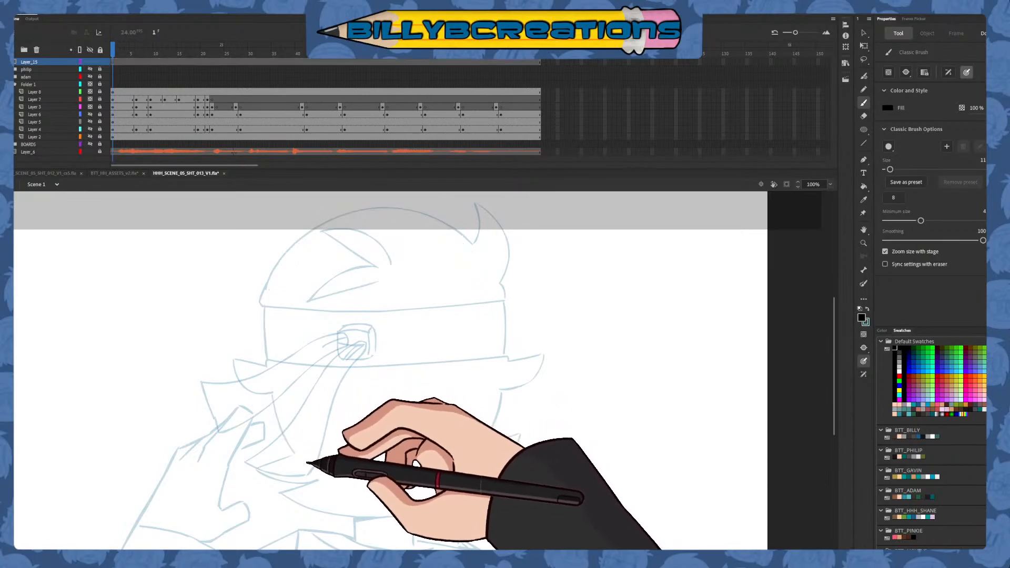
mouse_move(301, 461)
left_mouse_down()
mouse_move(268, 349)
mouse_move(297, 259)
mouse_move(362, 211)
mouse_move(425, 212)
mouse_move(462, 236)
left_mouse_up()
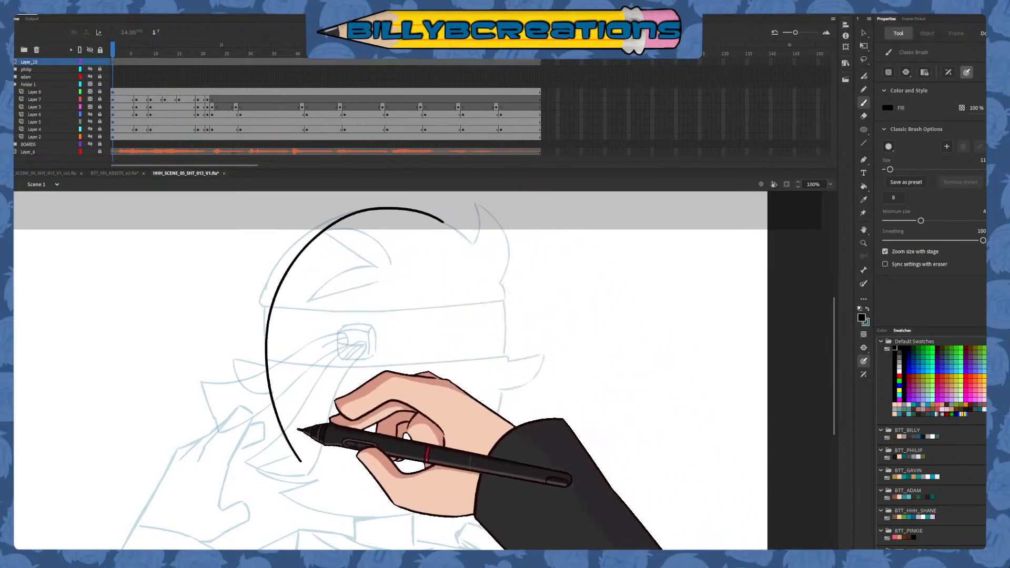
key("ctrl+z")
Draw the foreground character's head outline as one black open-bottomed arch and skew and shift it with Free Transform to match the blue sketch
mouse_move(303, 463)
left_mouse_down()
mouse_move(278, 413)
mouse_move(272, 301)
mouse_move(331, 224)
mouse_move(396, 208)
mouse_move(447, 220)
mouse_move(478, 243)
left_mouse_up()
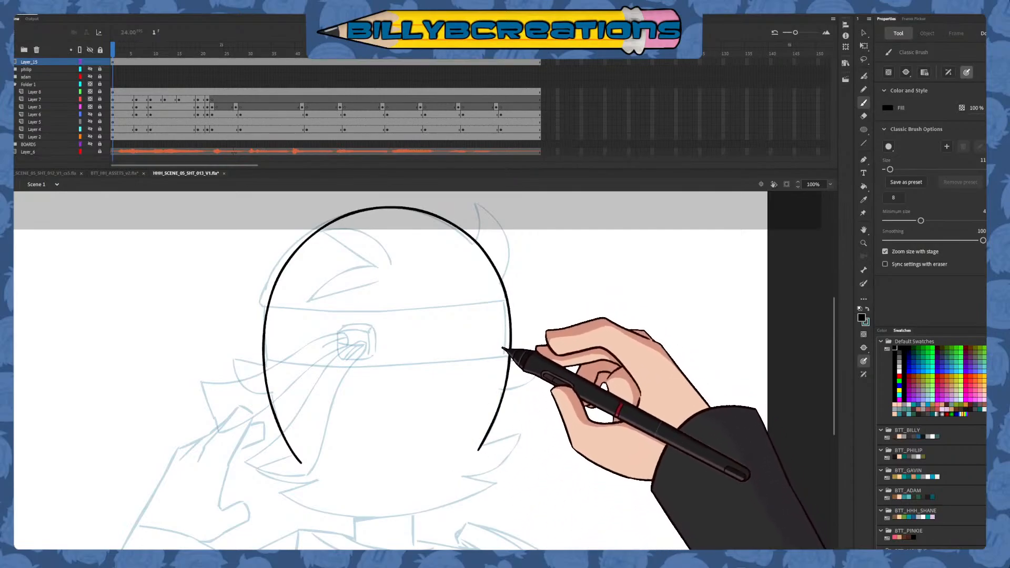
key("q")
left_click(503, 285)
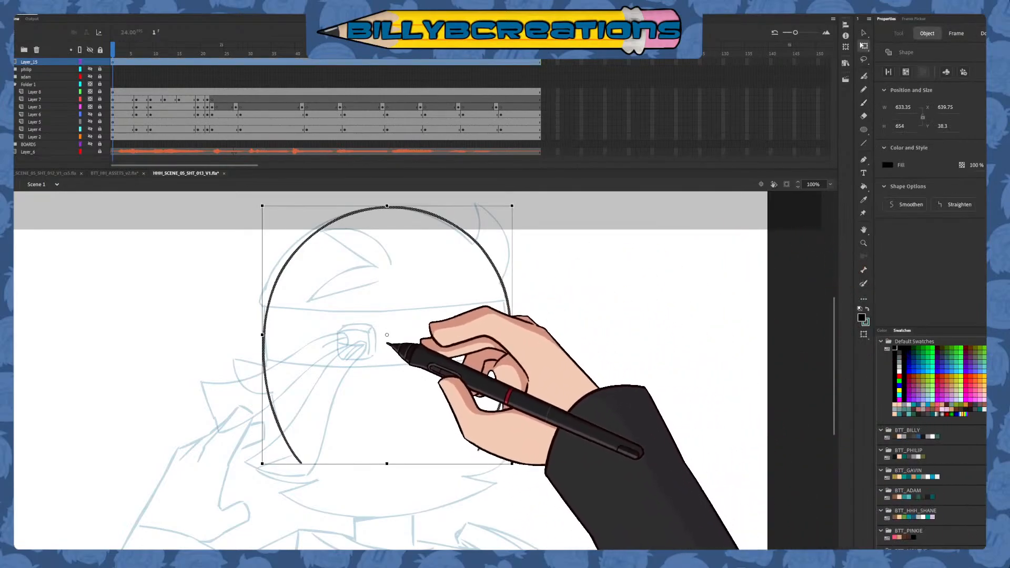
left_click_drag(485, 206, 480, 208)
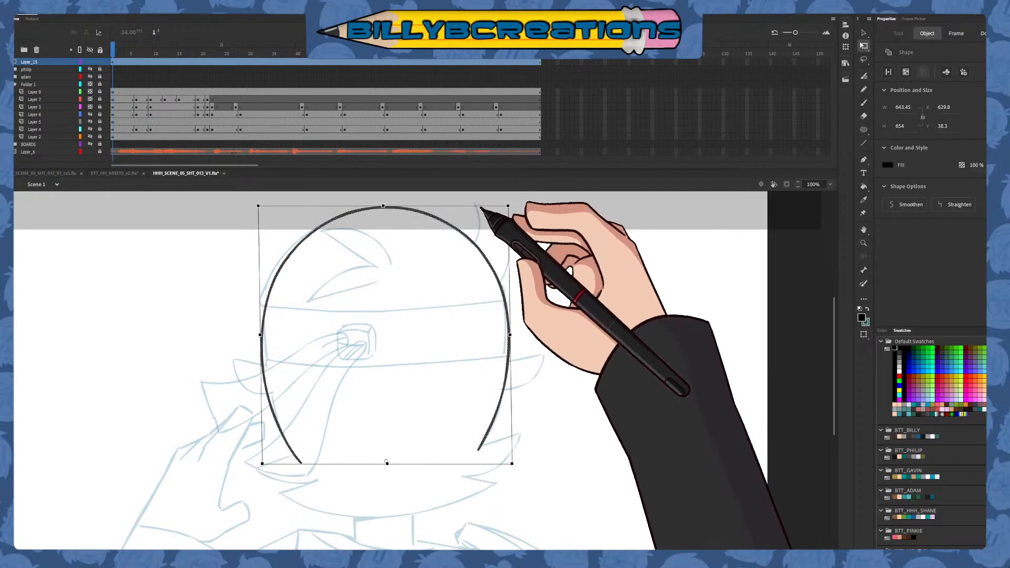
left_click_drag(521, 463, 521, 470)
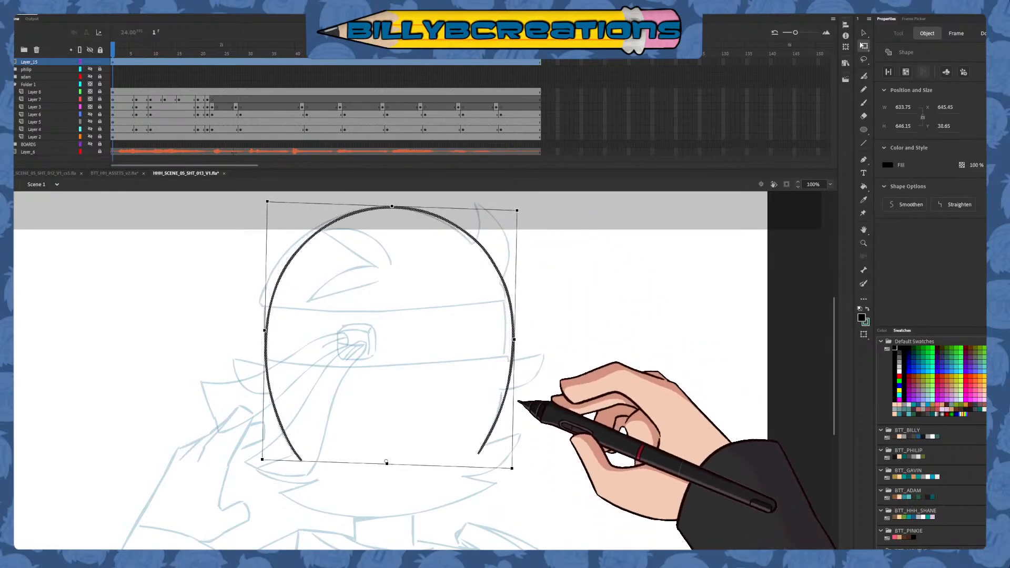
left_click_drag(520, 210, 518, 213)
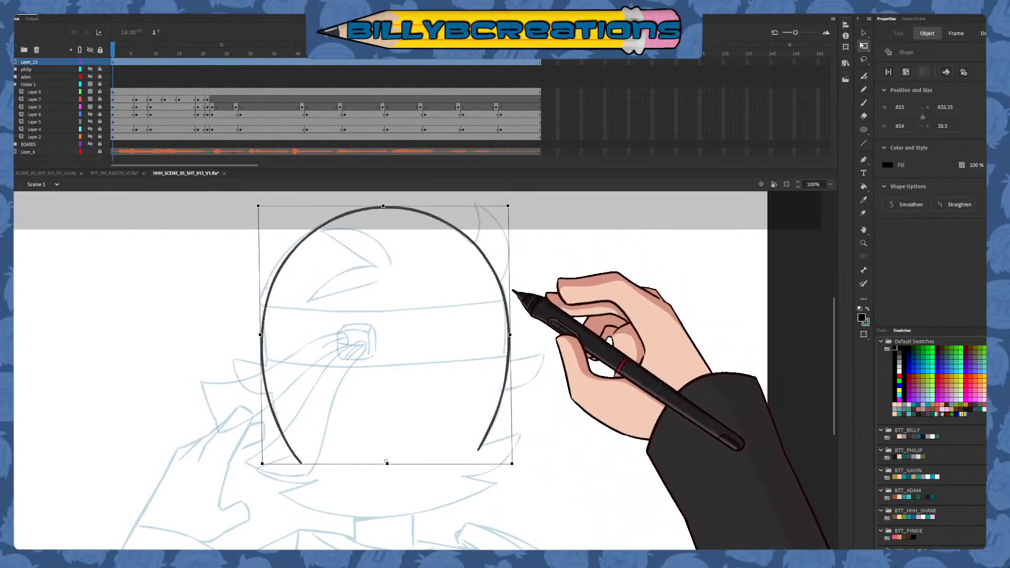
left_click_drag(513, 290, 514, 292)
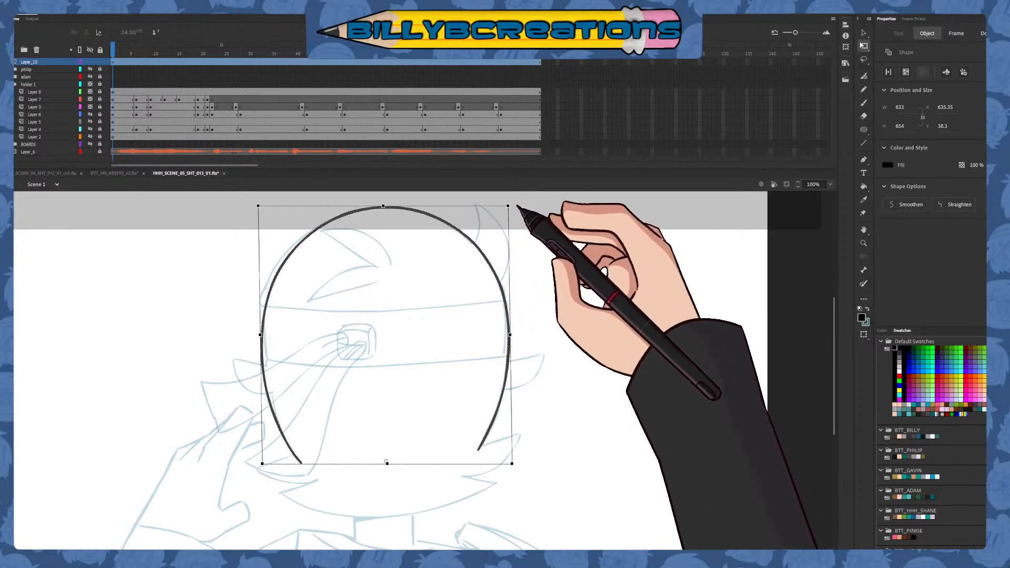
key("b")
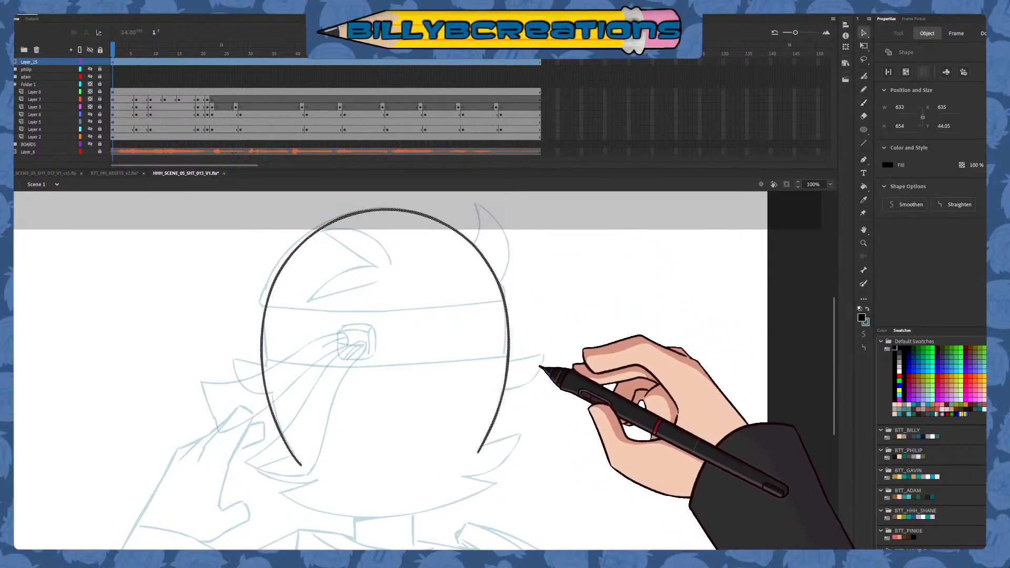
left_click(539, 367)
Ink the ear lines on both sides of the head outline, undoing the strokes that miss the sketch
key("b")
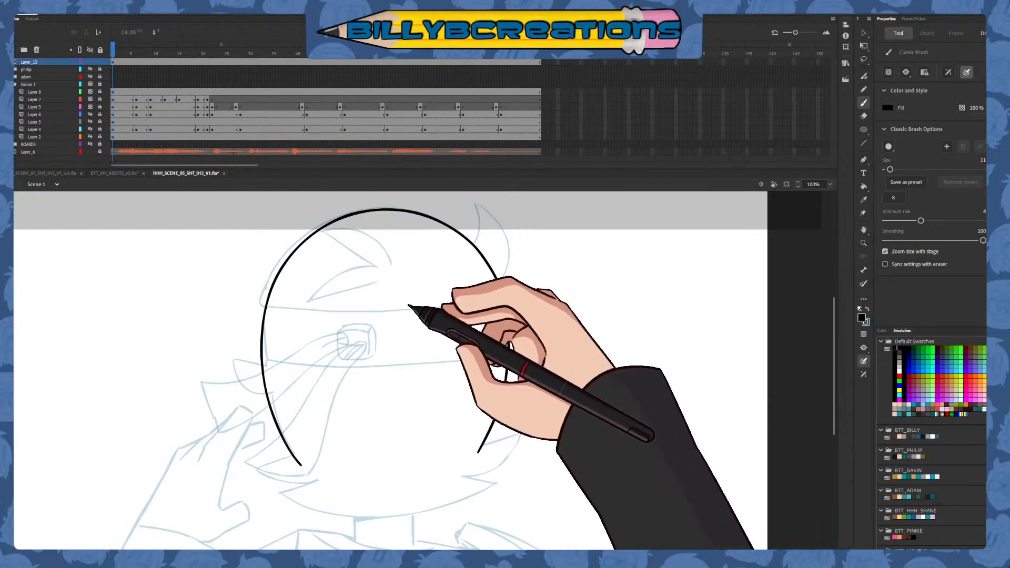
mouse_move(218, 357)
left_mouse_down()
mouse_move(280, 369)
mouse_move(234, 359)
mouse_move(282, 390)
left_mouse_up()
key("ctrl+z")
left_click_drag(233, 353, 287, 389)
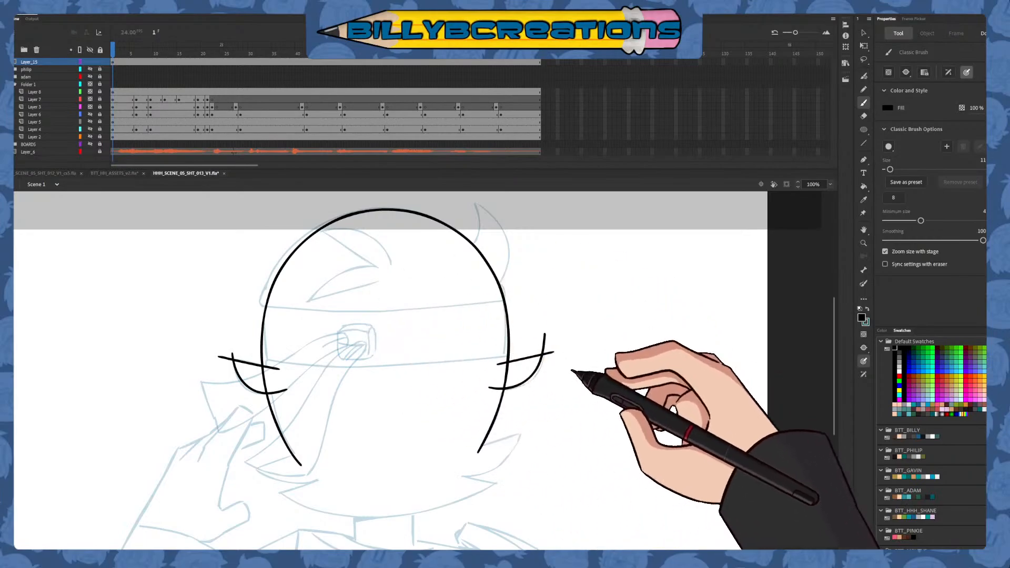
left_click_drag(570, 372, 591, 335)
key("ctrl+z")
Redraw the lower curve of the left ear until it crosses the head outline like the right ear's curve
left_click_drag(253, 314, 316, 349)
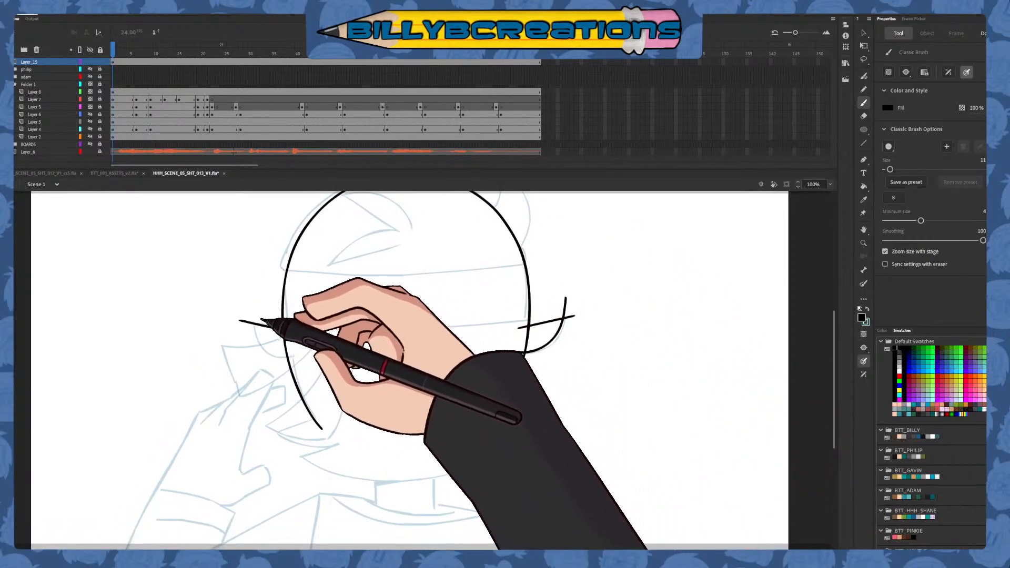
key("ctrl+z")
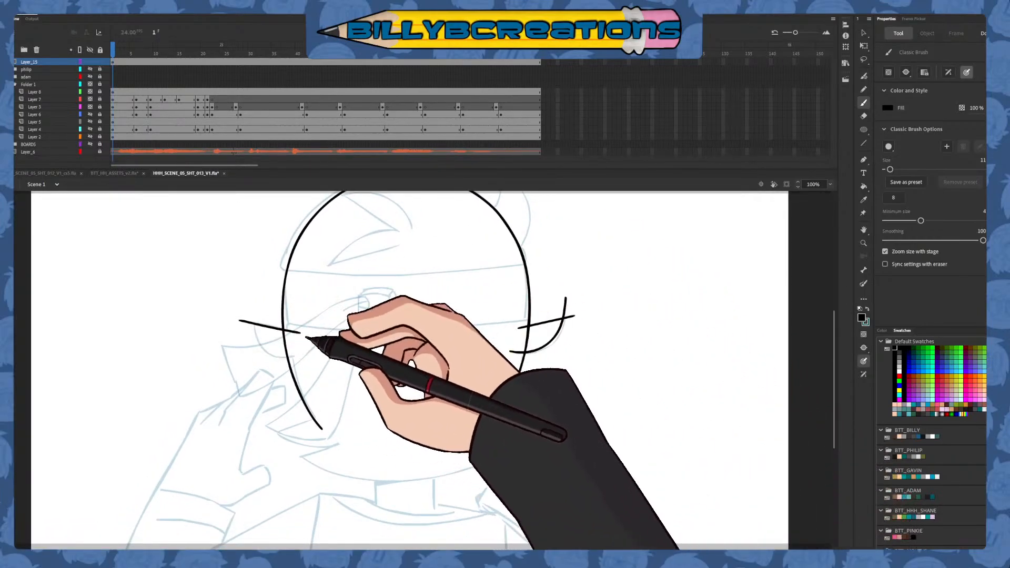
left_click_drag(253, 316, 308, 352)
left_click_drag(509, 351, 567, 316)
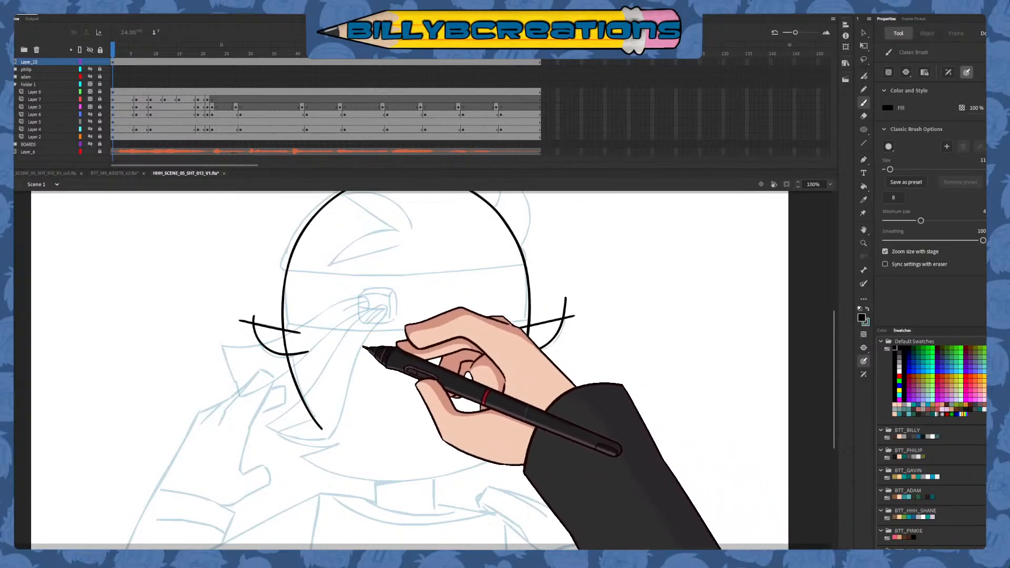
key("ctrl+z")
mouse_move(252, 317)
left_mouse_down()
mouse_move(272, 352)
mouse_move(314, 355)
left_mouse_up()
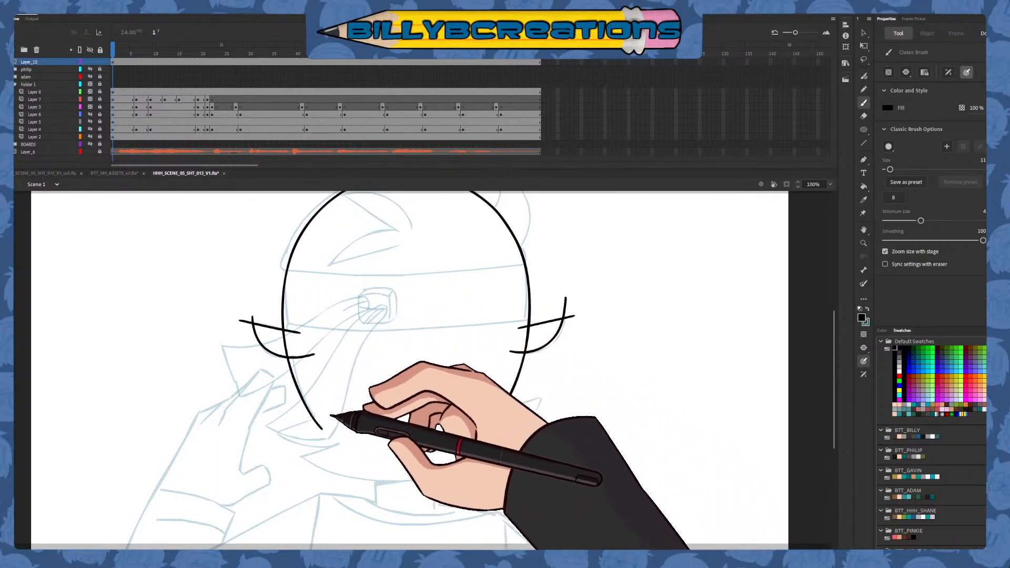
Ink the pointed hair tuft at the head's upper right with two curved strokes, redoing the outer one
left_click_drag(505, 380, 473, 467)
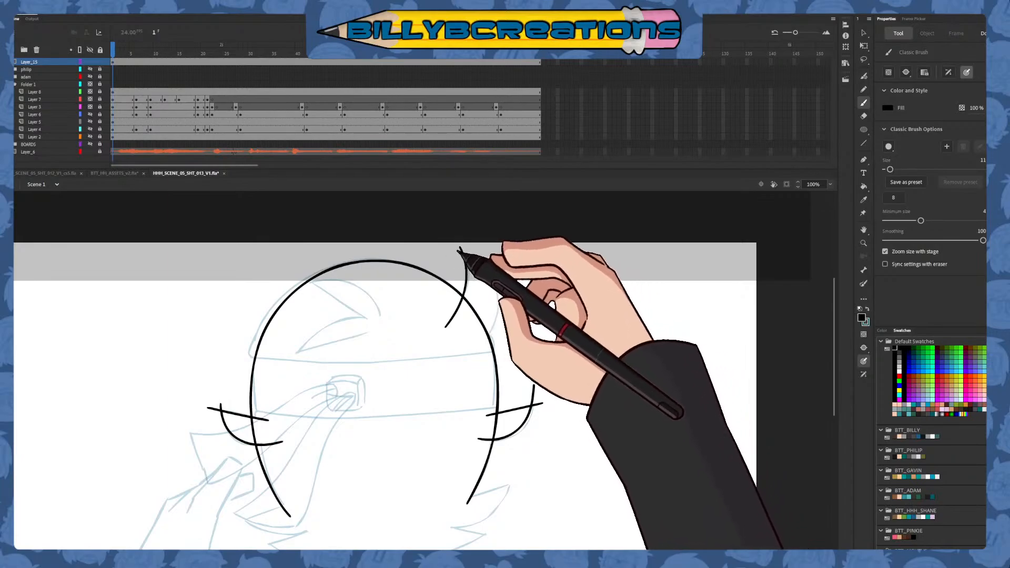
left_click_drag(459, 251, 478, 353)
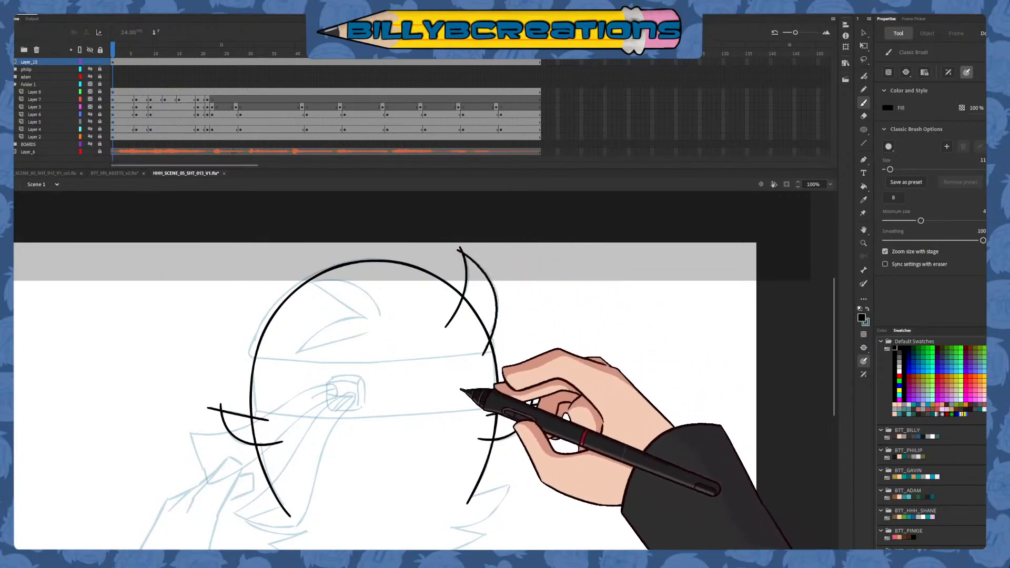
key("ctrl+z")
mouse_move(452, 250)
left_mouse_down()
mouse_move(479, 263)
mouse_move(486, 345)
left_mouse_up()
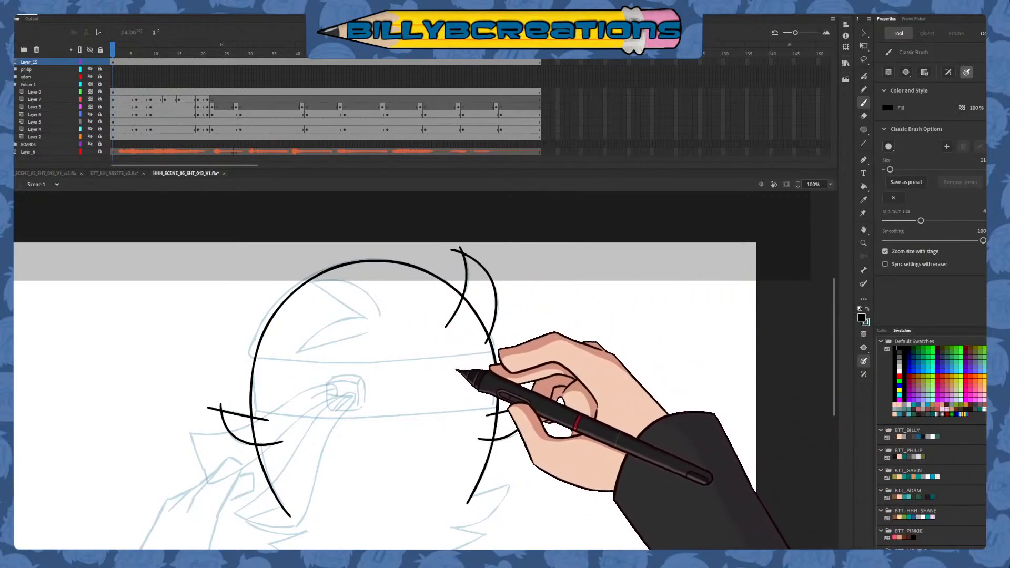
Delete the overshooting line ends and inner overlaps where the hair tuft and both ears meet the head outline
scroll(455, 375, "down", 3)
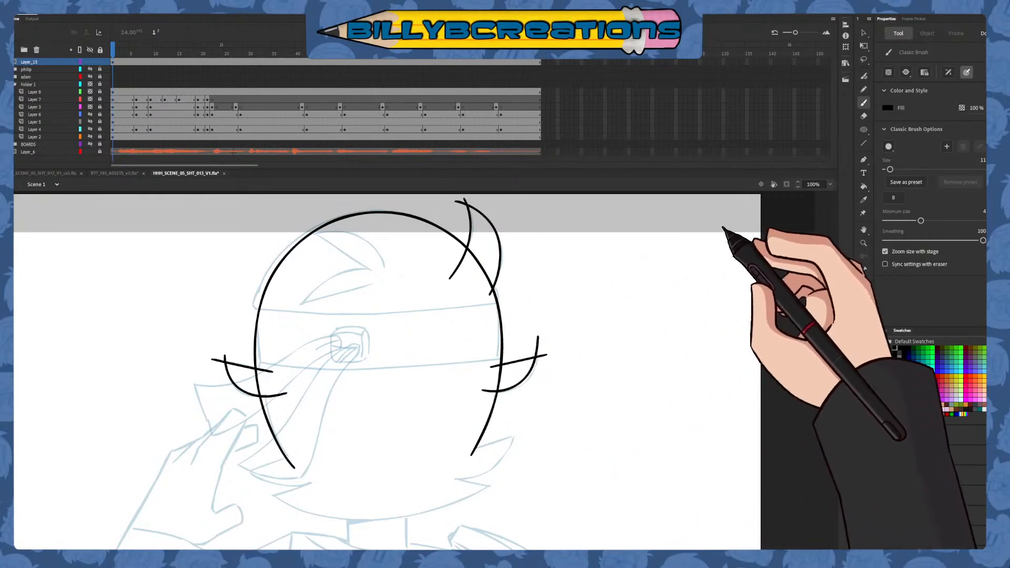
key("v")
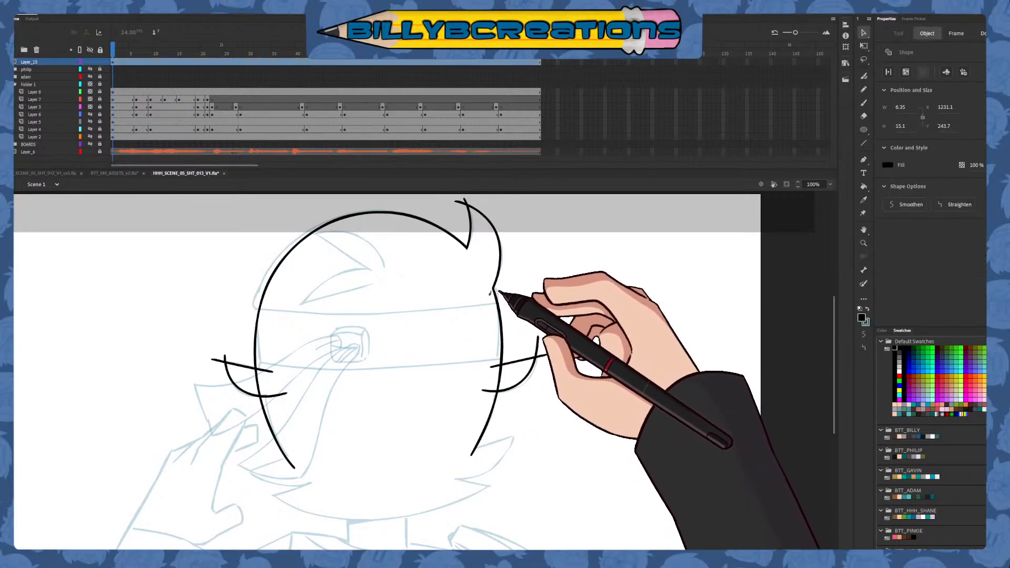
left_click(460, 202)
key("Delete")
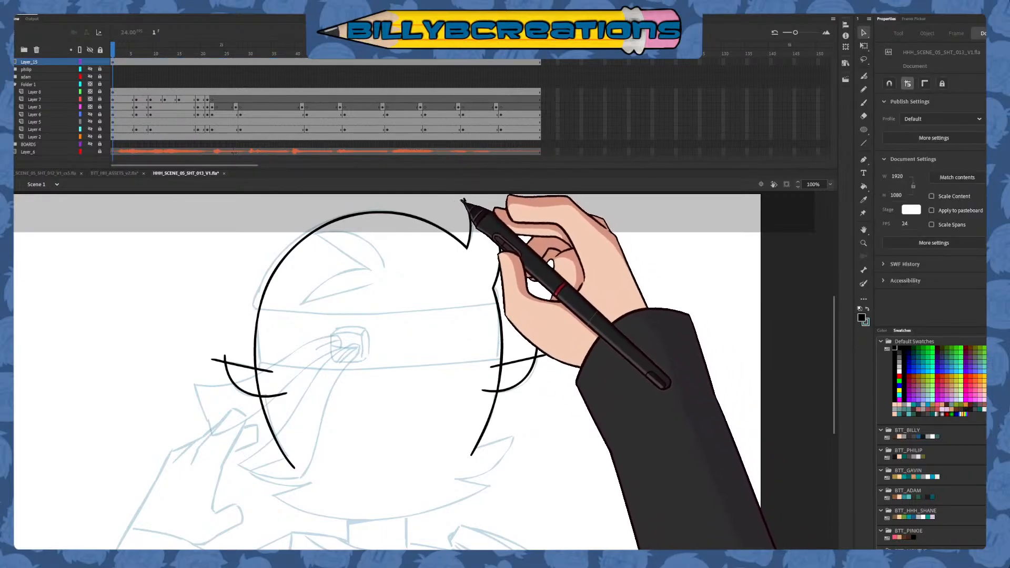
key("v")
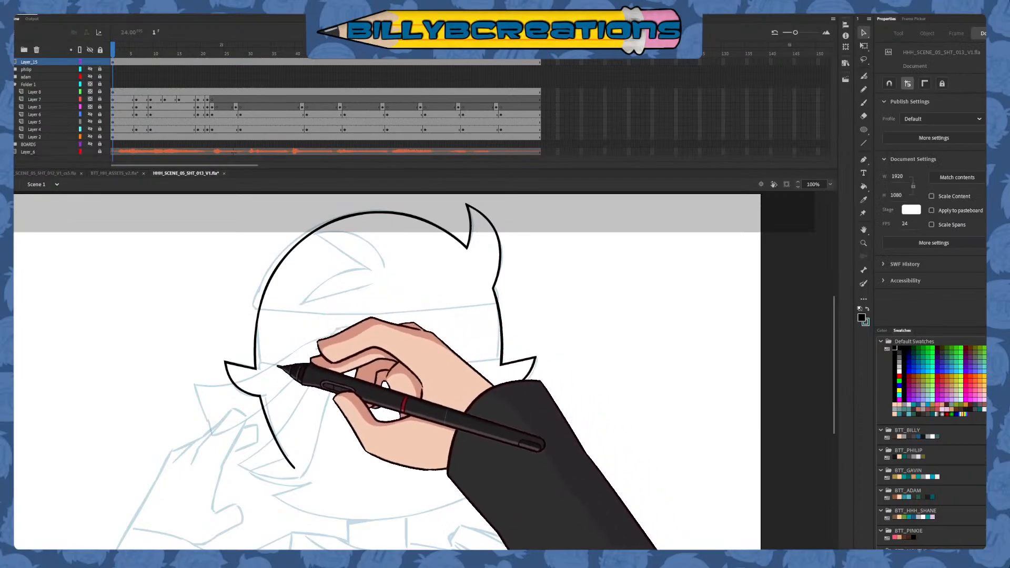
Ink the jagged hair spikes below the right ear with the Classic Brush and trim the overshooting stroke ends
key("b")
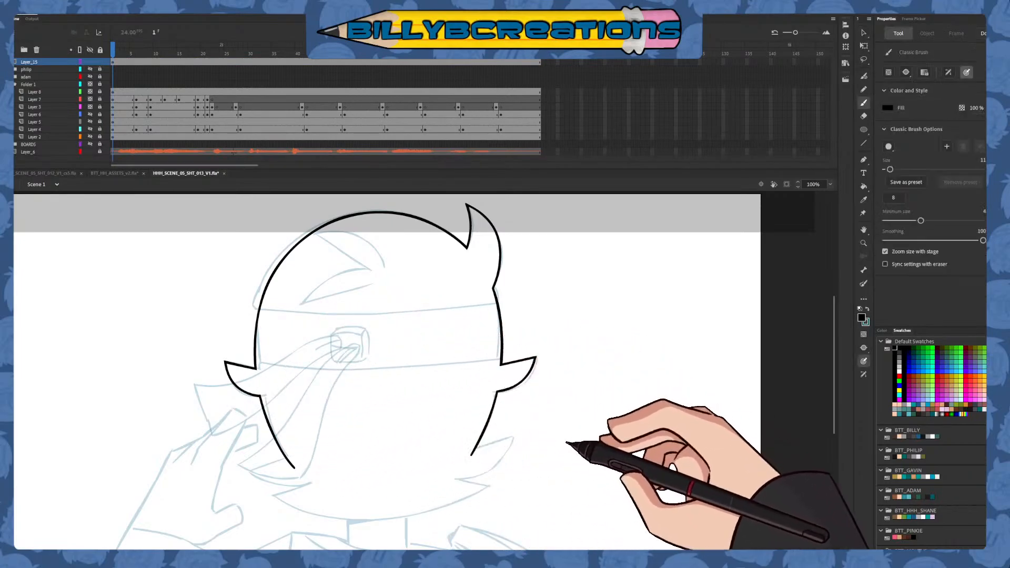
left_click_drag(574, 451, 554, 351)
left_click_drag(475, 345, 532, 324)
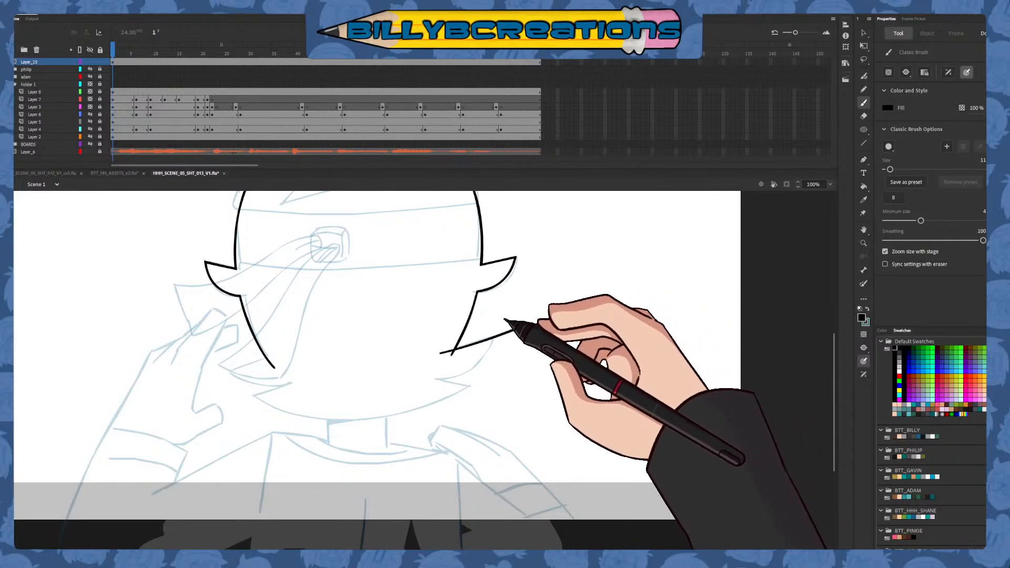
key("v")
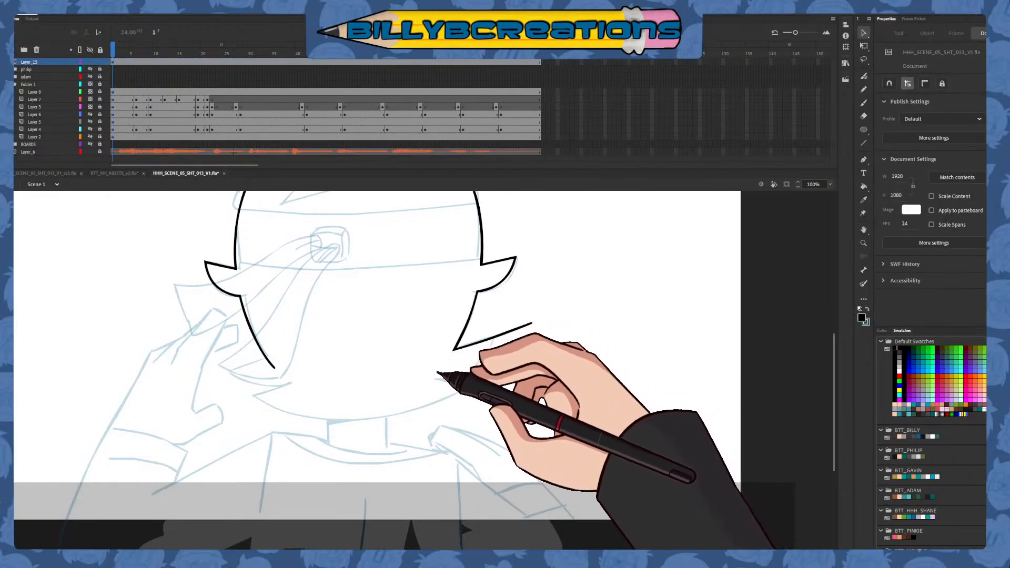
key("b")
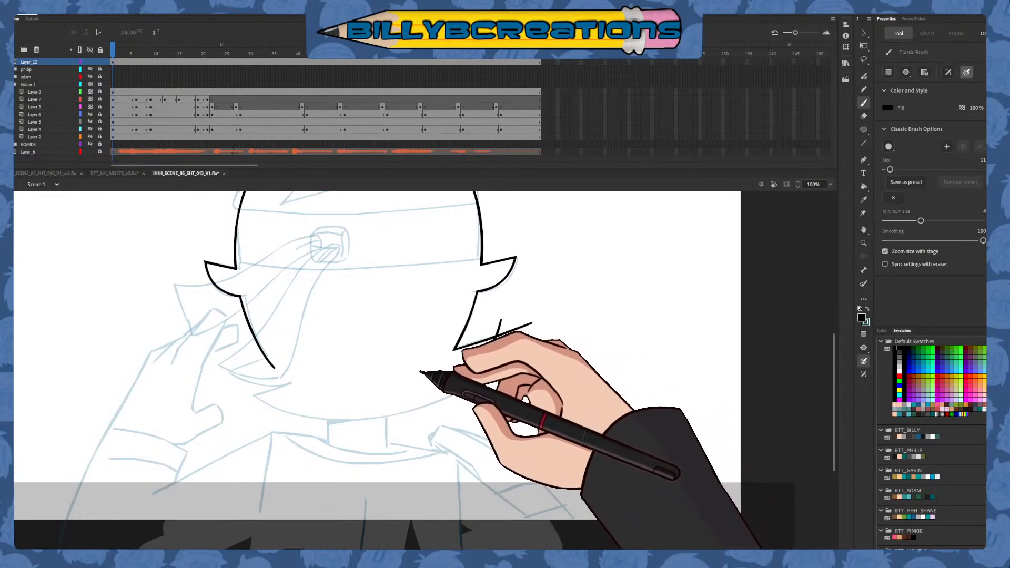
key("v")
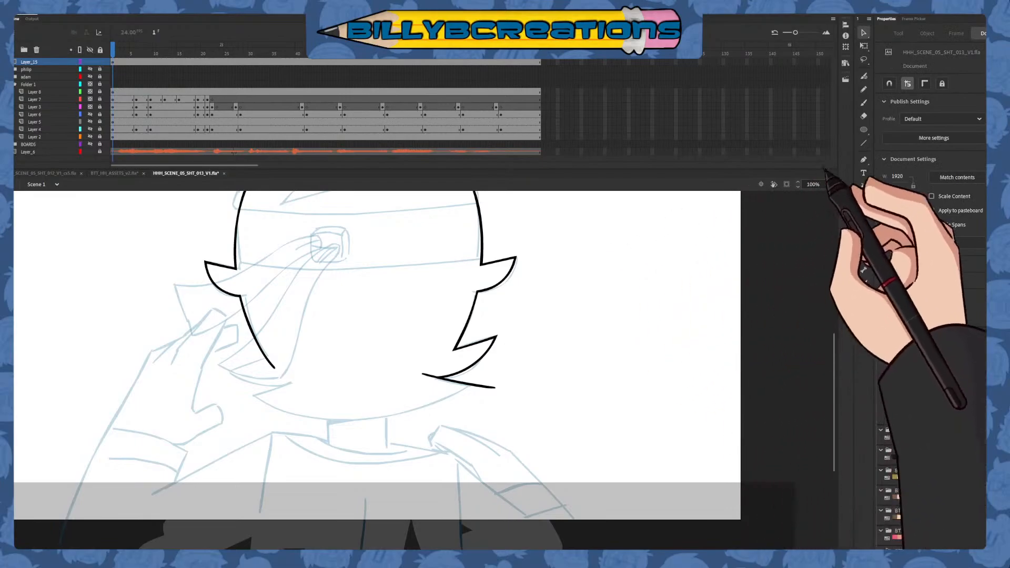
Lasso the hair spikes below the right ear and place a horizontally flipped copy on the head's lower left side
left_click(863, 89)
left_click(863, 60)
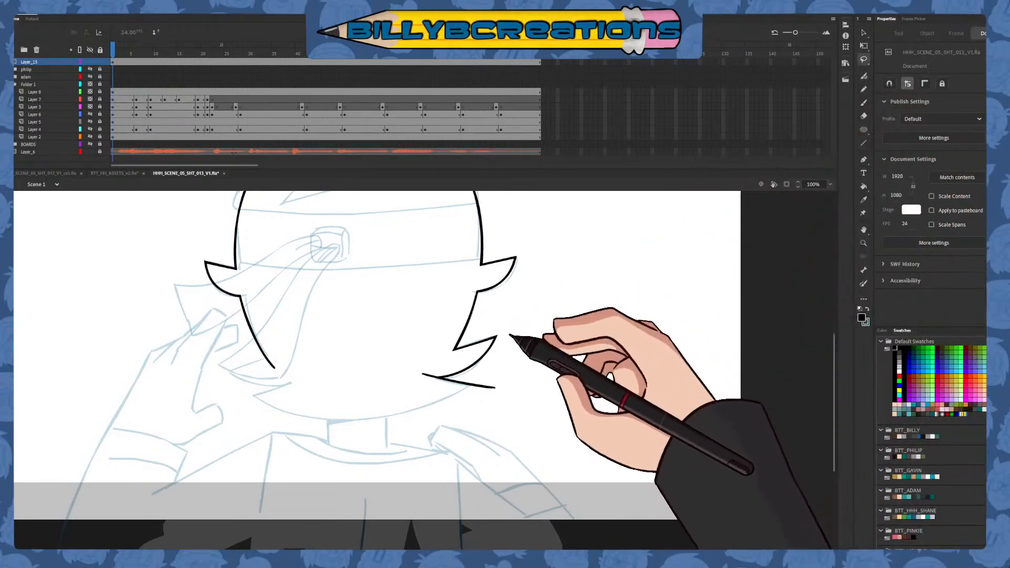
mouse_move(439, 355)
left_mouse_down()
mouse_move(530, 327)
mouse_move(514, 266)
left_mouse_up()
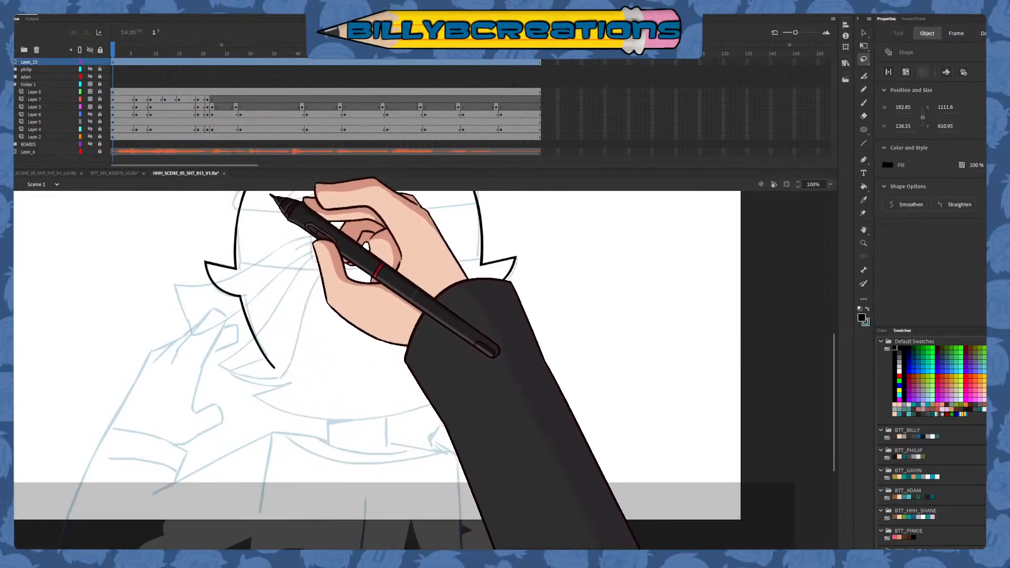
left_click(275, 198)
left_click(863, 33)
left_click_drag(497, 380, 290, 393)
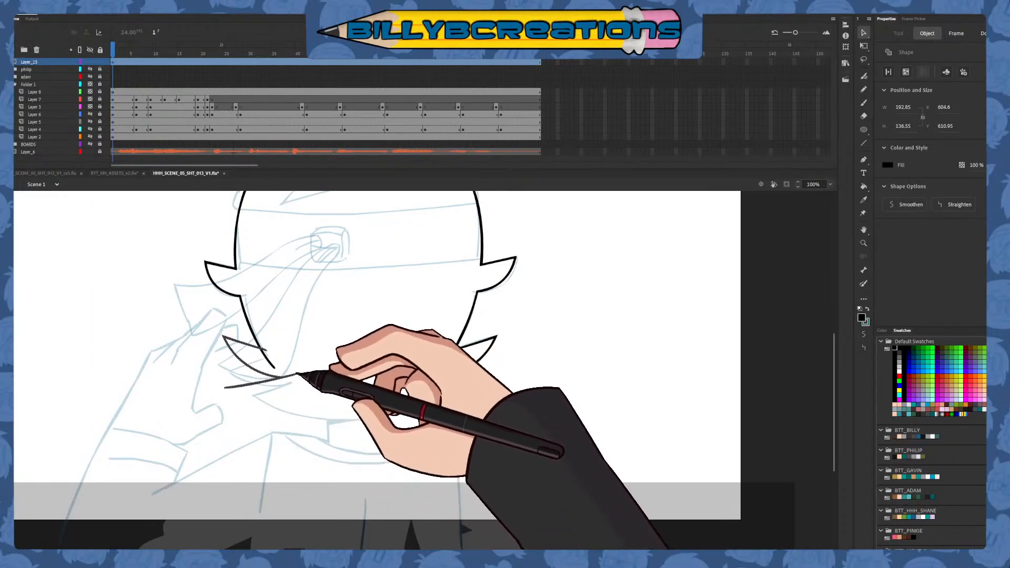
left_click(317, 394)
Ink the bottom hair edge as one shallow black curve between the left and right spikes, redoing the first attempt
key("b")
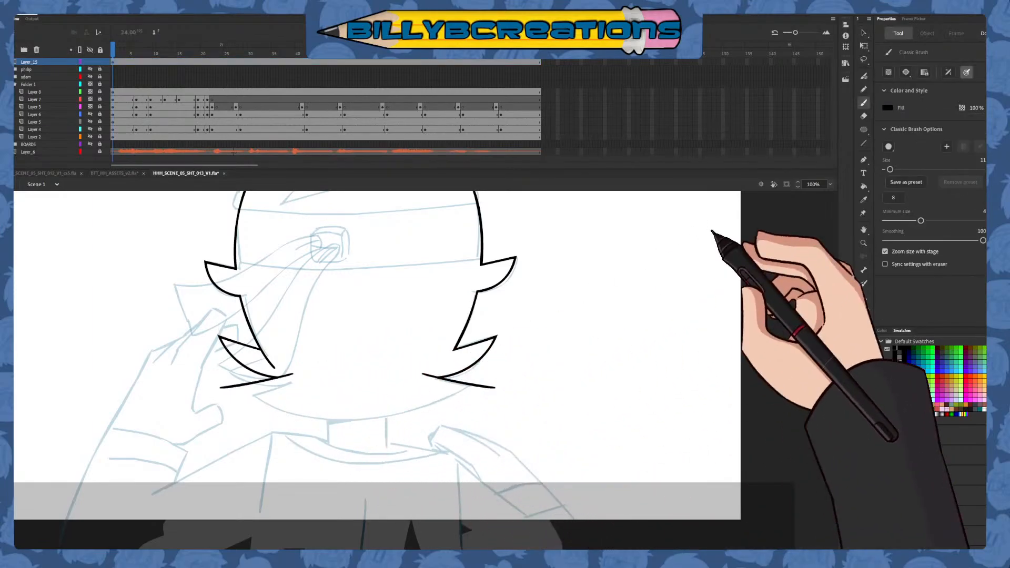
mouse_move(242, 374)
left_mouse_down()
mouse_move(349, 416)
mouse_move(524, 345)
mouse_move(449, 348)
mouse_move(274, 388)
mouse_move(235, 370)
mouse_move(350, 415)
mouse_move(510, 349)
mouse_move(252, 388)
mouse_move(421, 413)
mouse_move(486, 376)
left_mouse_up()
key("ctrl+z")
key("ctrl+z")
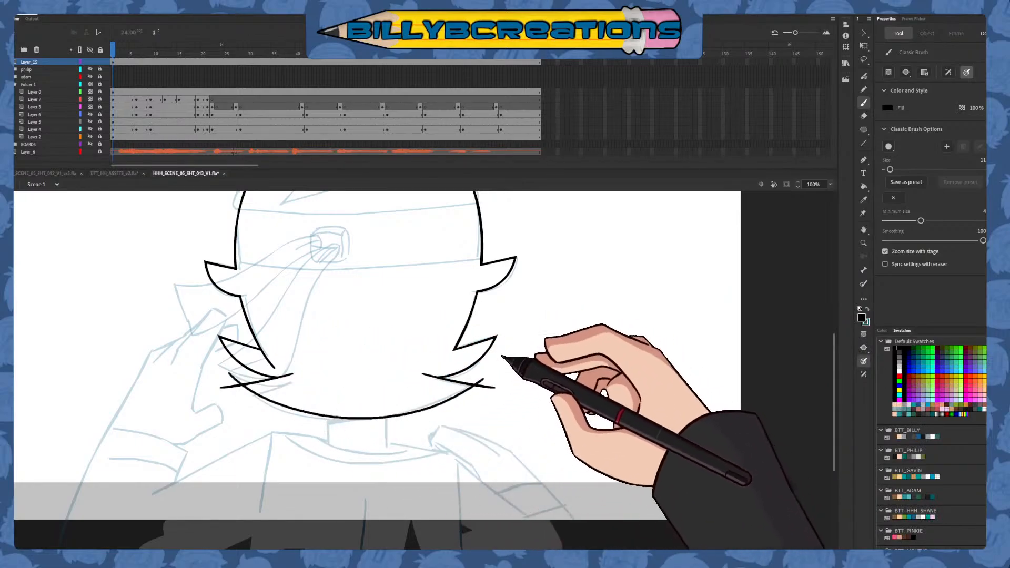
key("ctrl+z")
left_click_drag(228, 376, 475, 383)
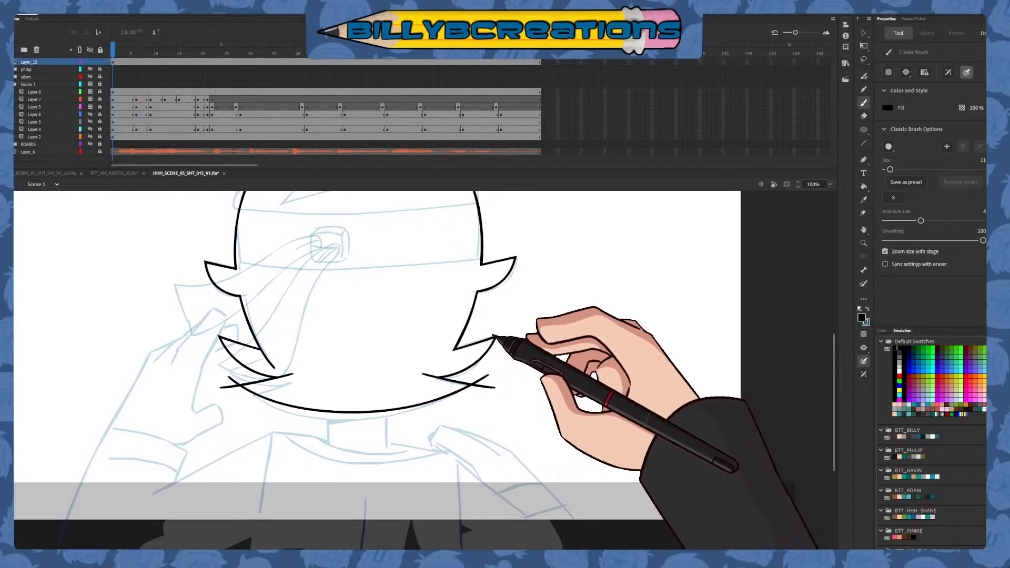
Delete the overshooting ends at both tips of the bottom hair curve and the leftover outline inside the left spike
left_click(863, 33)
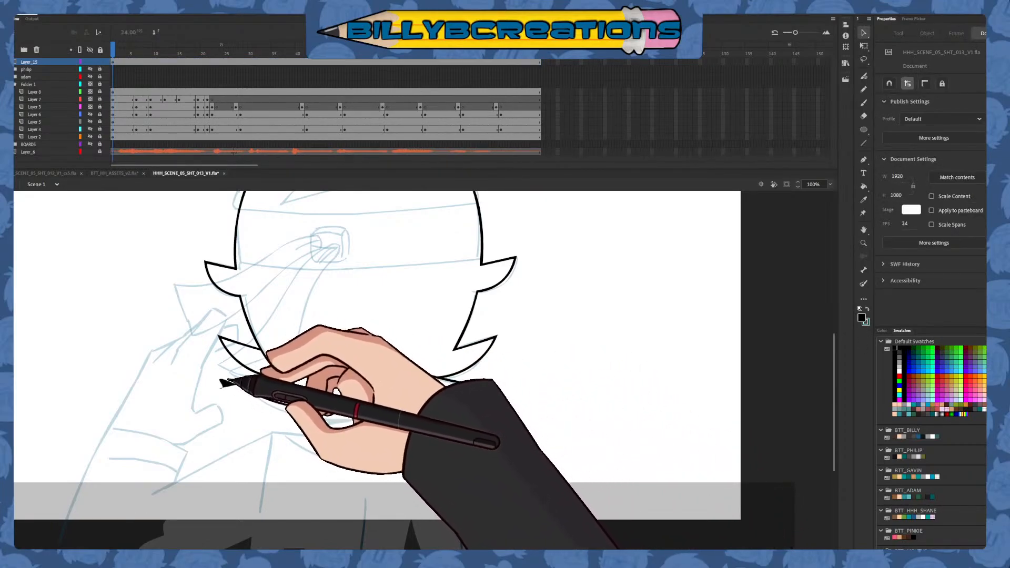
left_click_drag(226, 384, 207, 405)
key("Delete")
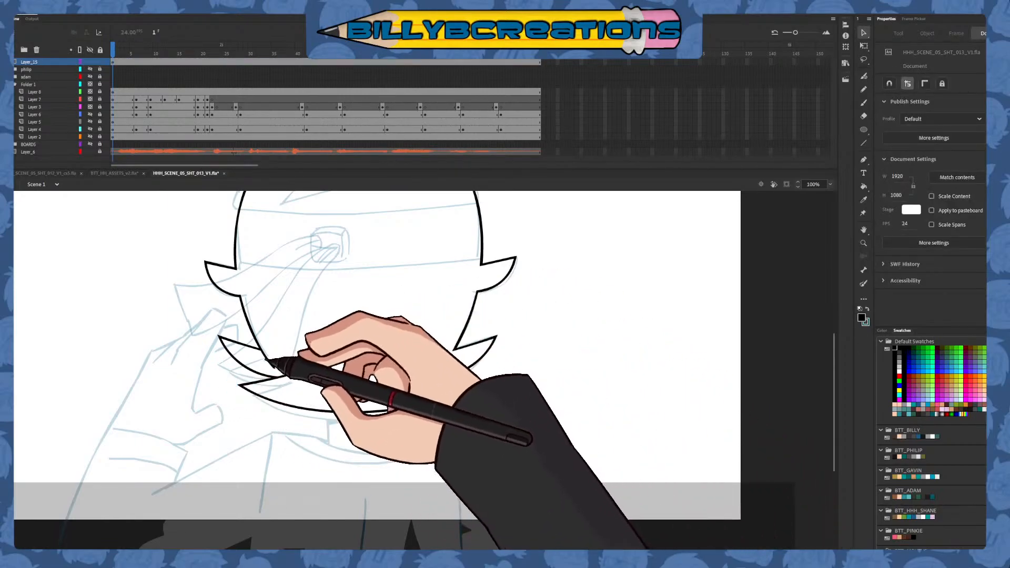
left_click(278, 375)
left_click(316, 343)
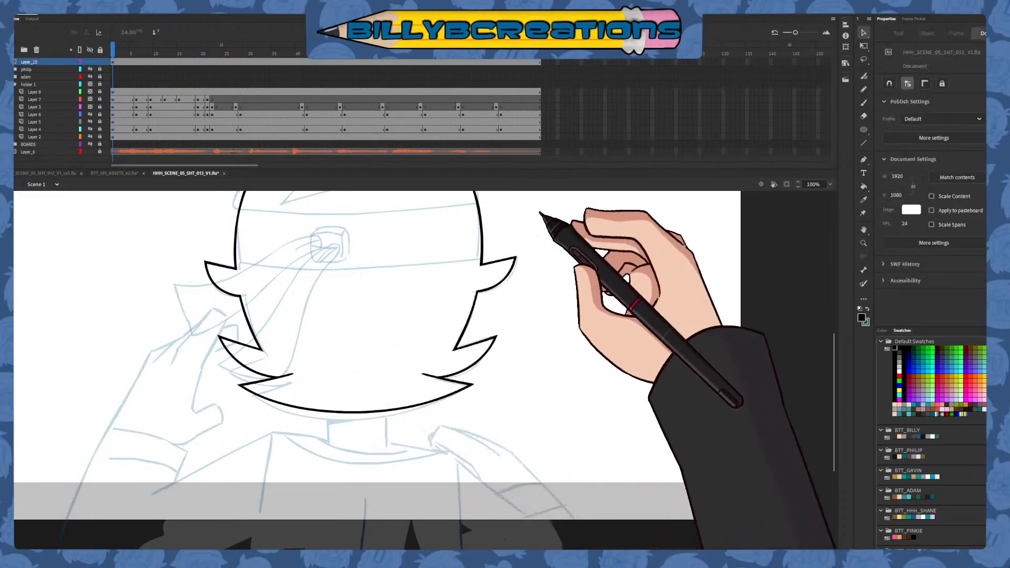
Draw a blue curve on each side of the head between the ear and the lower hair spike, redoing the left one
left_click_drag(540, 357, 526, 384)
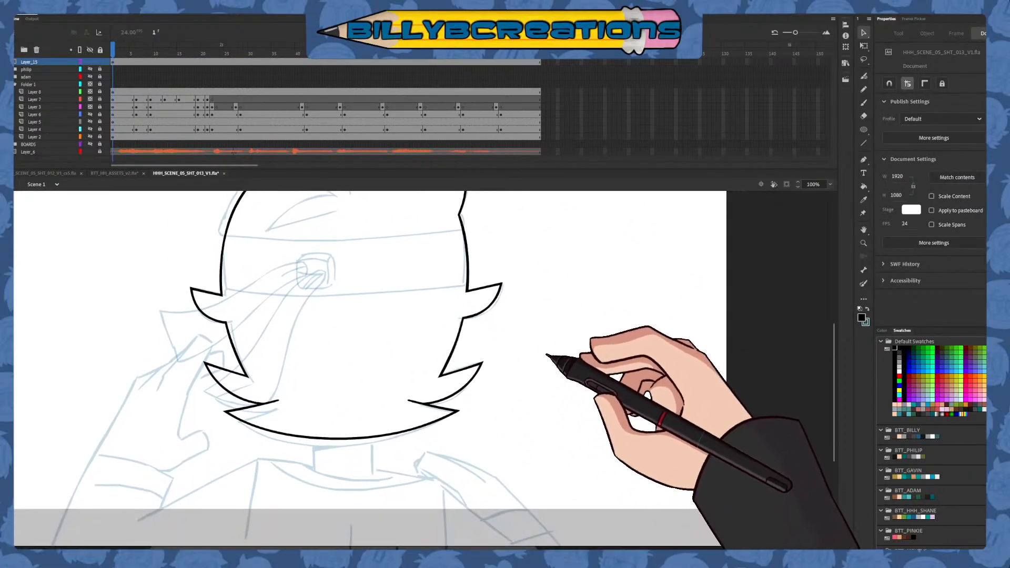
left_click(863, 103)
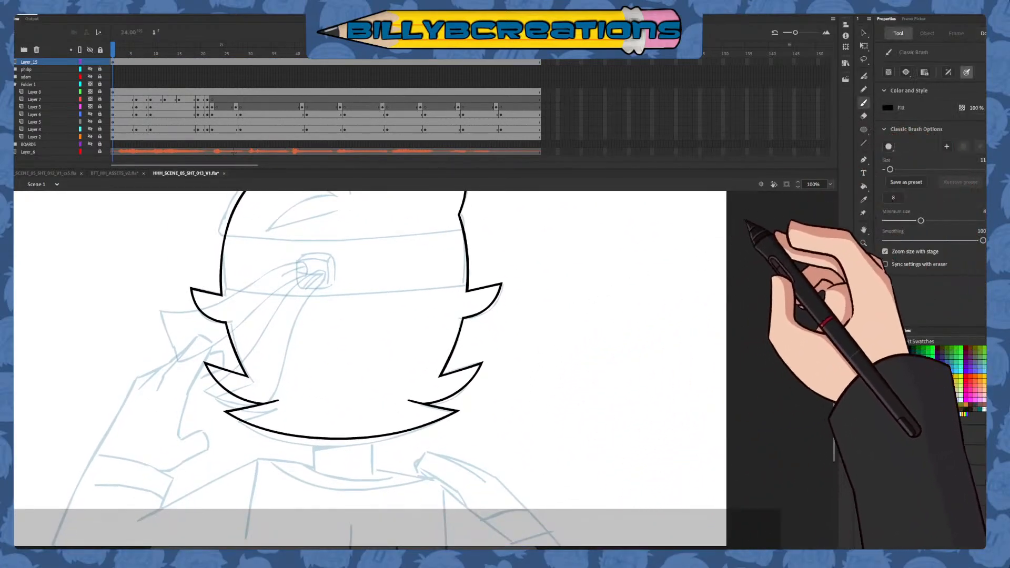
left_click(908, 370)
left_click_drag(471, 338, 470, 298)
left_click_drag(471, 337, 433, 373)
mouse_move(220, 309)
left_mouse_down()
mouse_move(231, 358)
mouse_move(253, 377)
left_mouse_up()
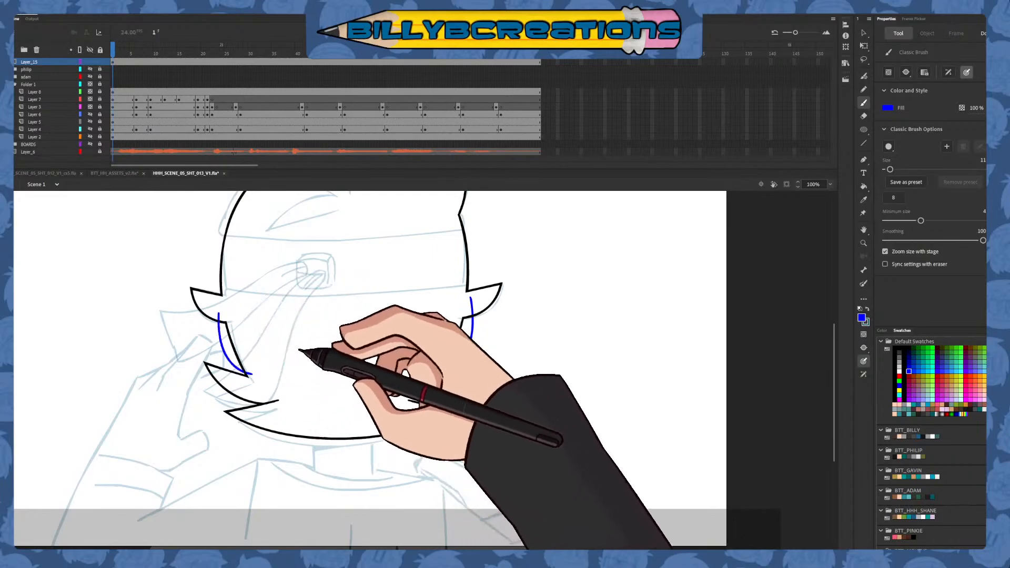
key("ctrl+z")
key("ctrl+z")
left_click_drag(219, 310, 252, 375)
Delete the ends of the two blue side curves that cross the black outline
key("v")
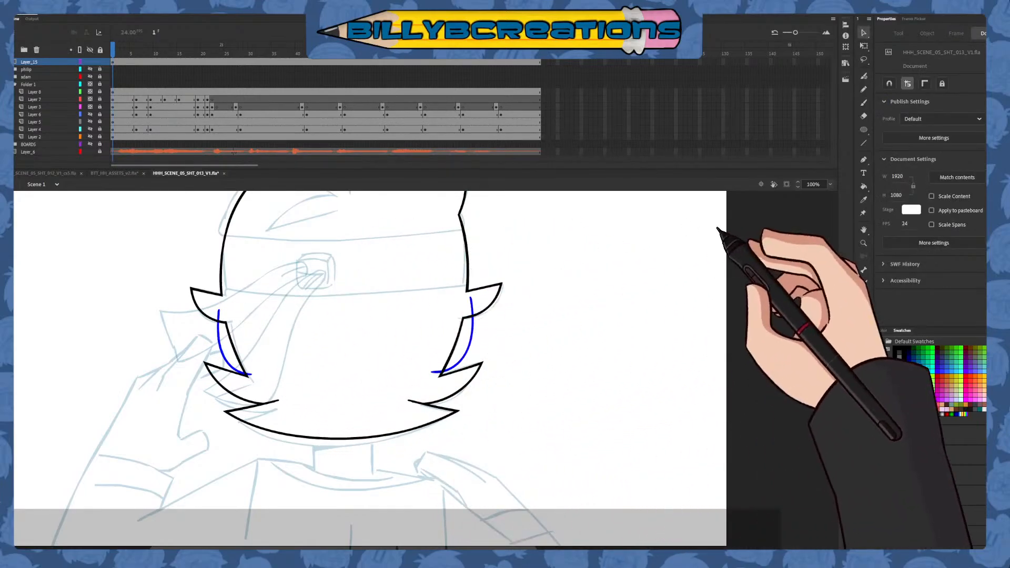
left_click(468, 321)
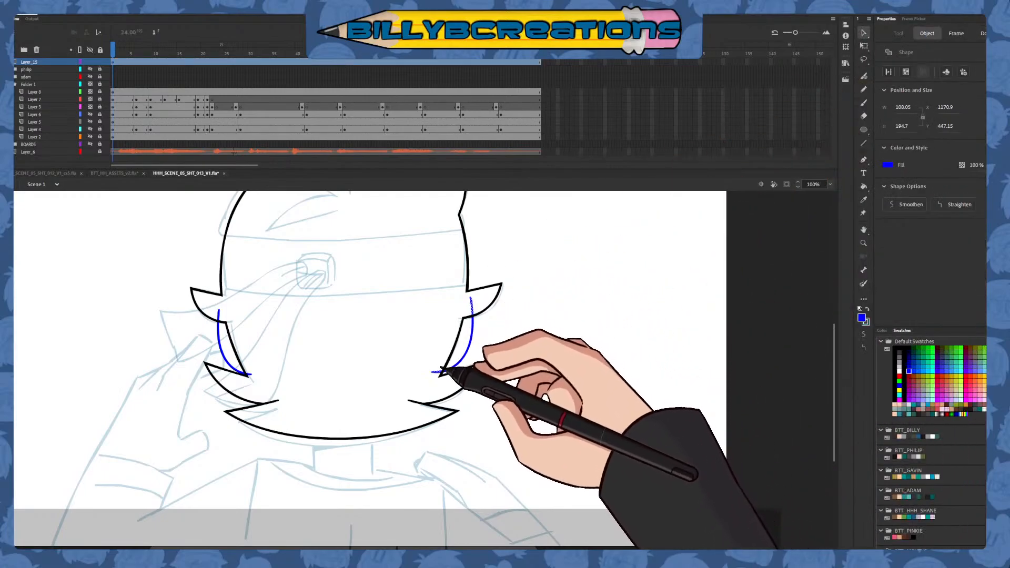
left_click(226, 333, "shift")
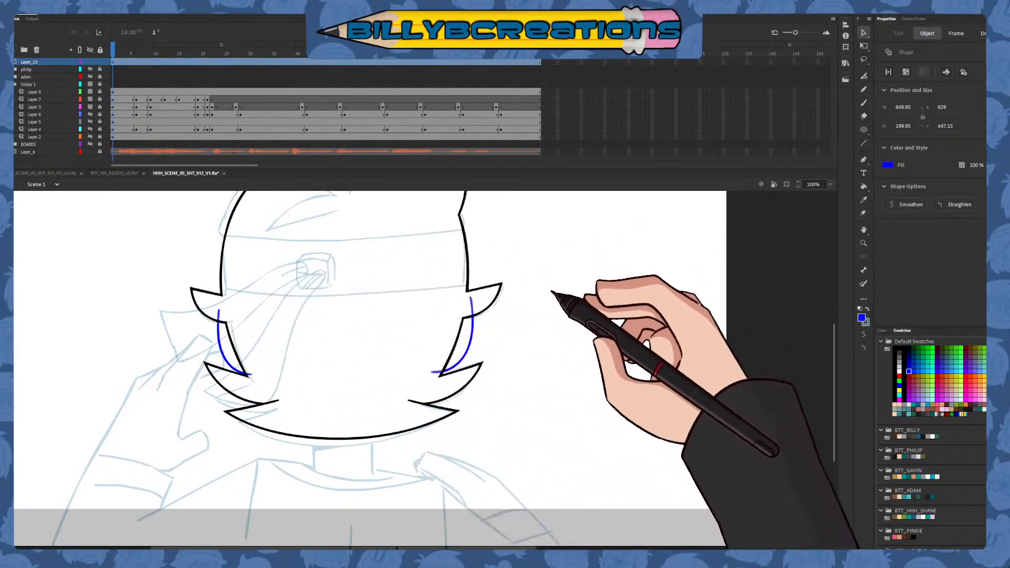
key("Delete")
Try to draw the headband's upper edge as a blue curve across the head
left_click(863, 103)
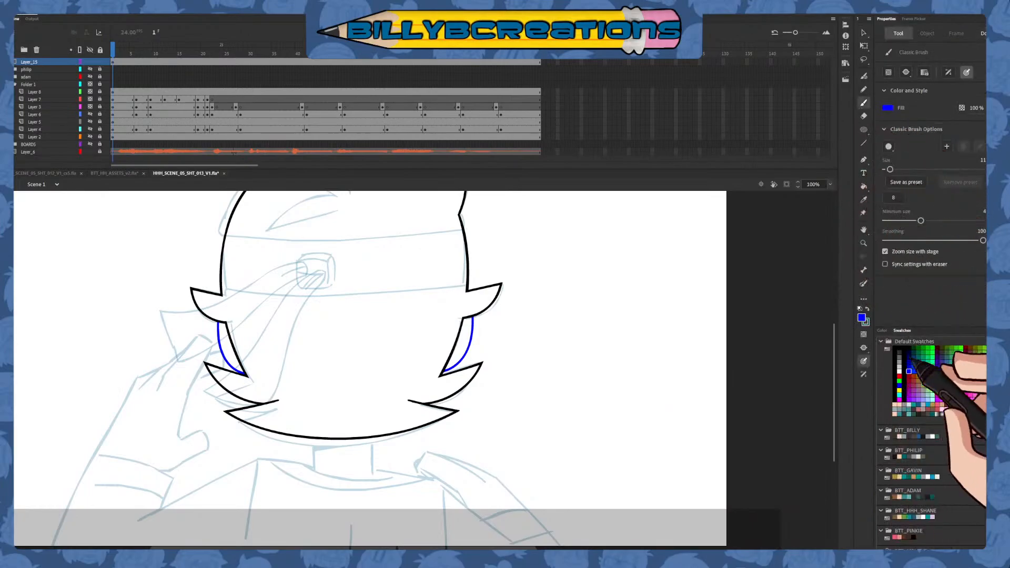
left_click_drag(360, 271, 378, 333)
mouse_move(223, 292)
left_mouse_down()
mouse_move(260, 301)
mouse_move(514, 288)
left_mouse_up()
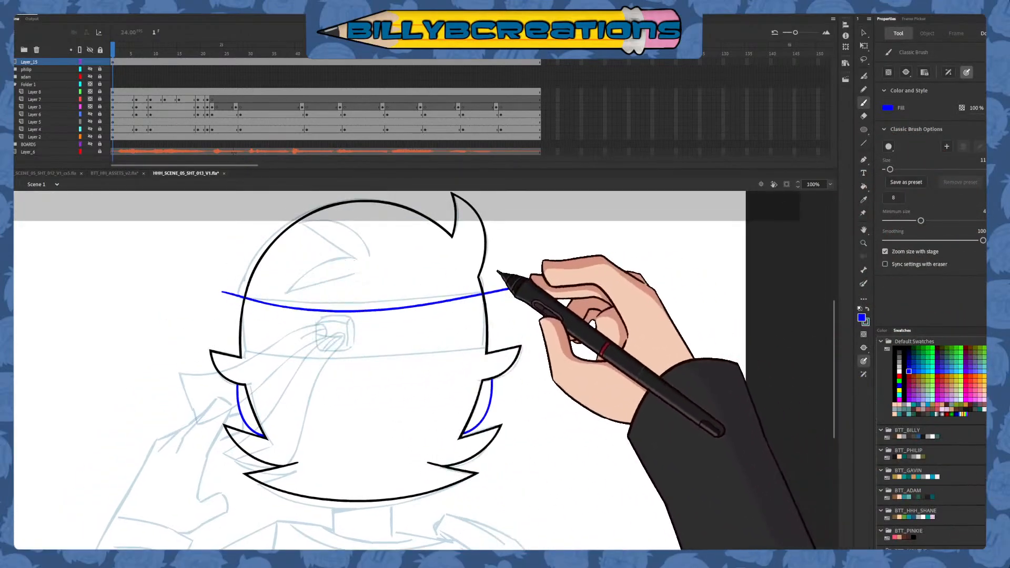
key("ctrl+z")
mouse_move(226, 298)
left_mouse_down()
mouse_move(340, 303)
mouse_move(536, 293)
left_mouse_up()
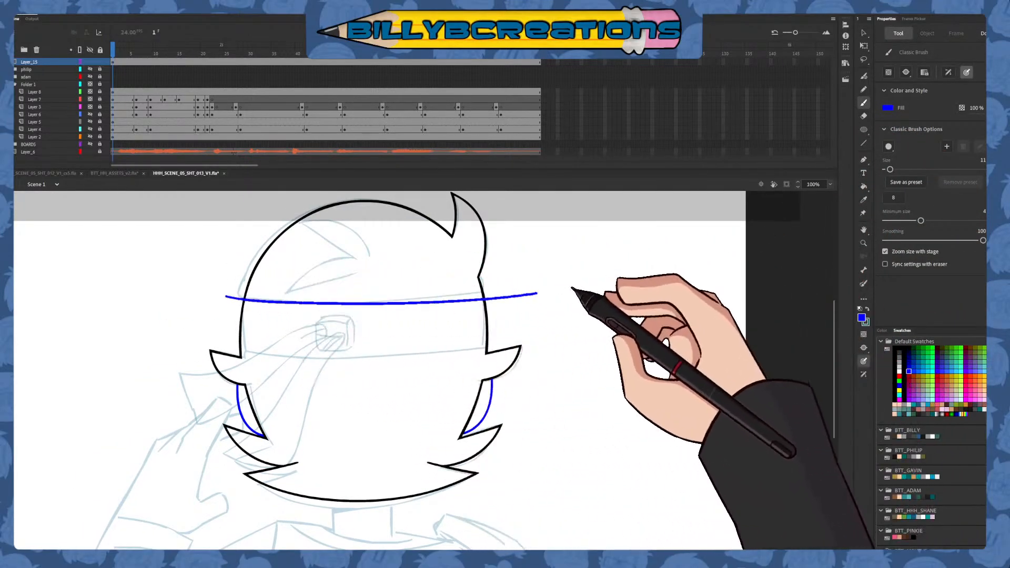
Draw the headband's upper and lower edges as dark red curves across the head, undoing the strokes that miss the intended curve
left_click(909, 376)
key("ctrl+z")
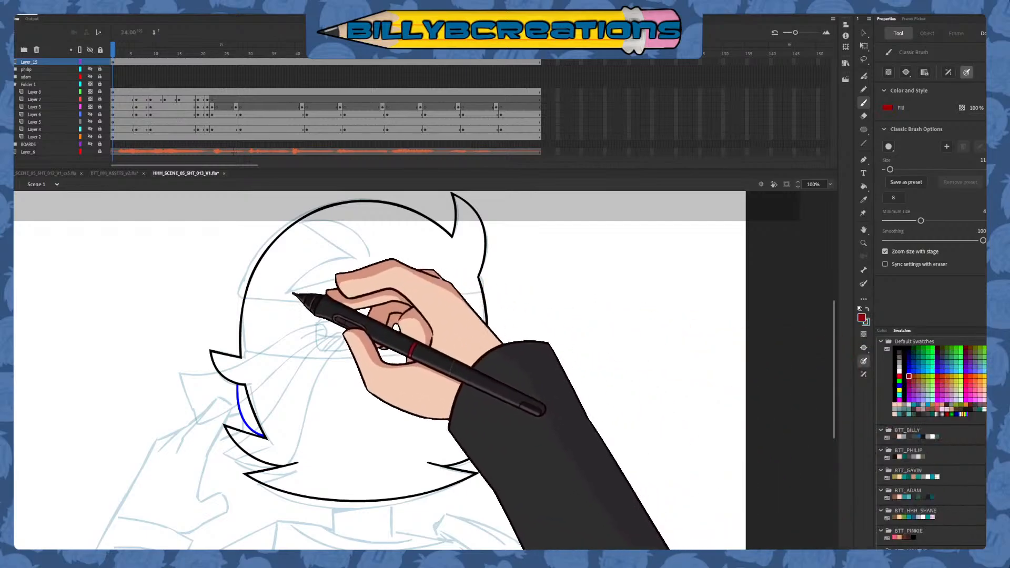
mouse_move(218, 295)
left_mouse_down()
mouse_move(340, 304)
mouse_move(533, 274)
mouse_move(239, 296)
mouse_move(547, 276)
left_mouse_up()
key("ctrl+z")
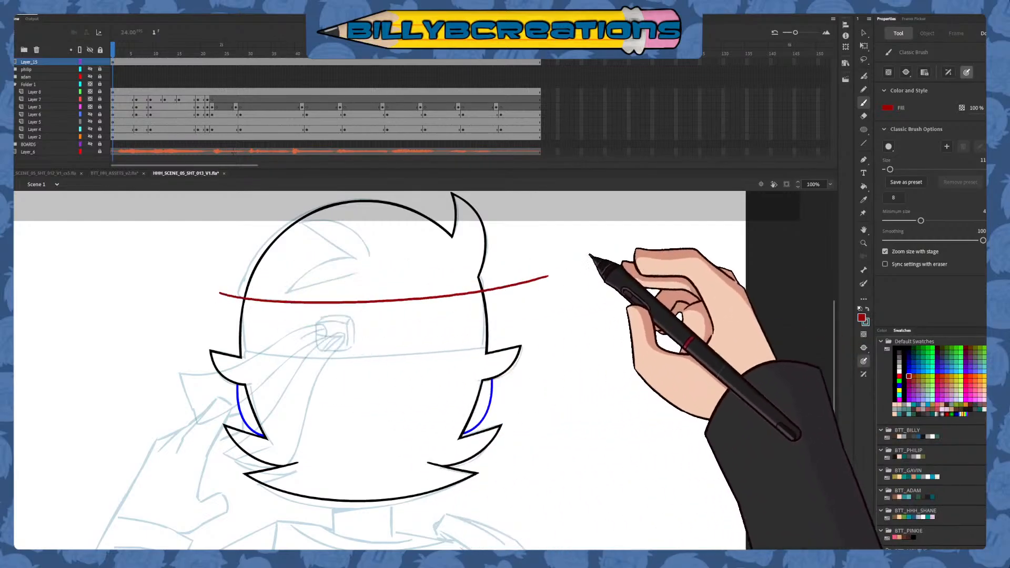
left_click_drag(216, 316, 546, 286)
key("ctrl+z")
key("ctrl+z")
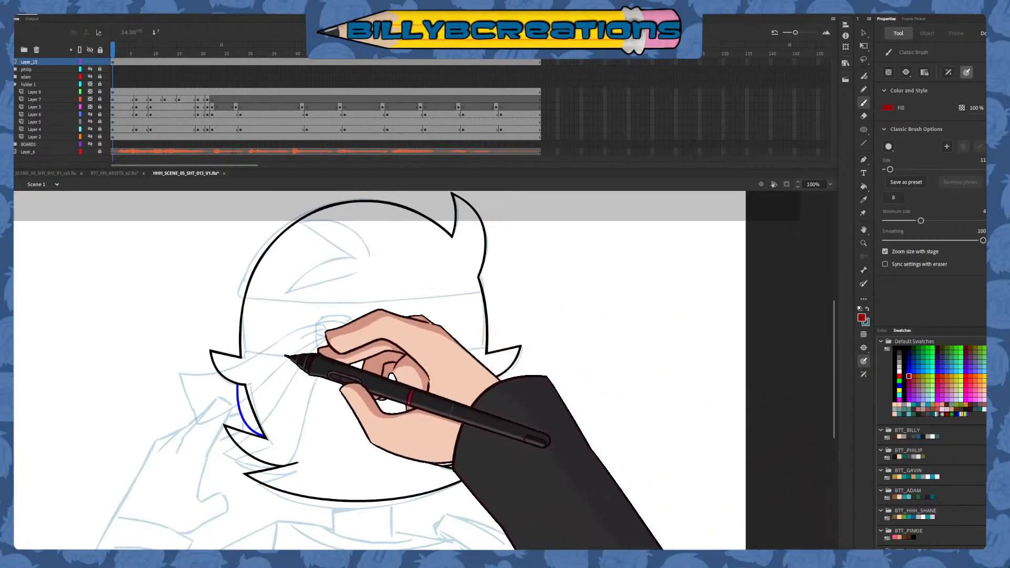
mouse_move(232, 353)
left_mouse_down()
mouse_move(266, 361)
mouse_move(511, 346)
left_mouse_up()
mouse_move(225, 298)
left_mouse_down()
mouse_move(503, 296)
mouse_move(547, 276)
left_mouse_up()
key("ctrl+z")
left_click_drag(221, 296, 520, 284)
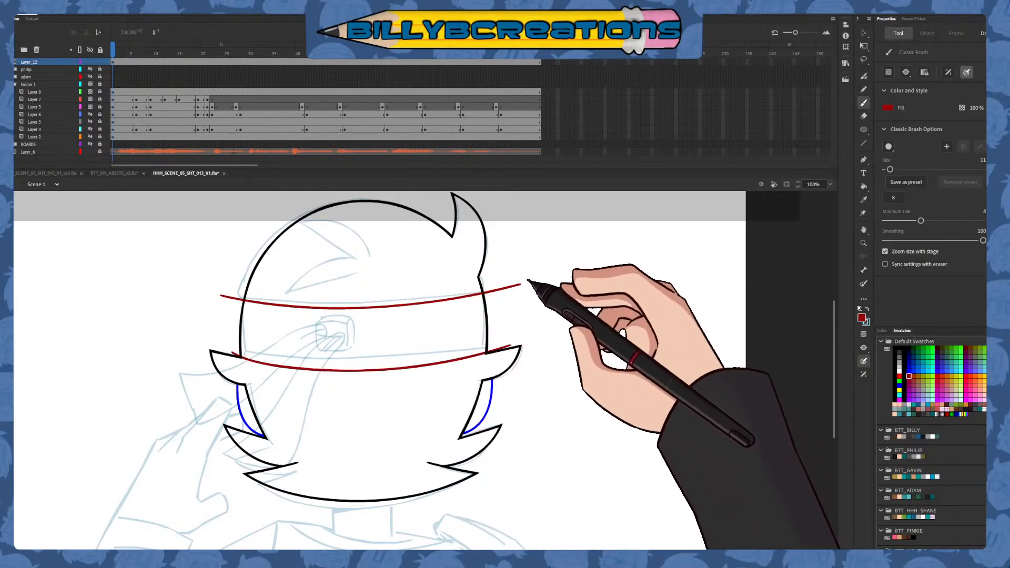
Delete the dark red headband line ends that extend beyond the head outline
key("v")
left_click(513, 287)
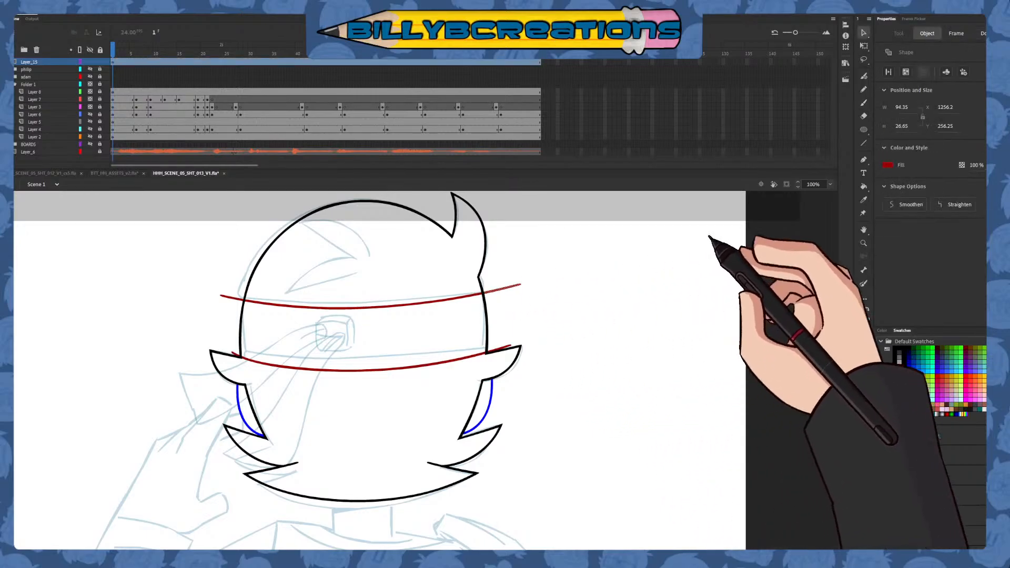
key("Delete")
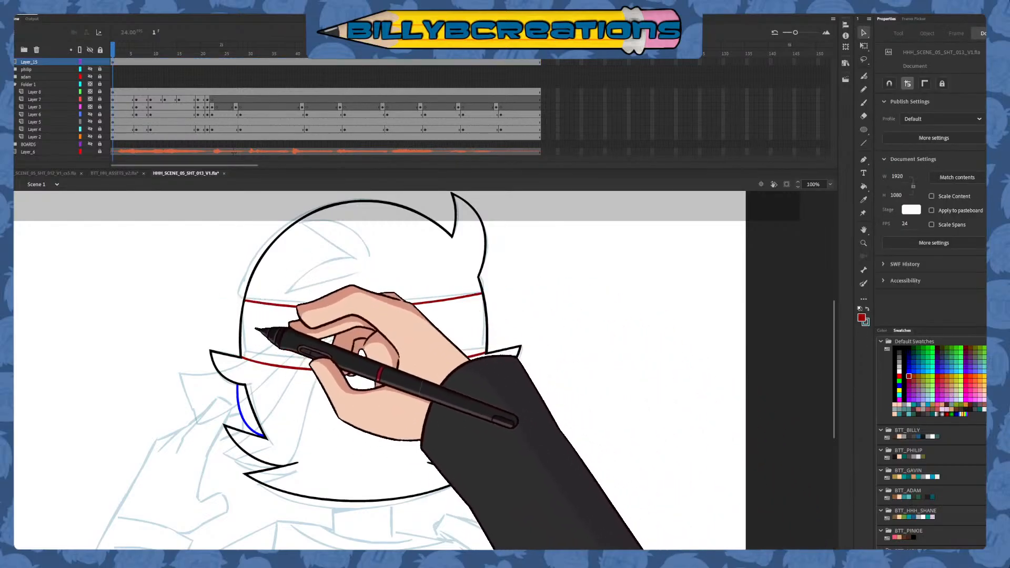
Select the headband, side curves and lower hair lines together and recolour them black
mouse_move(199, 278)
left_mouse_down()
mouse_move(255, 354)
mouse_move(620, 493)
mouse_move(620, 503)
left_mouse_up()
left_click(895, 349)
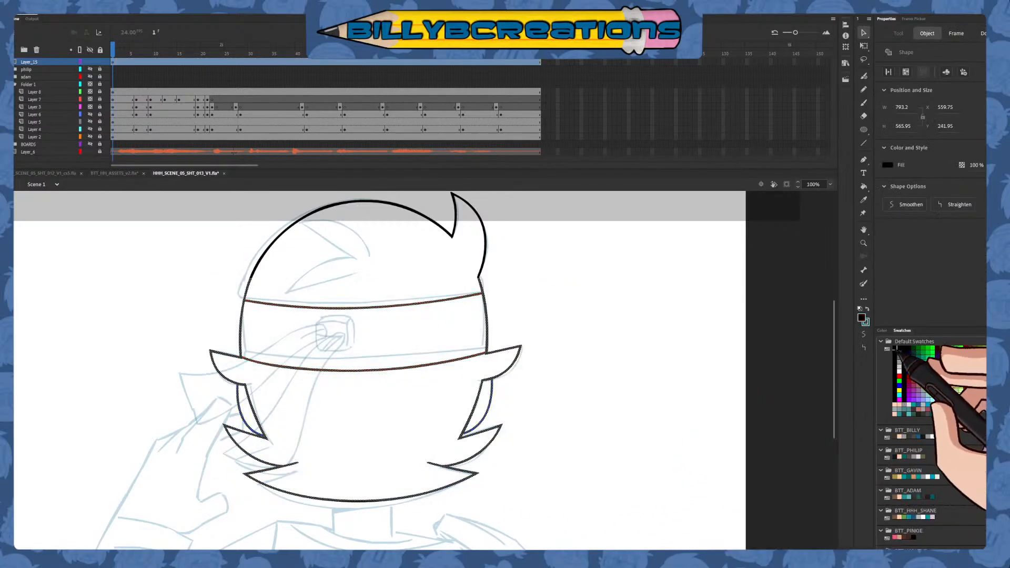
left_click(758, 436)
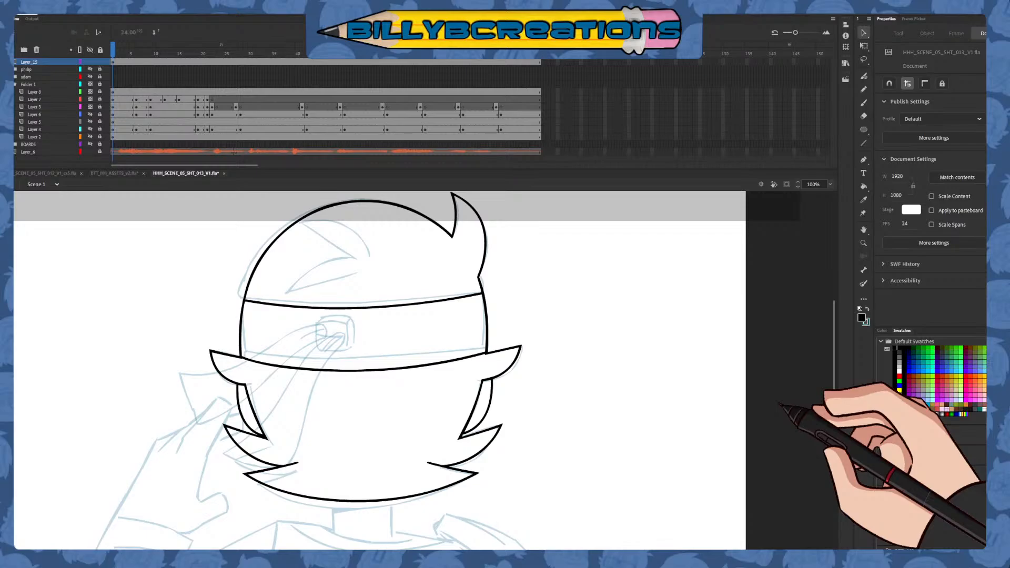
Ink the inner hair tuft above the headband with black brush strokes over the sketch, undoing and redrawing its upper curve
left_click(863, 103)
left_click_drag(570, 371, 645, 402)
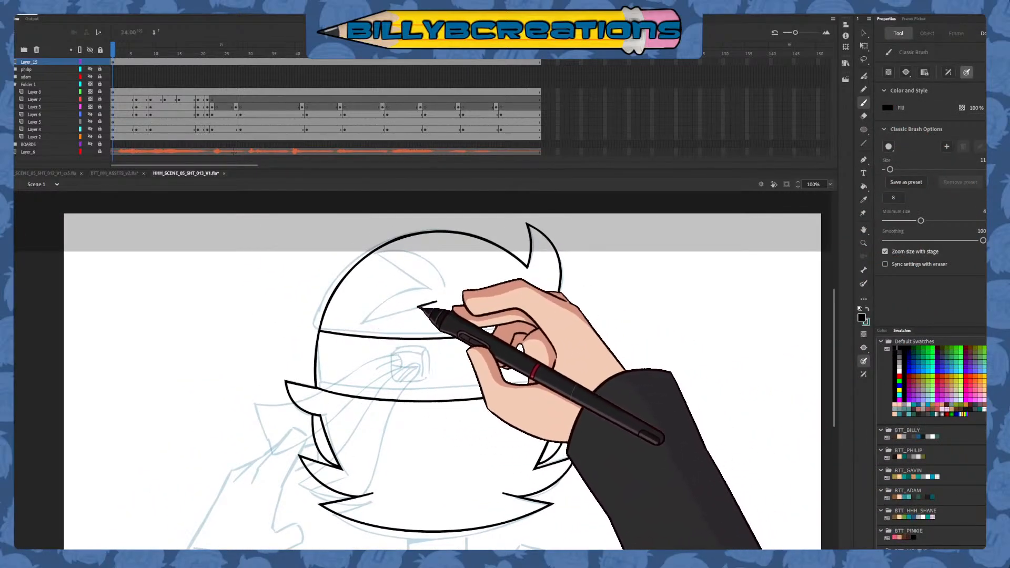
mouse_move(351, 328)
left_mouse_down()
mouse_move(437, 301)
mouse_move(429, 255)
mouse_move(377, 254)
left_mouse_up()
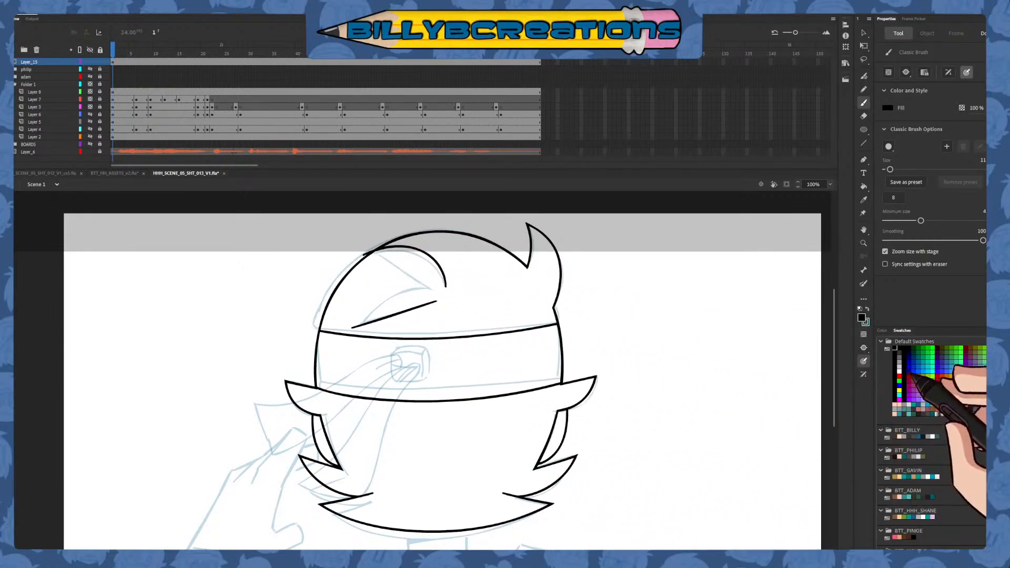
key("ctrl+z")
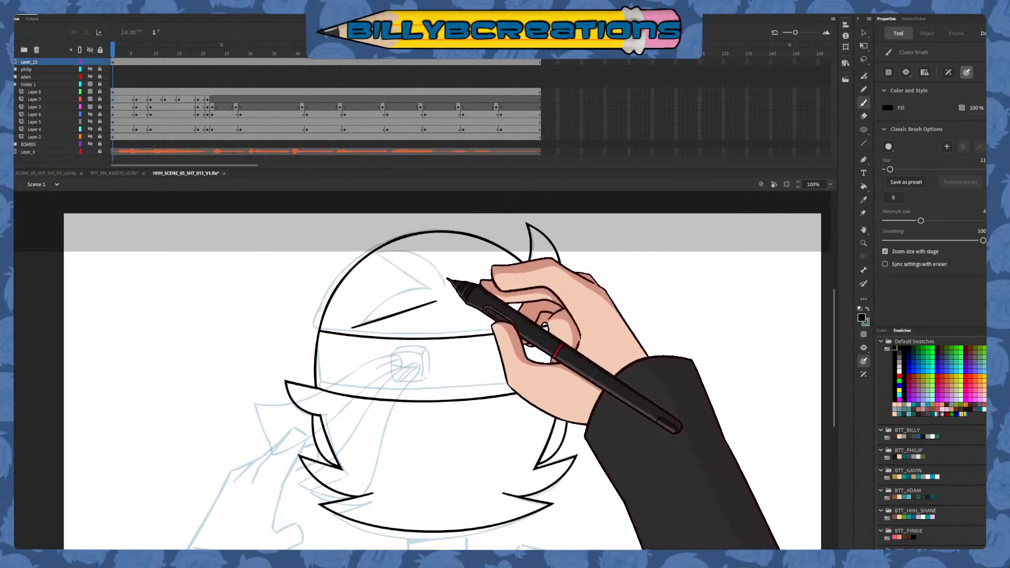
mouse_move(446, 289)
left_mouse_down()
mouse_move(349, 251)
mouse_move(324, 263)
left_mouse_up()
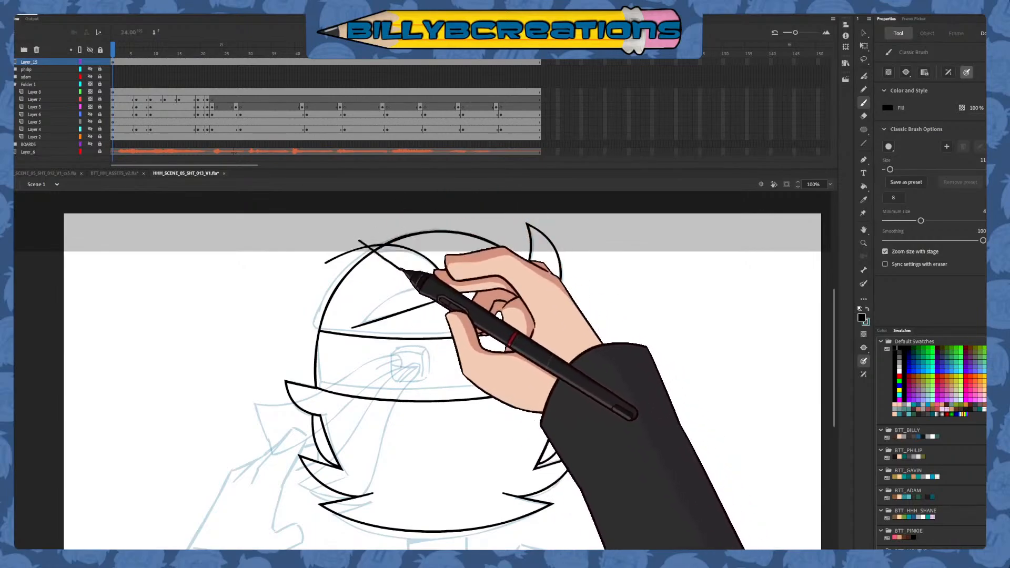
mouse_move(359, 241)
left_mouse_down()
mouse_move(430, 287)
mouse_move(364, 324)
left_mouse_up()
Delete the overshooting line ends around the inner hair tuft so its strokes meet in clean points
key("v")
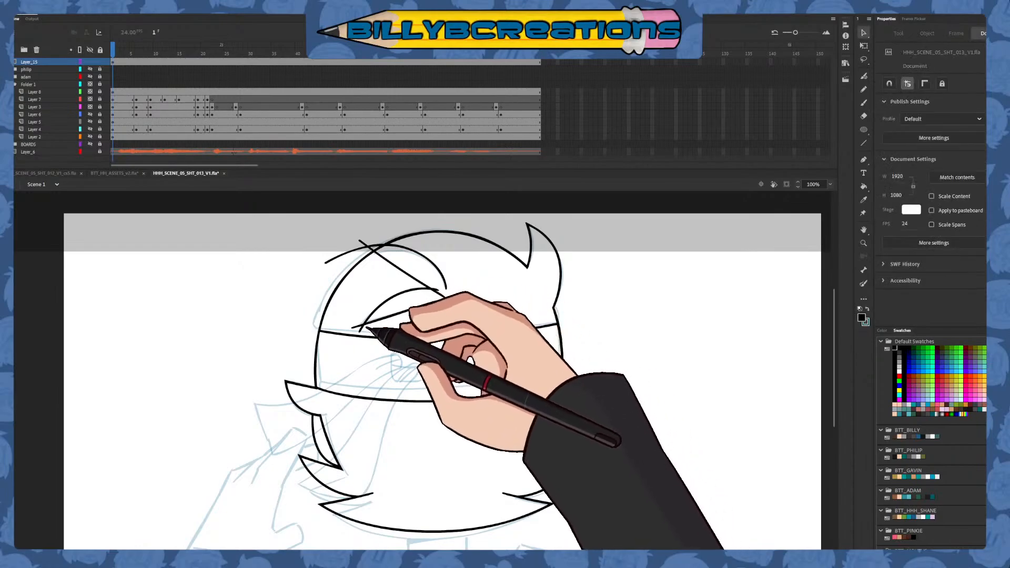
left_click(361, 331)
key("Delete")
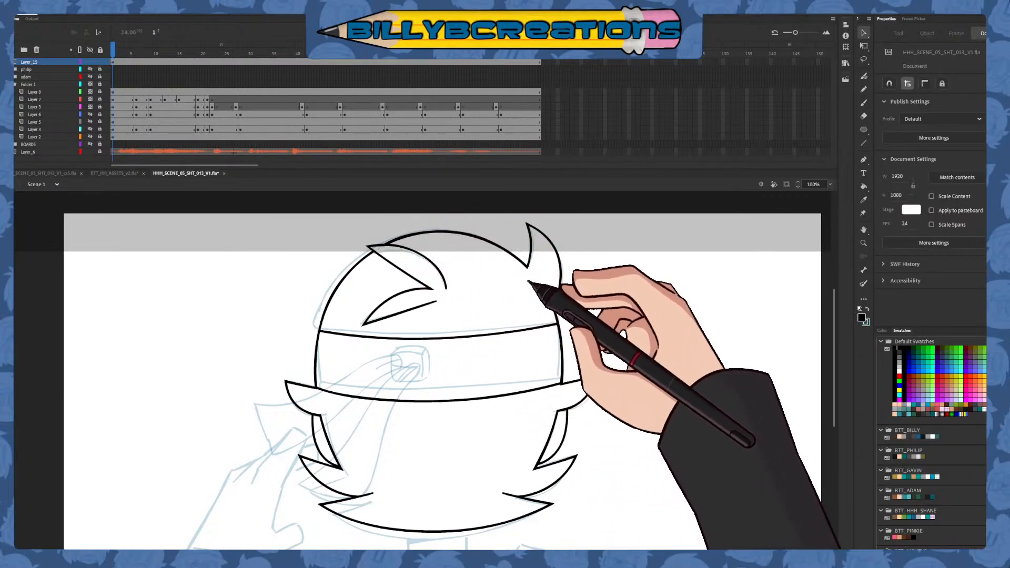
Draw the headband's knot in blue as a rounded square with crossing fold lines inside, undoing the stroke that misses
key("b")
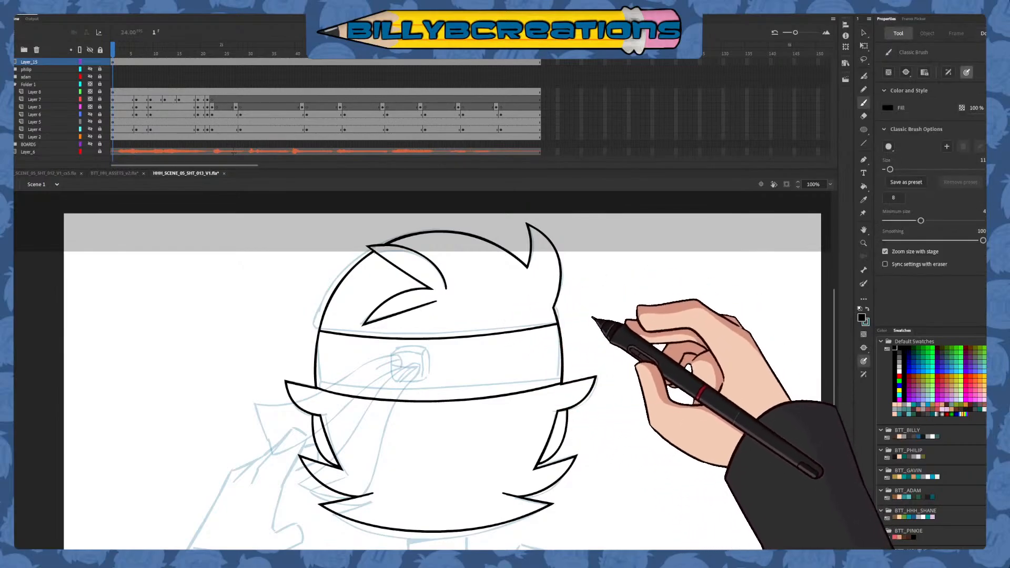
mouse_move(593, 396)
left_mouse_down()
mouse_move(598, 360)
mouse_move(590, 368)
mouse_move(588, 354)
left_mouse_up()
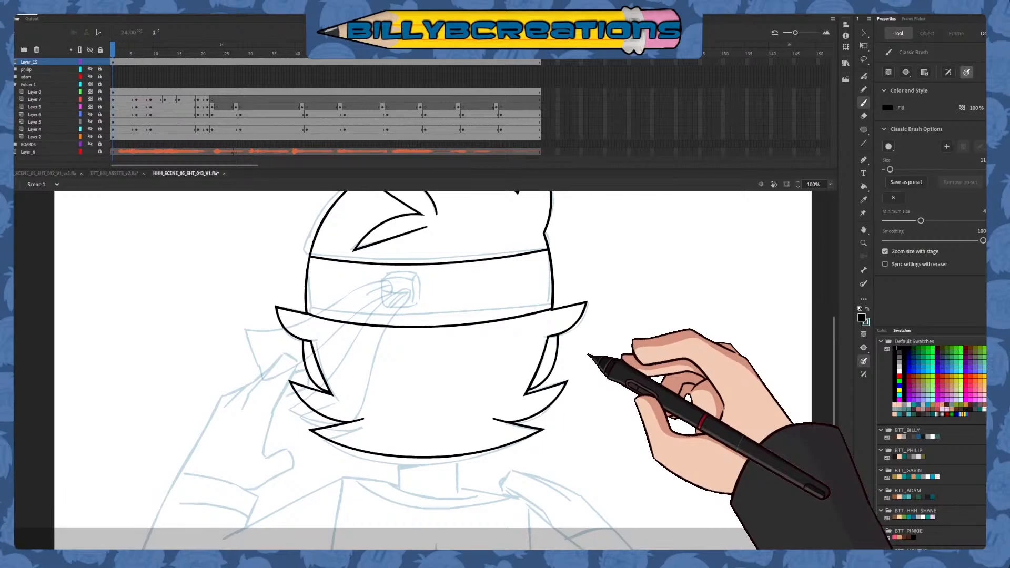
mouse_move(582, 401)
left_mouse_down()
mouse_move(566, 374)
mouse_move(525, 428)
left_mouse_up()
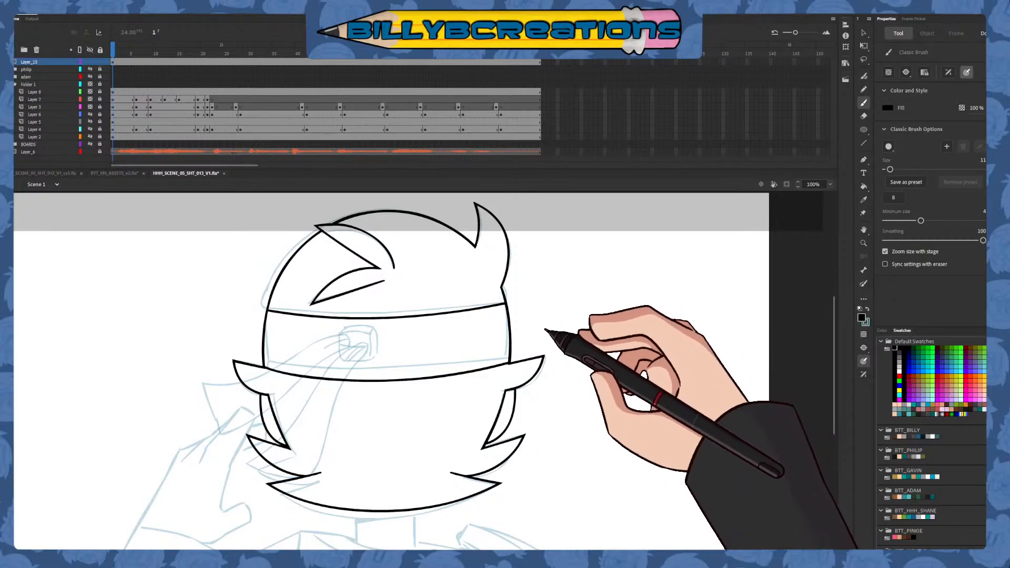
left_click(908, 371)
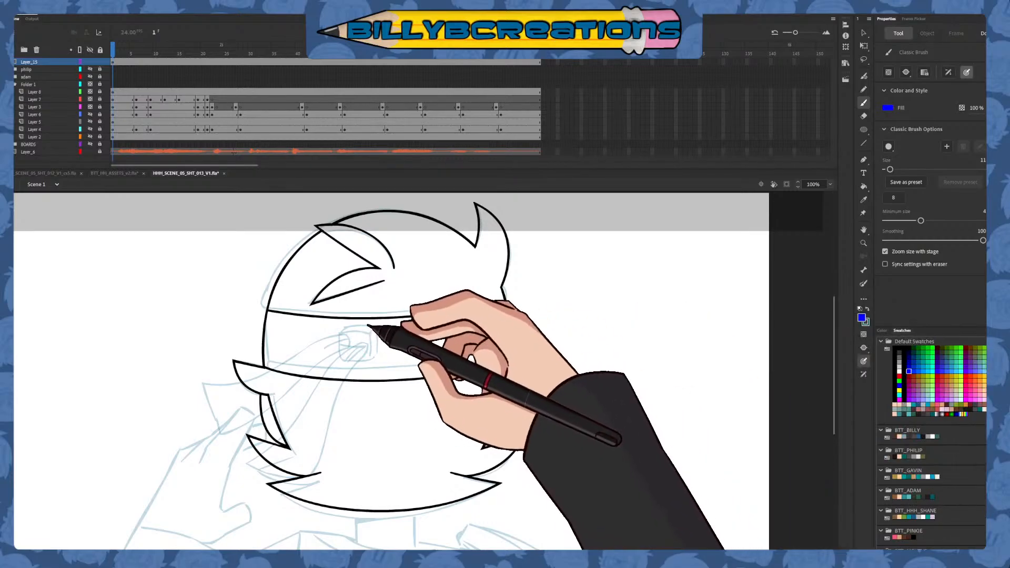
mouse_move(347, 327)
left_mouse_down()
mouse_move(341, 359)
mouse_move(348, 327)
mouse_move(342, 358)
mouse_move(372, 362)
left_mouse_up()
key("ctrl+z")
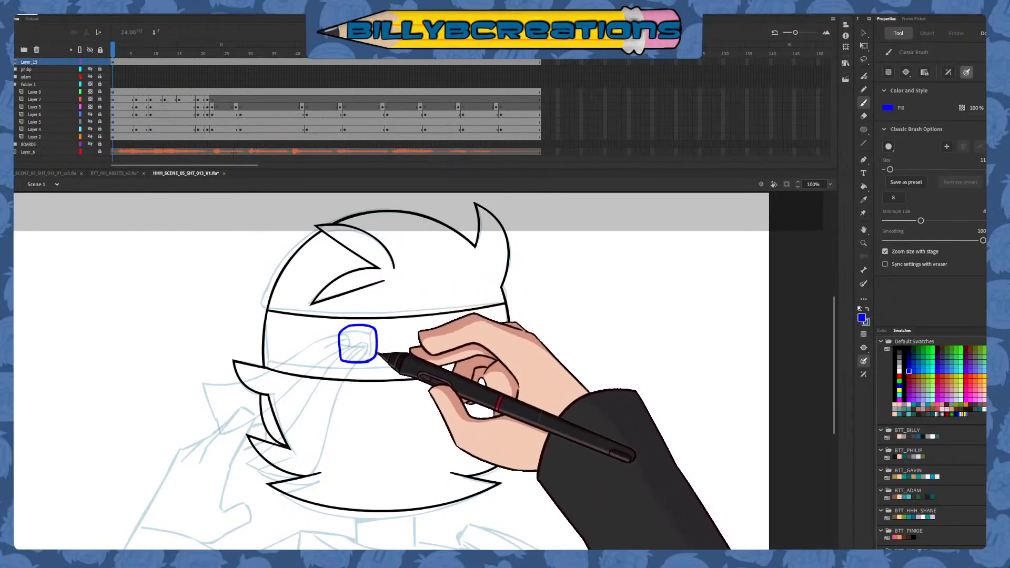
key("e")
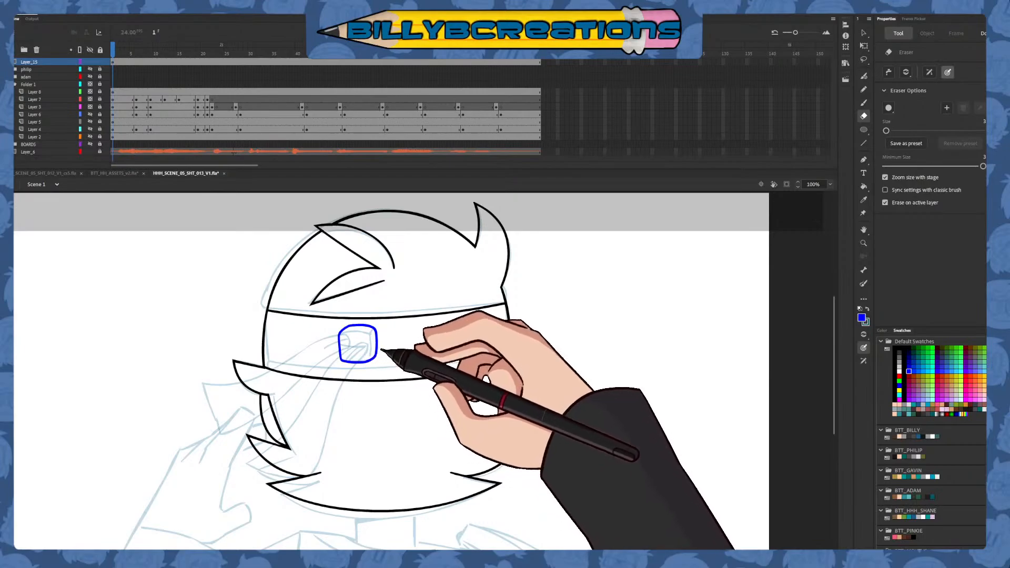
key("b")
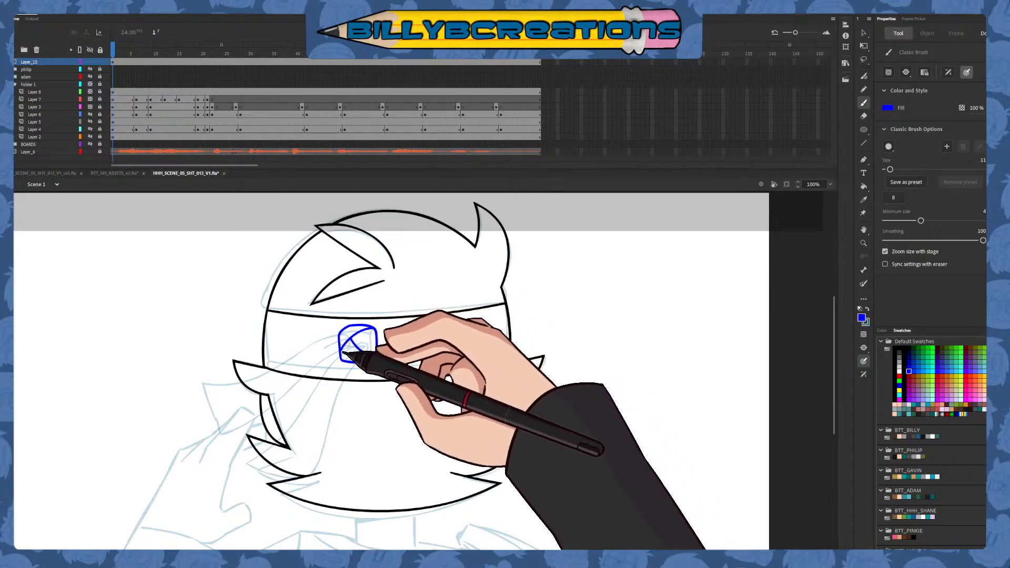
Select the blue headband knot and recolour it black
key("v")
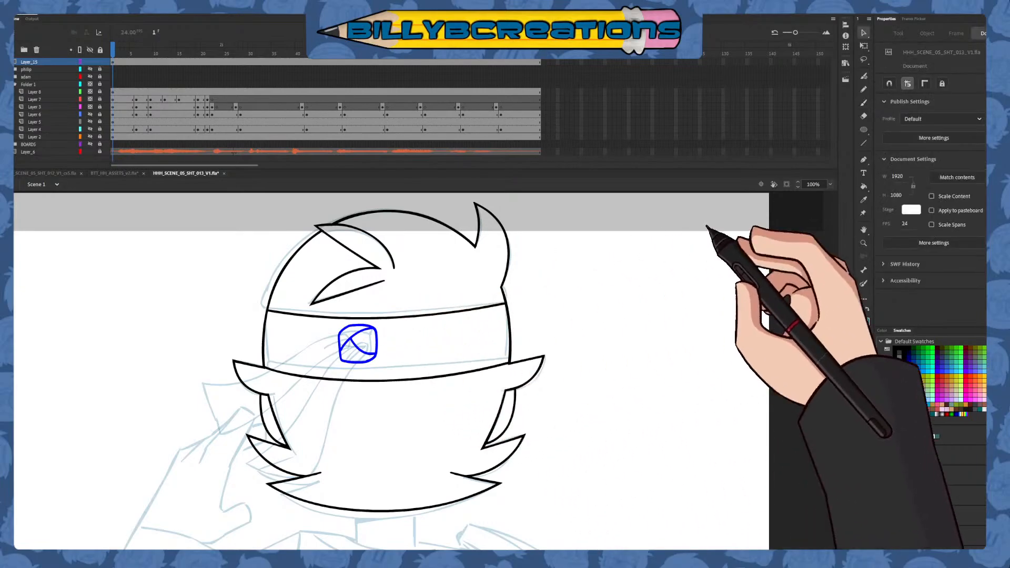
key("ctrl+a")
left_click(894, 348)
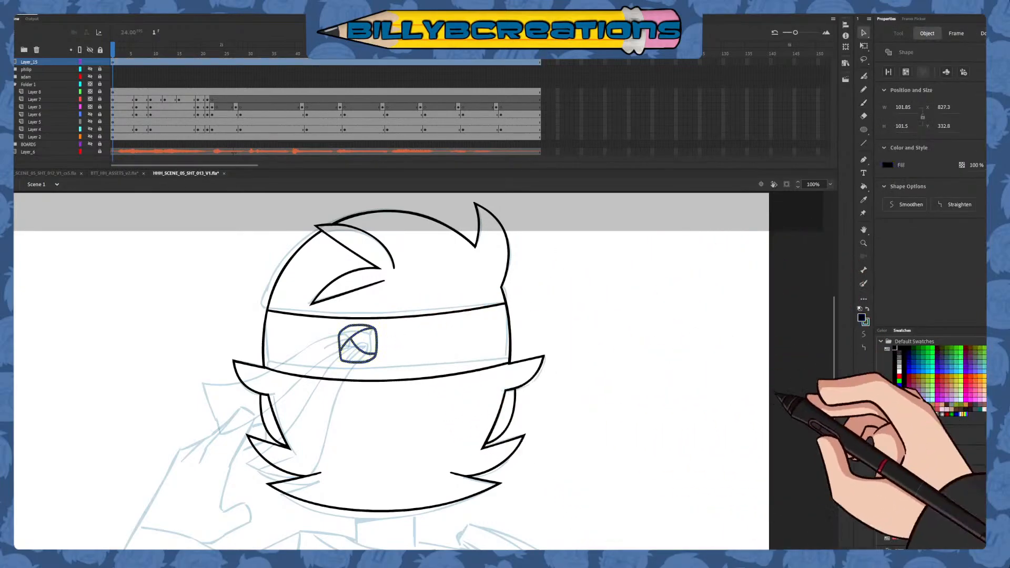
key("b")
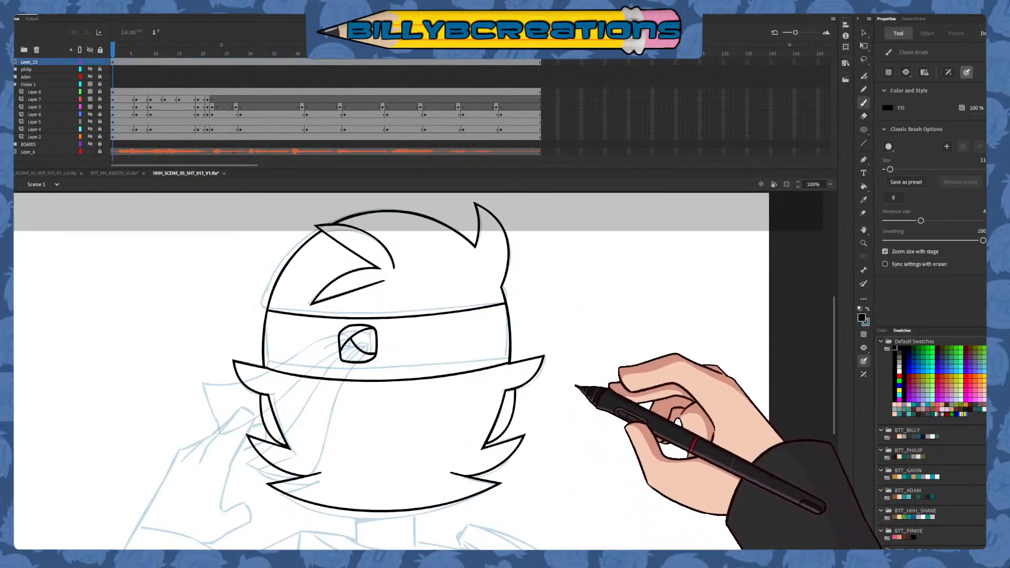
left_click_drag(566, 462, 571, 425)
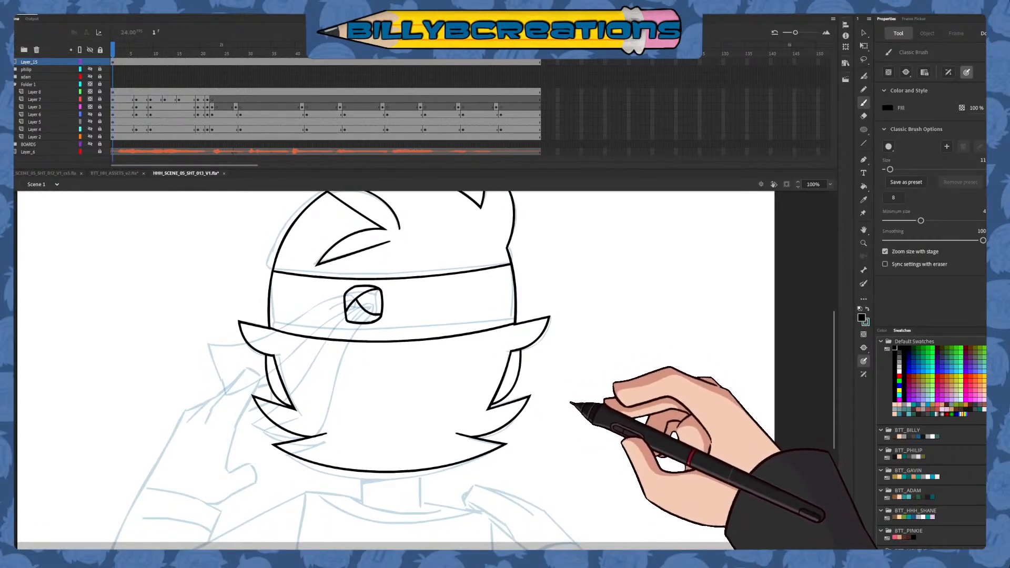
mouse_move(594, 401)
left_mouse_down()
mouse_move(550, 481)
mouse_move(610, 478)
left_mouse_up()
key("ctrl+z")
mouse_move(613, 402)
left_mouse_down()
mouse_move(591, 449)
mouse_move(595, 432)
left_mouse_up()
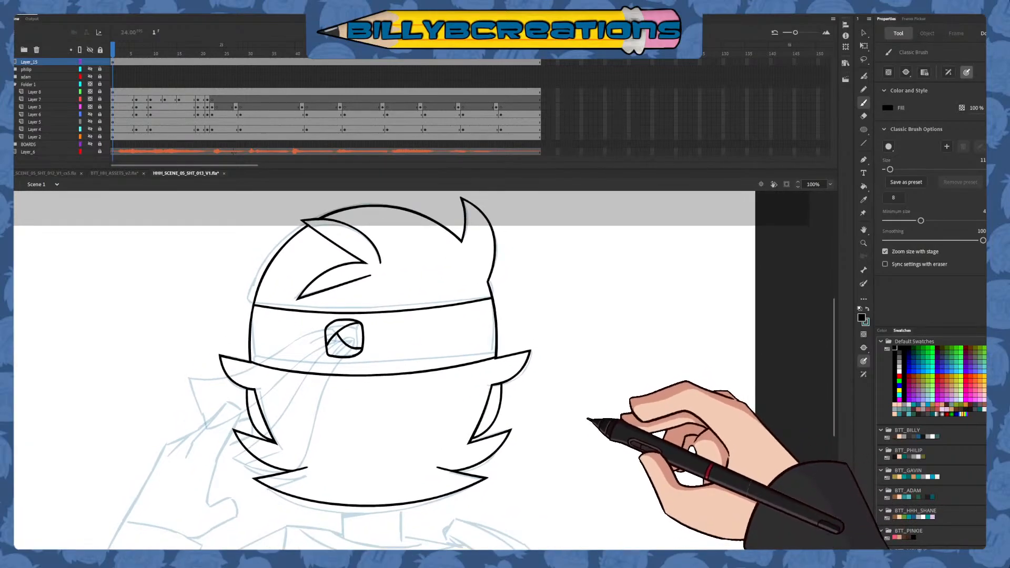
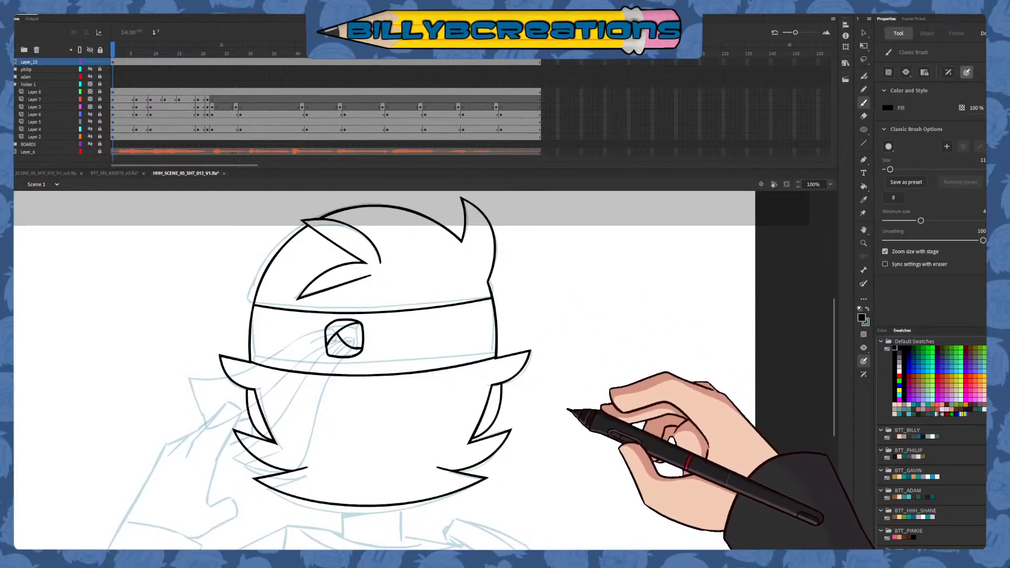
scroll(562, 401, "down", 3)
left_click_drag(562, 401, 584, 387)
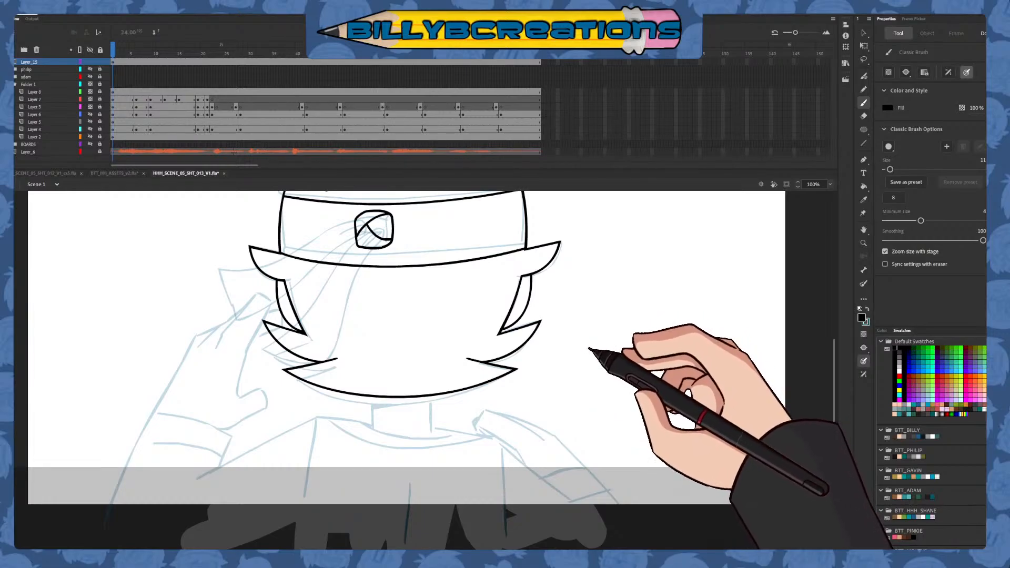
mouse_move(591, 349)
left_mouse_down()
mouse_move(563, 459)
mouse_move(581, 372)
mouse_move(559, 370)
left_mouse_up()
left_click(908, 371)
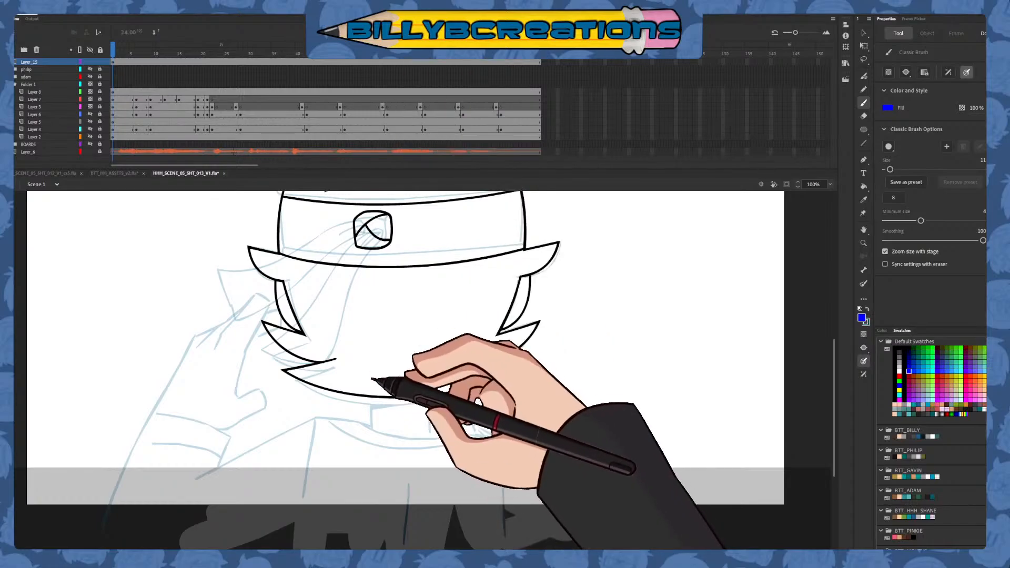
left_click_drag(368, 372, 370, 453)
key("ctrl+z")
left_click_drag(367, 377, 373, 465)
key("ctrl+z")
key("ctrl+z")
key("ctrl+z")
key("ctrl+z")
left_click_drag(368, 358, 372, 453)
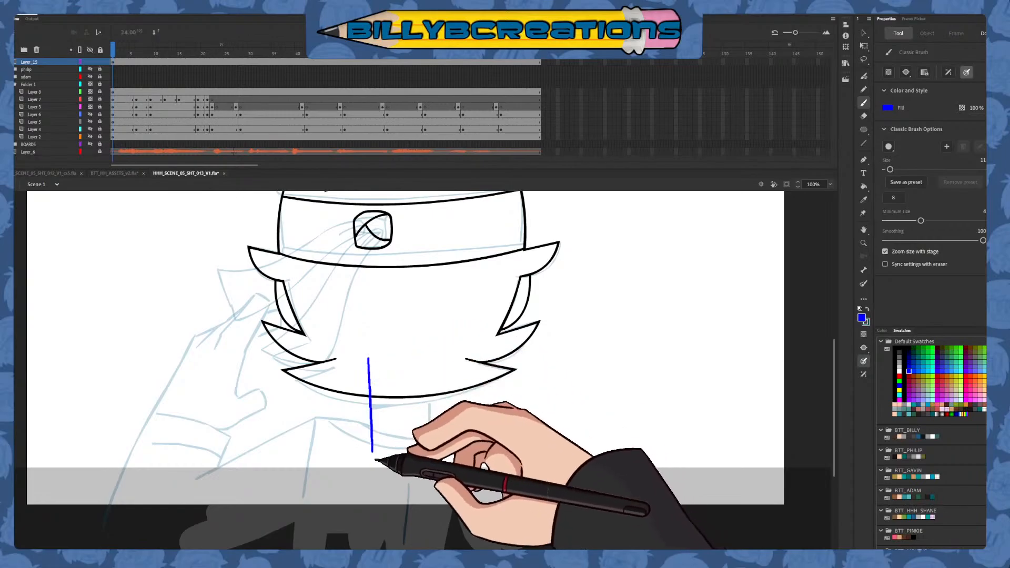
left_click_drag(428, 361, 428, 424)
key("ctrl+z")
left_click_drag(428, 359, 427, 452)
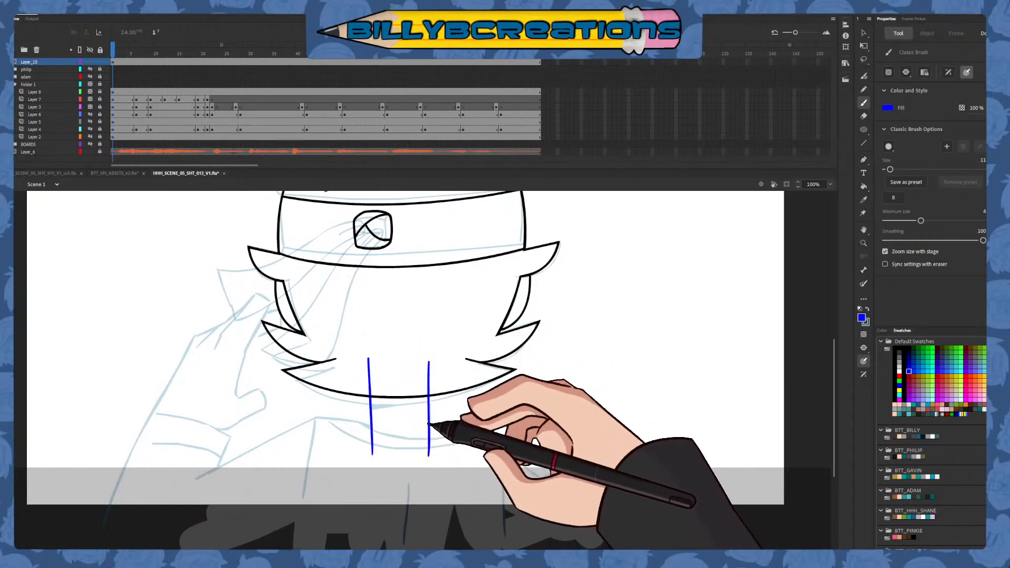
key("ctrl+z")
left_click_drag(429, 357, 428, 462)
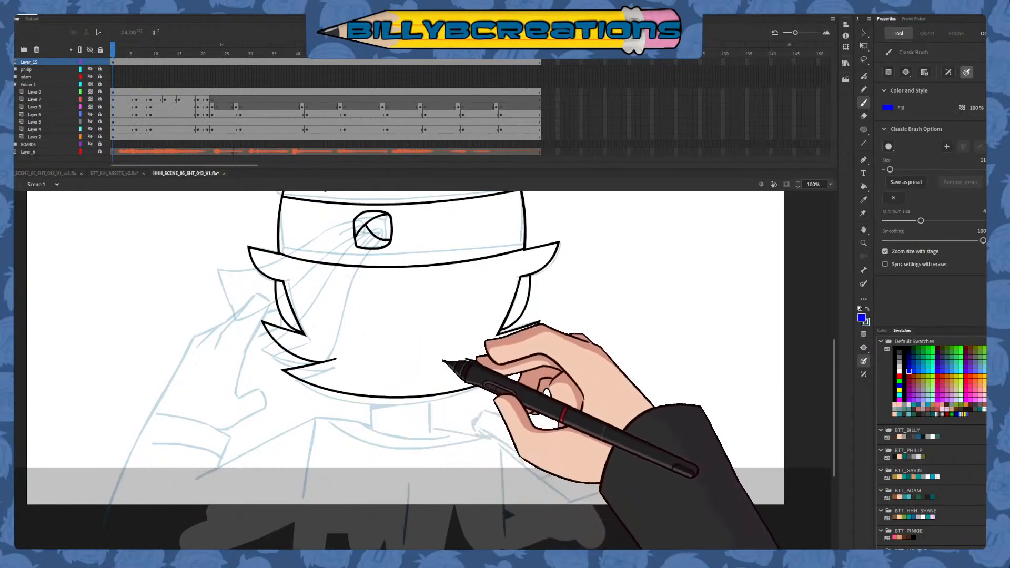
Convert the head line art on Layer_15 to a graphic symbol and move its transformation point to the bottom centre of the chin
left_click(141, 51)
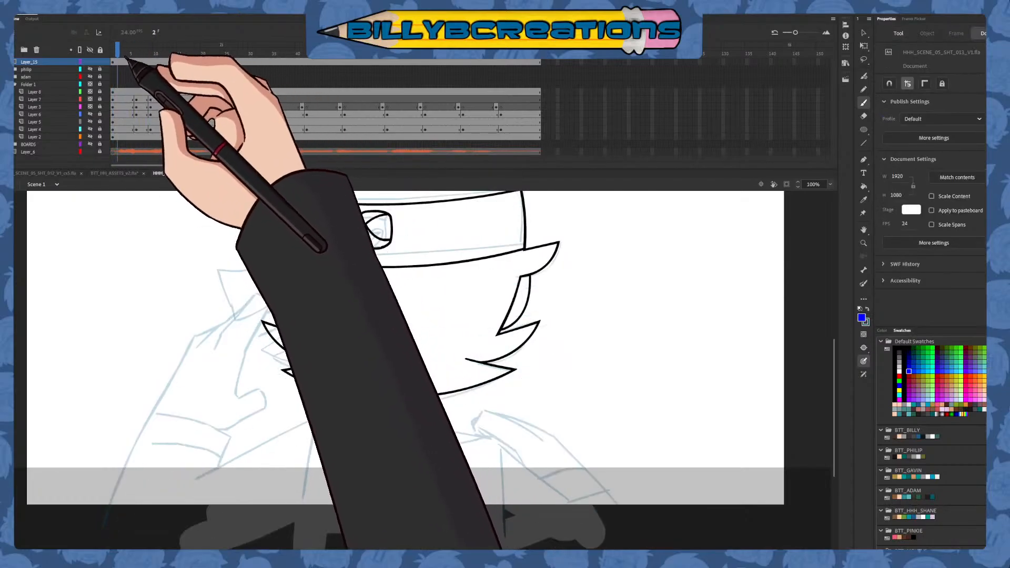
left_click(116, 62)
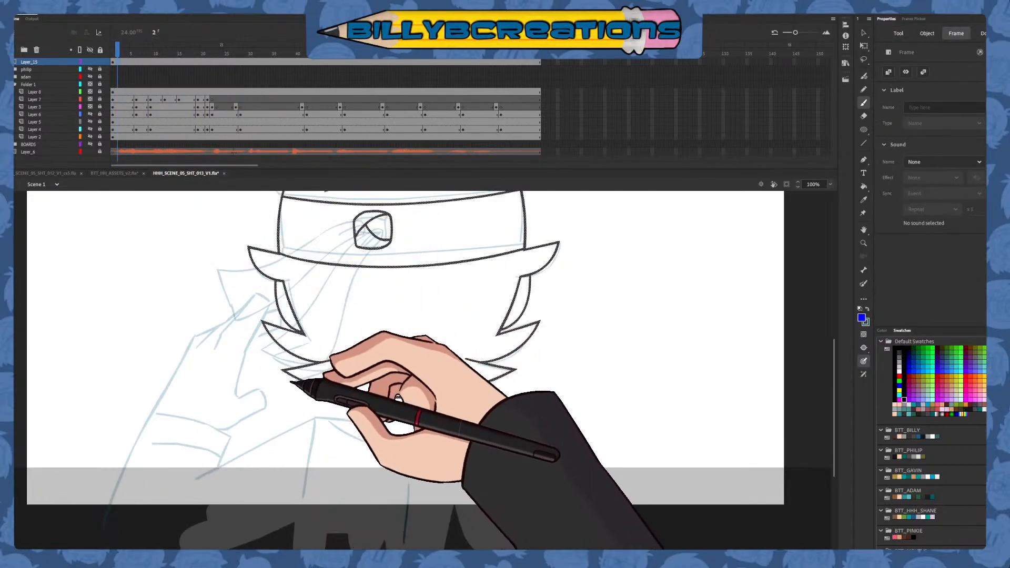
key("F8")
key("q")
left_click_drag(403, 243, 405, 396)
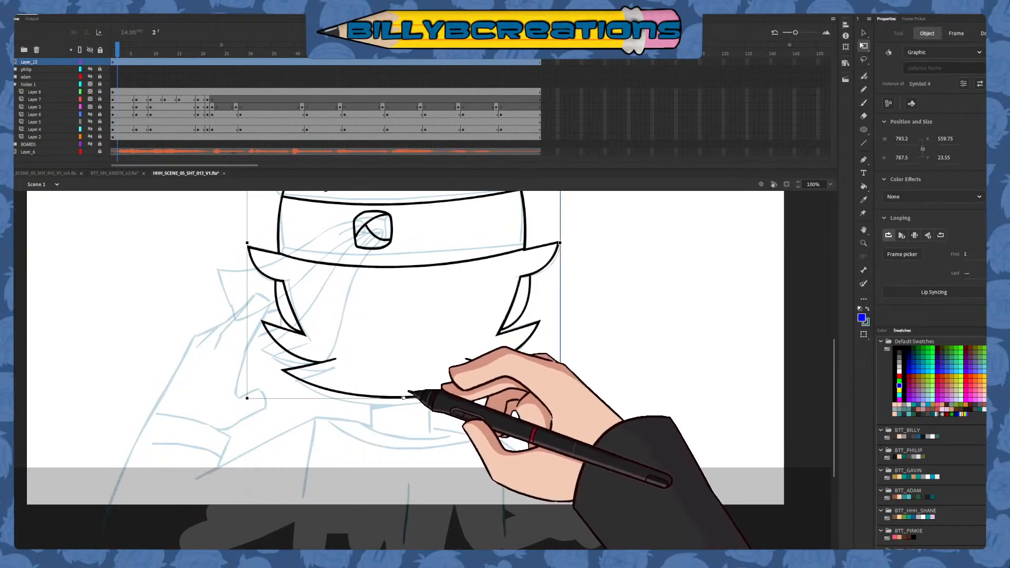
left_click_drag(435, 343, 421, 425)
left_click(422, 375)
Insert a keyframe at frame 6 of Layer_15 and move the head down to match the rough sketch
left_click(137, 61)
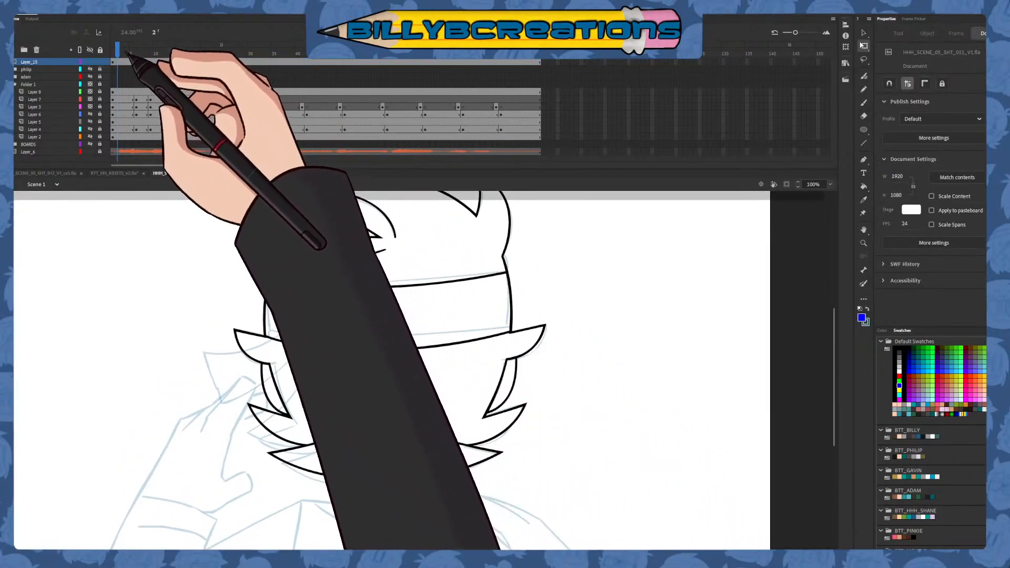
key("F6")
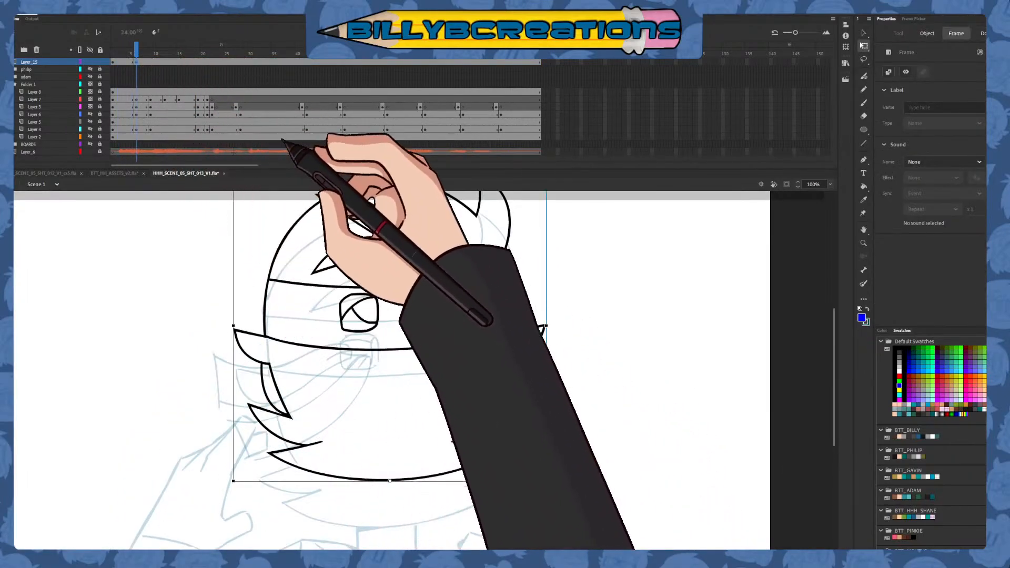
left_click(863, 33)
left_click_drag(484, 282, 485, 324)
left_click(423, 337)
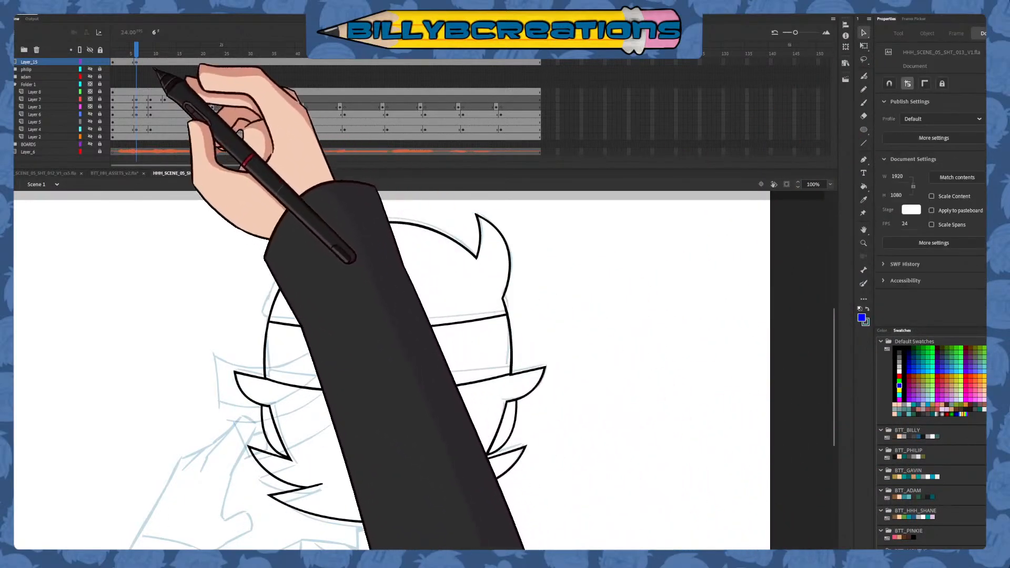
Add a keyframe at frame 9 of Layer_15 and lower the head onto that frame's sketched pose
left_click(151, 51)
left_click(152, 63)
key("F6")
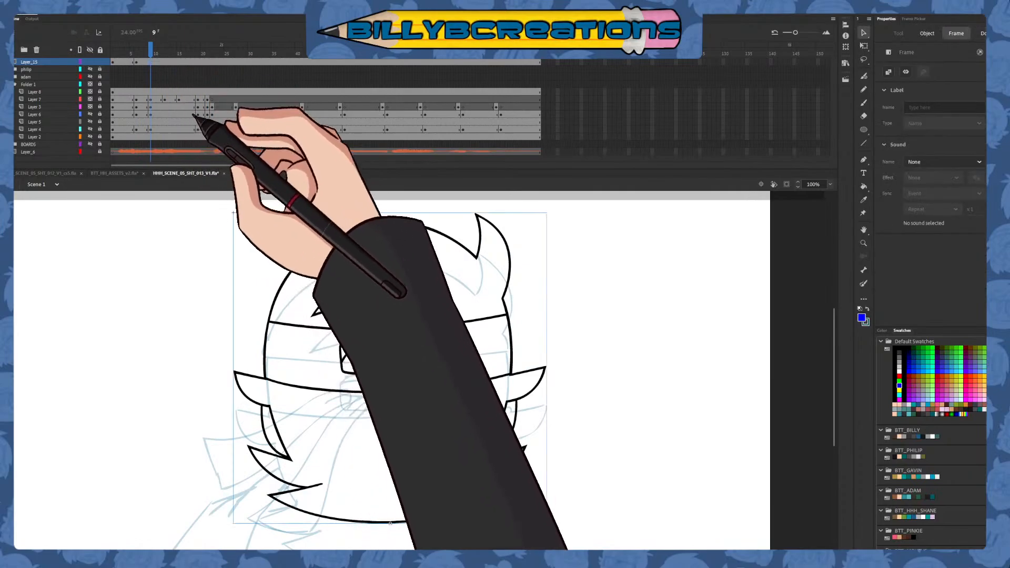
left_click_drag(529, 369, 535, 410)
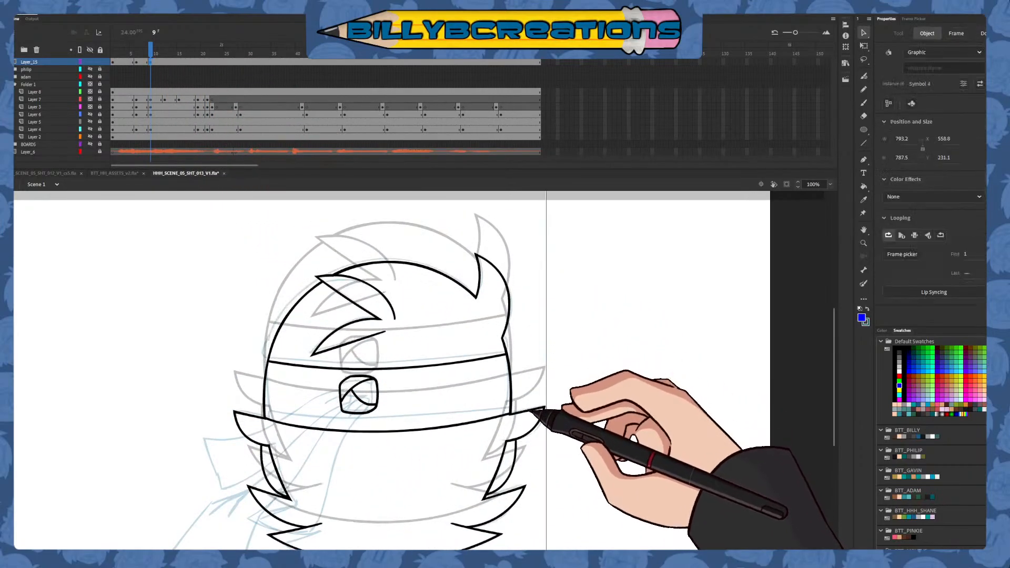
left_click(394, 277)
Add a keyframe at frame 19 of Layer_15 and raise the head to align with the sketch there
left_click_drag(154, 52, 199, 65)
left_click(199, 62)
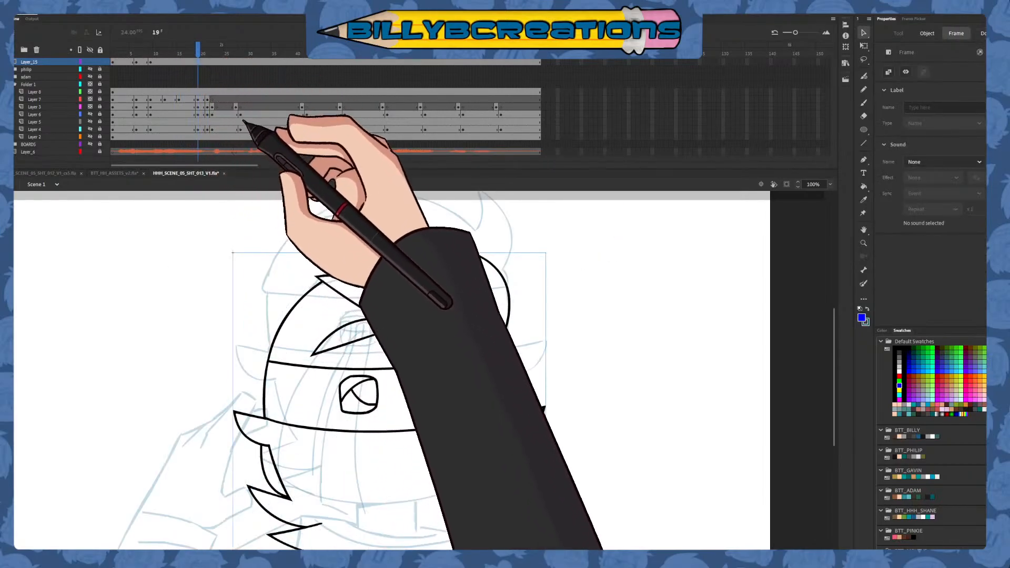
left_click_drag(510, 329, 509, 319)
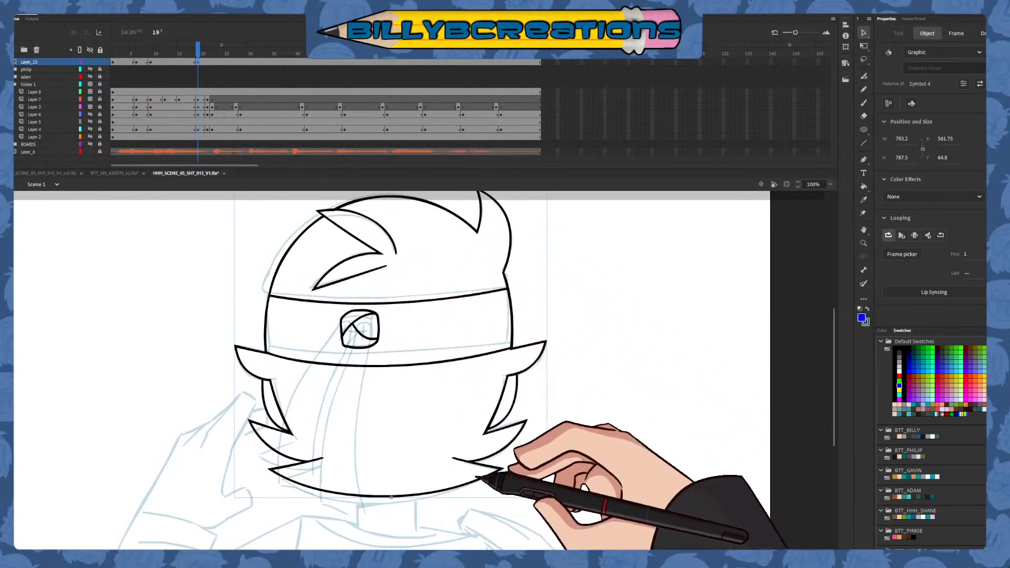
left_click_drag(480, 464, 480, 471)
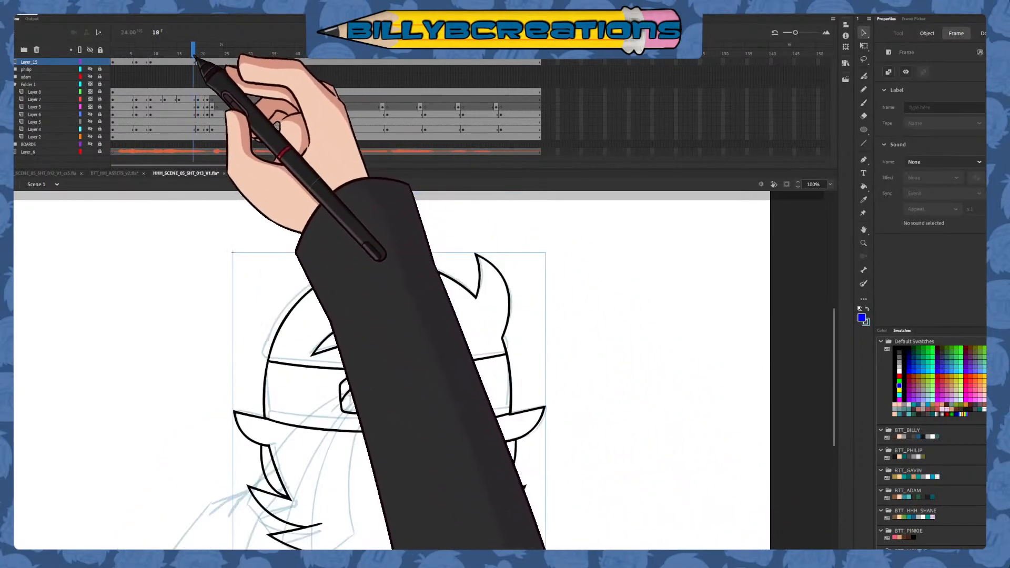
Insert a blank keyframe at frame 21 of Layer_15 to end the head drawing there
left_click(207, 63)
left_click(239, 113)
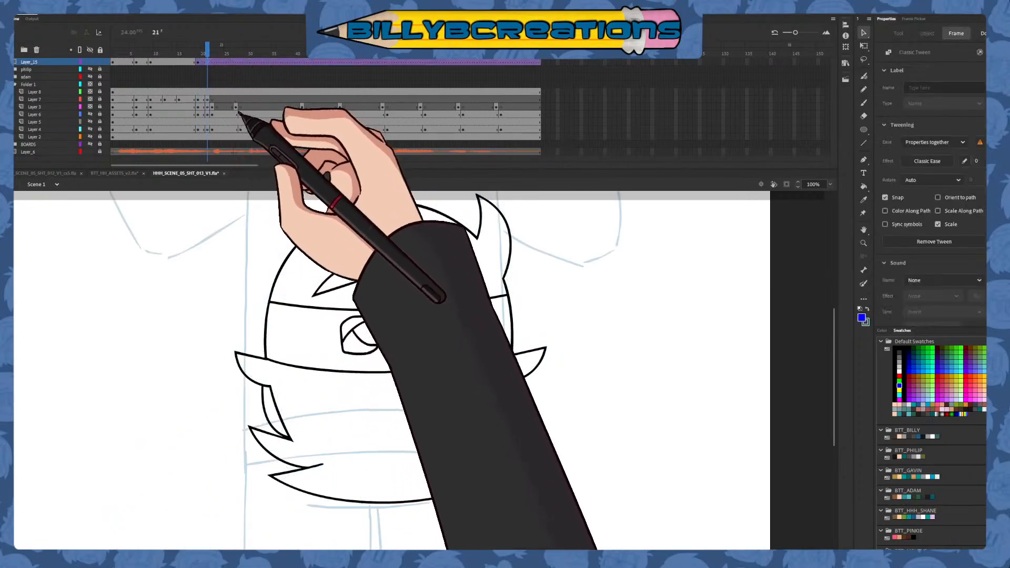
key("ctrl+z")
right_click(209, 62)
left_click(239, 116)
mouse_move(213, 48)
left_mouse_down()
mouse_move(198, 84)
mouse_move(90, 116)
left_mouse_up()
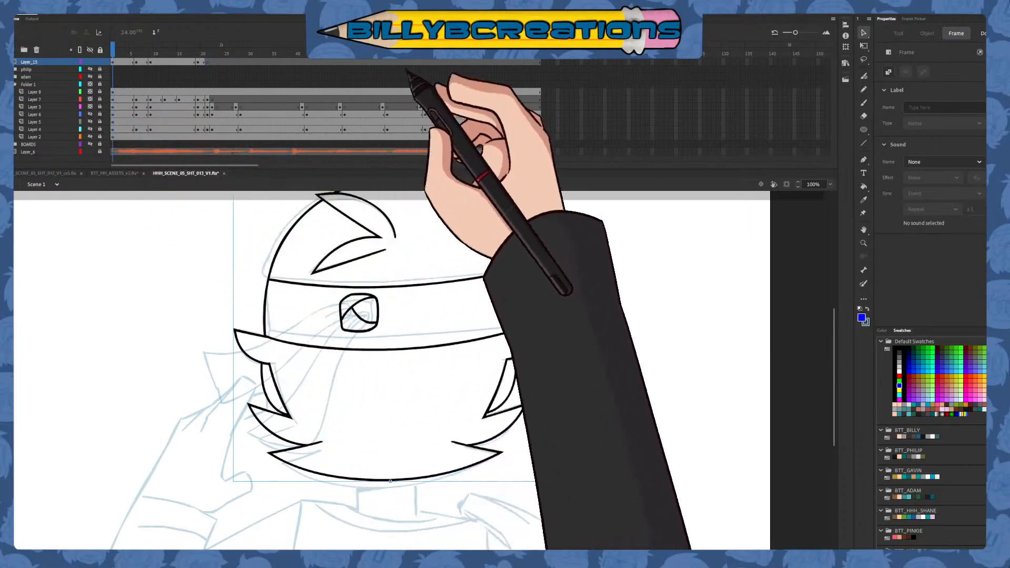
left_click(541, 62)
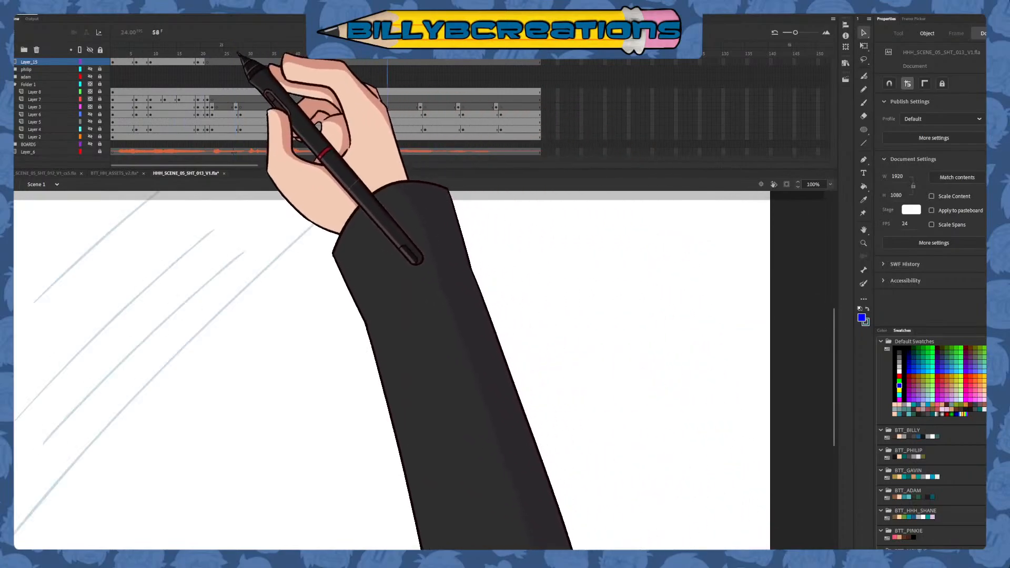
left_click_drag(173, 135, 111, 79)
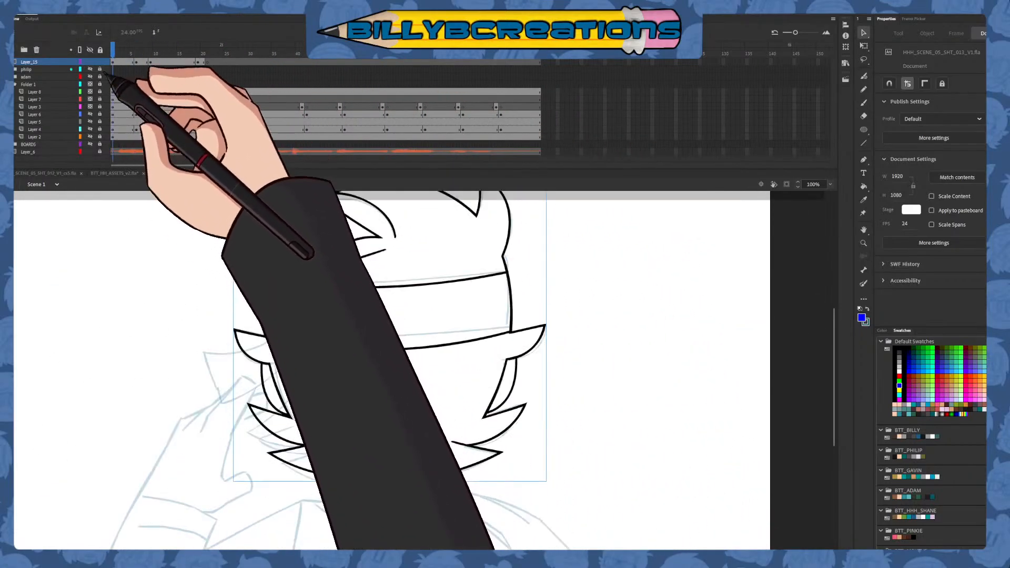
Lock Layer_15 and add a new layer directly beneath it for the body
left_click(100, 62)
left_click(56, 69)
left_click(11, 49)
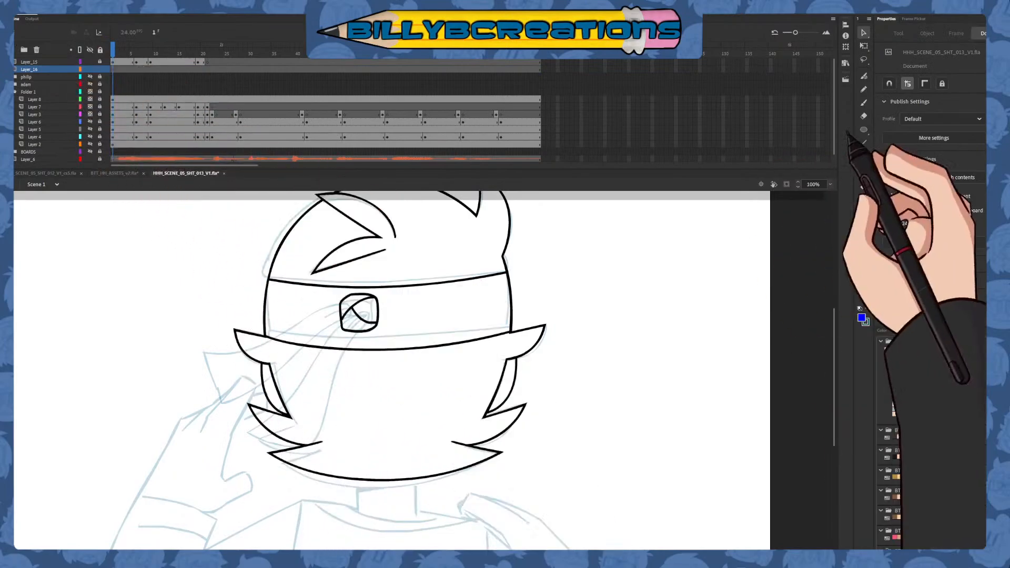
Draw the neck on the new layer with the Classic Brush in blue: two vertical side lines joined by a shallow arc above the chin line
left_click(863, 103)
mouse_move(595, 414)
left_mouse_down()
mouse_move(573, 306)
mouse_move(582, 372)
mouse_move(600, 314)
left_mouse_up()
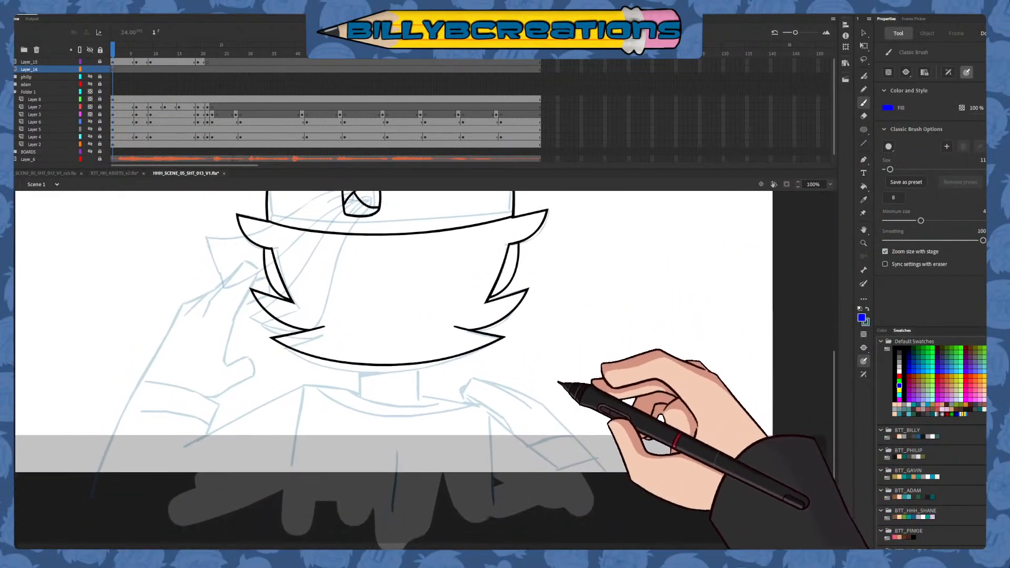
left_click(909, 367)
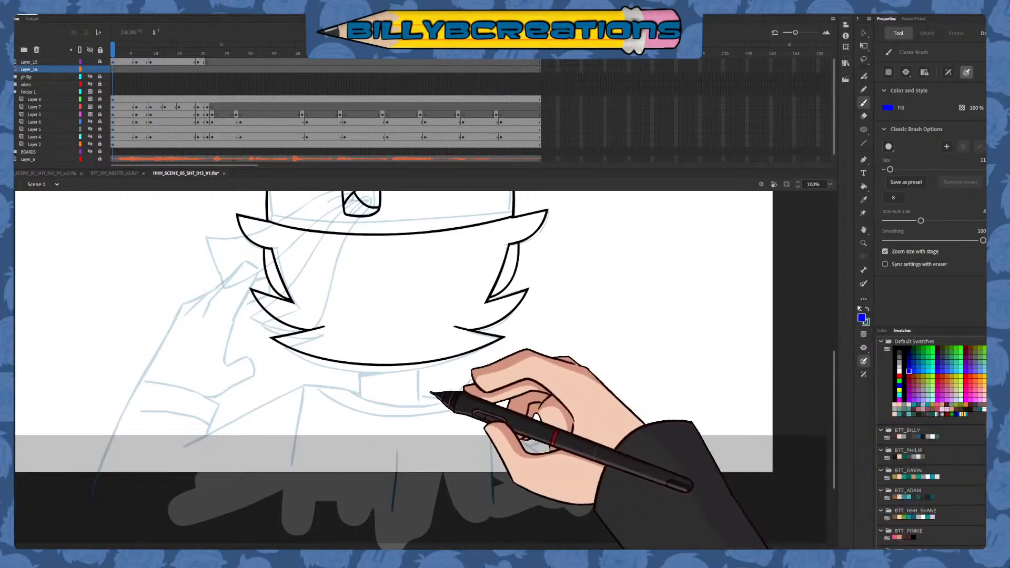
left_click_drag(361, 424, 362, 428)
key("ctrl+z")
left_click_drag(356, 324, 363, 435)
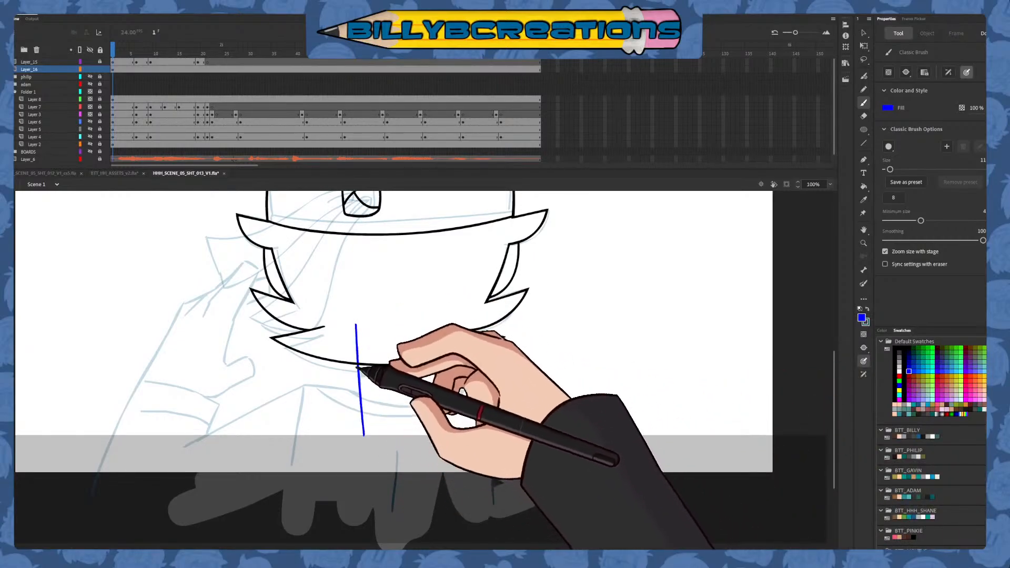
key("ctrl+z")
left_click_drag(356, 333, 360, 444)
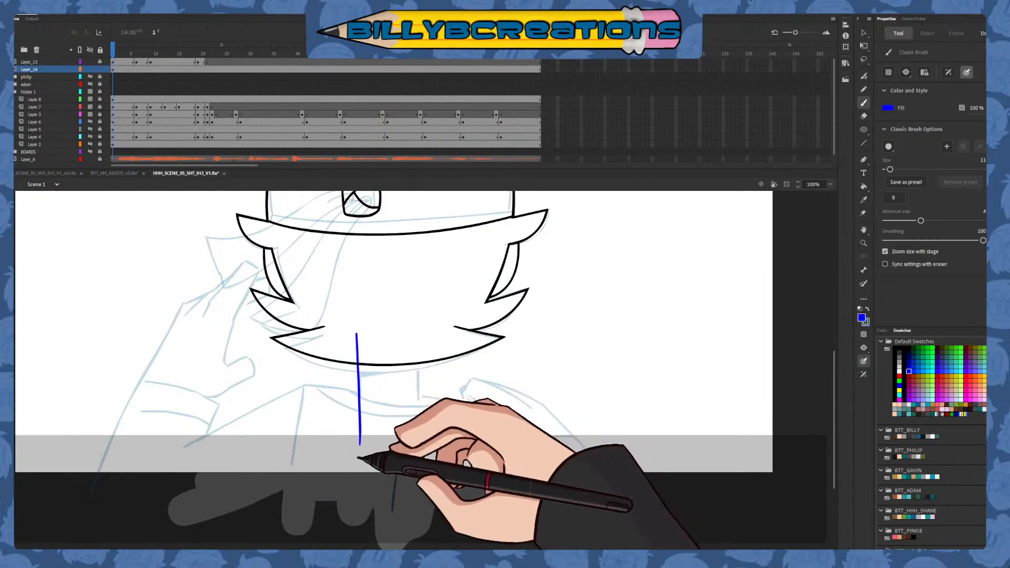
key("ctrl+z")
left_click_drag(356, 334, 360, 430)
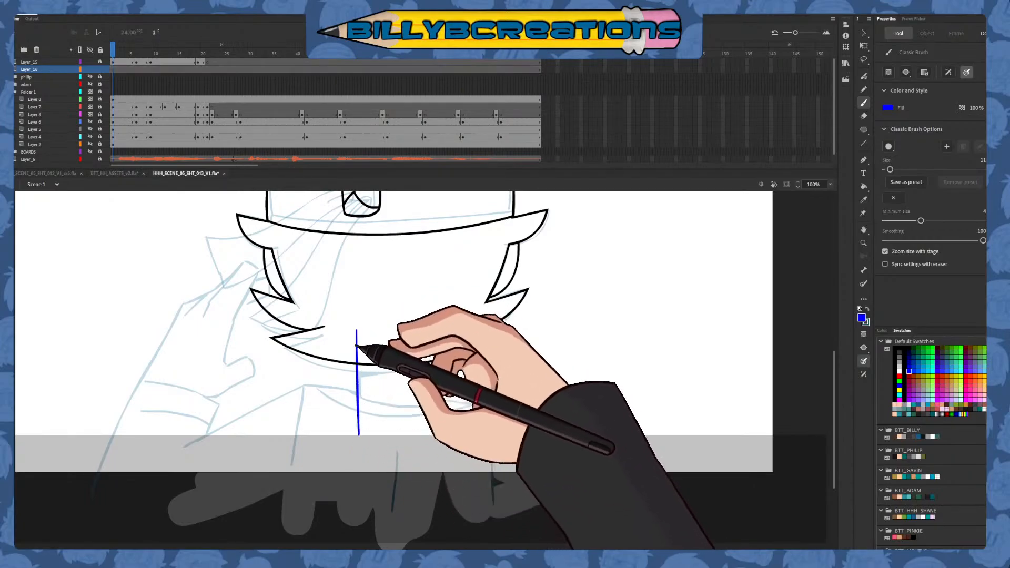
key("ctrl+z")
left_click_drag(356, 324, 360, 435)
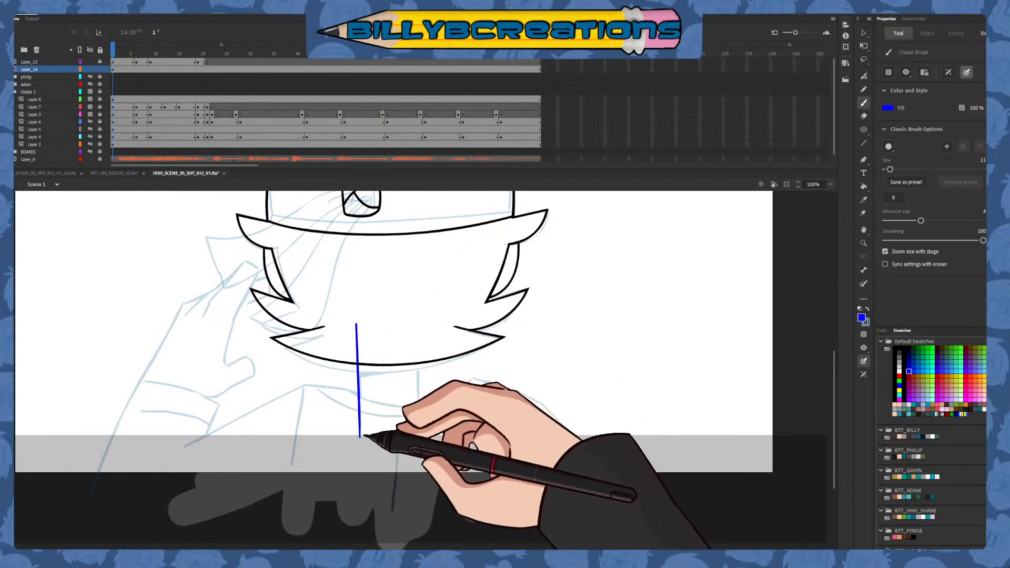
key("ctrl+z")
key("ctrl+z")
left_click_drag(419, 331, 416, 441)
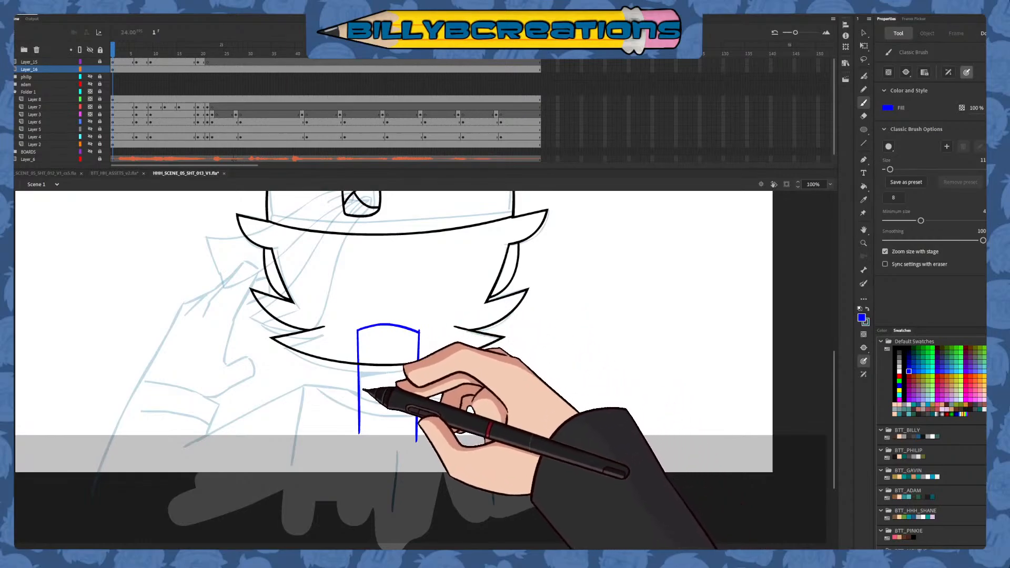
Delete the excess lower end of the neck's left side line
key("e")
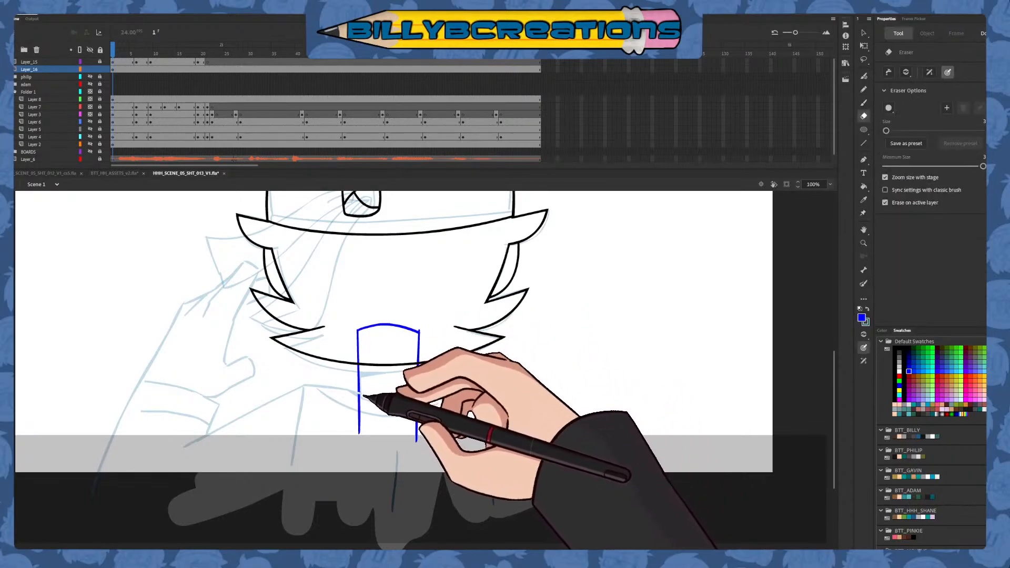
key("v")
left_click(359, 400)
key("Delete")
Draw the left shoulder in blue over the sketch: a short line into the neck and a long slope down to the arm
key("b")
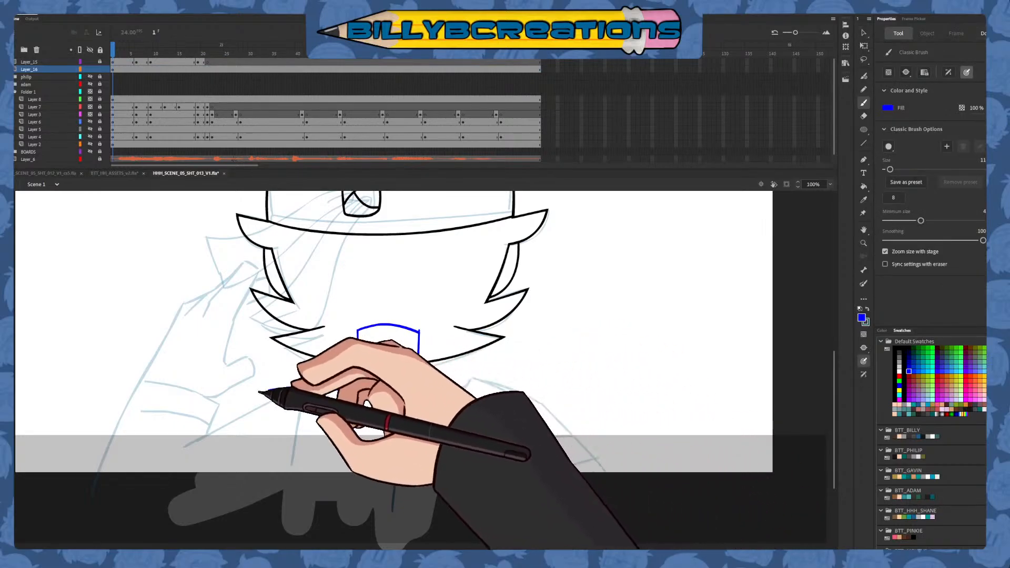
left_click_drag(269, 390, 360, 392)
left_click_drag(439, 415, 539, 388)
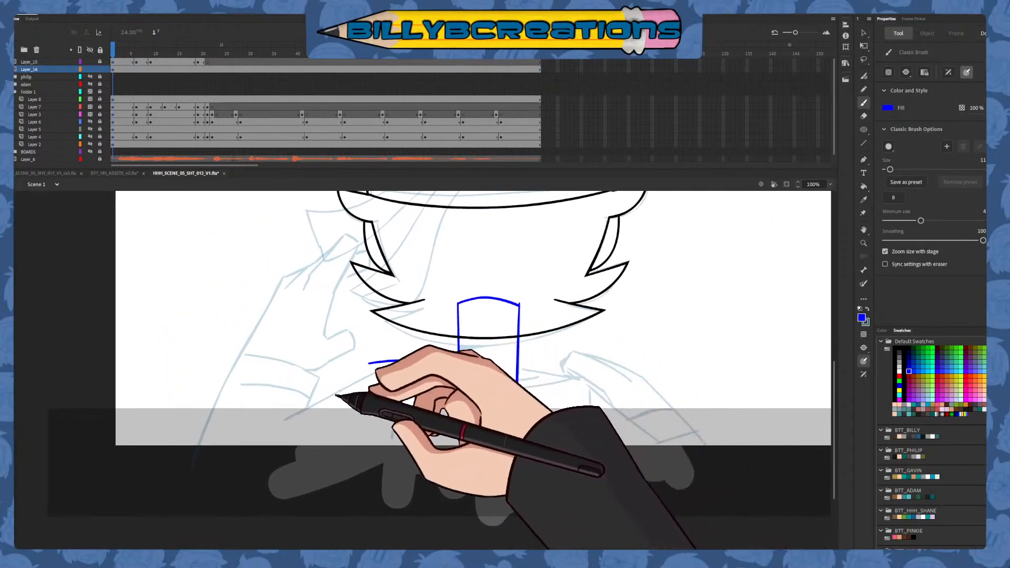
left_click_drag(288, 419, 365, 376)
key("ctrl+z")
left_click_drag(288, 419, 450, 336)
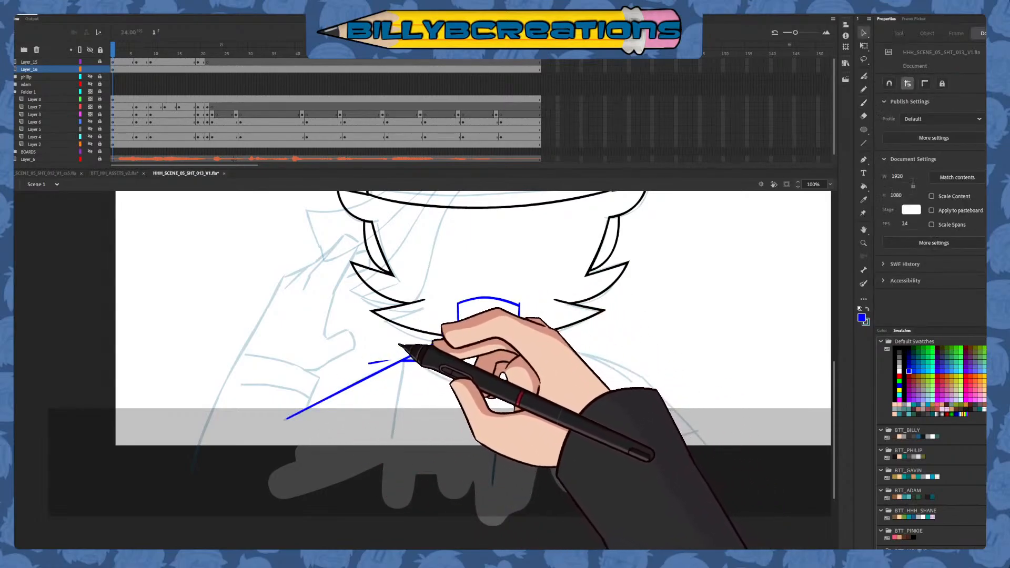
Delete the stray line ends at the left shoulder's corners and the overhanging tip at the neck's upper right corner
left_click(381, 362)
key("Delete")
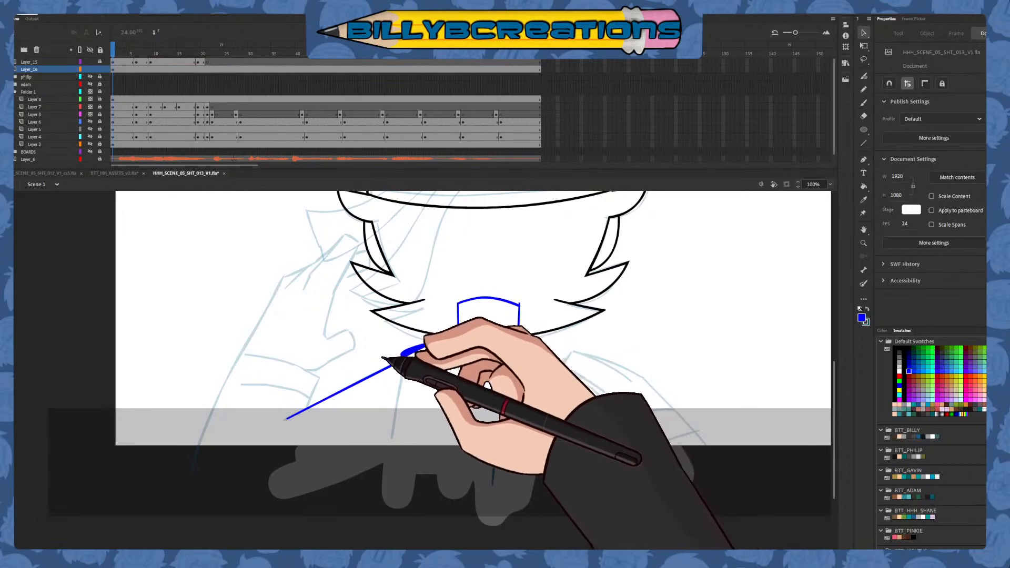
left_click(422, 350)
key("Delete")
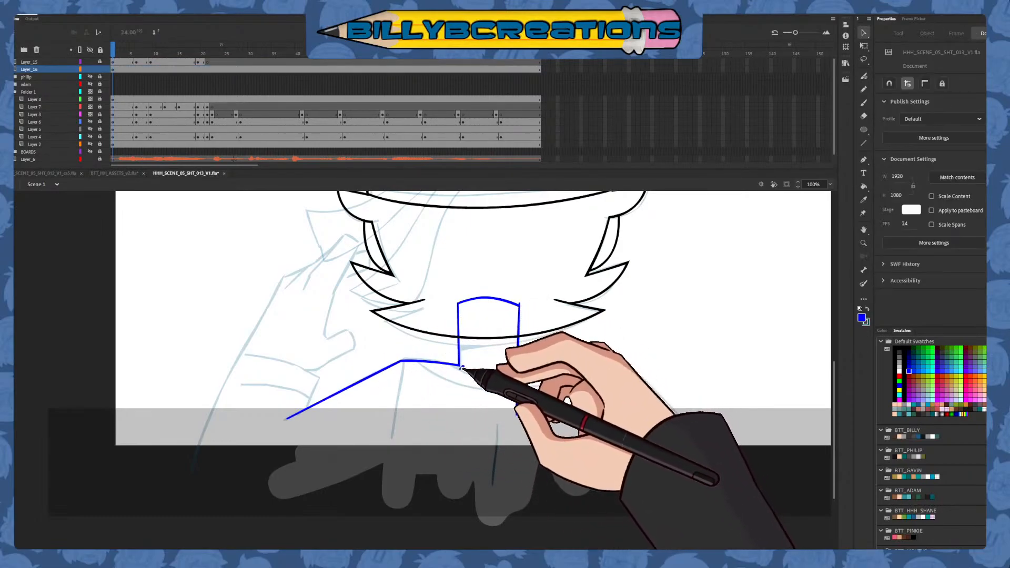
left_click(526, 302)
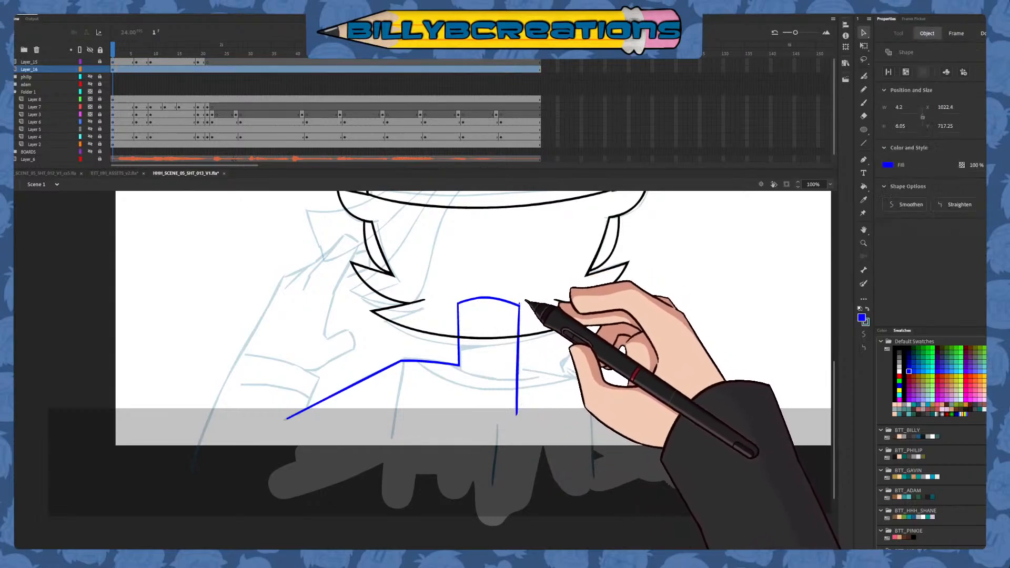
key("Delete")
Draw the raised arm's left sleeve in dark red with the Classic Brush: the inner edge, an arched opening and the long outer edge
left_click(863, 103)
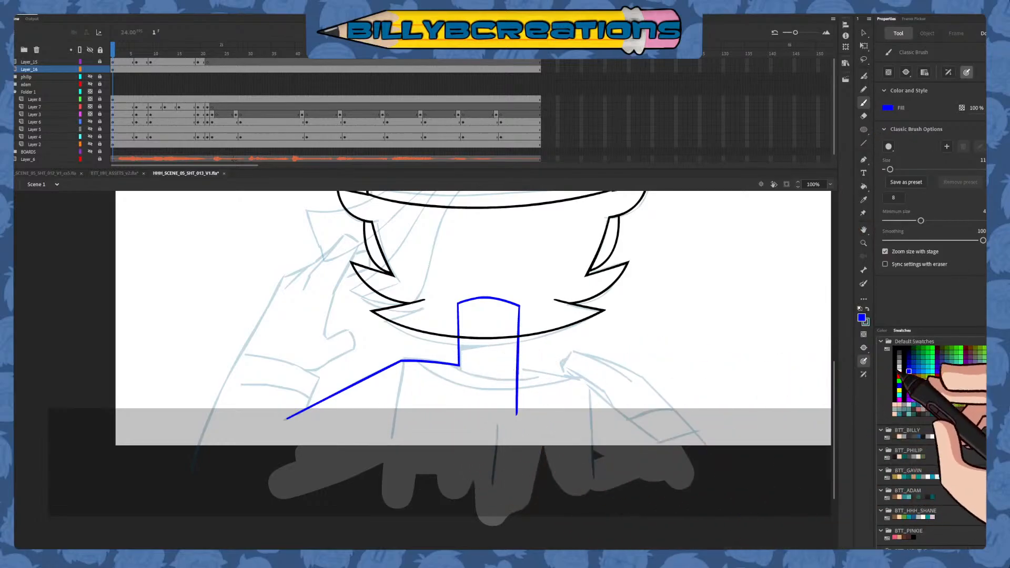
left_click(909, 376)
left_click_drag(323, 370, 275, 478)
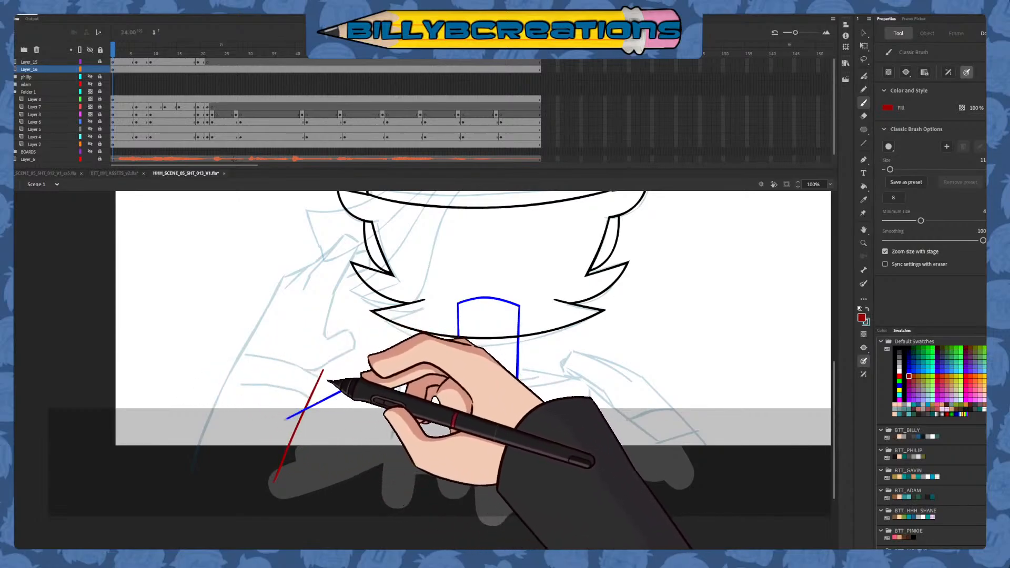
left_click_drag(327, 387, 188, 375)
left_click_drag(242, 352, 200, 453)
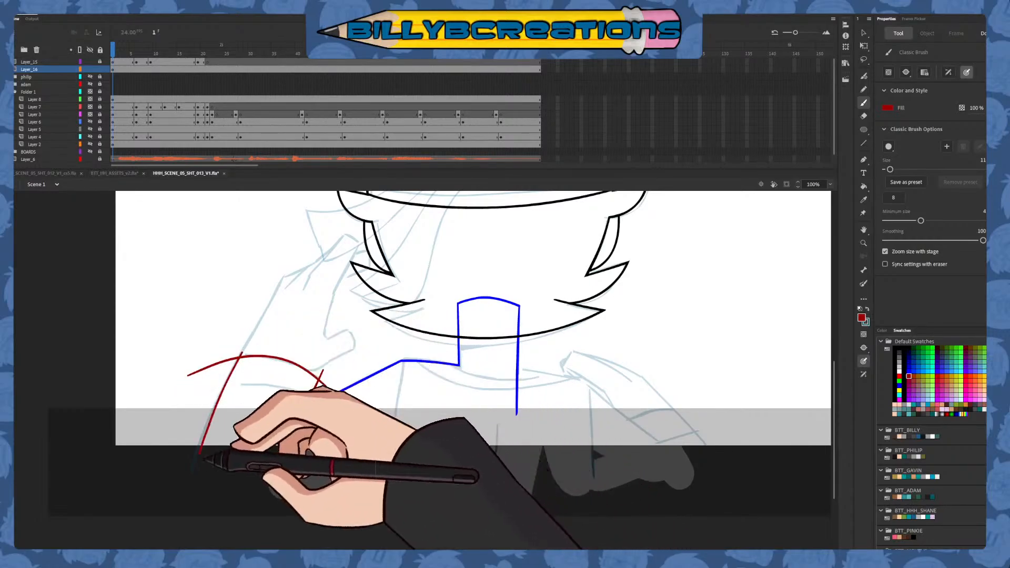
key("ctrl+z")
left_click_drag(254, 339, 191, 481)
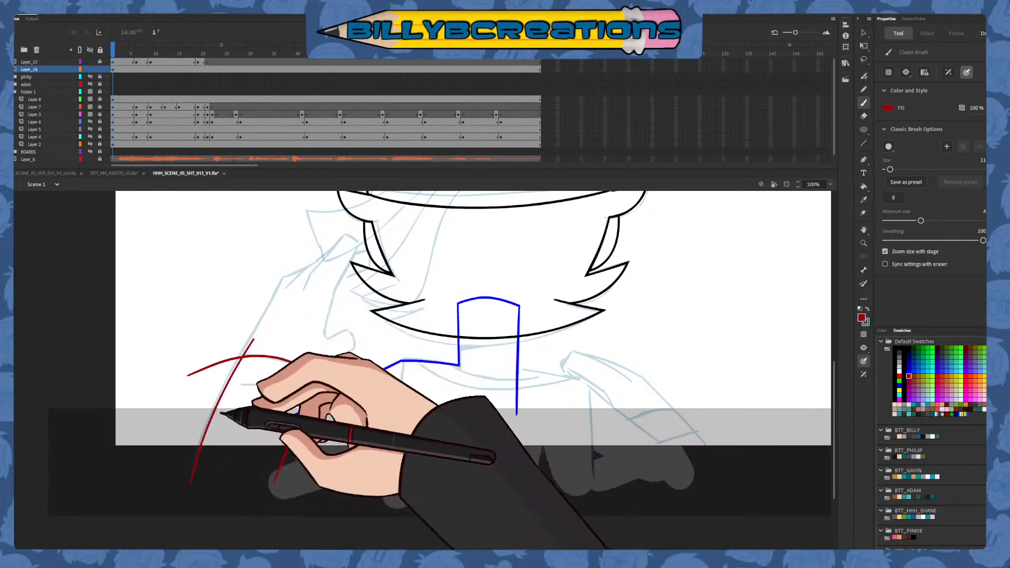
key("ctrl+z")
left_click_drag(248, 343, 185, 493)
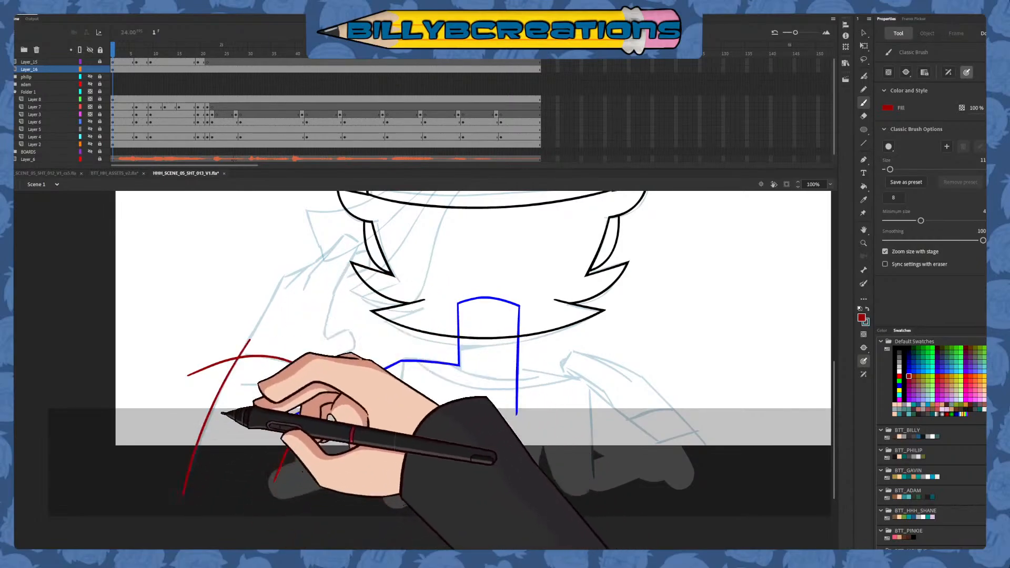
key("ctrl+z")
left_click_drag(246, 345, 185, 497)
Delete the sleeve's overhanging corner ends and the part of its inner edge below the shoulder line
key("v")
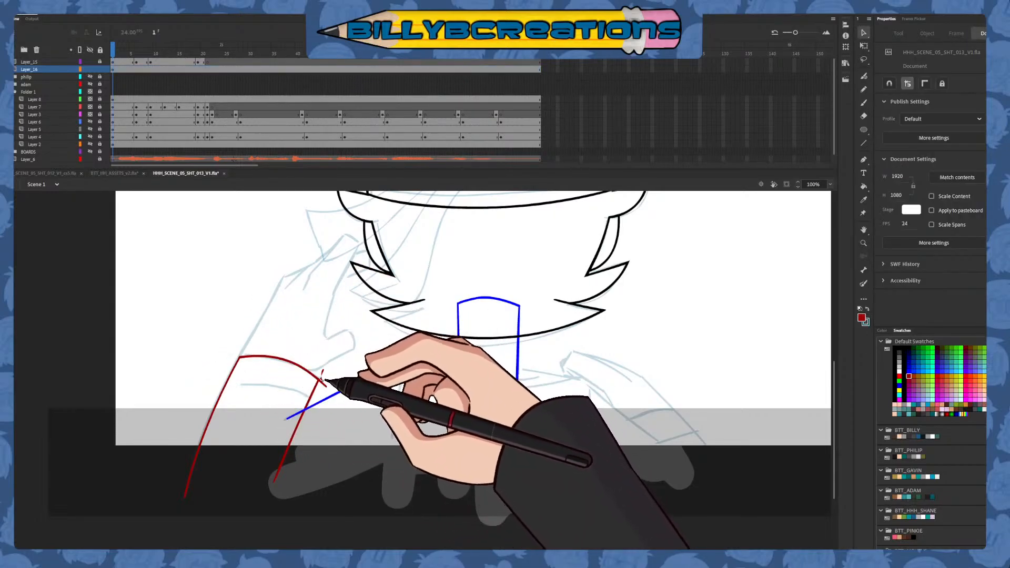
left_click(325, 385)
key("Delete")
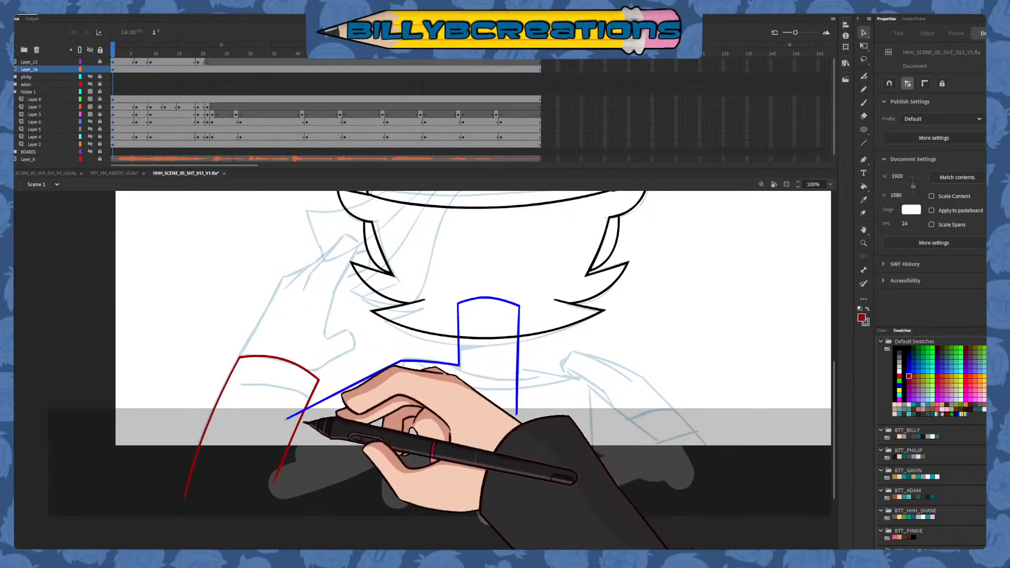
left_click(301, 419)
key("Delete")
Draw a curved blue hem line across the left sleeve below its opening and delete its overhanging ends
left_click(863, 103)
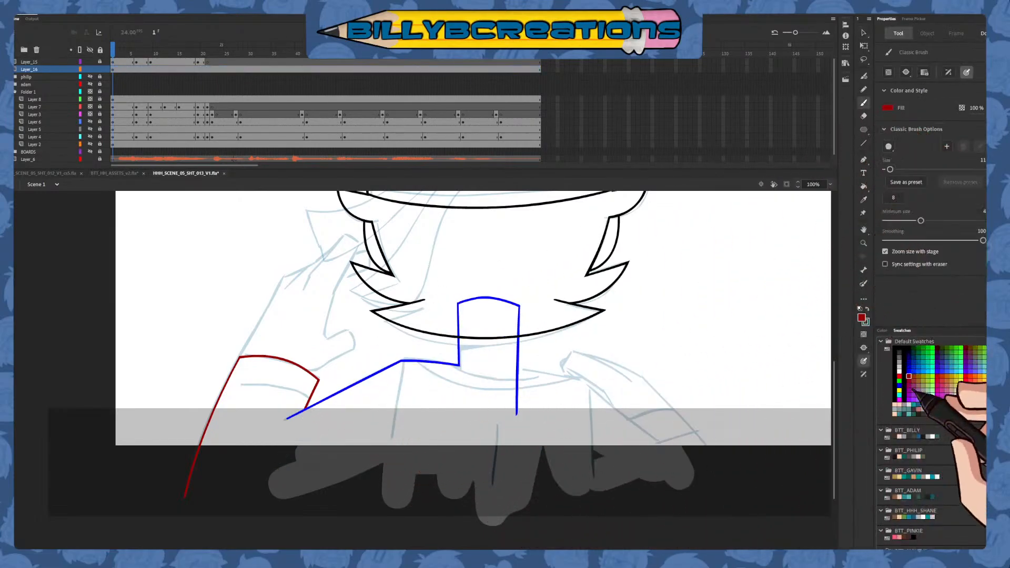
left_click(913, 367)
left_click_drag(218, 388, 316, 406)
key("ctrl+z")
left_click_drag(210, 388, 308, 415)
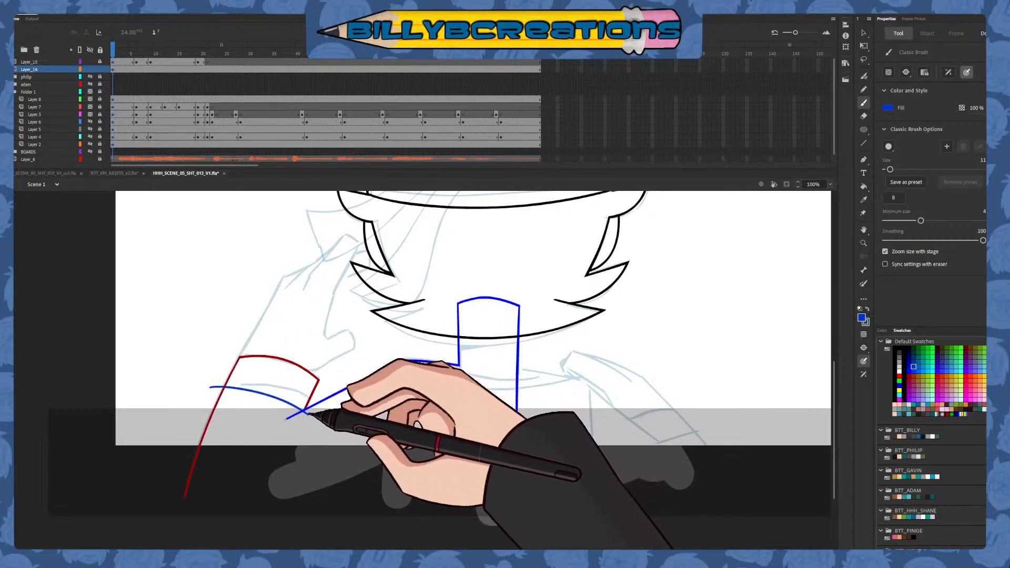
key("v")
left_click(307, 413)
left_click(216, 388, "shift")
key("Delete")
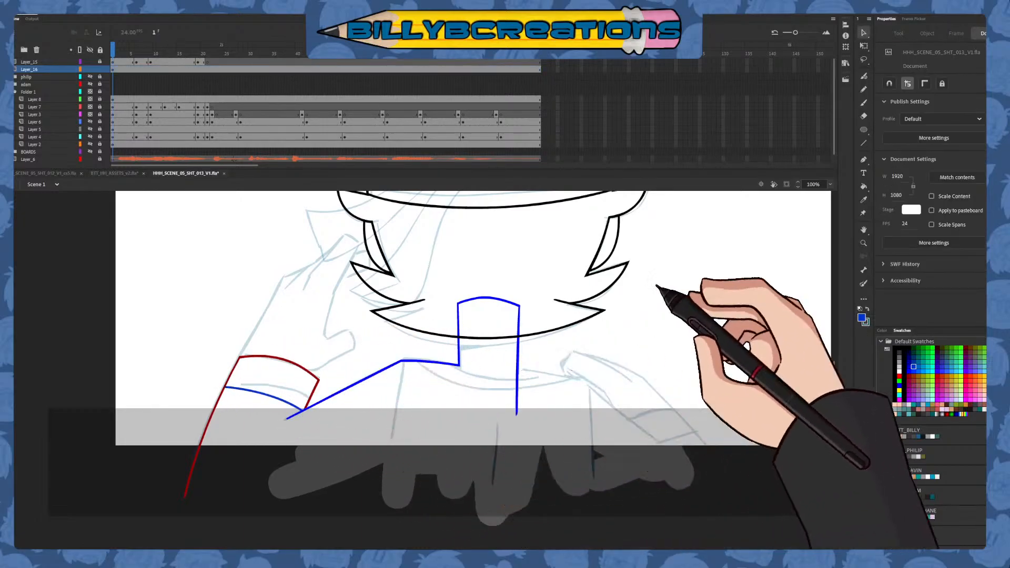
Draw the right shoulder in blue as a short line from the neck and a long downward slope, and trim the excess line ends
left_click(863, 103)
mouse_move(593, 453)
left_mouse_down()
mouse_move(543, 432)
mouse_move(504, 431)
left_mouse_up()
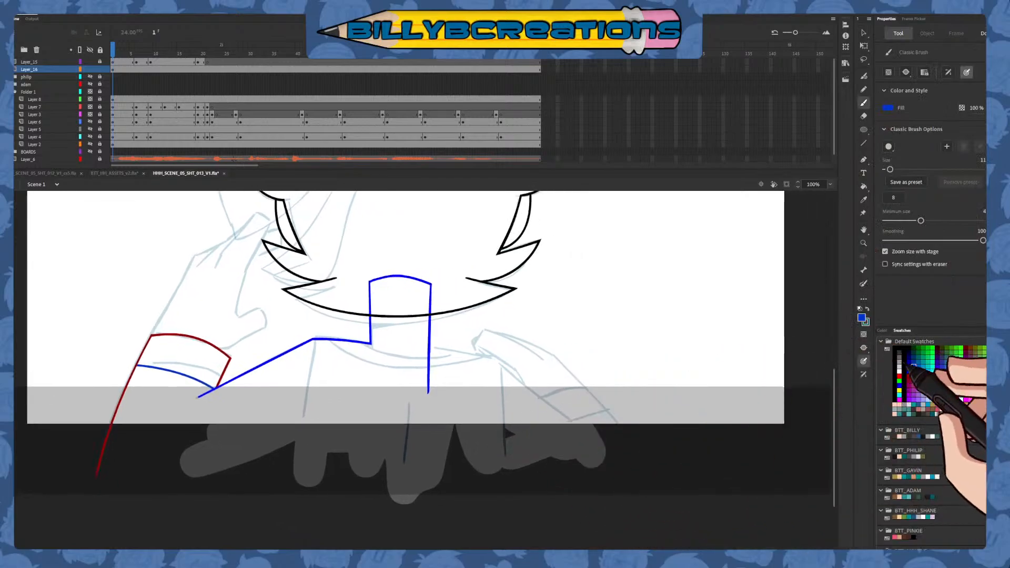
left_click_drag(402, 348, 501, 360)
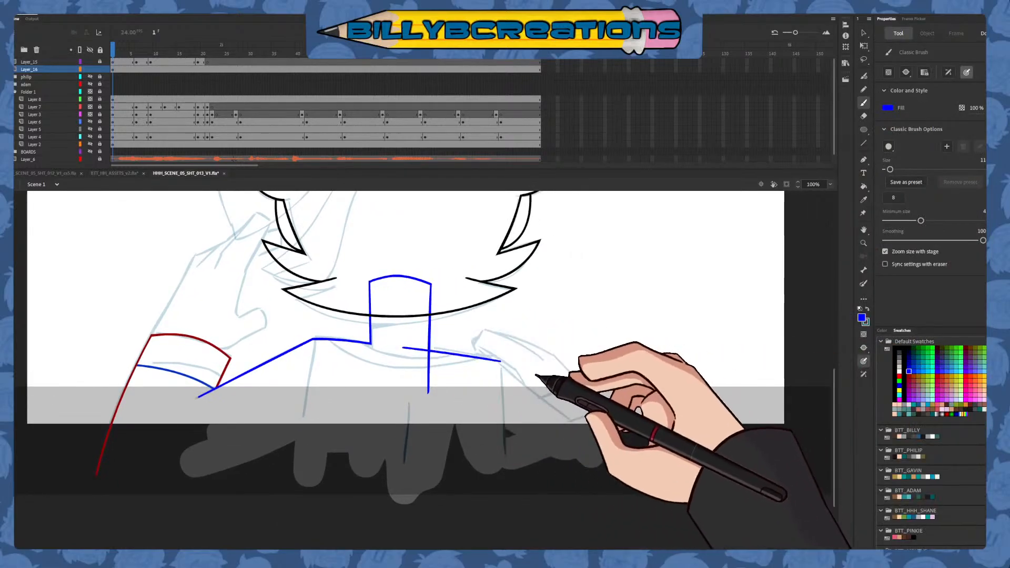
left_click_drag(579, 435, 448, 456)
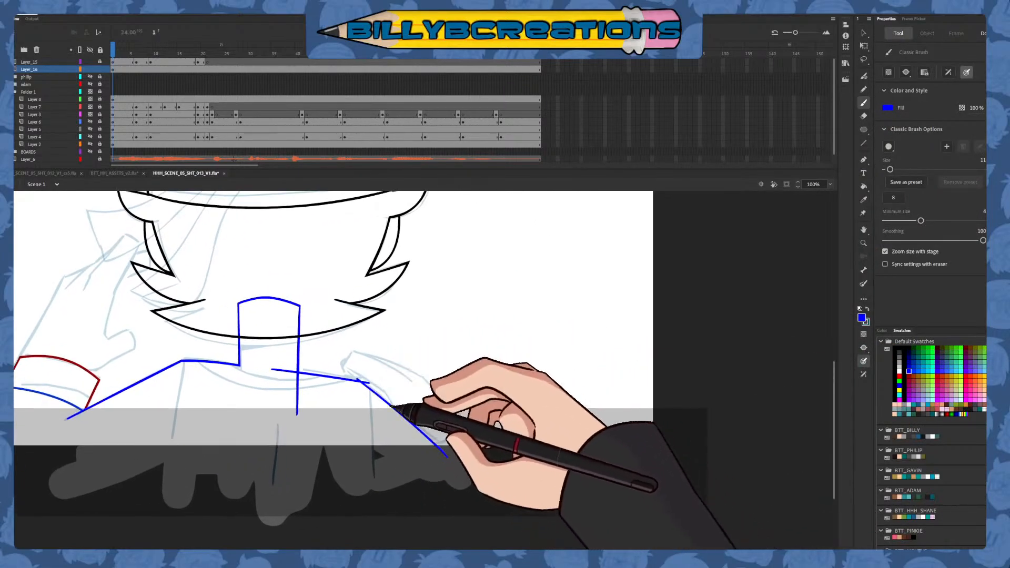
key("v")
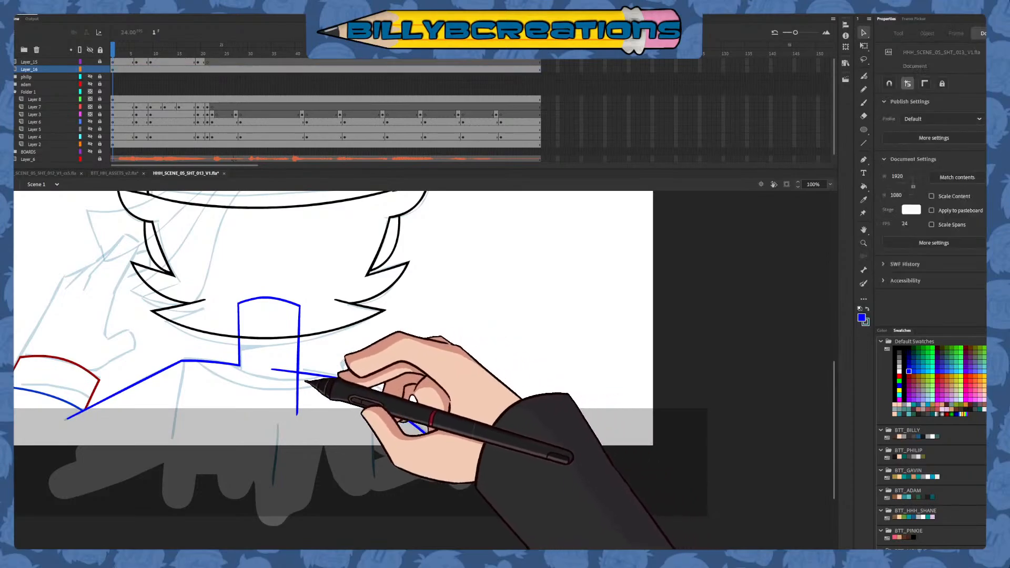
mouse_move(288, 380)
left_mouse_down()
mouse_move(265, 371)
mouse_move(318, 399)
mouse_move(295, 373)
mouse_move(293, 409)
mouse_move(267, 388)
left_mouse_up()
Try to draw the collar in dark red as a curve across the base of the neck
left_click(864, 103)
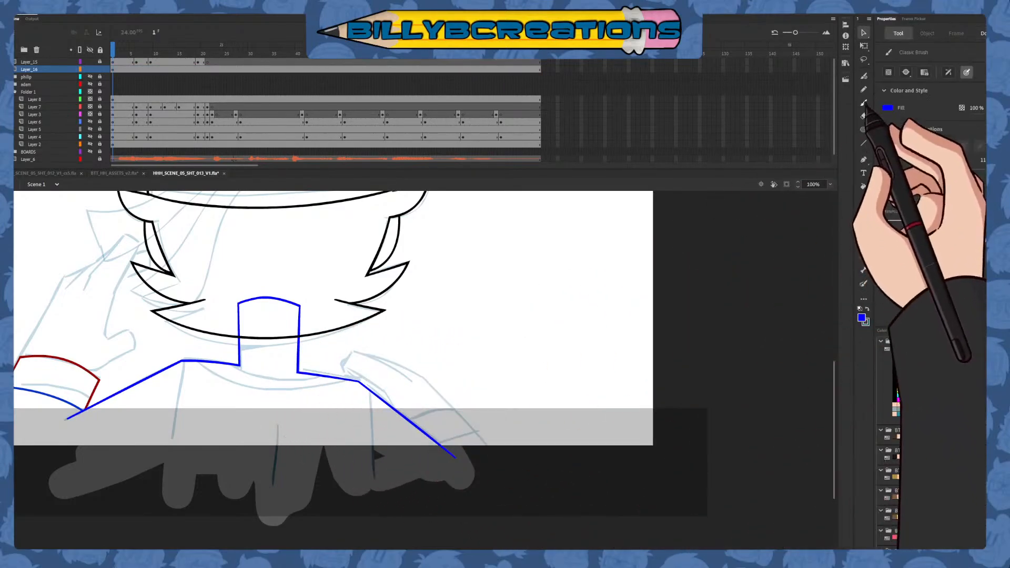
left_click(908, 376)
left_click_drag(582, 426, 694, 433)
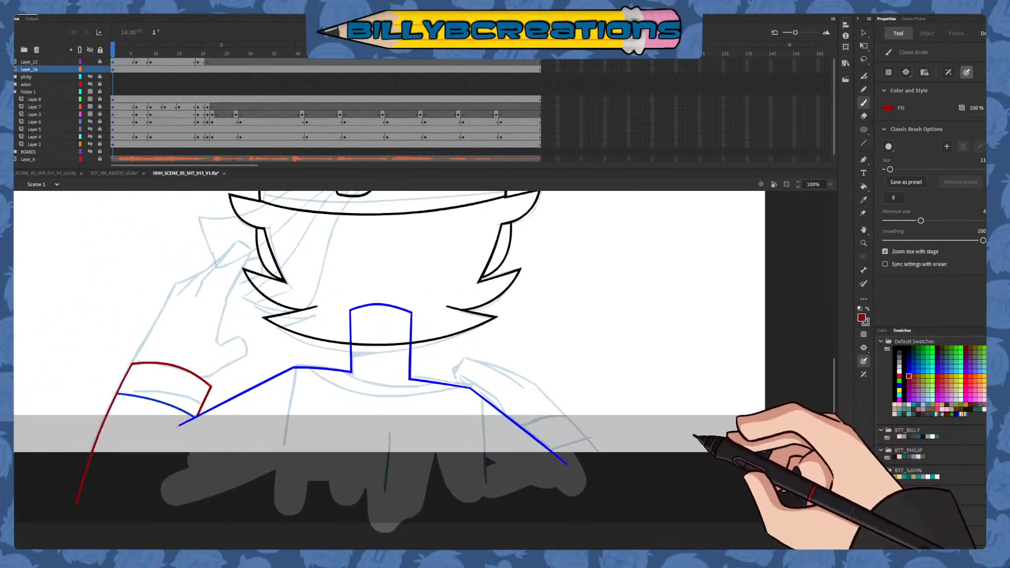
mouse_move(326, 355)
left_mouse_down()
mouse_move(430, 373)
mouse_move(469, 365)
left_mouse_up()
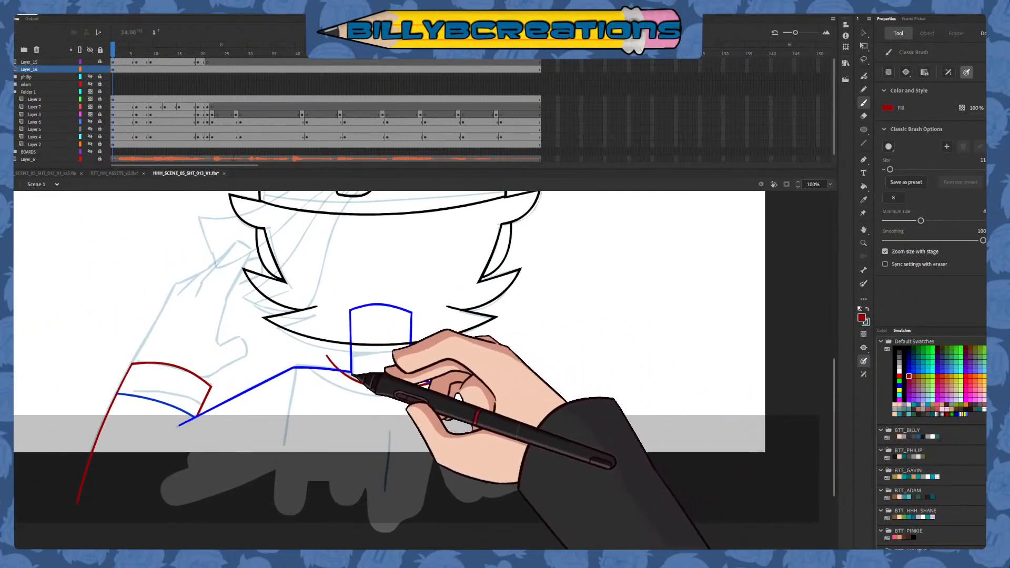
left_click_drag(301, 353, 494, 372)
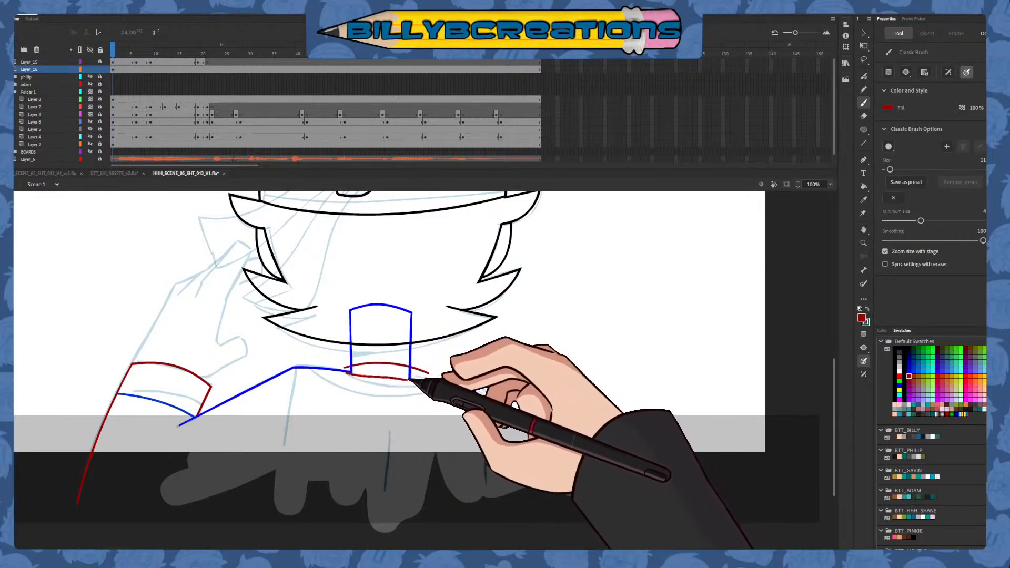
Delete the dark red collar curve's overhanging ends on both sides of the neck
key("v")
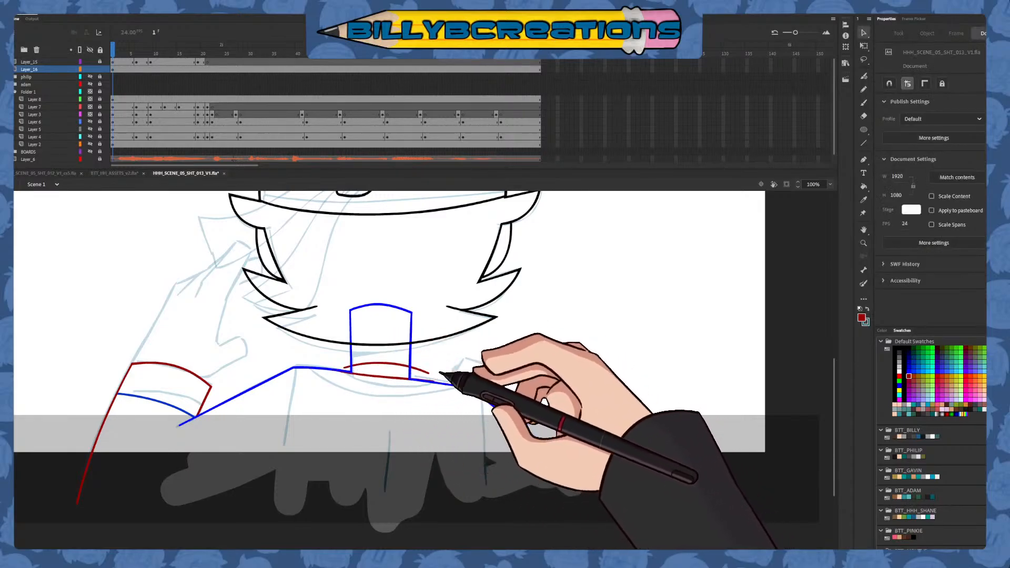
left_click(441, 382)
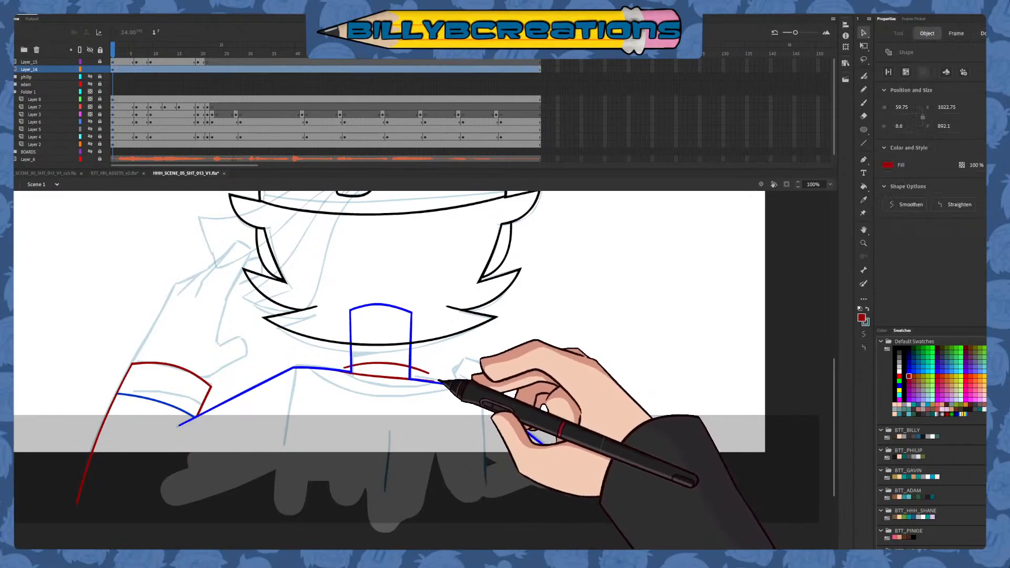
key("Delete")
left_click(348, 367)
key("Delete")
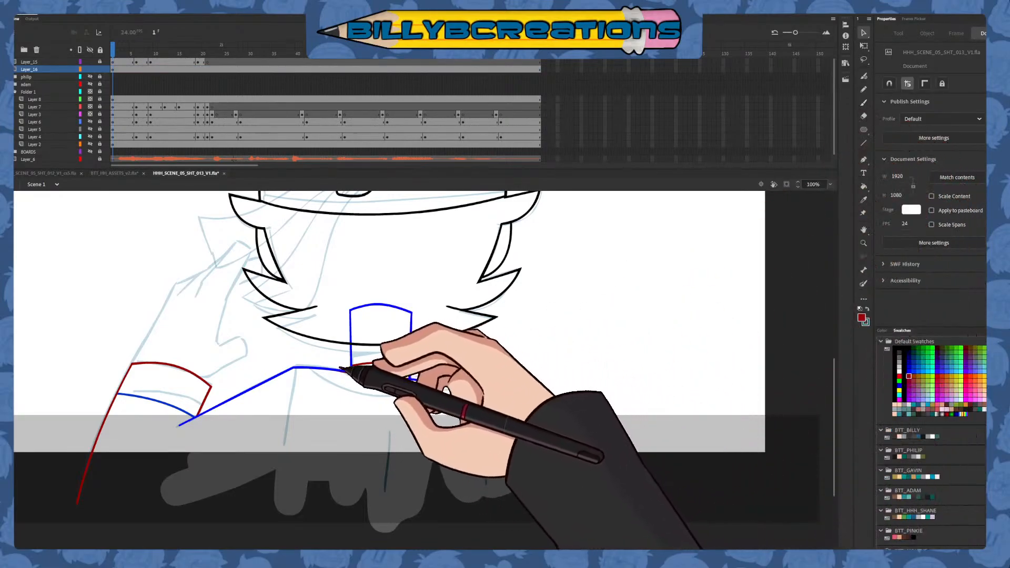
Try wider dark red collar curves across the neck base and undo them
left_click(863, 102)
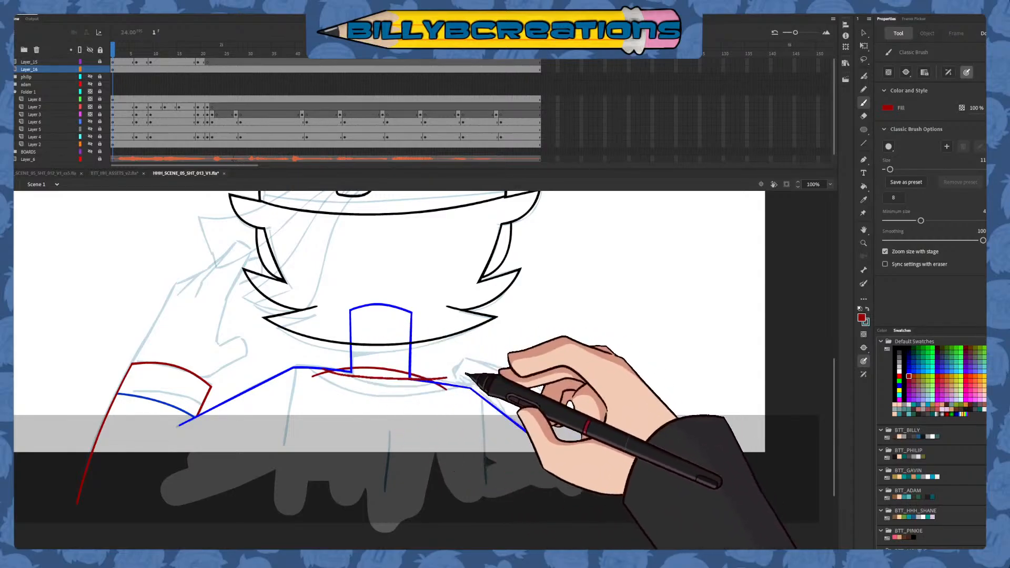
key("ctrl+z")
left_click_drag(322, 371, 447, 378)
key("ctrl+z")
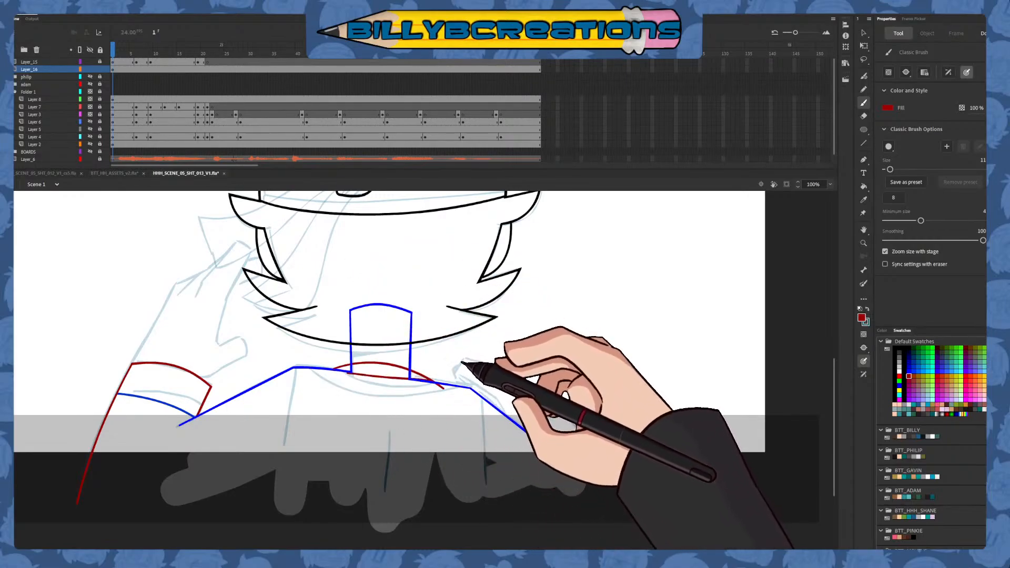
key("ctrl+z")
Close the base of the neck with a straight blue line joining the two shoulder lines
left_click(908, 371)
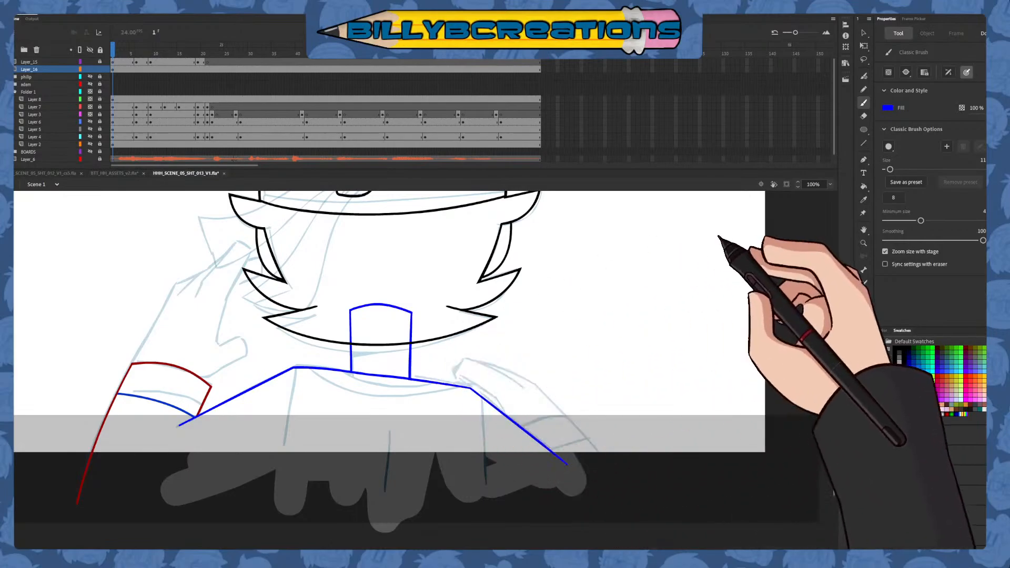
key("v")
left_click_drag(354, 382, 411, 361)
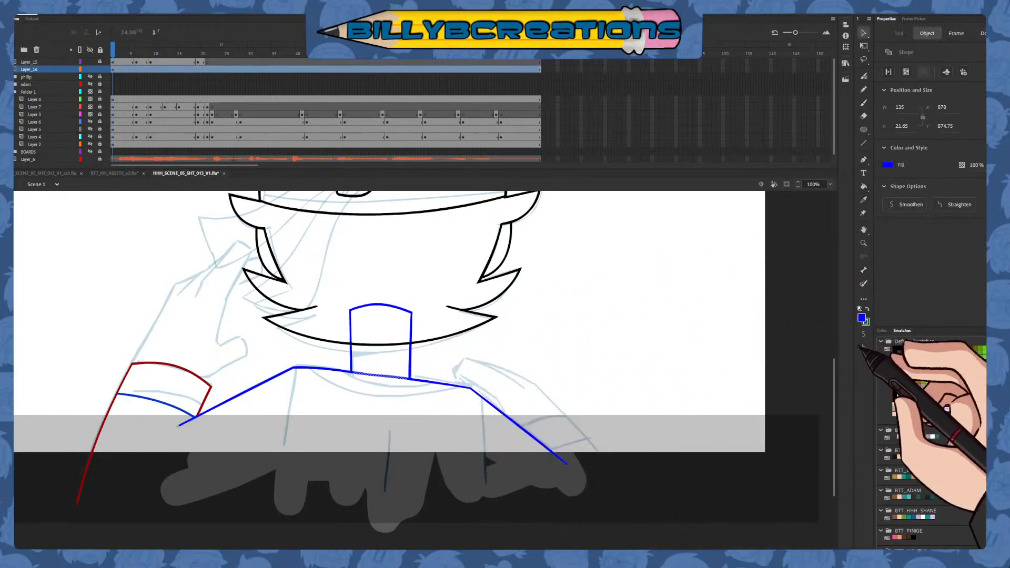
left_click(640, 416)
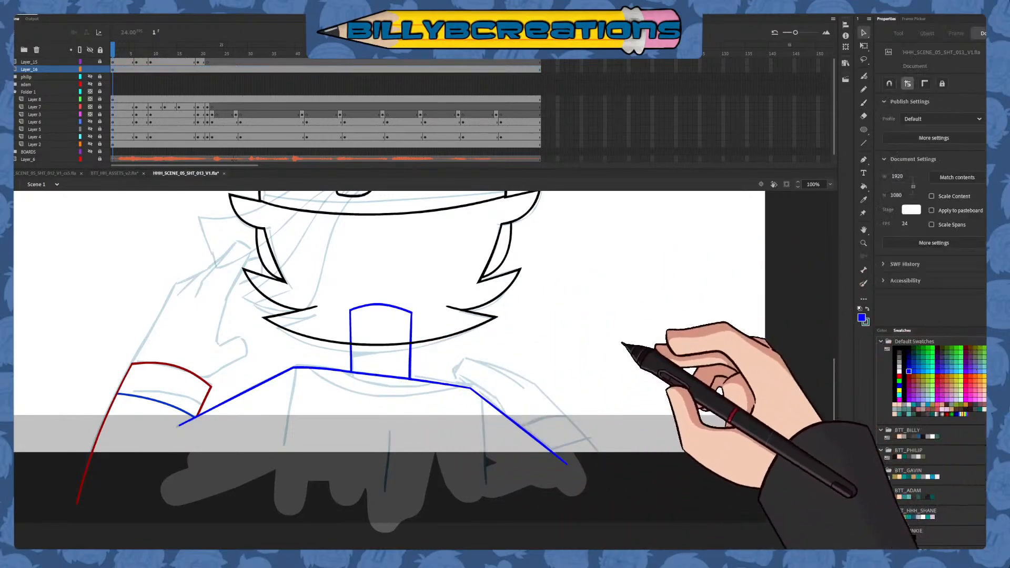
Draw the collar in dark red as an arc over the neck base, and delete its overhanging ends and the neck lines beneath it
left_click(863, 102)
left_click(908, 375)
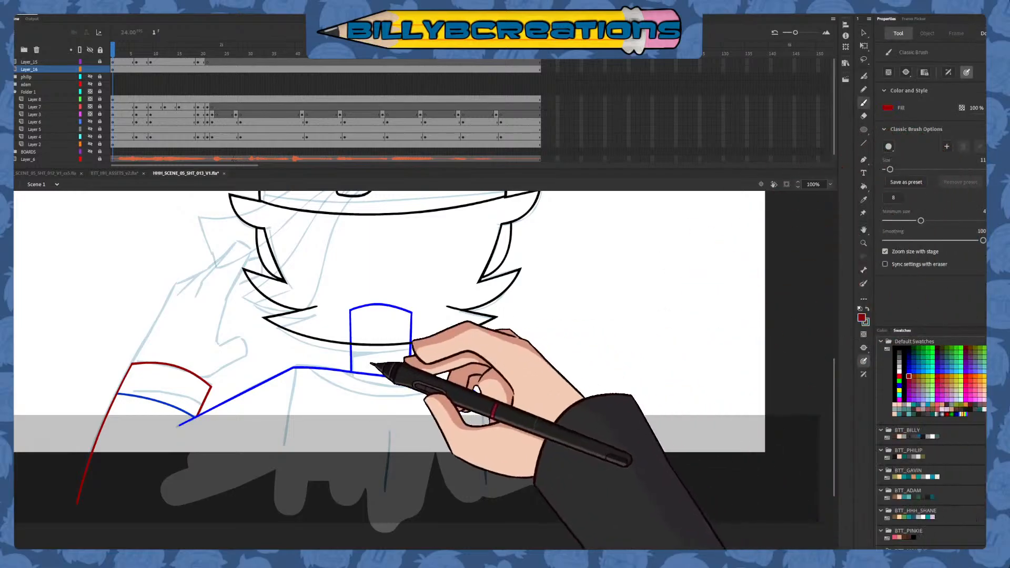
mouse_move(307, 377)
left_mouse_down()
mouse_move(450, 380)
mouse_move(468, 389)
left_mouse_up()
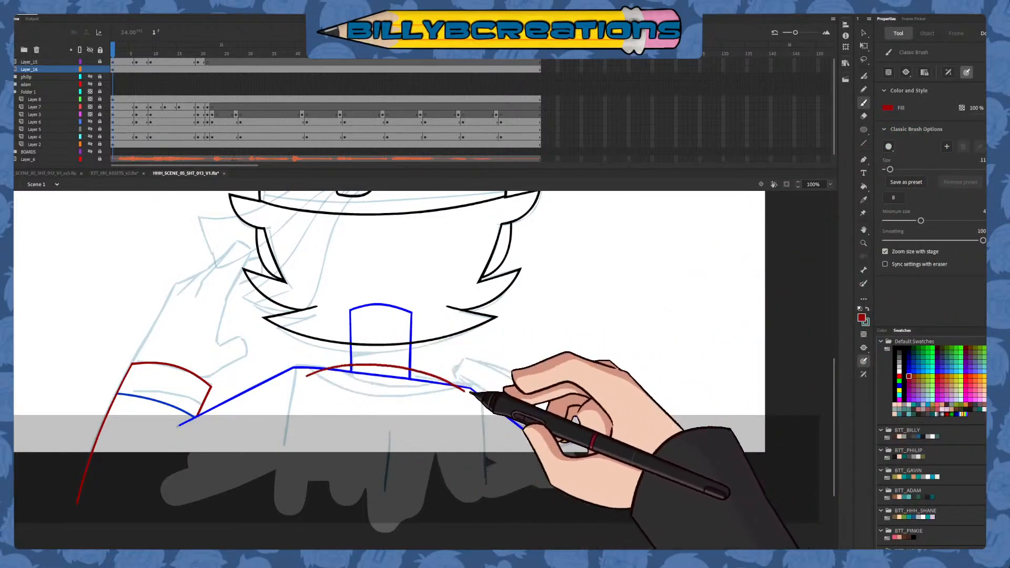
key("v")
left_click(467, 389)
key("Delete")
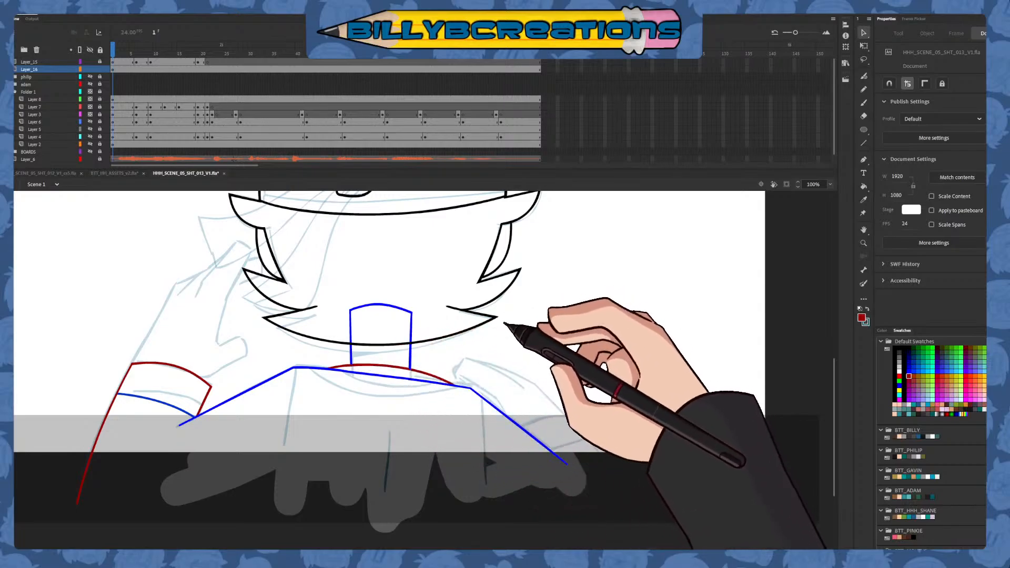
Draw the shirt's two side lines and the centre fold in blue below the shoulders, following the rough
left_click(863, 103)
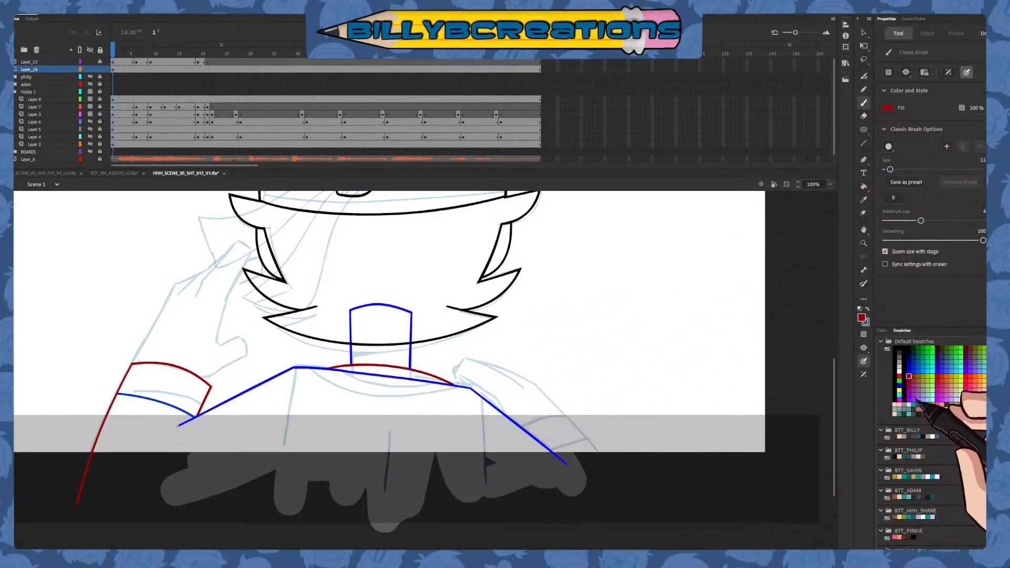
left_click(909, 367)
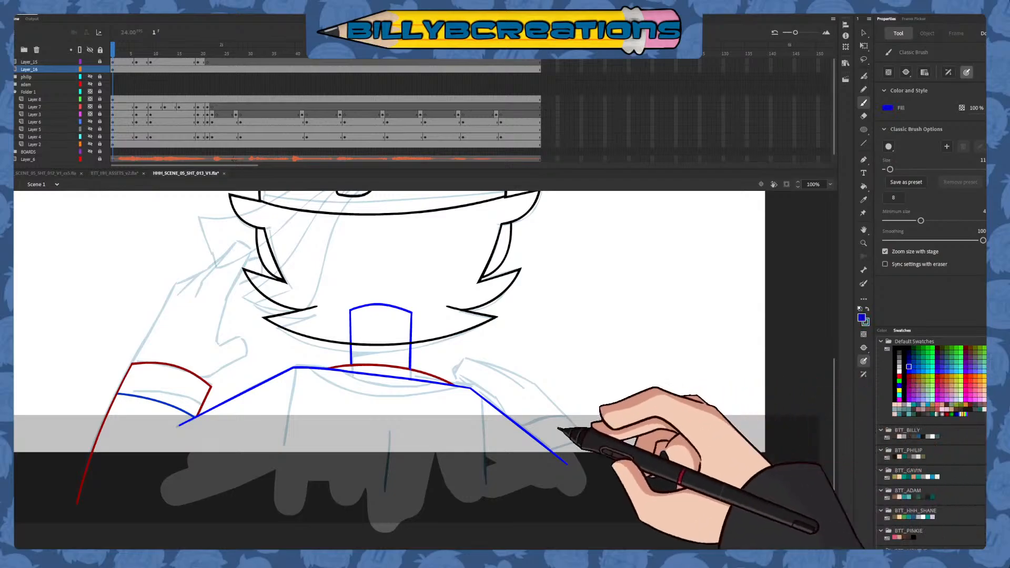
left_click_drag(289, 404, 268, 526)
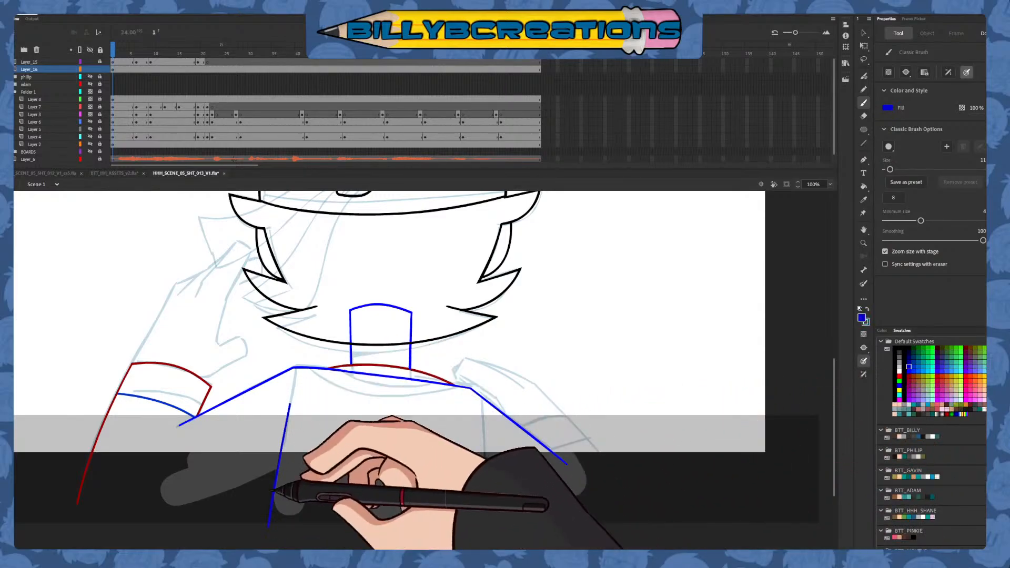
mouse_move(483, 419)
left_mouse_down()
mouse_move(488, 442)
mouse_move(487, 500)
left_mouse_up()
key("ctrl+z")
left_click_drag(388, 462, 382, 538)
key("ctrl+z")
left_click_drag(389, 444, 381, 508)
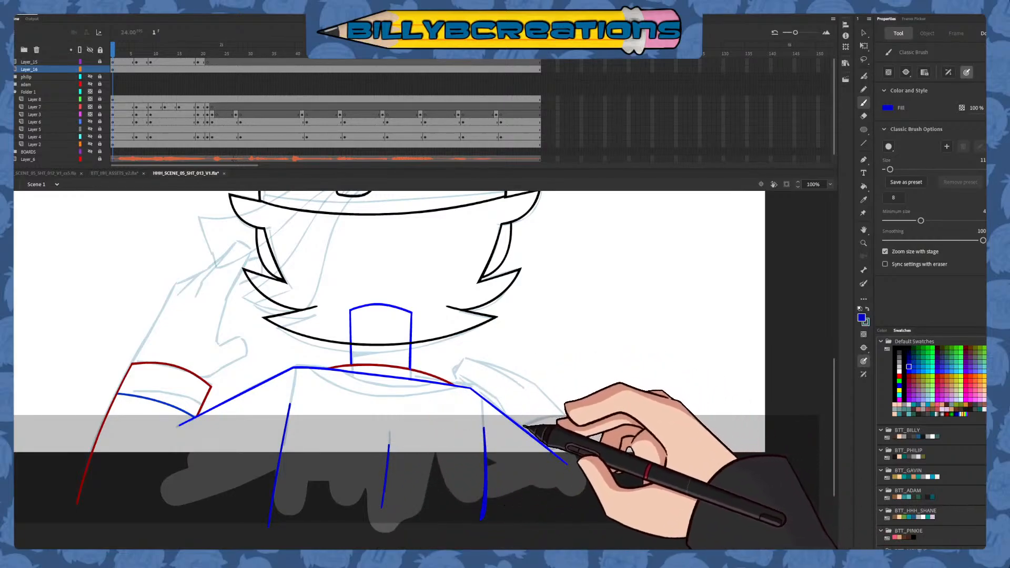
Draw the right-hand sleeve's cuff arc and outer edge in green, and delete the arc's overhanging ends
left_click_drag(512, 434, 567, 464)
left_click(923, 357)
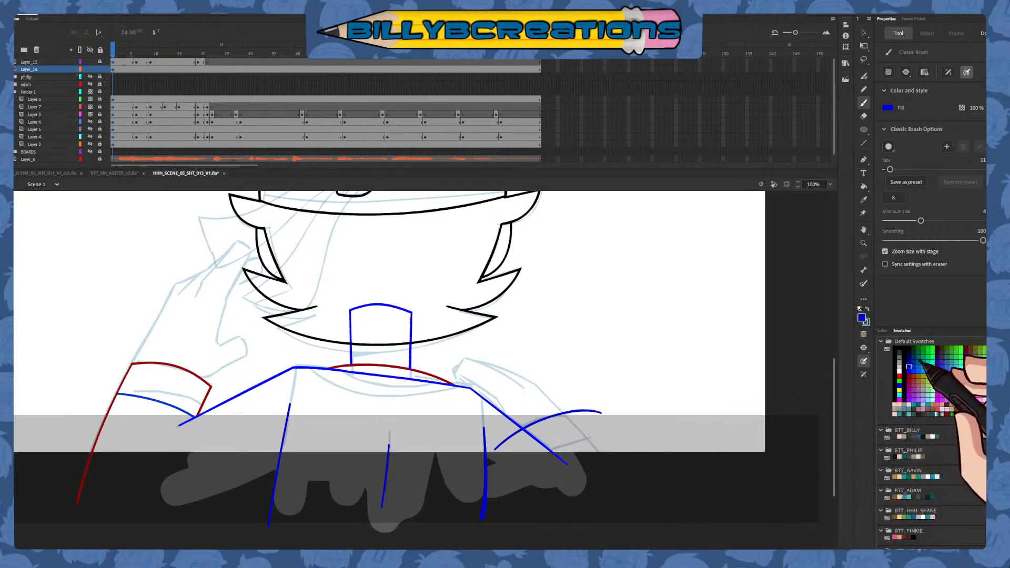
left_click_drag(583, 415, 489, 453)
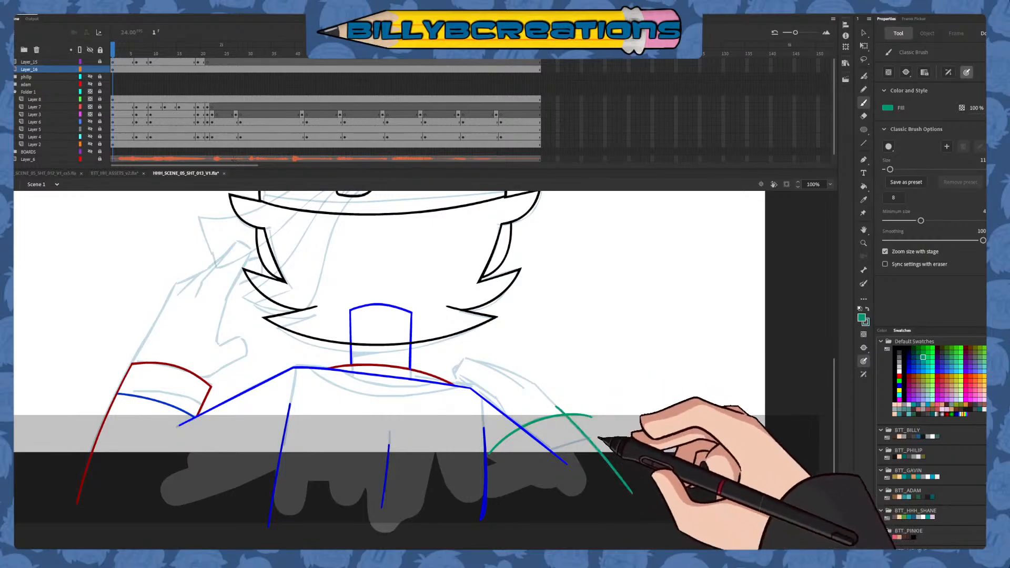
key("v")
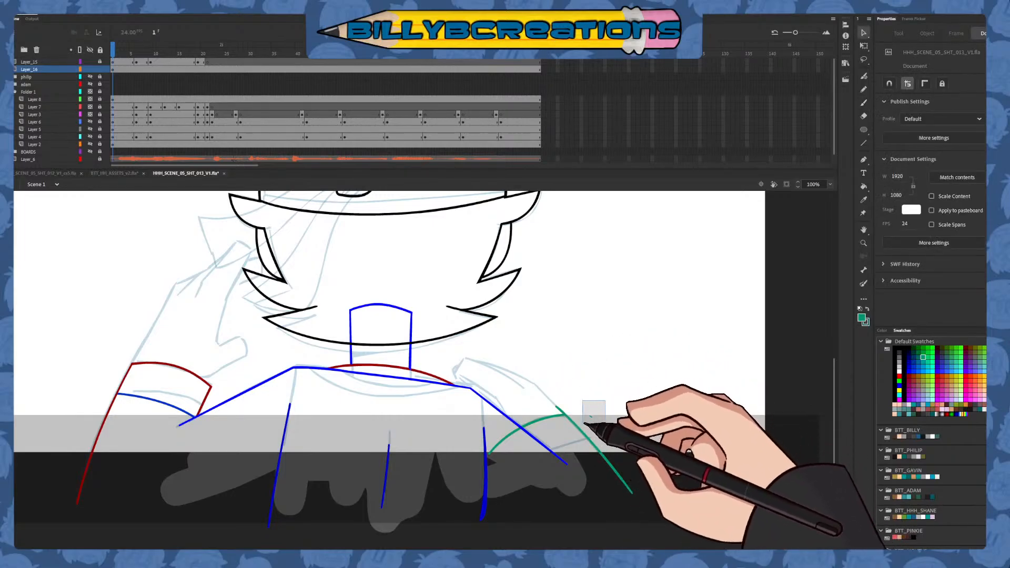
left_click_drag(584, 422, 581, 424)
key("Delete")
left_click(518, 430)
key("Delete")
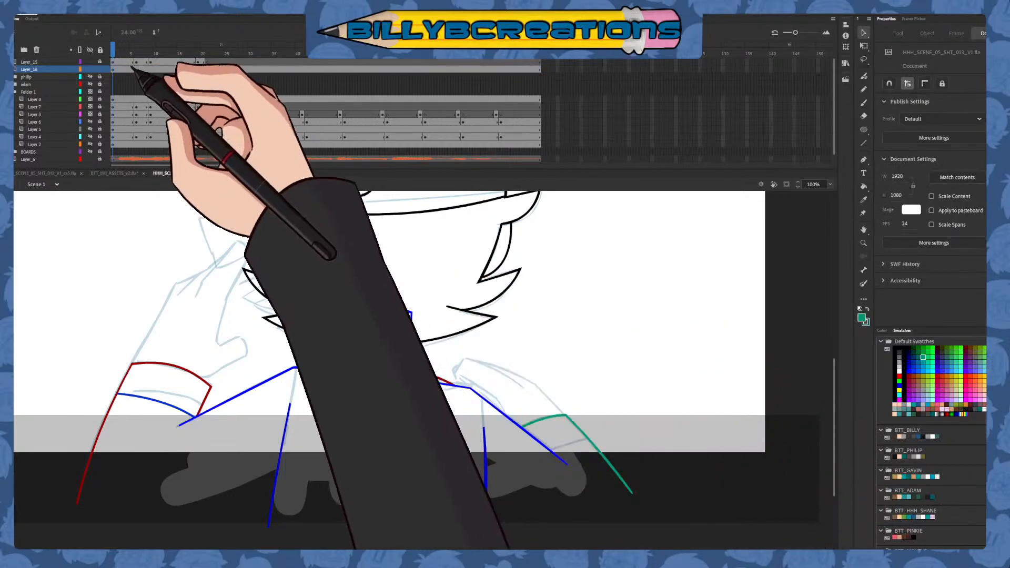
Select all the body linework at frame 2 of Layer_16 and recolour it black
left_click(117, 68)
left_click(894, 348)
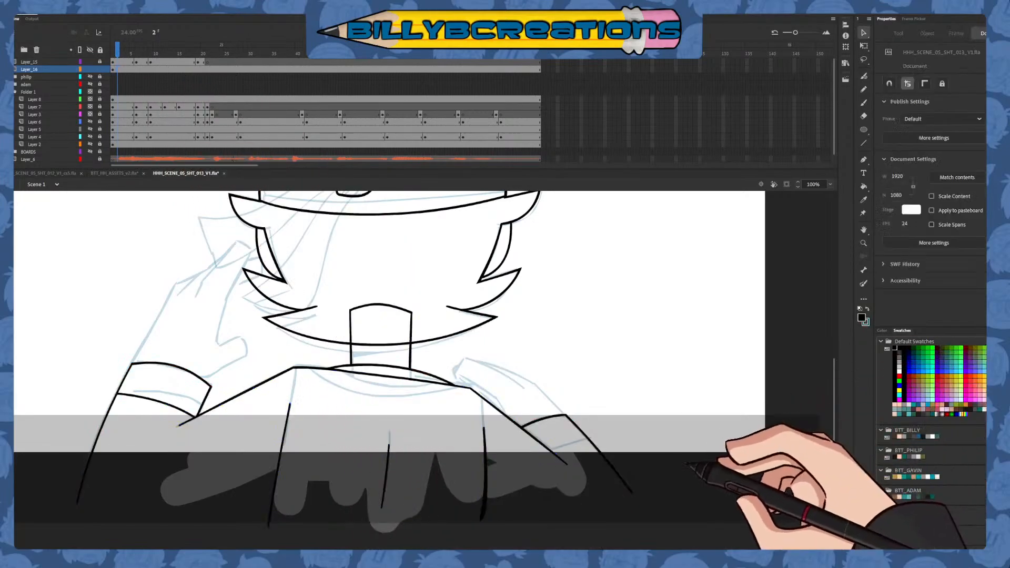
Draw the lower edge of the right-hand cuff in blue, delete its overhanging ends and recolour it black
key("b")
left_click(909, 371)
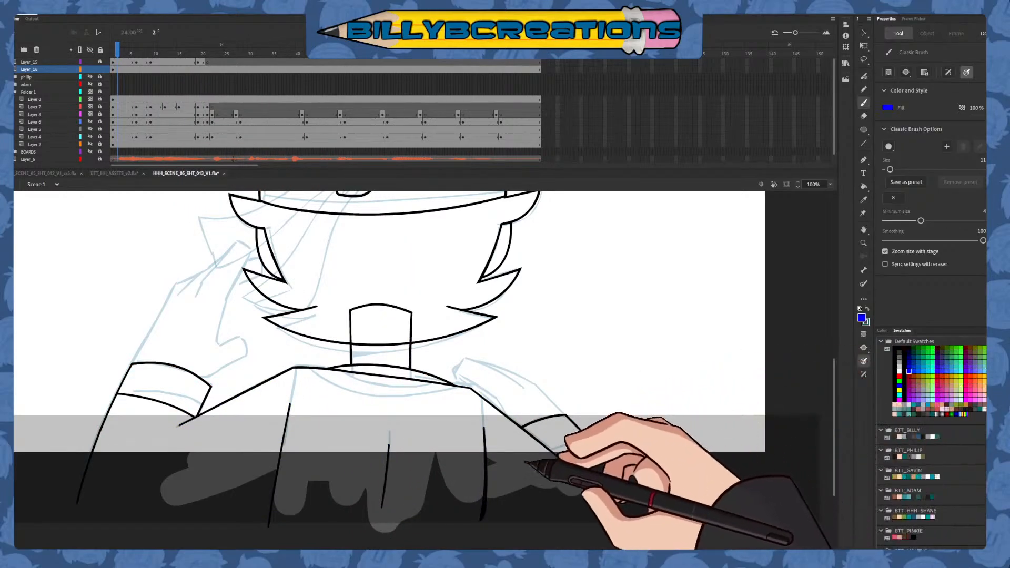
mouse_move(521, 462)
left_mouse_down()
mouse_move(600, 437)
mouse_move(508, 478)
left_mouse_up()
key("ctrl+z")
key("v")
left_click(542, 456)
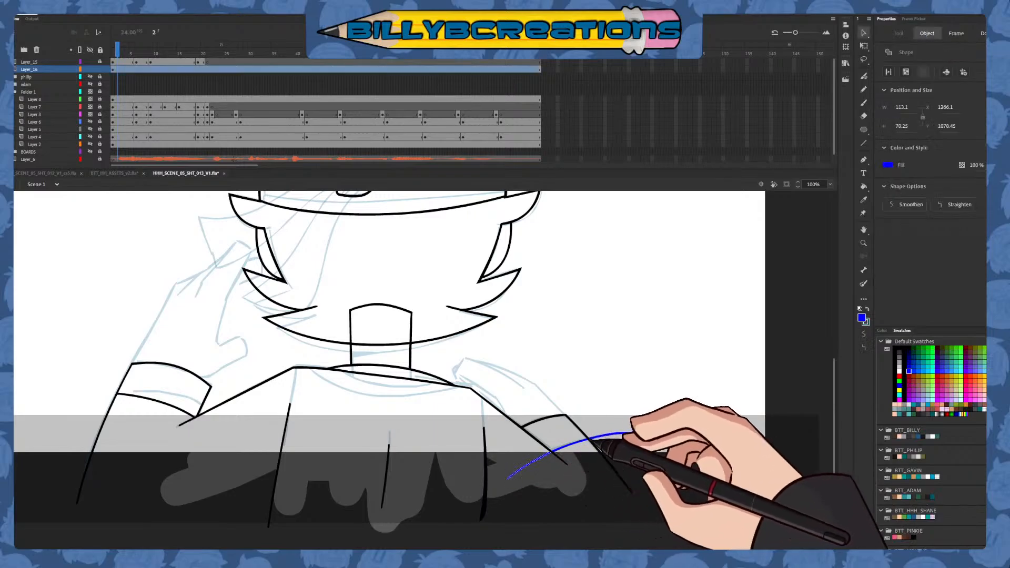
left_click(599, 436, "shift")
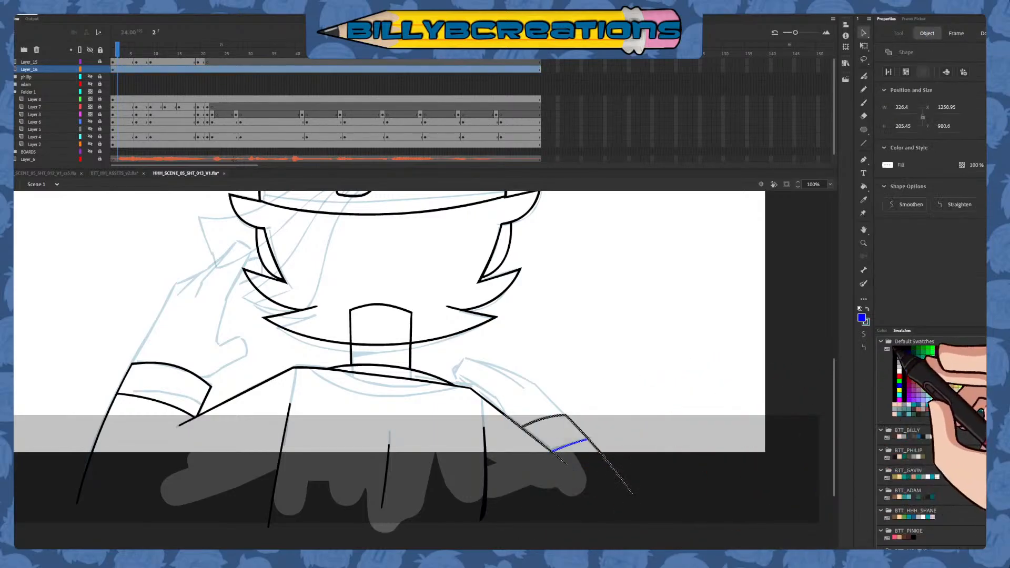
left_click(895, 348)
Draw the raised hand's extended finger and inner palm edge in blue over the rough
left_click(863, 103)
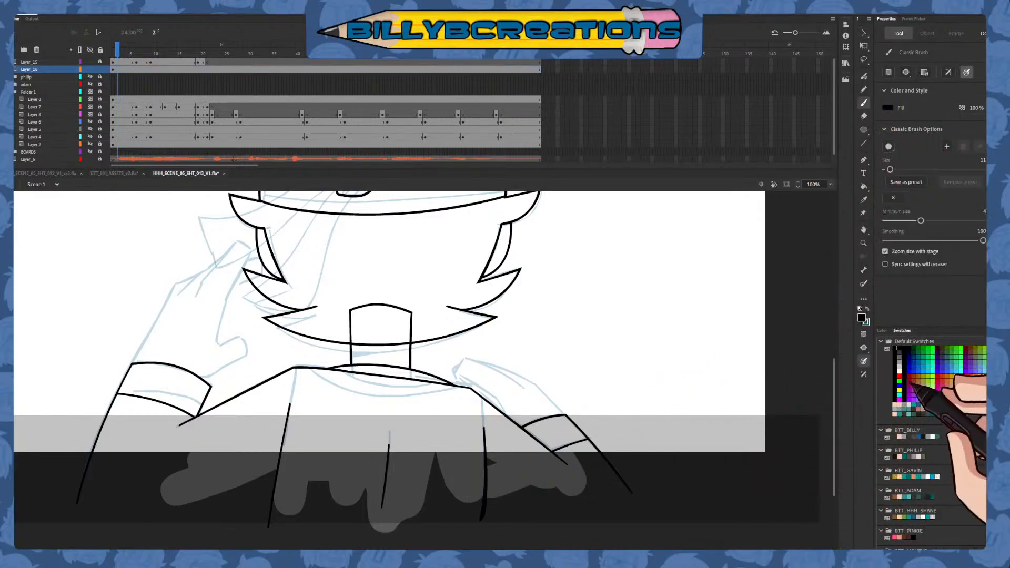
left_click(908, 372)
left_click_drag(527, 429, 707, 455)
left_click_drag(570, 461, 509, 508)
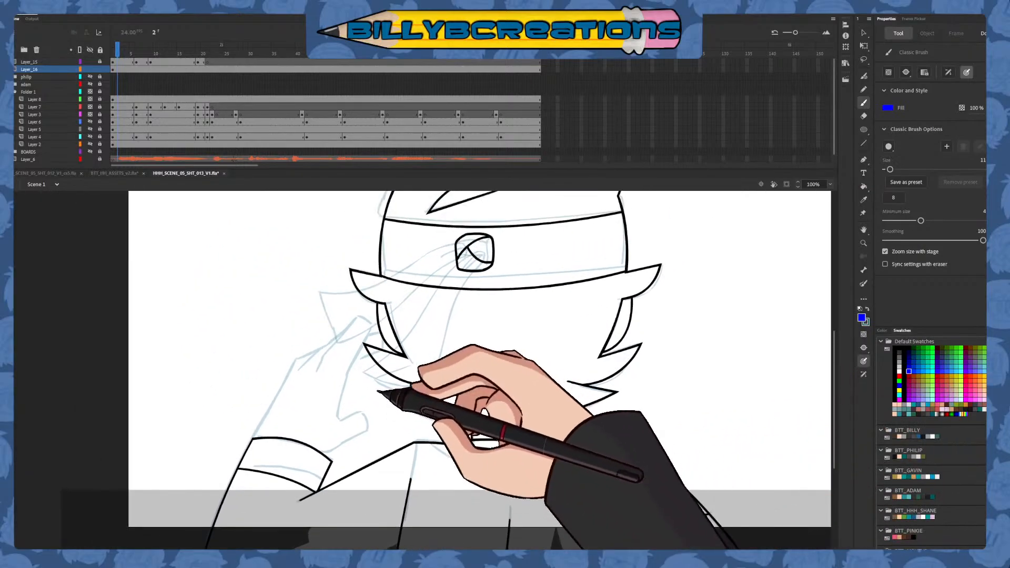
left_click_drag(347, 359, 336, 430)
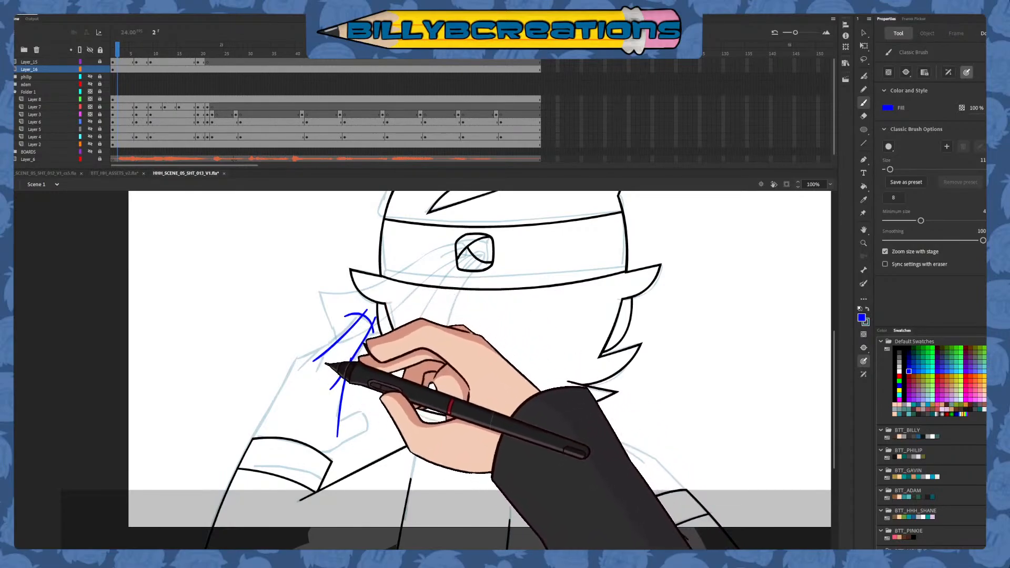
Delete the overhanging ends where the finger's upper line meets the short knuckle line
key("v")
left_click(334, 335)
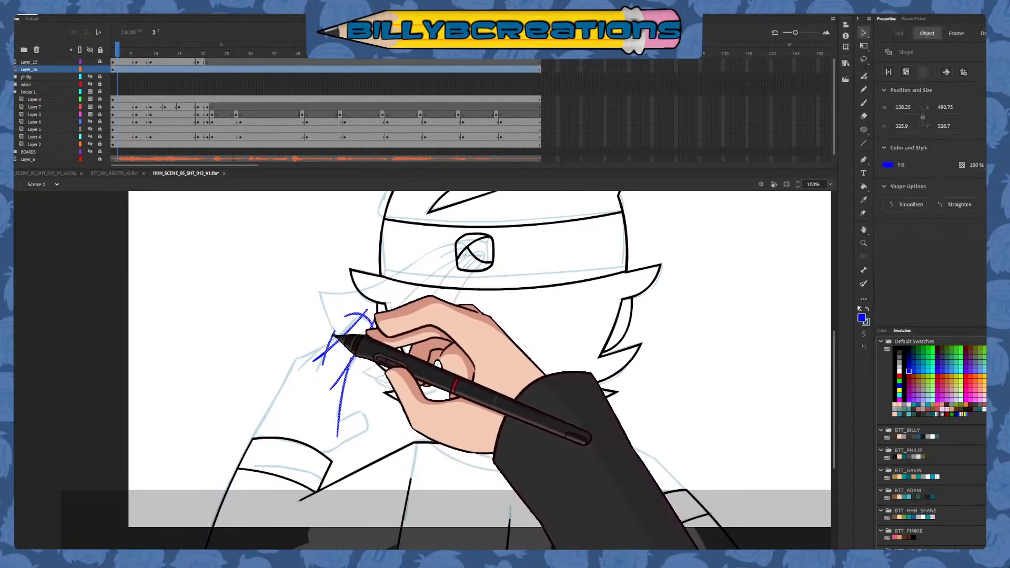
left_click(316, 358)
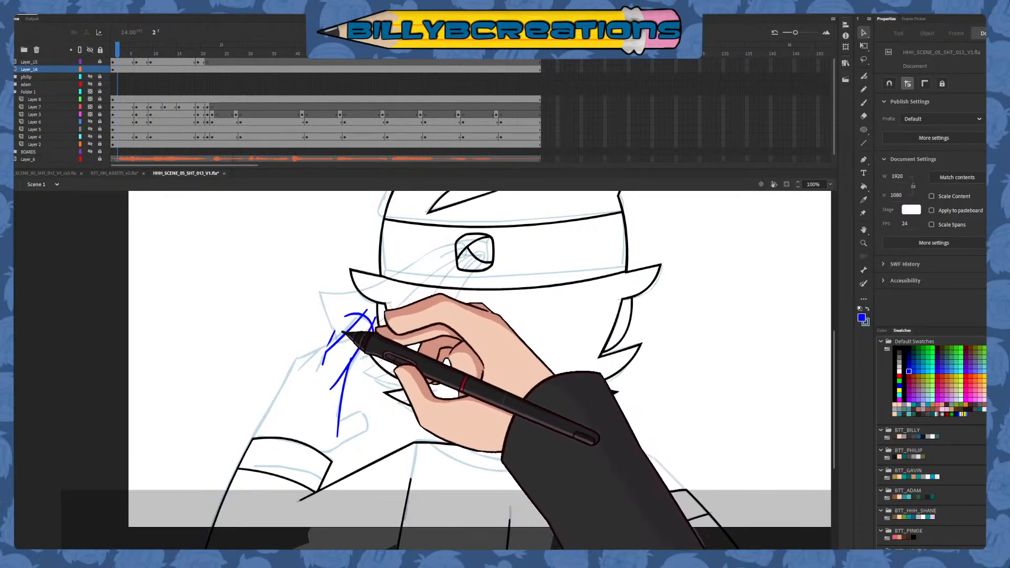
left_click(335, 332)
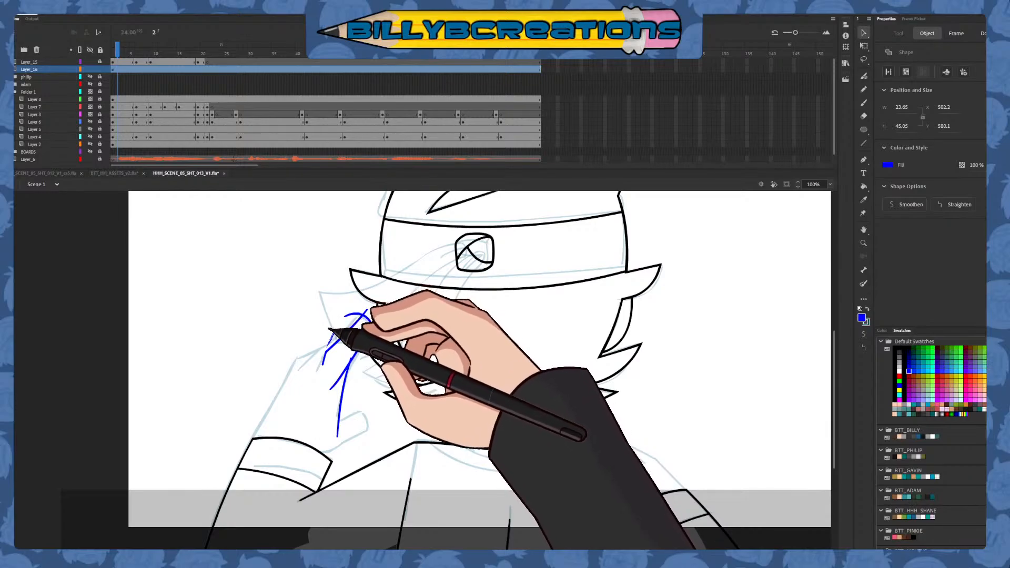
key("Delete")
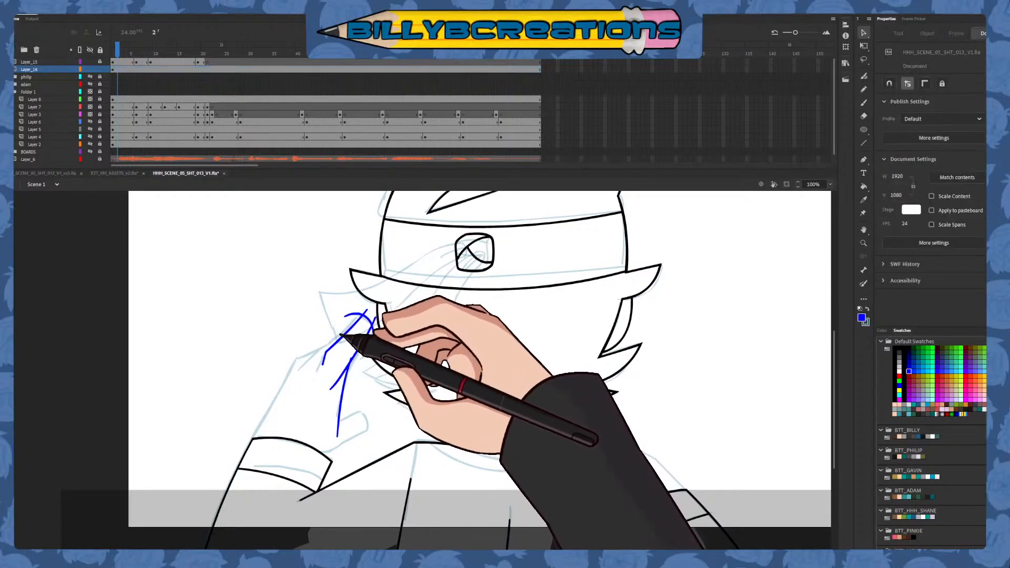
Delete the stray line ends around the fingertip and where the finger's underside meets the palm edge
left_click_drag(363, 314, 368, 307)
left_click(359, 313)
key("Delete")
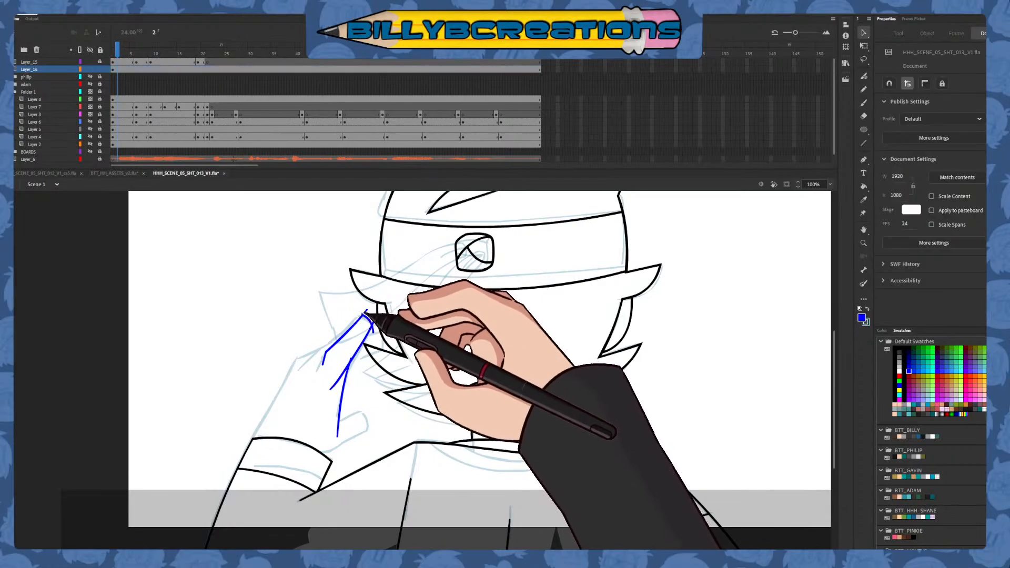
left_click(366, 311)
key("Delete")
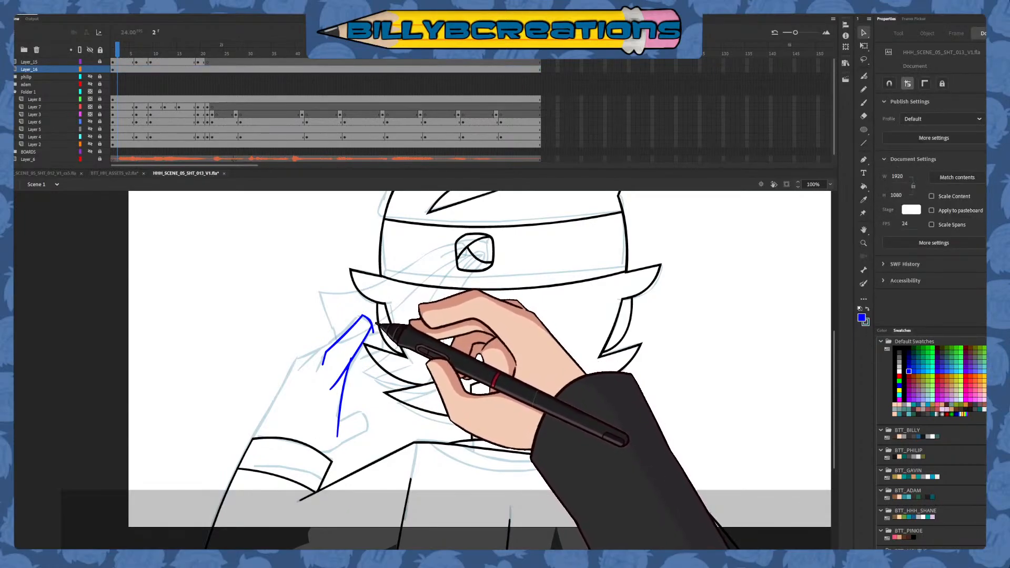
left_click(373, 331)
key("Delete")
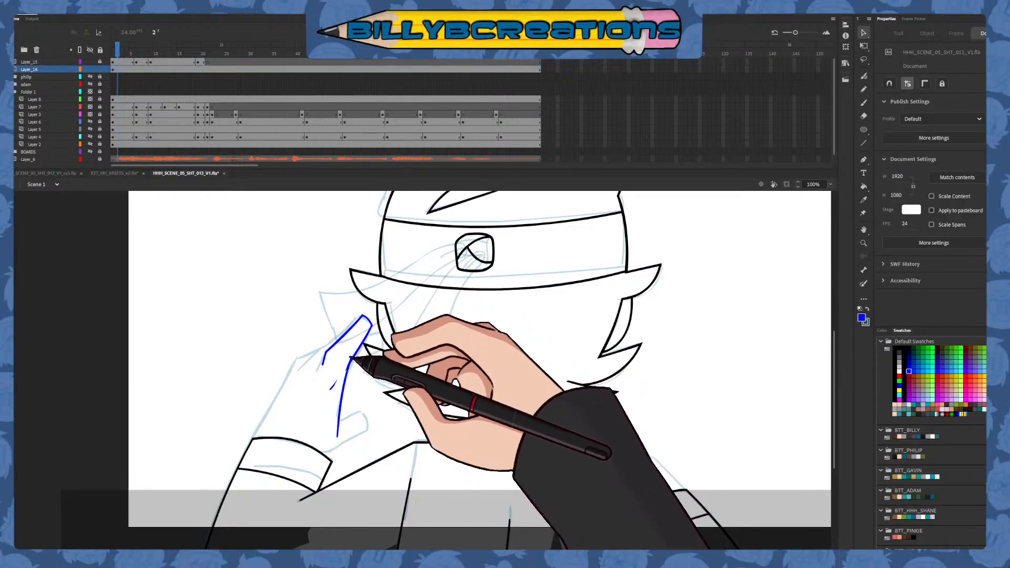
left_click(344, 370)
key("Delete")
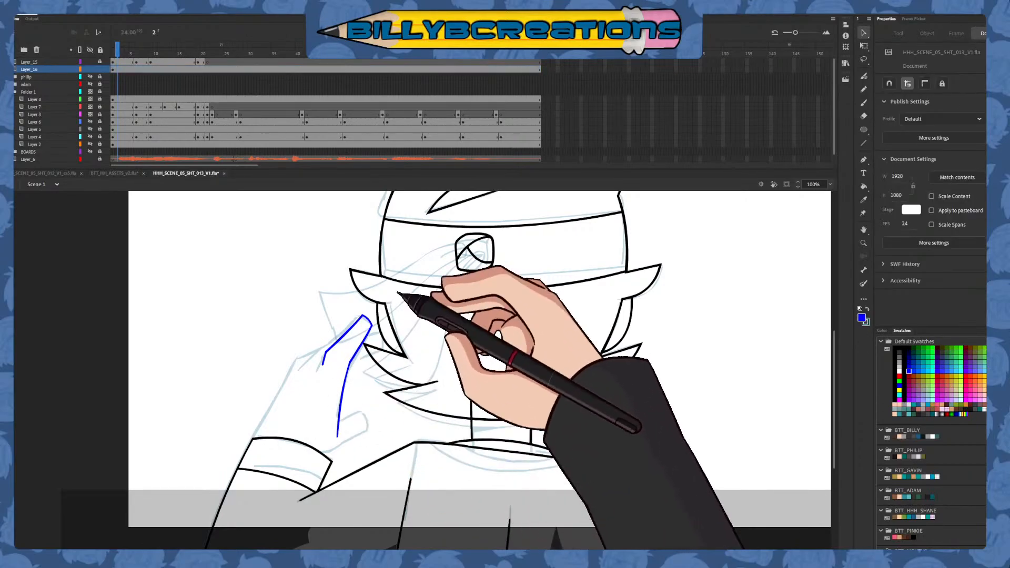
Draw the next finger's upper edge and knuckle line in dark red, and delete the overhanging ends
left_click(863, 103)
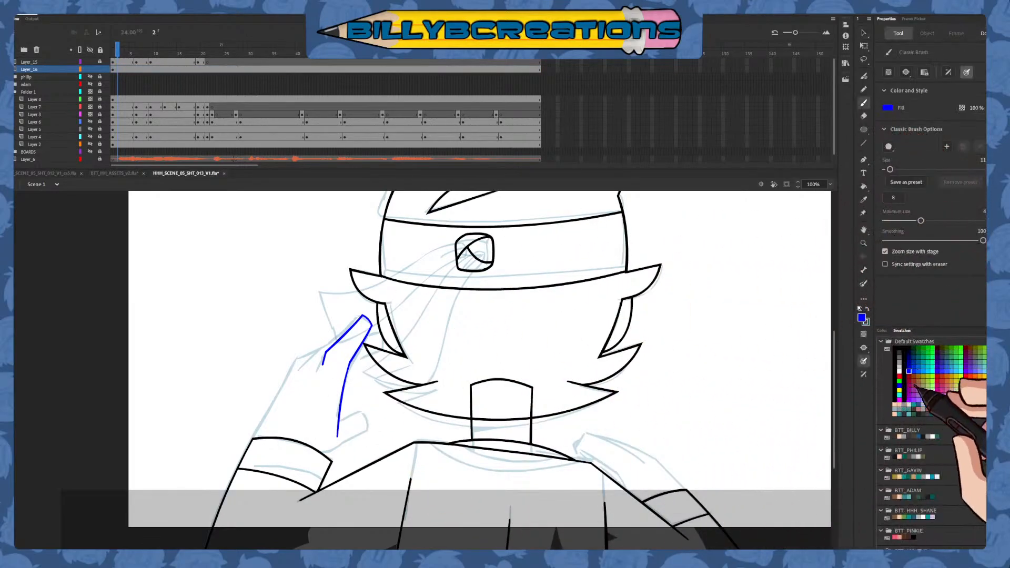
left_click(913, 377)
left_click(908, 376)
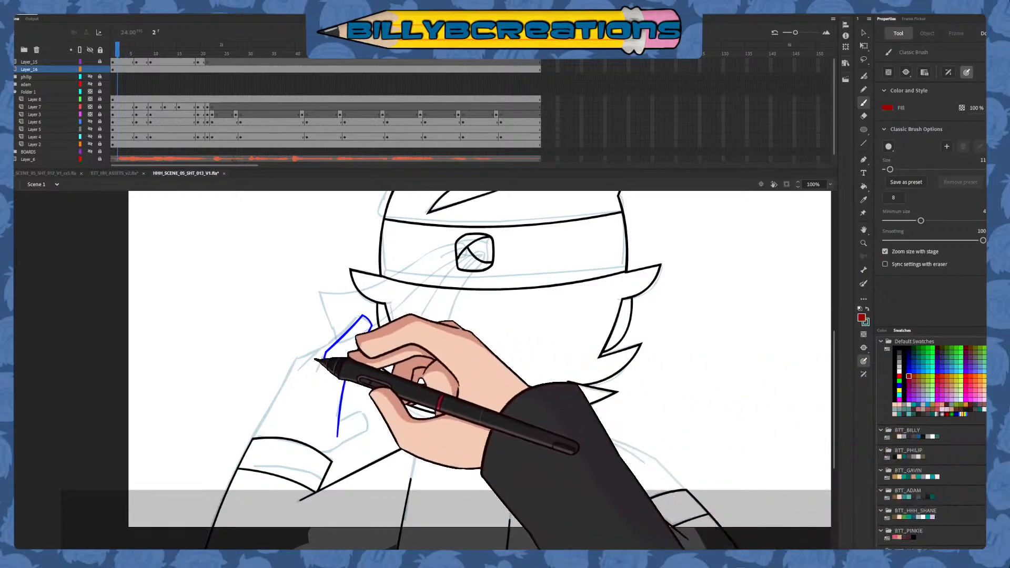
left_click_drag(322, 335, 309, 371)
left_click_drag(310, 356, 368, 325)
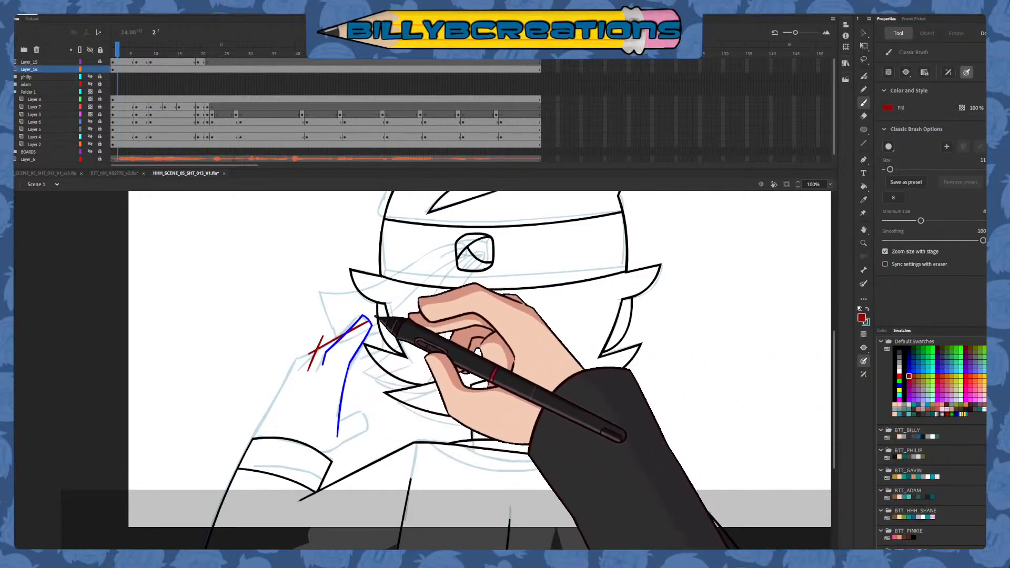
key("v")
left_click(323, 346)
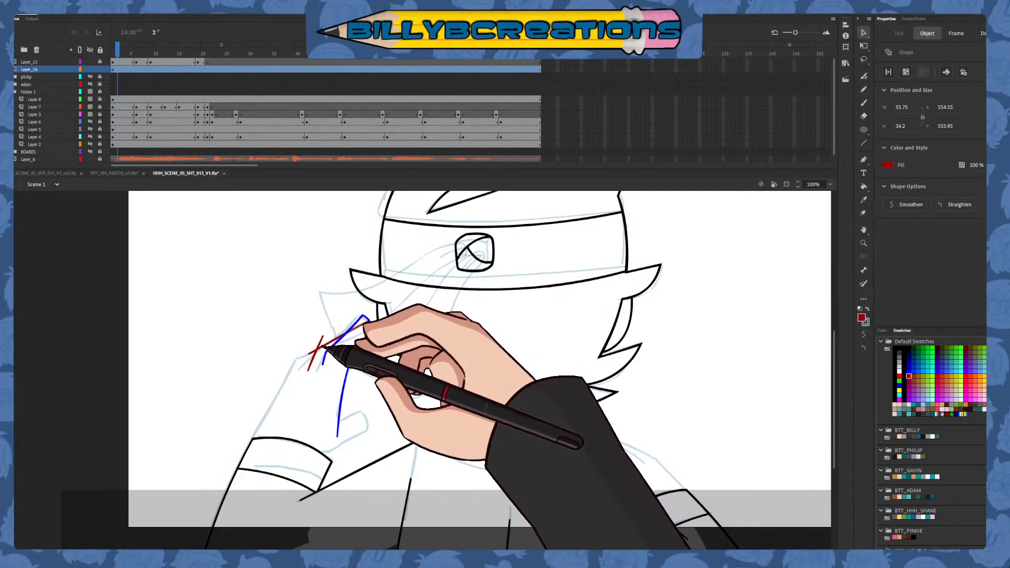
left_click(305, 354)
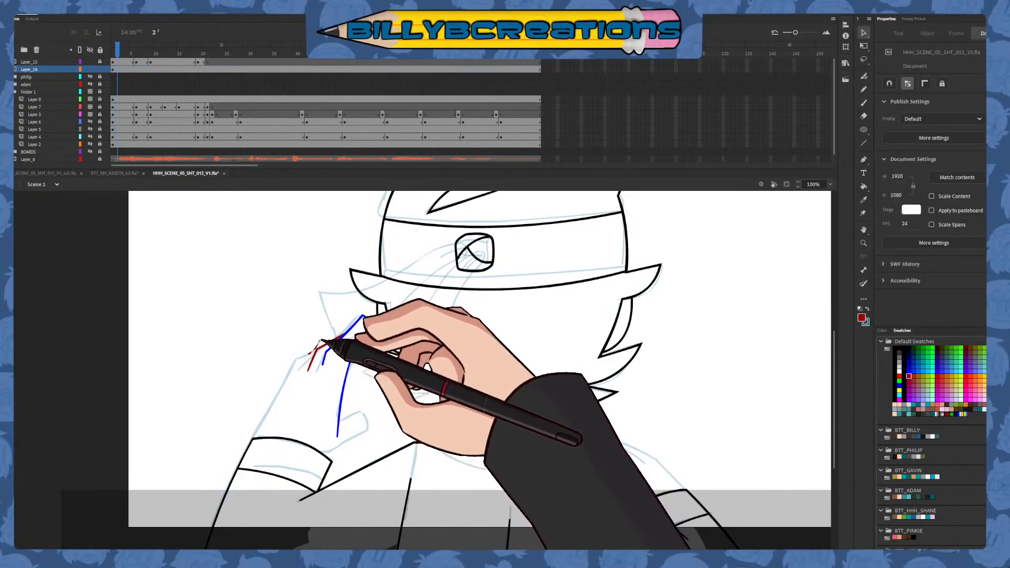
Draw the remaining knuckles and the outer edge of the raised hand down to the cuff in dark red
left_click(863, 102)
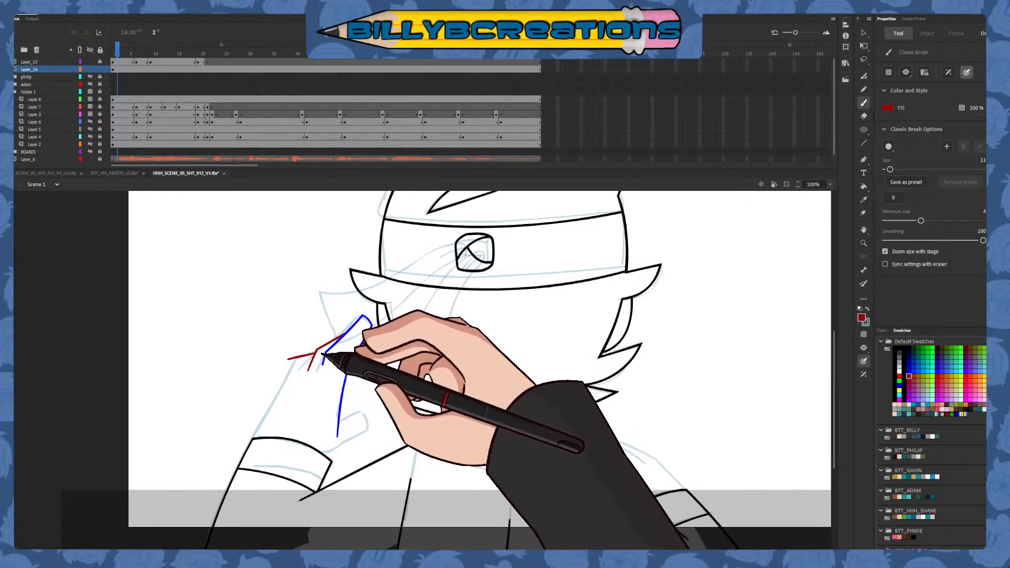
left_click_drag(309, 354, 298, 367)
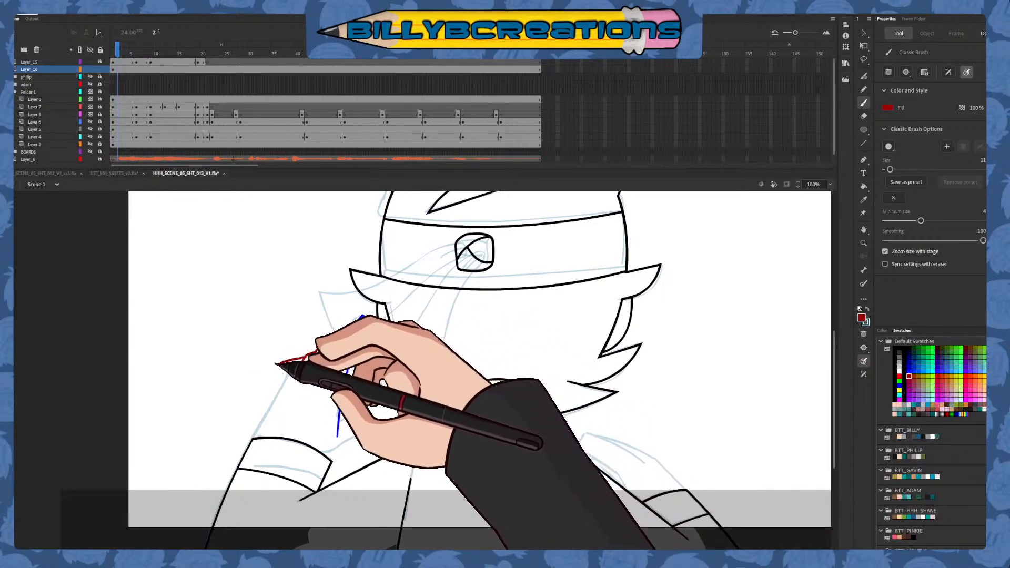
key("ctrl+z")
left_click_drag(252, 441, 308, 328)
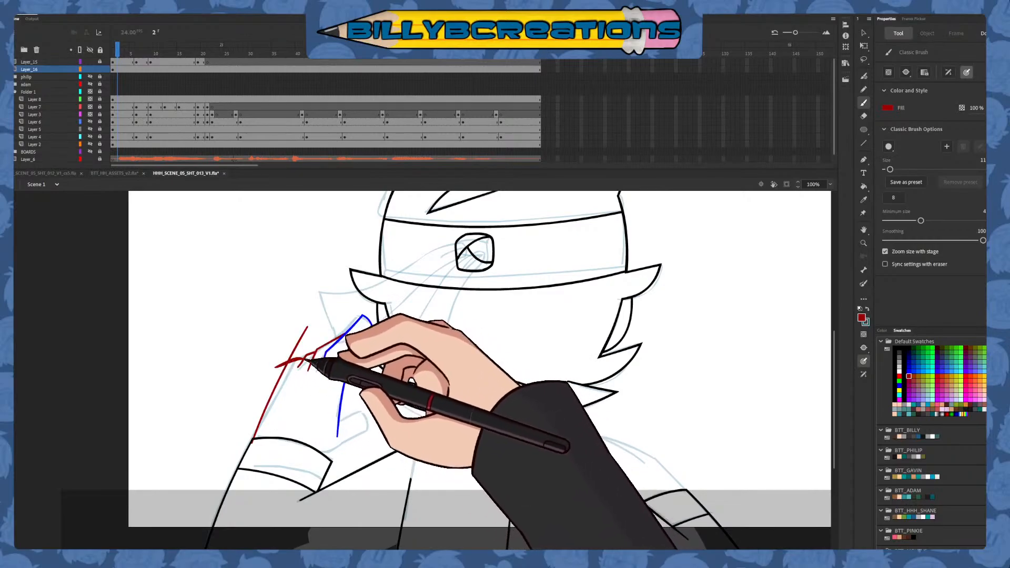
Delete the overhanging dark red ends at the outer knuckle and where the hand meets the cuff
key("v")
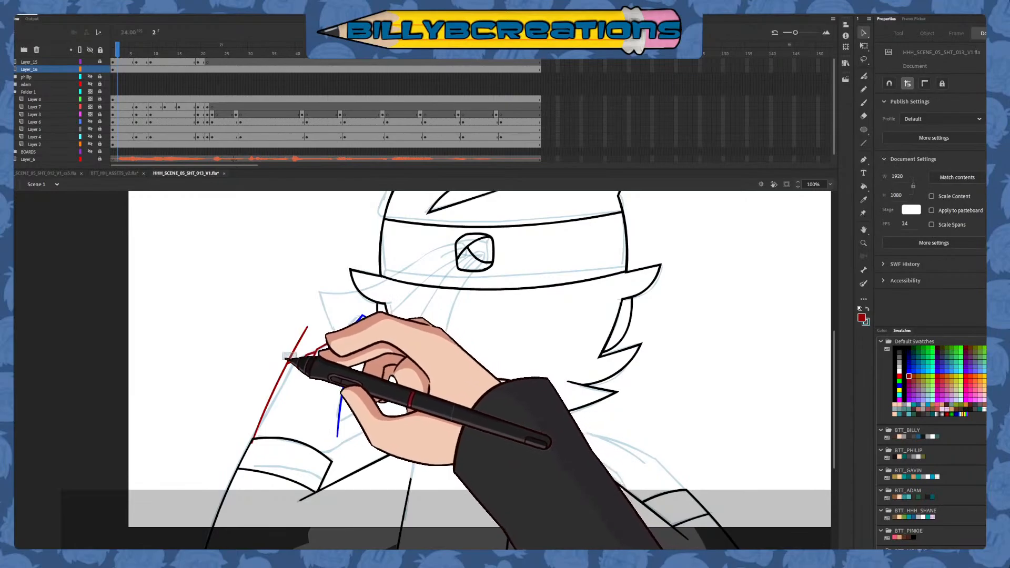
mouse_move(263, 376)
left_mouse_down()
mouse_move(299, 352)
mouse_move(249, 378)
left_mouse_up()
key("ctrl+z")
left_click(299, 340)
key("Delete")
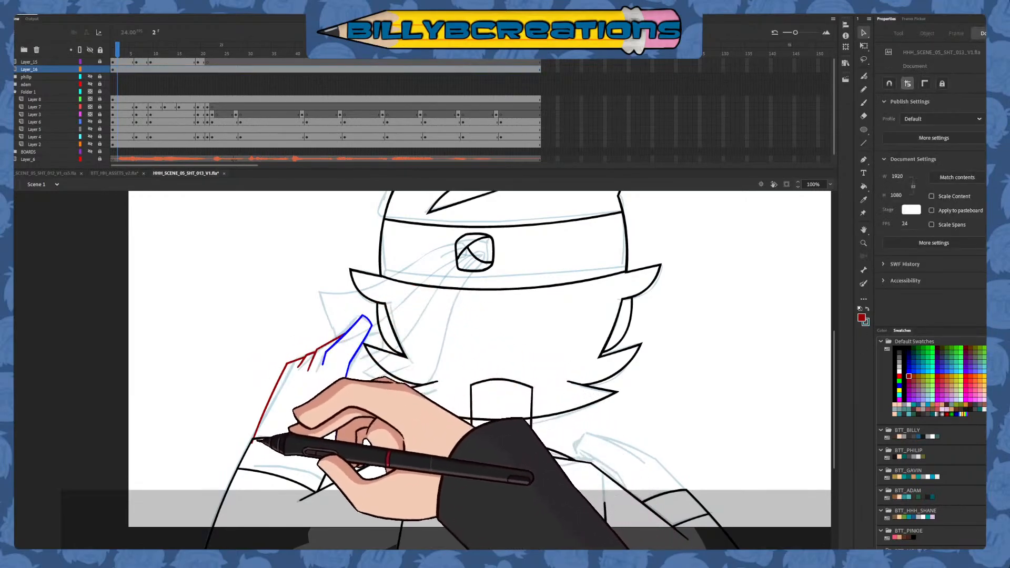
left_click(253, 440)
key("Delete")
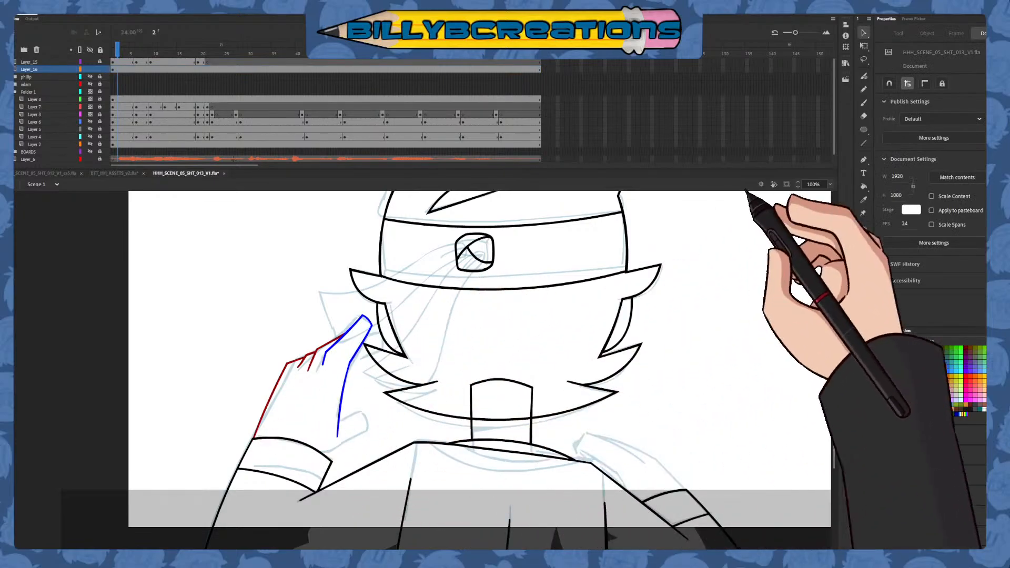
Draw the raised hand's thumb in blue down to the cuff, and remove the overhanging line ends
left_click(864, 103)
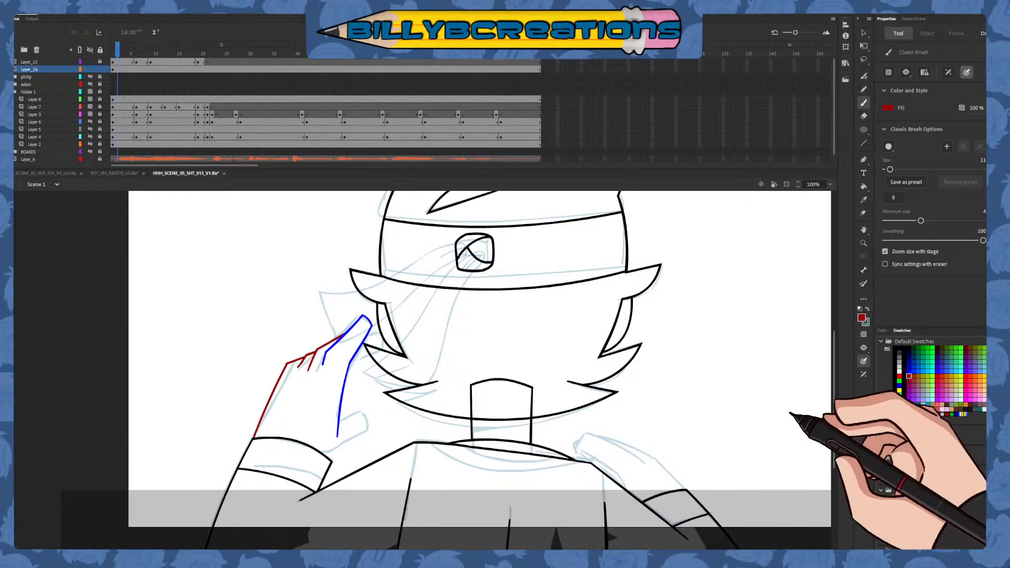
left_click(909, 371)
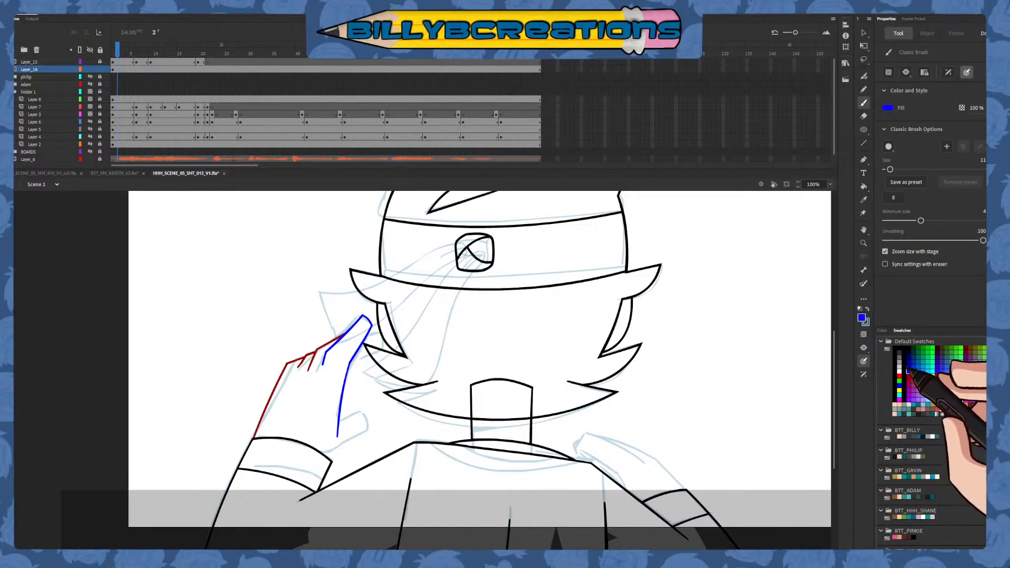
left_click_drag(330, 416, 343, 420)
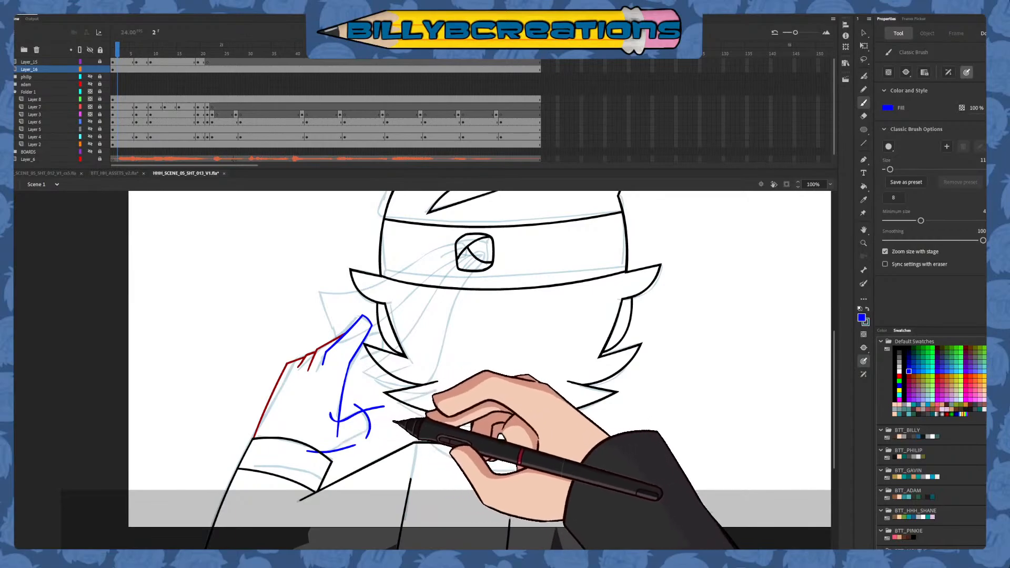
key("v")
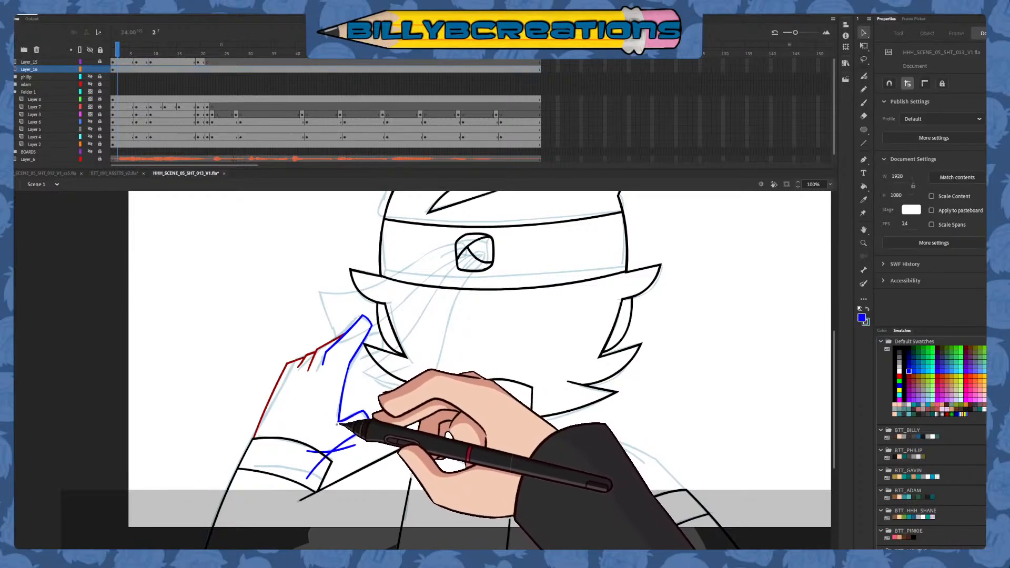
key("e")
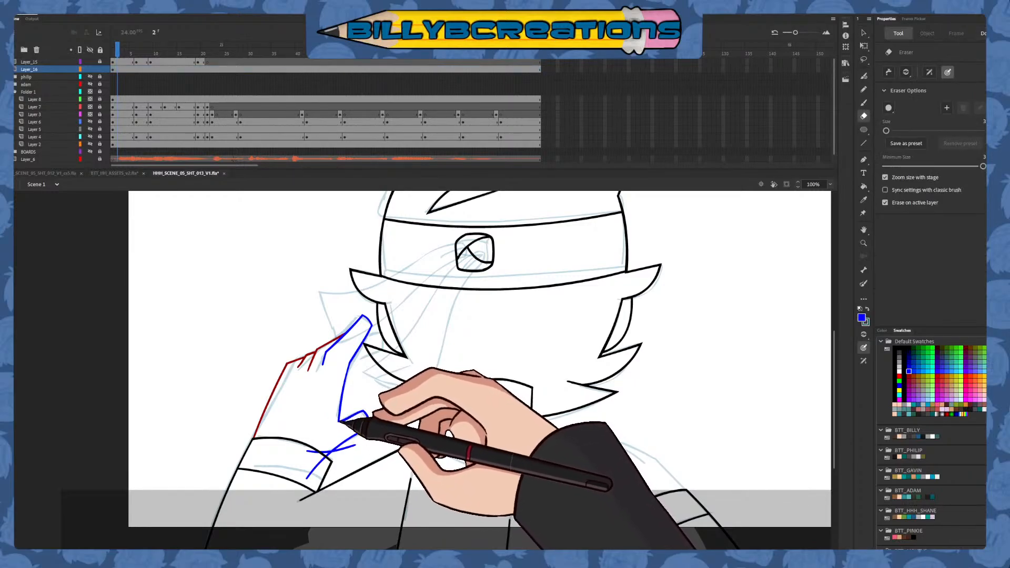
key("v")
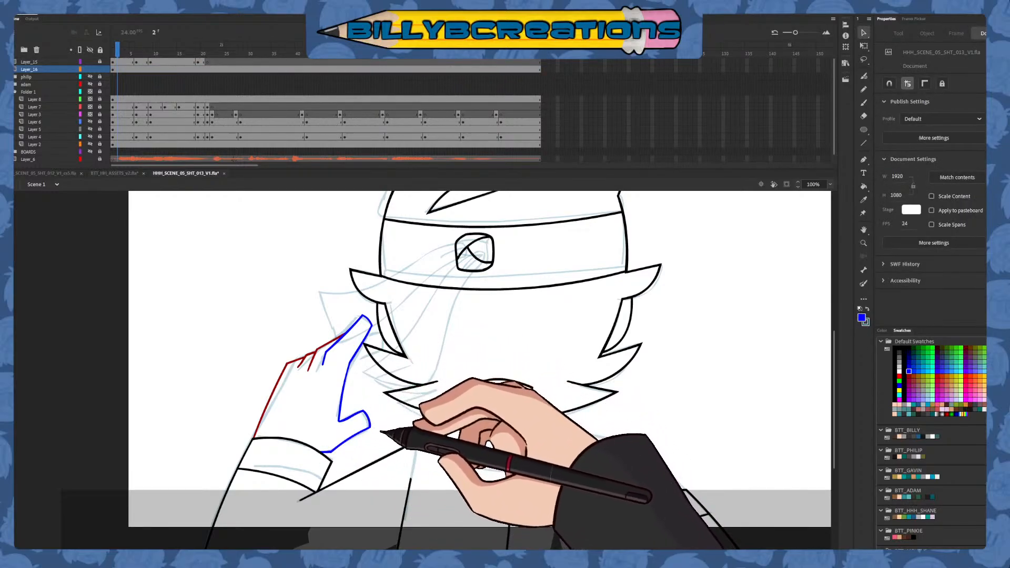
Recolor the raised hand's blue and dark red outlines black
left_click_drag(452, 296, 218, 500)
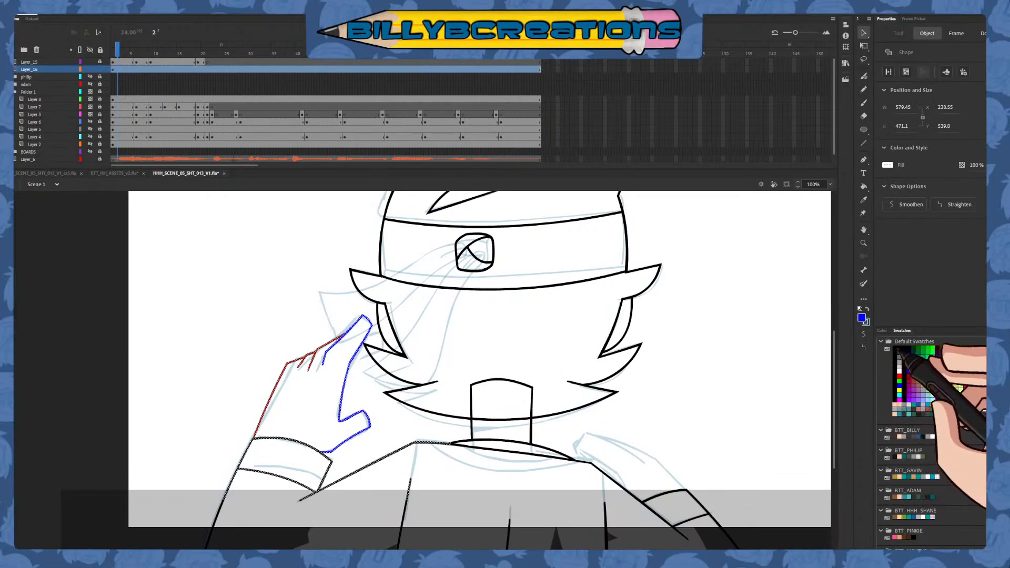
left_click(900, 352)
left_click(715, 381)
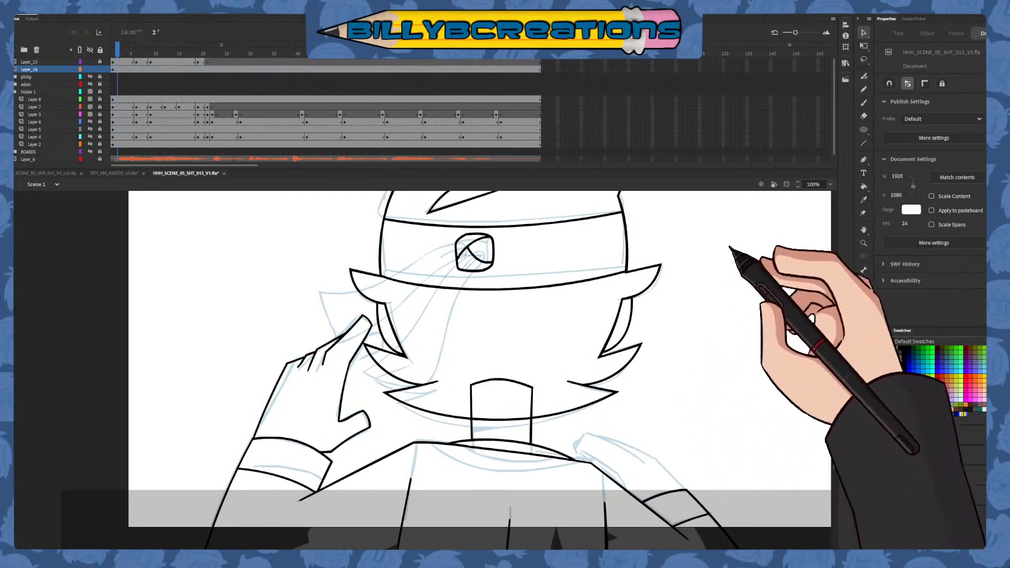
left_click(863, 59)
mouse_move(405, 295)
left_mouse_down()
mouse_move(245, 418)
mouse_move(257, 434)
mouse_move(321, 427)
mouse_move(330, 452)
mouse_move(363, 459)
mouse_move(384, 442)
mouse_move(373, 294)
left_mouse_up()
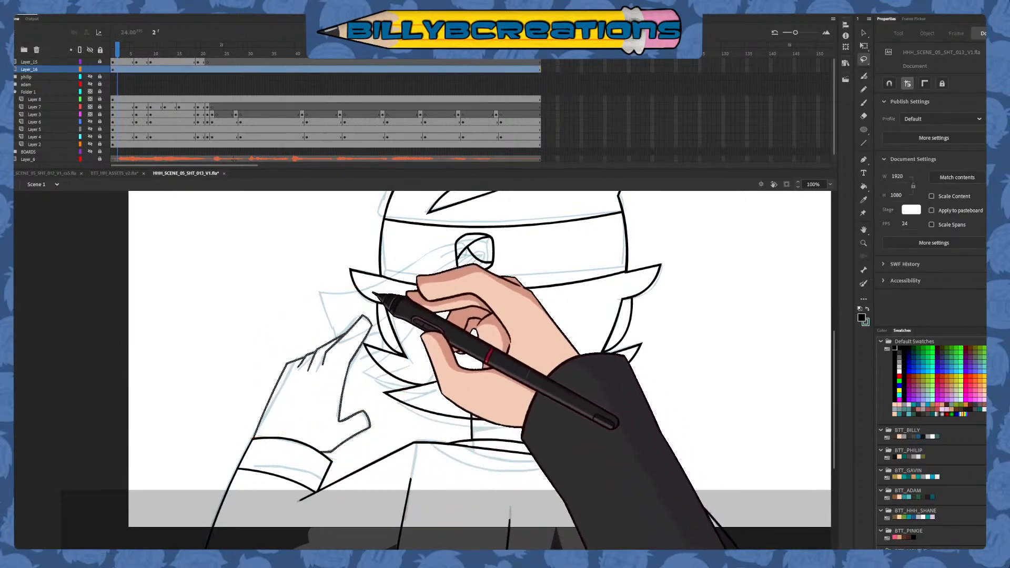
left_click(863, 33)
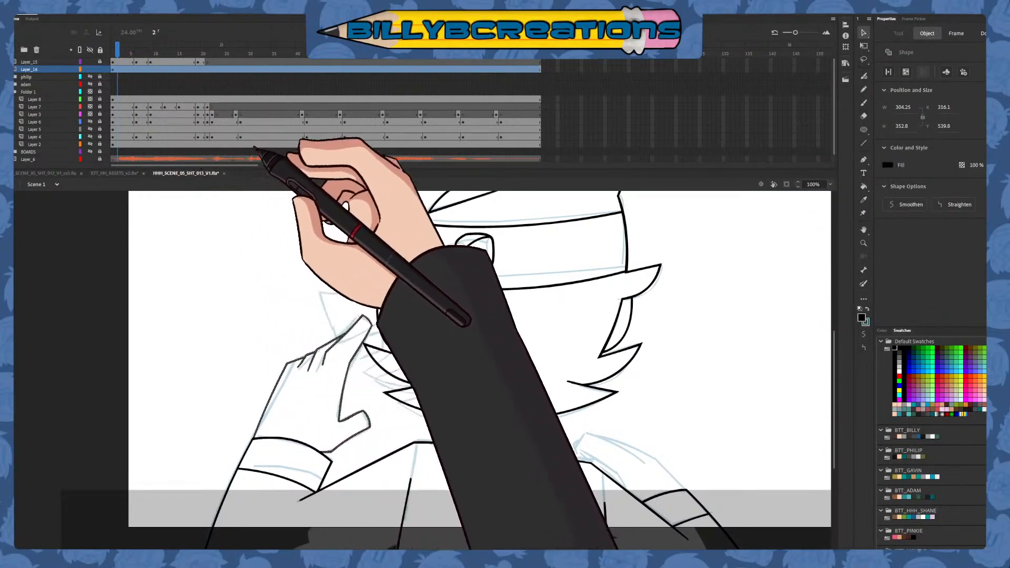
left_click(295, 198)
mouse_move(356, 385)
left_mouse_down()
mouse_move(686, 423)
mouse_move(680, 416)
left_mouse_up()
key("Delete")
Draw the fingertip, underside and palm edge of the hand resting on the shoulder in blue, over the rough sketch
left_click(863, 103)
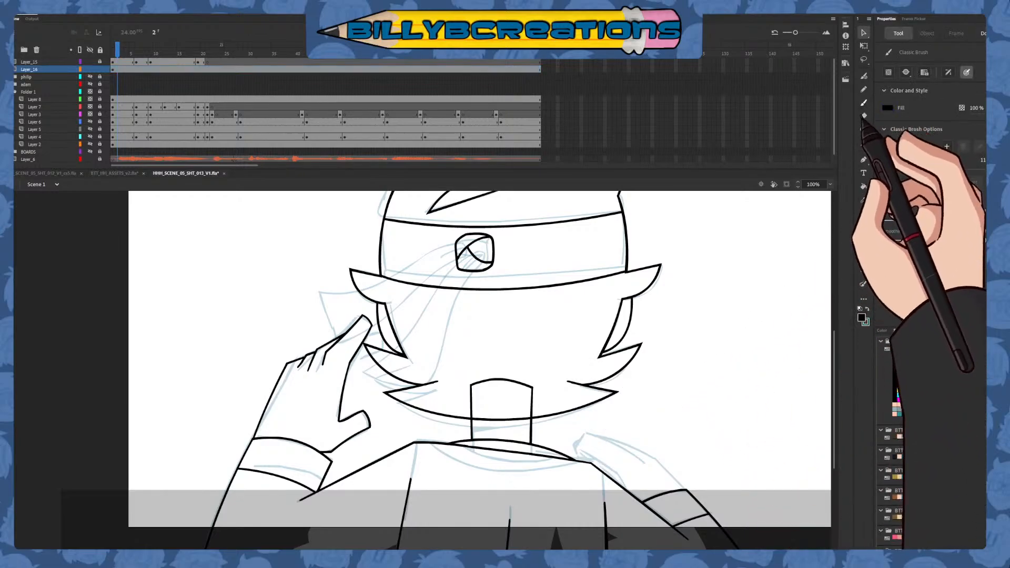
left_click(909, 372)
left_click_drag(721, 479, 522, 407)
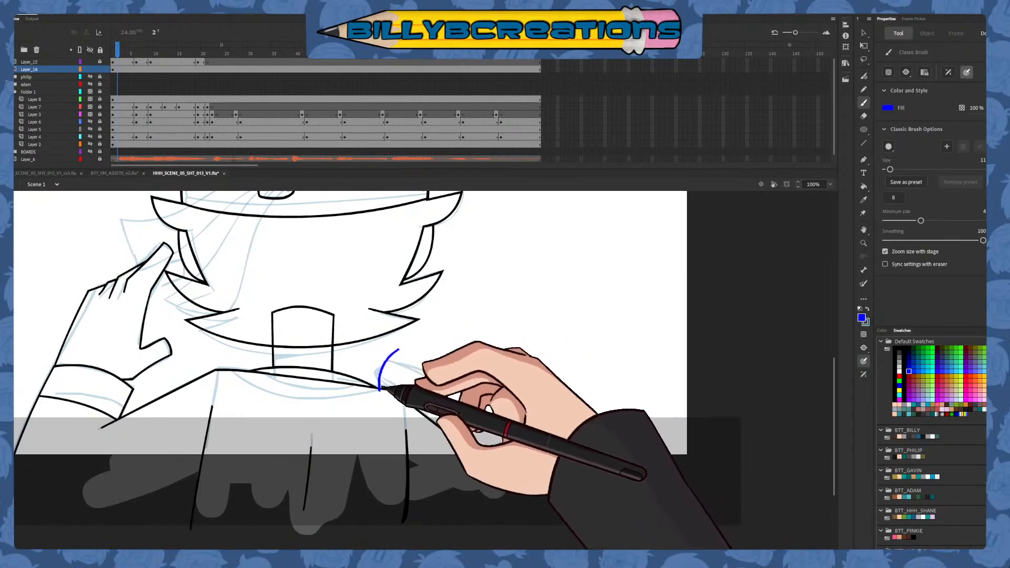
left_click_drag(425, 402, 436, 441)
key("ctrl+z")
left_click_drag(410, 388, 439, 434)
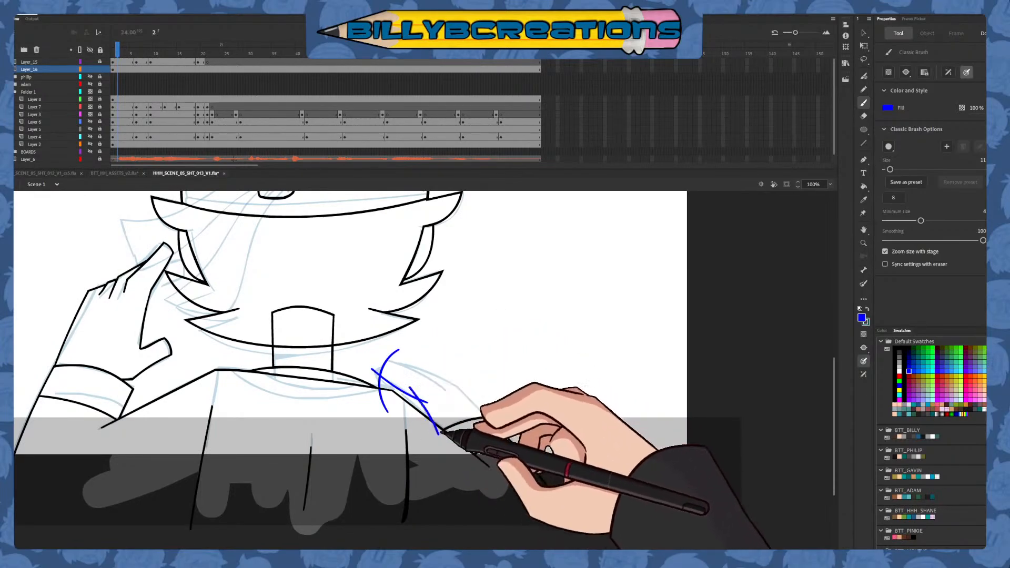
Delete the overhanging blue ends around the shoulder hand's fingertip, underside and palm edge near the cuff
key("v")
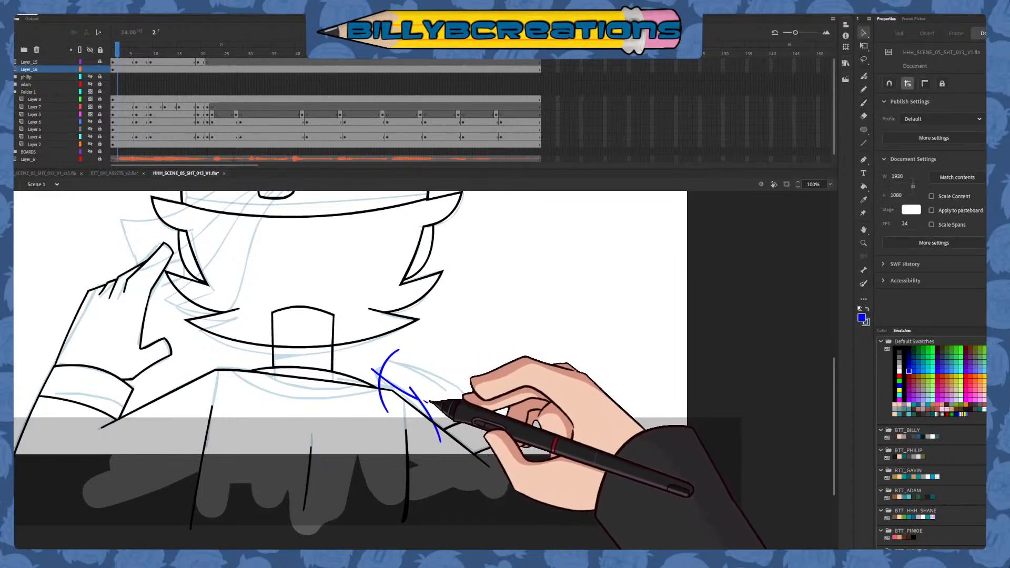
left_click(398, 351)
left_click(413, 337)
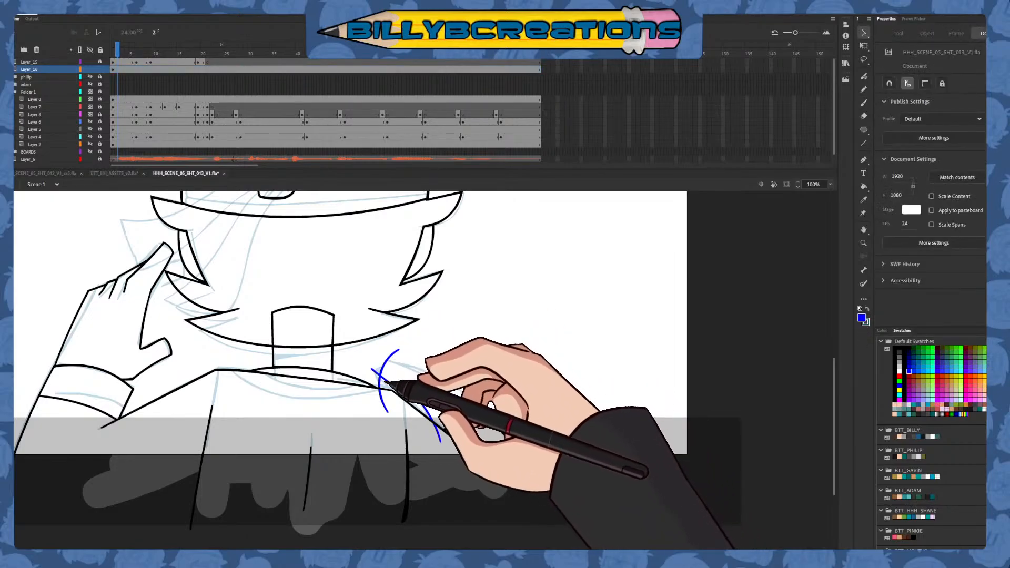
mouse_move(377, 377)
left_mouse_down()
mouse_move(353, 347)
mouse_move(351, 355)
left_mouse_up()
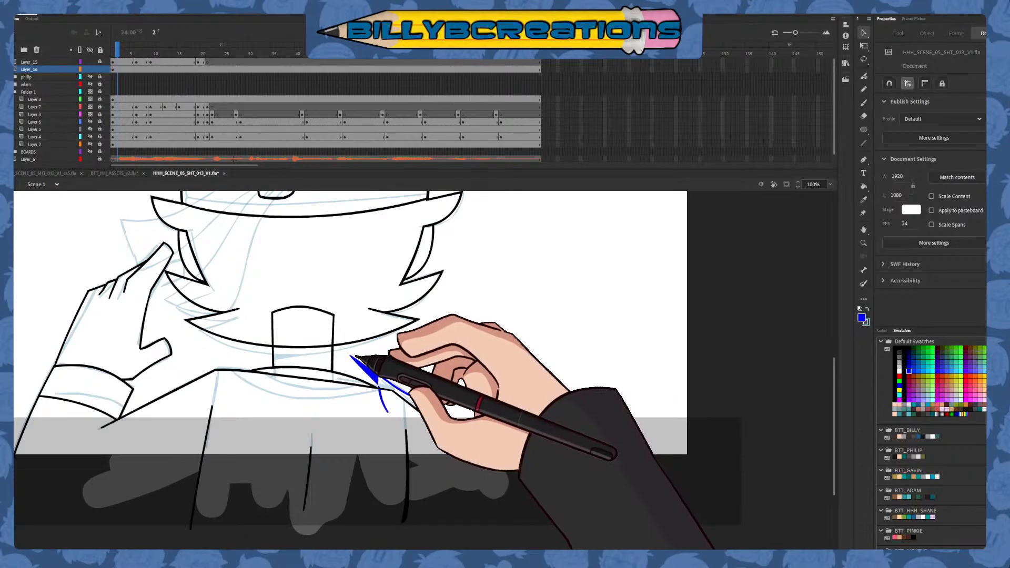
key("ctrl+z")
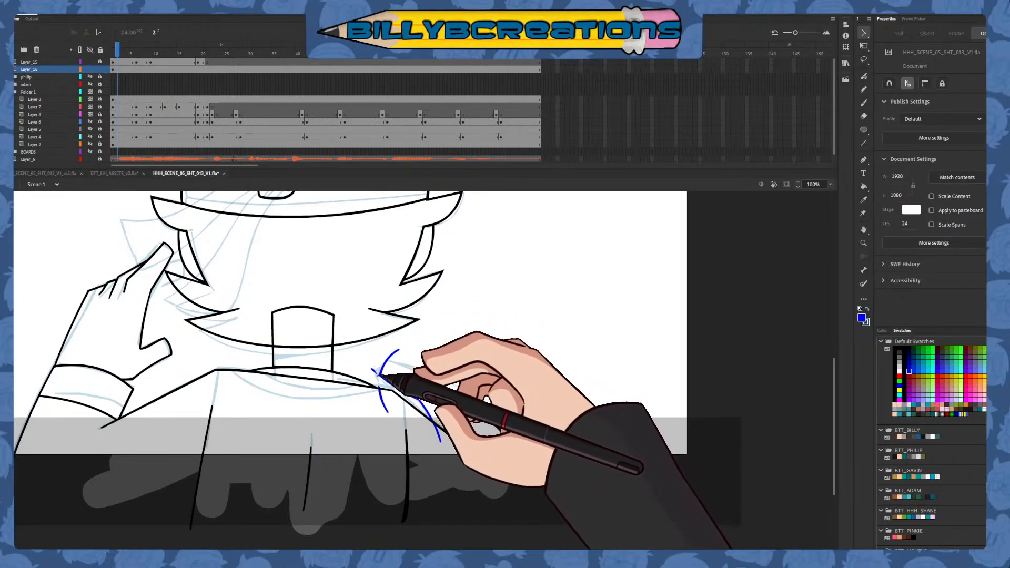
left_click(375, 372)
key("Delete")
left_click(379, 390)
key("Delete")
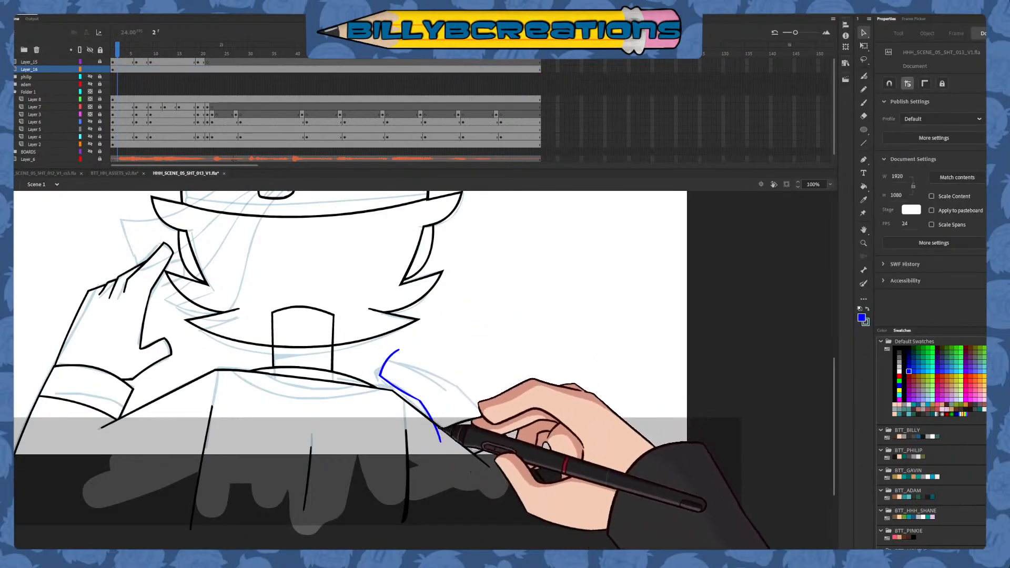
left_click(438, 431)
key("Delete")
Draw the shoulder hand's upper finger edge and knuckle line in blue, and delete the overhanging ends
key("b")
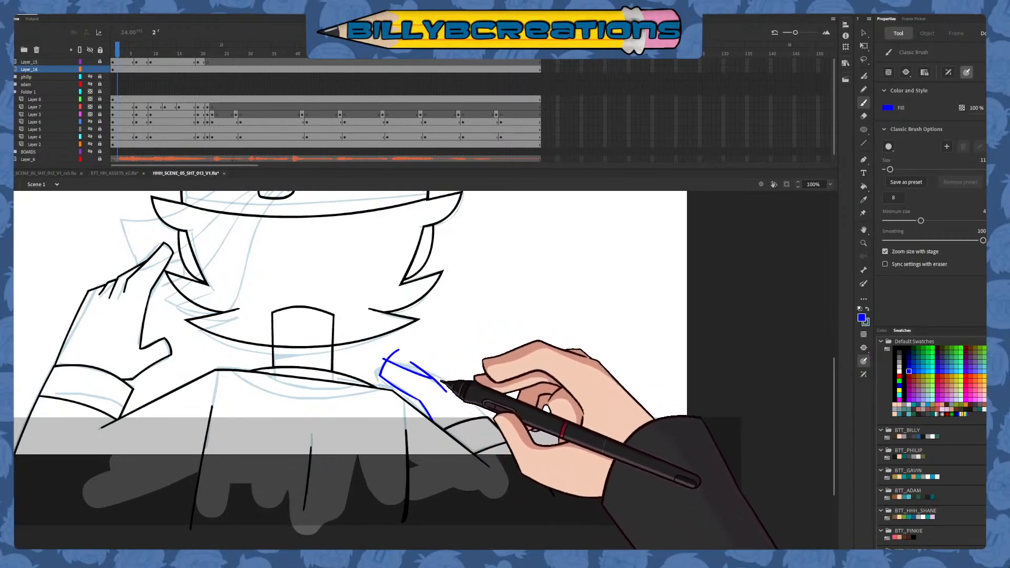
key("v")
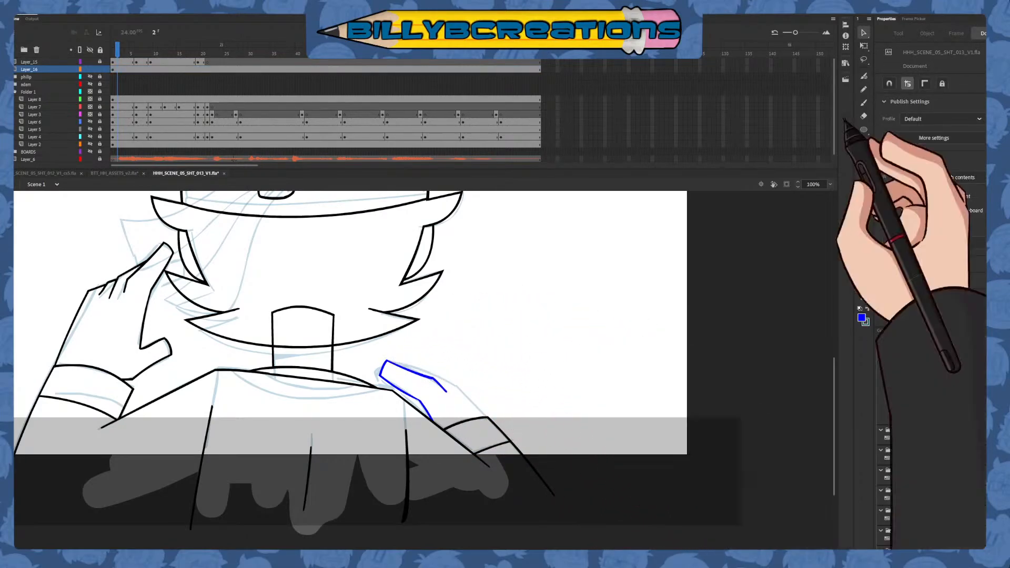
Draw the shoulder hand's second finger behind the blue one in dark red, and remove its overhanging ends
left_click(863, 103)
left_click(908, 376)
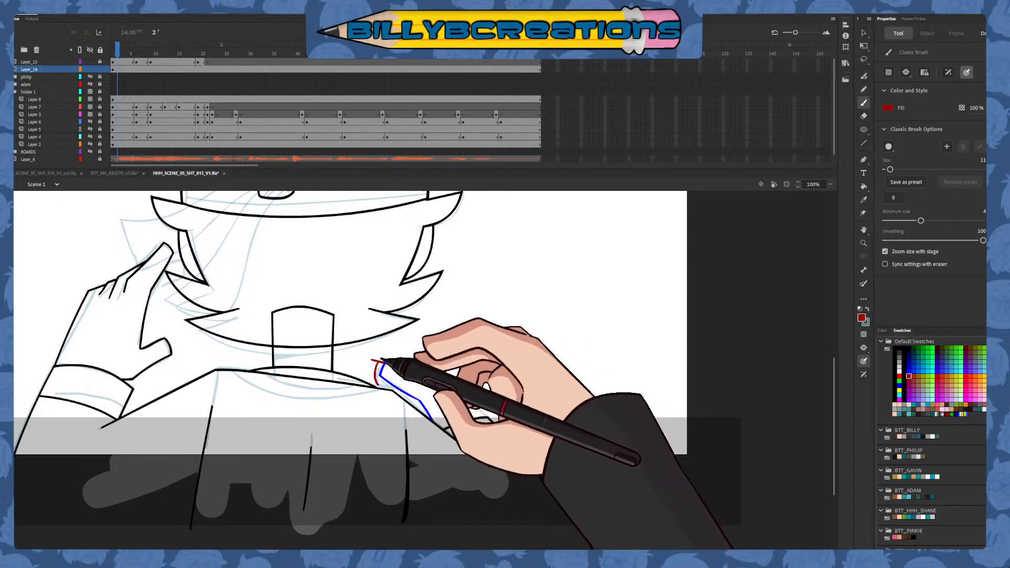
key("v")
left_click(402, 383)
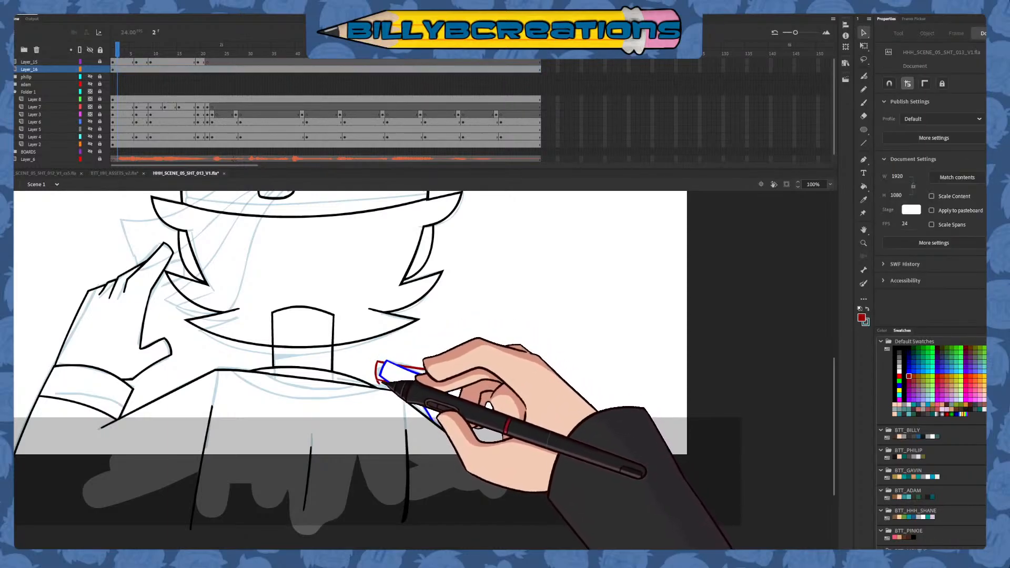
left_click(386, 382)
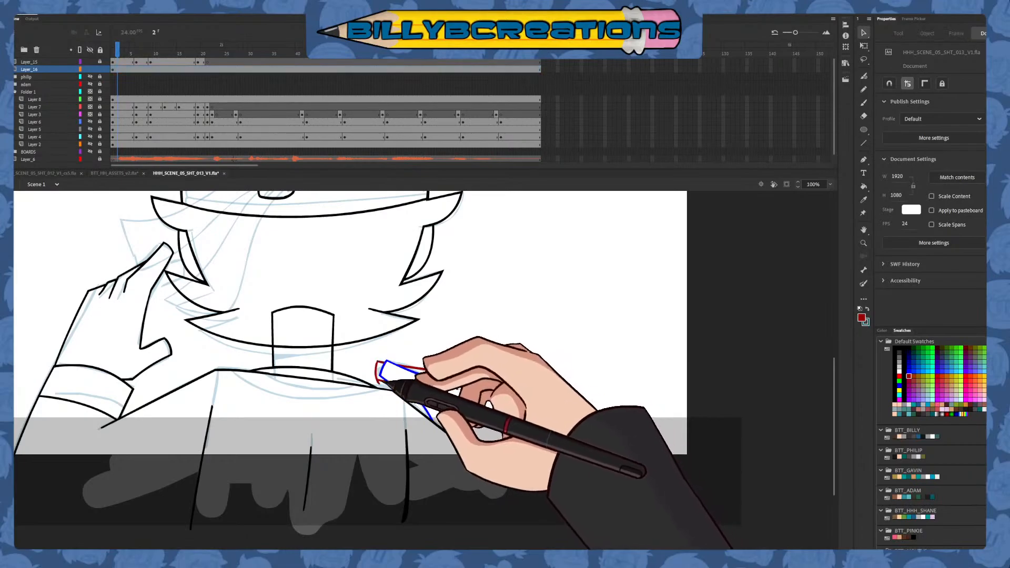
left_click(418, 367)
left_click(613, 278)
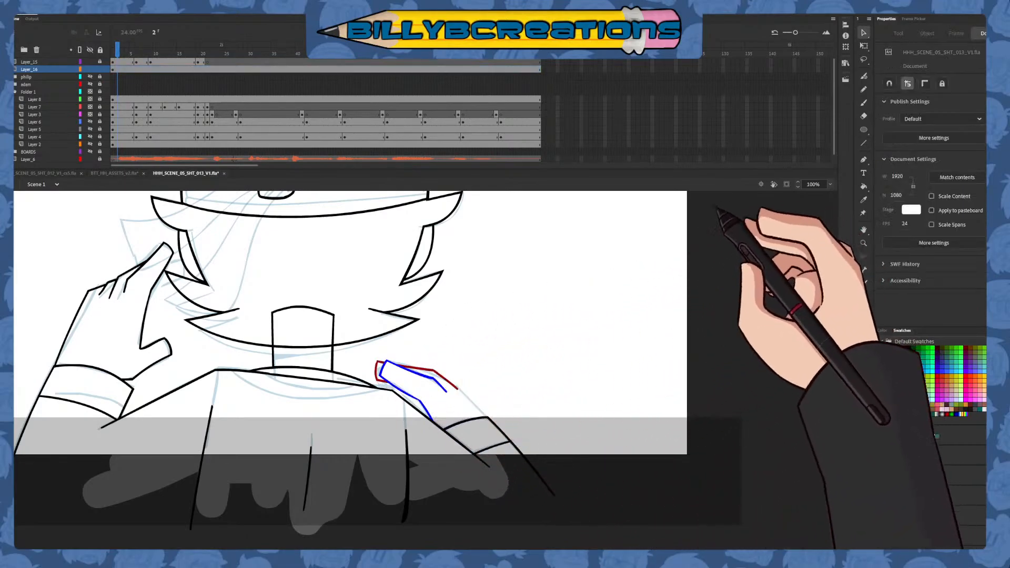
key("e")
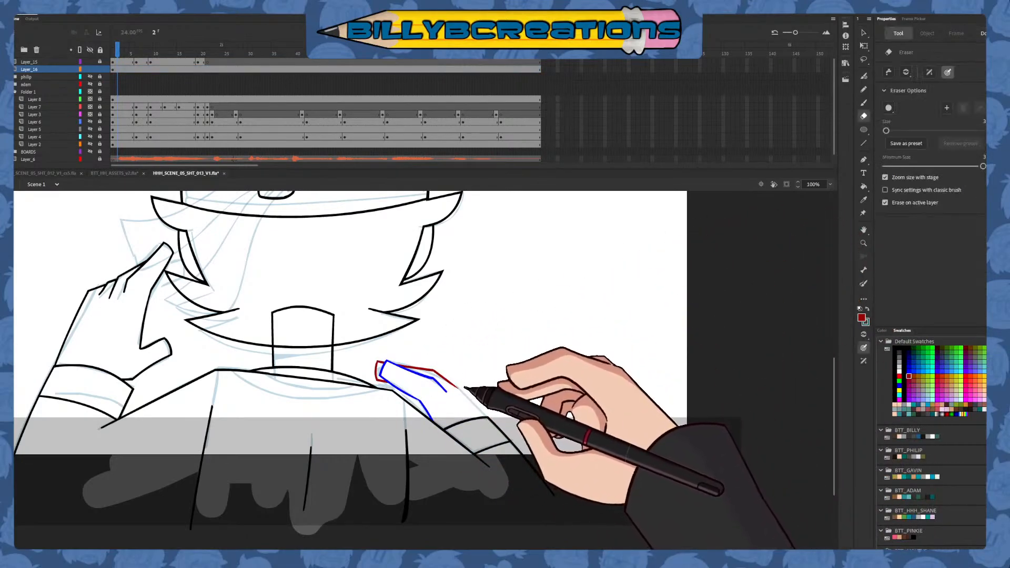
Draw the last knuckle and back of the shoulder hand down to the cuff in blue, and trim the overhanging ends
key("b")
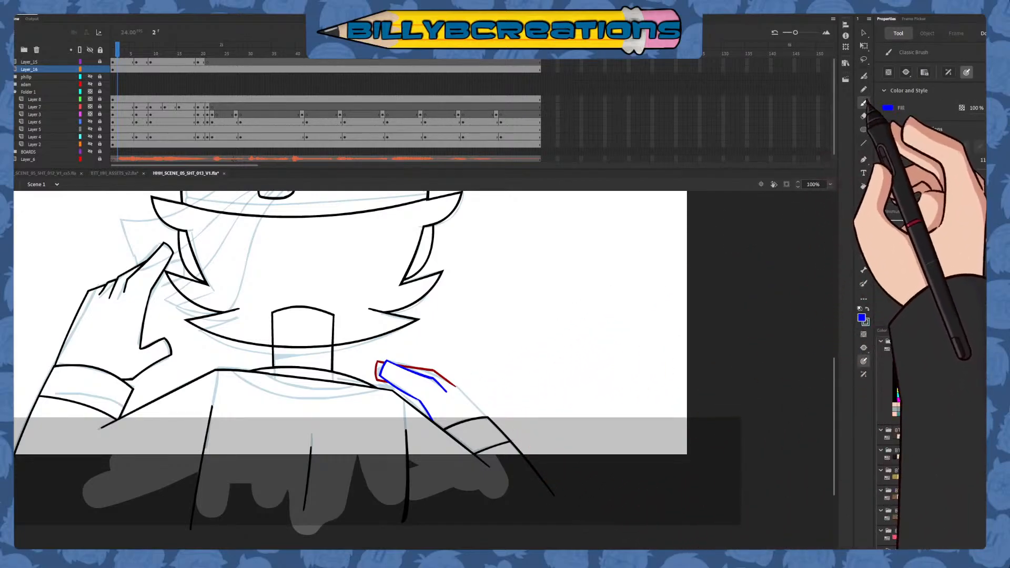
mouse_move(462, 375)
left_mouse_down()
mouse_move(495, 432)
mouse_move(459, 441)
left_mouse_up()
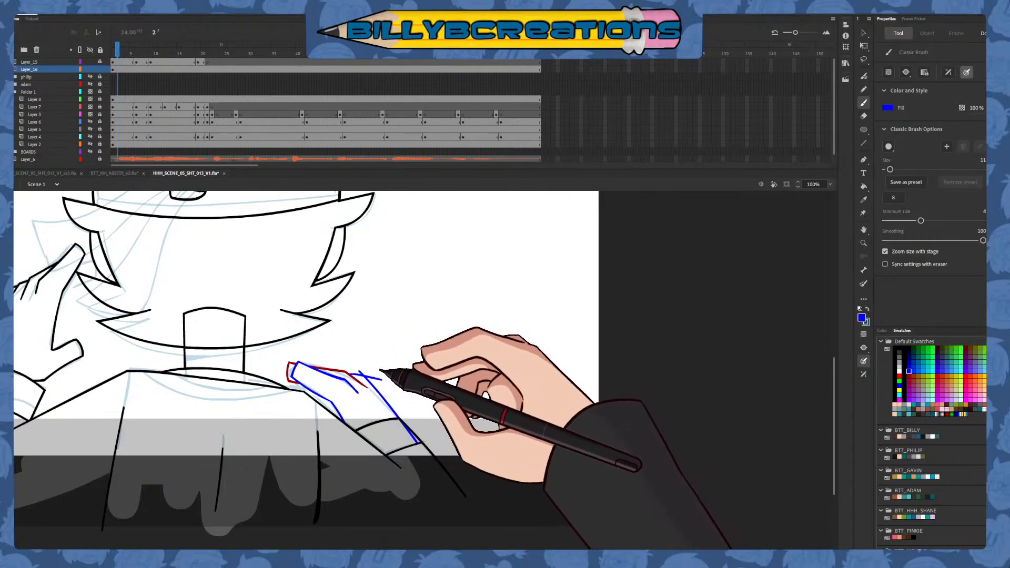
key("v")
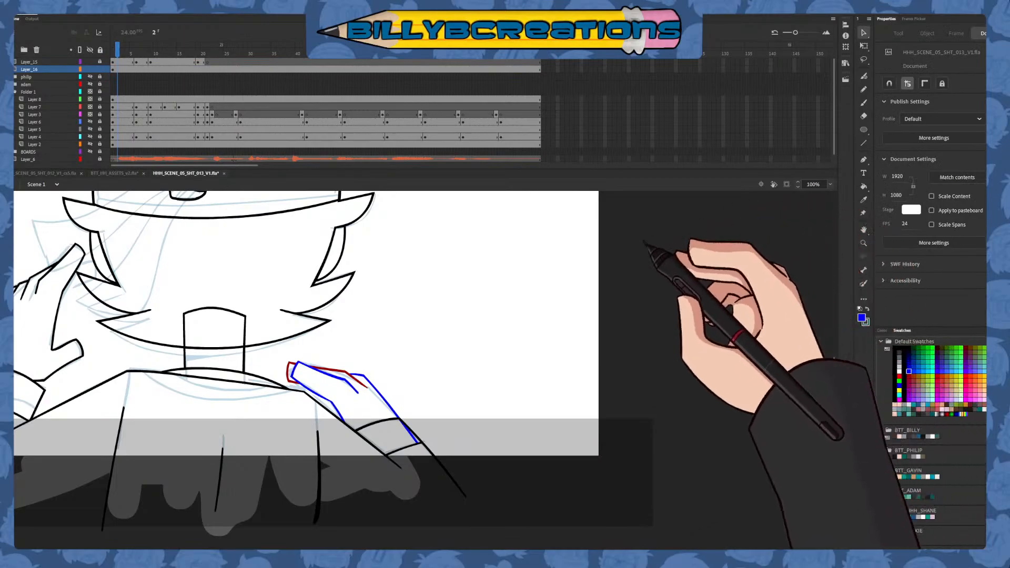
key("b")
left_click(923, 348)
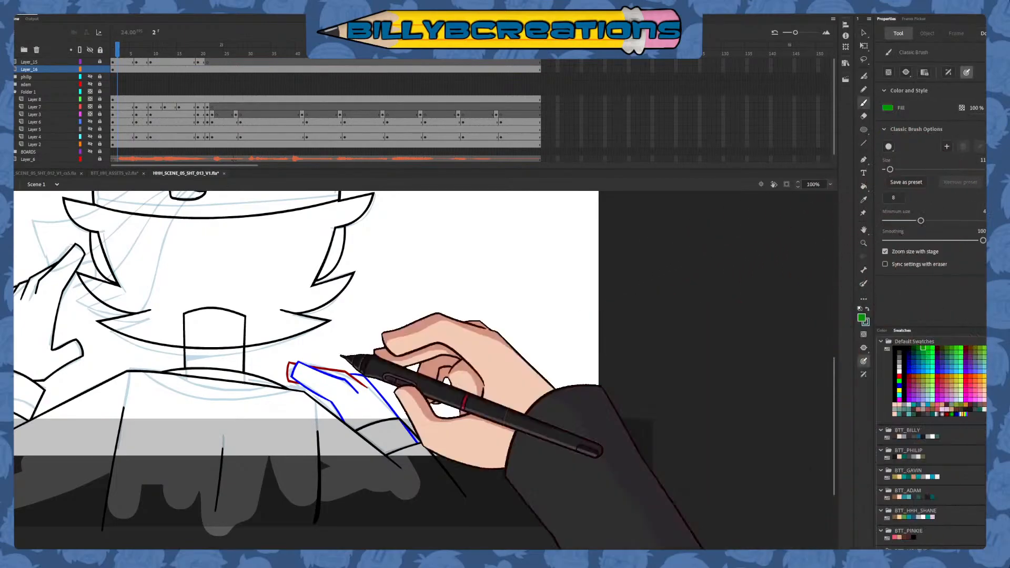
mouse_move(318, 387)
left_mouse_down()
mouse_move(356, 402)
mouse_move(444, 374)
left_mouse_up()
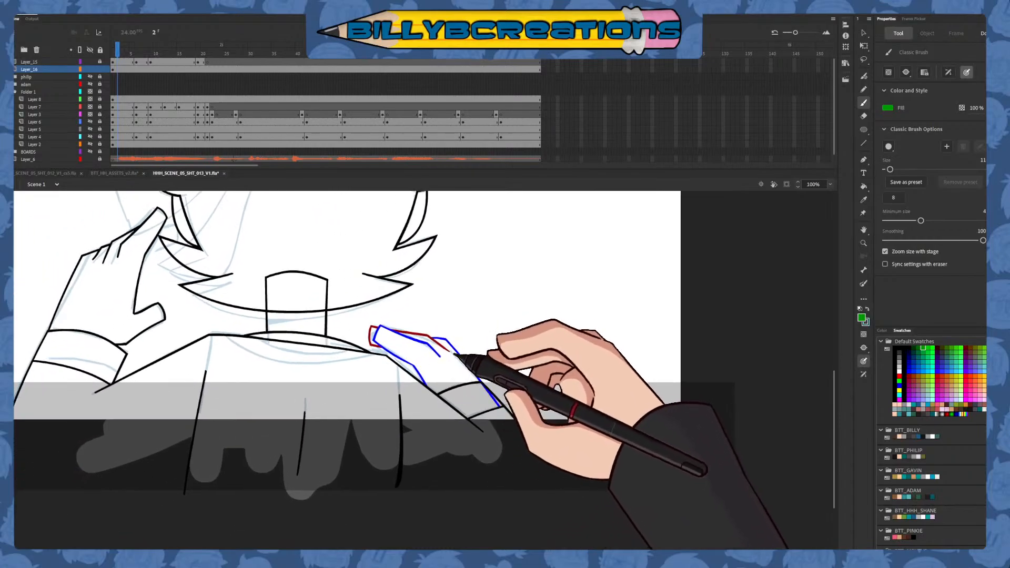
left_click_drag(465, 332, 509, 335)
Recolor the shoulder hand's blue and dark red outlines black
key("v")
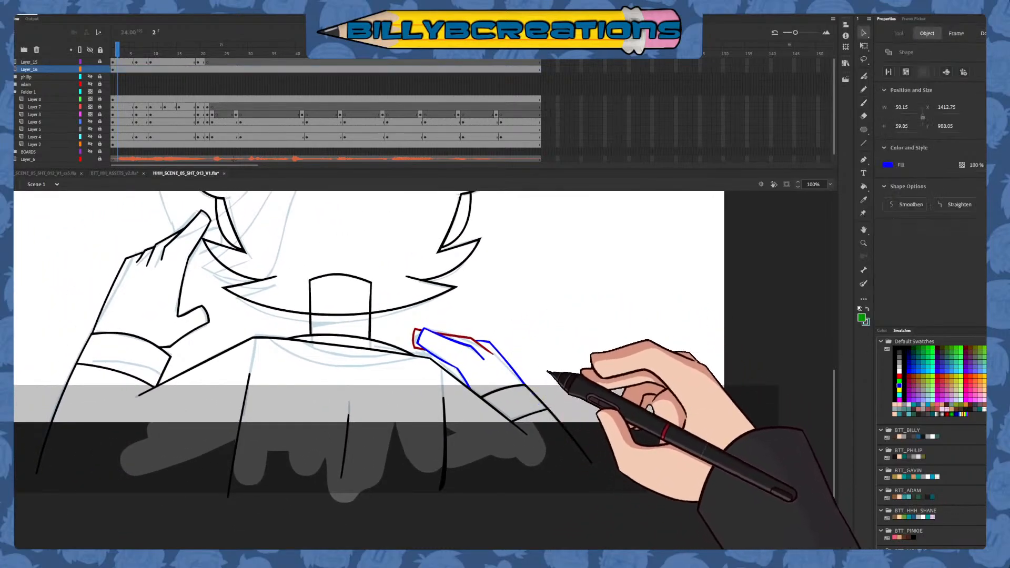
left_click_drag(593, 288, 337, 529)
left_click(899, 351)
left_click(786, 463)
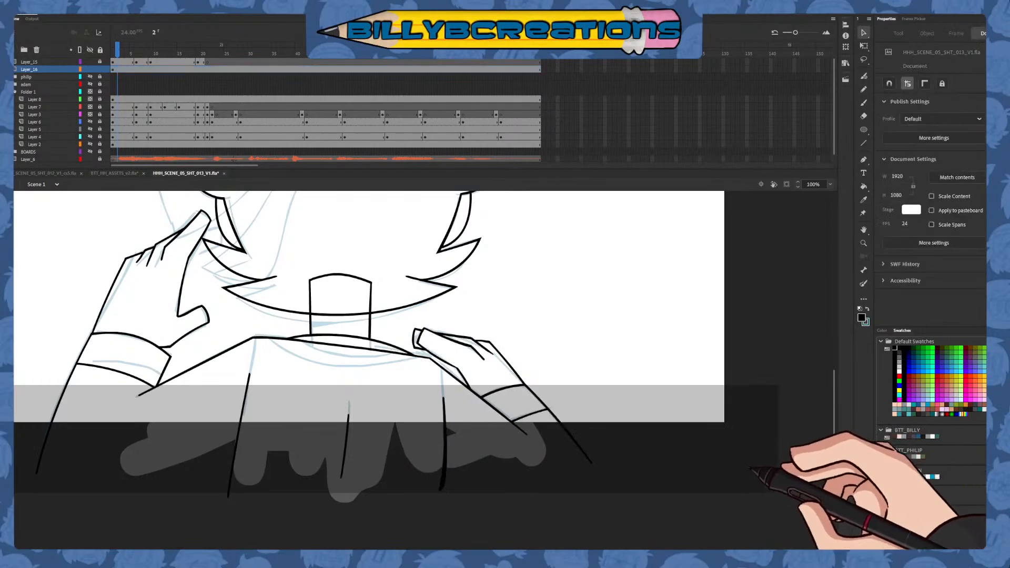
Draw a straight horizontal black line below the stage edge, closing off the torso and both sleeves
left_click(863, 102)
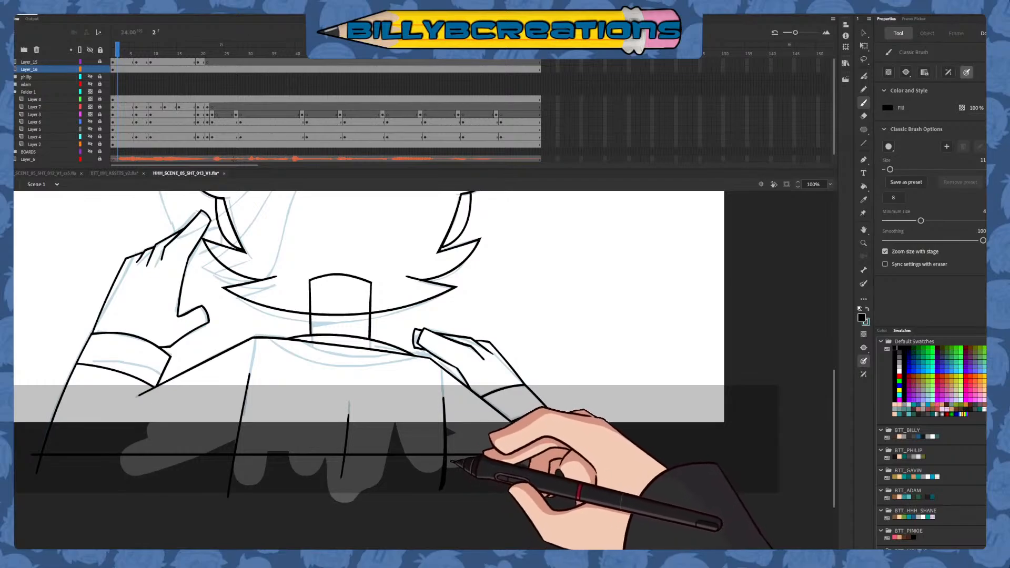
key("v")
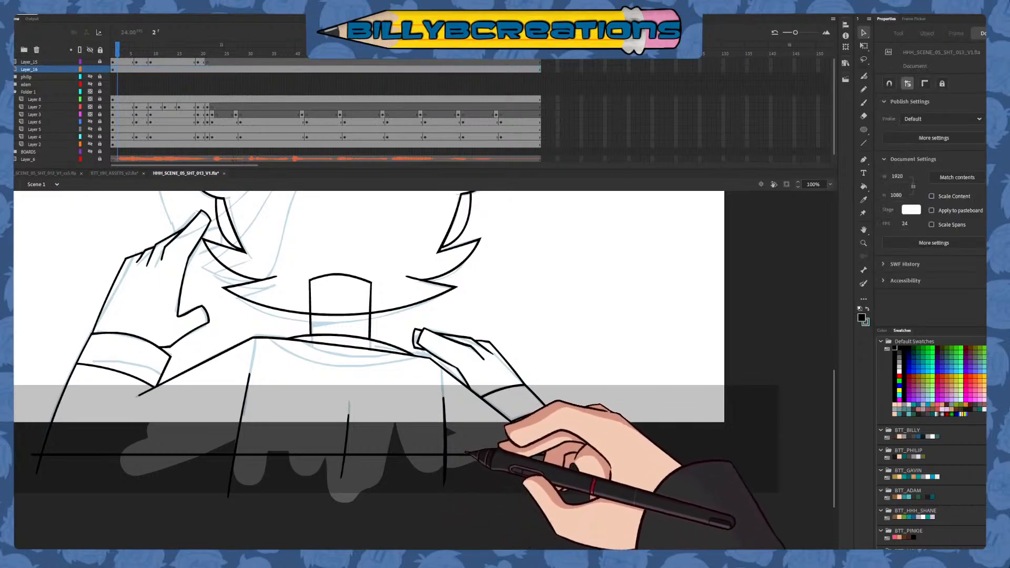
mouse_move(504, 419)
left_mouse_down()
mouse_move(583, 432)
mouse_move(523, 481)
mouse_move(547, 451)
left_mouse_up()
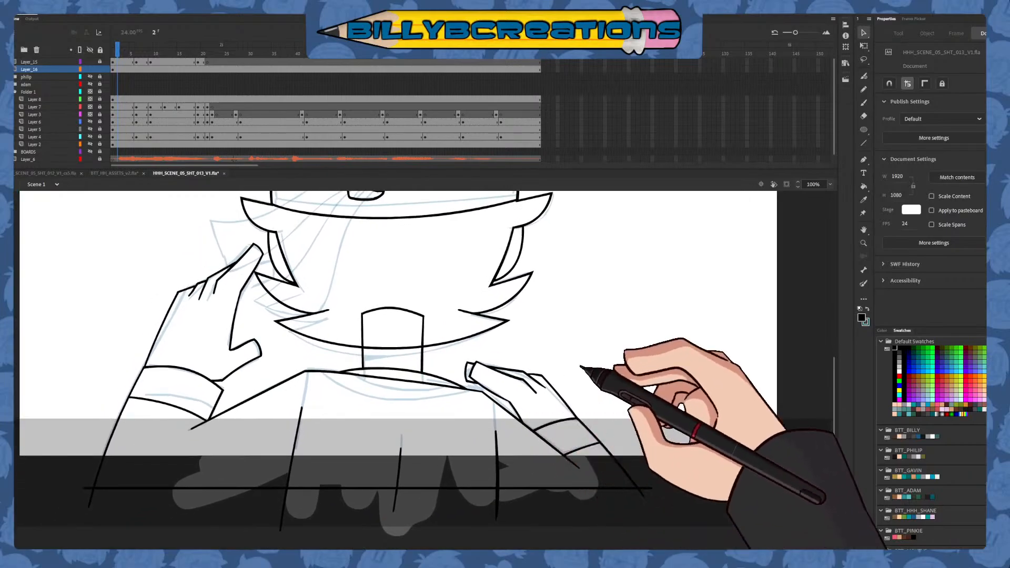
Draw a slightly slanted line across the neck, fill the neck area above it black, and remove the leftover line
left_click(863, 143)
left_click_drag(360, 353, 430, 348)
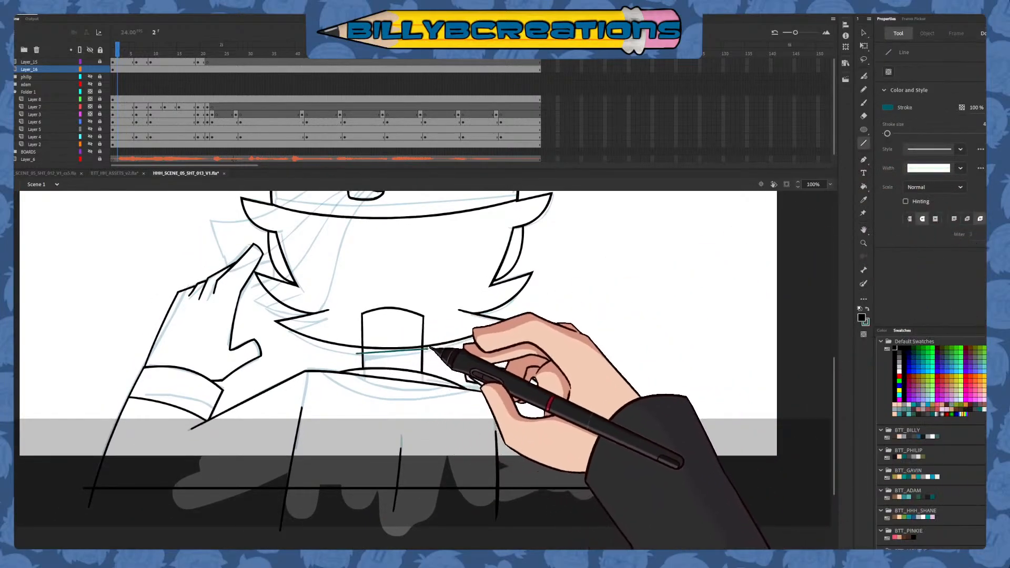
left_click(863, 187)
left_click(397, 331)
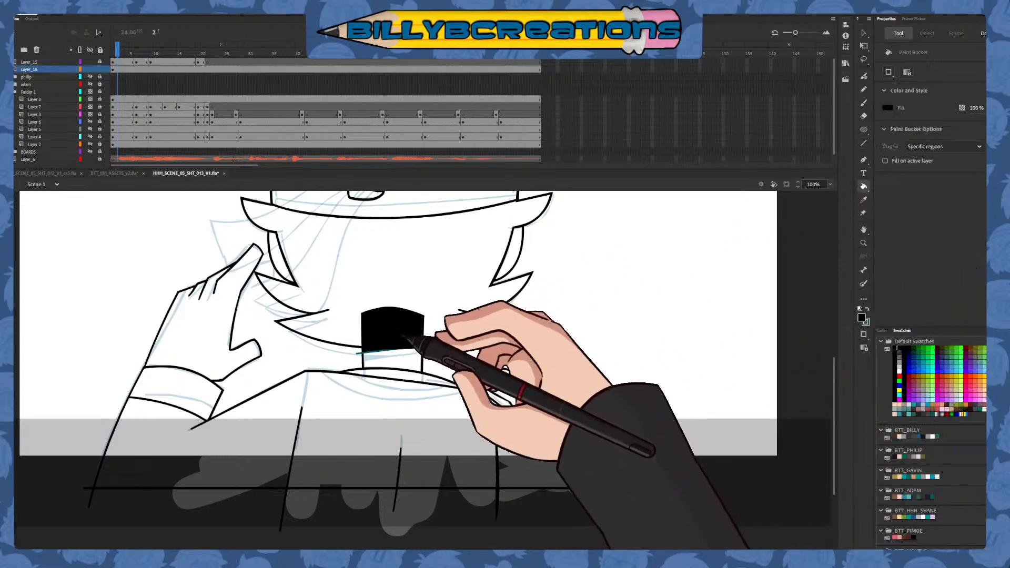
left_click(863, 32)
left_click(393, 332)
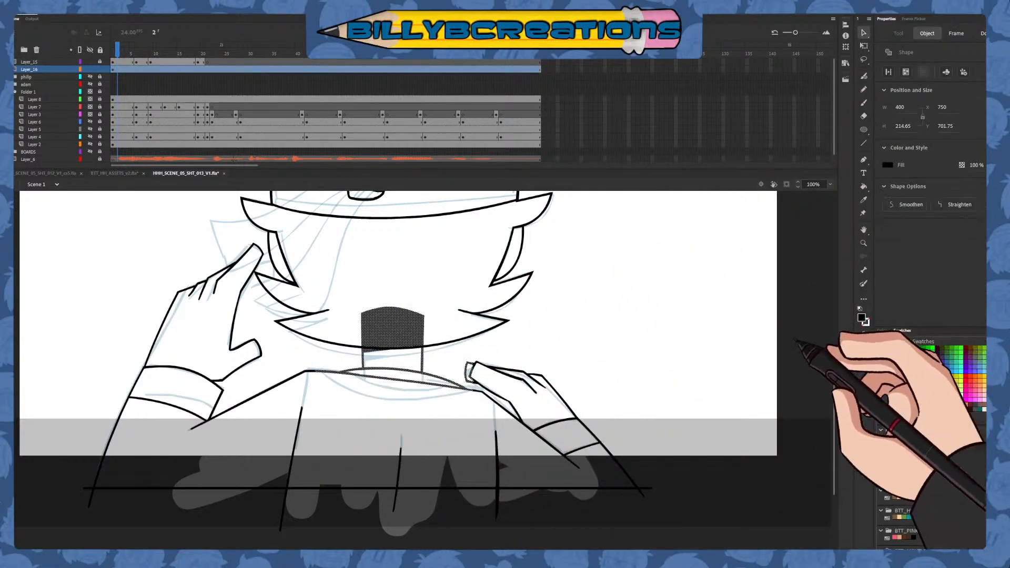
left_click(656, 375)
Fill the lower neck and both hands with the skin tone from the BTT_GAVIN swatches
left_click(863, 186)
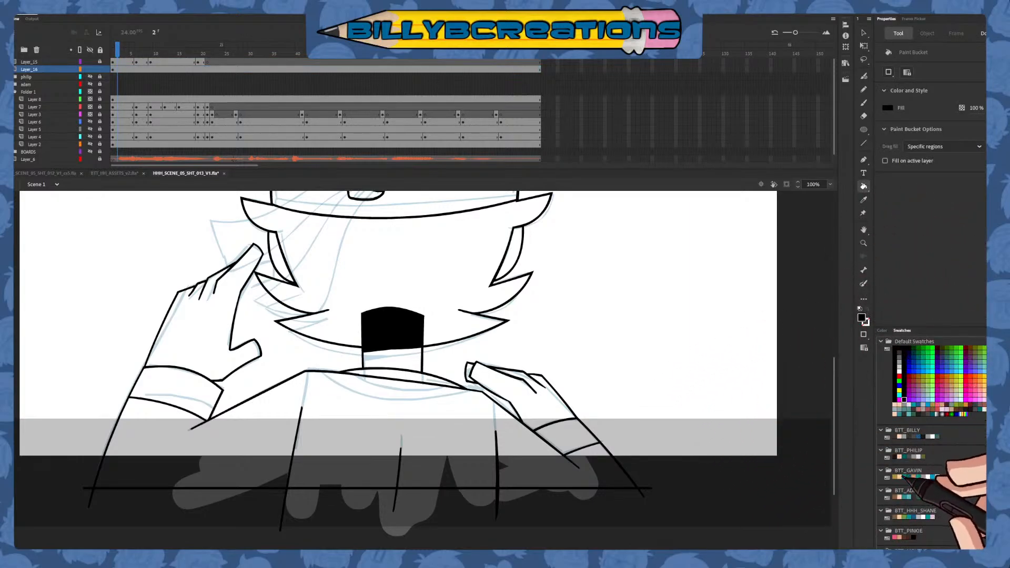
left_click(935, 477)
left_click(392, 361)
left_click(492, 378)
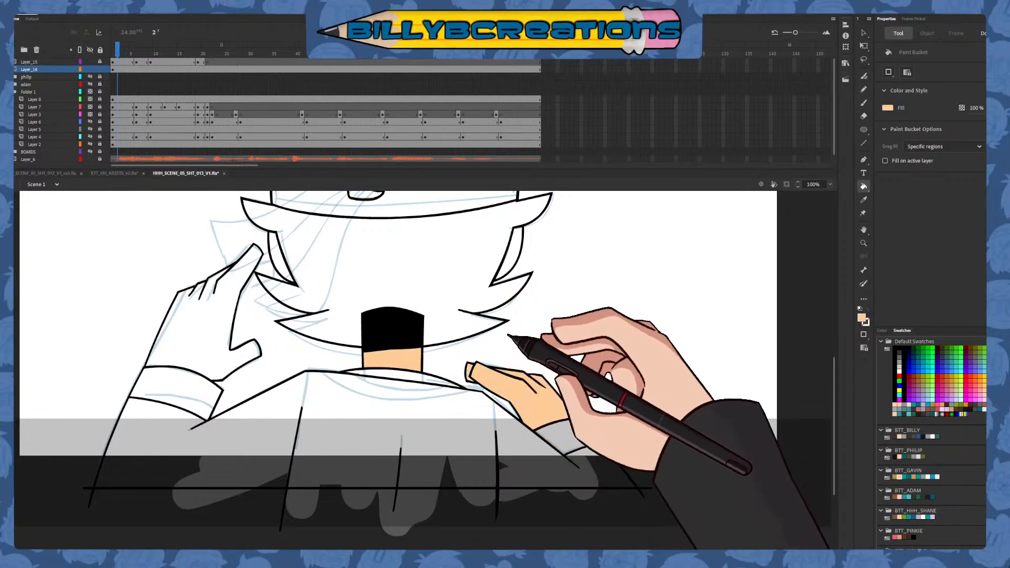
left_click(231, 344)
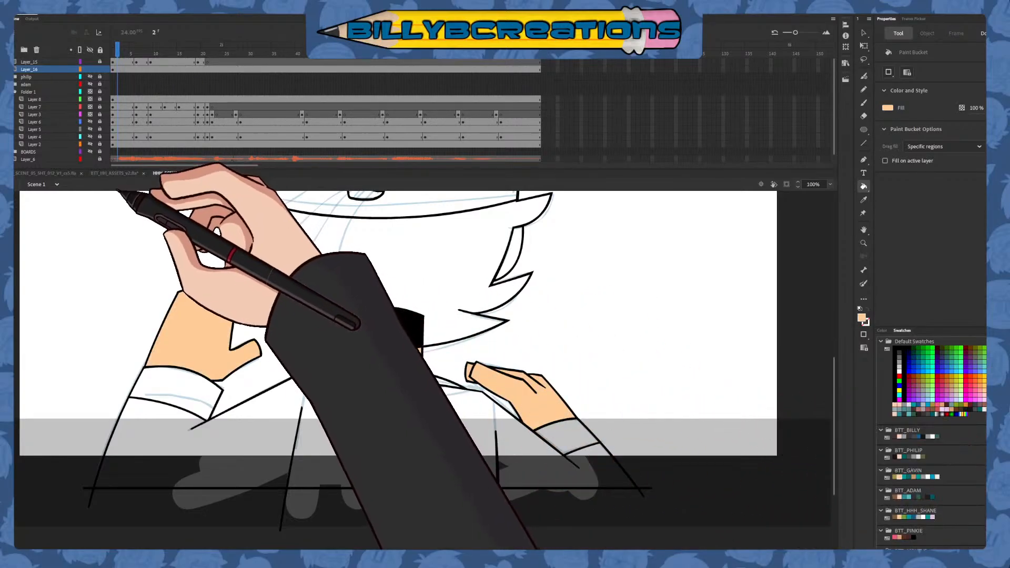
Sample the headband's off-white from the HHH_SCENE_05_SHT_012 document and fill the torso and both sleeves with it in HHH_SCENE_05_SHT_013_V1
left_click(68, 173)
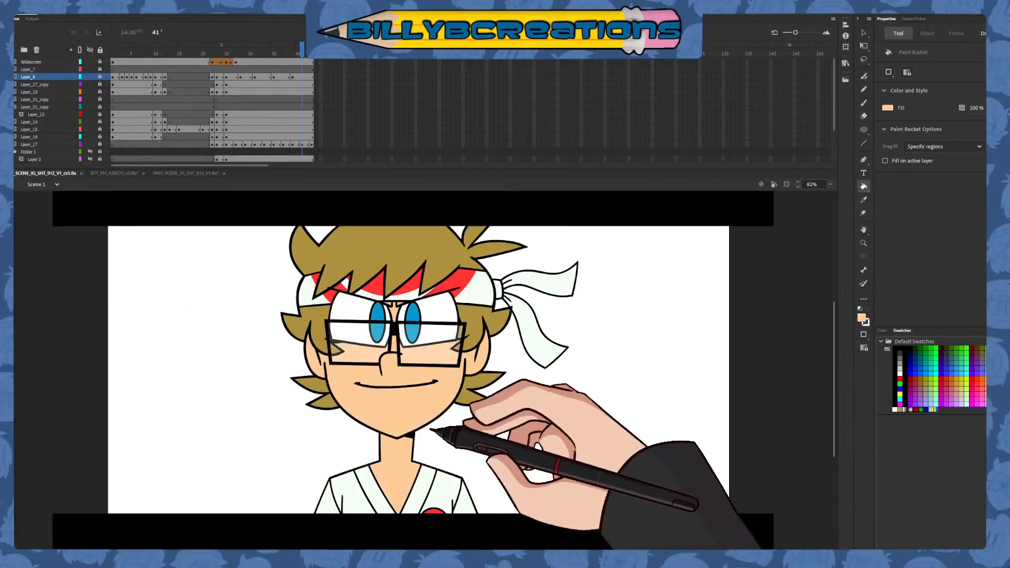
left_click(864, 200)
left_click(487, 290)
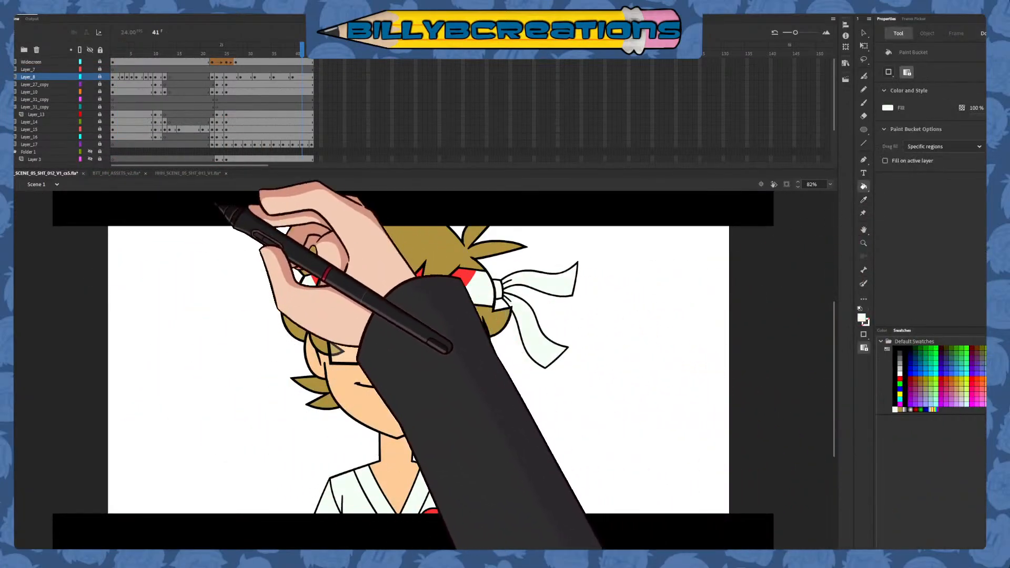
left_click(183, 173)
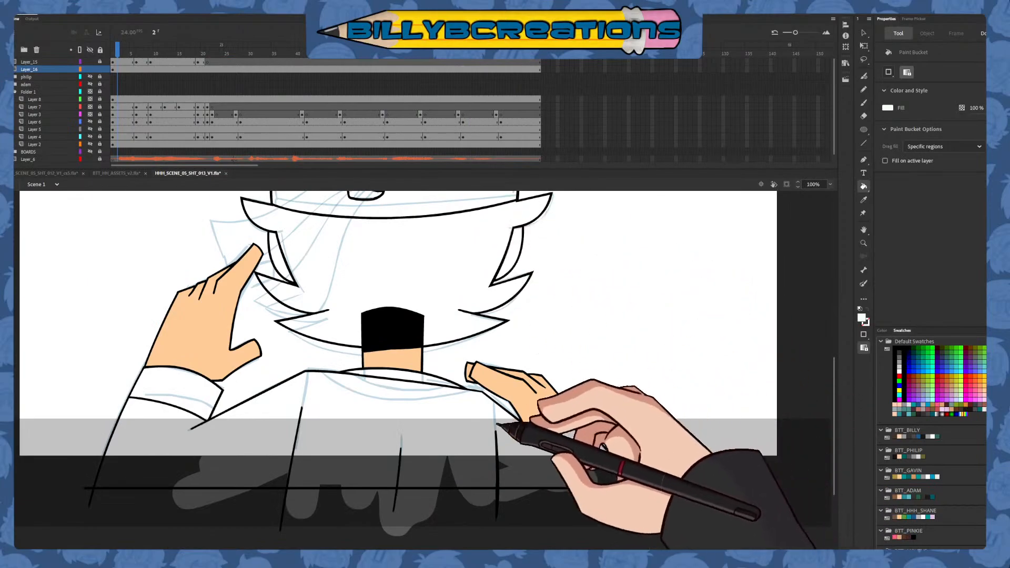
left_click(436, 387)
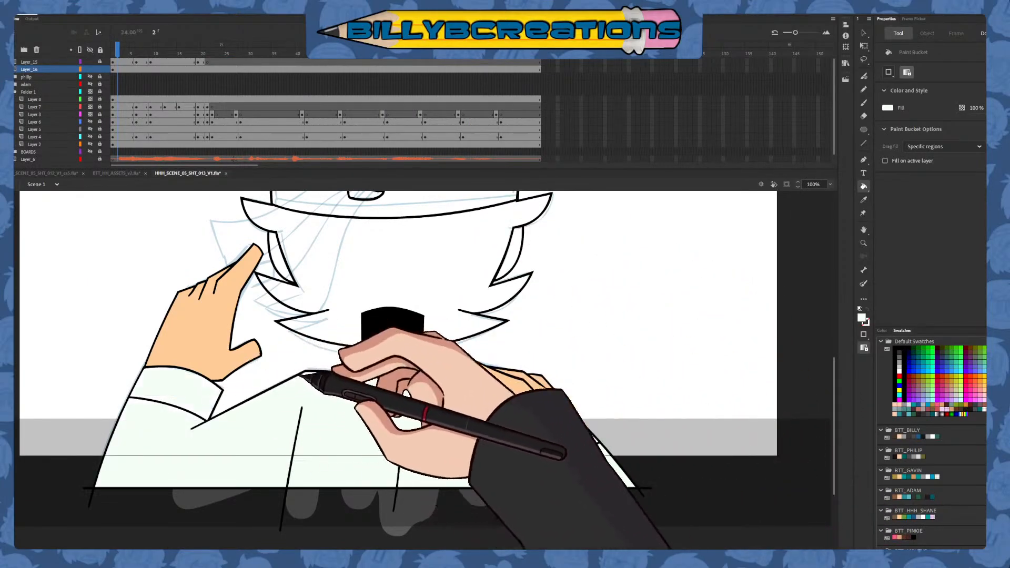
Lock Layer_16, unlock the head's Layer_15, and open the head symbol at frame 1 for editing
scroll(399, 369, "up", 3)
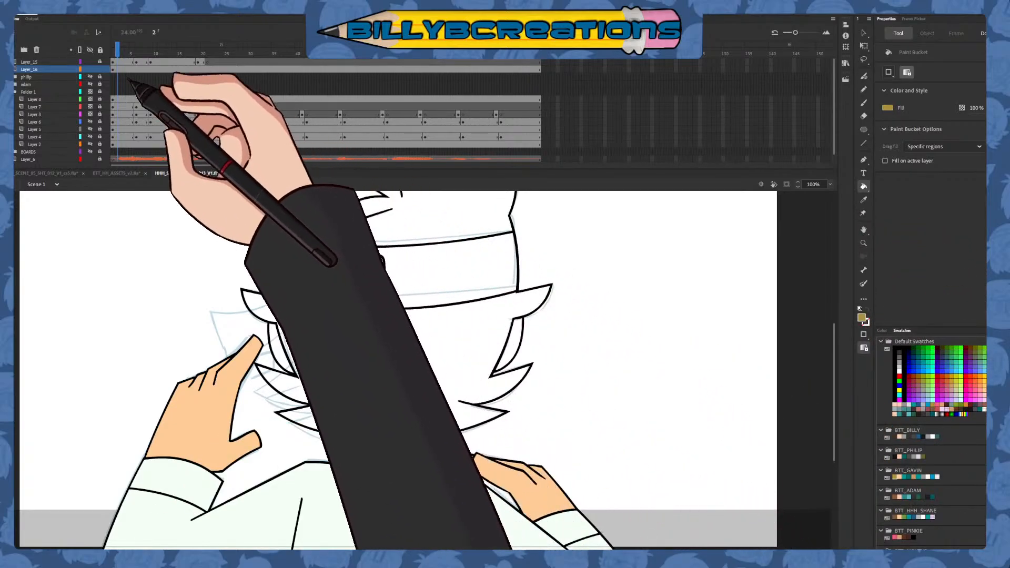
left_click(119, 64)
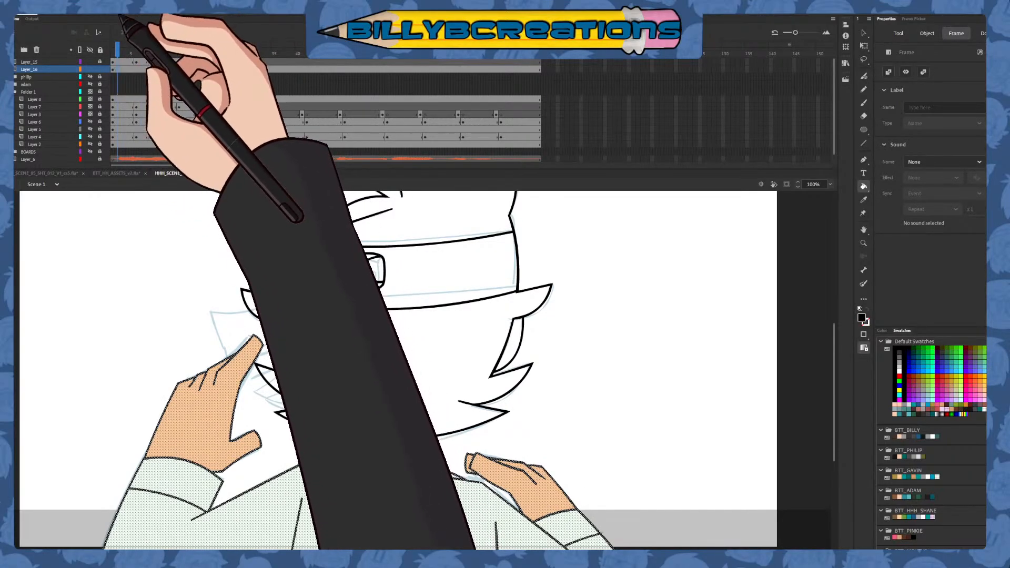
left_click(100, 62)
left_click(100, 69)
left_click(113, 62)
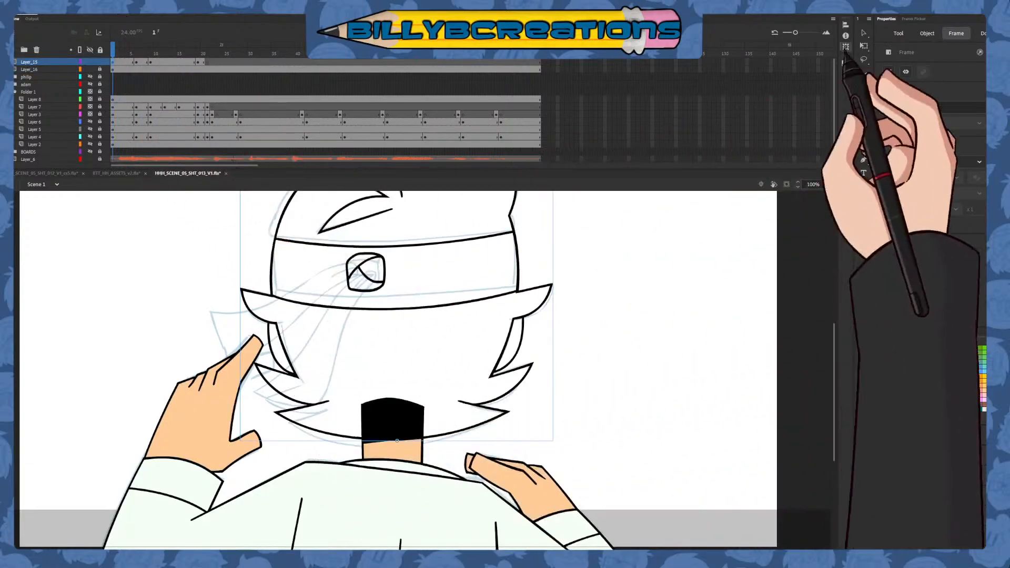
left_click(863, 32)
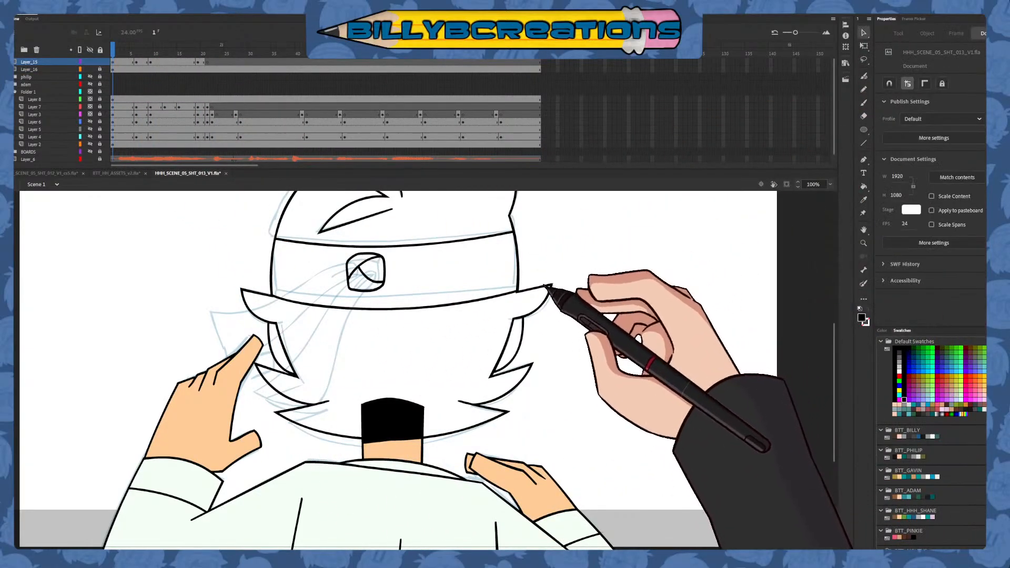
double_click(549, 284)
Fill the hair above and below the headband olive brown and both ears skin tone, using the BTT_GAVIN swatches
left_click(863, 186)
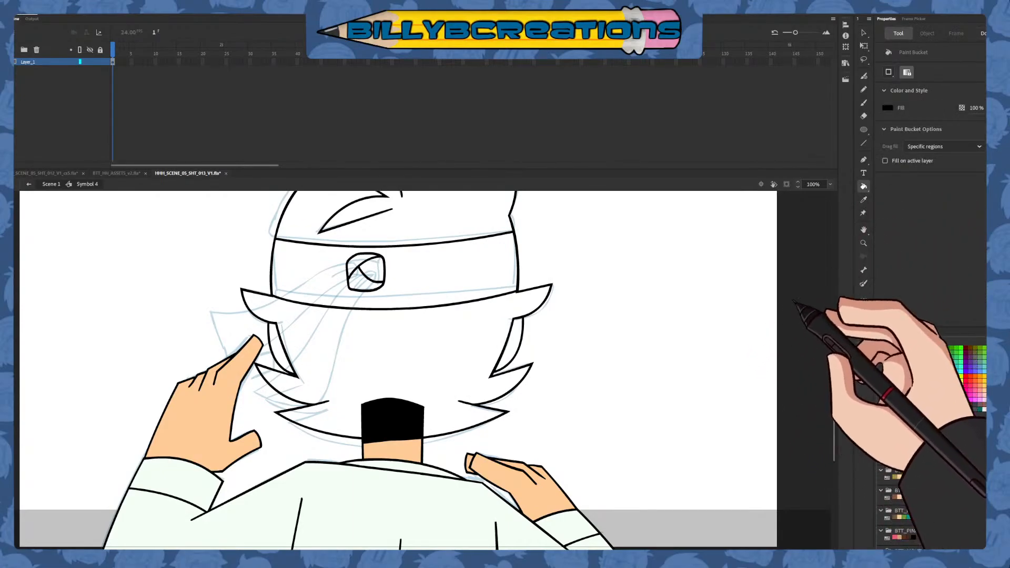
left_click(895, 477)
left_click(468, 342)
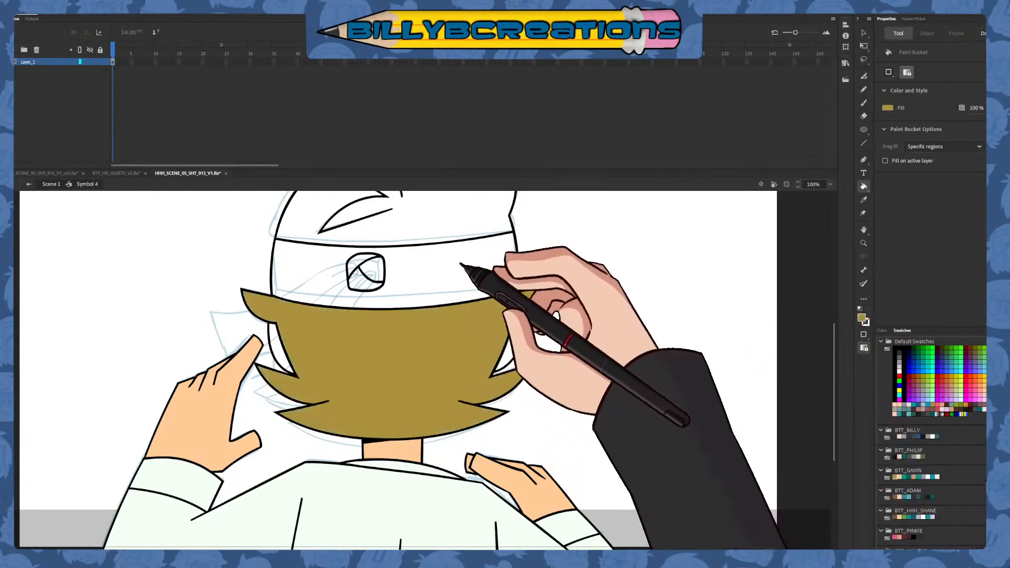
left_click(468, 218)
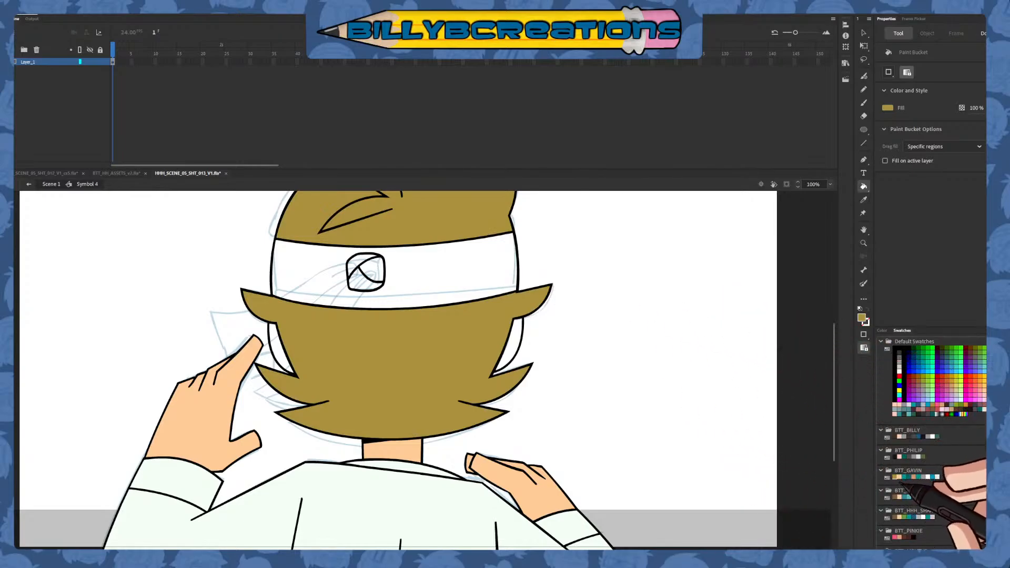
left_click(900, 476)
left_click(518, 342)
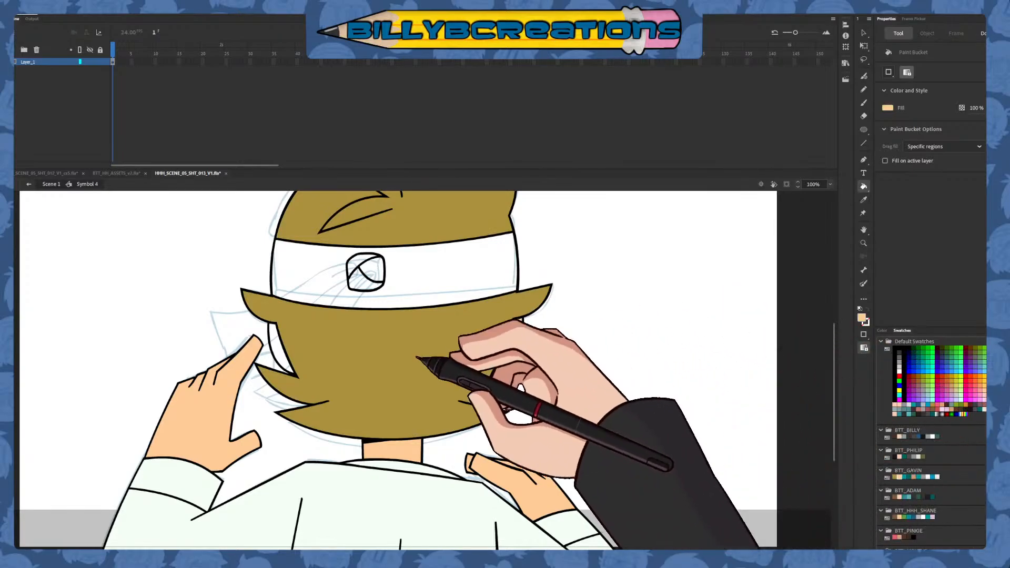
left_click(278, 347)
Fill the headband and its knot with the off-white sampled from the shirt, and return to the main scene
left_click(863, 200)
left_click(463, 494)
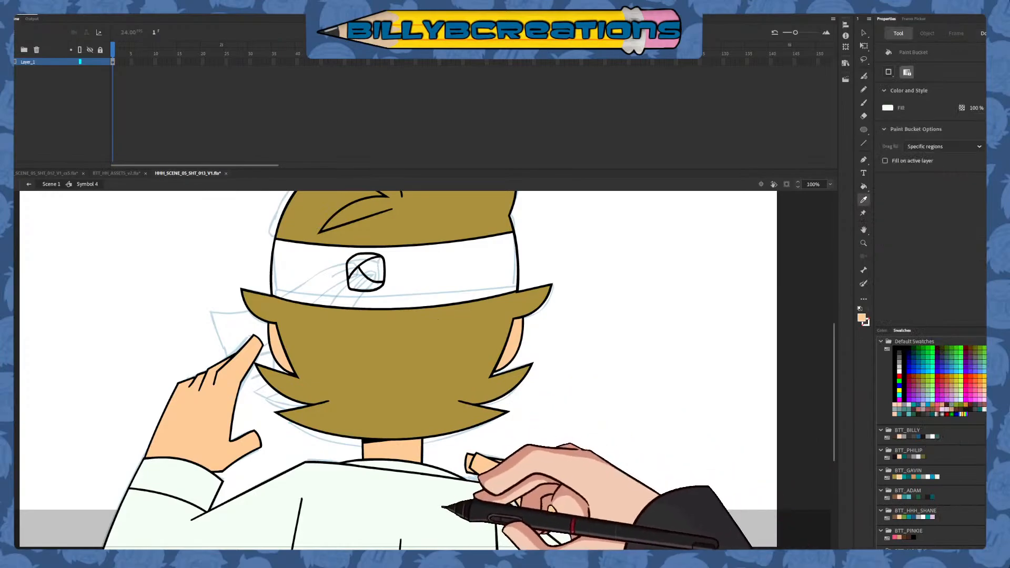
left_click(414, 276)
left_click(357, 259)
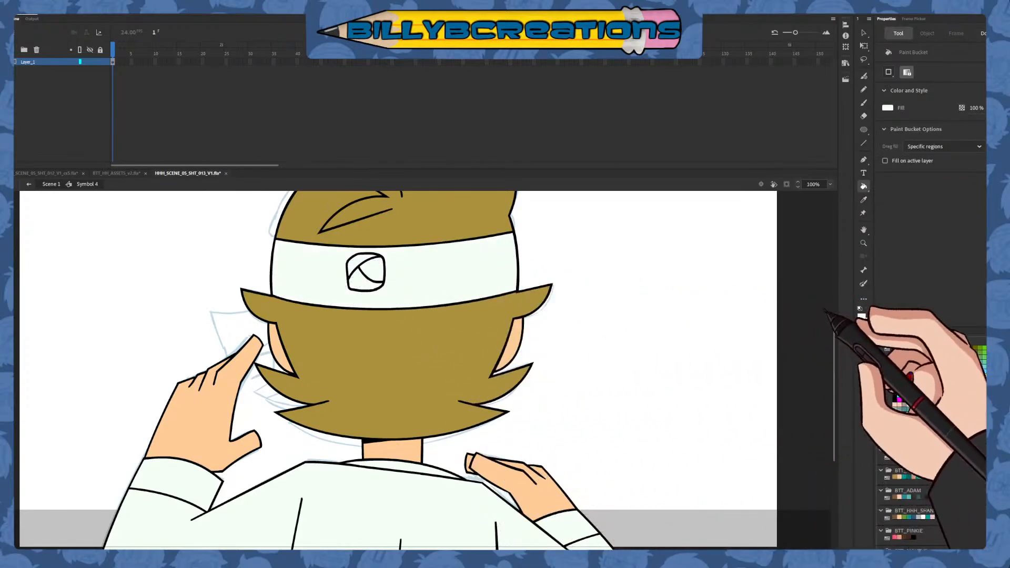
scroll(397, 369, "up", 3)
left_click_drag(835, 303, 835, 335)
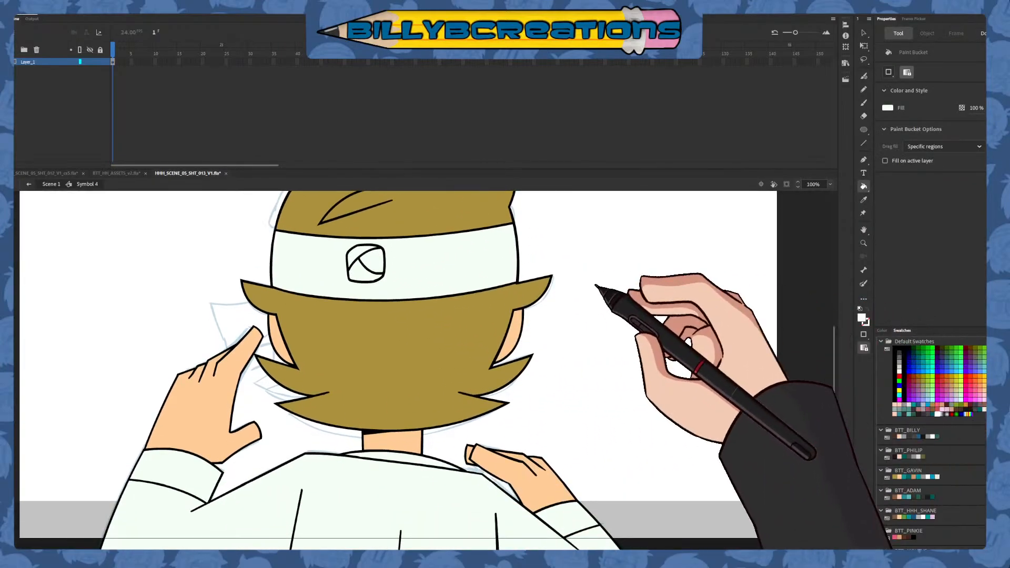
left_click(29, 184)
left_click(863, 32)
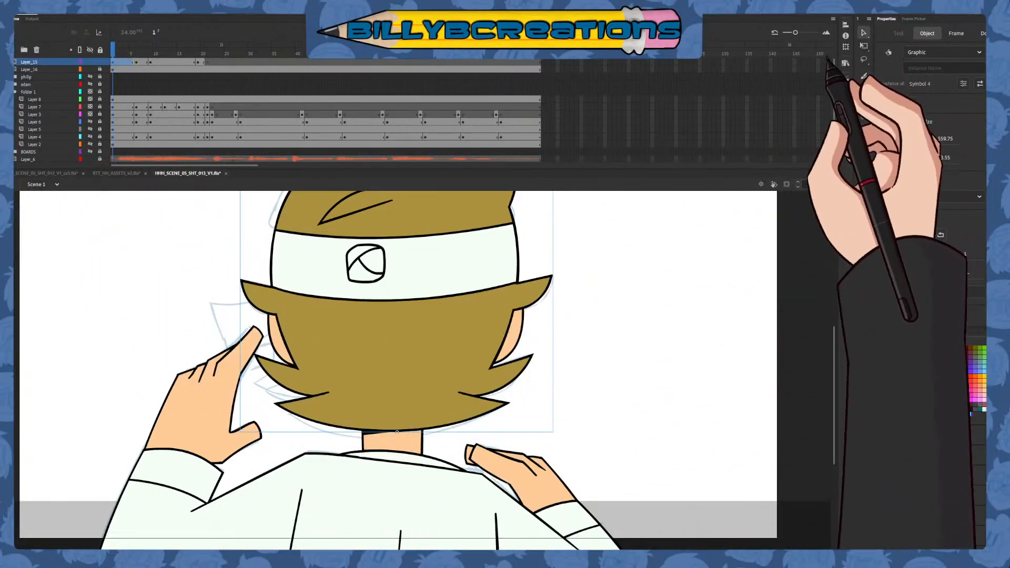
left_click(577, 322)
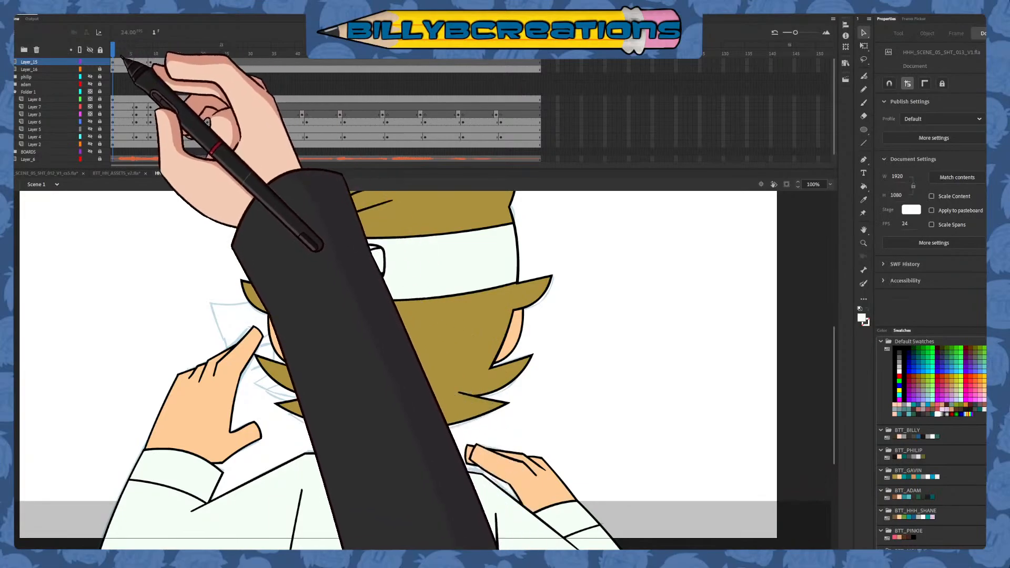
Lock the head layer, unlock Layer_16, and convert all of its body artwork into a symbol
left_click(100, 62)
left_click(100, 70)
key("ctrl+a")
left_click(122, 70)
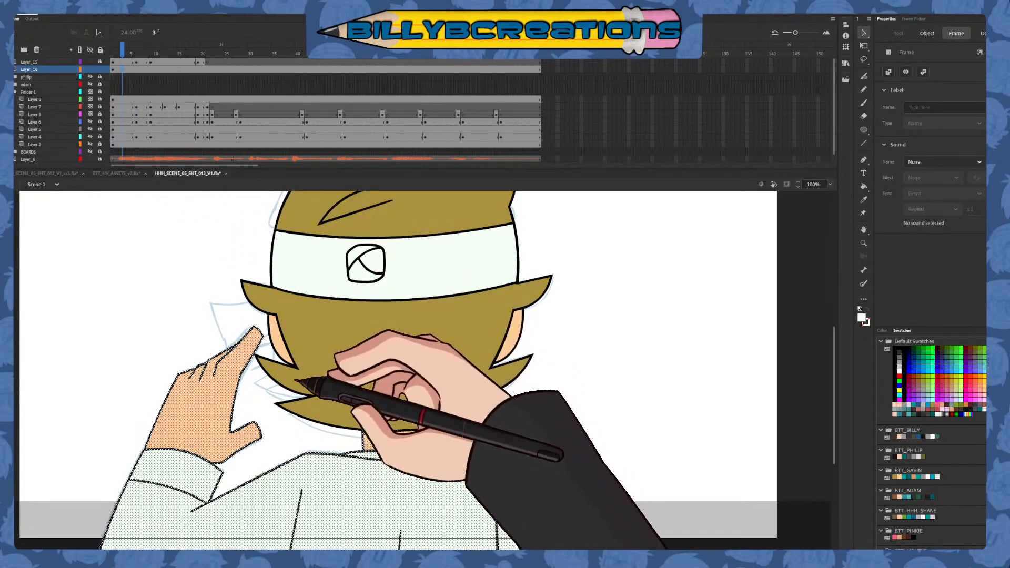
key("F8")
Insert a keyframe at frame 9 on Layer_16 and lower the body to follow the rough boards
left_click(141, 50)
left_click(150, 68)
key("F6")
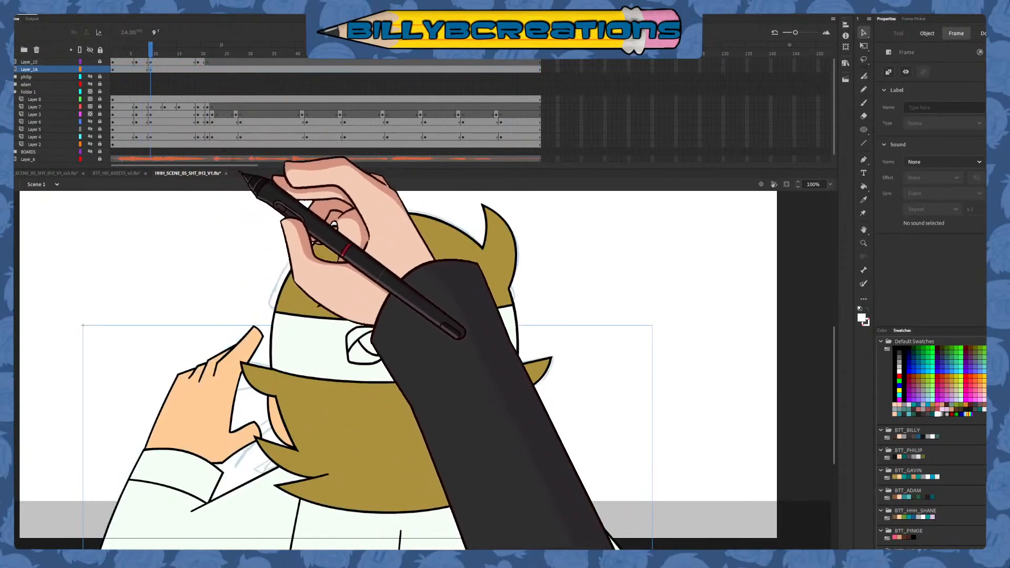
left_click_drag(546, 462, 512, 421)
left_click(546, 358)
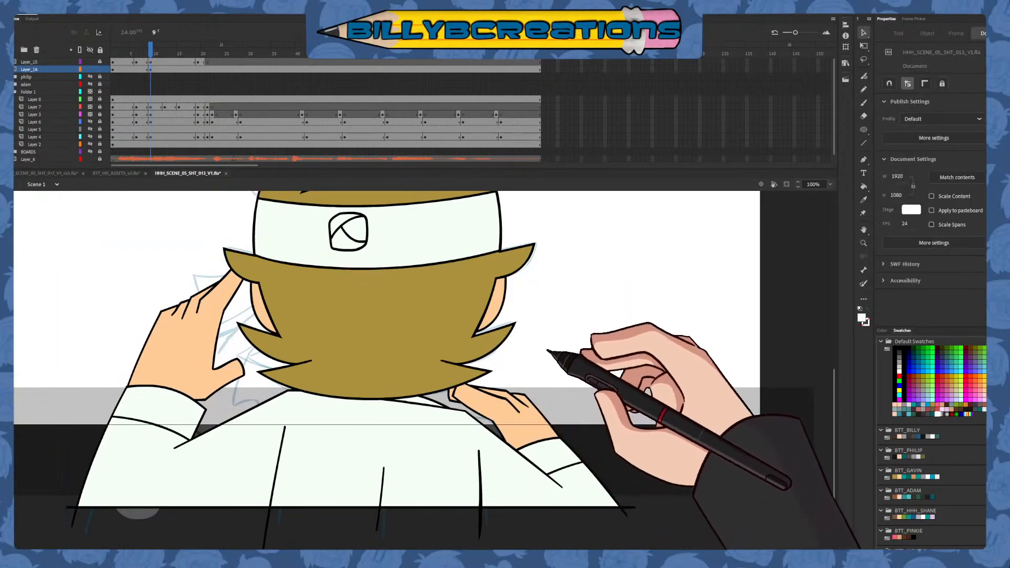
left_click_drag(547, 332, 554, 412)
Apply a classic tween to the body's drop into frame 9 and keep the halfway pose as an in-between keyframe
left_click(136, 69)
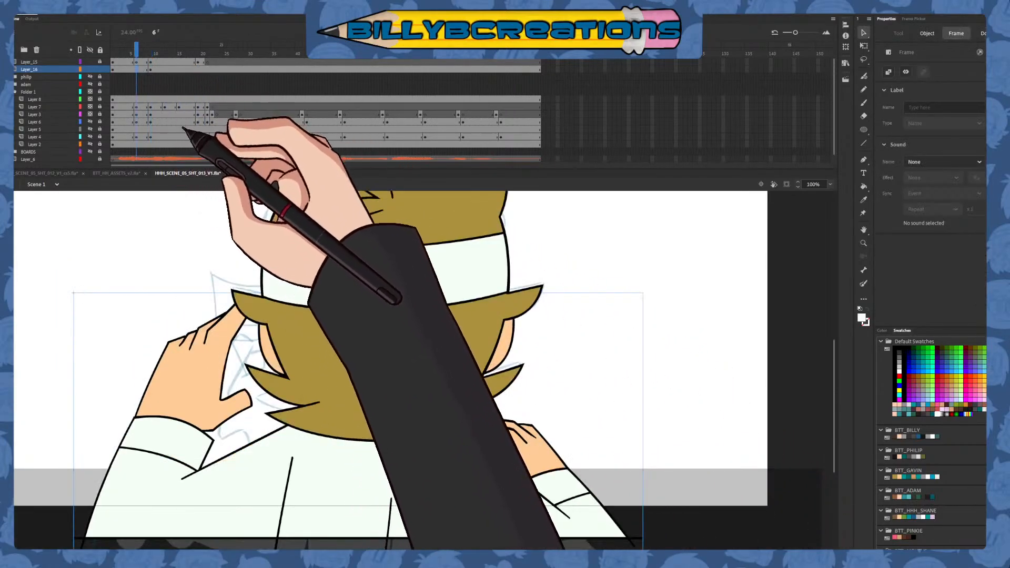
left_click_drag(136, 55, 152, 55)
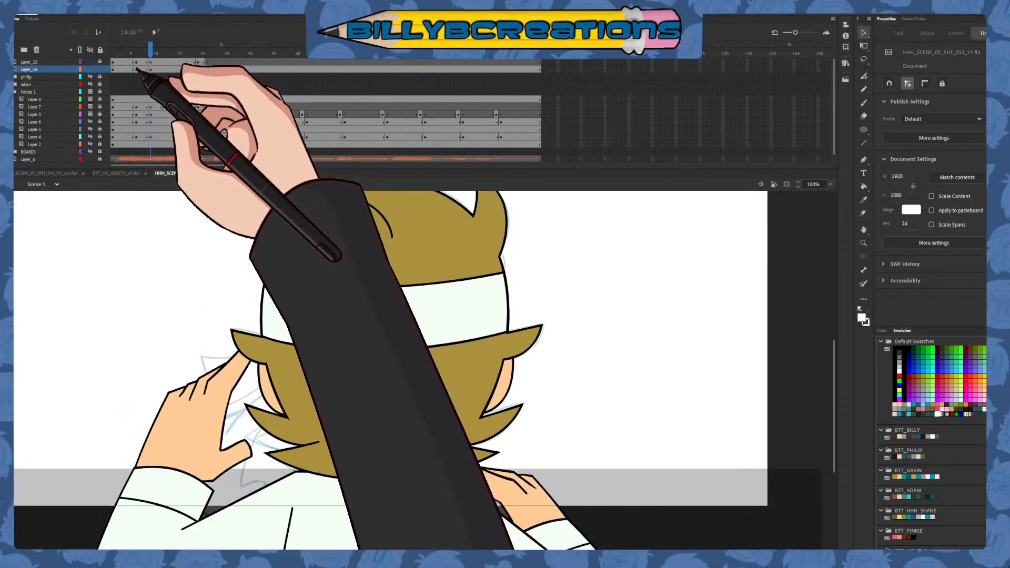
left_click(136, 70)
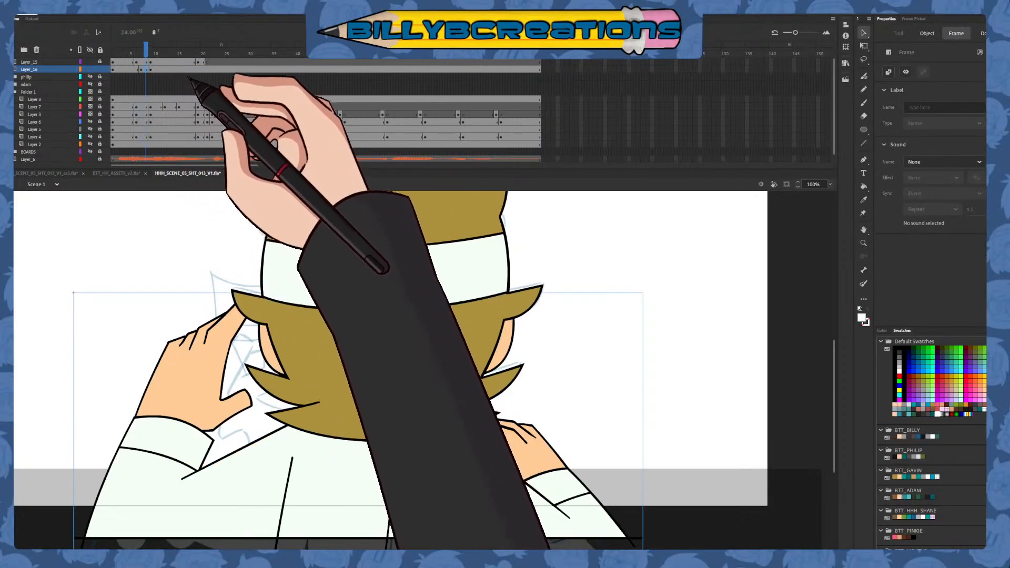
left_click(150, 70)
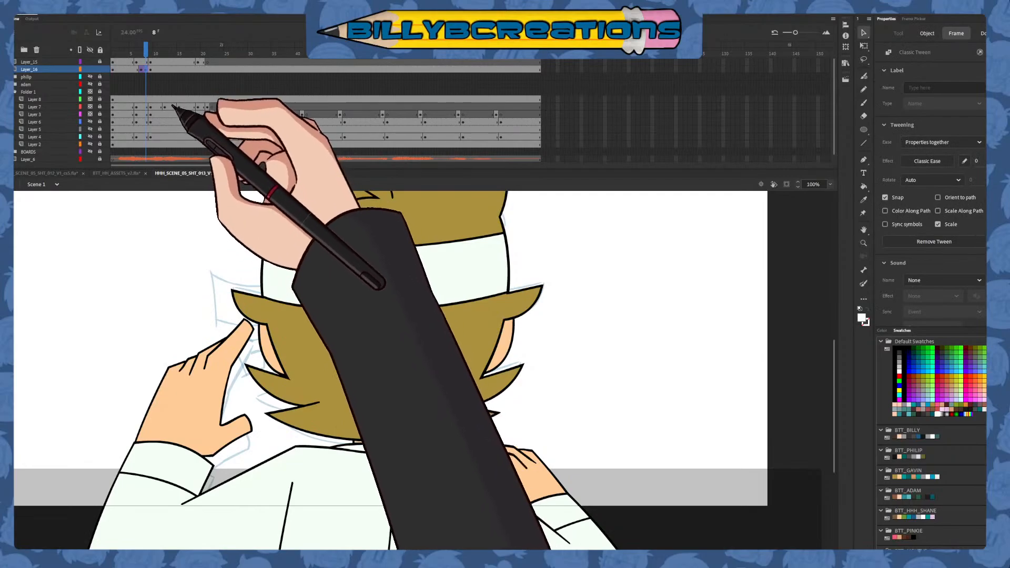
left_click(142, 70)
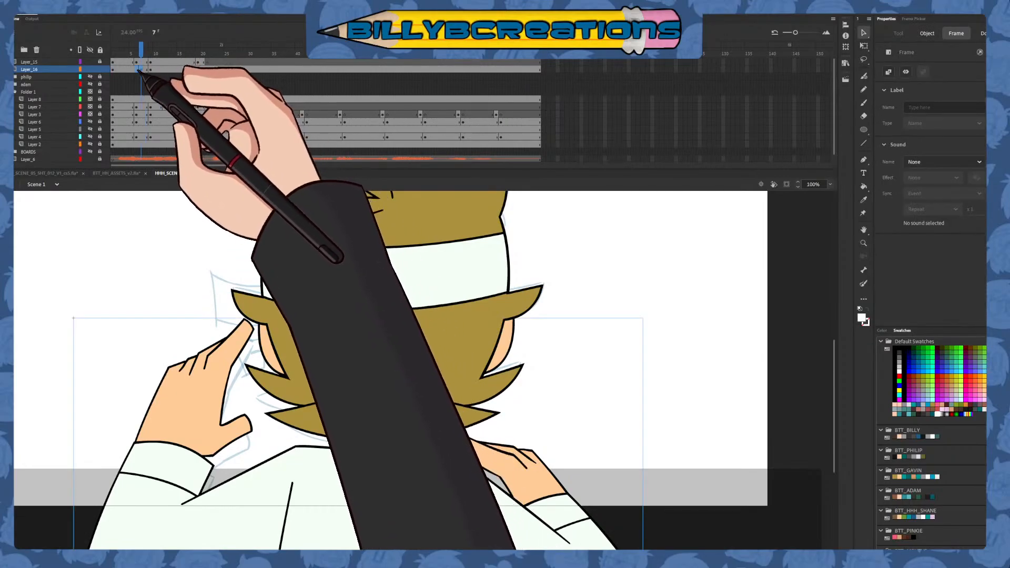
Keyframe the body back in its raised starting pose at frame 19 on Layer_16, and check the frames that follow
left_click_drag(129, 53, 198, 99)
left_click(132, 69)
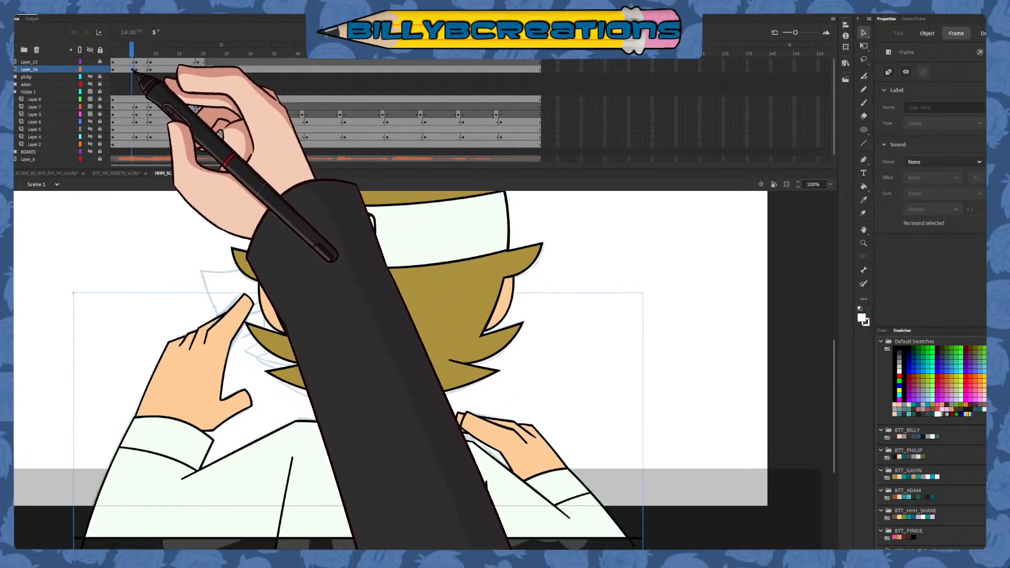
left_click(199, 69)
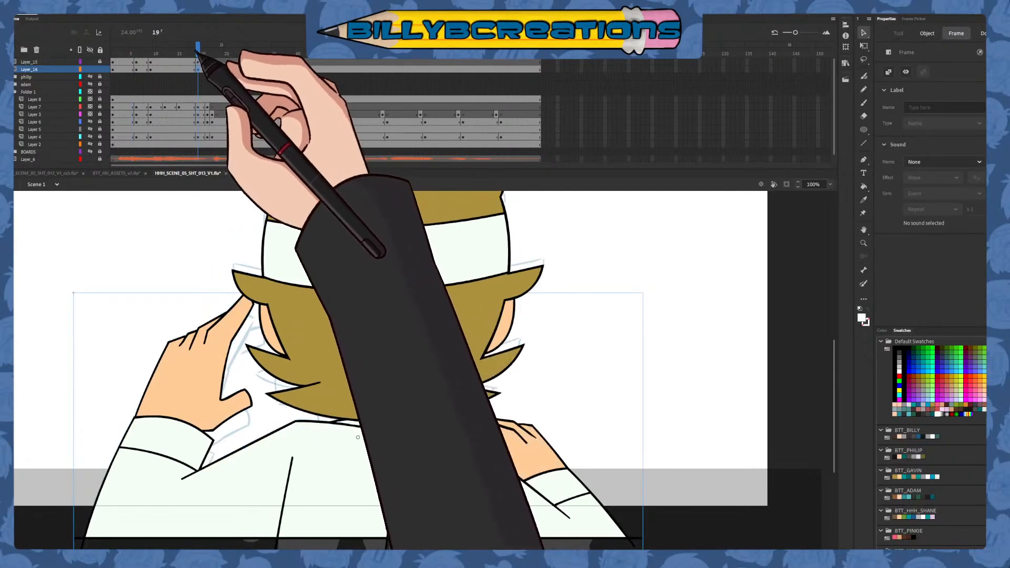
left_click(212, 70)
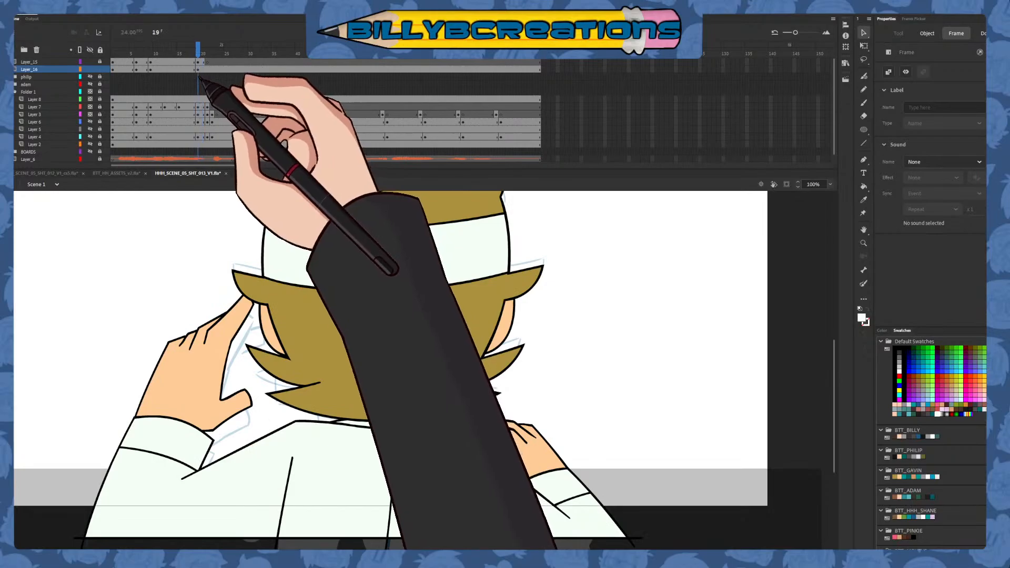
mouse_move(199, 77)
left_mouse_down()
mouse_move(191, 79)
mouse_move(202, 81)
left_mouse_up()
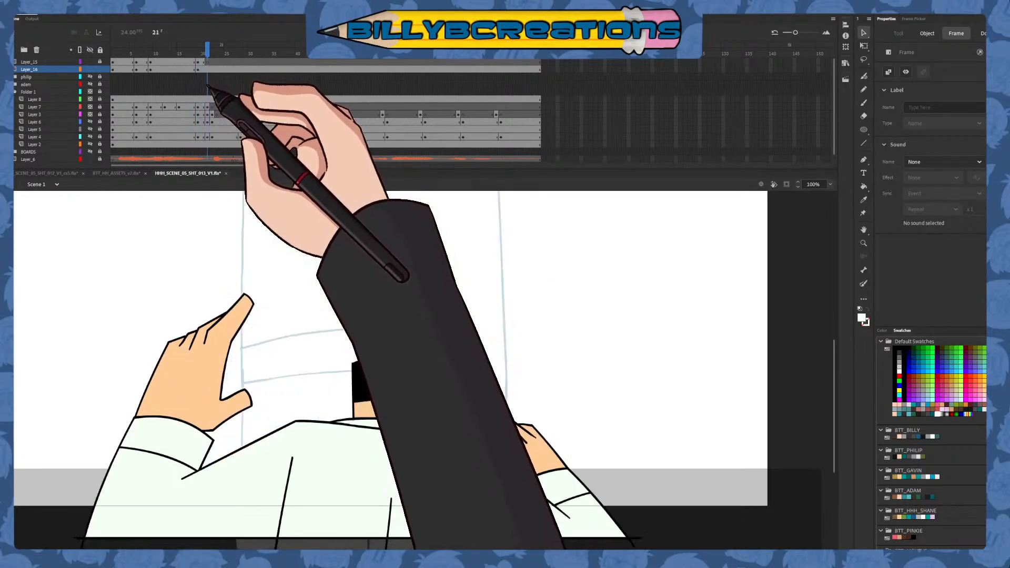
Lower the body slightly at frame 19 on Layer_16, end its artwork with a blank keyframe at frame 21, and check the playback
left_click(199, 70)
left_click_drag(466, 451, 463, 462)
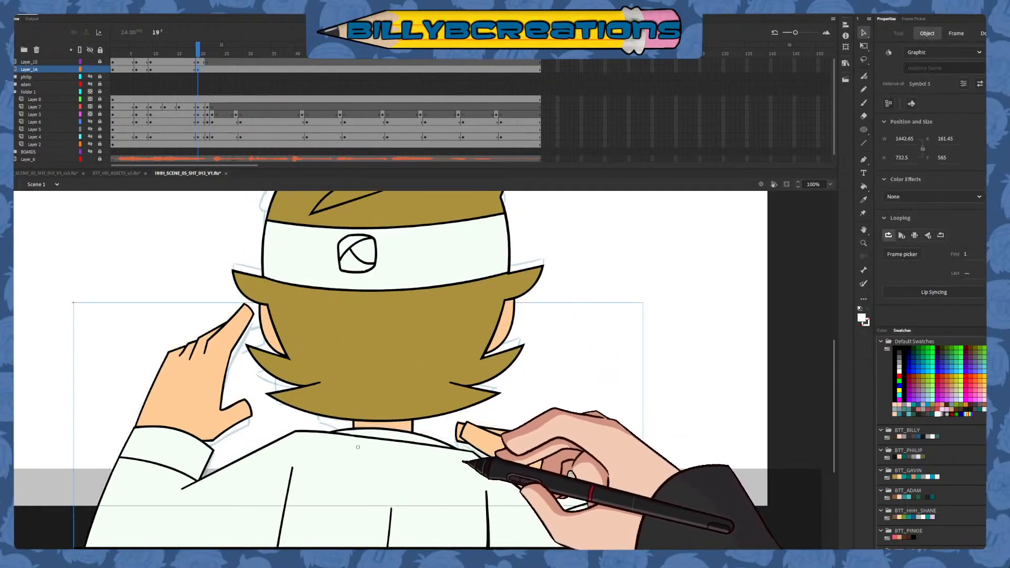
left_click(203, 69)
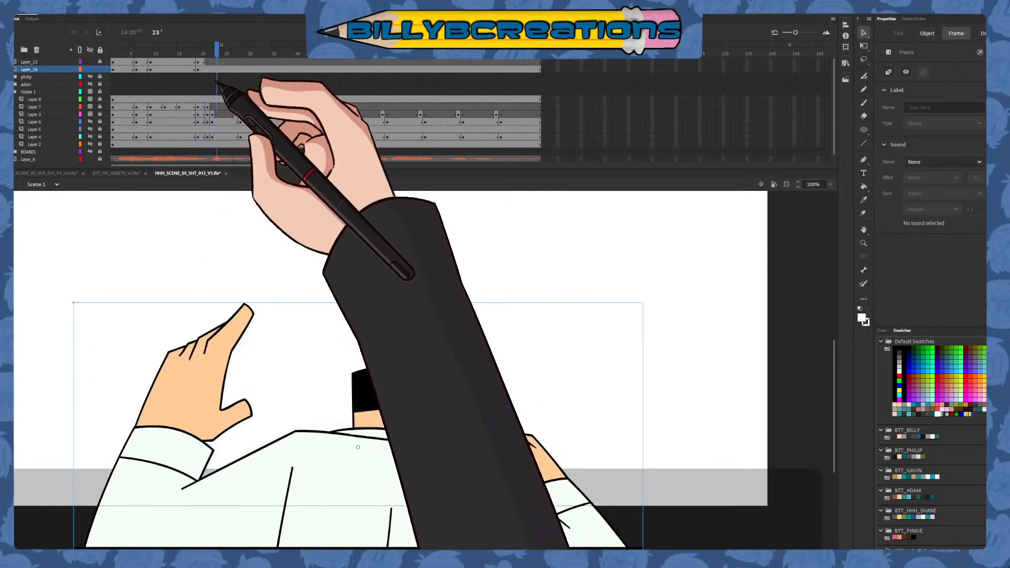
mouse_move(216, 81)
left_mouse_down()
mouse_move(135, 103)
mouse_move(227, 86)
left_mouse_up()
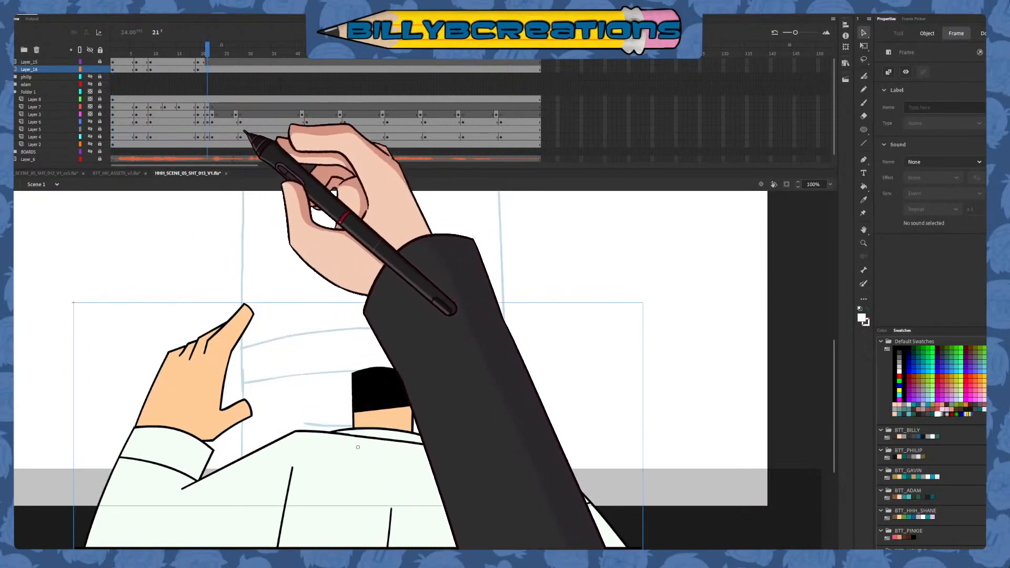
key("F7")
left_click(113, 54)
key("Return")
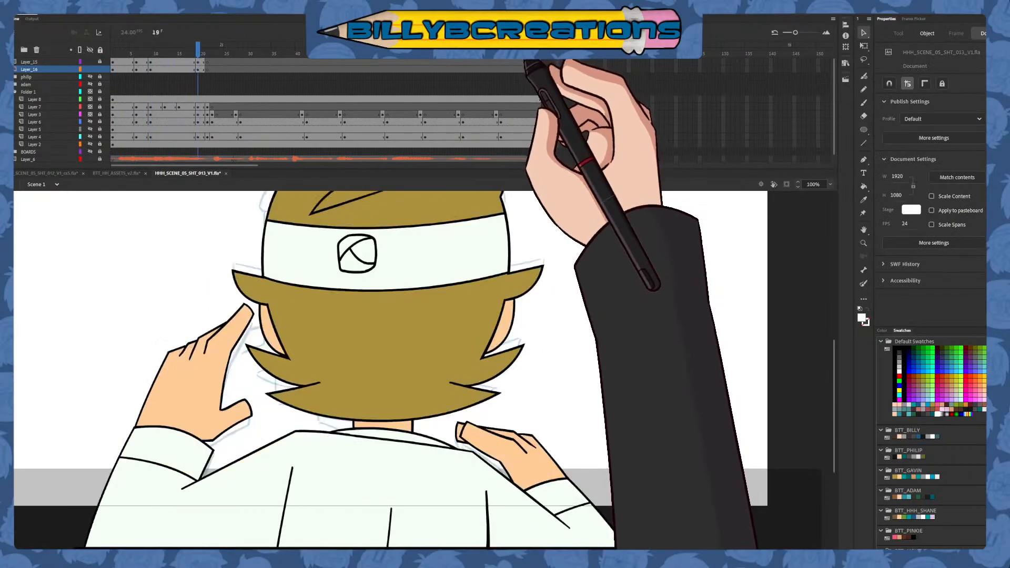
left_click(207, 89)
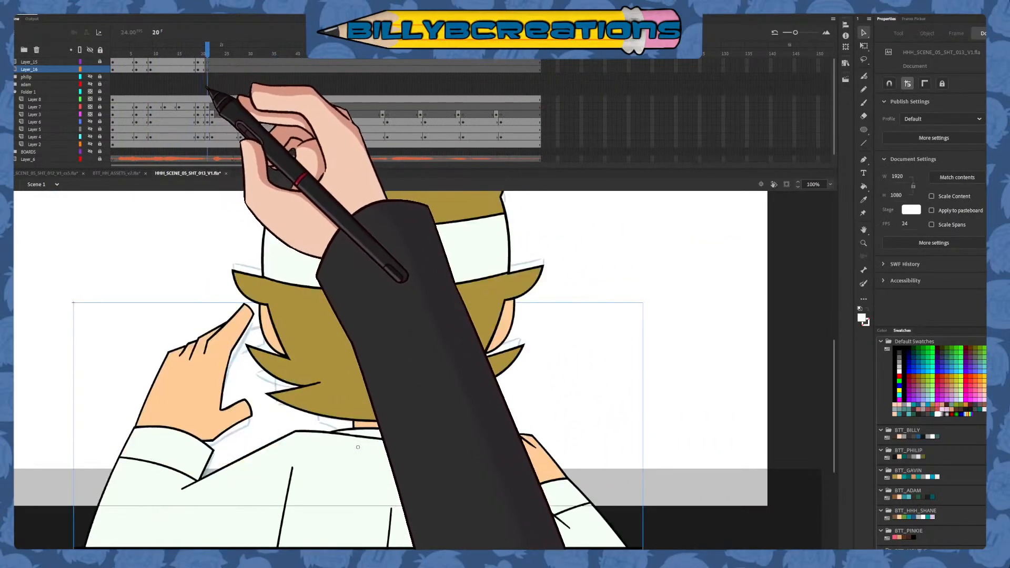
mouse_move(207, 89)
left_mouse_down()
mouse_move(112, 127)
mouse_move(218, 171)
left_mouse_up()
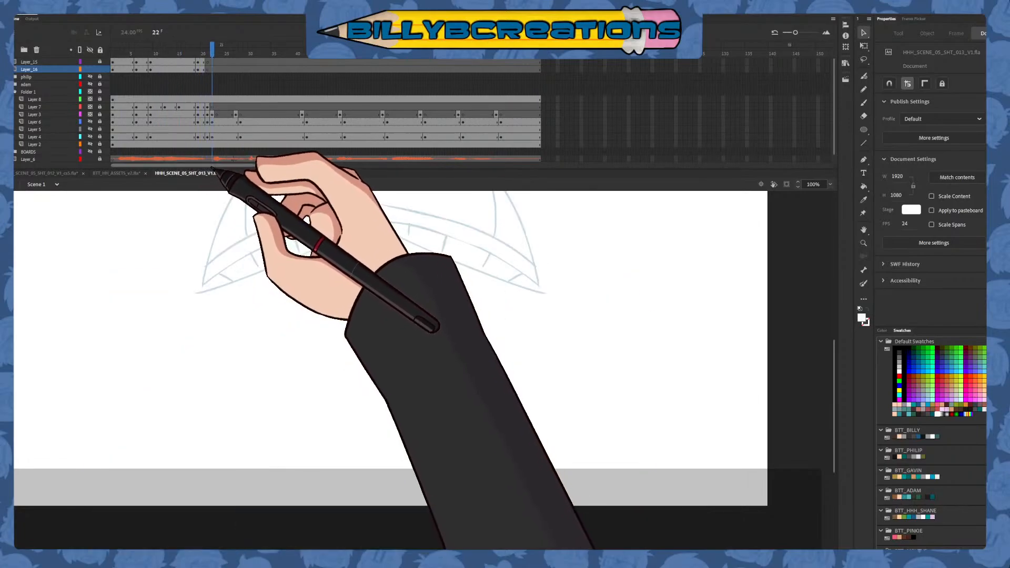
left_click_drag(212, 59, 198, 50)
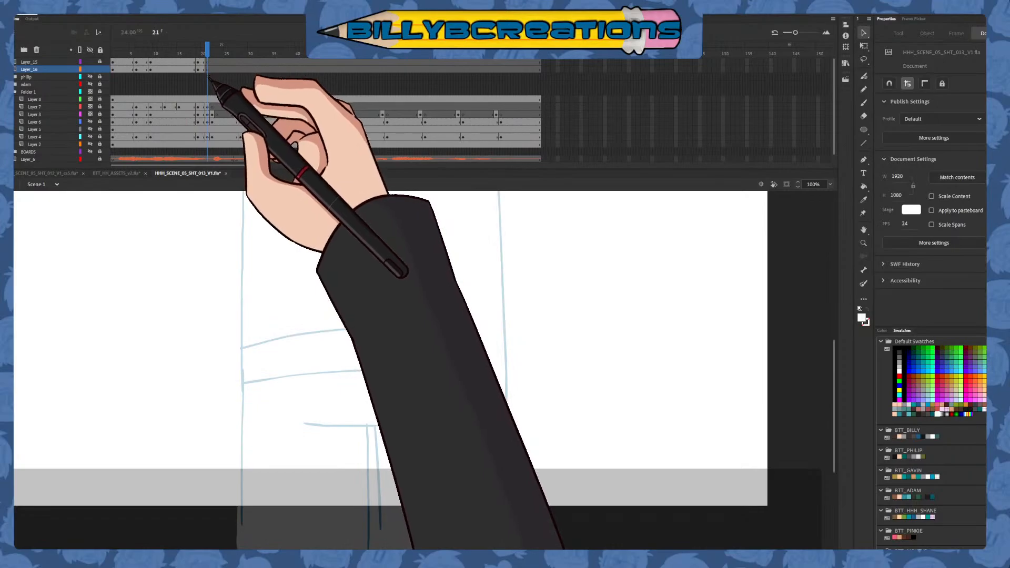
Hide the head and body layers, and add a new top layer for inking with a black Classic Brush
mouse_move(209, 77)
left_mouse_down()
mouse_move(139, 108)
mouse_move(108, 85)
mouse_move(108, 59)
mouse_move(90, 61)
left_mouse_up()
left_click(66, 61)
left_click(12, 49)
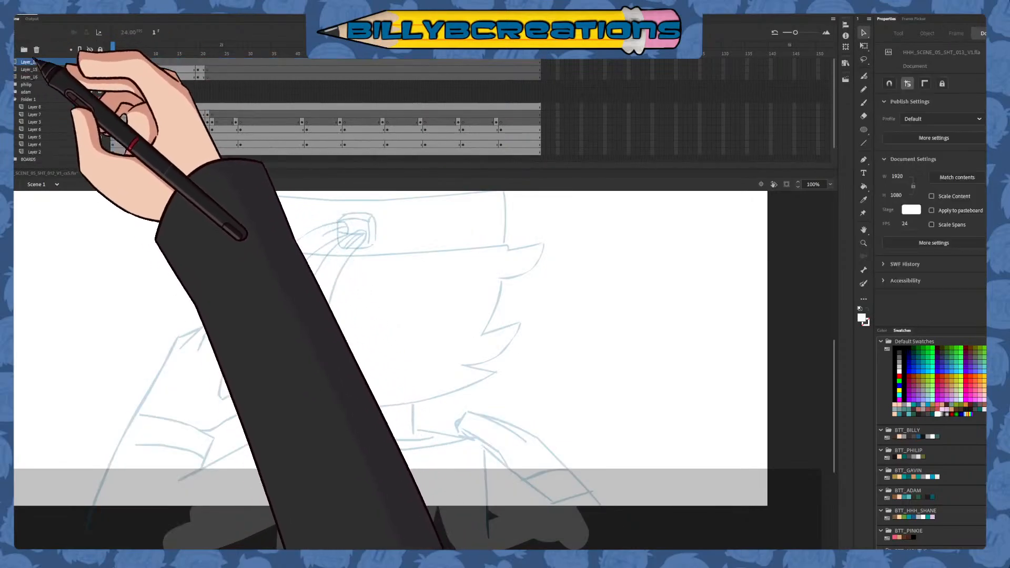
left_click(863, 103)
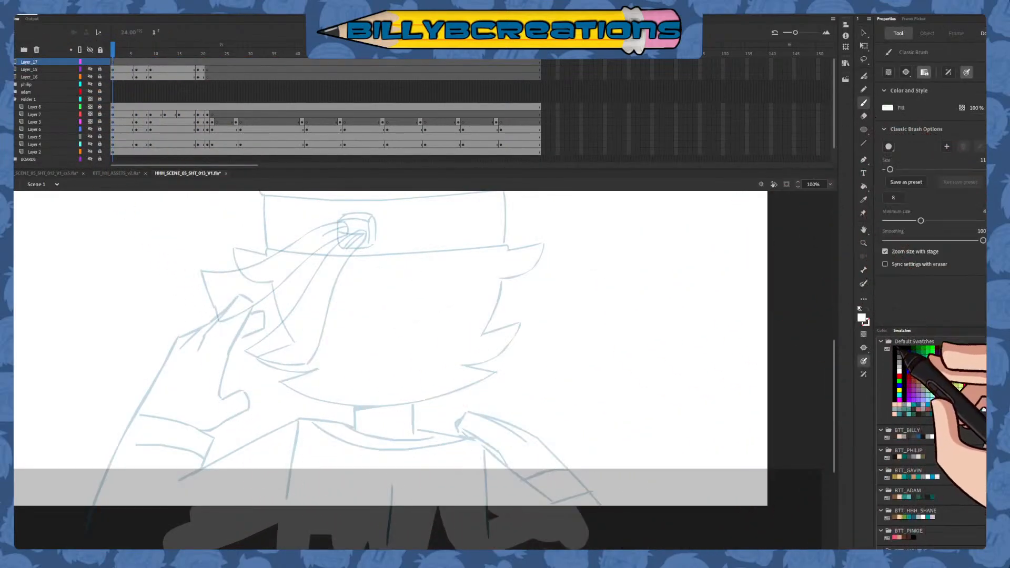
left_click(894, 347)
left_click_drag(458, 336, 520, 403)
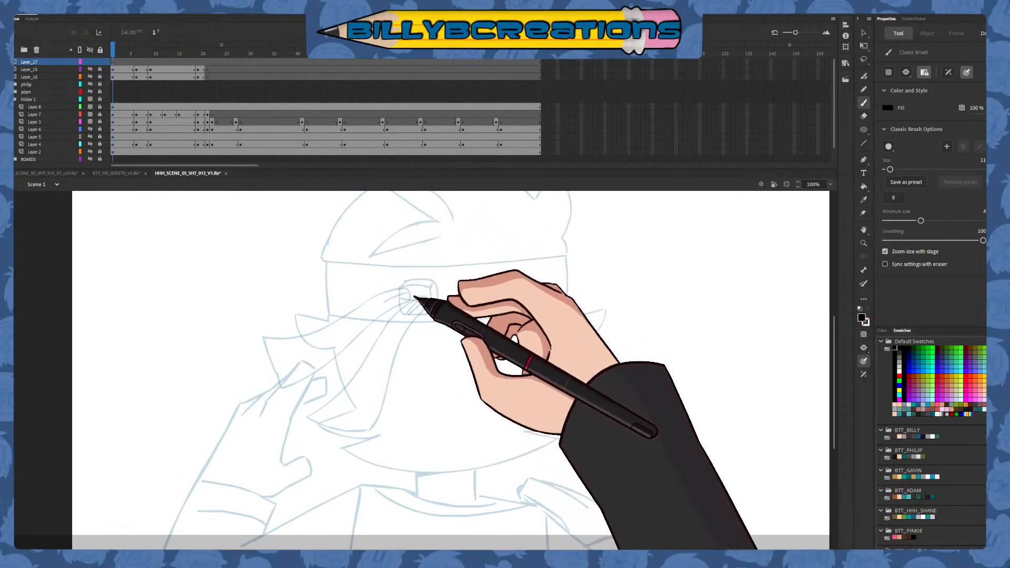
Step through the opening frames of the rough boards to study the headband tails' movement, and return to frame 1
key("period")
key("period")
key("period")
key("period")
key("period")
key("period")
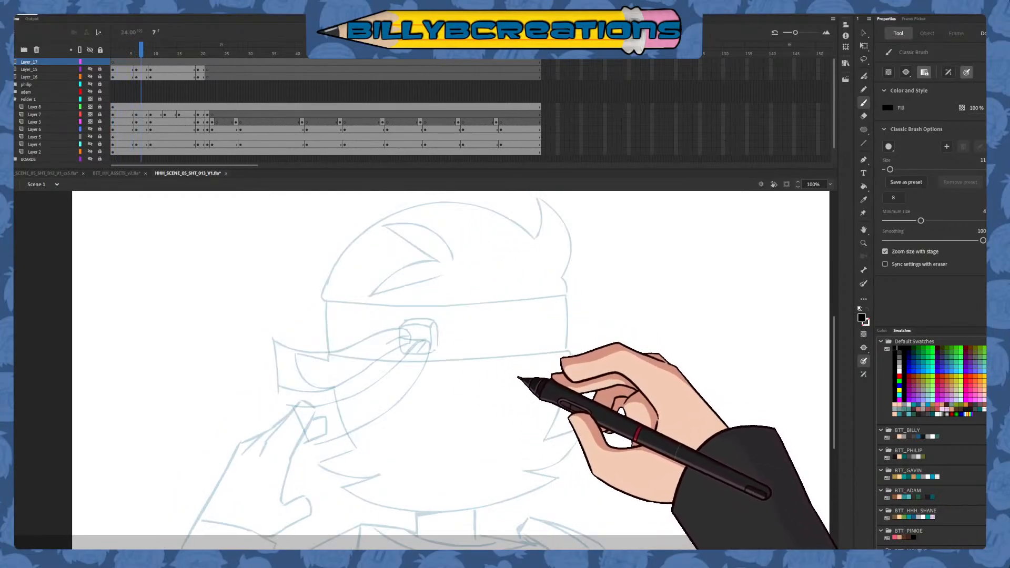
key("period")
key("period")
key("period")
key("shift+comma")
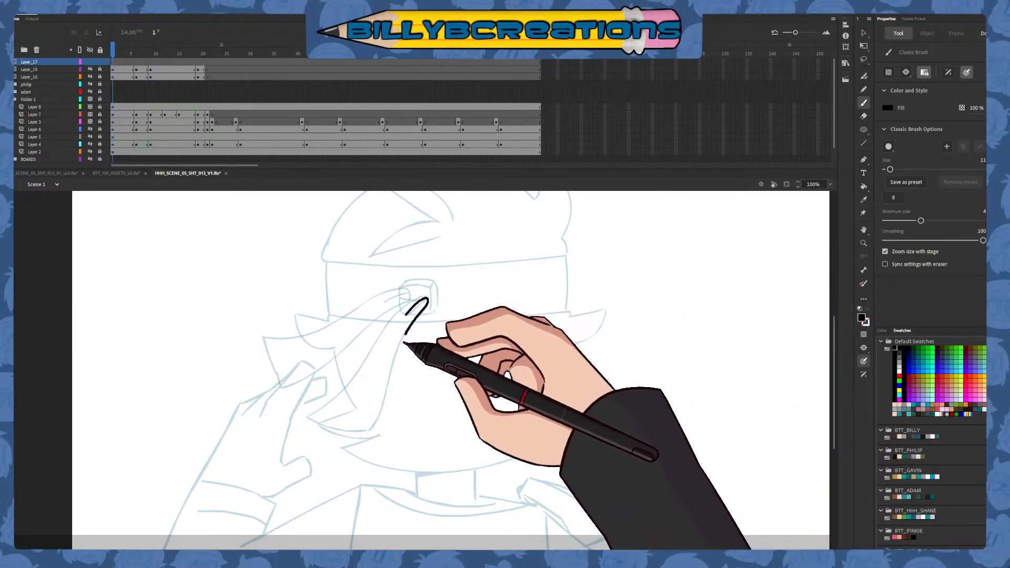
Ink both long edges and the bottom edge of the lower headband tail over the frame 1 rough on Layer_17
left_click_drag(404, 343, 352, 459)
mouse_move(425, 300)
left_mouse_down()
mouse_move(361, 378)
mouse_move(298, 425)
left_mouse_up()
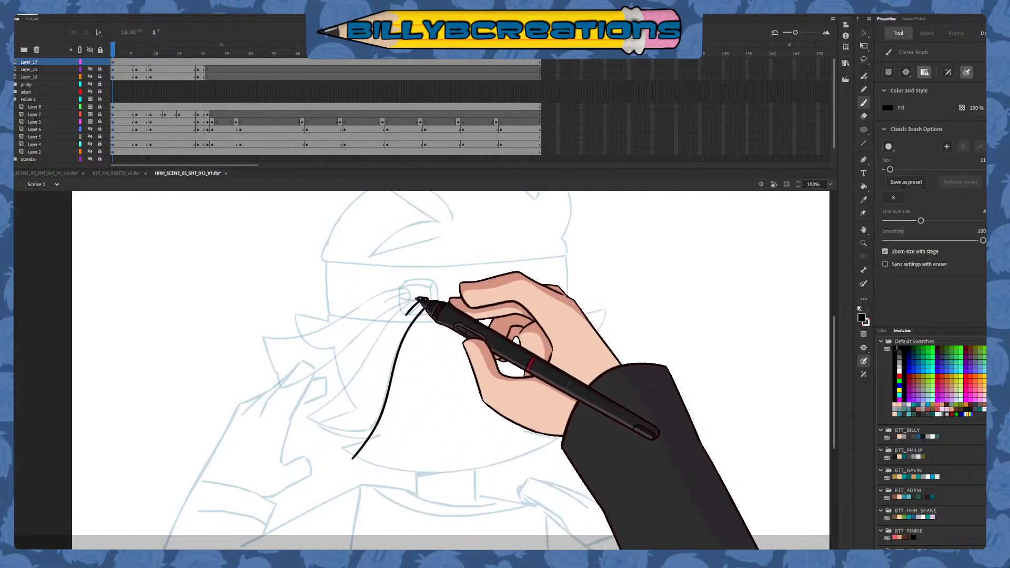
mouse_move(423, 299)
left_mouse_down()
mouse_move(361, 389)
mouse_move(290, 427)
left_mouse_up()
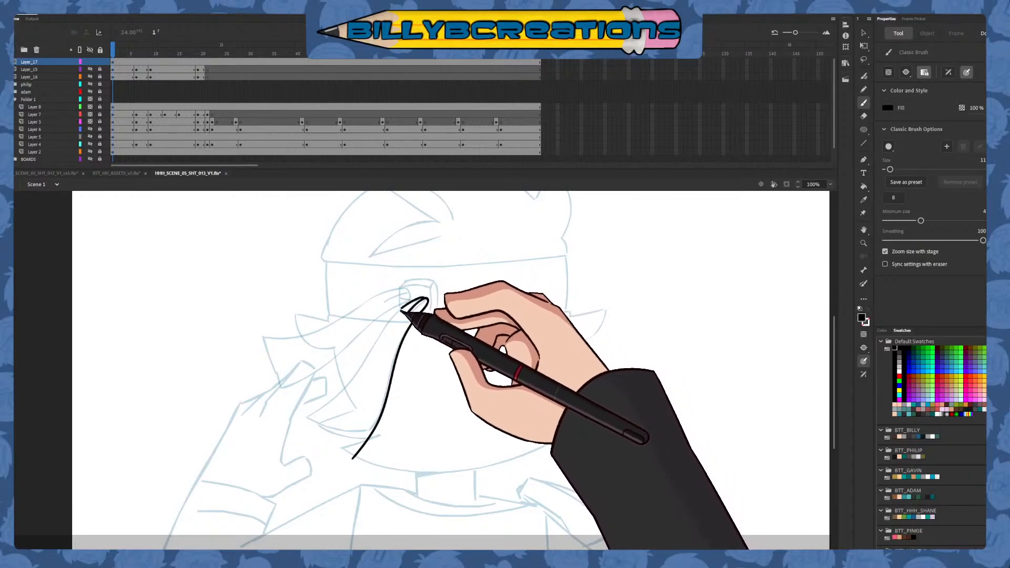
left_click_drag(370, 360, 293, 427)
key("ctrl+z")
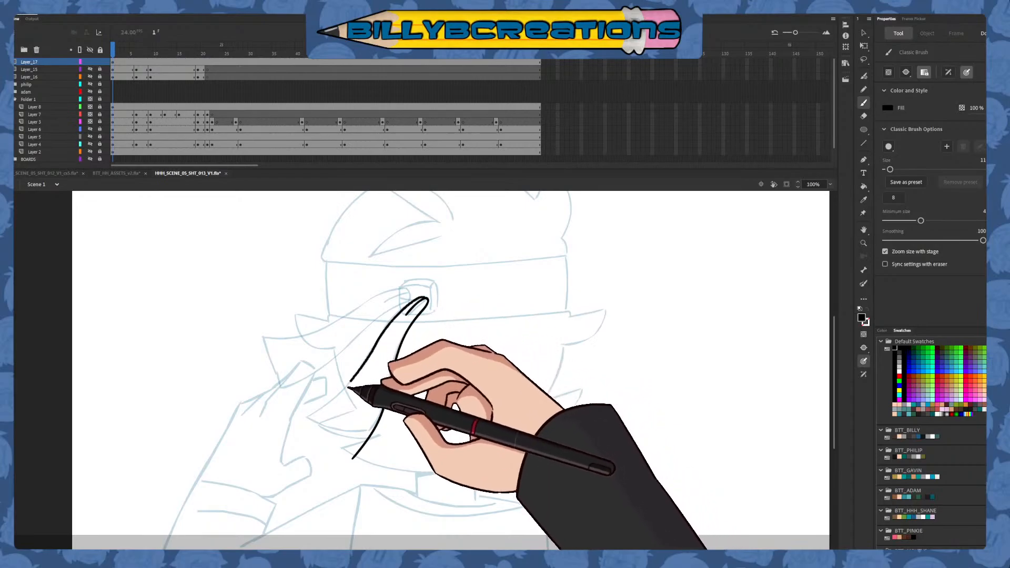
mouse_move(348, 388)
left_mouse_down()
mouse_move(293, 429)
mouse_move(389, 425)
left_mouse_up()
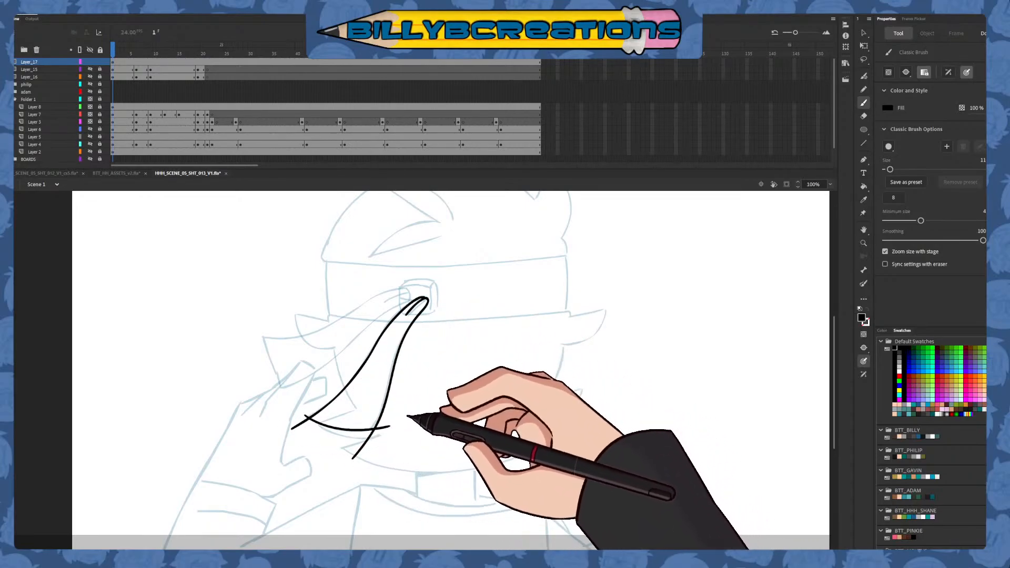
Ink the upper headband tail at frame 1, with its knot fold, long edges and straight outer end
left_click_drag(389, 301, 406, 306)
left_click_drag(265, 390, 413, 297)
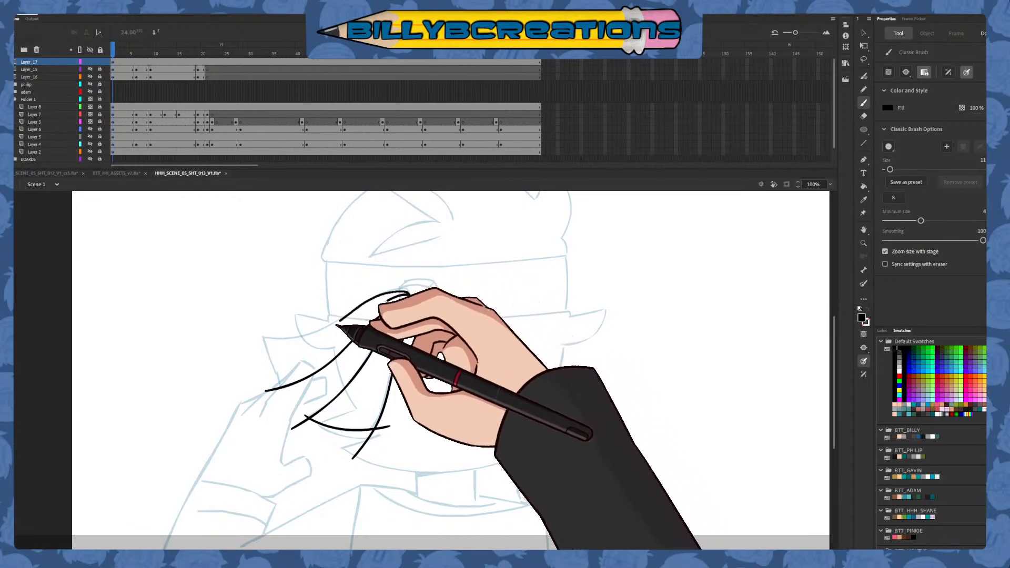
mouse_move(270, 344)
left_mouse_down()
mouse_move(419, 293)
mouse_move(377, 296)
mouse_move(289, 339)
mouse_move(246, 333)
mouse_move(276, 365)
mouse_move(284, 399)
left_mouse_up()
key("ctrl+z")
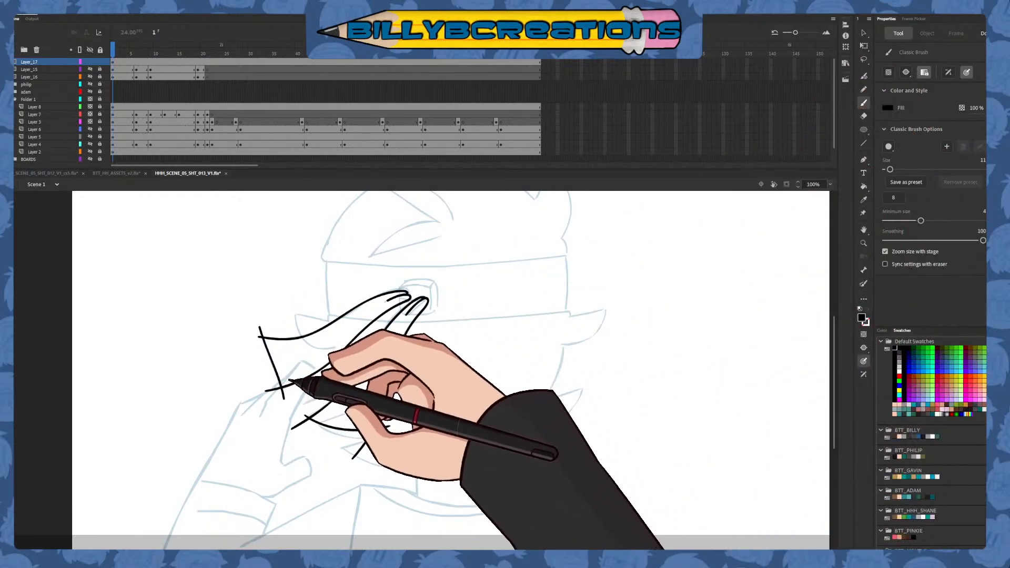
Delete the overshooting line ends at the upper headband tail's outer corner
left_click(863, 32)
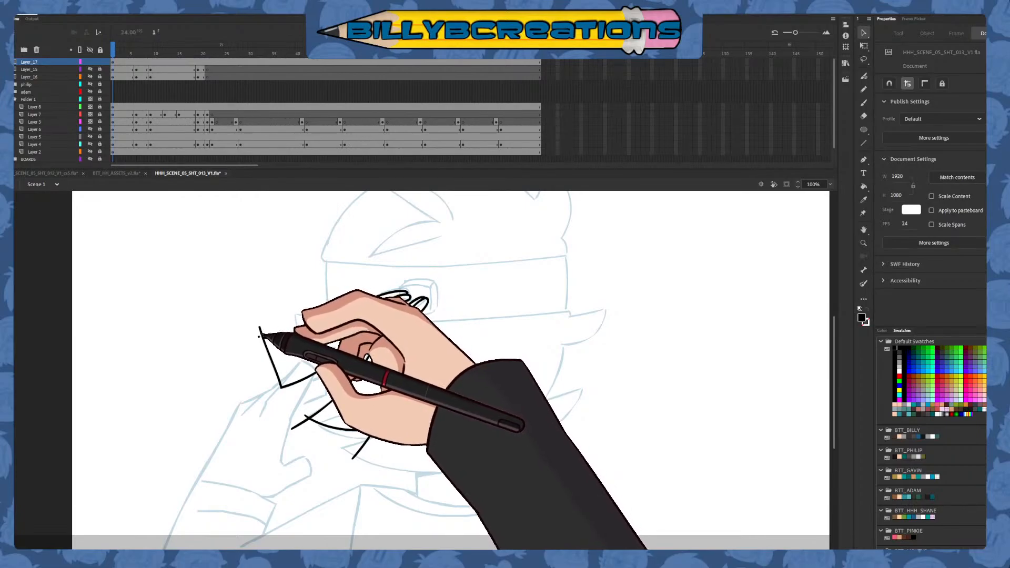
left_click(260, 336)
key("Delete")
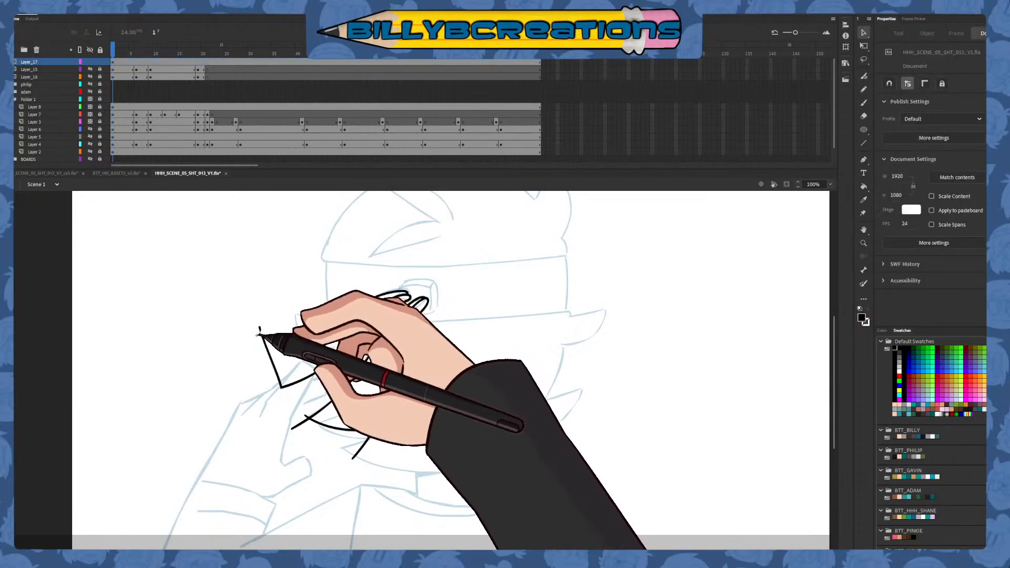
left_click(260, 329)
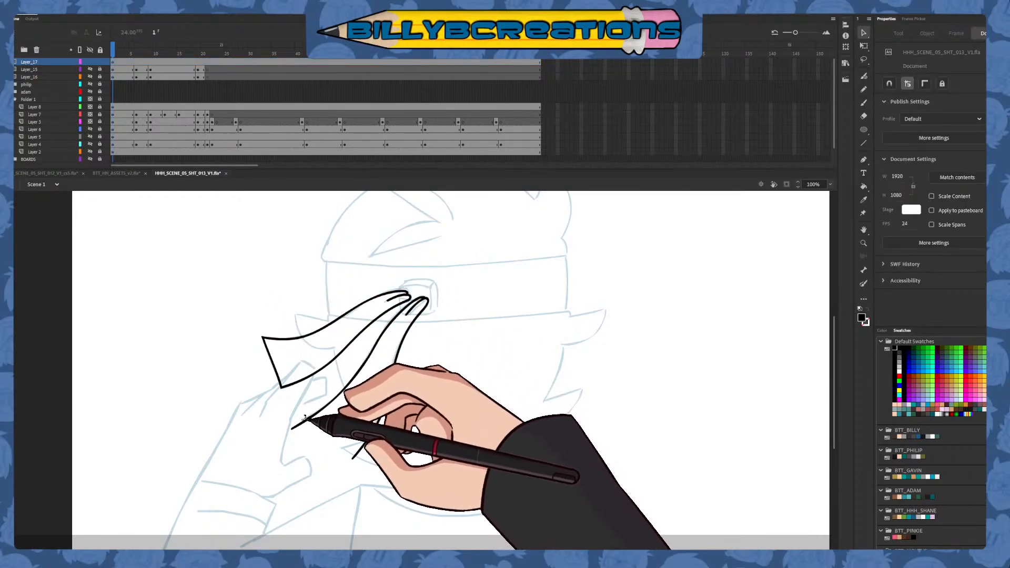
Delete the overshooting line ends at both bottom corners of the lower headband tail
left_click(305, 415)
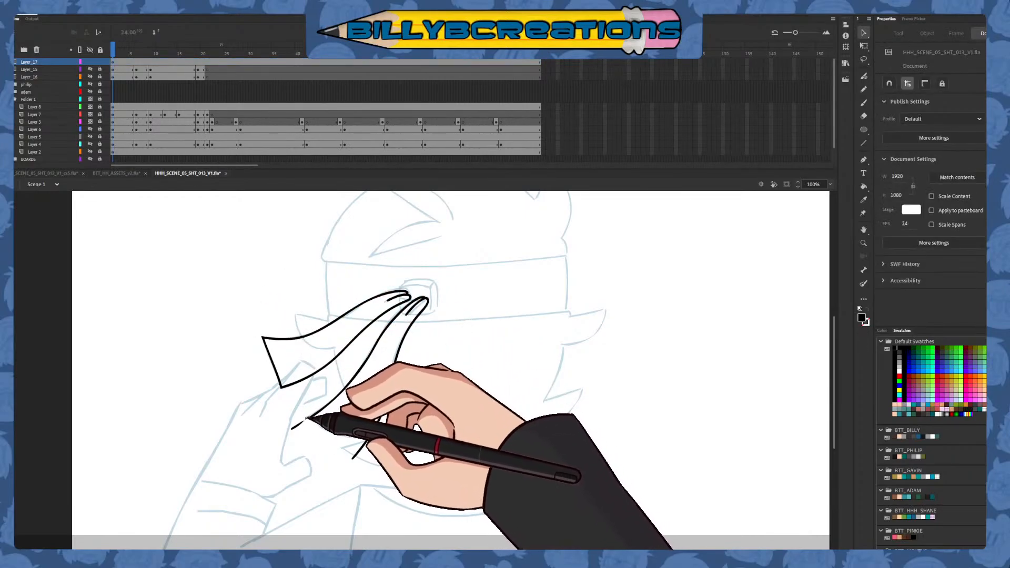
mouse_move(308, 419)
left_mouse_down()
mouse_move(343, 411)
mouse_move(389, 427)
left_mouse_up()
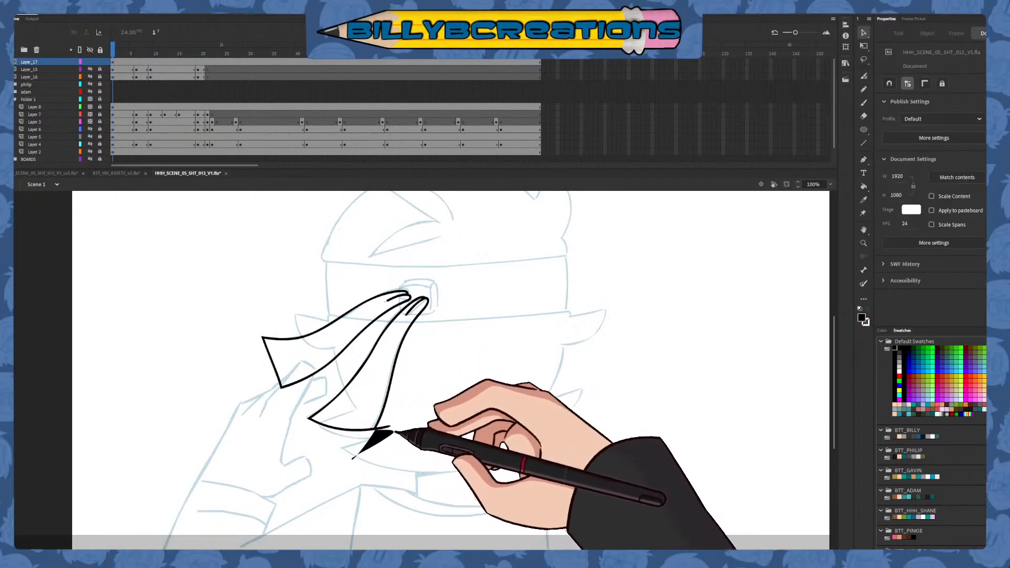
left_click(366, 444)
key("Delete")
left_click(383, 429)
key("Delete")
left_click_drag(389, 427, 371, 447)
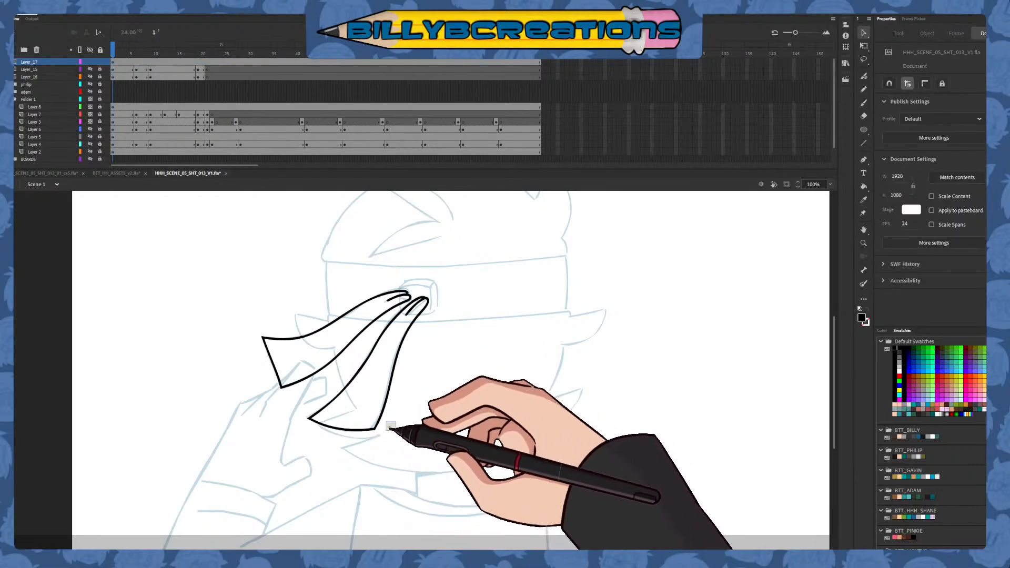
left_click(382, 431)
key("Delete")
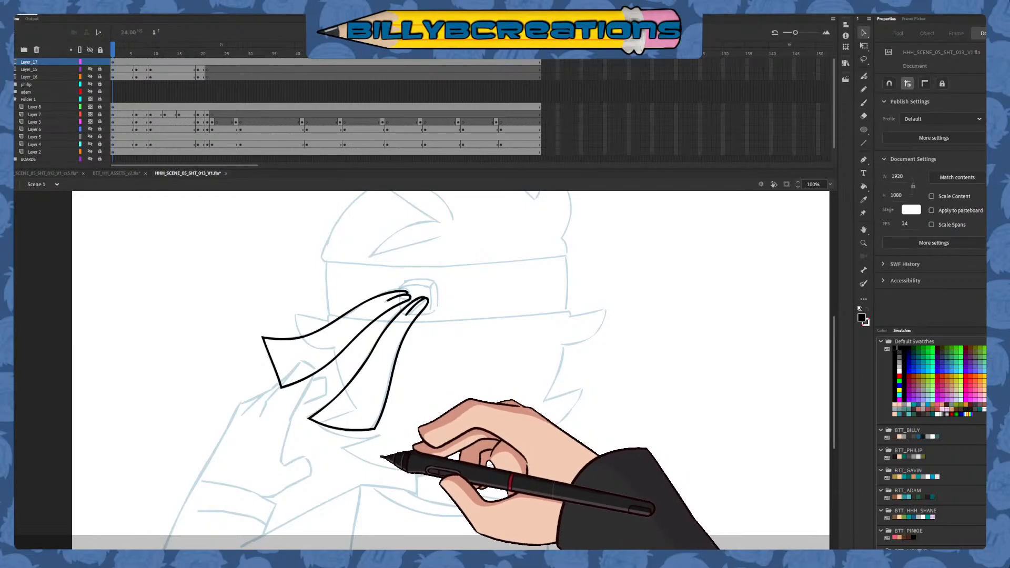
Insert a blank keyframe at frame 6 on Layer_17 and ready the Classic Brush for the next pose
left_click(131, 53)
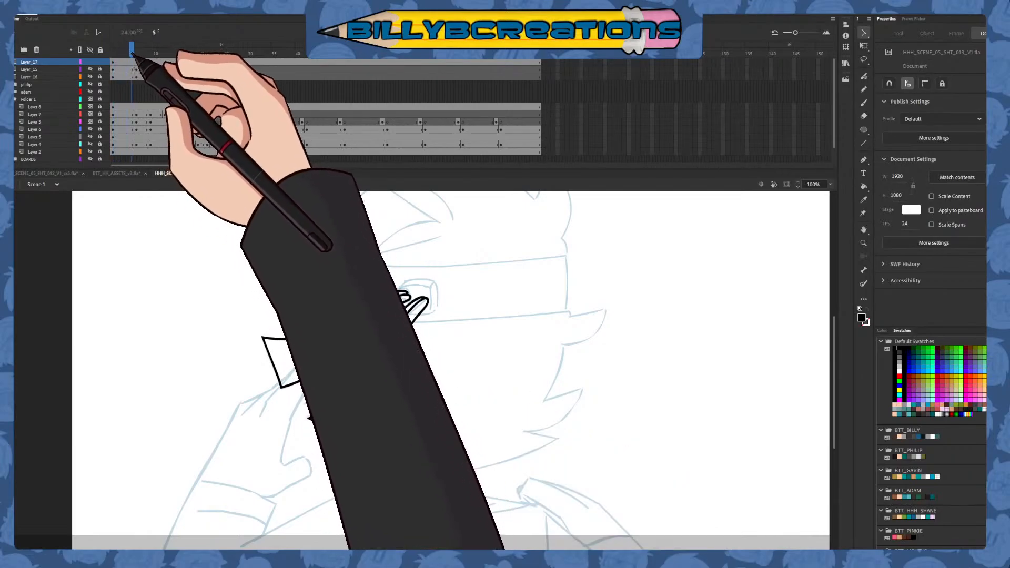
left_click(135, 62)
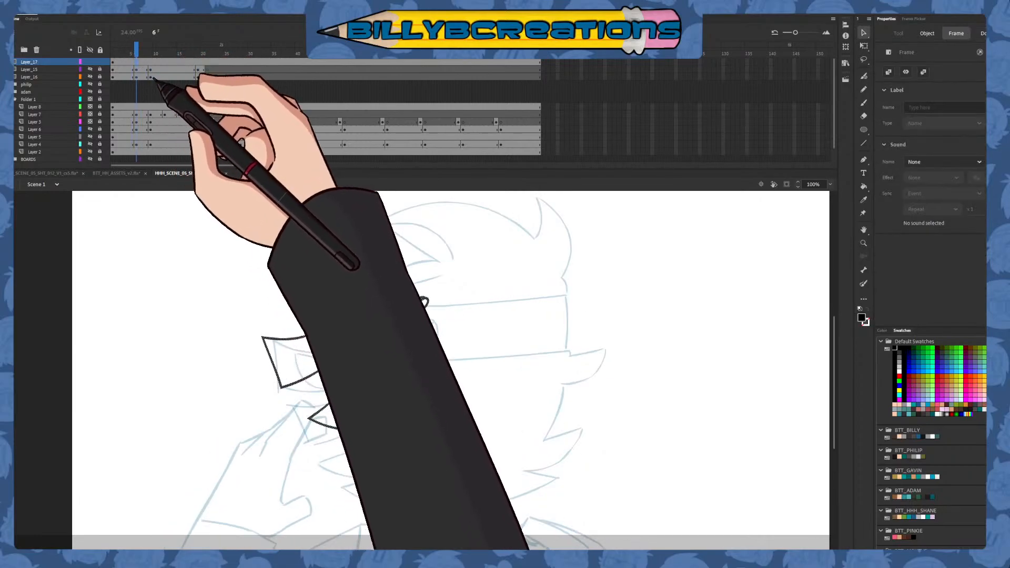
left_click(139, 51)
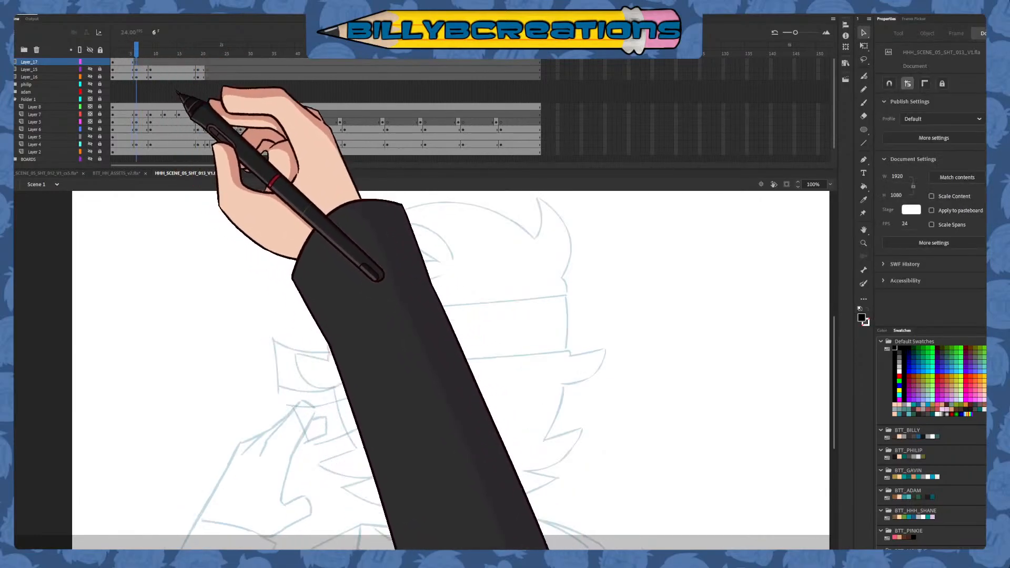
left_click(863, 102)
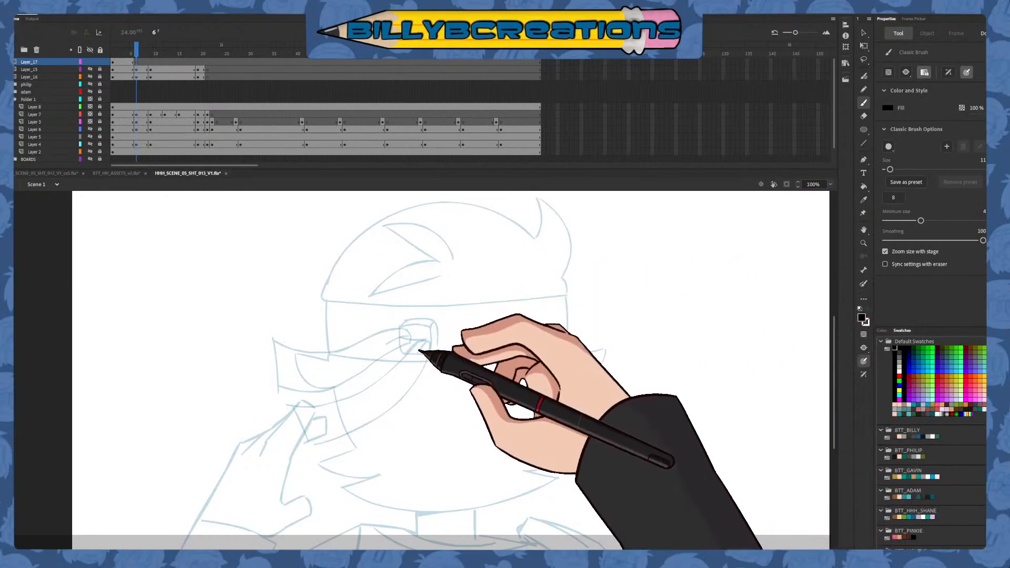
mouse_move(429, 353)
left_mouse_down()
mouse_move(415, 365)
mouse_move(428, 341)
mouse_move(419, 378)
mouse_move(368, 412)
left_mouse_up()
key("ctrl+z")
left_click_drag(415, 356, 425, 345)
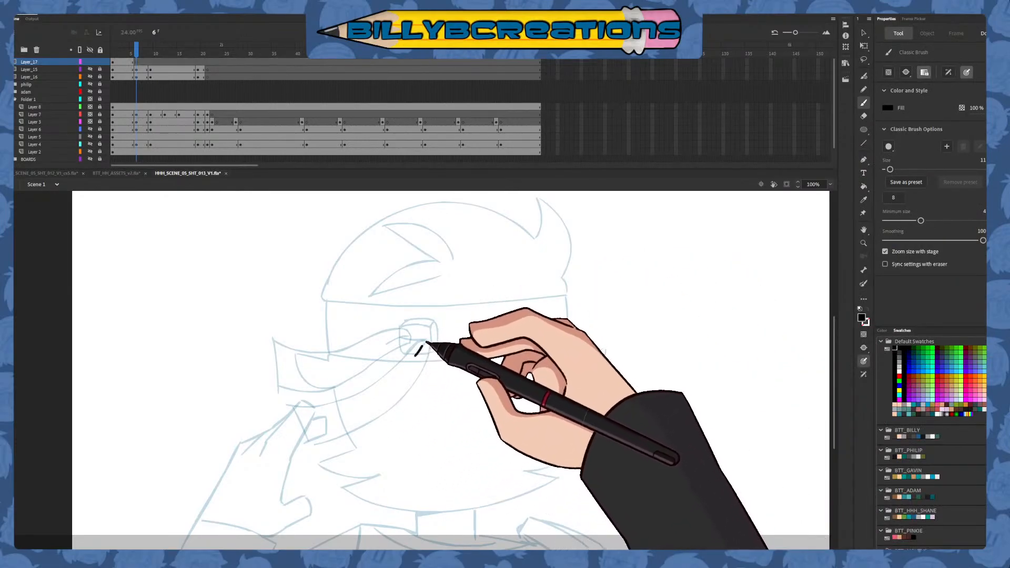
left_click_drag(391, 406, 296, 448)
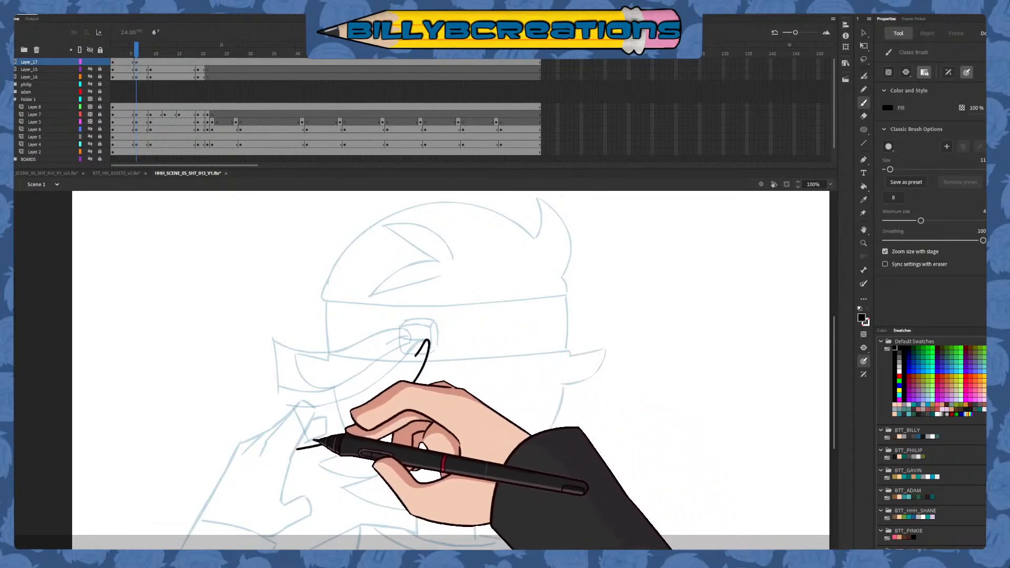
key("ctrl+z")
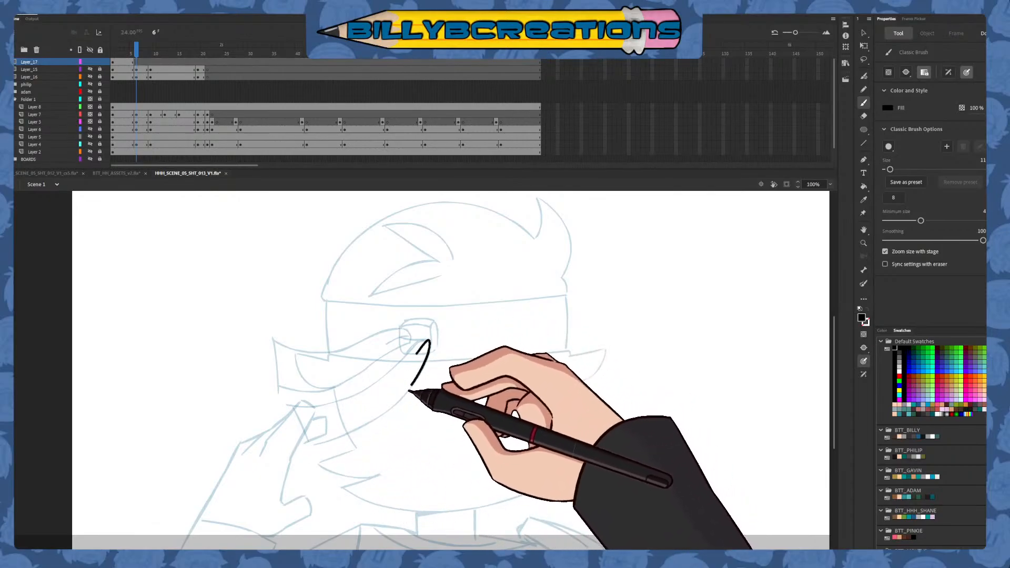
left_click_drag(356, 432, 298, 462)
key("ctrl+z")
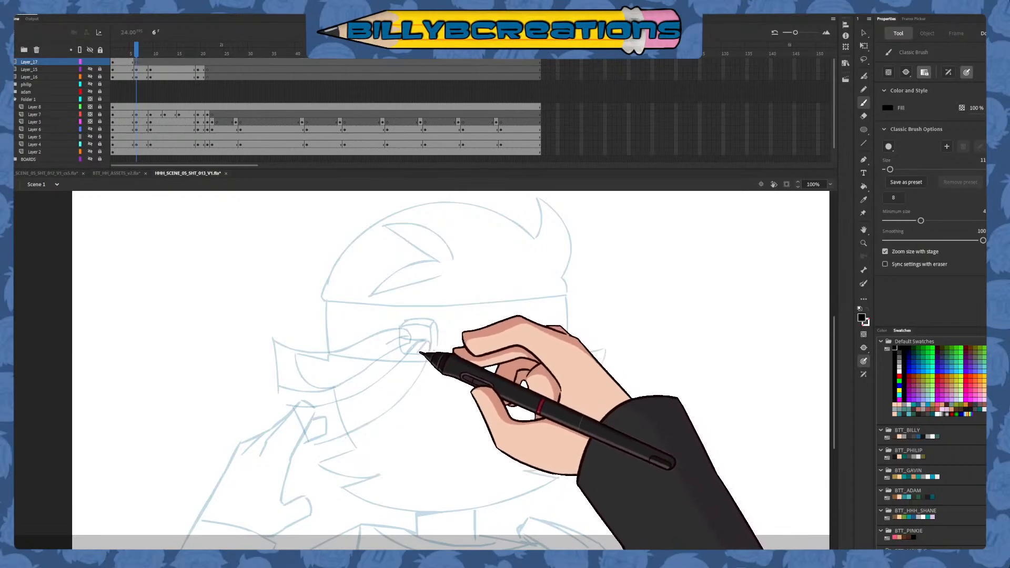
Ink the lower headband tail at frame 6 over the rough, with its knot fold, long curved edges and straight outer end
left_click_drag(400, 397, 304, 448)
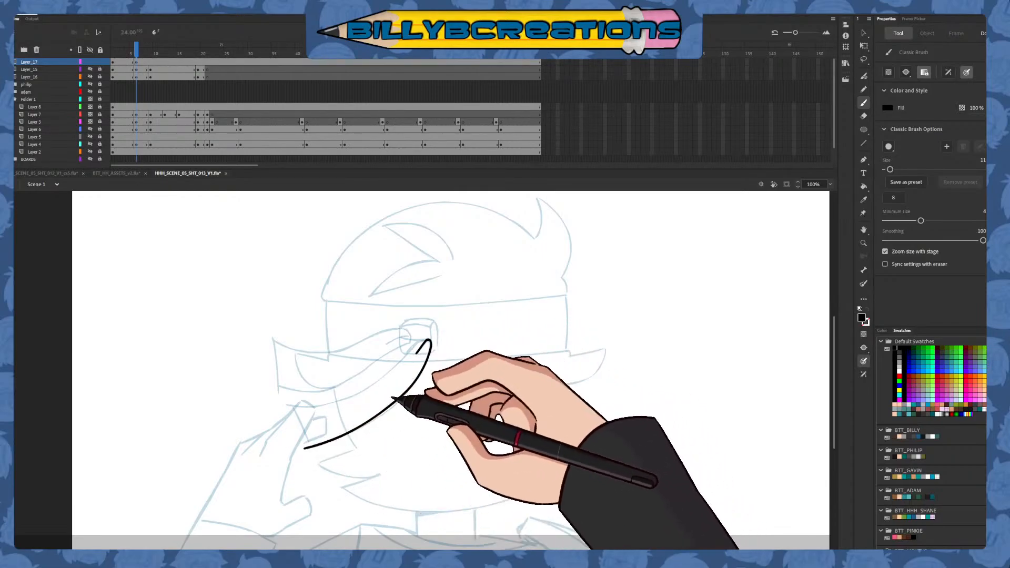
key("ctrl+z")
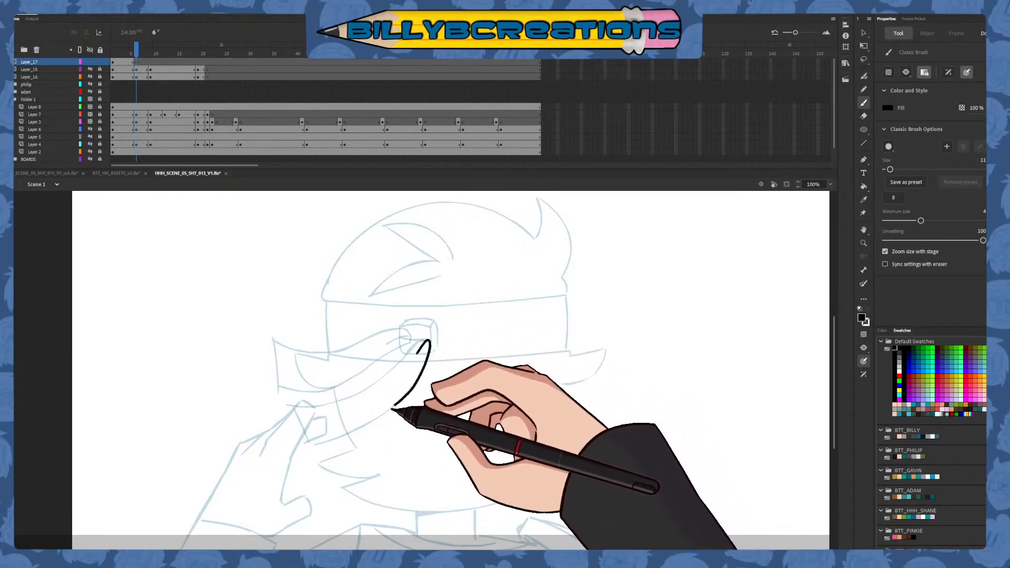
left_click_drag(392, 408, 294, 451)
key("ctrl+z")
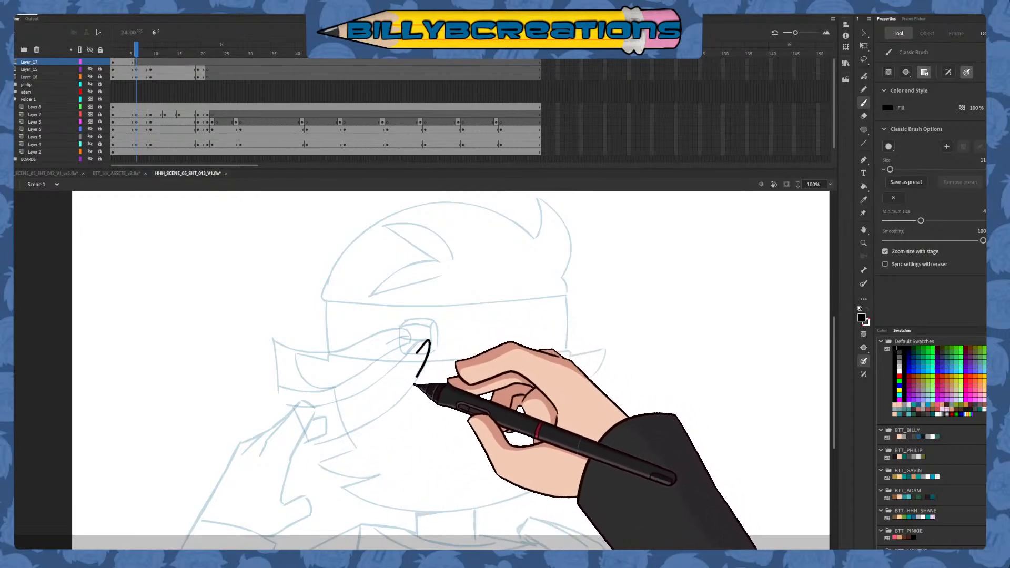
left_click_drag(415, 386, 295, 456)
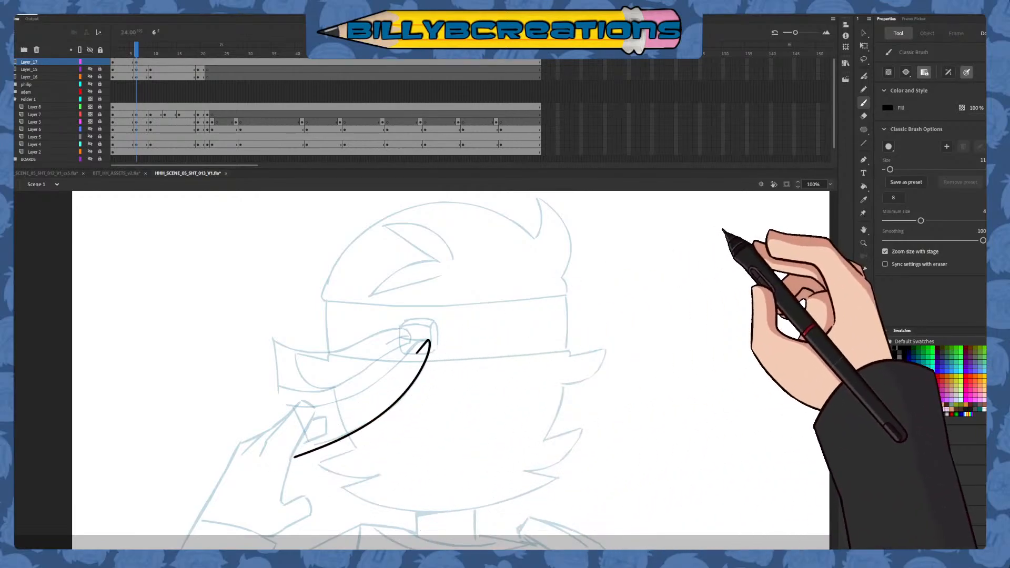
key("q")
left_click(293, 457)
key("b")
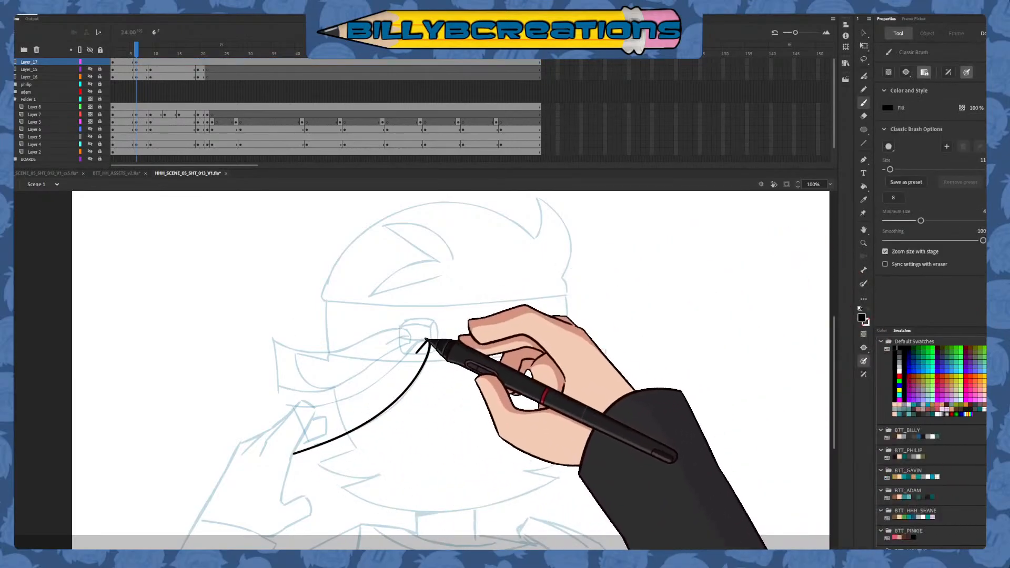
left_click_drag(426, 341, 378, 384)
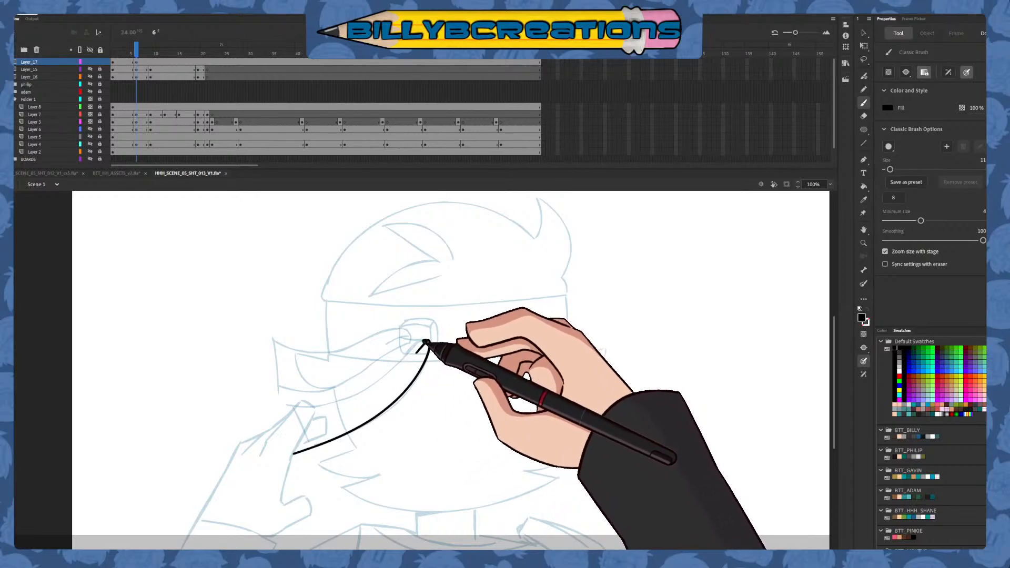
mouse_move(427, 342)
left_mouse_down()
mouse_move(346, 399)
mouse_move(302, 409)
mouse_move(315, 456)
left_mouse_up()
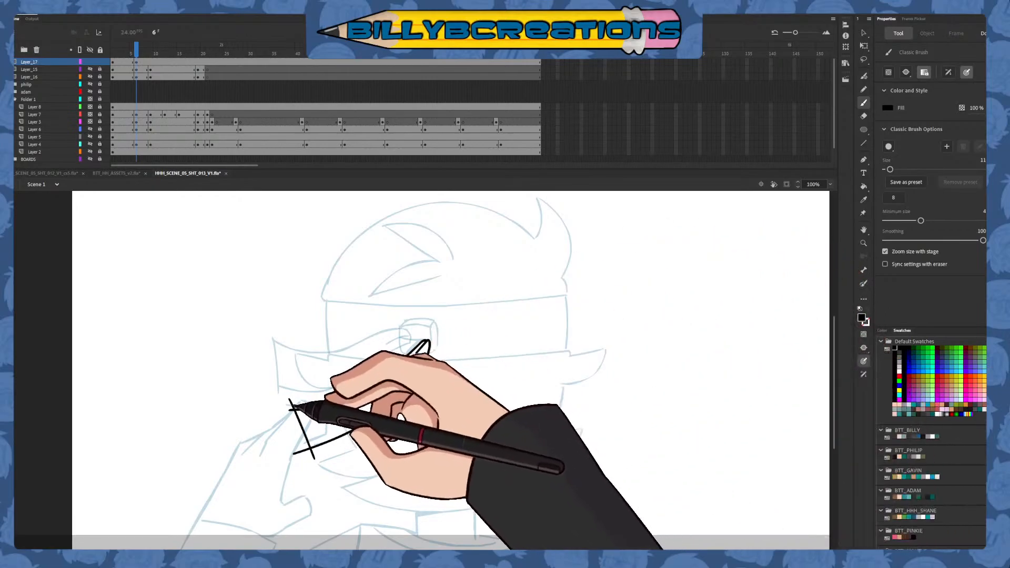
Delete the overshooting line ends at both outer corners of the lower headband tail at frame 6
key("v")
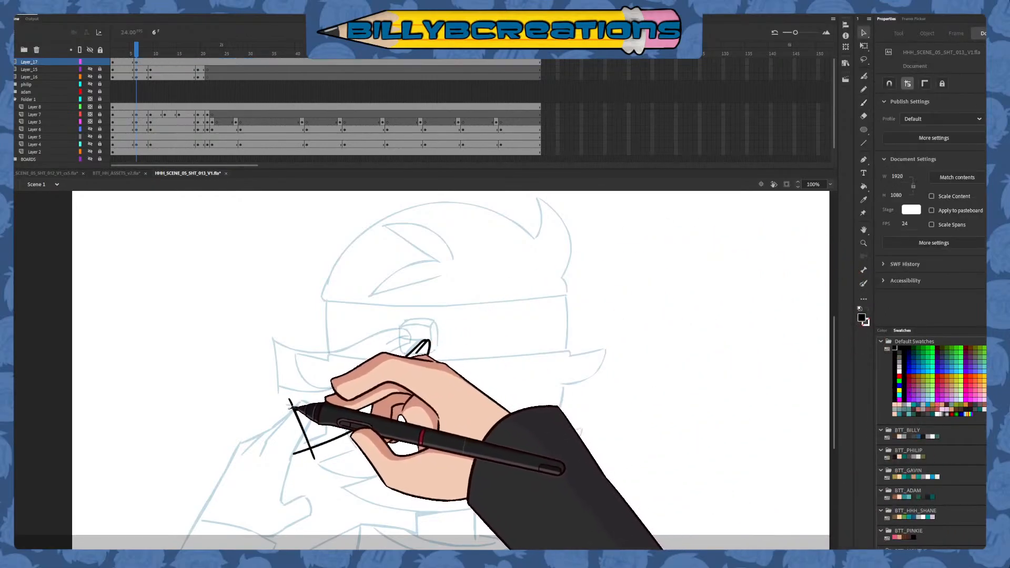
left_click(291, 404)
key("Delete")
left_click(302, 451)
key("Delete")
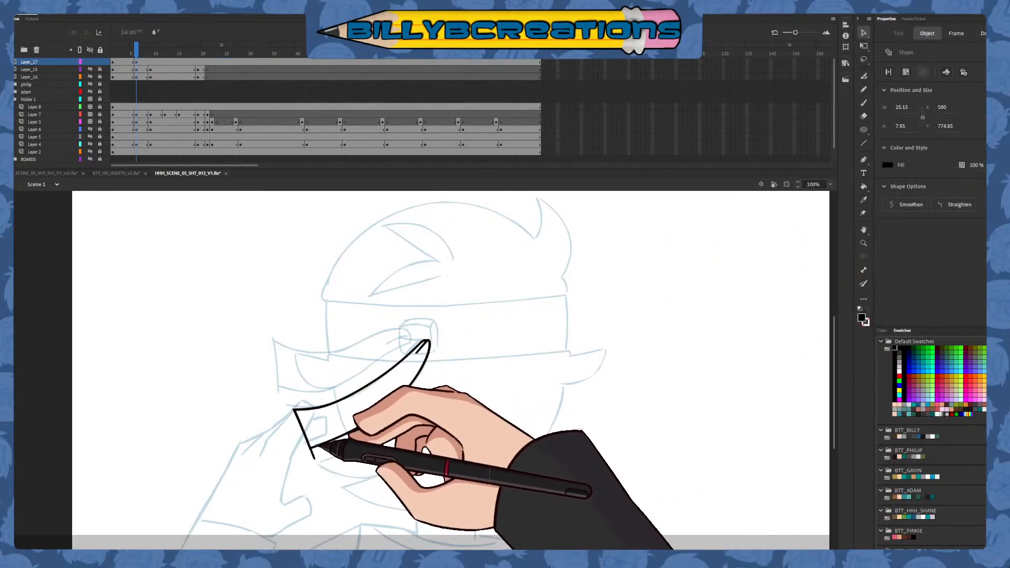
left_click(313, 455)
key("Delete")
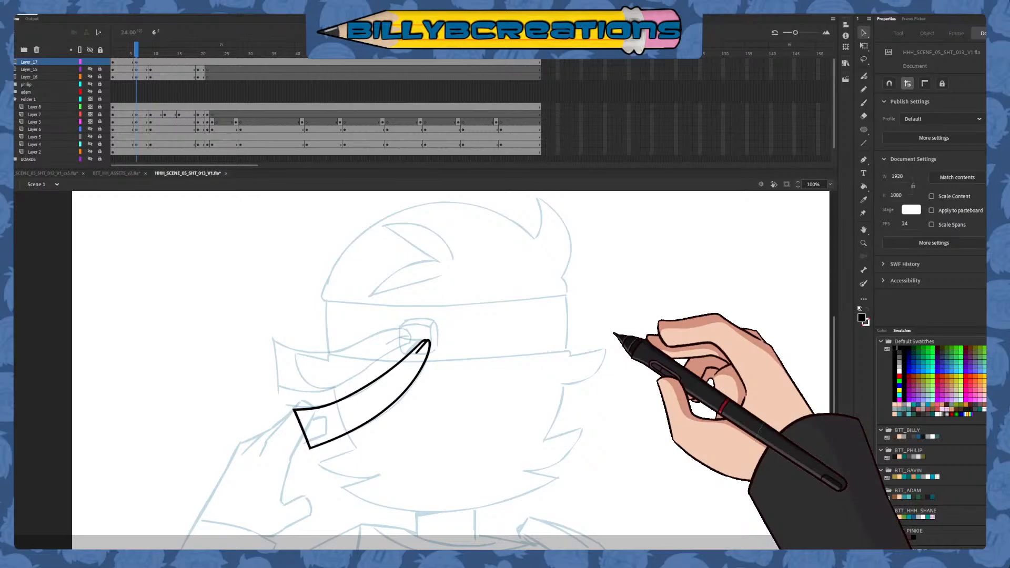
Ink the upper headband tail at frame 6 with its knot fold, wavy edges and outer end, and trim the overshooting line ends
left_click(863, 103)
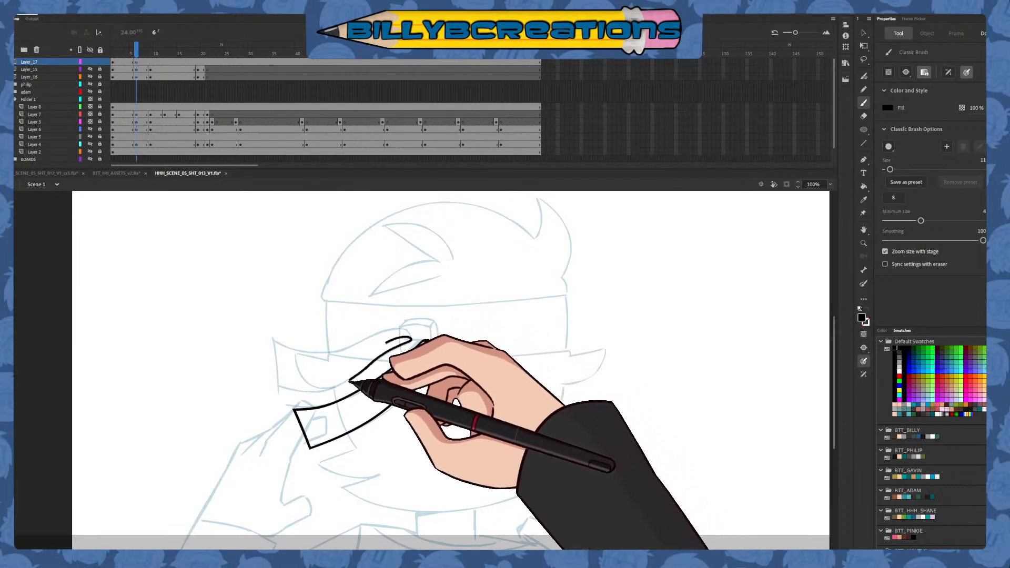
left_click_drag(349, 381, 266, 380)
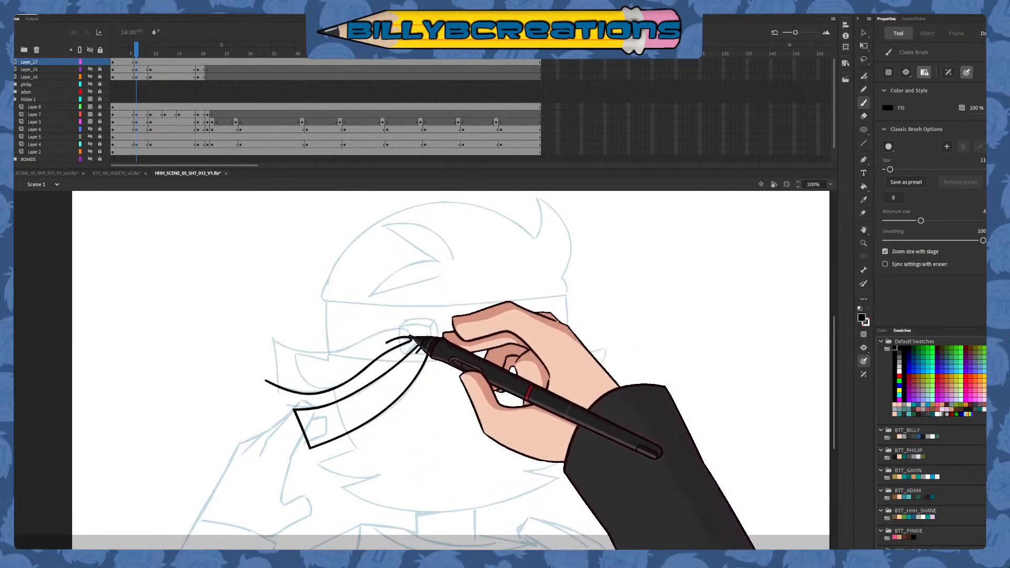
mouse_move(412, 335)
left_mouse_down()
mouse_move(340, 354)
mouse_move(300, 350)
mouse_move(276, 397)
left_mouse_up()
key("ctrl+z")
left_click_drag(272, 319, 277, 421)
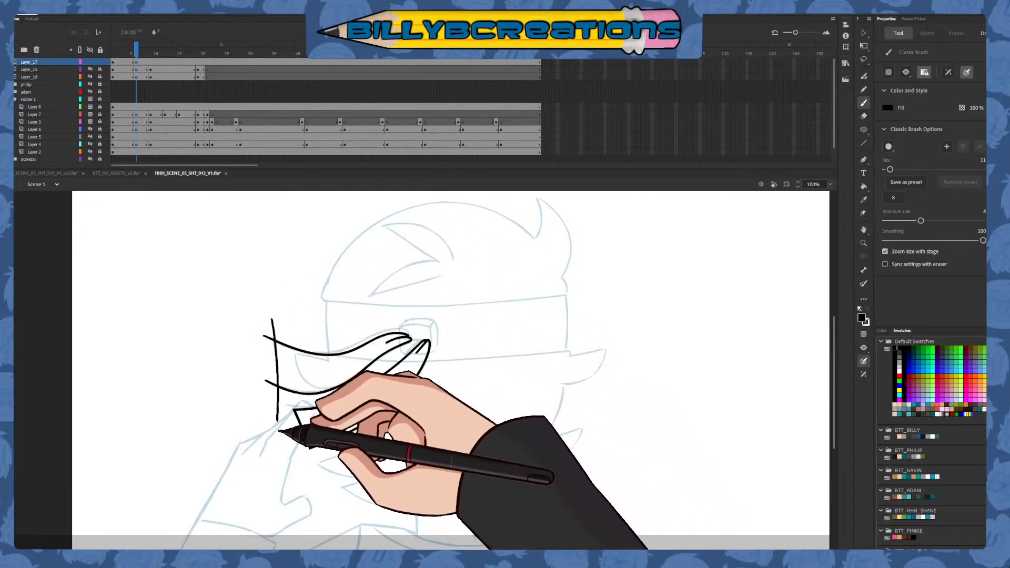
key("v")
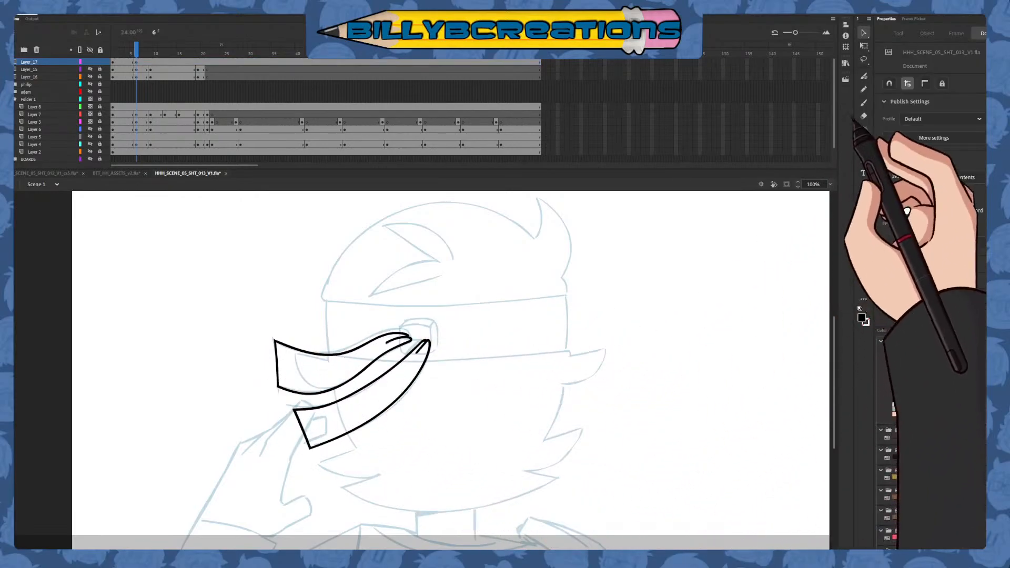
Insert a blank keyframe at frame 9 on Layer_17, with the Classic Brush ready, and compare it with the previous frame
left_click(863, 102)
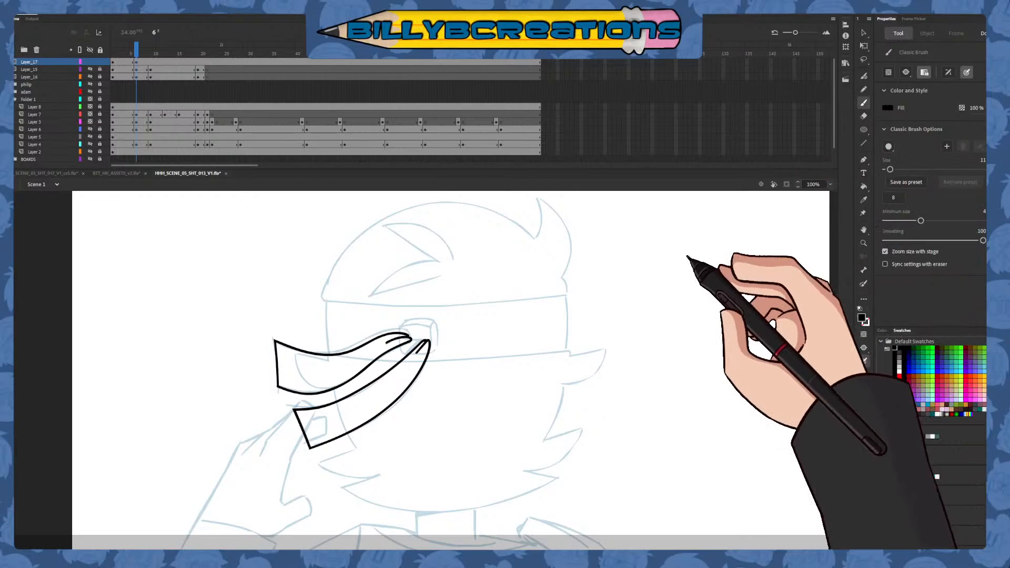
key("comma")
key("period")
key("period")
key("period")
key("period")
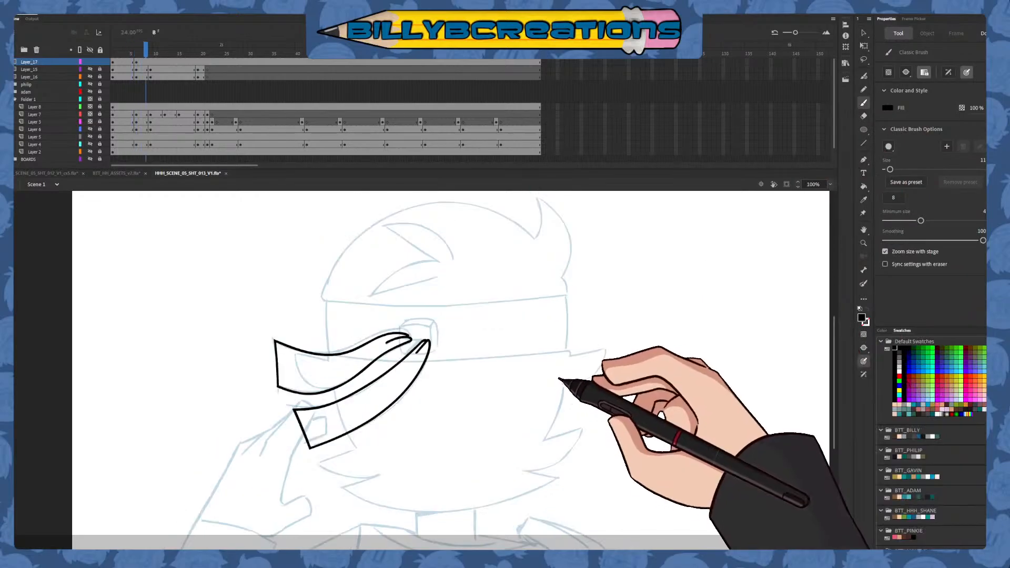
left_click(152, 62)
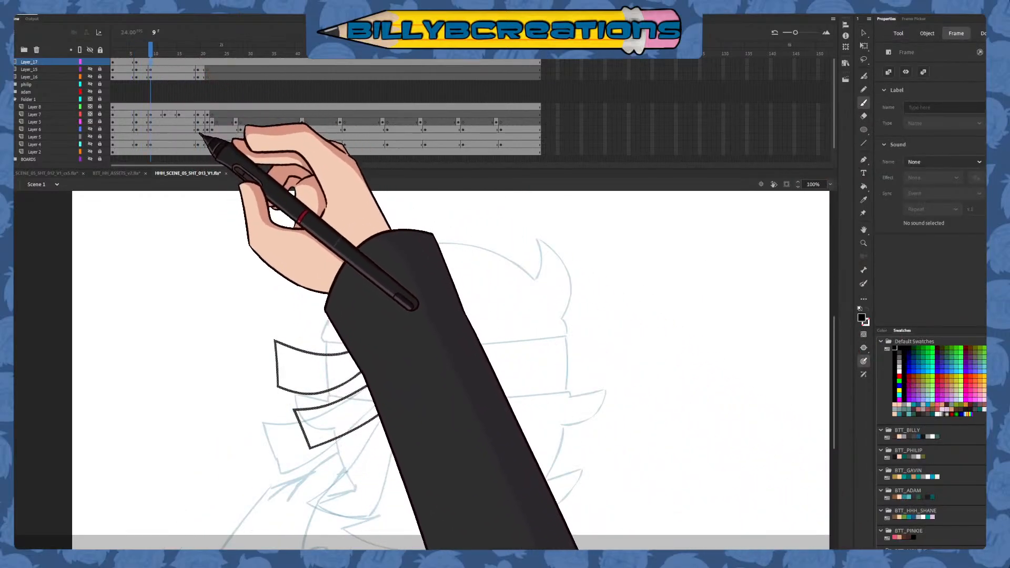
key("F7")
key("comma")
key("period")
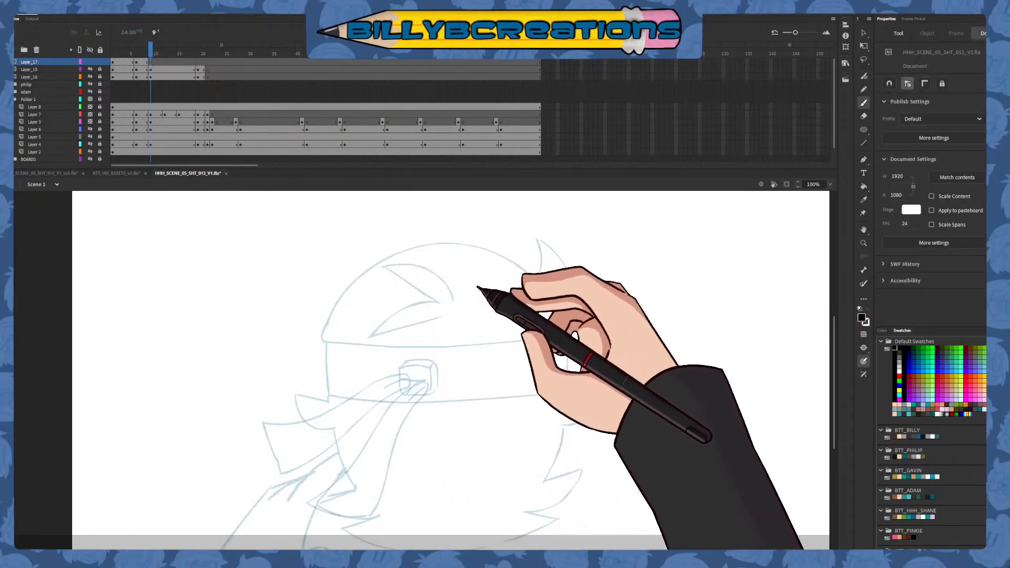
Ink the lower headband tail at frame 9 over the rough, with its knot fold, two long edges and slanted bottom end
left_click_drag(524, 406, 516, 340)
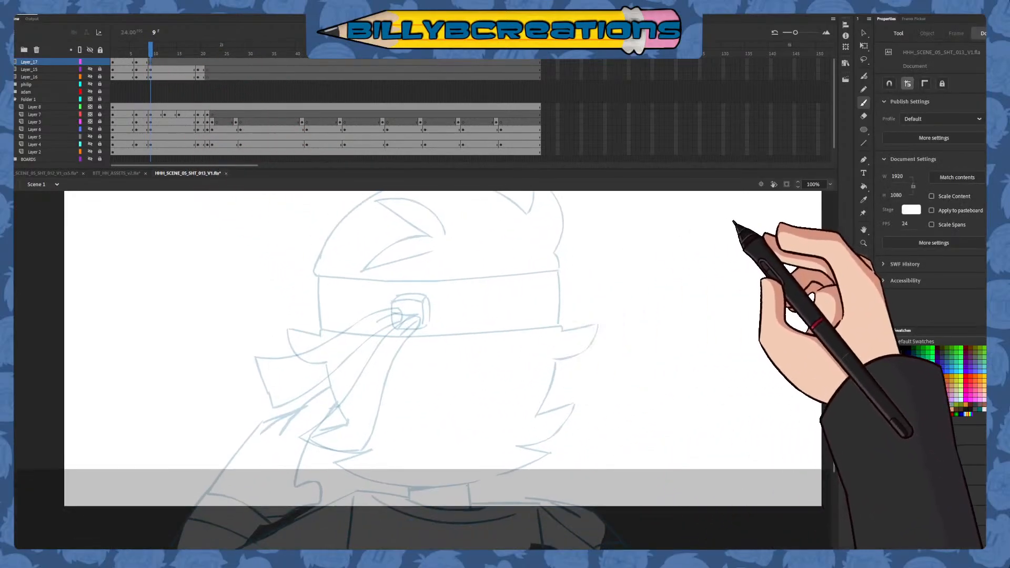
left_click_drag(404, 332, 425, 317)
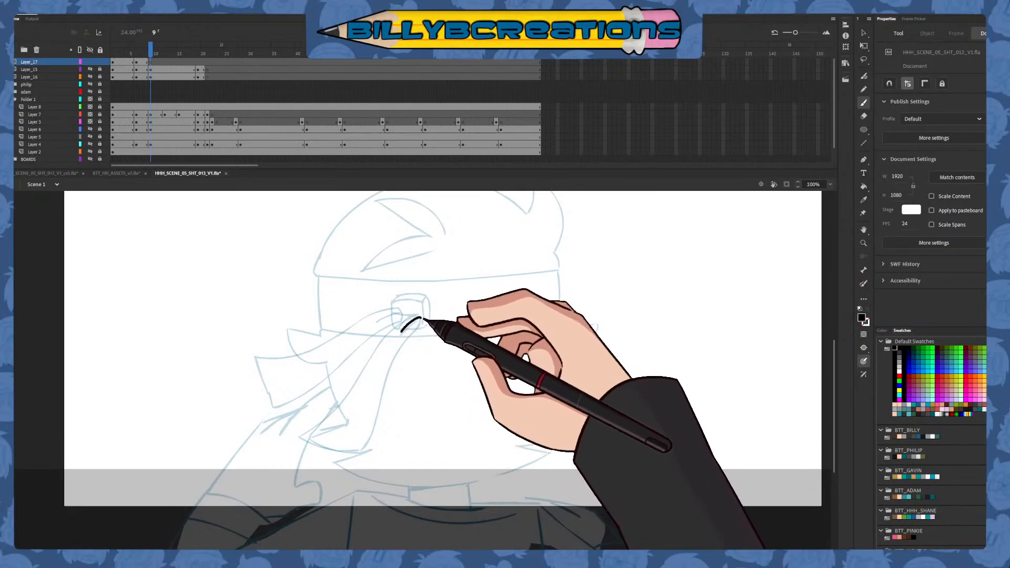
key("ctrl+z")
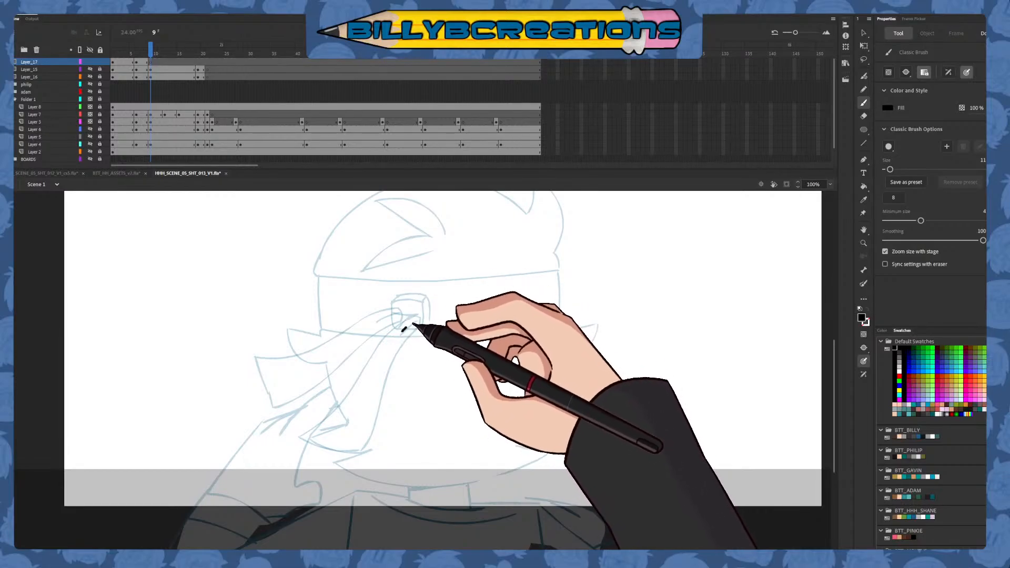
mouse_move(382, 398)
left_mouse_down()
mouse_move(367, 445)
mouse_move(346, 470)
left_mouse_up()
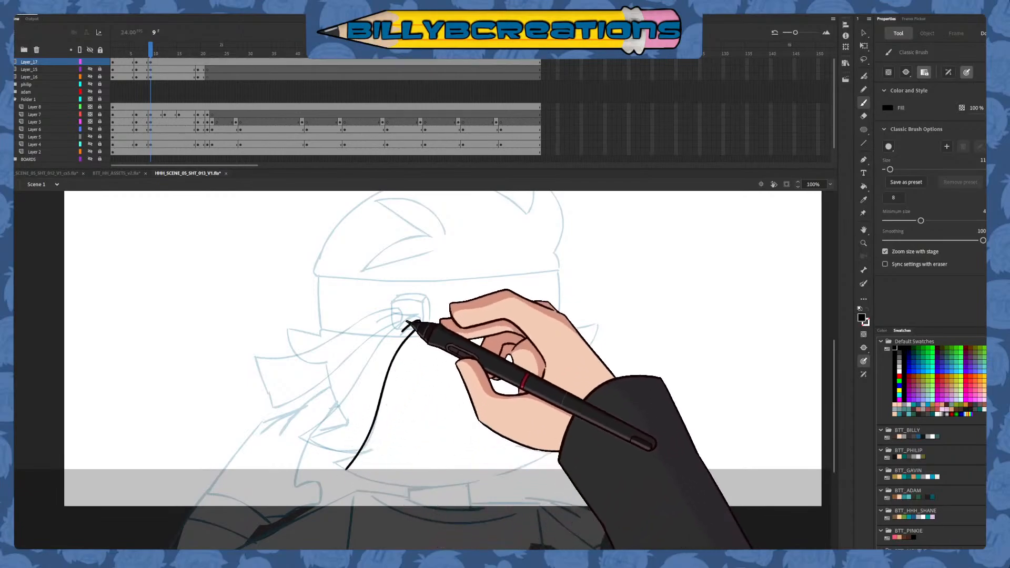
left_click_drag(357, 383, 292, 438)
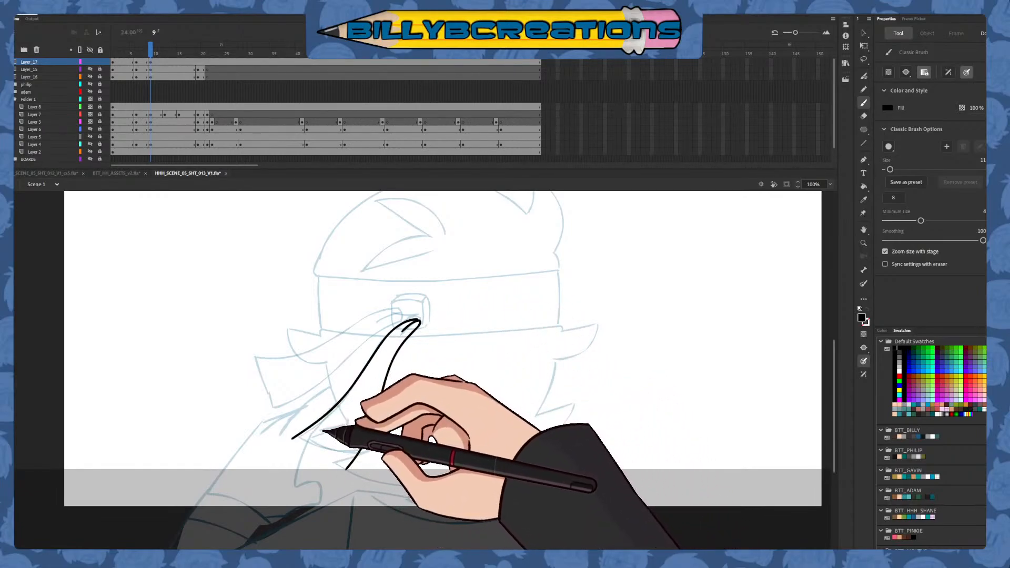
key("ctrl+z")
left_click_drag(421, 322, 387, 340)
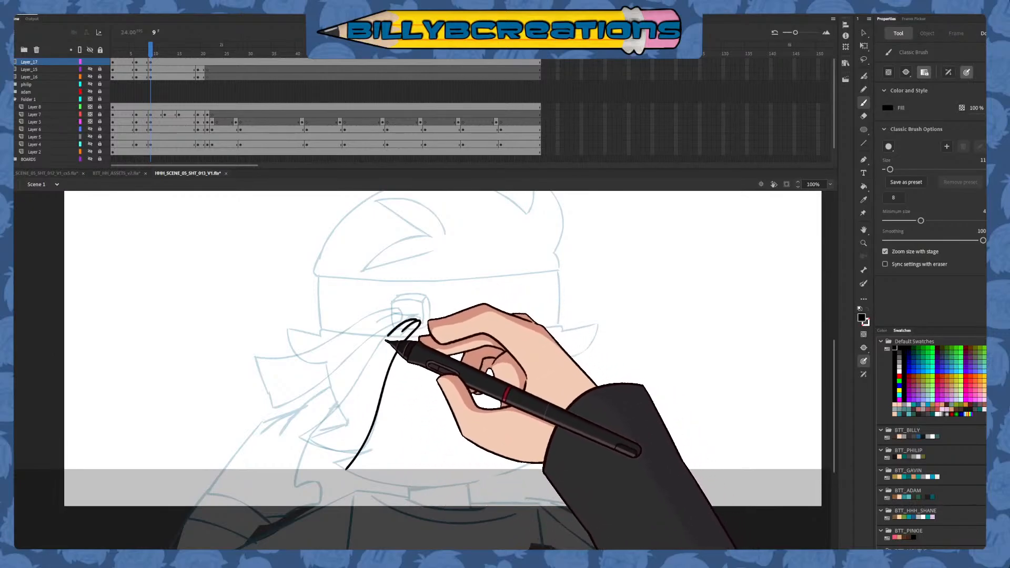
mouse_move(348, 399)
left_mouse_down()
mouse_move(293, 447)
mouse_move(305, 434)
mouse_move(376, 452)
left_mouse_up()
left_click_drag(291, 430, 380, 453)
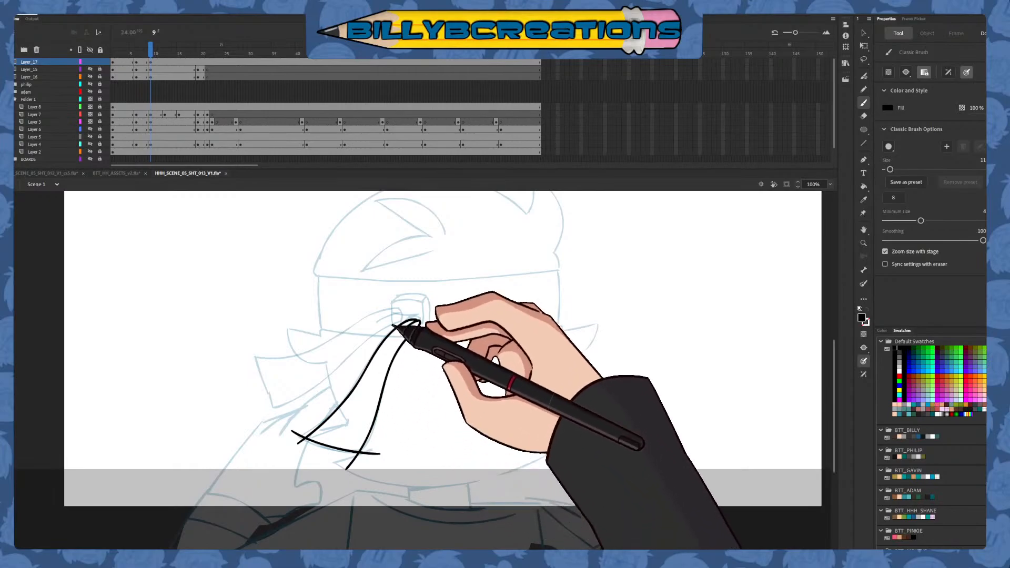
Ink the upper headband tail at frame 9 with its fold, edges and outer end, and trim both tails' overshooting line ends
left_click_drag(415, 320, 360, 349)
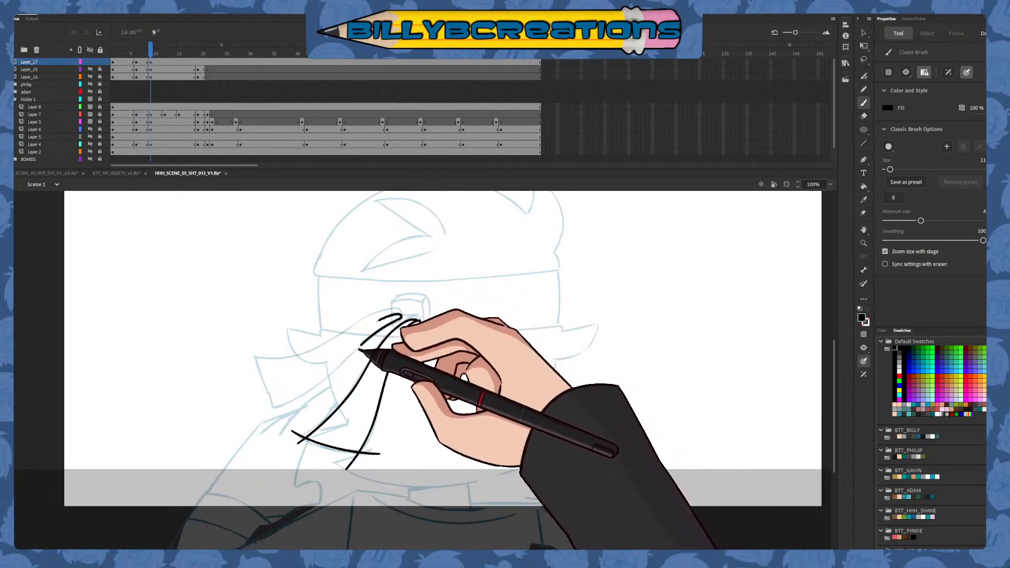
left_click_drag(254, 351, 269, 408)
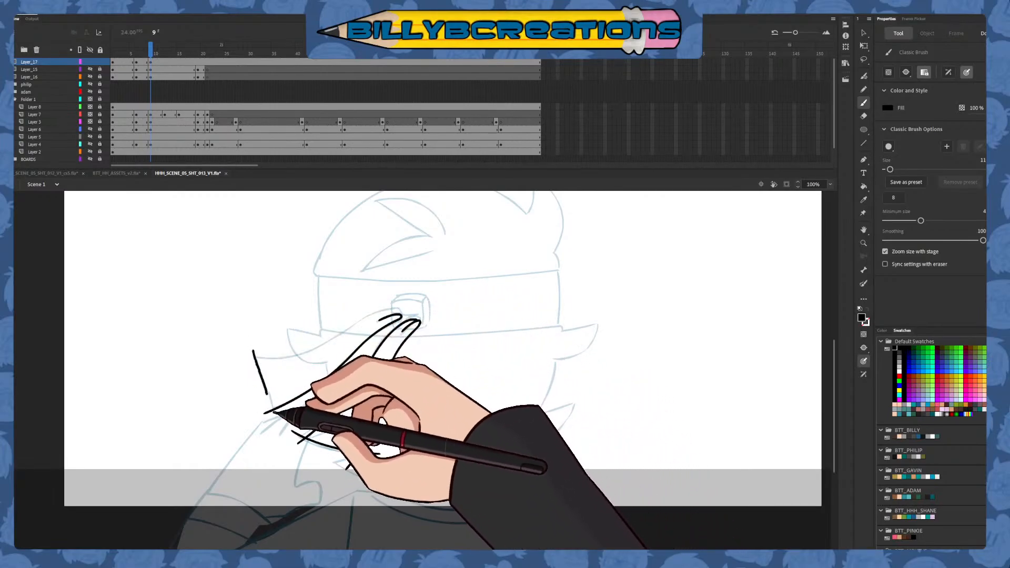
key("ctrl+z")
left_click_drag(255, 353, 274, 408)
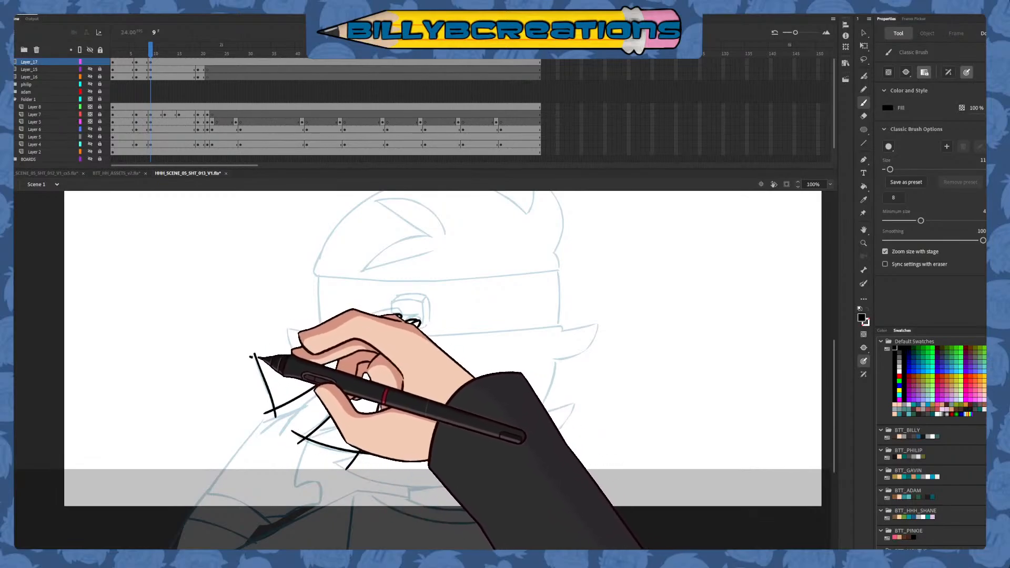
mouse_move(318, 349)
left_mouse_down()
mouse_move(406, 316)
mouse_move(370, 320)
left_mouse_up()
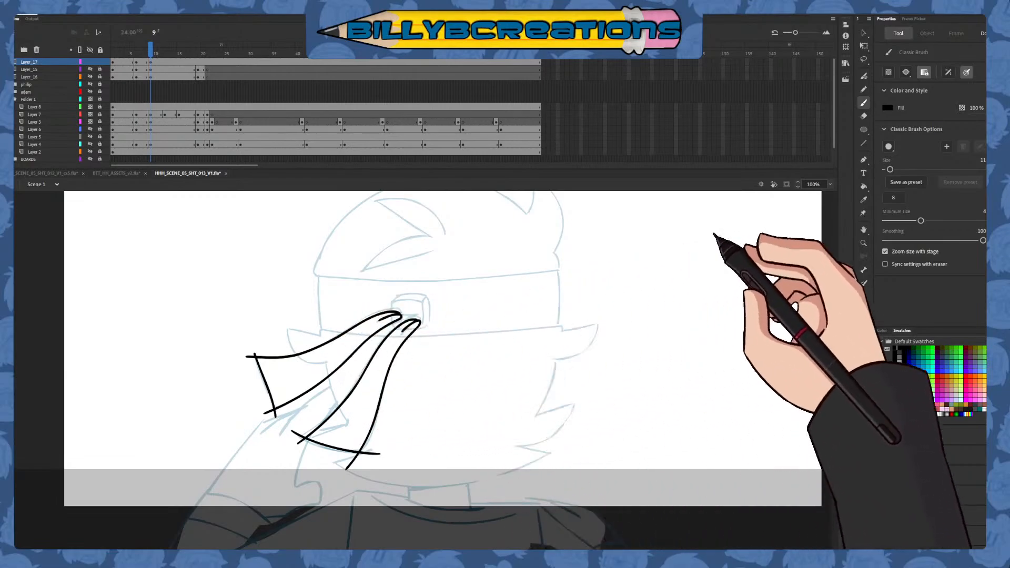
key("v")
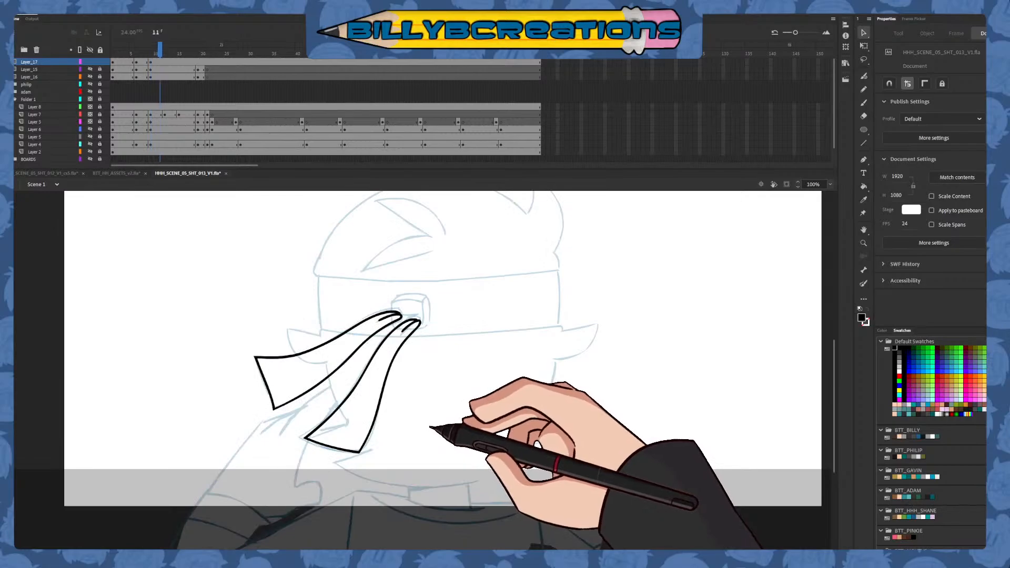
Insert a blank keyframe at frame 12 on Layer_17 and ready the Classic Brush
left_click(166, 62)
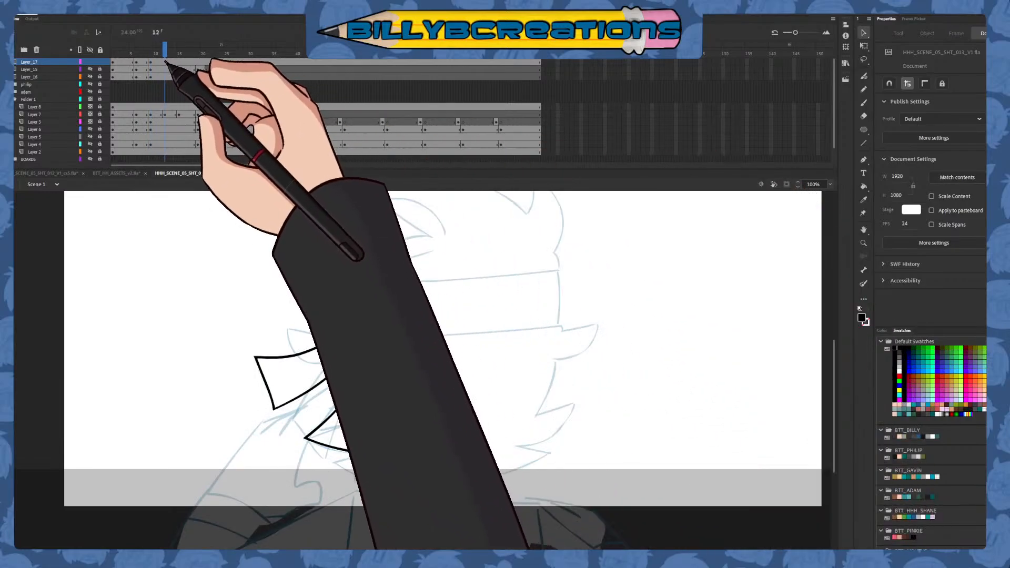
key("F7")
left_click(863, 103)
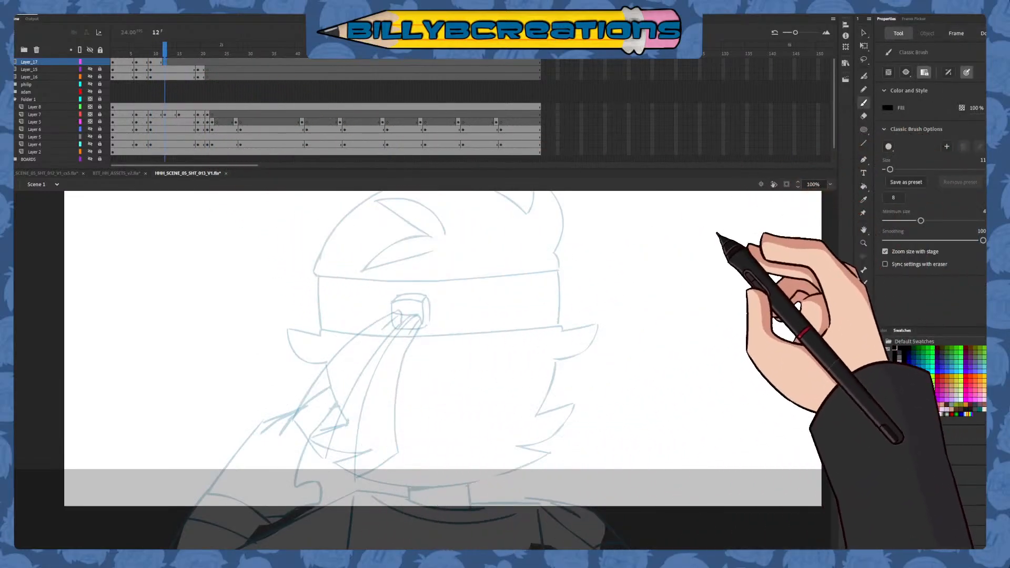
Ink the lower headband tail at frame 12 over the rough, with its knot fold, two long curved edges and slanted bottom end
left_click_drag(410, 330, 424, 321)
key("ctrl+z")
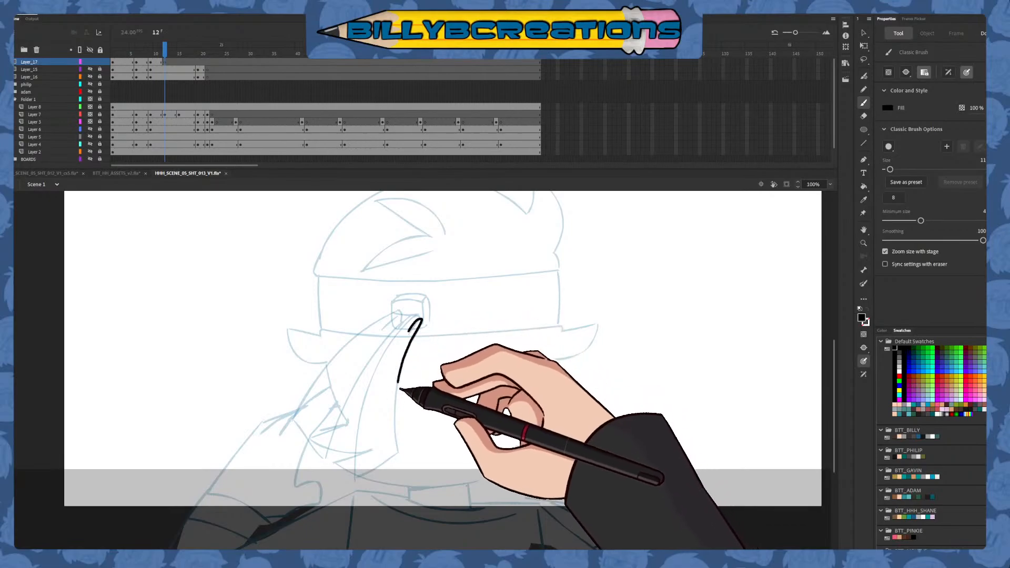
left_click_drag(400, 389, 402, 476)
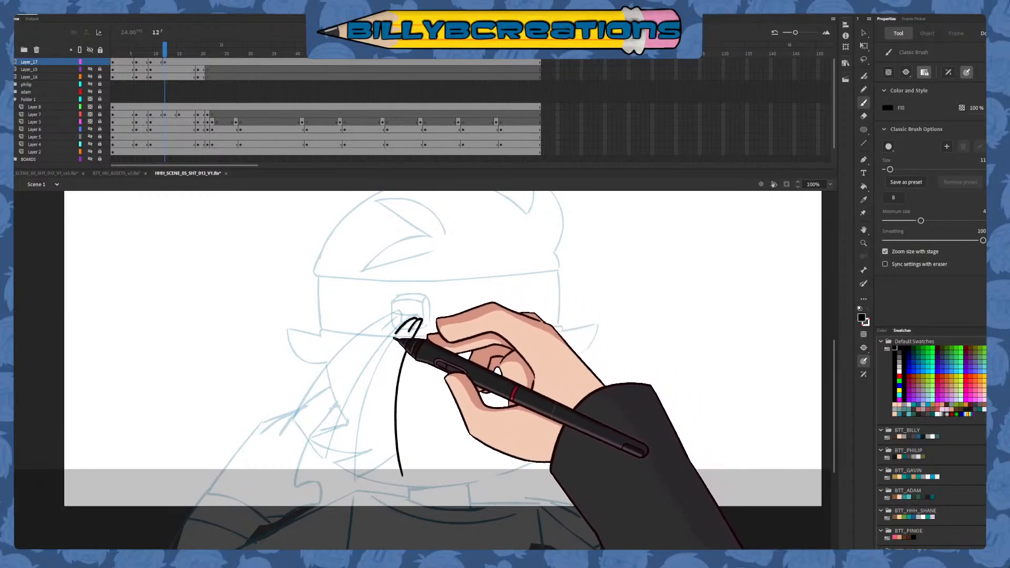
mouse_move(418, 321)
left_mouse_down()
mouse_move(380, 368)
mouse_move(350, 495)
left_mouse_up()
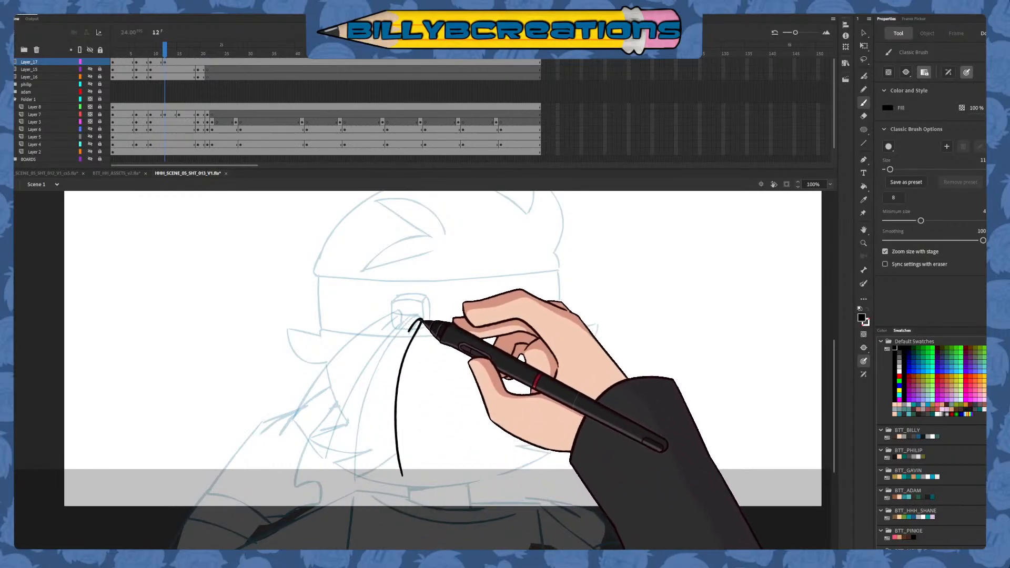
mouse_move(418, 321)
left_mouse_down()
mouse_move(380, 369)
mouse_move(359, 476)
left_mouse_up()
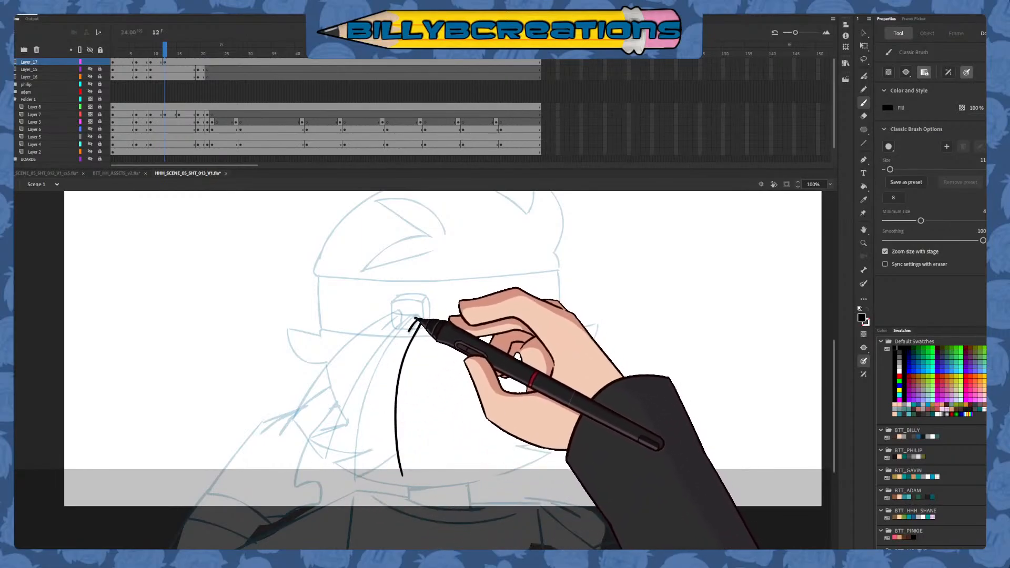
left_click_drag(416, 318, 356, 478)
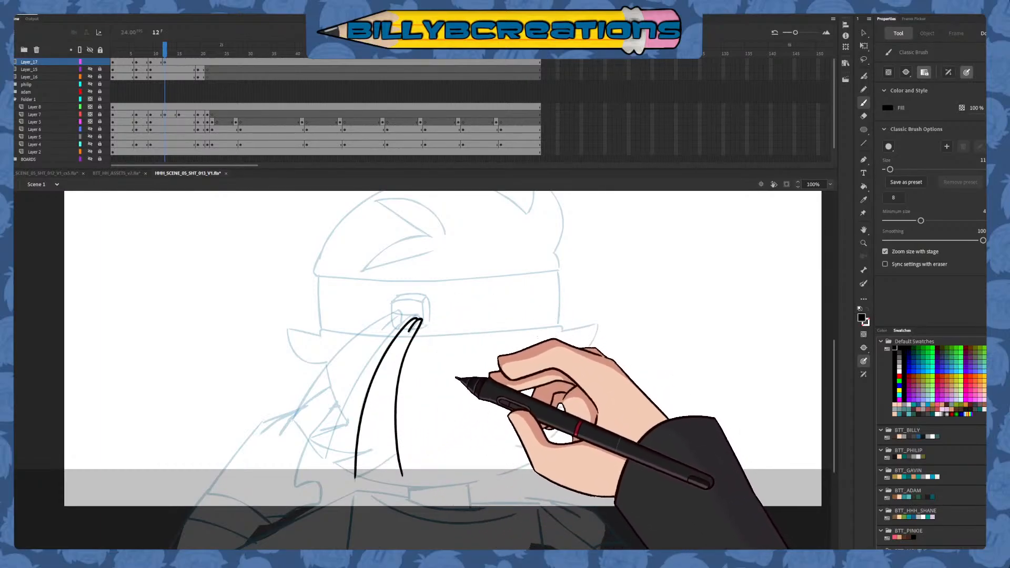
left_click_drag(353, 477, 400, 454)
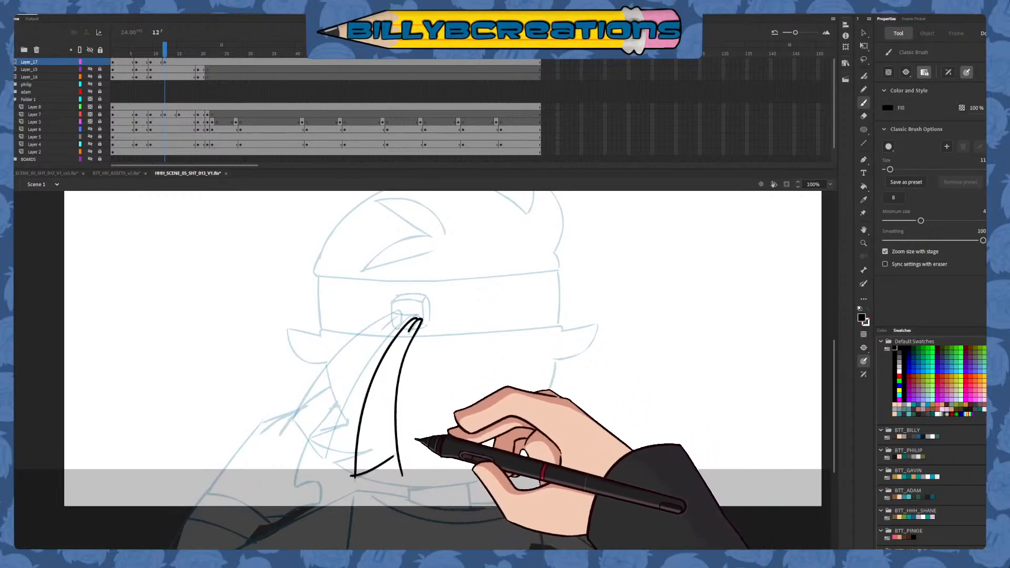
key("ctrl+z")
left_click_drag(352, 477, 399, 455)
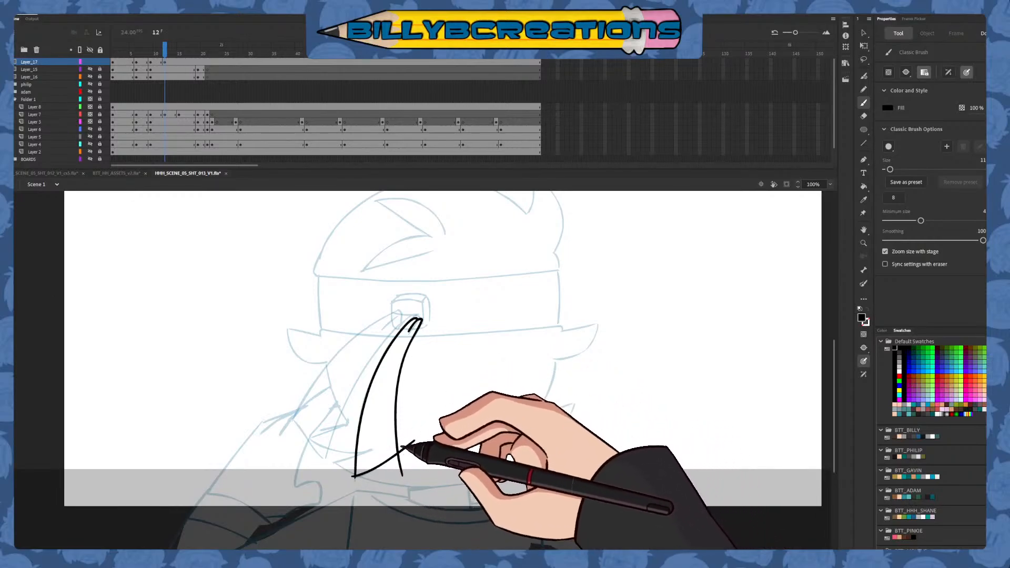
Ink the upper headband tail at frame 12 with its knot fold, two long edges and slanted outer end
left_click_drag(402, 321, 356, 391)
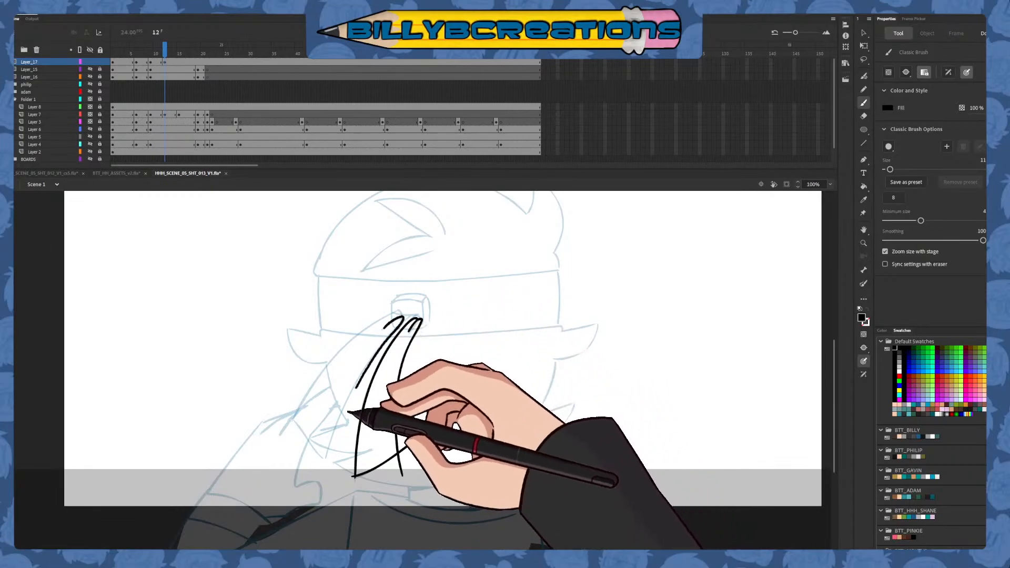
mouse_move(401, 320)
left_mouse_down()
mouse_move(341, 415)
mouse_move(322, 470)
left_mouse_up()
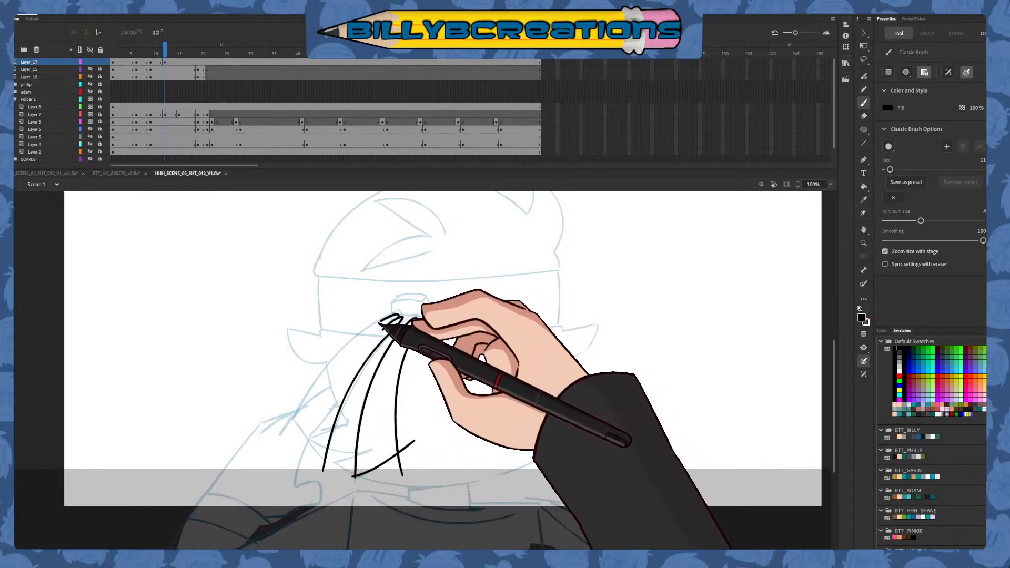
mouse_move(387, 322)
left_mouse_down()
mouse_move(344, 354)
mouse_move(285, 440)
left_mouse_up()
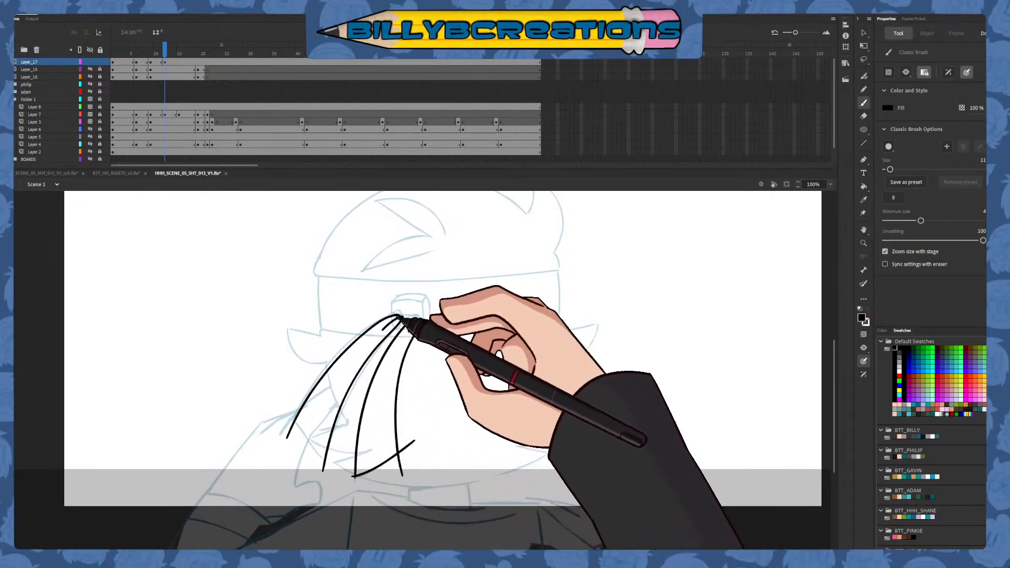
left_click_drag(397, 317, 277, 453)
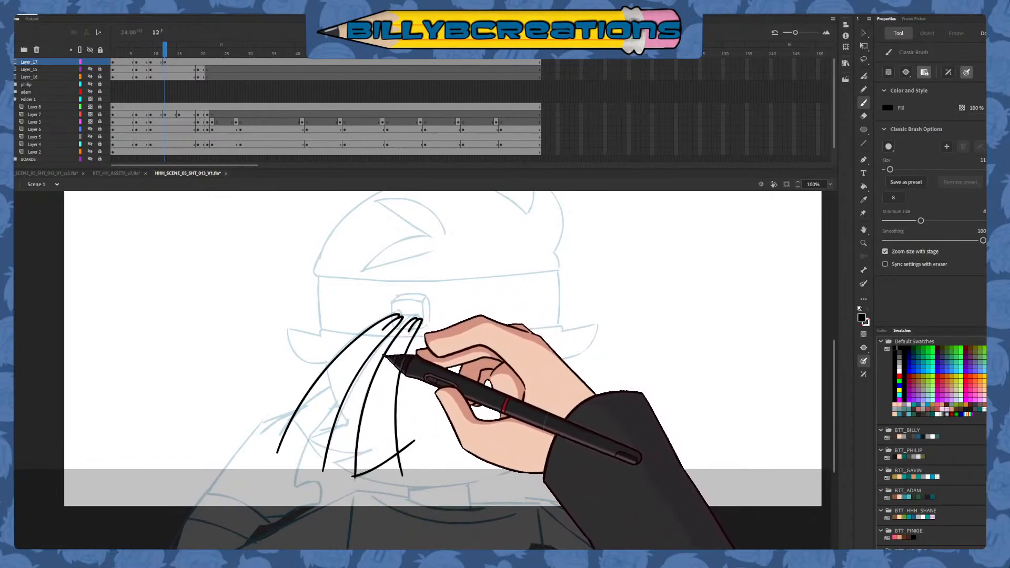
left_click_drag(288, 415, 326, 463)
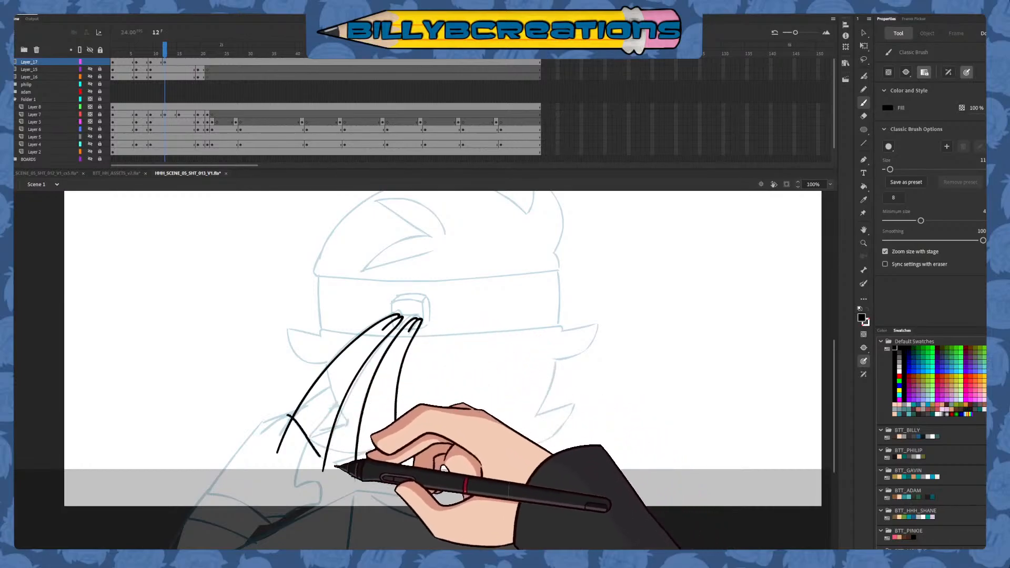
key("ctrl+z")
left_click_drag(286, 414, 331, 464)
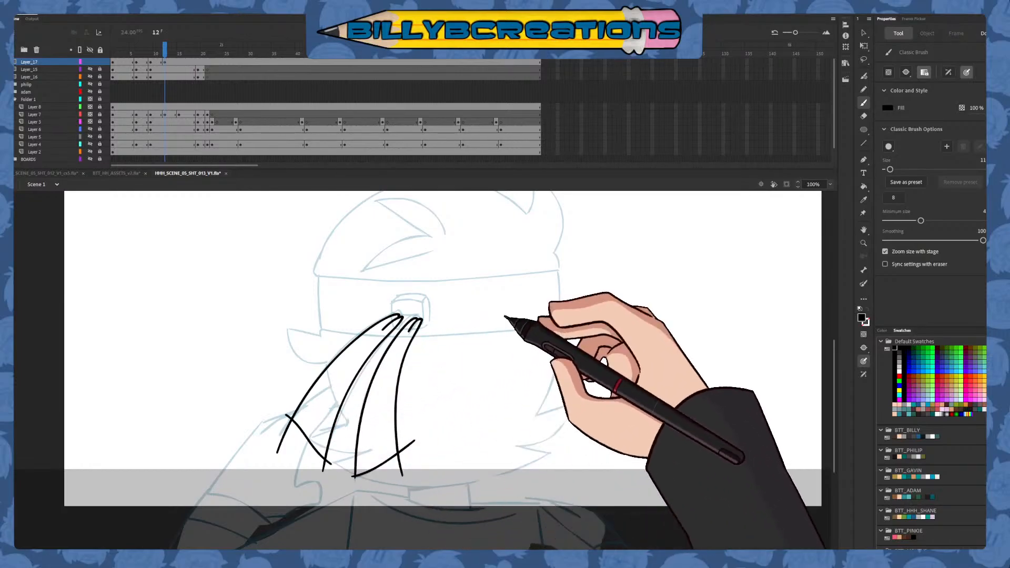
Trim the overshooting line ends at the outer corners of both headband tails at frame 12
mouse_move(408, 452)
left_mouse_down()
mouse_move(367, 468)
mouse_move(418, 457)
mouse_move(416, 445)
left_mouse_up()
key("Delete")
key("Delete")
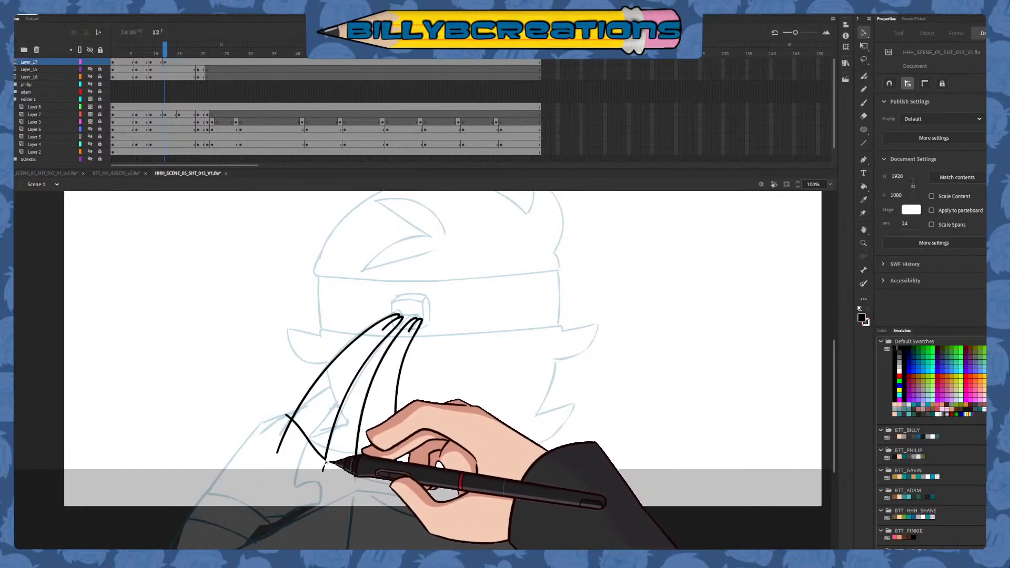
left_click(324, 467)
key("Delete")
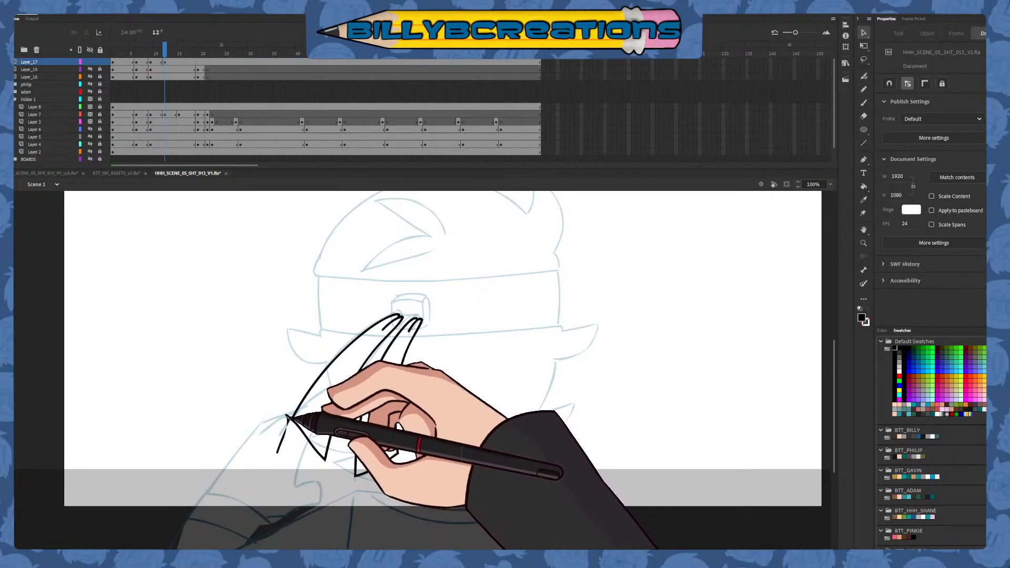
left_click(288, 431)
key("Delete")
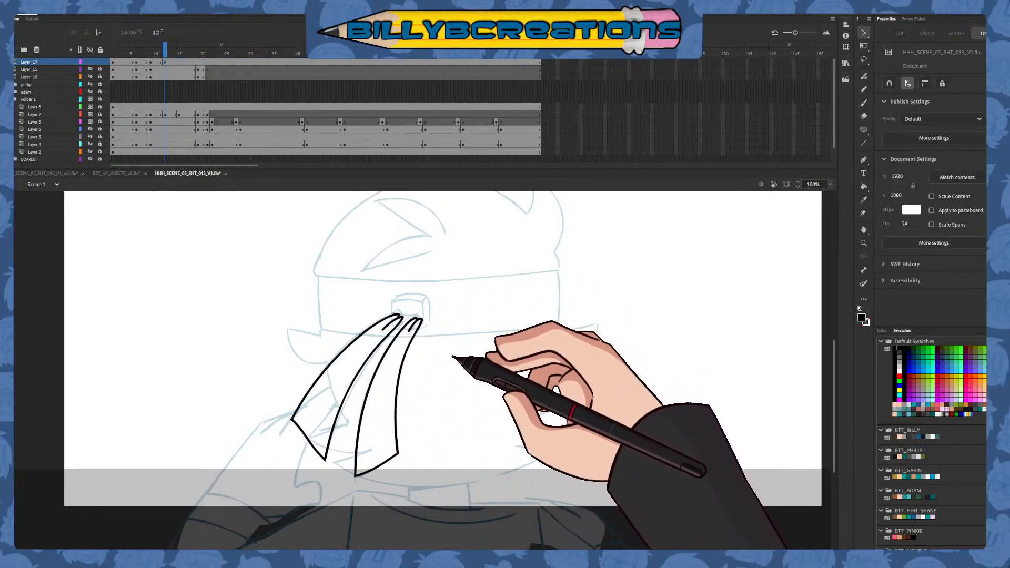
Insert blank keyframes on Layer_17 at frame 15 and in line with Layer_15's following keyframe, then return to frame 15 with the Classic Brush
key("comma")
key("period")
key("period")
key("period")
key("period")
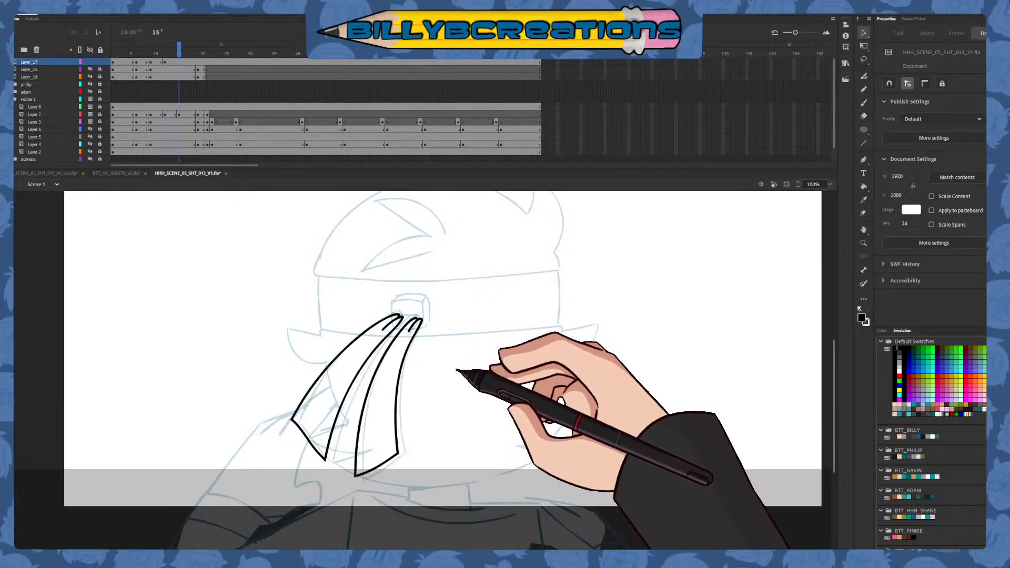
left_click(180, 51)
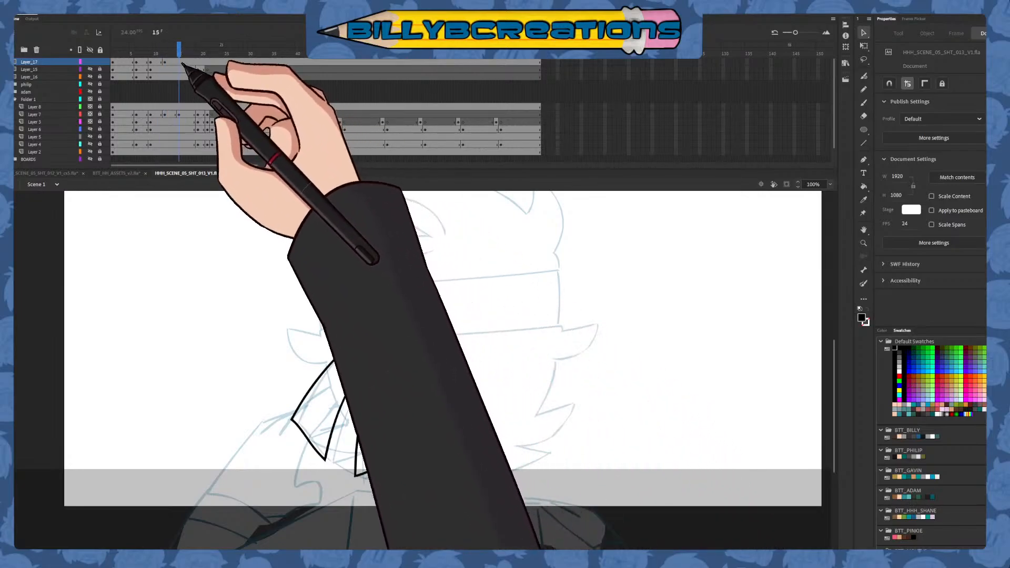
key("F7")
mouse_move(180, 54)
left_mouse_down()
mouse_move(199, 60)
mouse_move(147, 87)
mouse_move(182, 102)
mouse_move(195, 99)
mouse_move(198, 79)
left_mouse_up()
key("period")
left_click(199, 54)
key("F7")
left_click(180, 51)
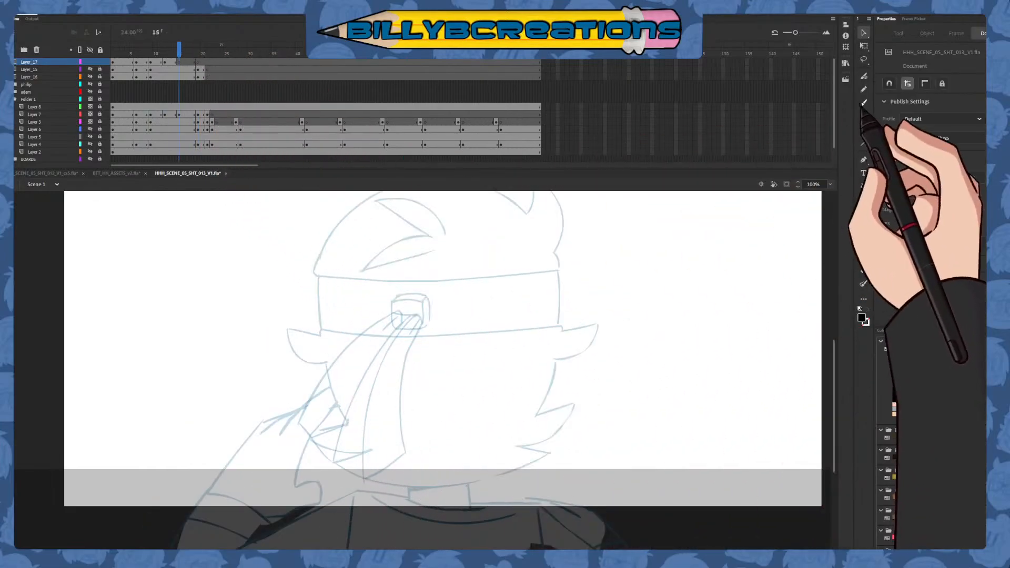
left_click(863, 103)
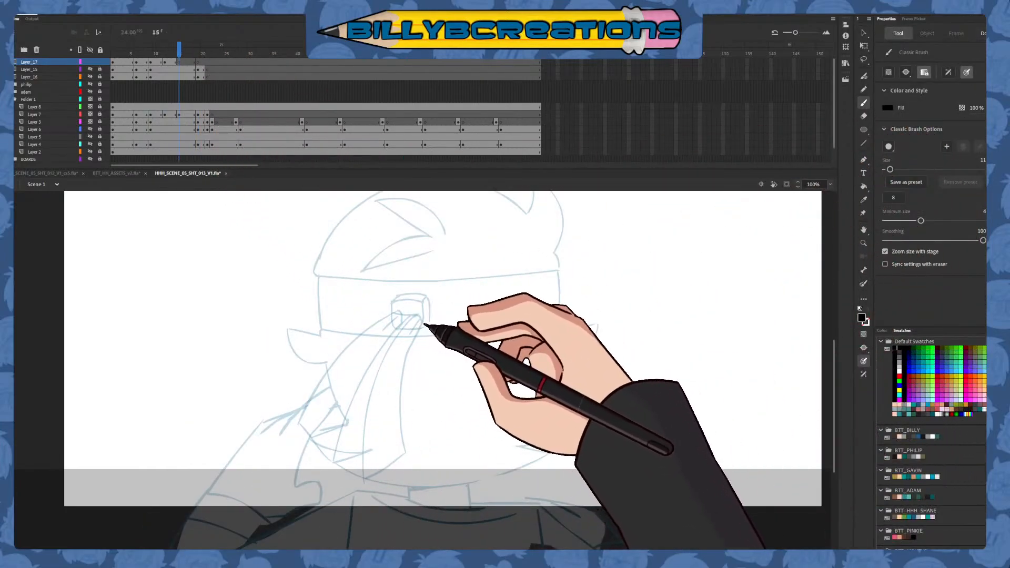
mouse_move(410, 332)
left_mouse_down()
mouse_move(421, 321)
mouse_move(401, 412)
mouse_move(407, 461)
left_mouse_up()
key("ctrl+z")
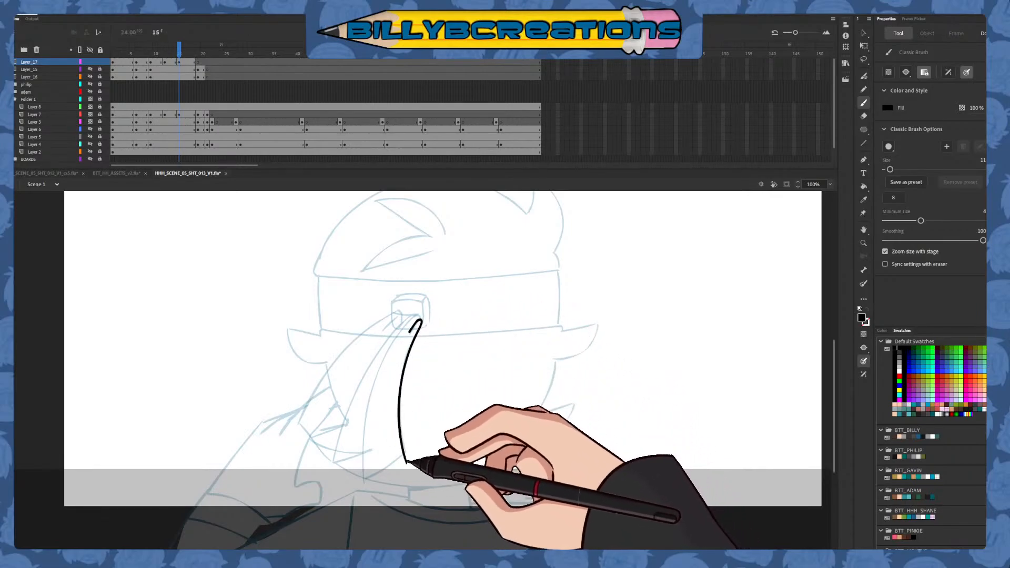
key("comma")
key("period")
key("ctrl+z")
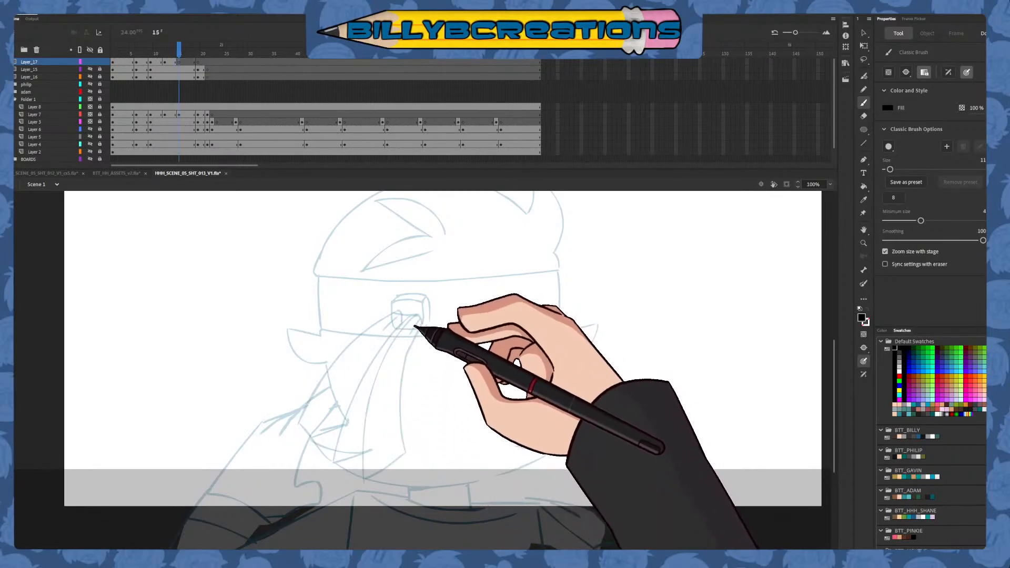
left_click_drag(411, 332, 407, 461)
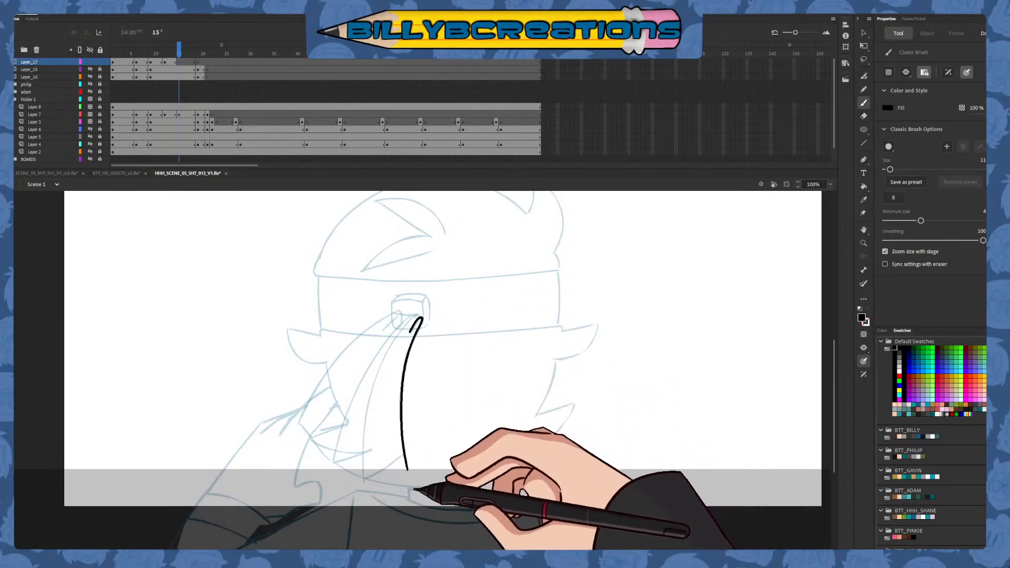
key("comma")
key("period")
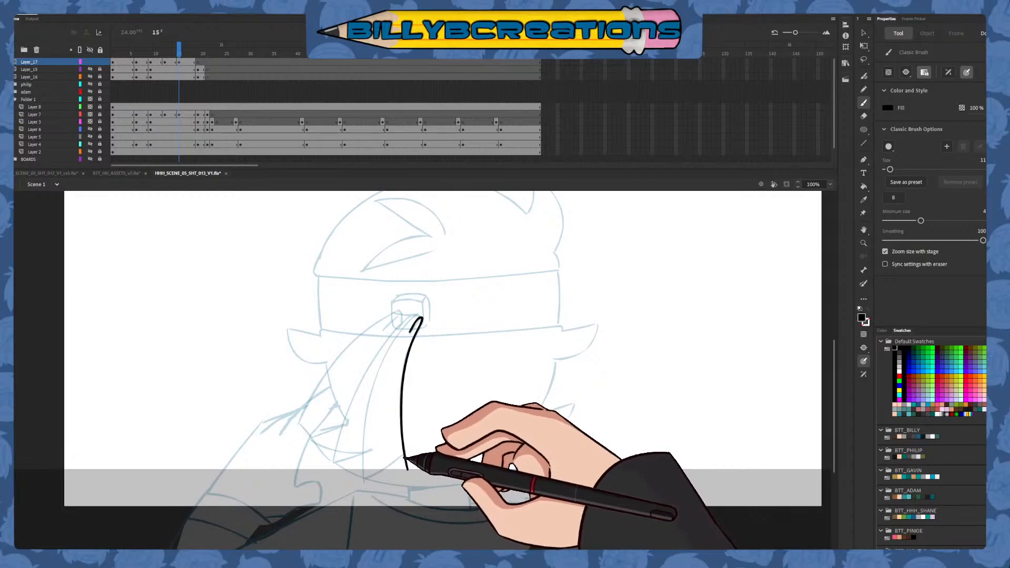
key("ctrl+z")
Turn on onion skinning and ink both headband tails at frame 15, with their knot folds, long edges and slanted ends
left_click(441, 33)
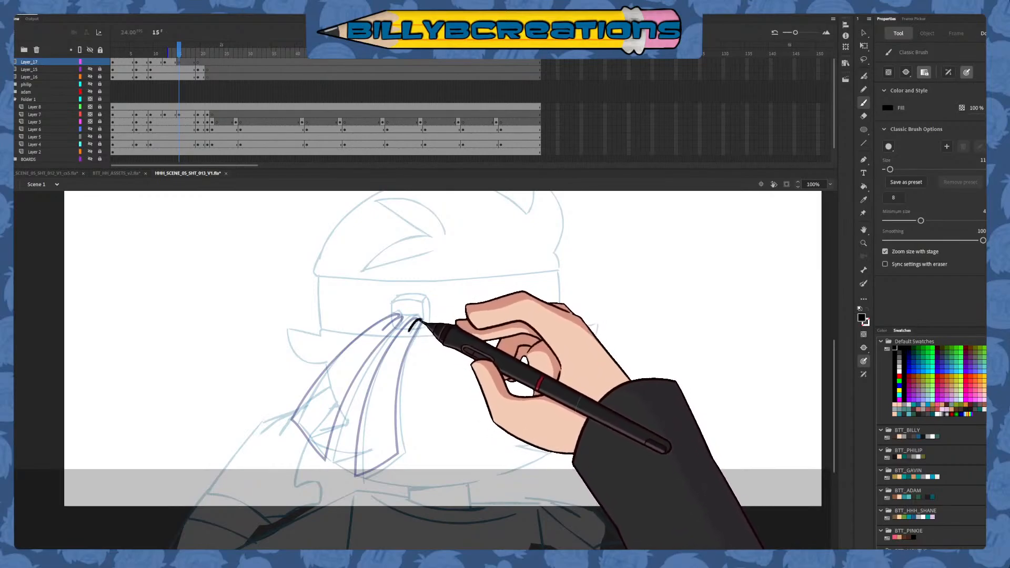
left_click_drag(403, 437, 408, 465)
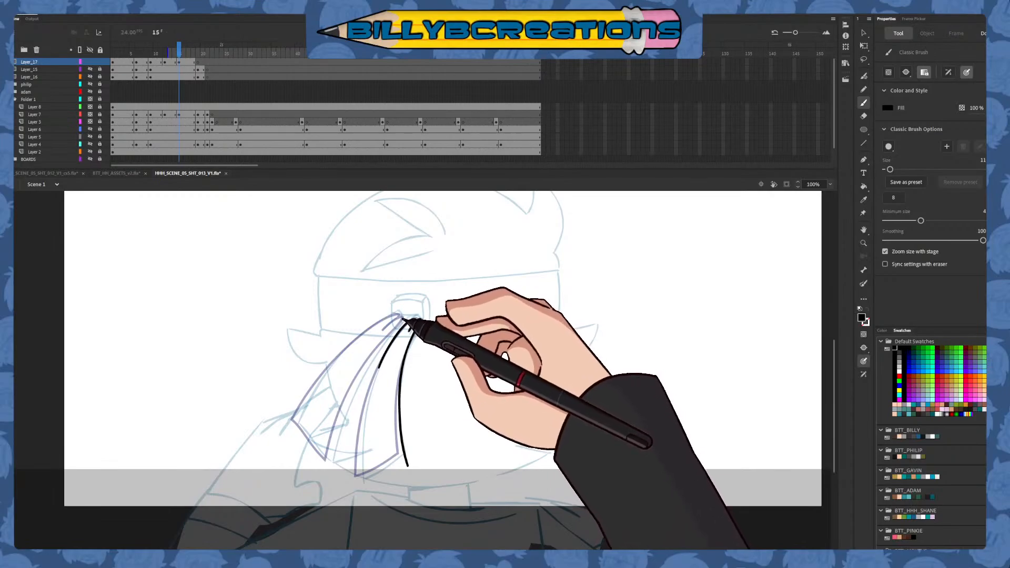
mouse_move(415, 322)
left_mouse_down()
mouse_move(366, 488)
mouse_move(409, 450)
left_mouse_up()
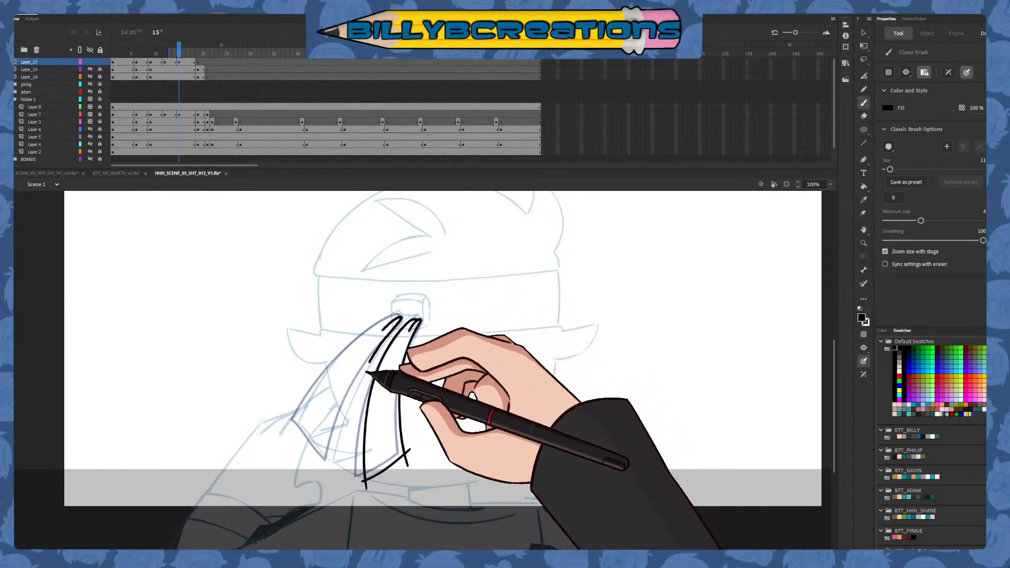
left_click_drag(367, 372, 331, 488)
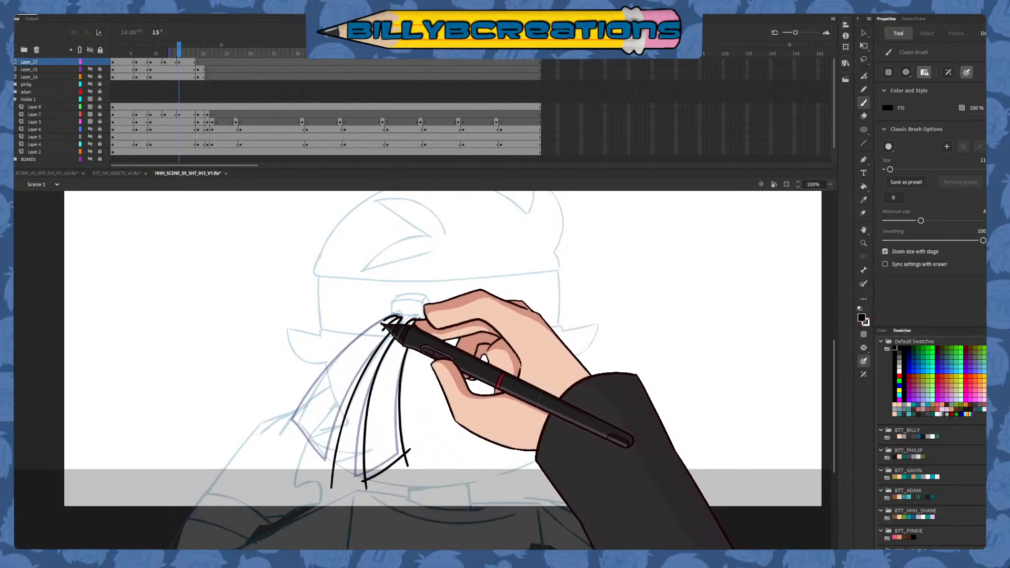
mouse_move(419, 320)
left_mouse_down()
mouse_move(345, 358)
mouse_move(304, 421)
mouse_move(298, 445)
mouse_move(367, 381)
mouse_move(329, 425)
mouse_move(304, 424)
mouse_move(336, 465)
left_mouse_up()
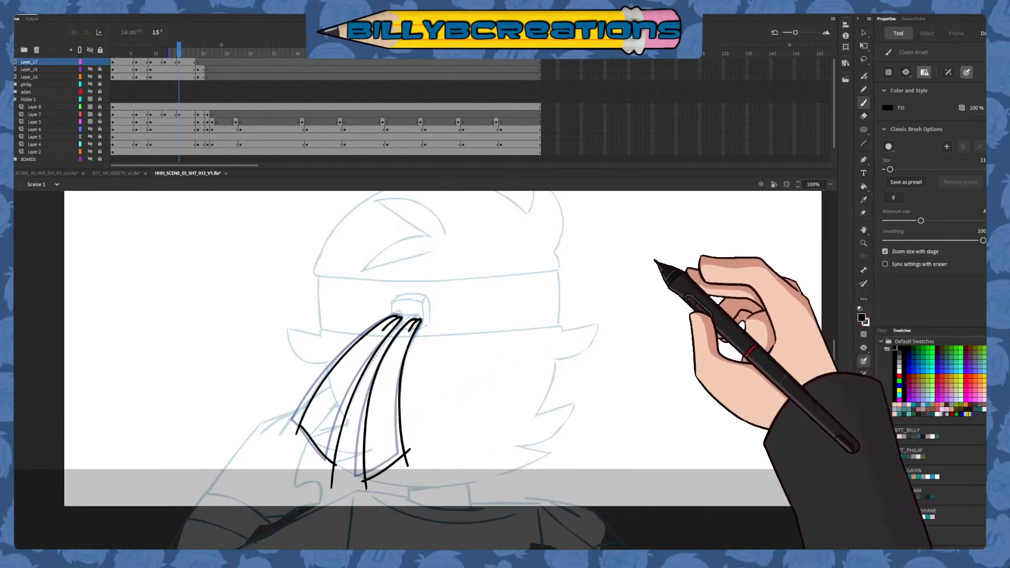
Trim the overshooting line ends at the outer corners of both headband tails at frame 15
key("v")
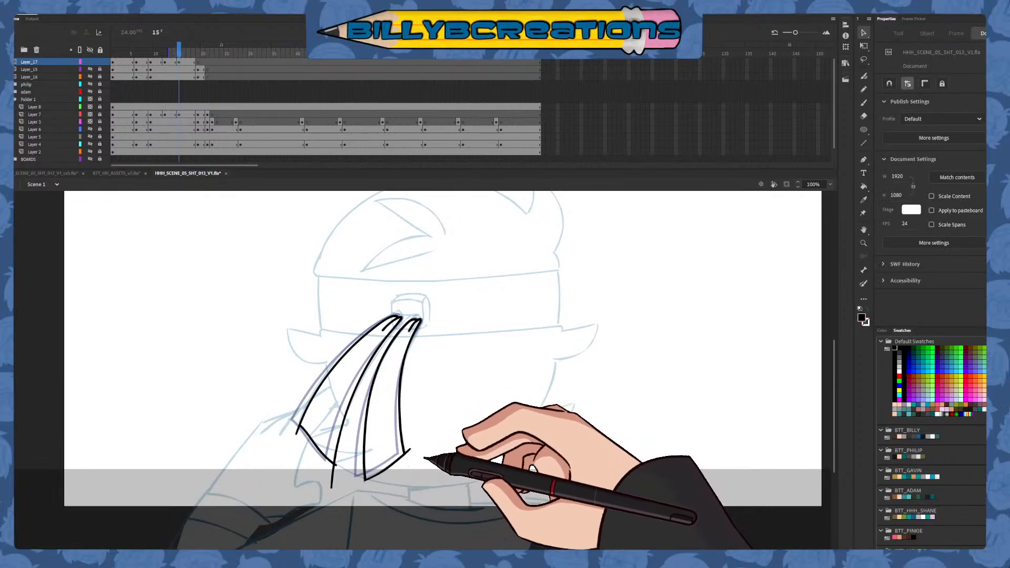
left_click(410, 451)
left_click(415, 455)
left_click(406, 452)
left_click(414, 461)
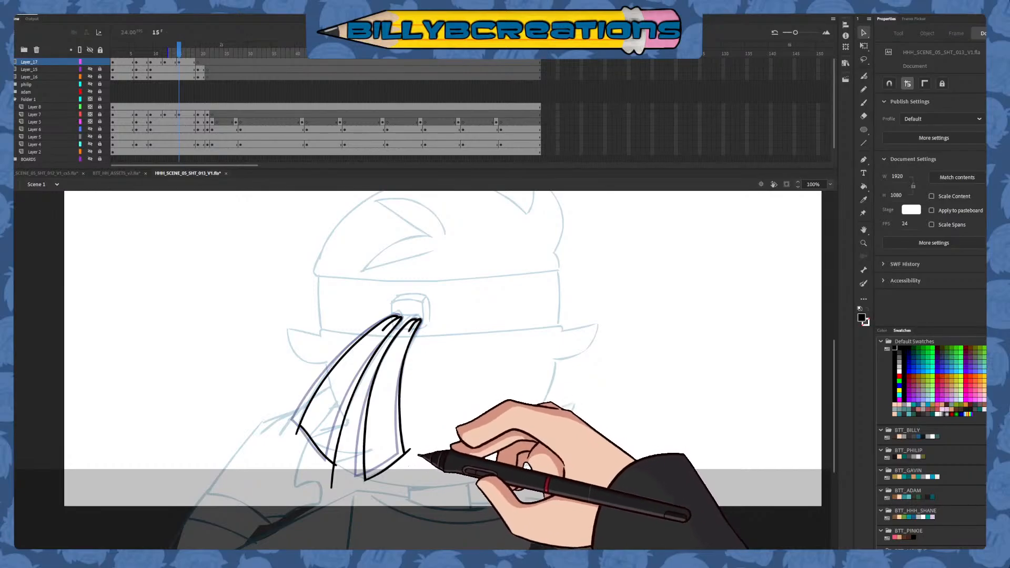
left_click(409, 452)
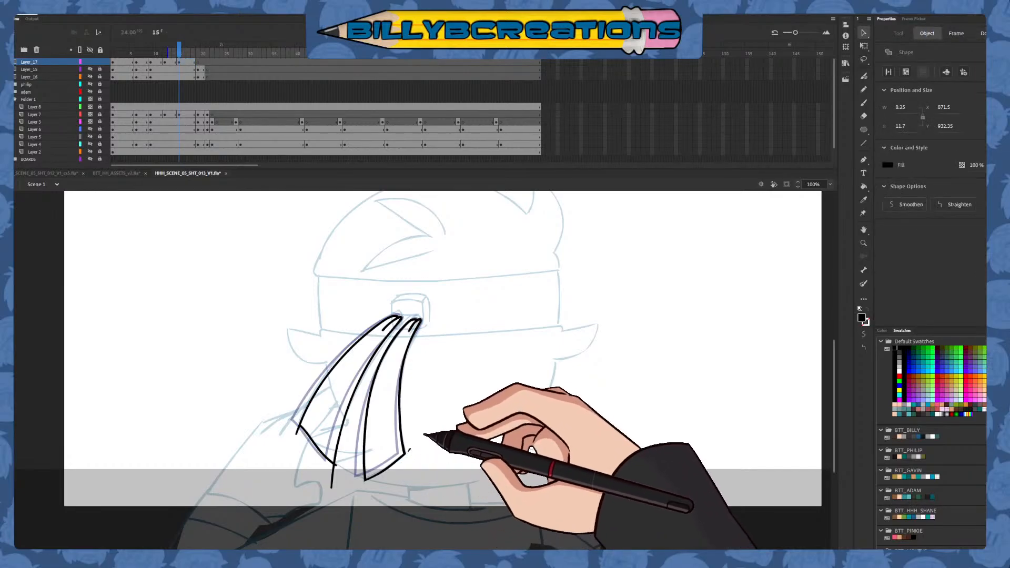
key("Delete")
left_click(333, 475)
key("Delete")
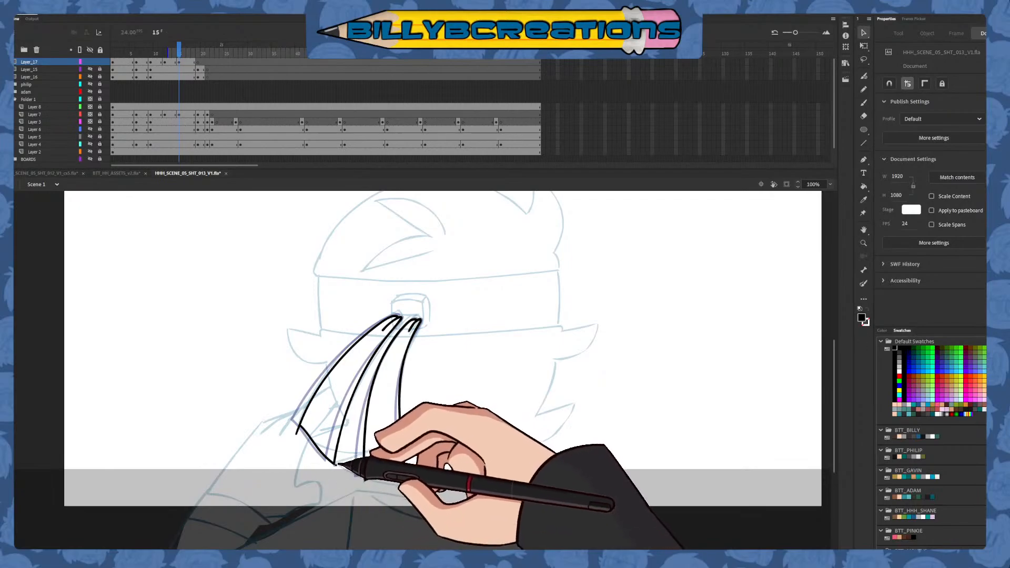
left_click(335, 465)
key("Delete")
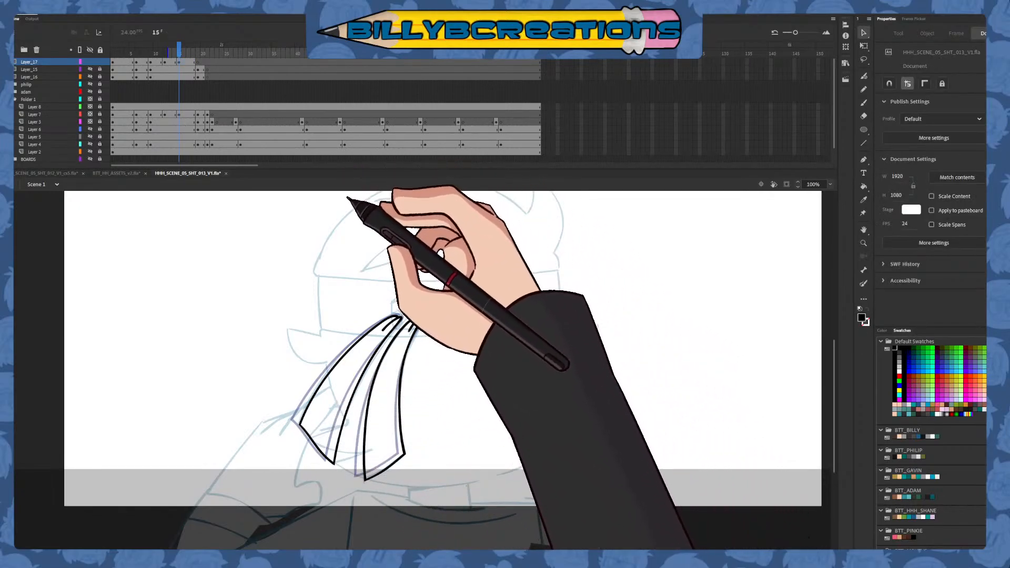
Check the tail motion across the inked frames and rotate both tails at frame 15 slightly counterclockwise about the knot
left_click_drag(180, 53, 117, 54)
left_click(526, 34)
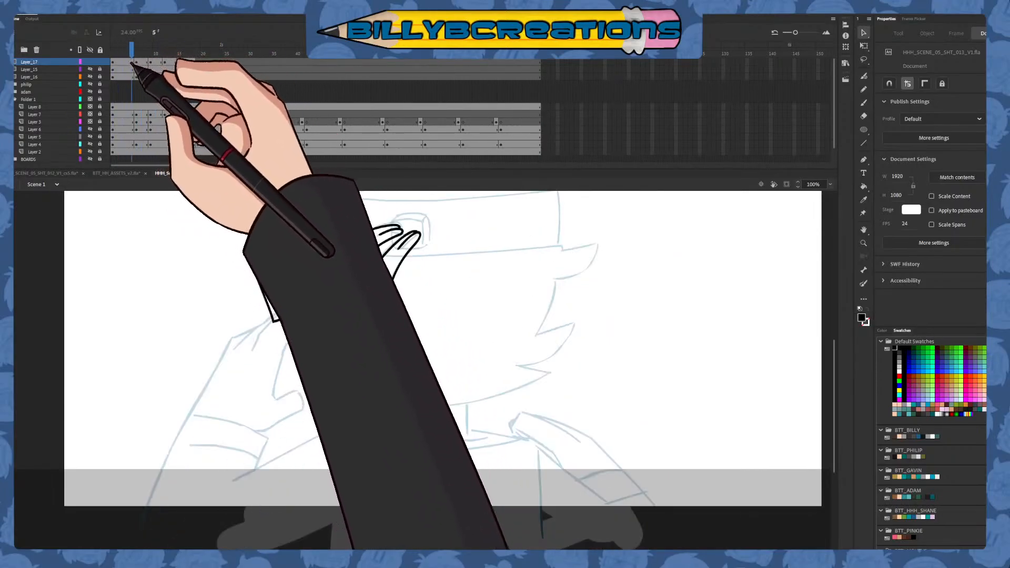
left_click(176, 101)
mouse_move(177, 104)
left_mouse_down()
mouse_move(191, 106)
mouse_move(147, 104)
mouse_move(185, 111)
mouse_move(182, 61)
left_mouse_up()
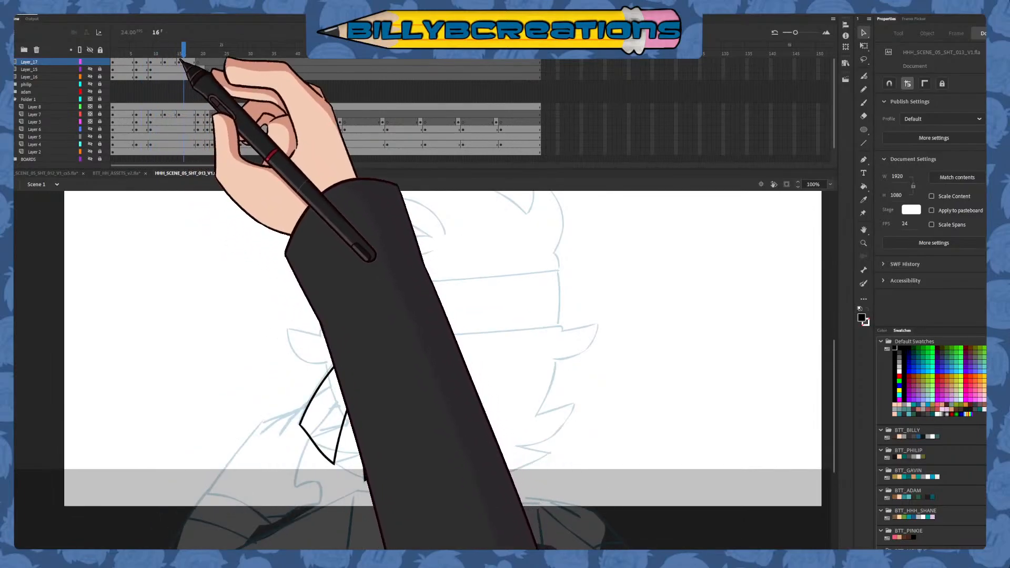
left_click(180, 62)
key("q")
left_click_drag(361, 398, 409, 314)
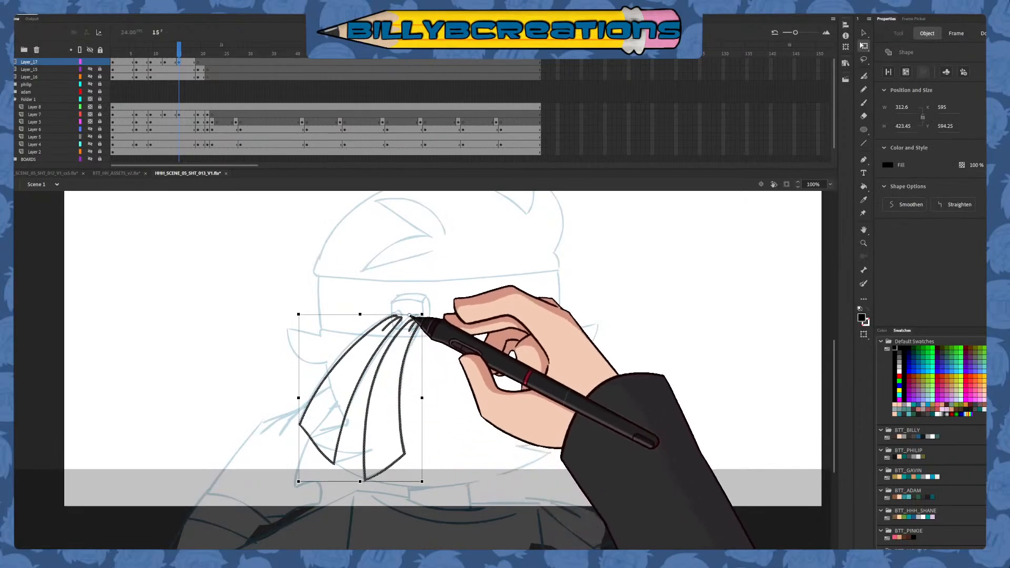
left_click_drag(400, 481, 403, 482)
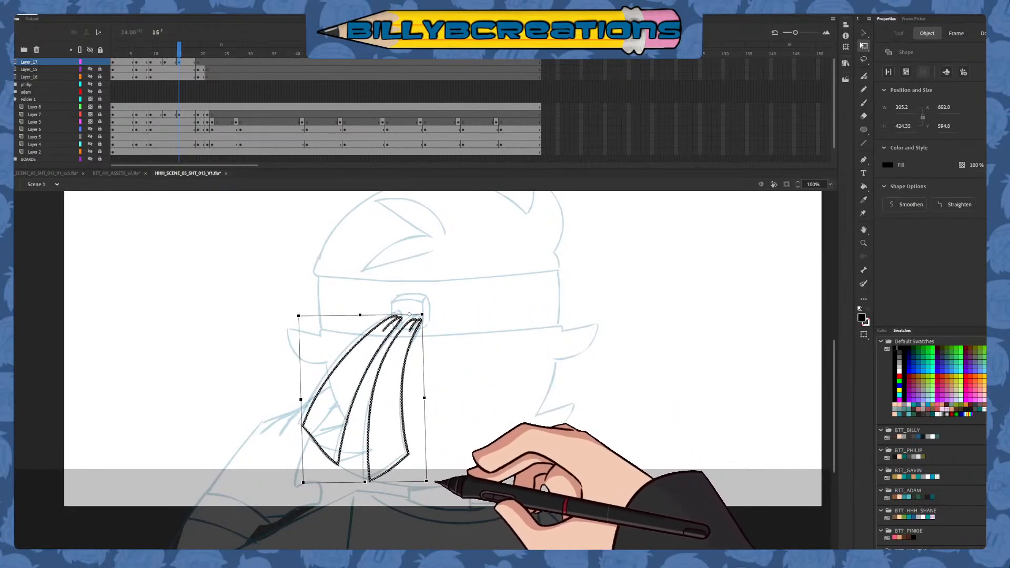
left_click(440, 458)
Ink the right-hand headband tail on Layer_17 at frame 19 with its knot fold, two long edges and flat lower end
mouse_move(181, 48)
left_mouse_down()
mouse_move(172, 58)
mouse_move(185, 65)
left_mouse_up()
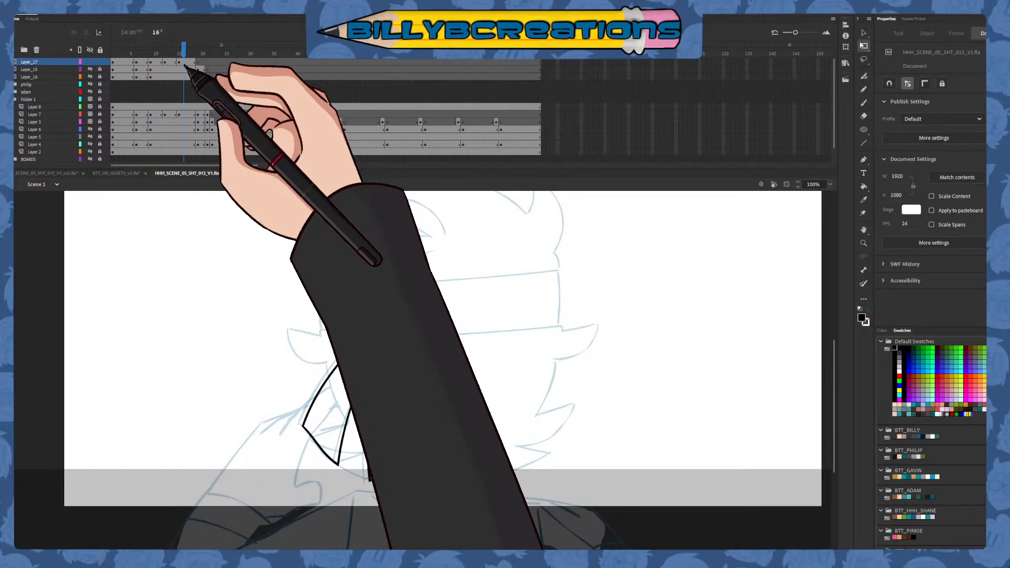
left_click_drag(185, 66, 241, 89)
key("Return")
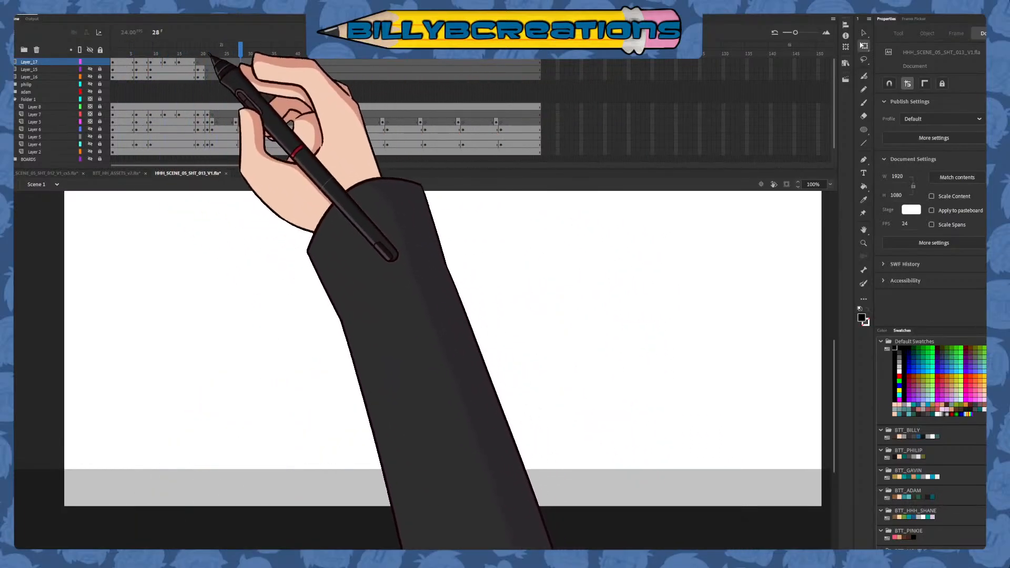
left_click(199, 84)
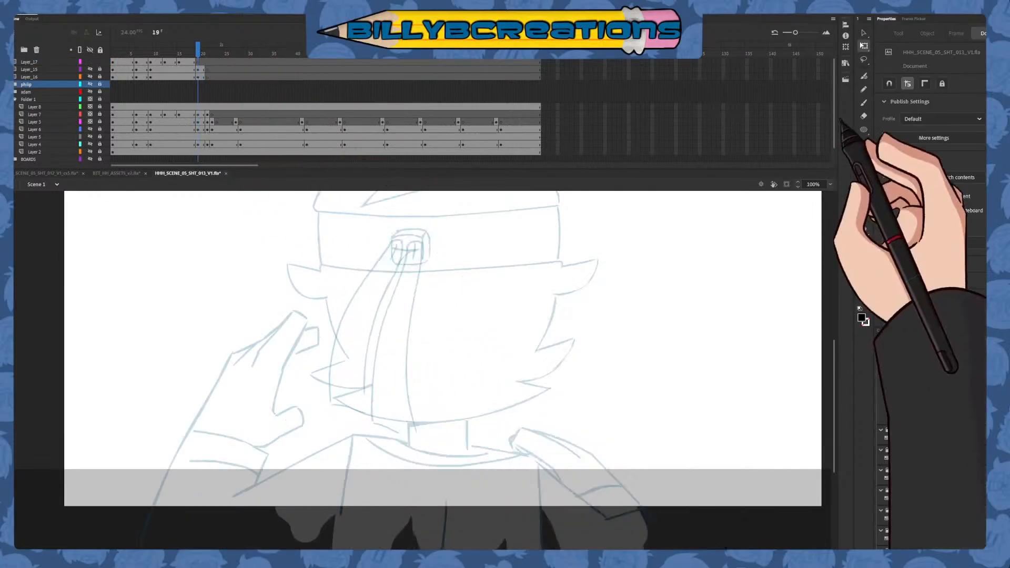
key("b")
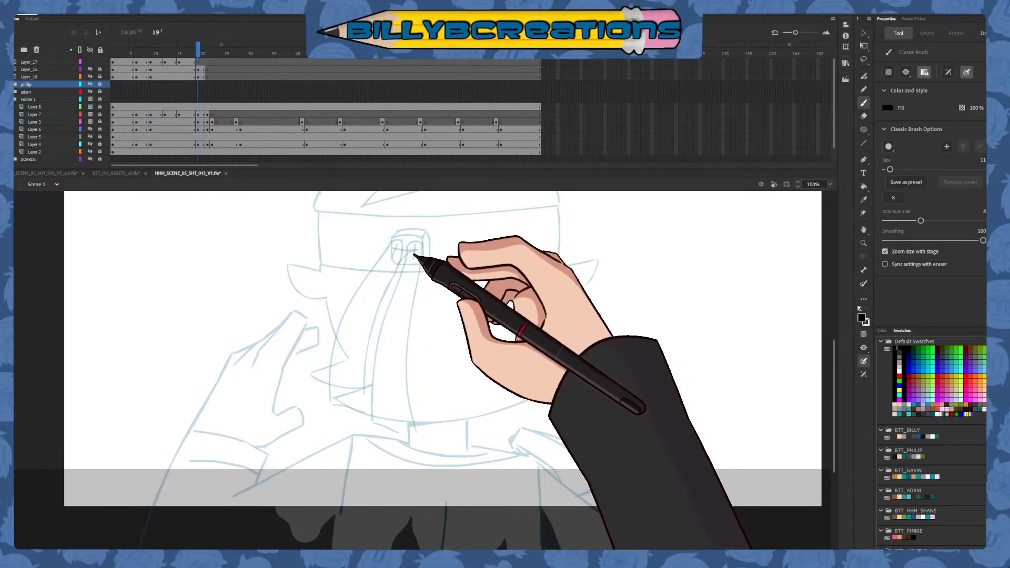
left_click(203, 62)
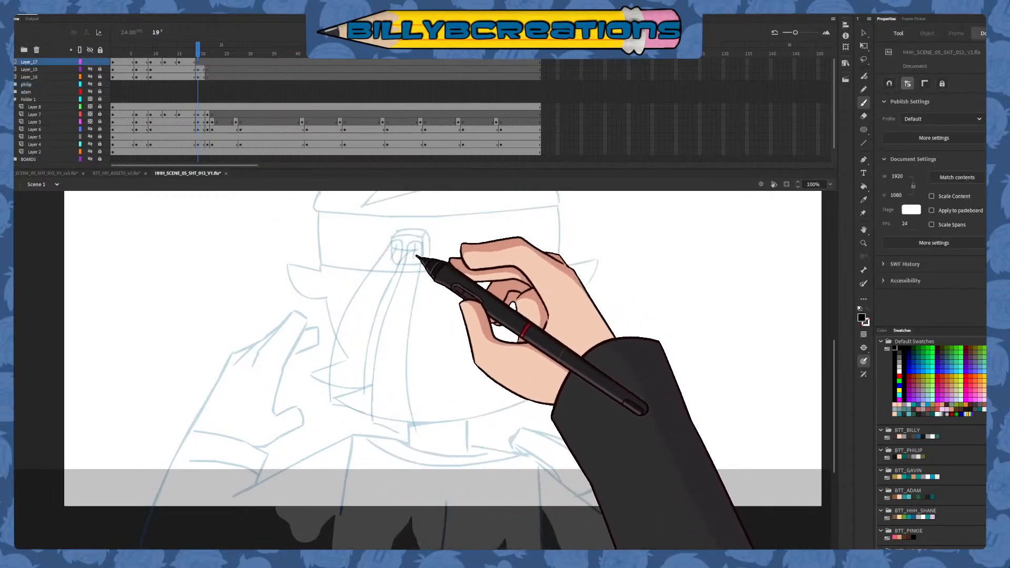
left_click_drag(421, 277, 413, 426)
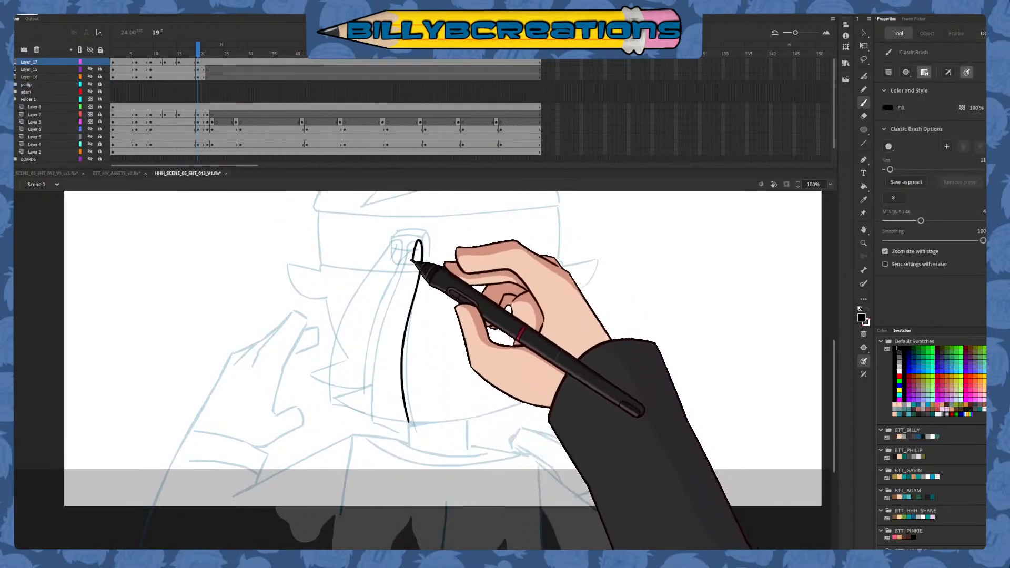
key("ctrl+z")
left_click_drag(413, 318, 418, 436)
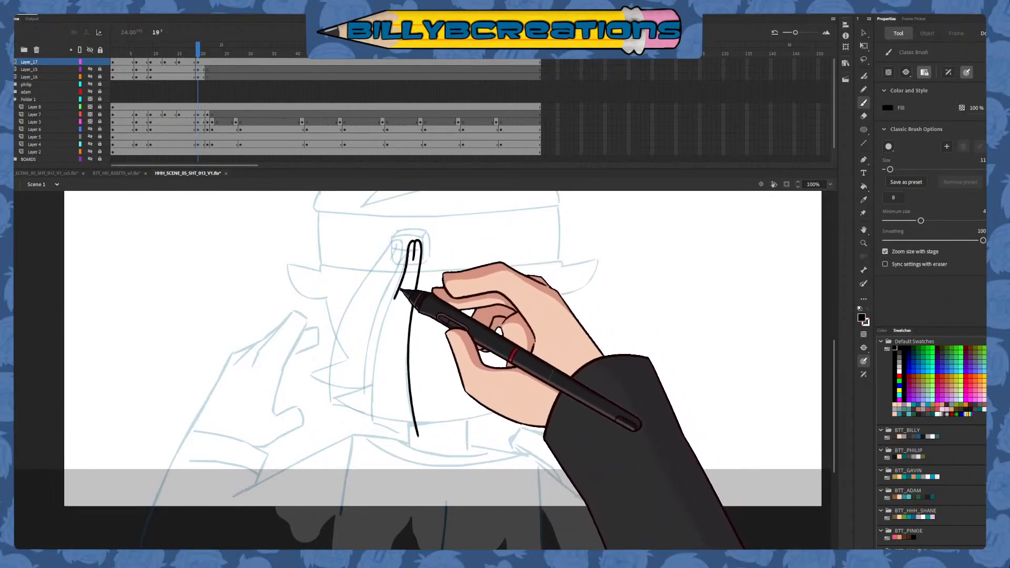
mouse_move(394, 306)
left_mouse_down()
mouse_move(371, 436)
mouse_move(427, 433)
left_mouse_up()
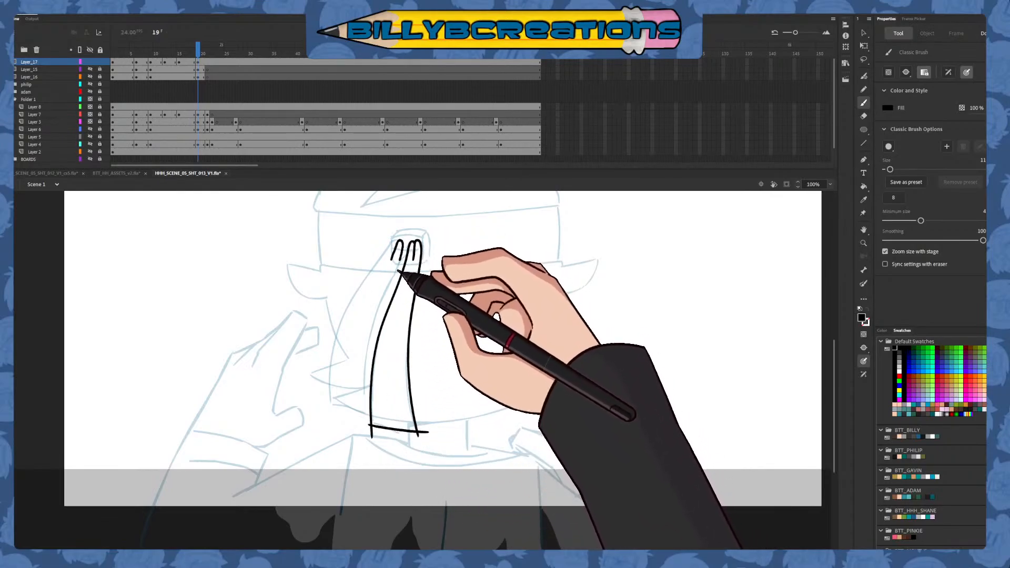
Ink the left-hand headband tail at frame 19 with its two long edges and lower end
mouse_move(401, 243)
left_mouse_down()
mouse_move(370, 353)
mouse_move(365, 414)
left_mouse_up()
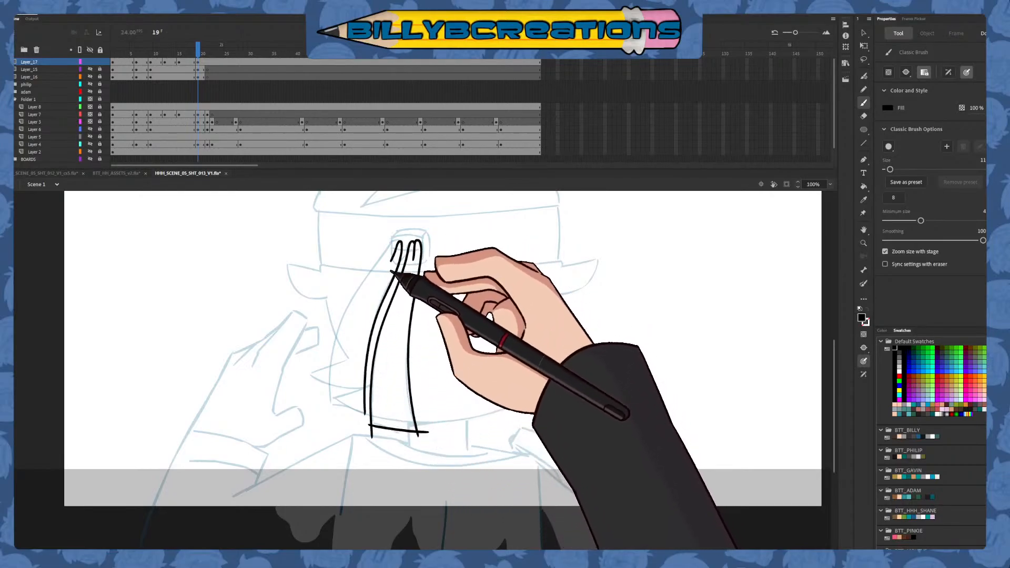
left_click_drag(402, 243, 369, 277)
key("ctrl+z")
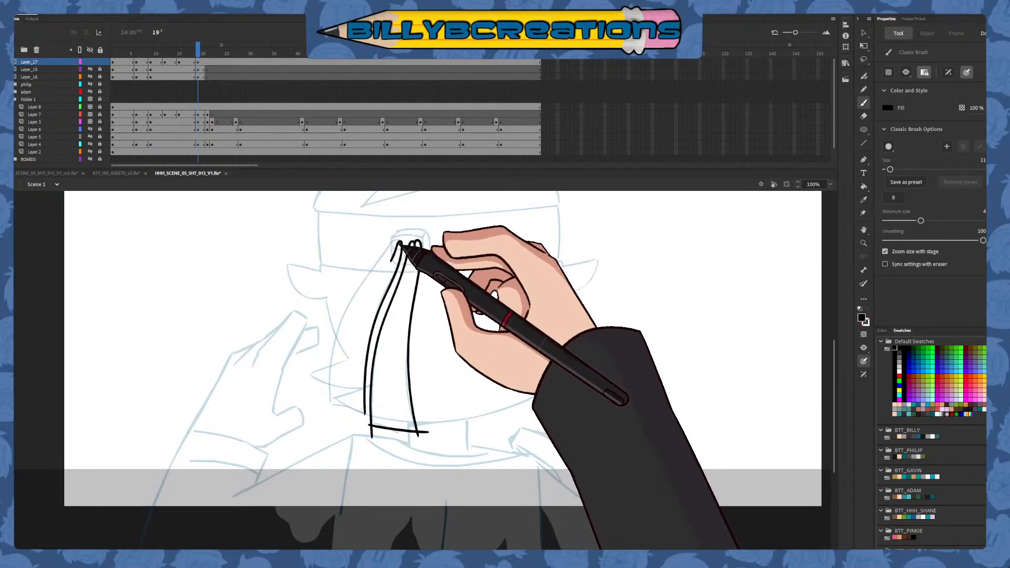
mouse_move(398, 243)
left_mouse_down()
mouse_move(362, 288)
mouse_move(332, 415)
mouse_move(328, 405)
left_mouse_up()
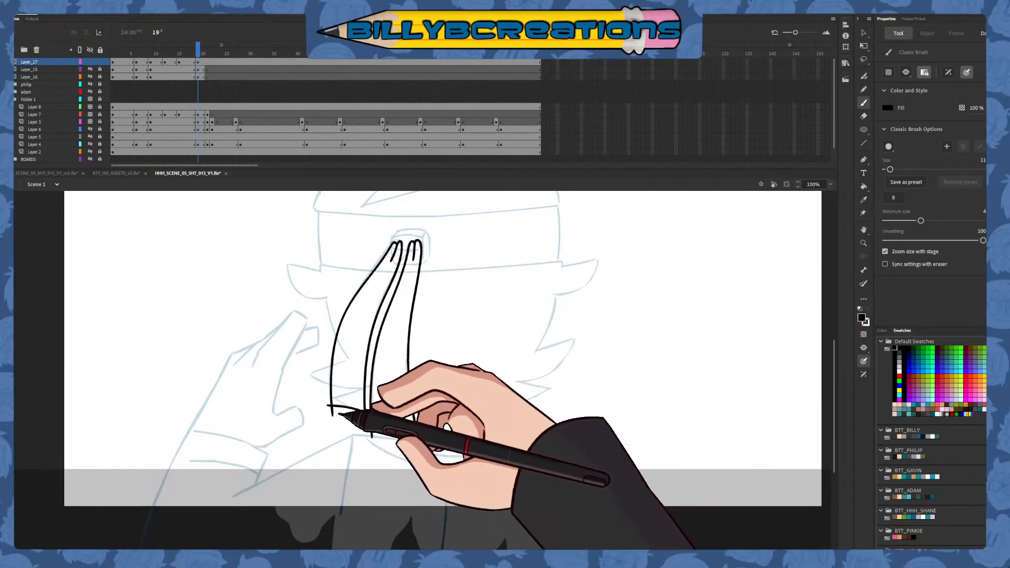
Trim the overshooting line ends at the lower corners of both headband tails at frame 19
key("v")
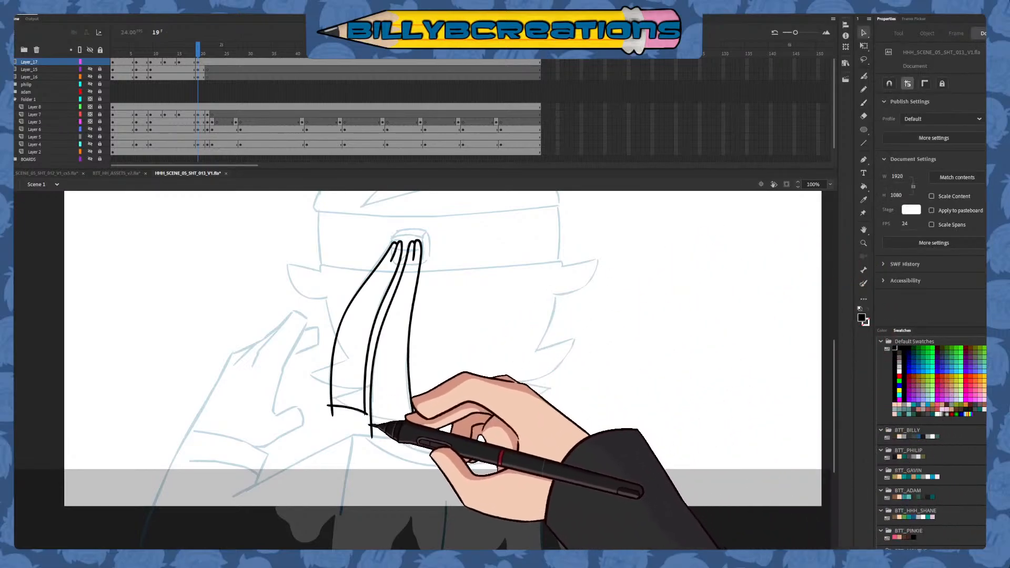
left_click(371, 427)
key("Delete")
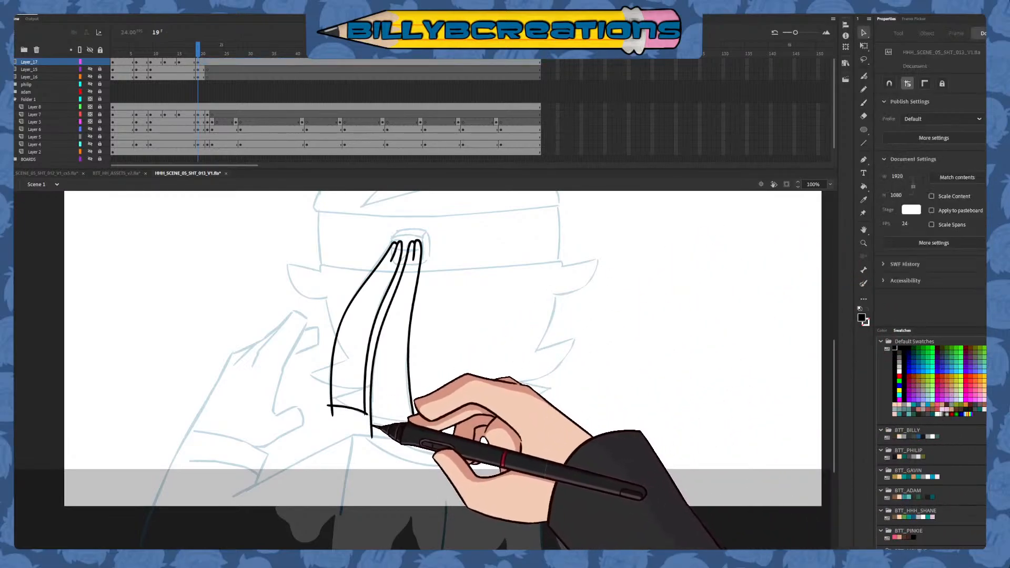
left_click_drag(372, 431, 424, 433)
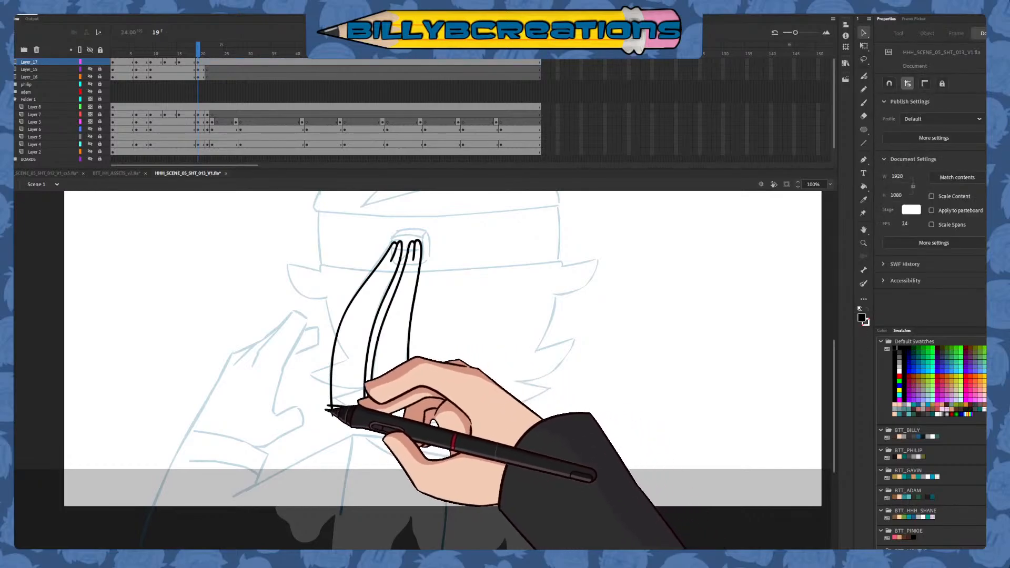
left_click_drag(331, 406, 364, 411)
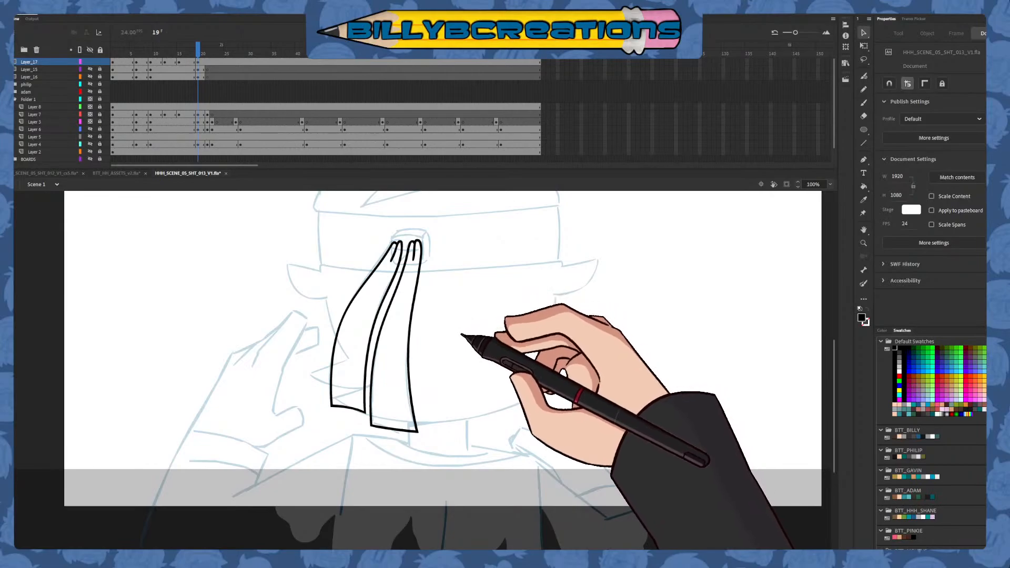
Insert a blank keyframe on Layer_17 where Layer_15's inked drawings end and scrub past it to check the tails' motion
left_click(208, 62)
key("F7")
mouse_move(207, 51)
left_mouse_down()
mouse_move(189, 51)
mouse_move(208, 57)
mouse_move(169, 75)
mouse_move(225, 135)
mouse_move(245, 131)
mouse_move(252, 142)
left_mouse_up()
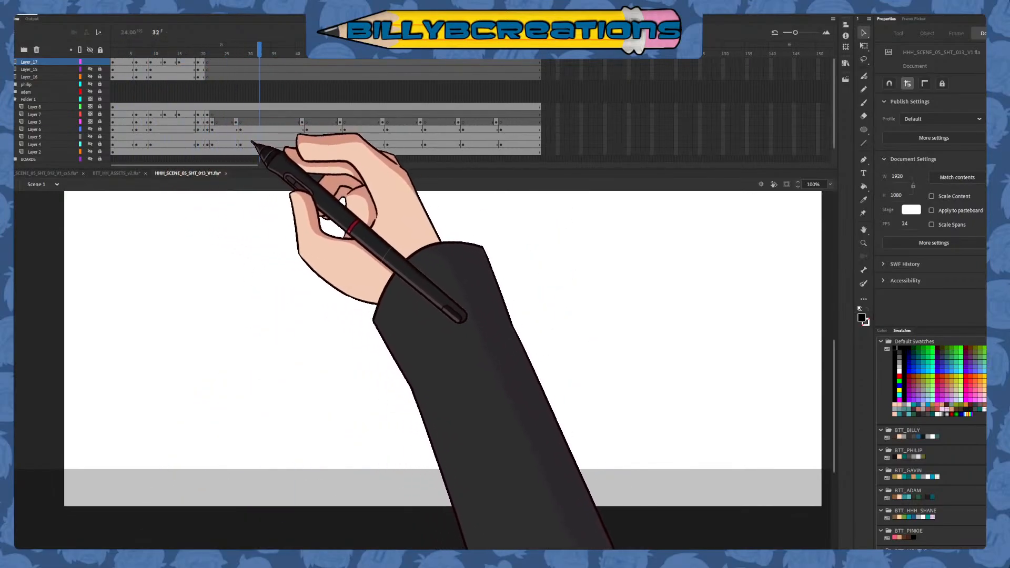
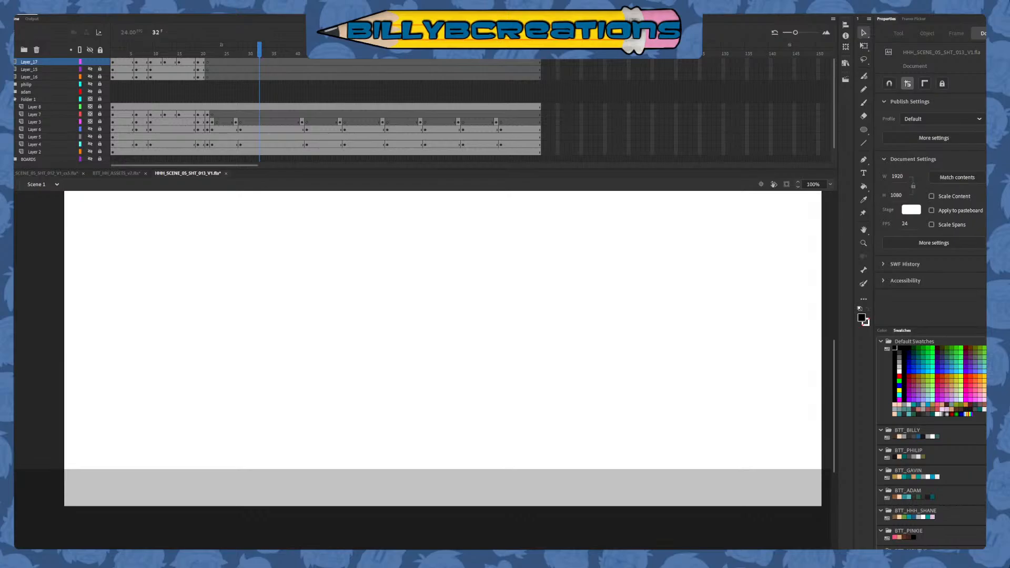
Return to frame 20 and make the hidden Layer_15 and Layer_16 visible so the inked head and body show
mouse_move(194, 51)
left_mouse_down()
mouse_move(186, 65)
mouse_move(205, 75)
mouse_move(176, 94)
mouse_move(476, 111)
mouse_move(203, 100)
mouse_move(204, 50)
mouse_move(235, 51)
mouse_move(257, 90)
mouse_move(274, 95)
mouse_move(235, 107)
left_mouse_up()
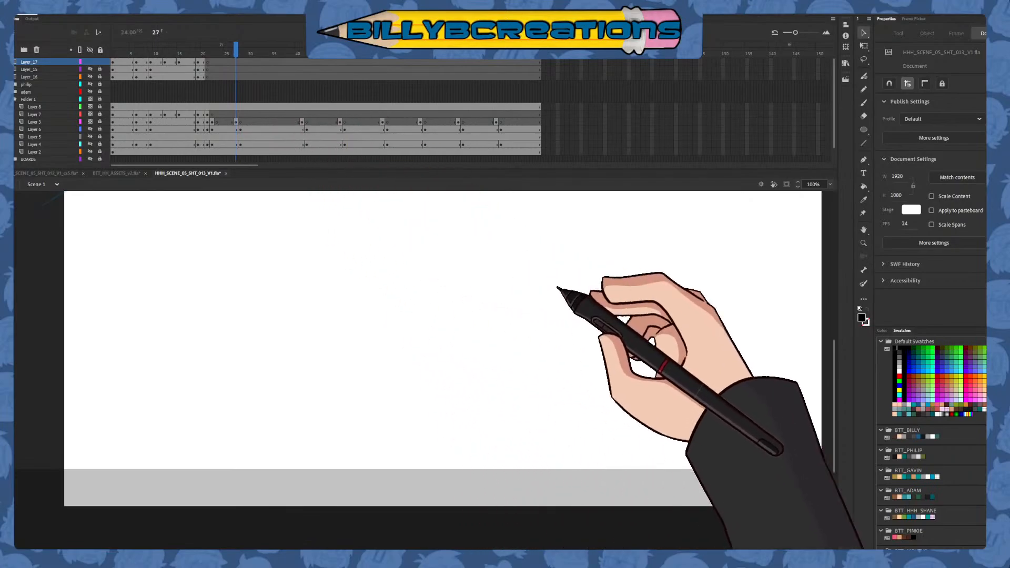
left_click_drag(836, 362, 842, 349)
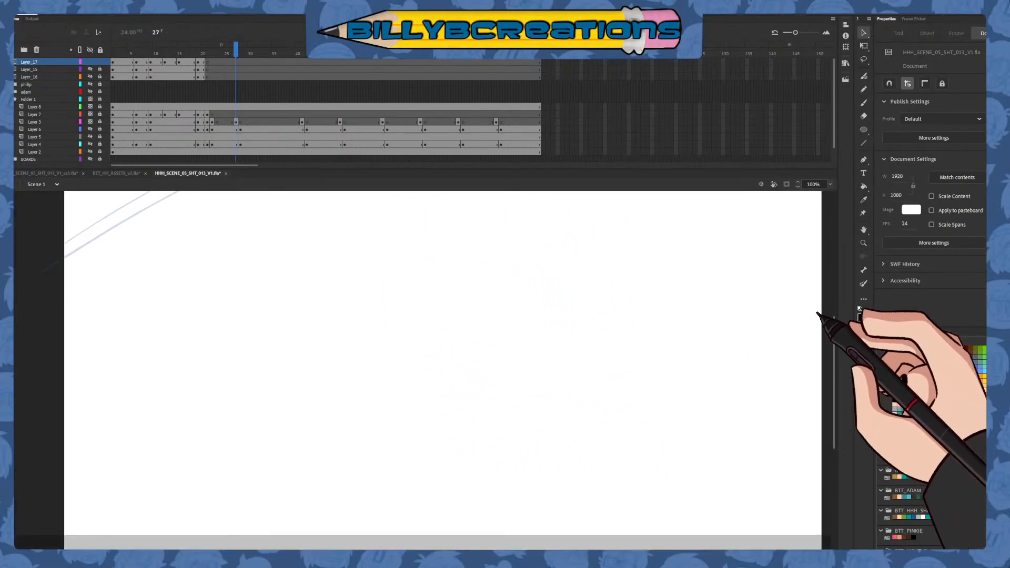
mouse_move(230, 46)
left_mouse_down()
mouse_move(194, 69)
mouse_move(197, 86)
mouse_move(195, 77)
left_mouse_up()
left_click(90, 69)
left_click(90, 77)
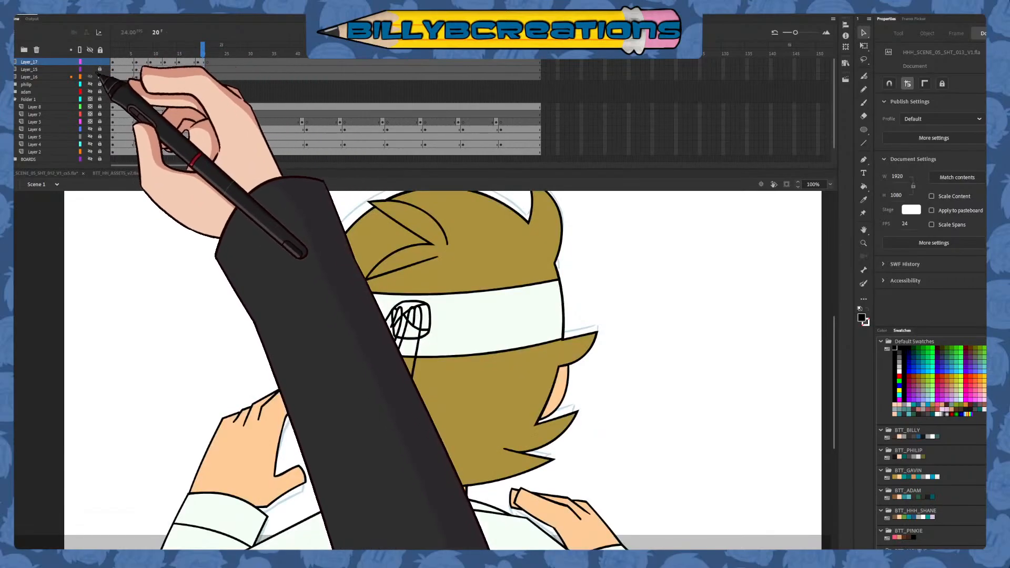
Sample the headband's pale colour and fill both headband tails on Layer_17 with it, drawing by drawing from frame 4 to frame 20
left_click(127, 48)
left_click(863, 186)
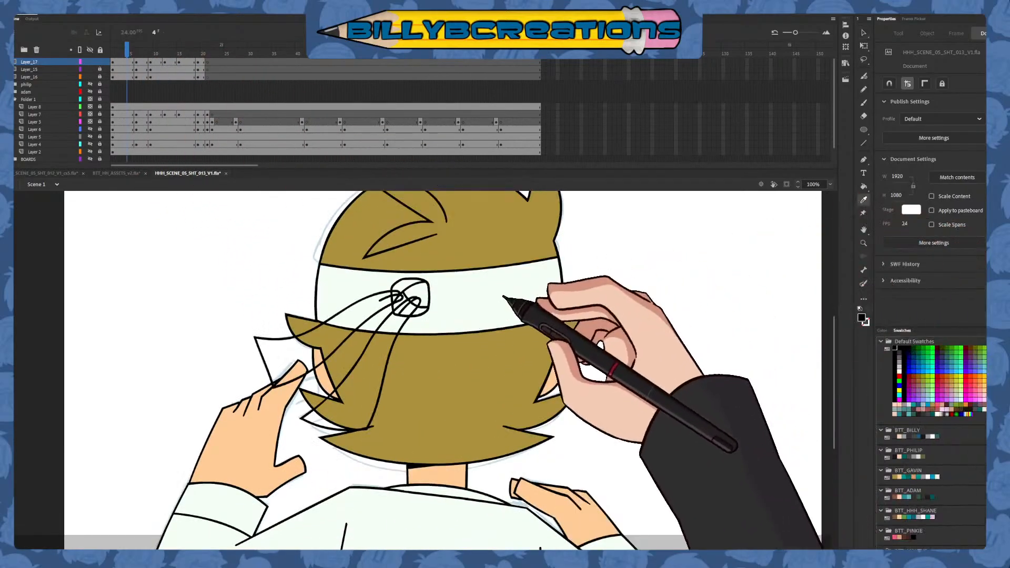
key(".")
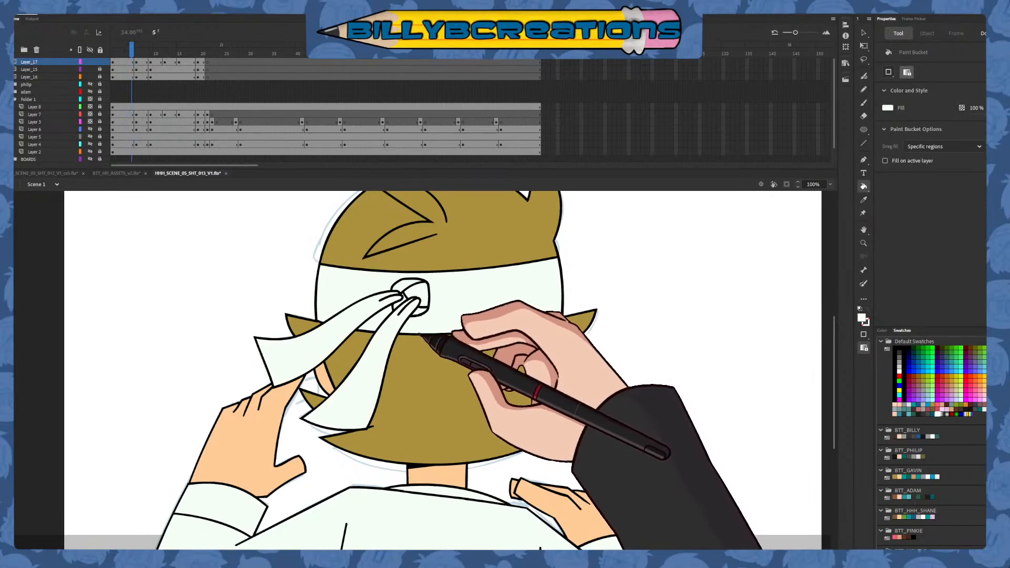
key(".")
key(".")
key(".")
key(".")
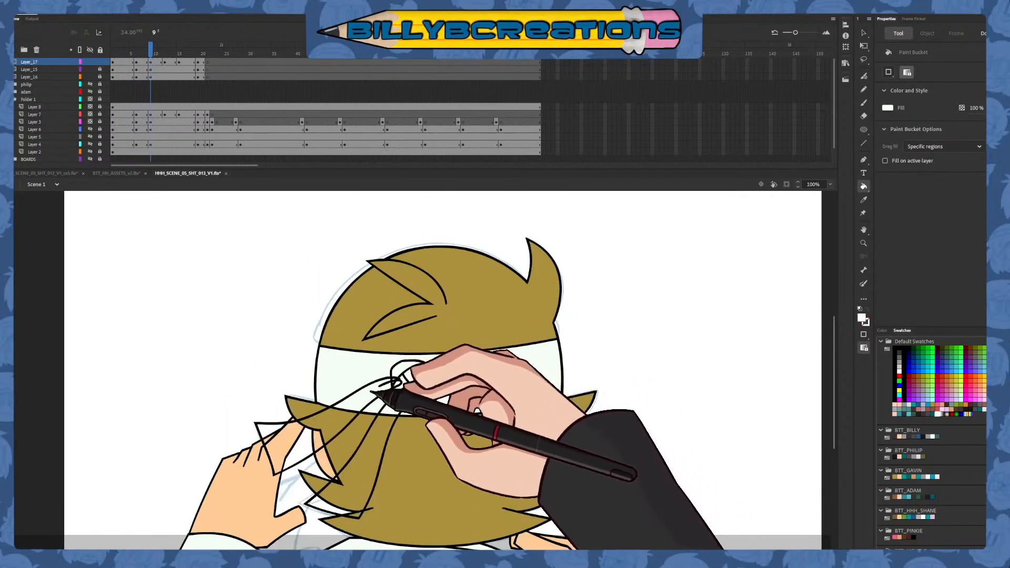
key(".")
key(".")
key(".")
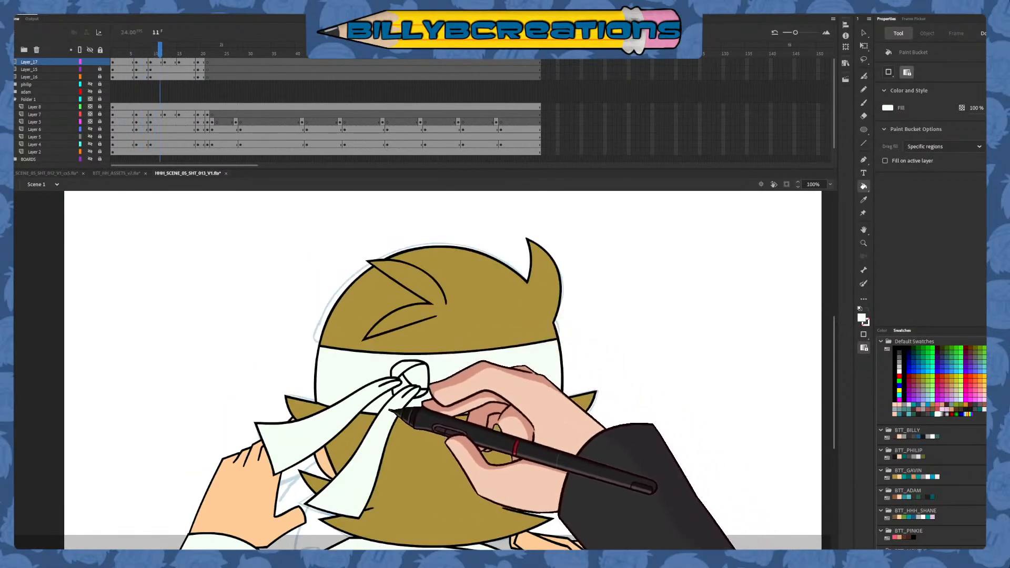
key(".")
key(".")
key(".")
key(".")
key(".")
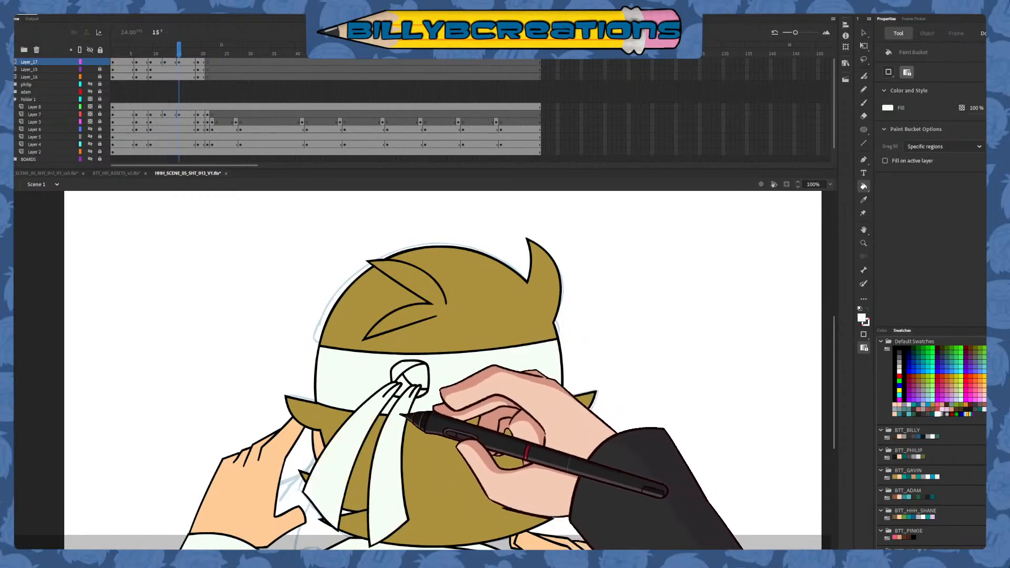
key(".")
key(".")
key(".")
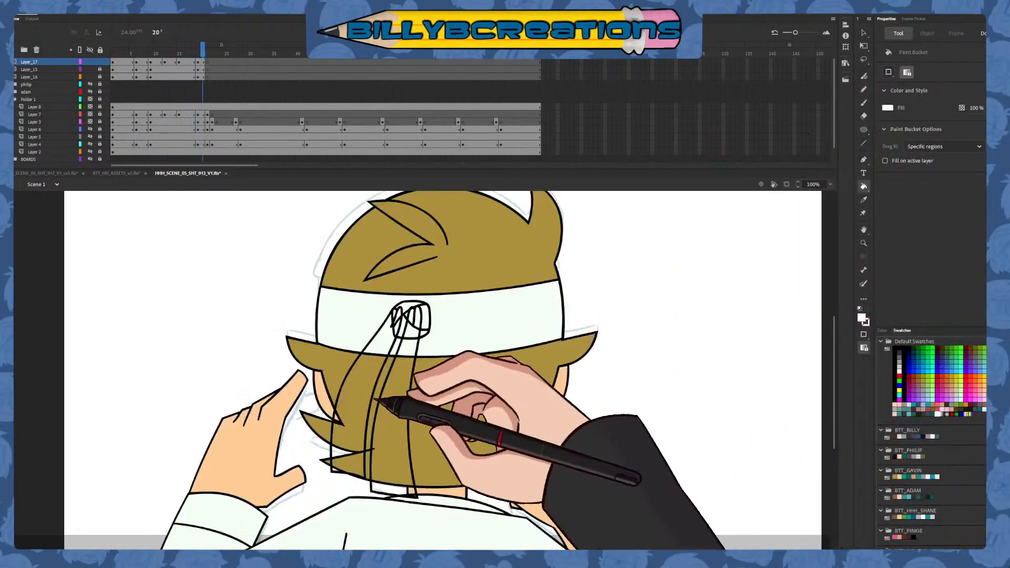
left_click(863, 33)
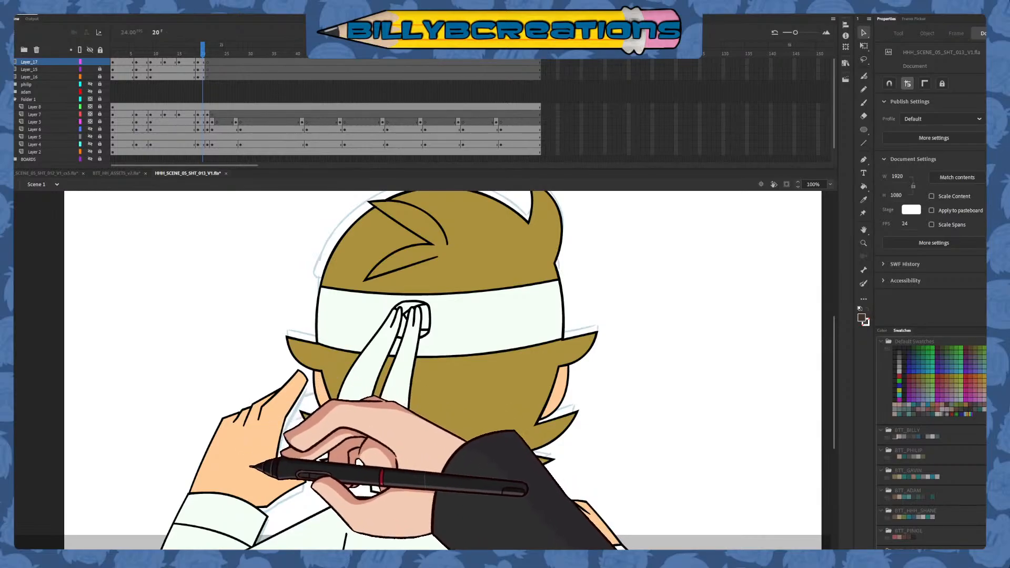
scroll(931, 442, "down", 2)
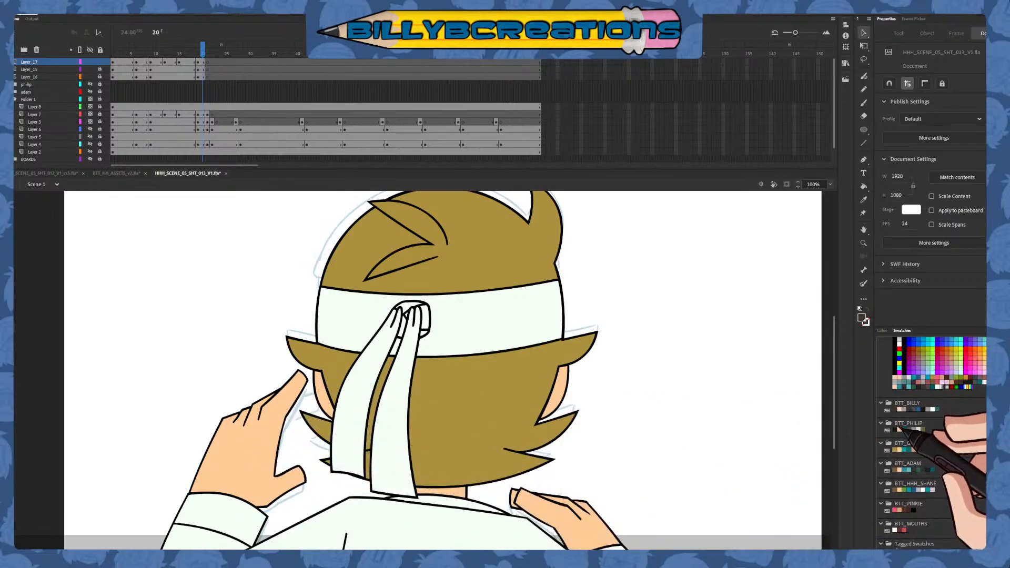
scroll(900, 429, "up", 2)
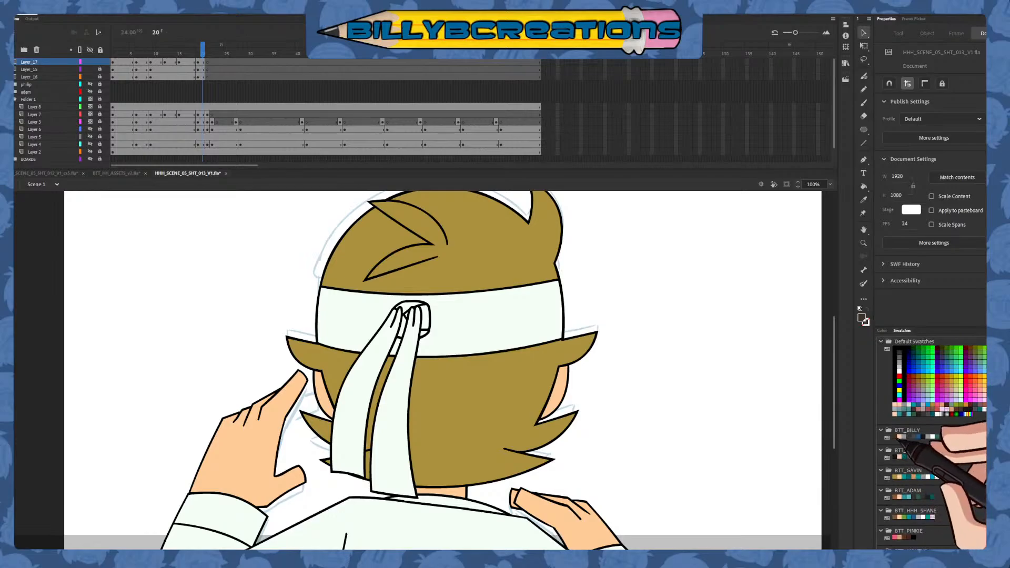
scroll(901, 434, "down", 2)
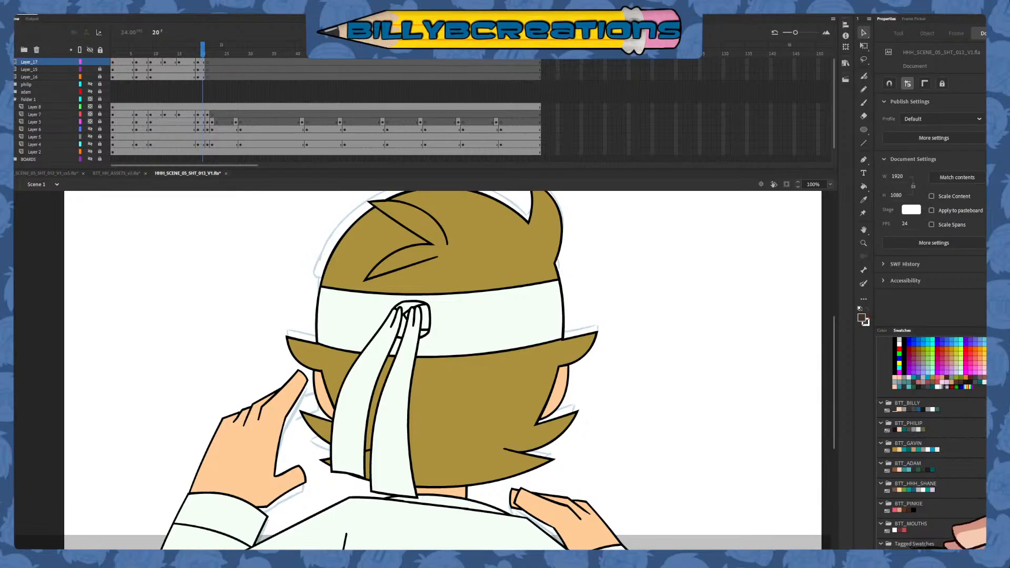
Try a dark fill on both headband tails at frame 17 and undo it
left_click_drag(202, 46, 189, 82)
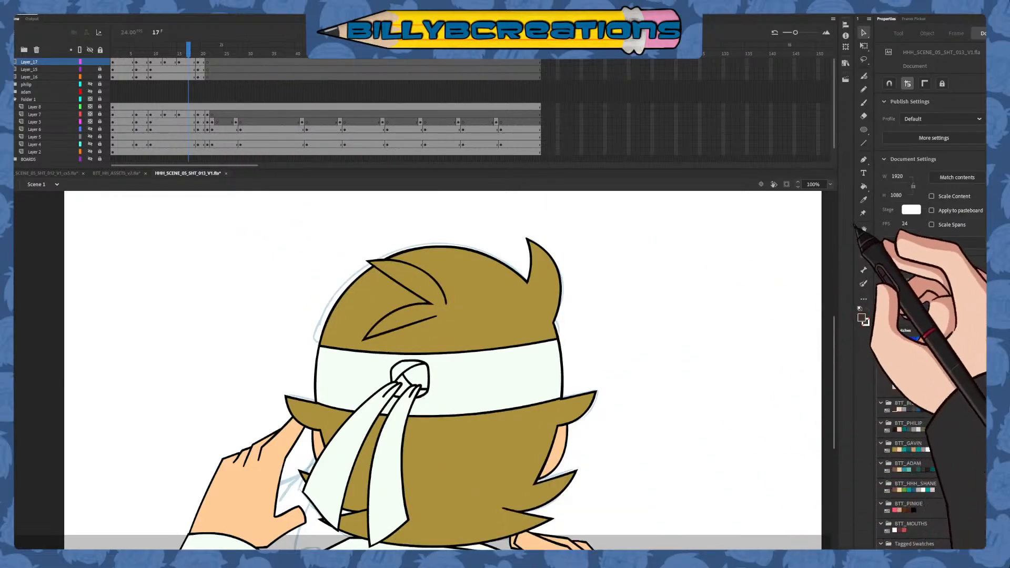
left_click(863, 201)
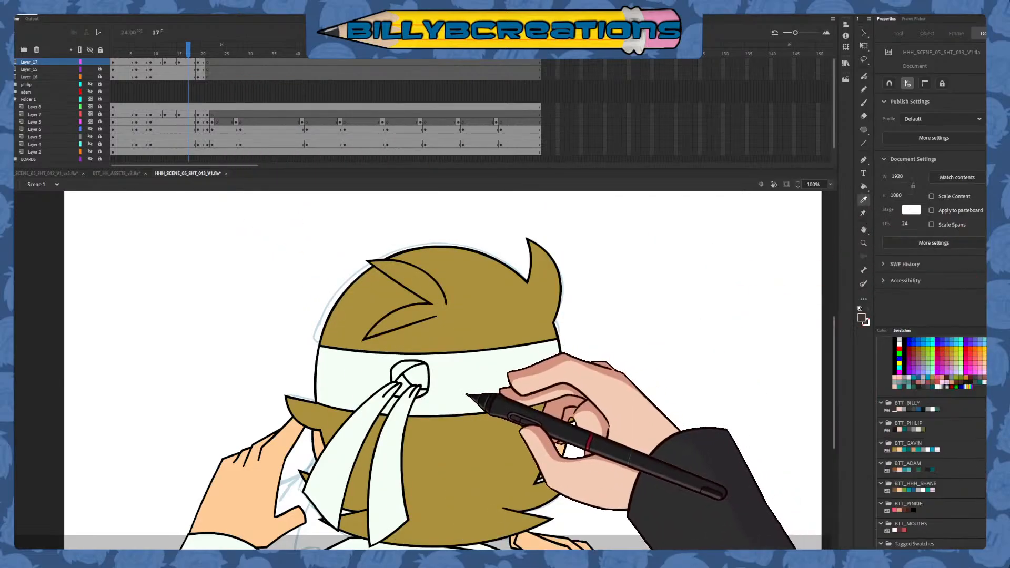
left_click(400, 420)
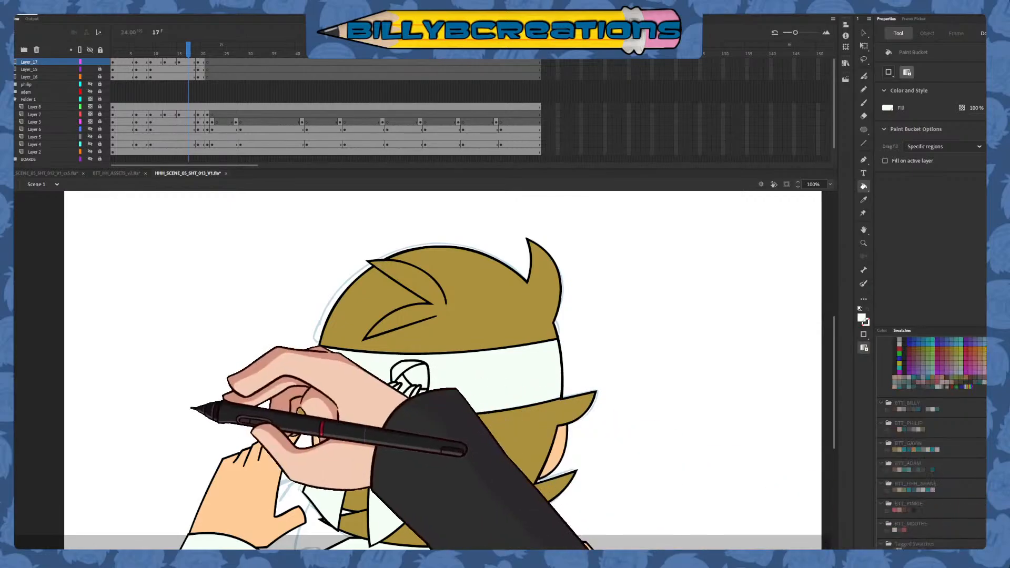
left_click(341, 463)
left_click(385, 468)
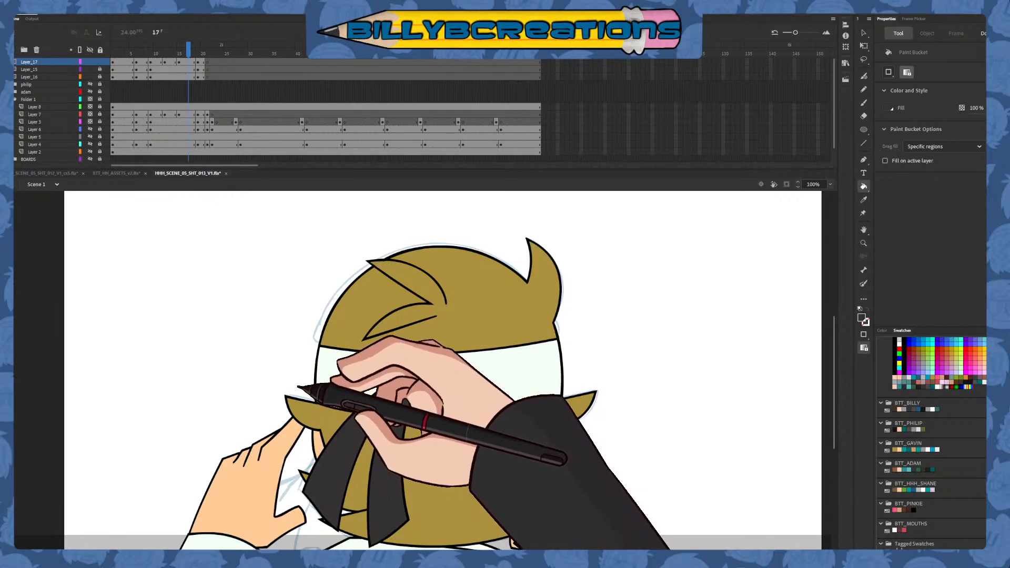
key("ctrl+z")
key("ctrl+z")
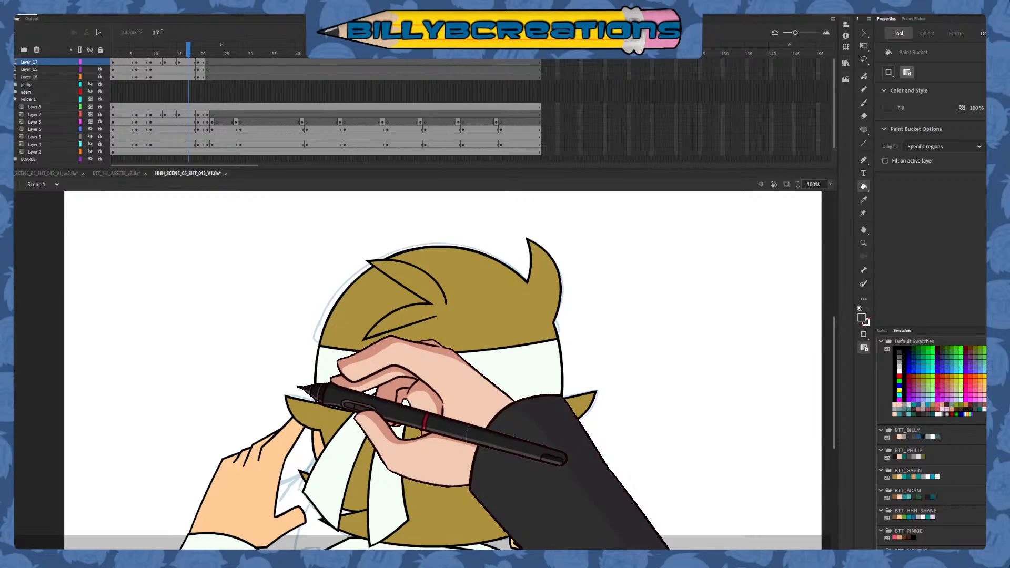
left_click(863, 33)
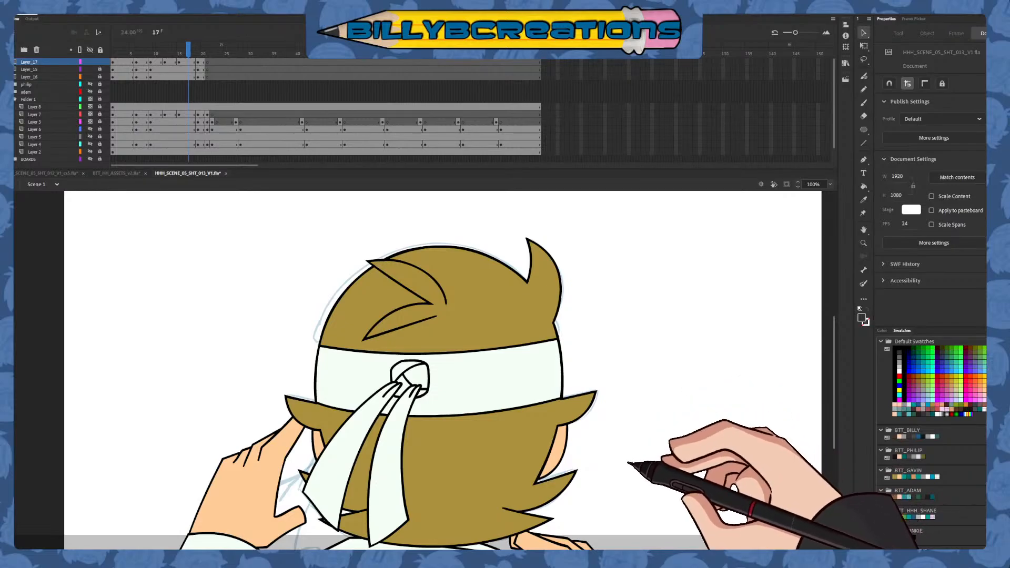
left_click_drag(188, 52, 177, 58)
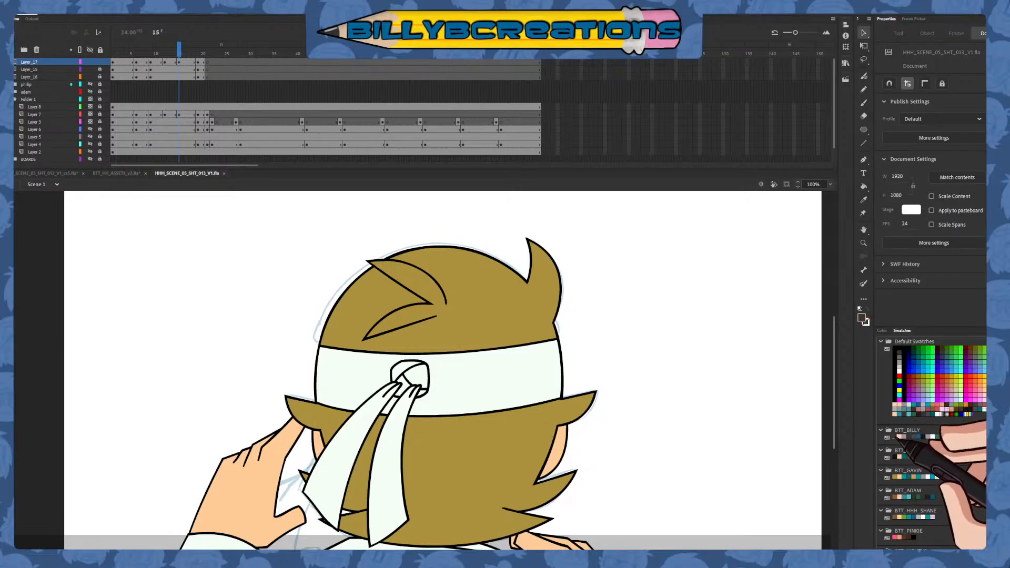
scroll(932, 443, "down", 1)
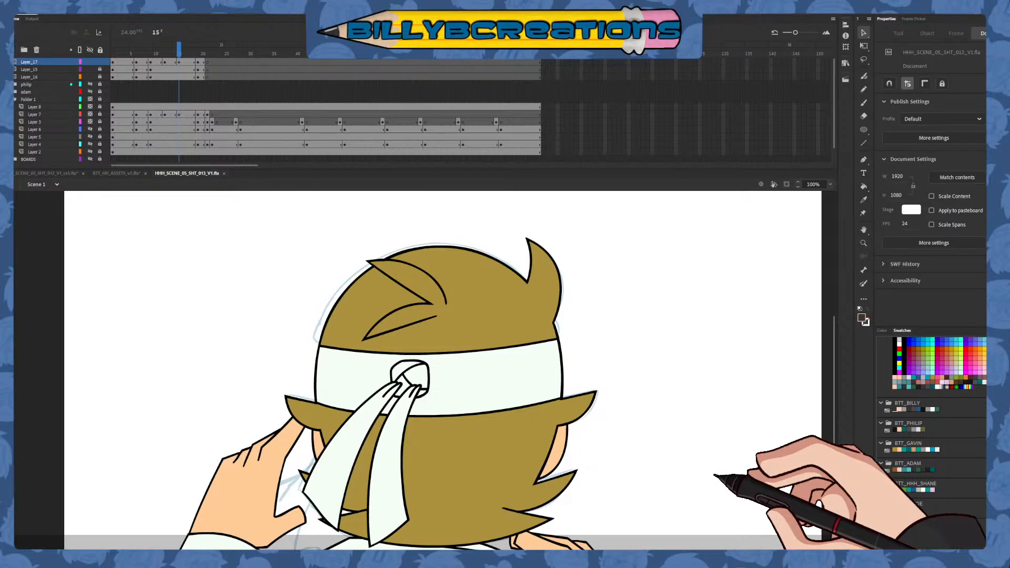
Lock Layer_17 and add a new layer directly above the philip folder with a blank keyframe at frame 21
mouse_move(124, 54)
left_mouse_down()
mouse_move(132, 87)
mouse_move(164, 117)
mouse_move(230, 133)
mouse_move(226, 89)
mouse_move(209, 97)
left_mouse_up()
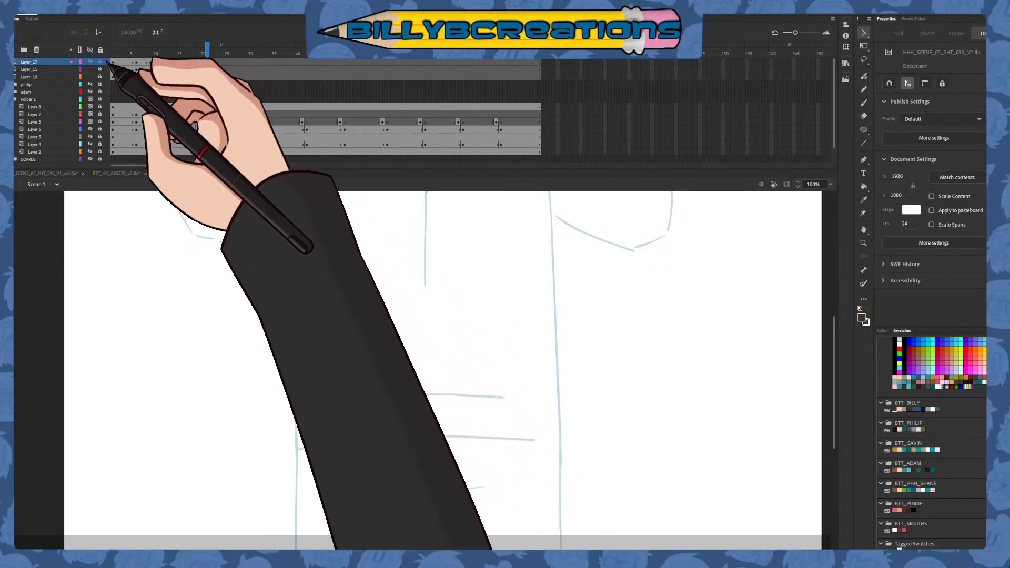
left_click(45, 84)
left_click(15, 50)
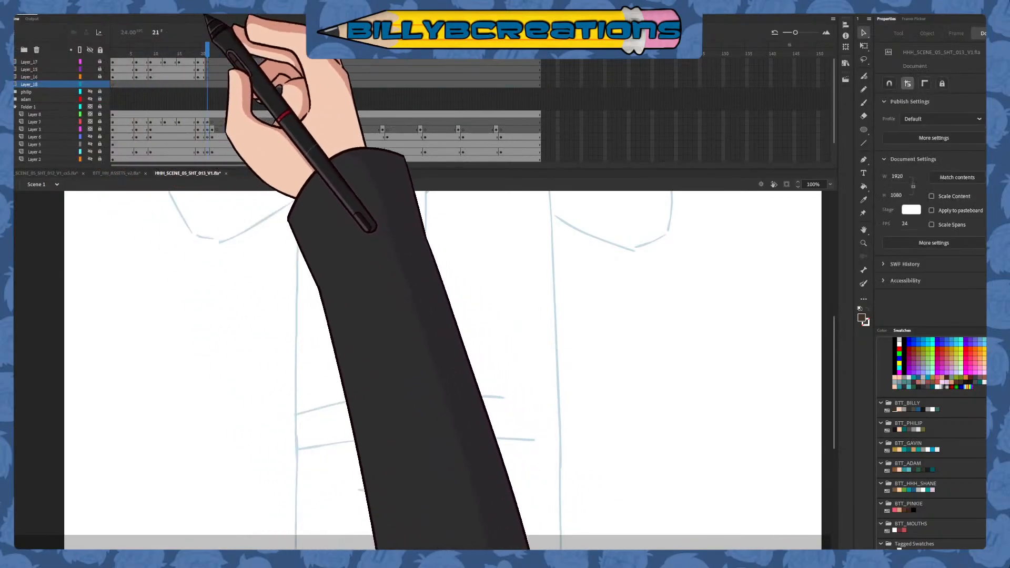
left_click(208, 85)
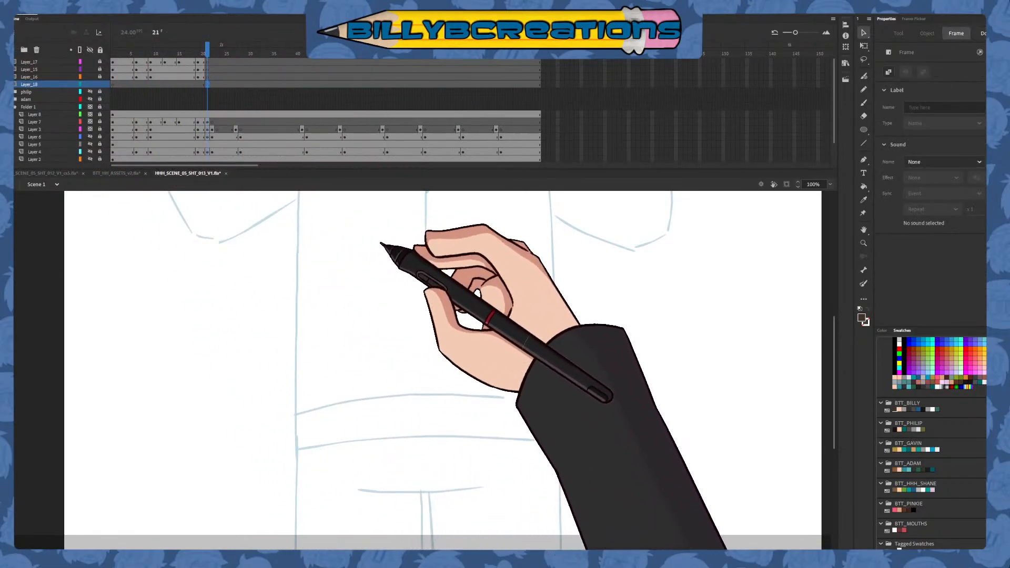
Set up the Classic Brush with a black fill for inking at frame 21
left_click(863, 104)
scroll(931, 421, "up", 1)
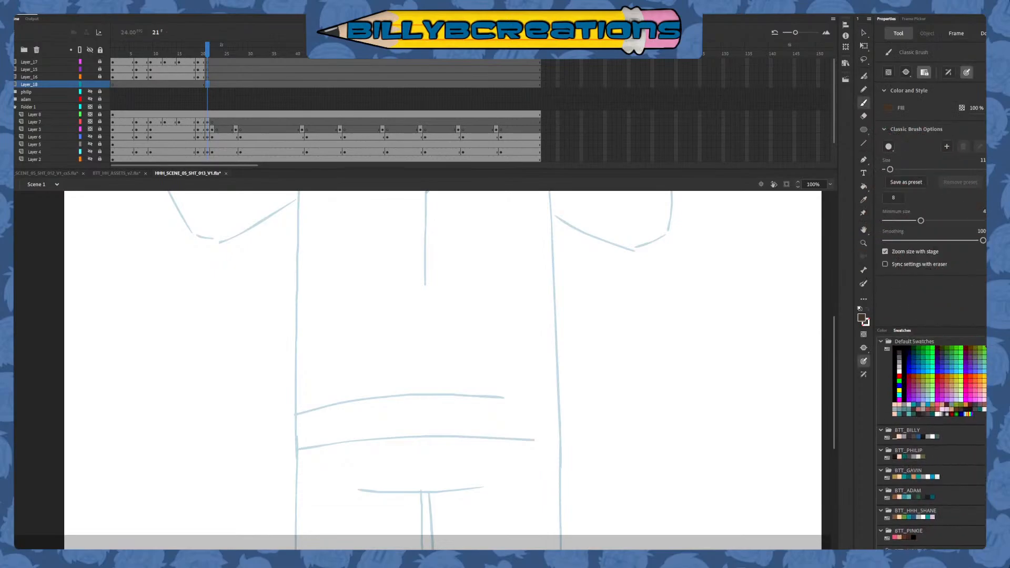
left_click(895, 348)
Try to ink the torso's right-hand side edge in one long stroke over the board sketch at frame 21, undoing each attempt
mouse_move(570, 320)
left_mouse_down()
mouse_move(607, 373)
mouse_move(626, 364)
mouse_move(573, 470)
mouse_move(560, 429)
mouse_move(582, 439)
left_mouse_up()
key("ctrl+z")
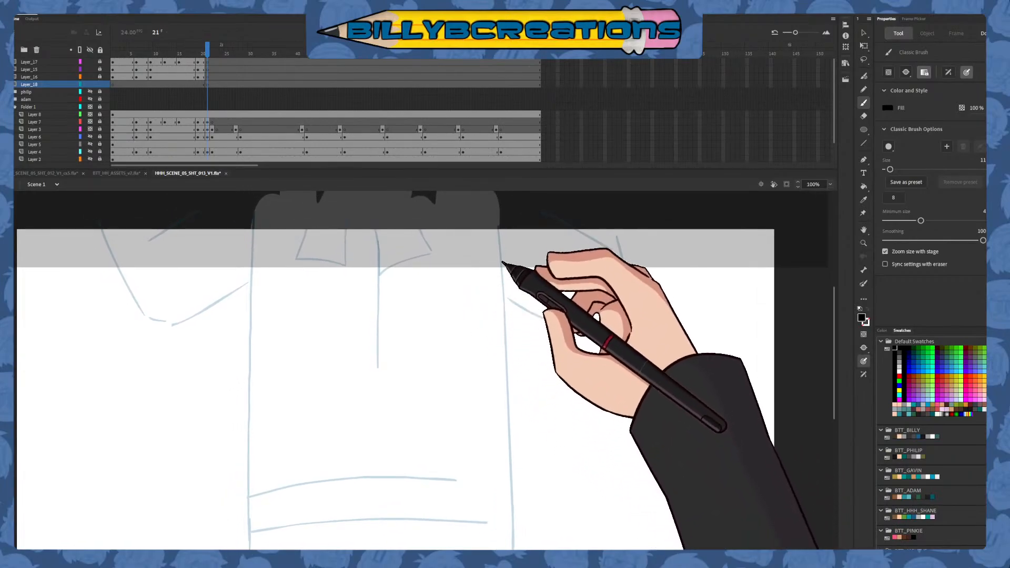
left_click_drag(500, 217, 508, 488)
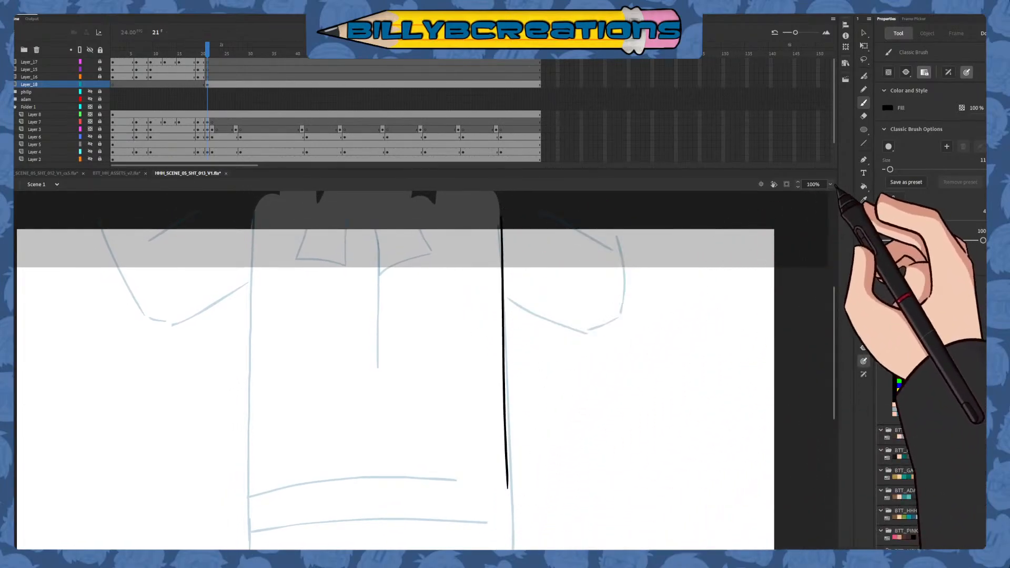
key("ctrl+minus")
left_click_drag(579, 425, 564, 369)
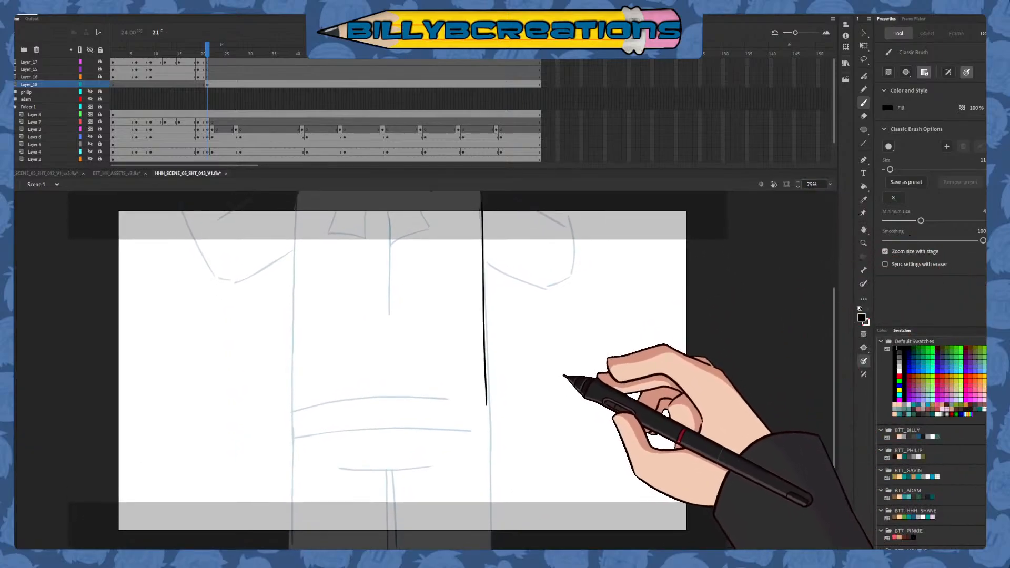
key("ctrl+z")
left_click_drag(480, 199, 491, 447)
key("ctrl+z")
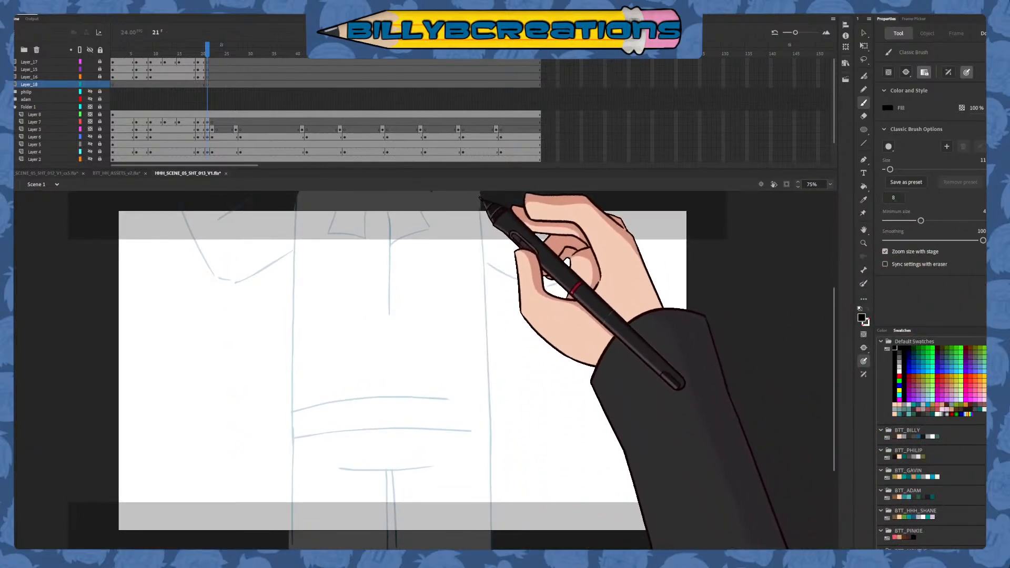
left_click_drag(478, 192, 514, 412)
key("ctrl+z")
left_click_drag(479, 194, 500, 378)
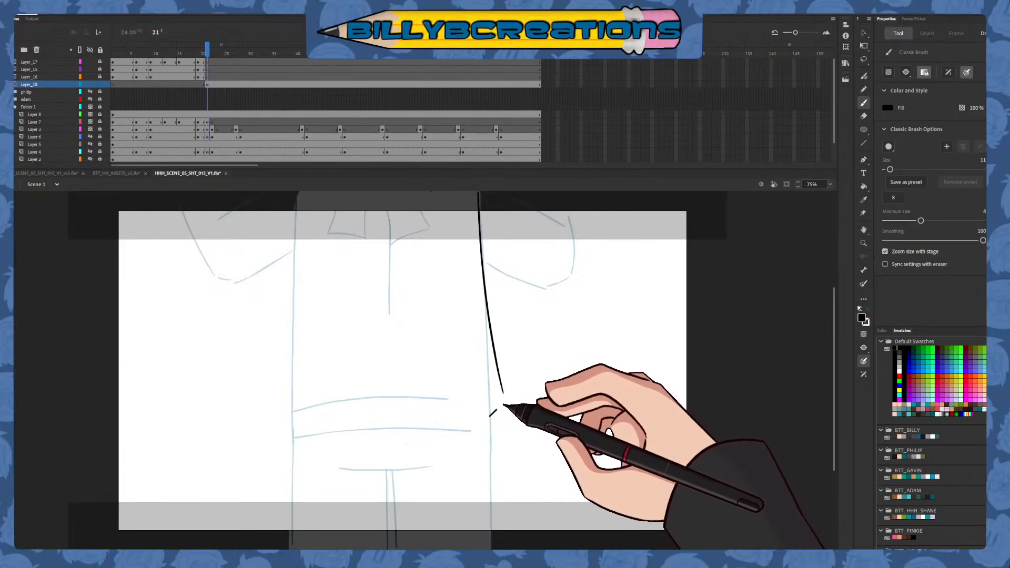
key("ctrl+z")
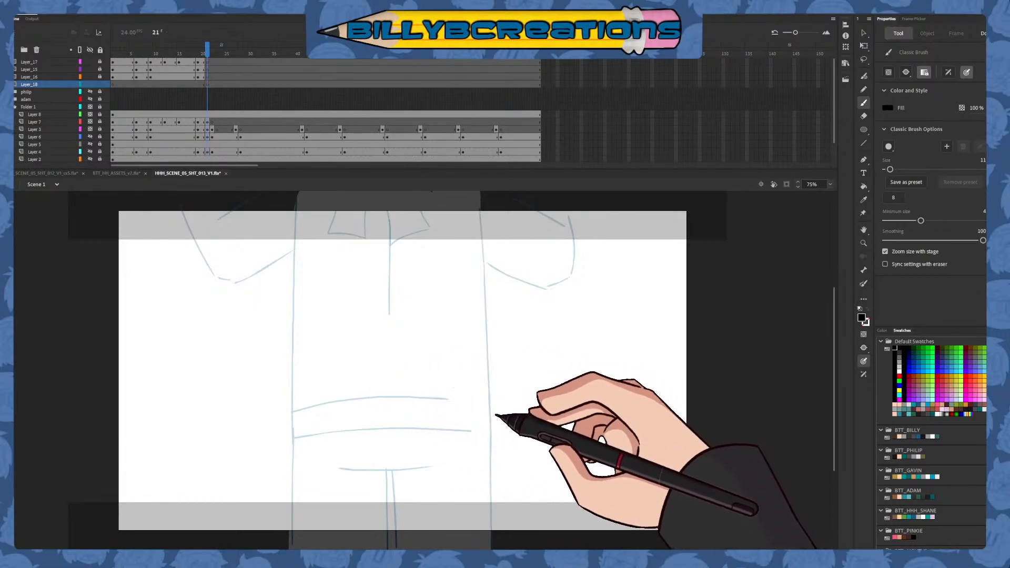
Try to ink the curved waist line across the torso with rounded ends at both sides, undoing each attempt
mouse_move(483, 389)
left_mouse_down()
mouse_move(370, 385)
mouse_move(292, 410)
left_mouse_up()
key("ctrl+z")
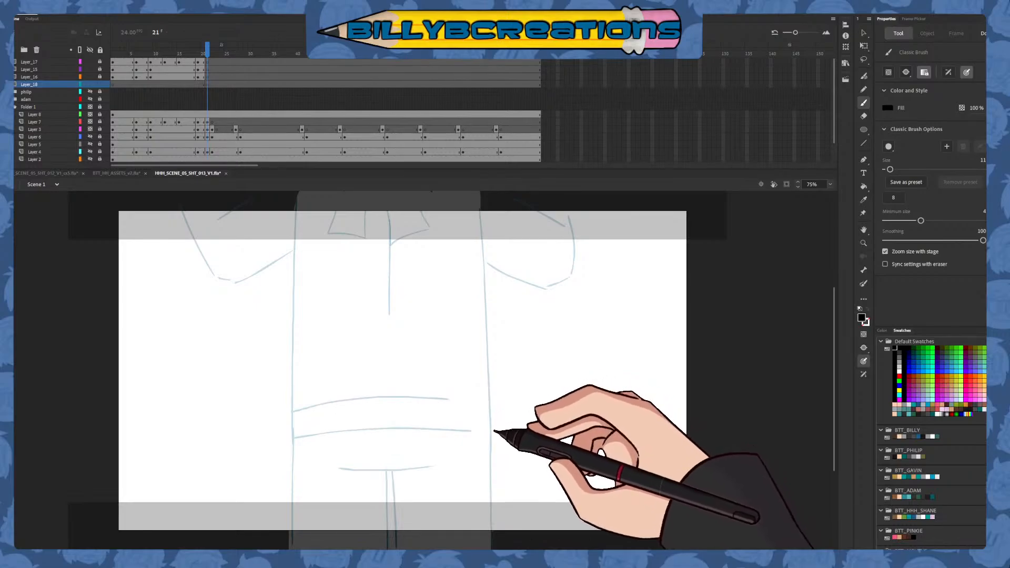
mouse_move(410, 405)
left_mouse_down()
mouse_move(272, 424)
mouse_move(289, 447)
left_mouse_up()
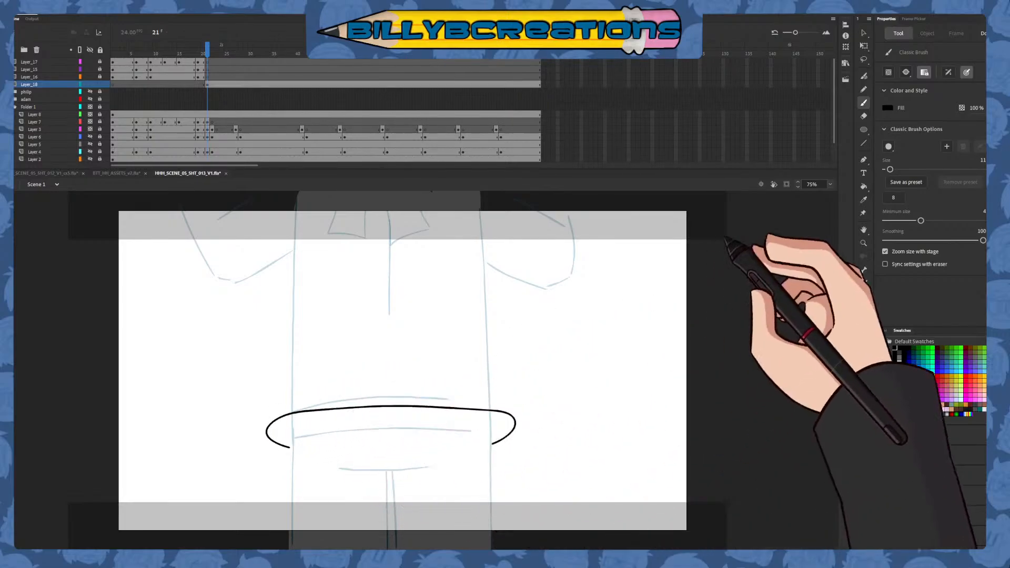
key("q")
left_click(516, 422)
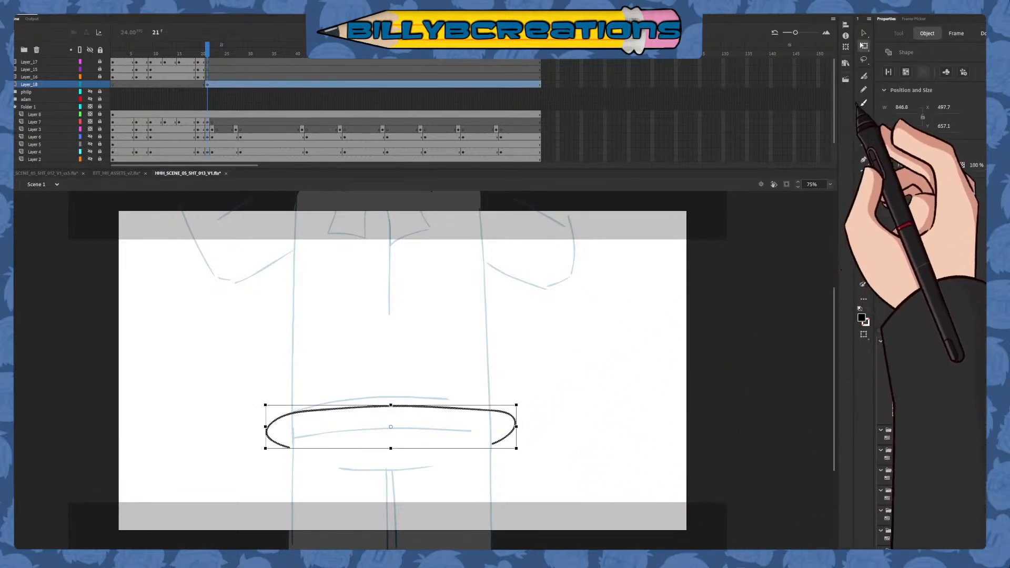
key("ctrl+z")
left_click(863, 103)
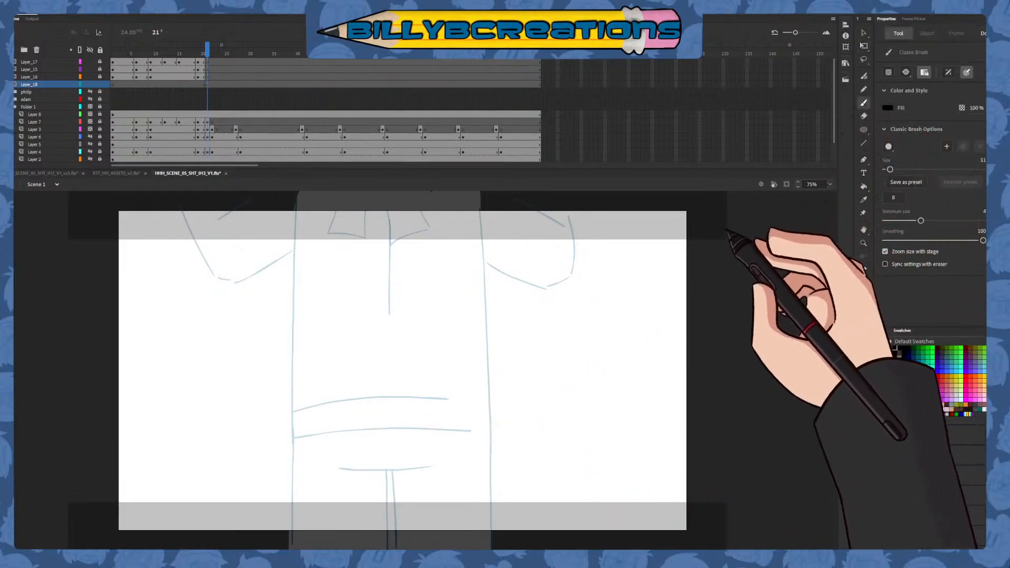
Ink the torso outline at frame 21 with two flared side edges and a wavy hem joining them
mouse_move(295, 198)
left_mouse_down()
mouse_move(274, 473)
mouse_move(275, 462)
mouse_move(340, 444)
mouse_move(443, 450)
left_mouse_up()
key("ctrl+z")
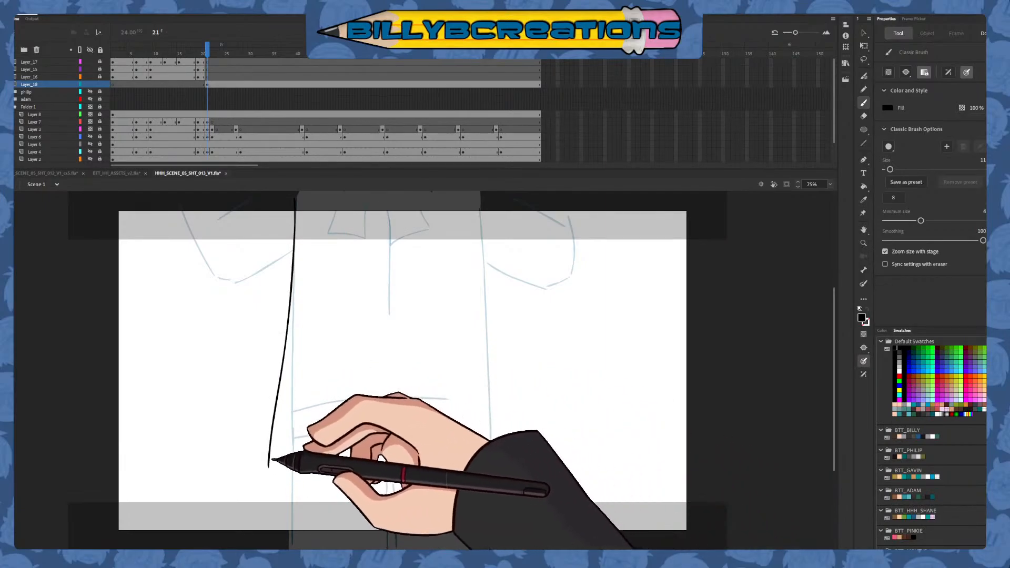
mouse_move(270, 465)
left_mouse_down()
mouse_move(289, 458)
mouse_move(273, 465)
mouse_move(295, 468)
mouse_move(293, 455)
mouse_move(273, 466)
mouse_move(499, 459)
left_mouse_up()
key("ctrl+z")
key("ctrl+z")
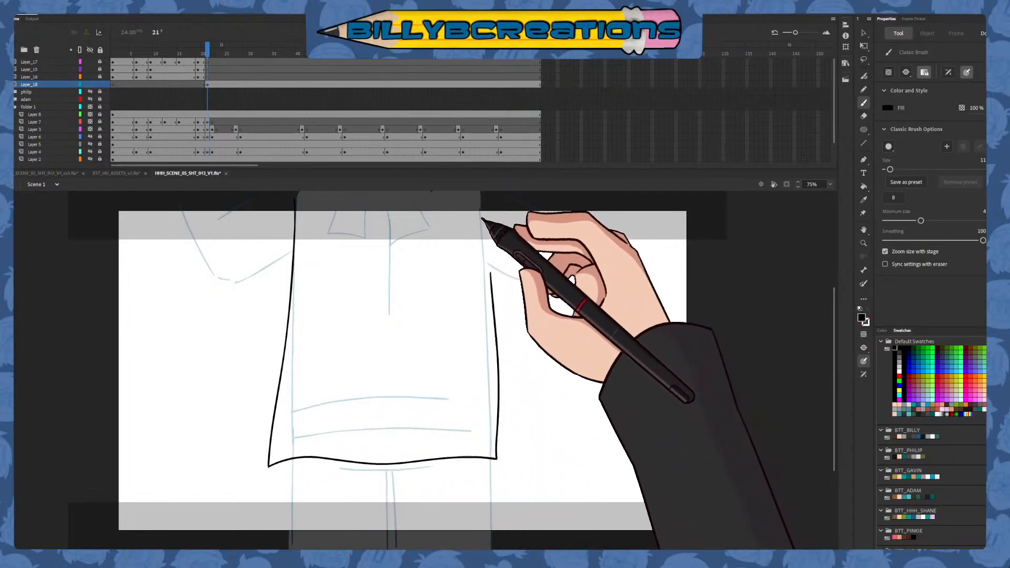
left_click_drag(480, 198, 508, 455)
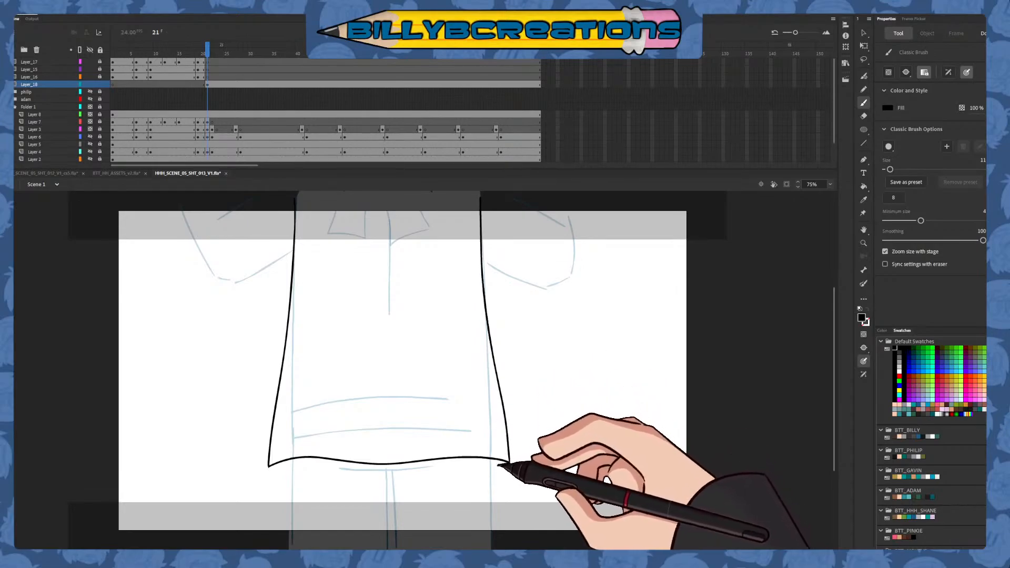
Ink the hem's underside, the legs with their inner fold lines, and a straight line closing the legs off below the stage
left_click_drag(269, 466, 290, 469)
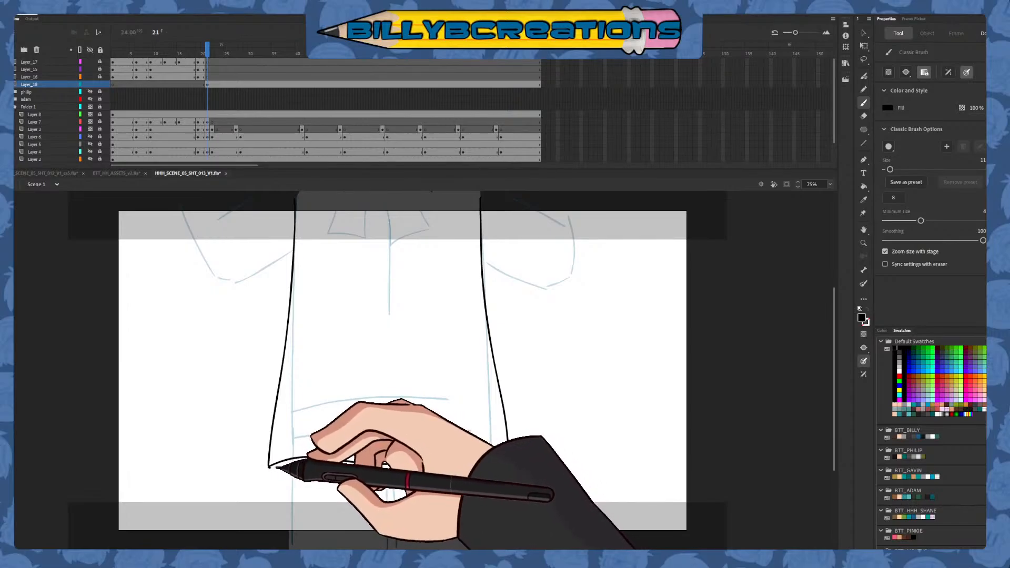
mouse_move(269, 466)
left_mouse_down()
mouse_move(494, 469)
mouse_move(511, 414)
left_mouse_up()
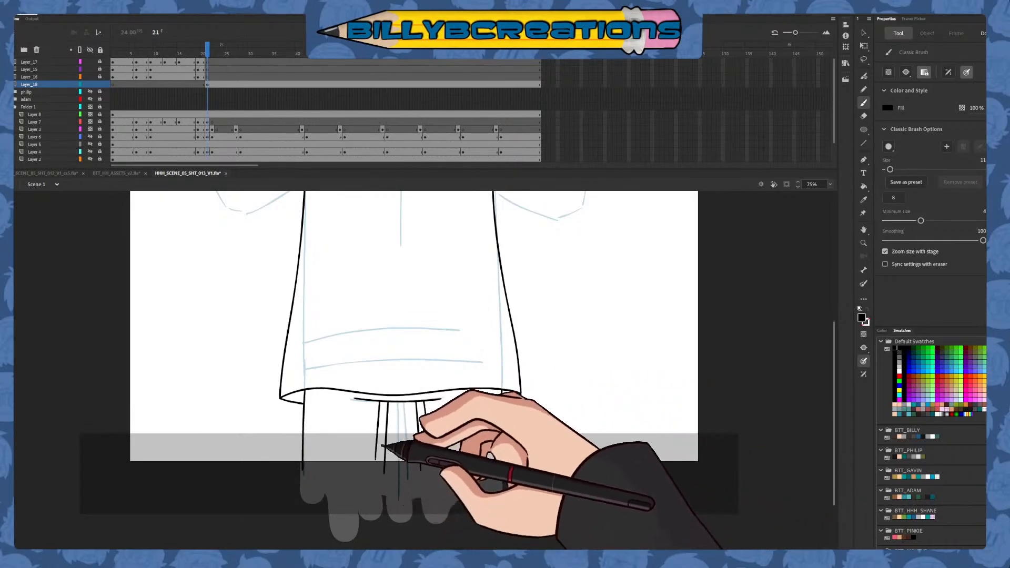
left_click_drag(380, 402, 370, 494)
left_click_drag(295, 466, 498, 467)
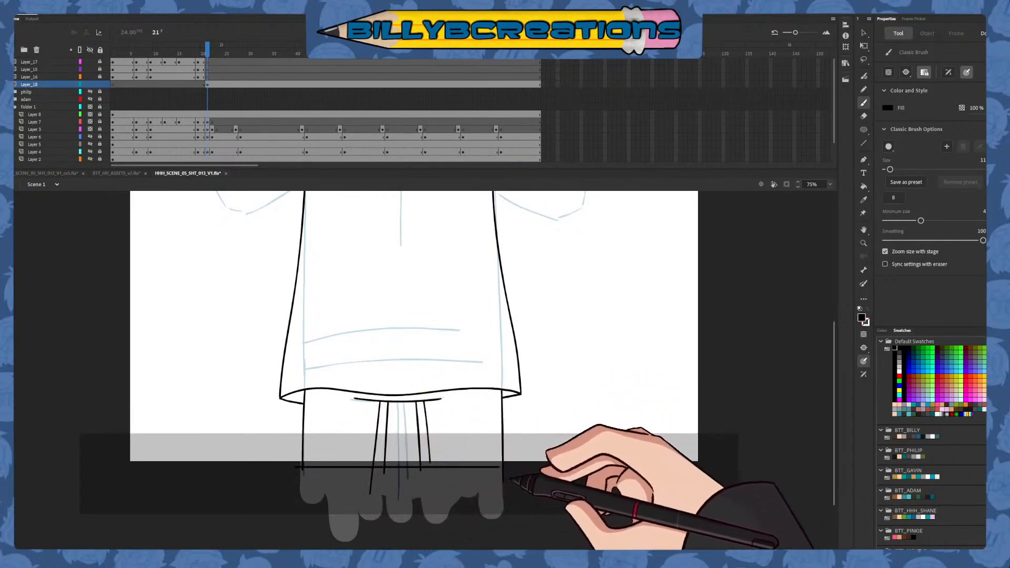
Ink the short vertical centre line on the upper torso over the board sketch, redoing the first stroke
scroll(540, 422, "up", 2)
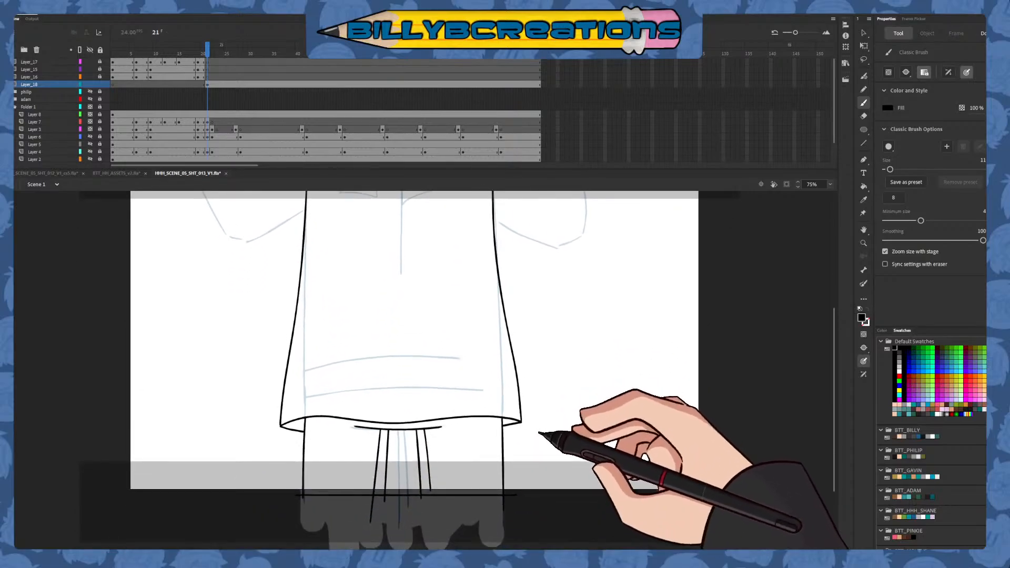
scroll(572, 363, "up", 4)
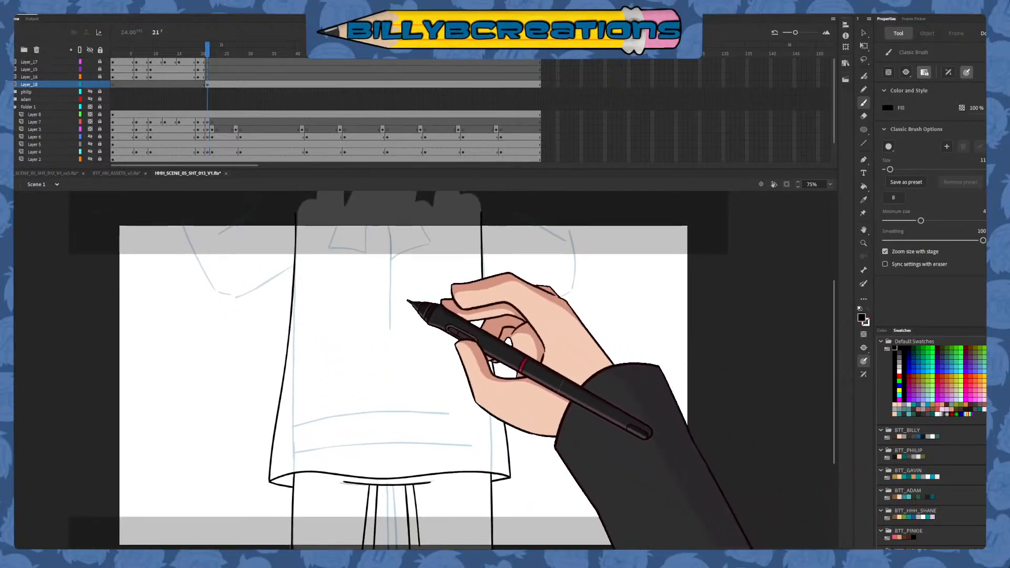
left_click_drag(390, 272, 389, 327)
key("ctrl+z")
left_click_drag(392, 247, 389, 318)
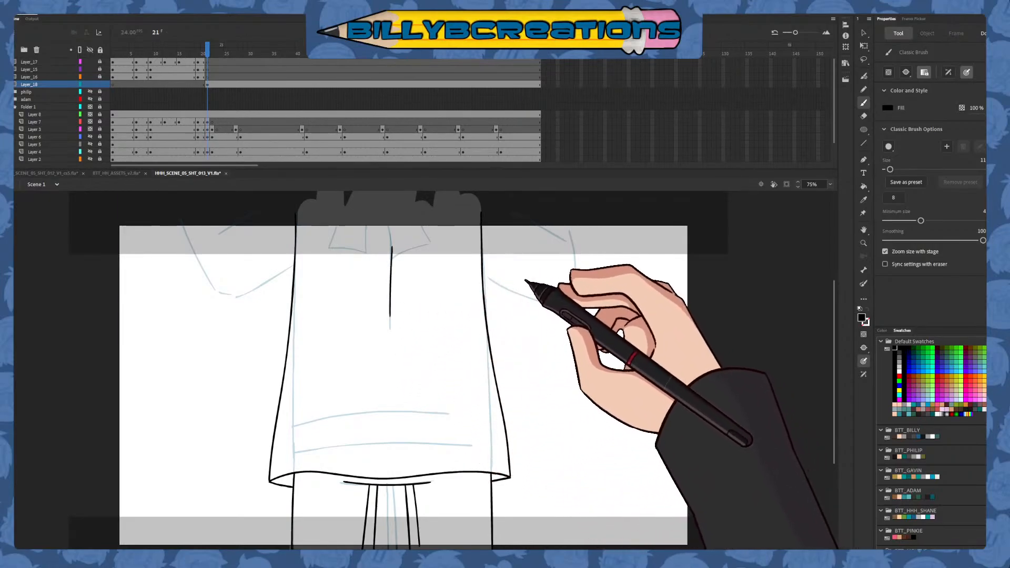
Ink both bent arms beside the torso and close the shapes with a straight line above the stage
mouse_move(484, 274)
left_mouse_down()
mouse_move(550, 303)
mouse_move(578, 259)
mouse_move(565, 206)
mouse_move(495, 199)
left_mouse_up()
left_click_drag(417, 294, 462, 372)
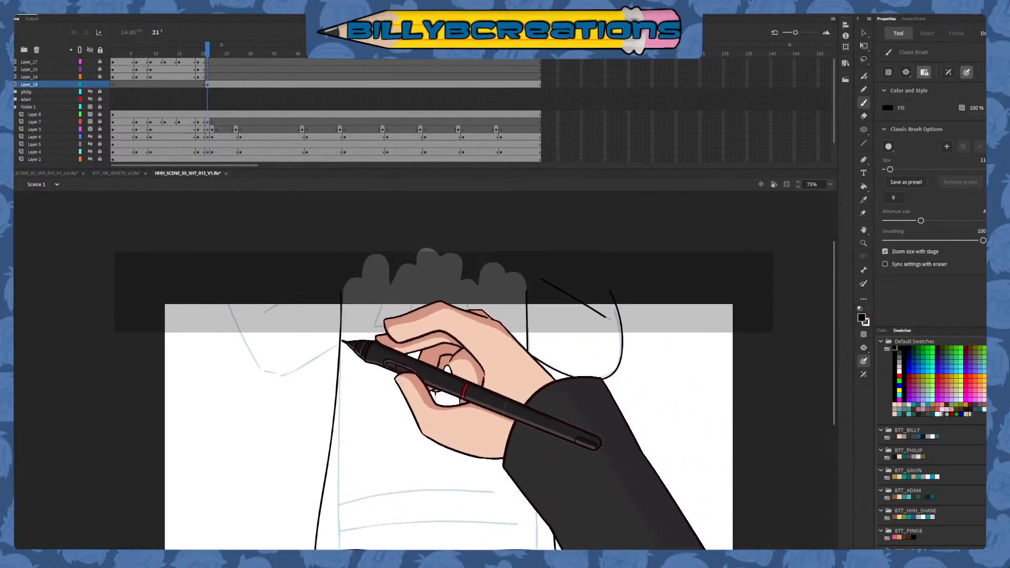
mouse_move(339, 344)
left_mouse_down()
mouse_move(276, 376)
mouse_move(236, 329)
mouse_move(218, 291)
left_mouse_up()
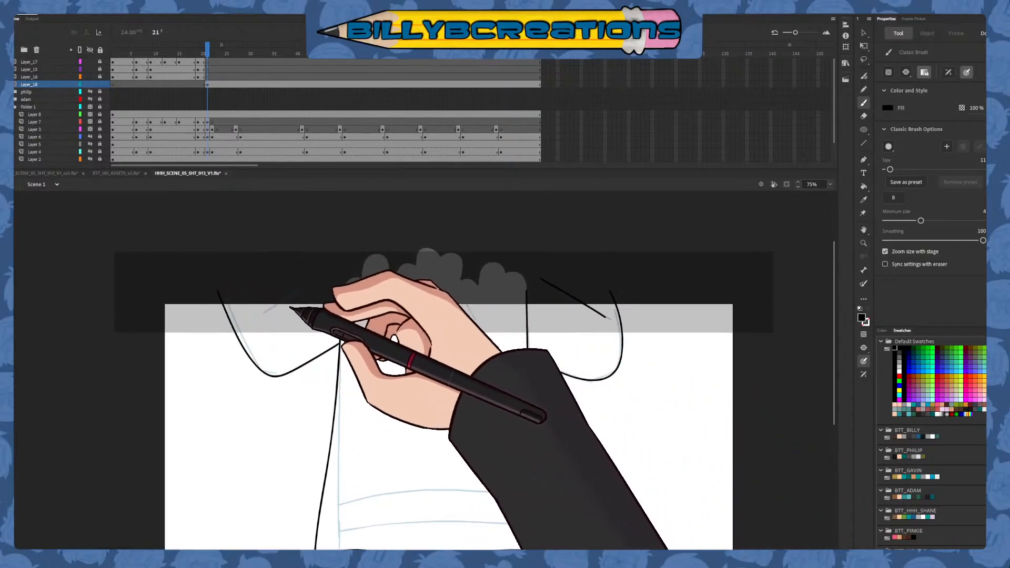
left_click_drag(264, 313, 339, 277)
left_click_drag(223, 296, 651, 322)
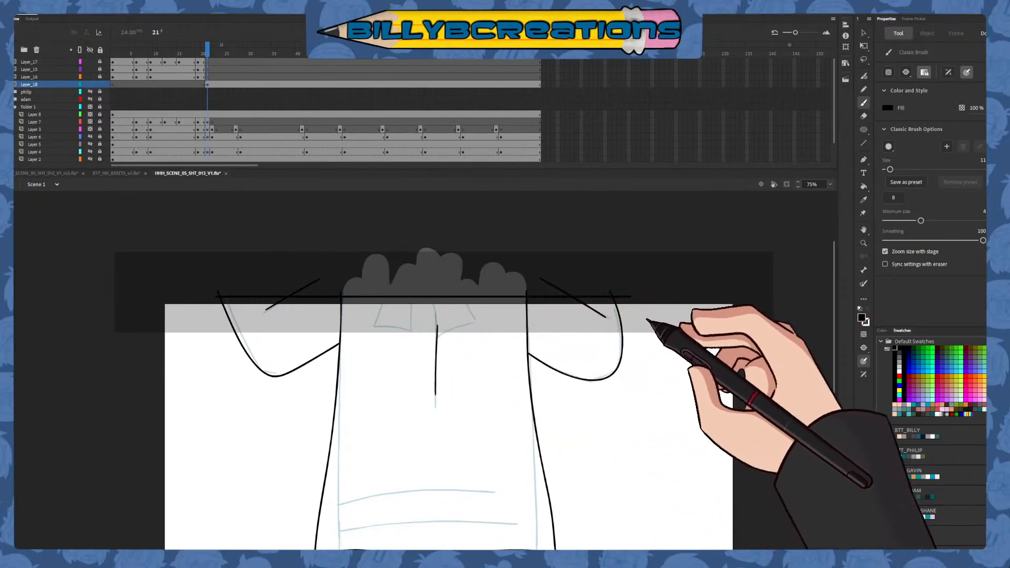
Add a blank keyframe at frame 22 on the torso's inking layer
mouse_move(583, 489)
left_mouse_down()
mouse_move(561, 331)
mouse_move(554, 389)
left_mouse_up()
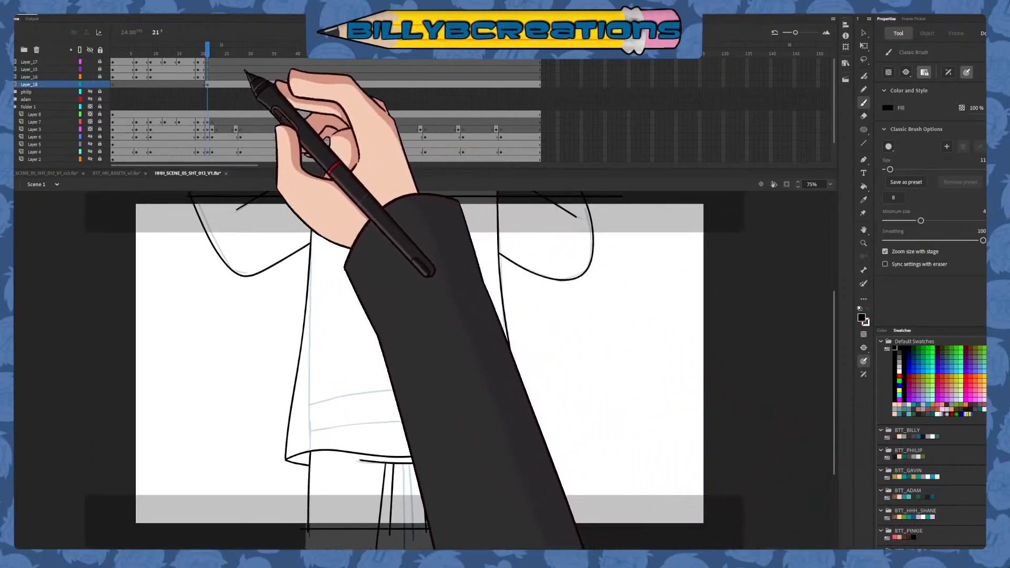
left_click(212, 84)
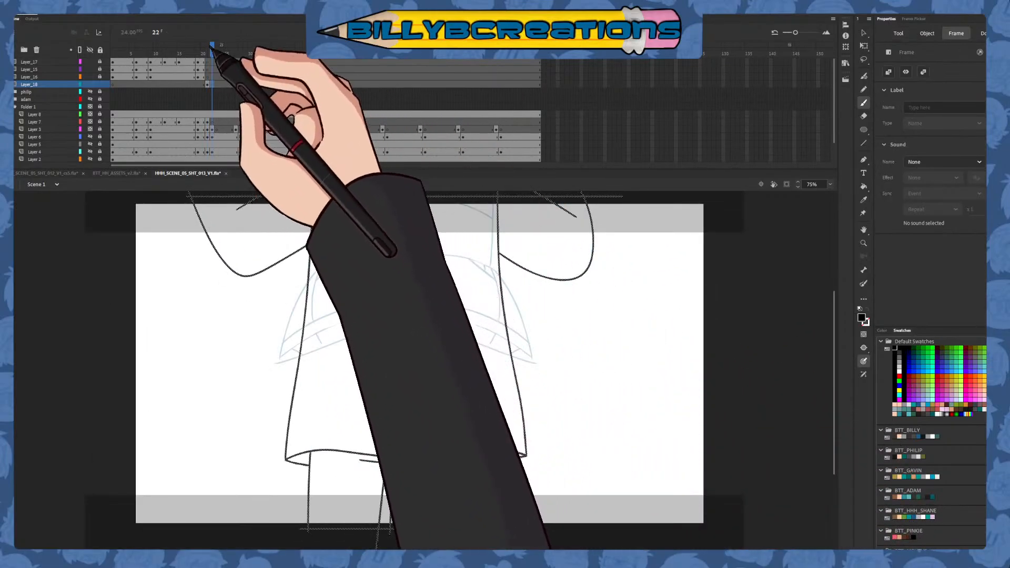
key("Delete")
Ink the inner and outer edges of the left-hand leg at frame 22 and trim the outer edge's lower end
left_click_drag(401, 407, 401, 456)
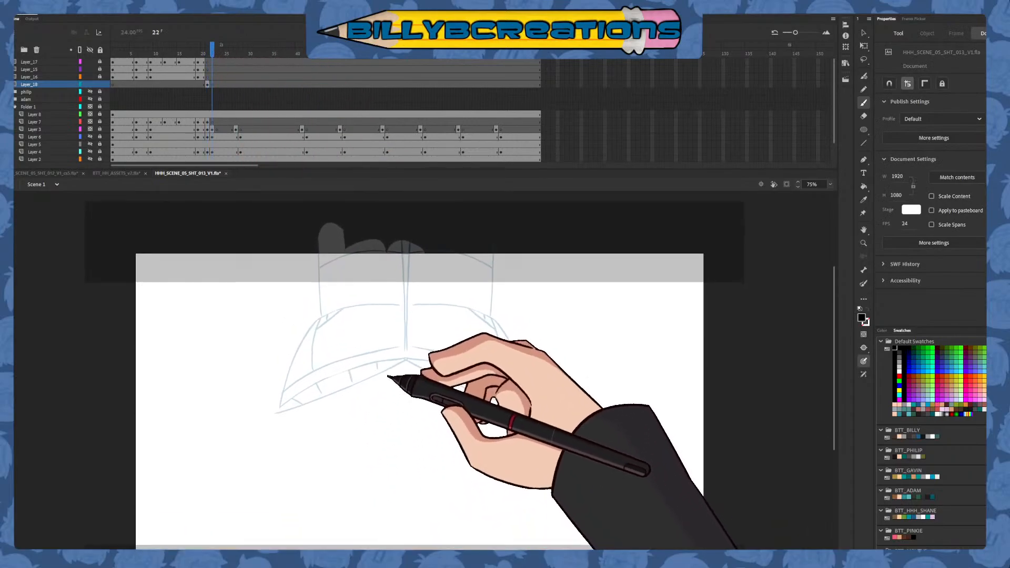
mouse_move(400, 233)
left_mouse_down()
mouse_move(399, 461)
mouse_move(408, 372)
mouse_move(408, 402)
left_mouse_up()
key("ctrl+z")
left_click_drag(317, 232, 324, 327)
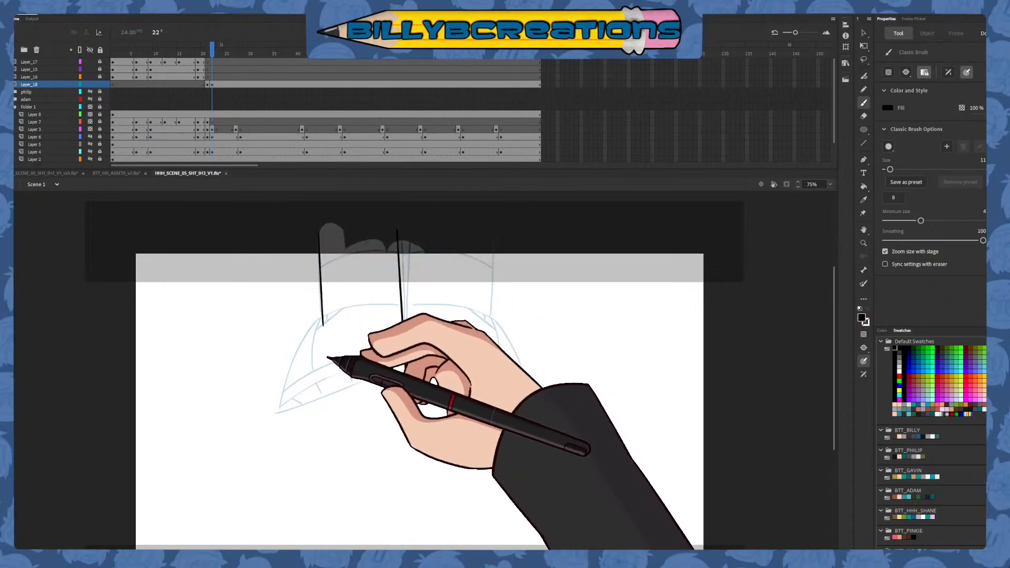
key("ctrl+z")
left_click_drag(315, 225, 323, 325)
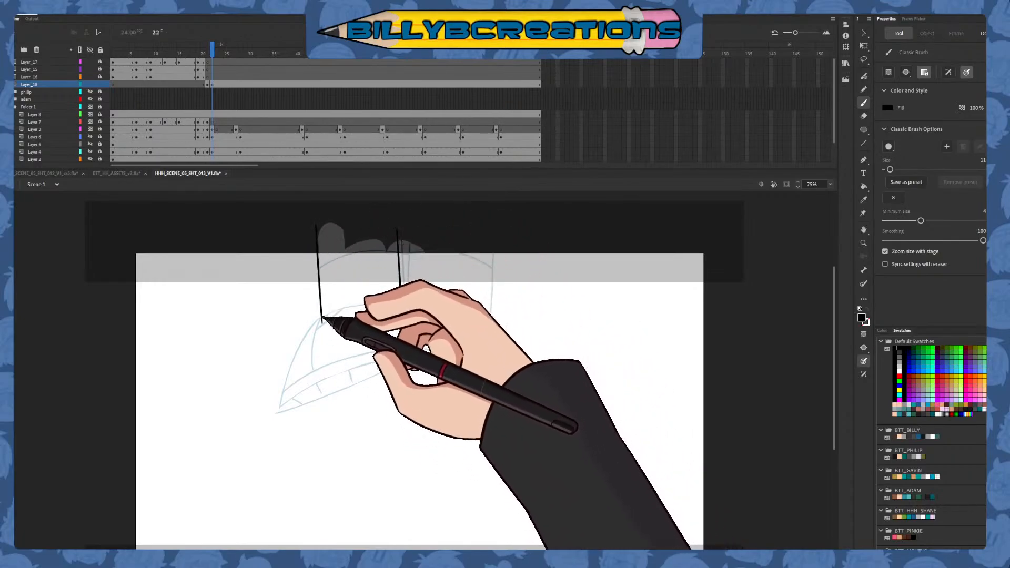
key("e")
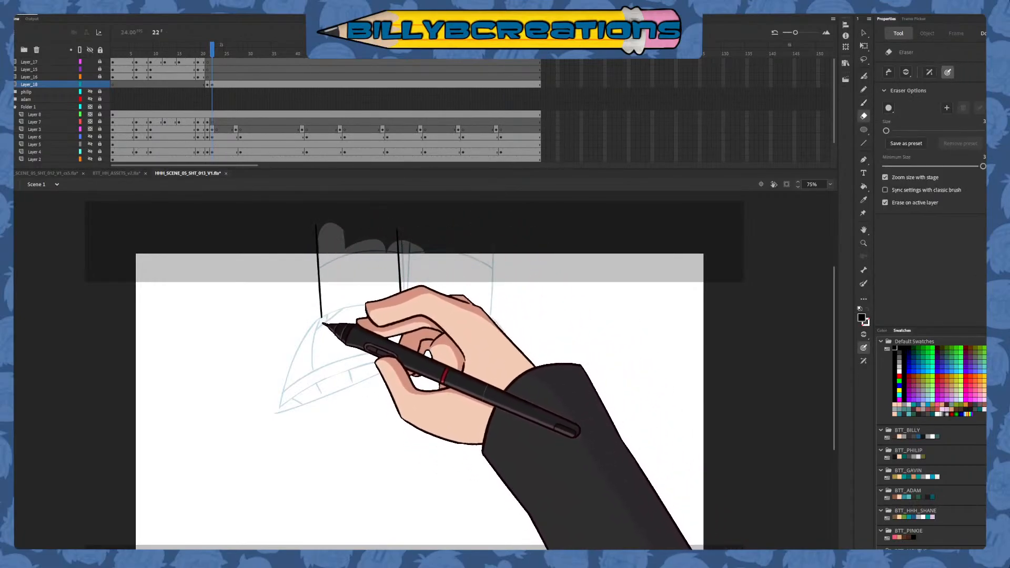
key("b")
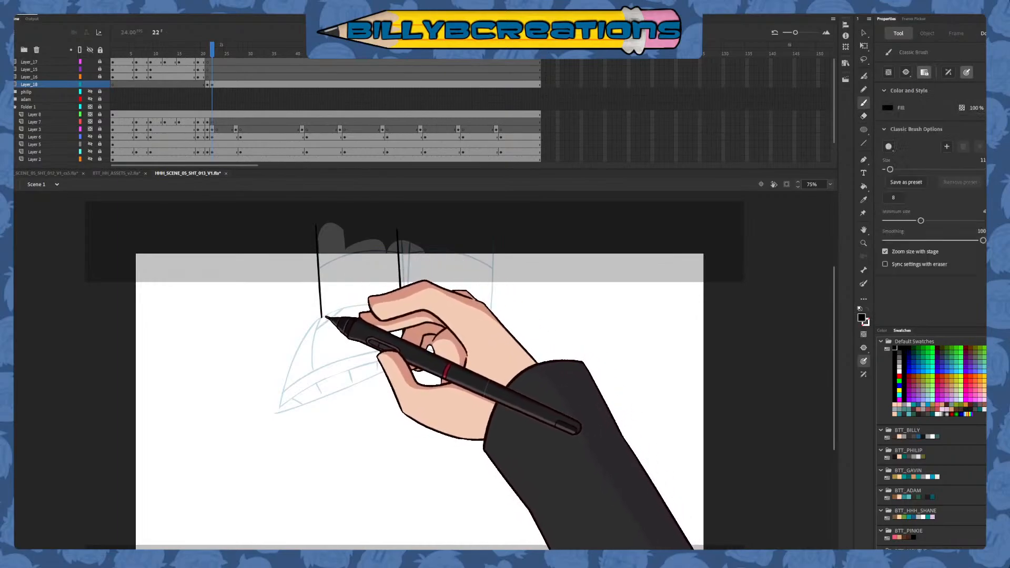
Ink the left-hand shoe's curved outer edge down from the leg and remove the overshoot at its upper end
mouse_move(336, 312)
left_mouse_down()
mouse_move(283, 384)
mouse_move(286, 437)
left_mouse_up()
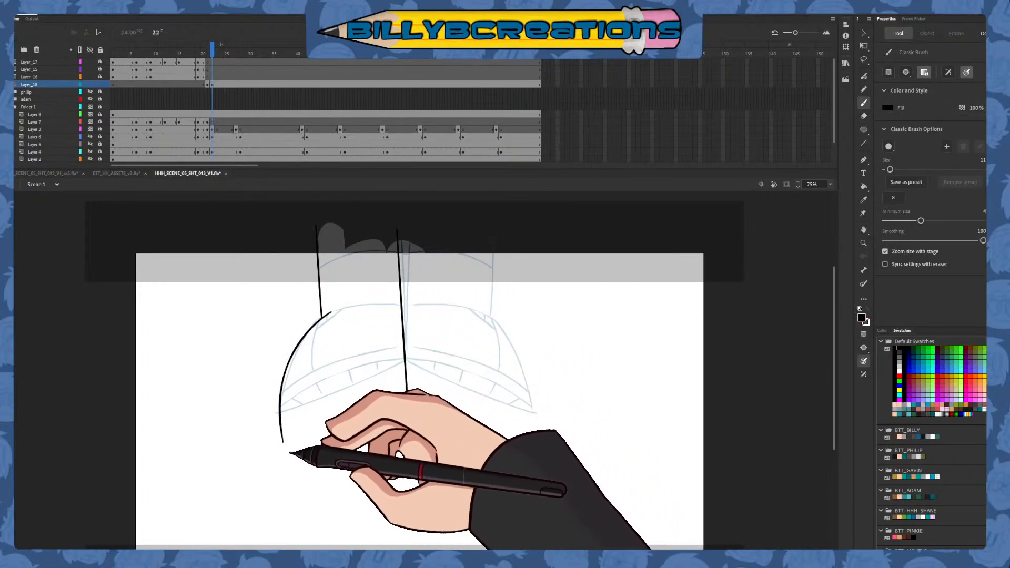
key("ctrl+z")
left_click_drag(335, 311, 283, 438)
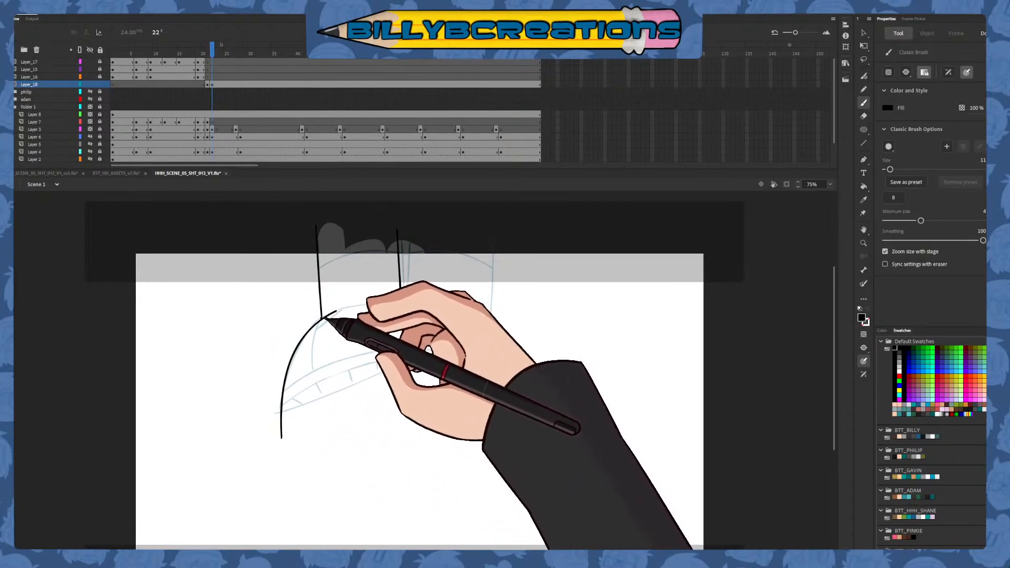
key("v")
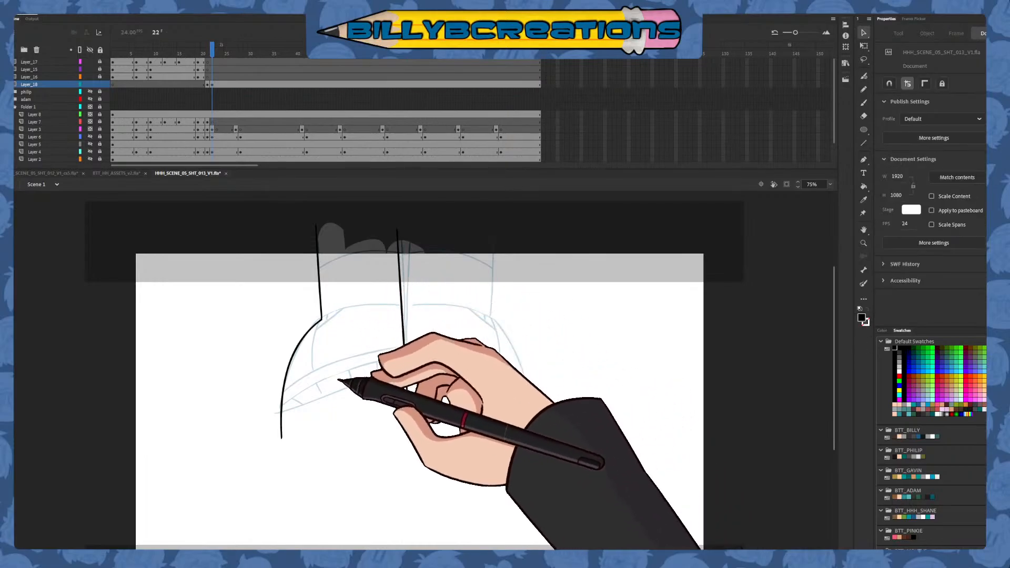
Ink the left-hand shoe's curved bottom edge up to the inner leg line and delete the overshooting line ends
key("b")
mouse_move(270, 409)
left_mouse_down()
mouse_move(318, 403)
mouse_move(461, 333)
mouse_move(383, 376)
mouse_move(282, 410)
mouse_move(429, 329)
left_mouse_up()
key("ctrl+z")
key("ctrl+z")
left_click_drag(271, 408, 433, 336)
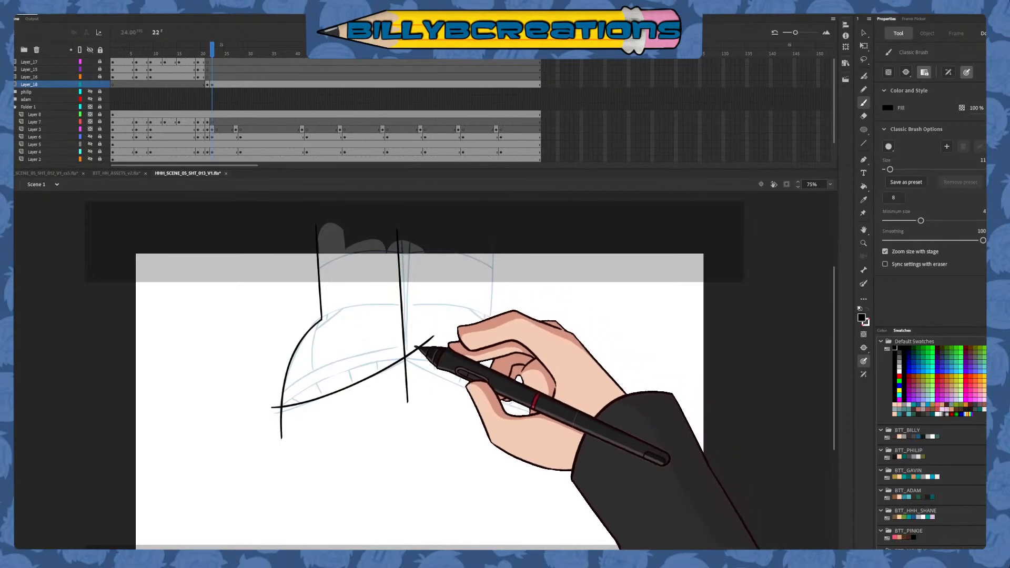
key("v")
left_click(418, 384)
key("Delete")
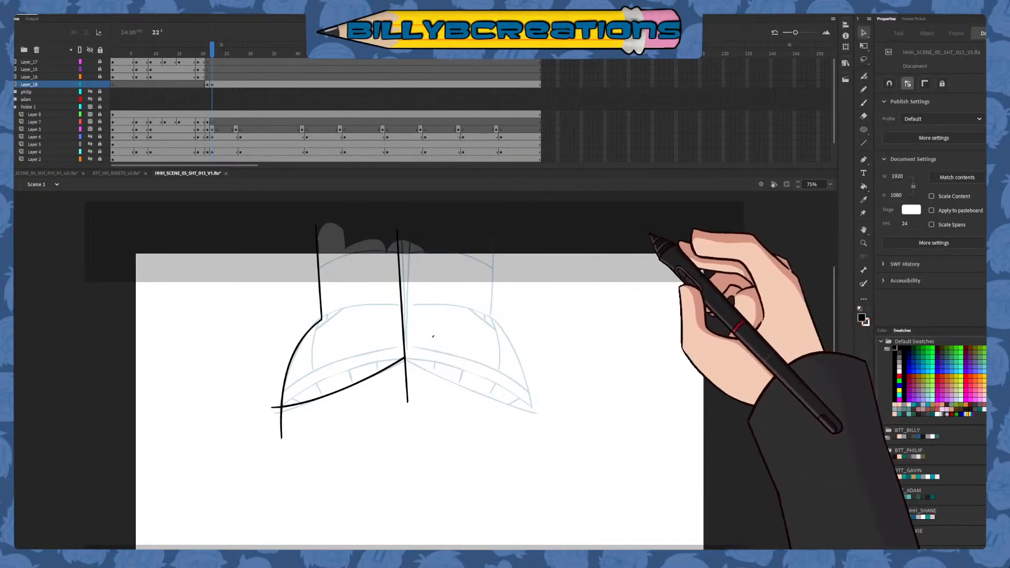
left_click(433, 337)
key("Delete")
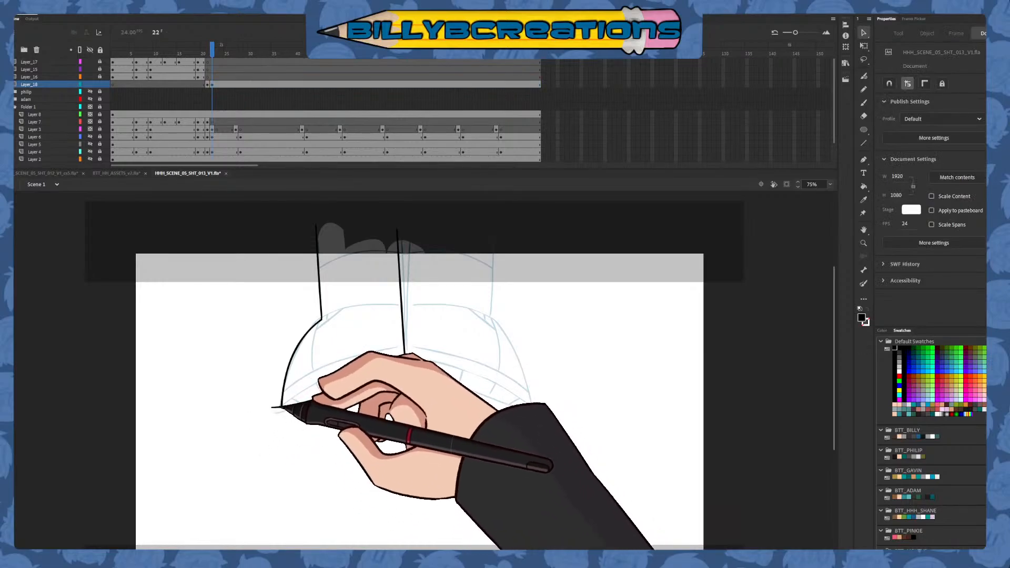
Ink the two curved sole lines across the left-hand shoe above its bottom edge, redrawing strokes until they fit
left_click(863, 102)
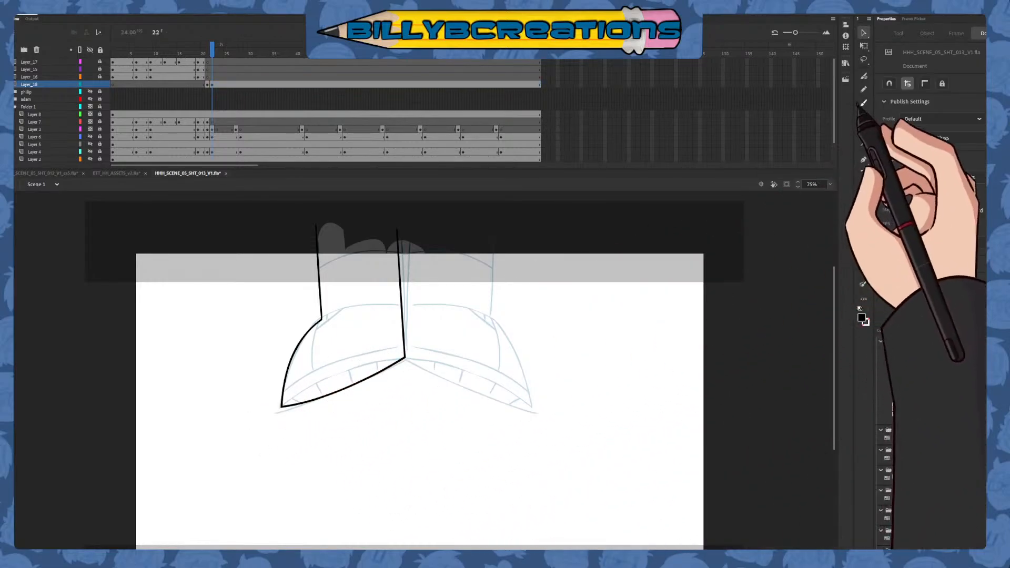
mouse_move(282, 406)
left_mouse_down()
mouse_move(319, 379)
mouse_move(389, 359)
left_mouse_up()
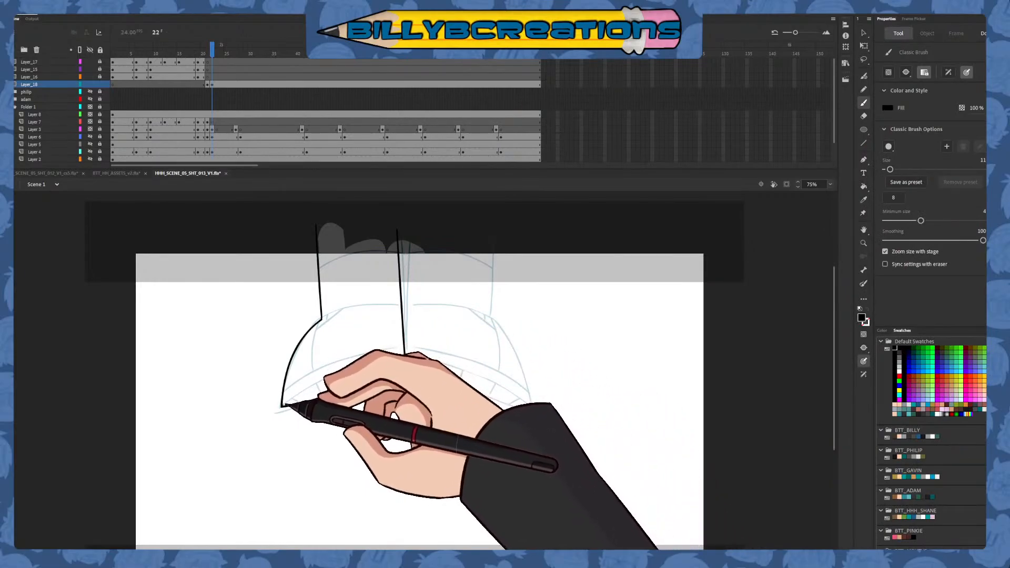
mouse_move(290, 404)
left_mouse_down()
mouse_move(336, 370)
mouse_move(384, 358)
left_mouse_up()
key("ctrl+z")
mouse_move(284, 405)
left_mouse_down()
mouse_move(355, 363)
mouse_move(393, 356)
left_mouse_up()
key("ctrl+z")
left_click_drag(283, 405, 403, 354)
key("ctrl+z")
left_click_drag(284, 405, 394, 356)
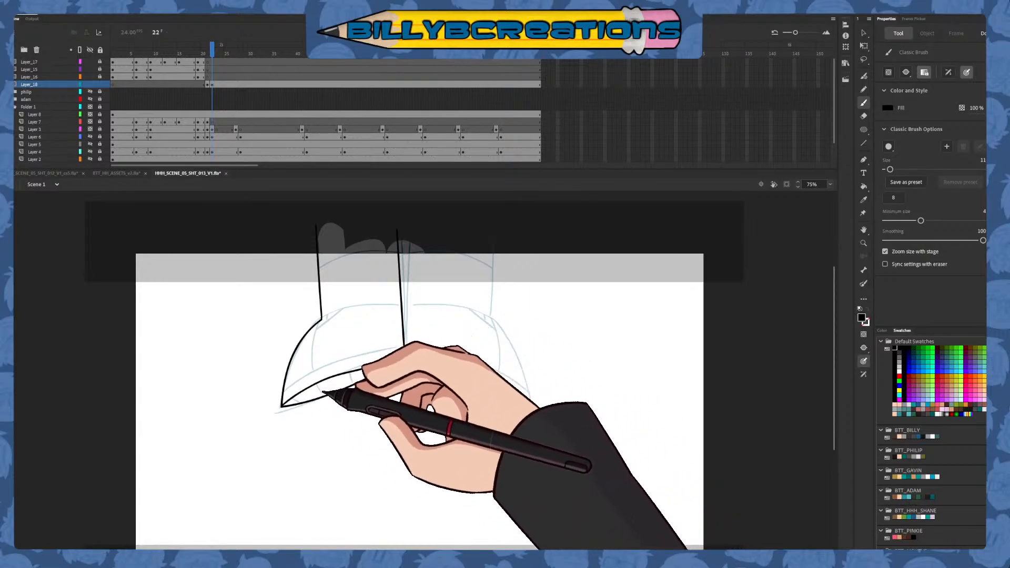
key("ctrl+z")
left_click_drag(283, 406, 404, 356)
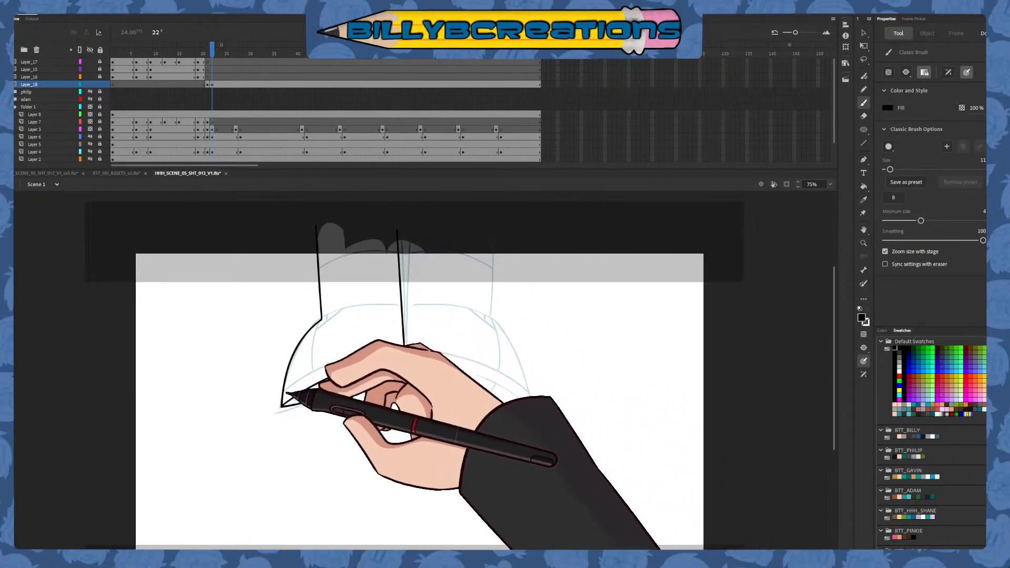
left_click_drag(290, 400, 362, 356)
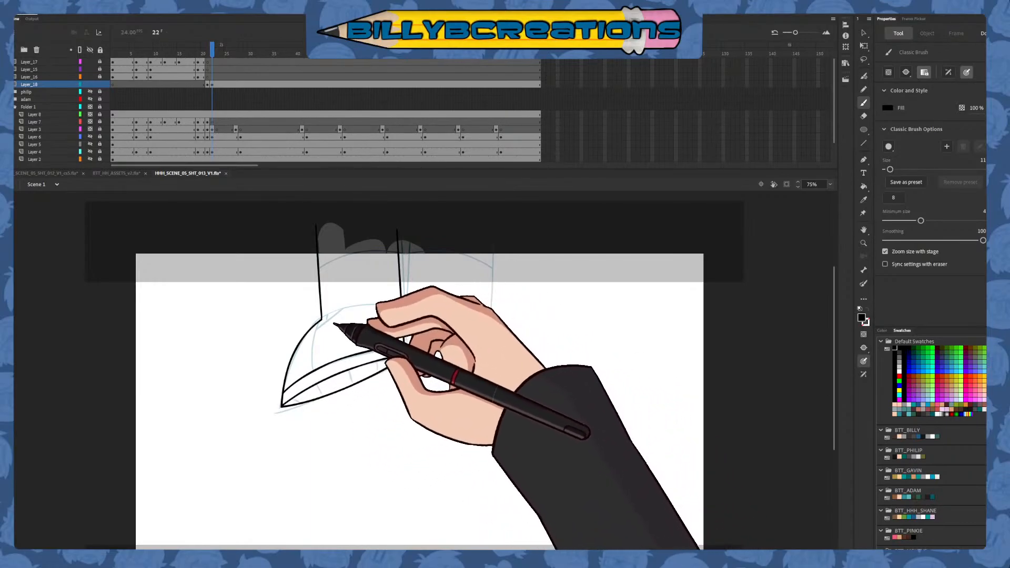
Ink the arc across the top of the left-hand shoe from its outer corner to the inner leg line
left_click_drag(322, 319, 403, 307)
key("ctrl+z")
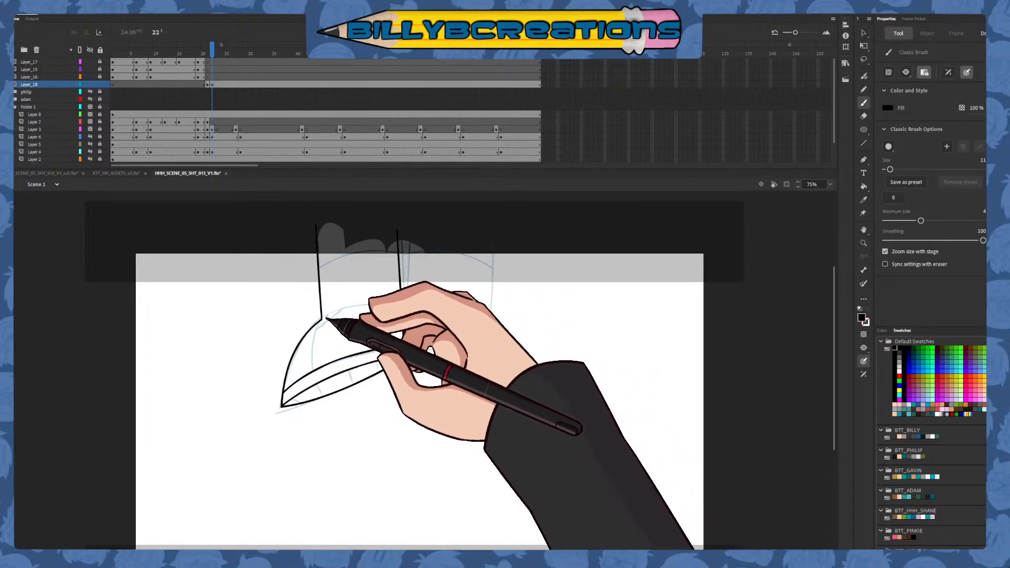
left_click_drag(322, 318, 401, 304)
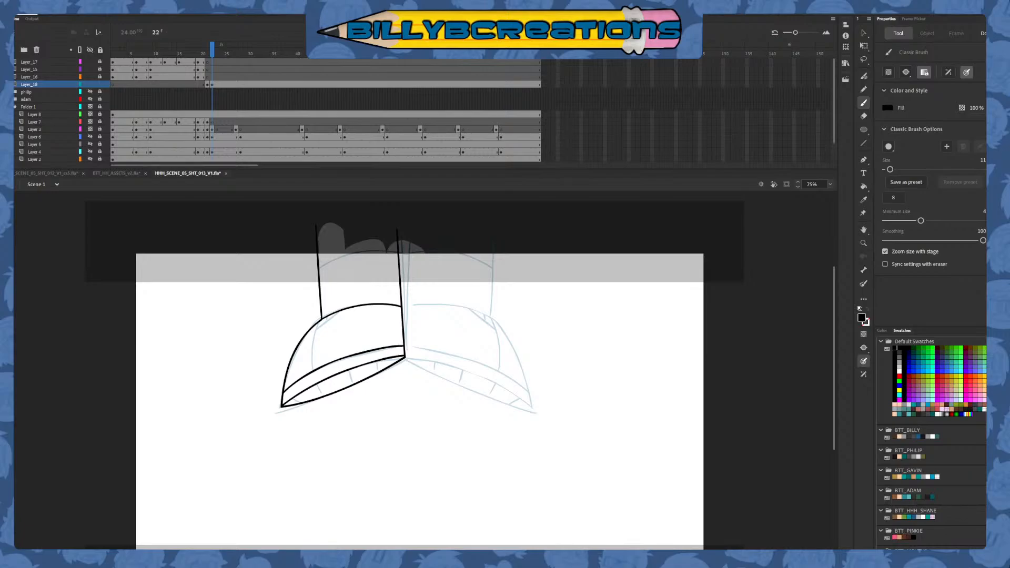
Switch to the BTT_HH_ASSETS_v2.fla document and show the Billy layer's reference drawings in place of the Philip layer's
left_click(122, 173)
left_click(863, 33)
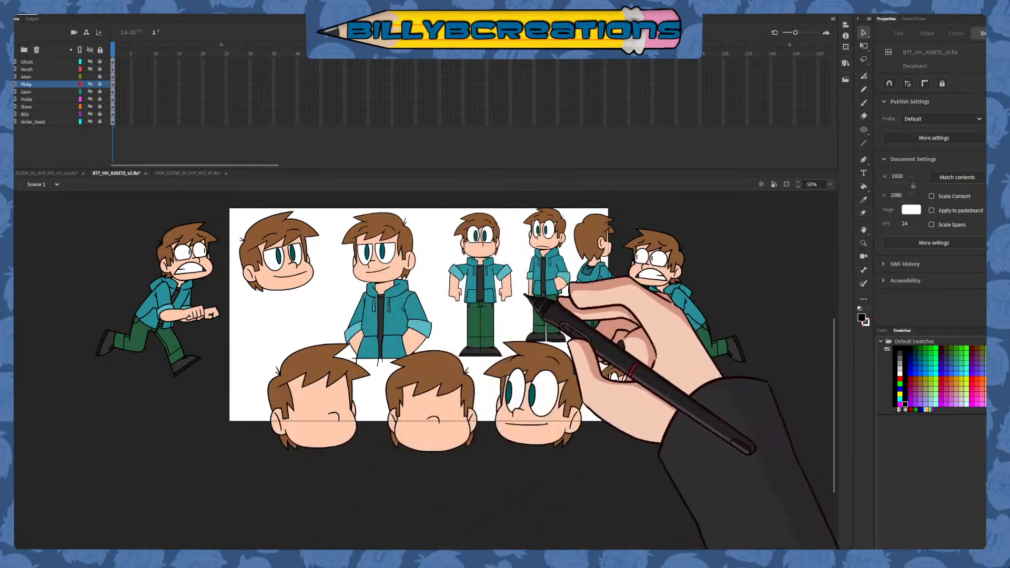
left_click(90, 77)
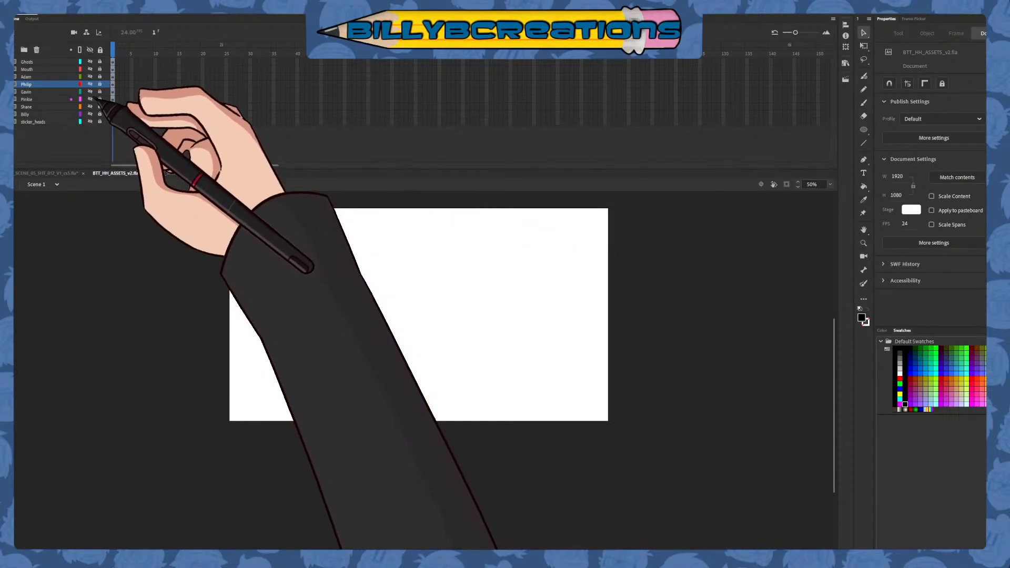
left_click(90, 114)
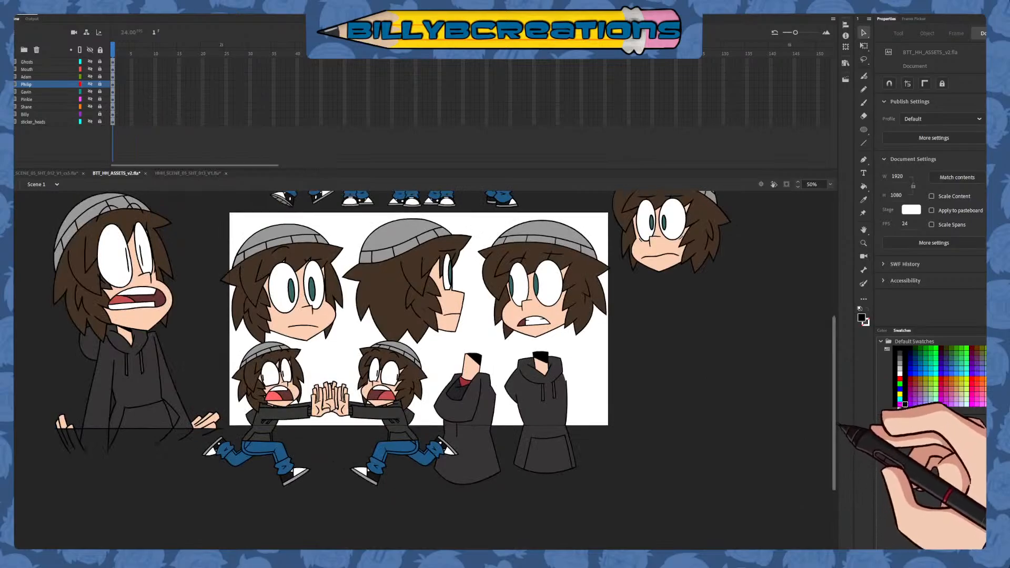
Browse the Billy reference drawings, open the right-hand three-quarter head symbol (Symbol 2 copy), hide its Layer_4 and scrub through its expressions
scroll(836, 410, "up", 5)
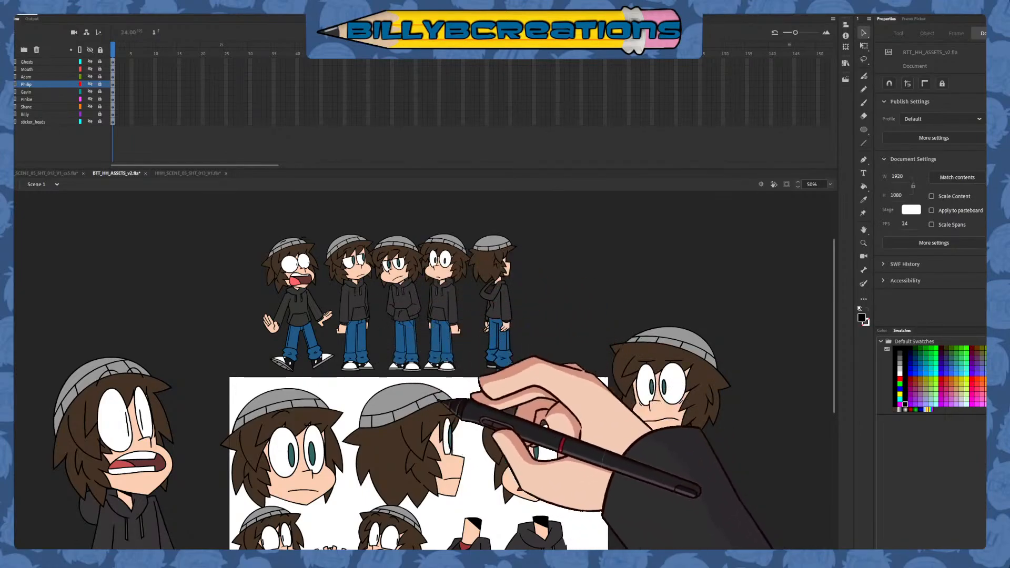
left_click_drag(834, 343, 834, 413)
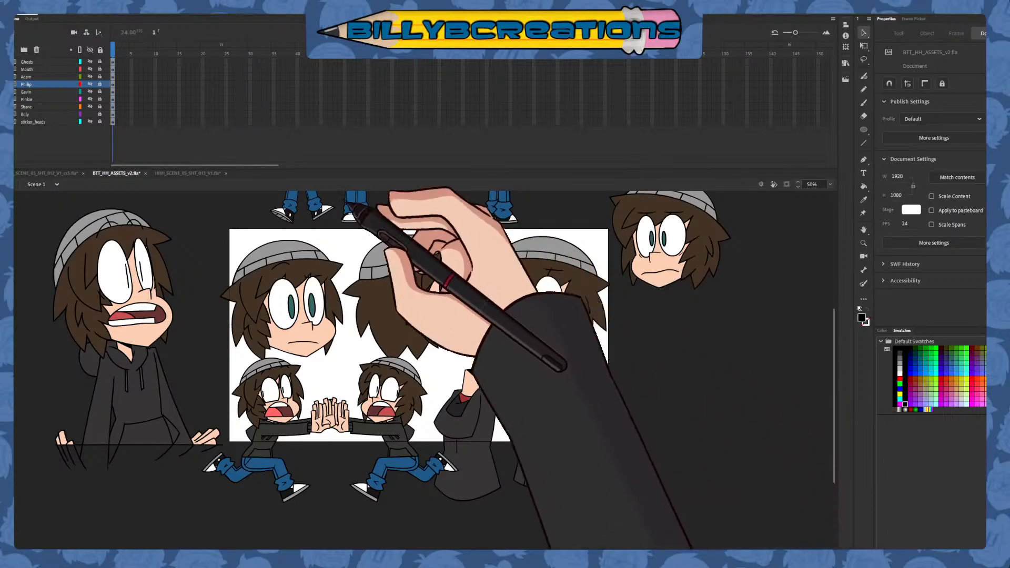
left_click(113, 114)
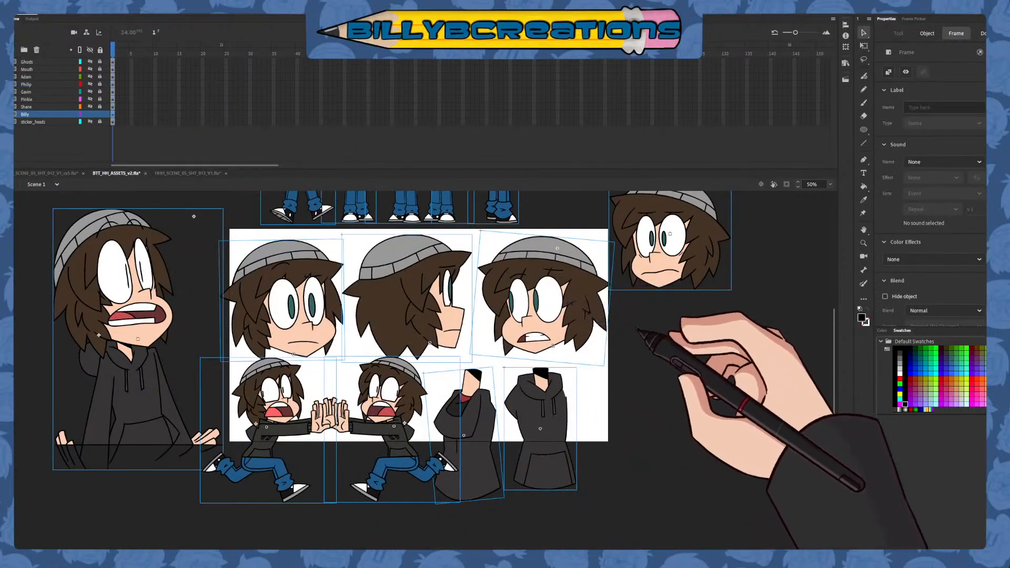
double_click(595, 321)
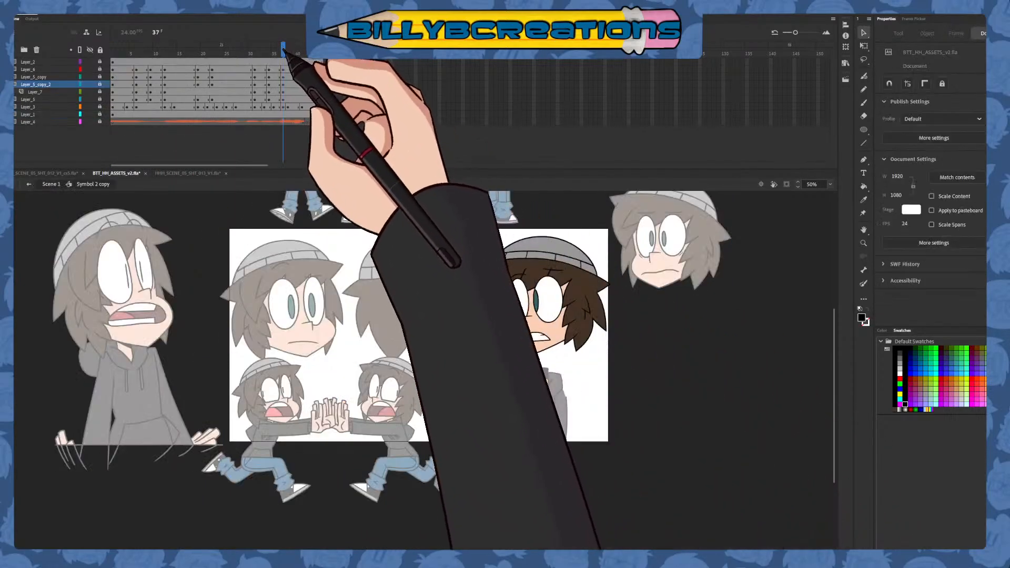
left_click(90, 121)
left_click_drag(121, 53, 213, 131)
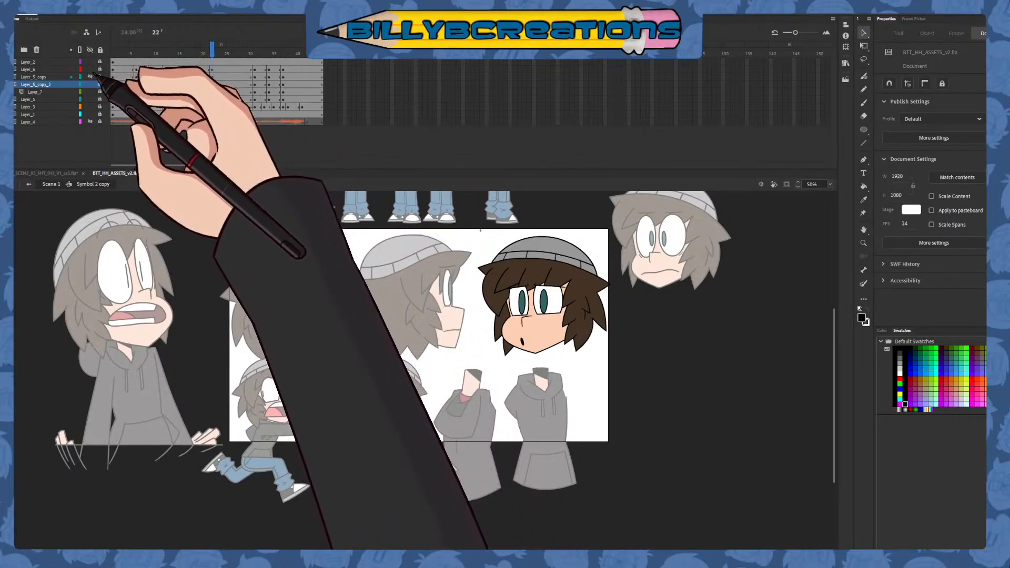
left_click(98, 77)
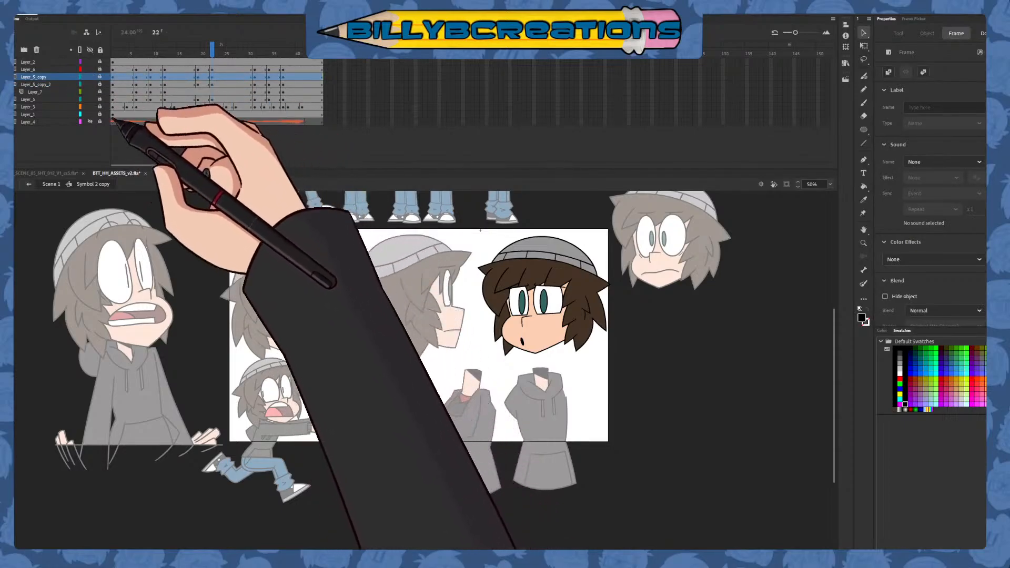
left_click(100, 107)
left_click_drag(211, 120, 171, 76)
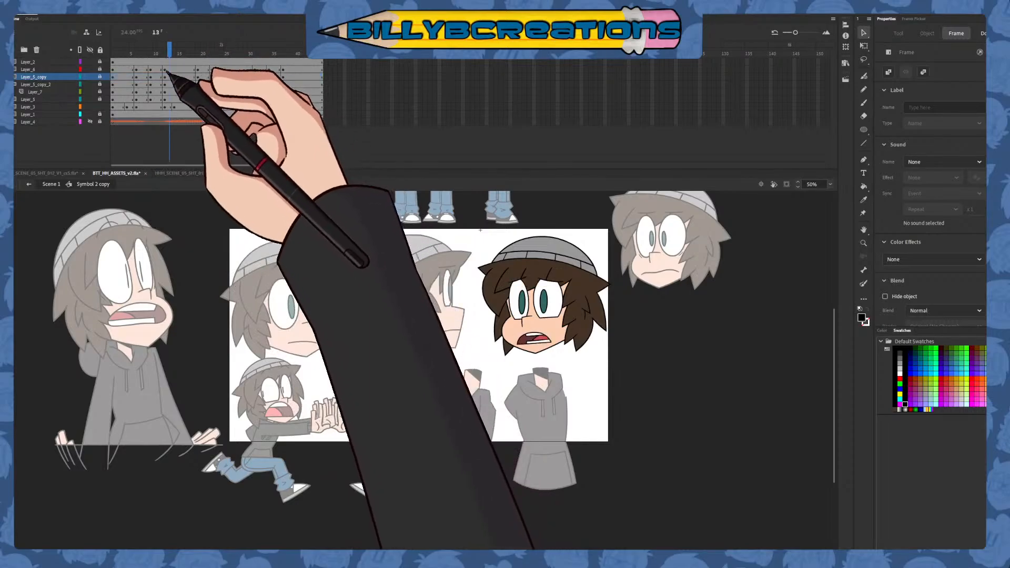
Open the nested Mouths_smol symbol, look through its mouth-shape frames and return to the head symbol
left_click(547, 339)
double_click(549, 340)
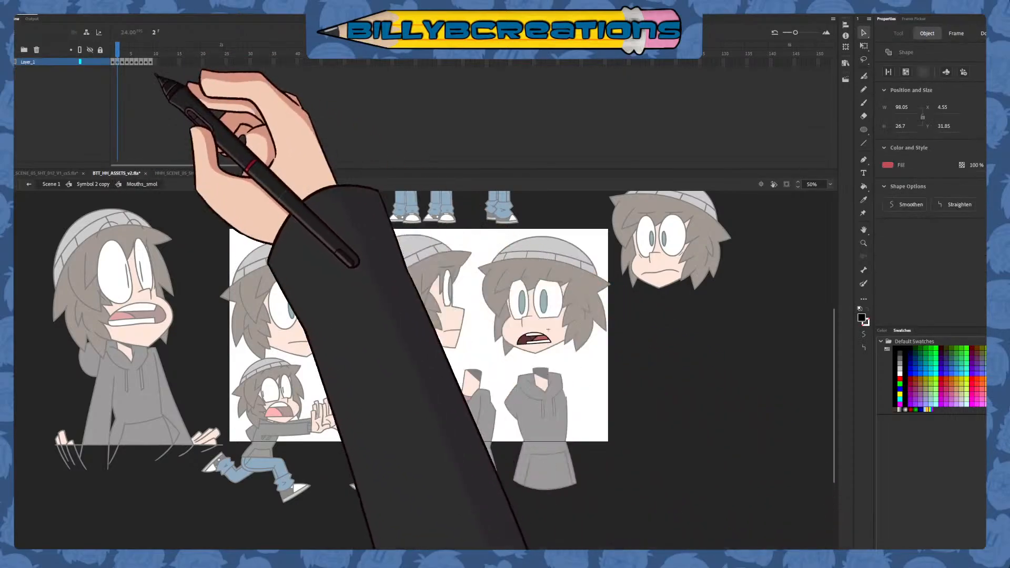
left_click(136, 62)
left_click_drag(112, 69, 154, 73)
left_click(29, 184)
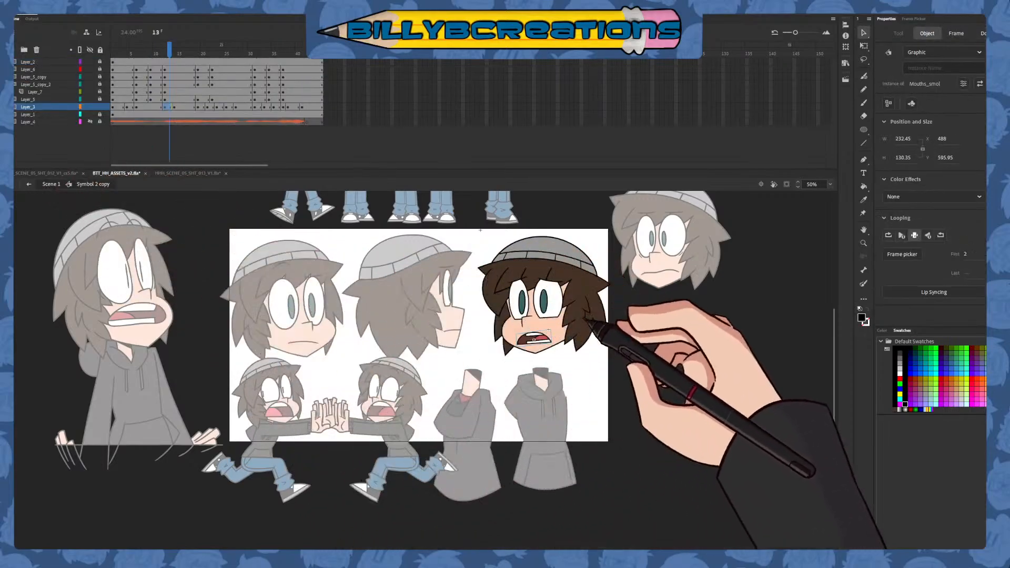
Try repositioning the pupils on Layer_7 at frame 12 of the head symbol, and undo the test changes
left_click(99, 108)
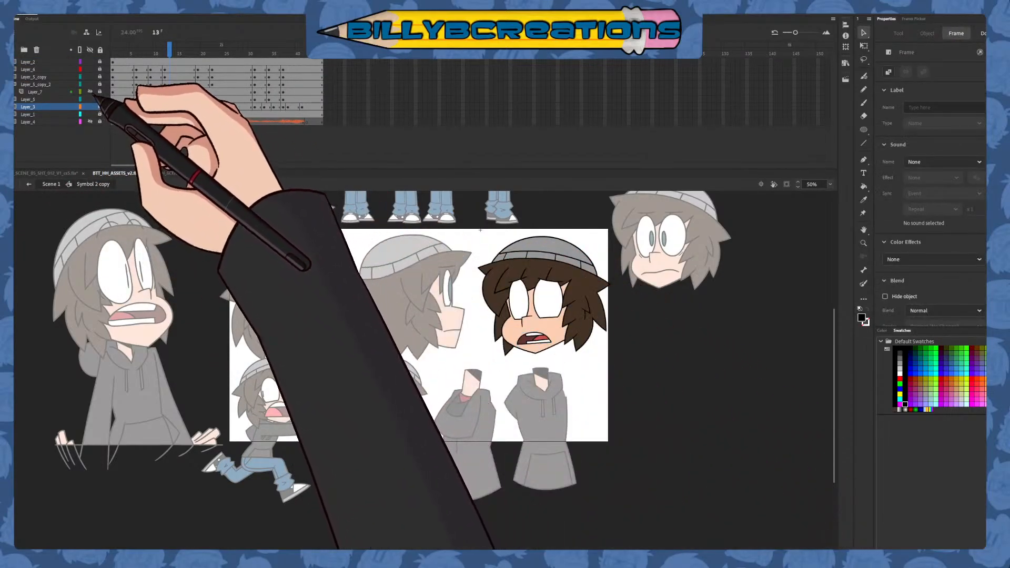
left_click(90, 92)
left_click(164, 92)
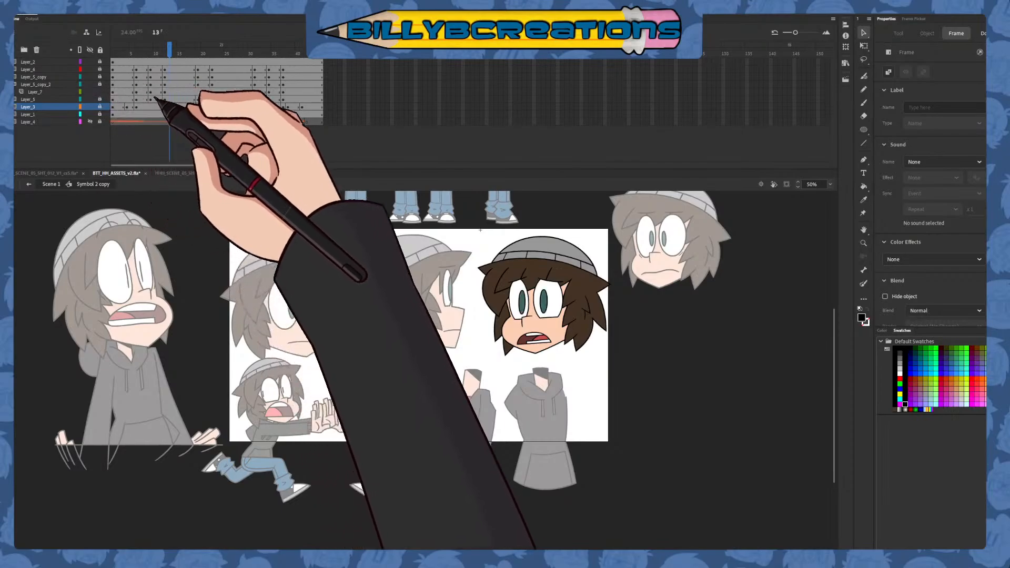
left_click(551, 301)
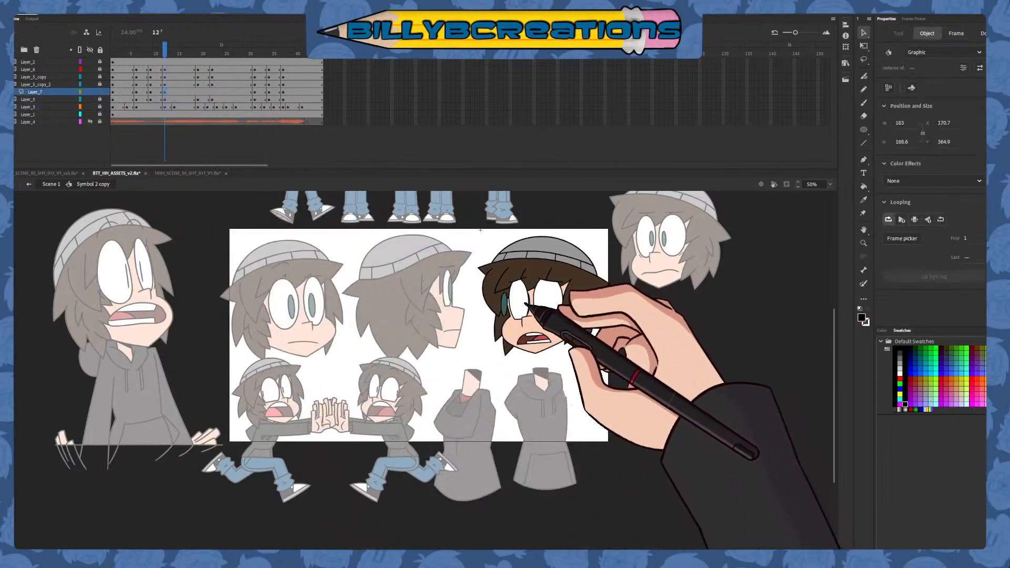
left_click(100, 91)
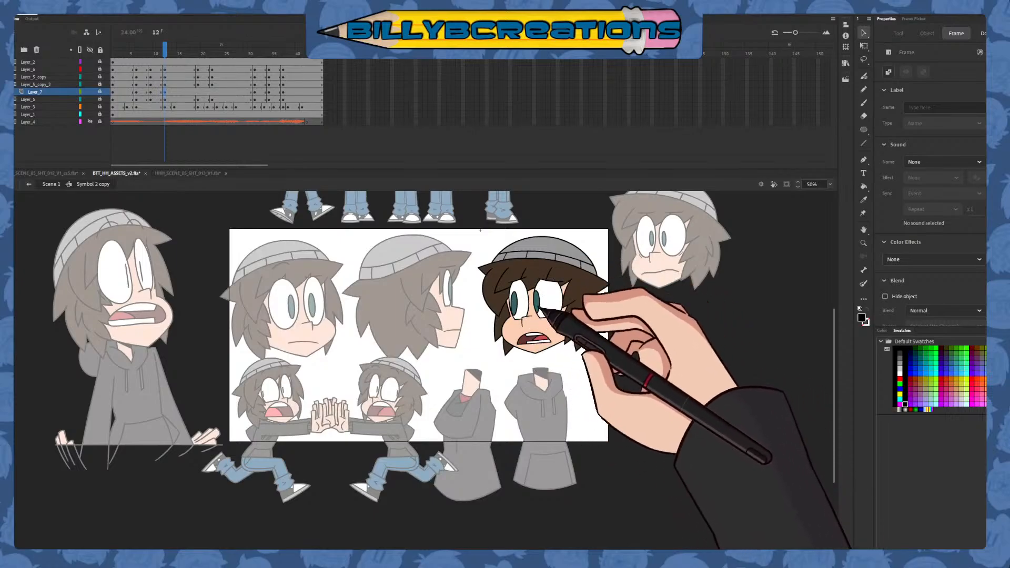
key("ctrl+z")
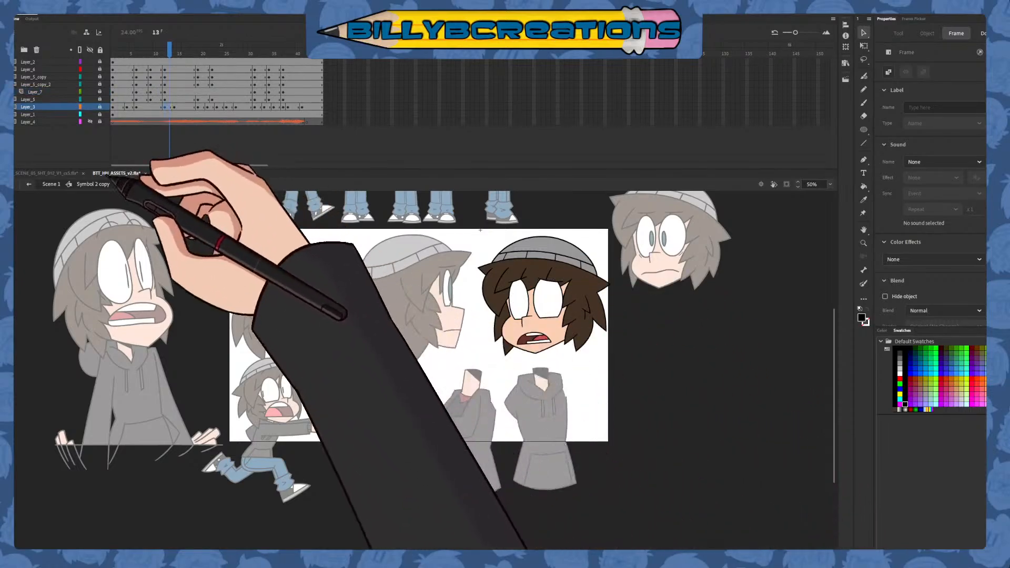
double_click(548, 329)
double_click(480, 230)
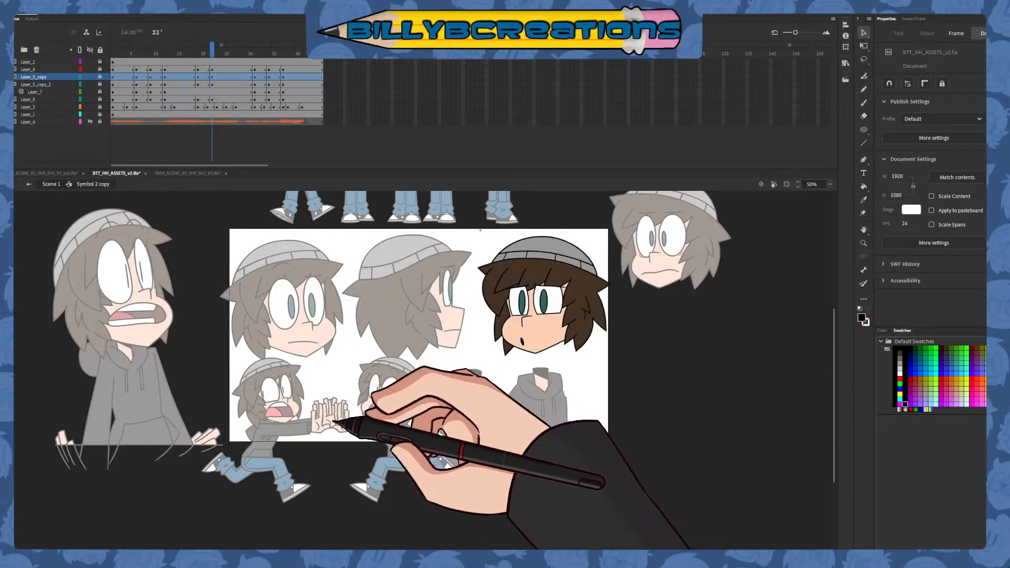
Leave the head symbol with the Billy layer locked and hidden, and switch to the HHH_SCENE_05_SHT_013_V1.fla document
left_click(29, 184)
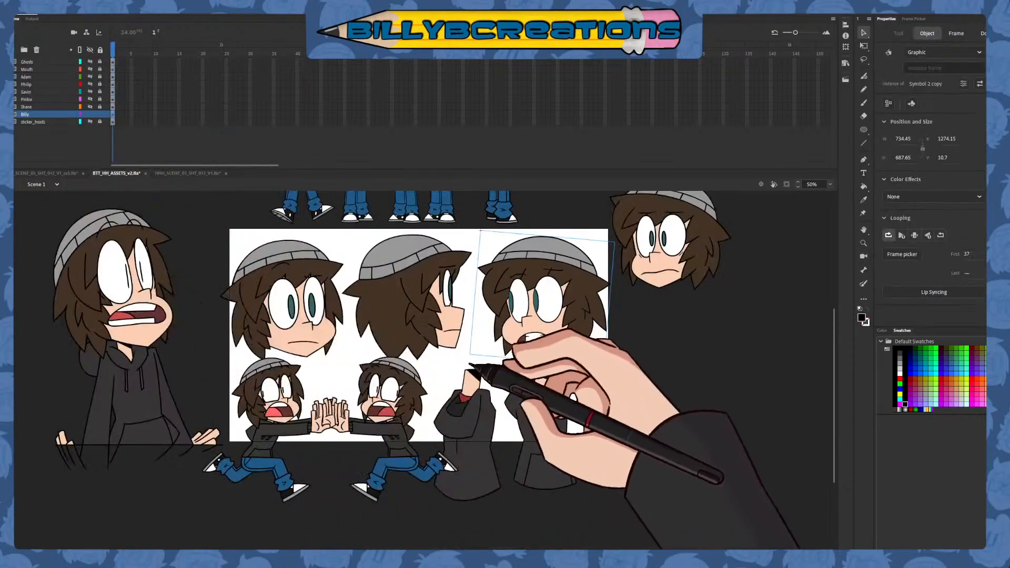
left_click(468, 365)
left_click(100, 114)
left_click(90, 115)
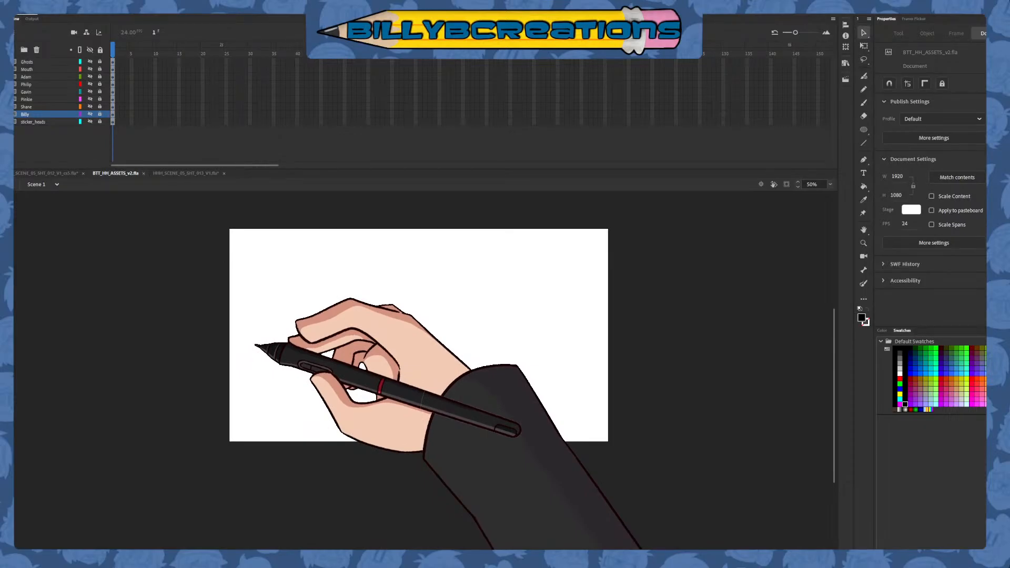
left_click(206, 173)
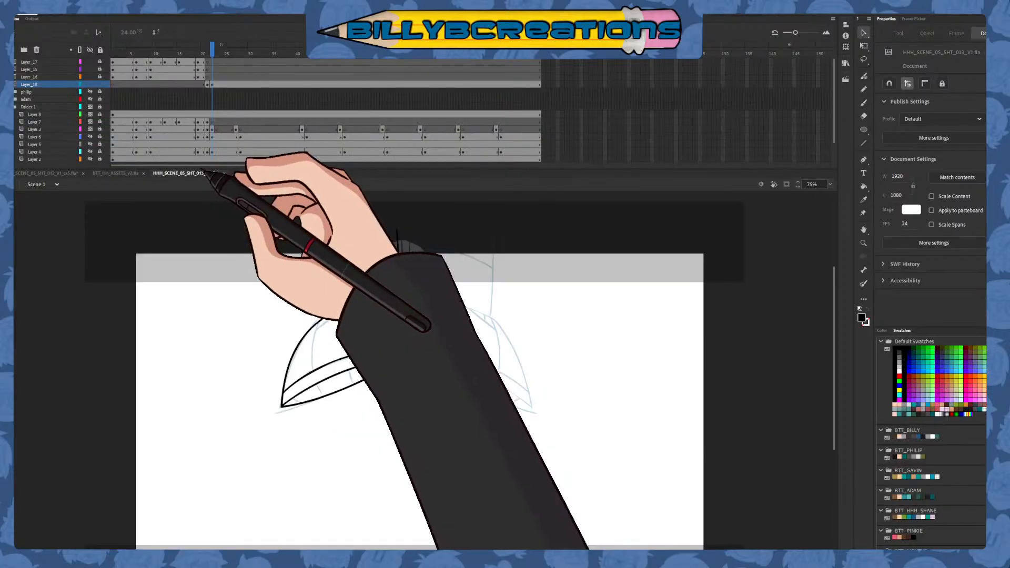
Ink a slightly curved black line across the upper end of the left-hand leg with the Classic Brush, redrawing it once
left_click(863, 102)
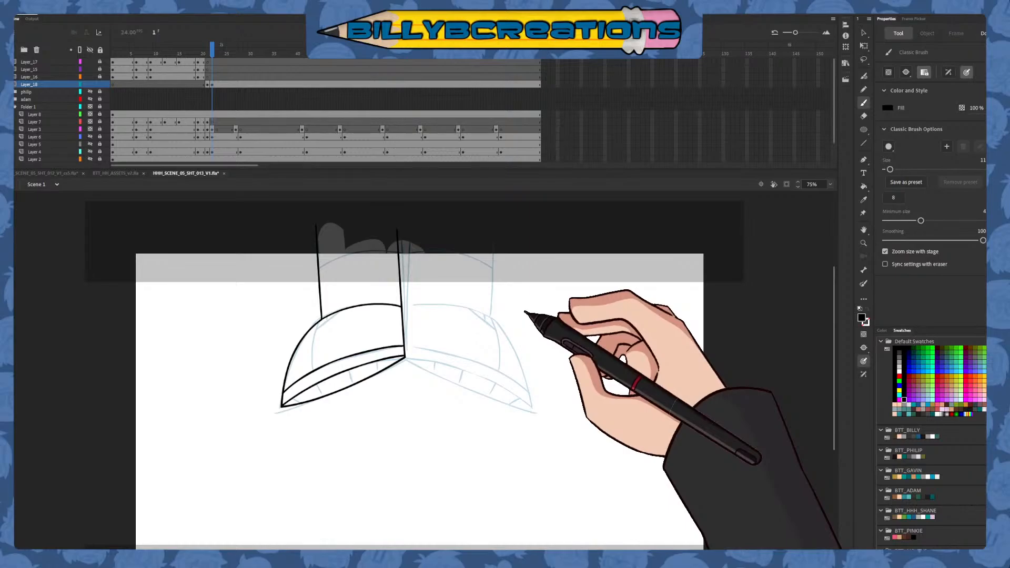
left_click_drag(403, 237, 317, 235)
key("ctrl+z")
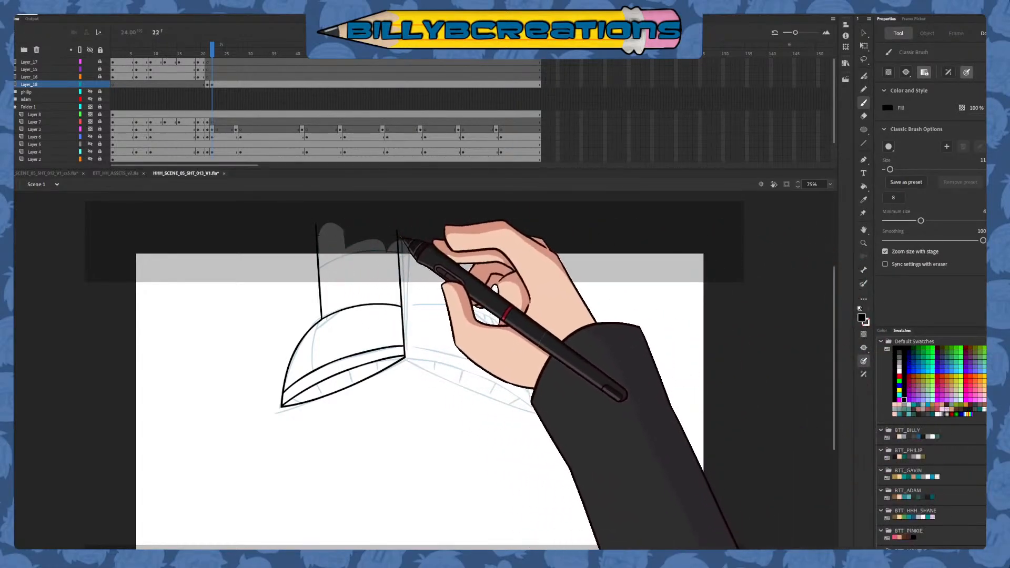
left_click_drag(402, 235, 298, 243)
Draw the blue trouser-hem curve across the left-hand leg, delete the ends beyond the leg lines and recolour it black
left_click(908, 372)
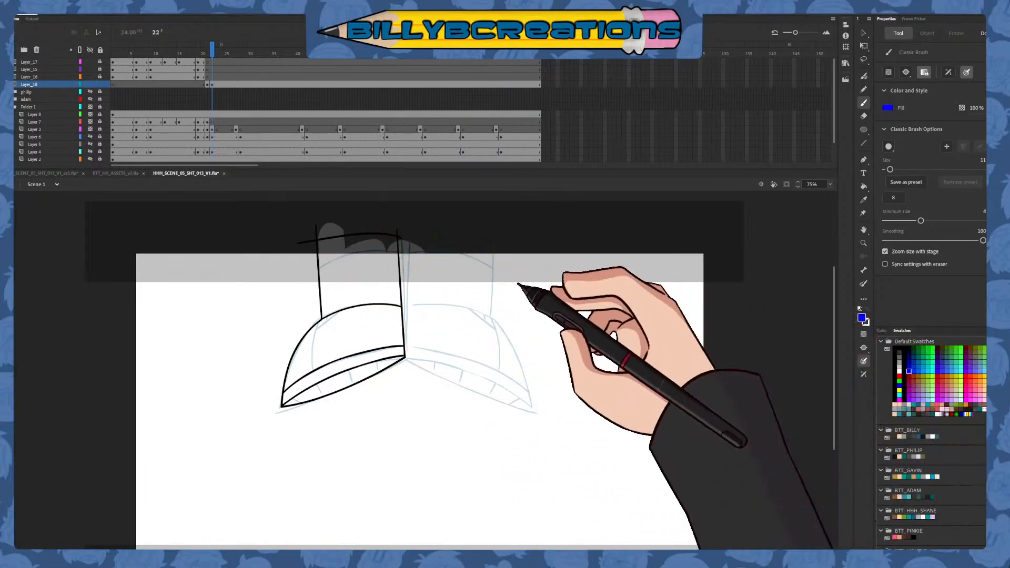
left_click_drag(413, 263, 268, 319)
key("ctrl+z")
left_click_drag(412, 261, 272, 308)
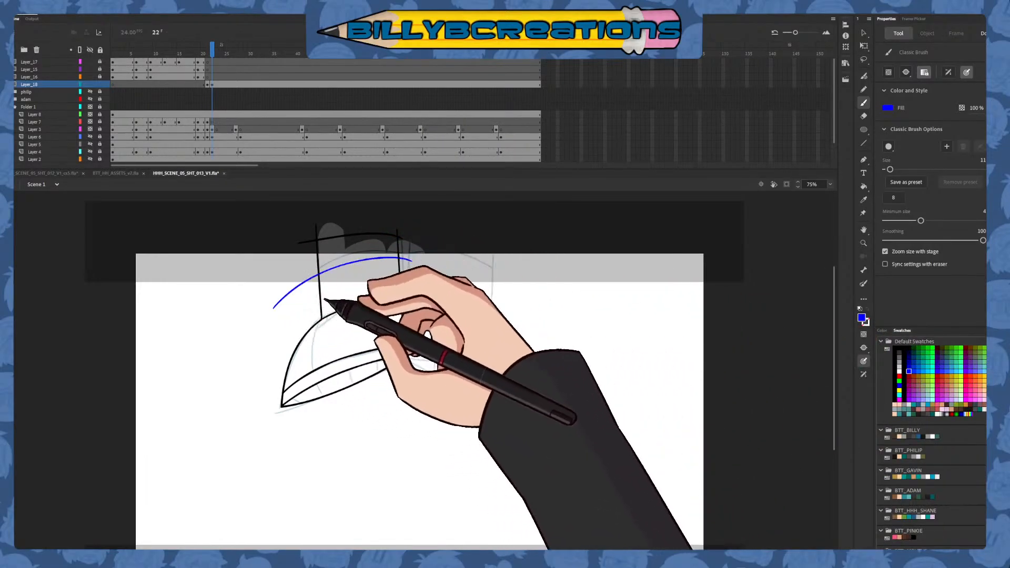
key("v")
left_click(313, 277)
key("Delete")
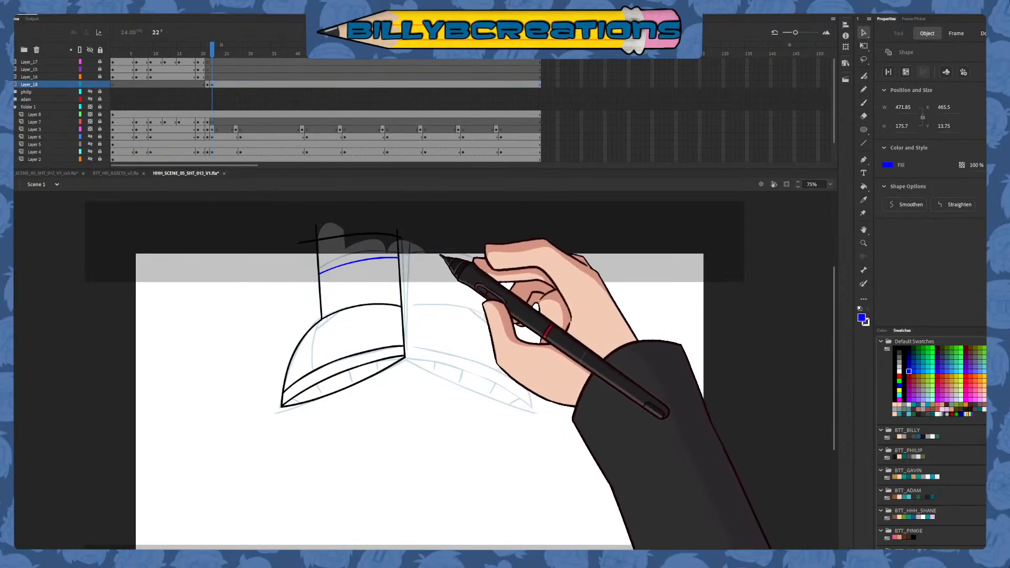
left_click_drag(463, 222, 274, 417)
left_click(894, 348)
left_click(778, 435)
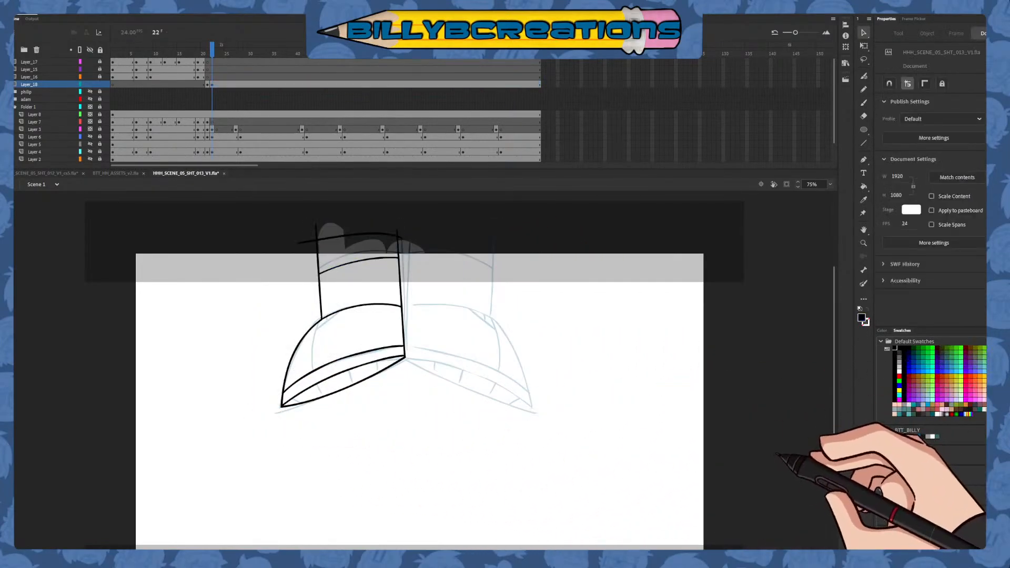
Draw in blue the curved panel line down the left-hand shoe's outer side and the short diagonal line at its upper end
left_click(863, 103)
left_click(908, 371)
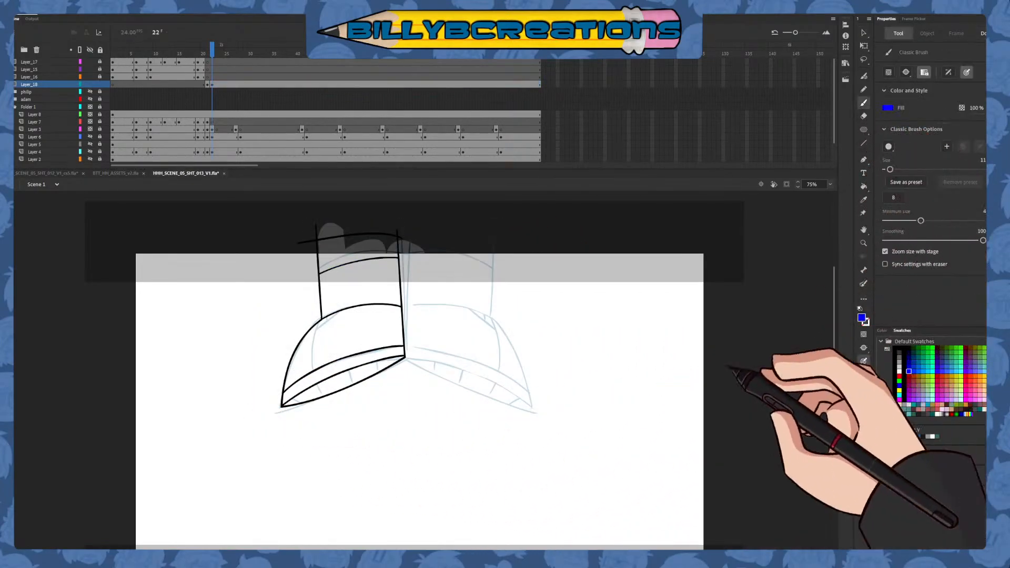
left_click_drag(323, 315, 314, 384)
key("ctrl+z")
left_click_drag(326, 308, 329, 423)
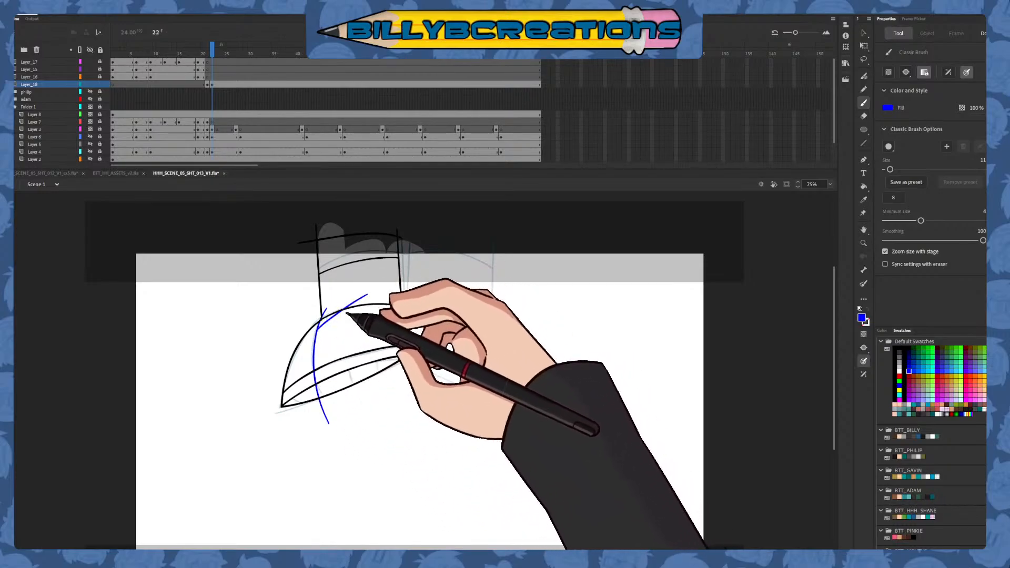
Delete the overshooting ends of the left-hand shoe's blue panel lines and recolour the remaining lines black
key("v")
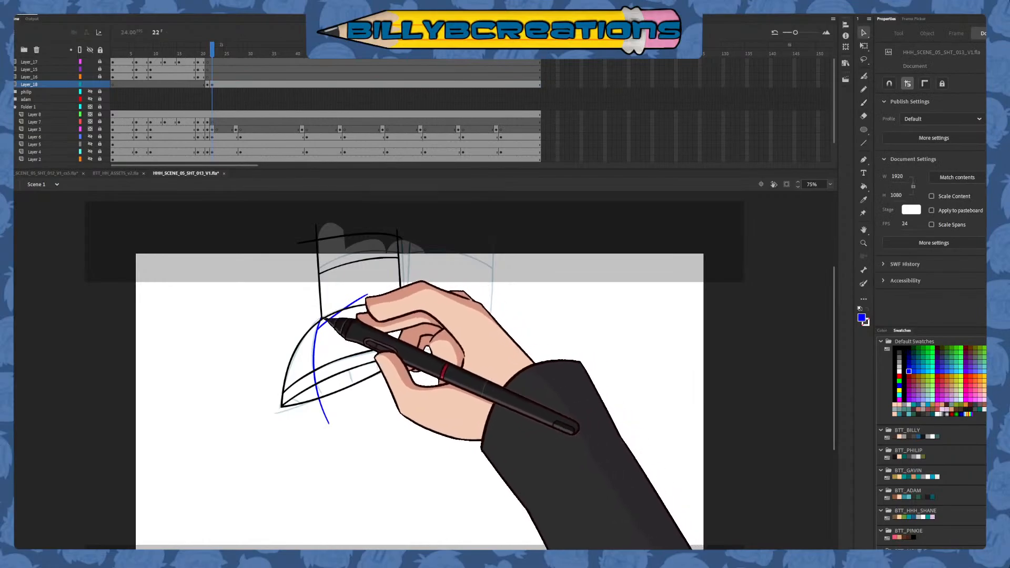
left_click(316, 380)
left_click(326, 412, "shift")
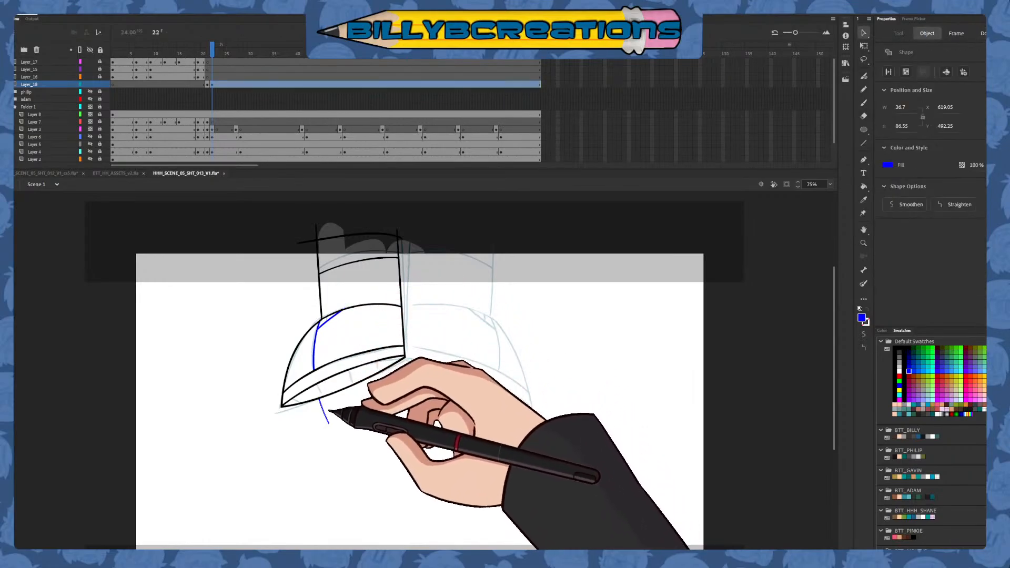
key("Delete")
mouse_move(451, 288)
left_mouse_down()
mouse_move(367, 339)
mouse_move(259, 431)
left_mouse_up()
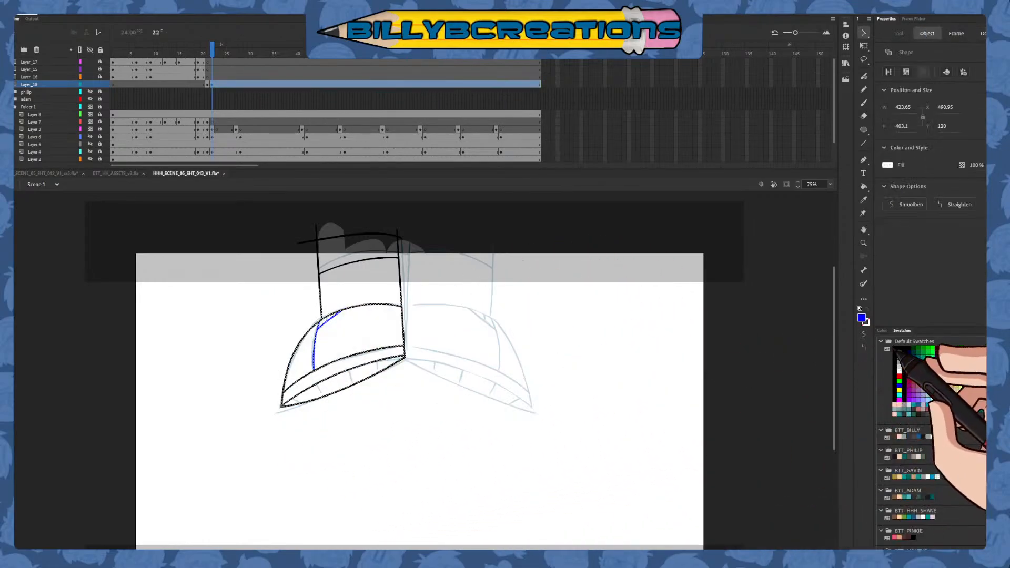
left_click(895, 350)
left_click(762, 415)
Draw a short blue line inside the small corner panel below the left-hand leg's outer line and delete its overshooting ends
left_click(863, 102)
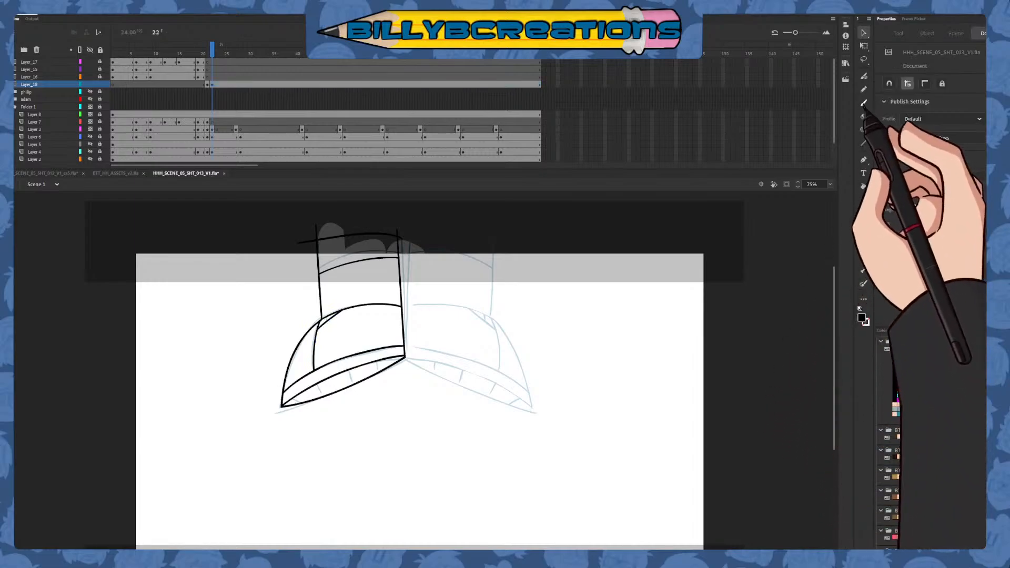
left_click(908, 371)
left_click_drag(330, 300, 322, 342)
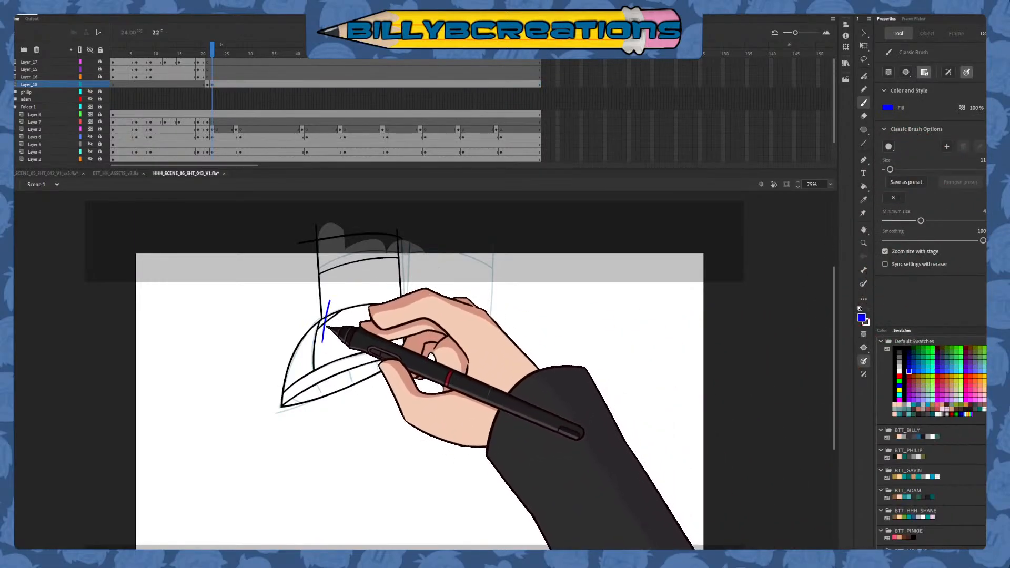
key("v")
left_click(328, 310)
key("Delete")
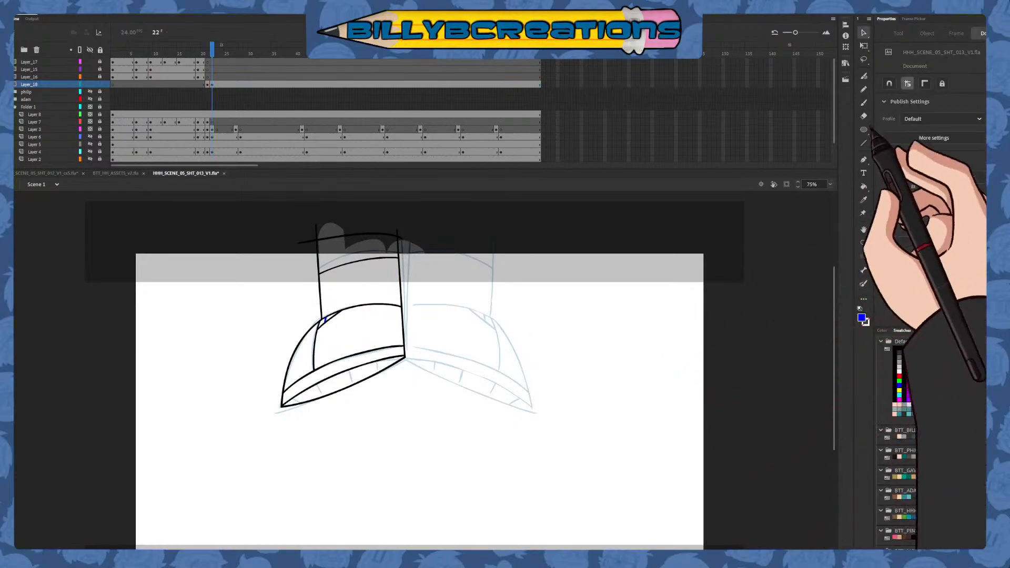
Draw four blue diagonal tread lines across the left-hand shoe's sole with the Classic Brush
left_click(863, 102)
left_click_drag(322, 421, 280, 374)
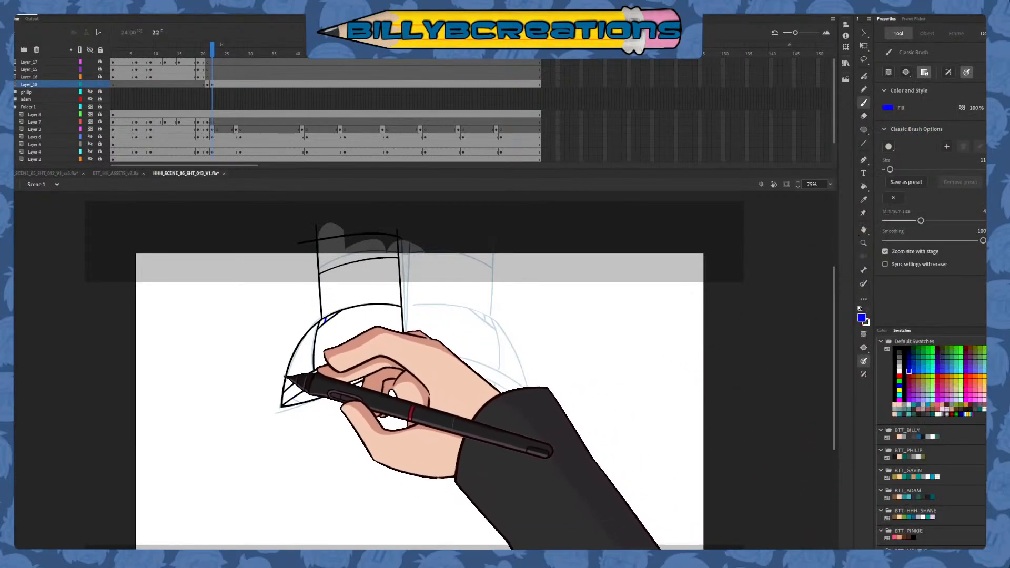
mouse_move(380, 338)
left_mouse_down()
mouse_move(399, 385)
mouse_move(362, 357)
left_mouse_up()
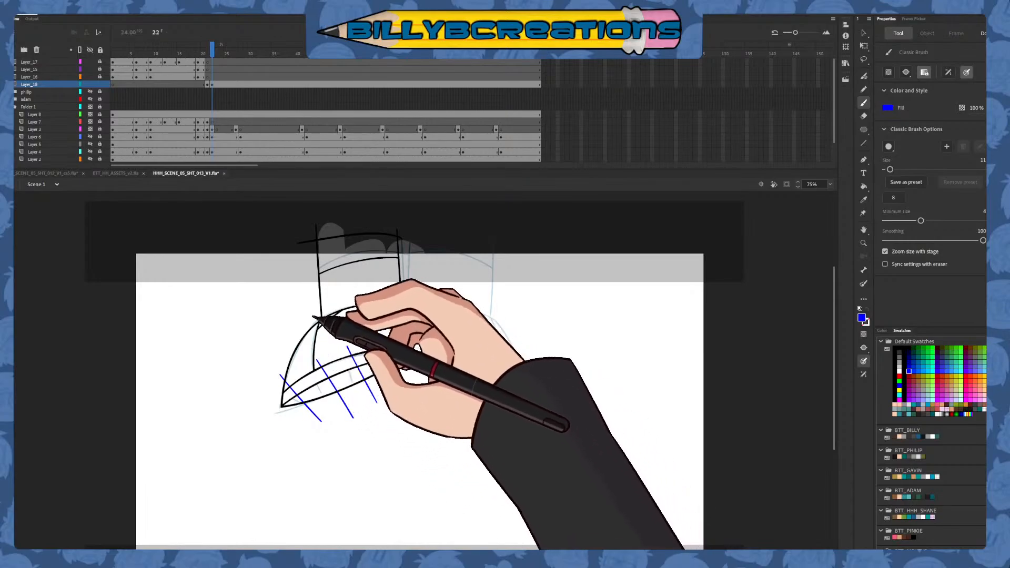
Delete the tread lines' ends beyond the left-hand shoe's lower sole band and recolour the leg drawing's blue lines black
key("v")
left_click(296, 391)
left_click(290, 385, "shift")
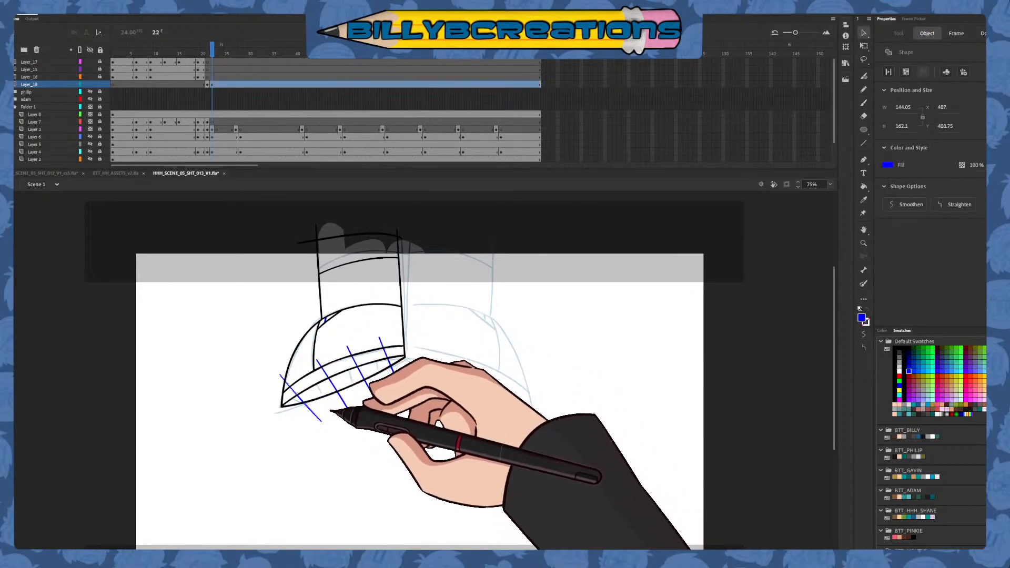
left_click(329, 379, "shift")
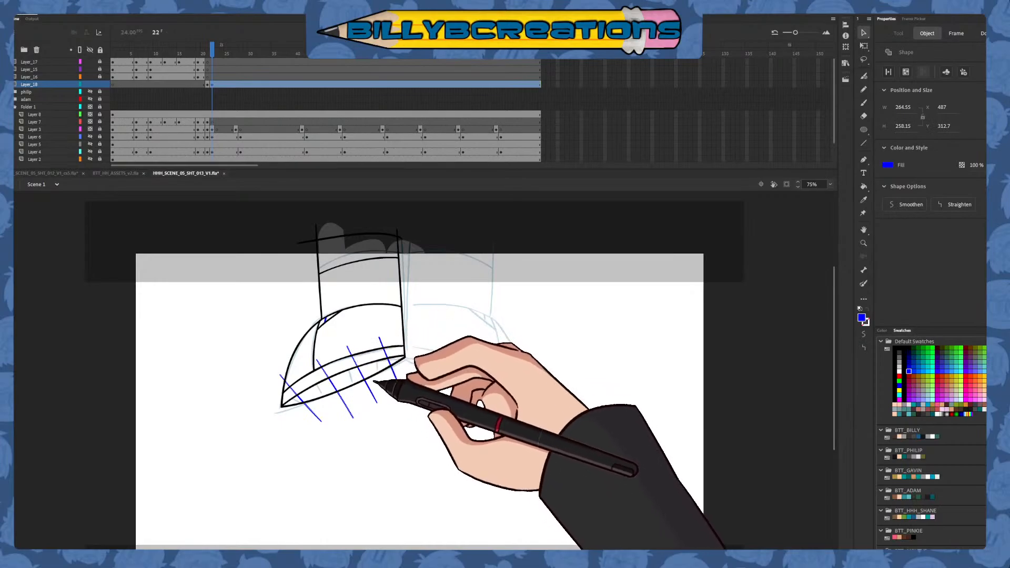
left_click(397, 371, "shift")
key("Delete")
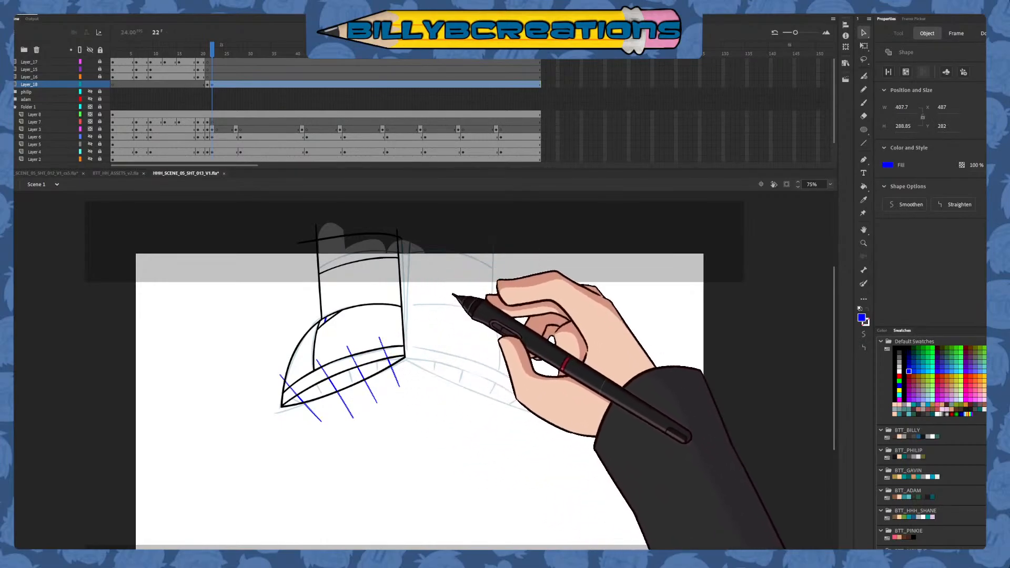
left_click_drag(458, 276, 247, 465)
left_click(894, 348)
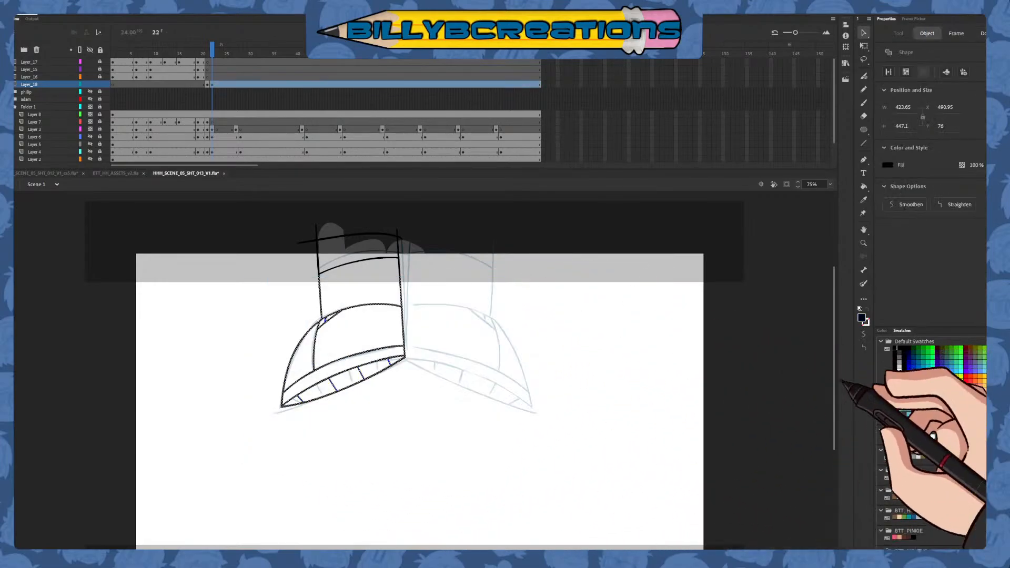
left_click(755, 442)
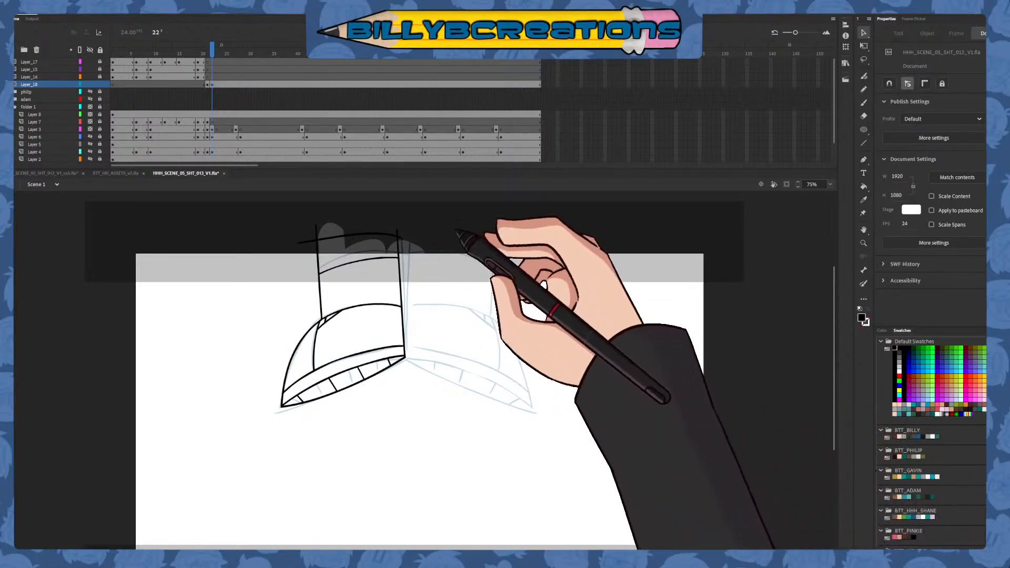
Select the whole left-hand leg and shoe drawing and convert it to a graphic symbol
left_click_drag(462, 225, 246, 409)
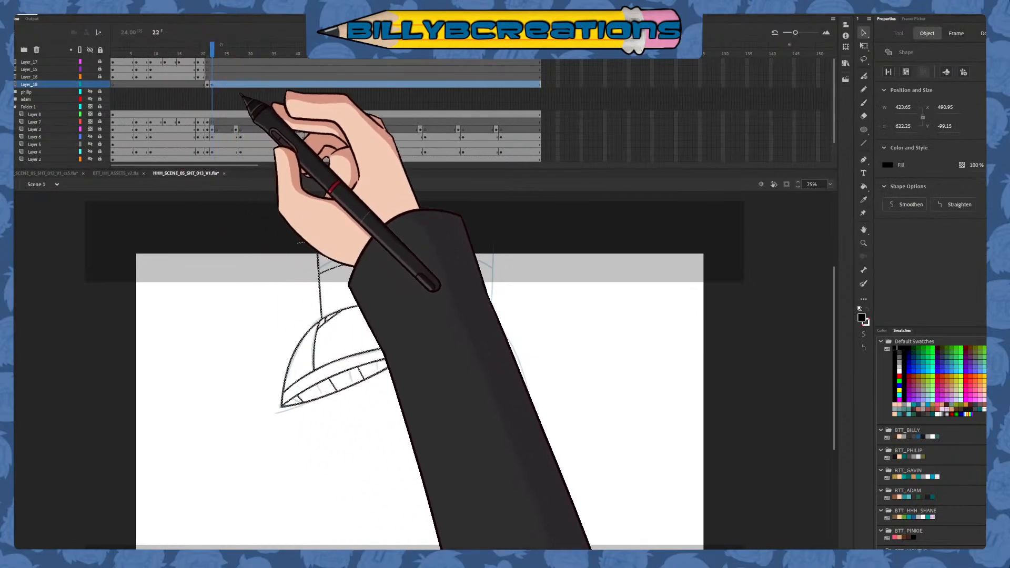
key("F8")
key("Return")
key("q")
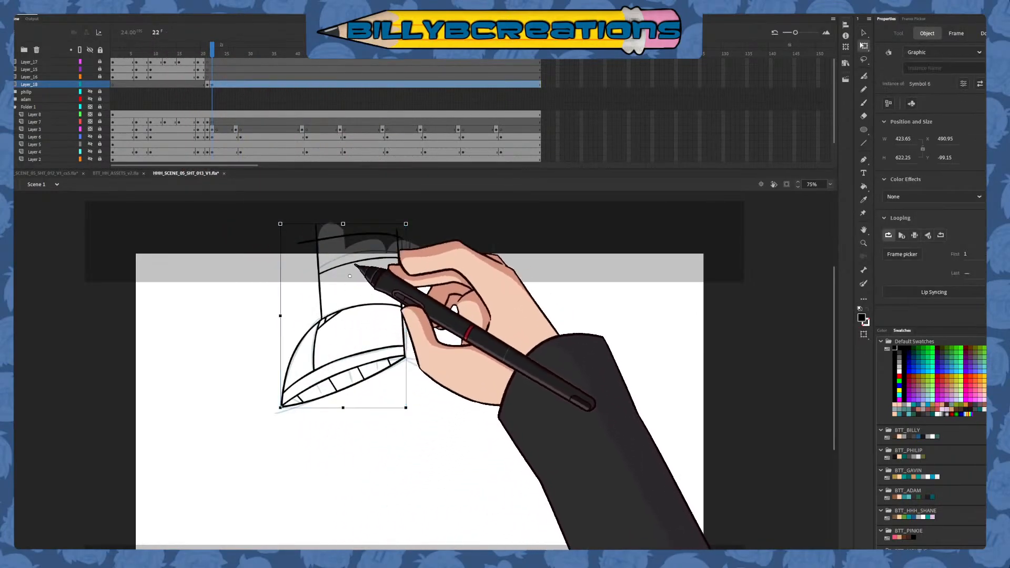
Duplicate the leg symbol, flip the copy horizontally and place it over the right-hand leg sketch
left_click(863, 32)
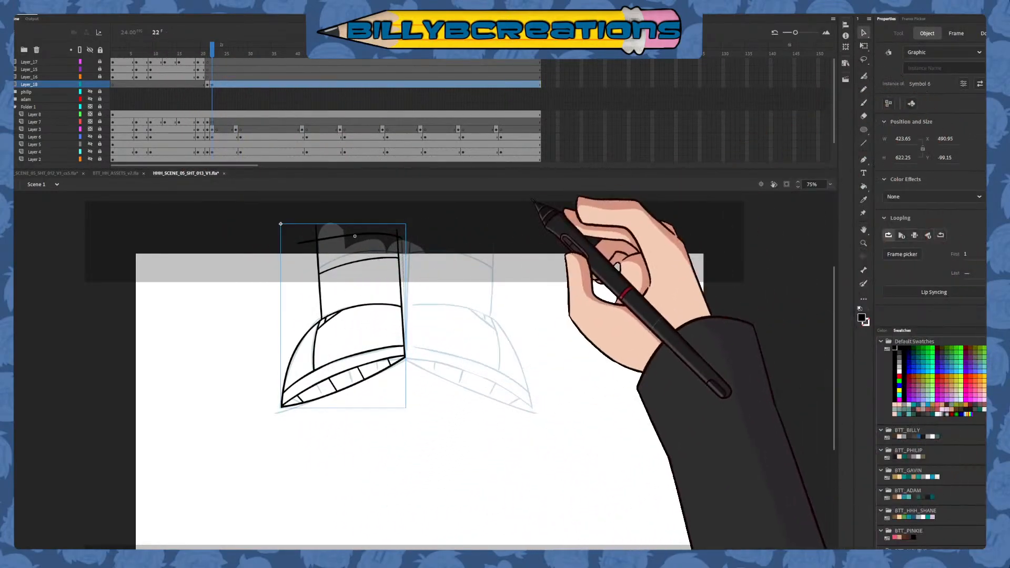
left_click(121, 21)
left_click(302, 198)
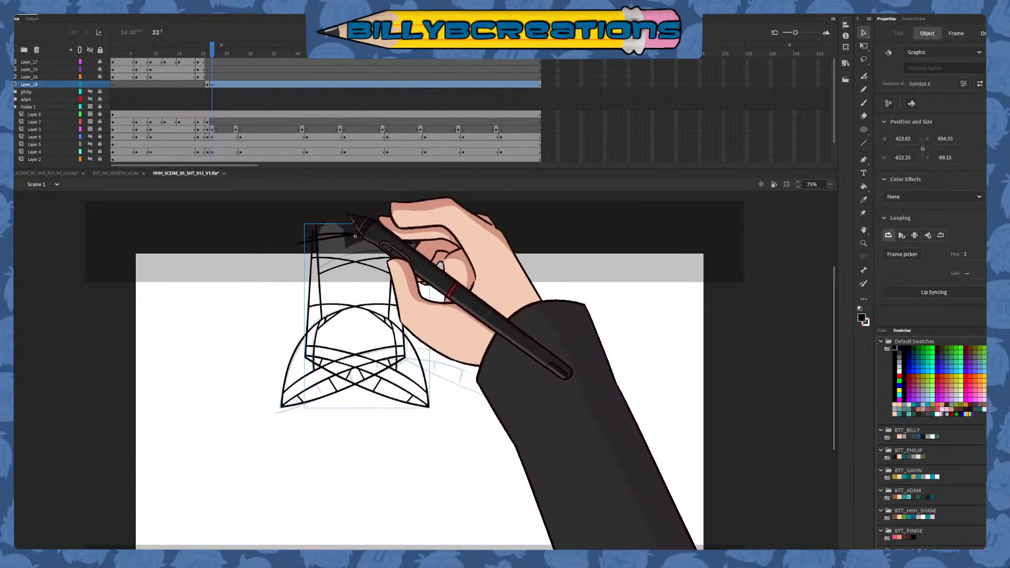
left_click_drag(404, 331, 513, 335)
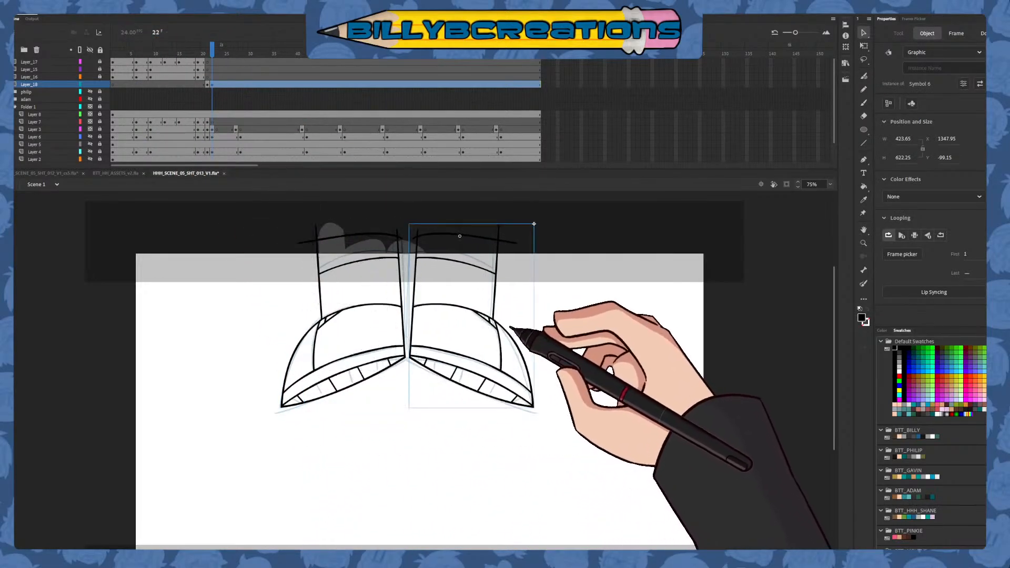
left_click(518, 314)
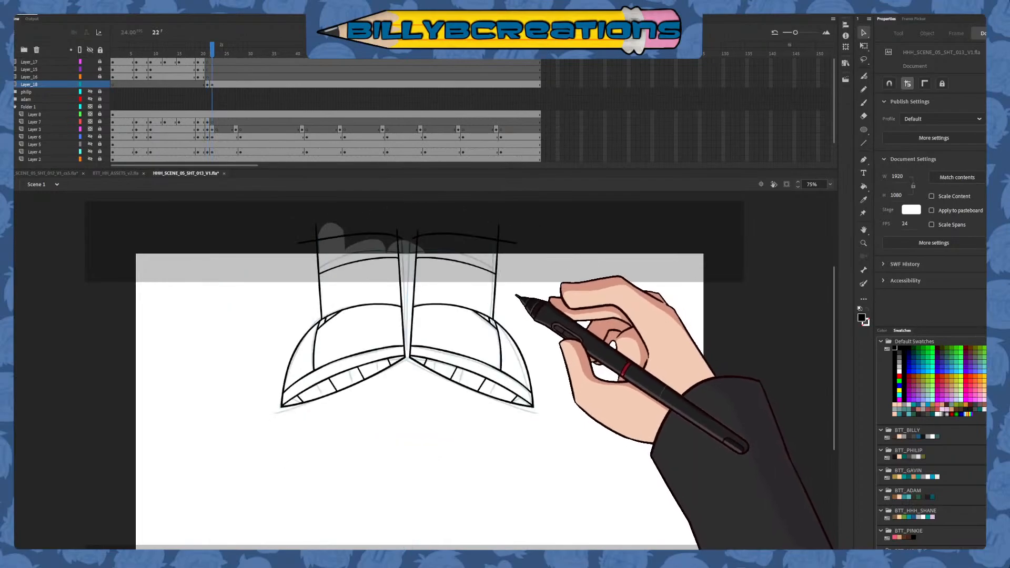
Shift both leg symbols slightly to the left over the sketch
left_click(377, 388)
left_click(435, 437)
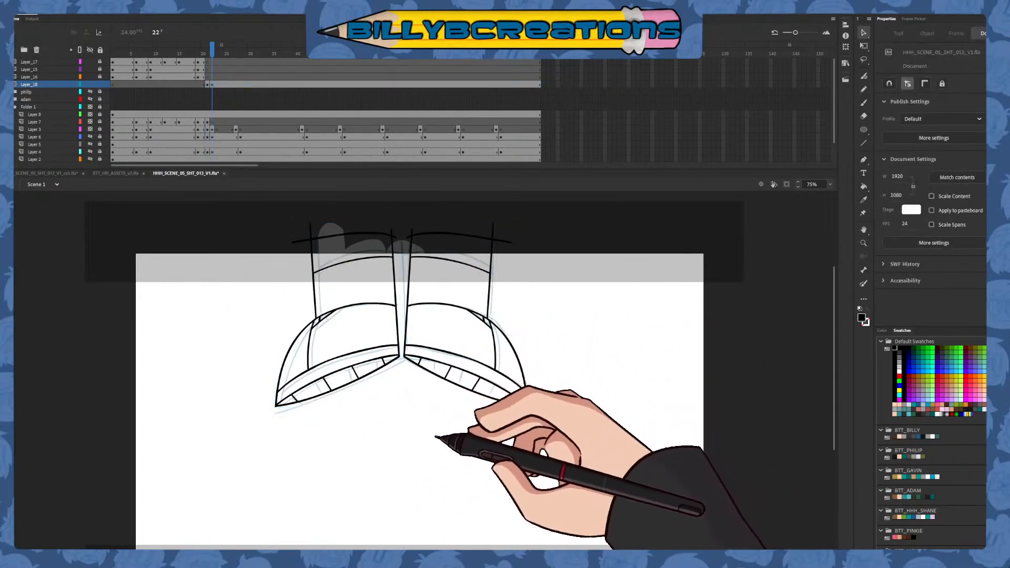
mouse_move(520, 447)
left_mouse_down()
mouse_move(521, 408)
mouse_move(525, 434)
left_mouse_up()
Open the leg symbol for editing and fill the trouser areas above and below the hem line with the tan BTT_GAVIN swatch
double_click(515, 324)
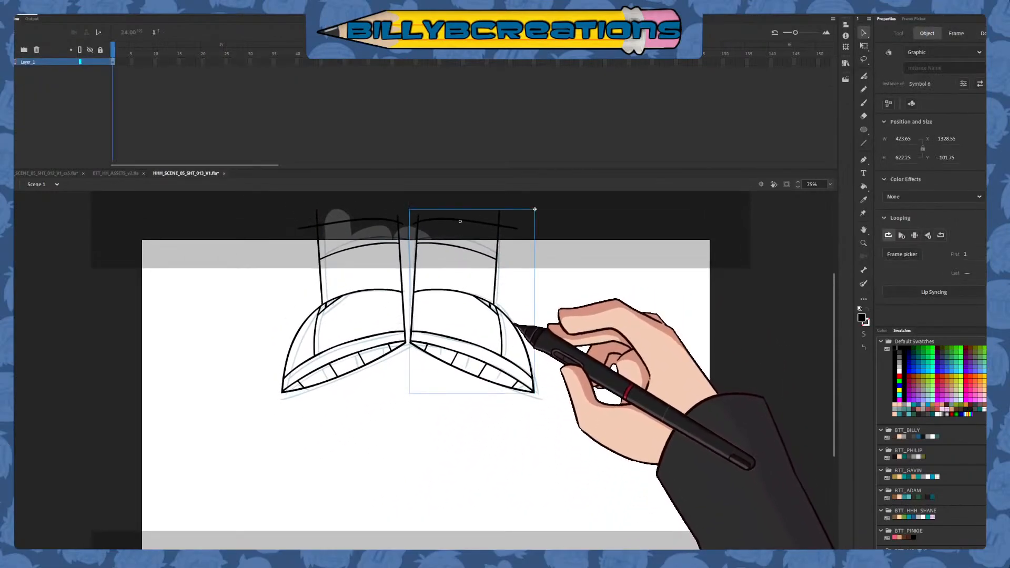
key("k")
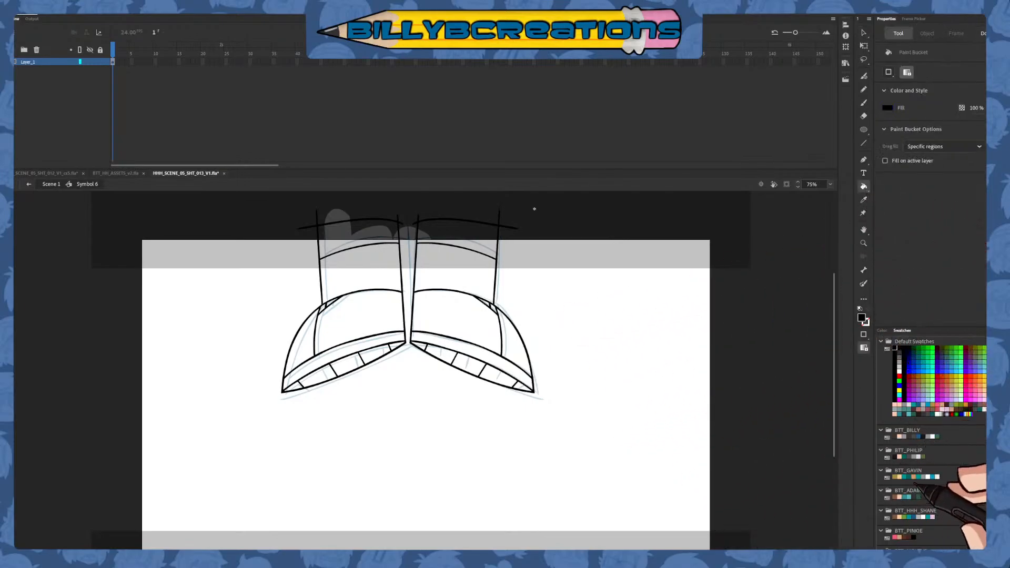
left_click(463, 271)
left_click(368, 270)
left_click(366, 232)
left_click(460, 233)
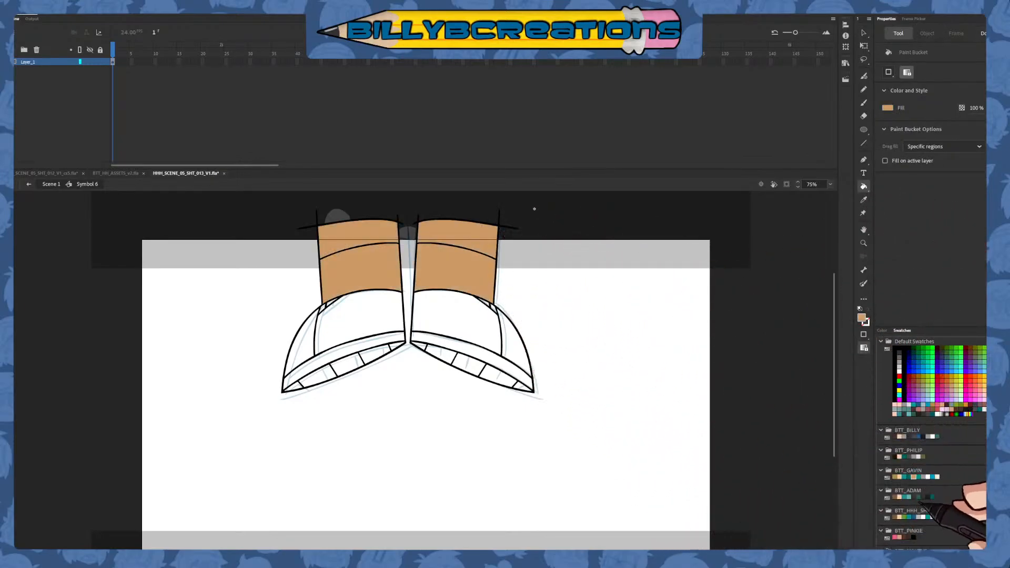
Fill the shoes' large upper panels with the teal BTT_GAVIN swatch
left_click(914, 477)
left_click(357, 315)
left_click(455, 314)
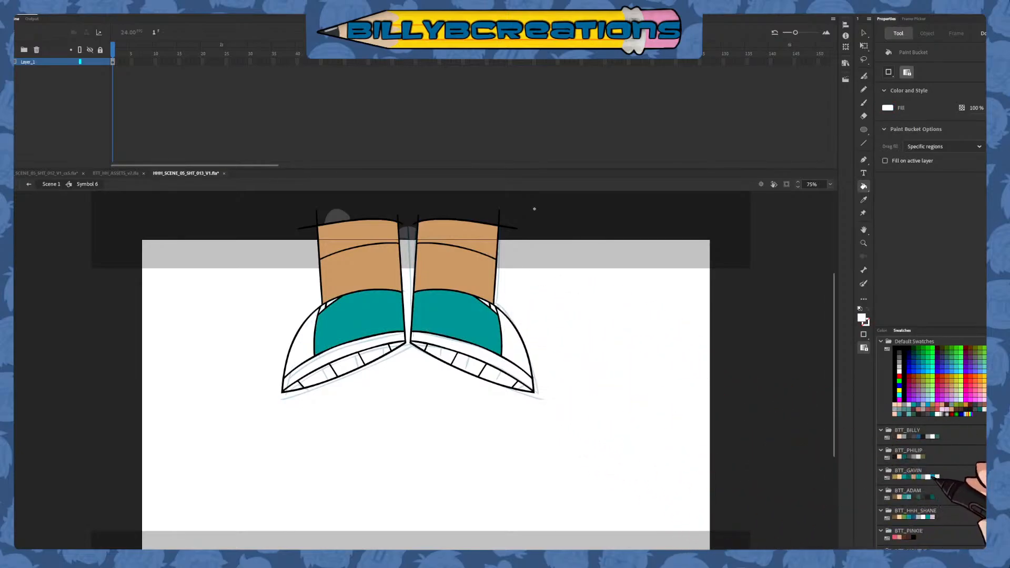
Fill the shoes' upper sole band with grey 999999 and the tread segments with darker grey 858585, then return to Scene 1
left_click(363, 344)
left_click(452, 346)
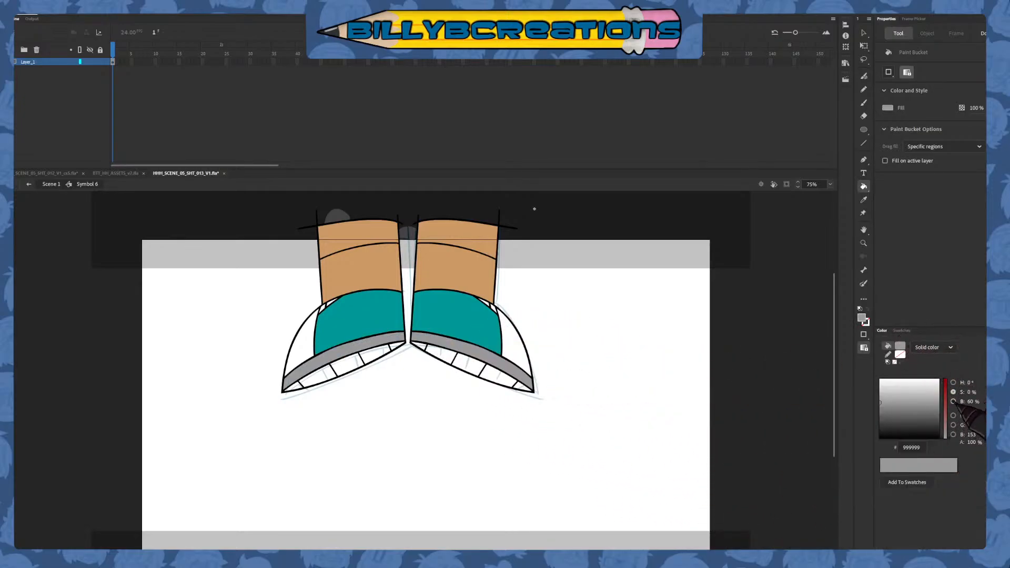
left_click_drag(944, 408, 944, 408)
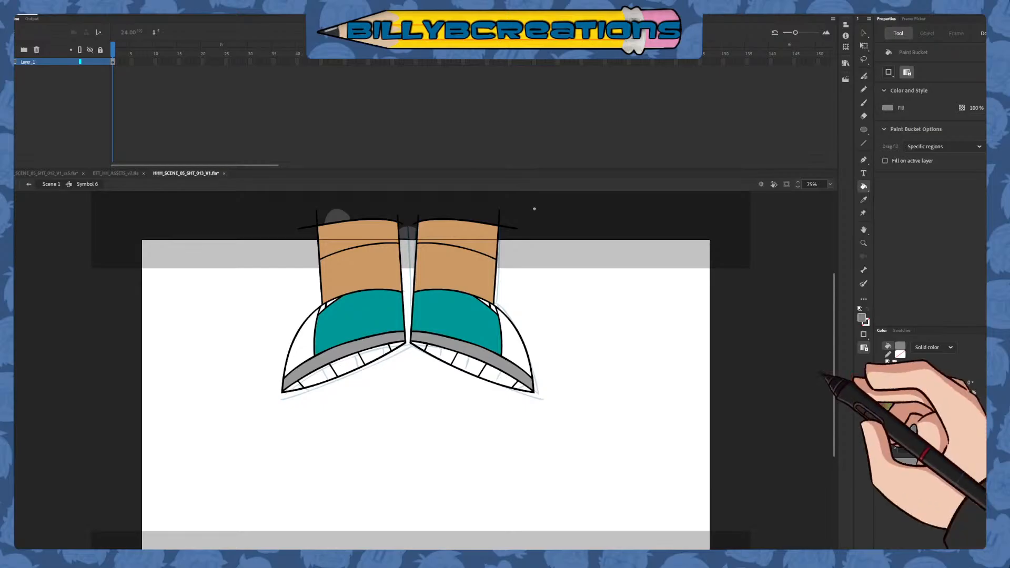
left_click_drag(422, 346, 528, 388)
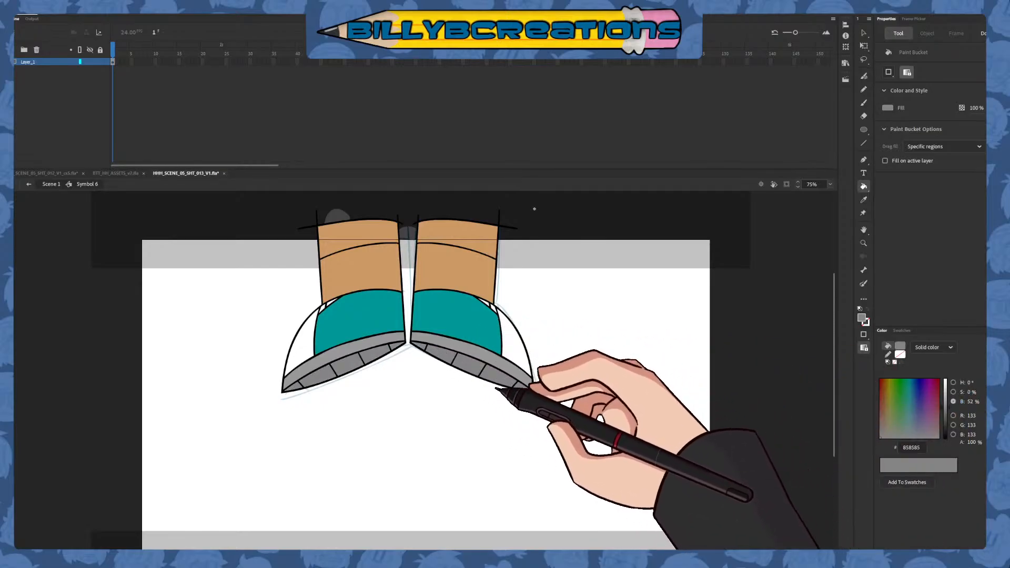
left_click(29, 184)
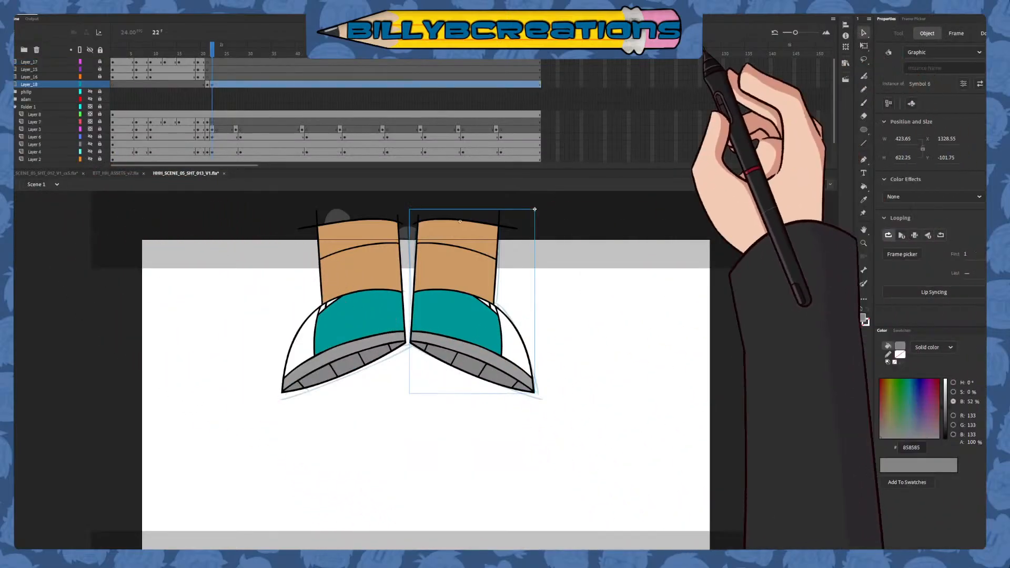
Play the shot from frame 1 to review the animation
left_click(216, 85)
left_click_drag(216, 50, 113, 52)
key("Return")
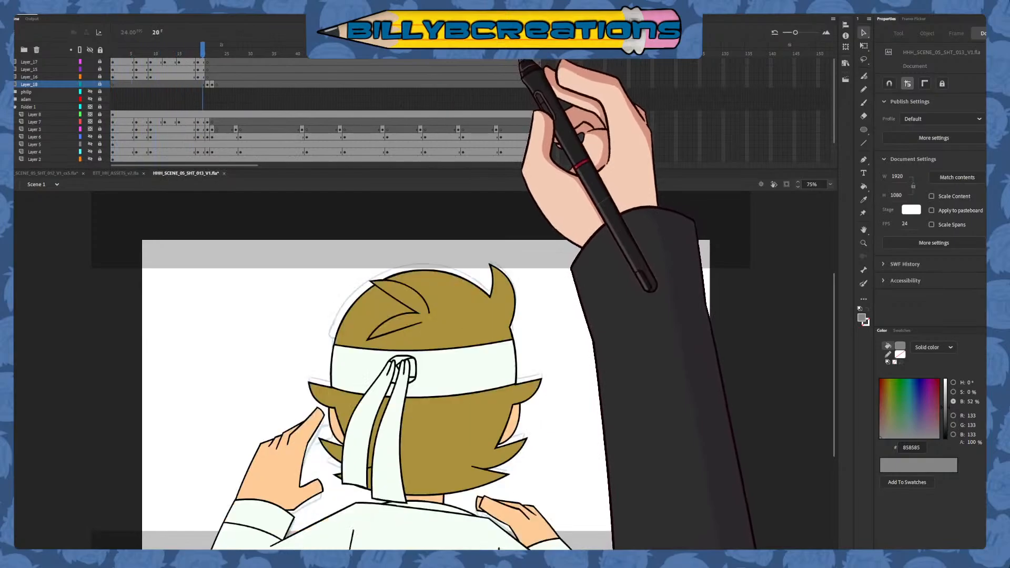
Go to frame 21 on Layer_18 and fill the trousers below the shirt with the tan BTT_GAVIN swatch
mouse_move(198, 53)
left_mouse_down()
mouse_move(213, 80)
mouse_move(207, 55)
left_mouse_up()
left_click(100, 84)
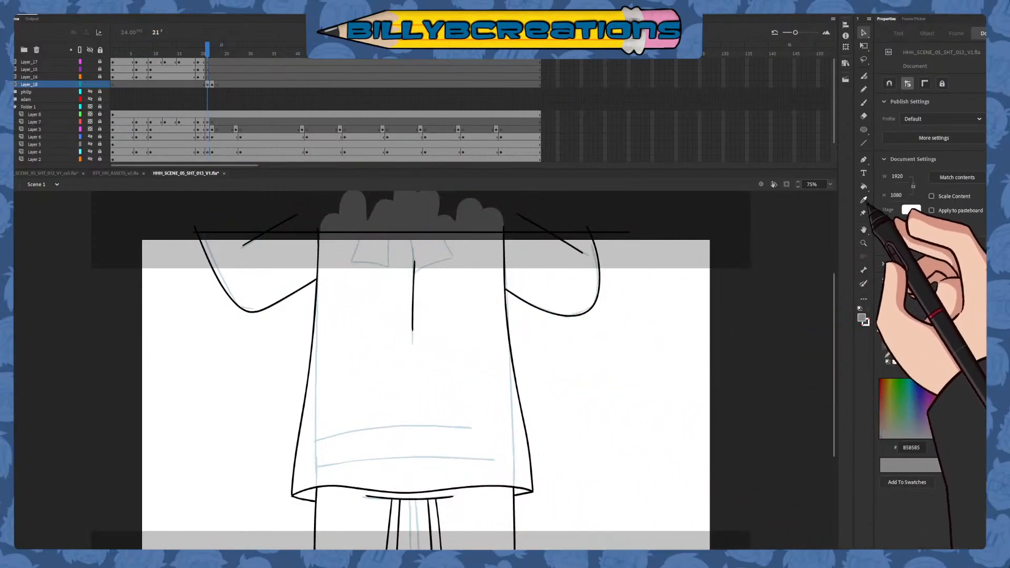
key("k")
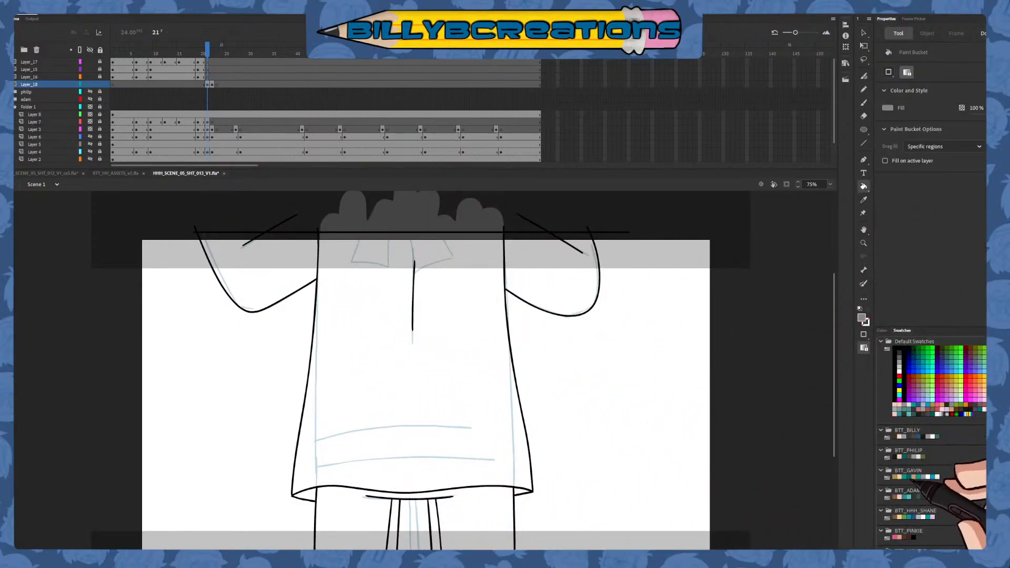
left_click_drag(834, 419, 834, 466)
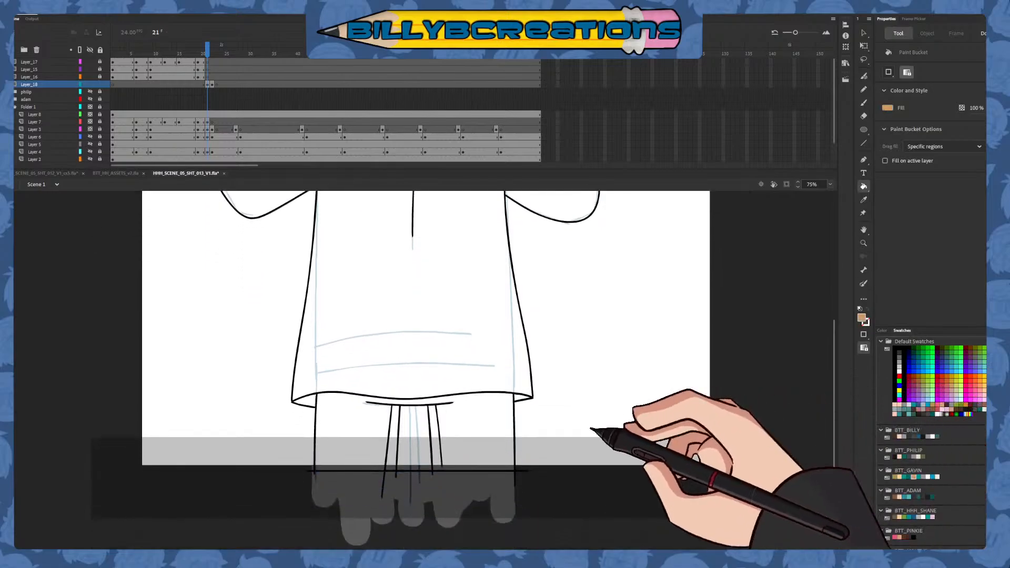
left_click(461, 429)
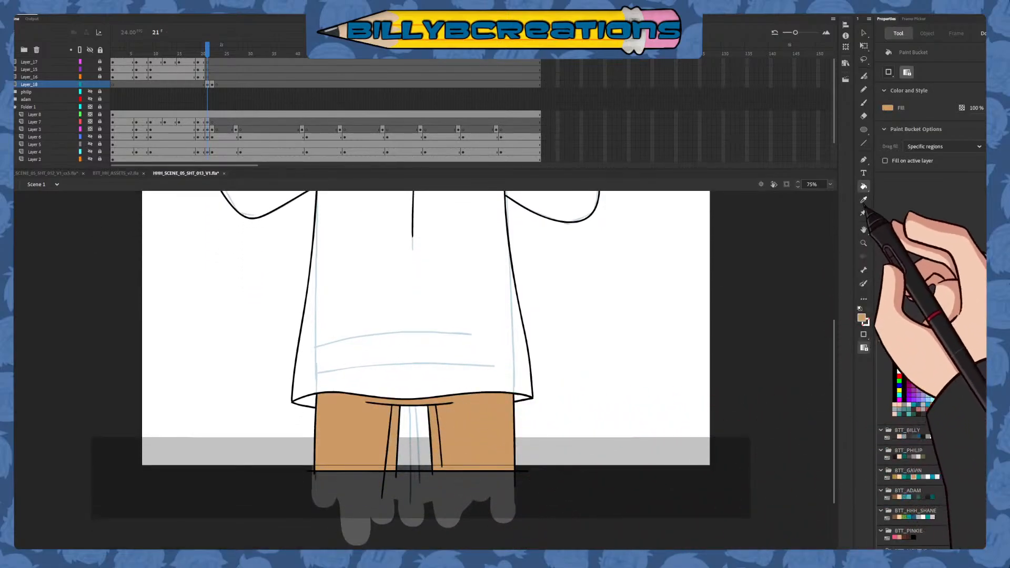
Fill the frame 21 shirt body with the pale shirt colour sampled from the previous frame and its inner hem corners with D3DDD5
left_click(863, 199)
key("comma")
left_click(461, 443)
key("period")
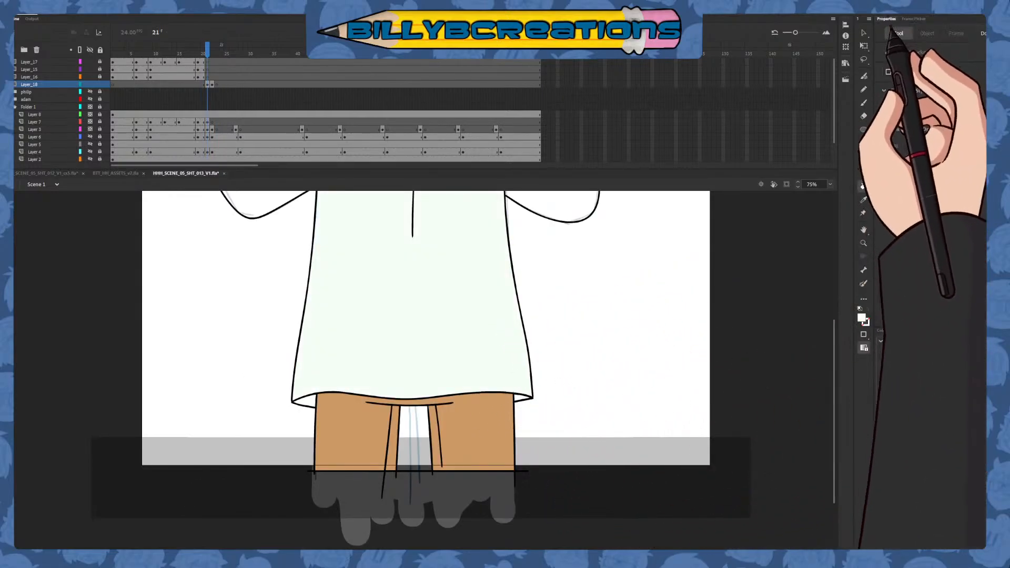
left_click(881, 330)
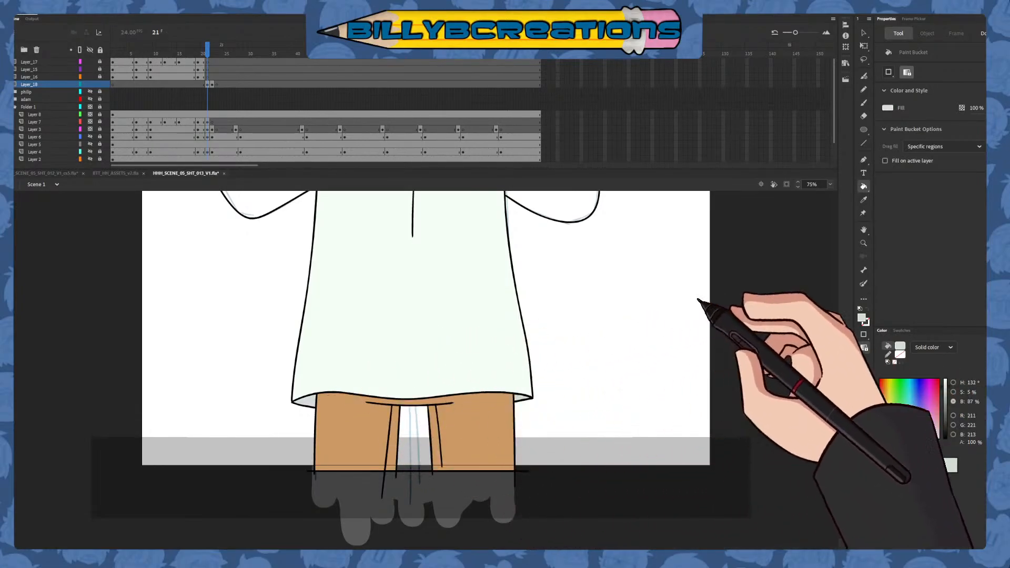
Sample the shirt body's F4FFF6 colour and fill both sleeves with it
scroll(578, 342, "up", 3)
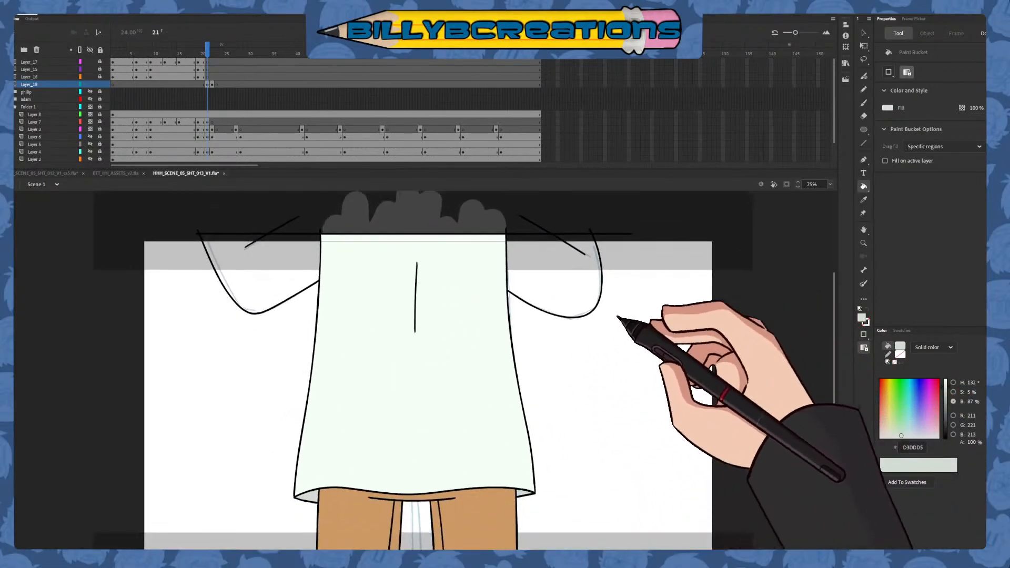
left_click(863, 200)
left_click(508, 320)
left_click(563, 279)
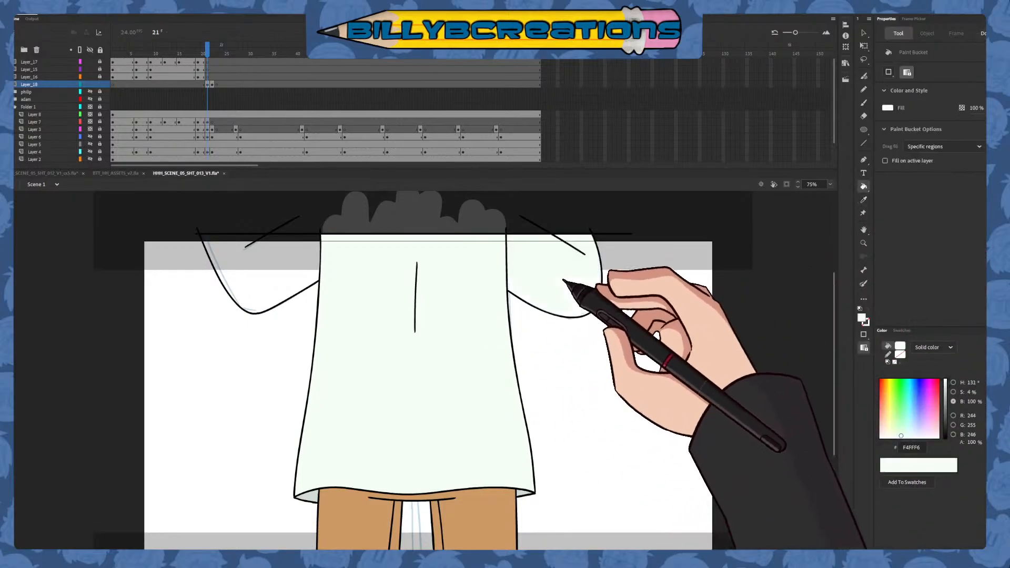
left_click(300, 282)
scroll(563, 403, "down", 1)
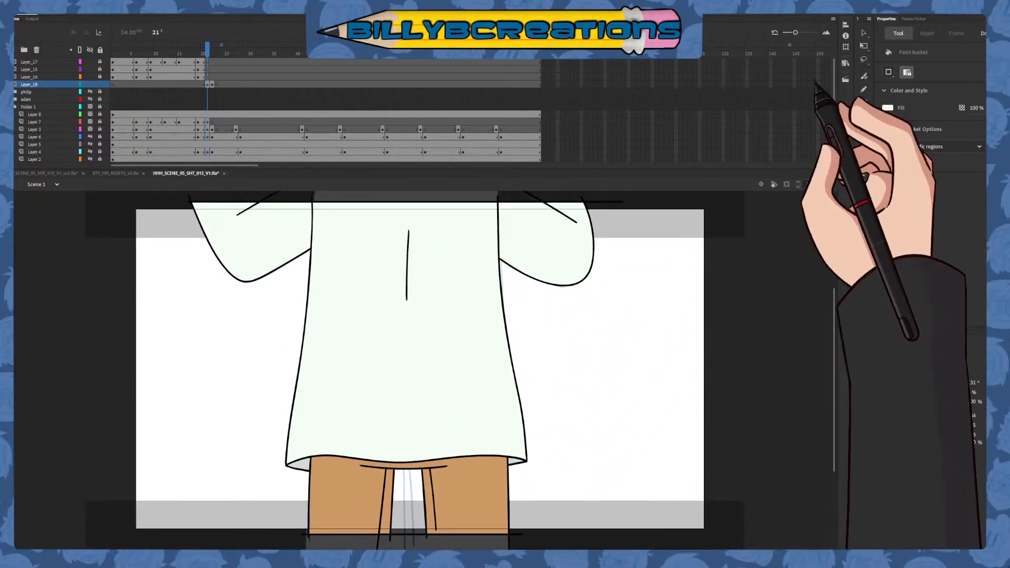
Check the coloured back-view drawing around frame 21 on the timeline and lock Layer_18
key("v")
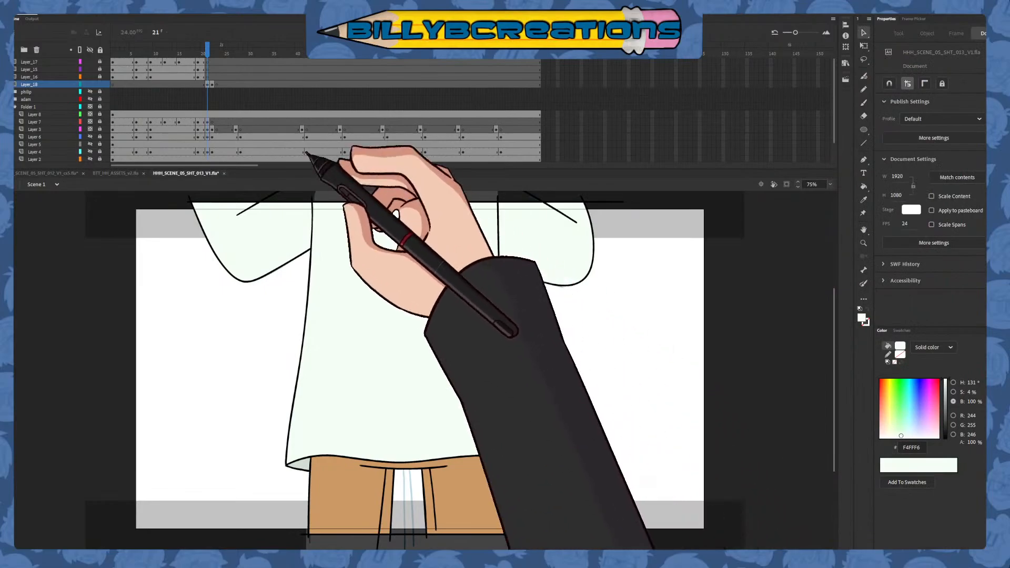
mouse_move(205, 55)
left_mouse_down()
mouse_move(212, 66)
mouse_move(201, 55)
mouse_move(165, 100)
mouse_move(112, 102)
mouse_move(200, 128)
mouse_move(214, 142)
mouse_move(210, 153)
left_mouse_up()
left_click(101, 83)
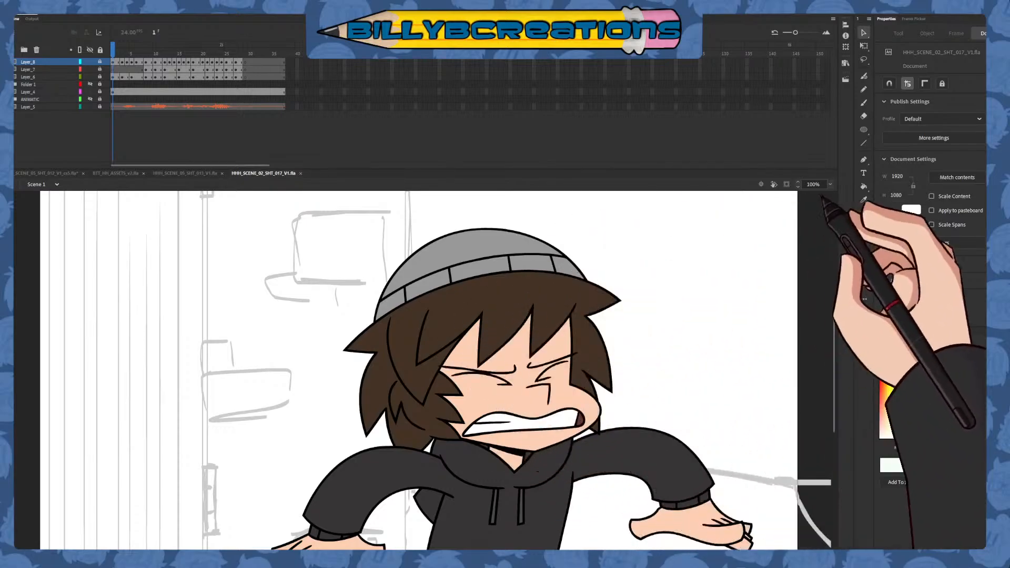
left_click(841, 203)
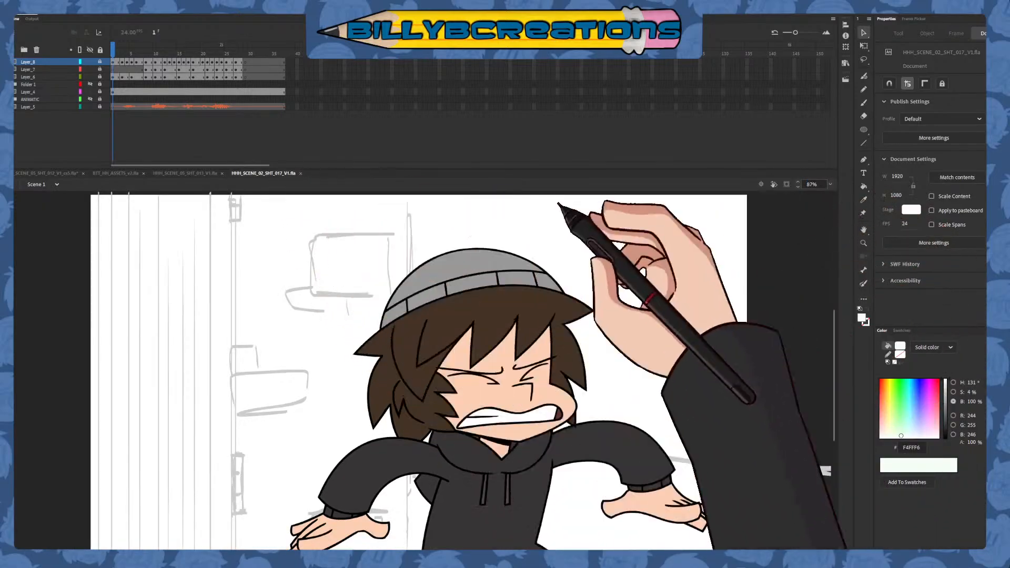
Play and scrub through shot 017 with content outside the stage clipped and the audio layer hidden, and close its file
left_click(786, 184)
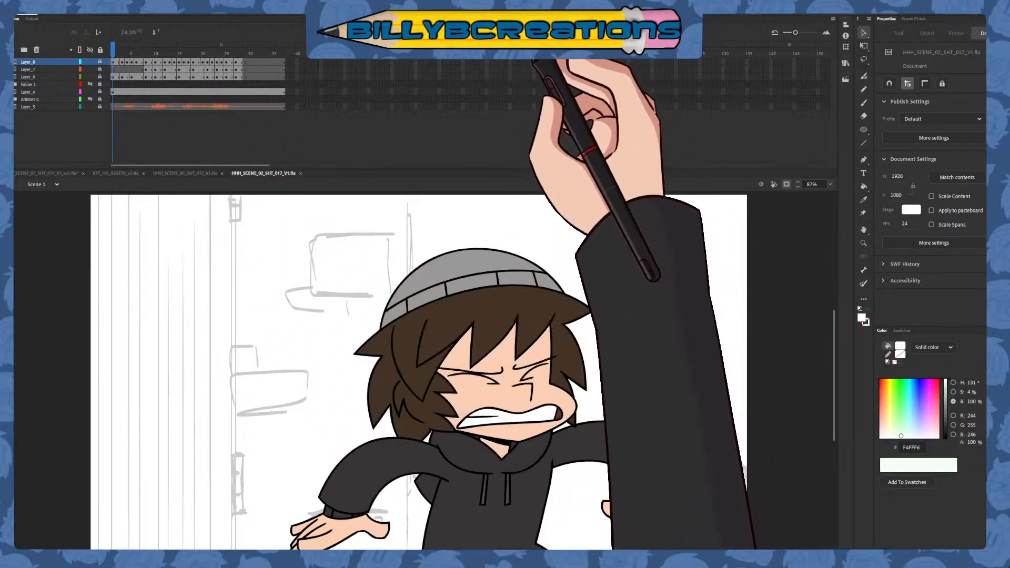
left_click(90, 106)
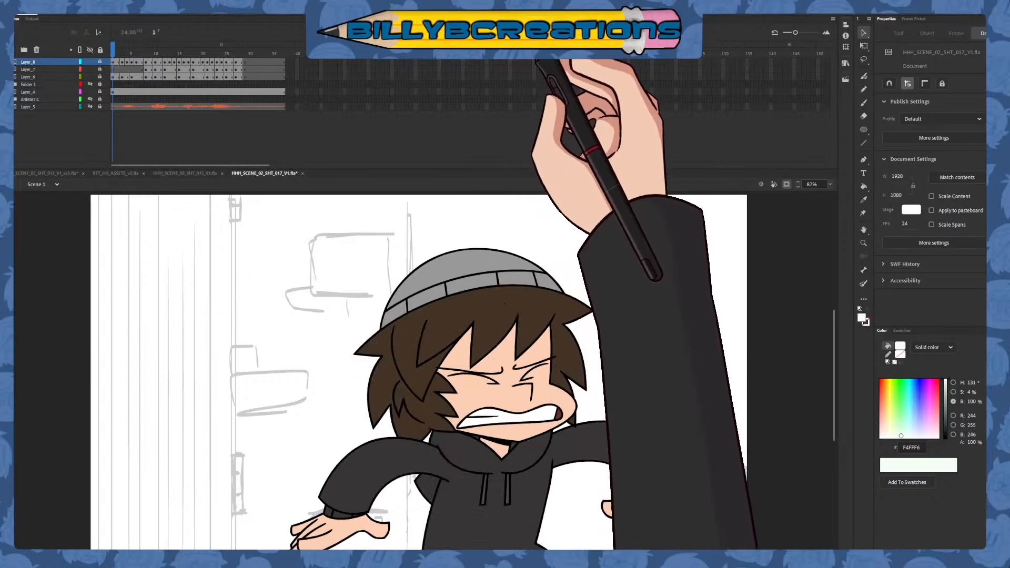
key("Return")
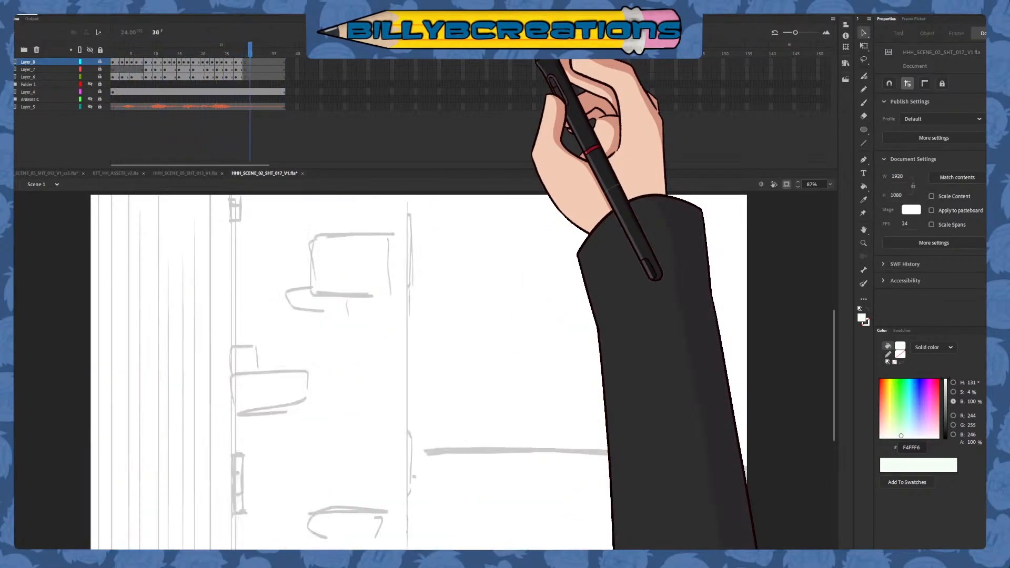
mouse_move(280, 56)
left_mouse_down()
mouse_move(214, 68)
mouse_move(198, 90)
mouse_move(126, 110)
mouse_move(166, 113)
mouse_move(135, 131)
mouse_move(140, 138)
mouse_move(266, 139)
left_mouse_up()
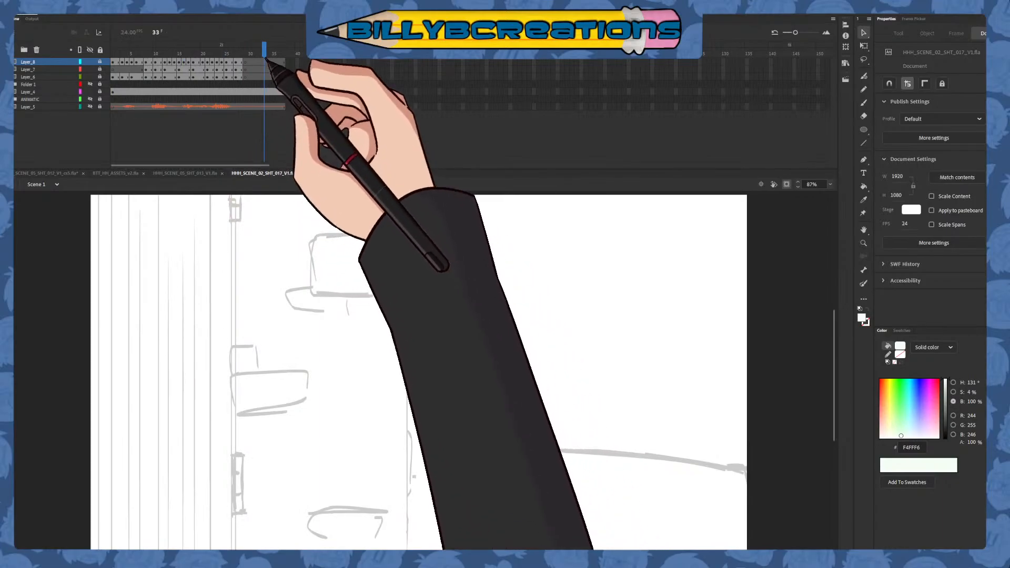
left_click(303, 173)
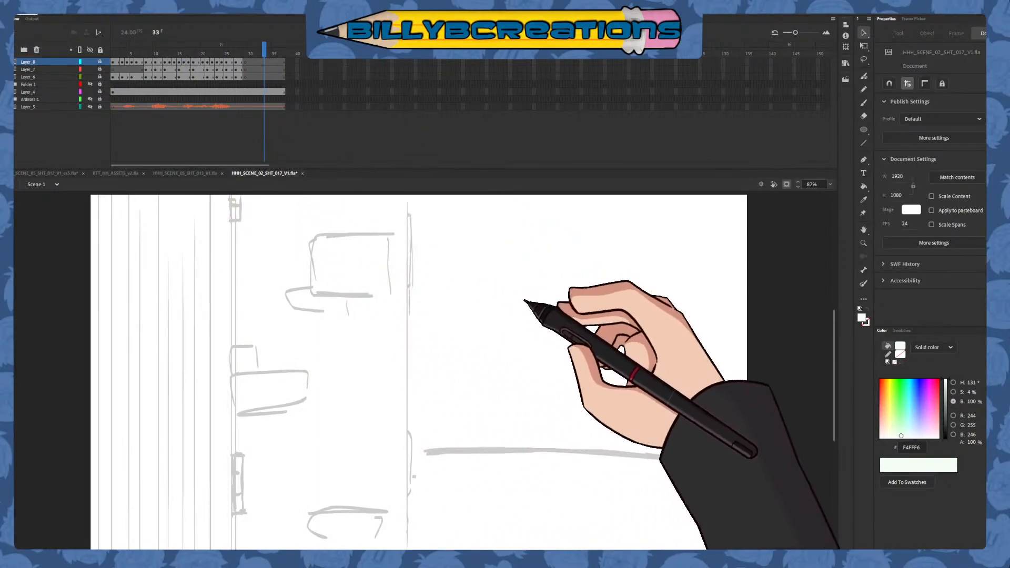
left_click(528, 301)
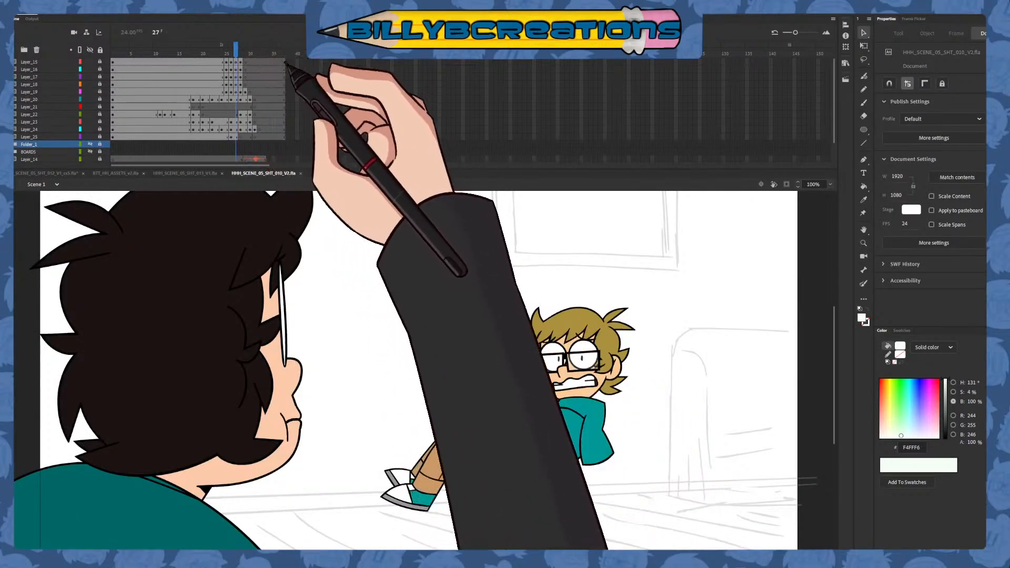
Compare frames 27 to 31 of HHH_SCENE_05_SHT_010_V2 to examine the characters' leap, scrub back to frame 16, and close the file
left_click_drag(235, 51, 245, 47)
left_click_drag(530, 555, 639, 554)
scroll(636, 504, "down", 3)
scroll(636, 503, "up", 3)
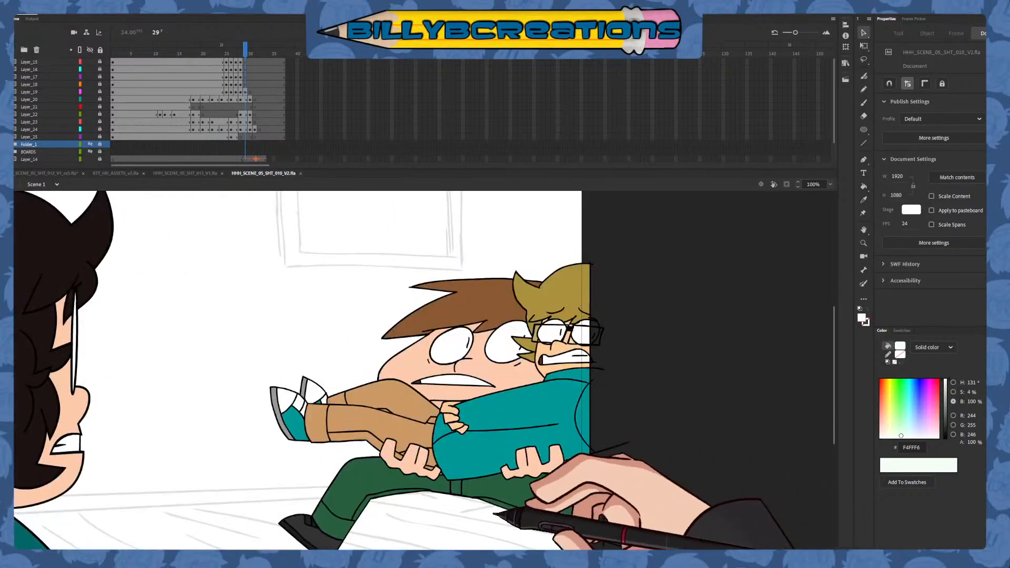
key("comma")
key("period")
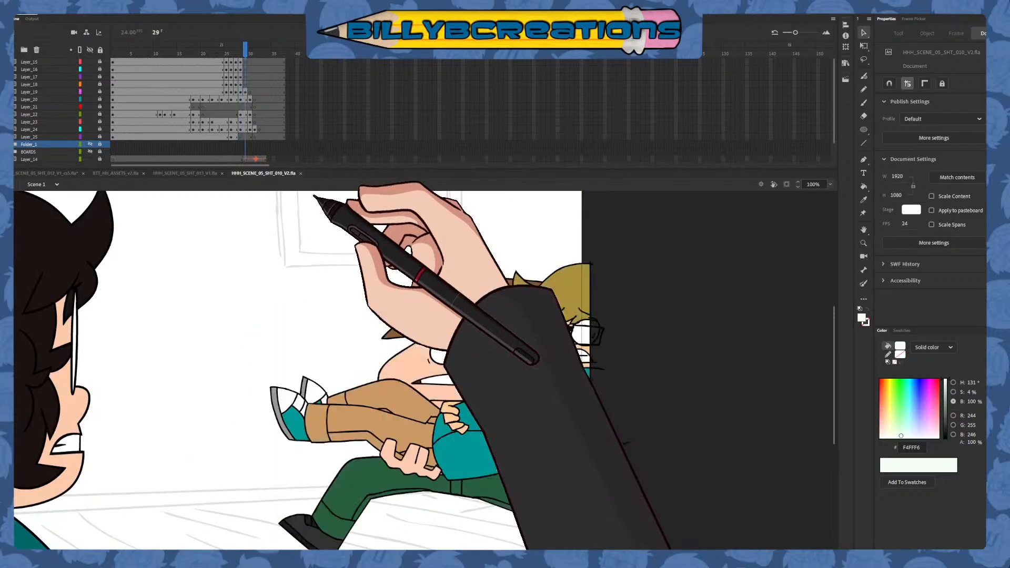
key("comma")
key("period")
key("comma")
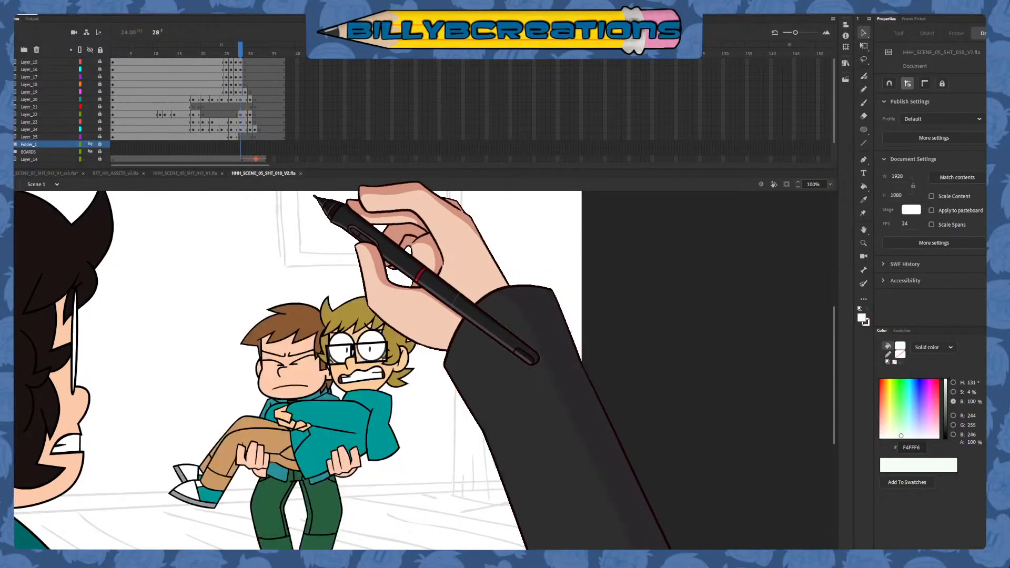
key("period")
key("comma")
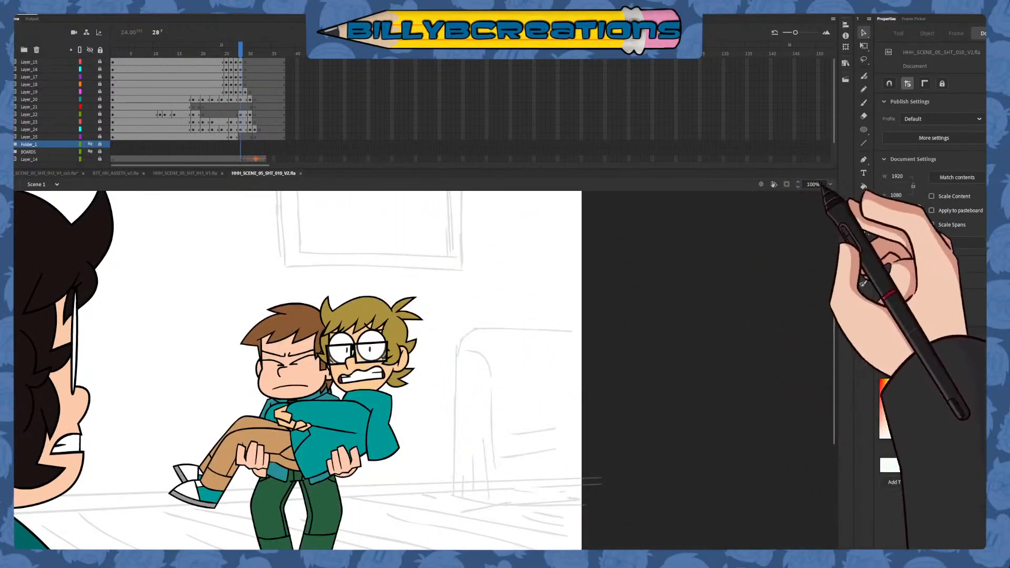
key("comma")
key("period")
key("period")
key("comma")
key("period")
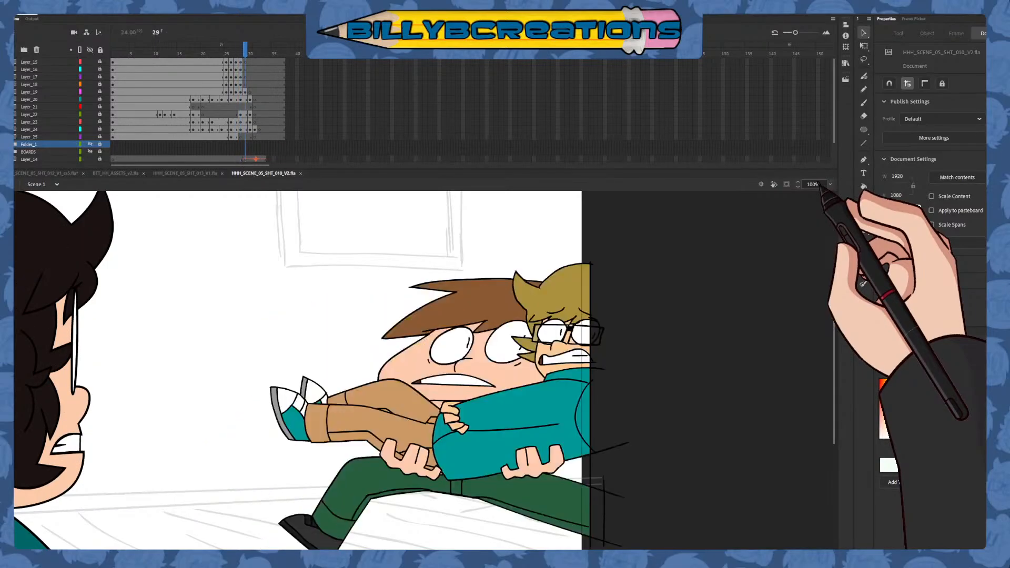
key("period")
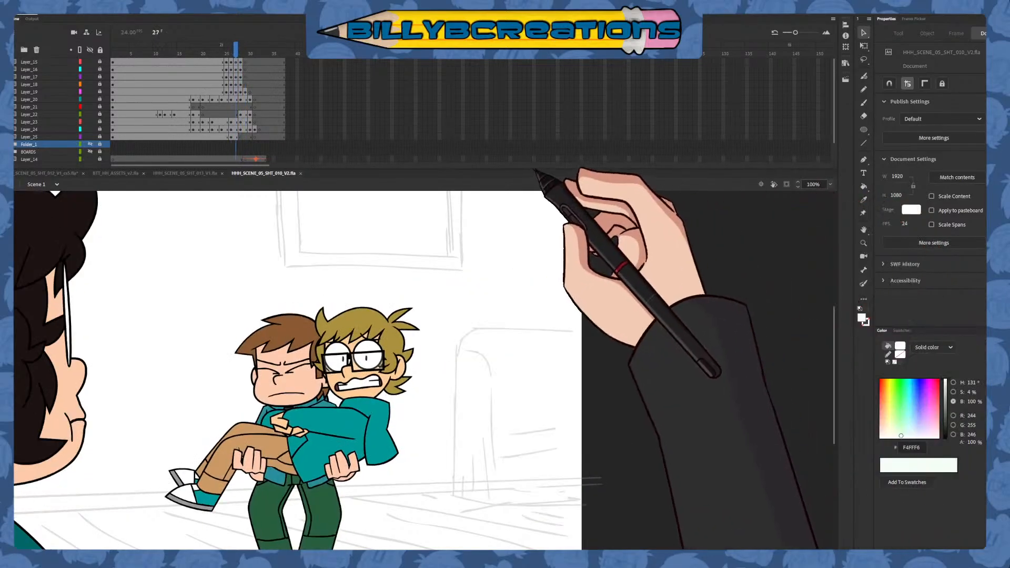
key("period")
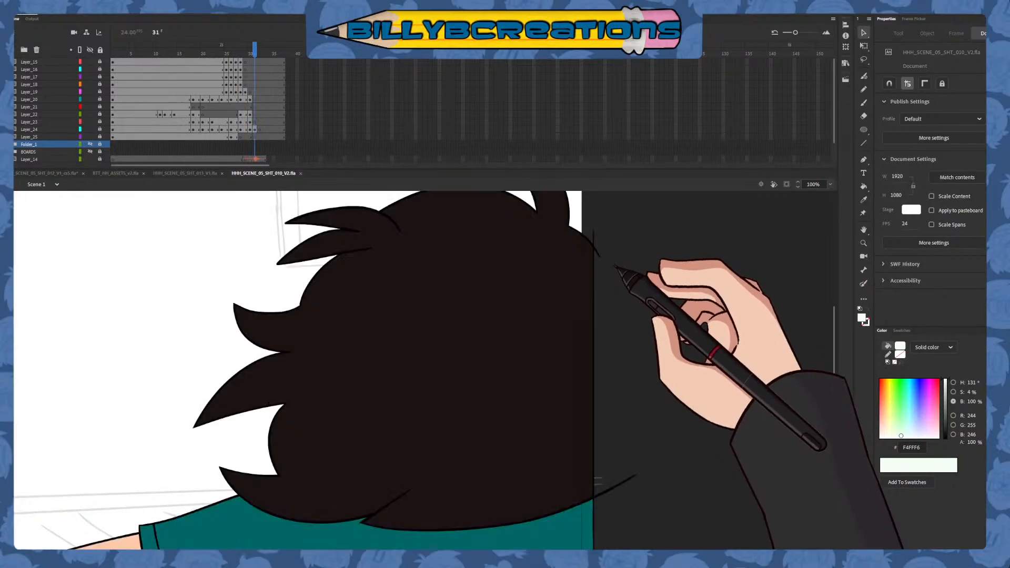
key("comma")
key("comma")
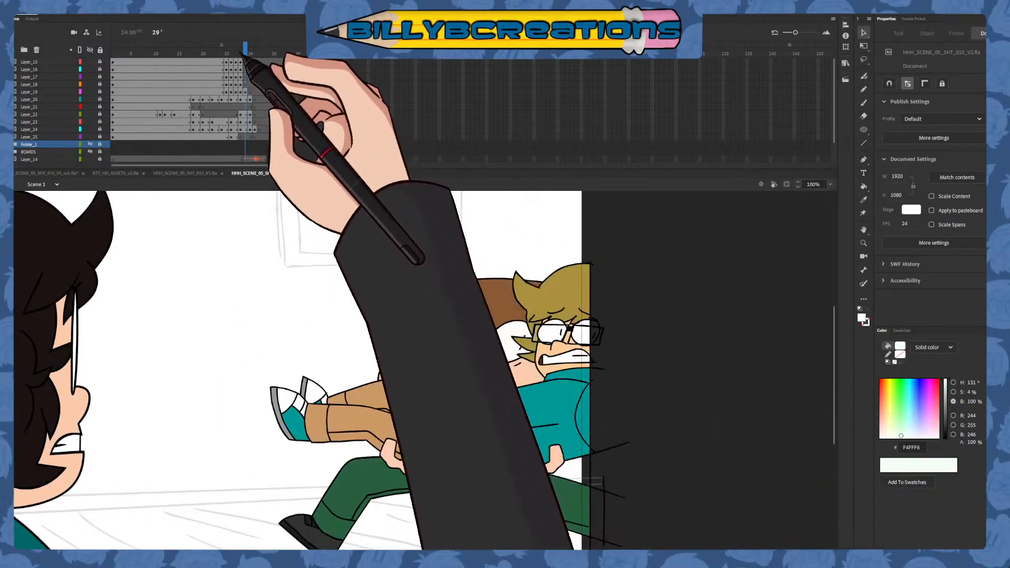
left_click_drag(244, 55, 186, 71)
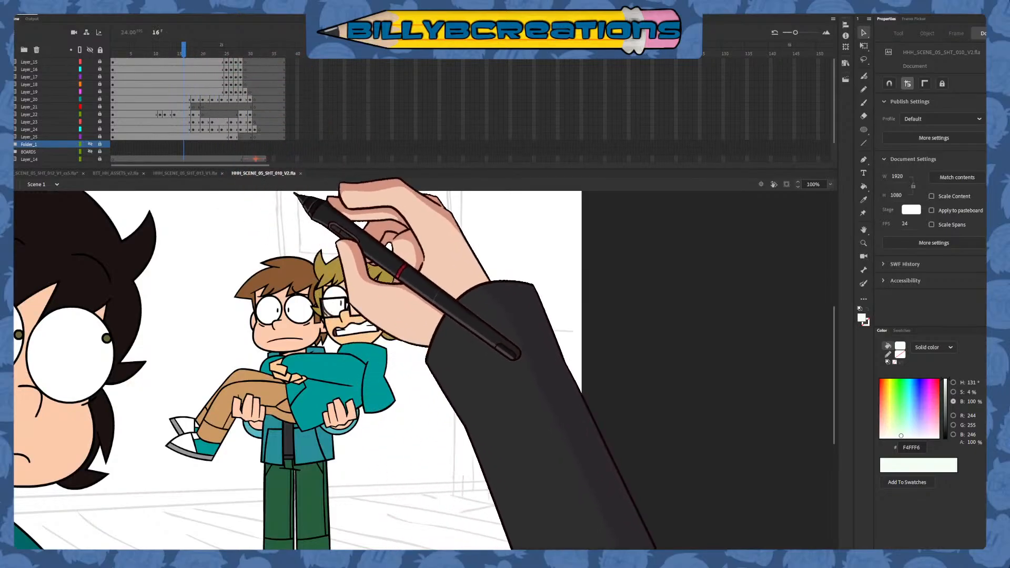
left_click(301, 174)
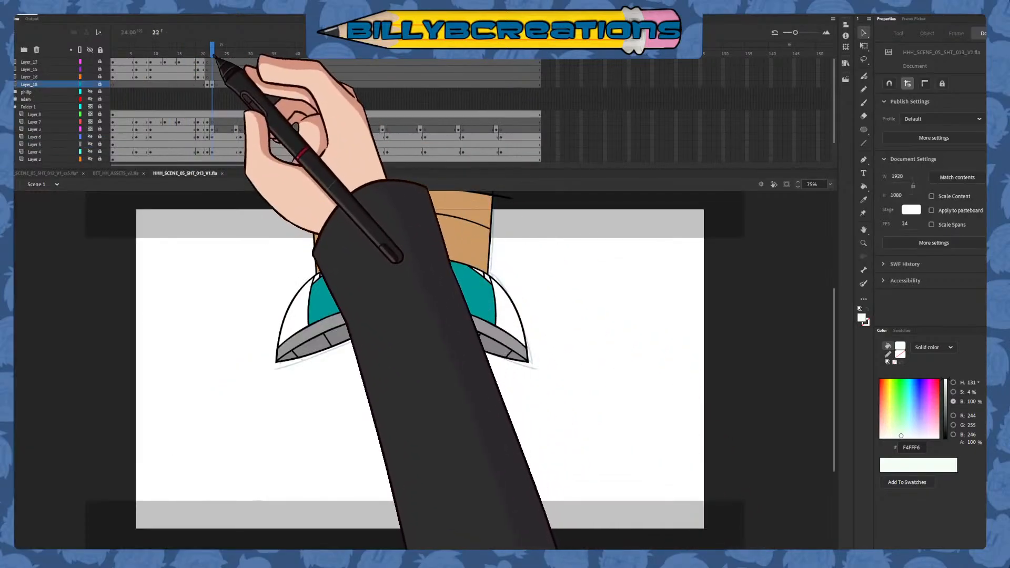
Scrub through the frames following the shoe drawing in shot 013, unlock Layer_18 and select its frame 27
mouse_move(208, 47)
left_mouse_down()
mouse_move(394, 79)
mouse_move(526, 61)
mouse_move(203, 95)
mouse_move(330, 79)
left_mouse_up()
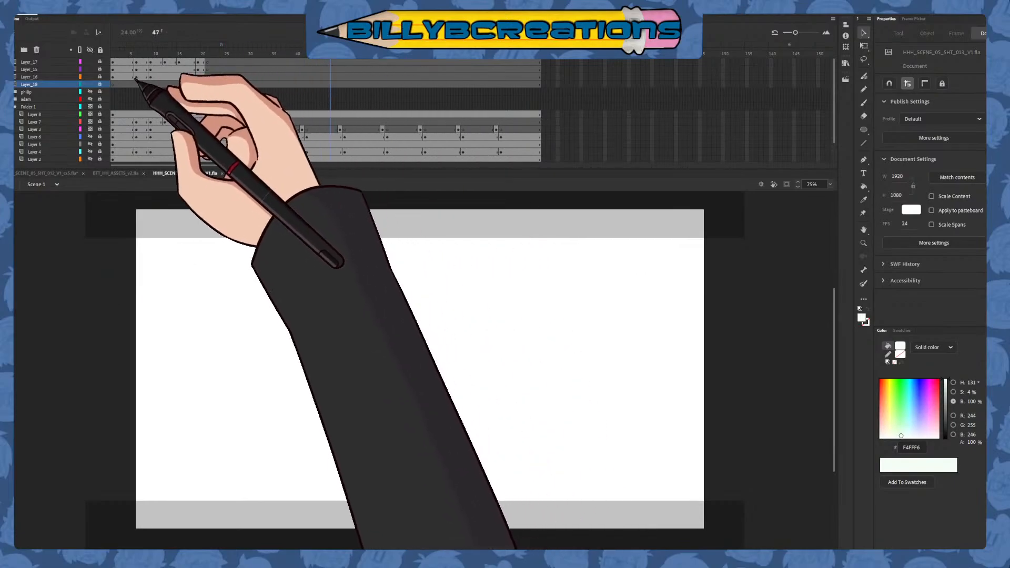
left_click(212, 51)
mouse_move(221, 60)
left_mouse_down()
mouse_move(249, 57)
mouse_move(219, 67)
left_mouse_up()
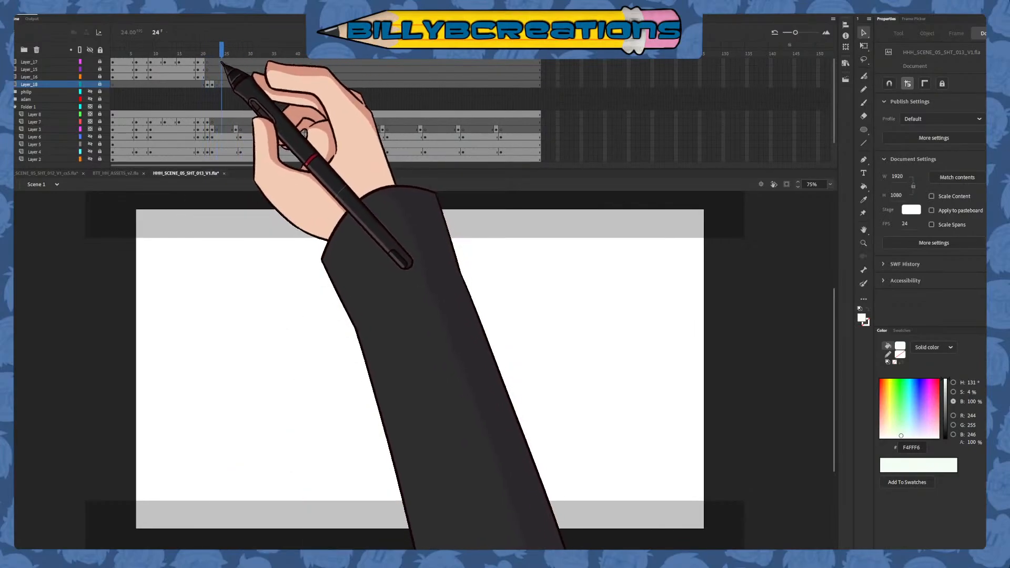
left_click(100, 85)
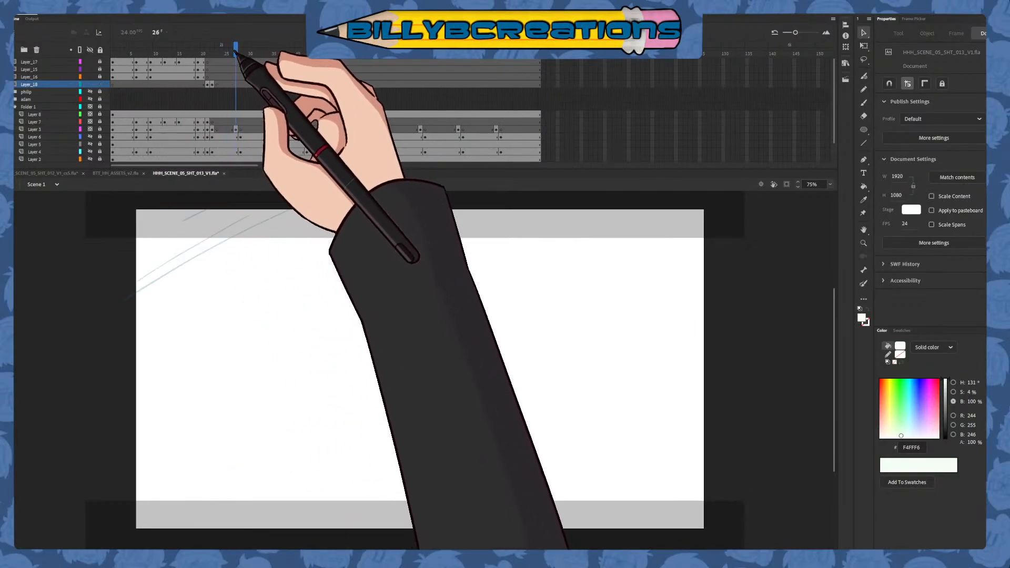
left_click(235, 84)
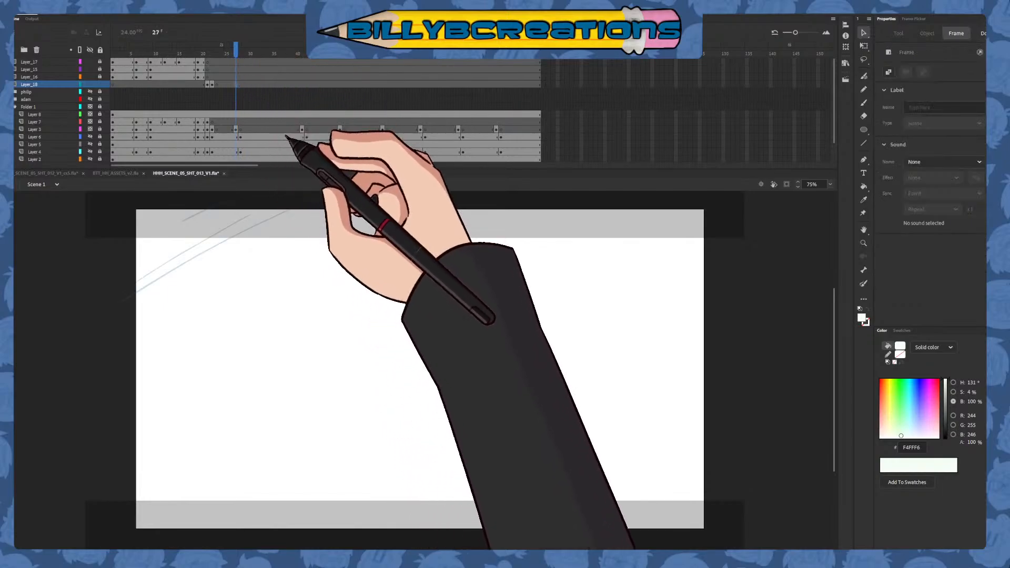
Ink the sketched diagonal lines across the stage's upper-left corner in black on frame 27 and enclose them with straight vertical and horizontal lines
mouse_move(389, 322)
left_mouse_down()
mouse_move(428, 338)
mouse_move(466, 374)
left_mouse_up()
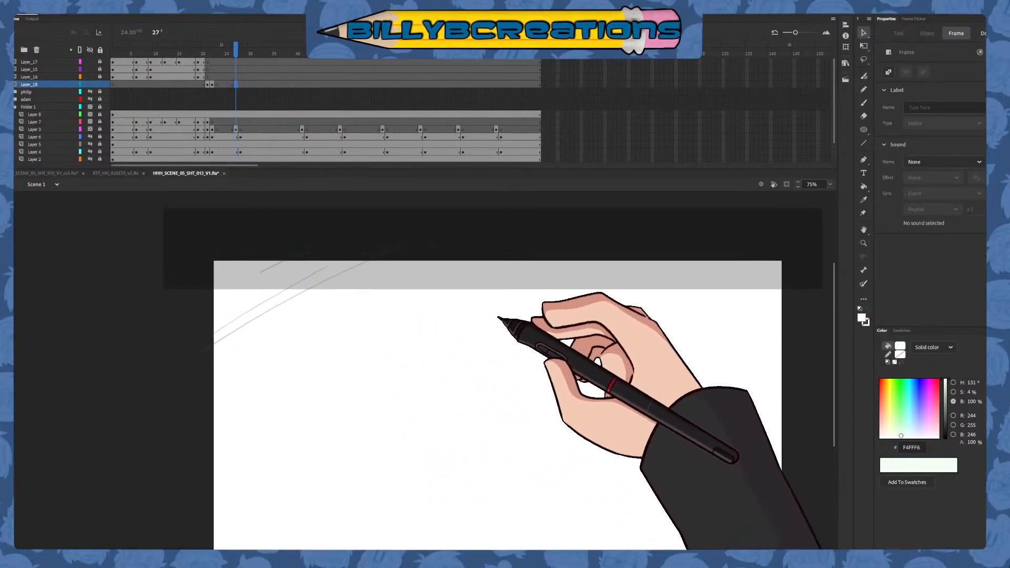
left_click(863, 103)
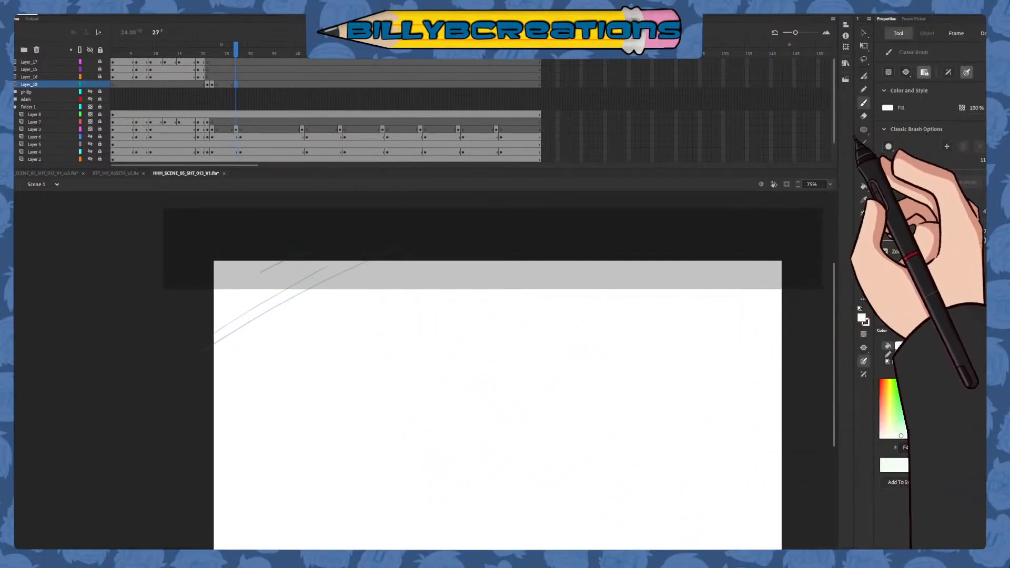
left_click(859, 313)
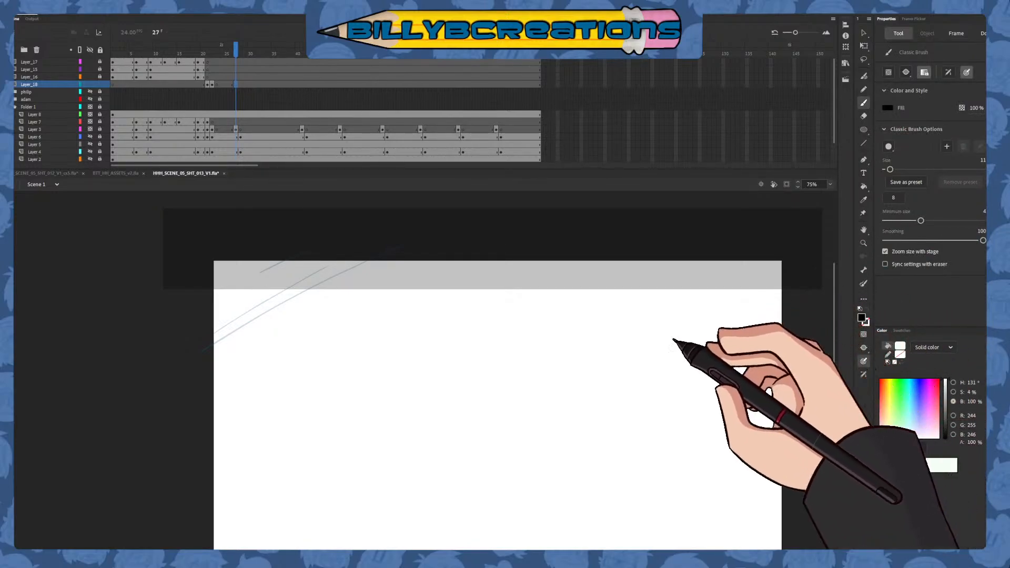
left_click_drag(196, 354, 412, 230)
key("ctrl+z")
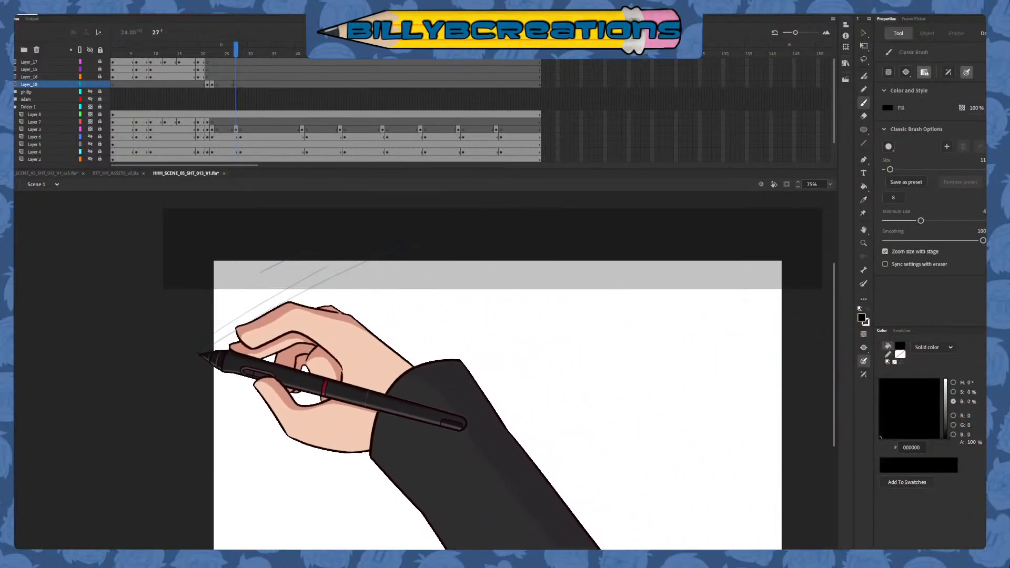
left_click_drag(190, 357, 441, 221)
left_click_drag(224, 326, 384, 238)
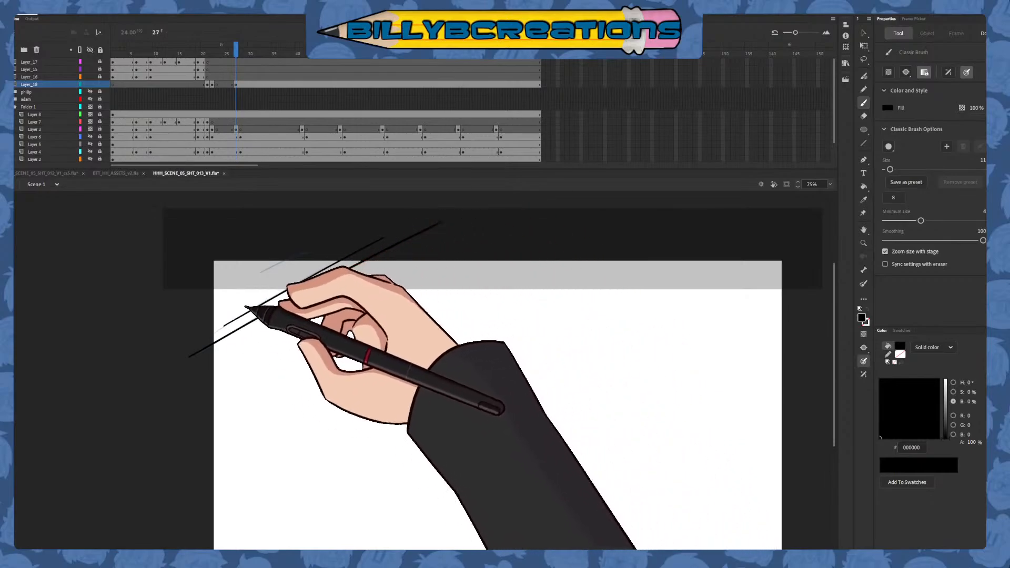
left_click_drag(259, 297, 291, 280)
left_click_drag(188, 327, 343, 243)
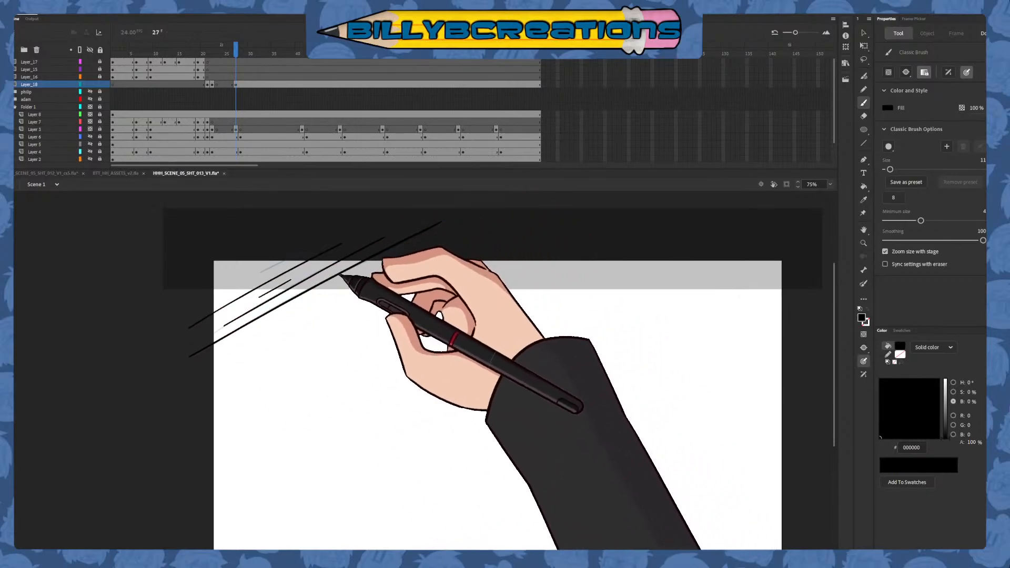
mouse_move(200, 236)
left_mouse_down()
mouse_move(200, 360)
mouse_move(323, 244)
mouse_move(428, 244)
left_mouse_up()
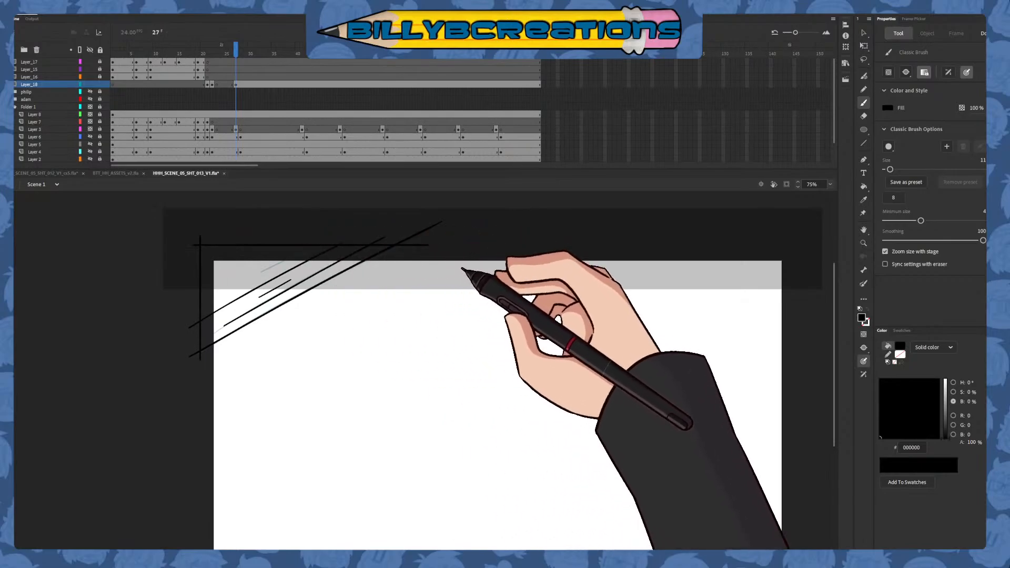
Sample the pale shirt colour F4FFF6 from the back-view drawing on frame 21 of Layer_18
left_click_drag(580, 424, 533, 396)
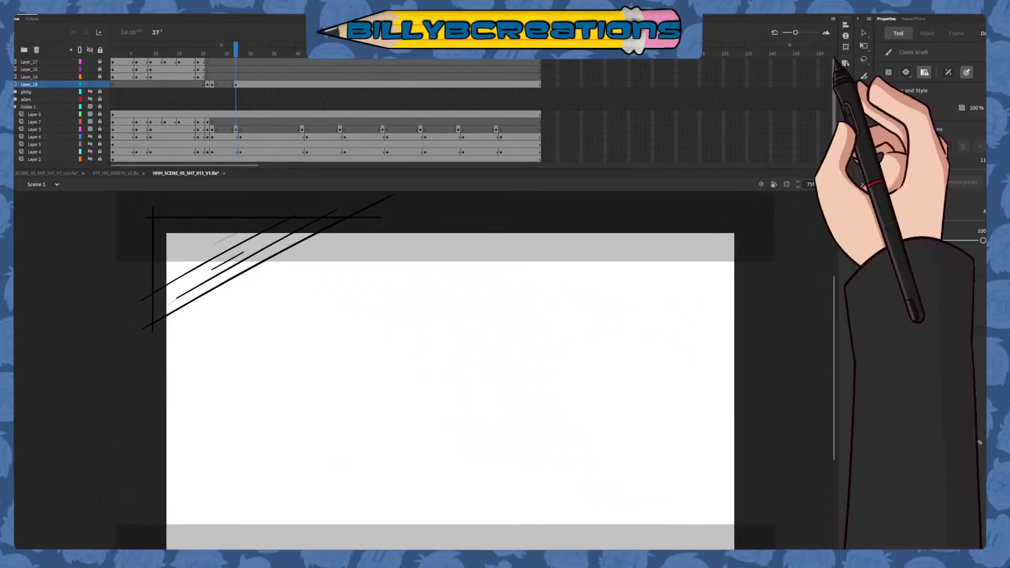
left_click(863, 33)
left_click(236, 85)
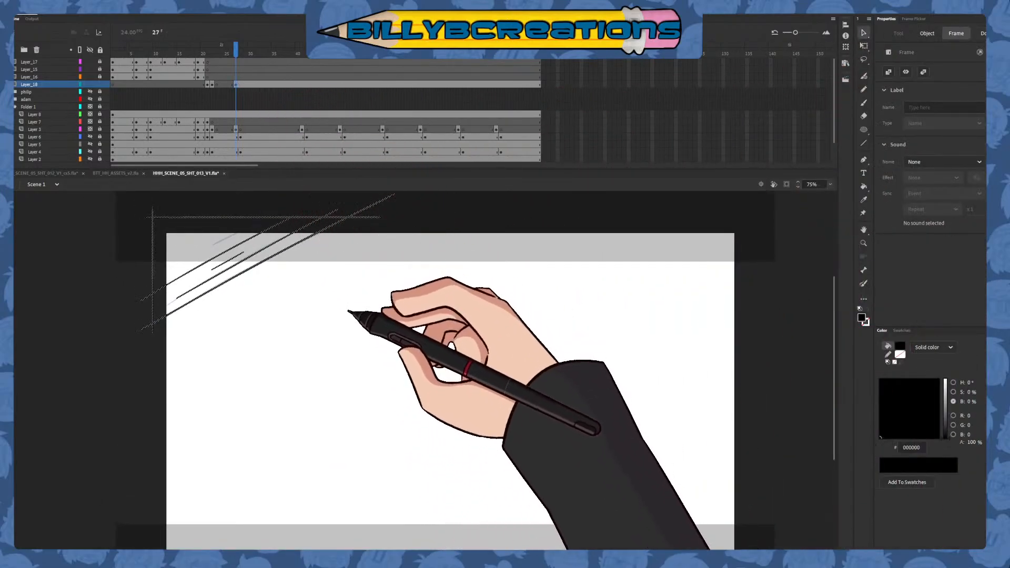
left_click(863, 186)
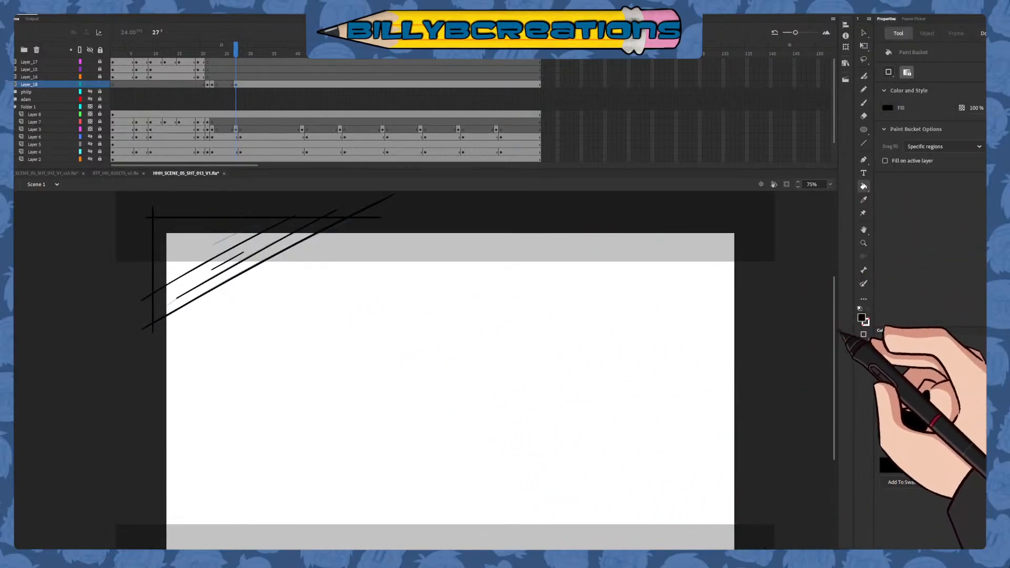
left_click(863, 200)
key("comma")
key("comma")
key("comma")
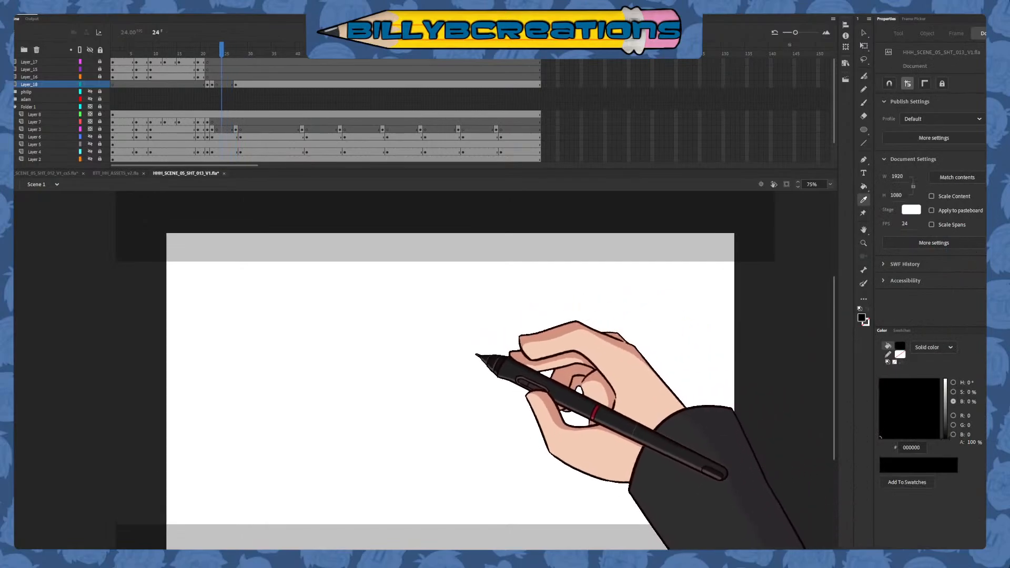
key("comma")
key("comma")
key("comma")
left_click(518, 368)
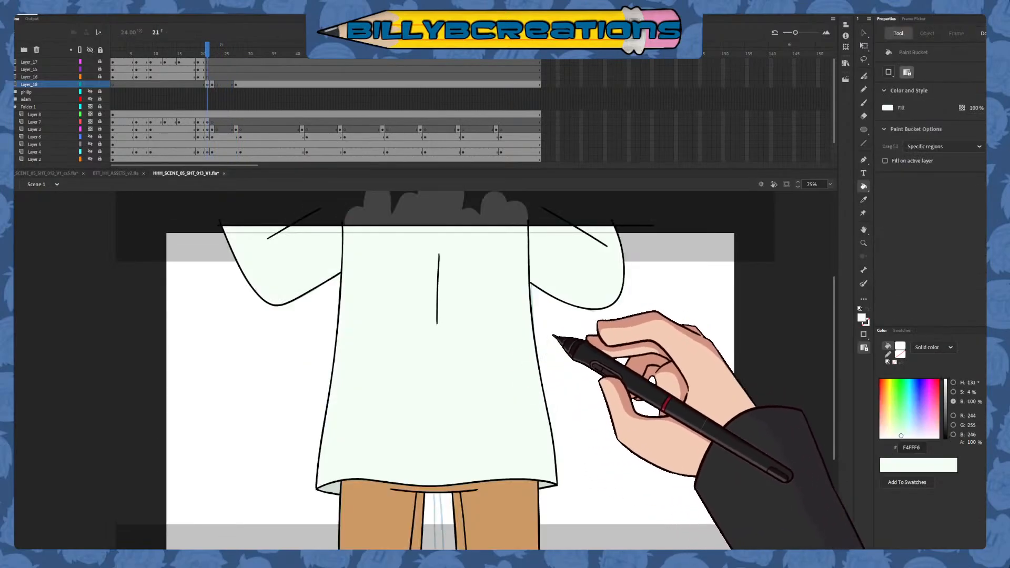
Return to frame 27 and colour the enclosed corner shape with F4FFF6, using brush strokes and a Paint Bucket fill
key("period")
key("period")
key("period")
key("period")
key("period")
key("period")
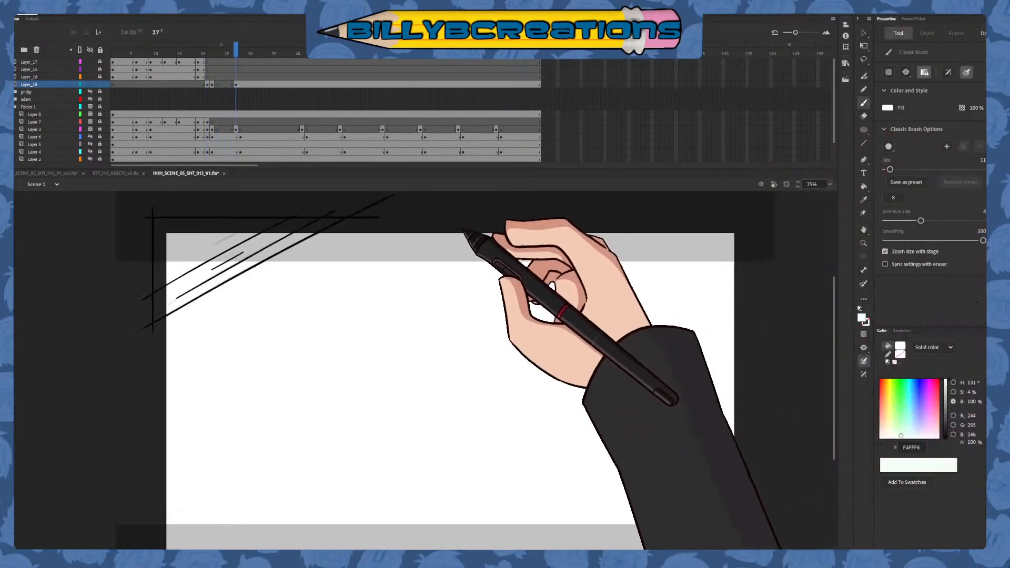
mouse_move(233, 277)
left_mouse_down()
mouse_move(265, 257)
mouse_move(182, 284)
mouse_move(211, 255)
mouse_move(173, 257)
mouse_move(178, 236)
mouse_move(273, 212)
mouse_move(153, 237)
left_mouse_up()
left_click(863, 186)
left_click(255, 234)
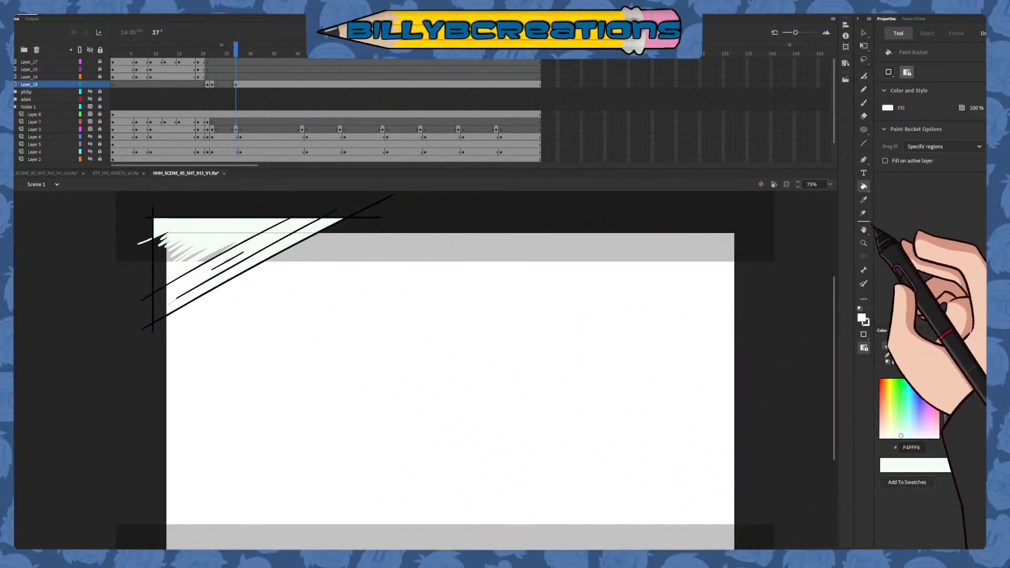
Sample the skin colour CC9966 from the earlier drawing on Layer_18 and return to frame 27
left_click(863, 200)
key("comma")
key("comma")
key("comma")
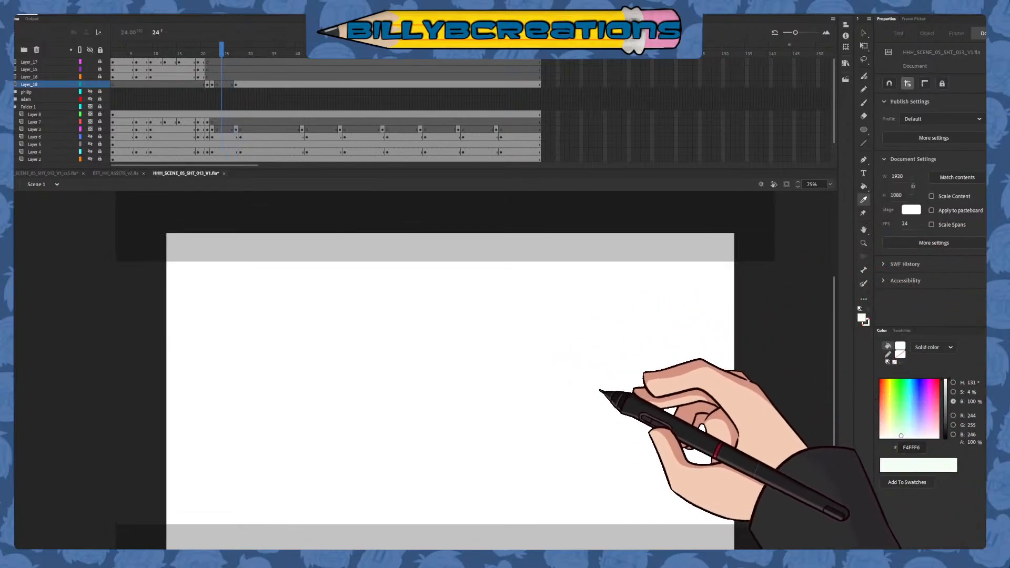
key("comma")
key("comma")
key("comma")
key("period")
left_click(494, 274)
key("period")
key("period")
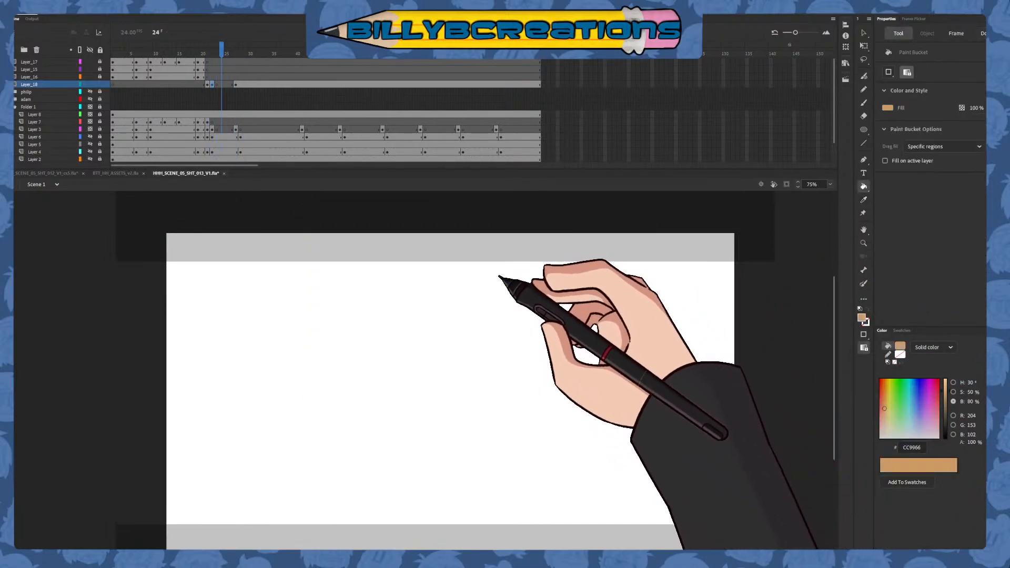
key("period")
key("period")
key("period")
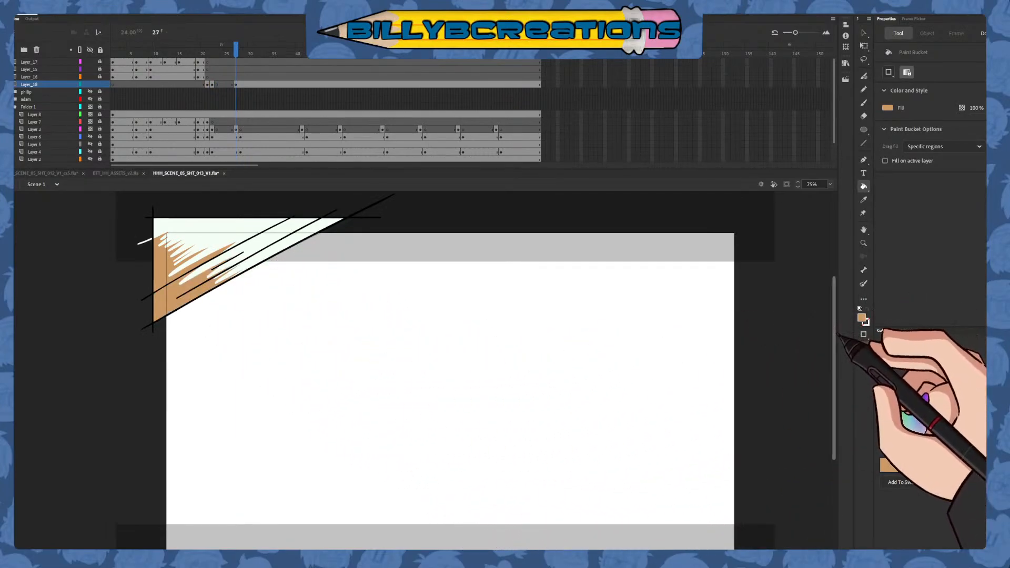
Undo the misplaced fills and recolour the corner shape with CC9966 above the brushed edge and sampled F4FFF6 below it
key("ctrl+z")
key("ctrl+z")
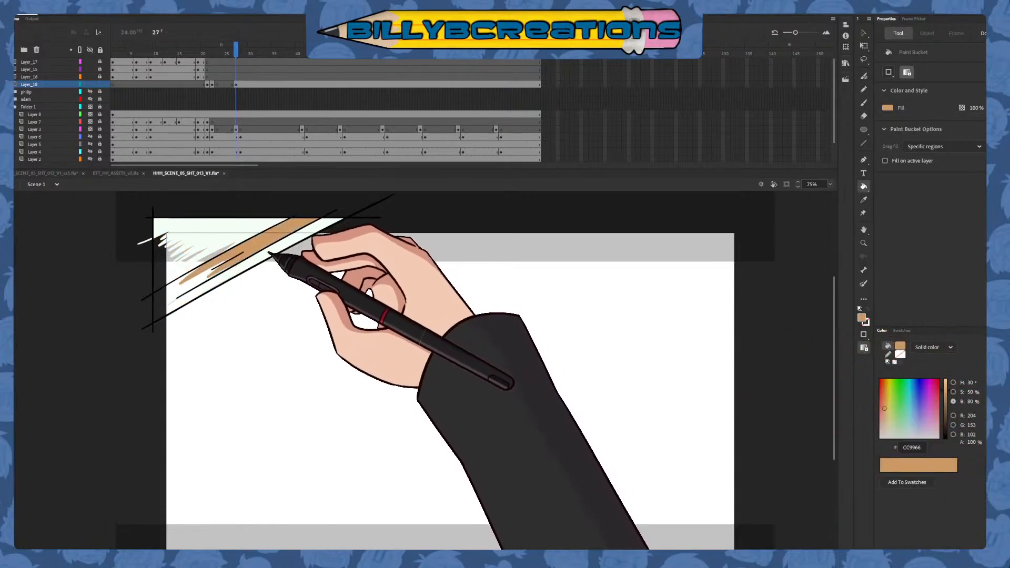
left_click(269, 253)
left_click(238, 231)
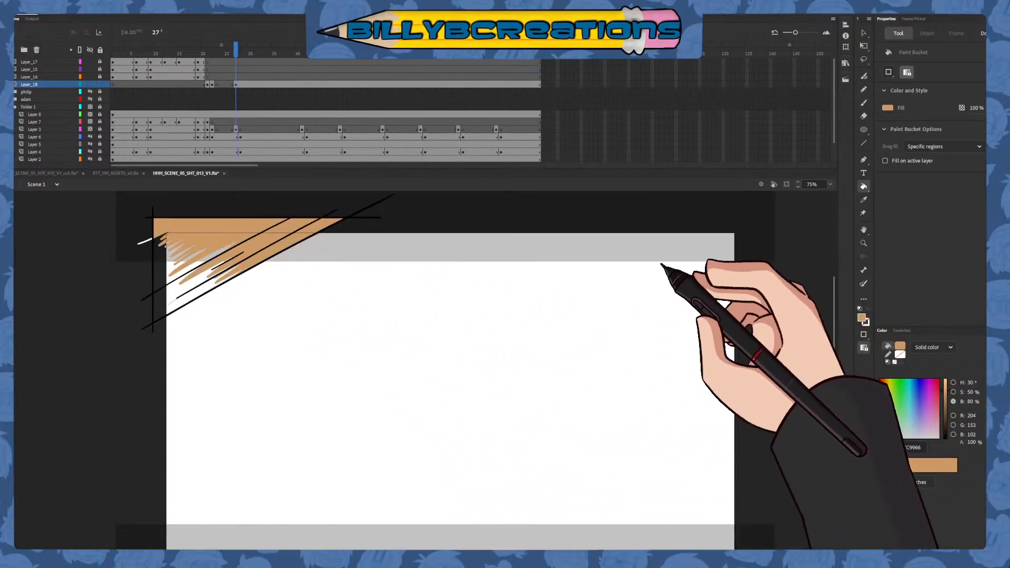
left_click(863, 200)
left_click(149, 241)
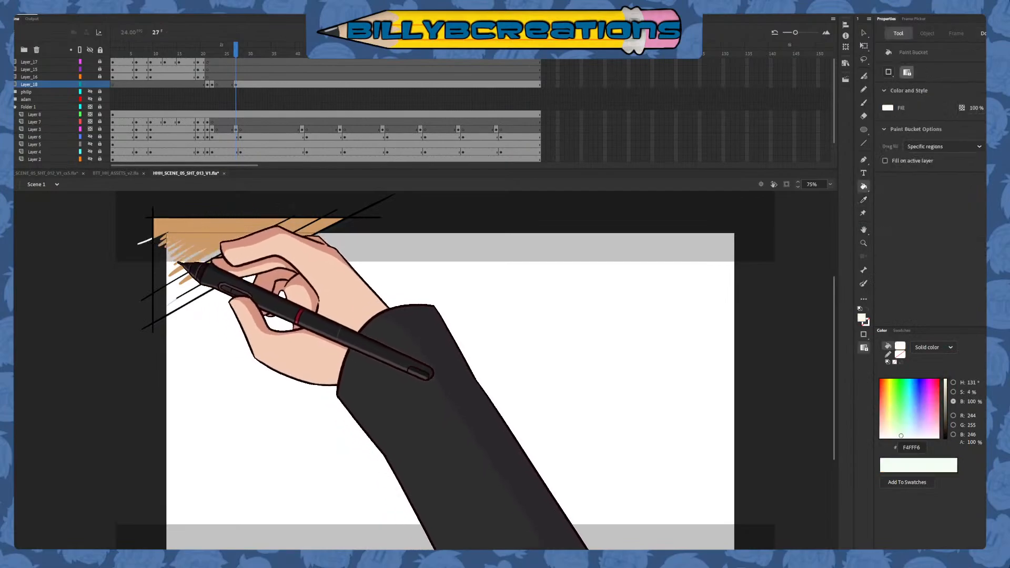
Insert a blank keyframe on Layer_18 directly after the corner drawing at frame 27
left_click(232, 55)
left_click_drag(232, 57, 222, 99)
left_click(242, 85)
key("F7")
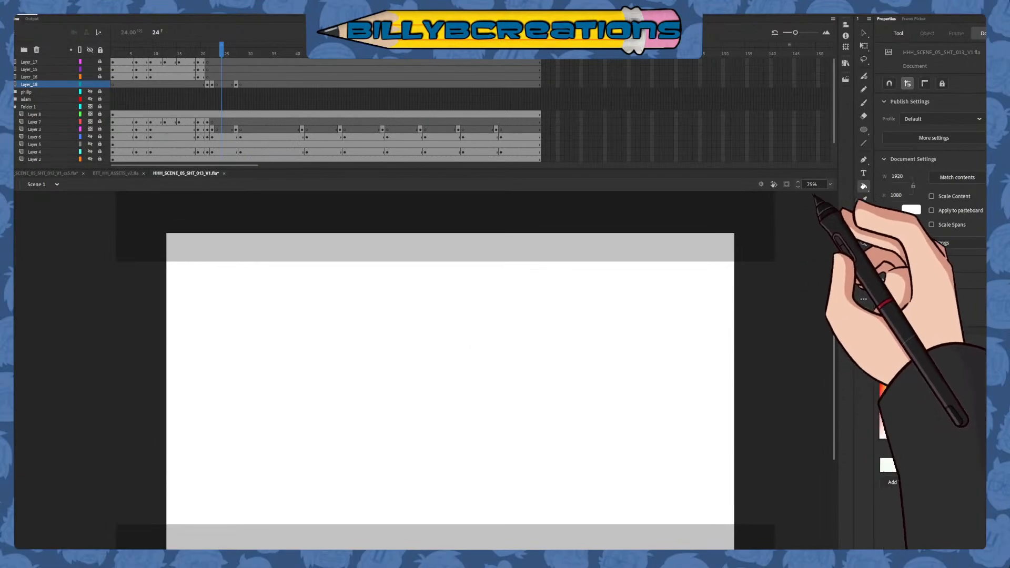
Insert a blank keyframe on Layer_18 at frame 41, where the next rough line drawing starts
double_click(863, 226)
left_click(863, 33)
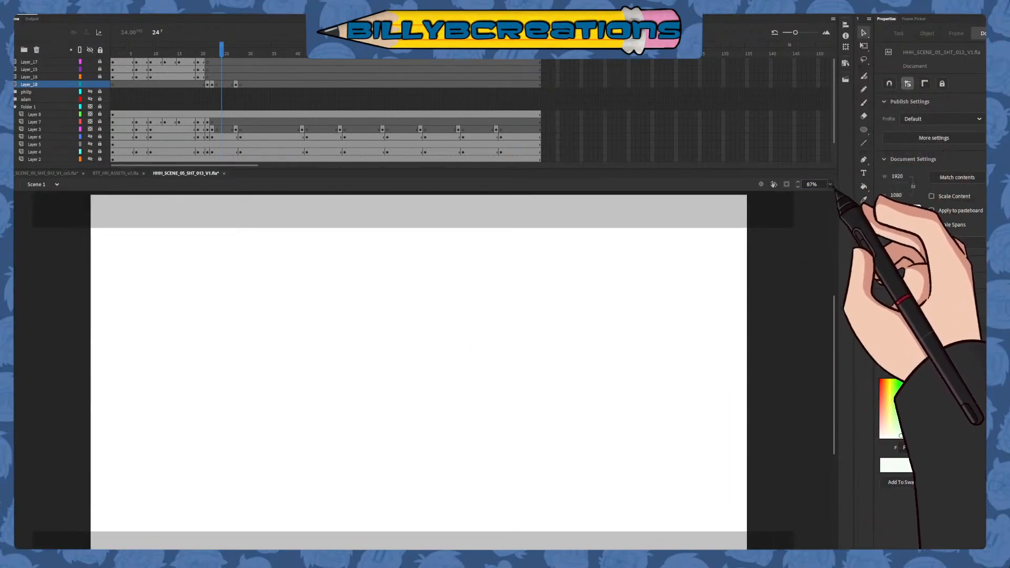
key("ctrl+minus")
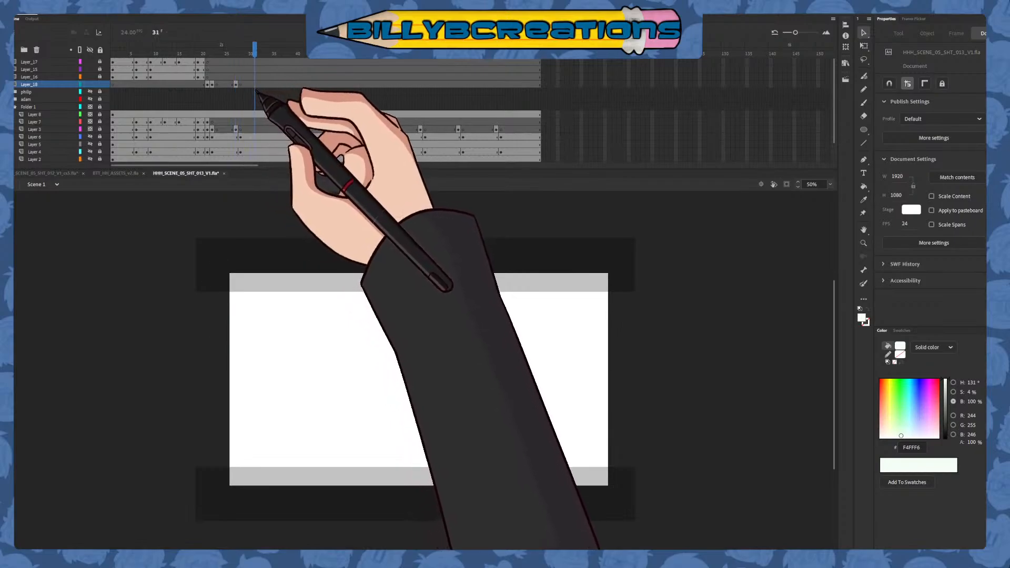
left_click_drag(256, 91, 296, 102)
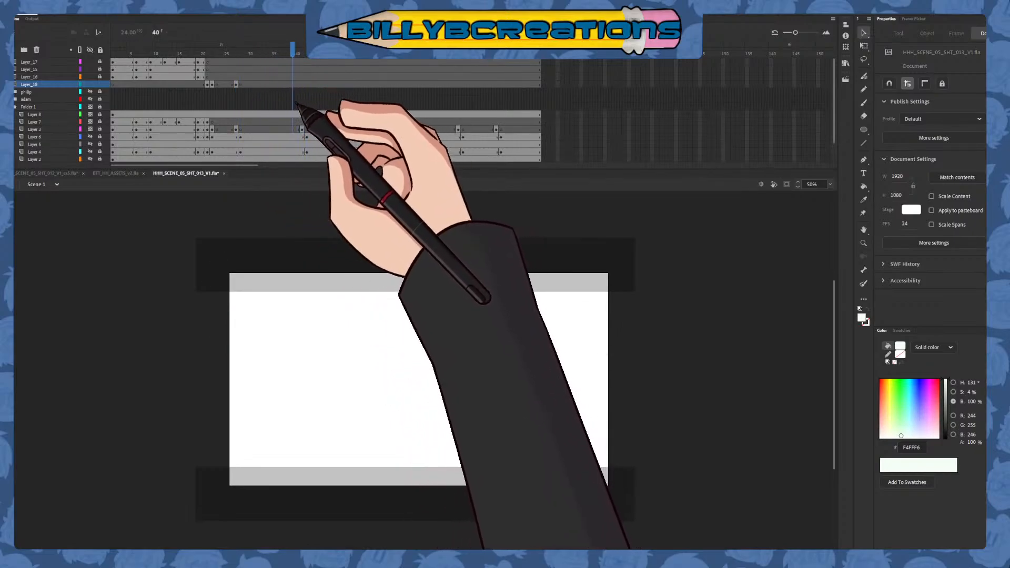
left_click(302, 85)
key("F7")
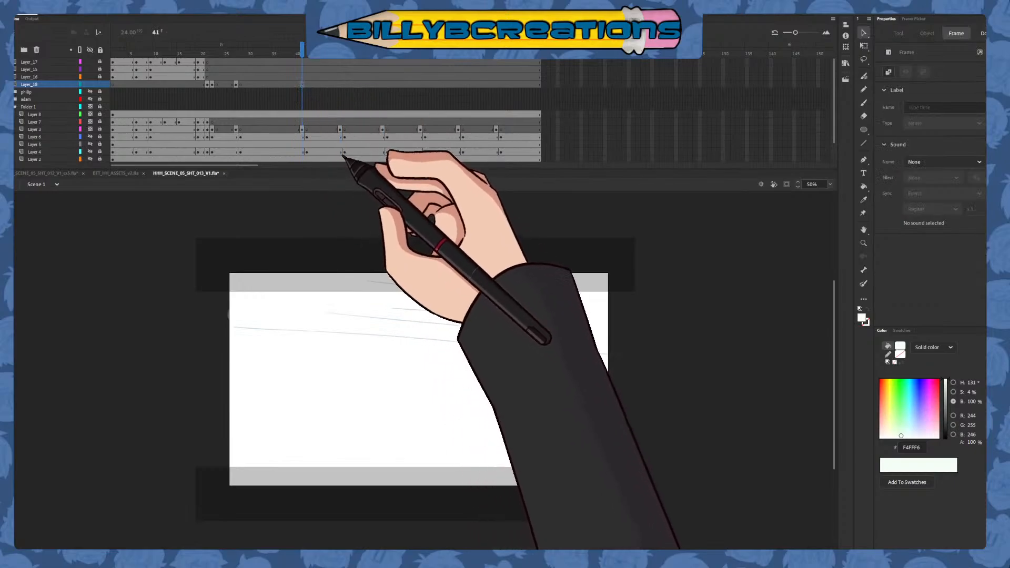
left_click(863, 103)
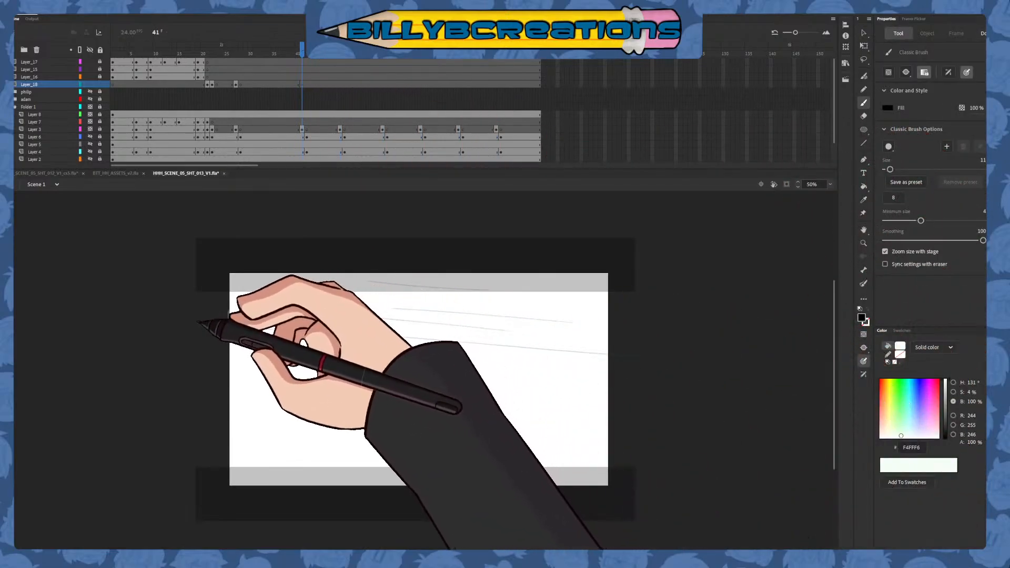
left_click_drag(198, 322, 714, 355)
left_click(863, 59)
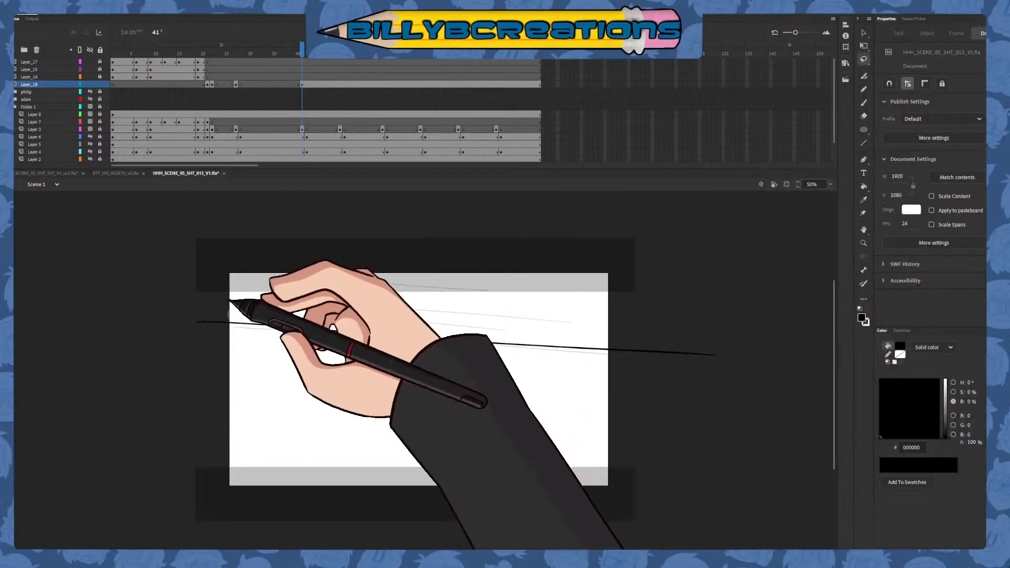
mouse_move(220, 301)
left_mouse_down()
mouse_move(547, 387)
mouse_move(701, 375)
mouse_move(719, 324)
left_mouse_up()
left_click(863, 32)
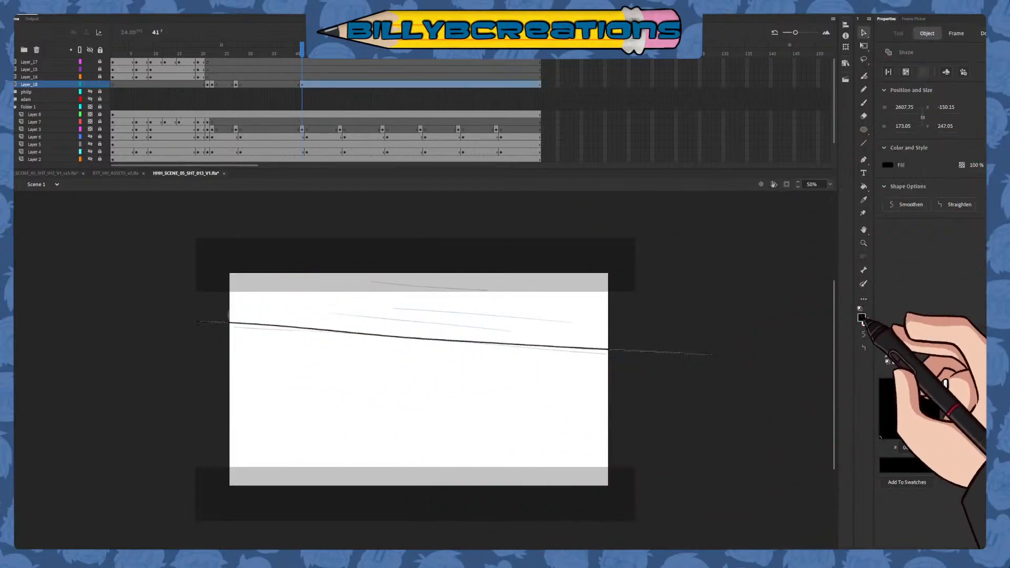
left_click(773, 365)
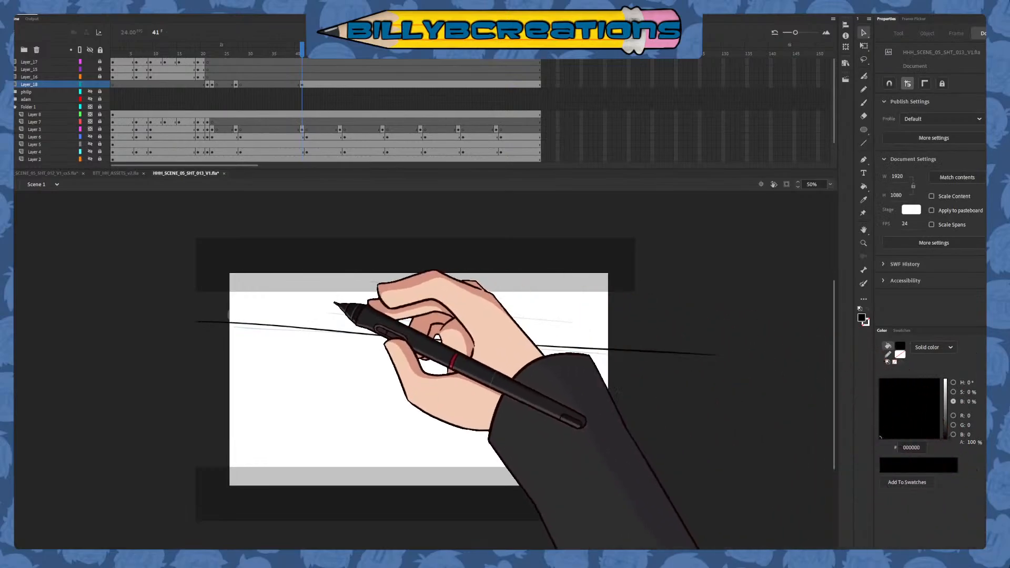
mouse_move(224, 309)
left_mouse_down()
mouse_move(376, 352)
mouse_move(720, 364)
left_mouse_up()
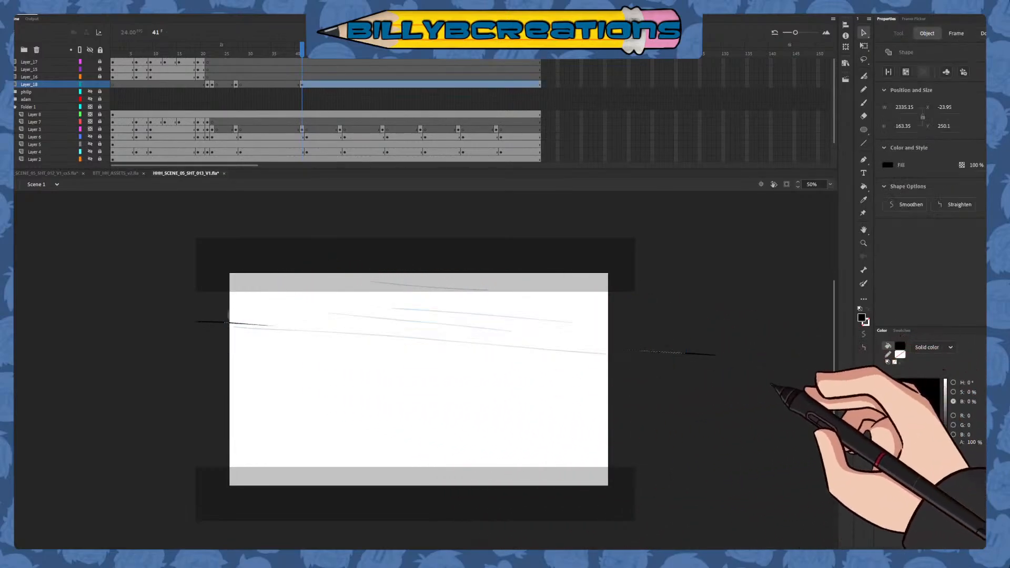
left_click(863, 102)
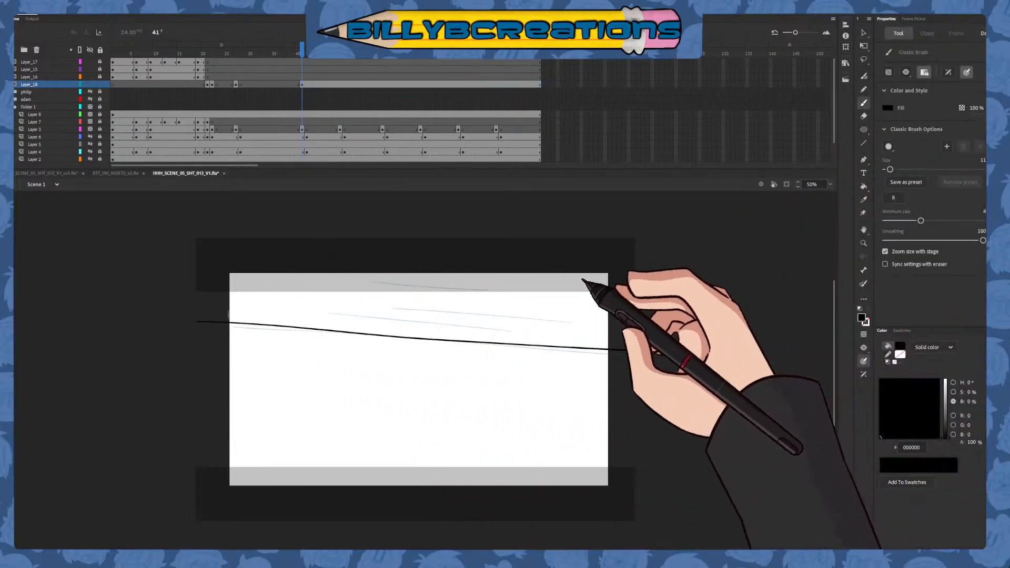
key("ctrl+z")
key("ctrl+z")
Ink the lowest sketched line across the full stage width in black on frame 41 and straighten it
left_click_drag(217, 326, 632, 354)
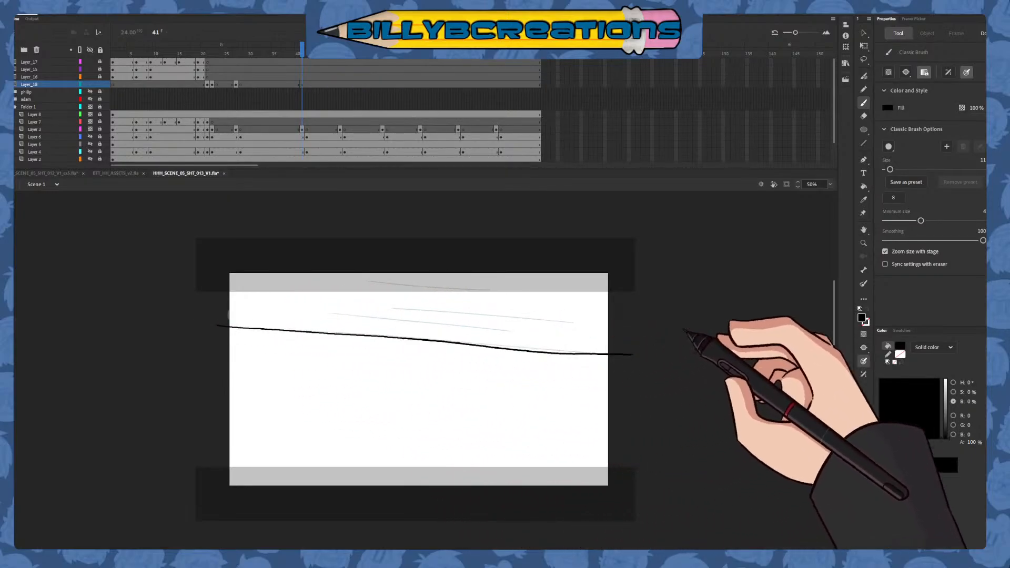
left_click(863, 33)
left_click_drag(225, 319, 629, 368)
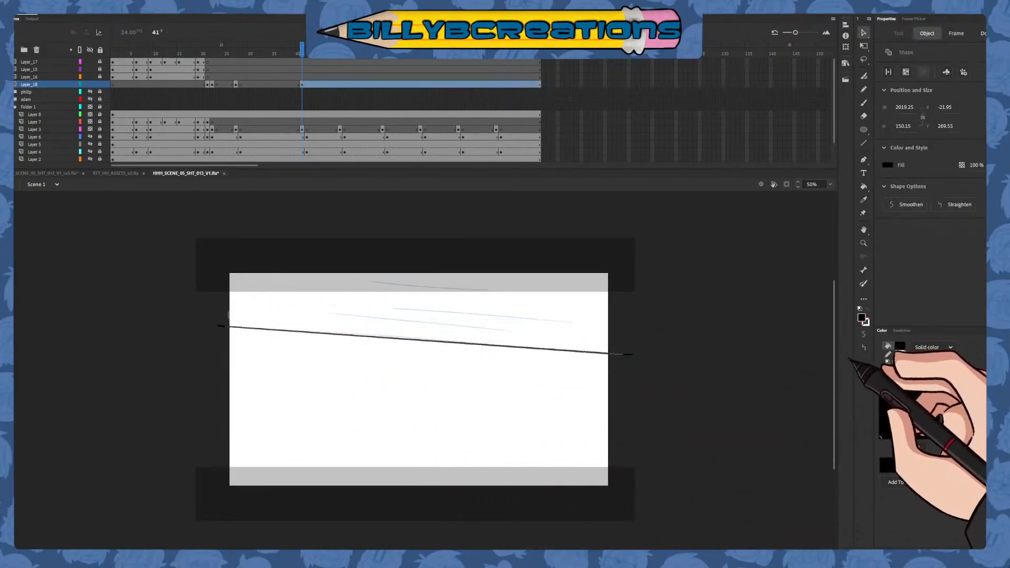
left_click(657, 378)
Ink the shorter sketched lines above it in black and enclose the band with straight vertical and horizontal lines
left_click(863, 103)
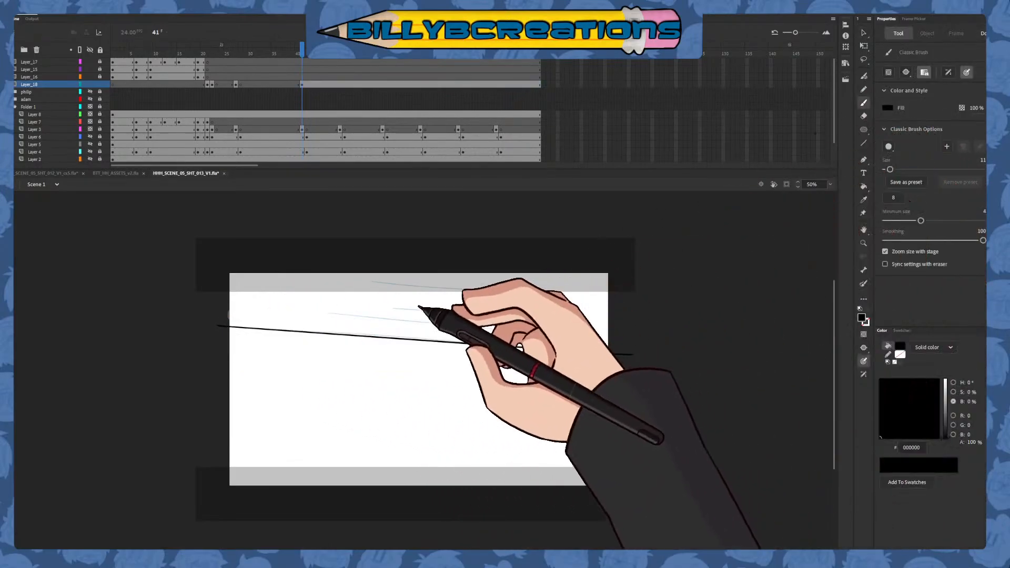
left_click_drag(351, 299, 585, 322)
key("ctrl+z")
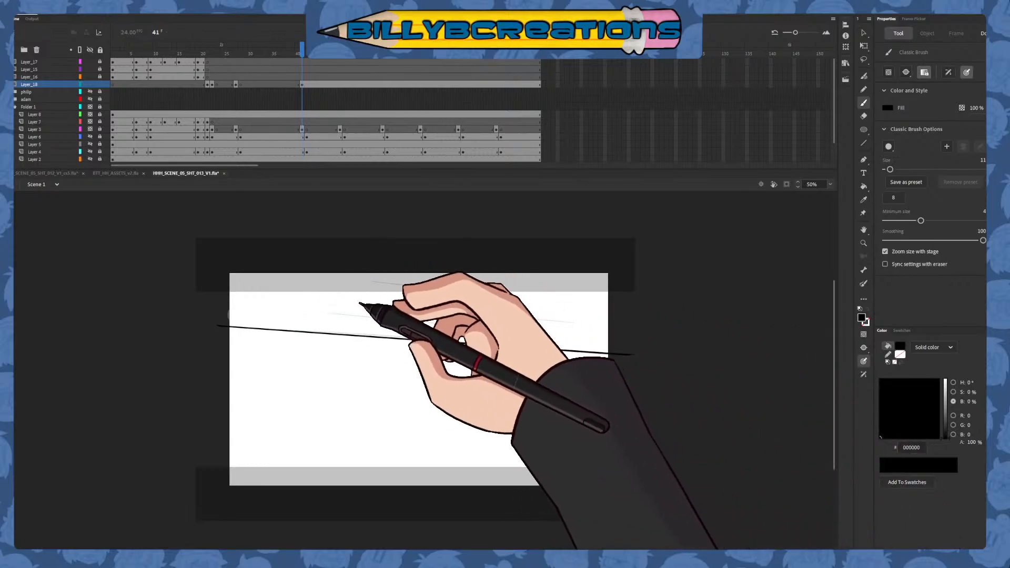
left_click_drag(370, 303, 563, 319)
left_click_drag(294, 309, 499, 320)
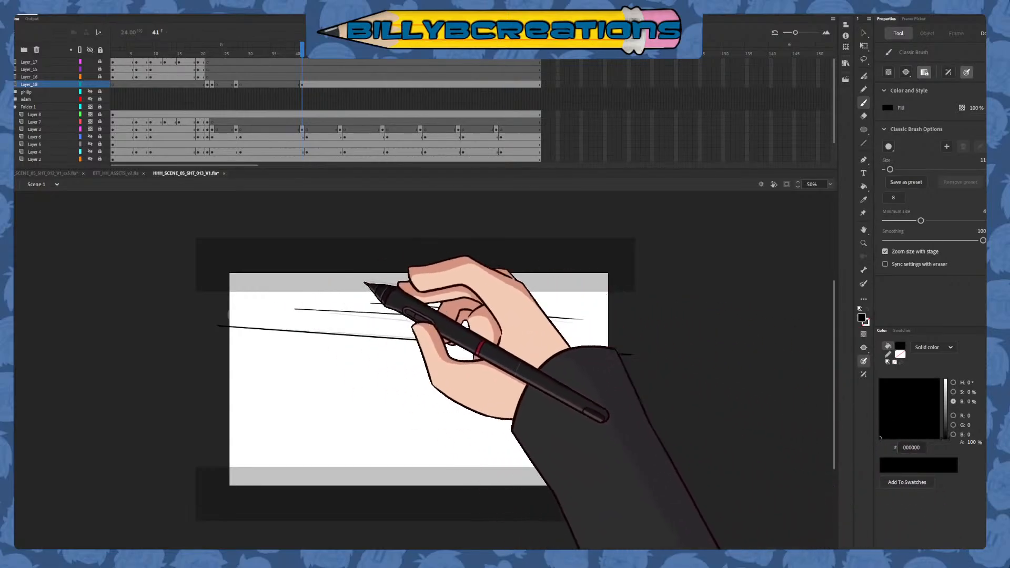
left_click_drag(365, 283, 536, 293)
left_click_drag(415, 284, 662, 309)
key("ctrl+z")
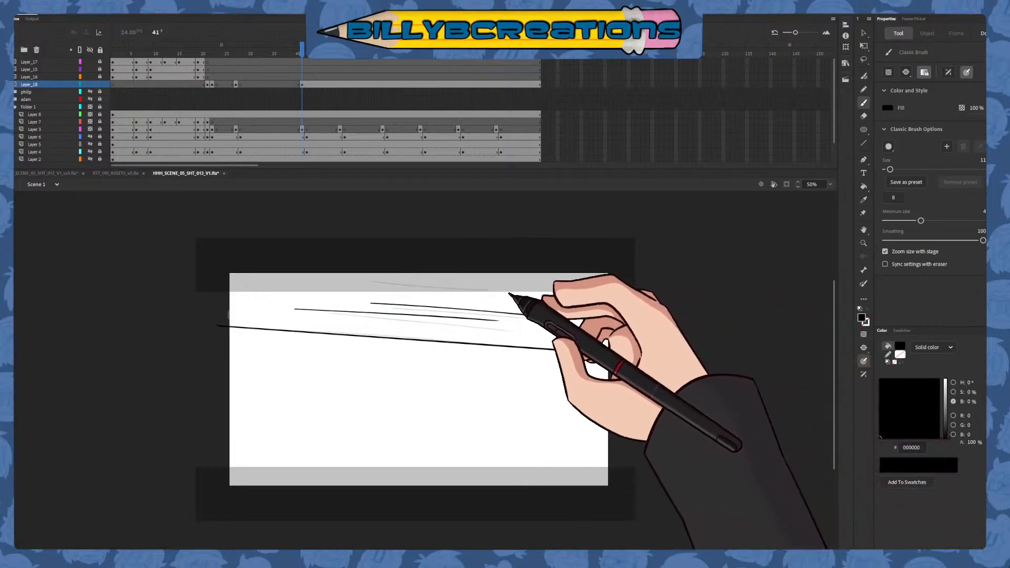
left_click_drag(535, 299, 682, 317)
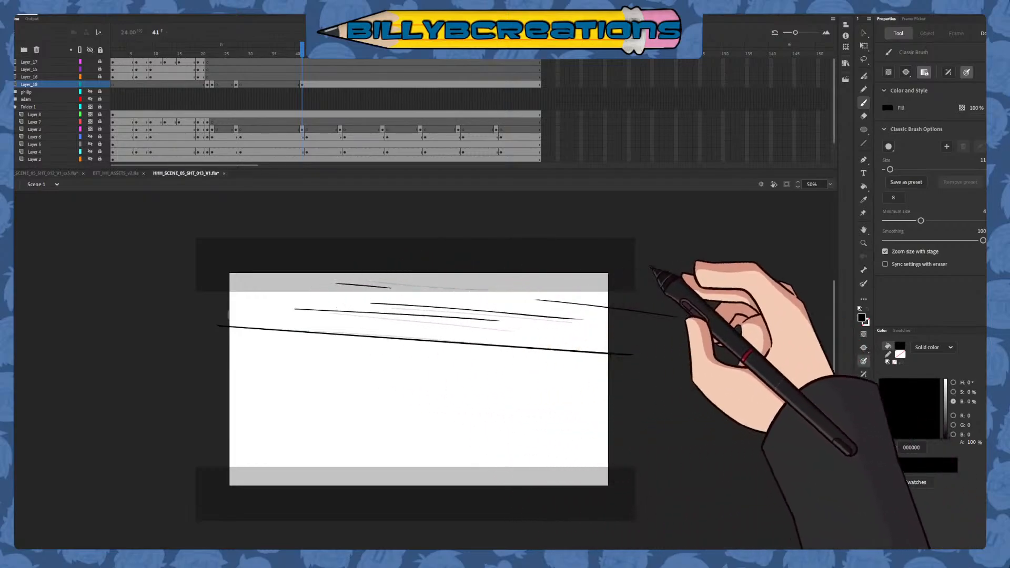
mouse_move(620, 362)
left_mouse_down()
mouse_move(620, 246)
mouse_move(200, 261)
mouse_move(222, 346)
left_mouse_up()
Sample the skin colour CC9966 from the corner drawing on frame 27 and return to frame 41
left_click(863, 200)
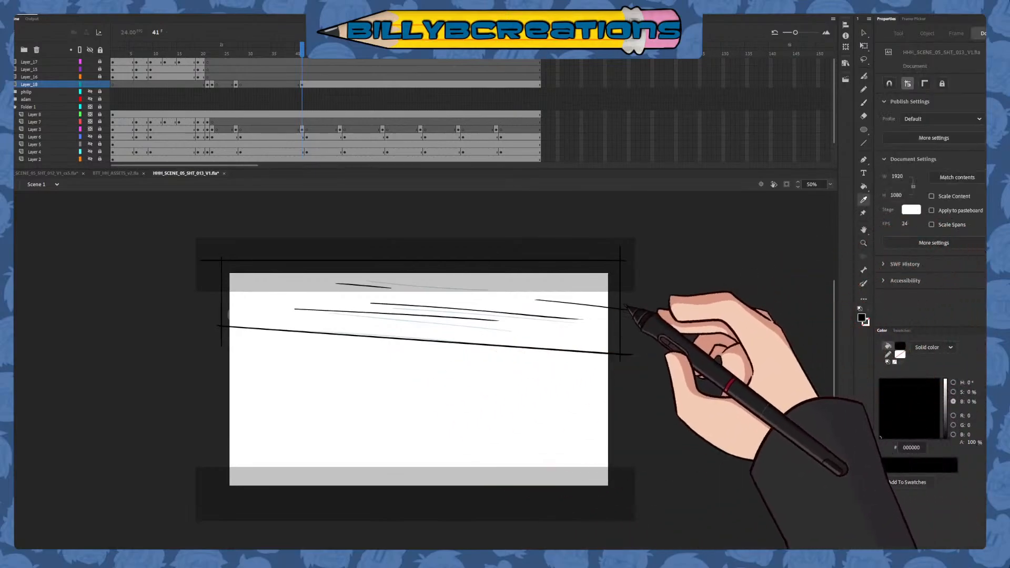
key("comma")
left_click_drag(212, 51, 235, 47)
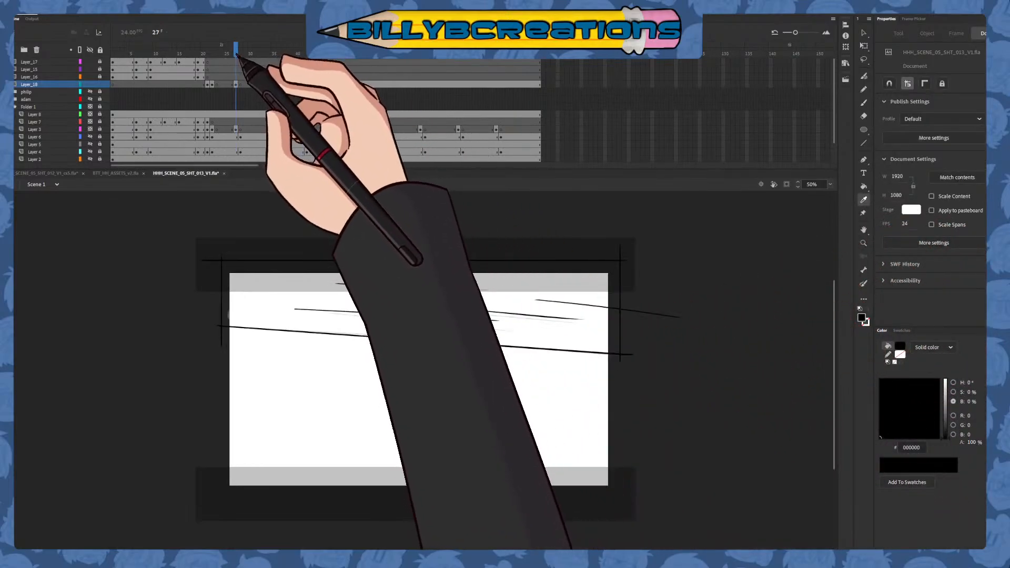
left_click(269, 267)
left_click(864, 103)
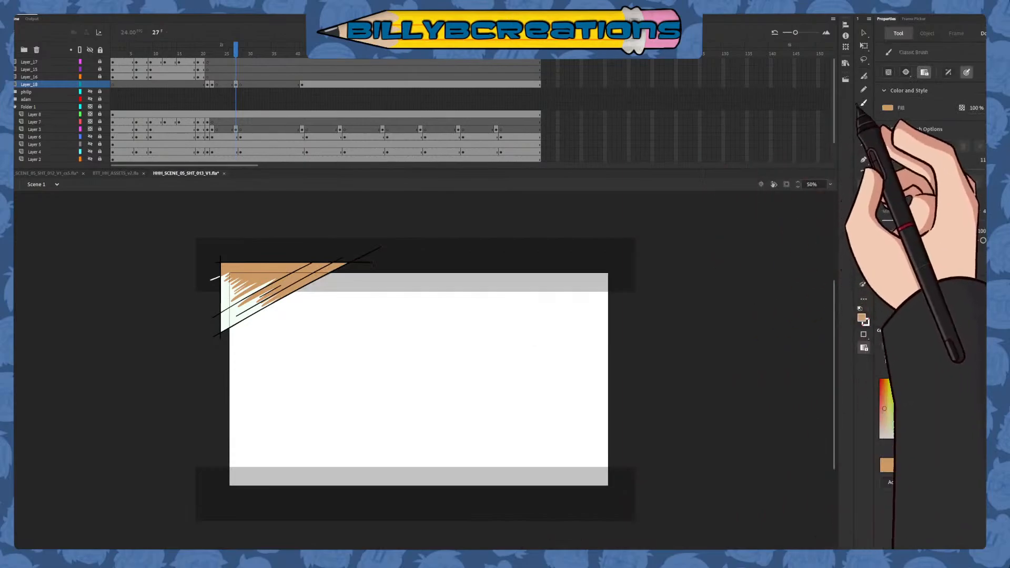
left_click(298, 49)
key("period")
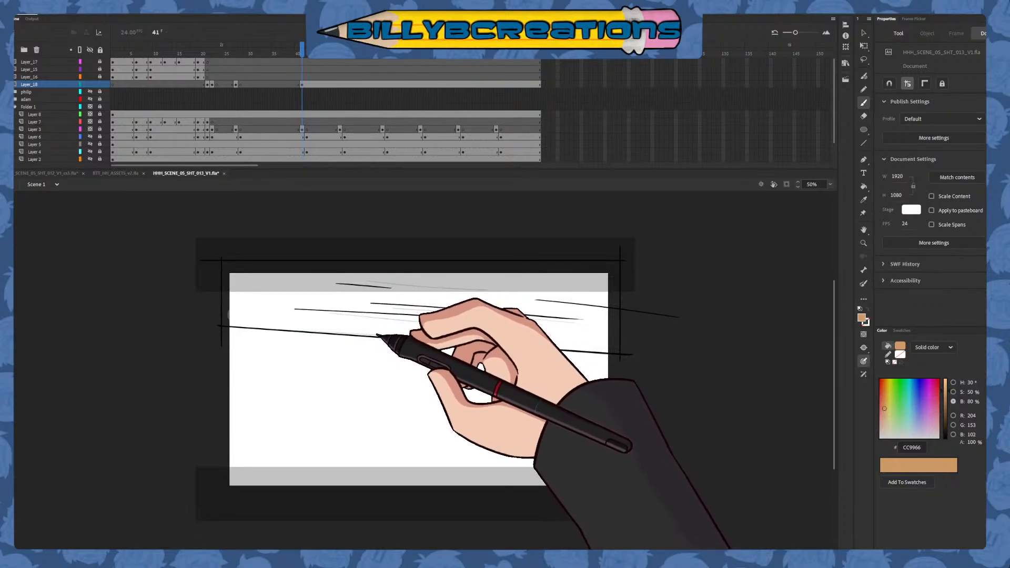
Brush a zigzag edge across the middle of the band in CC9966 and fill the area left of it
mouse_move(388, 337)
left_mouse_down()
mouse_move(428, 317)
mouse_move(374, 306)
mouse_move(443, 295)
mouse_move(399, 274)
mouse_move(473, 269)
mouse_move(444, 256)
left_mouse_up()
left_click(863, 186)
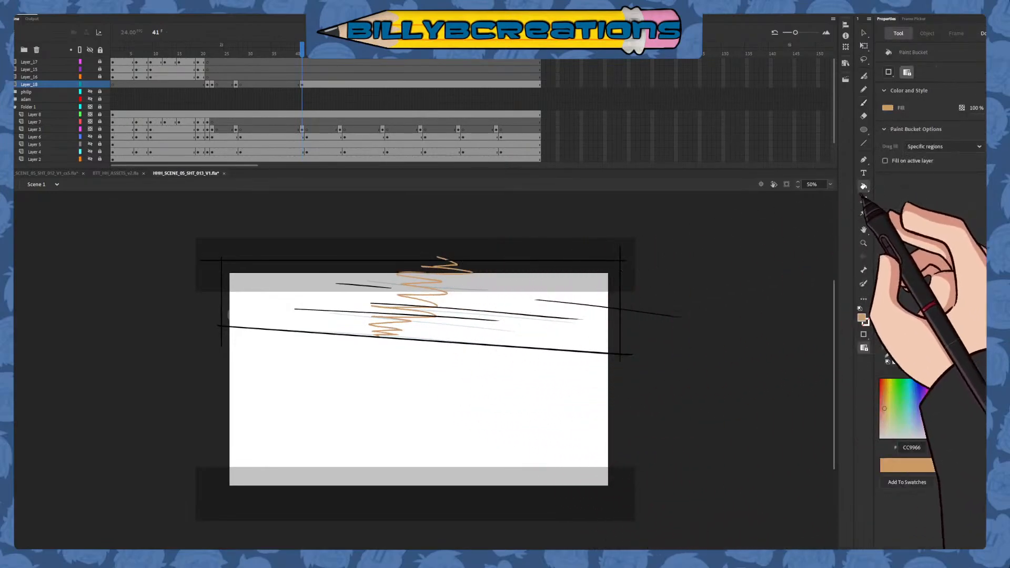
left_click(405, 301)
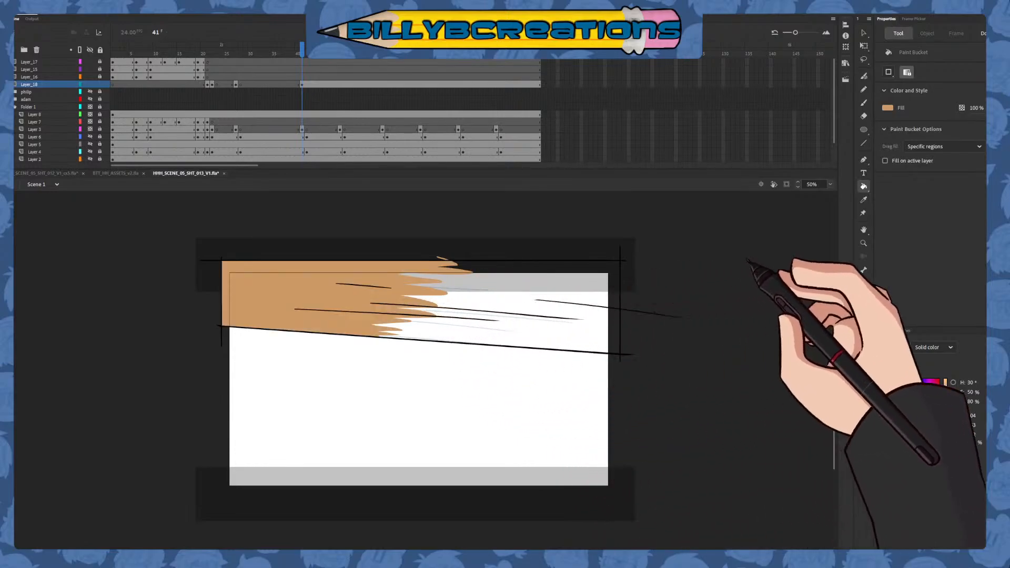
Sample F4FFF6 from the drawing on frame 27 and fill the rest of the band on frame 41 with it
left_click(863, 200)
key("comma")
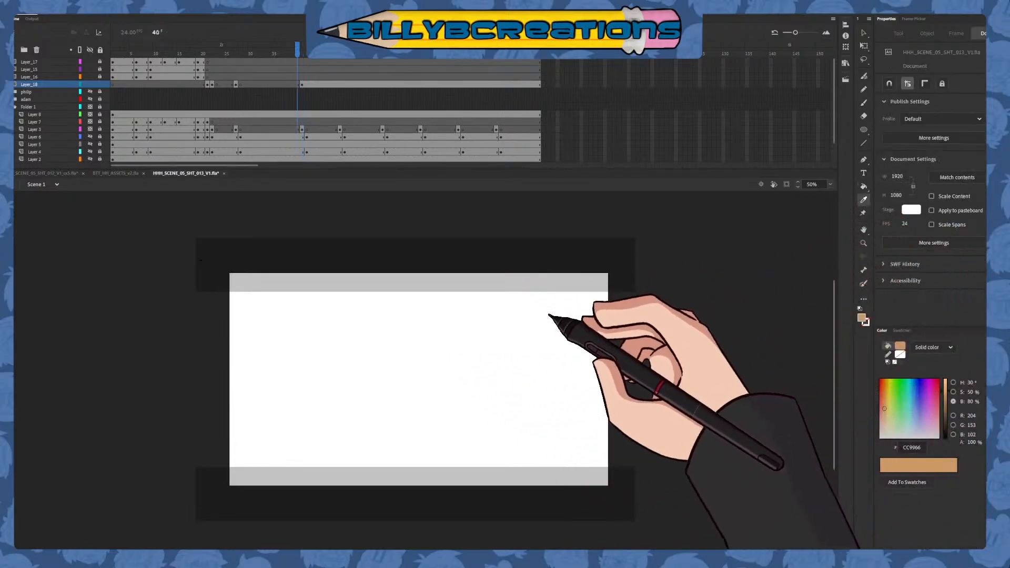
key("comma")
key("comma")
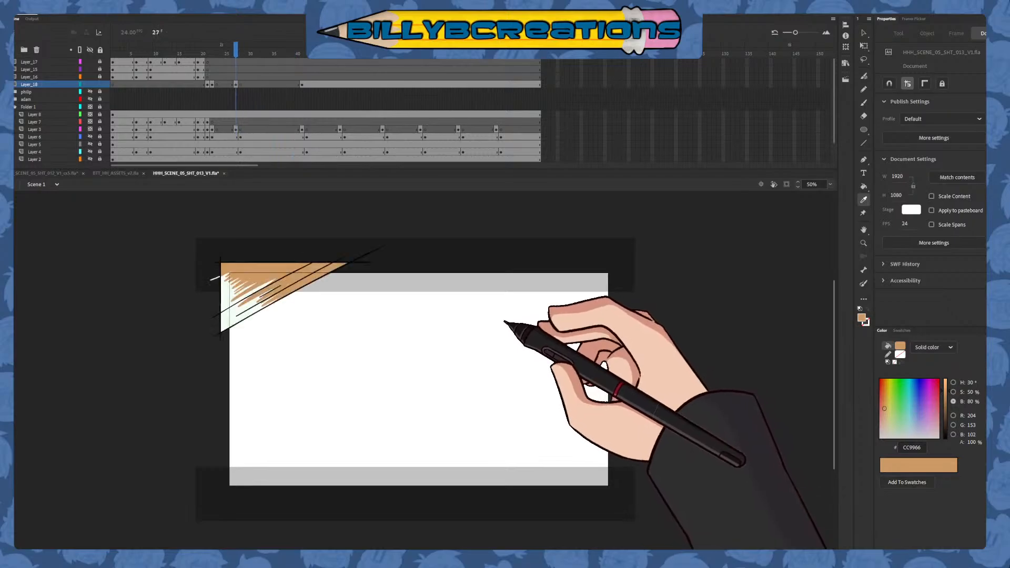
left_click(234, 314)
key("period")
key("period")
key("period")
key("period")
key("period")
key("period")
key("period")
key("period")
key("period")
key("period")
key("period")
key("period")
key("period")
key("period")
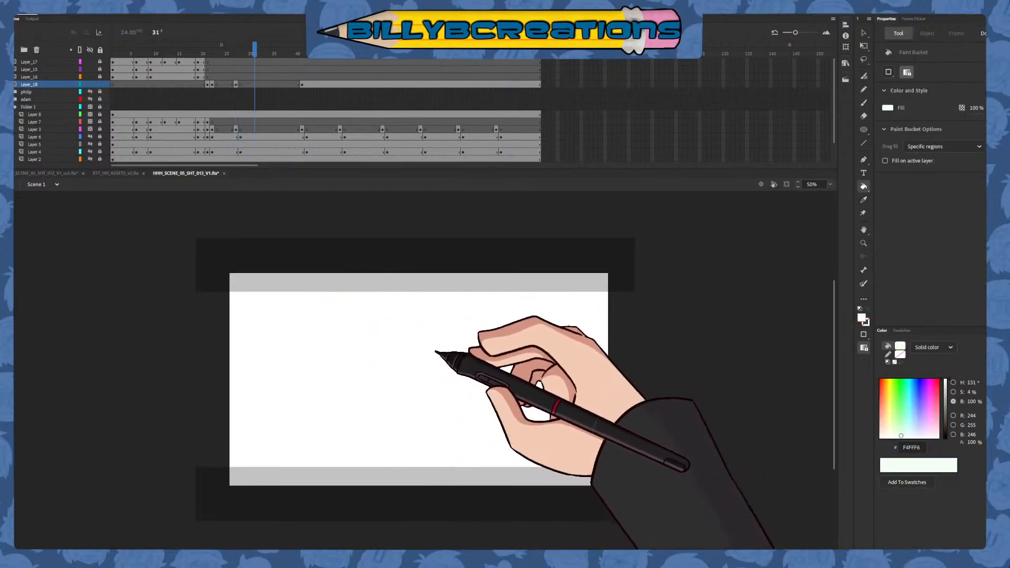
left_click(529, 337)
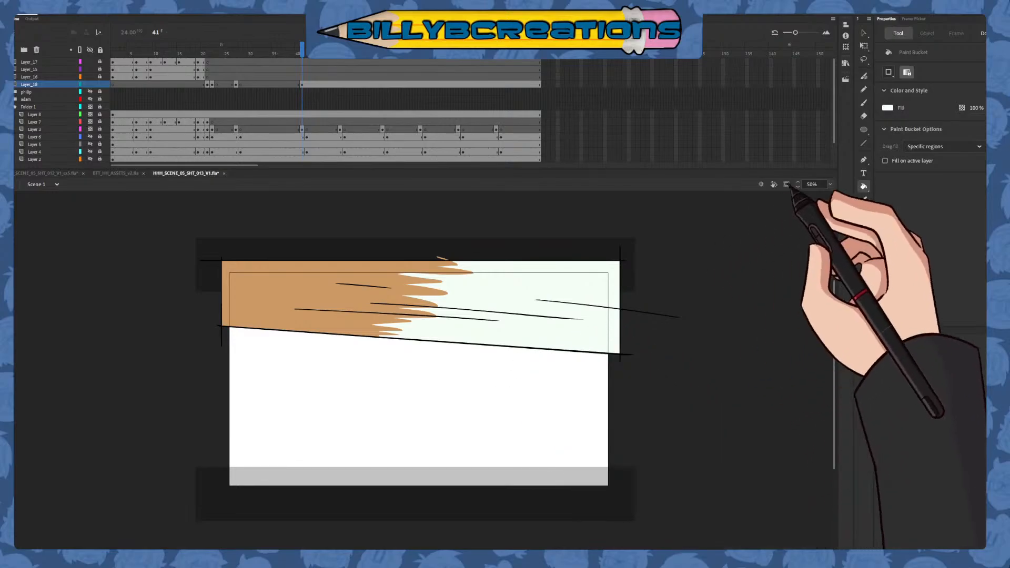
left_click(864, 33)
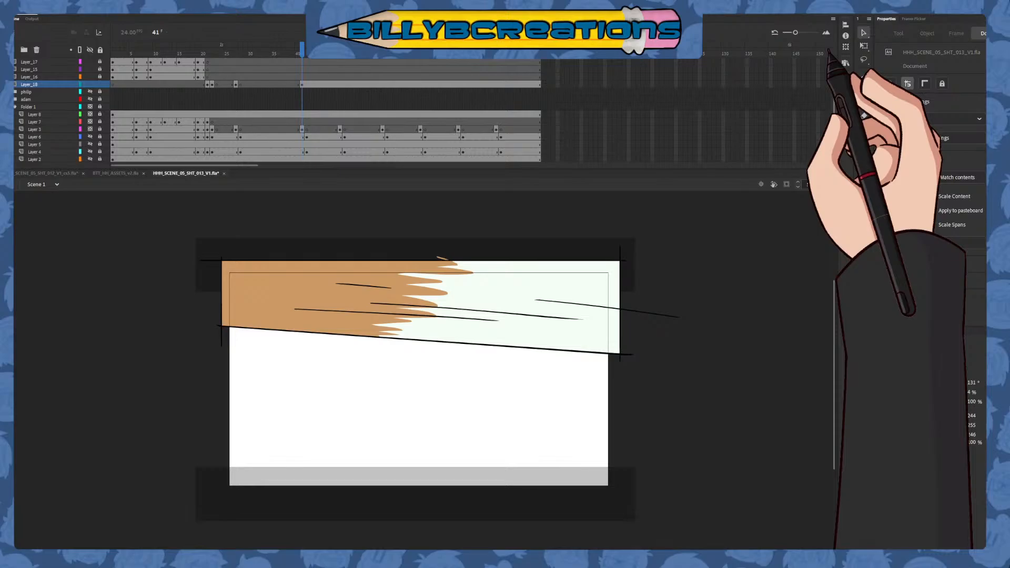
End the band drawing on Layer_18 after frame 41 with a blank keyframe at frame 42 and go to frame 49
left_click_drag(309, 61, 308, 121)
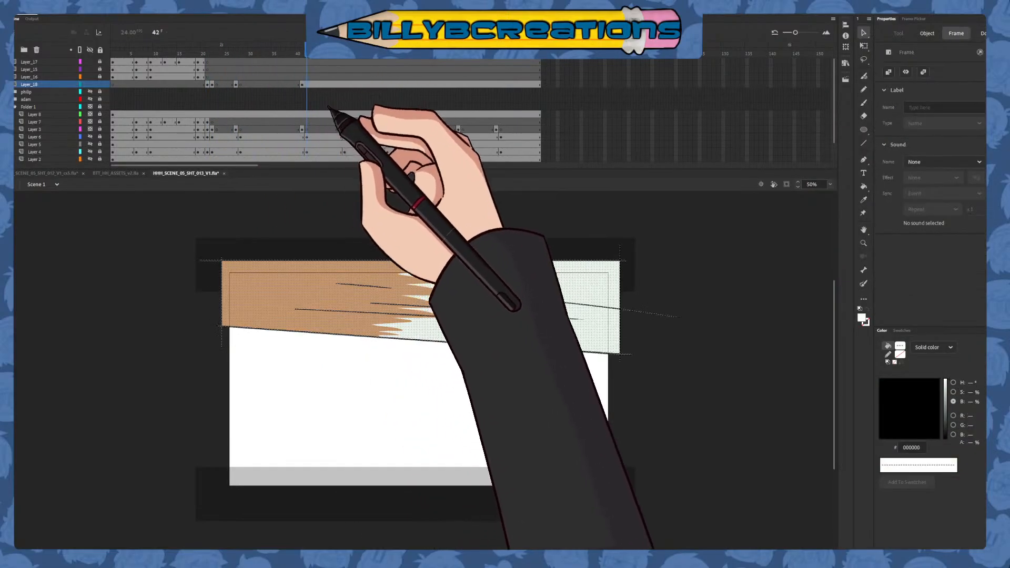
left_click(306, 50)
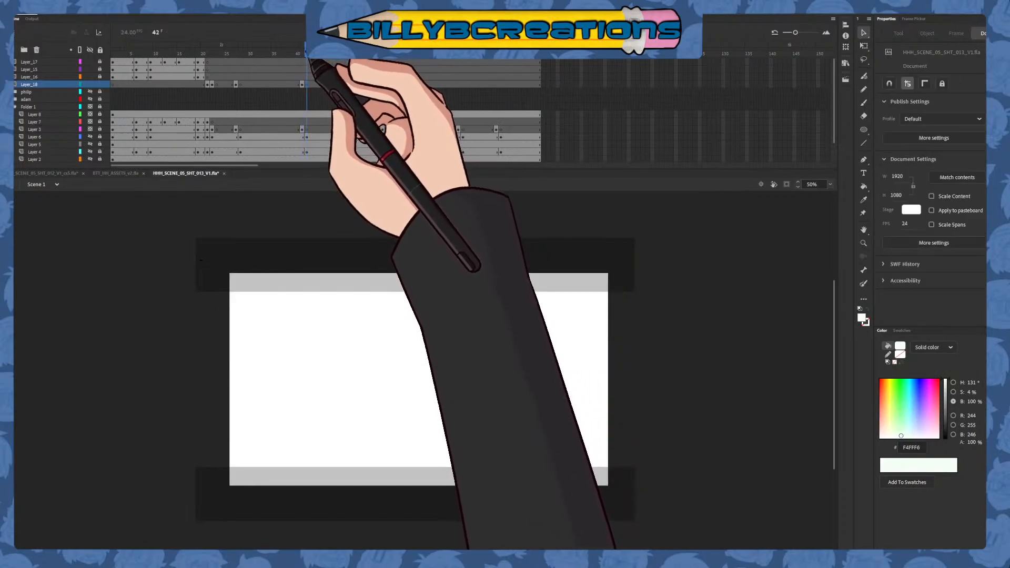
left_click_drag(308, 59, 340, 107)
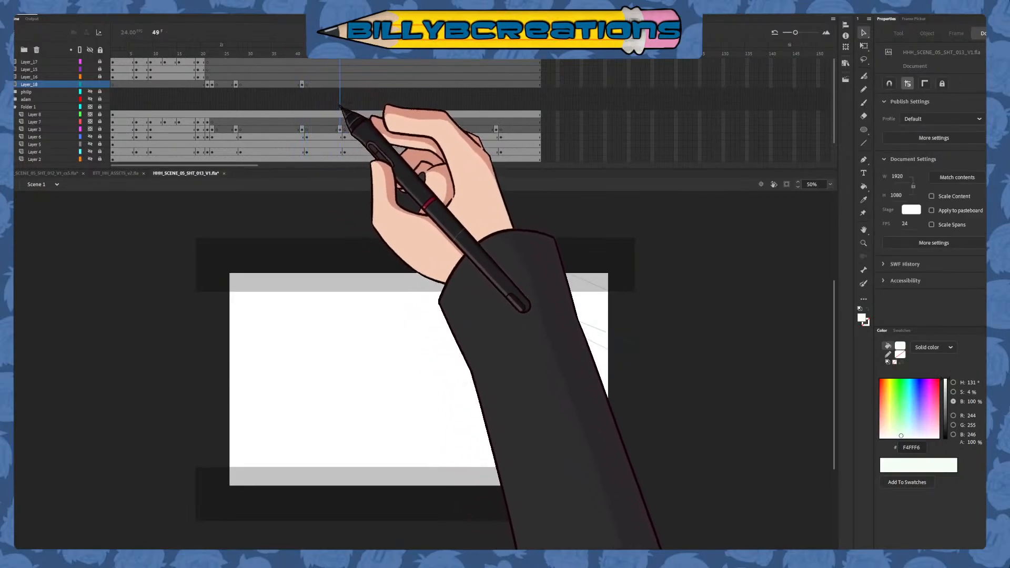
Copy the corner drawing from frame 27 to frame 49, flip it horizontally and fit it into the stage's upper right corner
left_click(237, 84)
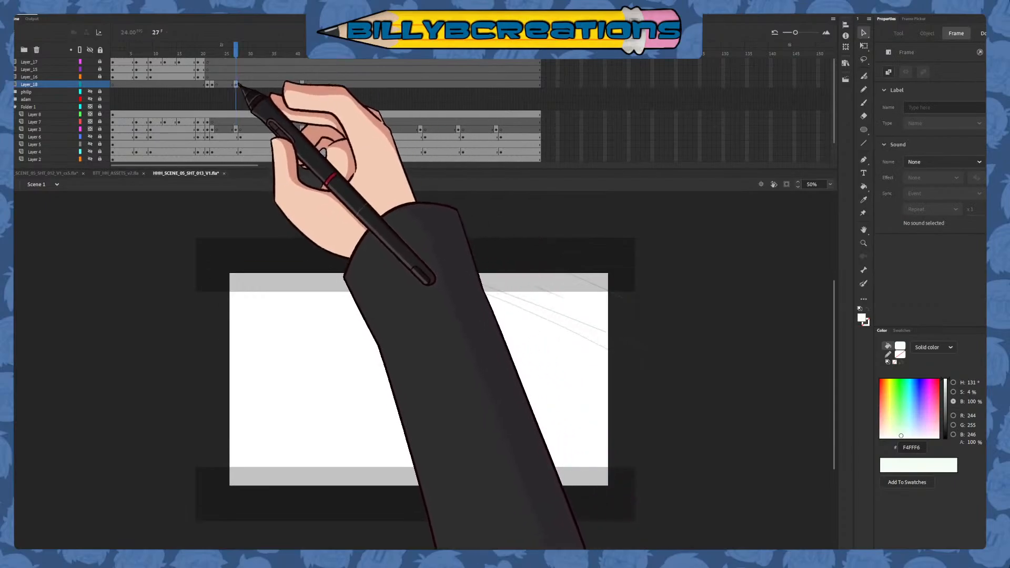
left_click_drag(238, 84, 340, 84)
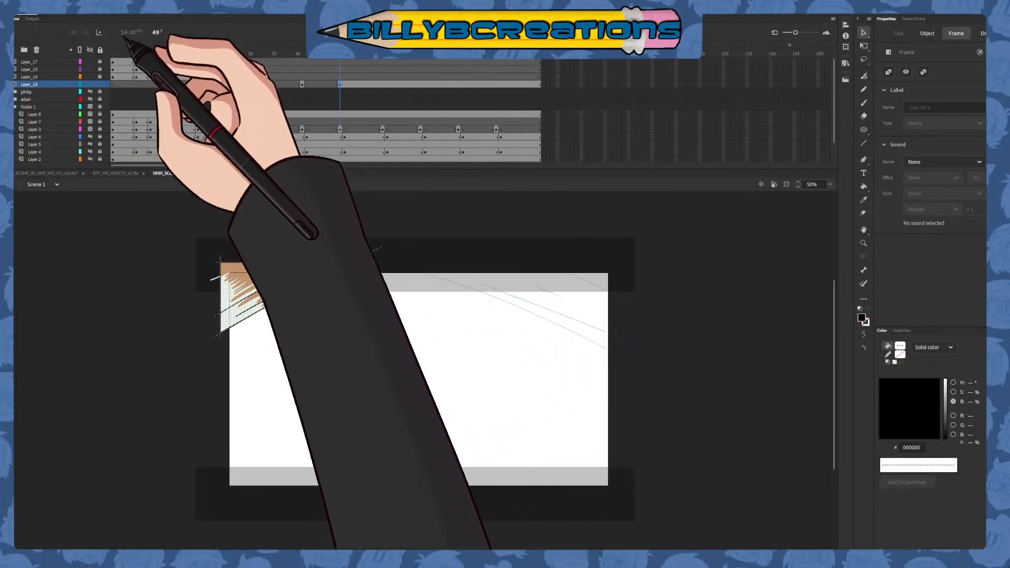
left_click(287, 204)
left_click_drag(352, 303, 595, 327)
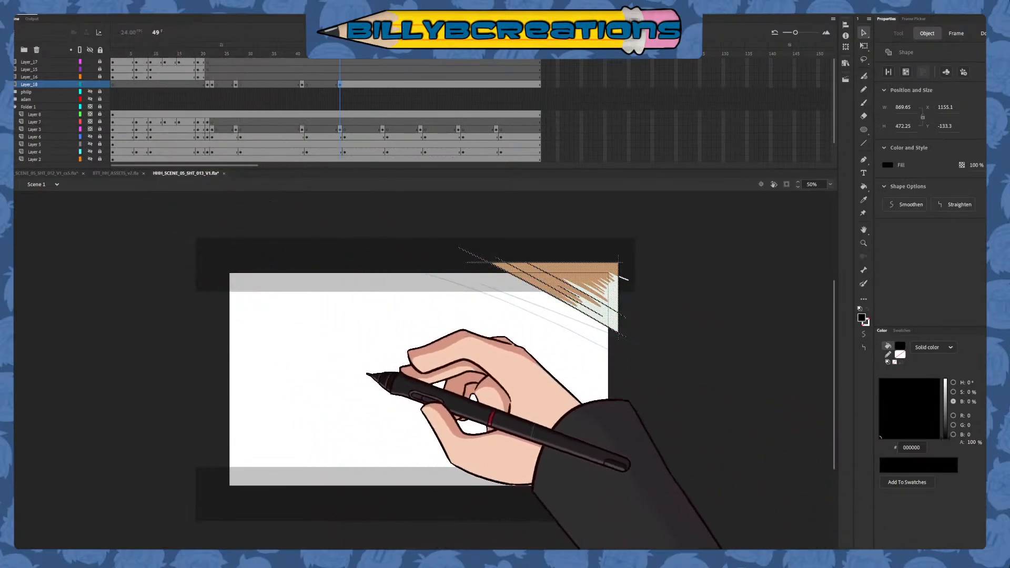
left_click(681, 309)
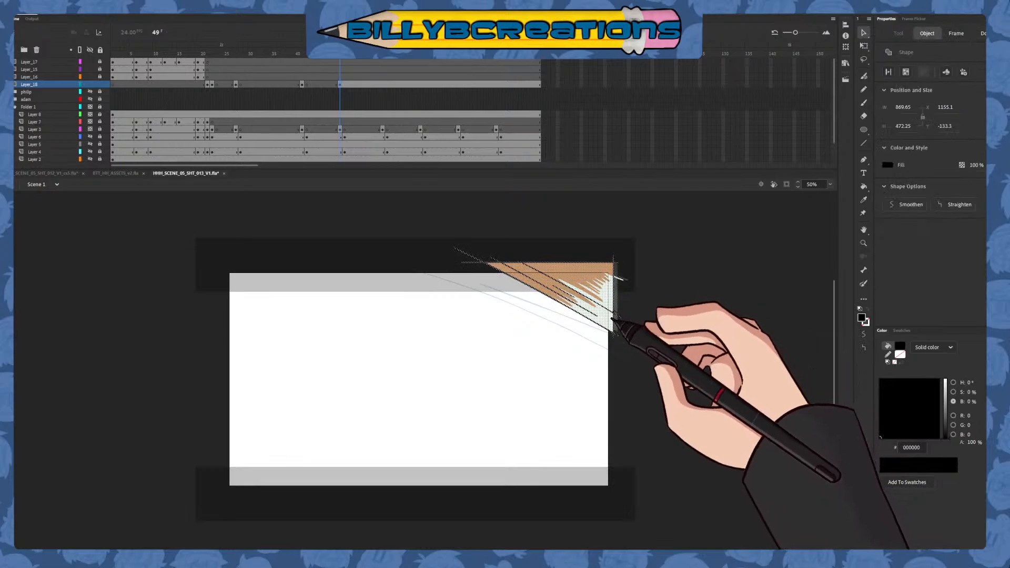
left_click(641, 321)
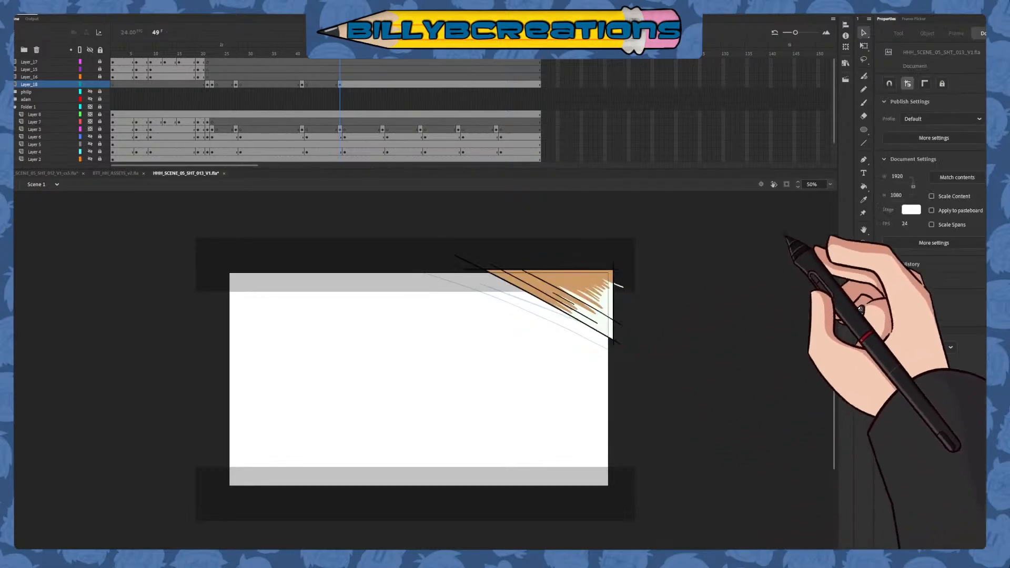
Fill the pale area of the frame 49 drawing with a temporary green and its skin-coloured areas with F4FFF6
left_click(863, 199)
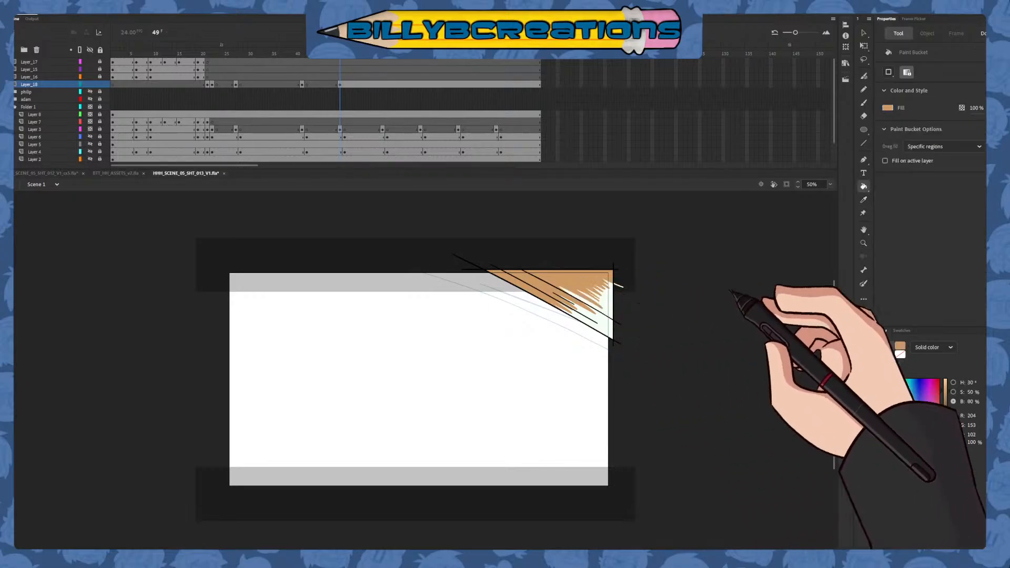
left_click(862, 317)
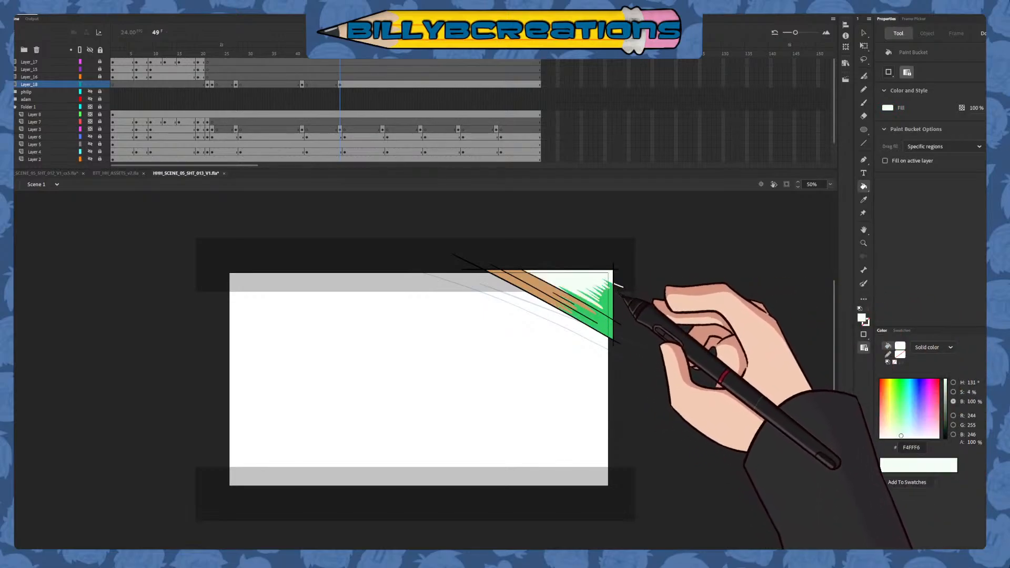
left_click(589, 307)
left_click(579, 313)
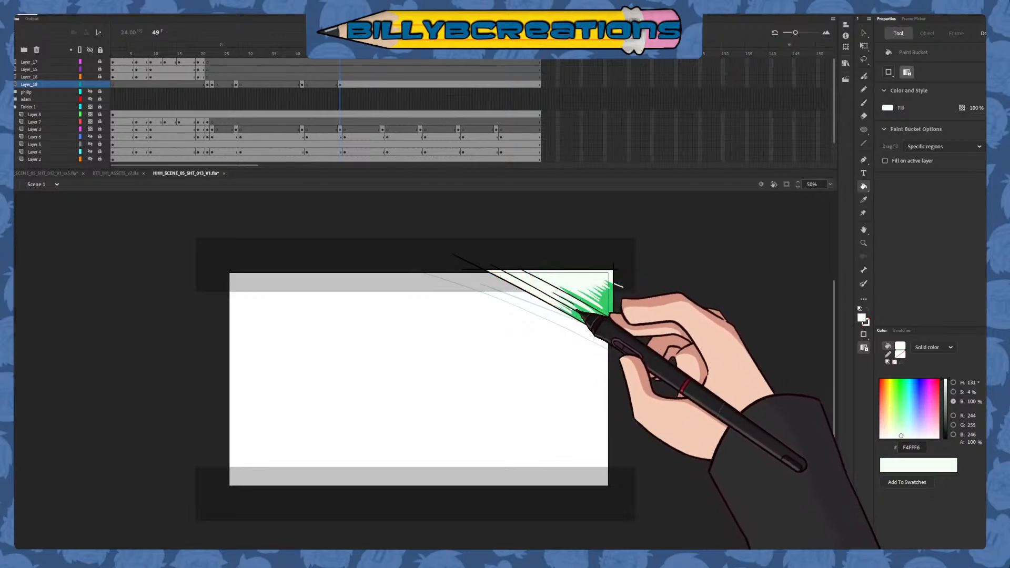
Sample CC9966 from the band on frame 41 and fill the green area of the frame 49 drawing with it
left_click(863, 200)
key("comma")
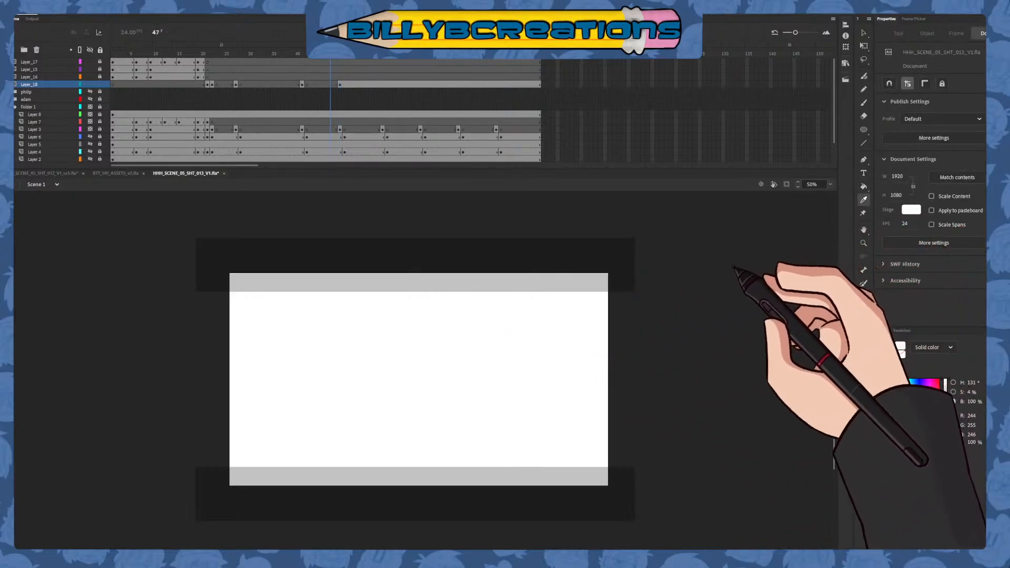
key("comma")
key("comma")
left_click(363, 301)
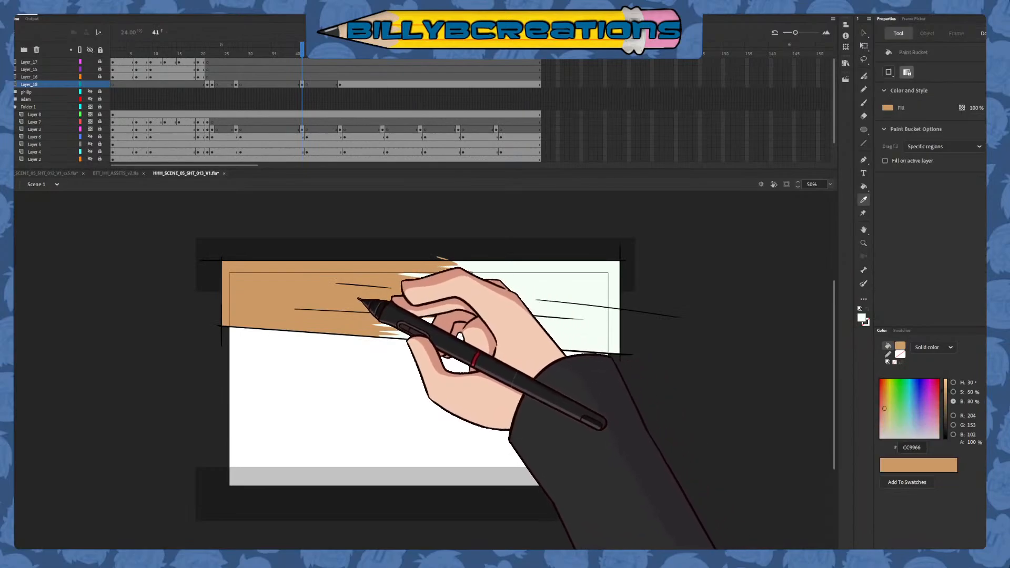
key("period")
key("period")
key("period")
key("period")
key("period")
key("period")
key("period")
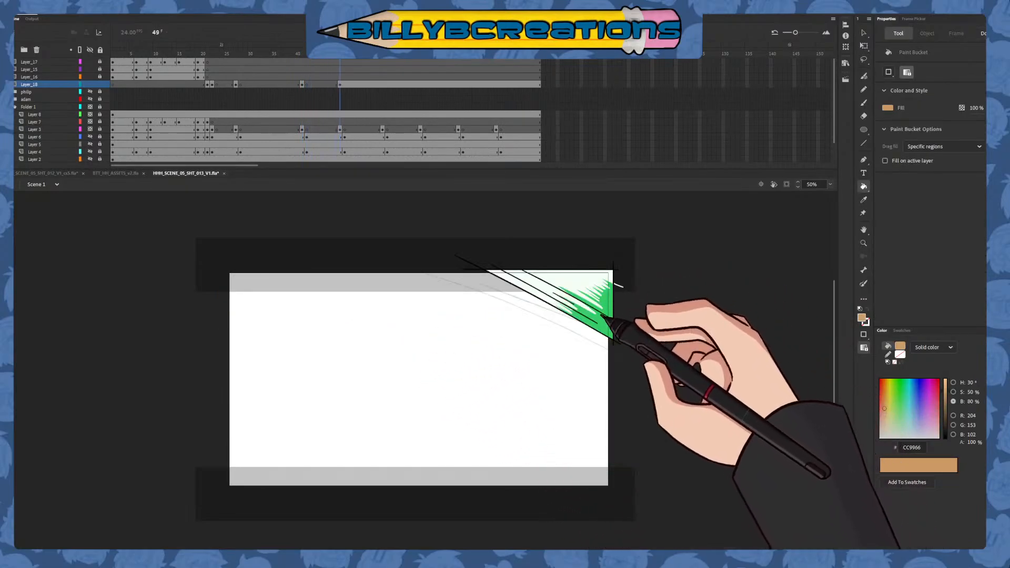
left_click(597, 300)
End the corner drawing after frame 49 by inserting a blank keyframe at frame 50 on Layer_18
left_click(345, 84)
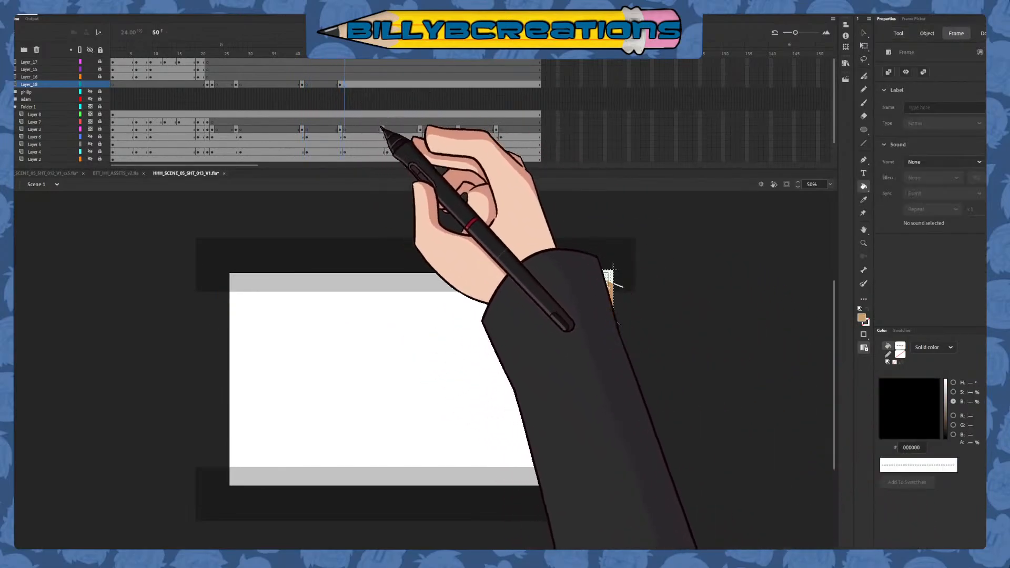
key("F7")
key("comma")
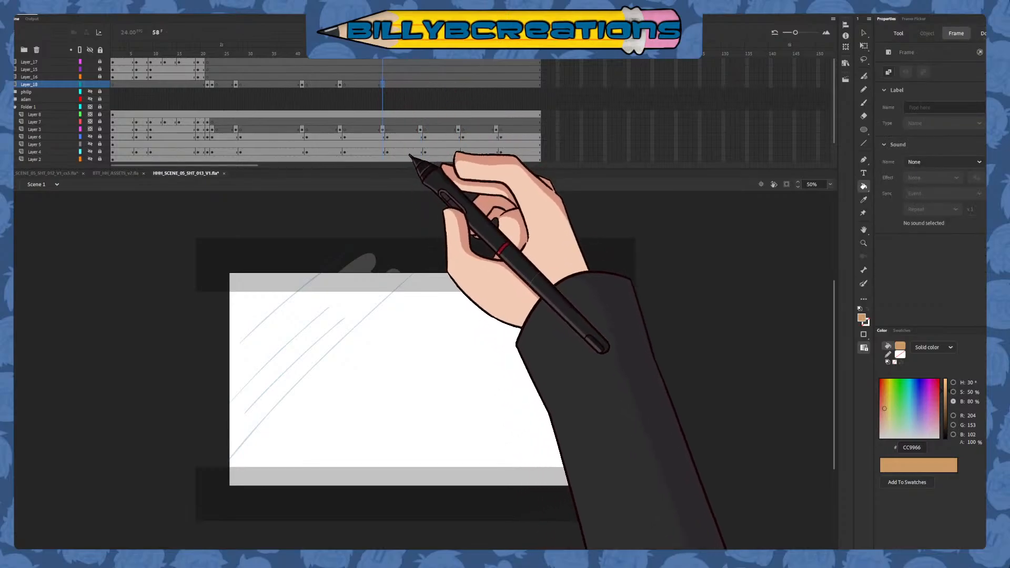
Copy the band drawing from frame 41 to frame 58 on Layer_18
left_click(863, 32)
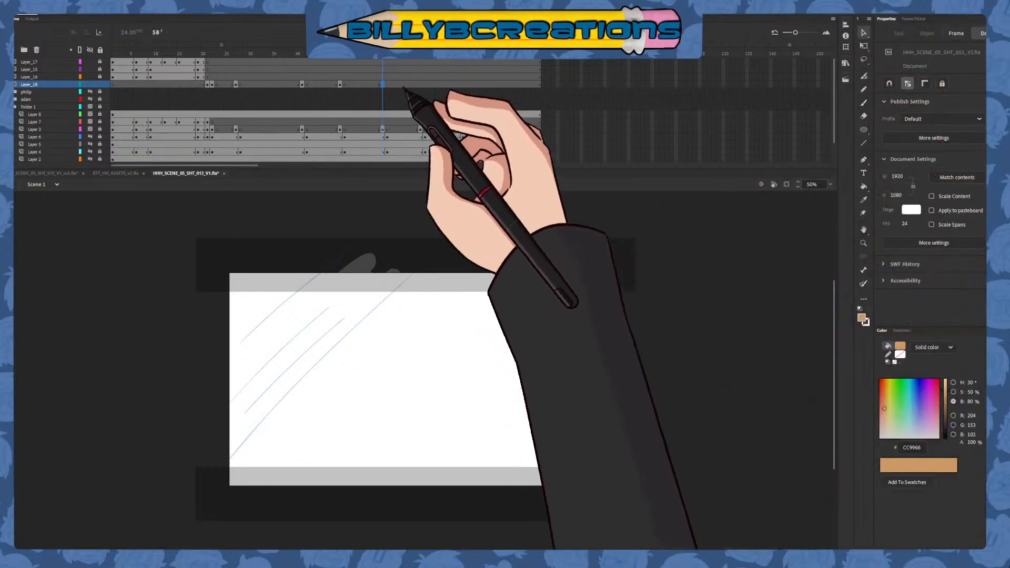
left_click(382, 85)
left_click(303, 84)
left_click_drag(303, 85, 383, 85)
Rotate the frame 58 band to a steep diagonal, place it across the stage's upper left corner and enlarge it
key("q")
left_click_drag(680, 366, 598, 160)
key("v")
left_click_drag(452, 318, 287, 315)
left_click(333, 361)
left_click(328, 353)
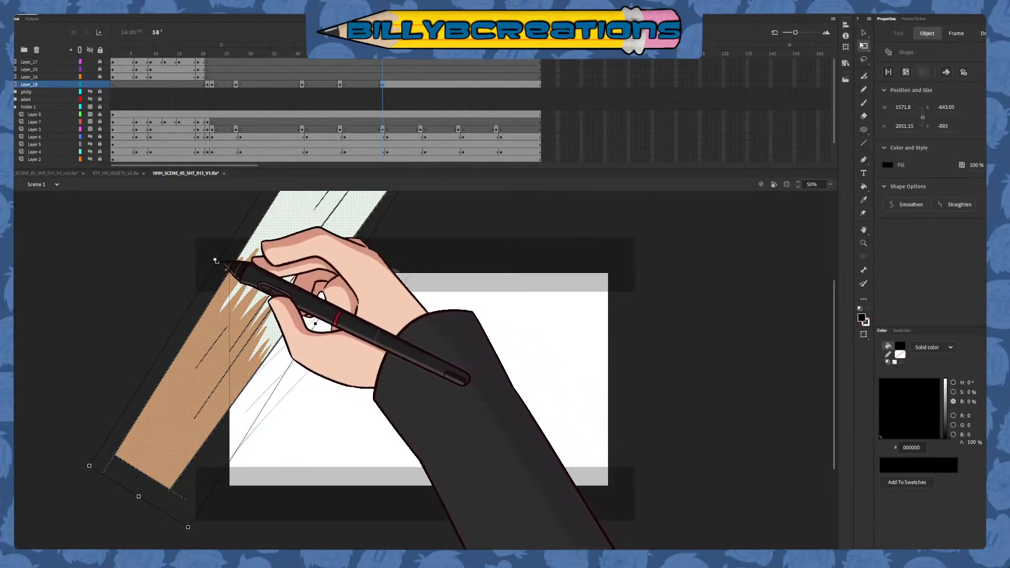
left_click_drag(315, 323, 342, 339)
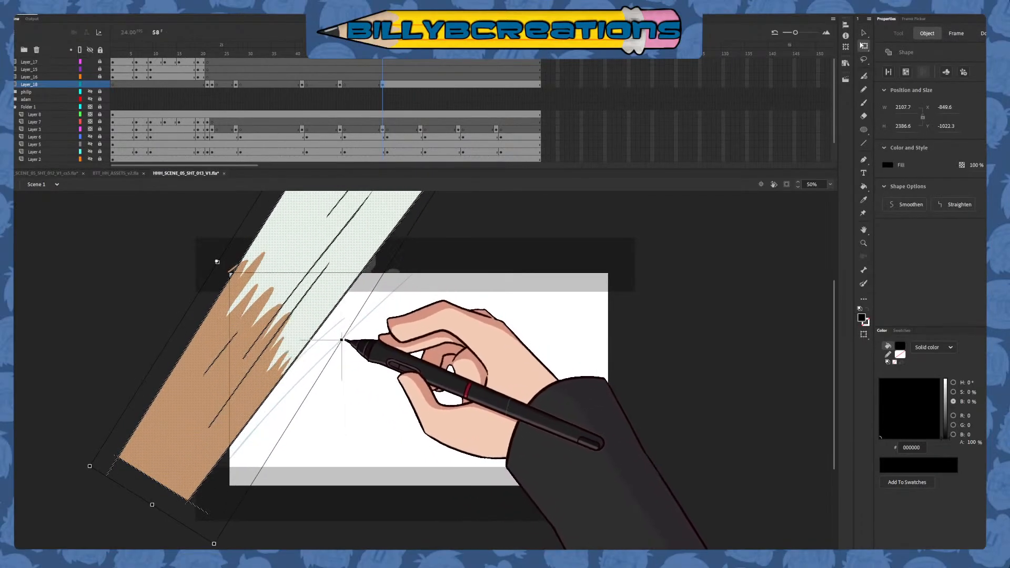
left_click(355, 363)
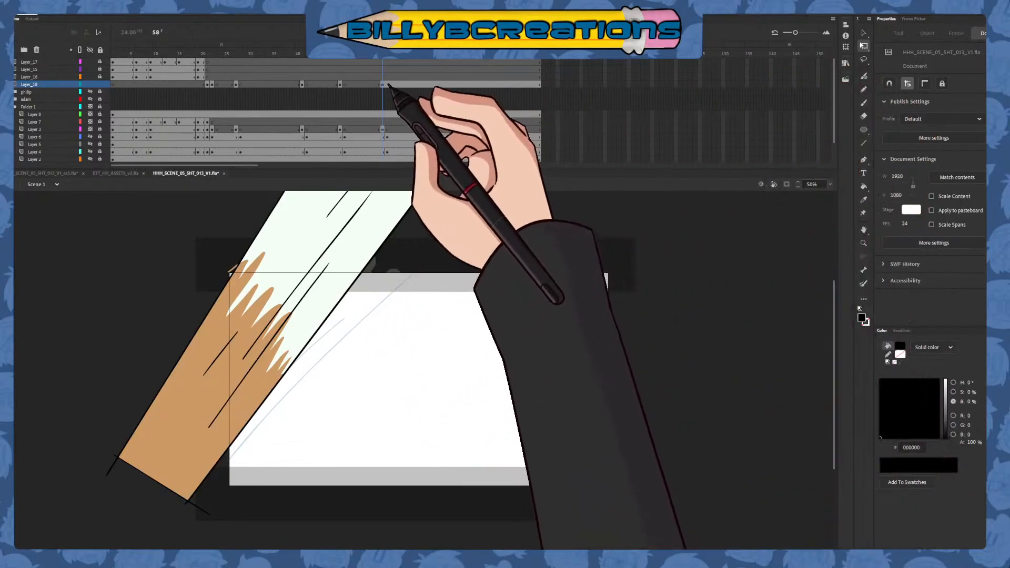
Insert a blank keyframe at frame 59 on Layer_18 and return to frame 58
left_click(387, 84)
key("F7")
left_click(382, 54)
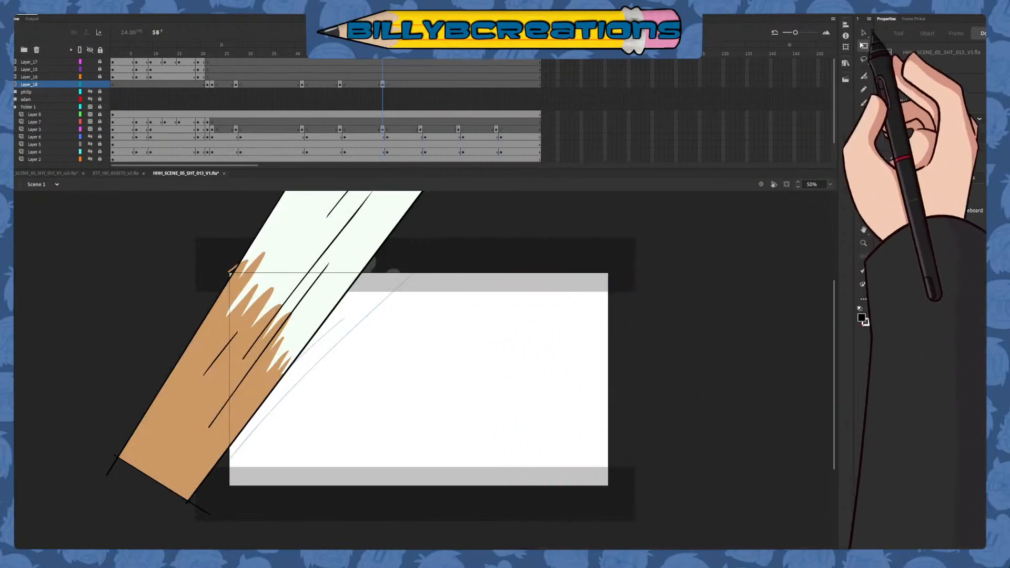
Fill the pale upper part of the frame 58 band with the temporary teal 009999
left_click(863, 199)
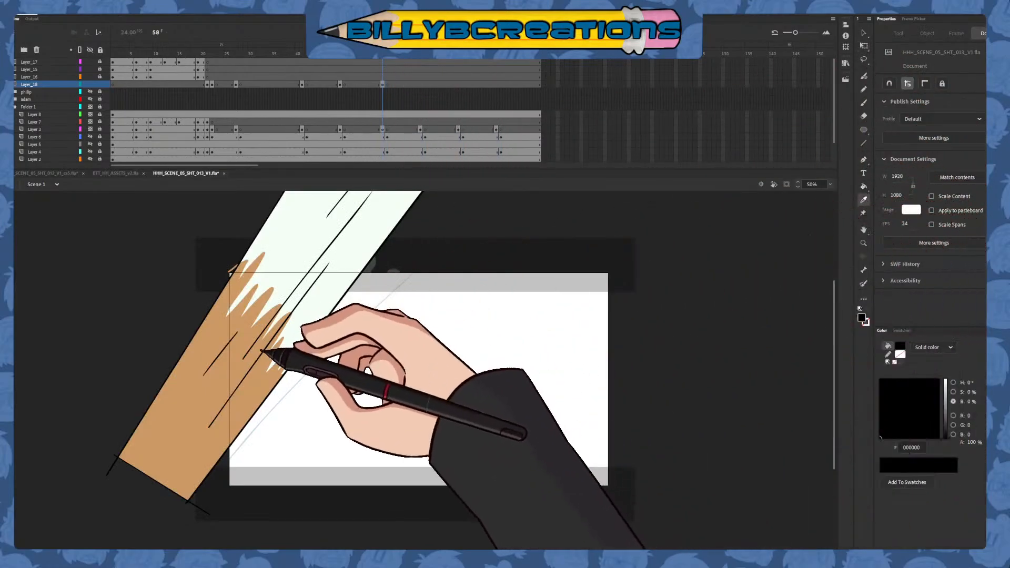
left_click(863, 186)
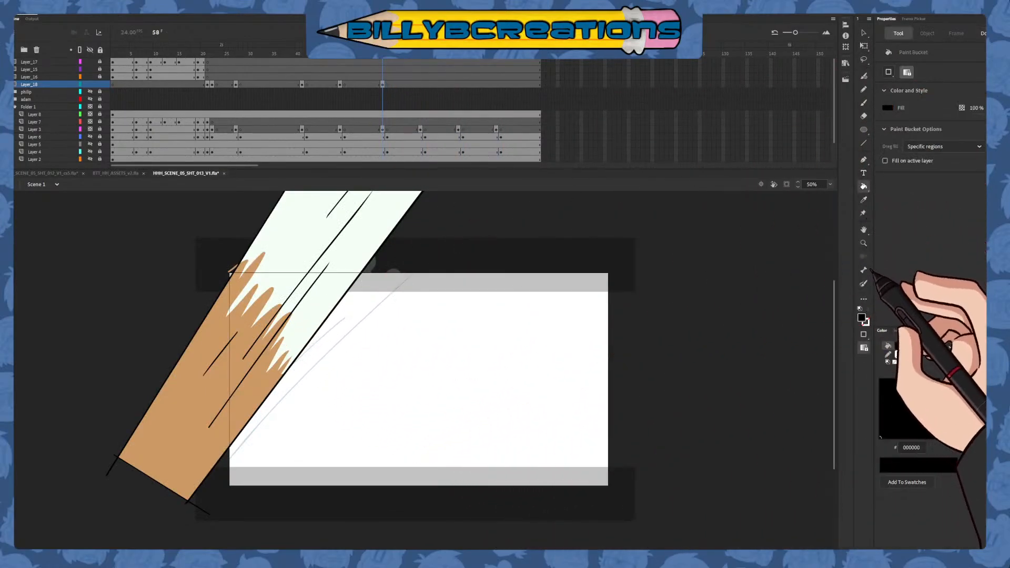
left_click(318, 316)
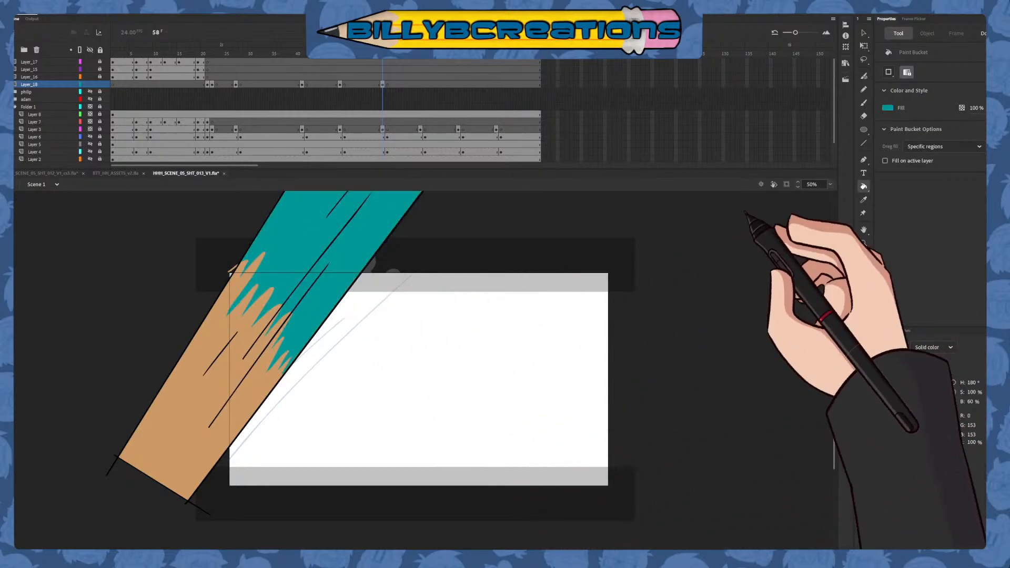
Sample F4FFF6 from the frame 49 drawing and fill the lower, skin-coloured part of the frame 58 band with it
left_click(863, 199)
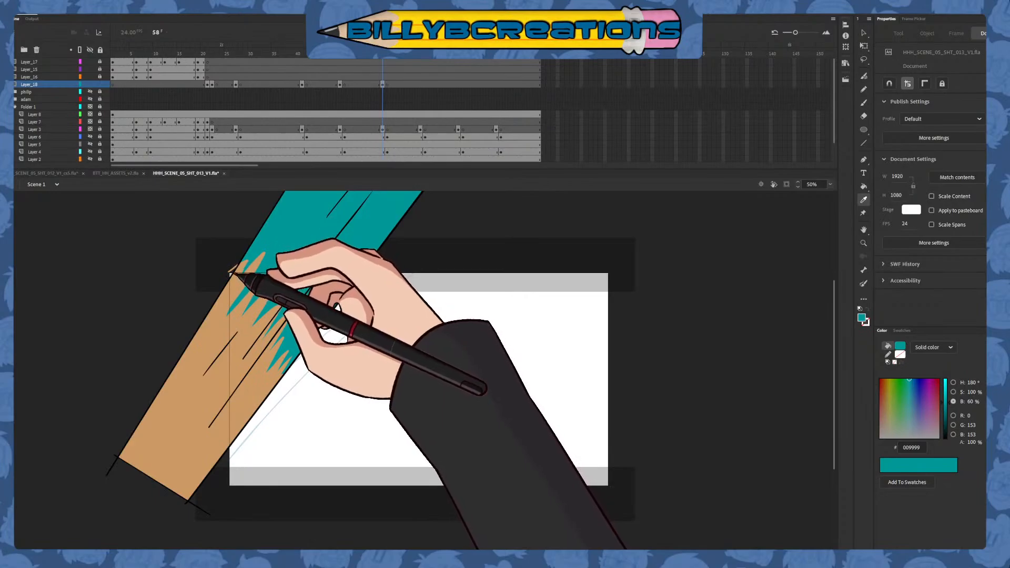
mouse_move(464, 309)
left_mouse_down()
mouse_move(448, 372)
mouse_move(475, 324)
left_mouse_up()
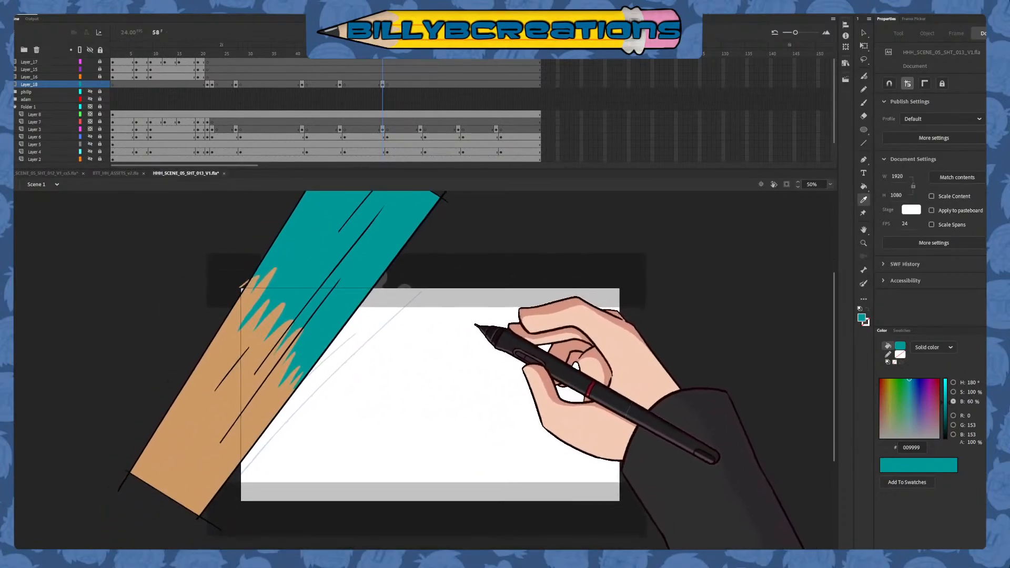
left_click(345, 61)
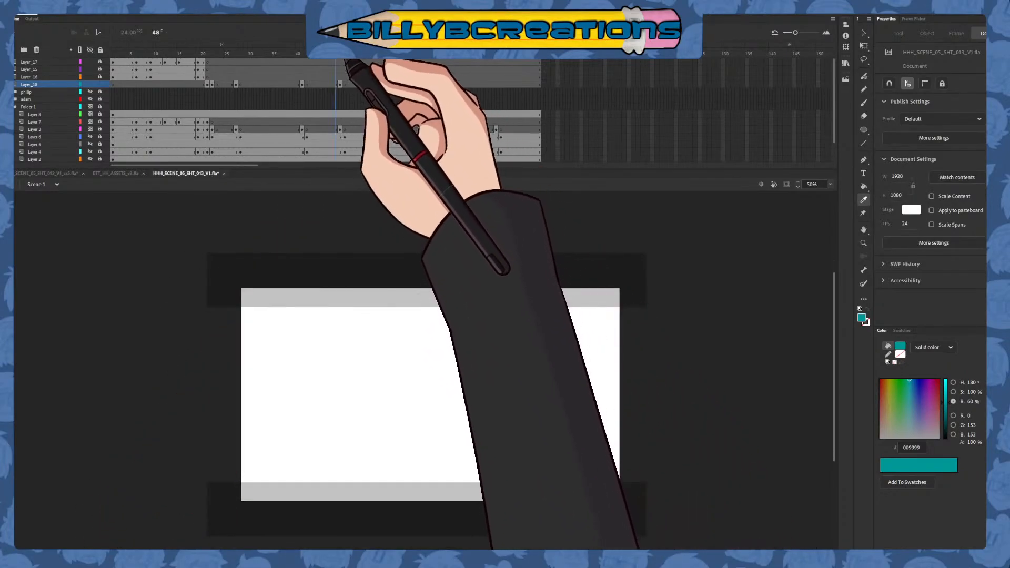
left_click(344, 62)
left_click(599, 286)
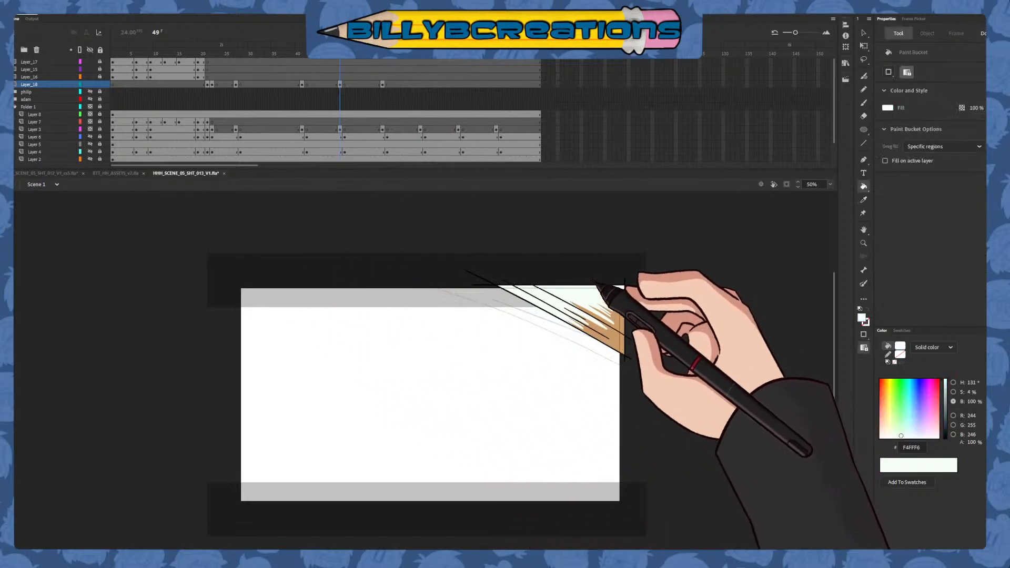
left_click(382, 138)
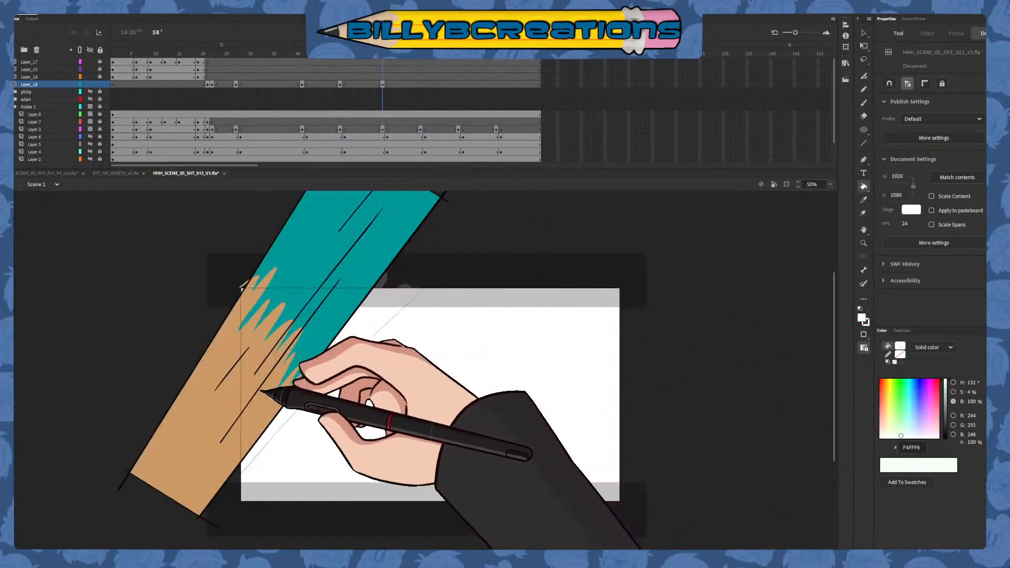
left_click(268, 403)
key("ctrl+z")
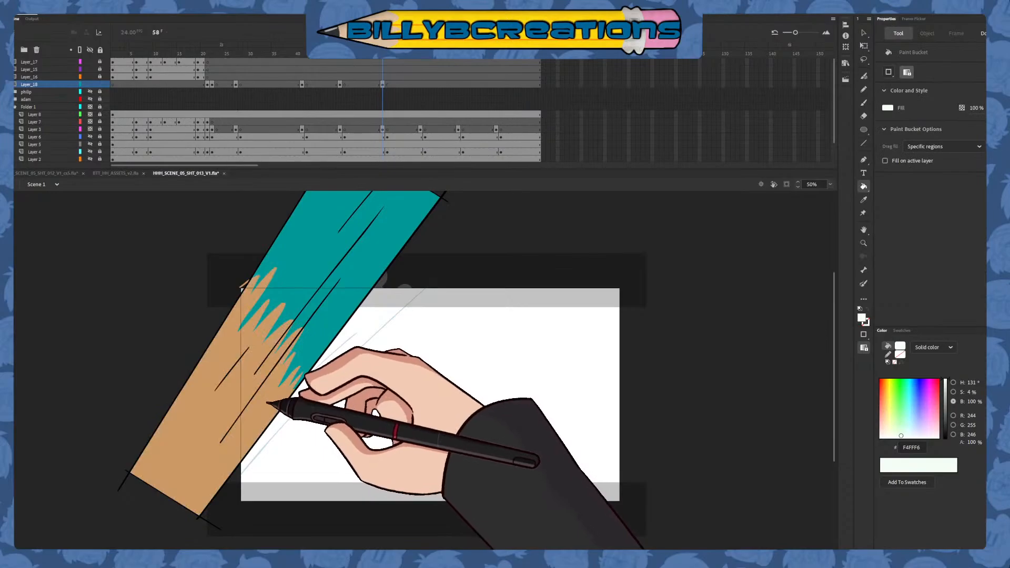
left_click(270, 408)
Sample CC9966 from the leftover tip beside the band and fill the teal upper part with it
left_click(863, 200)
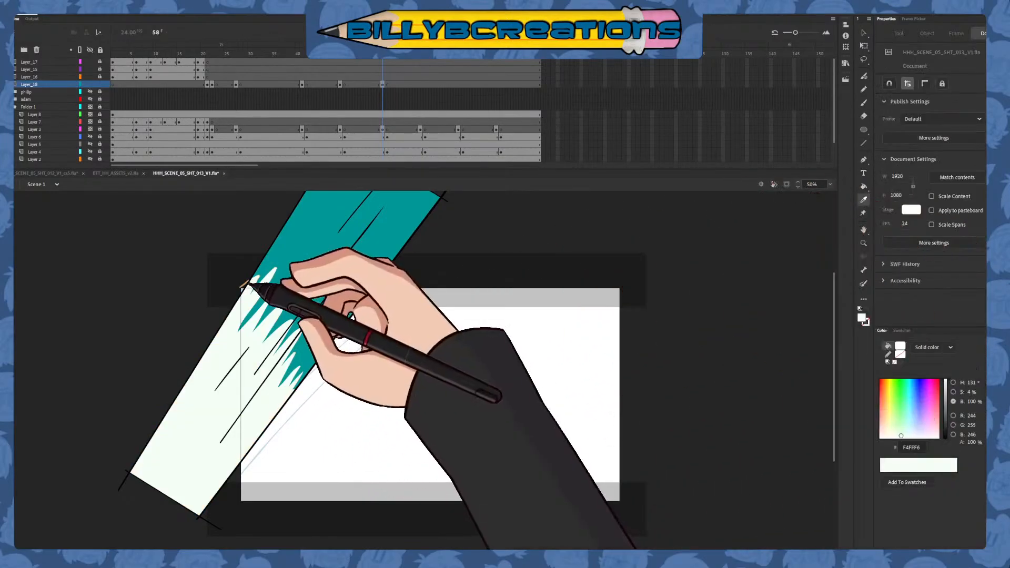
left_click(245, 283)
left_click(300, 261)
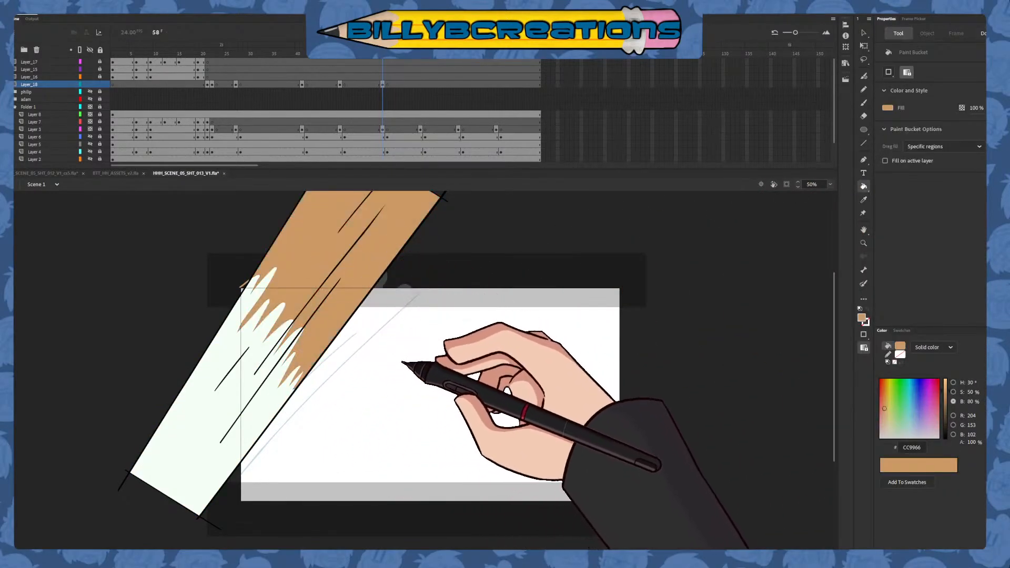
Select the whole frame 58 band and shift it slightly up and to the left
left_click_drag(382, 54, 386, 143)
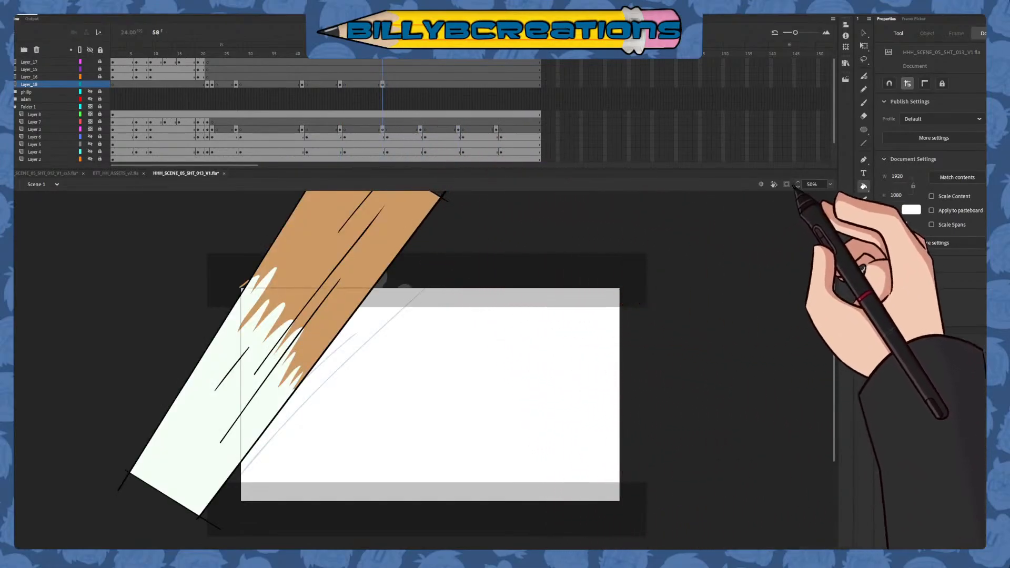
left_click(787, 184)
left_click(787, 184)
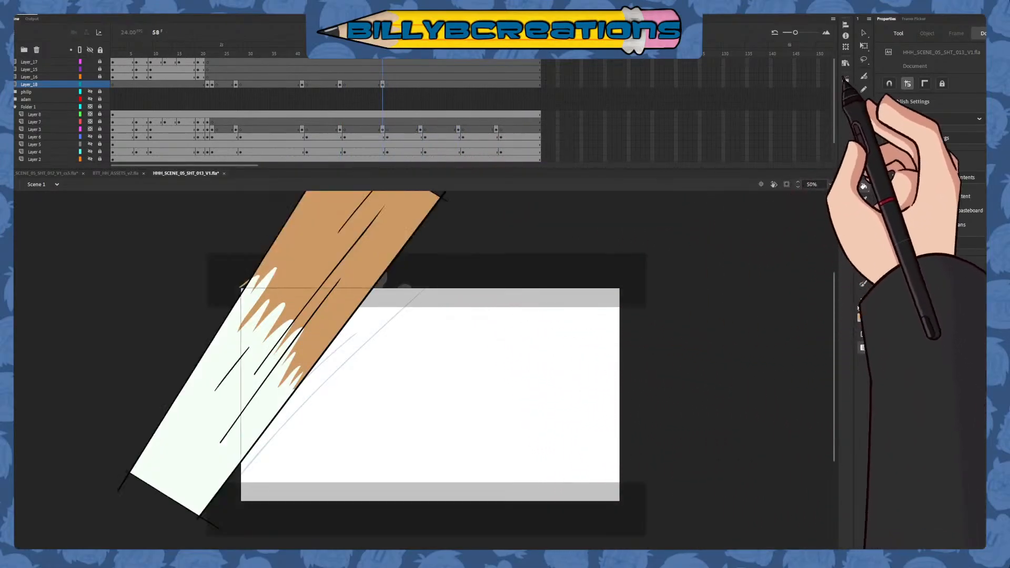
left_click(863, 33)
left_click(382, 85)
left_click_drag(365, 286, 361, 279)
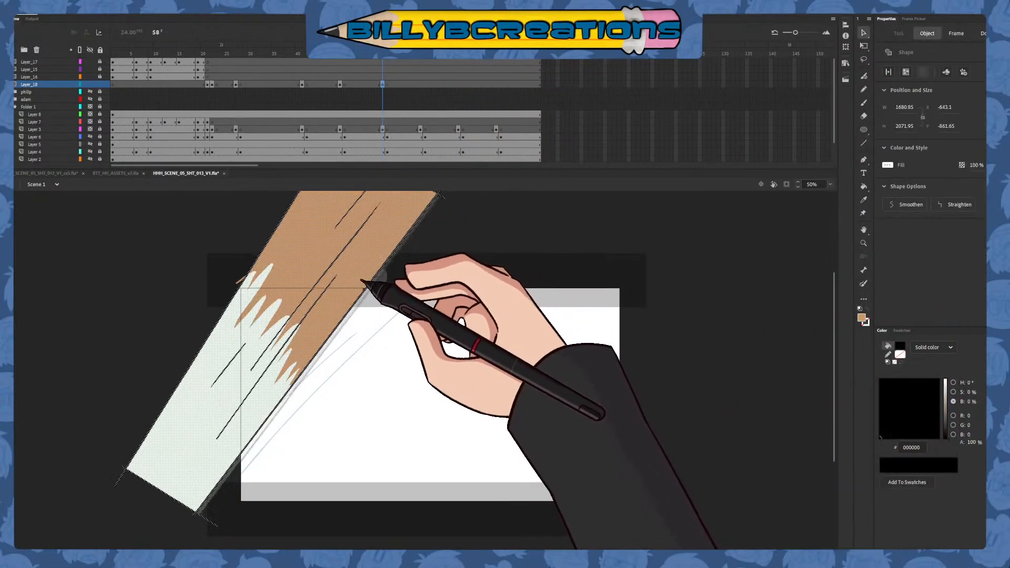
Deselect the frame 58 band, scrub through the timeline to review it, and insert a blank keyframe at frame 66 of Layer_18
left_click(380, 301)
left_click(378, 54)
left_click_drag(382, 60, 231, 97)
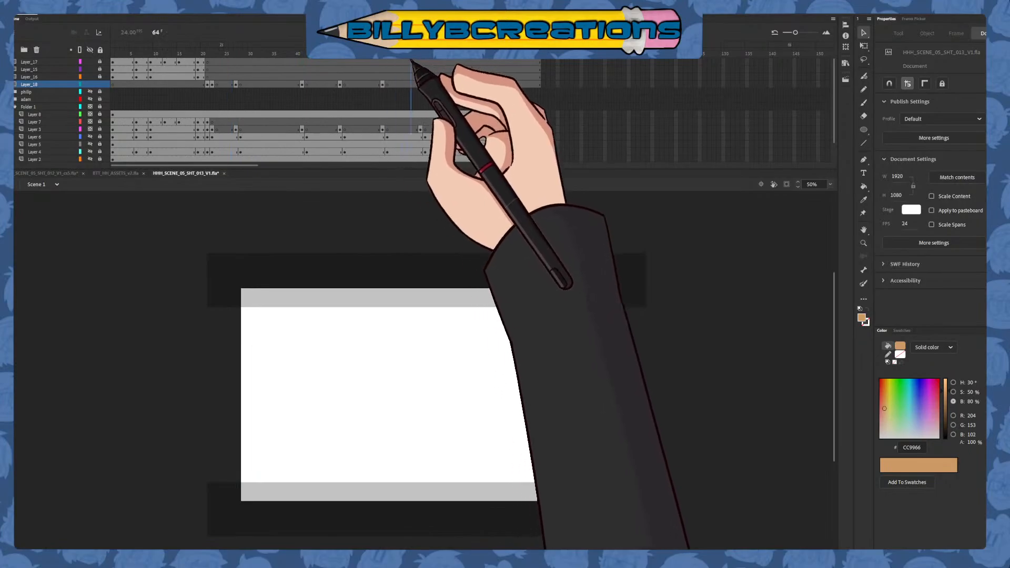
left_click(420, 82)
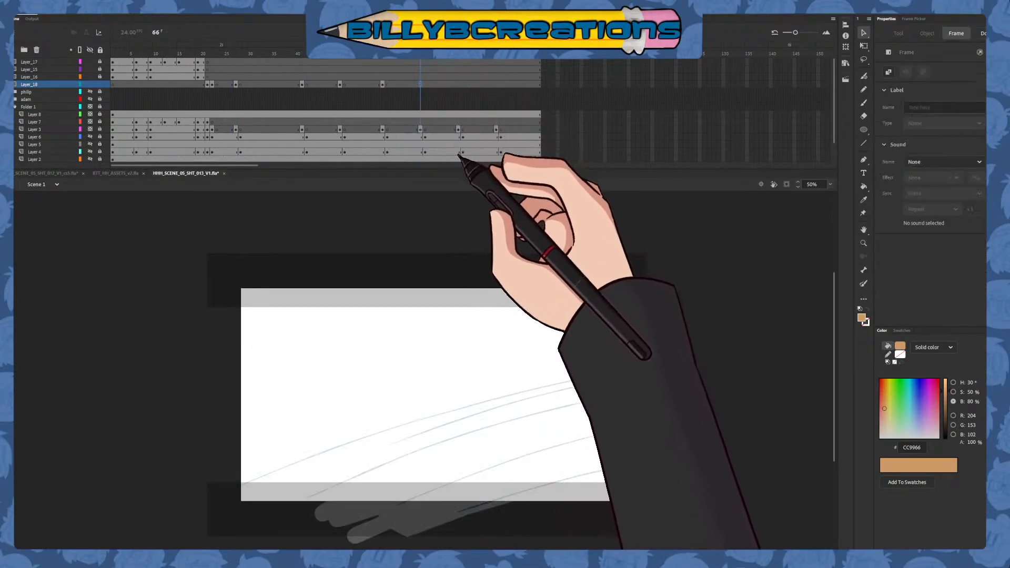
Set the Classic Brush fill to black 000000 and ink the long upper outline curve over the frame 66 sketch
left_click(863, 103)
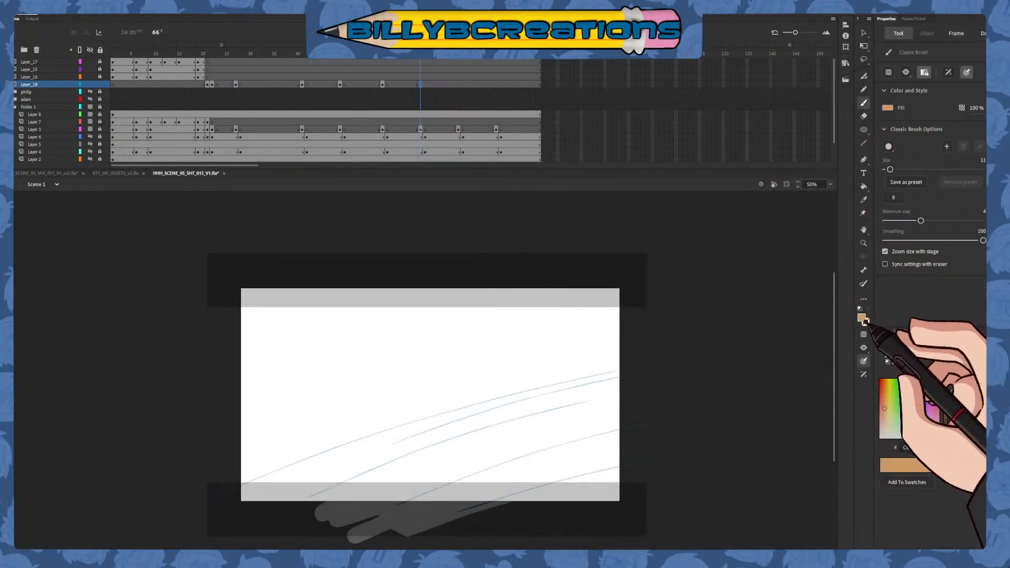
left_click(862, 319)
left_click(707, 417)
left_click_drag(356, 463, 369, 382)
mouse_move(226, 430)
left_mouse_down()
mouse_move(345, 373)
mouse_move(766, 296)
left_mouse_up()
key("ctrl+z")
left_click_drag(215, 429, 803, 281)
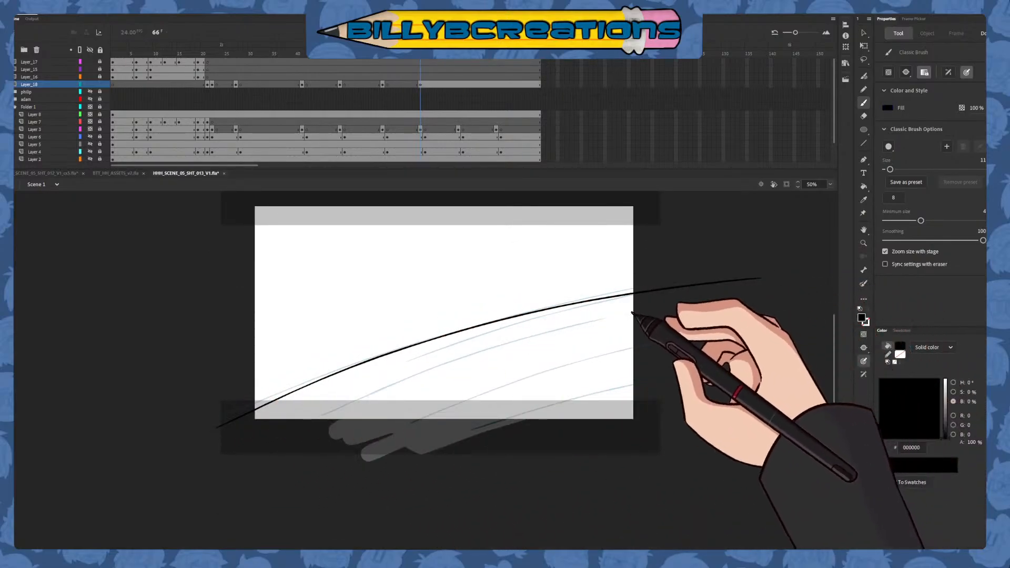
Ink the inner curved streaks along the frame 66 sketch and close the shape with straight edges just outside the stage
mouse_move(344, 390)
left_mouse_down()
mouse_move(467, 337)
mouse_move(562, 321)
left_mouse_up()
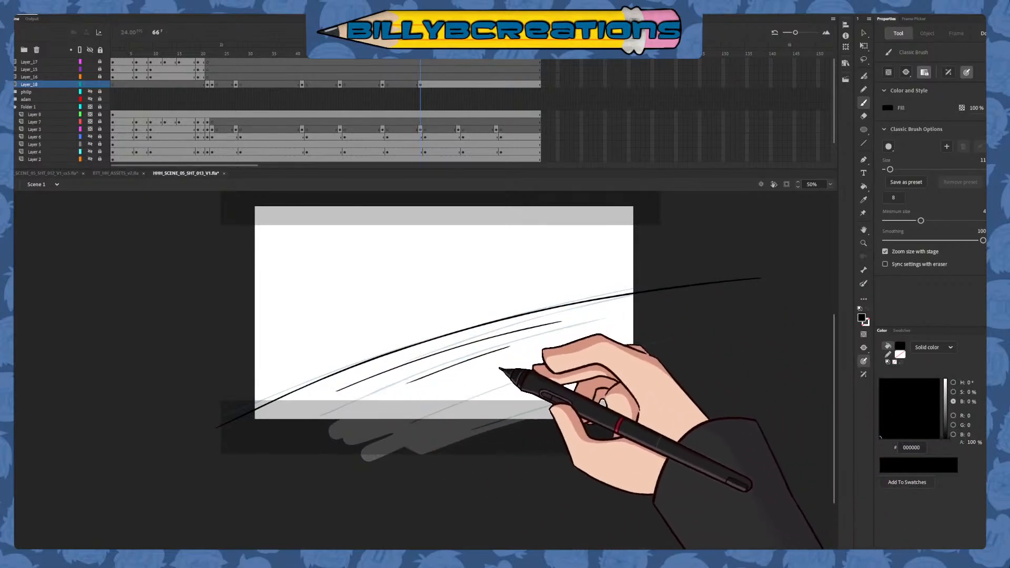
key("ctrl+z")
mouse_move(477, 356)
left_mouse_down()
mouse_move(671, 311)
mouse_move(514, 354)
left_mouse_up()
left_click_drag(335, 427, 590, 347)
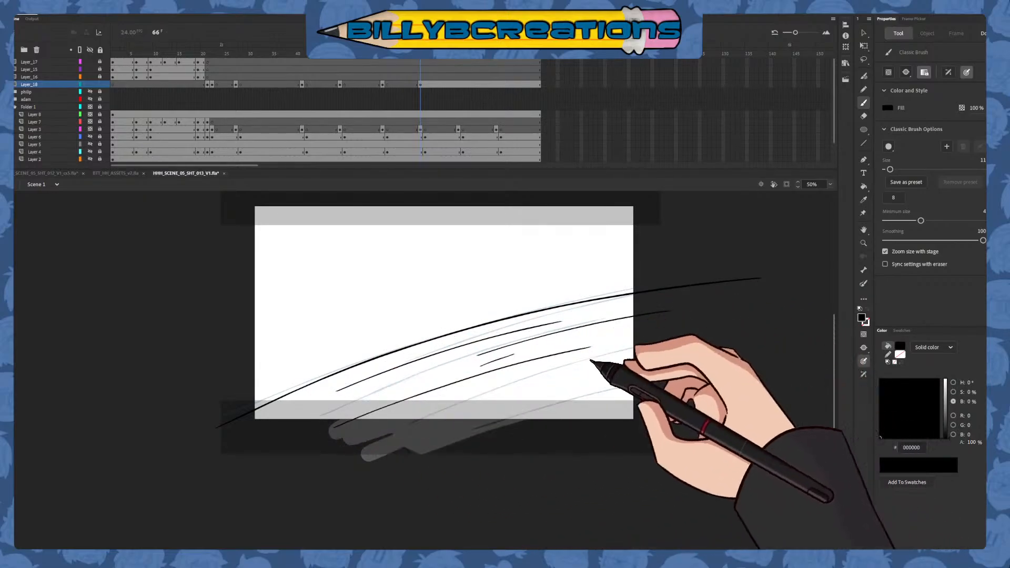
left_click_drag(462, 438, 648, 377)
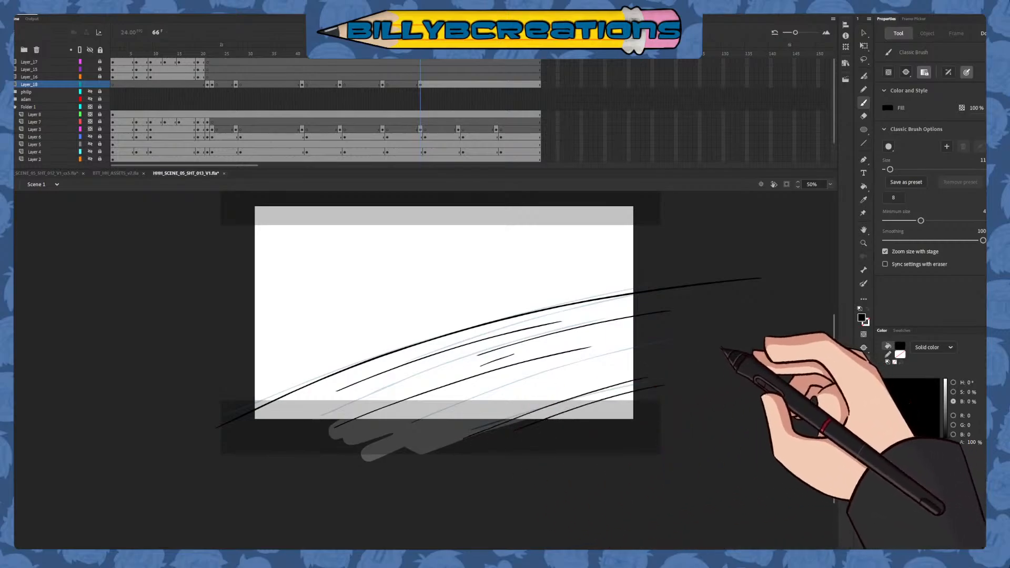
left_click_drag(650, 272, 650, 461)
mouse_move(247, 389)
left_mouse_down()
mouse_move(248, 453)
mouse_move(660, 437)
left_mouse_up()
Sample the tan CC9966 from the frame 58 drawing and return to frame 66
left_click(863, 200)
key("comma")
key("comma")
key("comma")
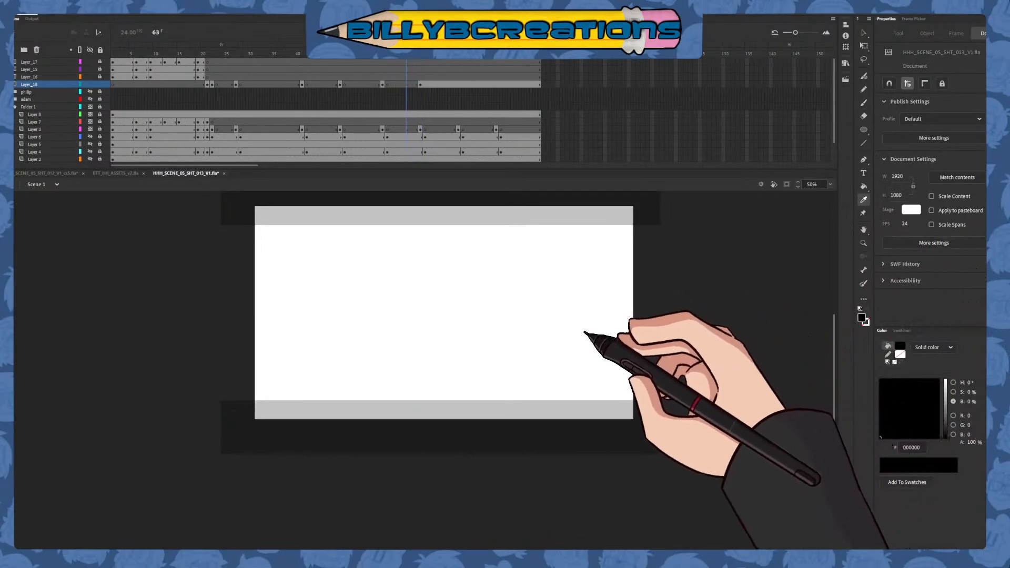
key("comma")
left_click(334, 257)
key("period")
key("period")
key("period")
key("period")
key("period")
key("period")
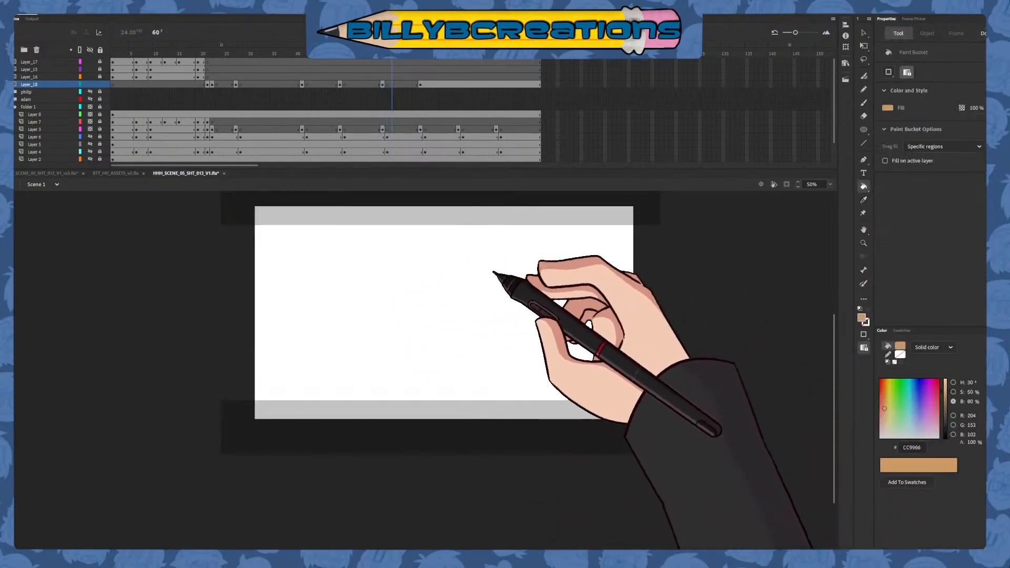
key("period")
key("period")
Brush a jagged CC9966 boundary down the middle of the frame 66 shape and fill the part left of it with the same colour
left_click(864, 103)
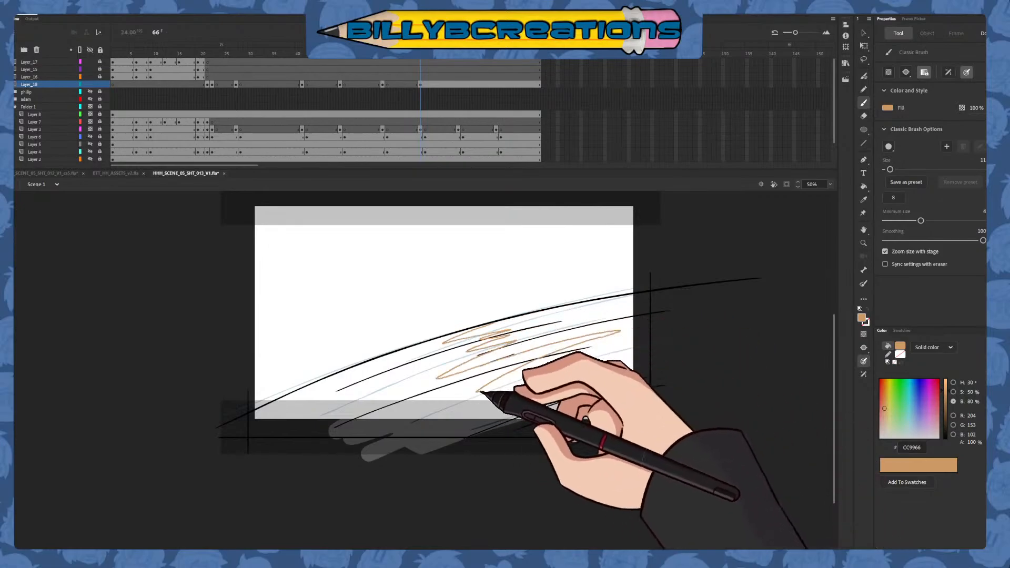
mouse_move(480, 392)
left_mouse_down()
mouse_move(502, 404)
mouse_move(566, 415)
left_mouse_up()
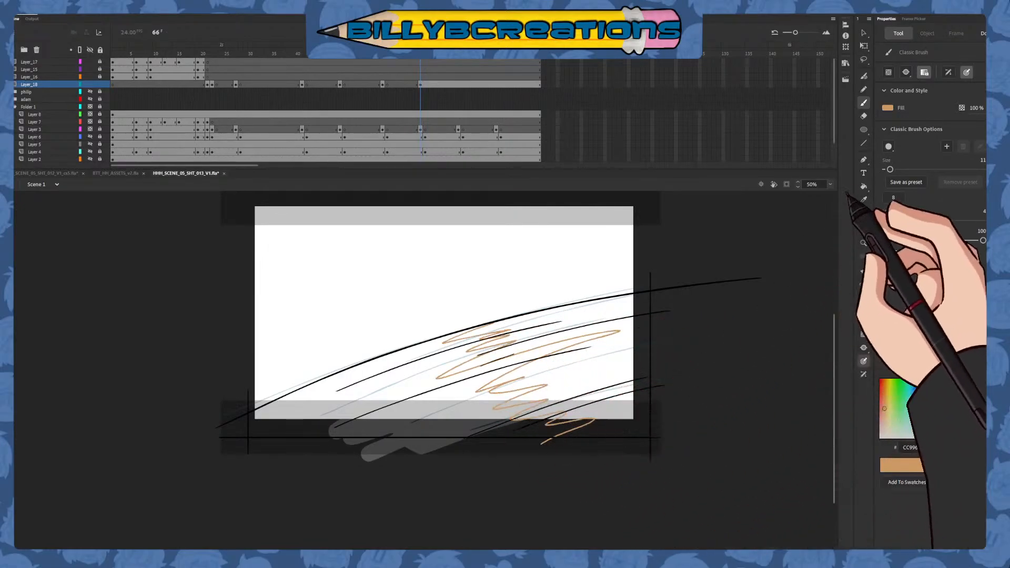
left_click(863, 186)
left_click(497, 367)
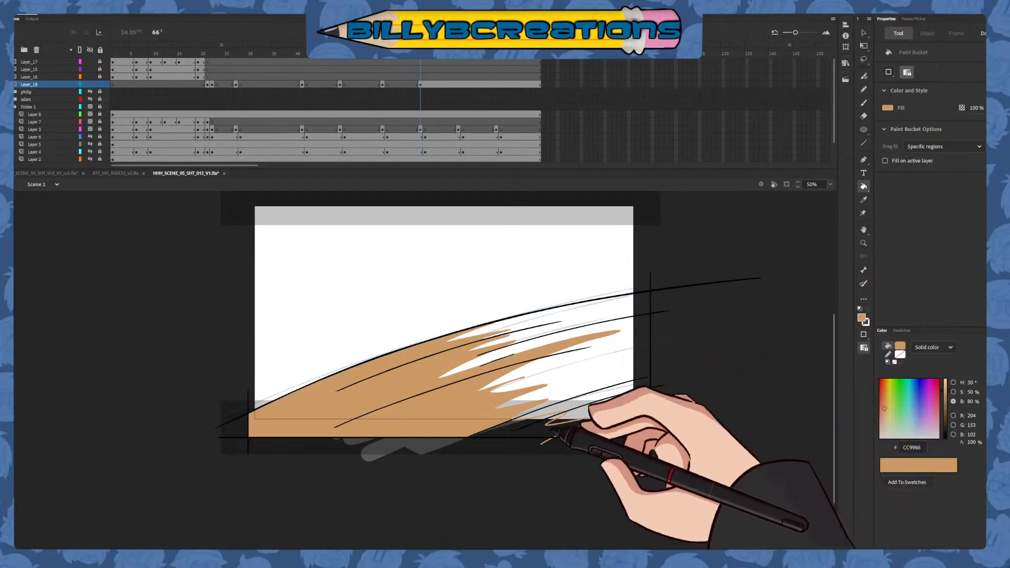
left_click(563, 427)
Sample F4FFF6 from the frame 58 drawing and fill the remaining right part of the frame 66 shape with it
left_click(863, 200)
key("comma")
key("comma")
key("comma")
key("comma")
key("comma")
key("comma")
key("comma")
key("comma")
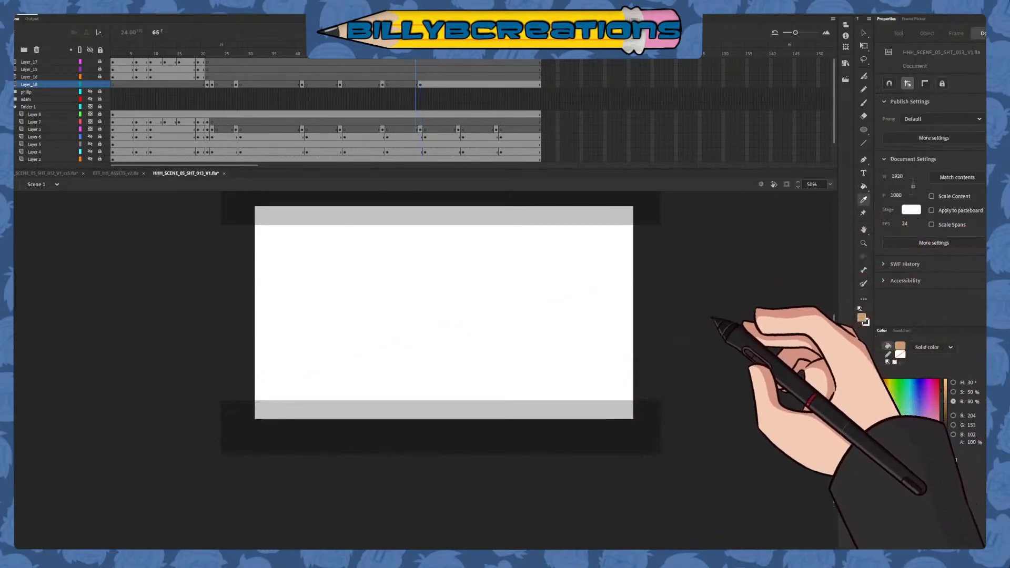
left_click(288, 322)
key("period")
key("period")
key("period")
key("period")
key("period")
key("period")
key("period")
key("period")
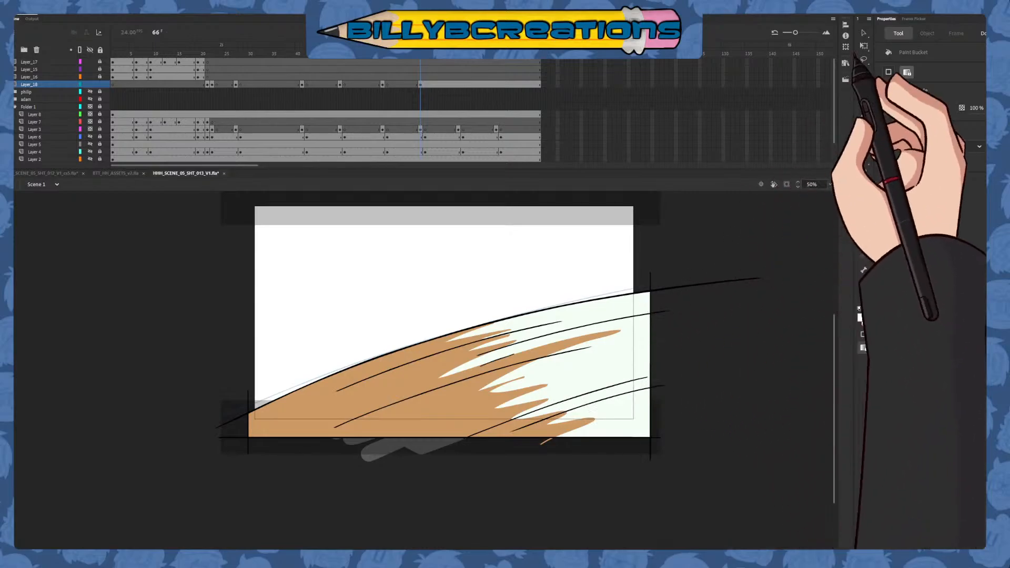
Insert a blank keyframe at frame 67 of Layer_18 to end the frame 66 drawing
left_click(863, 33)
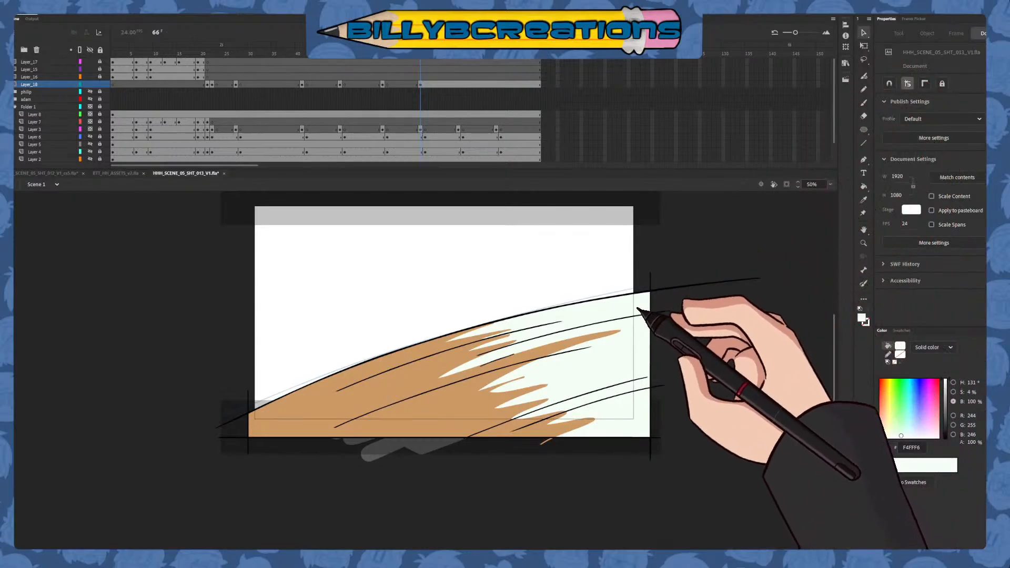
left_click(425, 100)
left_click(425, 61)
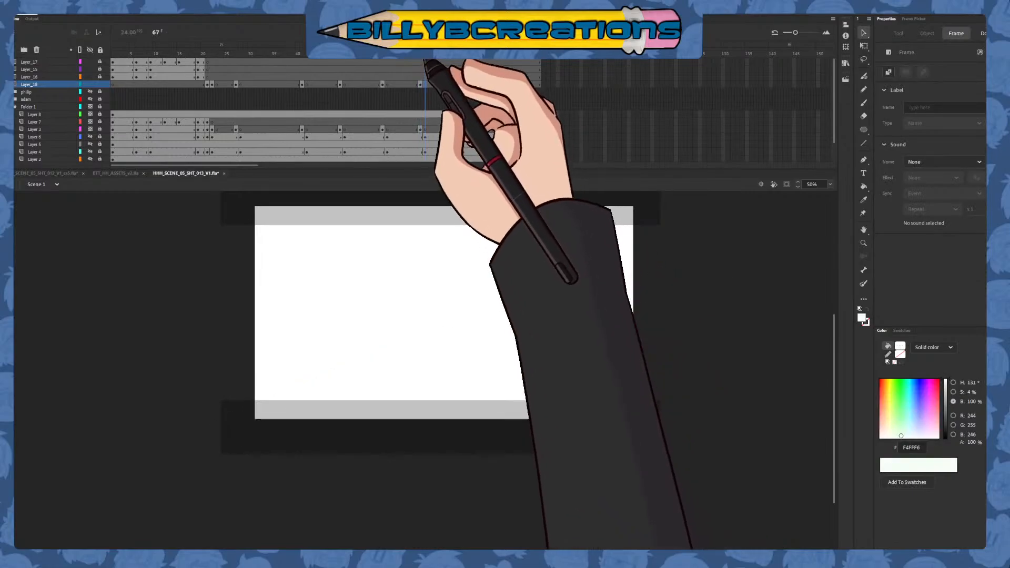
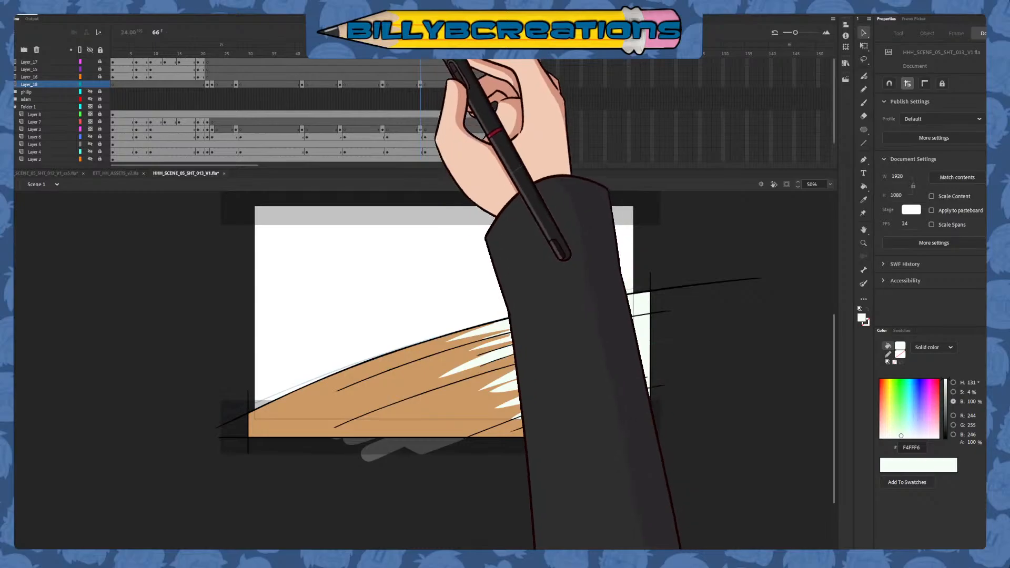
Insert blank keyframes at frames 74 and 75 of Layer_18
left_click_drag(421, 53, 438, 107)
left_click(459, 86)
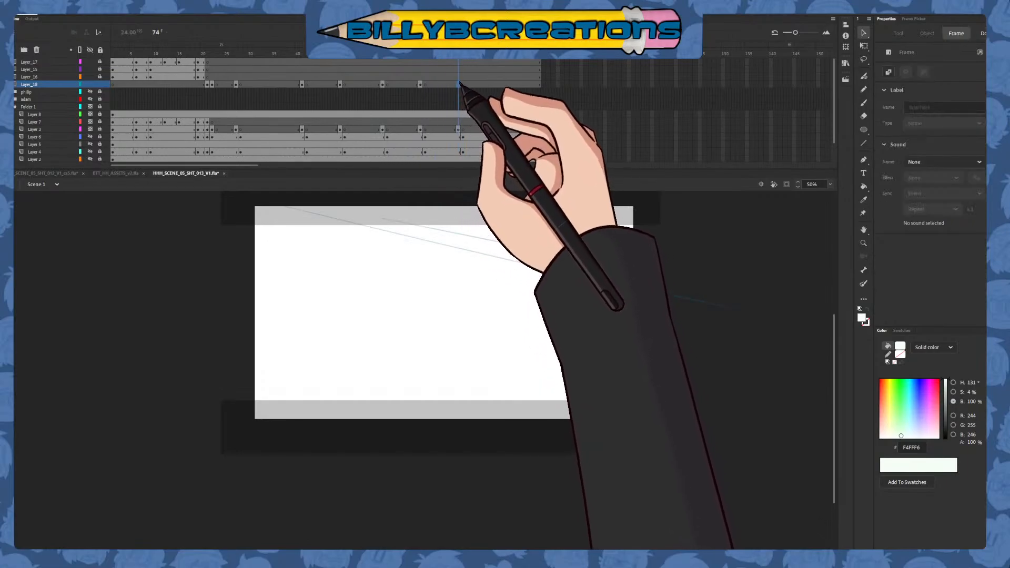
key("F7")
left_click(462, 85)
key("F7")
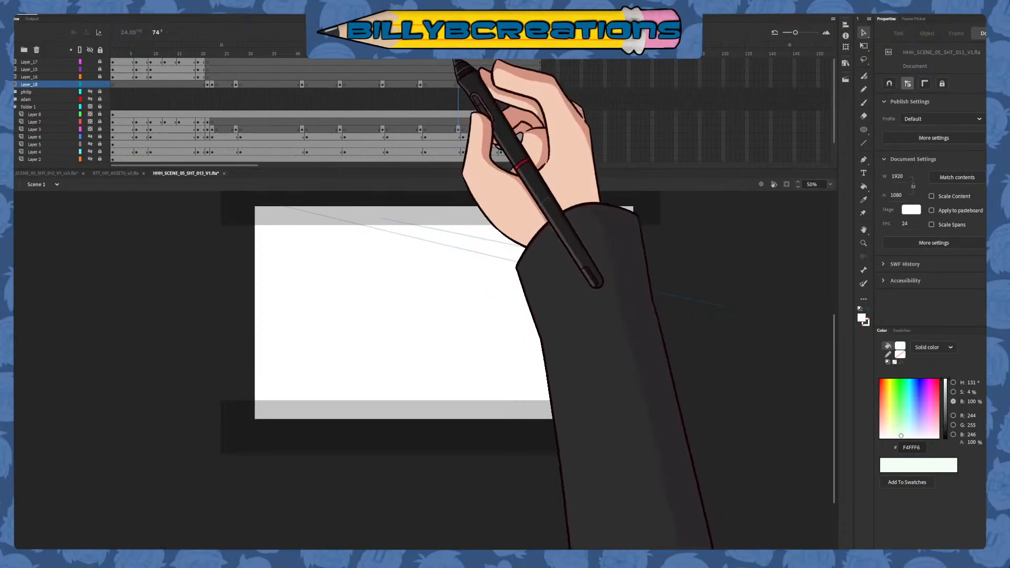
Copy the coloured frame 58 drawing on Layer_18 and paste it in place at frame 74
left_click_drag(425, 83, 421, 84)
mouse_move(463, 59)
left_mouse_down()
mouse_move(374, 96)
mouse_move(456, 84)
left_mouse_up()
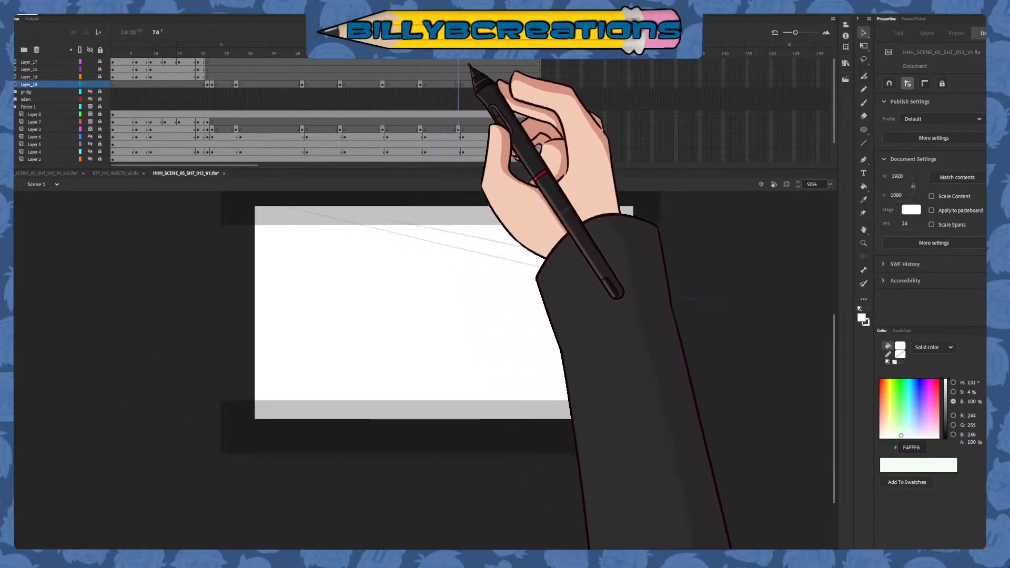
mouse_move(348, 61)
left_mouse_down()
mouse_move(387, 88)
mouse_move(356, 68)
mouse_move(389, 62)
mouse_move(395, 95)
mouse_move(428, 67)
mouse_move(461, 62)
left_mouse_up()
key("ctrl+shift+v")
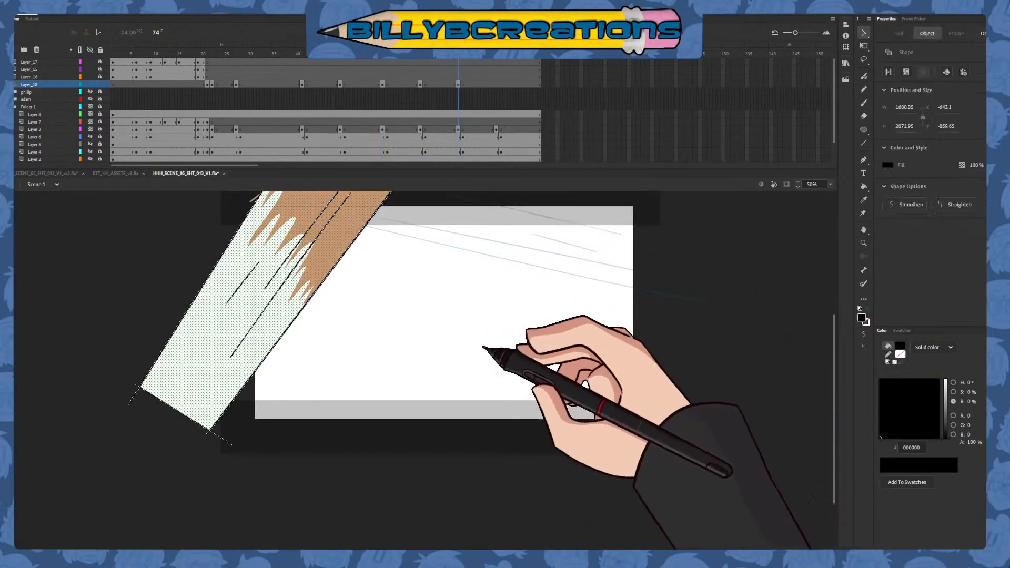
Rotate and move the pasted frame 74 shape so it slopes down to the right across the stage's upper edge, following the rough lines
key("q")
left_click_drag(468, 447, 368, 144)
key("v")
left_click_drag(535, 298, 483, 384)
left_click_drag(412, 371, 626, 325)
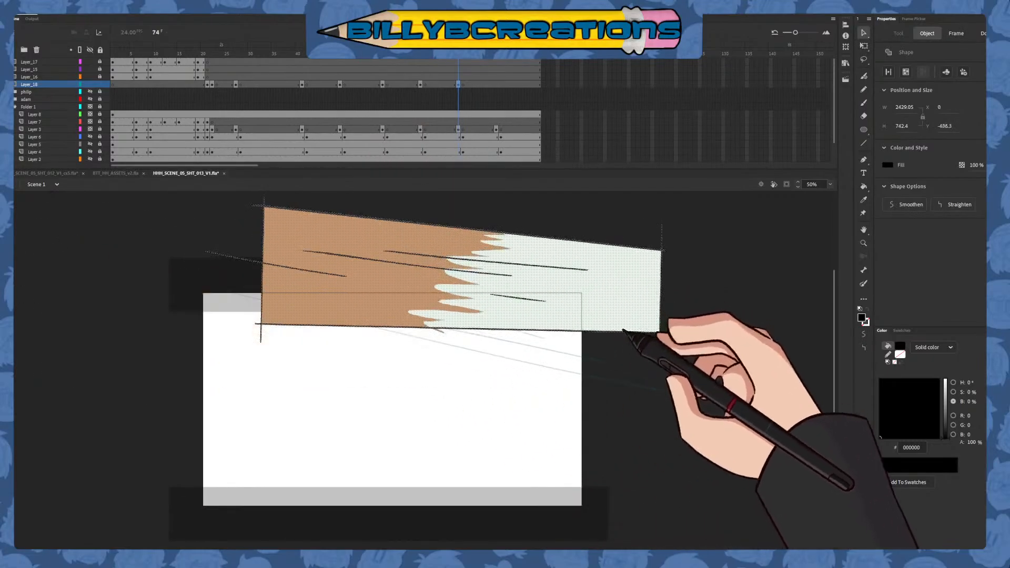
key("q")
left_click_drag(726, 319, 600, 367)
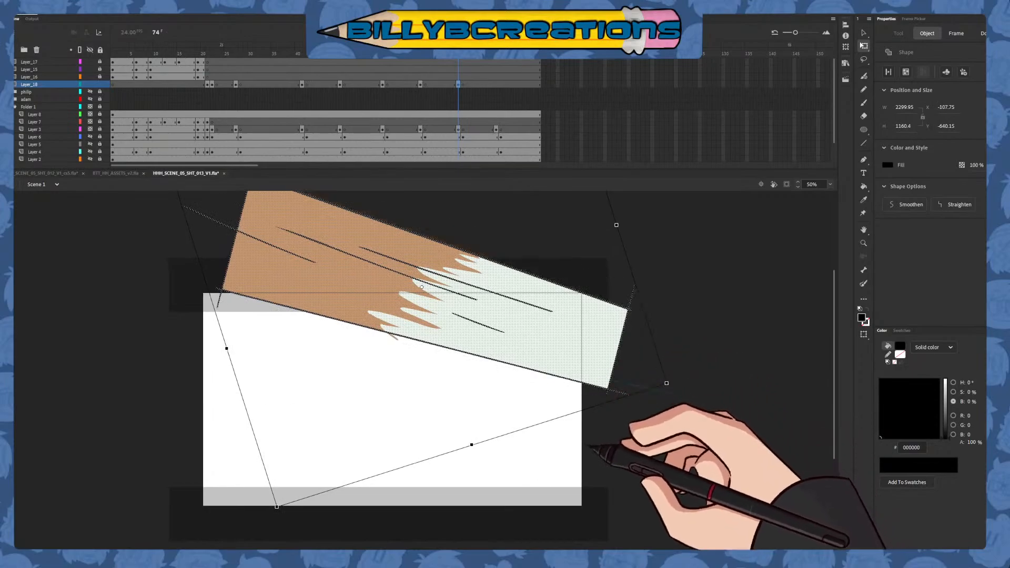
left_click(586, 440)
key("v")
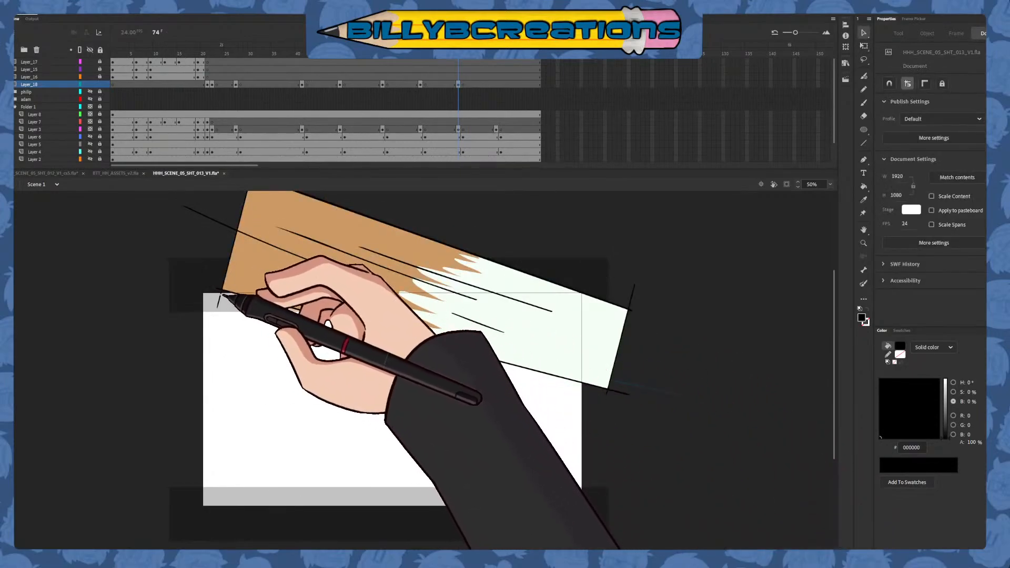
Delete the stray outline ends at the frame 74 shape's lower-left corner
key("Delete")
left_click(218, 301)
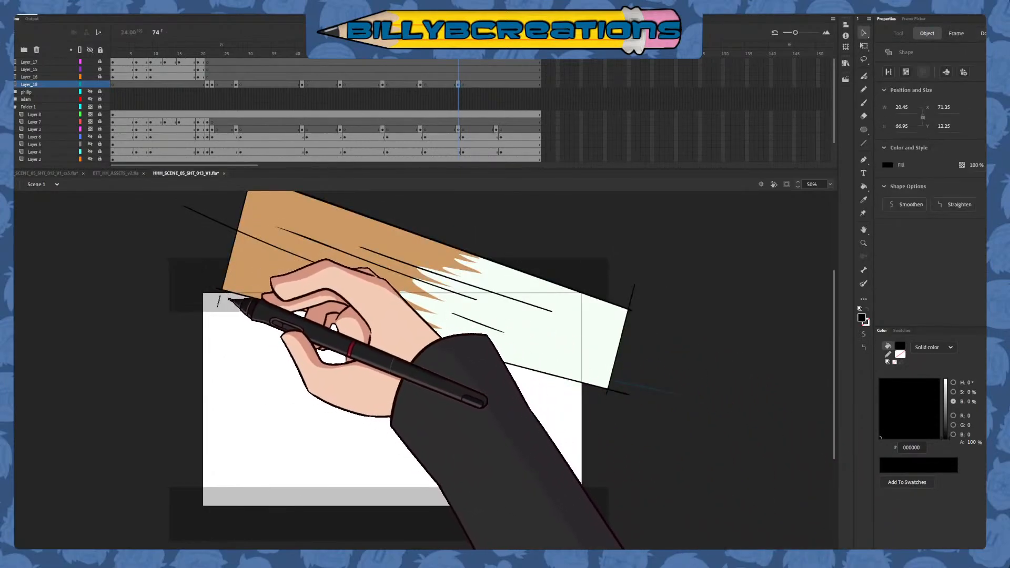
key("Delete")
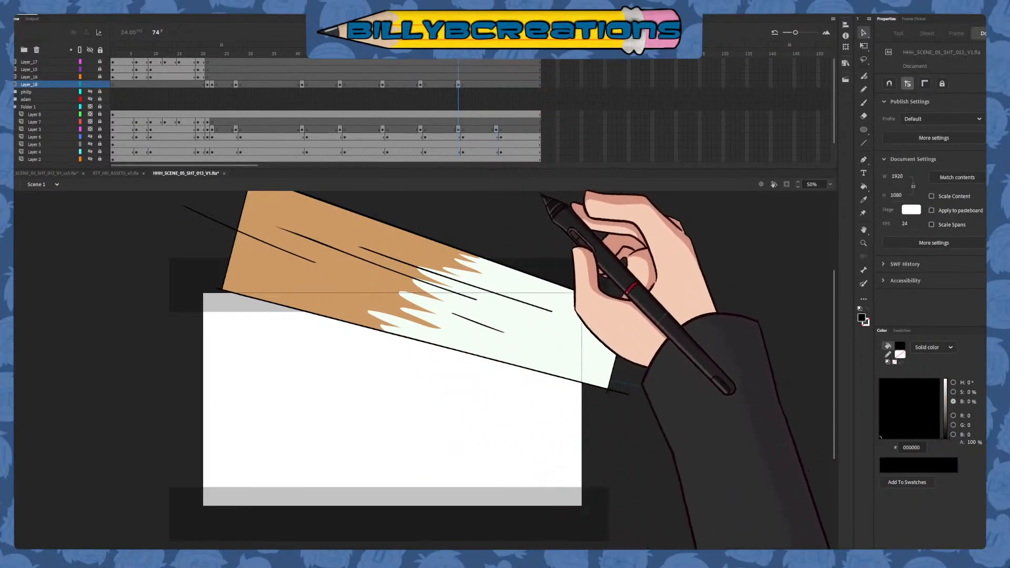
Fill the pale right part of the frame 74 shape with blue 0000FF as a placeholder
left_click(863, 199)
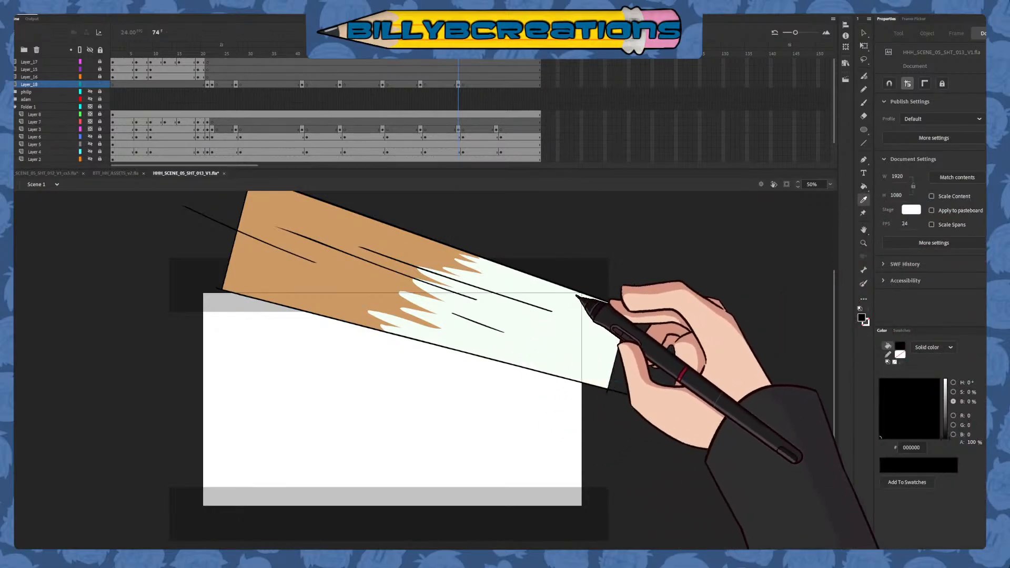
left_click(863, 185)
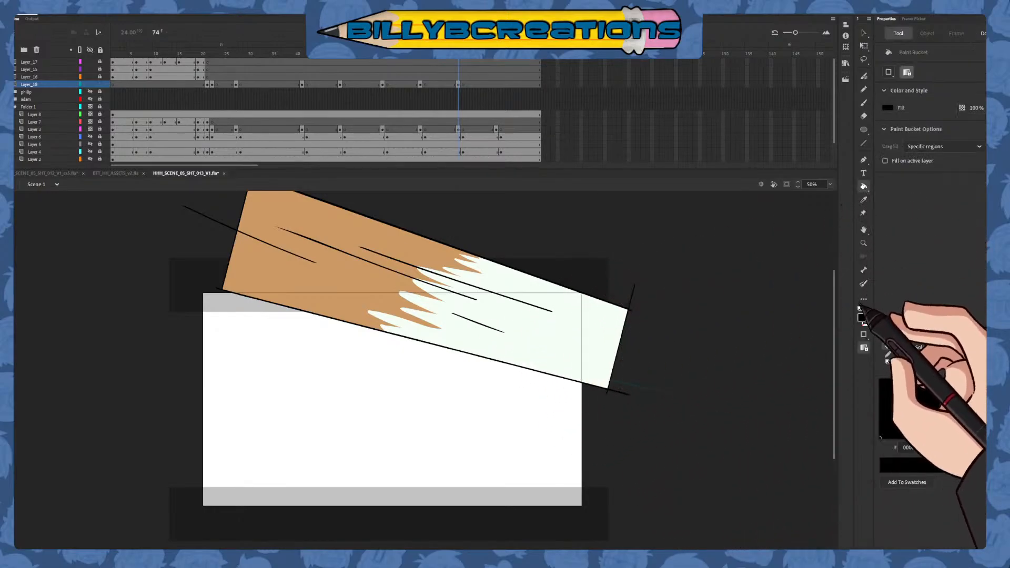
left_click(740, 361)
left_click(594, 361)
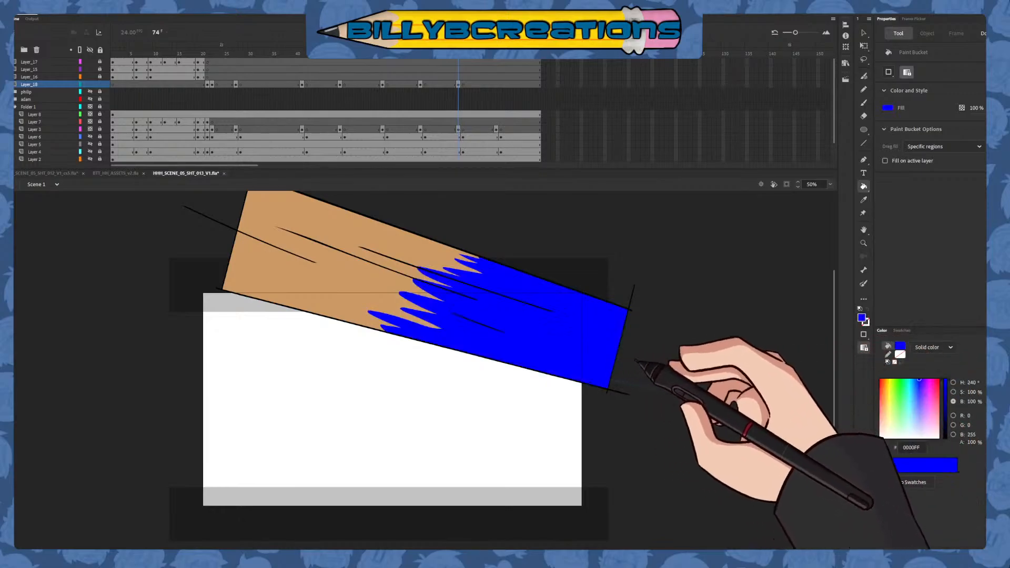
Sample F4FFF6 from the frame 66 drawing and fill the tan left part of the frame 74 shape with it
left_click(863, 200)
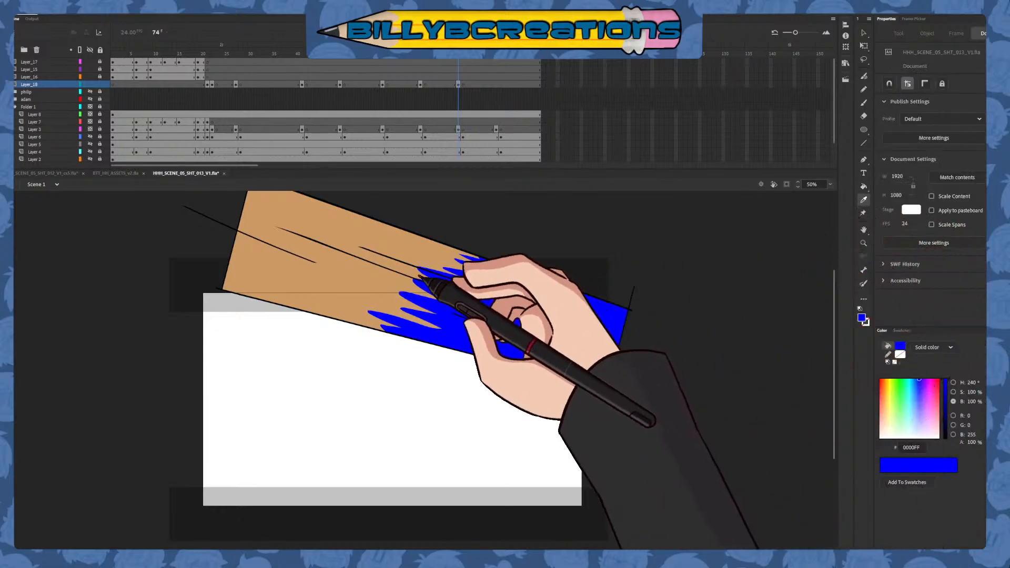
left_click(437, 259)
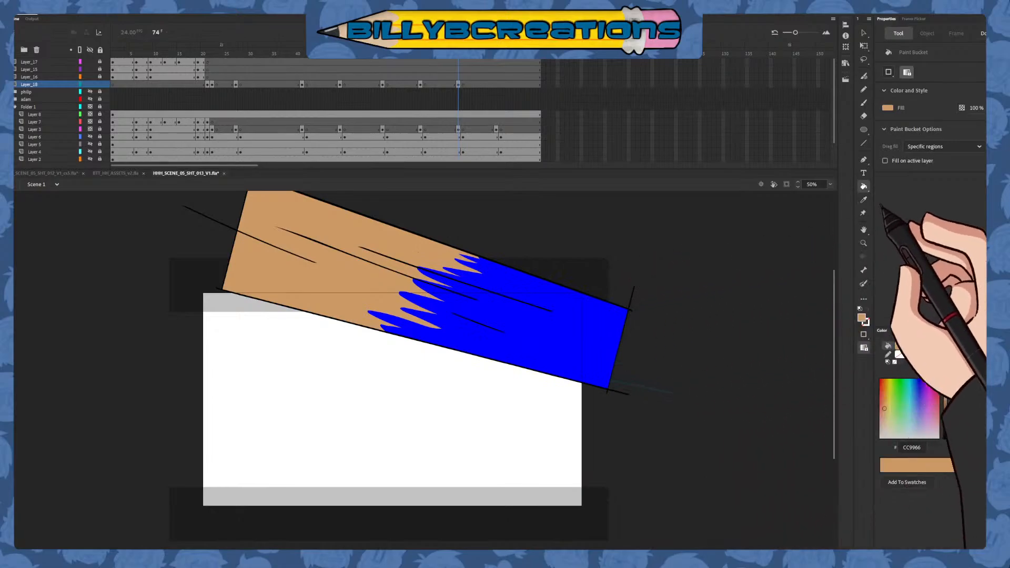
left_click(863, 199)
left_click(421, 54)
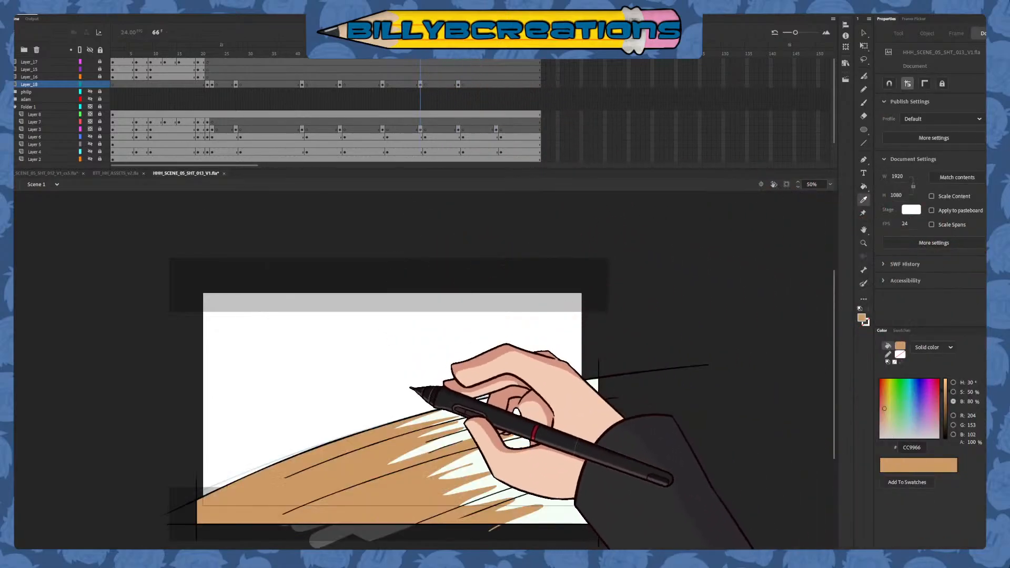
left_click(566, 460)
left_click(462, 61)
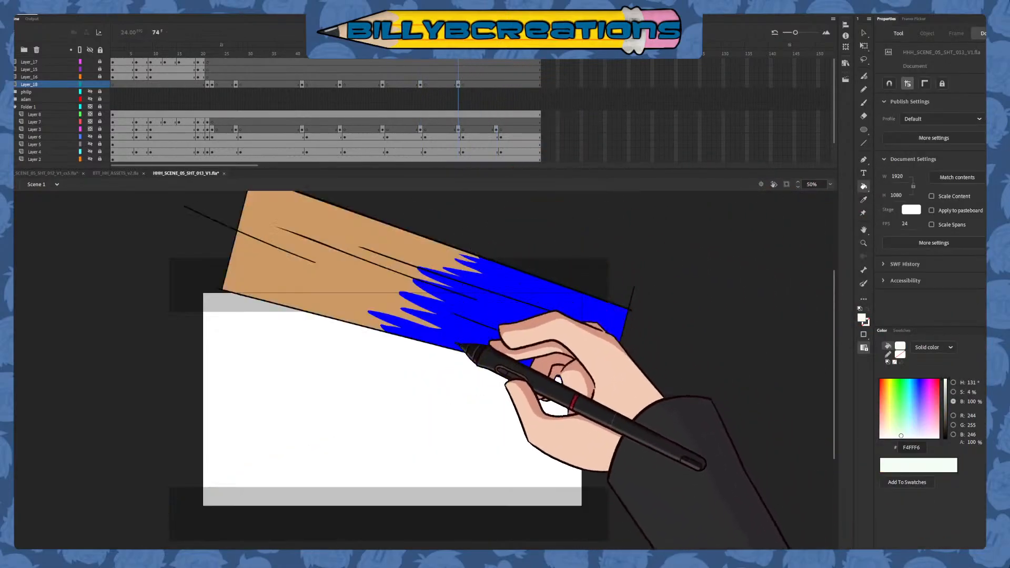
left_click(363, 274)
Sample the tan CC9966 from the frame 66 drawing and fill the blue right part of the frame 74 shape with it
left_click(863, 200)
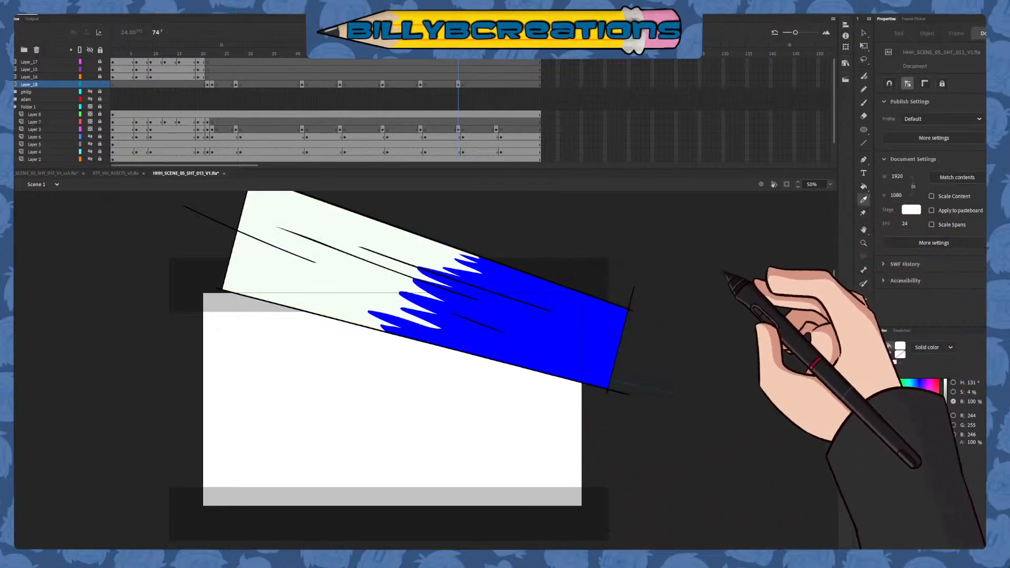
left_click(420, 66)
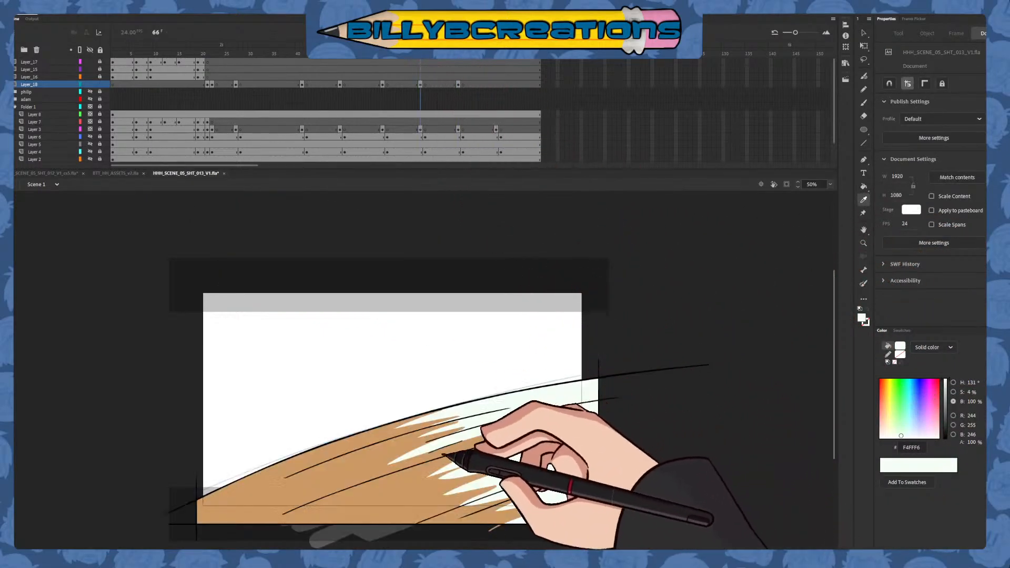
left_click(431, 470)
left_click(462, 67)
left_click(458, 67)
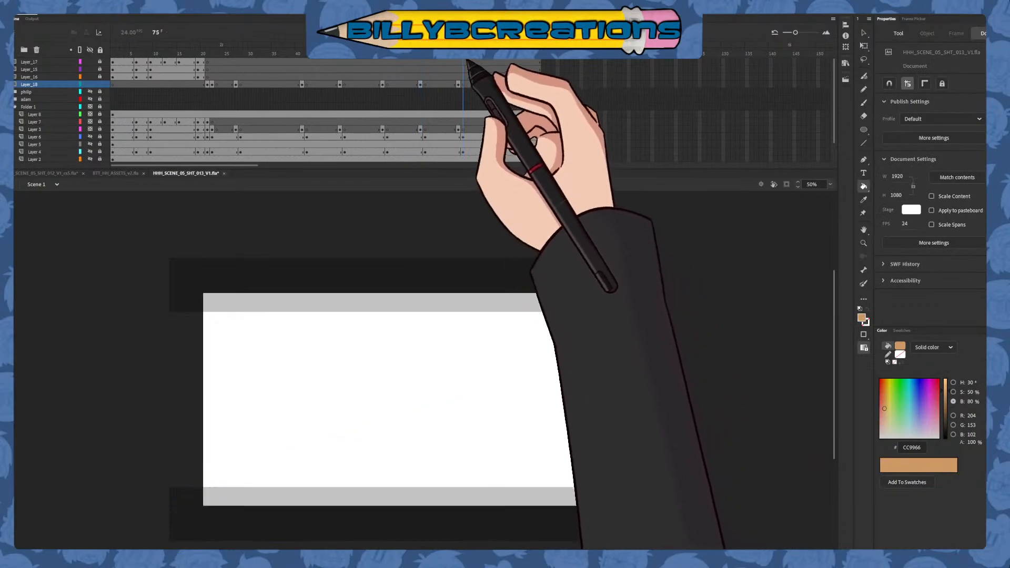
left_click(581, 334)
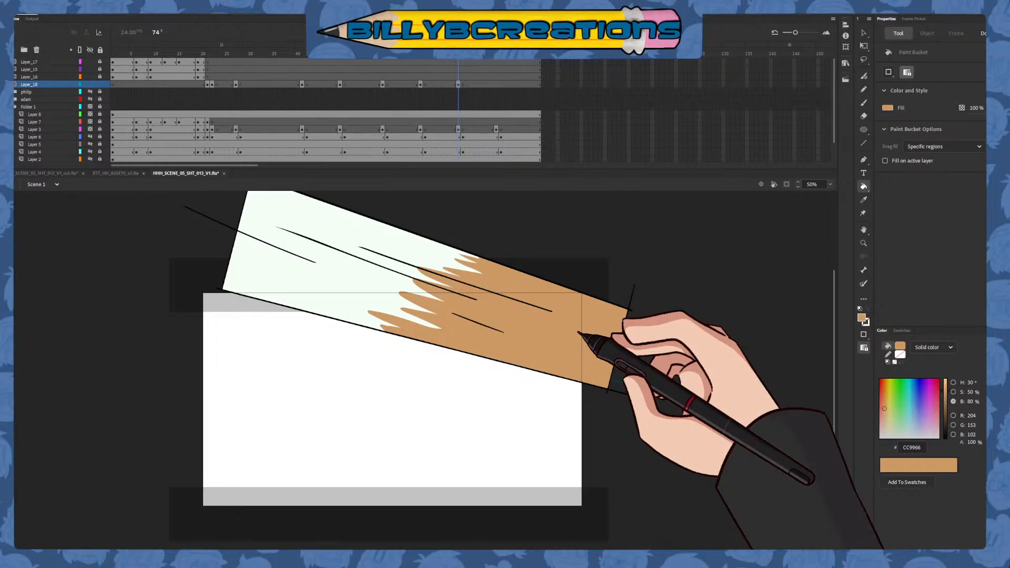
Insert blank keyframes at frames 82 and 83 of Layer_18 and paste a copy of the frame 27 drawing in place at frame 82
left_click(496, 84)
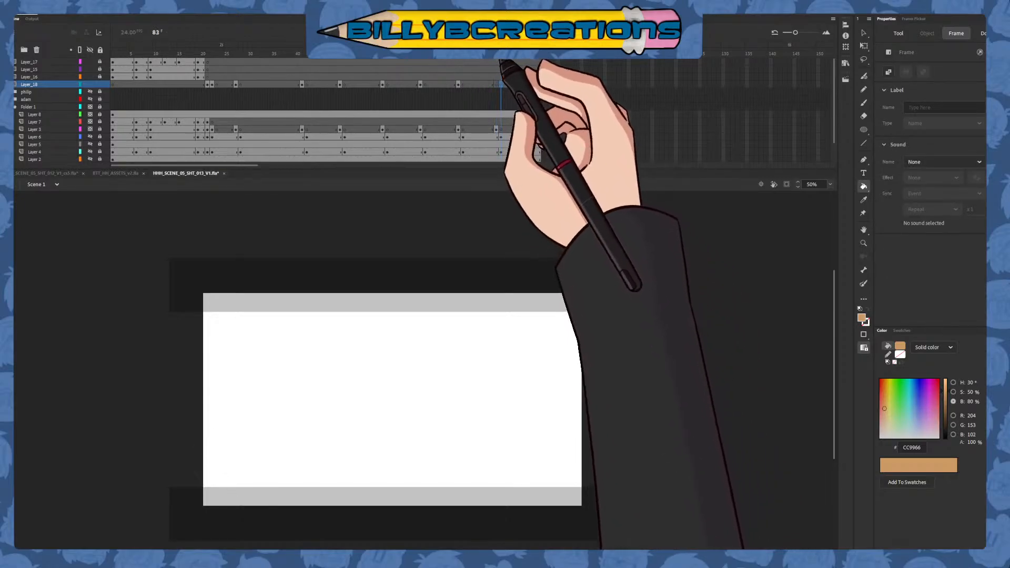
left_click(498, 54)
left_click(863, 33)
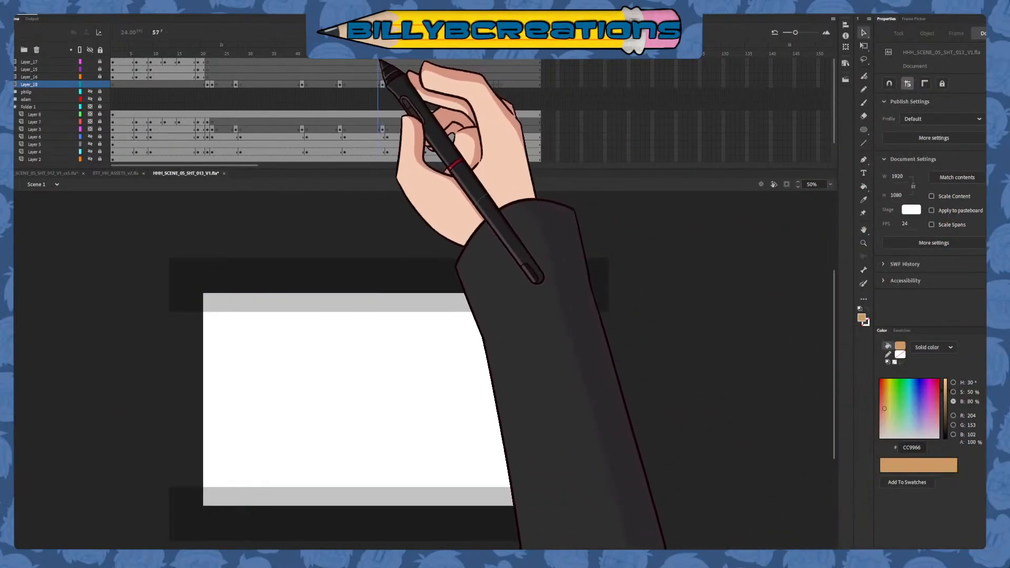
left_click(332, 75)
mouse_move(333, 75)
left_mouse_down()
mouse_move(299, 84)
mouse_move(299, 67)
mouse_move(235, 55)
left_mouse_up()
mouse_move(404, 220)
left_mouse_down()
mouse_move(191, 384)
mouse_move(149, 391)
left_mouse_up()
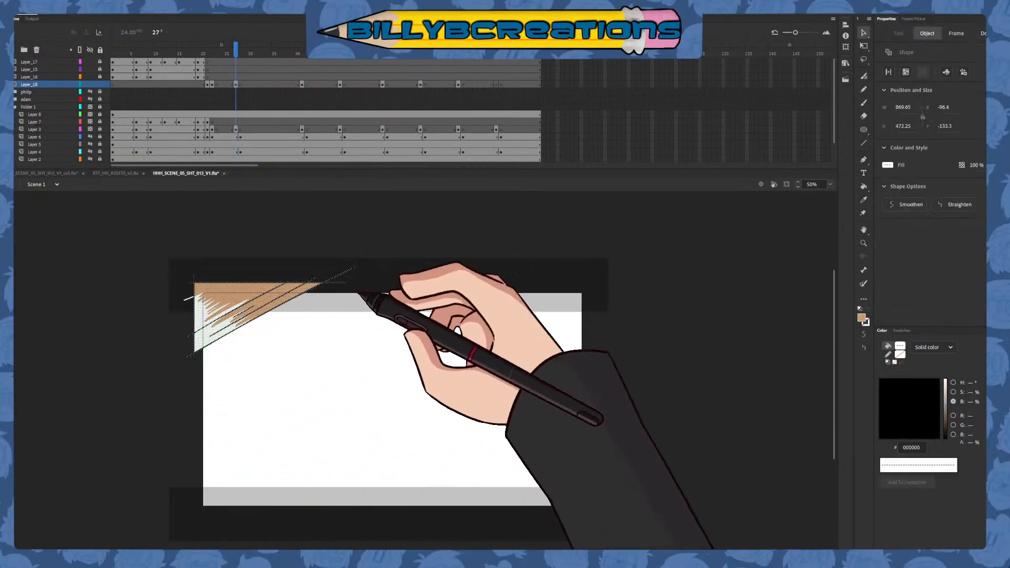
left_click(456, 244)
left_click(496, 53)
key("ctrl+shift+v")
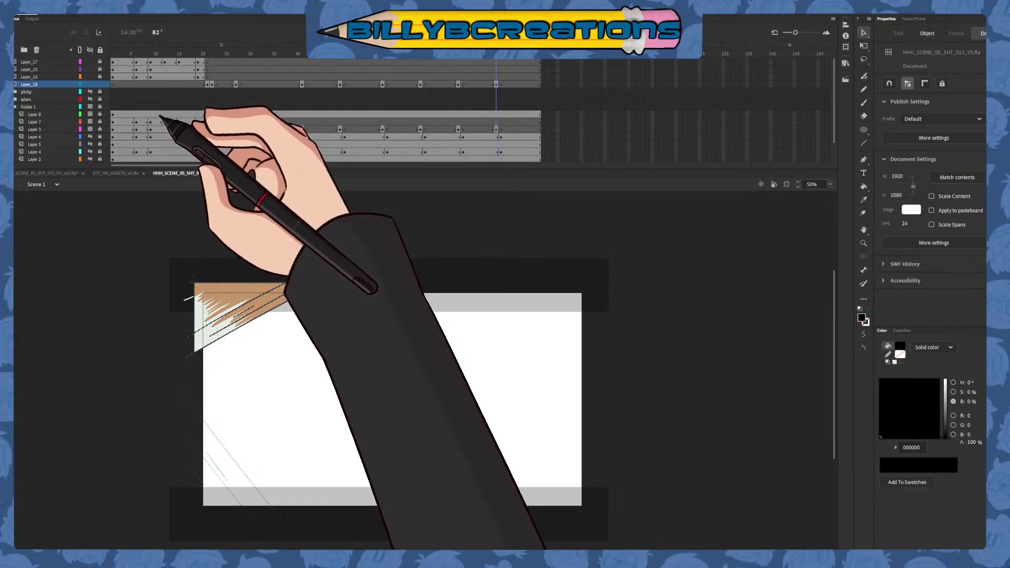
Rotate and move the pasted frame 82 shape onto the rough lines at the stage's lower-left corner
key("q")
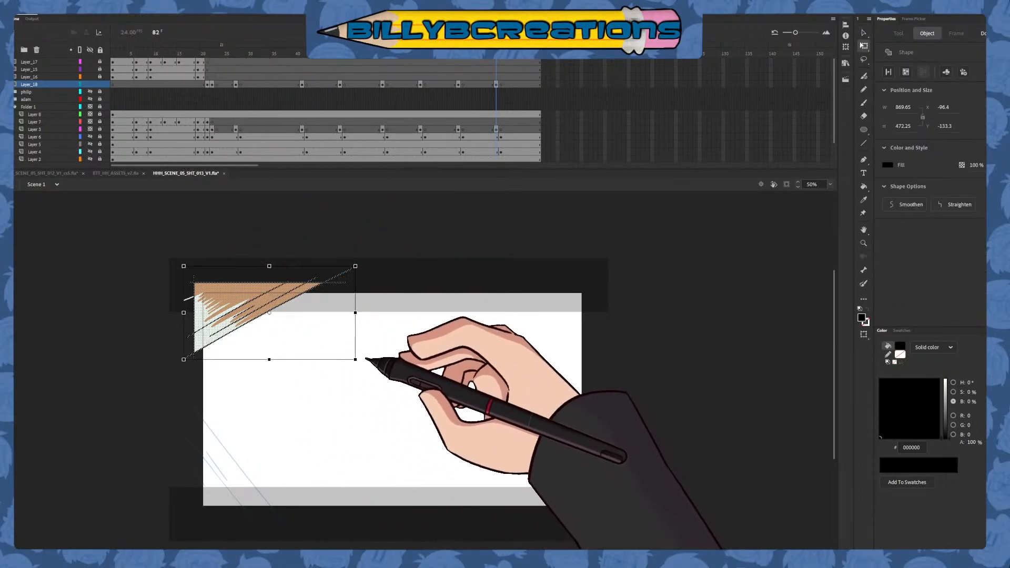
mouse_move(366, 359)
left_mouse_down()
mouse_move(343, 241)
mouse_move(270, 238)
mouse_move(288, 239)
left_mouse_up()
key("v")
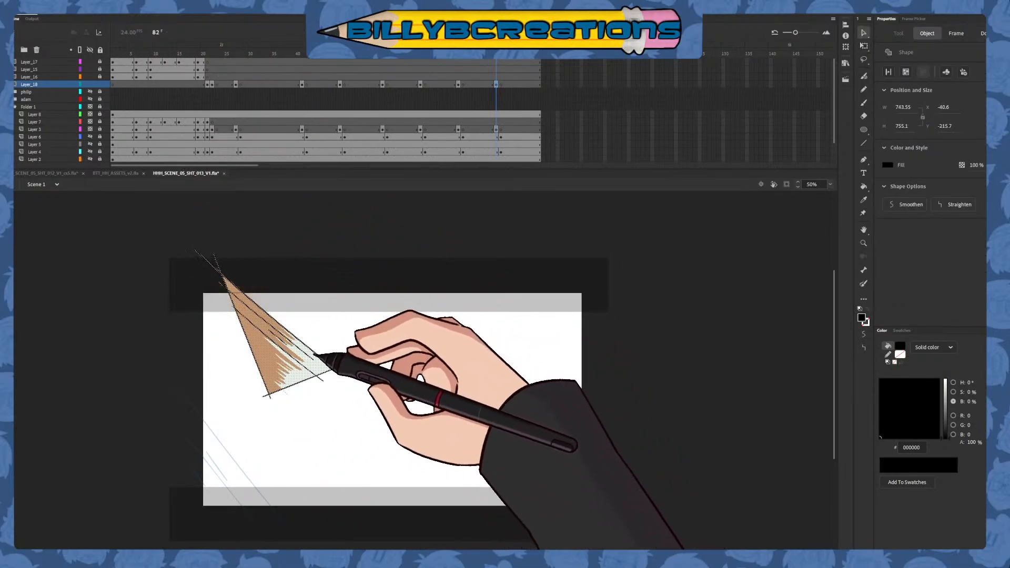
left_click_drag(316, 356, 248, 485)
key("q")
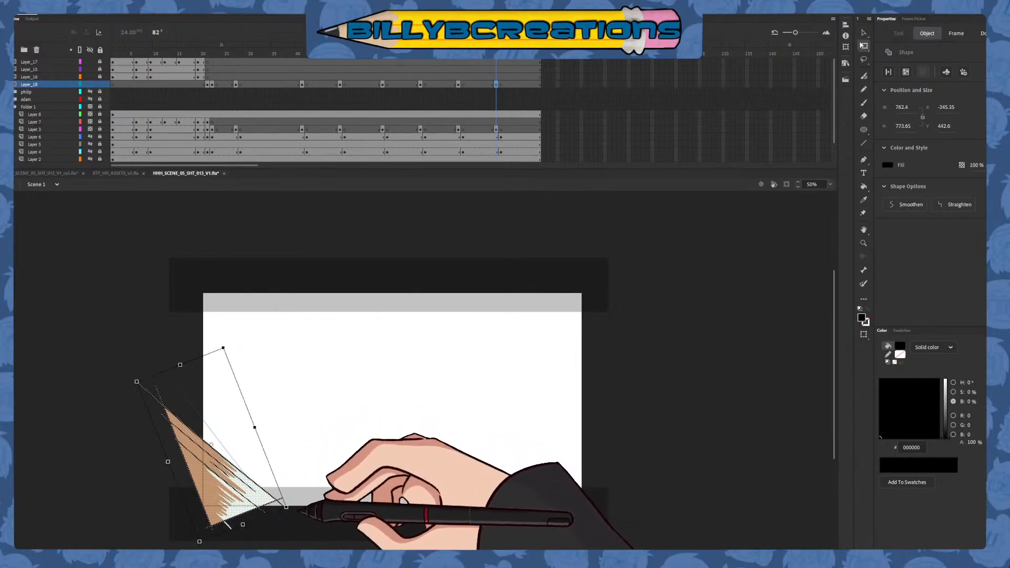
left_click_drag(297, 509, 287, 516)
key("v")
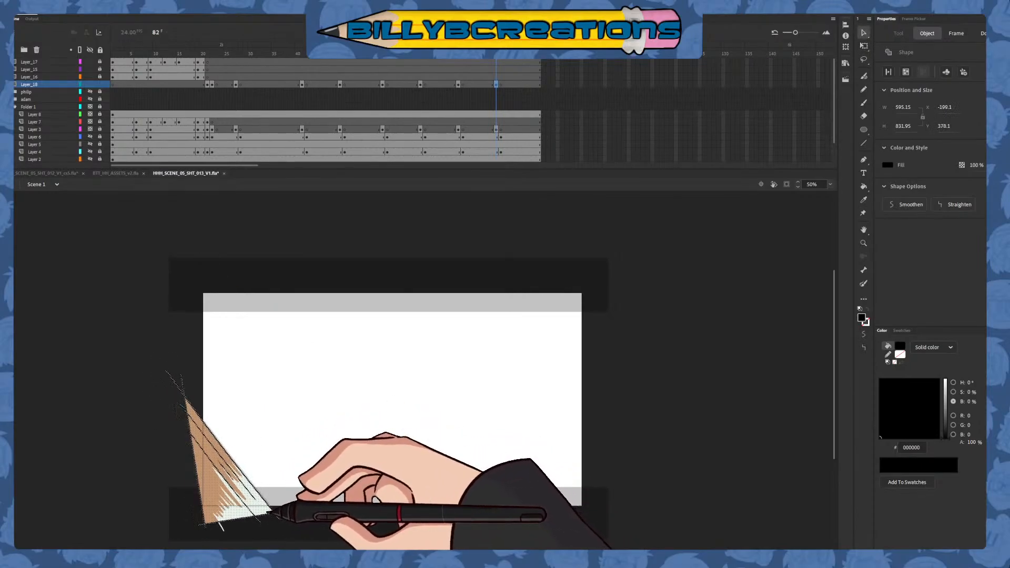
left_click(316, 464)
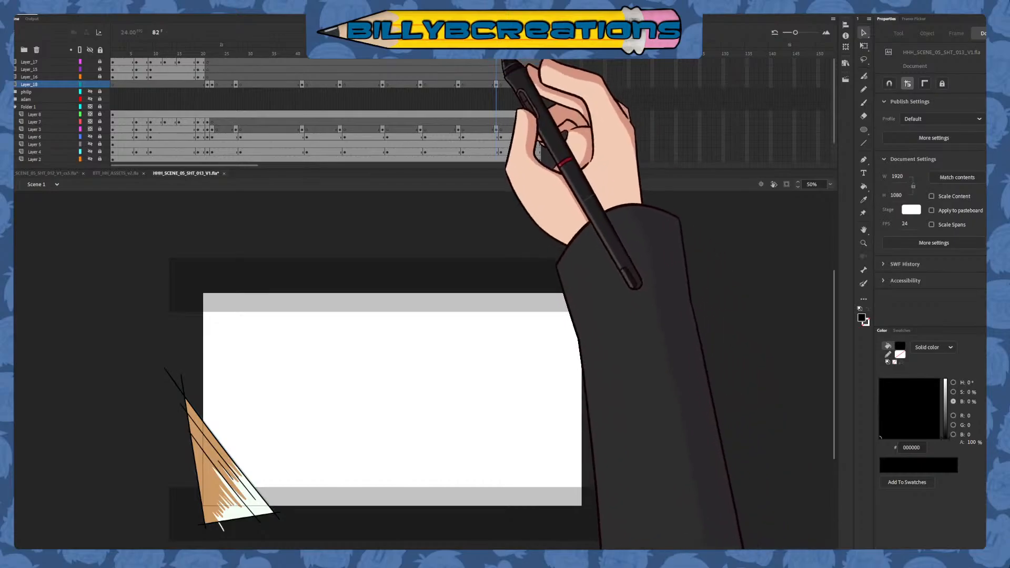
Scrub through the timeline to review the finished Layer_18 drawings in motion
left_click_drag(502, 59, 477, 60)
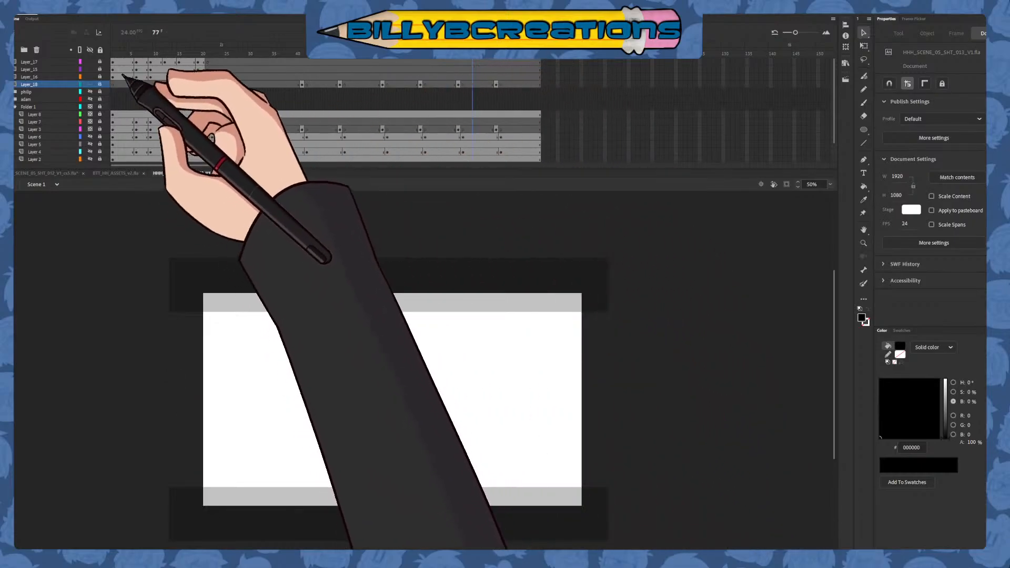
mouse_move(198, 56)
left_mouse_down()
mouse_move(275, 102)
mouse_move(410, 130)
mouse_move(463, 133)
mouse_move(515, 115)
left_mouse_up()
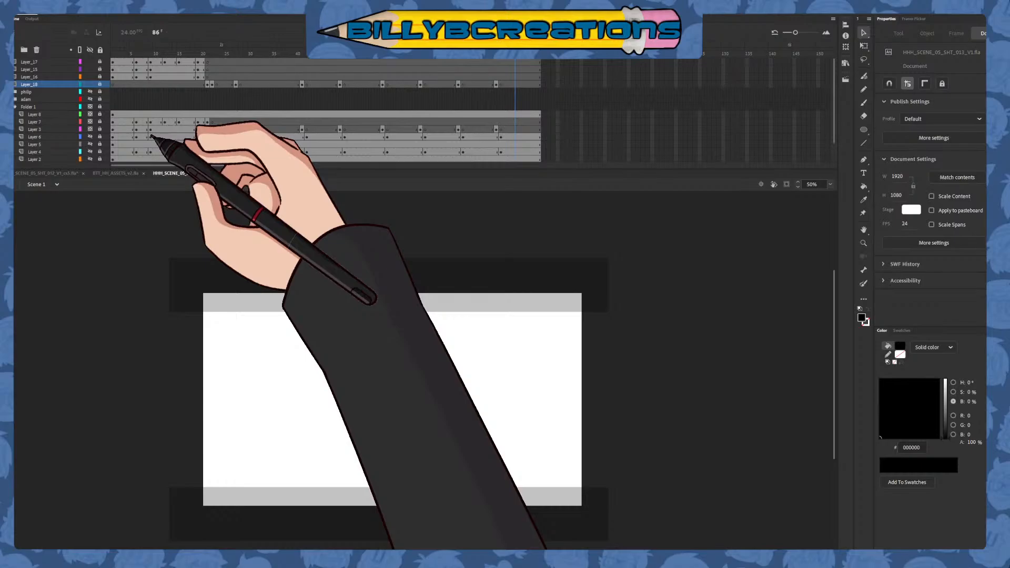
left_click_drag(513, 55, 384, 131)
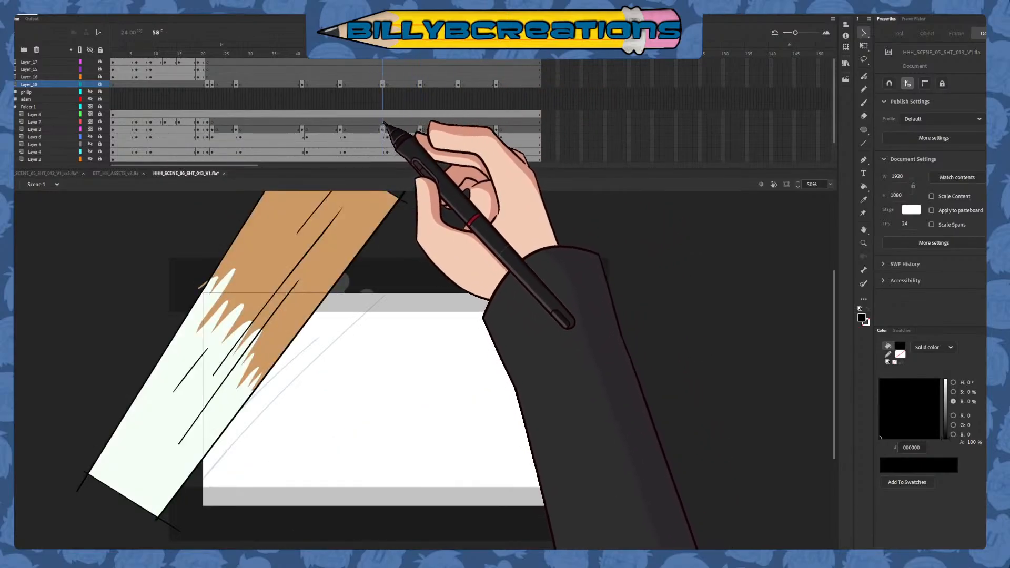
Clip the content outside the stage, check the shot through to frame 91, and hide Layer 8 with the letterbox bars
left_click(786, 184)
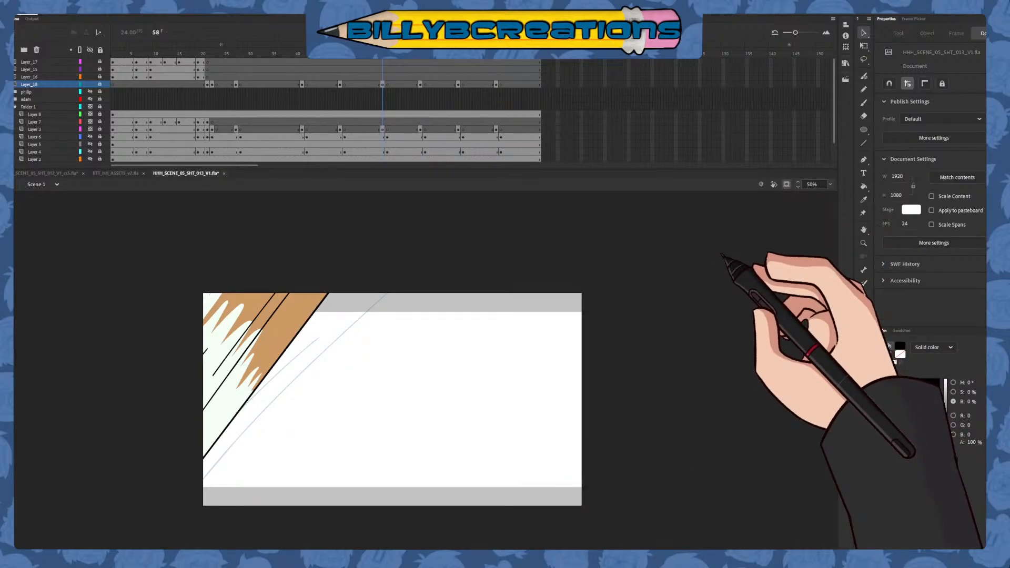
mouse_move(263, 113)
left_mouse_down()
mouse_move(232, 113)
mouse_move(387, 153)
left_mouse_up()
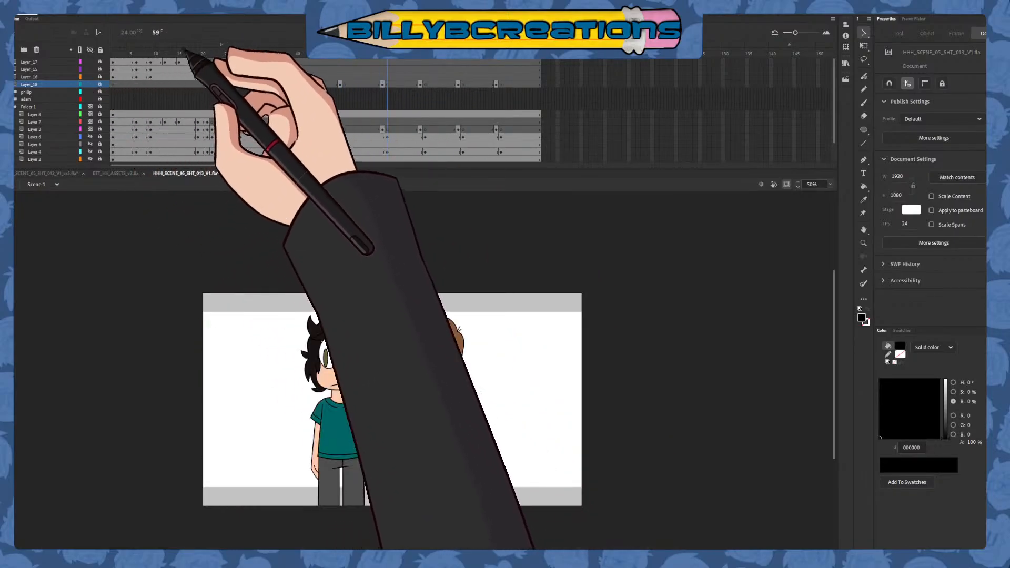
left_click_drag(146, 121, 582, 192)
left_click(91, 114)
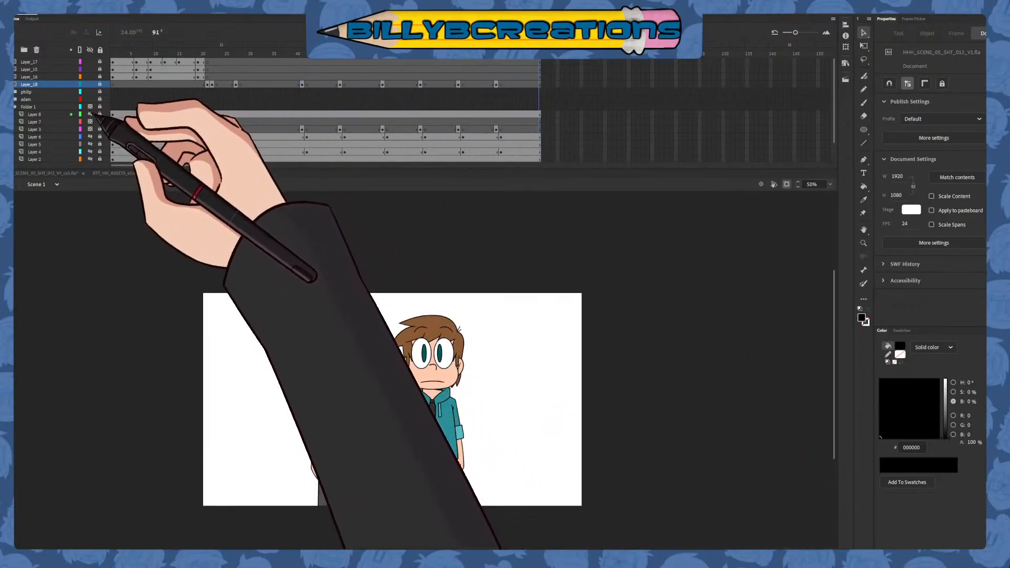
Try deleting Layer 8 with the letterbox bars, scrub and play the shot without it, and undo the deletion
left_click(91, 115)
left_click(42, 114)
left_click(37, 50)
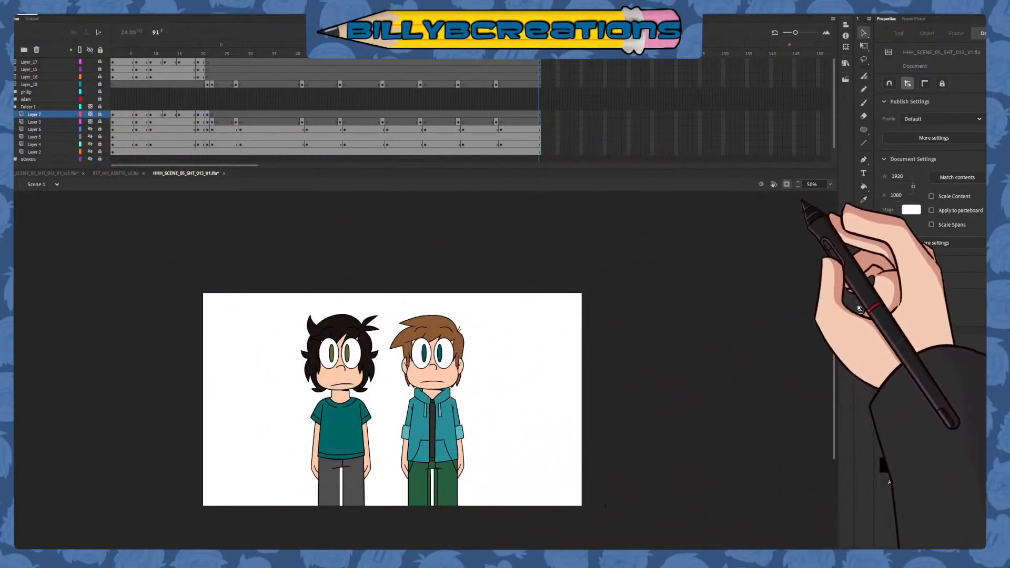
left_click_drag(410, 55, 282, 89)
key("Return")
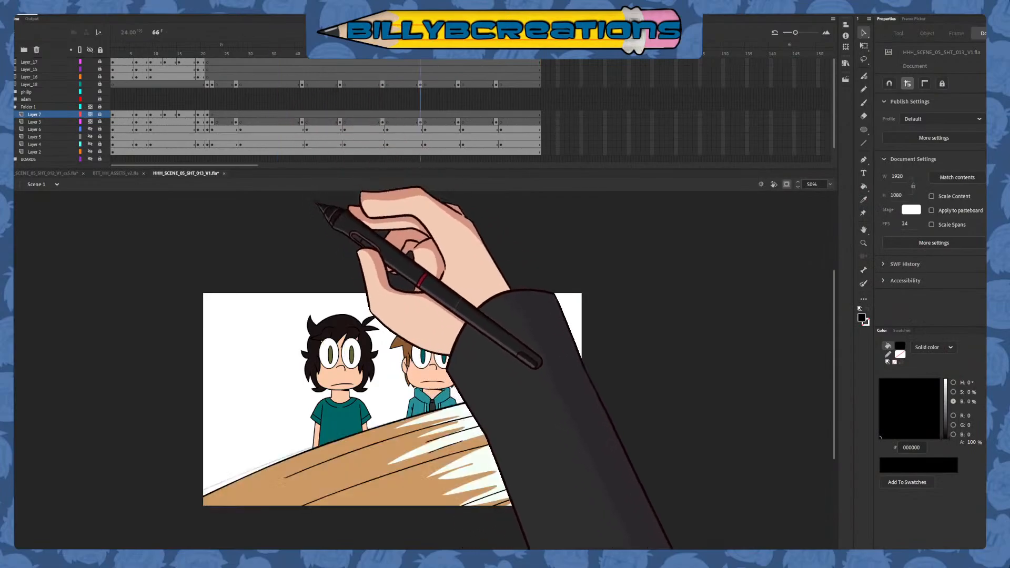
key("ctrl+z")
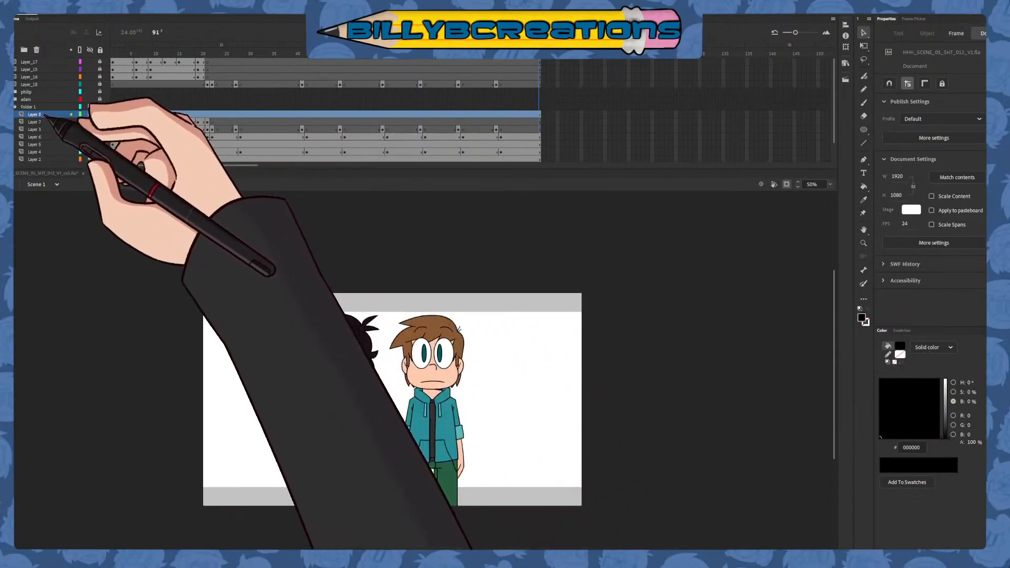
Move Layer 8 out of Folder 1 to the top of the layer stack and make its letterbox bars fully opaque
left_click_drag(45, 115, 46, 63)
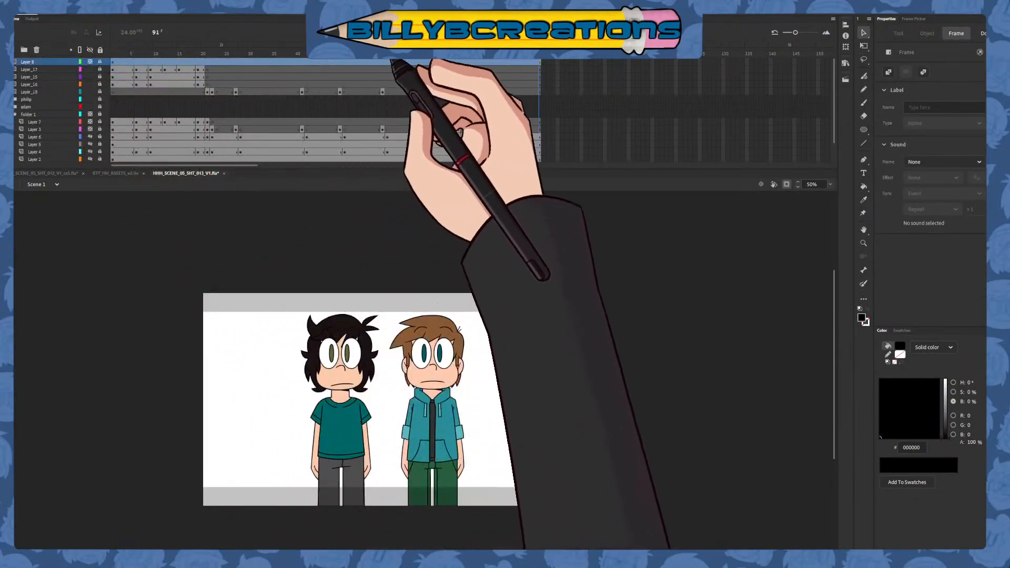
left_click_drag(387, 55, 112, 110)
left_click(71, 62)
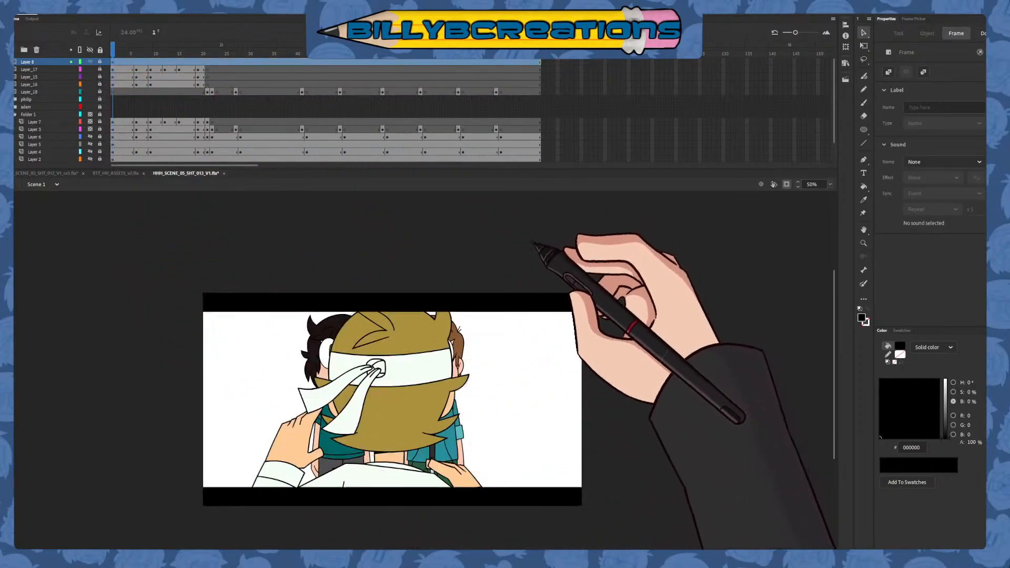
left_click(525, 244)
Scrub through shot 013 from frame 1 to frame 91 with the letterbox on, and fit the stage to the window
left_click_drag(167, 55, 515, 152)
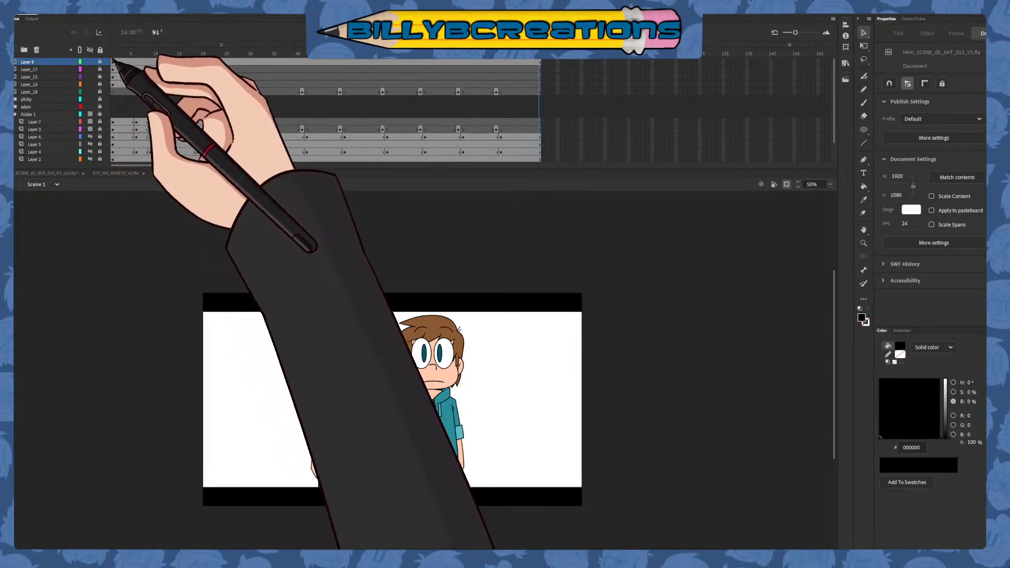
left_click_drag(180, 49, 249, 145)
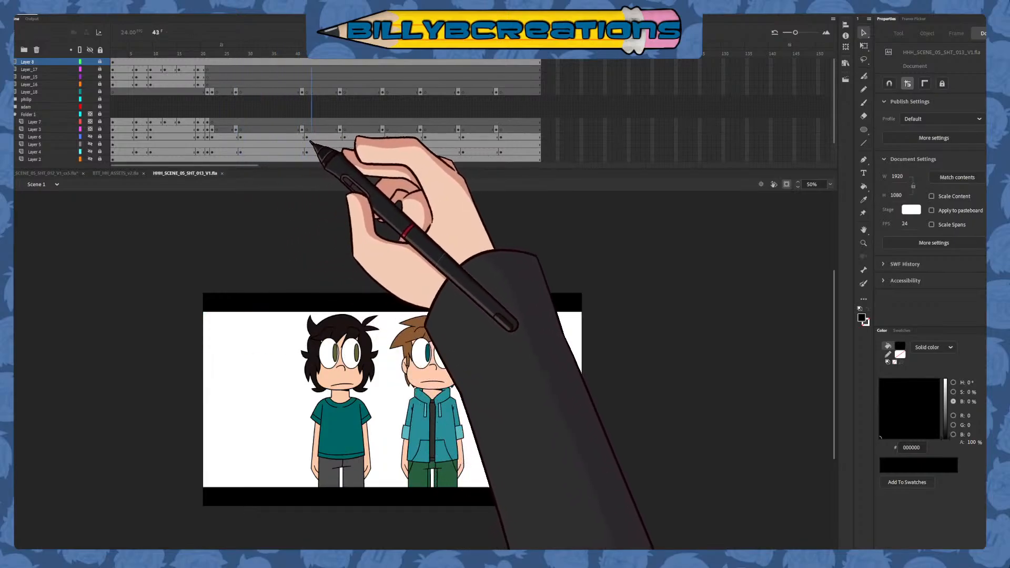
left_click_drag(311, 141, 61, 221)
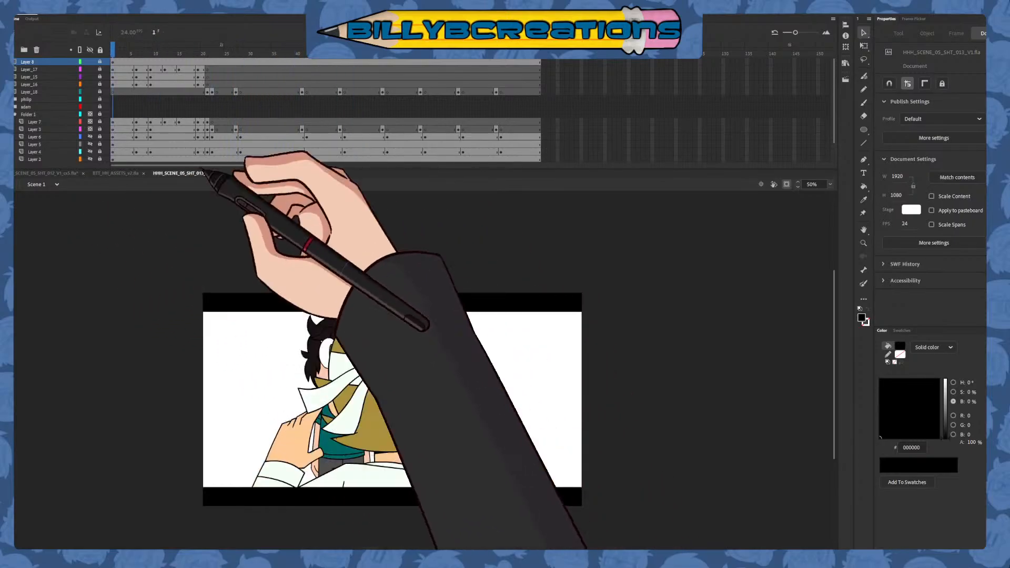
left_click(831, 185)
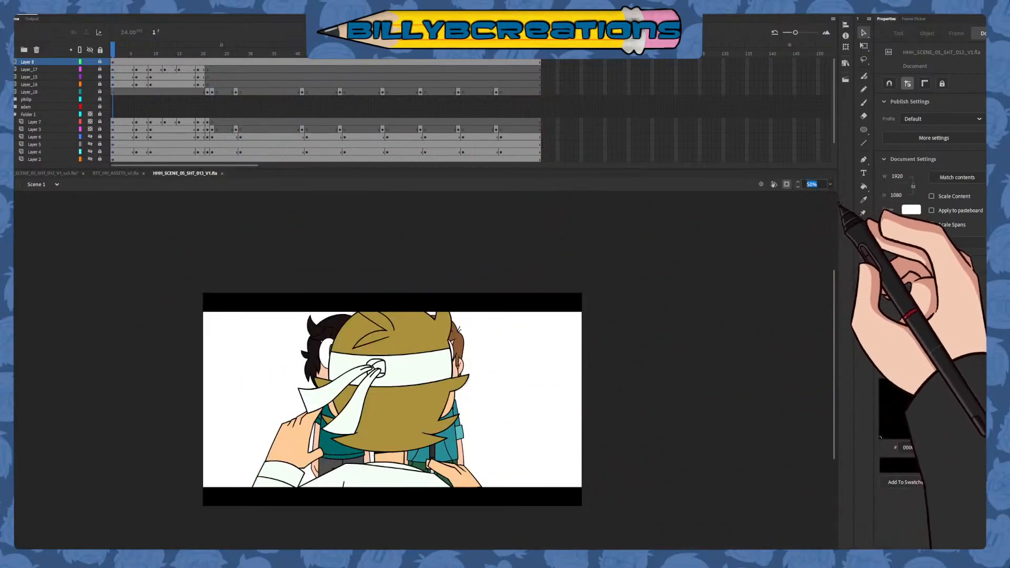
left_click(836, 198)
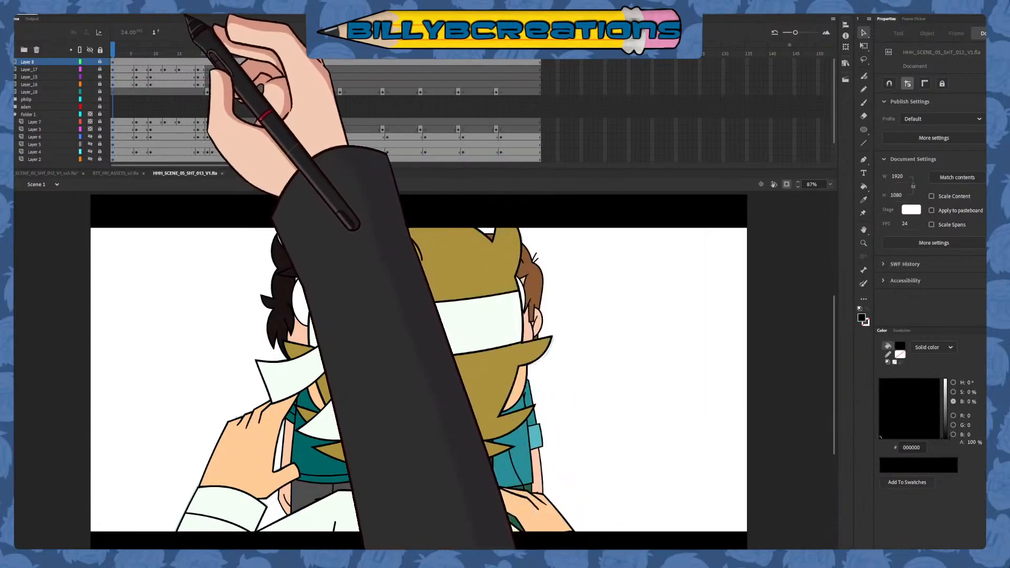
Select the streamed sound on the audio layer and check it against the shot's opening frames
scroll(198, 158, "down", 1)
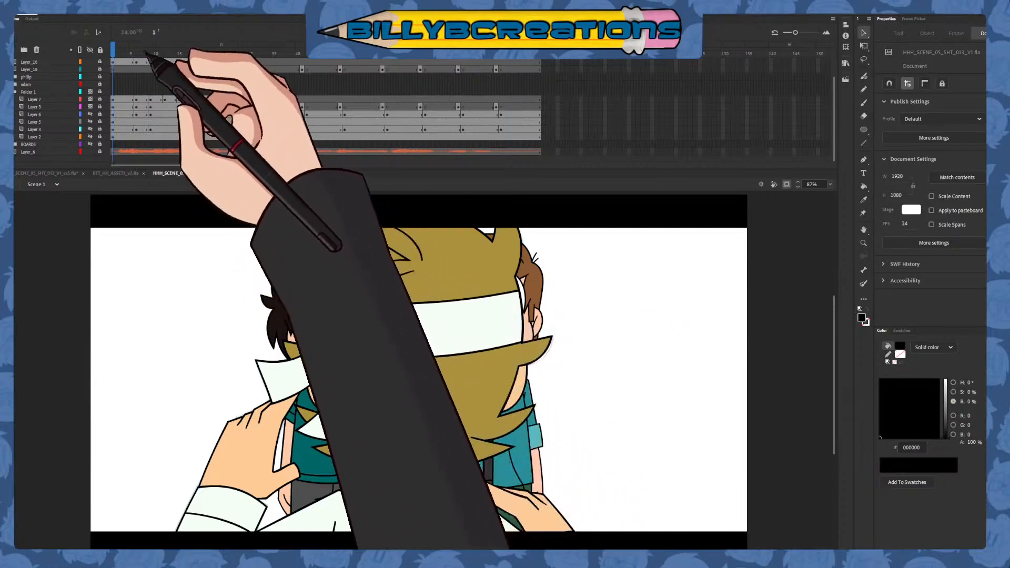
left_click(151, 47)
left_click(113, 49)
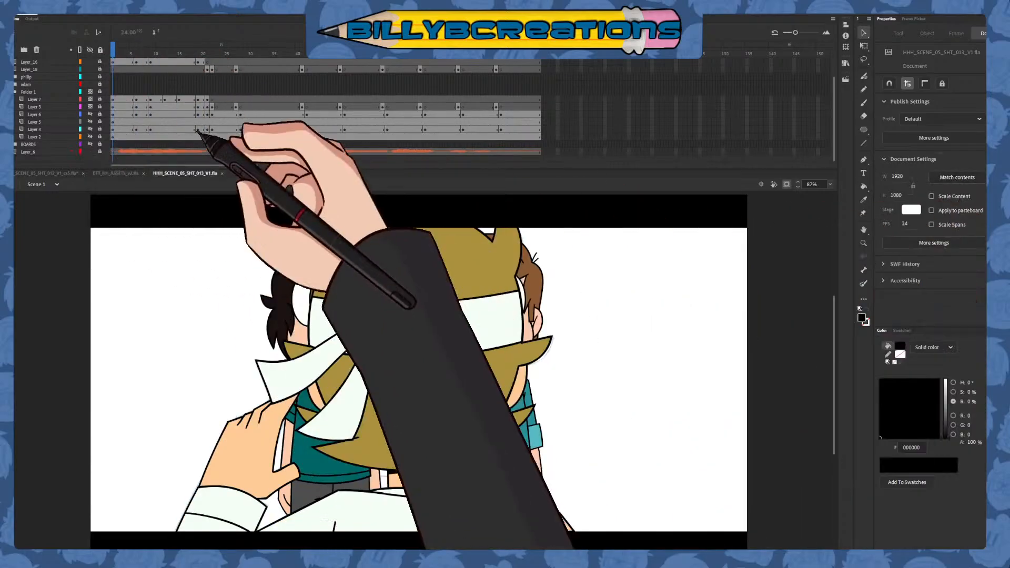
left_click(134, 151)
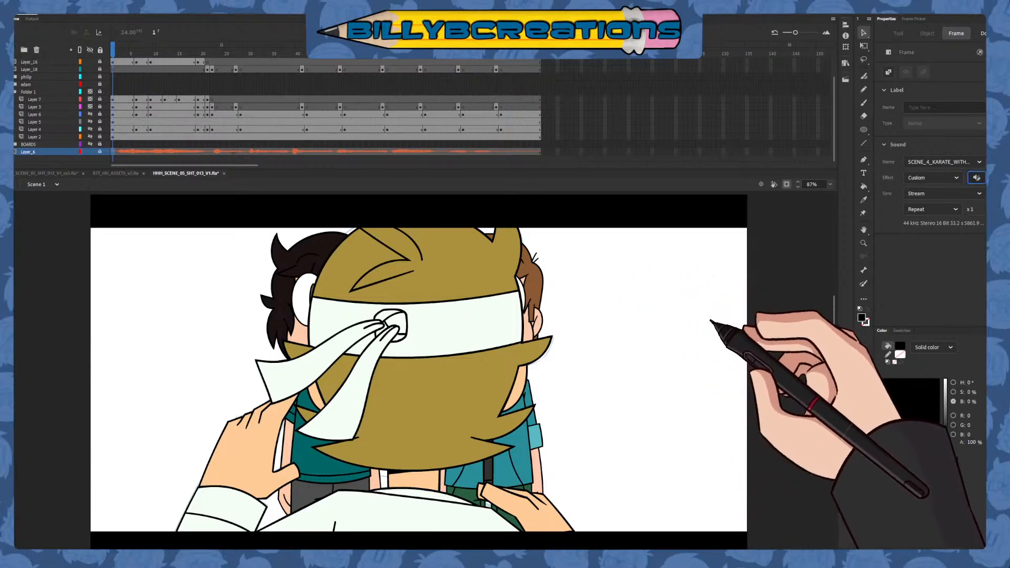
left_click(155, 53)
left_click_drag(156, 56, 115, 54)
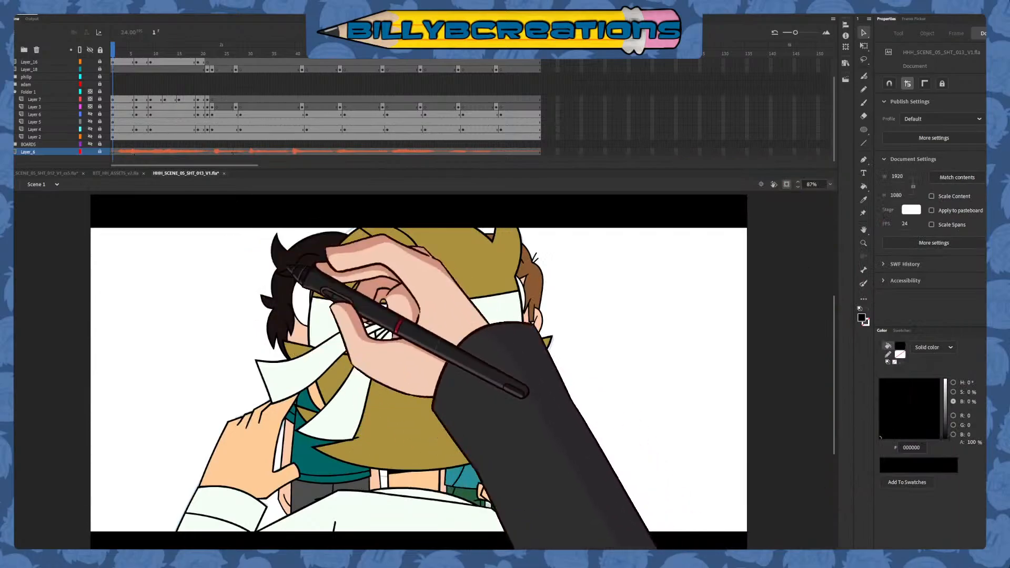
left_click(114, 152)
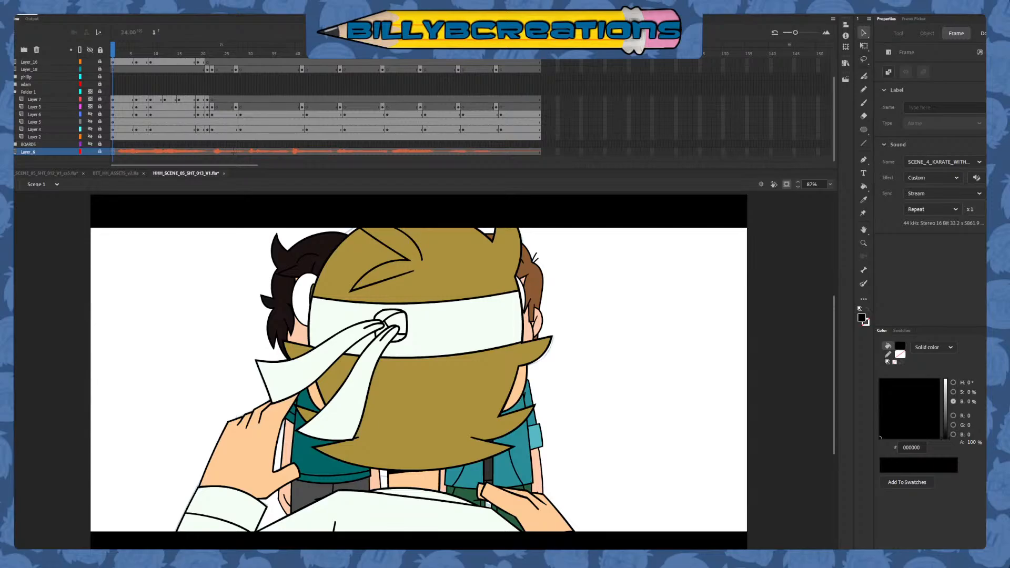
Play shot 013, switch to shot 012 and play it, and return to play shot 013 from frame 1 to check the cut
left_click_drag(207, 53, 113, 54)
key("Return")
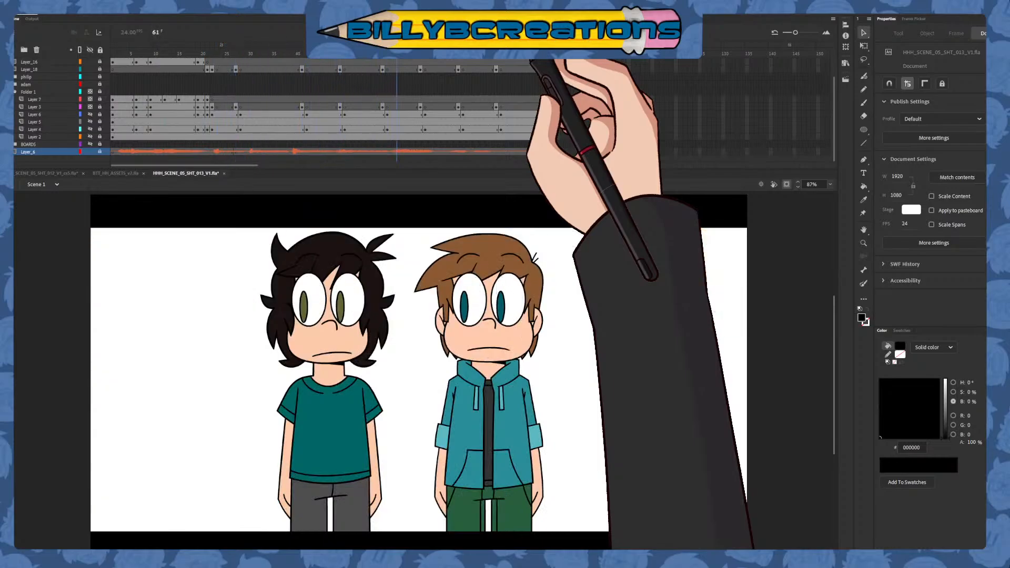
key("Return")
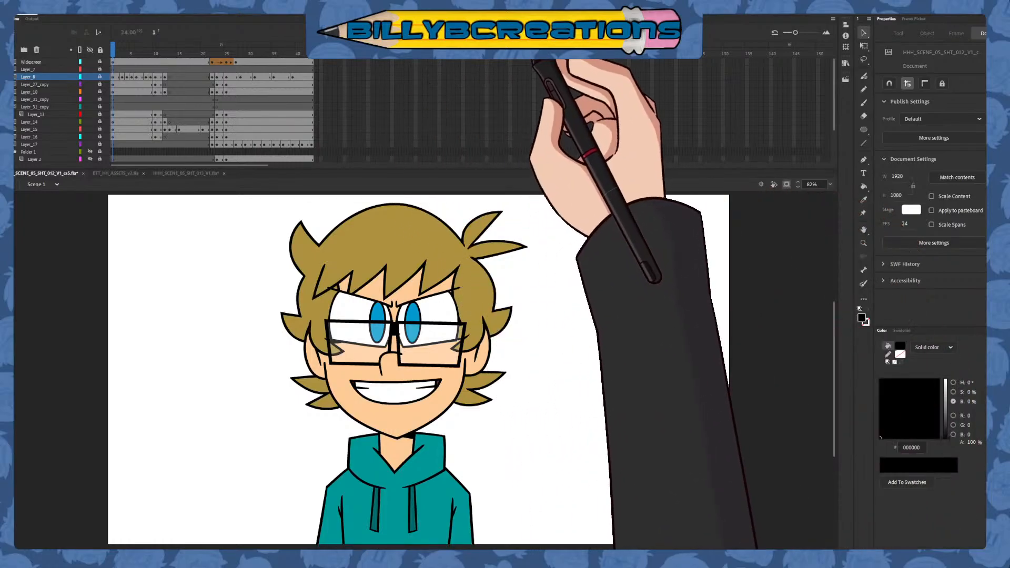
key("Return")
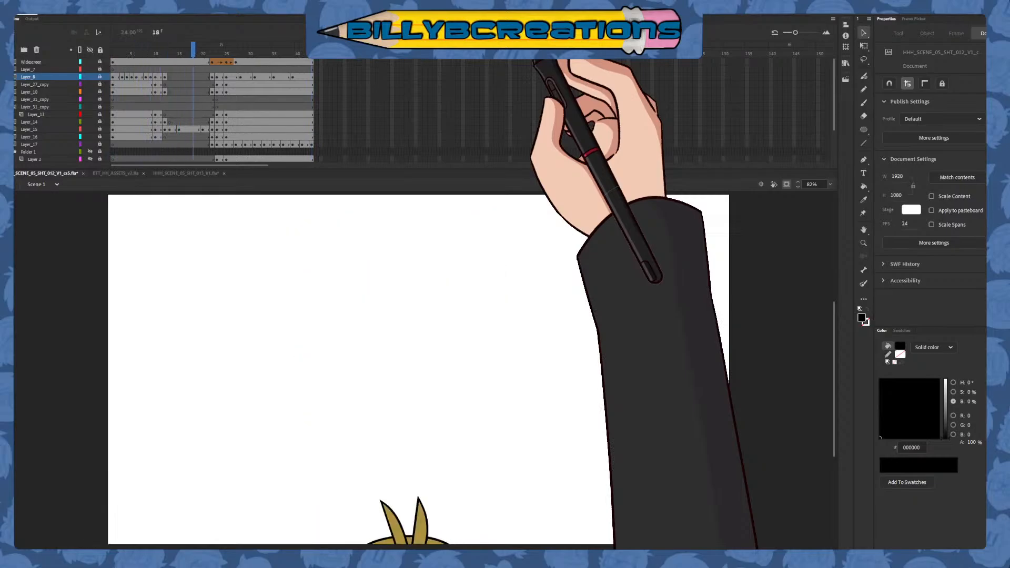
left_click(184, 173)
left_click(114, 52)
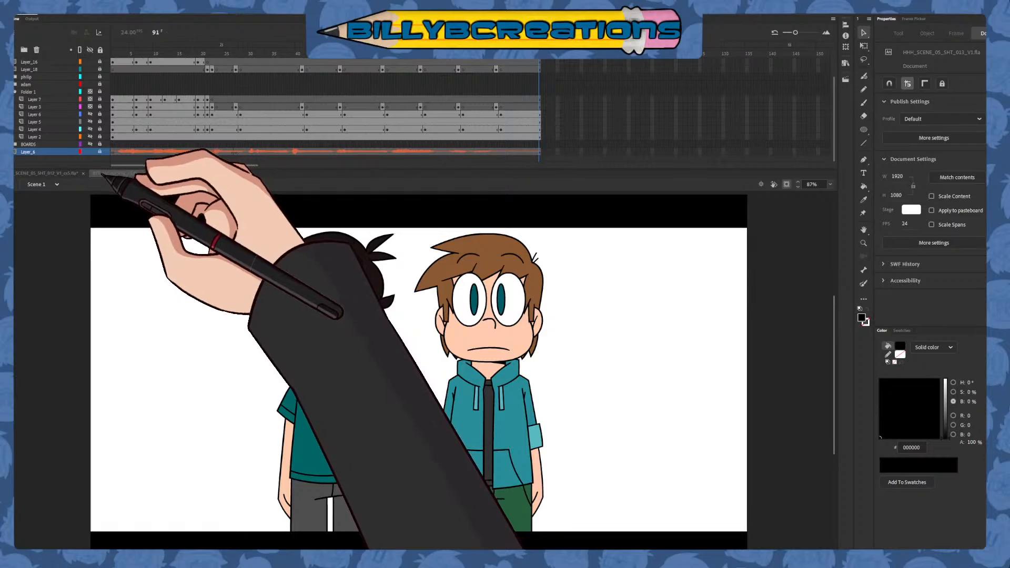
Scrub through shot 012 and shot 013 in turn to compare them, ending on frame 1 of shot 013
left_click(62, 173)
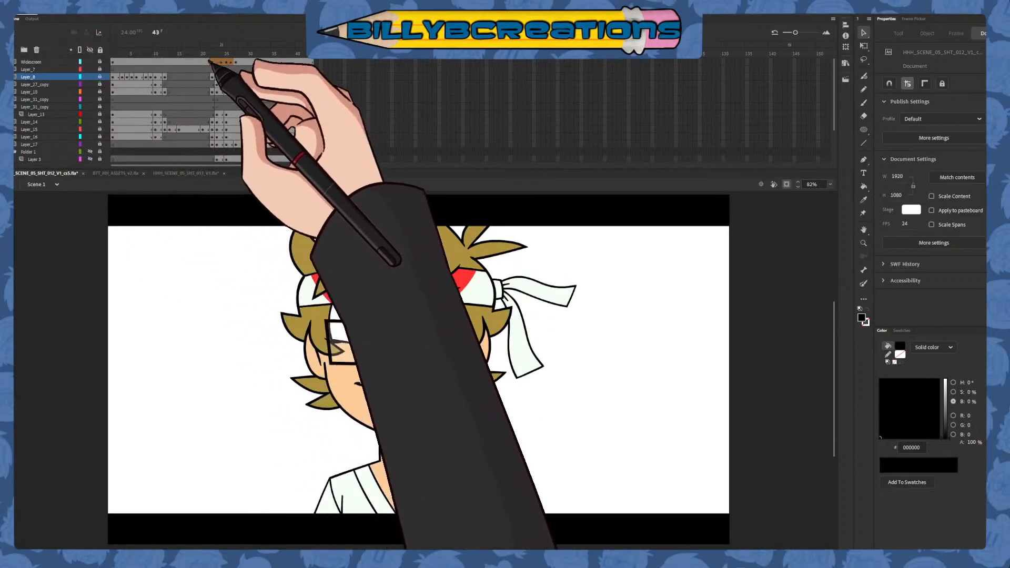
mouse_move(114, 50)
left_mouse_down()
mouse_move(317, 50)
mouse_move(123, 49)
mouse_move(306, 49)
left_mouse_up()
left_click(307, 49)
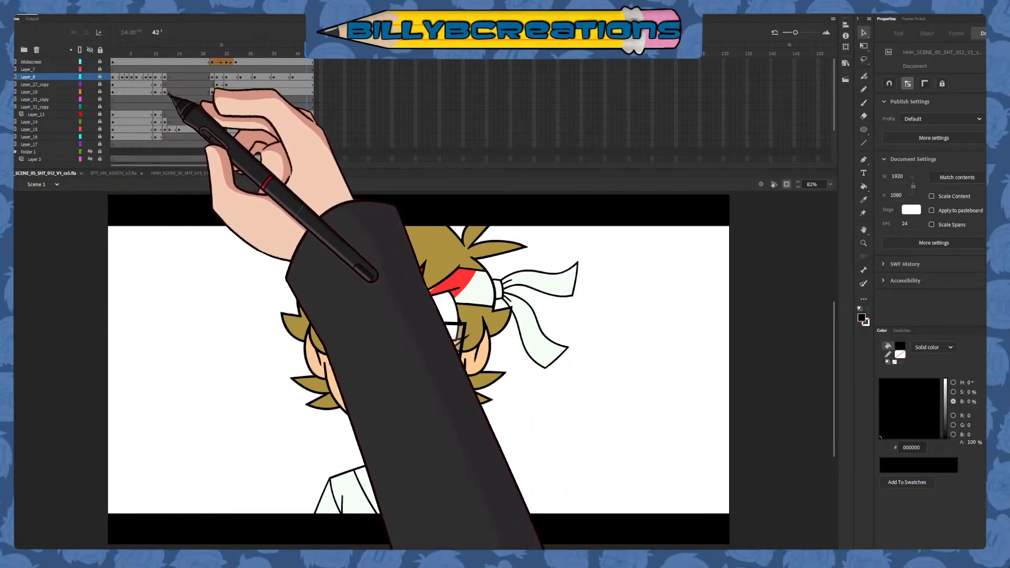
left_click(208, 174)
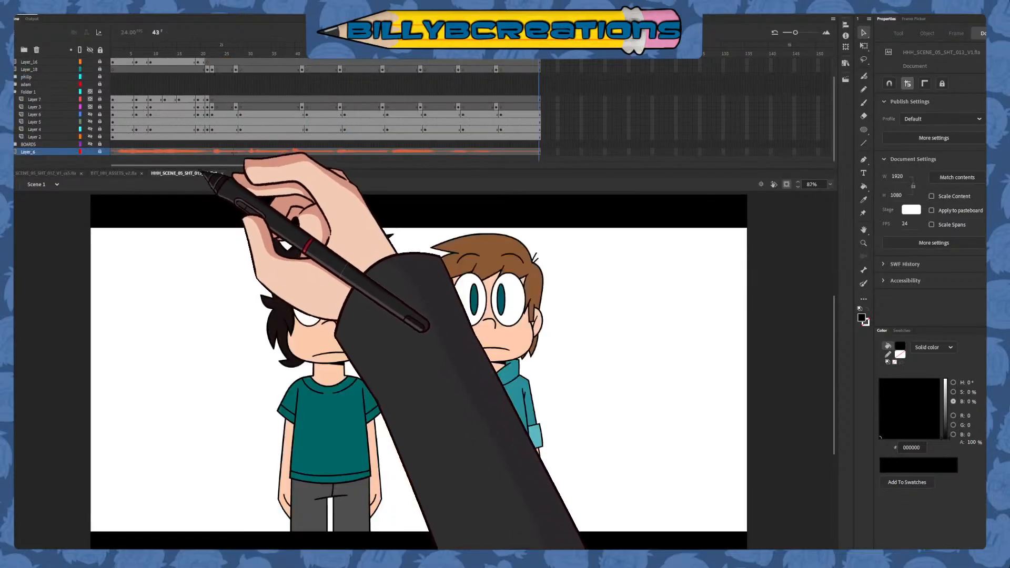
left_click_drag(167, 59, 541, 66)
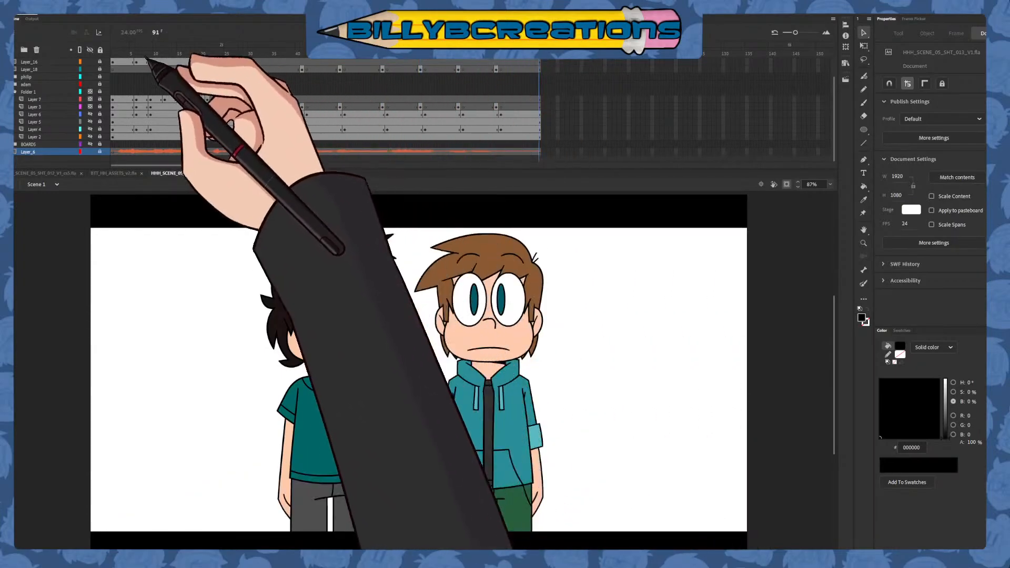
left_click(114, 57)
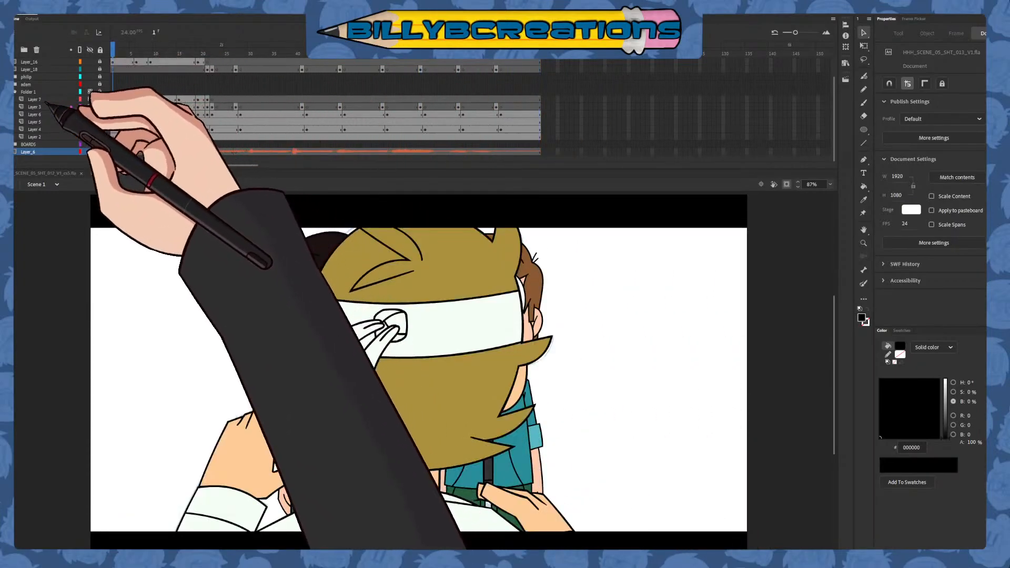
Collapse and hide Folder 1 in shot 013, and check the shot without its contents from frame 1
left_click(16, 94)
left_click(90, 114)
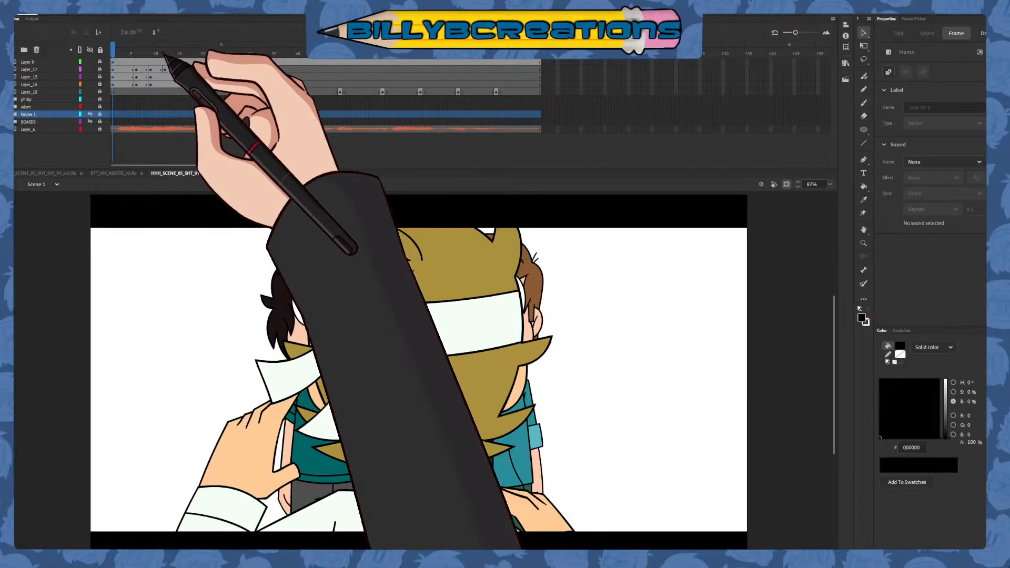
left_click_drag(161, 53, 360, 63)
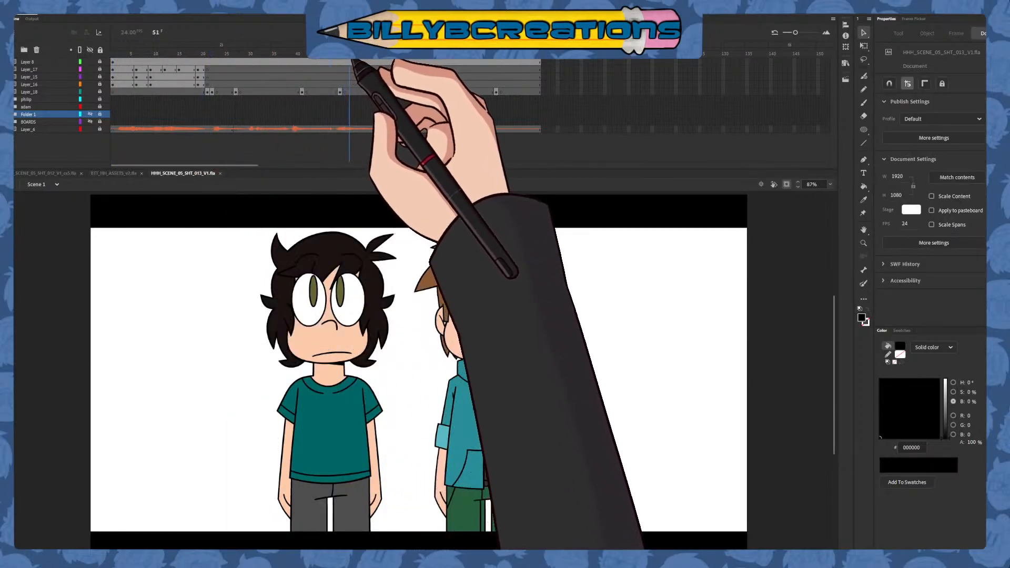
left_click(114, 56)
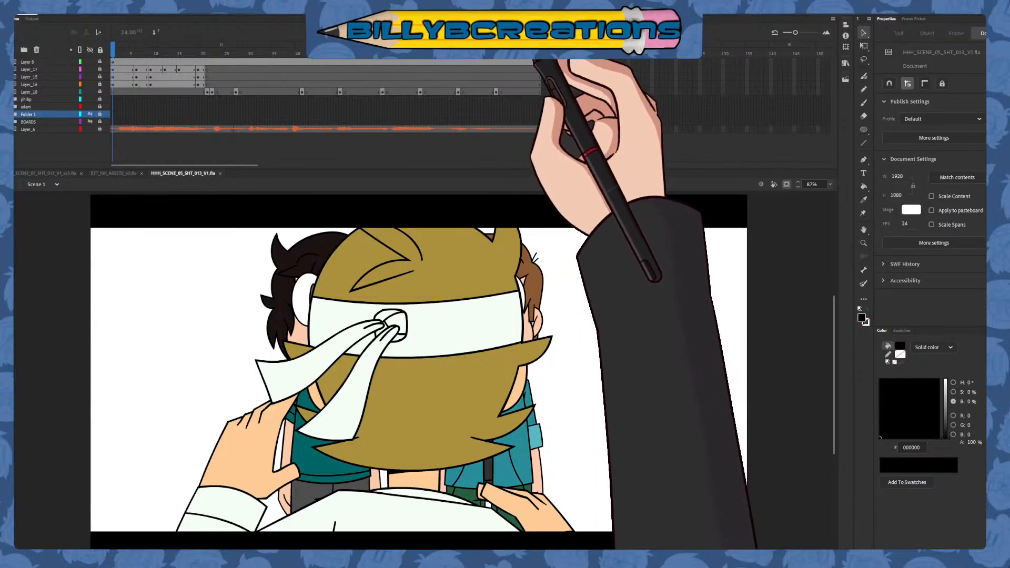
key("Return")
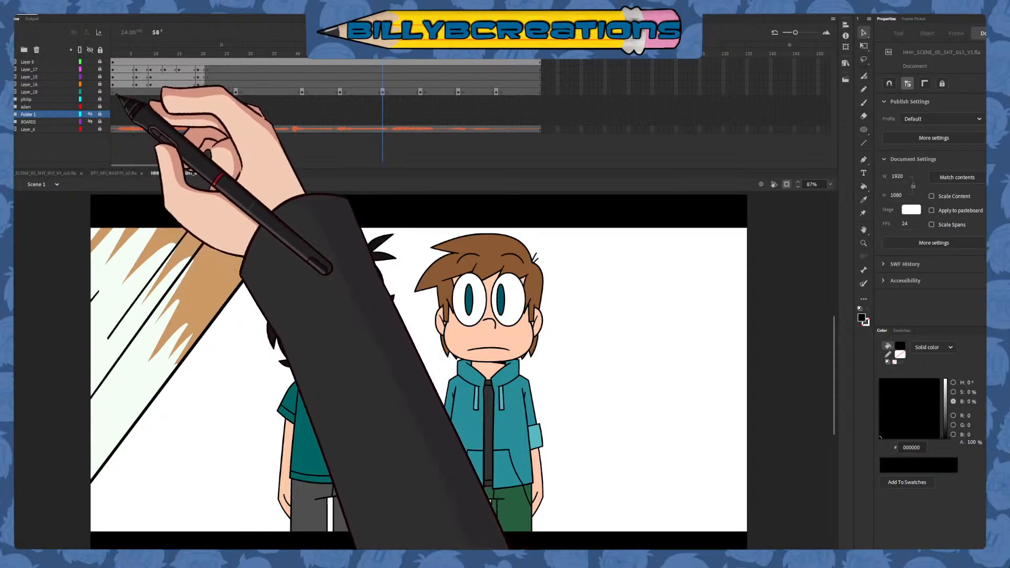
left_click(114, 51)
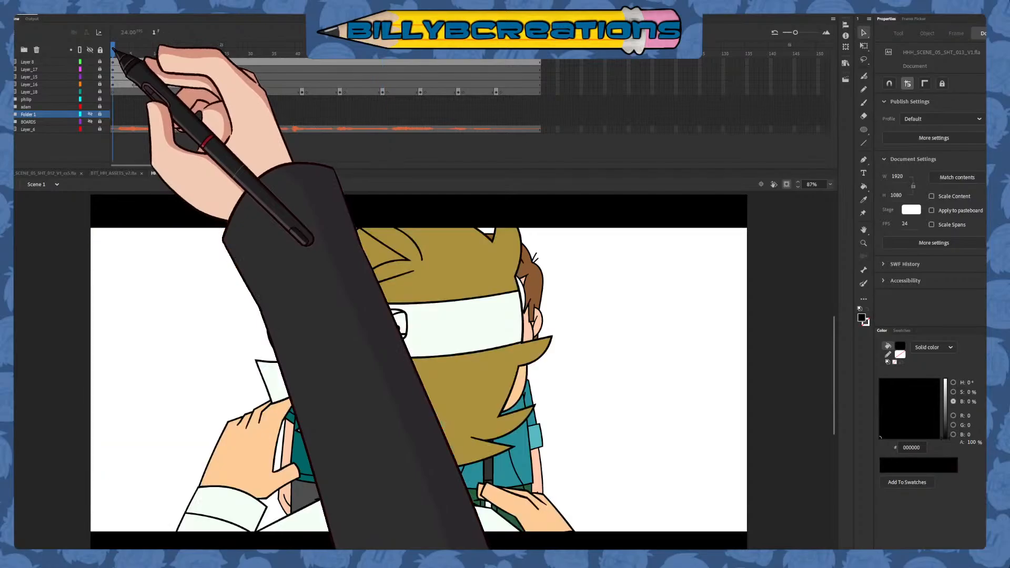